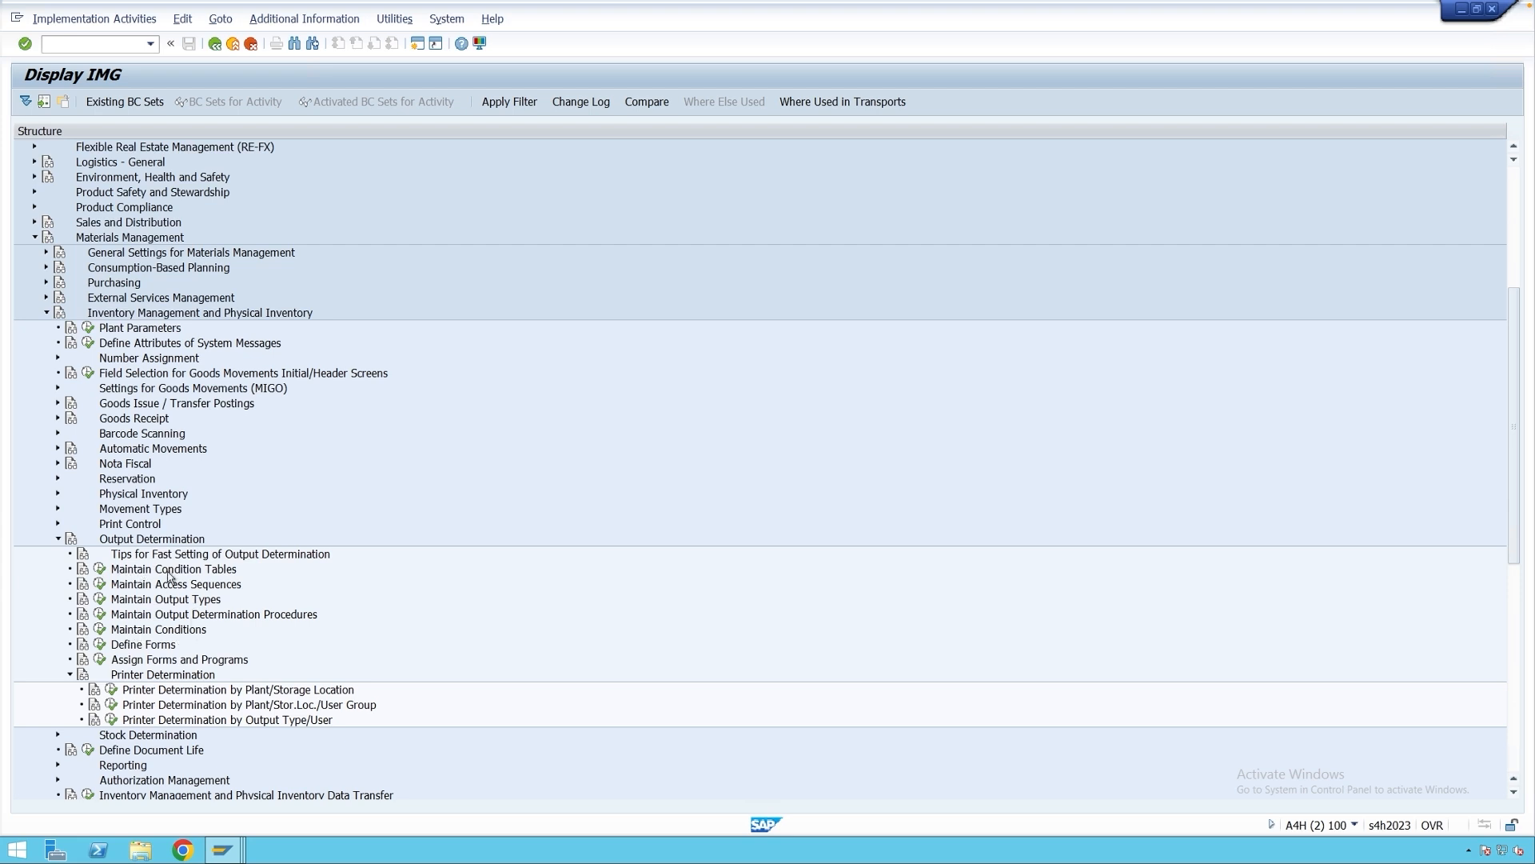
Open 'Output: Display Conditions Table' from the Maintain Condition Tables activities.
click(100, 569)
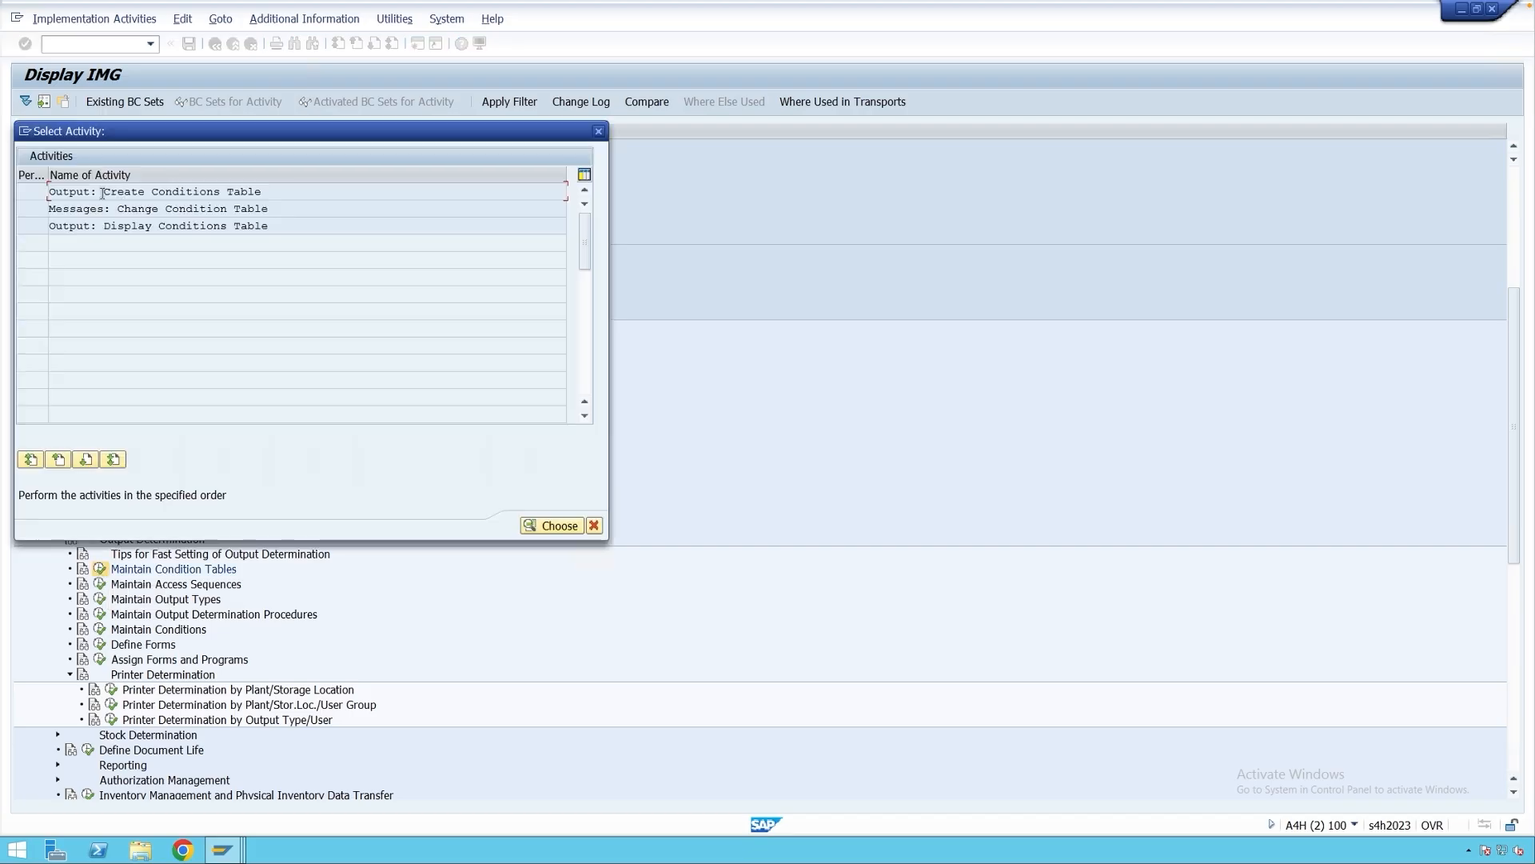
double_click(223, 227)
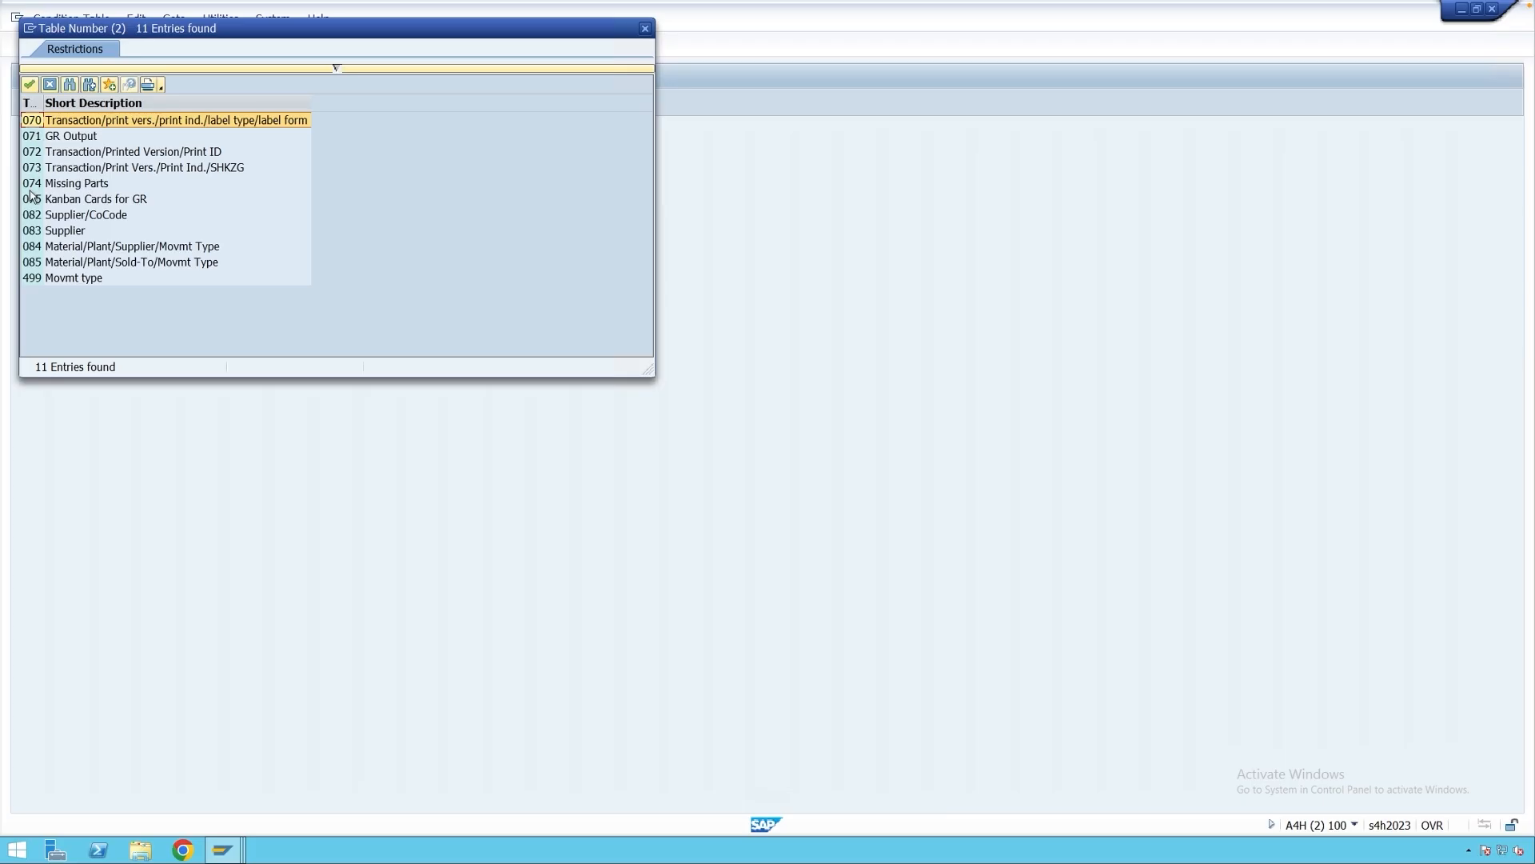
Choose table 072 and show its fields VGART, WEVER and KZDRU.
click(96, 154)
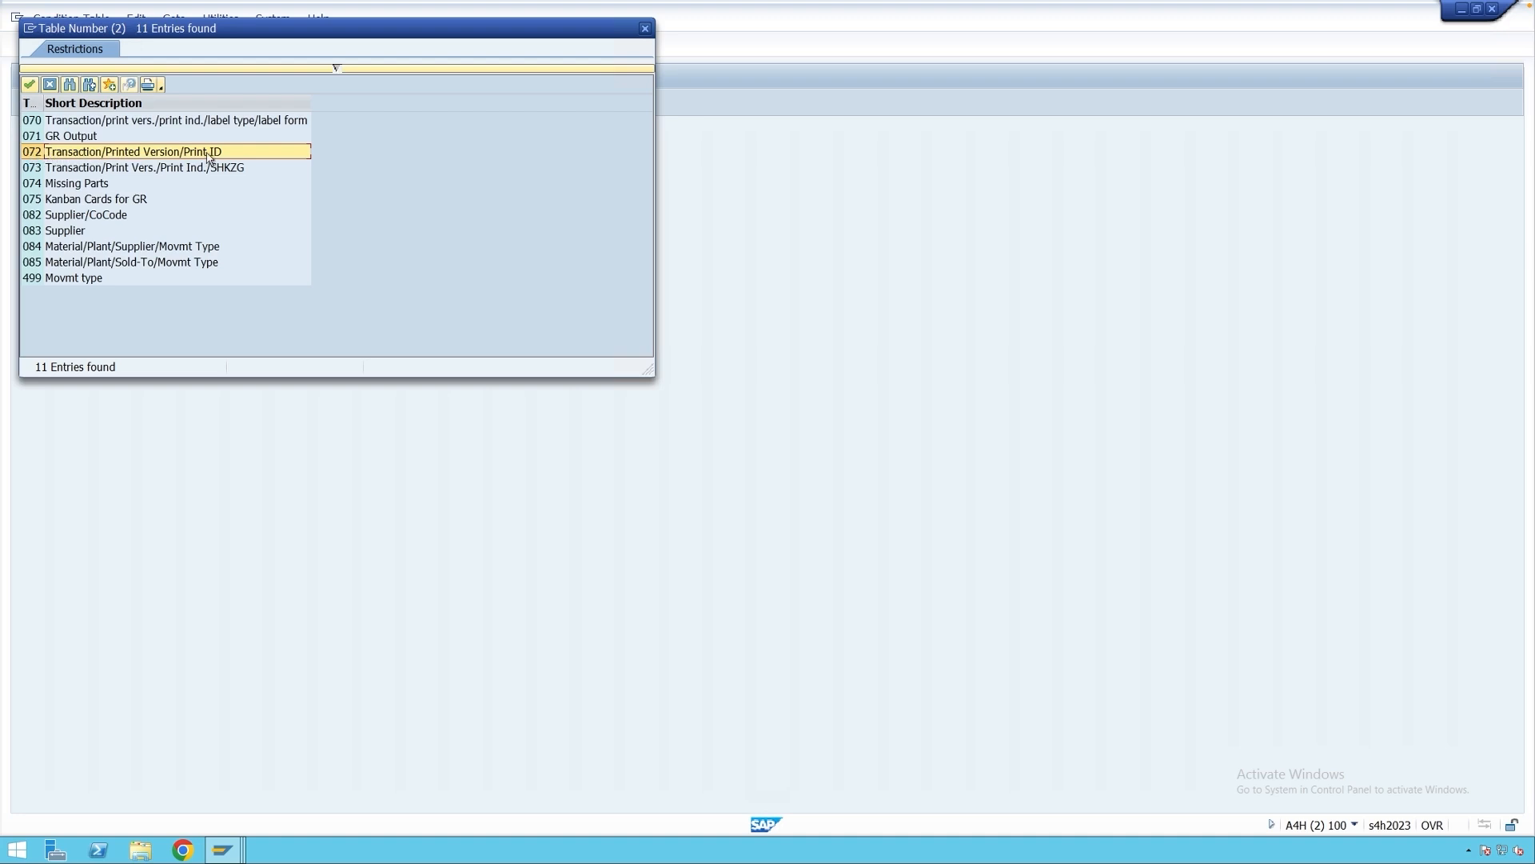
double_click(34, 152)
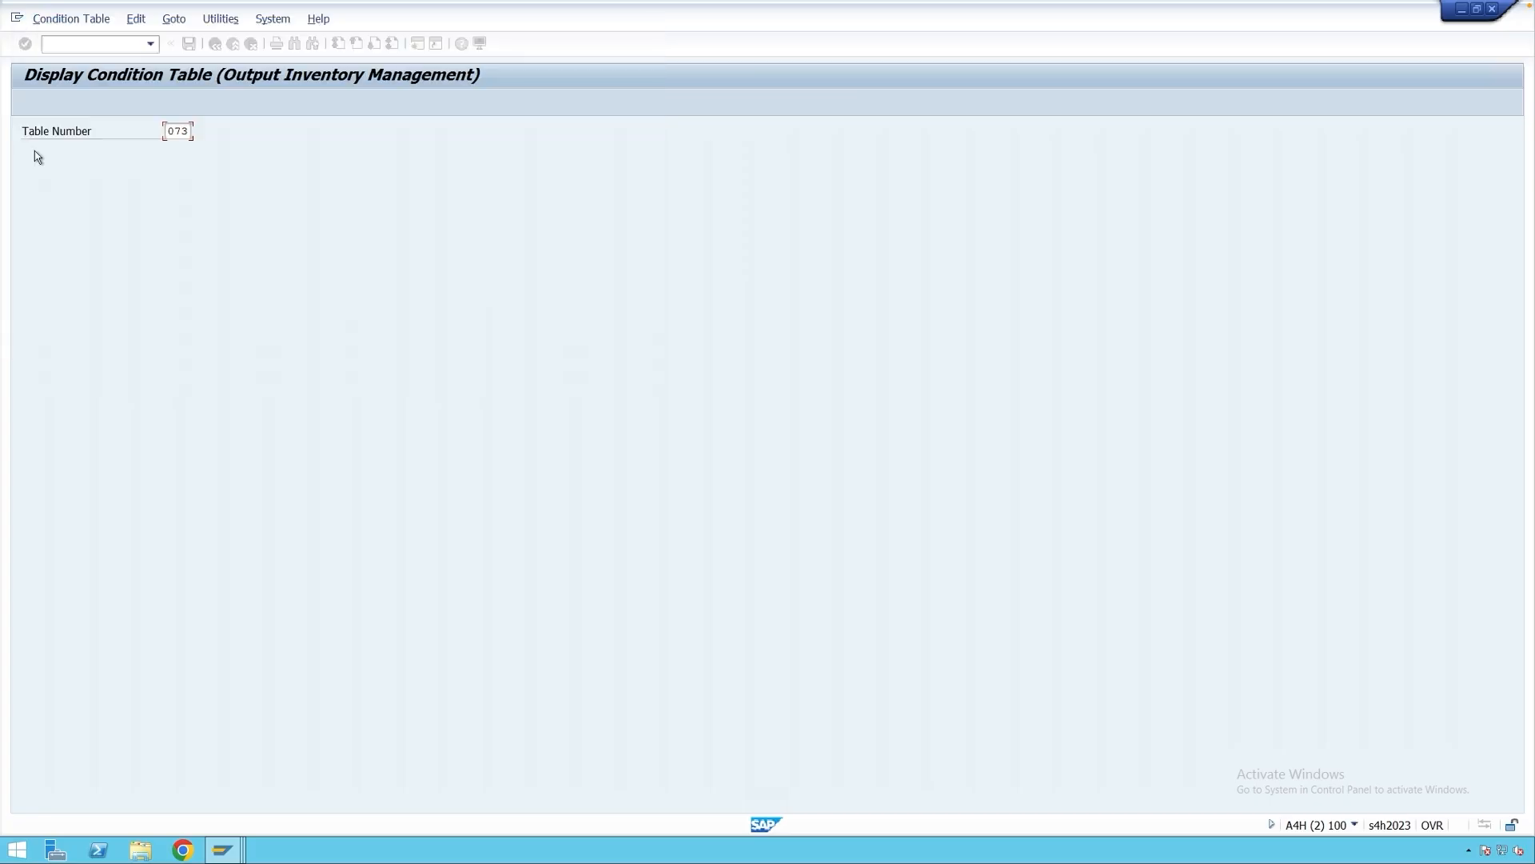
key(Return)
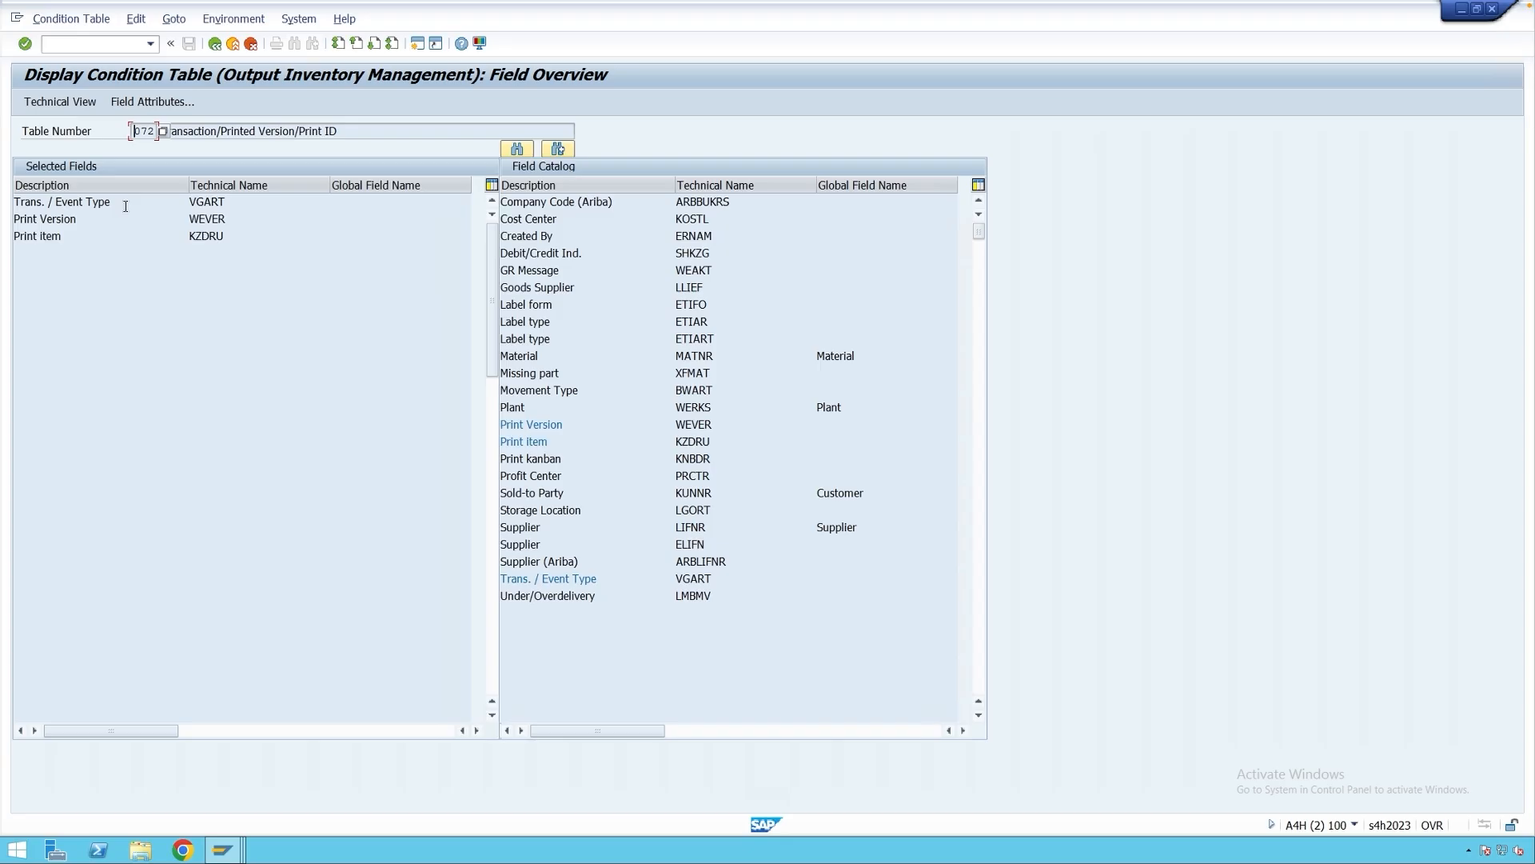
click(69, 235)
click(76, 218)
drag(85, 220, 15, 220)
click(86, 219)
drag(64, 238, 8, 241)
click(72, 239)
drag(72, 238, 13, 236)
click(70, 234)
click(232, 236)
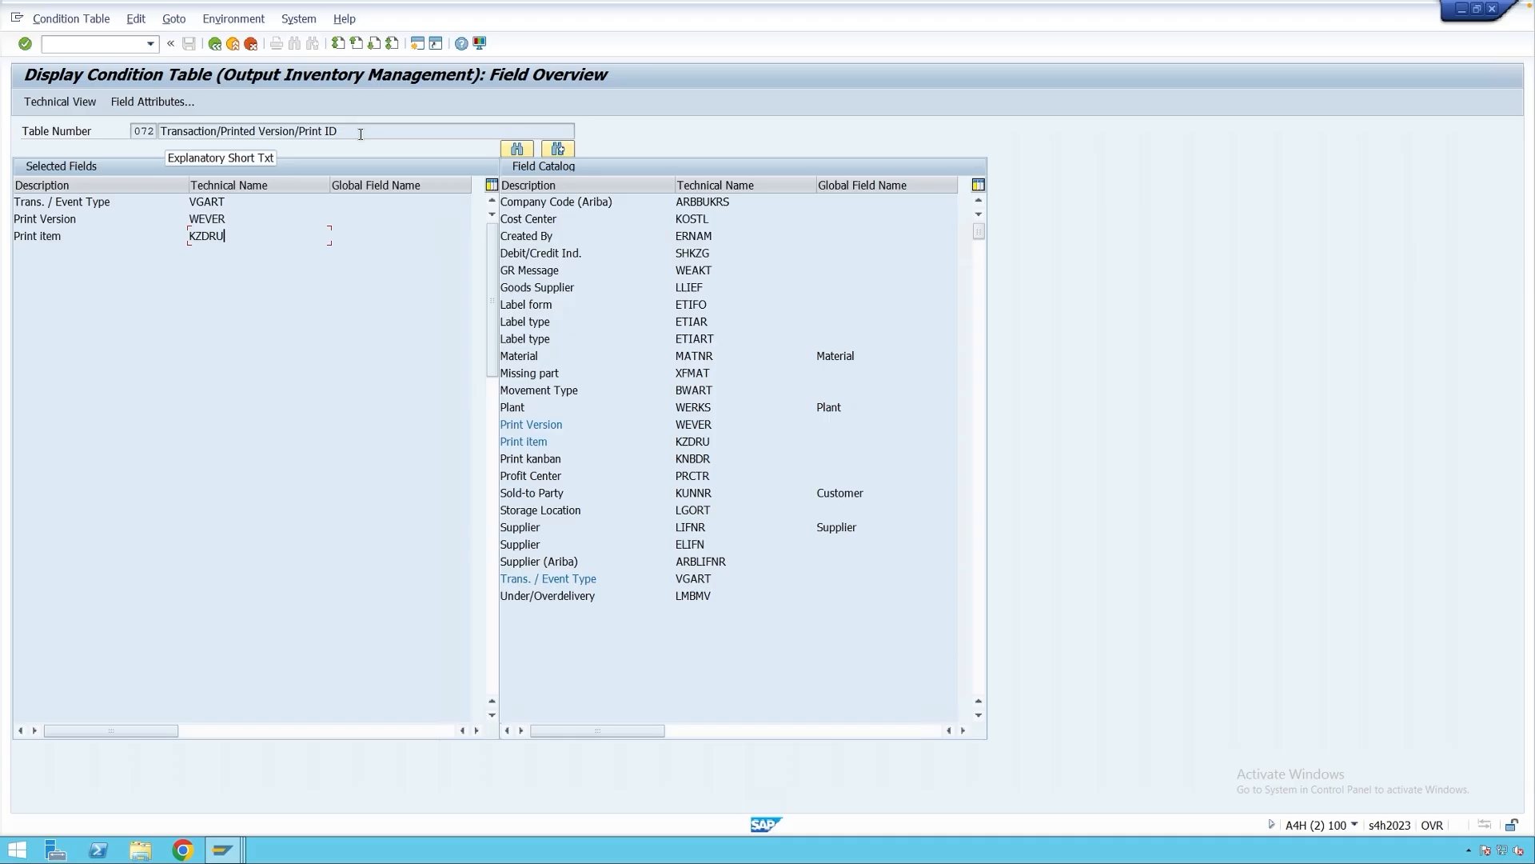
click(215, 44)
Go back to the IMG and open Maintain Access Sequences, acknowledging the cross-client caution.
click(215, 44)
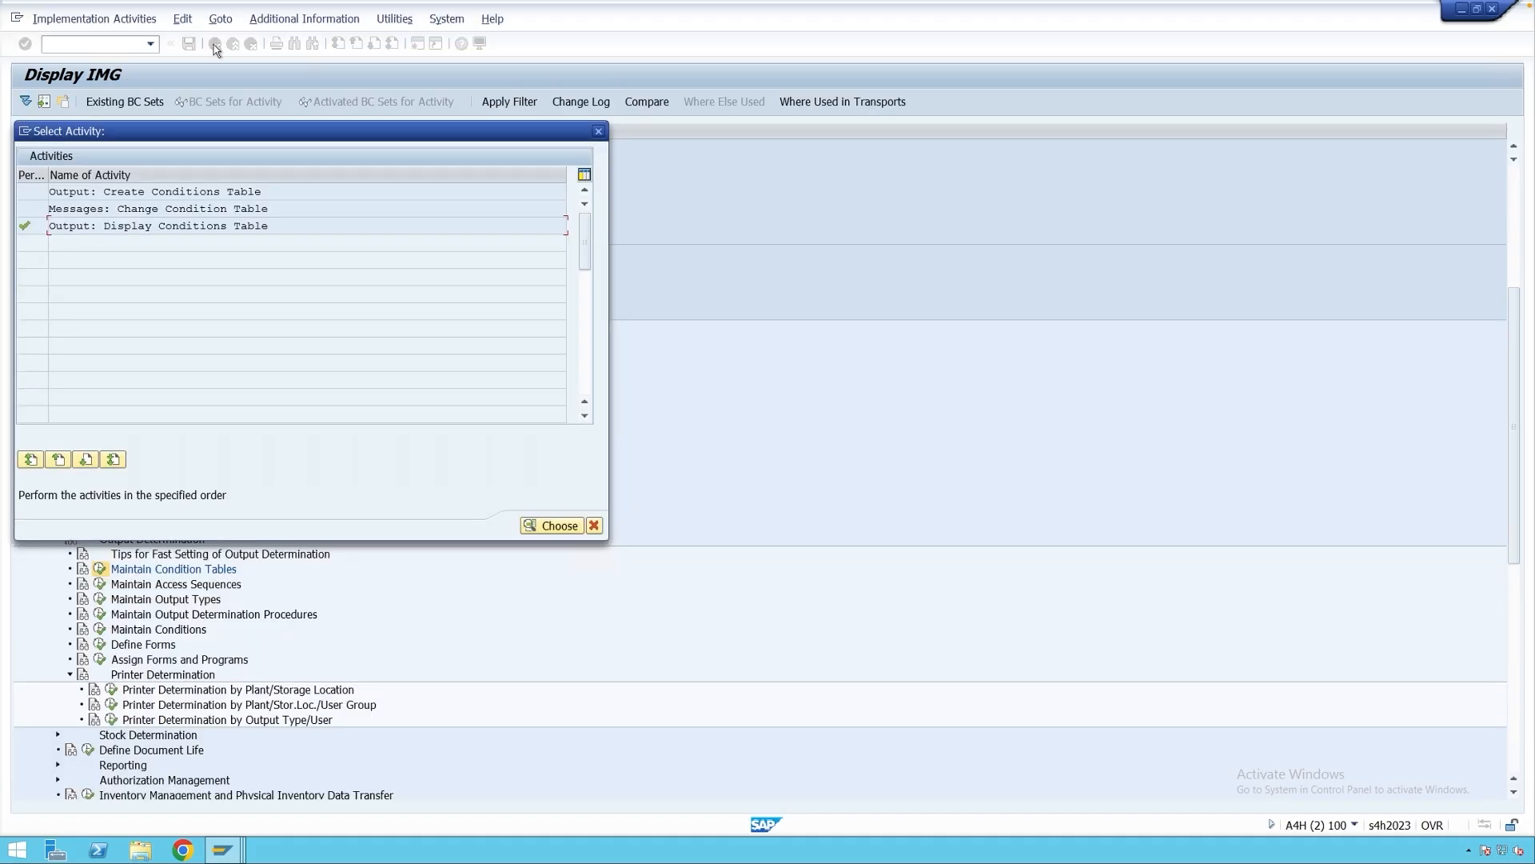
click(598, 131)
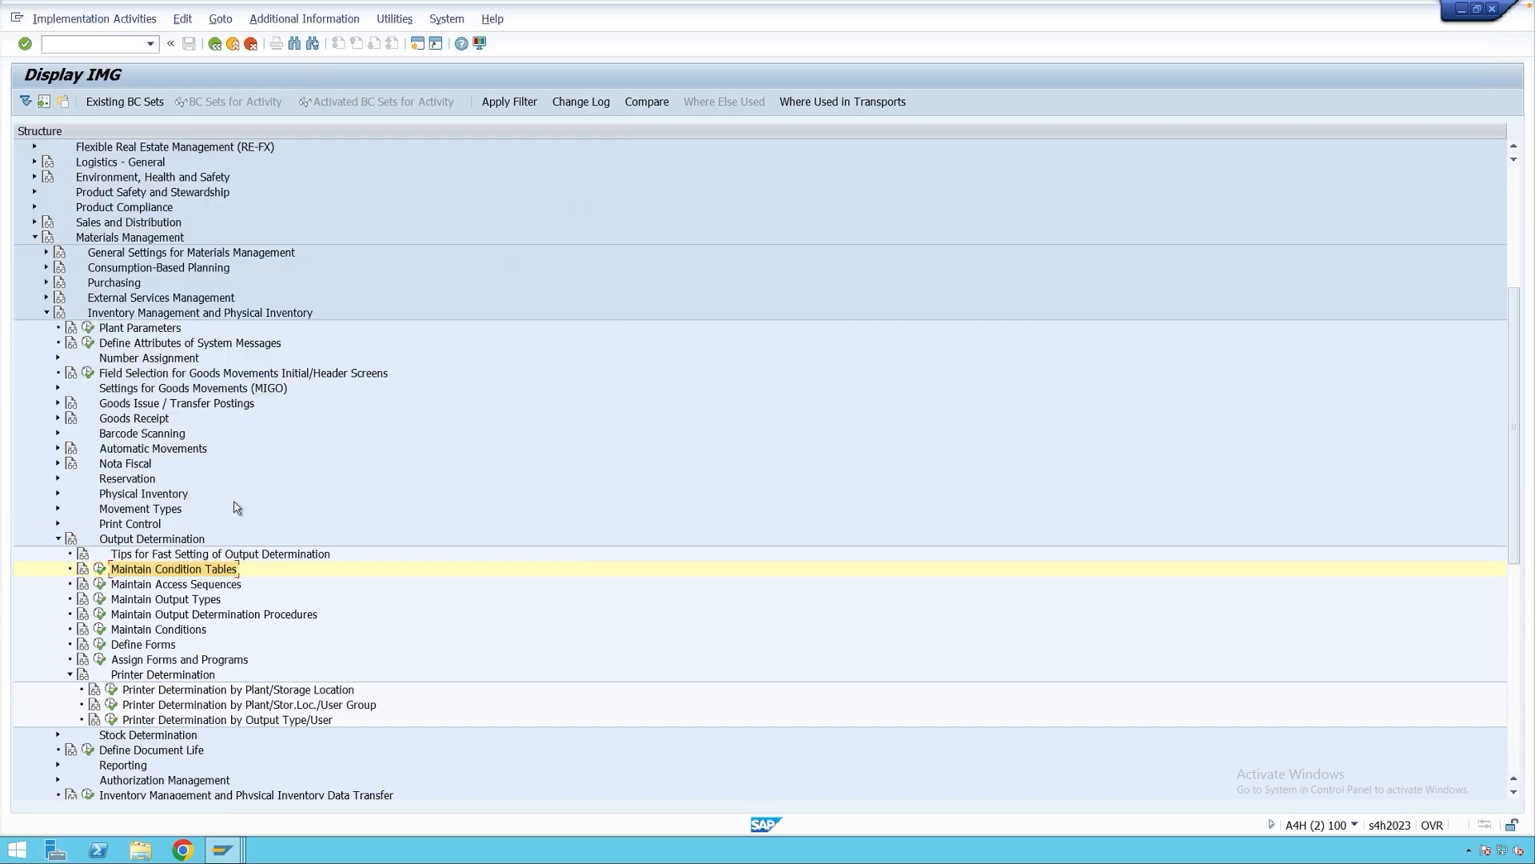
click(157, 585)
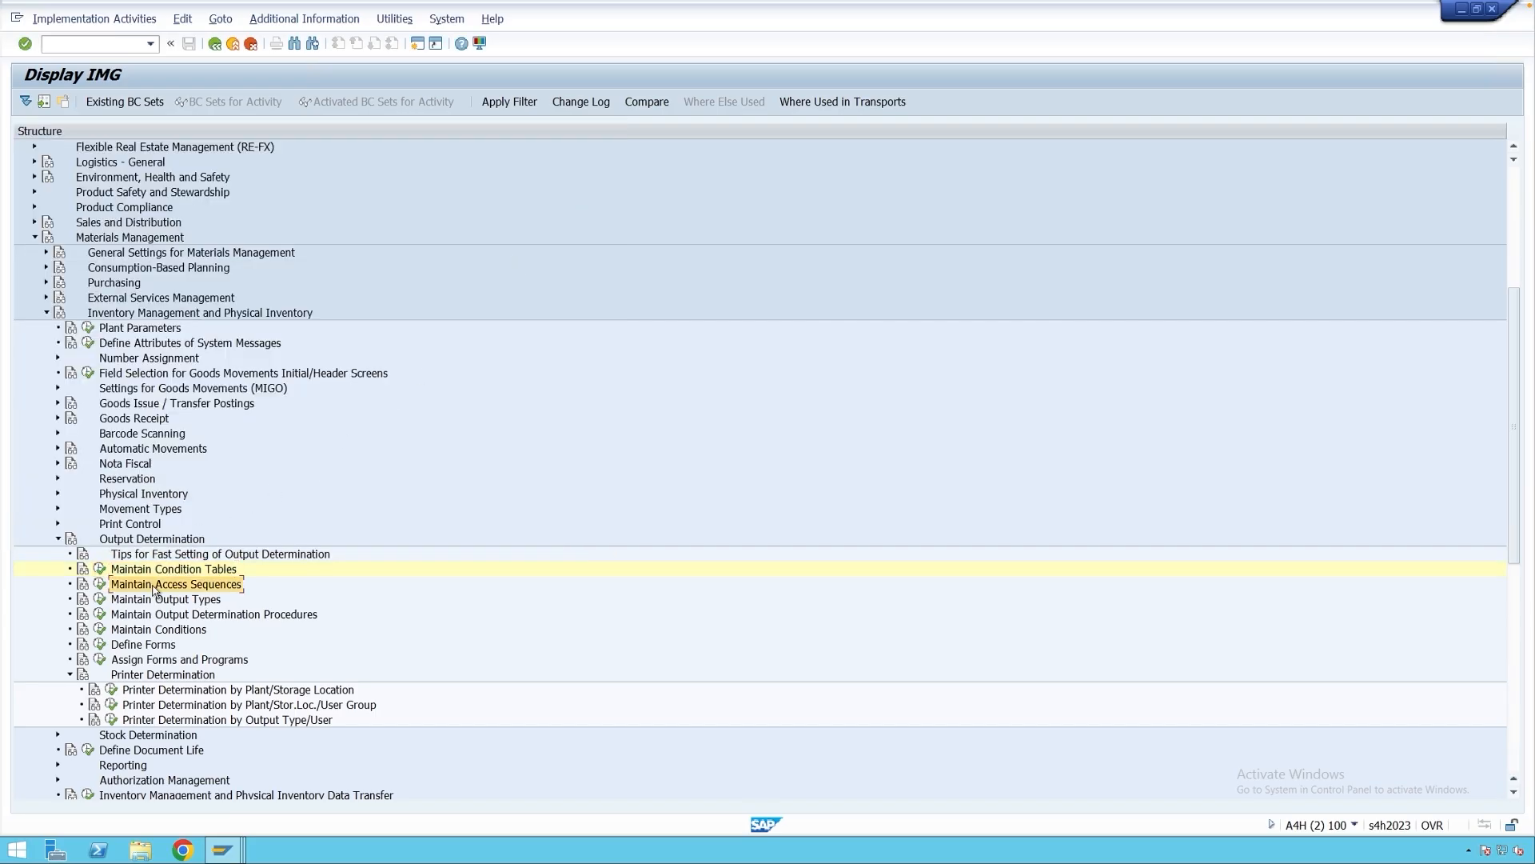
click(99, 586)
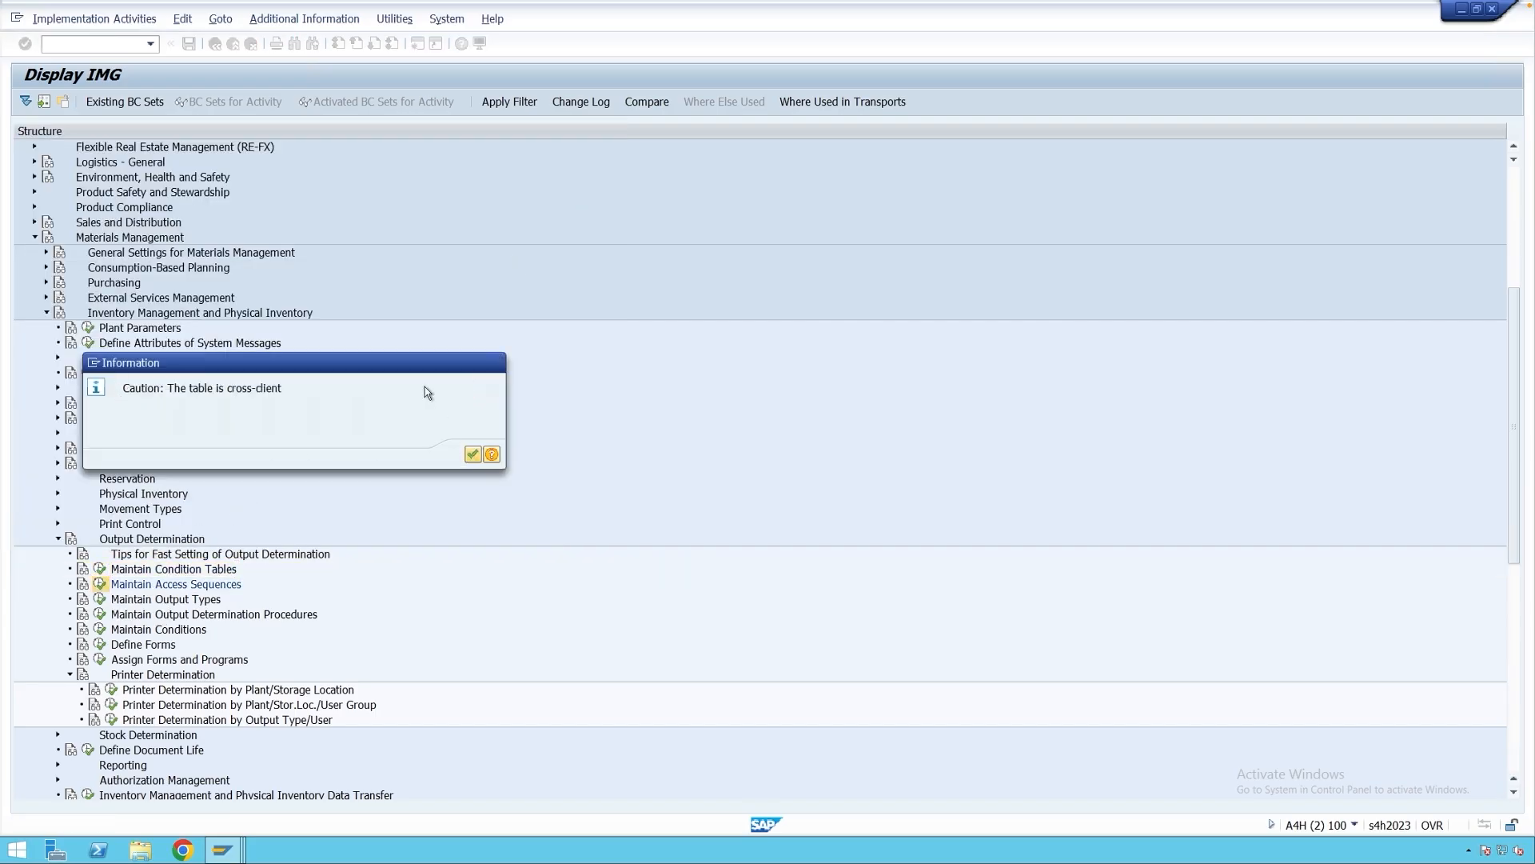
key(Return)
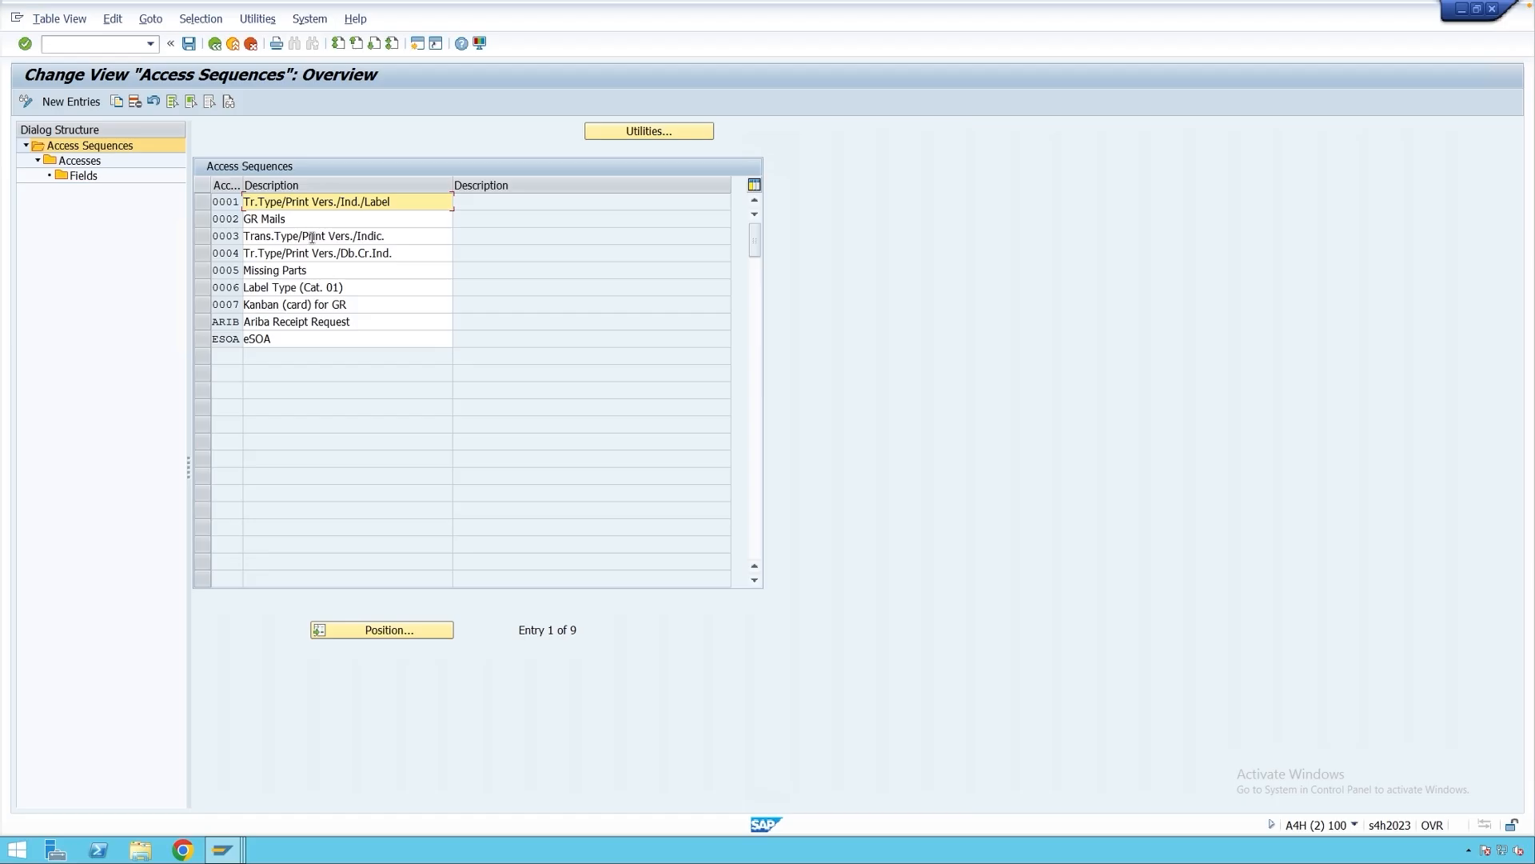
Select access sequence 0003 Trans.Type/Print Vers./Indic. and show its accesses.
drag(387, 236, 242, 237)
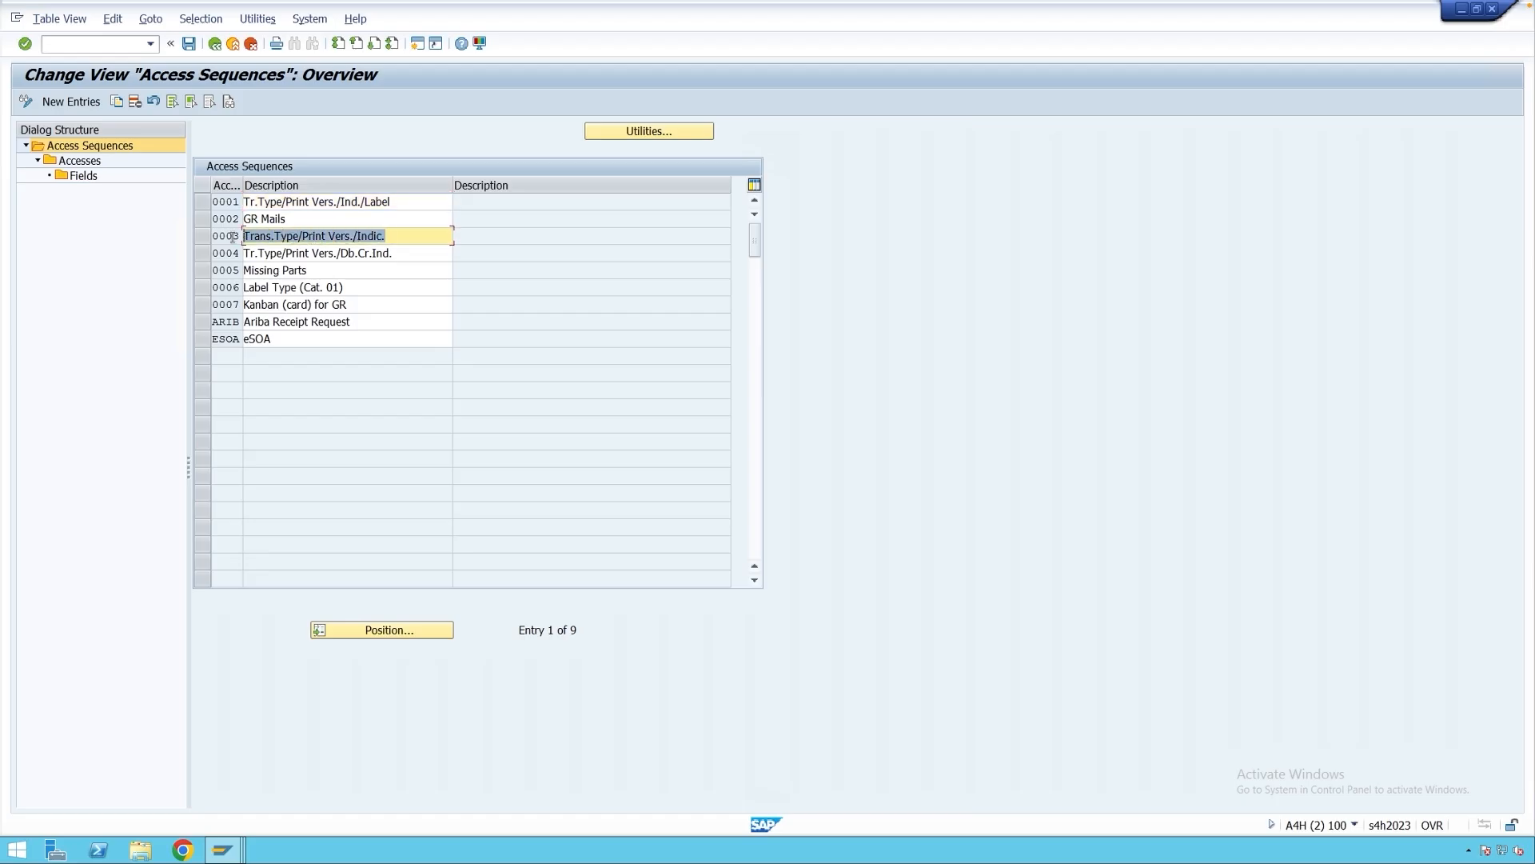
click(232, 237)
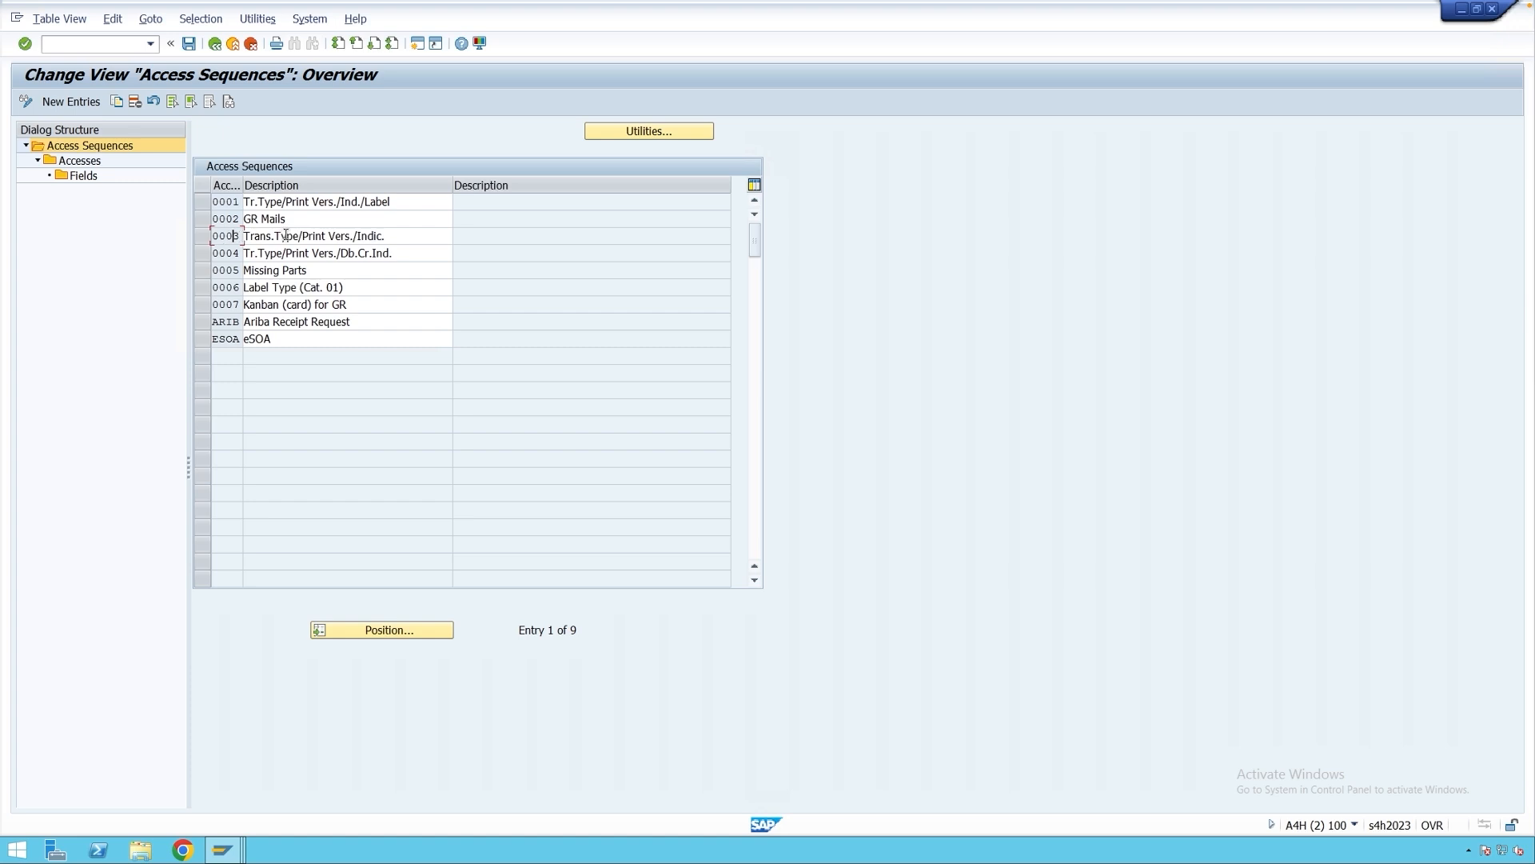
click(202, 235)
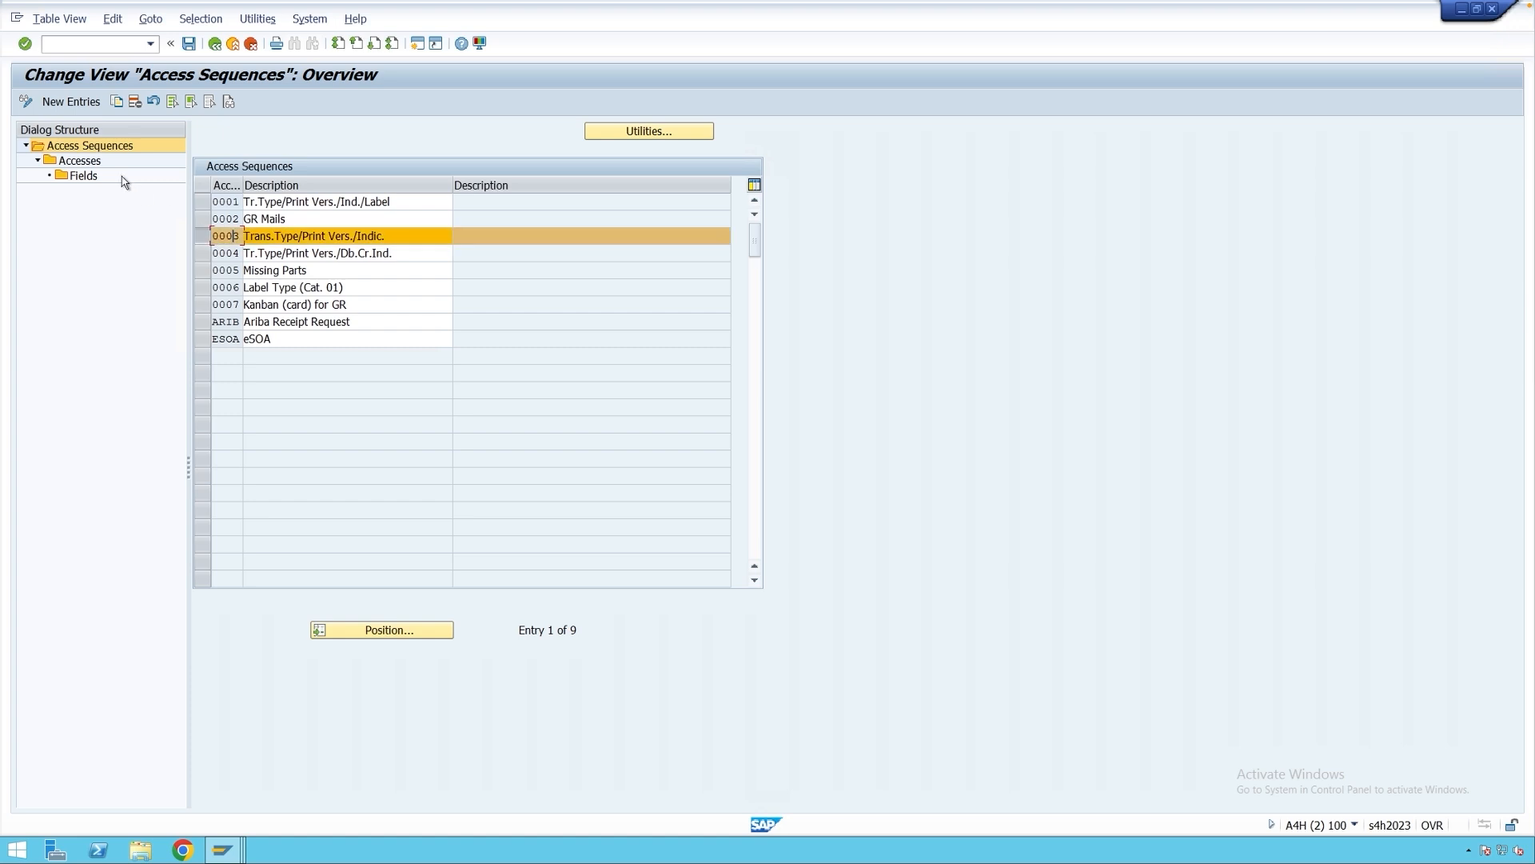
double_click(88, 160)
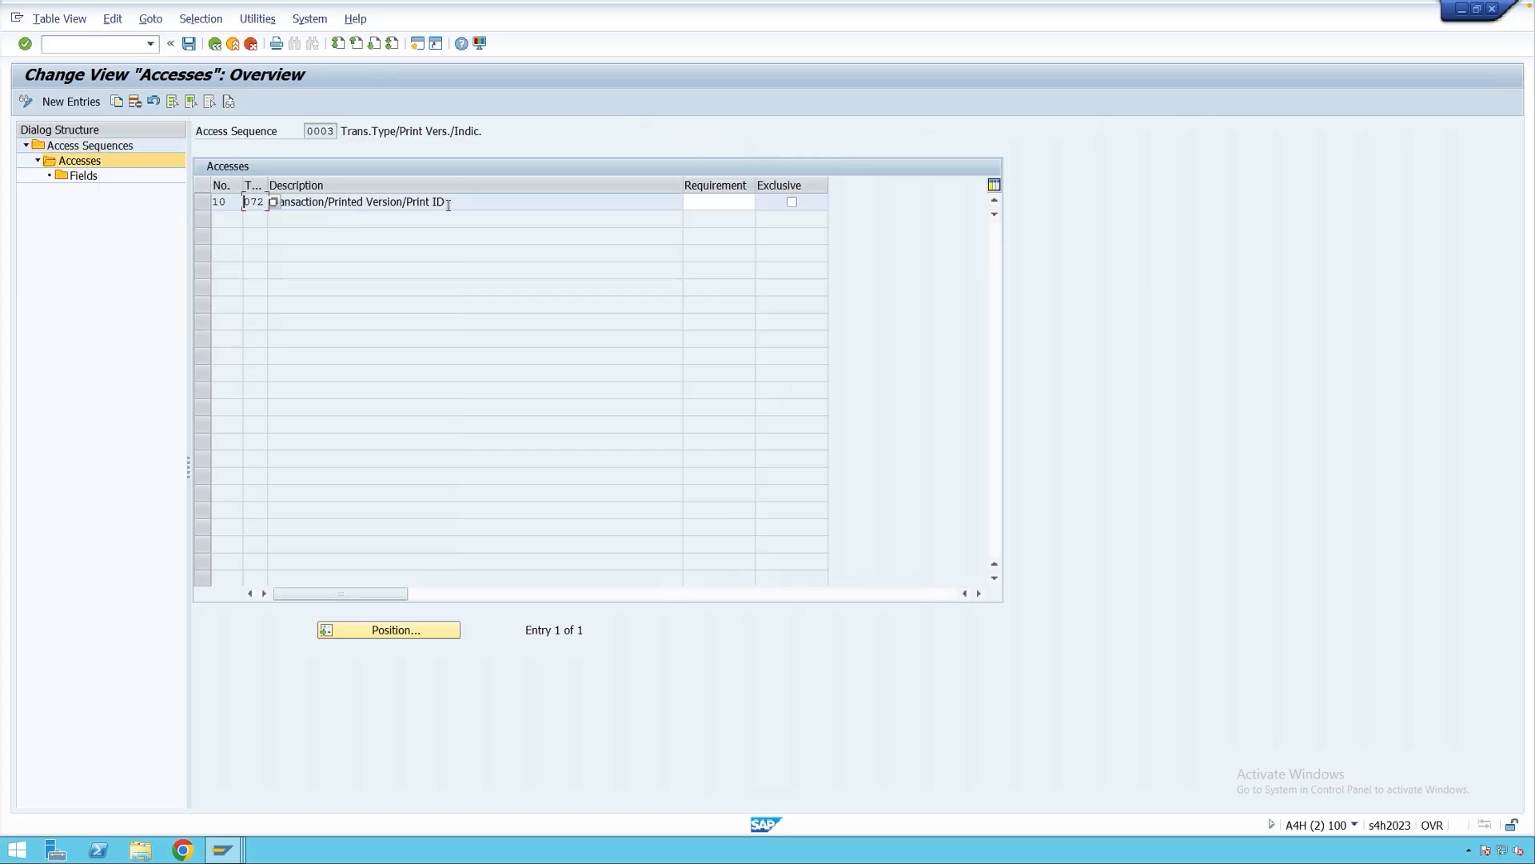
Inspect the fields of access 10 on table 072, then return to the list.
drag(448, 206, 269, 205)
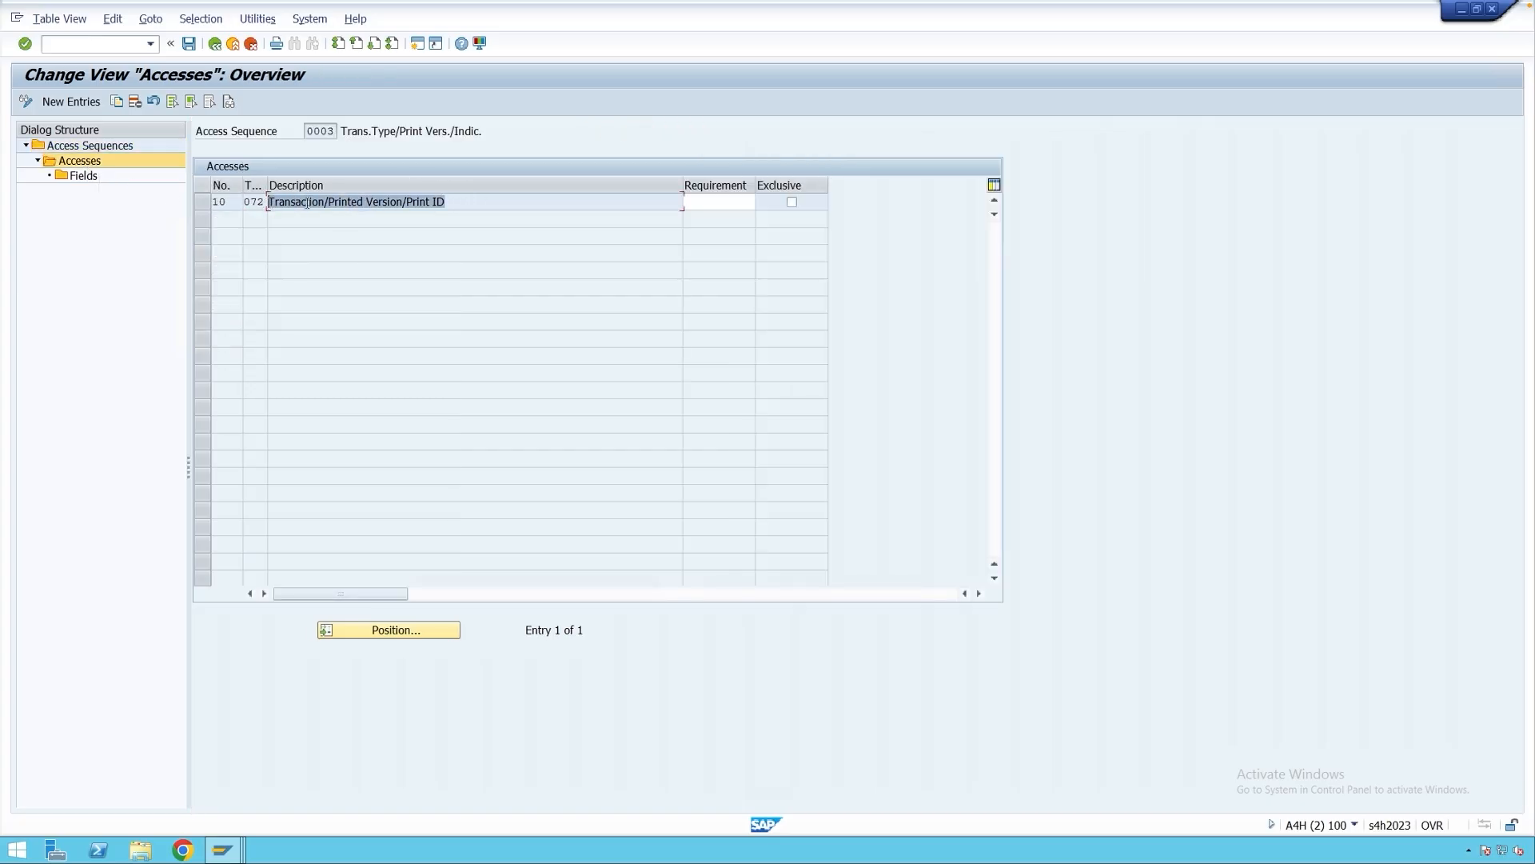
click(203, 202)
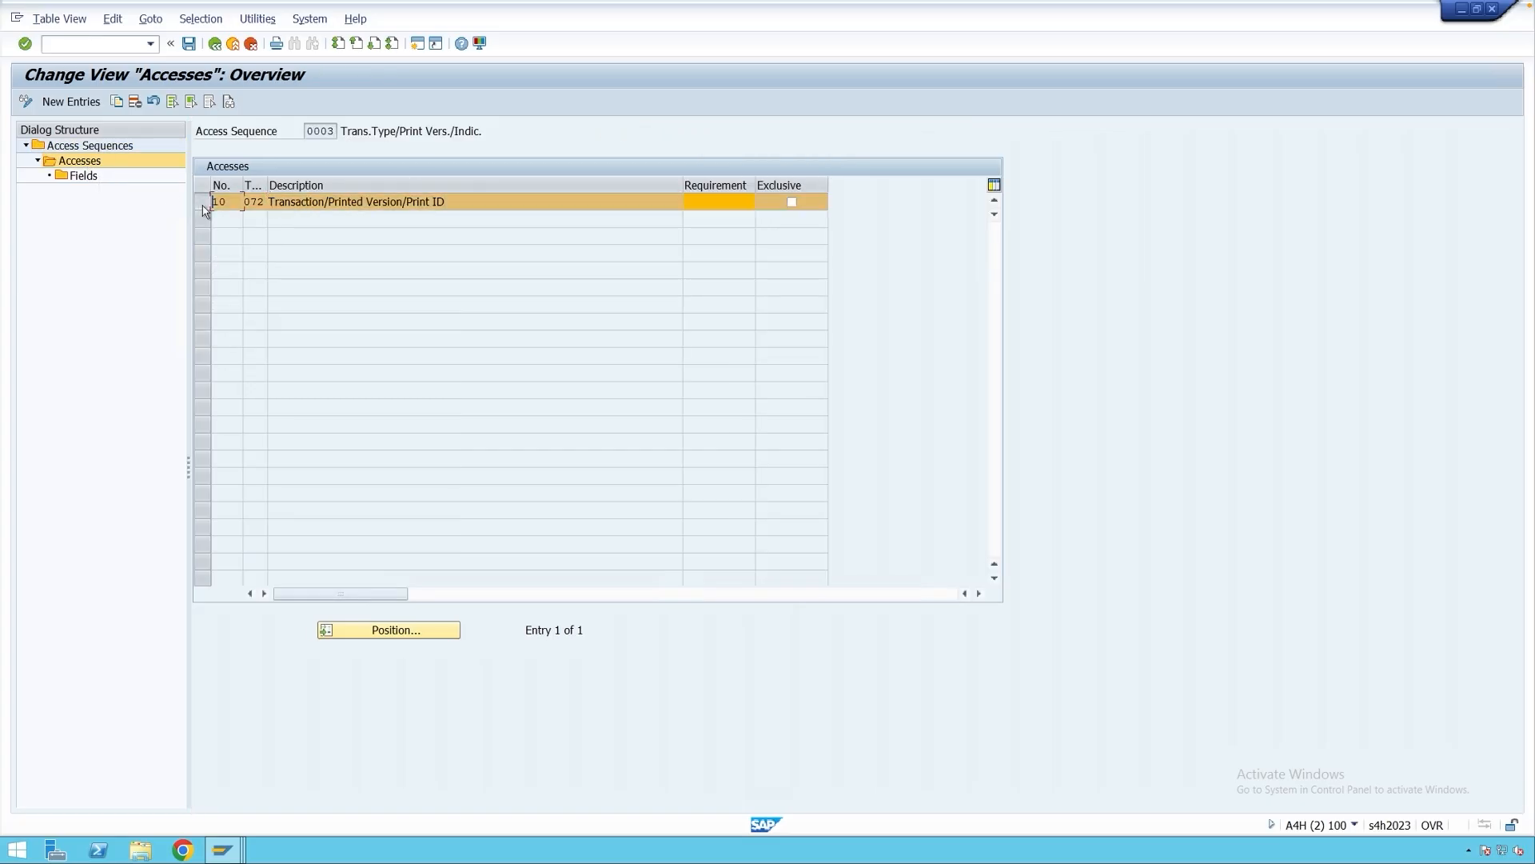
double_click(80, 175)
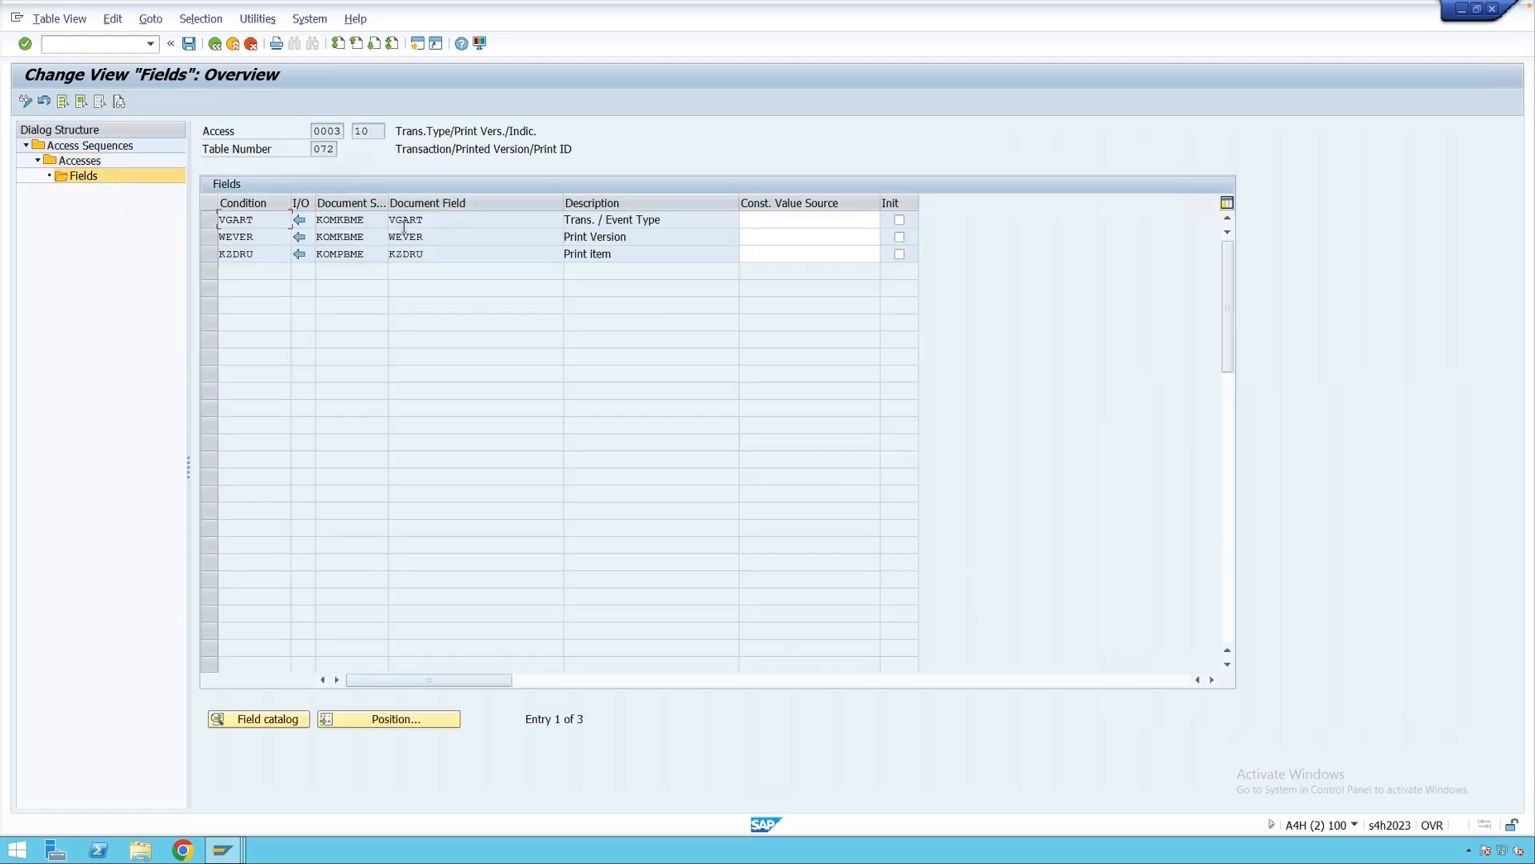
click(687, 220)
drag(644, 221, 564, 254)
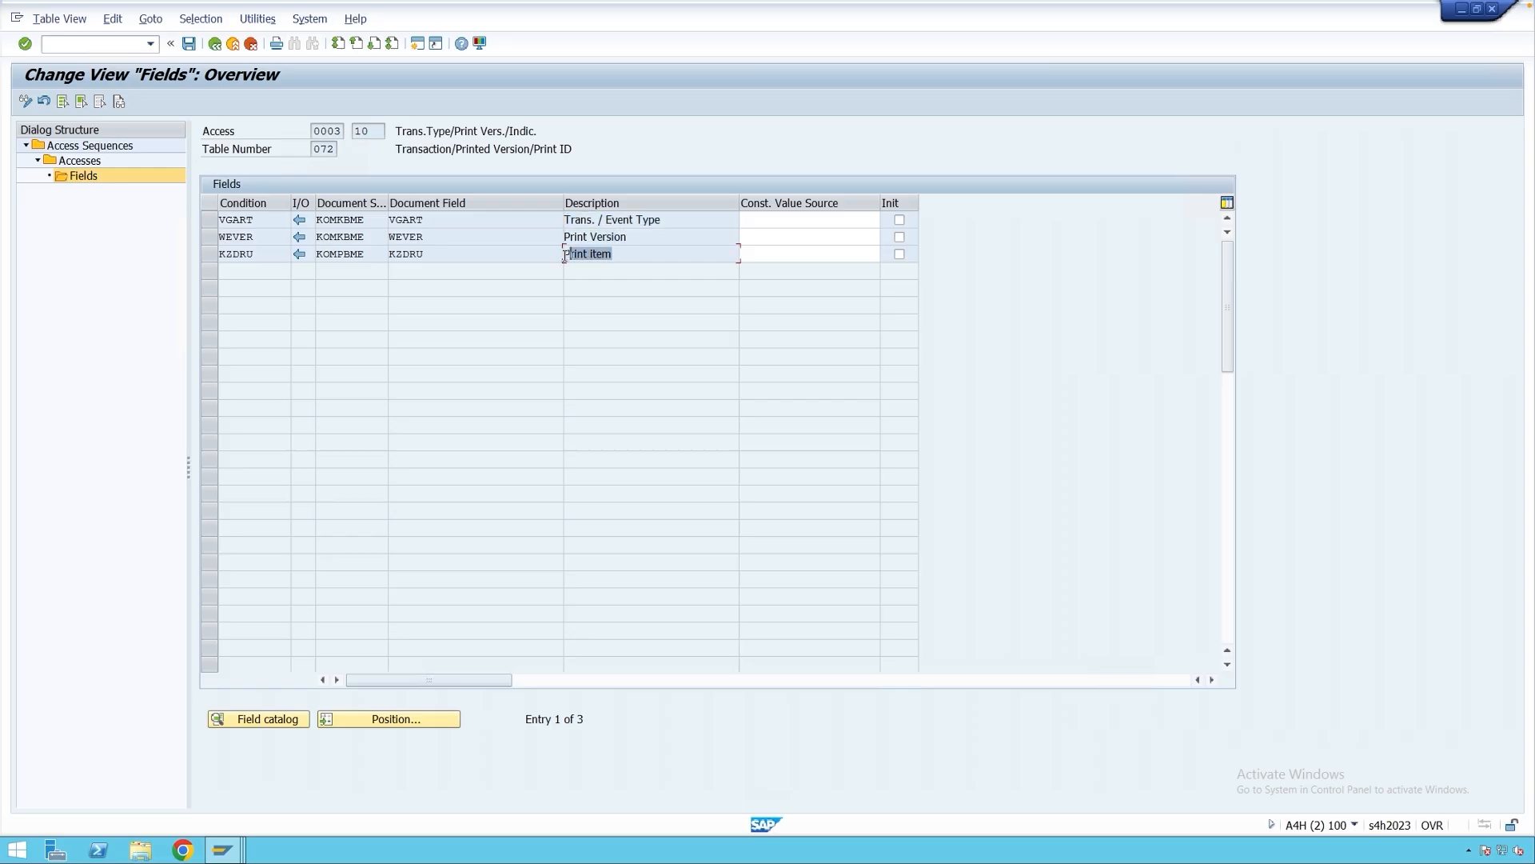
click(214, 43)
Return to the output types list and note the names GI Note Vers.1 and WE01.
click(215, 44)
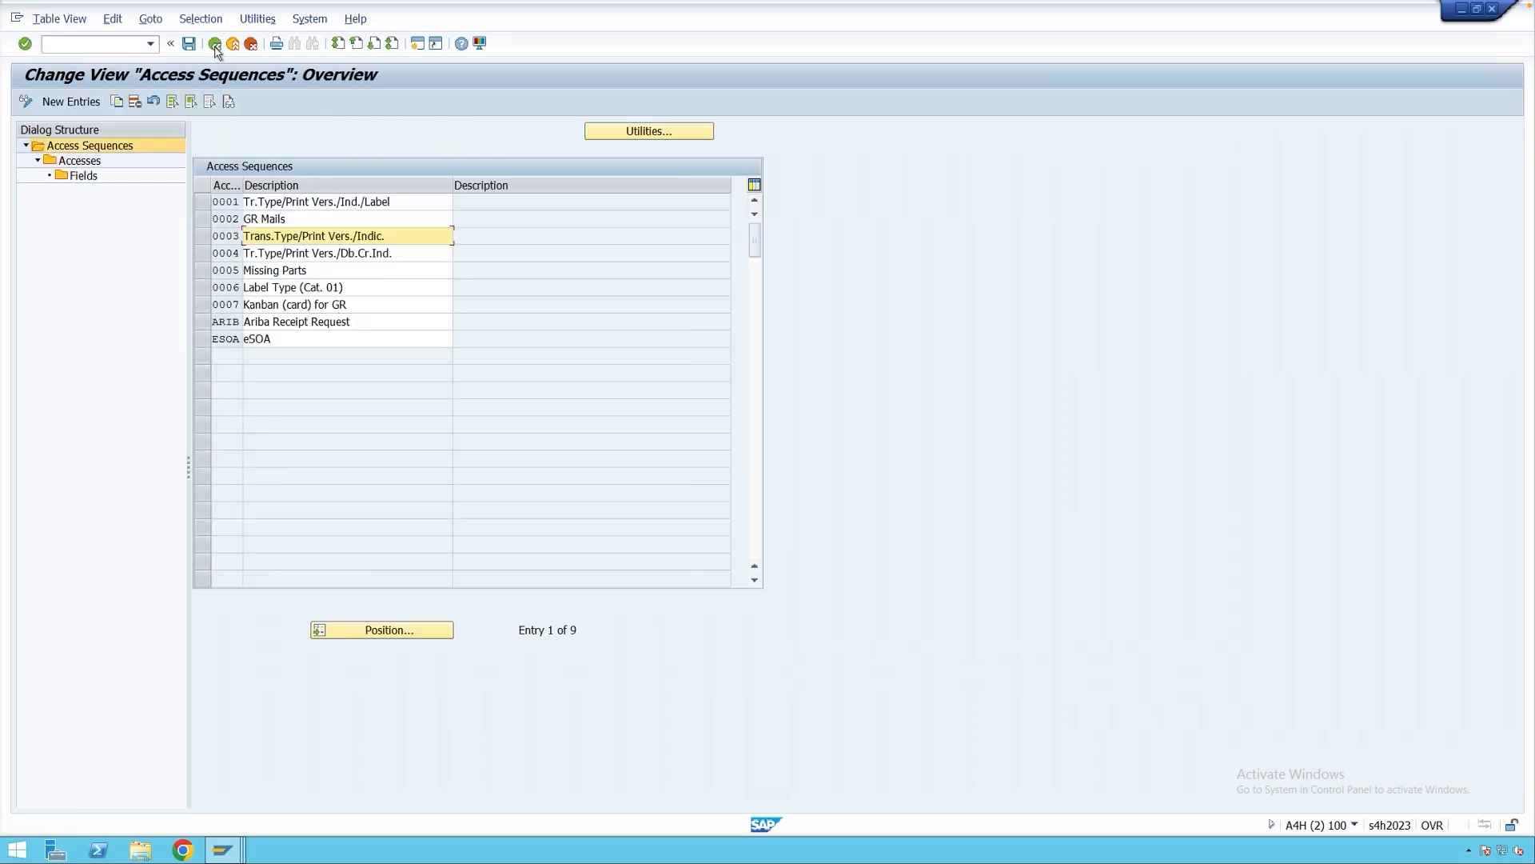
click(214, 44)
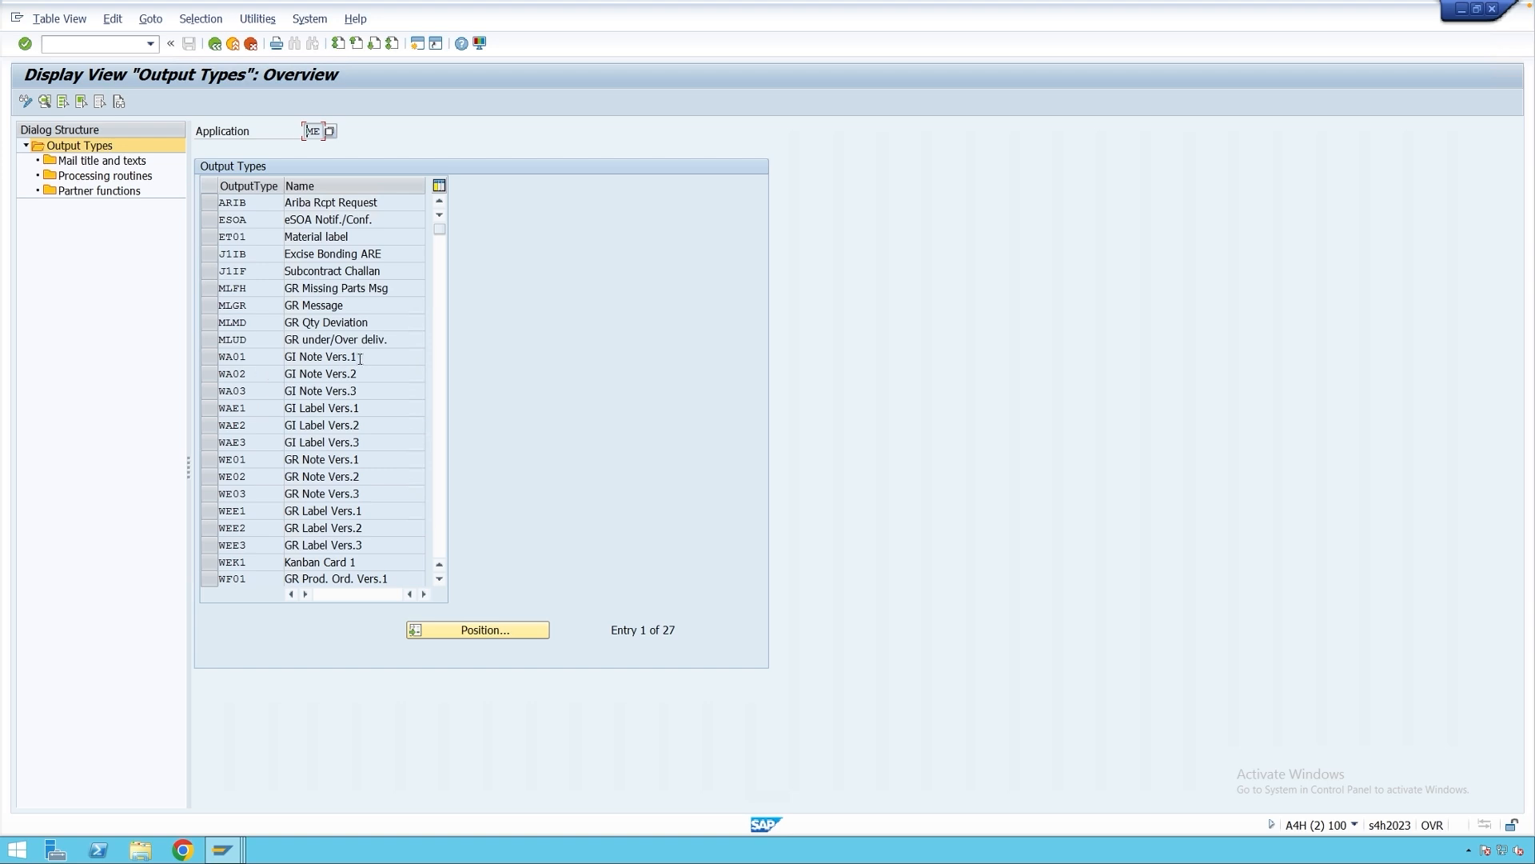
drag(359, 357, 285, 357)
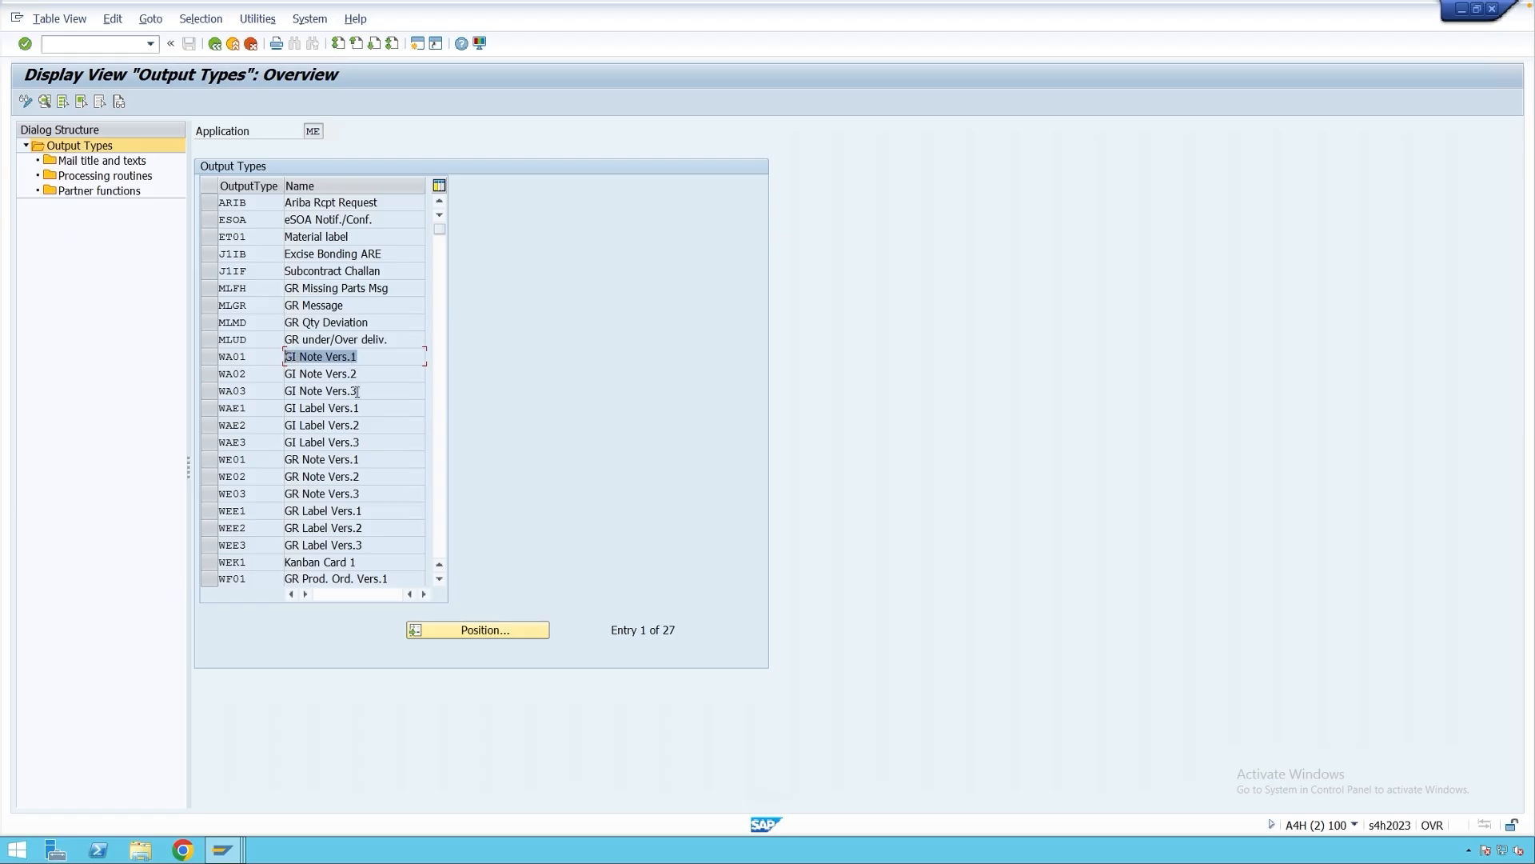
drag(359, 459, 292, 460)
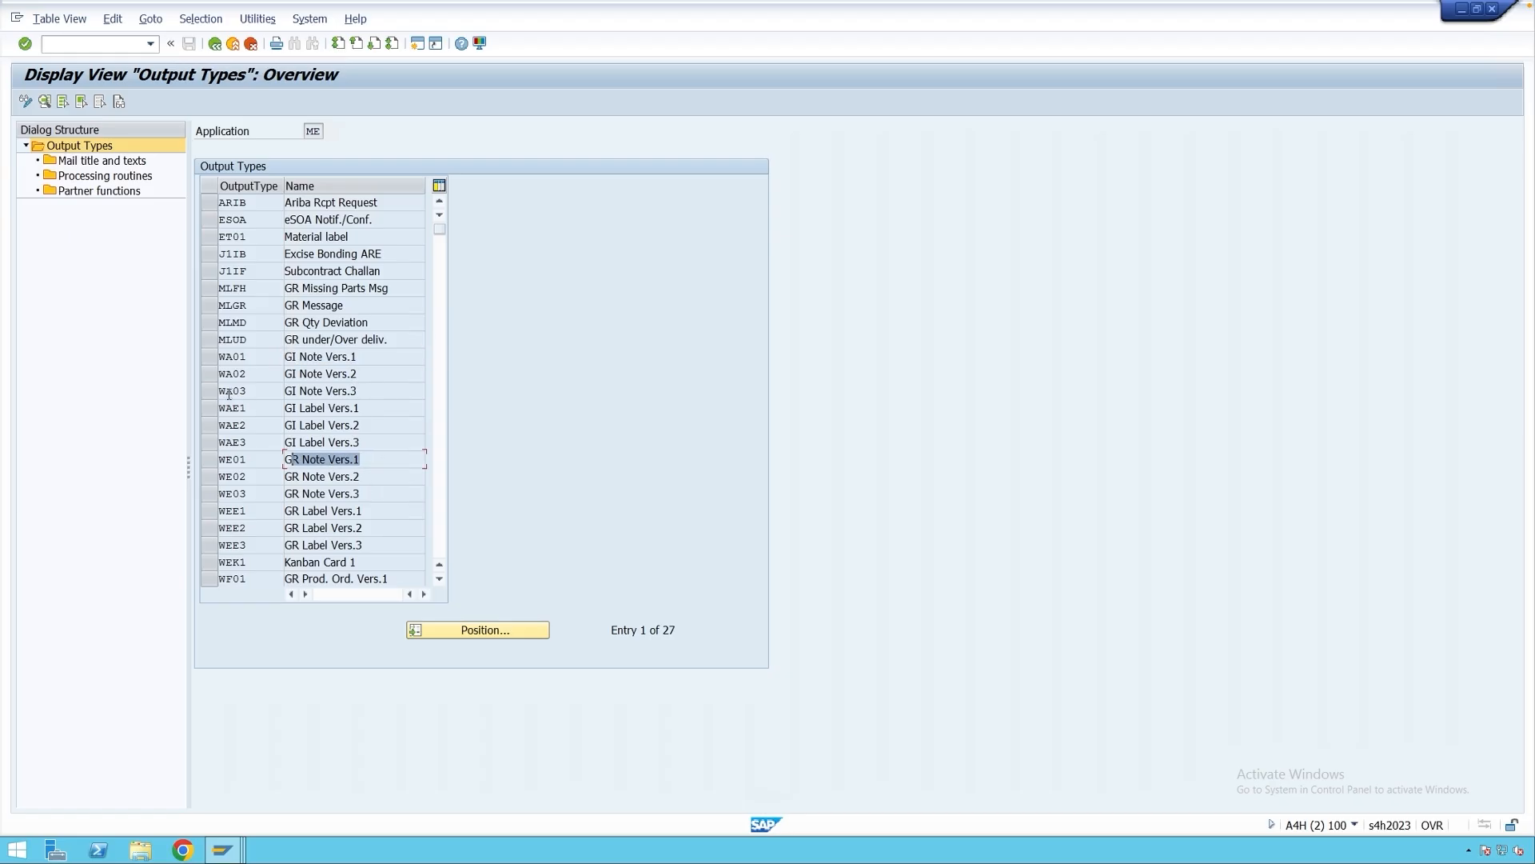
Select output types WA01, WA02, WA03, WE01, WE02 and WE03 to compare them.
click(210, 360)
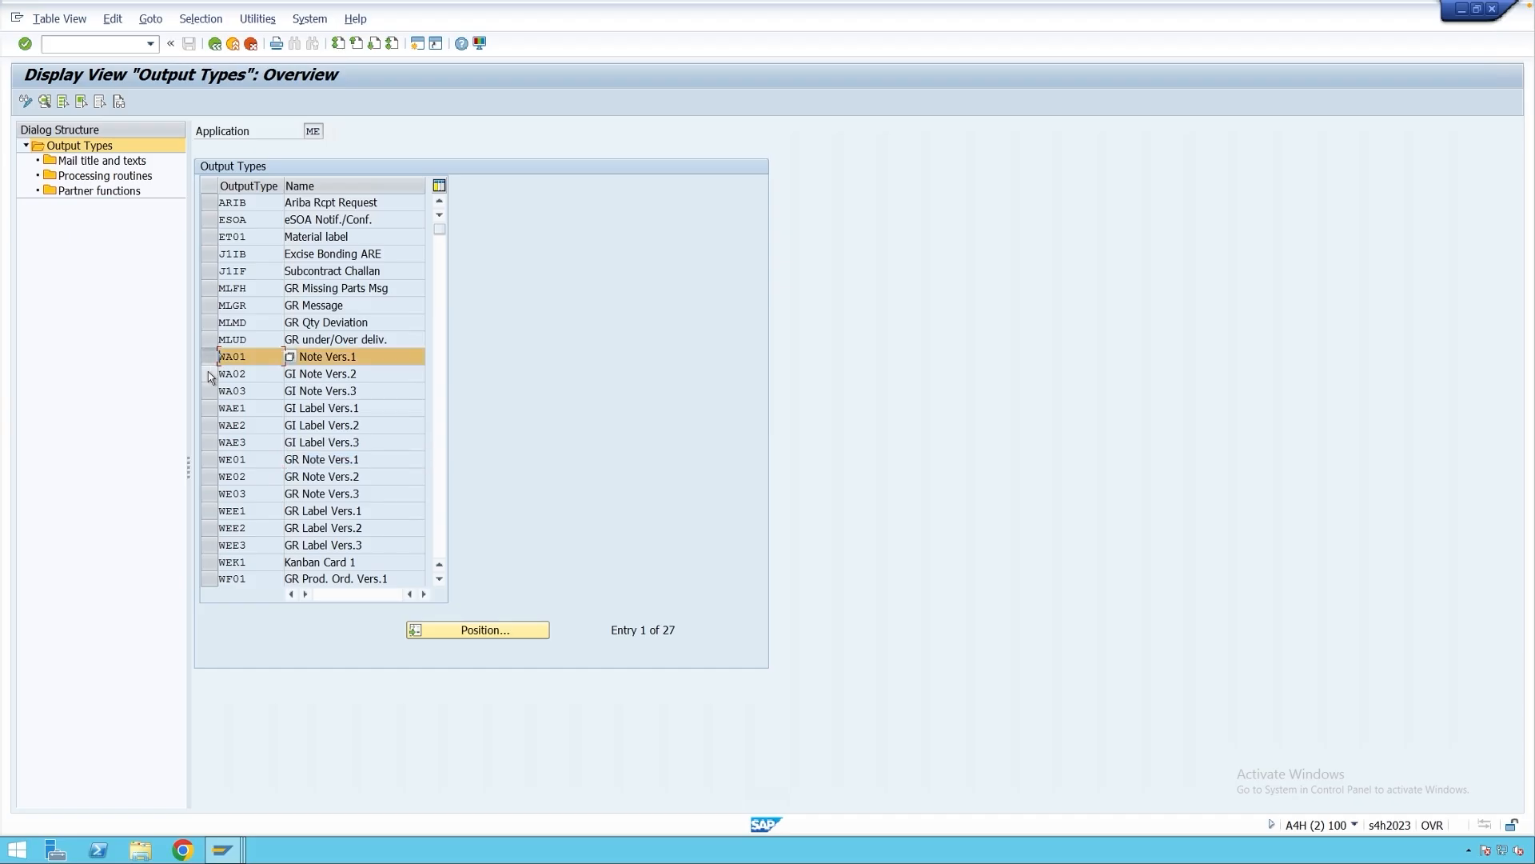
click(210, 374)
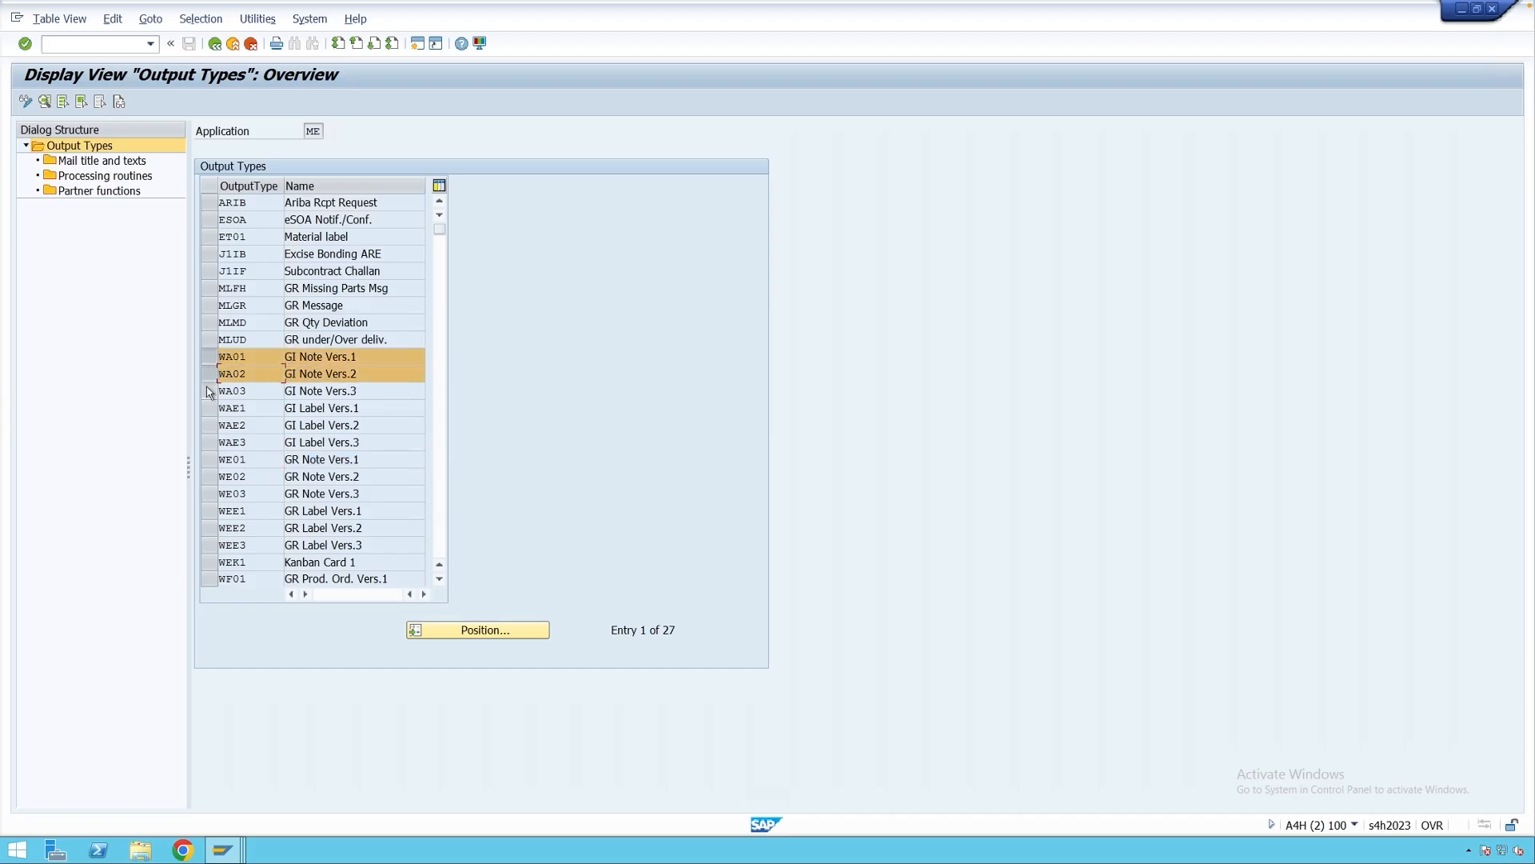
click(210, 391)
click(211, 461)
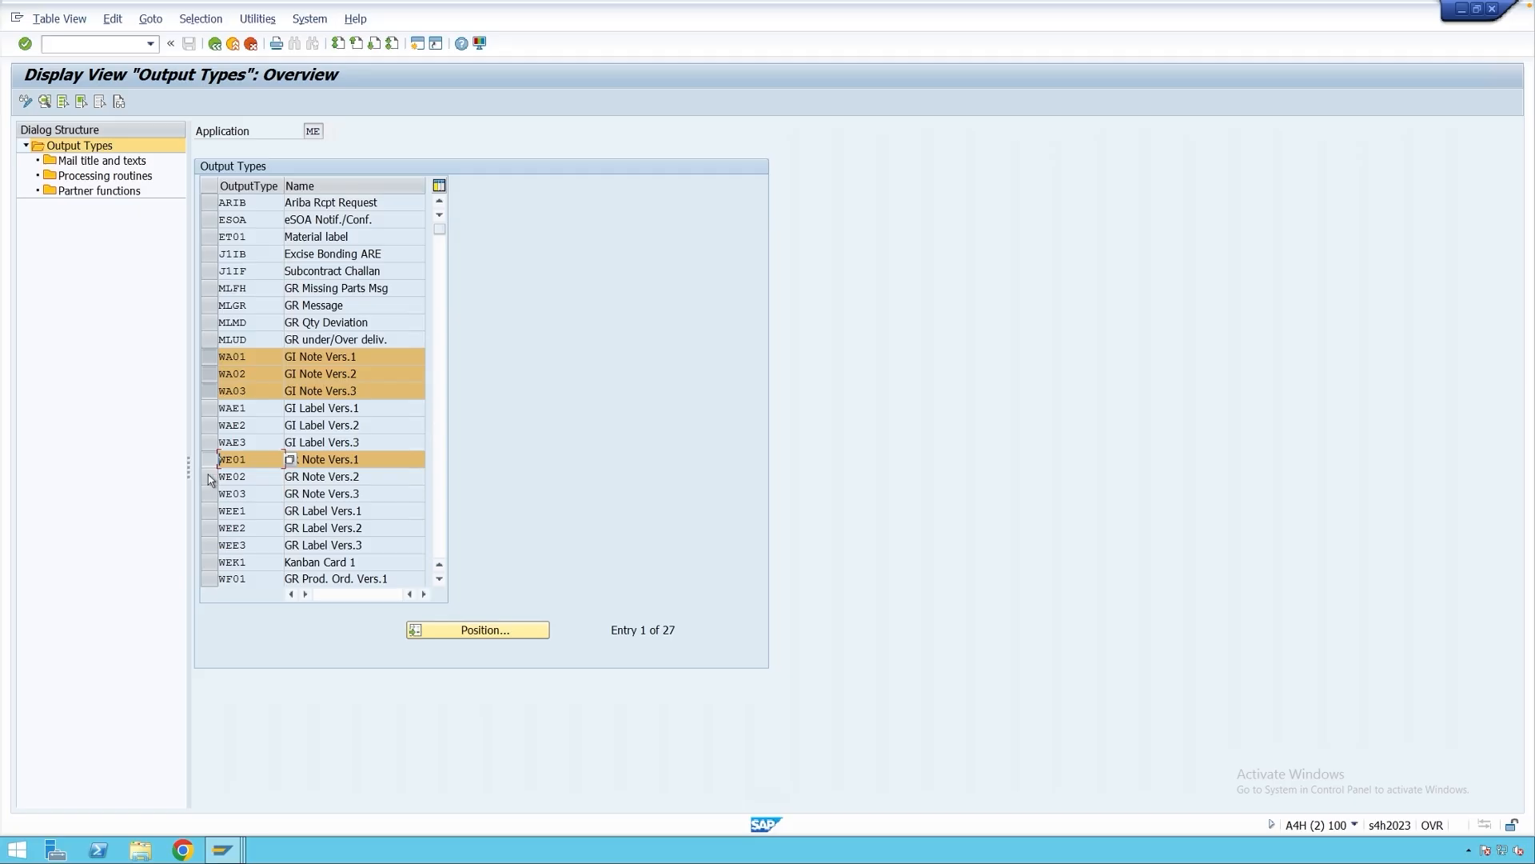
click(208, 478)
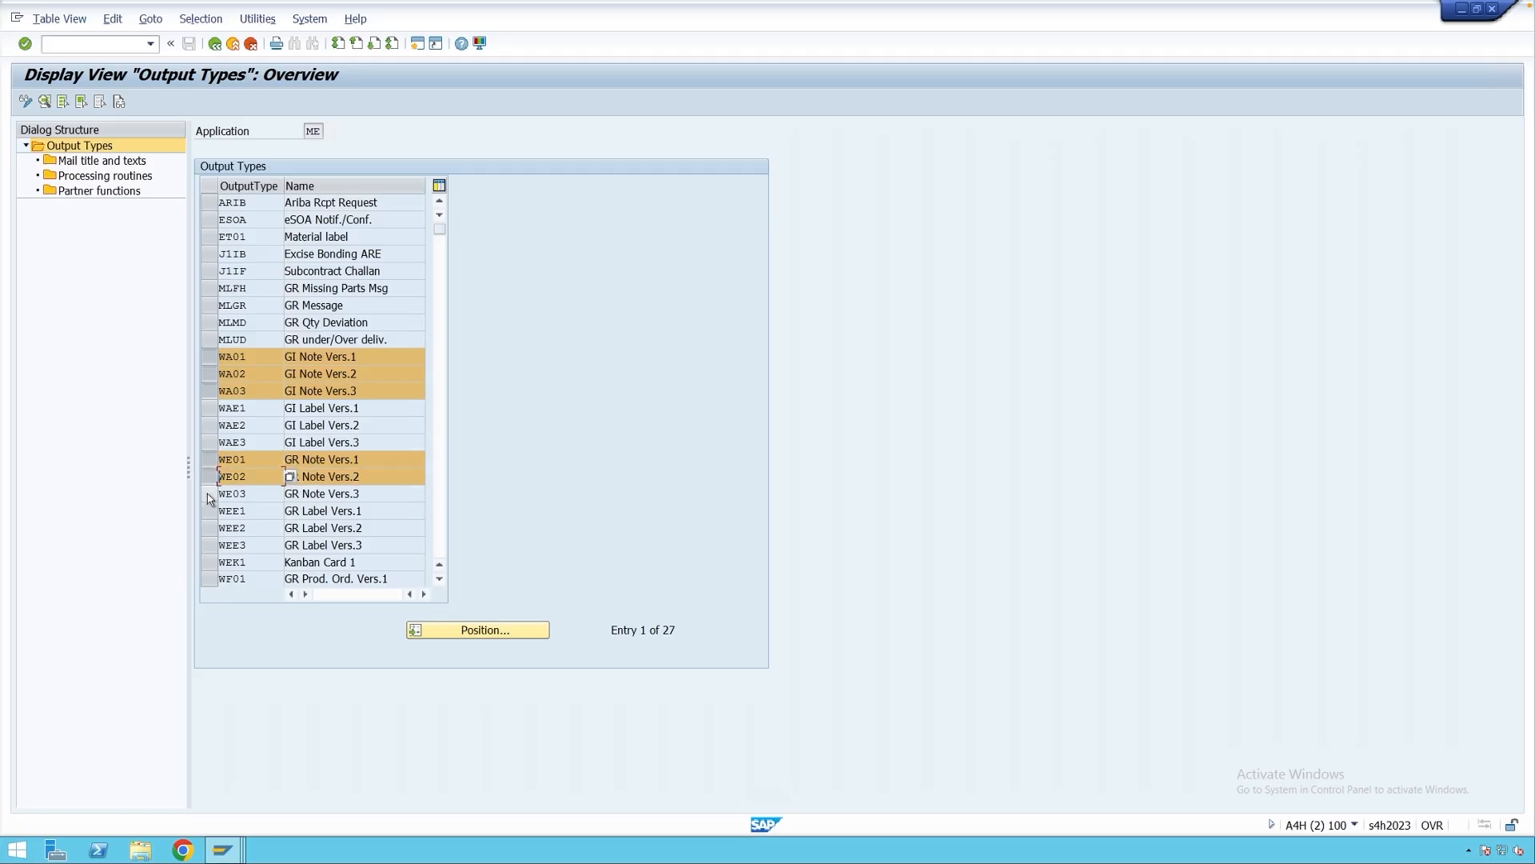
click(209, 495)
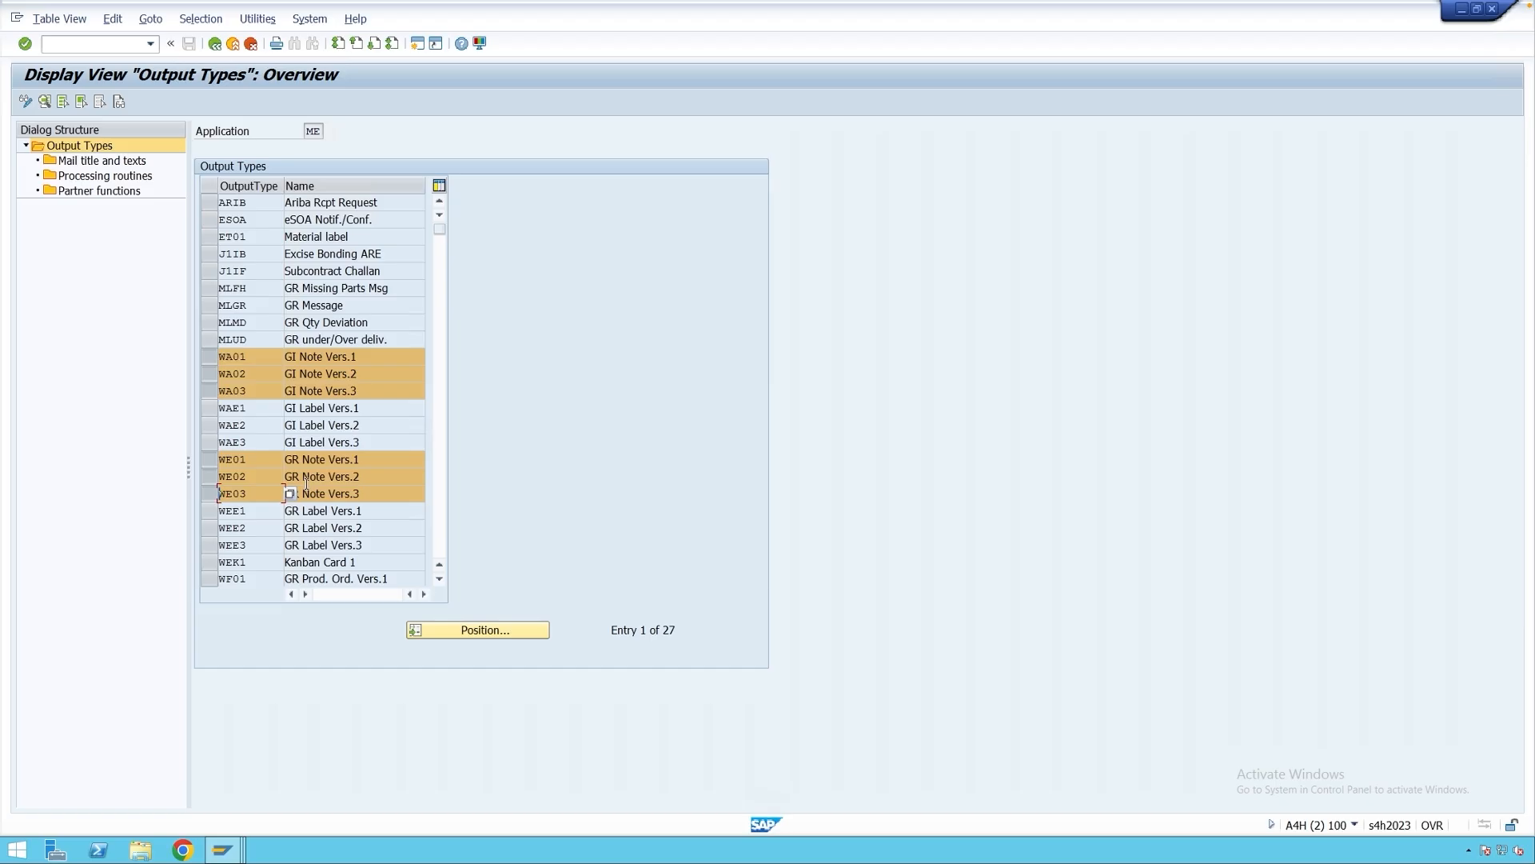
Deselect WE03, WE02, WE01, WA03 and WA02, leaving only WA01.
click(210, 459)
click(209, 476)
click(209, 493)
click(214, 391)
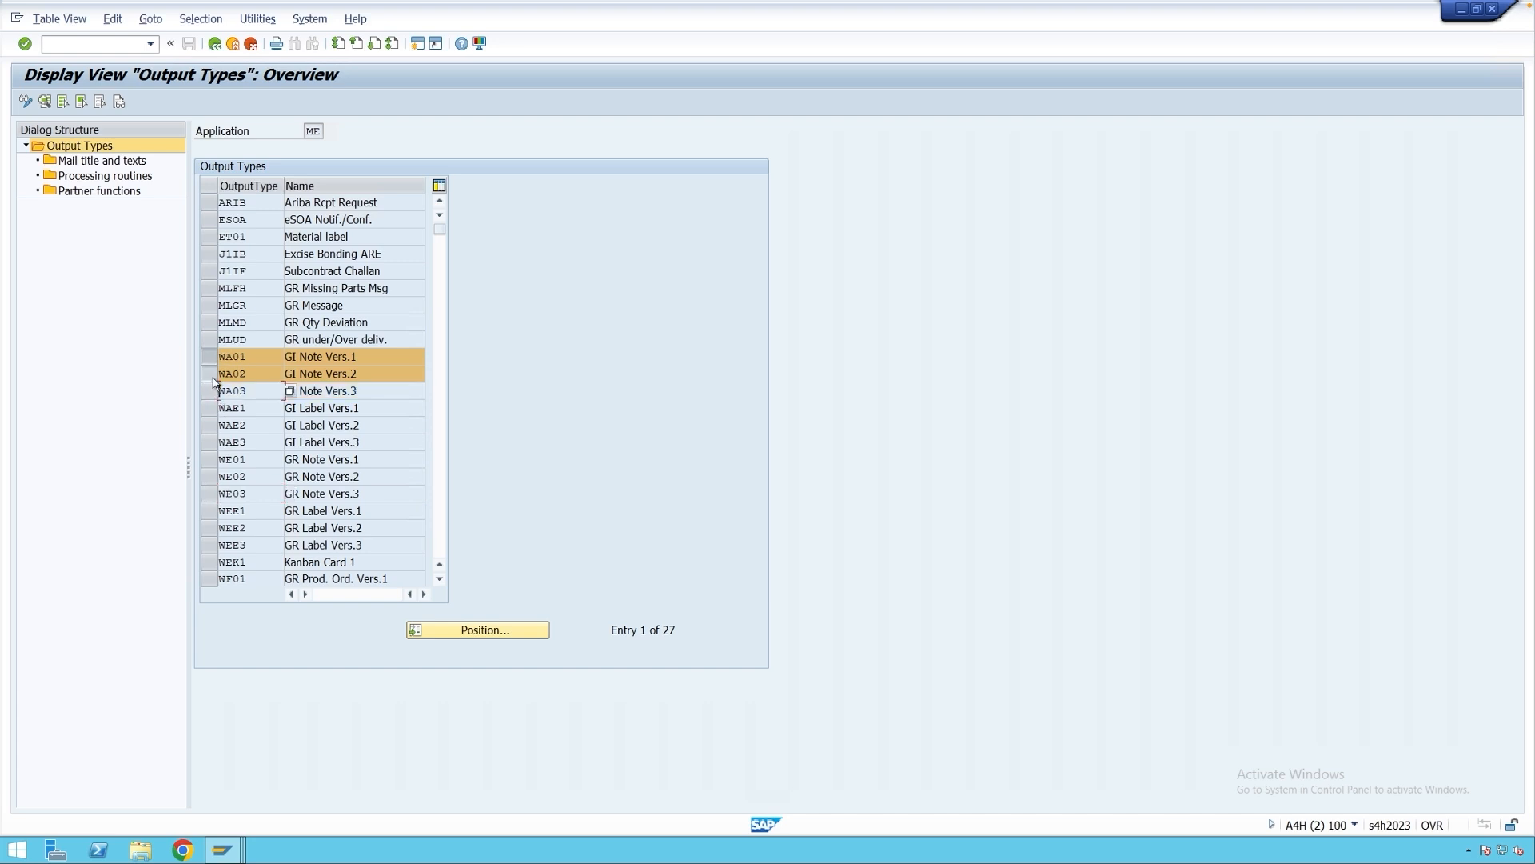
click(214, 373)
Review WA01's general data (access sequence 0003, access to conditions) and its default values.
double_click(249, 356)
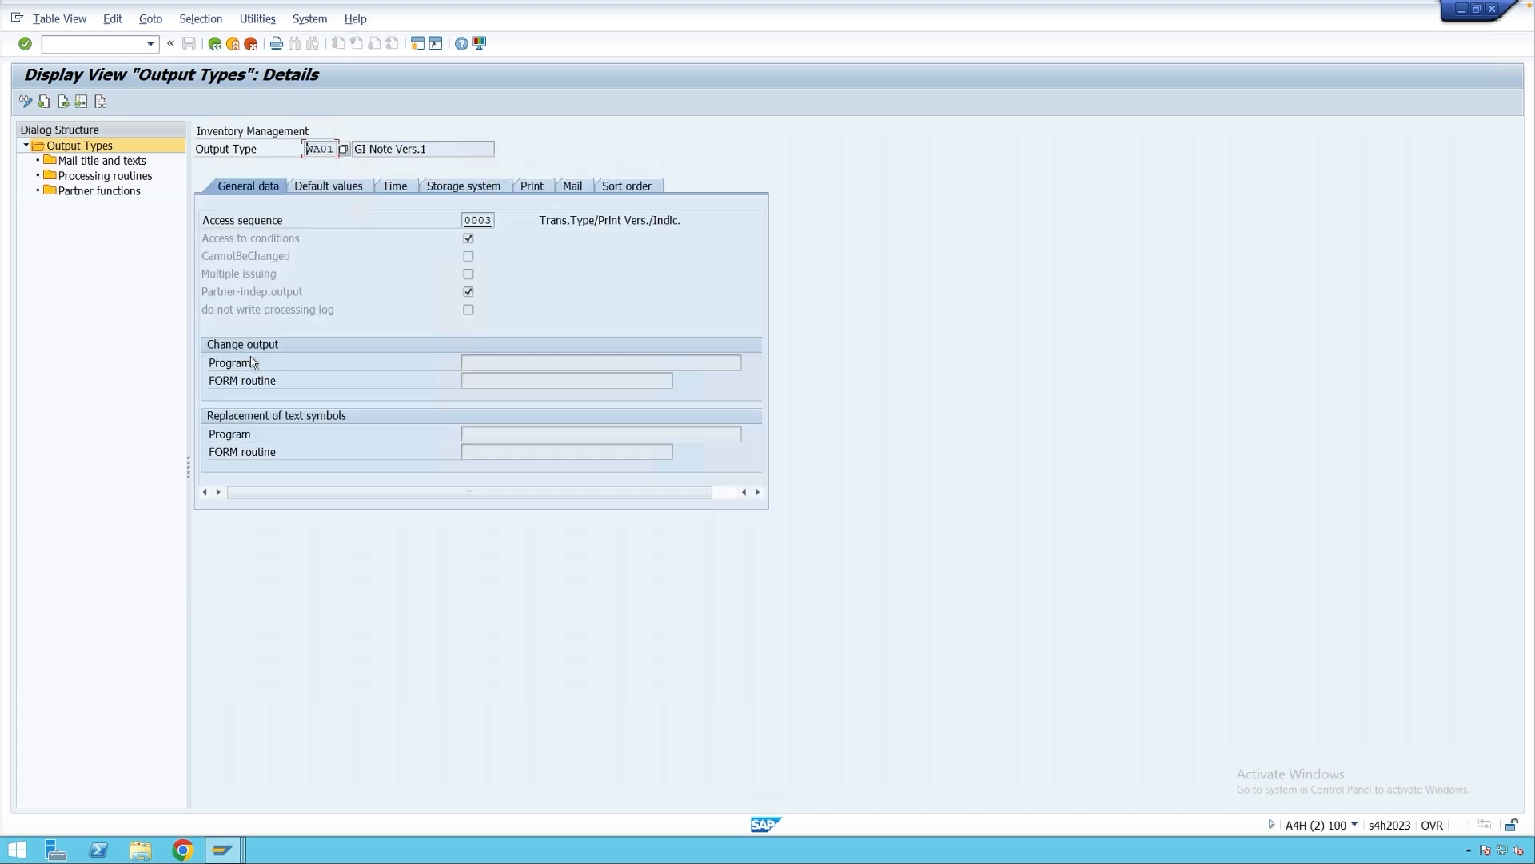
drag(332, 149, 300, 154)
drag(492, 220, 692, 223)
click(693, 224)
click(464, 239)
click(469, 275)
click(469, 292)
click(326, 185)
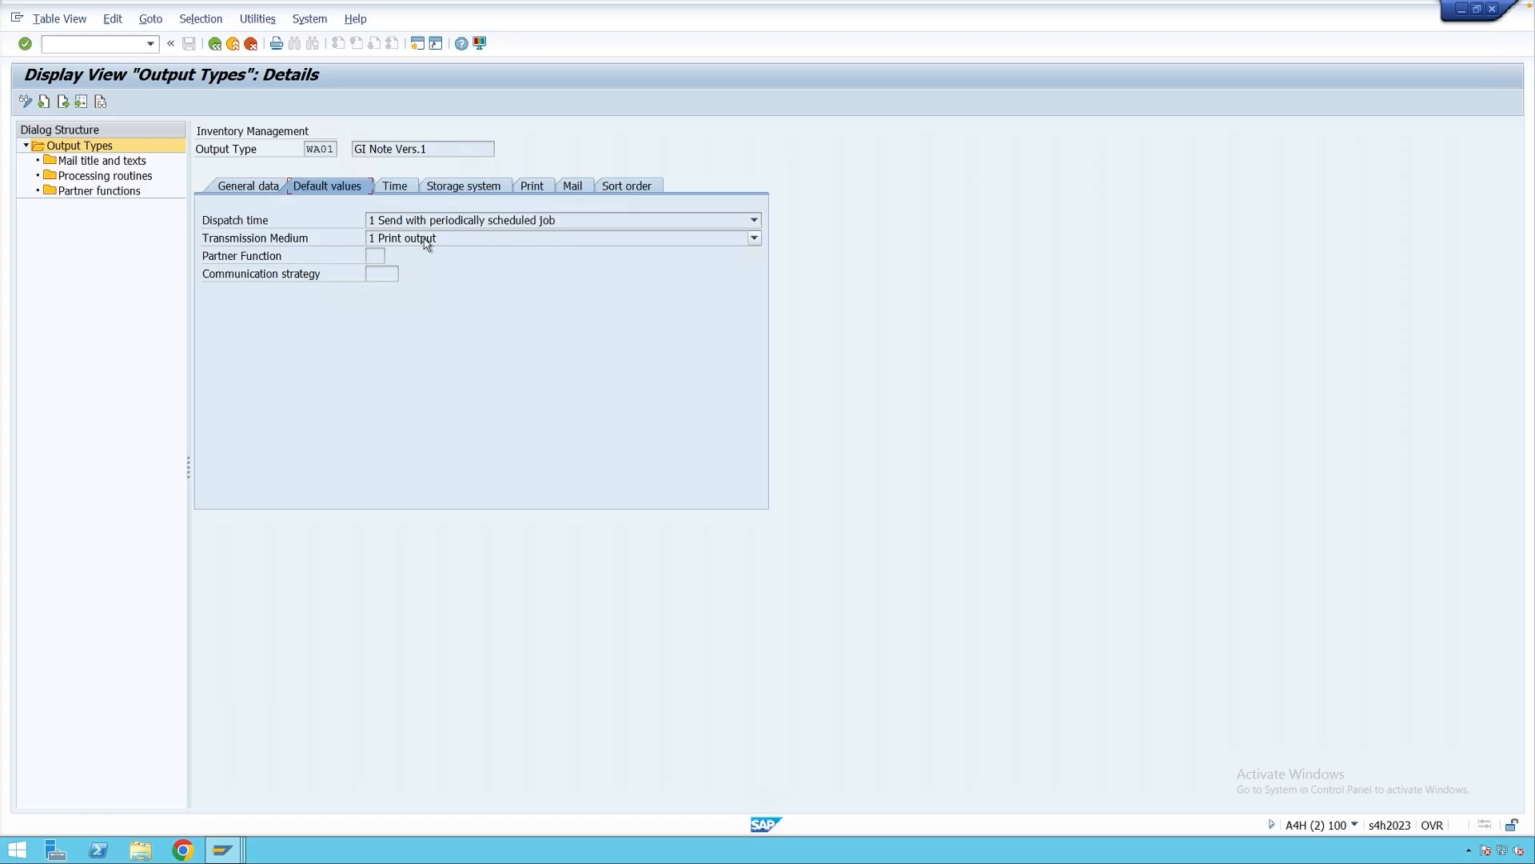
Check WA01's dispatch time and timing, then its print parameter S User parameters, leaving both unchanged.
click(465, 225)
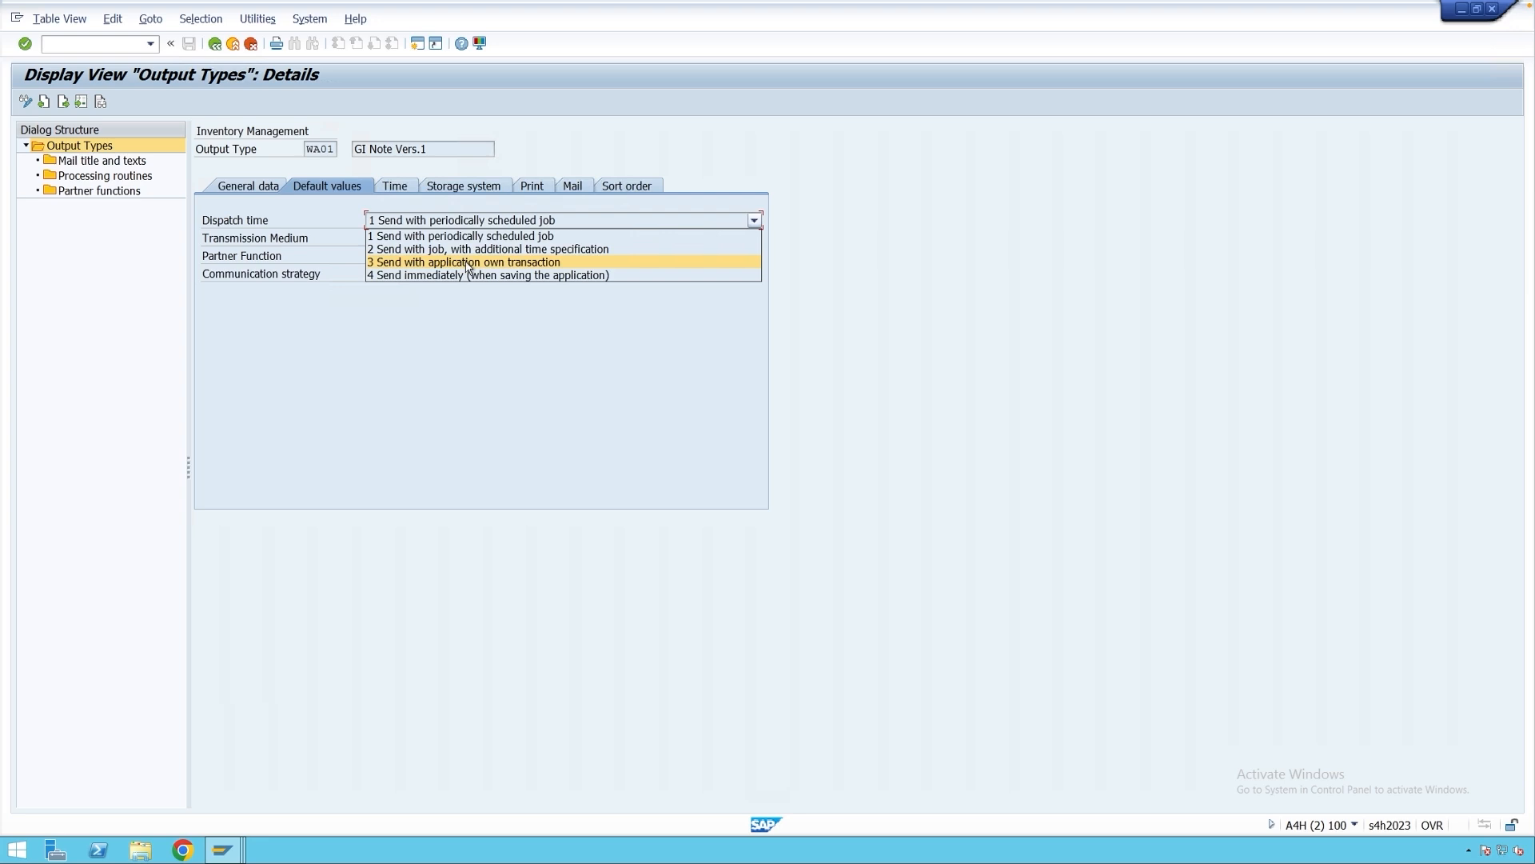
click(538, 276)
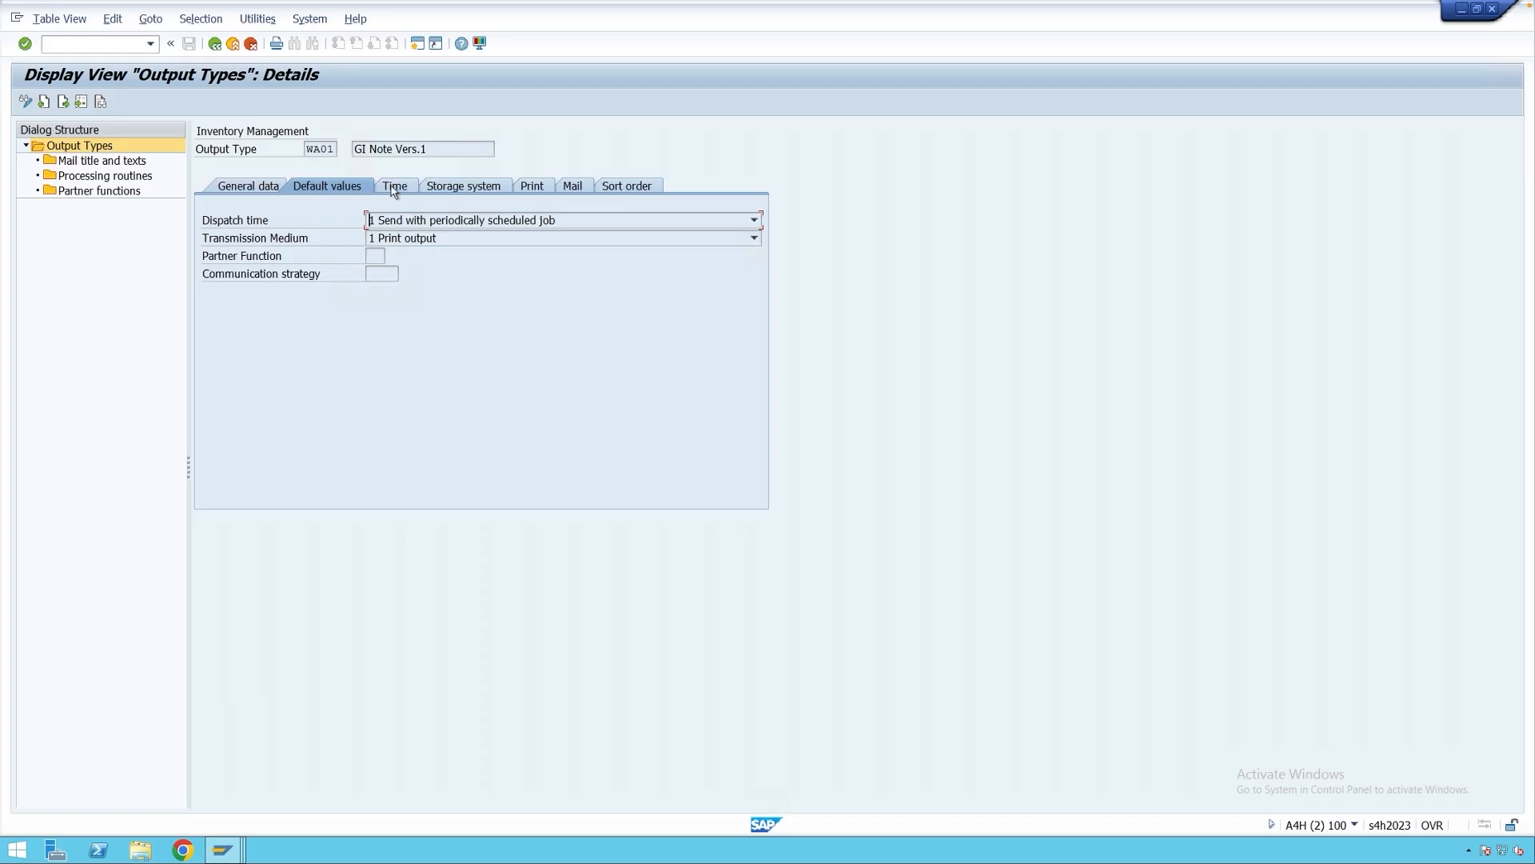
click(394, 186)
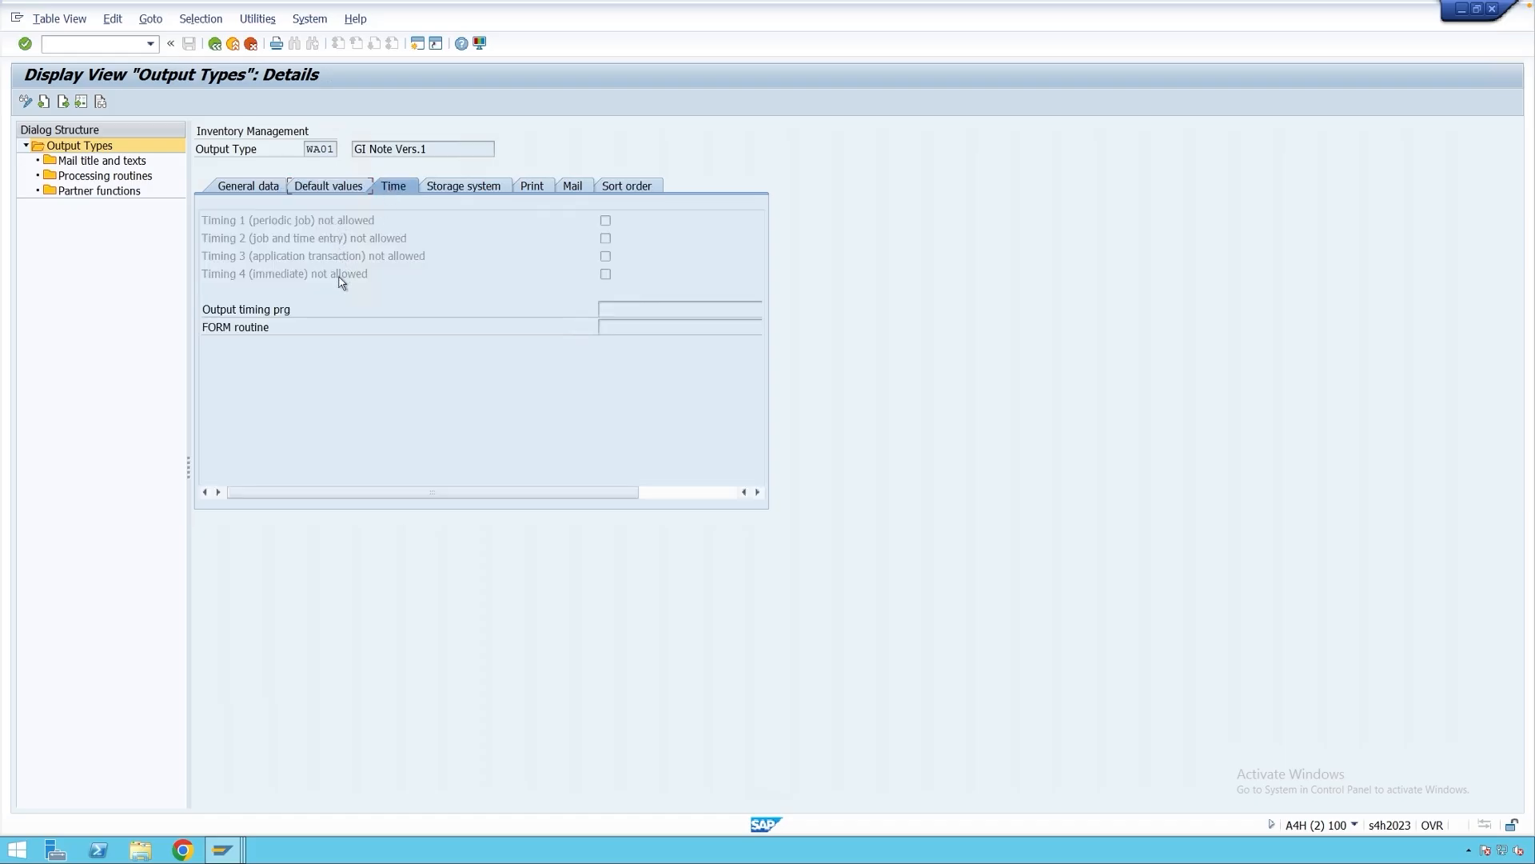
click(534, 189)
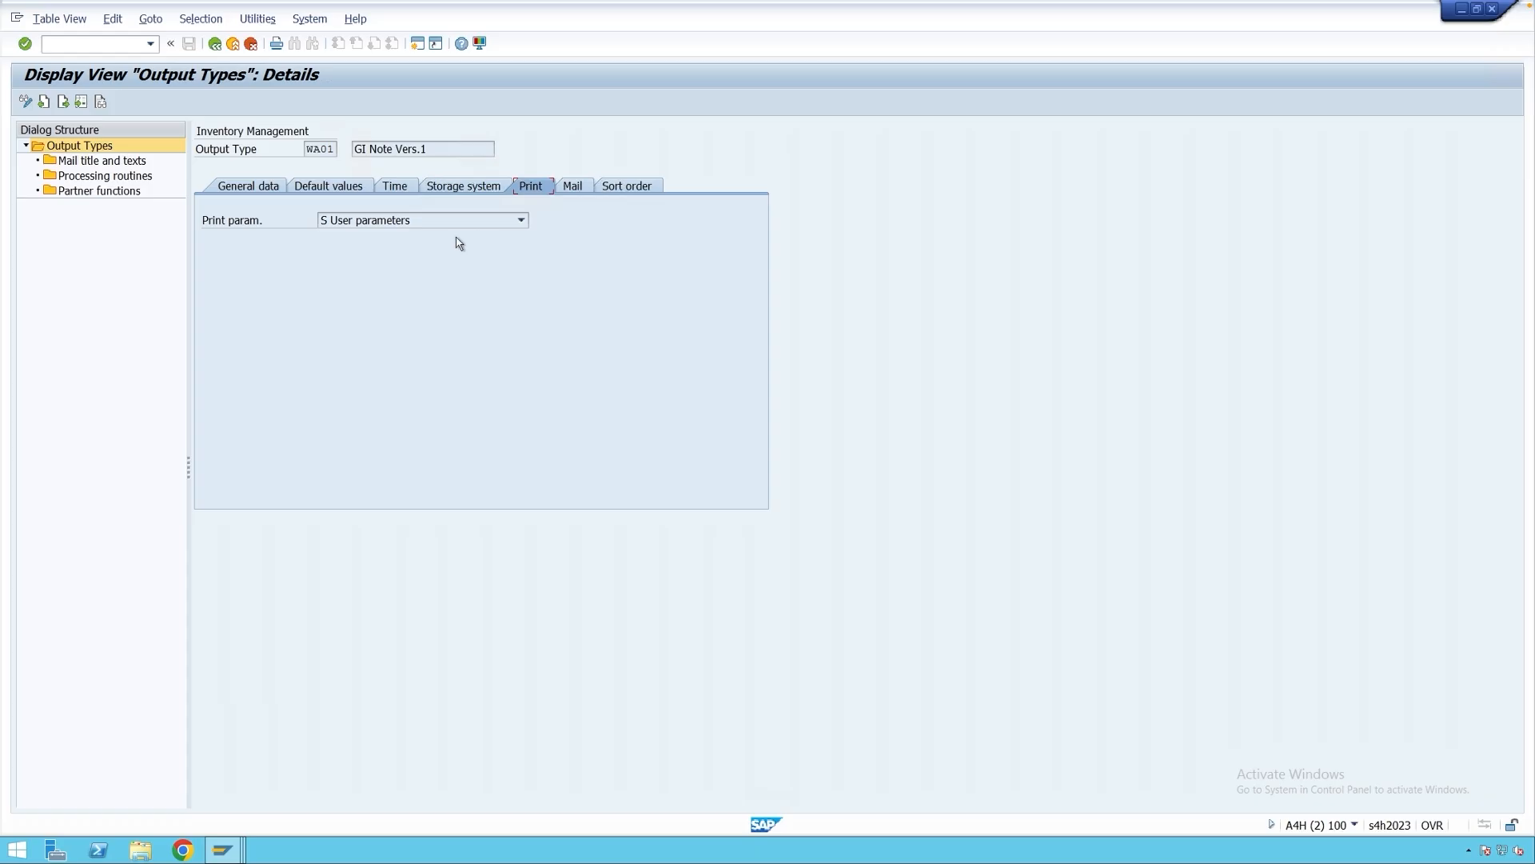
click(420, 226)
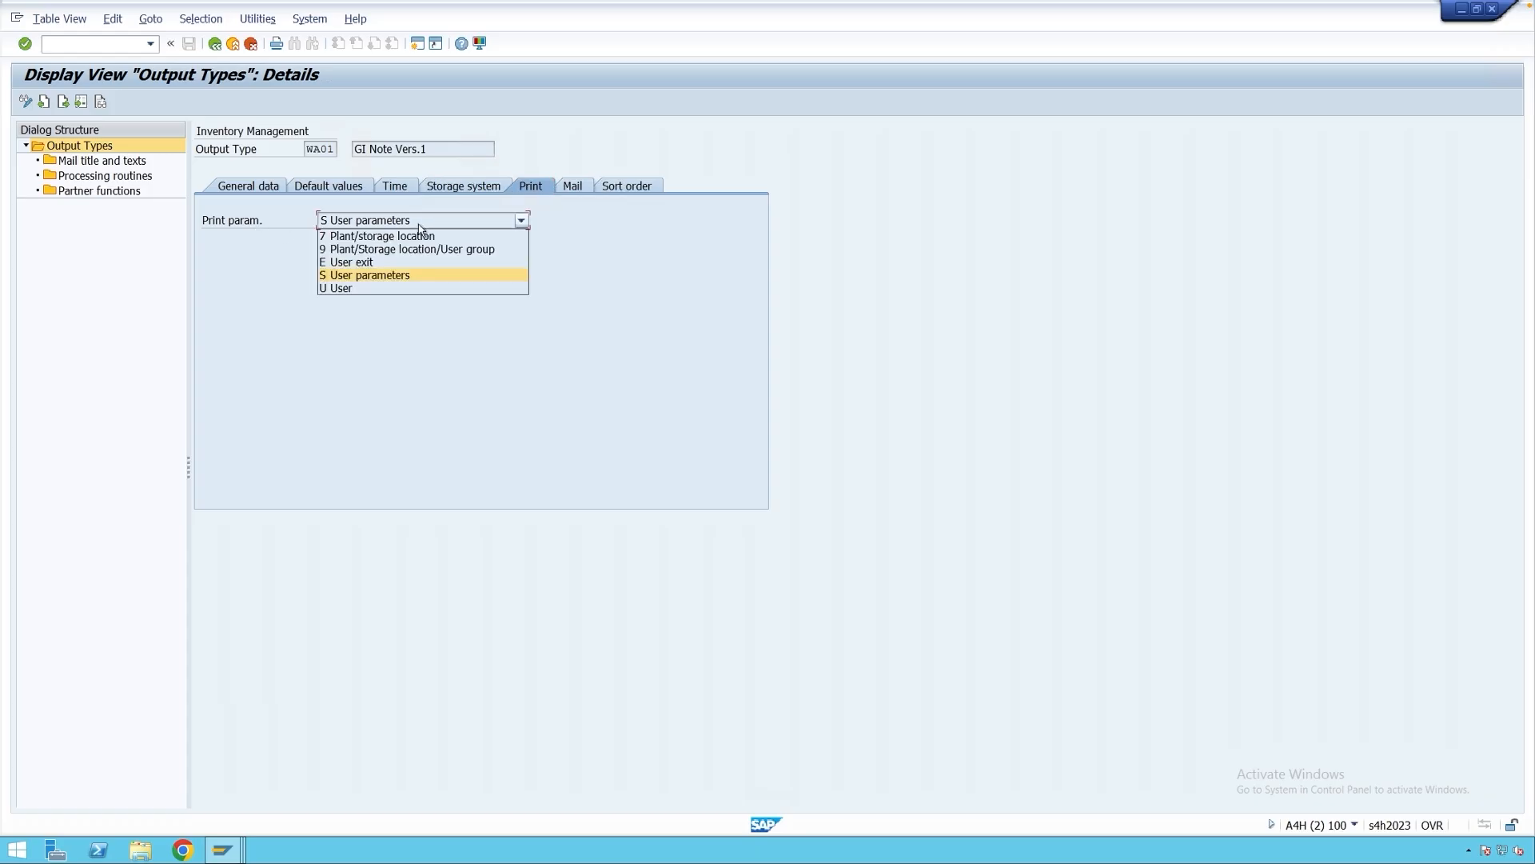
click(419, 225)
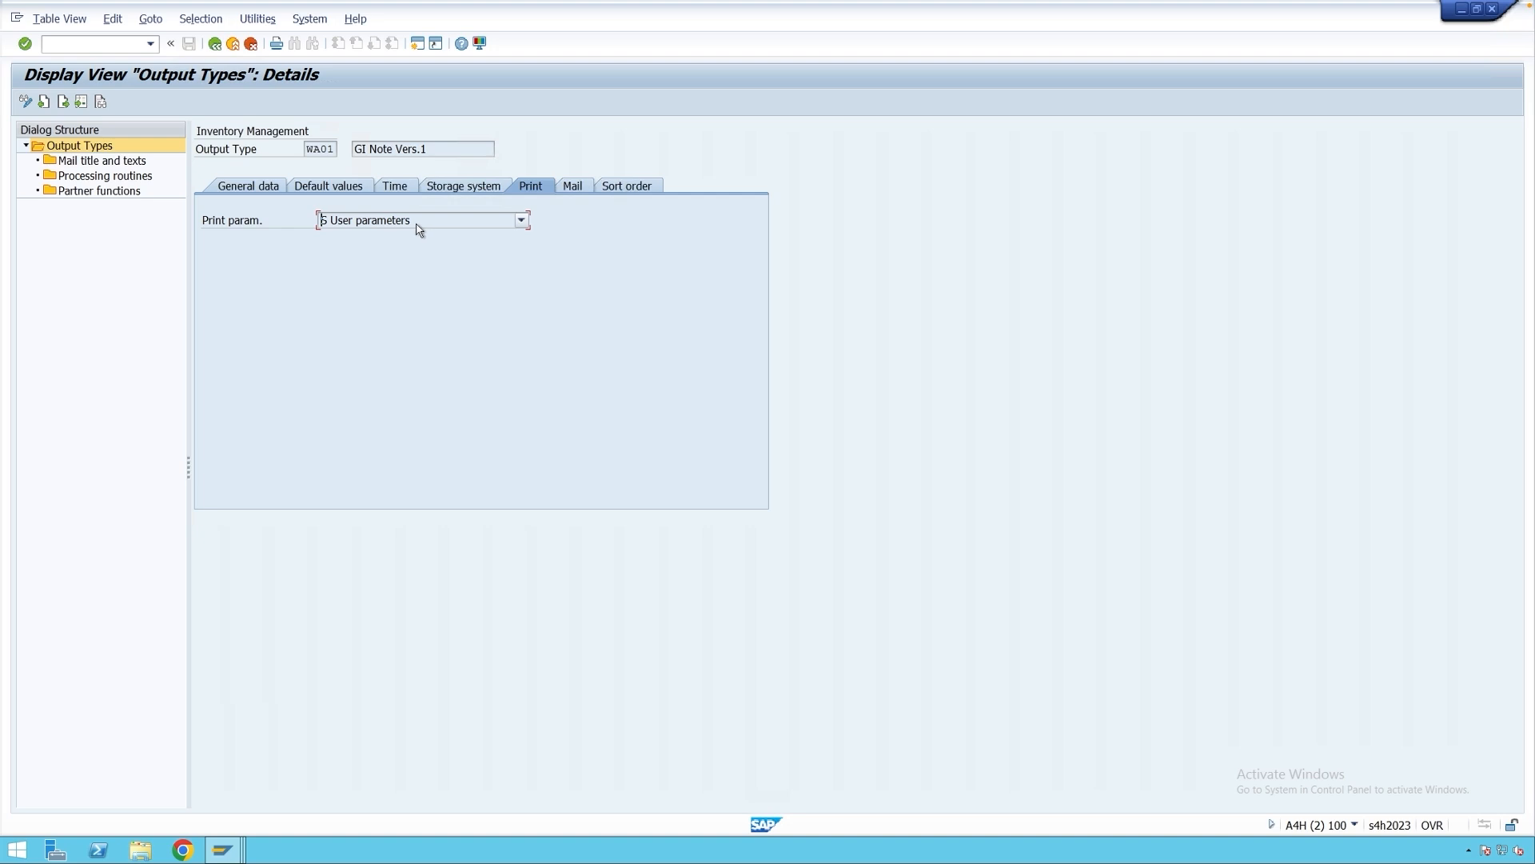
click(310, 19)
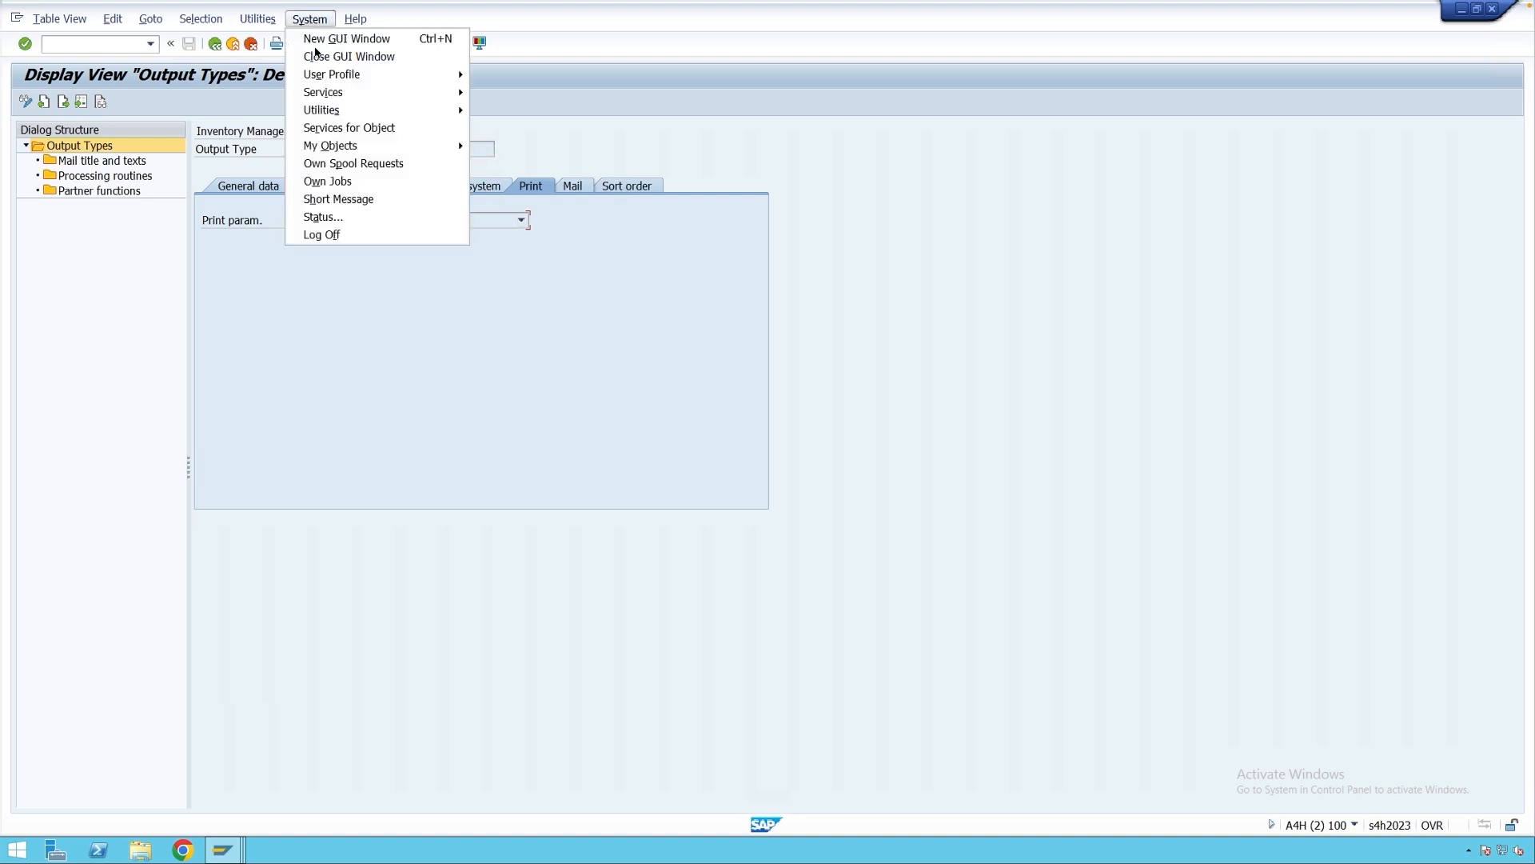
mouse_move(397, 74)
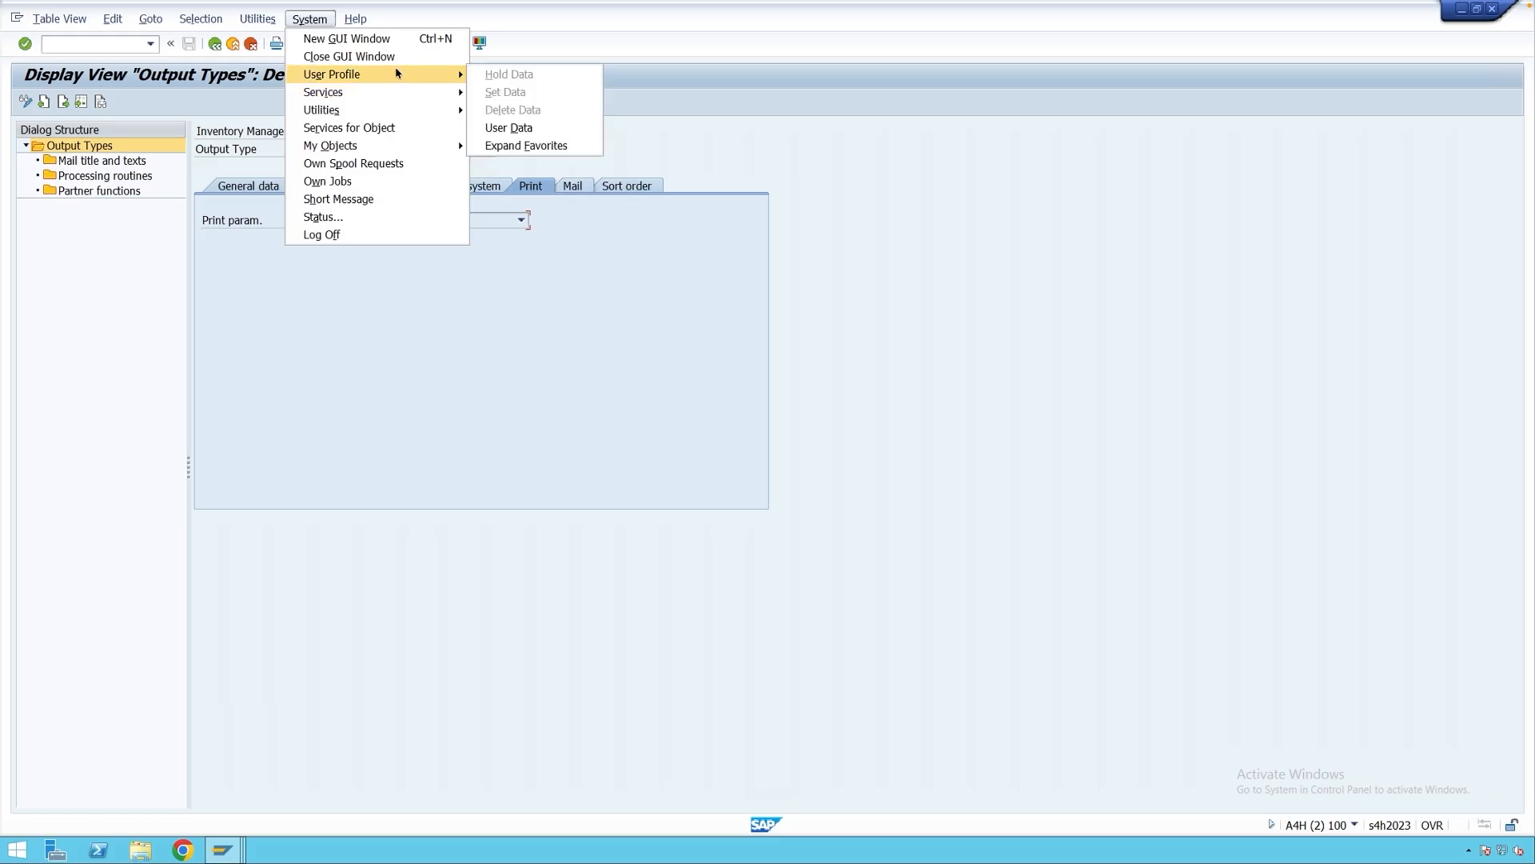
click(516, 125)
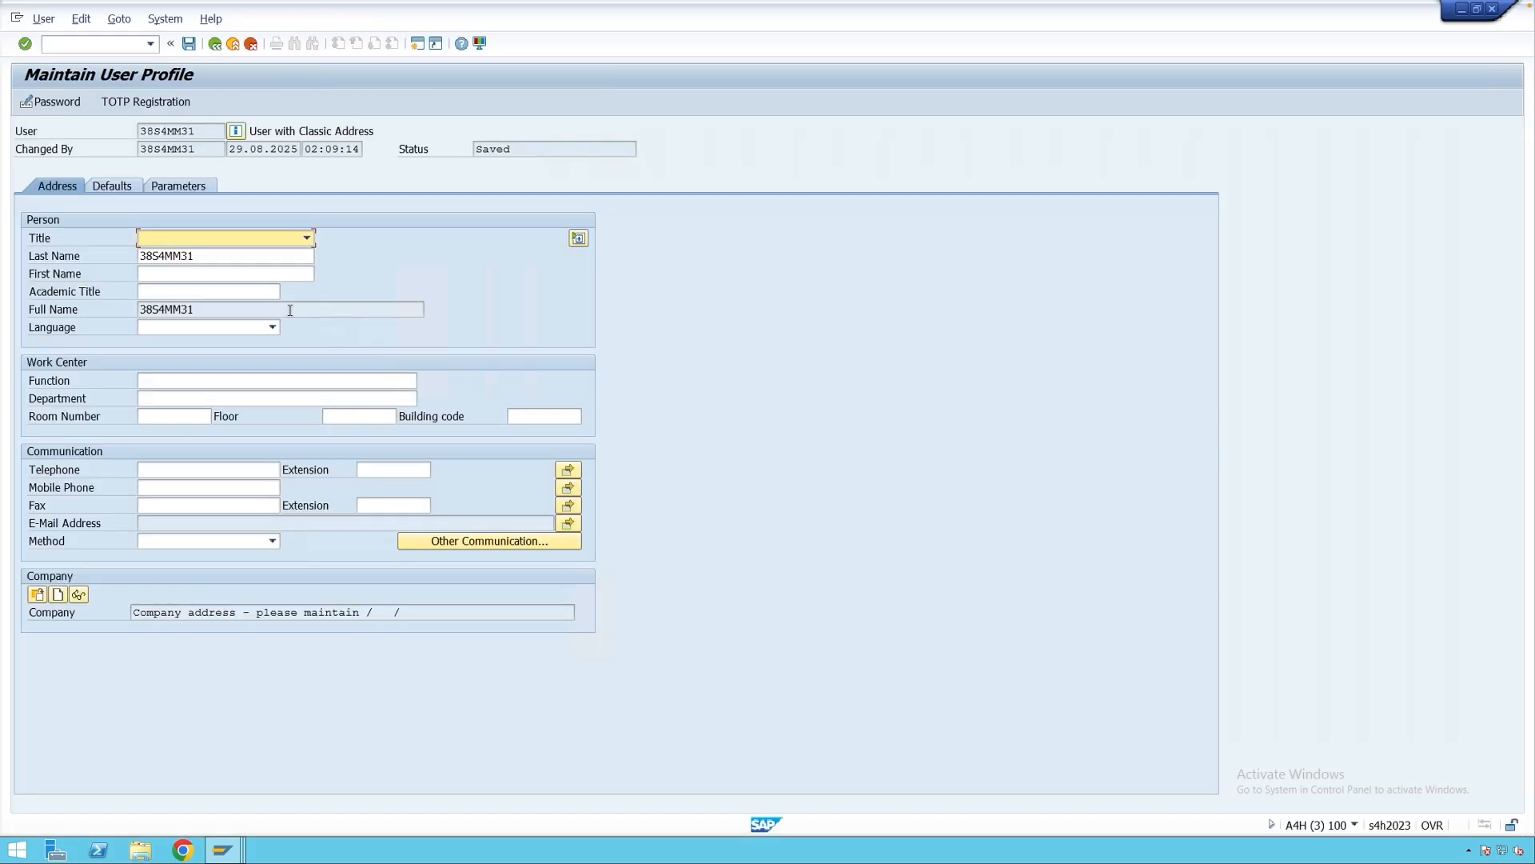
click(110, 186)
click(242, 349)
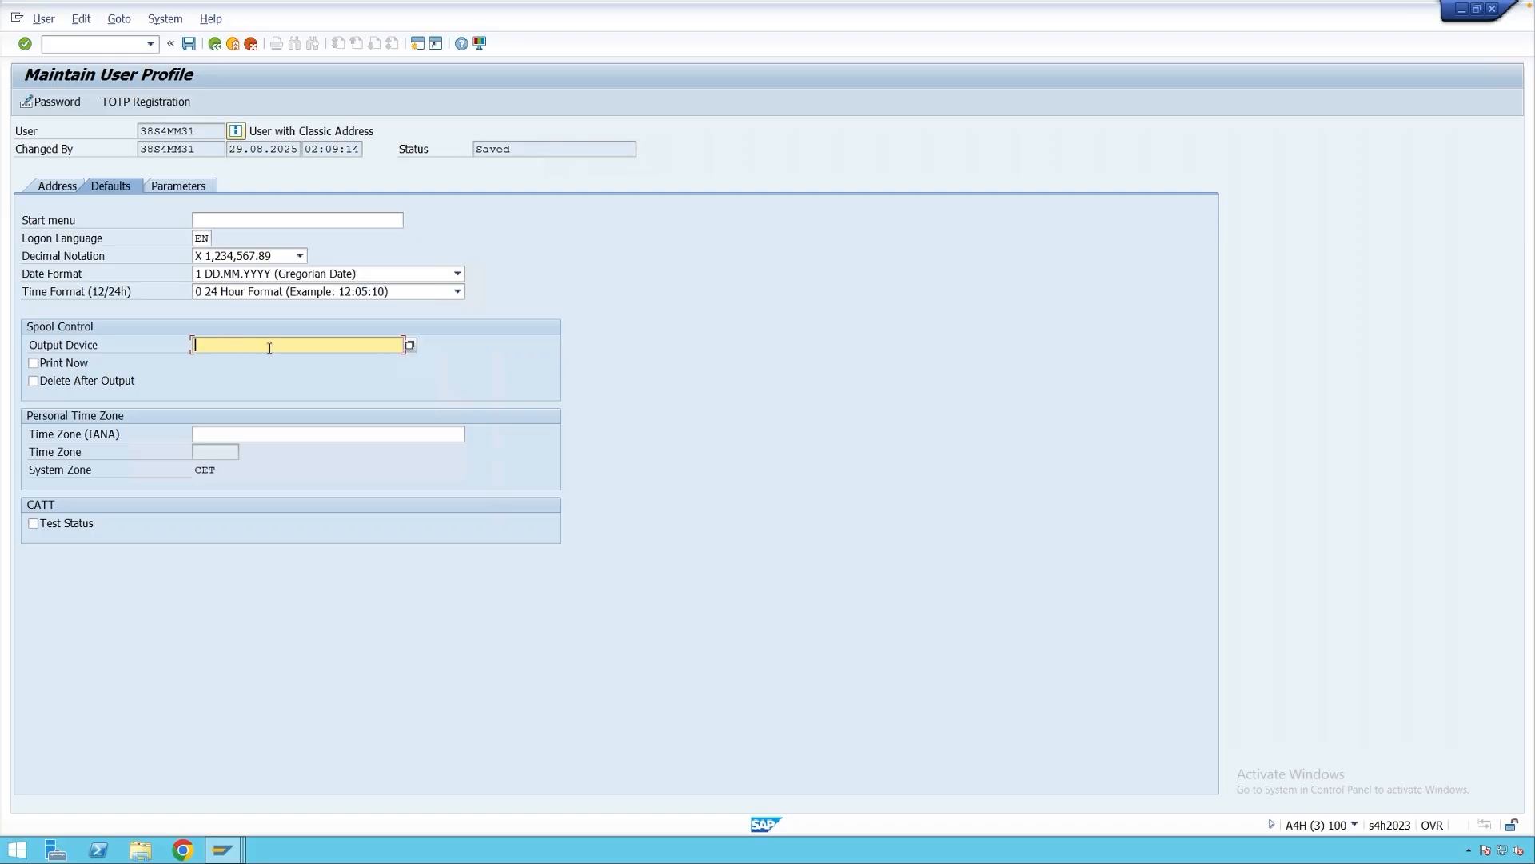
click(217, 49)
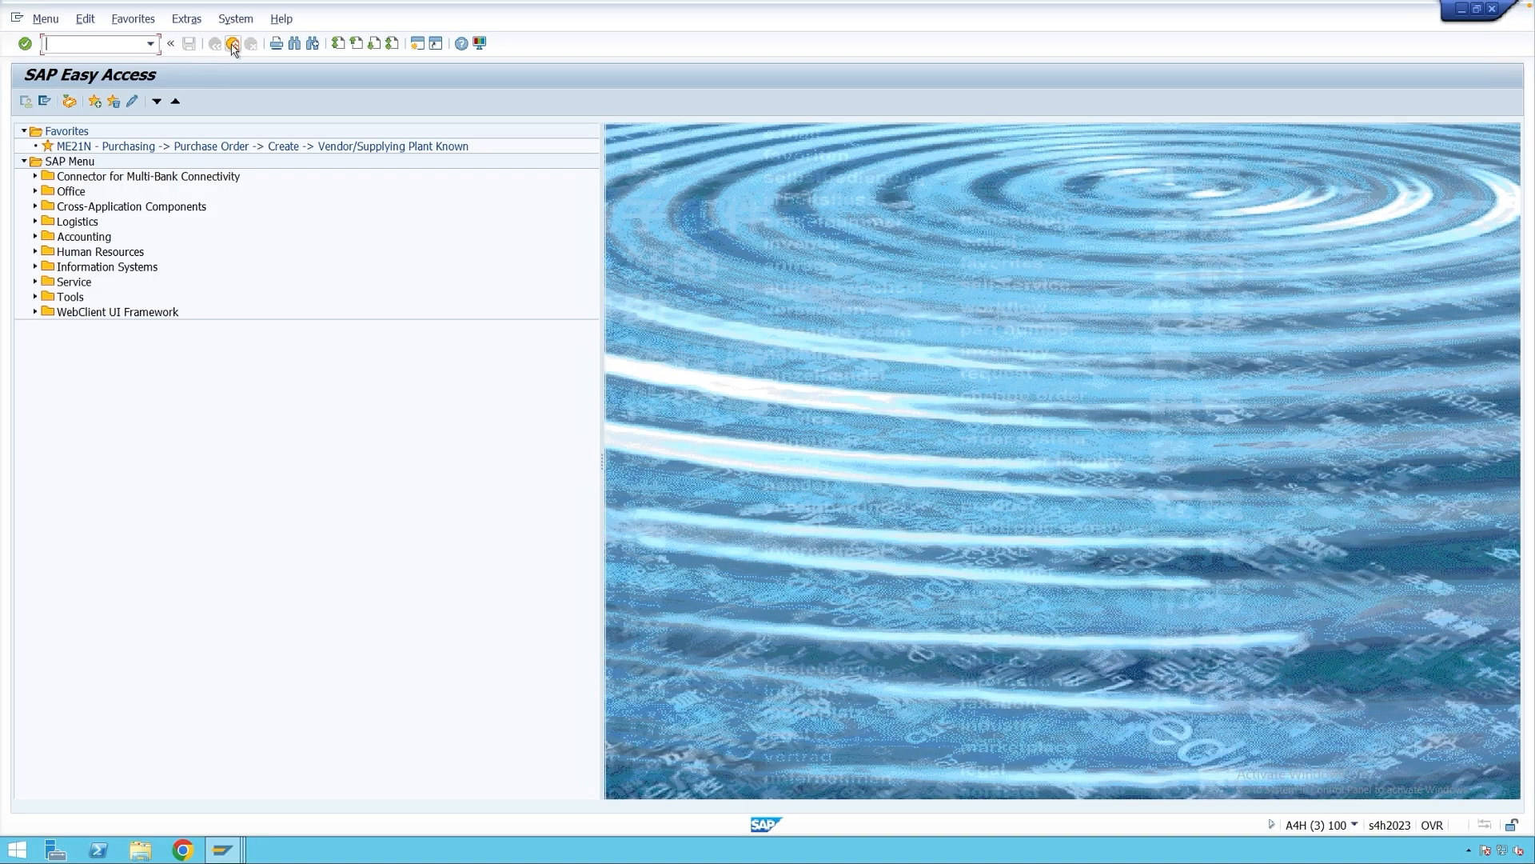
click(232, 47)
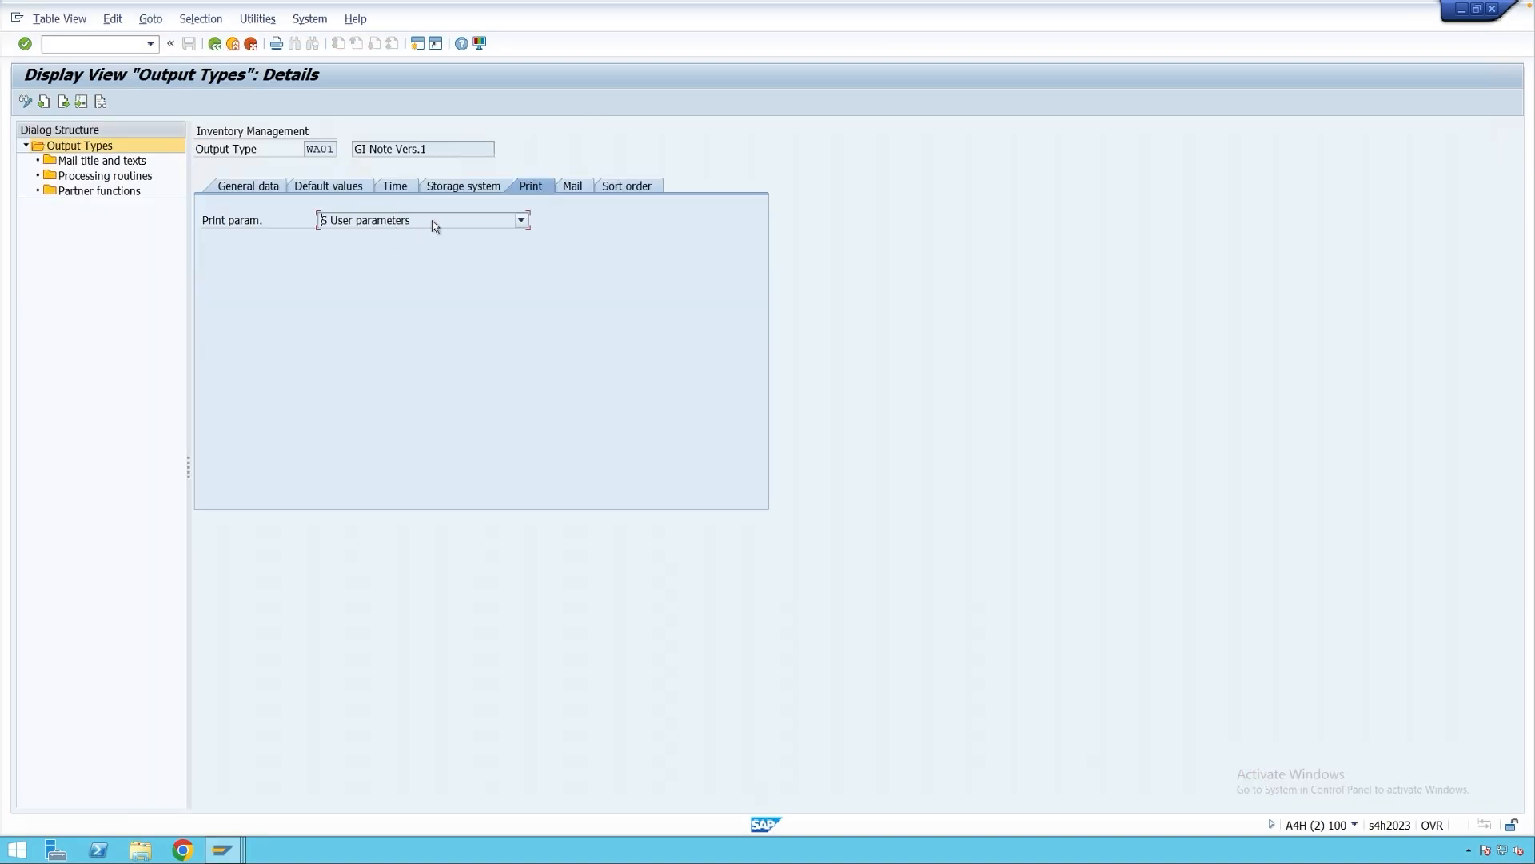
click(408, 224)
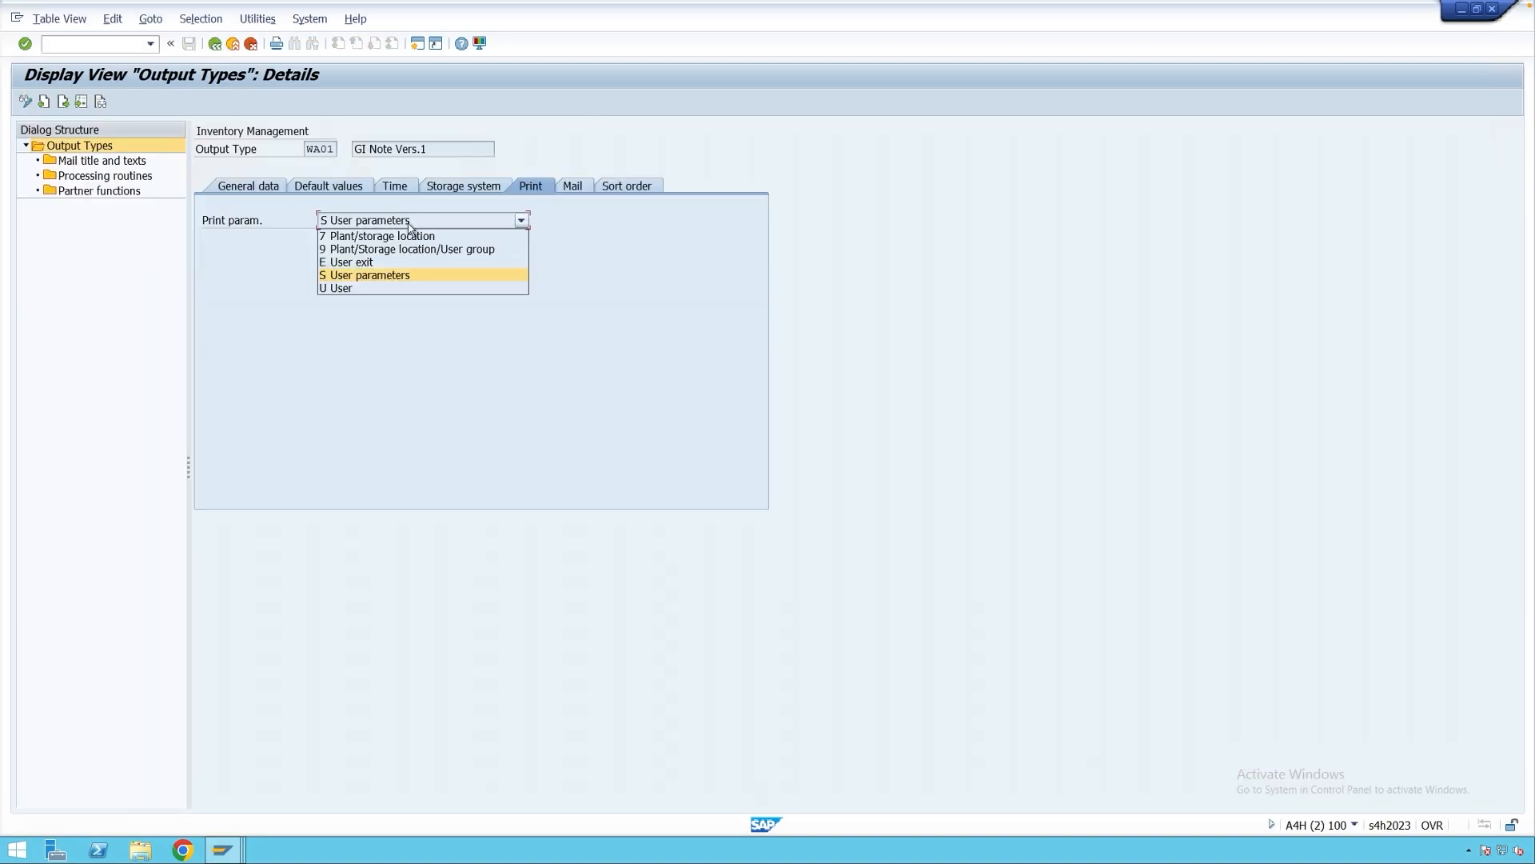
click(381, 306)
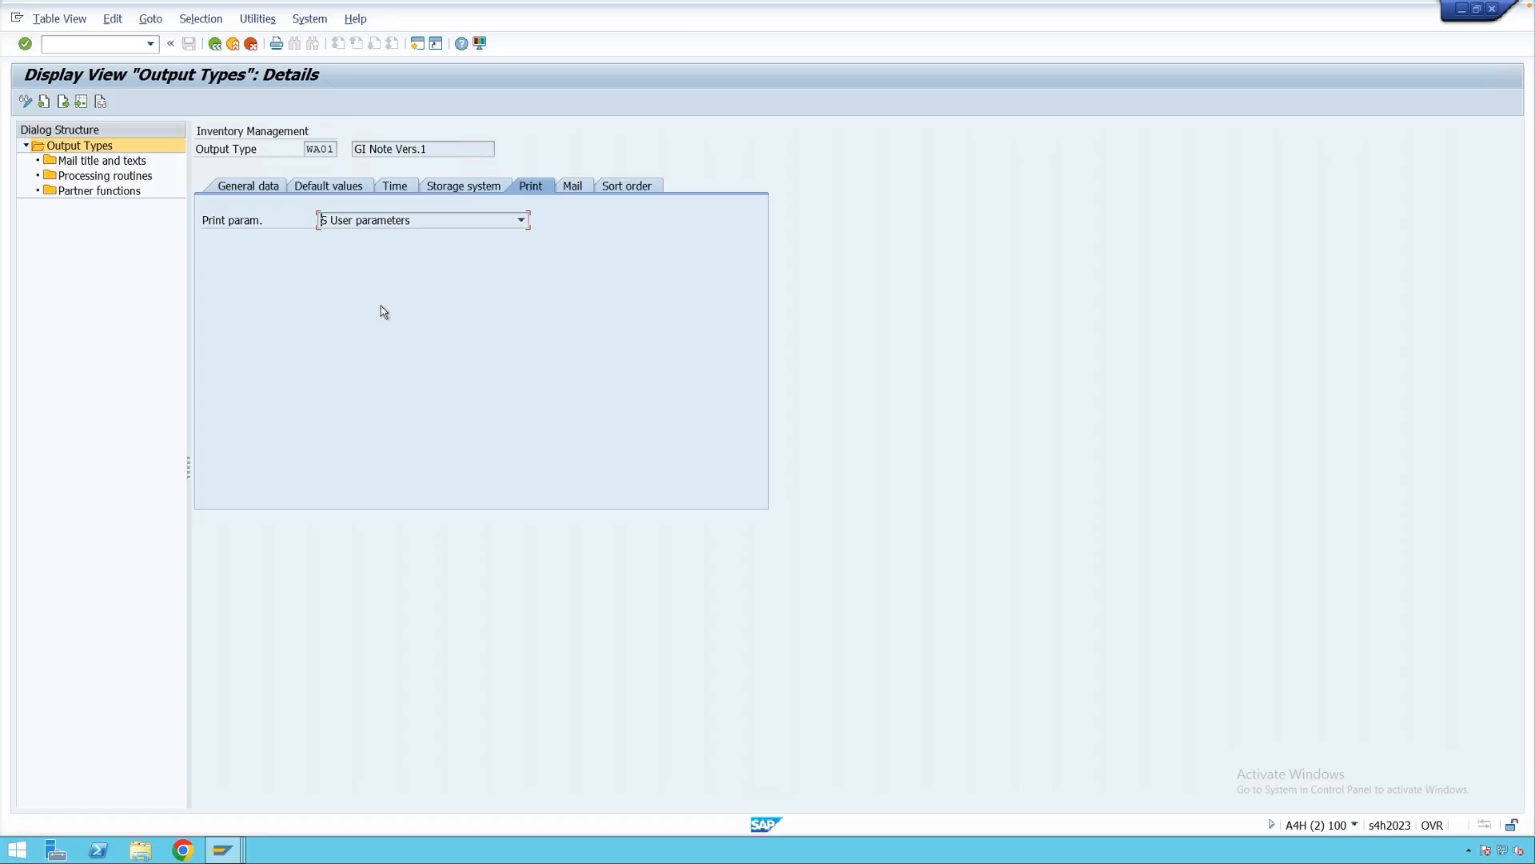
click(133, 177)
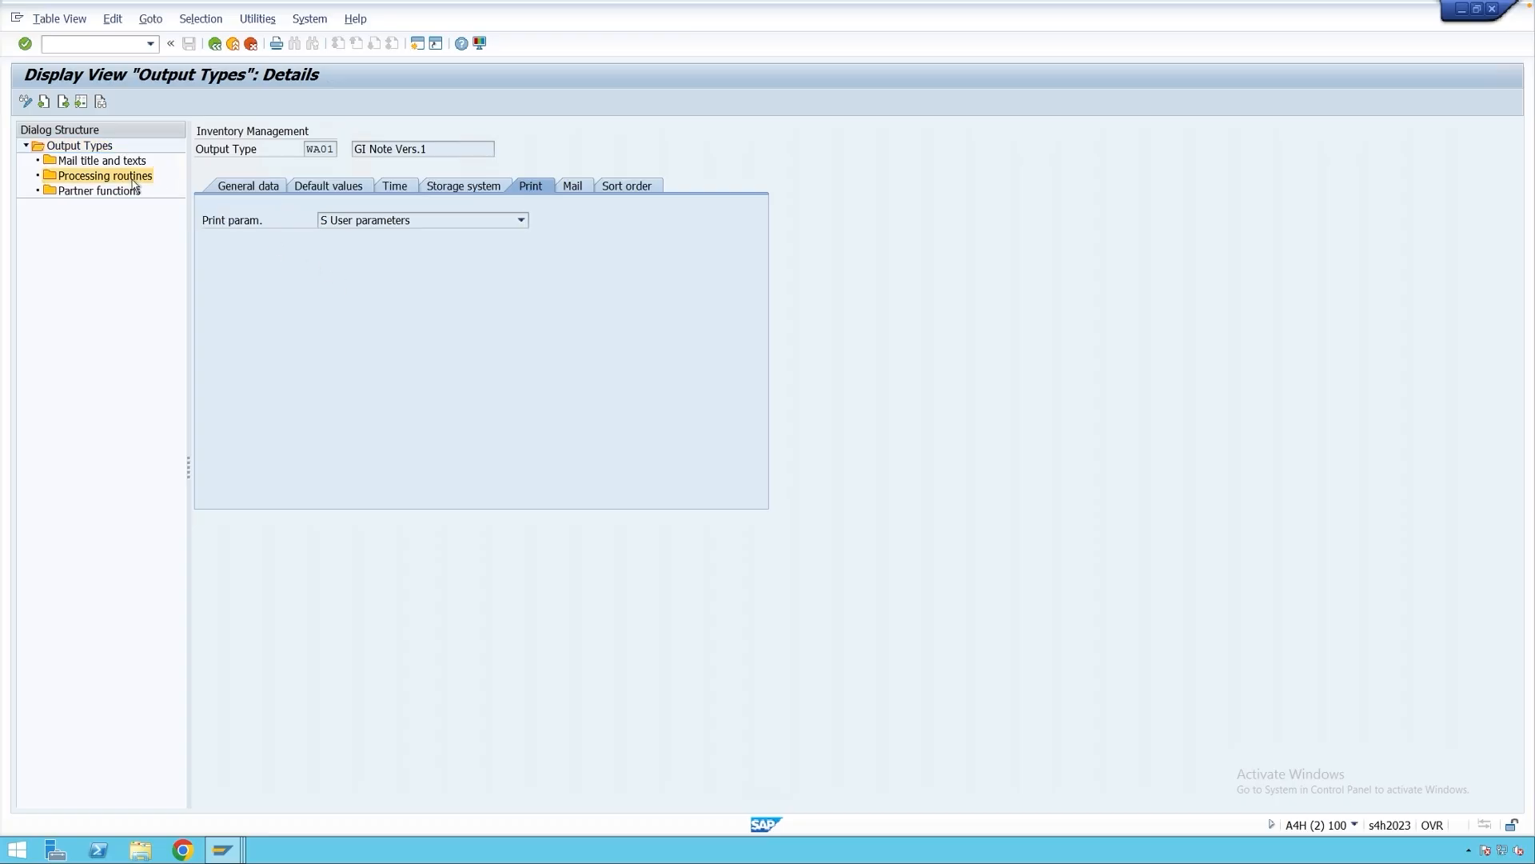
drag(458, 256, 377, 257)
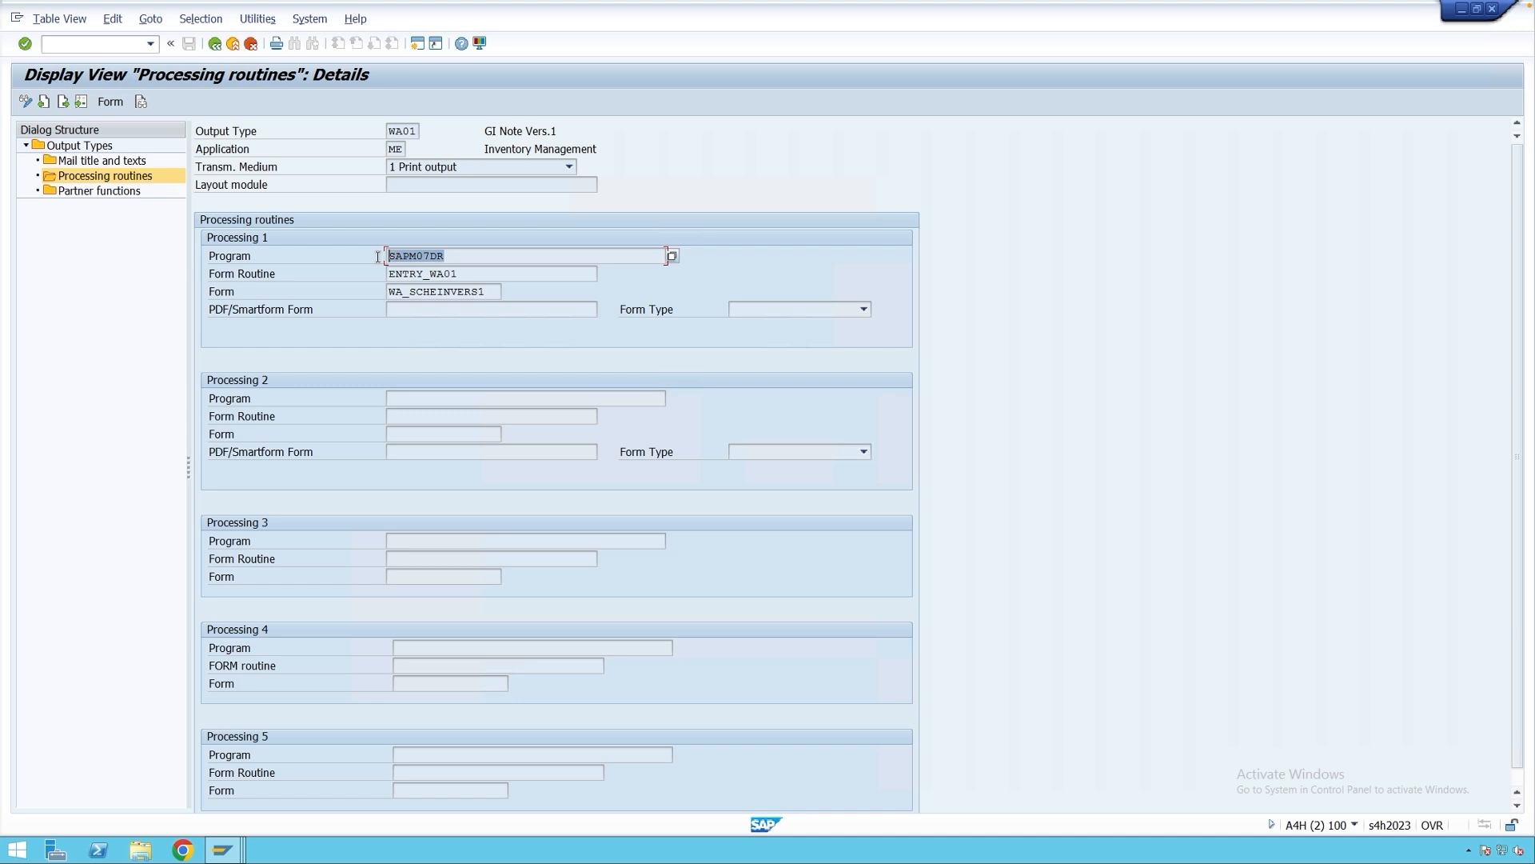
drag(467, 275, 389, 276)
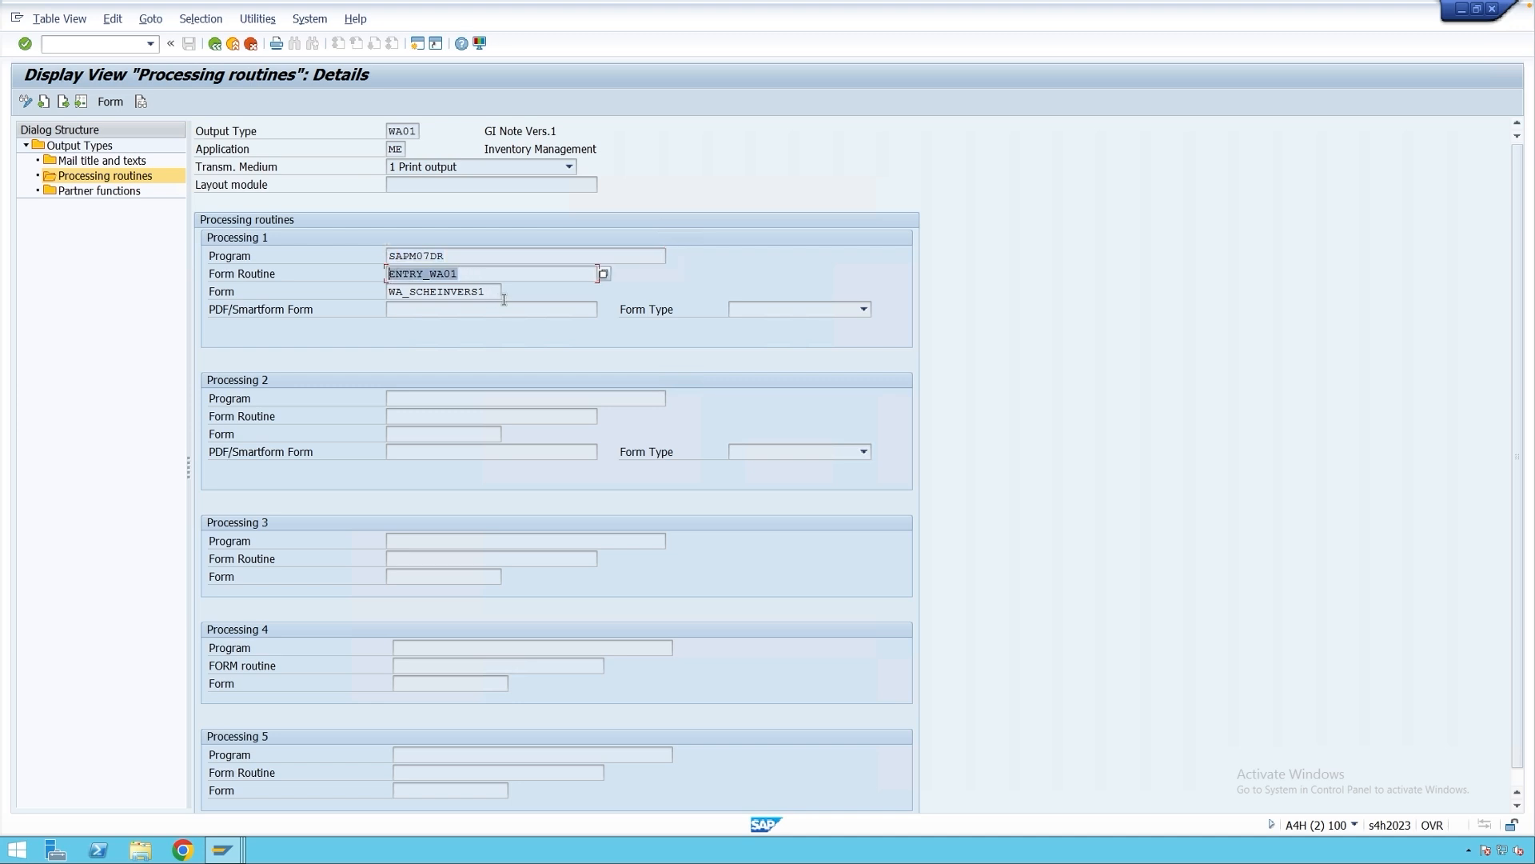
drag(496, 292, 376, 255)
drag(470, 273, 387, 273)
drag(491, 292, 373, 291)
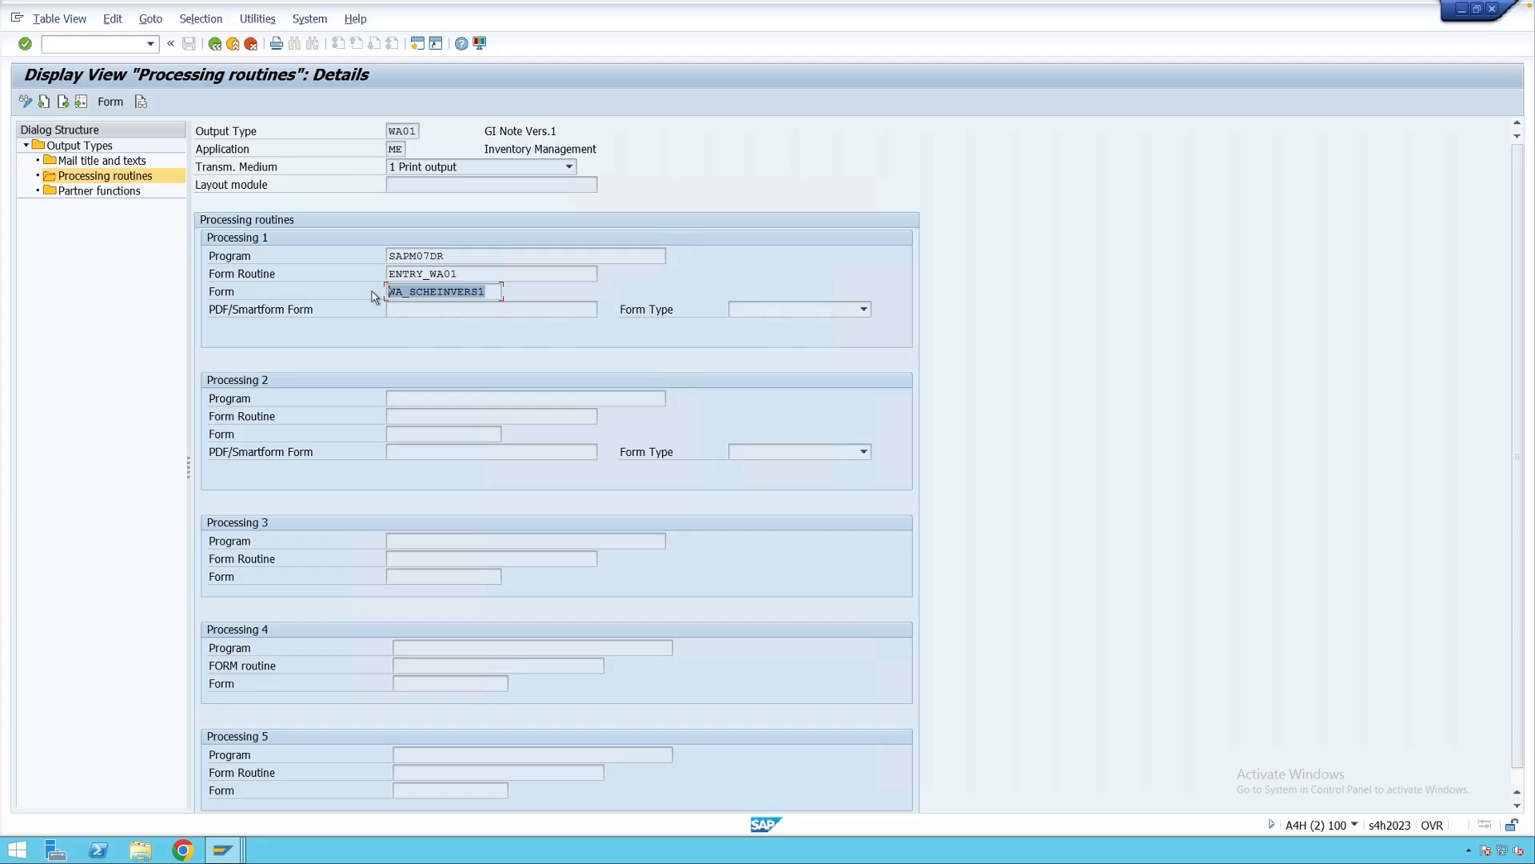
click(478, 255)
click(482, 274)
click(488, 291)
click(215, 45)
click(215, 45)
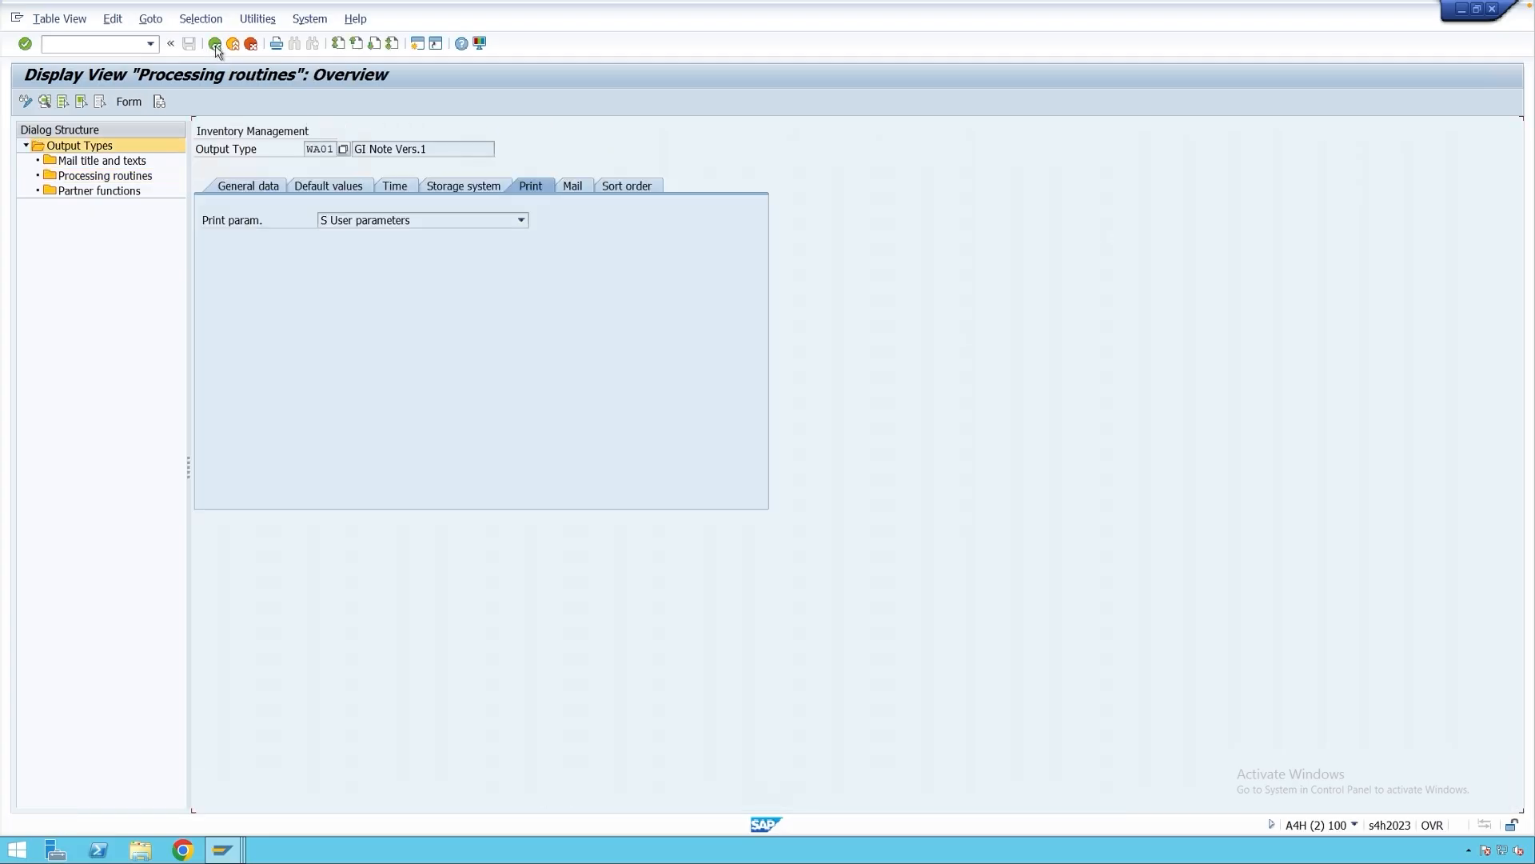
Return to the output types list and browse WA02, WE01, WE02 and WE03.
click(215, 45)
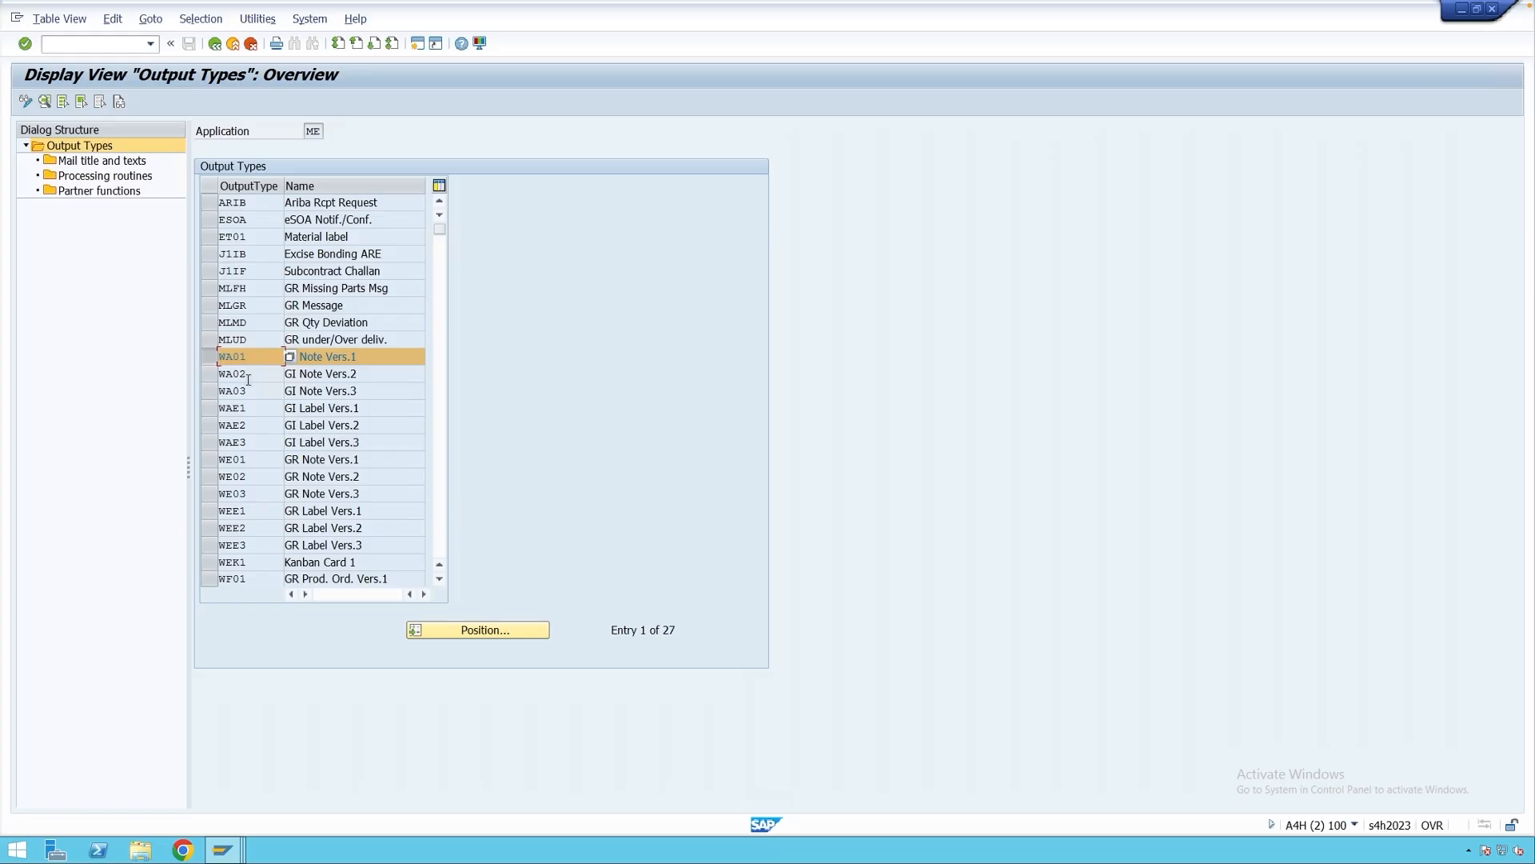
drag(250, 374, 219, 391)
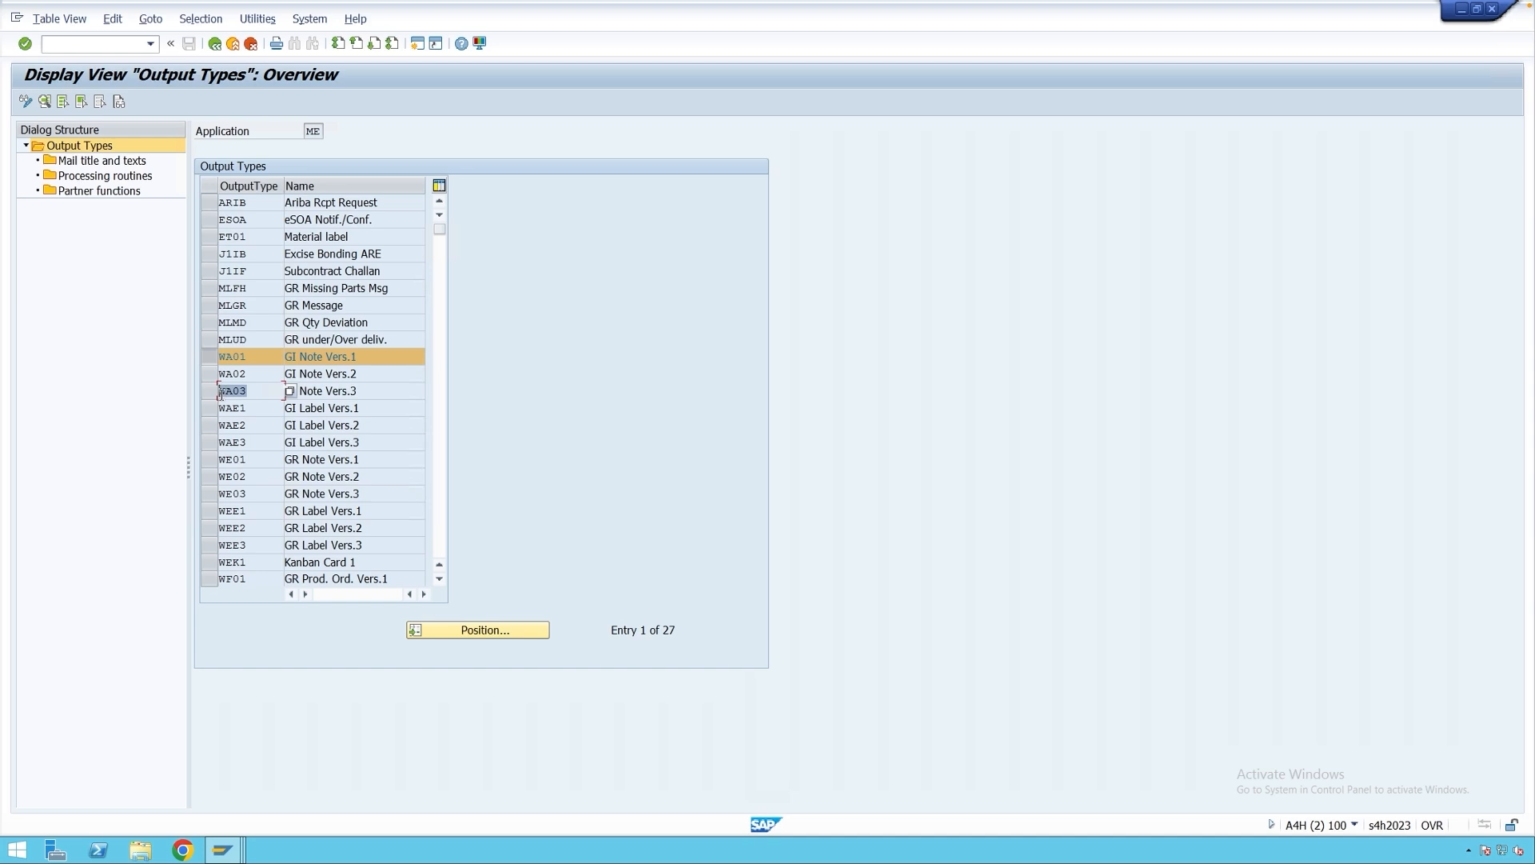
click(248, 462)
click(248, 477)
click(248, 493)
Go back to the IMG and open Maintain Output Determination Procedures.
click(215, 44)
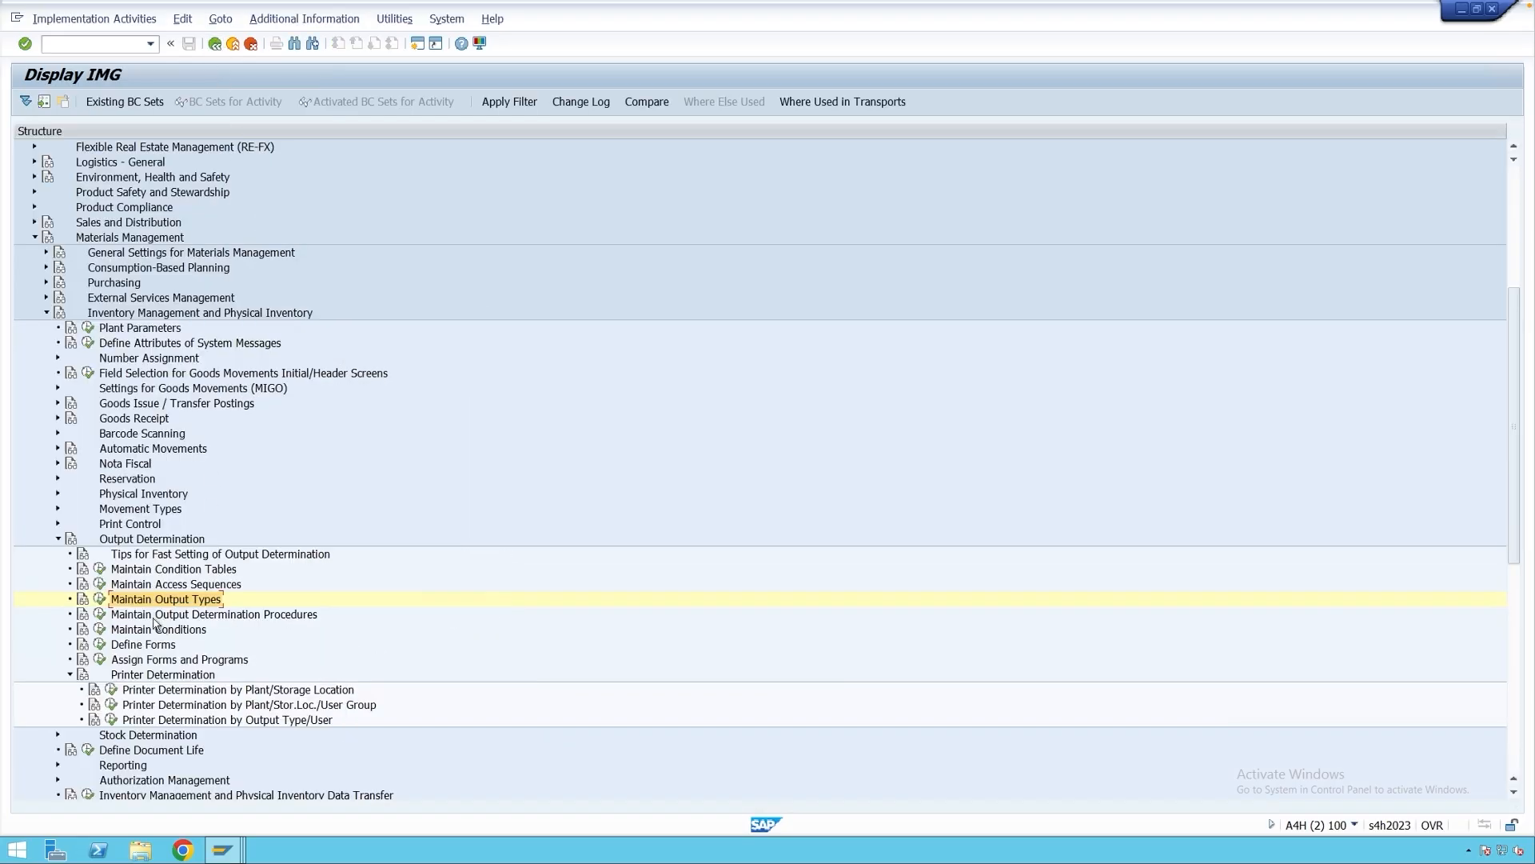
click(117, 616)
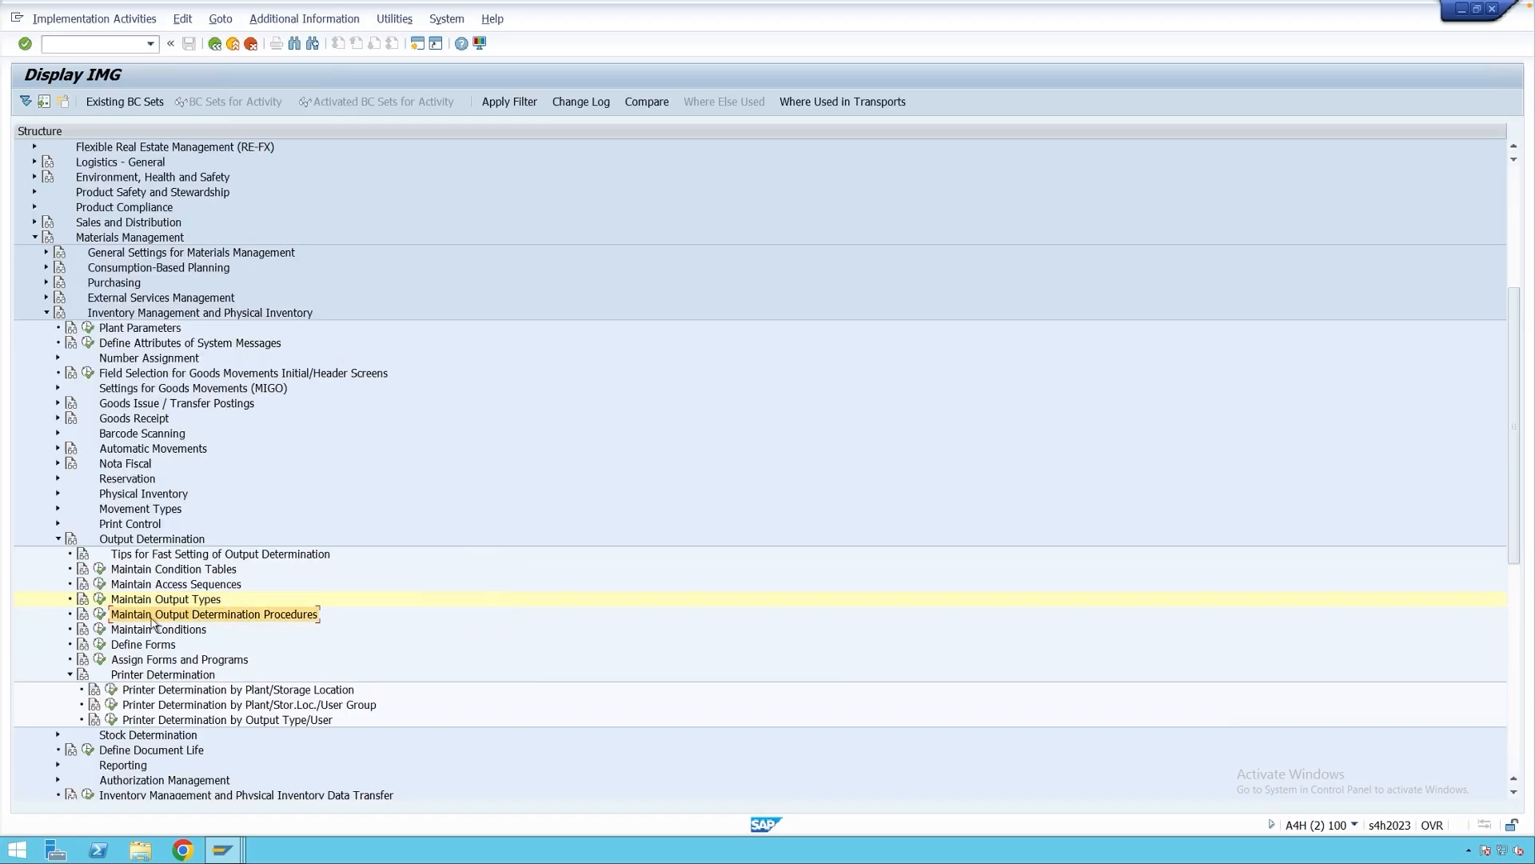
click(100, 617)
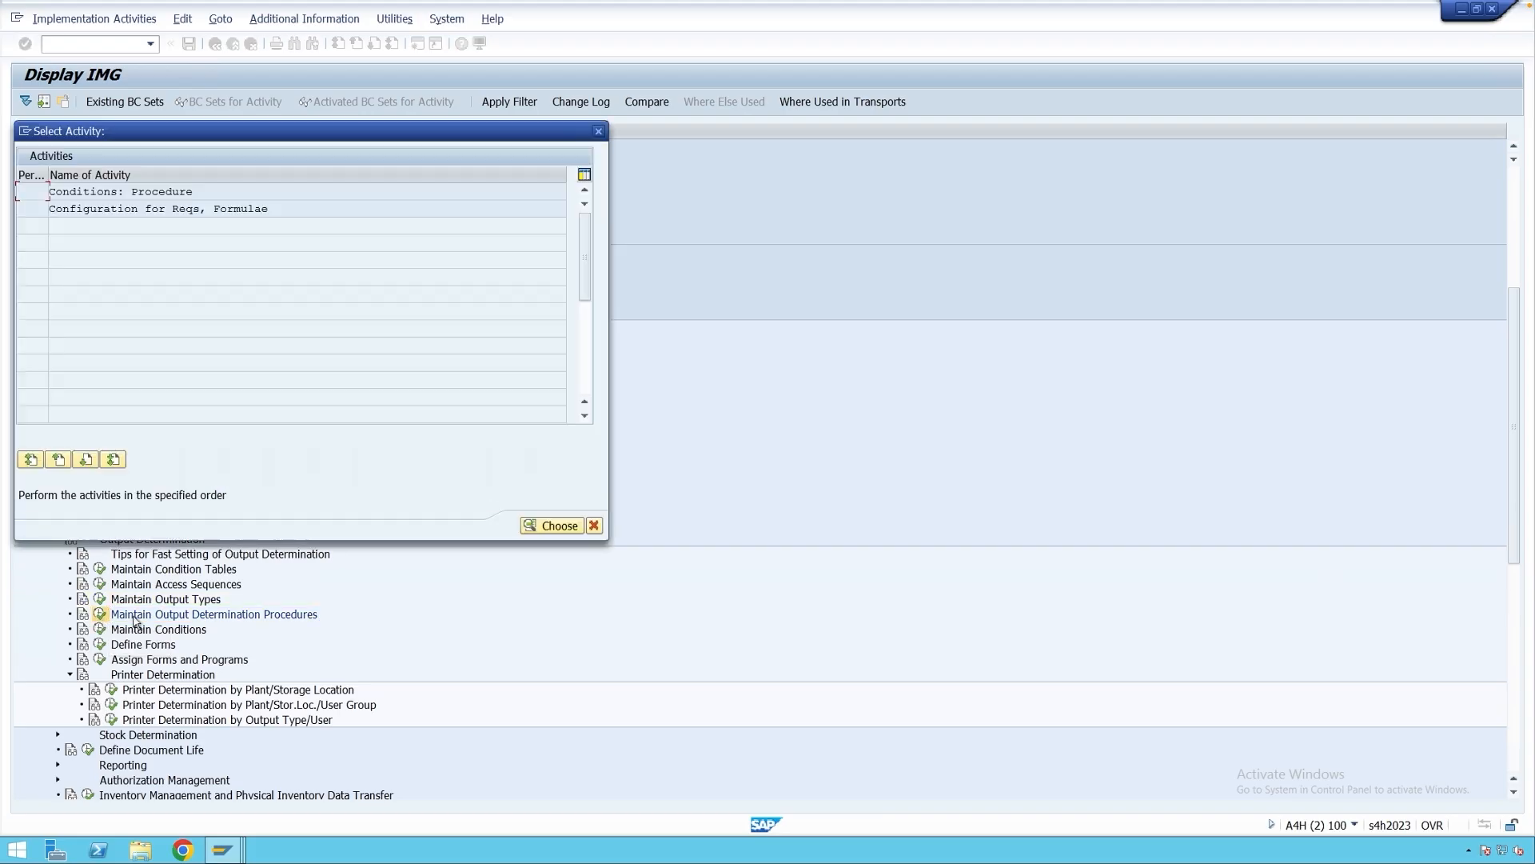
Open Conditions: Procedure and locate procedure ME0001.
double_click(152, 192)
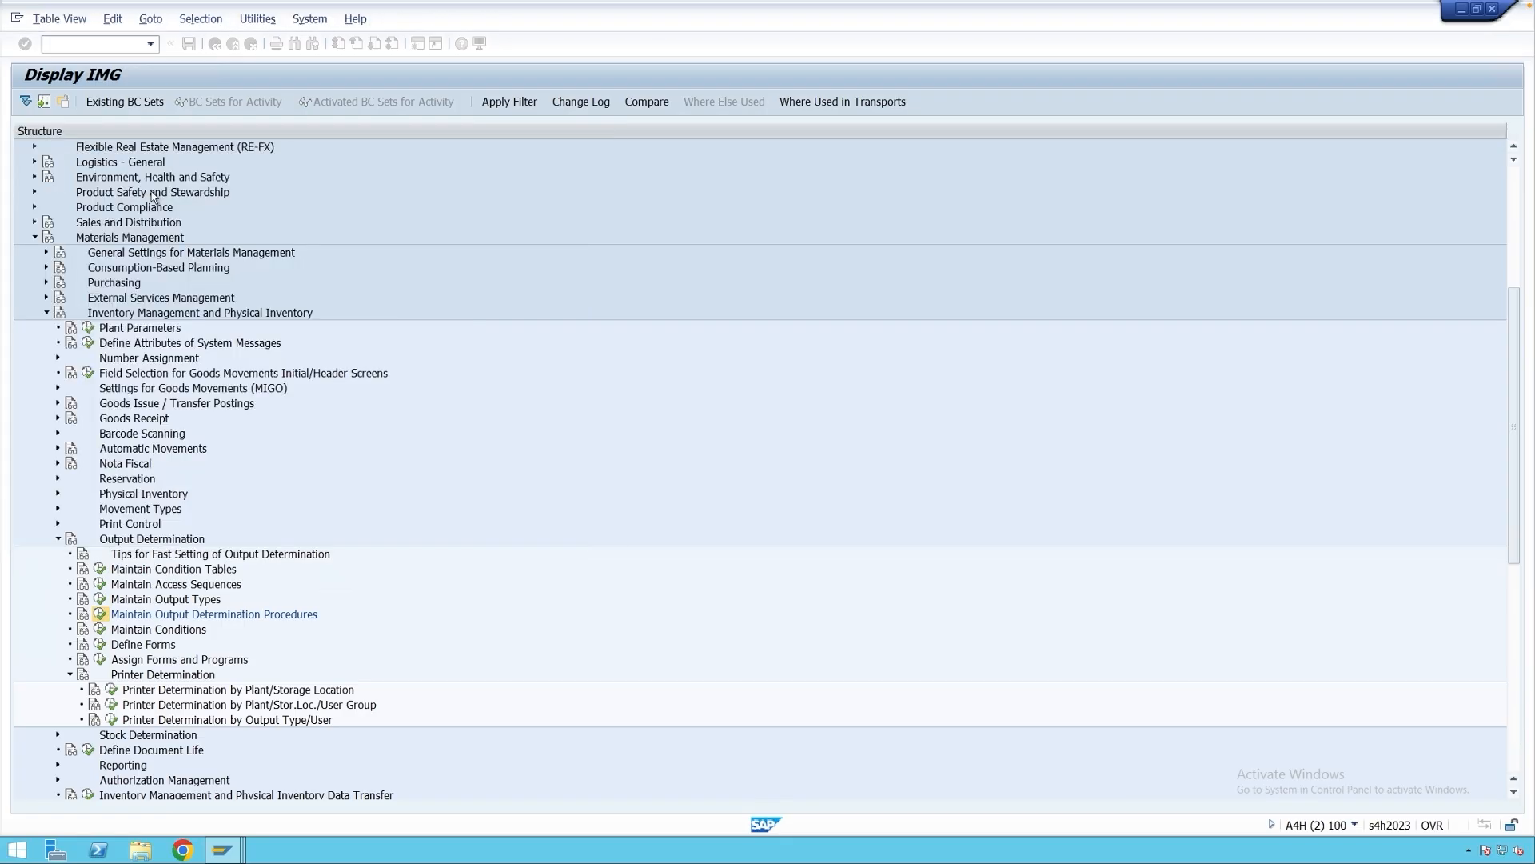
click(272, 220)
double_click(234, 220)
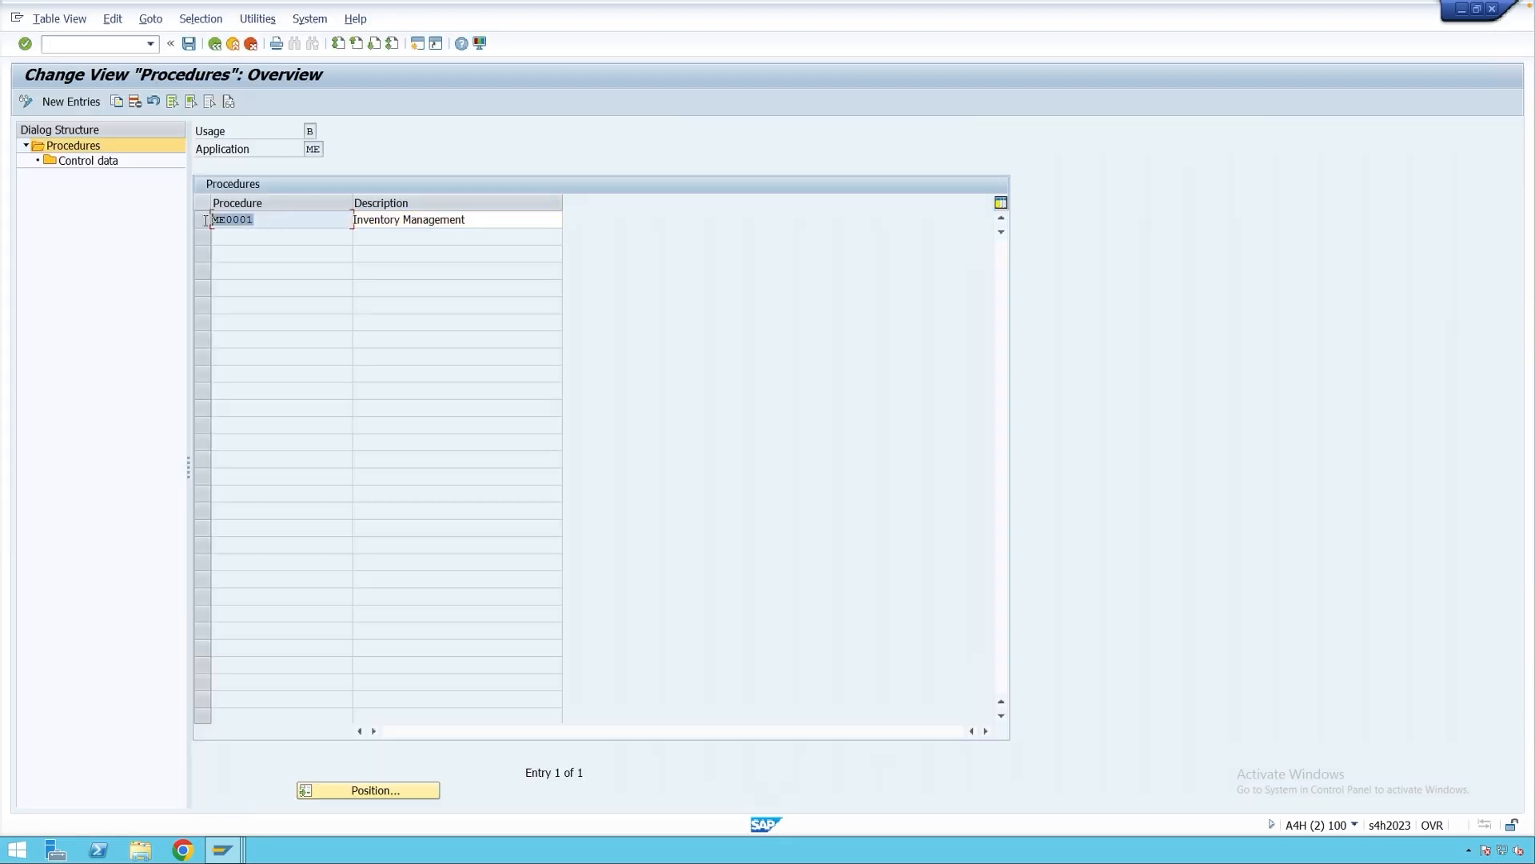
click(266, 220)
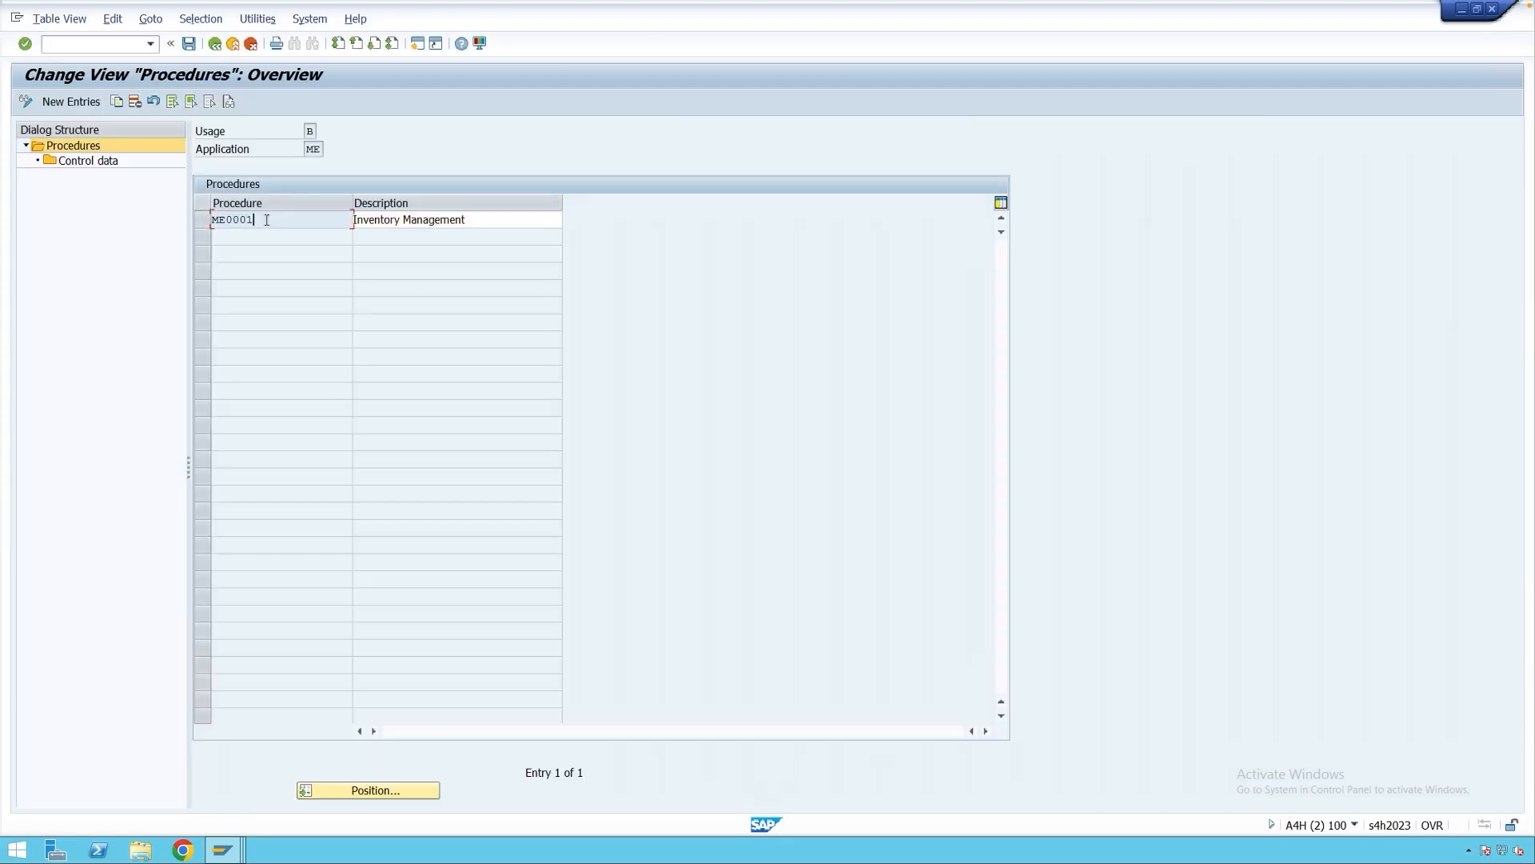
Confirm application ME (Inventory Management) and the Output usage through their value lists.
double_click(310, 149)
click(330, 150)
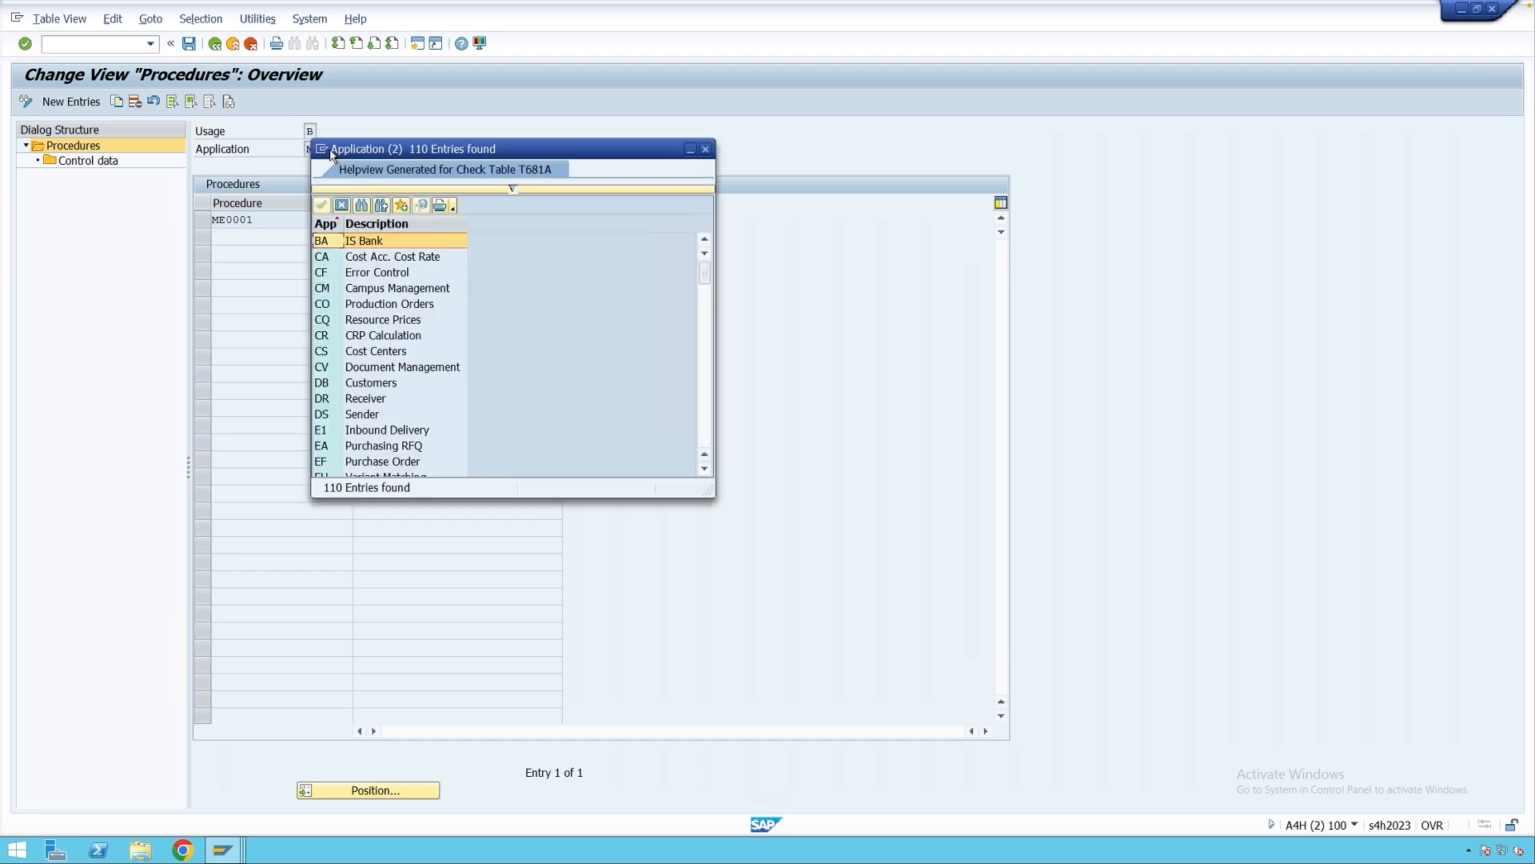
scroll(400, 368, down, 10)
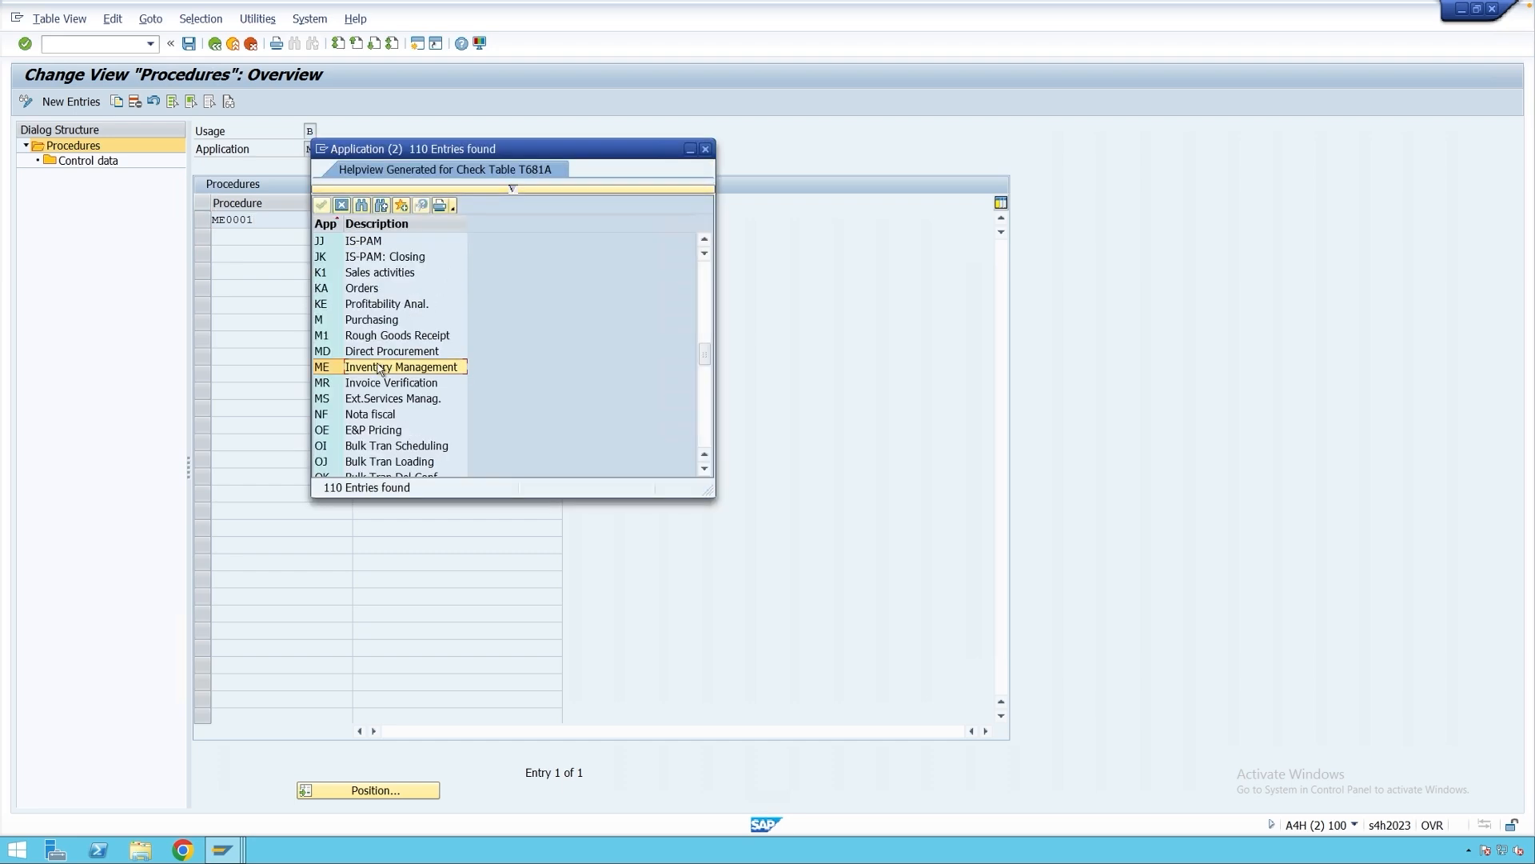
click(382, 368)
double_click(406, 370)
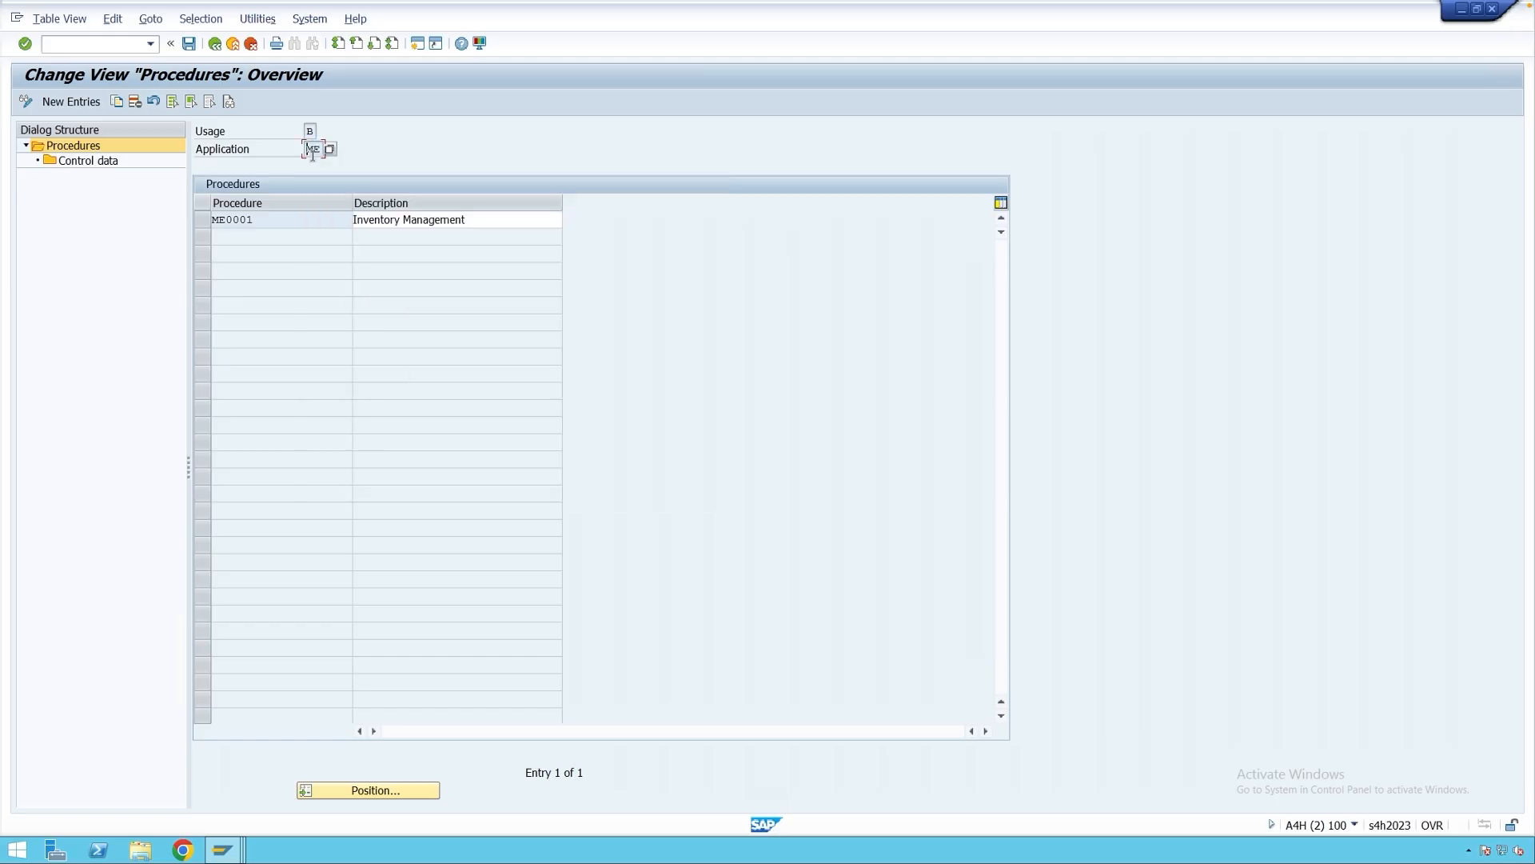
click(310, 132)
click(322, 134)
click(352, 303)
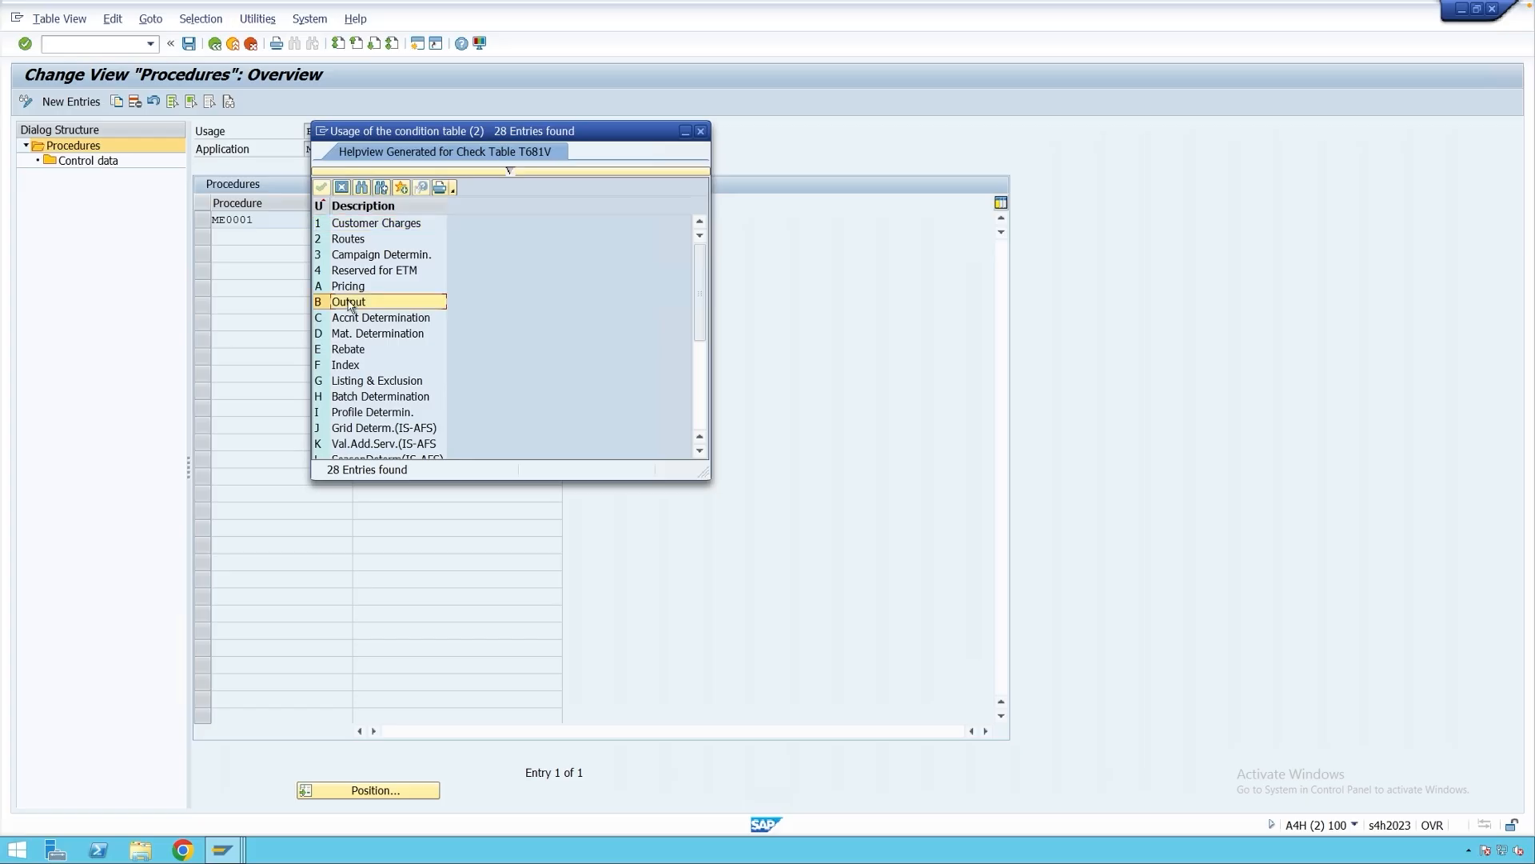
click(694, 135)
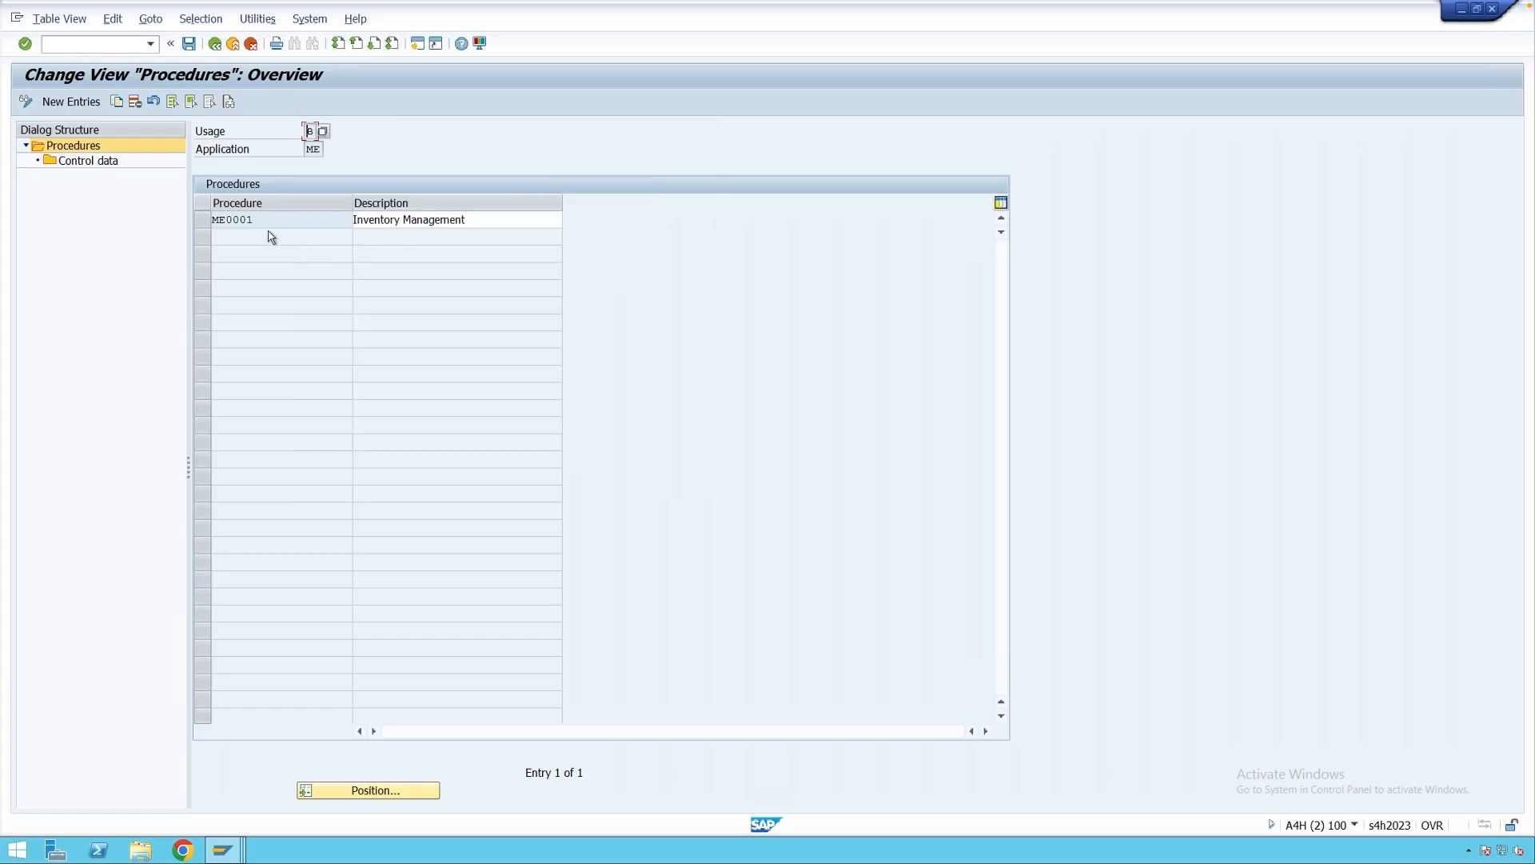
Select ME0001 and display its control data steps, including WE01 and WA01.
drag(263, 220, 217, 221)
click(203, 221)
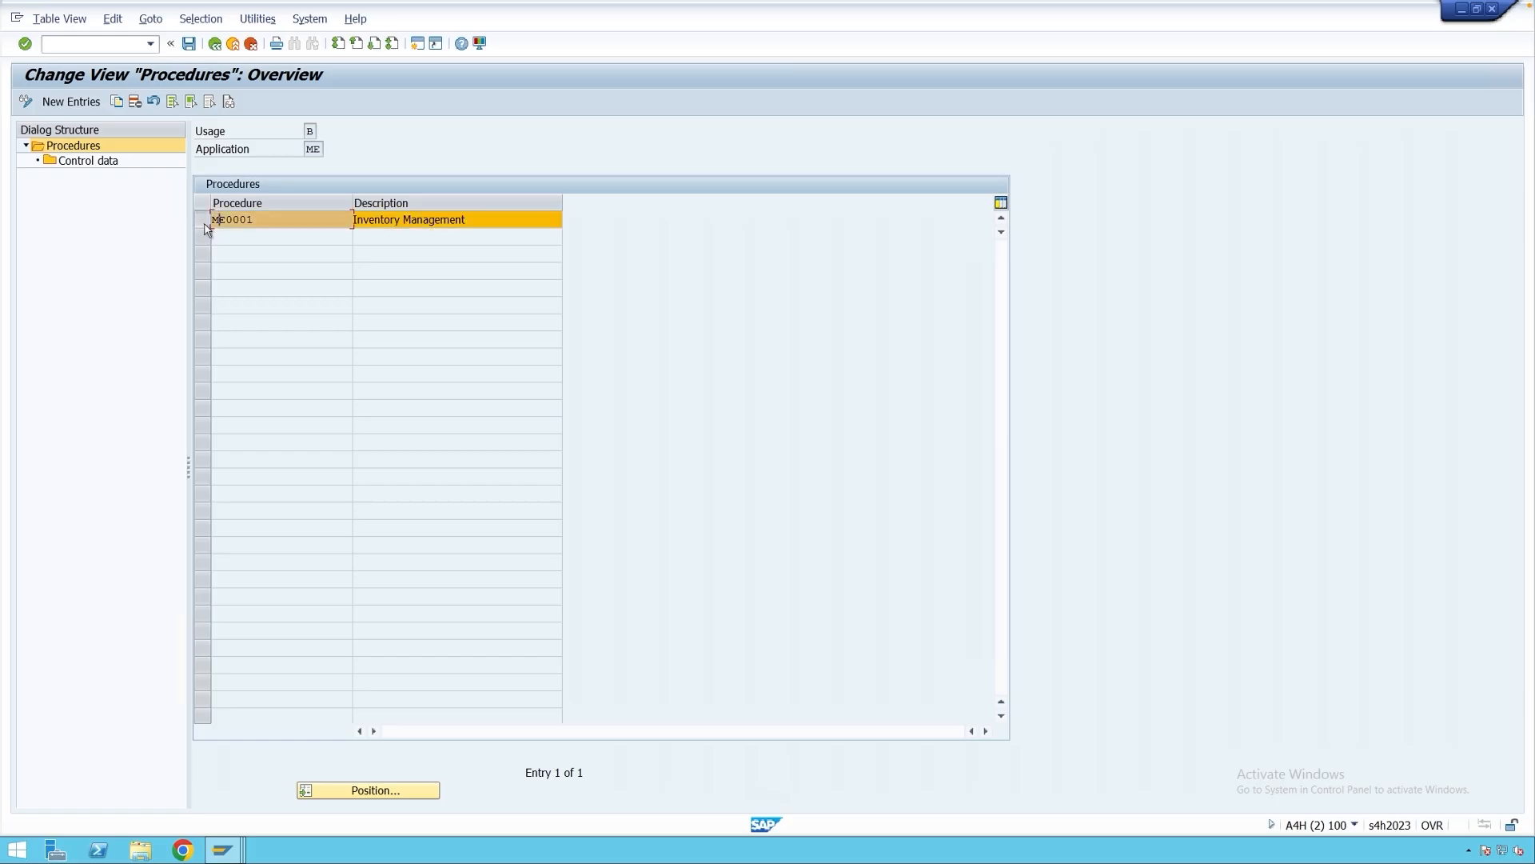
double_click(88, 162)
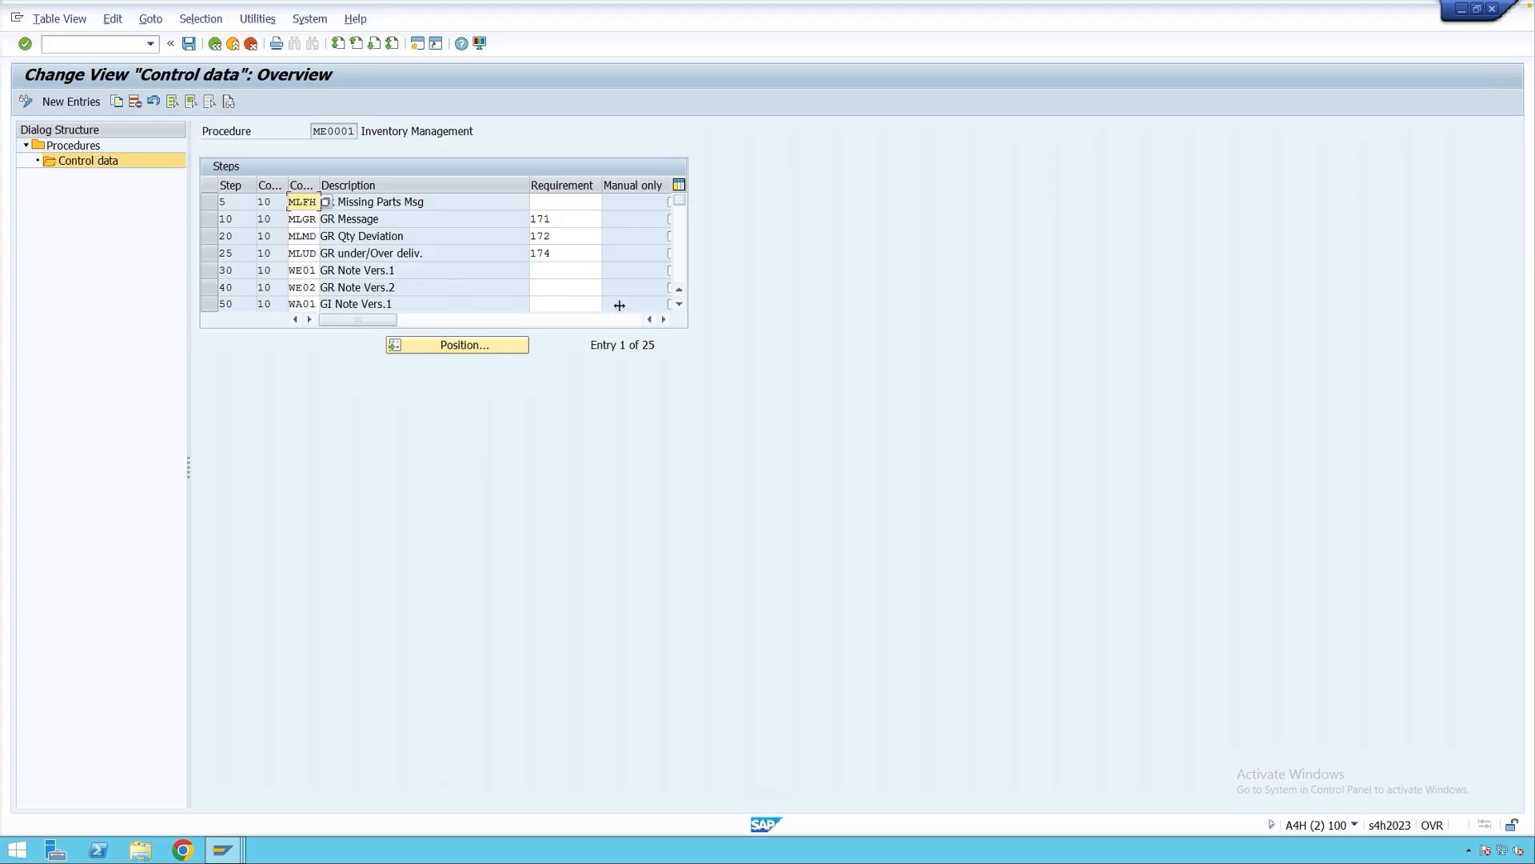
Scroll to step 70 and compare GR Note Vers.3 and GI Note Vers.3, both using requirement 173.
click(679, 305)
click(679, 305)
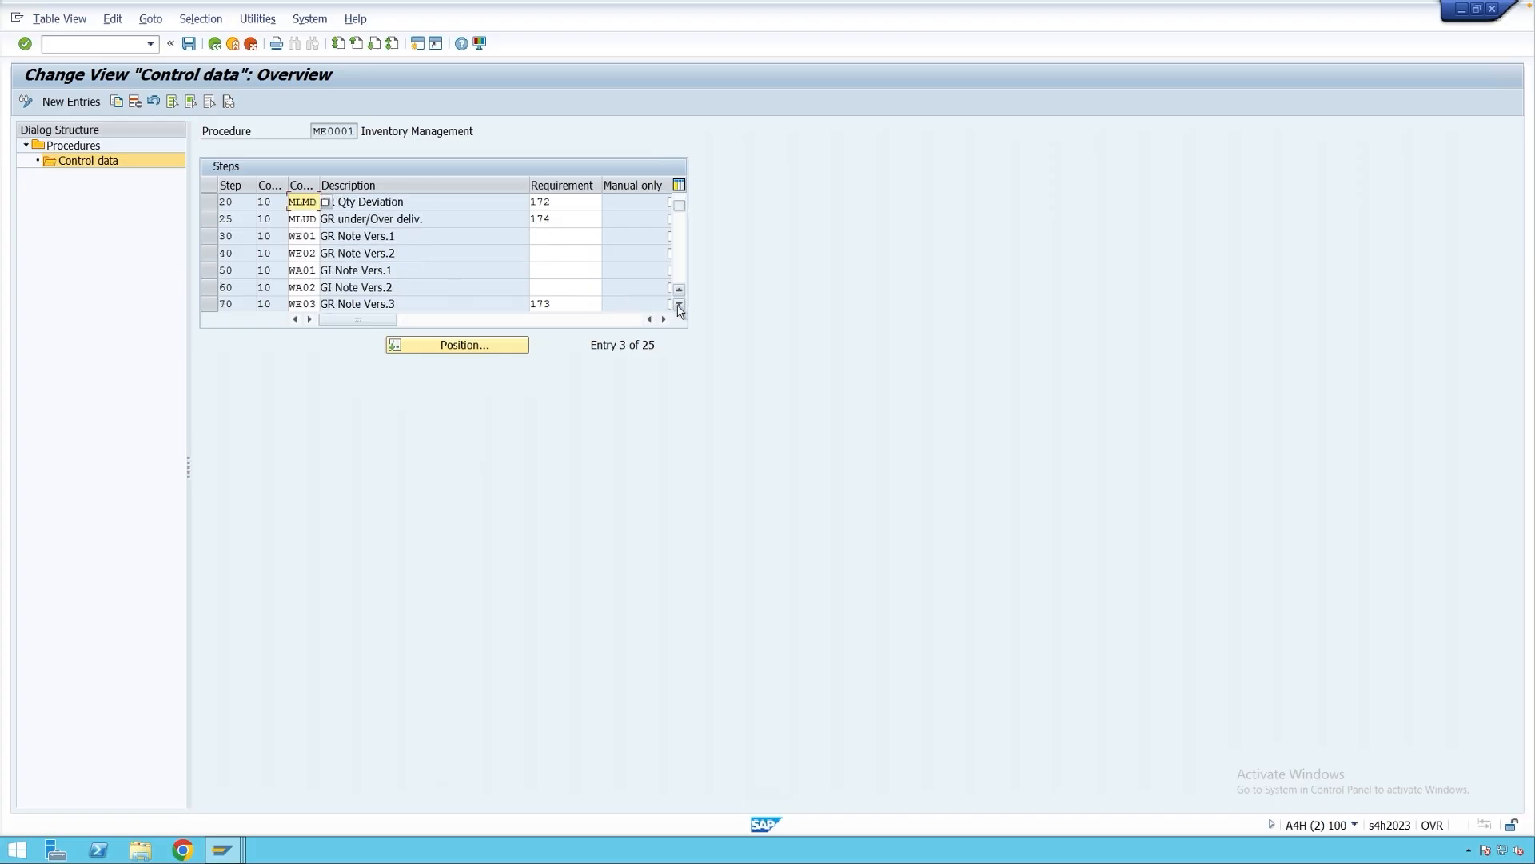
click(679, 305)
click(678, 304)
click(679, 304)
click(679, 305)
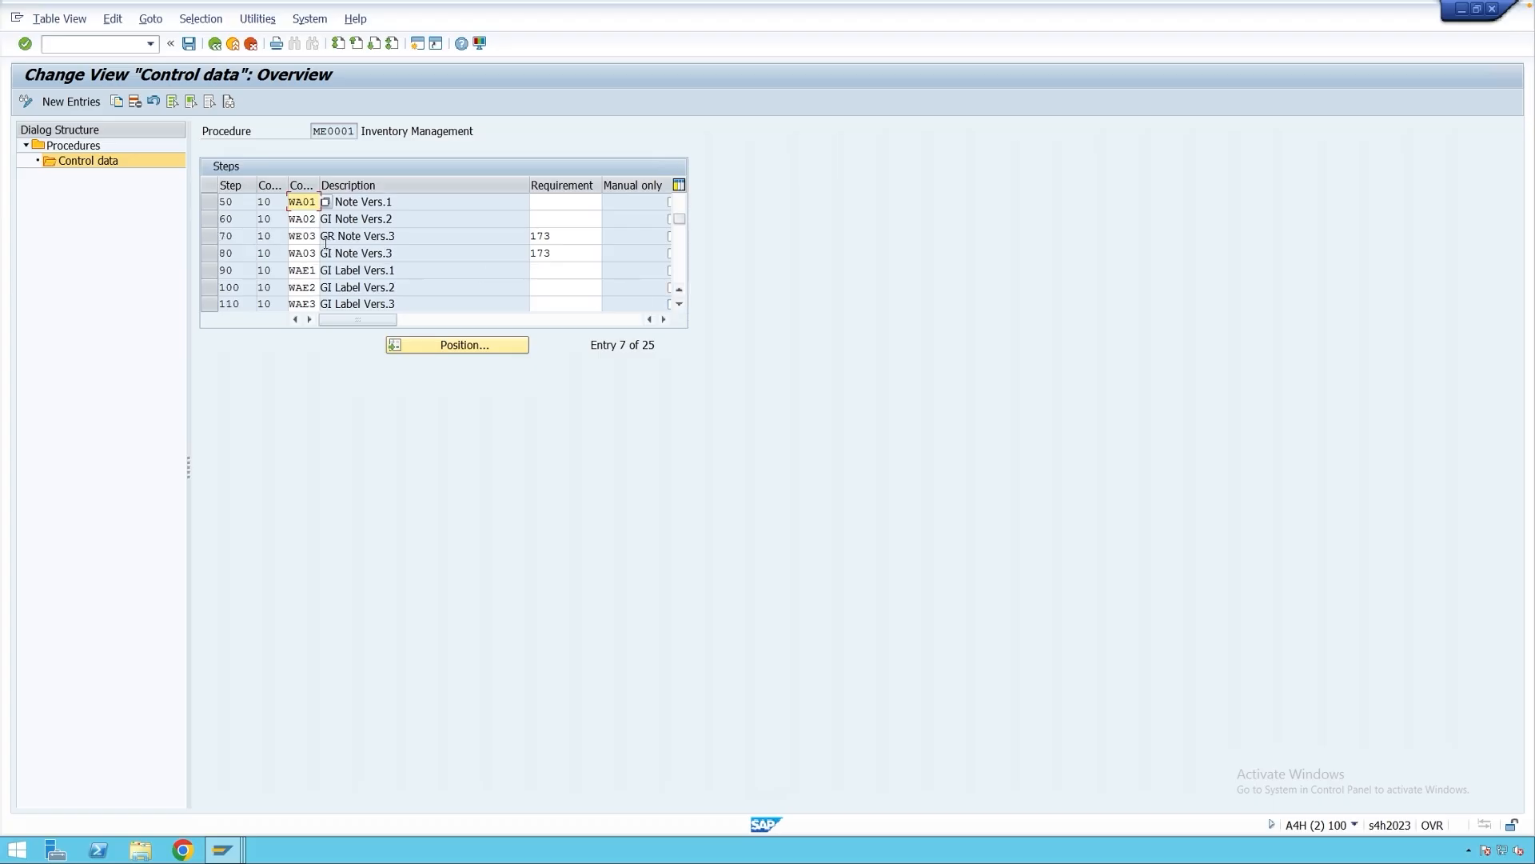
click(554, 238)
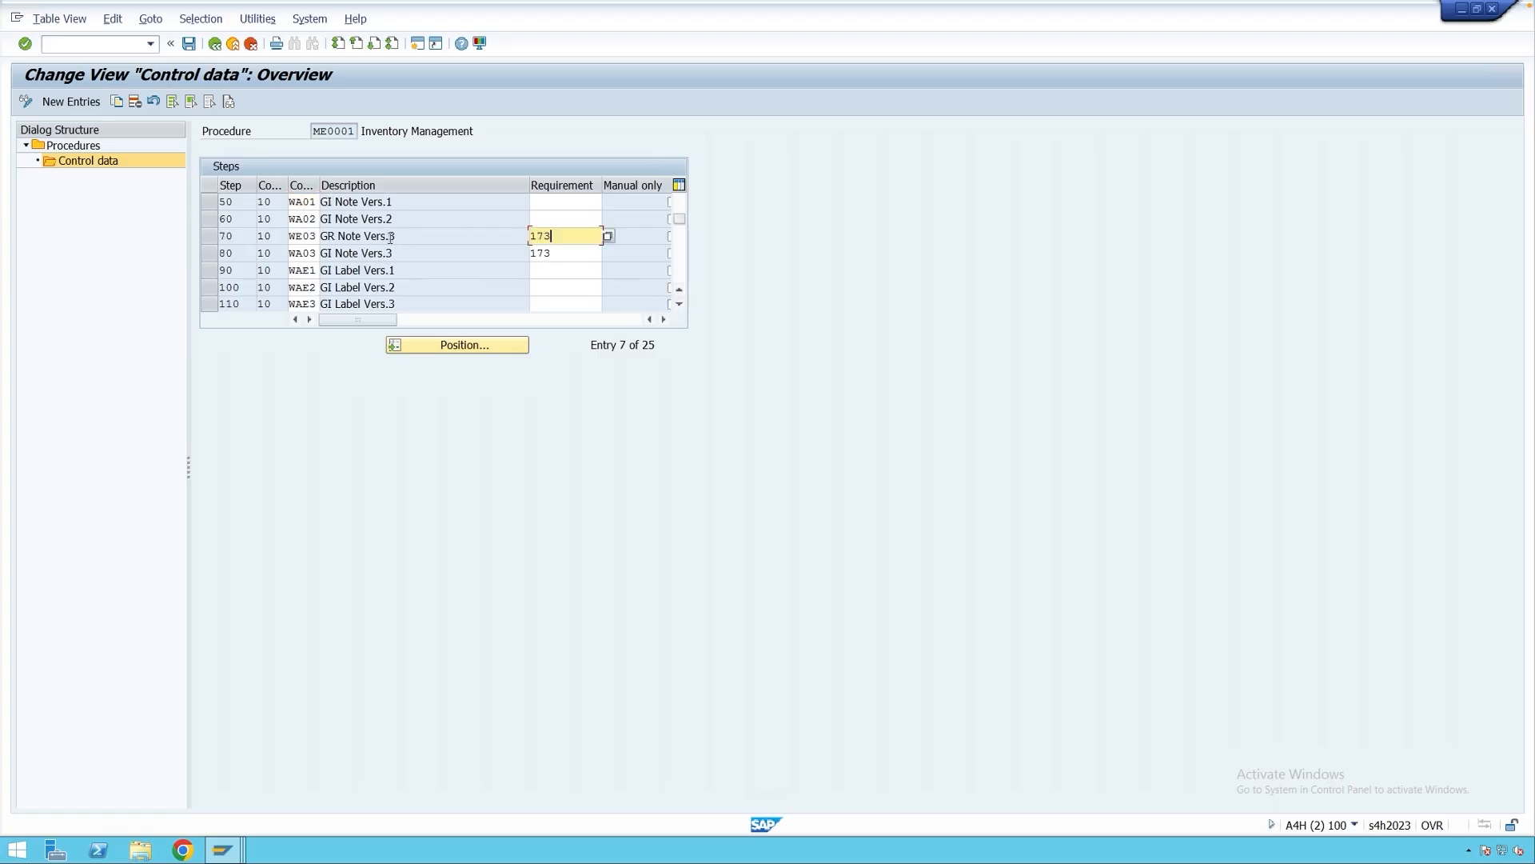
drag(408, 238, 320, 237)
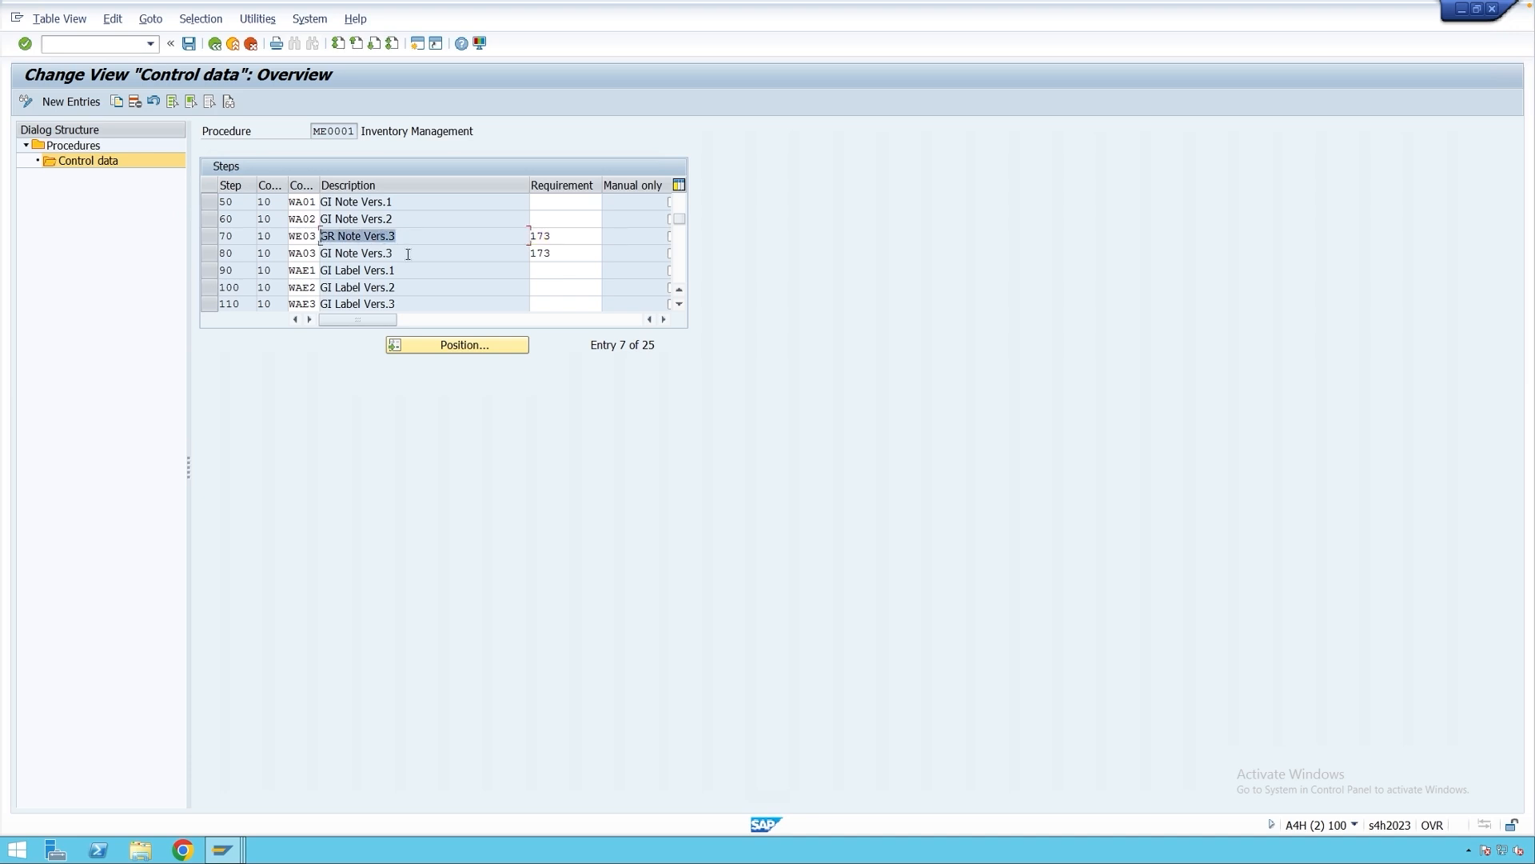
drag(408, 254, 320, 254)
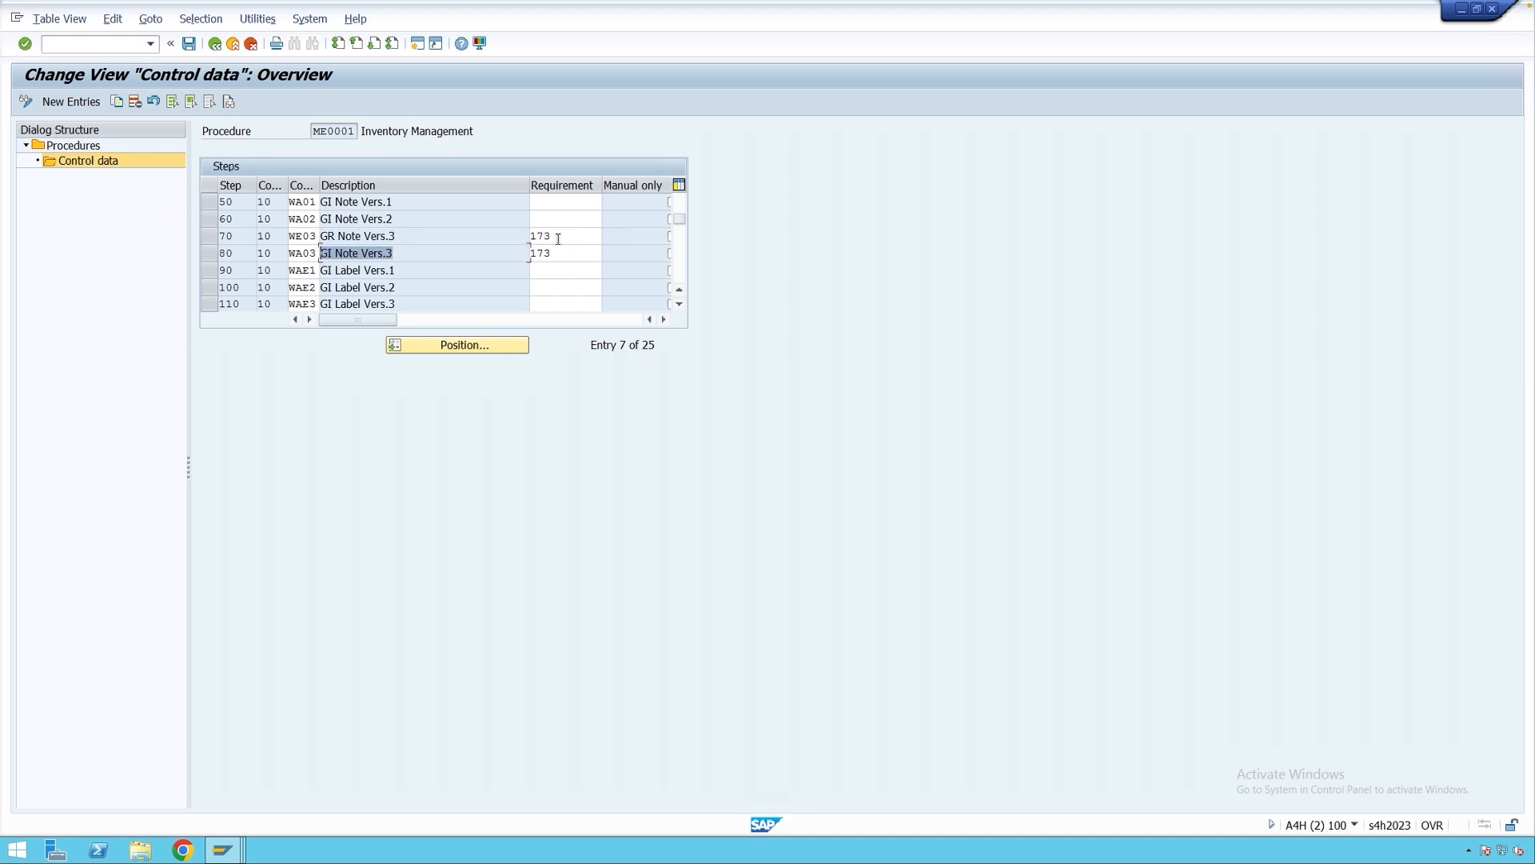
drag(558, 238, 529, 238)
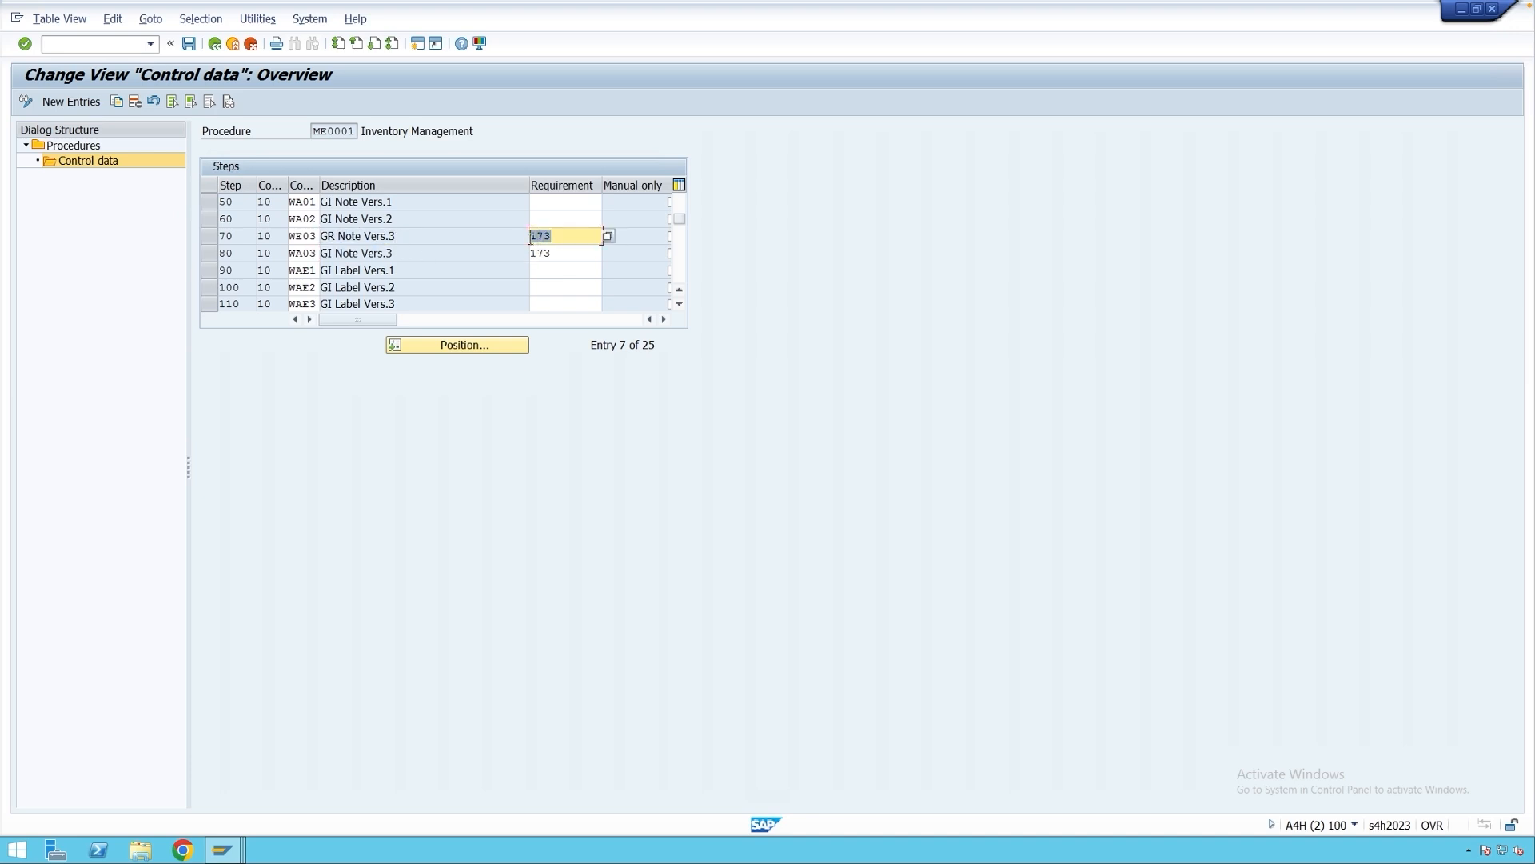
click(436, 237)
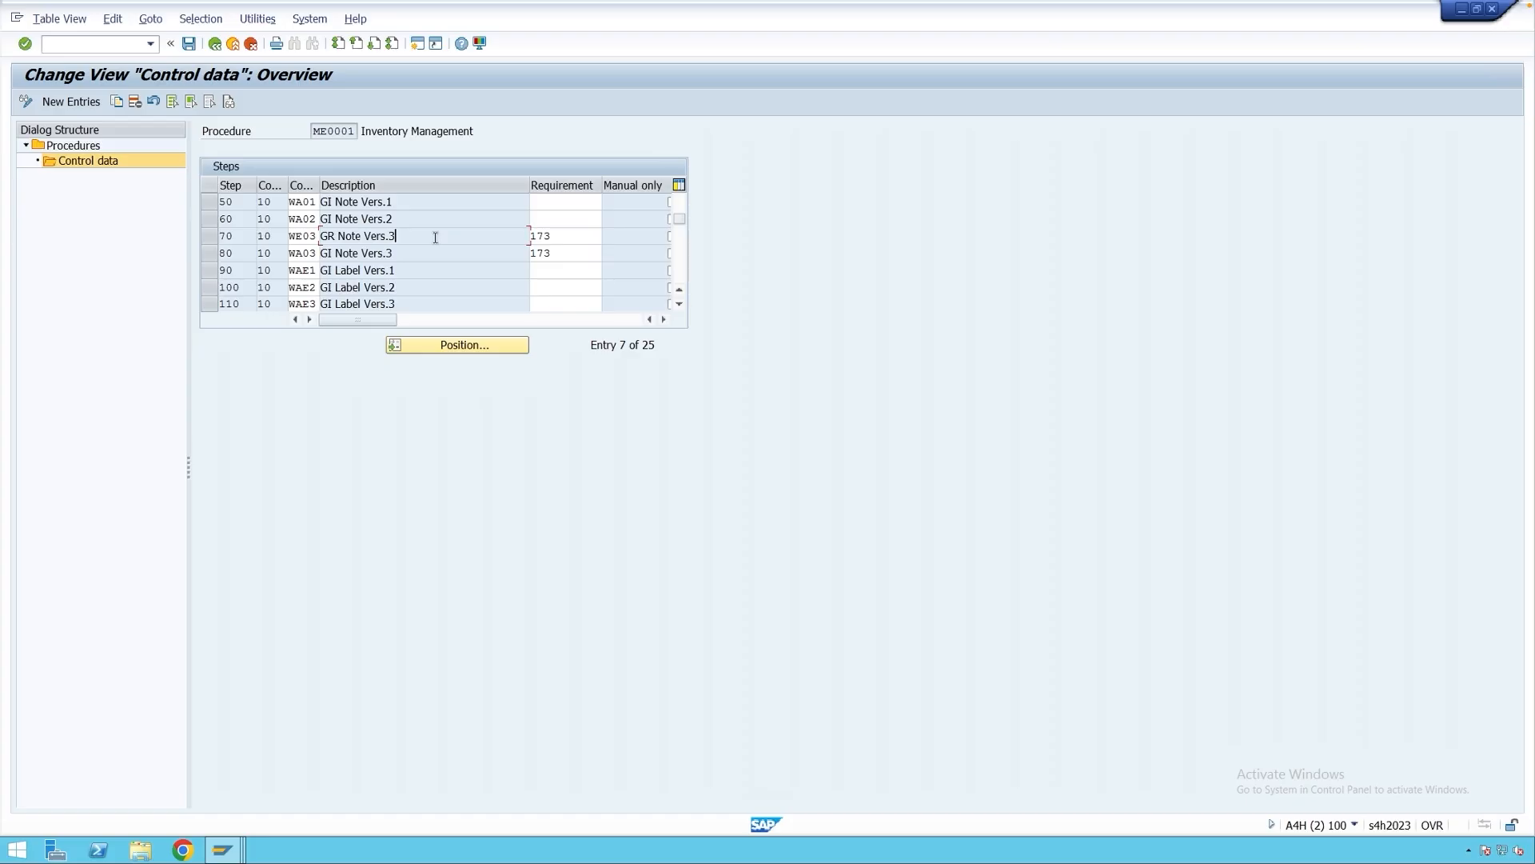
List the requirement routines from step 70's WE03 requirement 173.
click(592, 240)
click(311, 237)
click(553, 235)
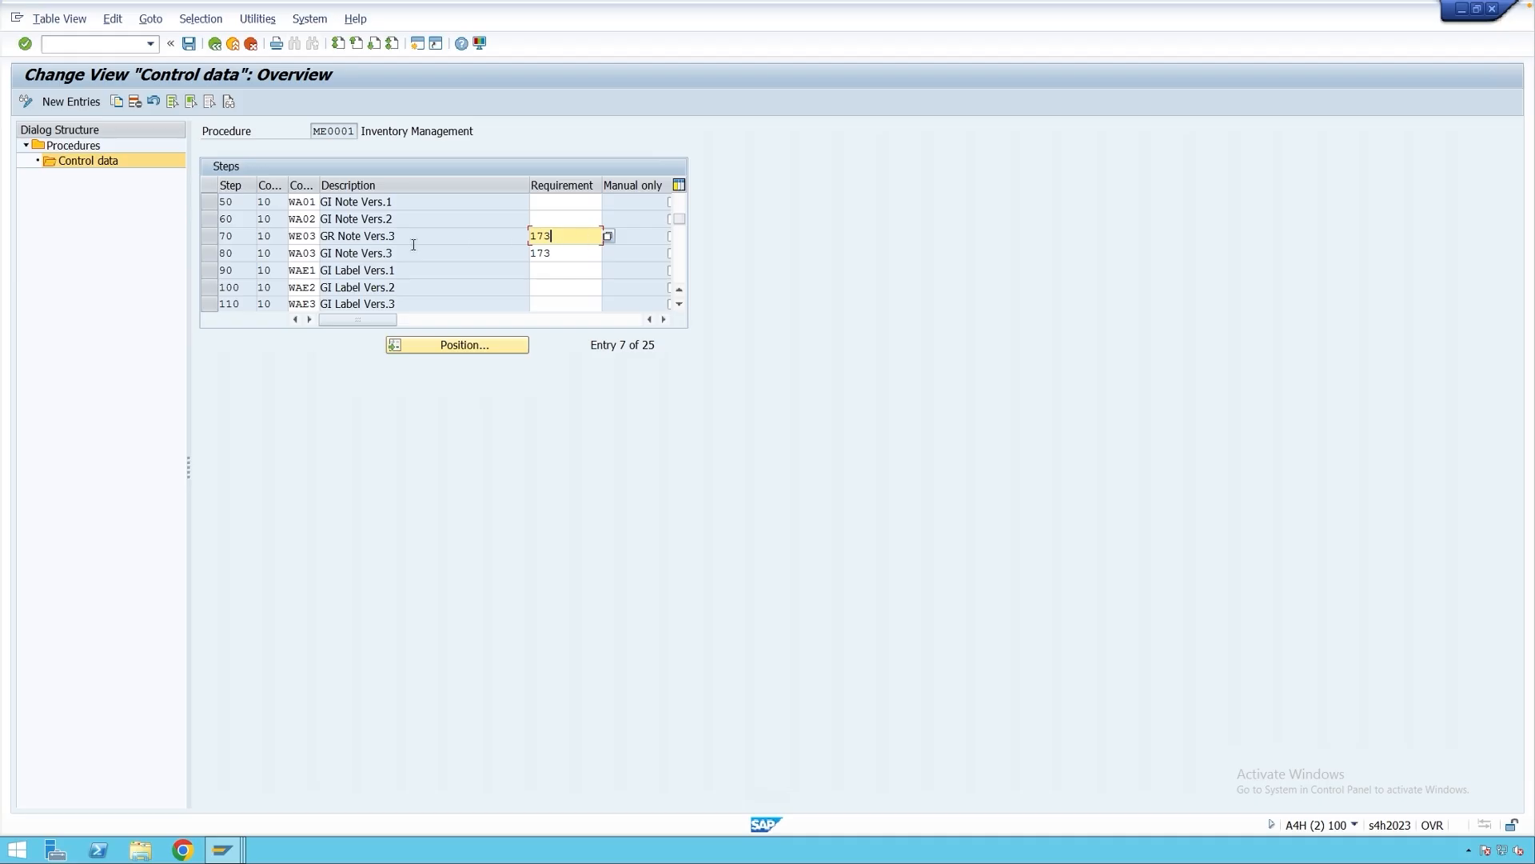
click(303, 236)
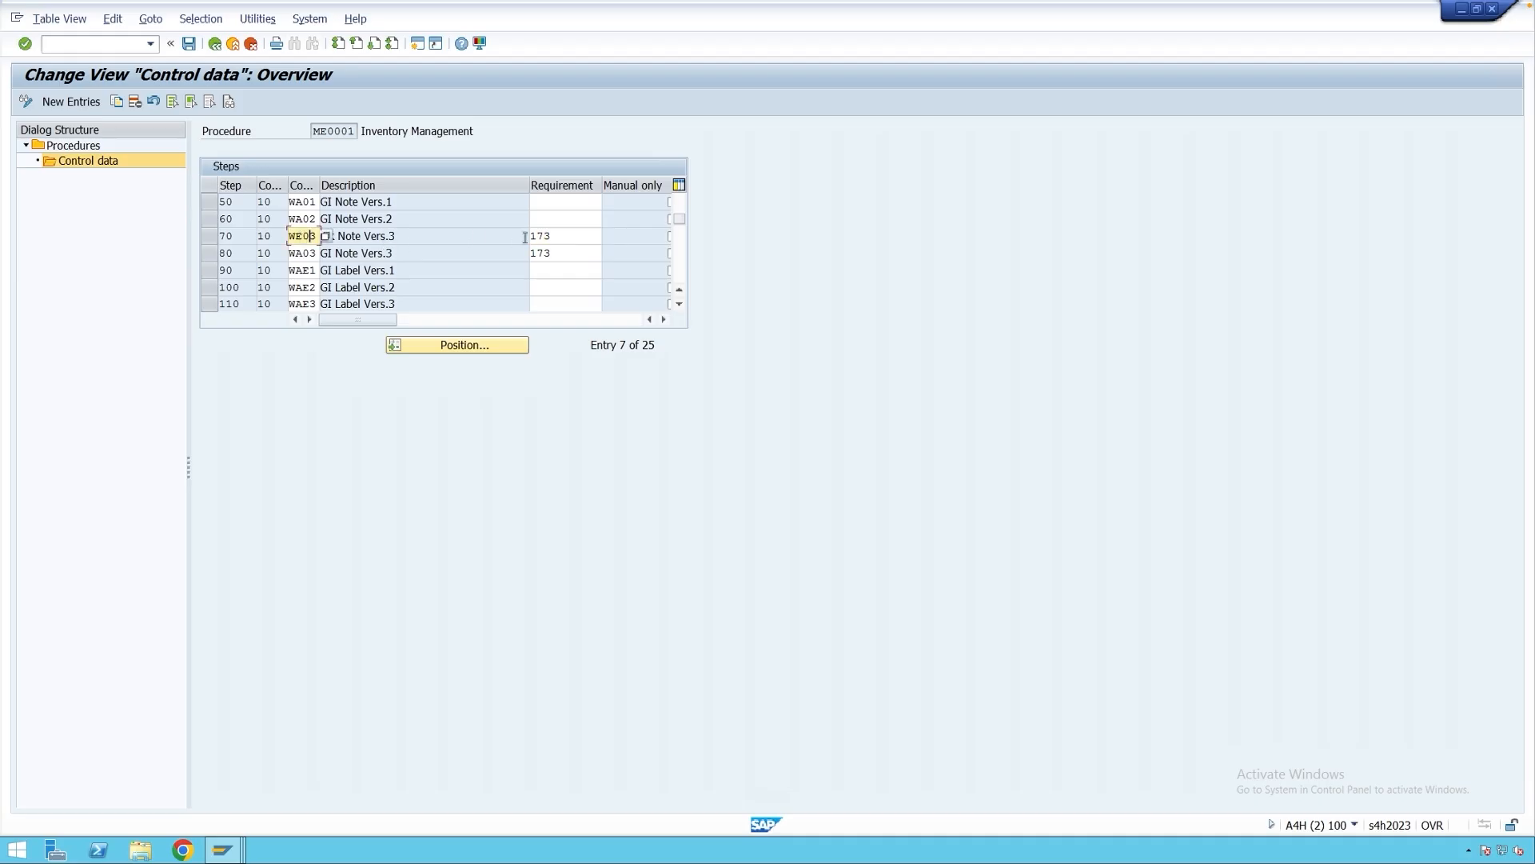
click(582, 236)
click(608, 235)
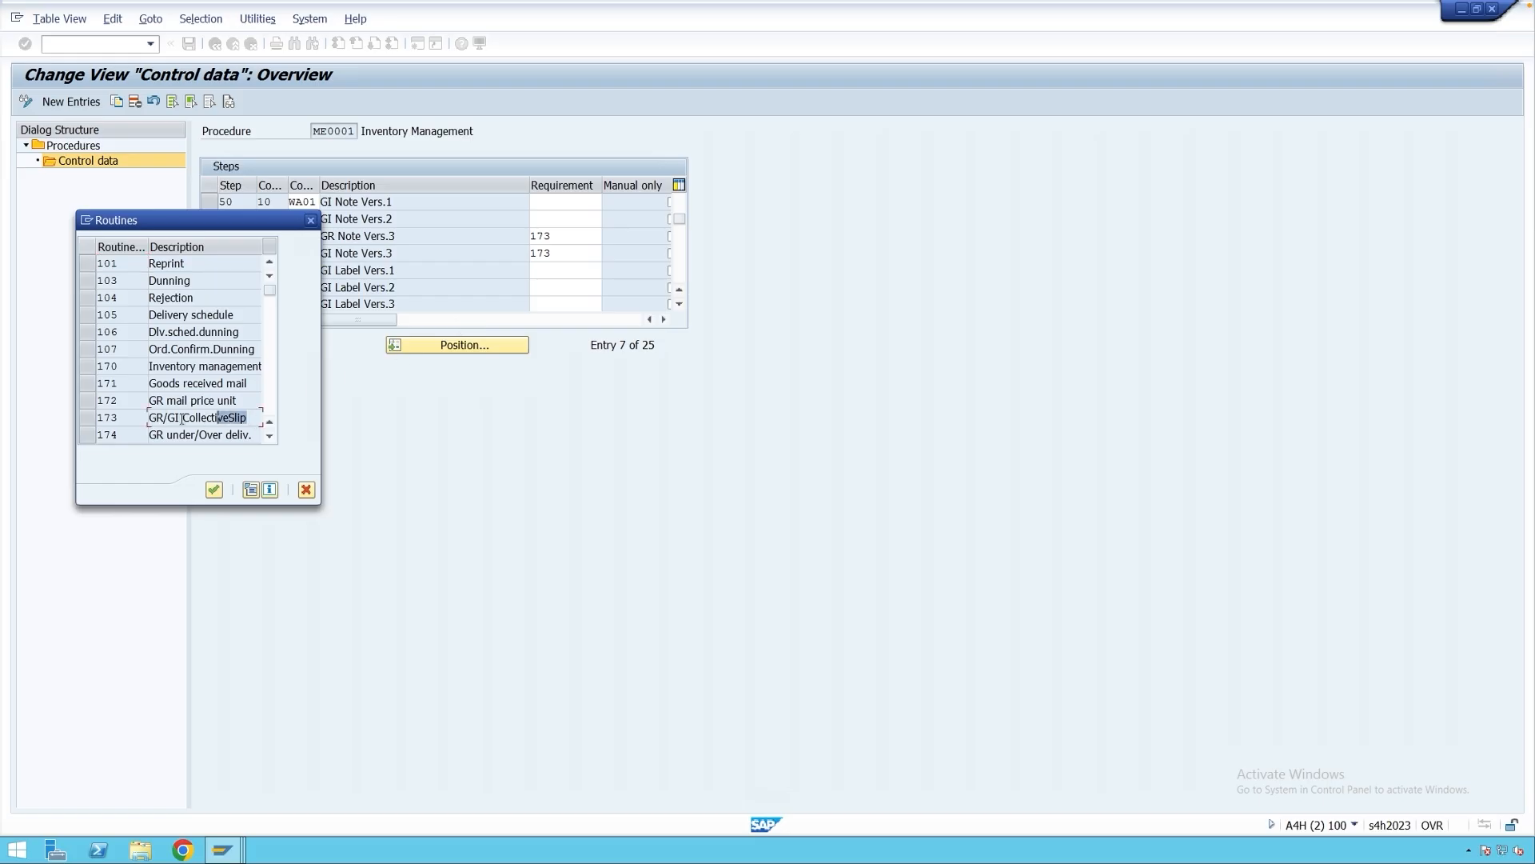
View the source code of routine 173 (include LV61B173), then return to the IMG.
click(104, 418)
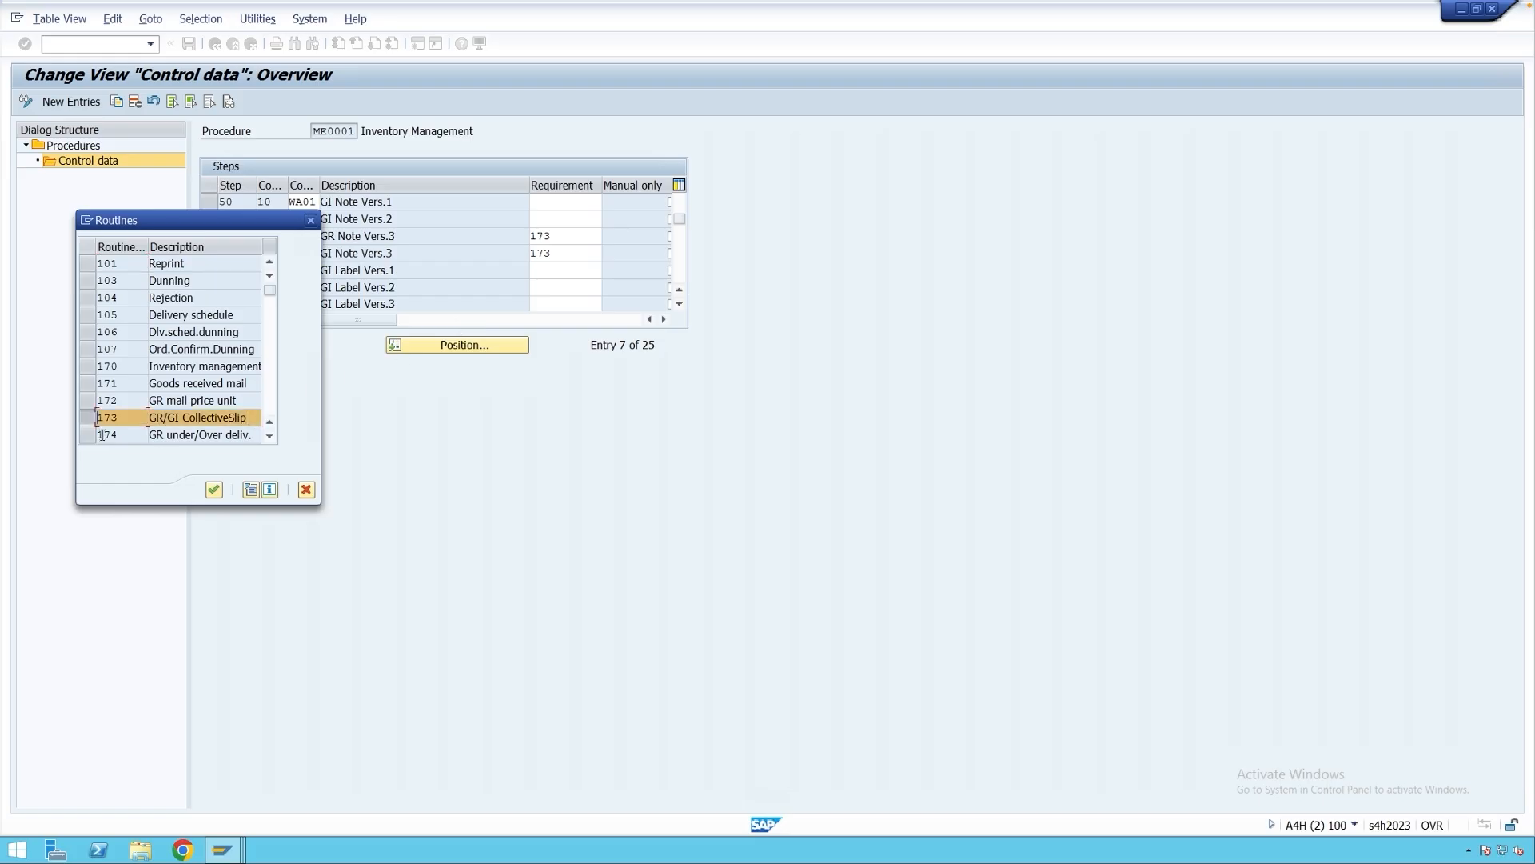
click(252, 490)
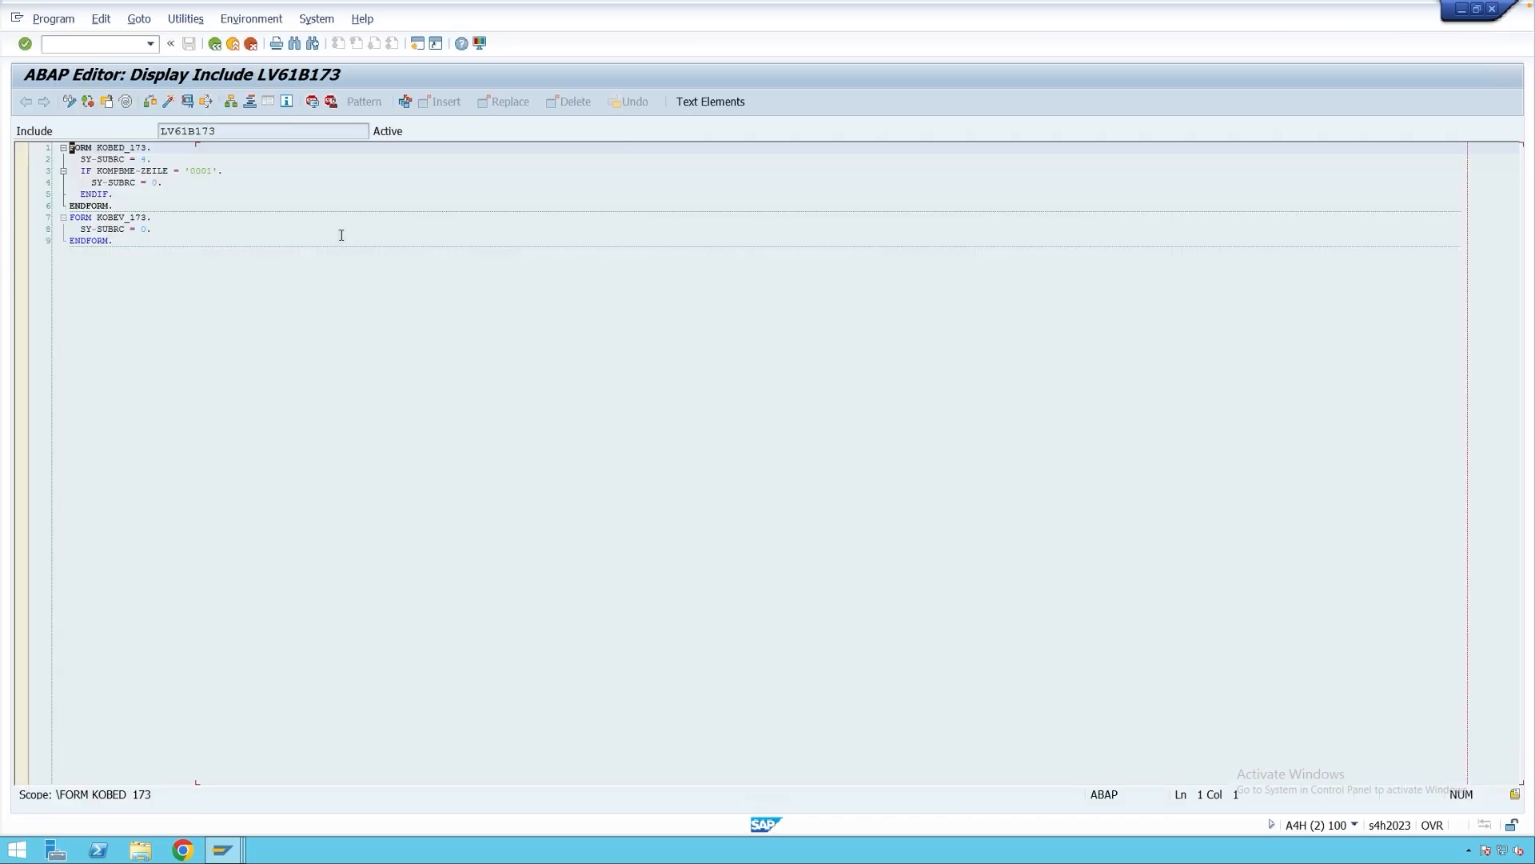
click(215, 45)
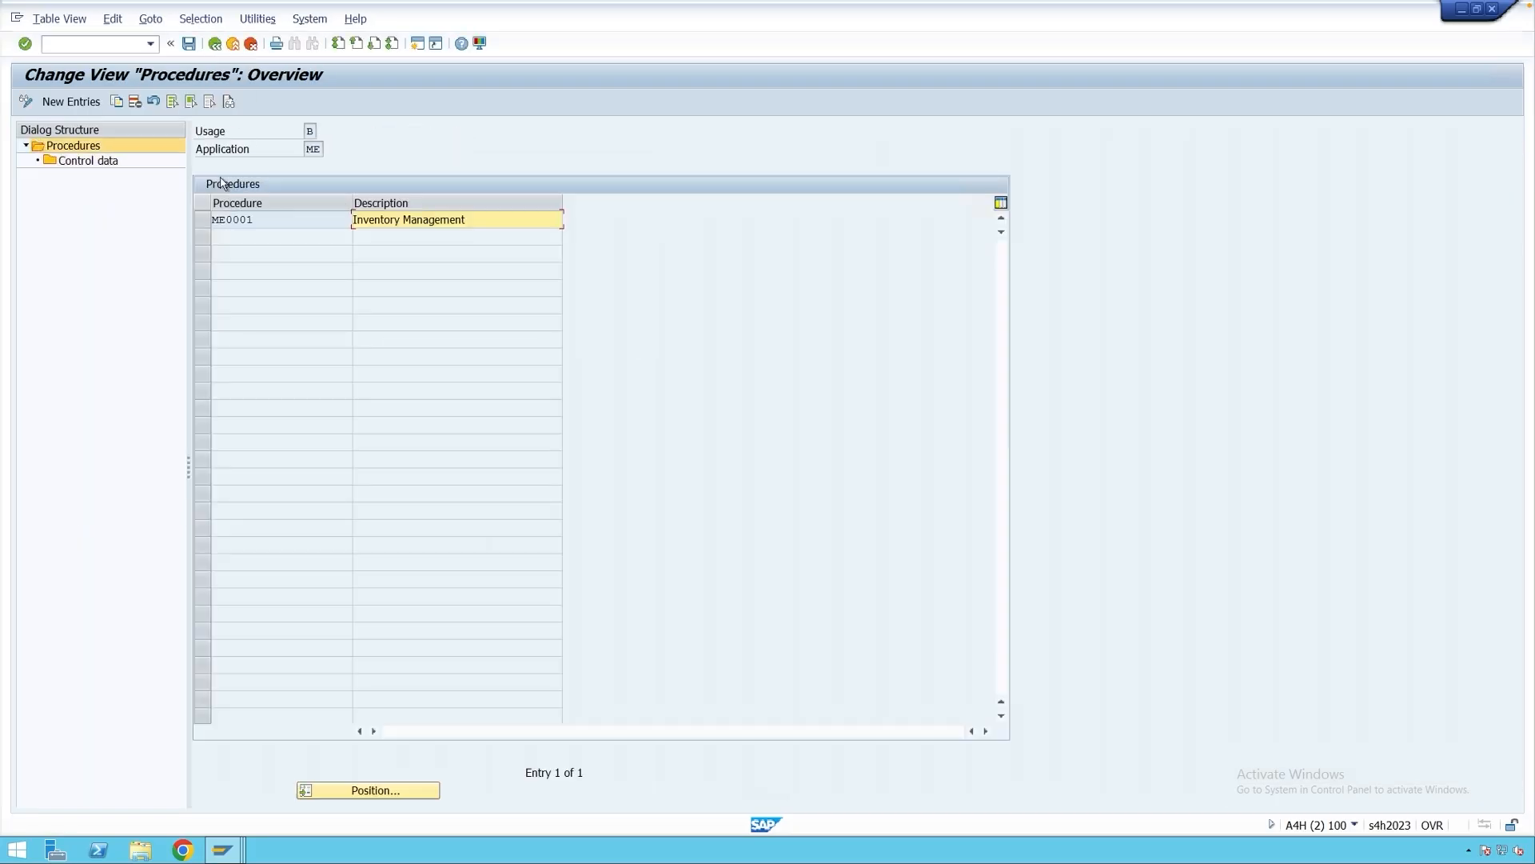
click(215, 45)
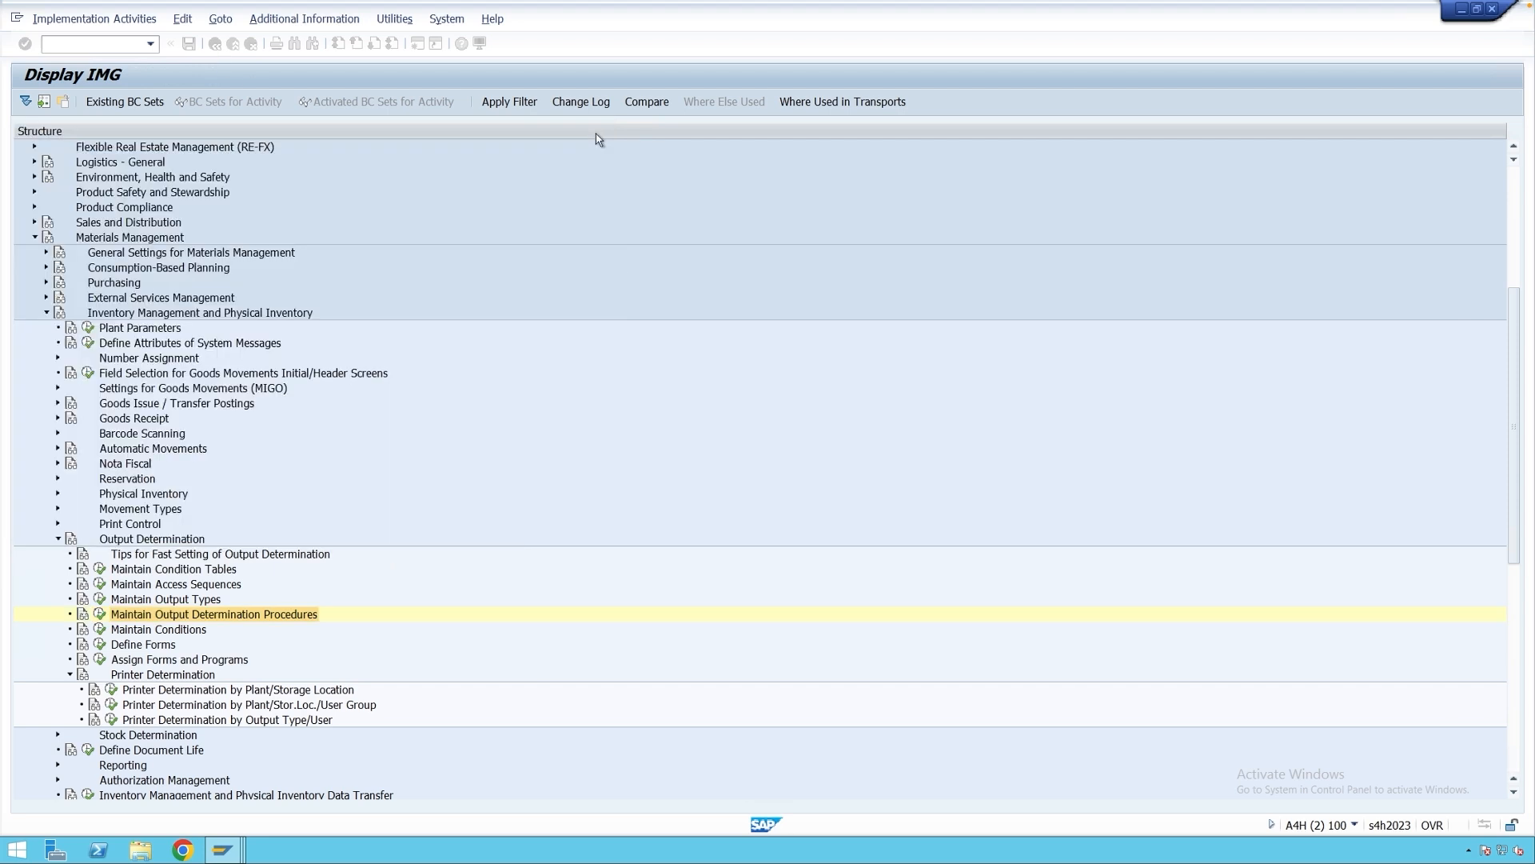
Run the Maintain Conditions activity and review its create, change and display condition entries.
click(599, 131)
click(159, 631)
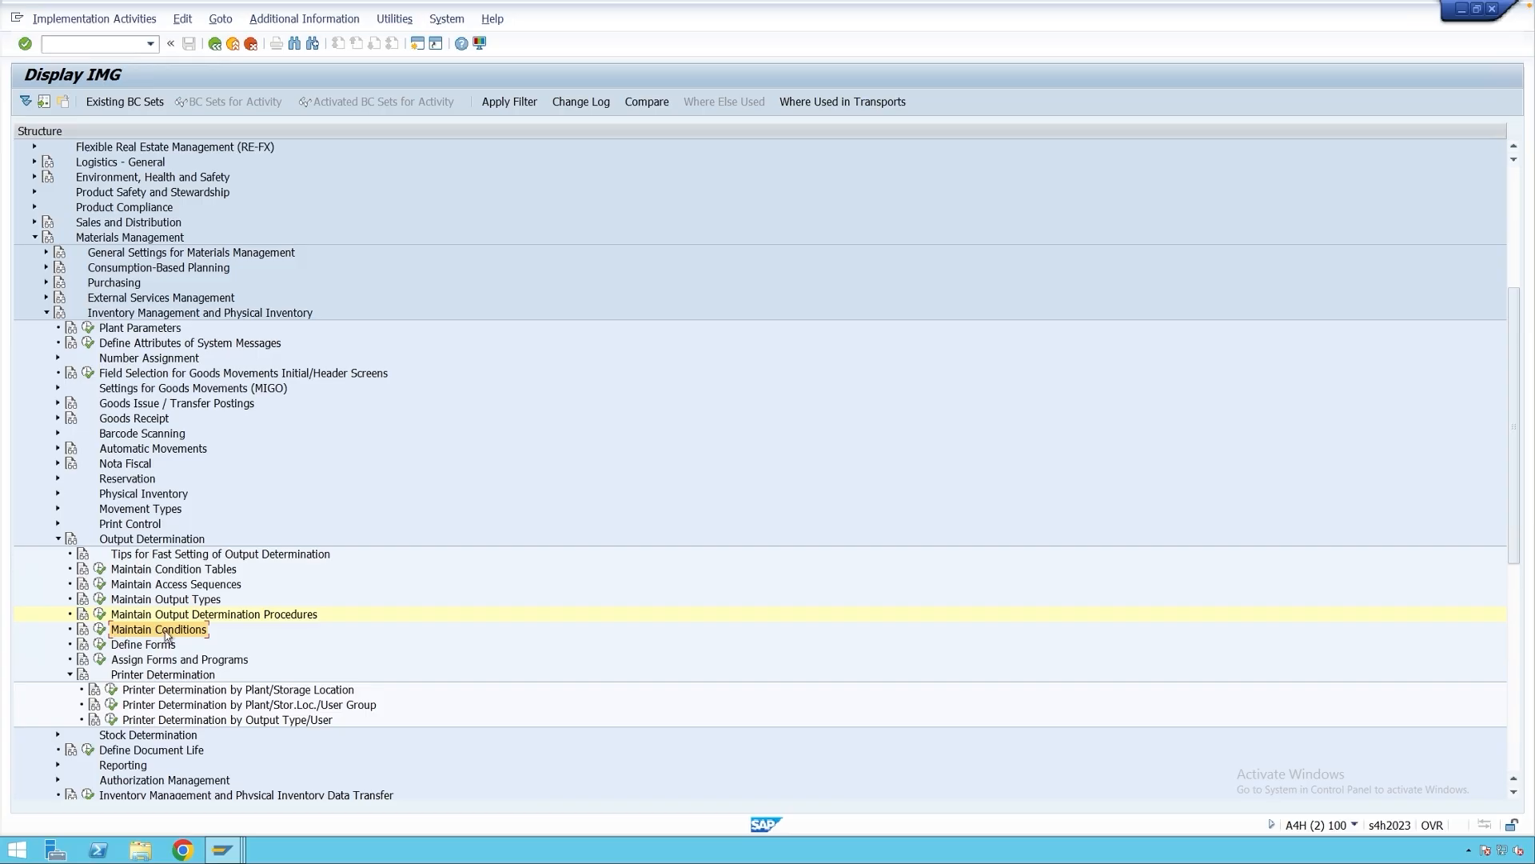
click(100, 631)
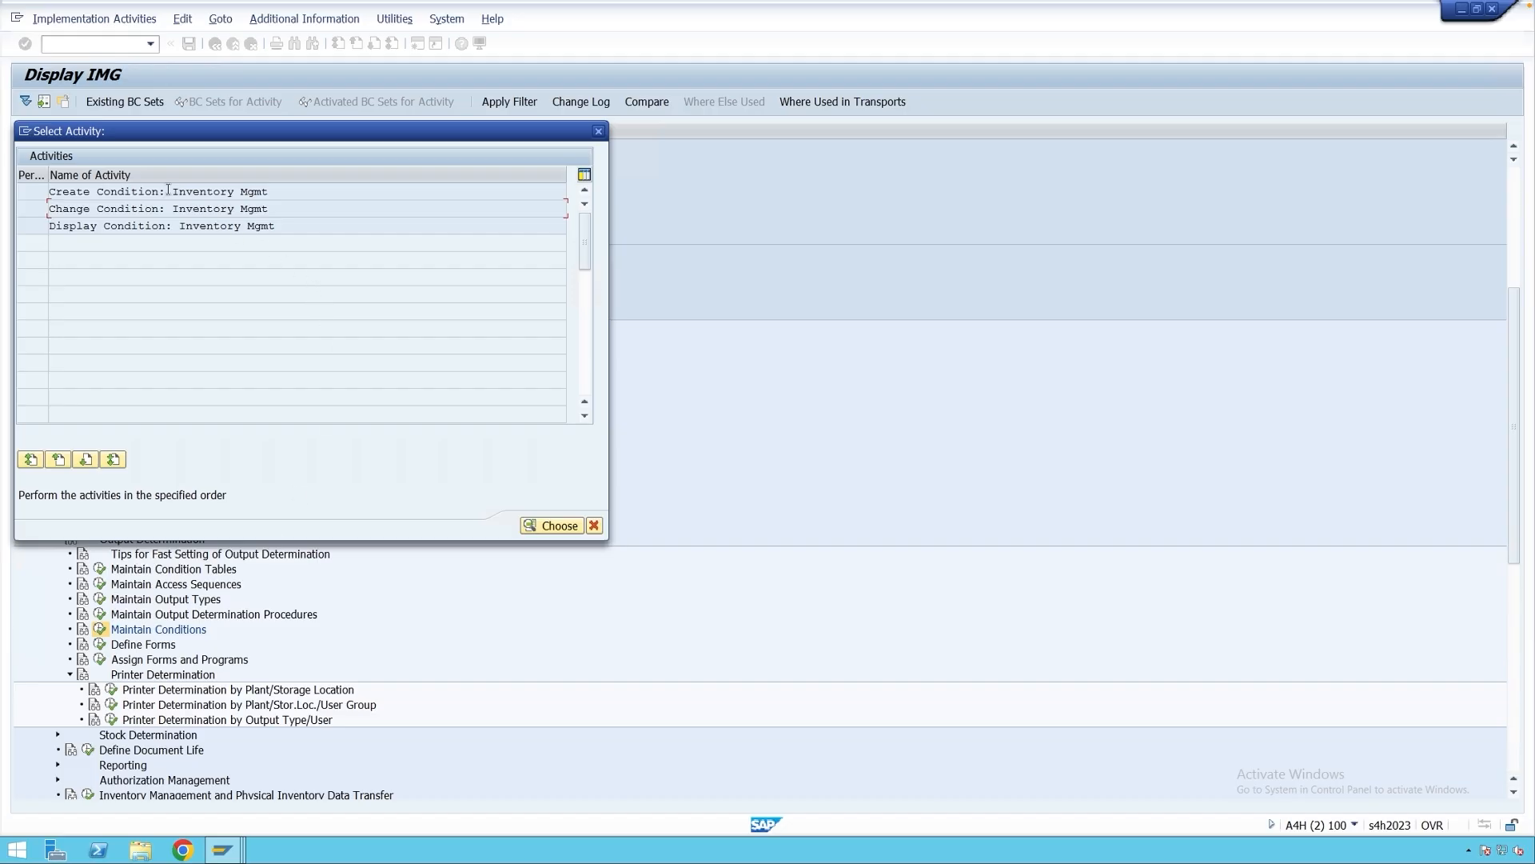
drag(172, 191, 285, 191)
drag(166, 208, 271, 210)
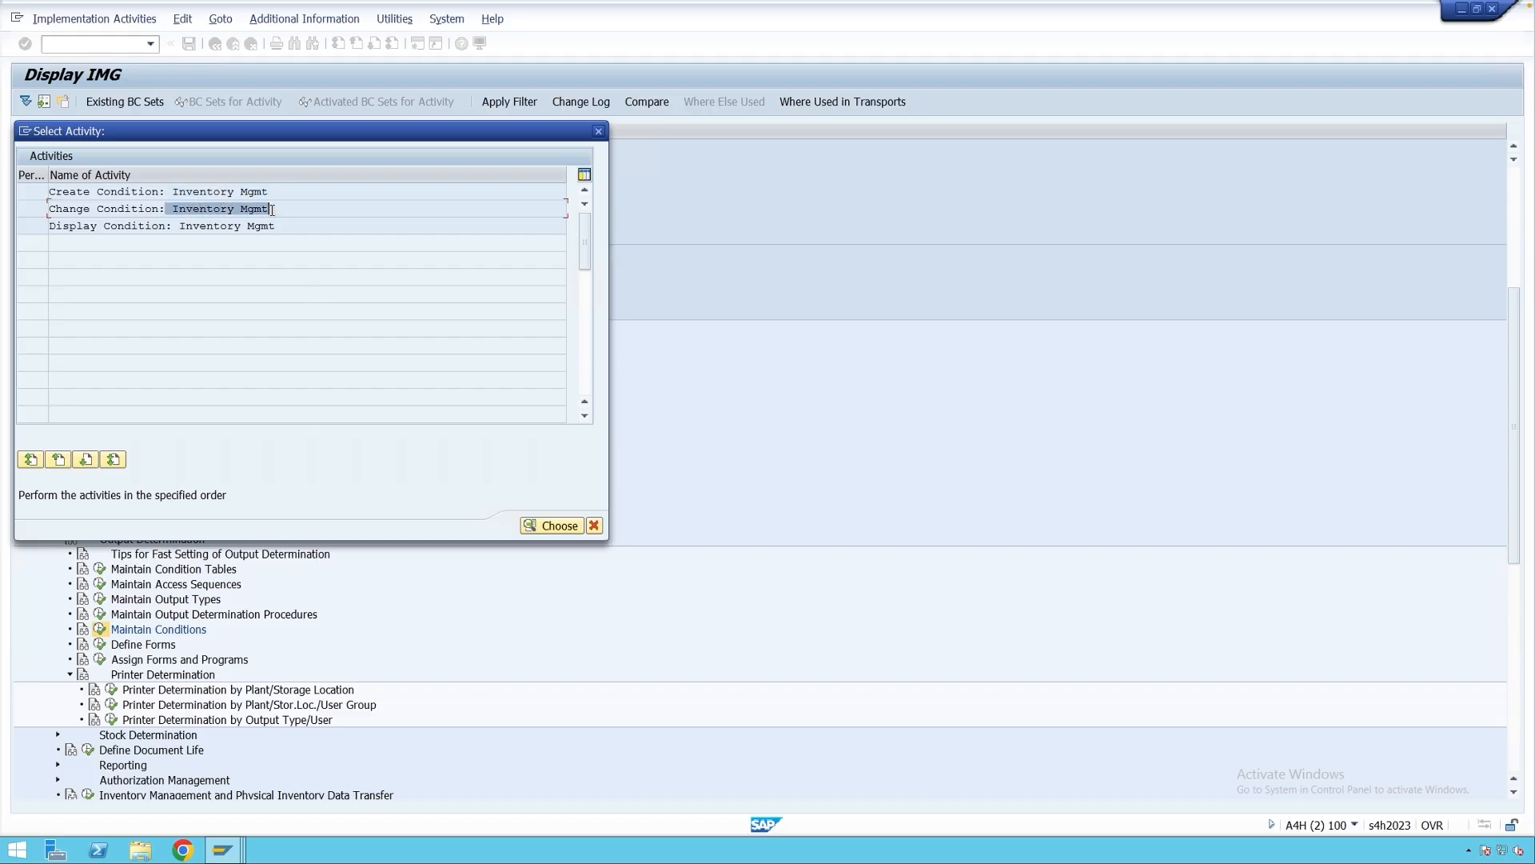
drag(175, 227, 278, 227)
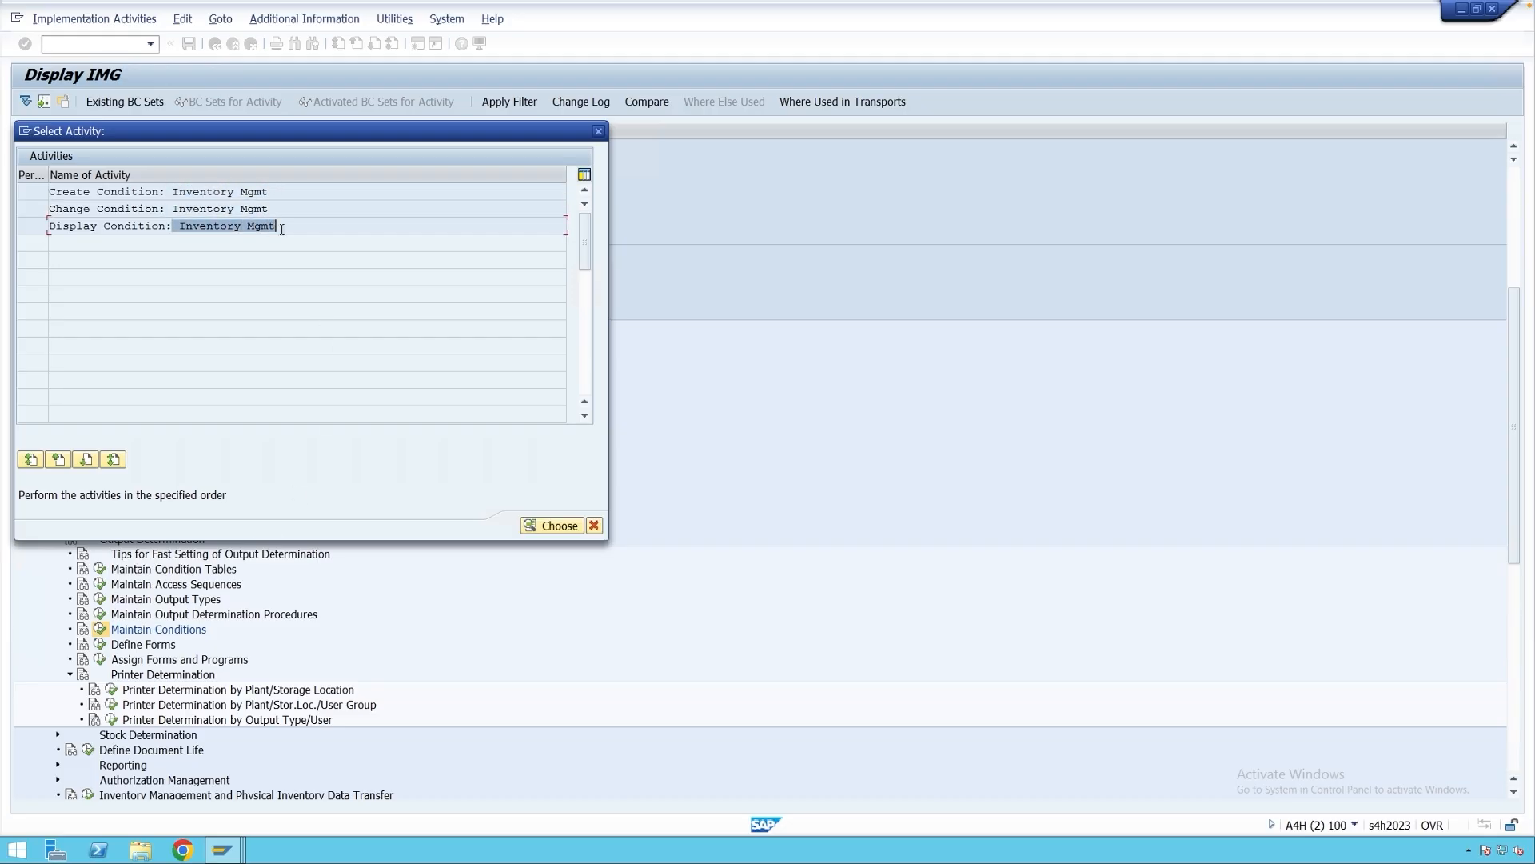
Open Create Condition: Inventory Mgmt and show its transaction code, MN21.
double_click(199, 193)
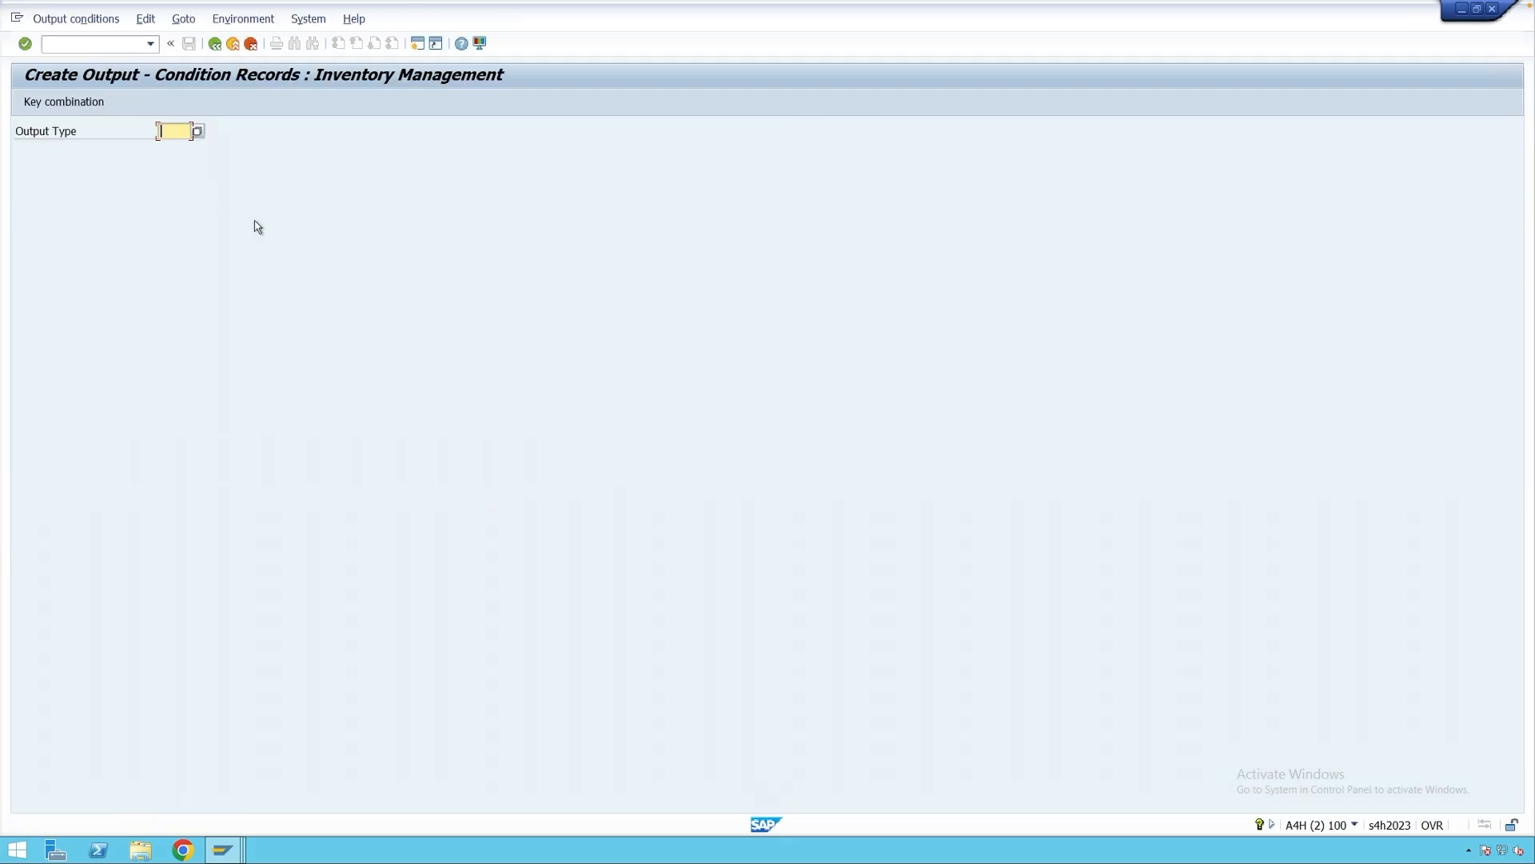
click(1355, 824)
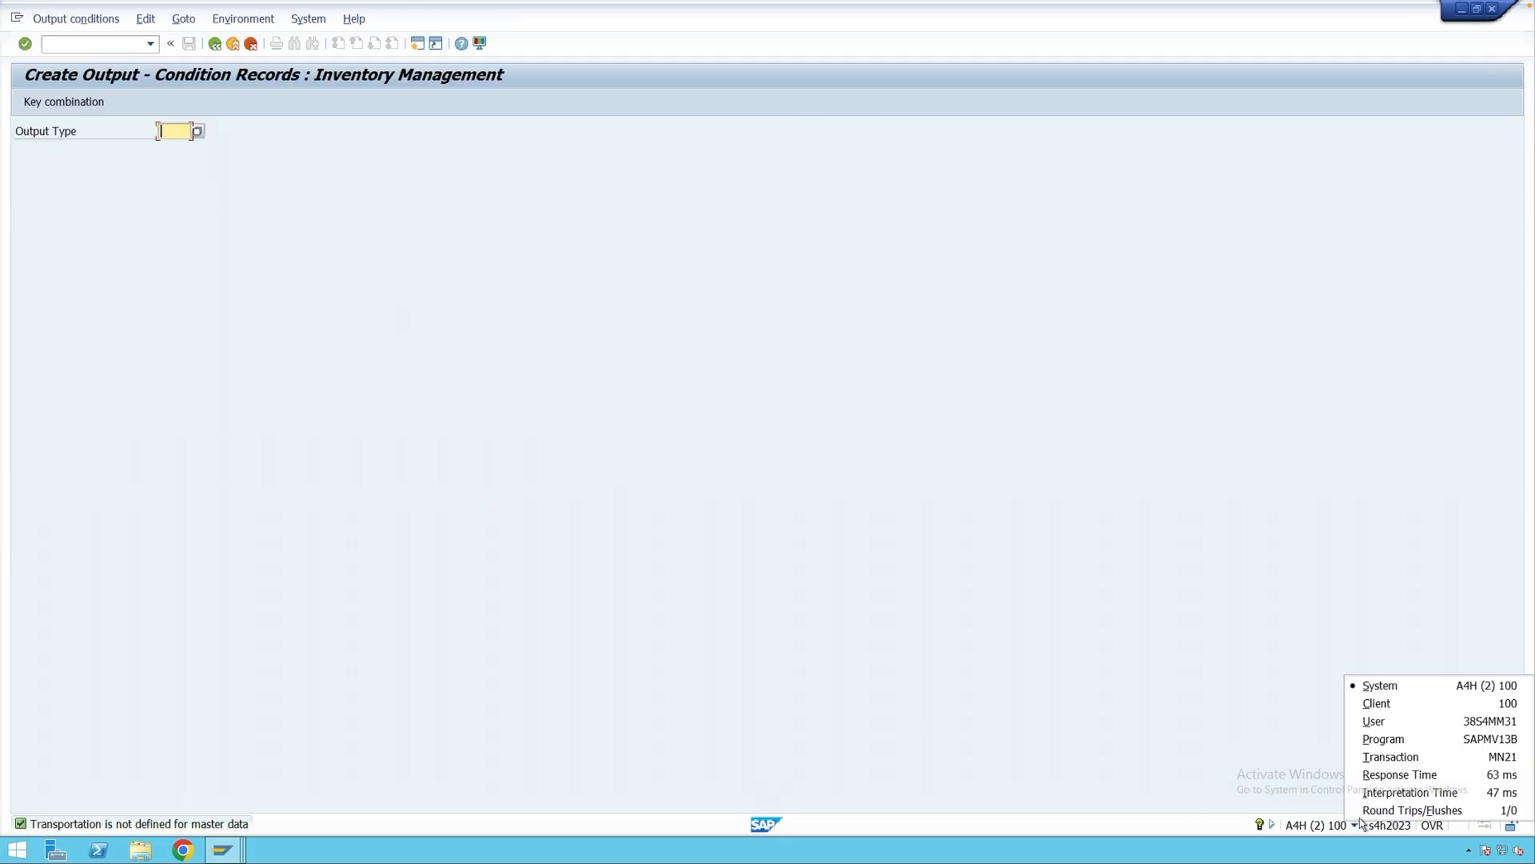
click(1427, 762)
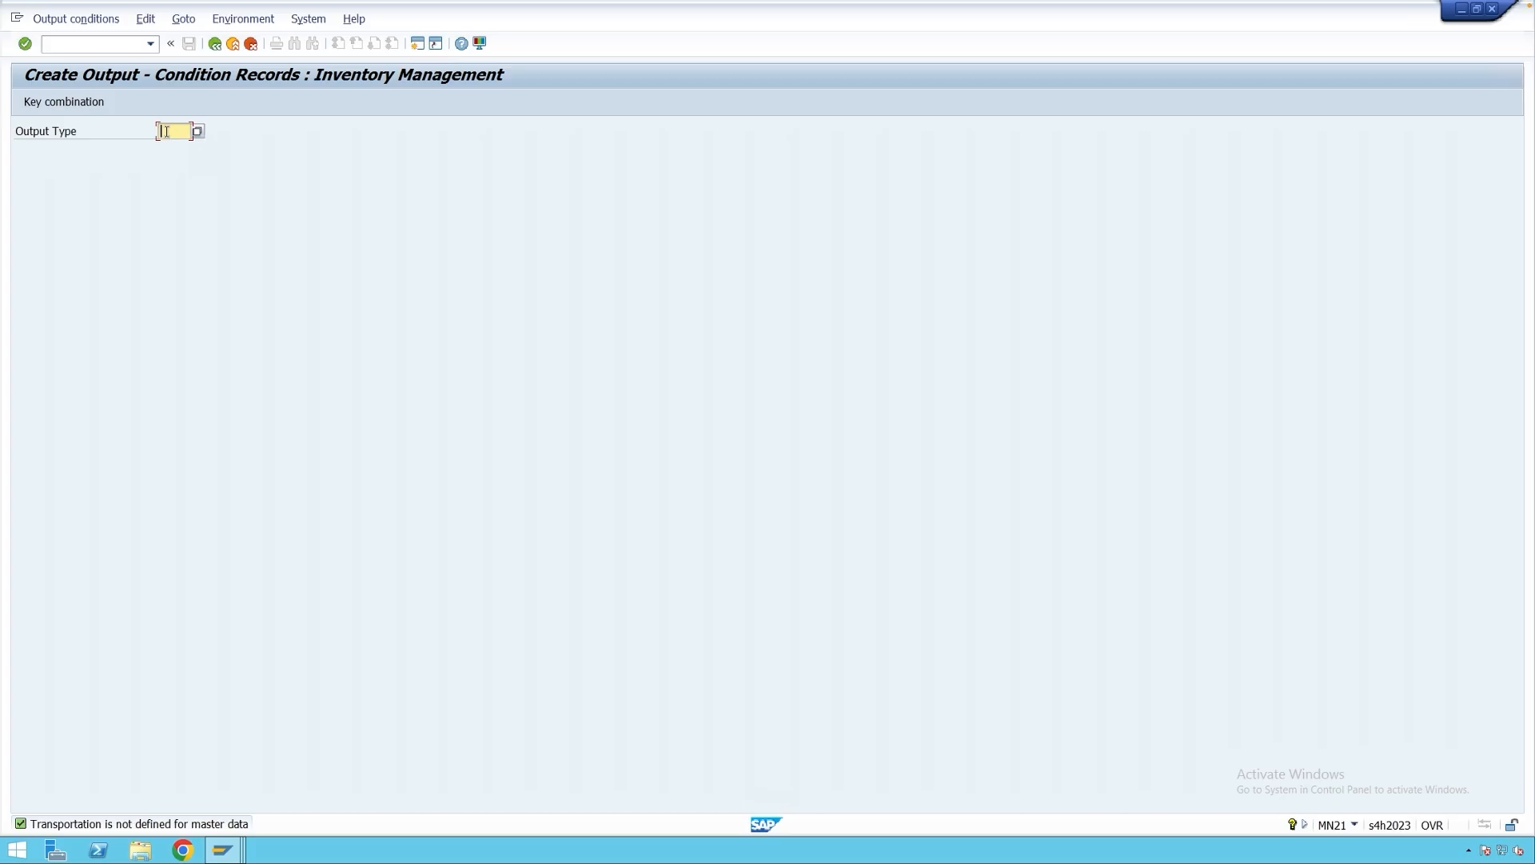
Compare the WA01–WA03 output types, then choose WE01 GR Note Vers.1 and continue to fast entry.
click(196, 130)
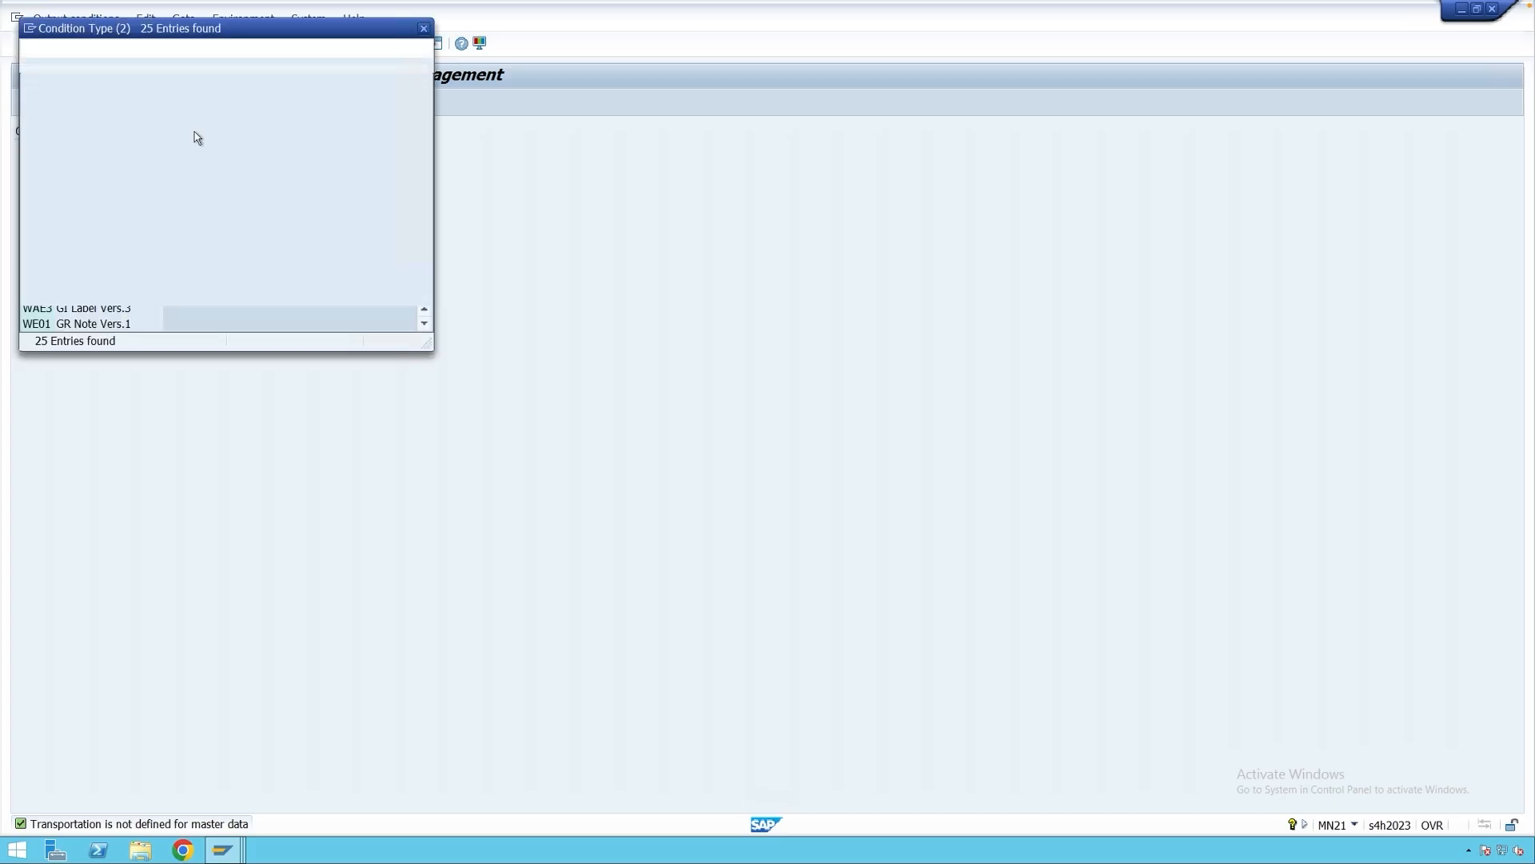
click(77, 235)
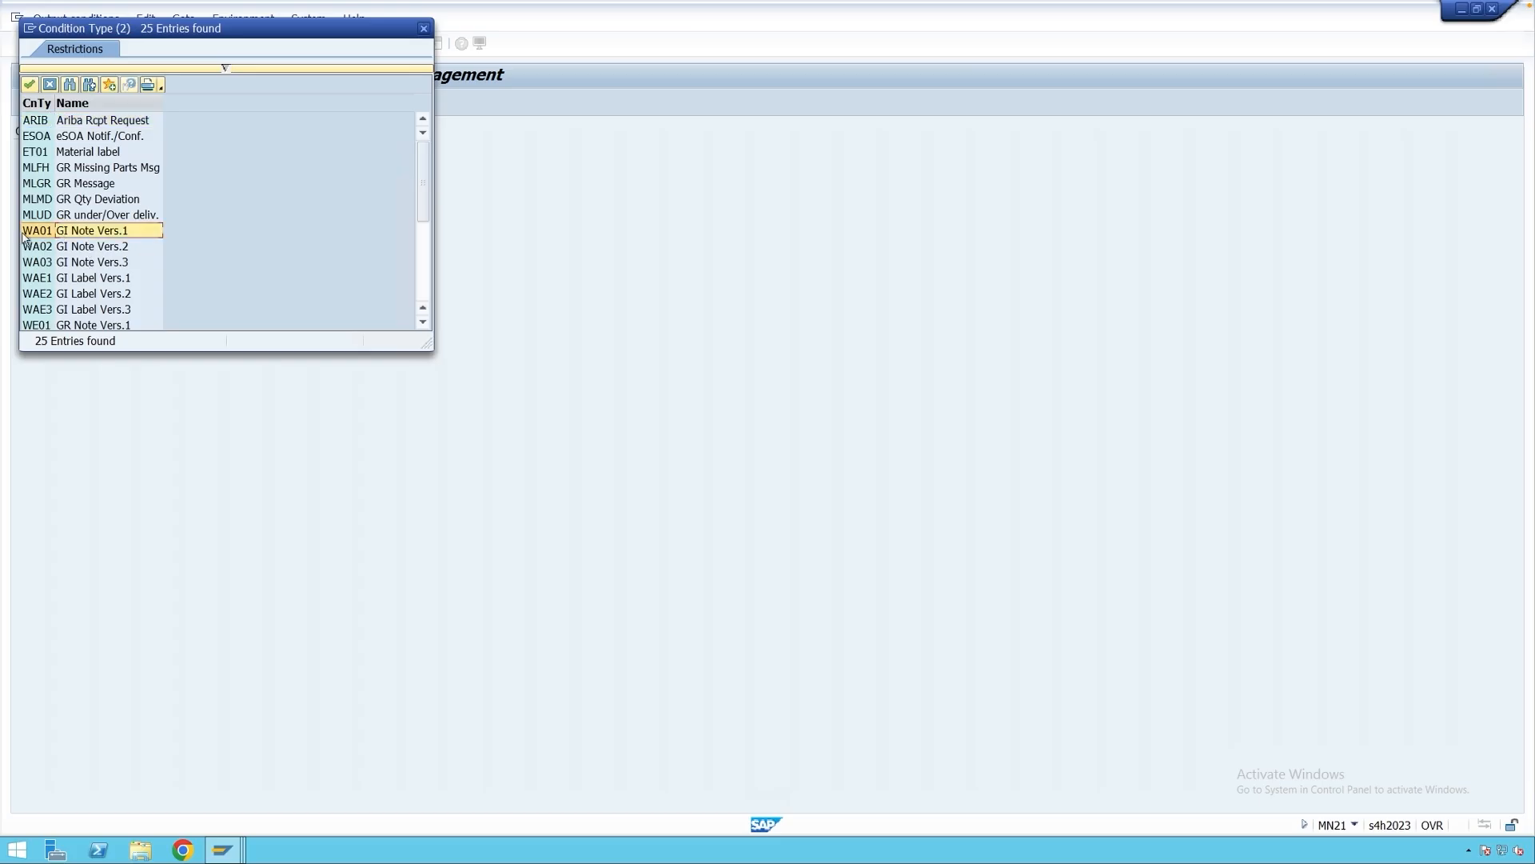
click(52, 247)
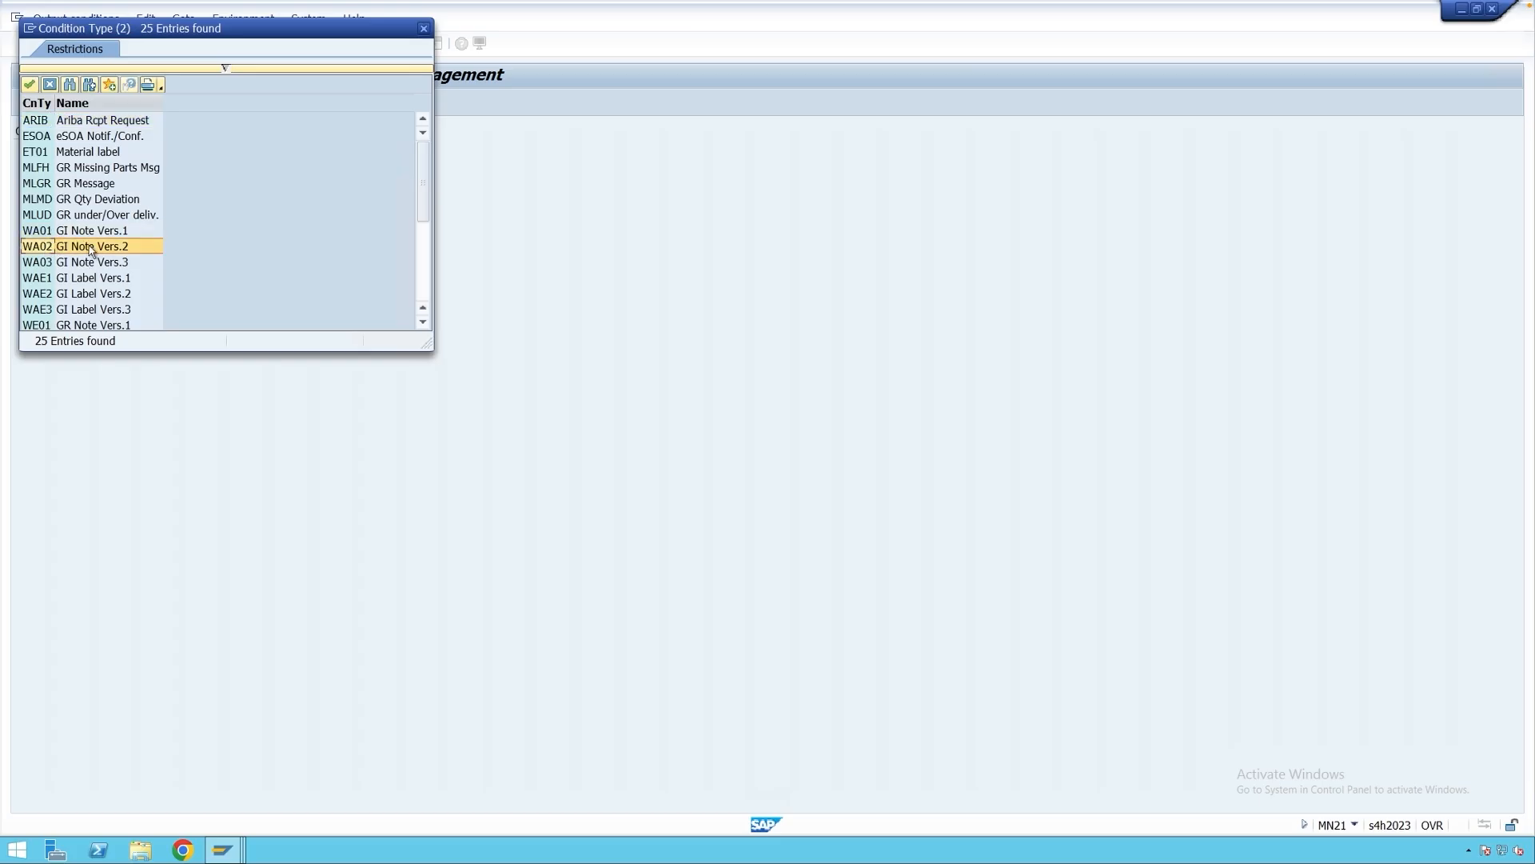
click(72, 264)
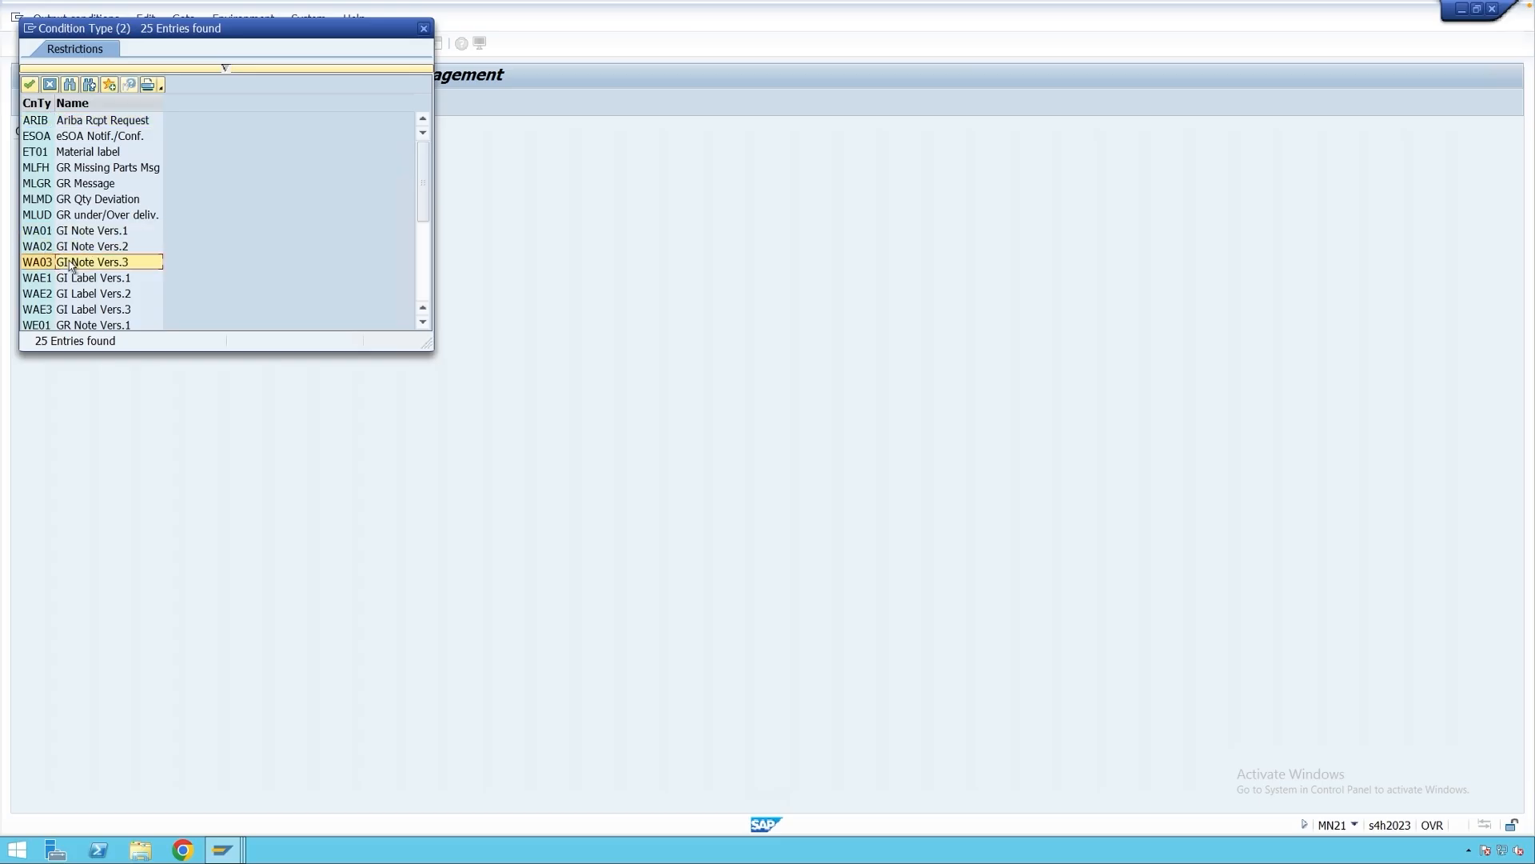
click(76, 326)
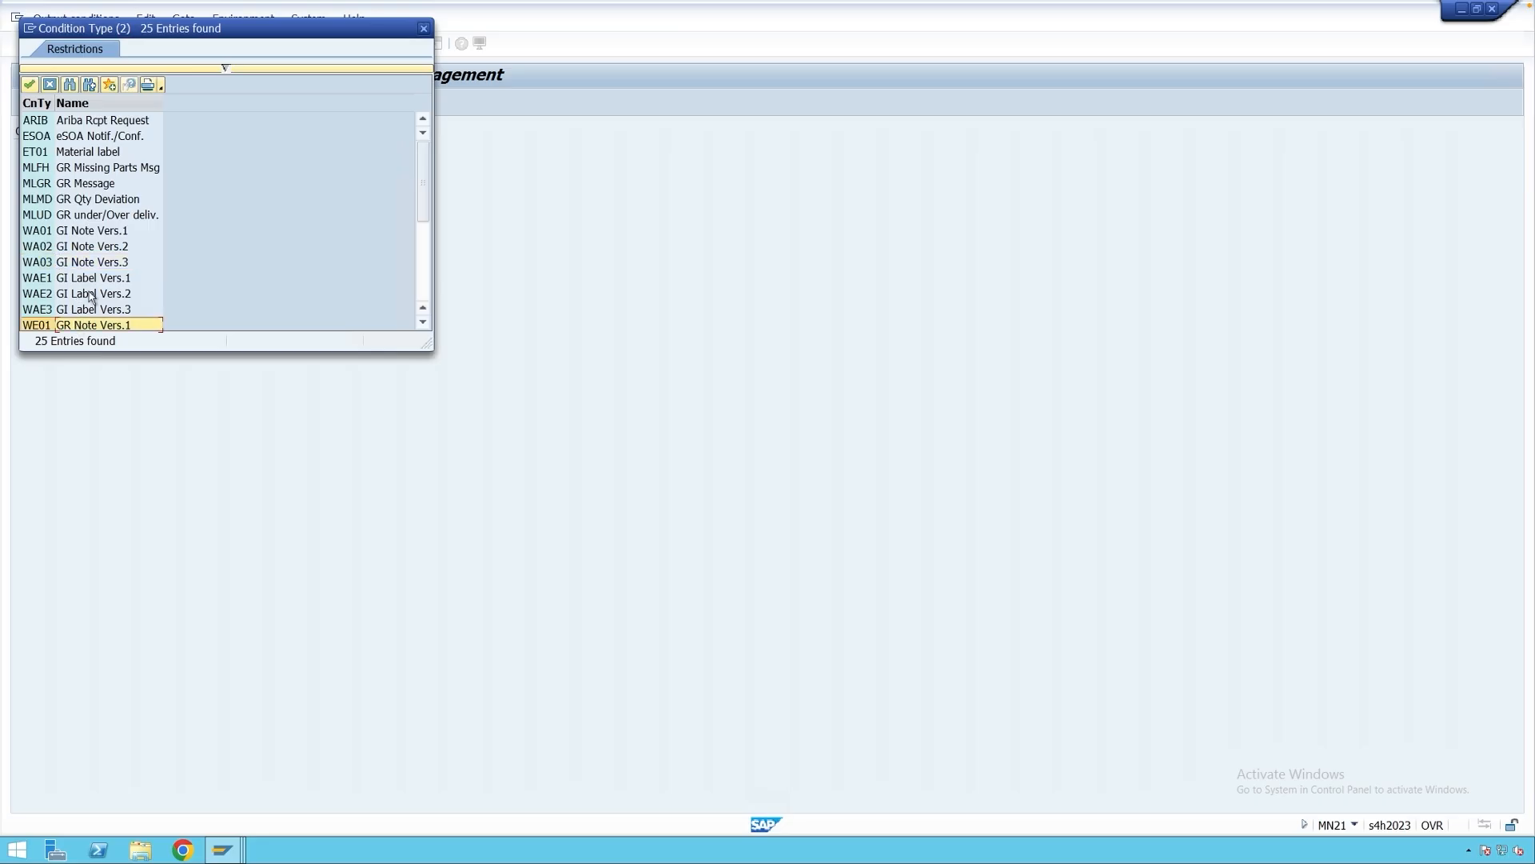
scroll(93, 307, down, 1)
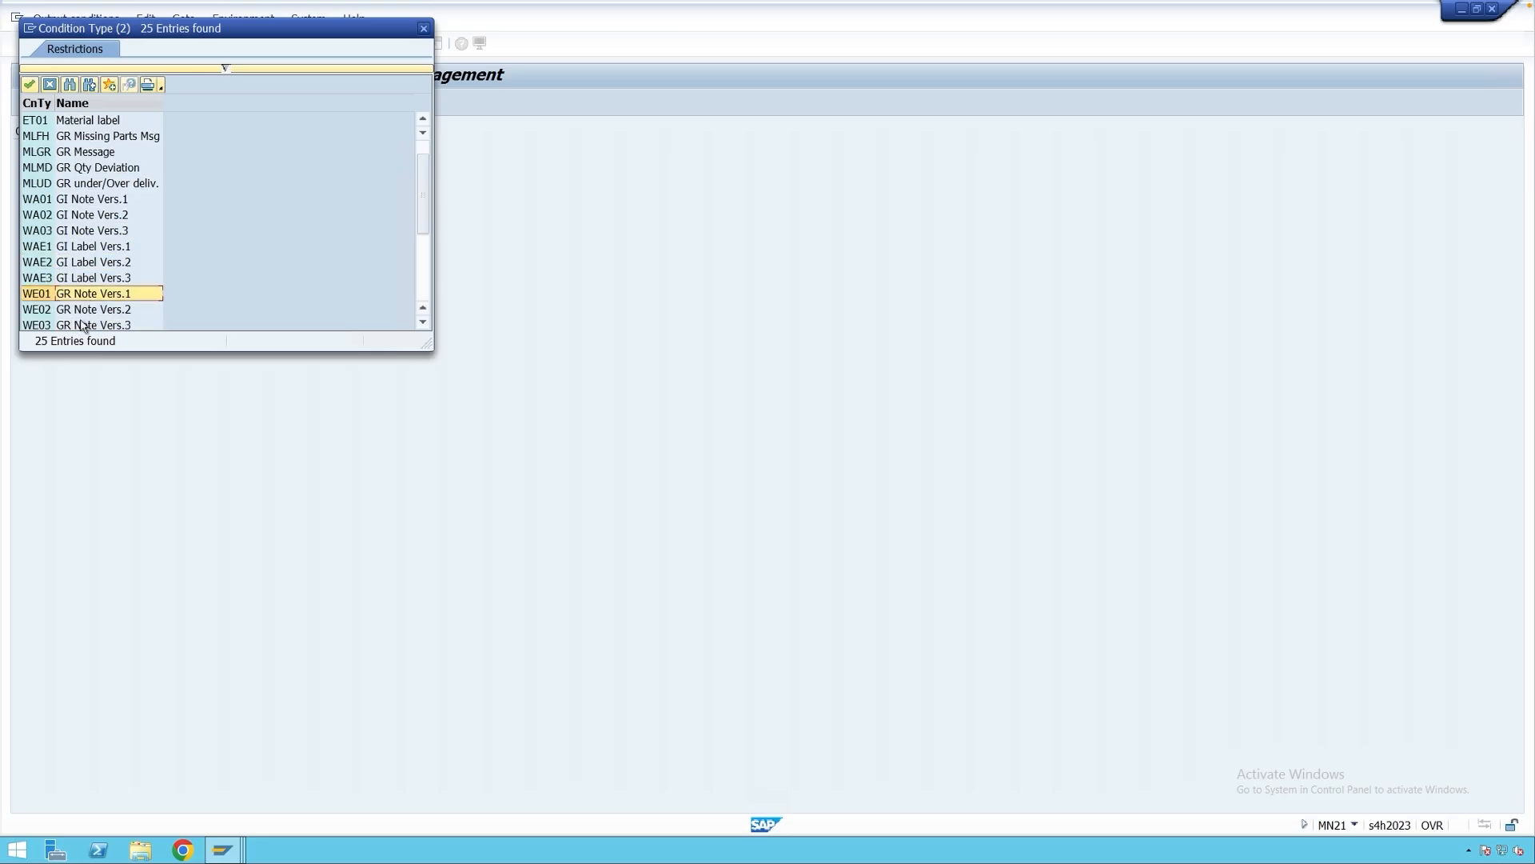
click(39, 296)
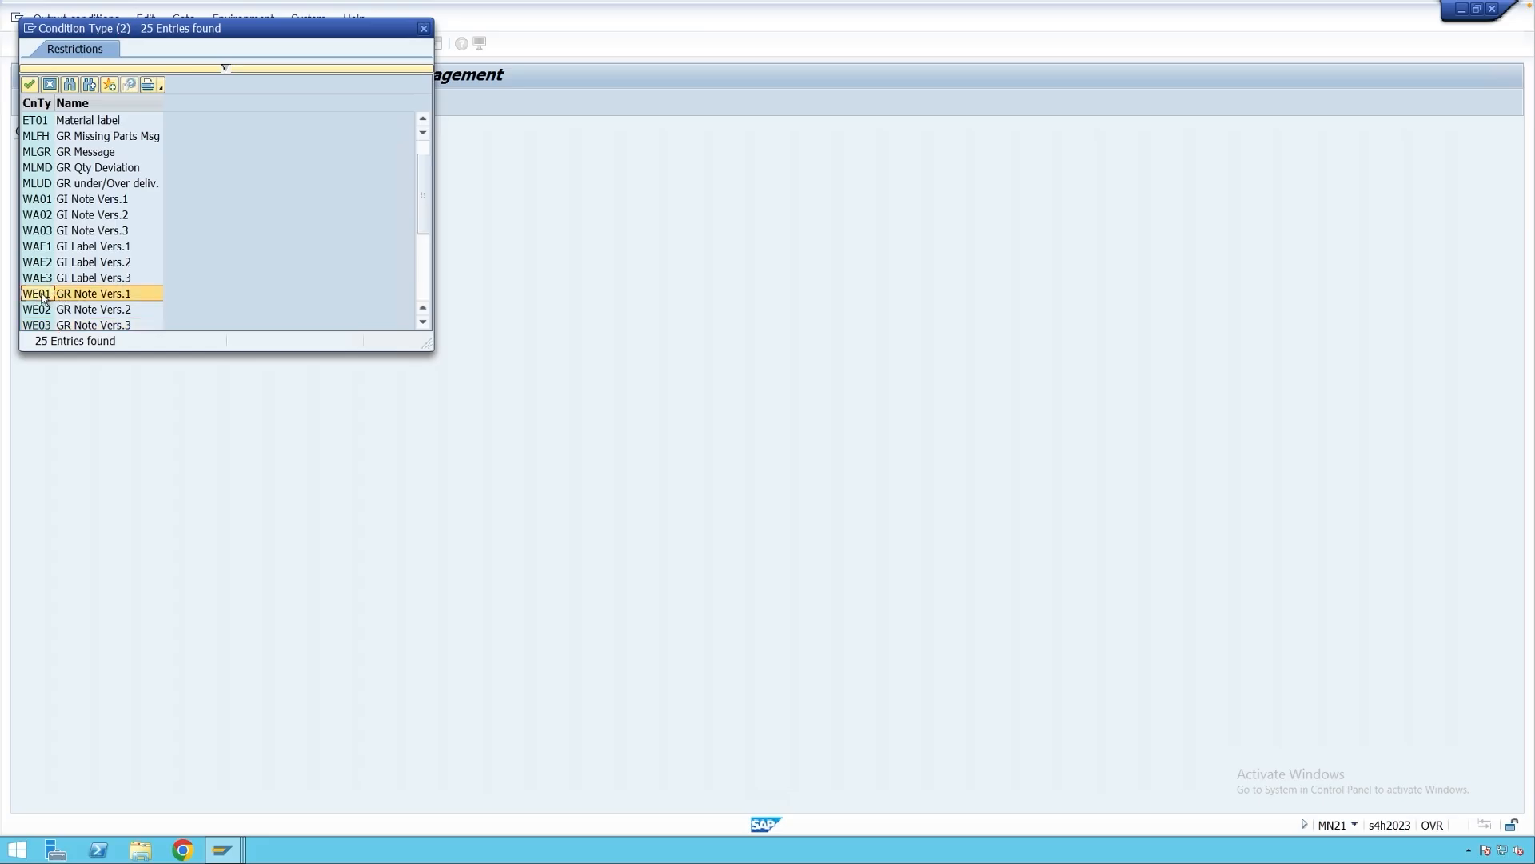
double_click(42, 296)
key(Return)
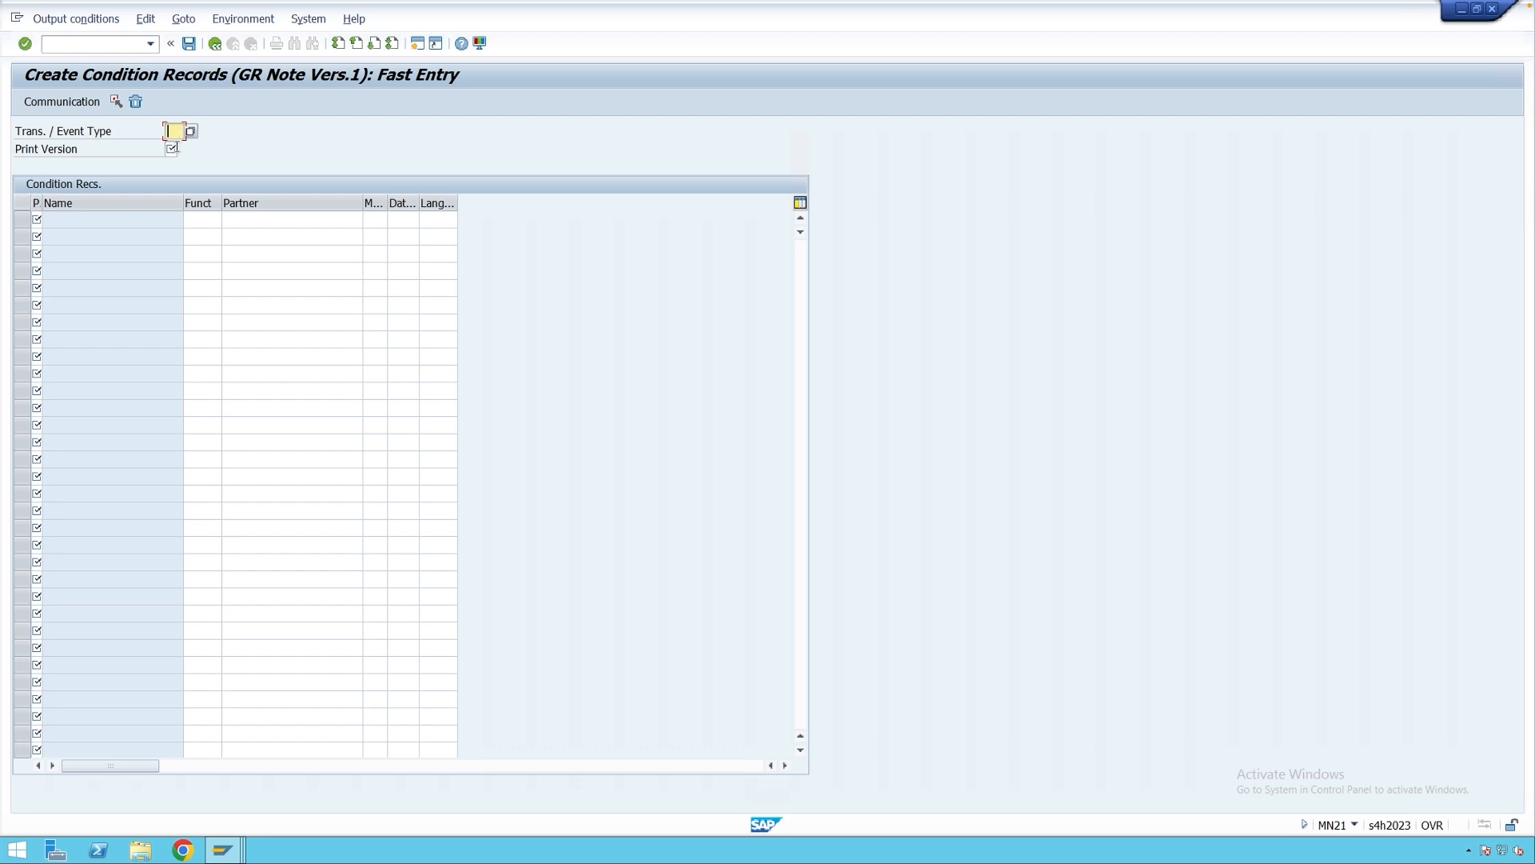
Widen the P/Name column of the WE01 records table and open a new SAP session.
click(173, 150)
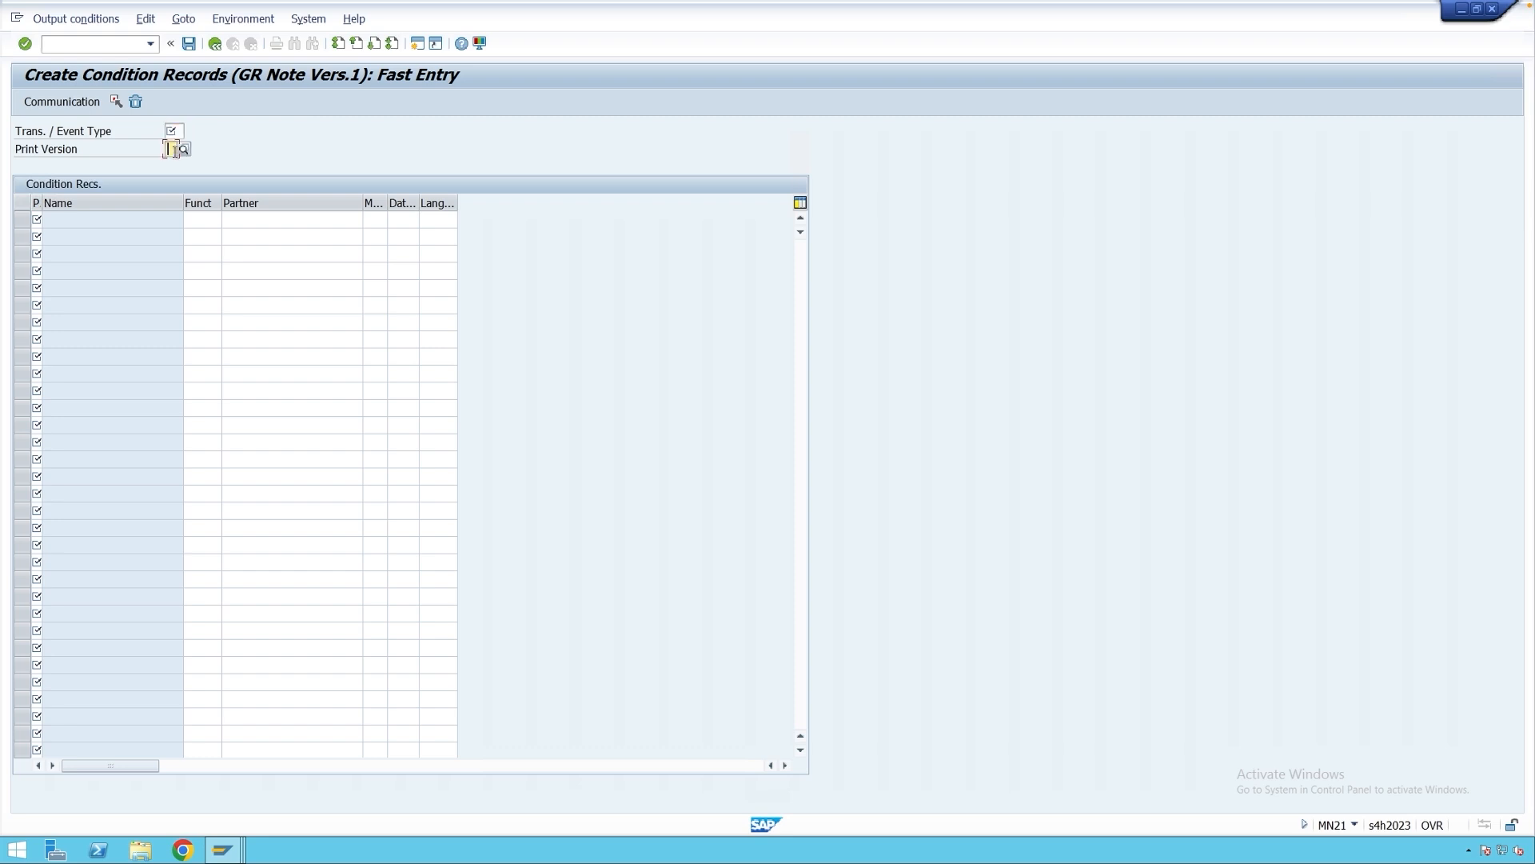
click(37, 217)
drag(42, 203, 57, 204)
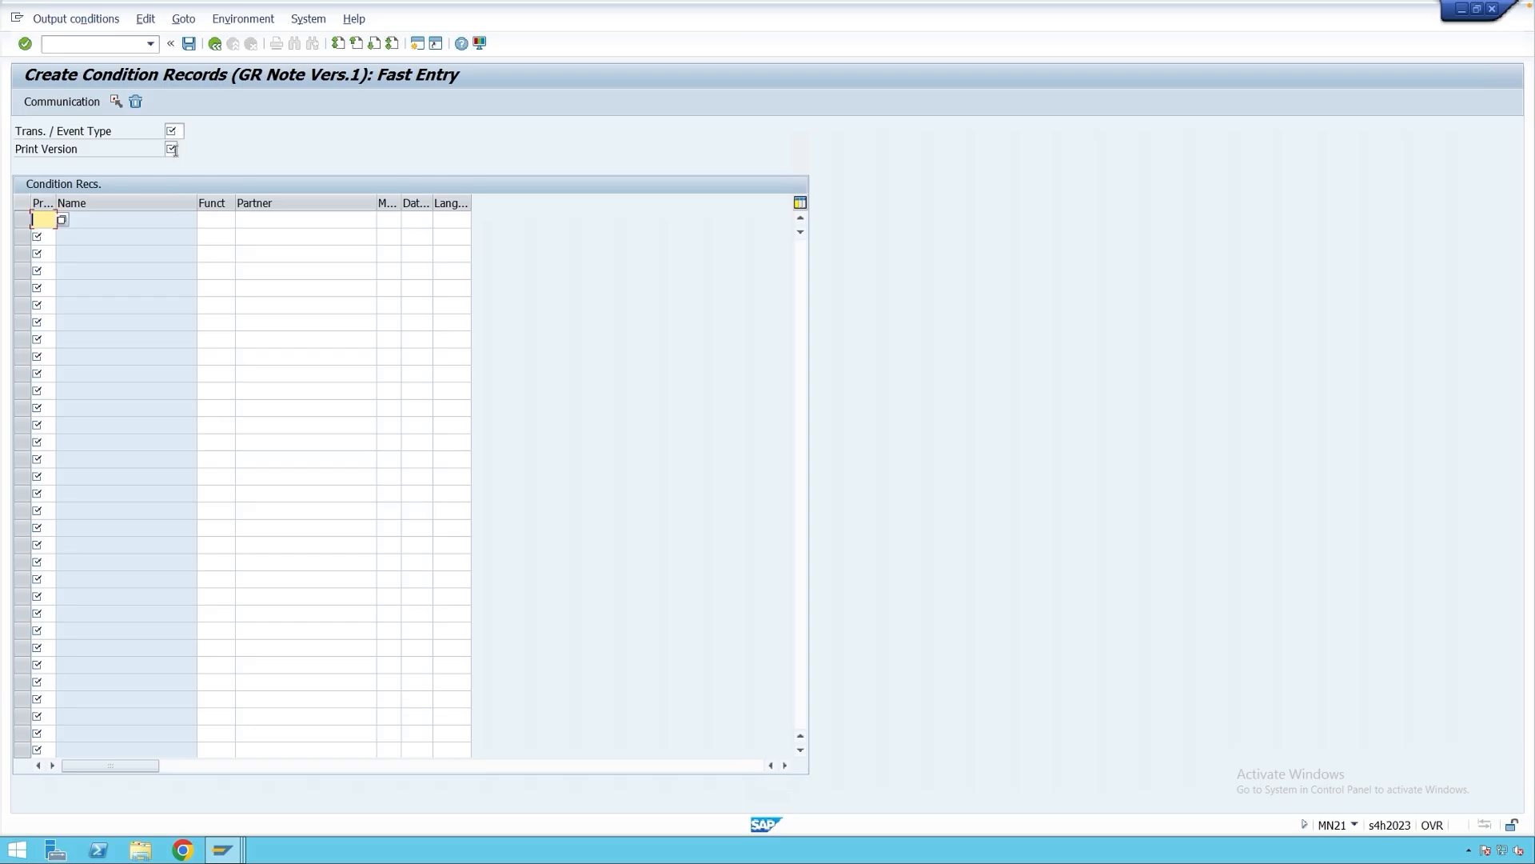
click(418, 43)
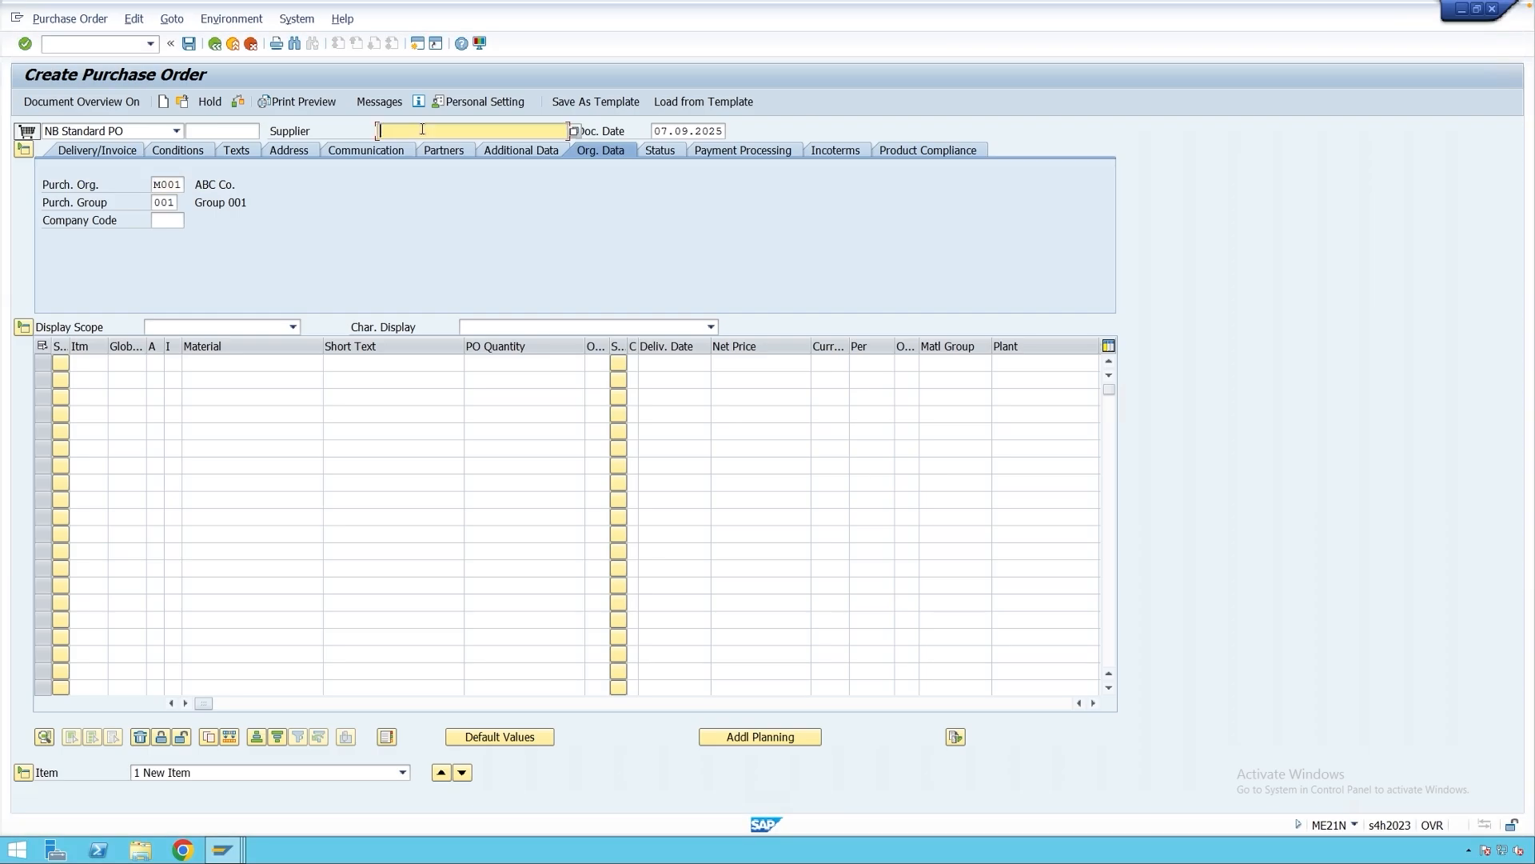
Enter supplier XYZ Co., company code M001 and material 870 from earlier entries.
click(422, 130)
click(414, 145)
click(173, 221)
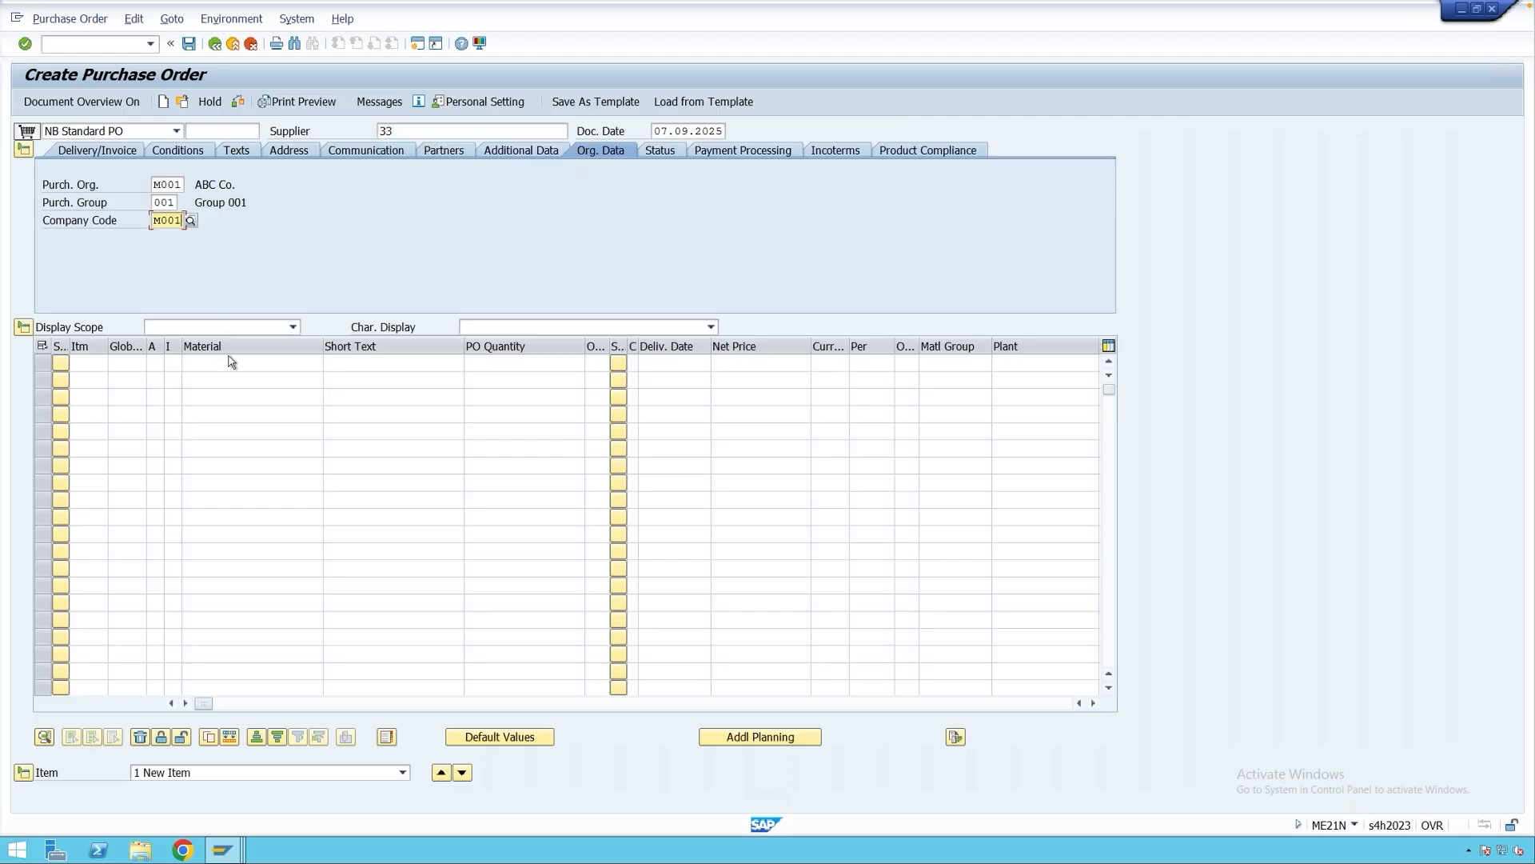
click(173, 238)
click(228, 361)
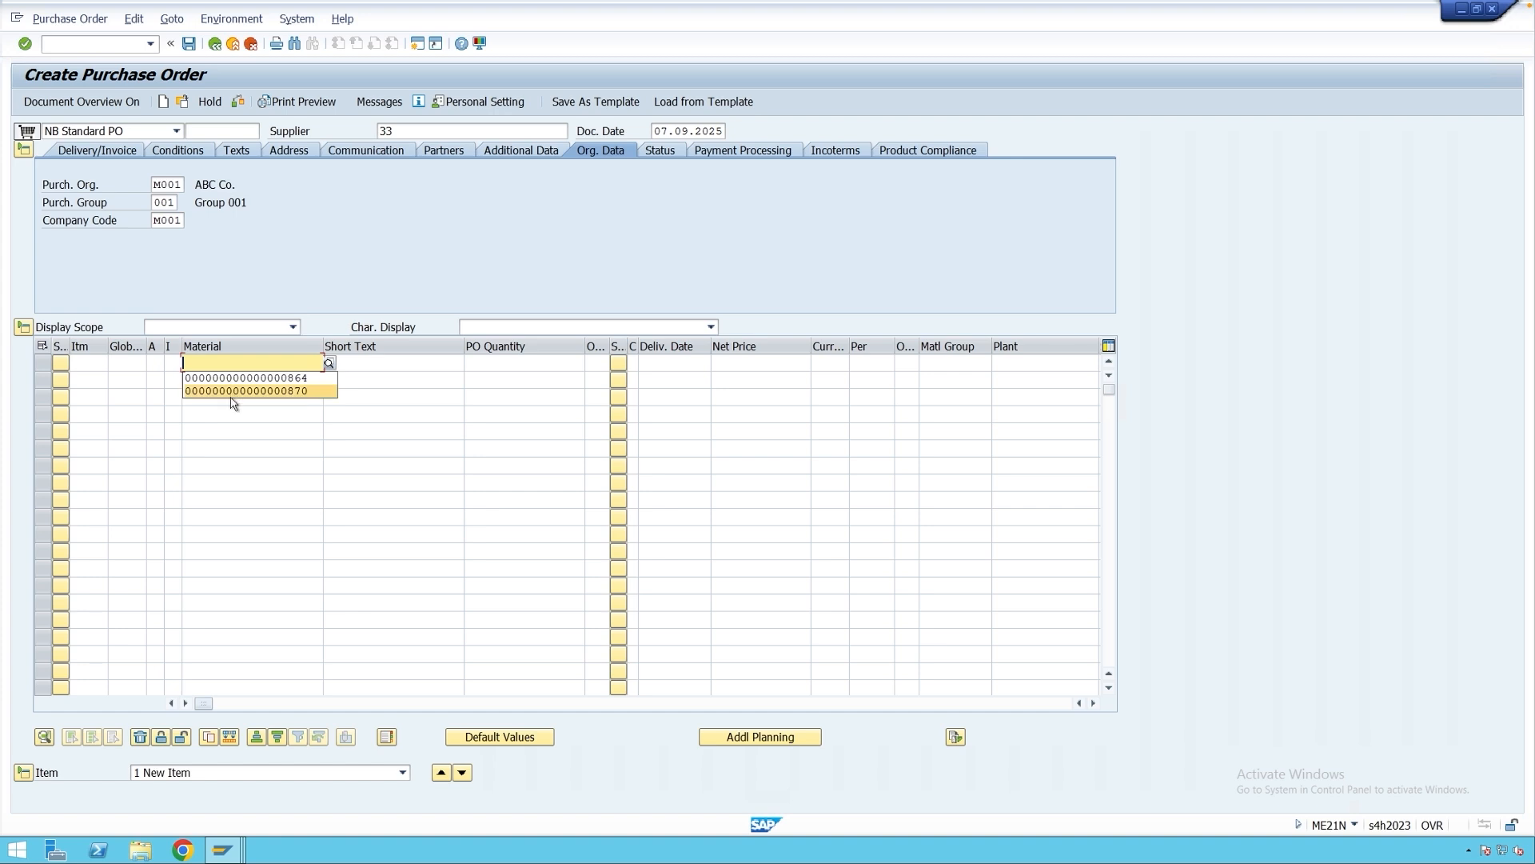
click(234, 392)
Give the Coffee item quantity 10 and plant M001, then save the purchase order.
key(Return)
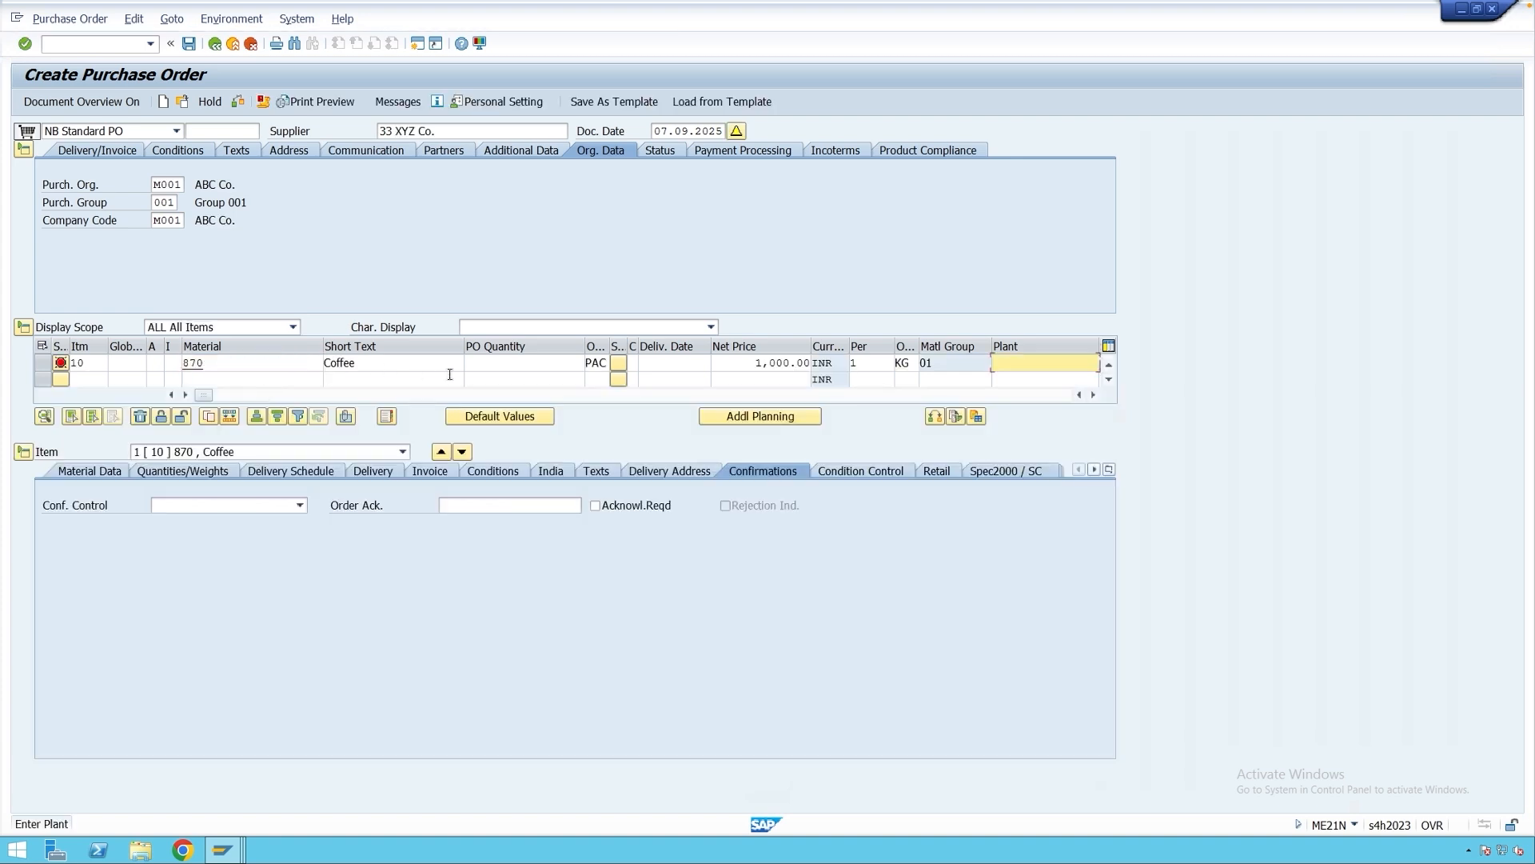
click(480, 365)
text(10)
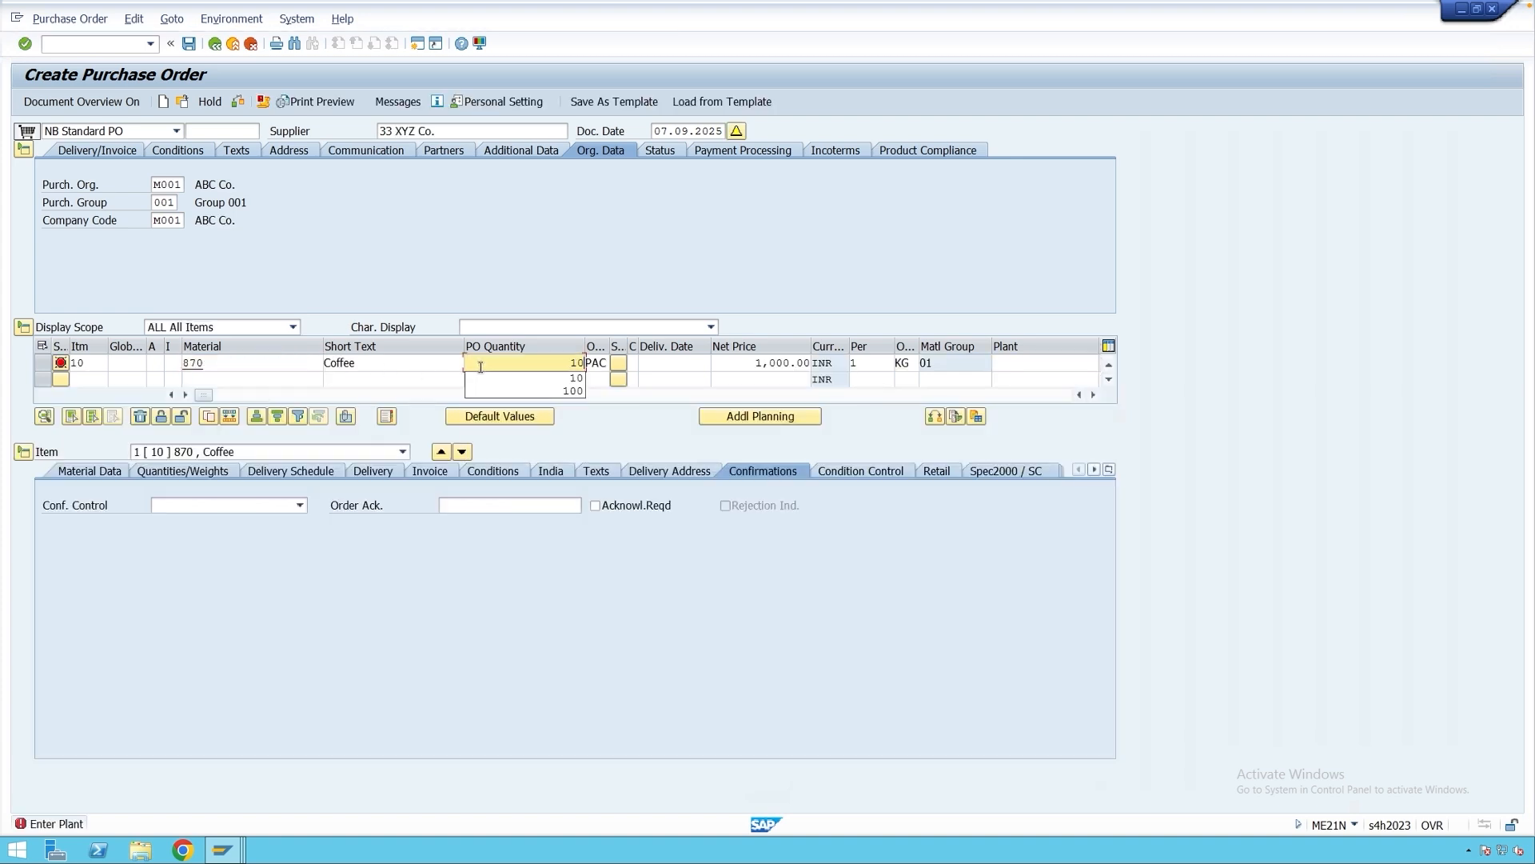
click(1062, 362)
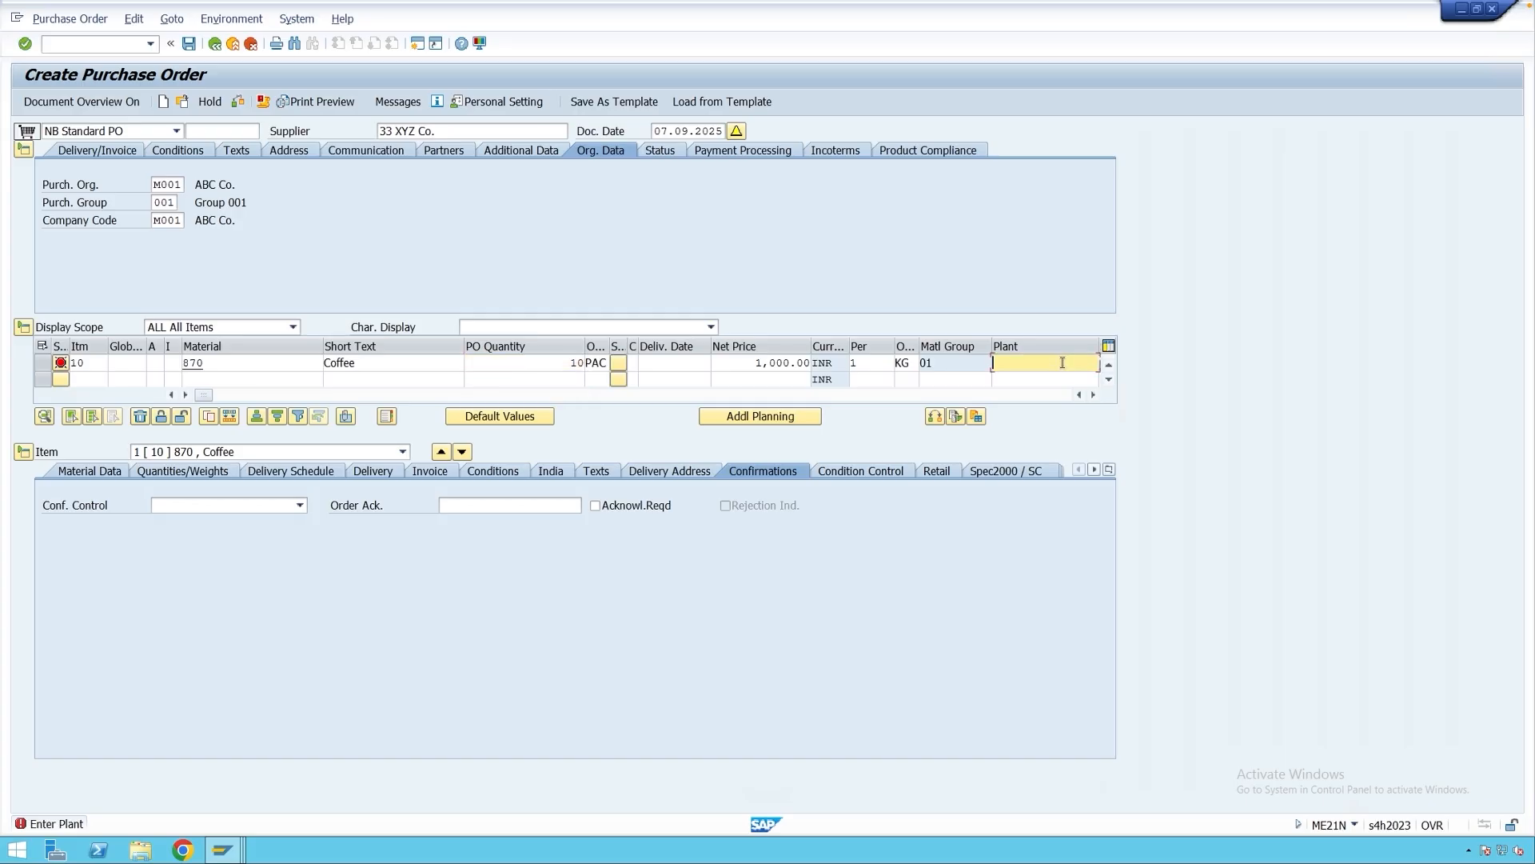
text(m001)
key(Return)
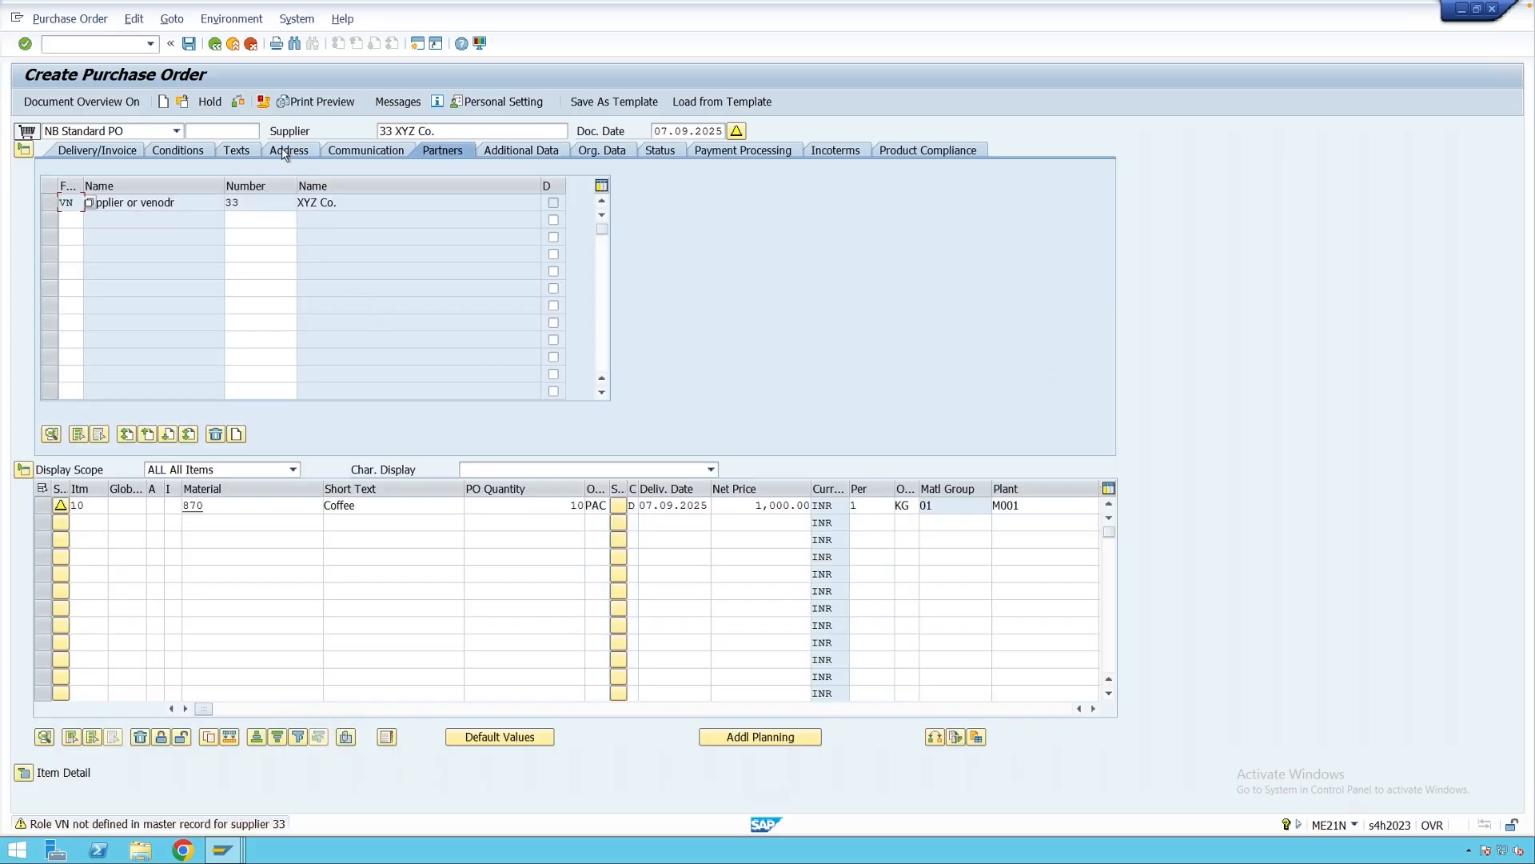
click(189, 47)
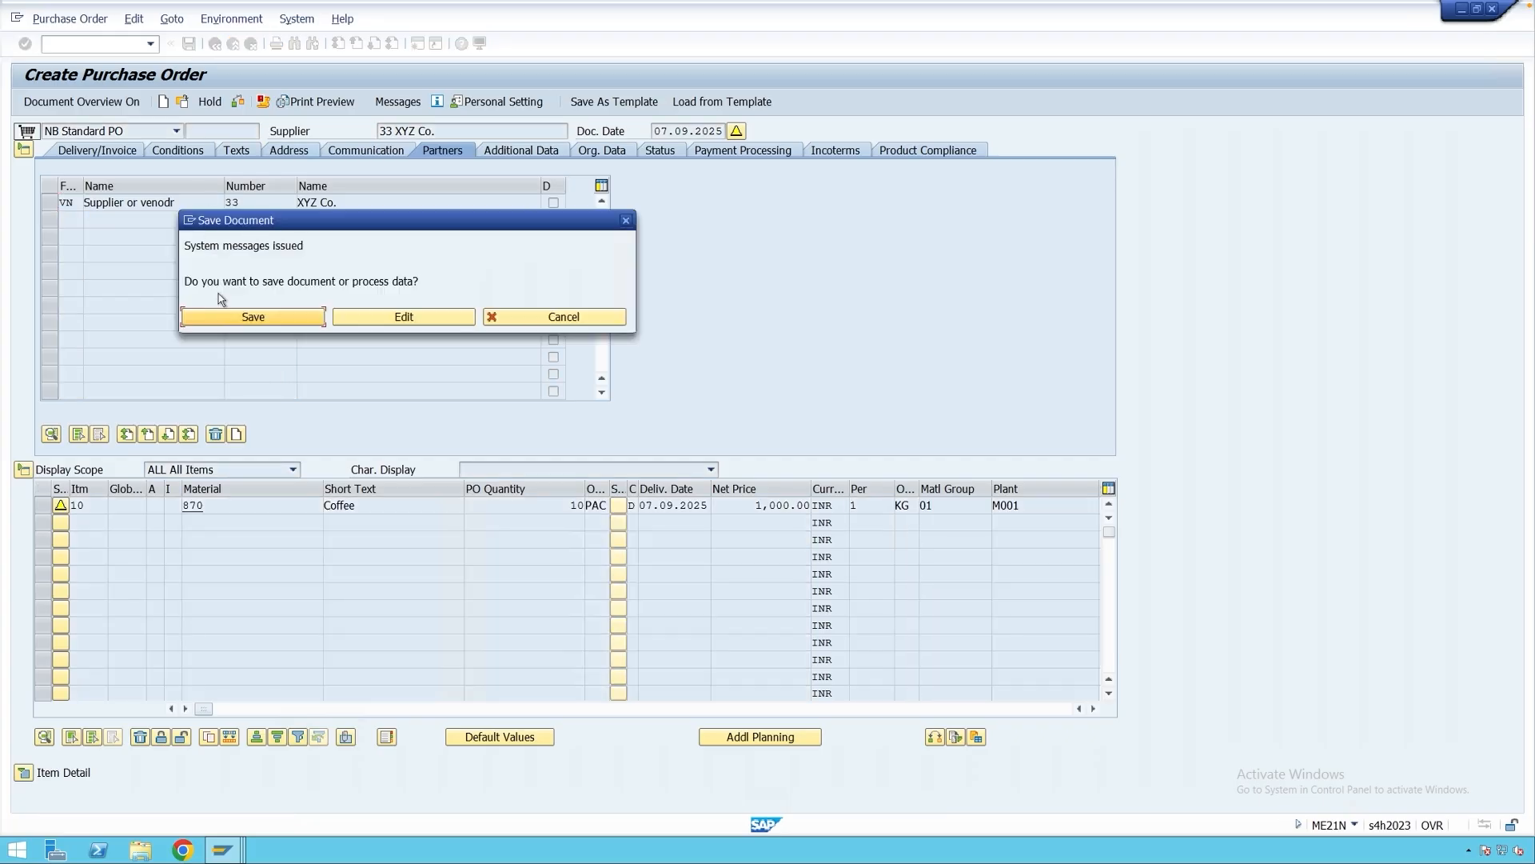
click(259, 316)
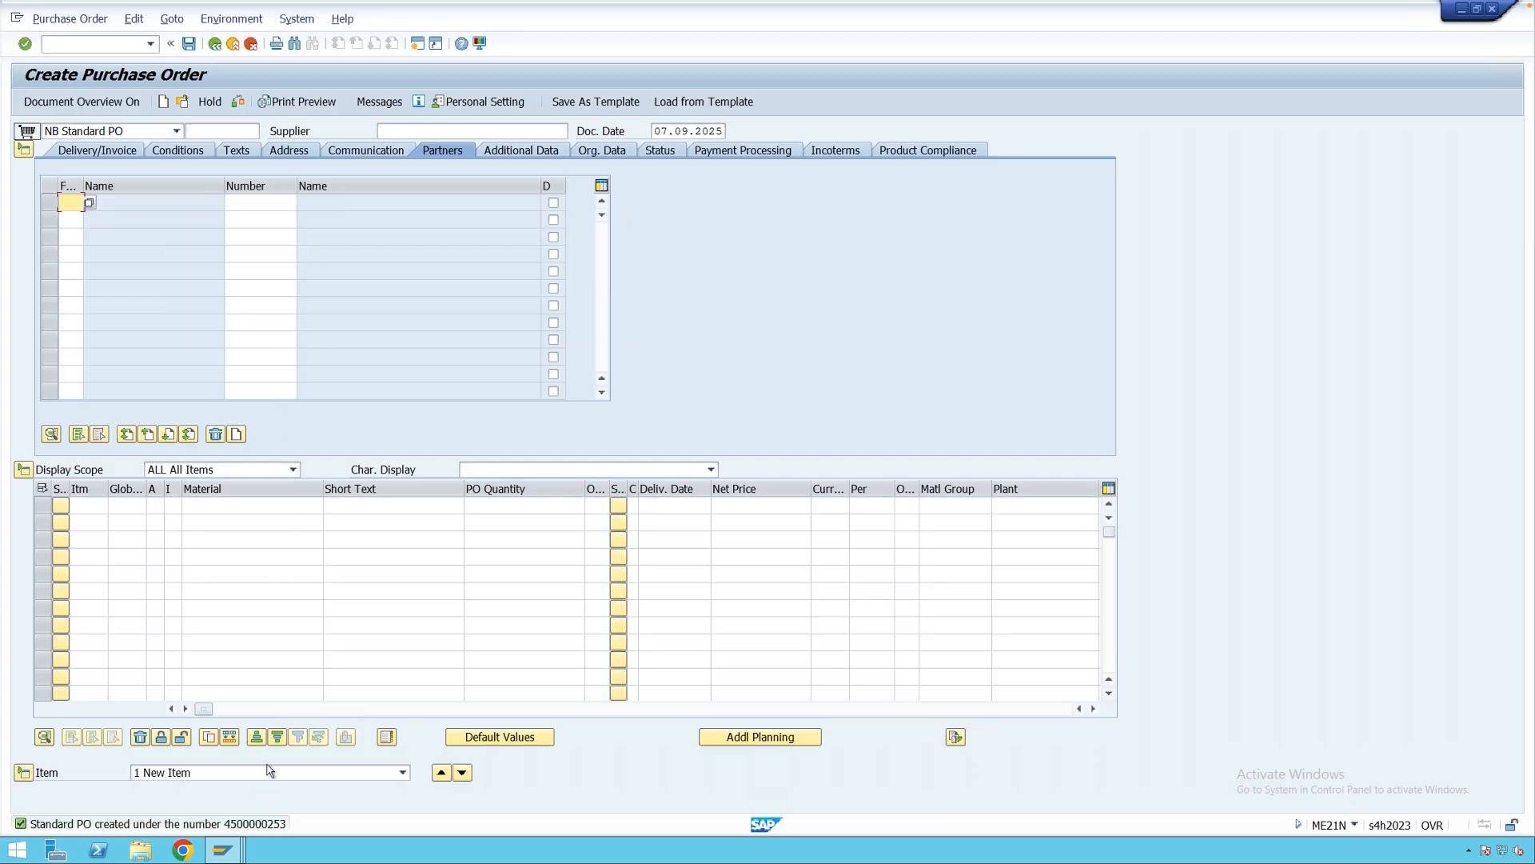
Open MIGO and load the new purchase order by pasting its number.
click(233, 44)
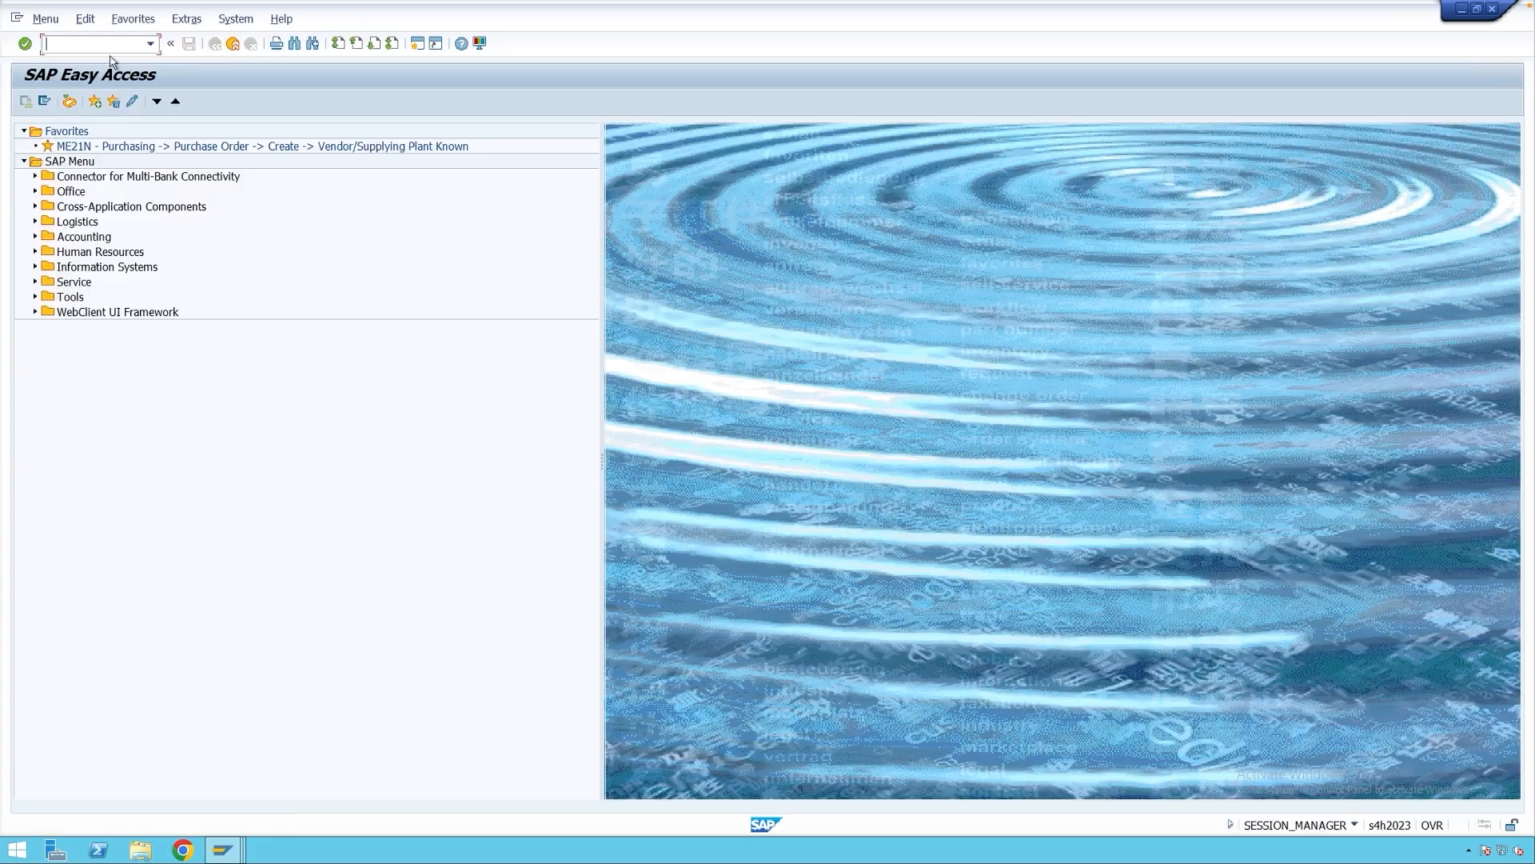
text(migo)
key(Return)
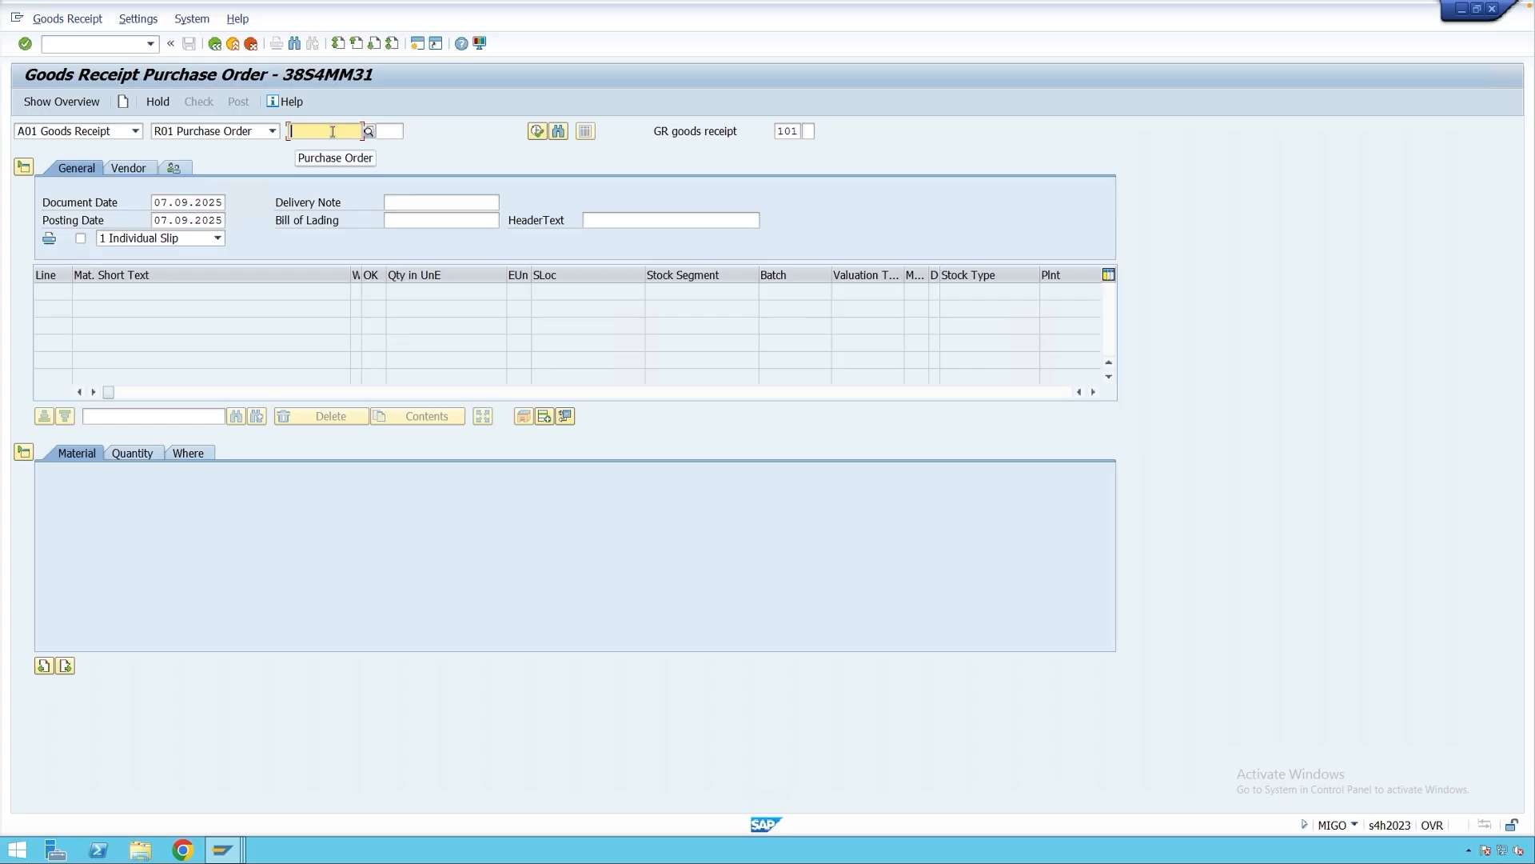
key(ctrl+v)
key(Return)
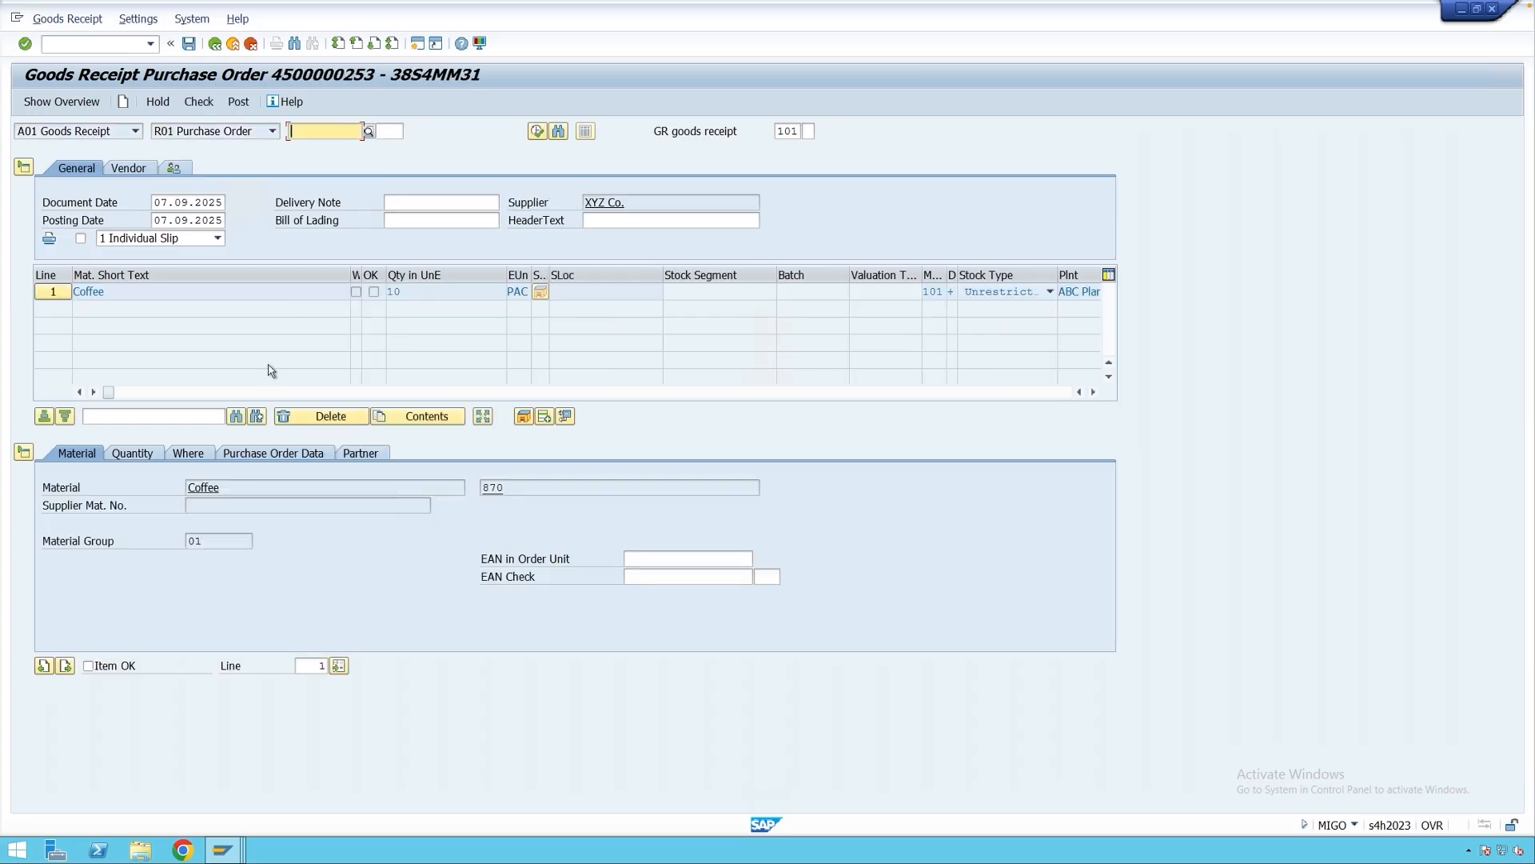
Mark the Coffee item OK, set storage location 0001, and post the goods receipt.
click(133, 663)
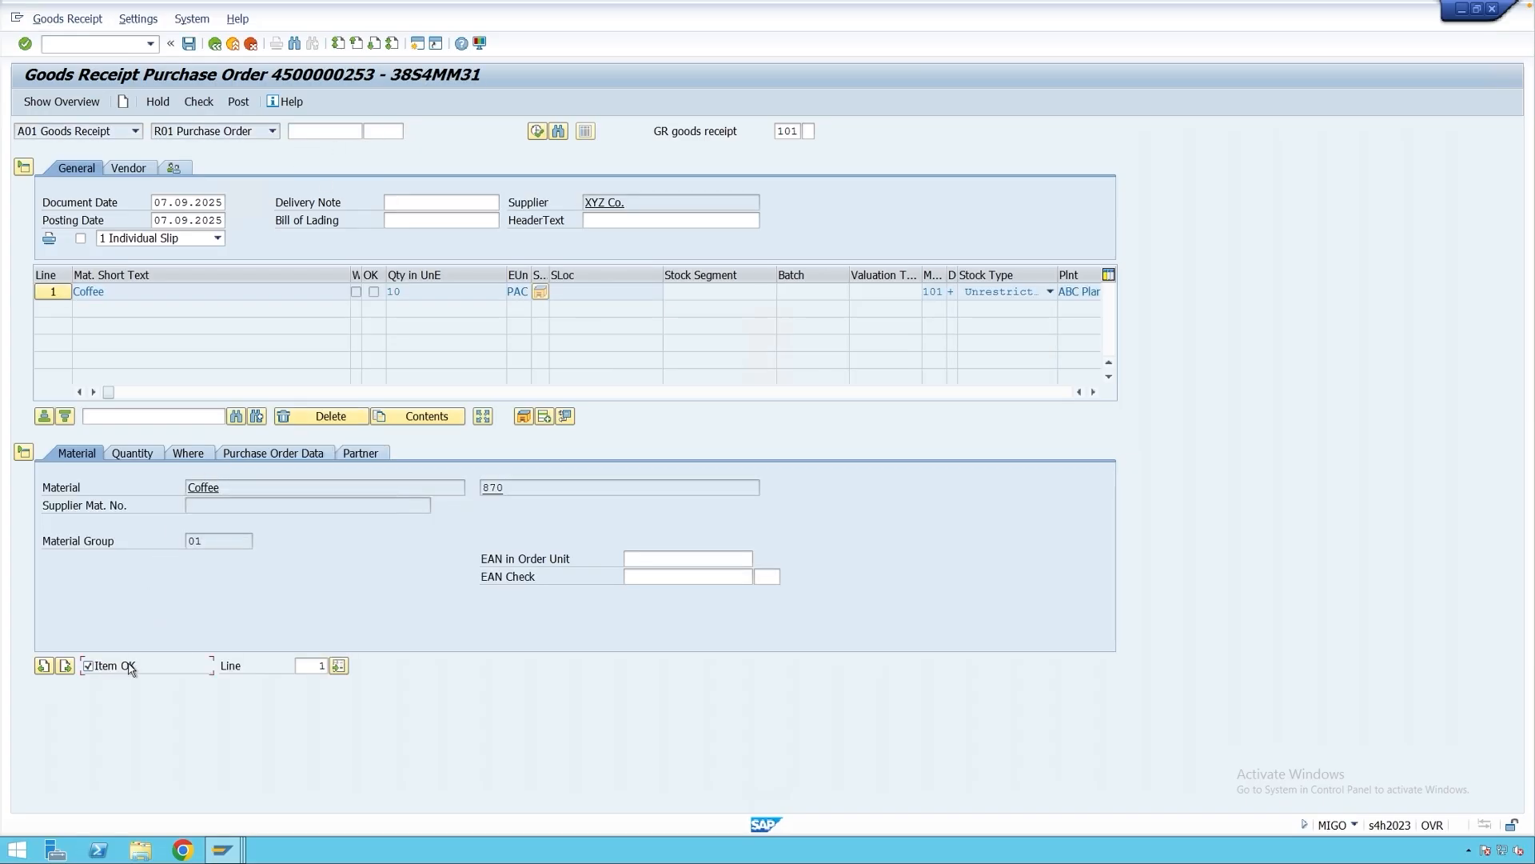
click(190, 454)
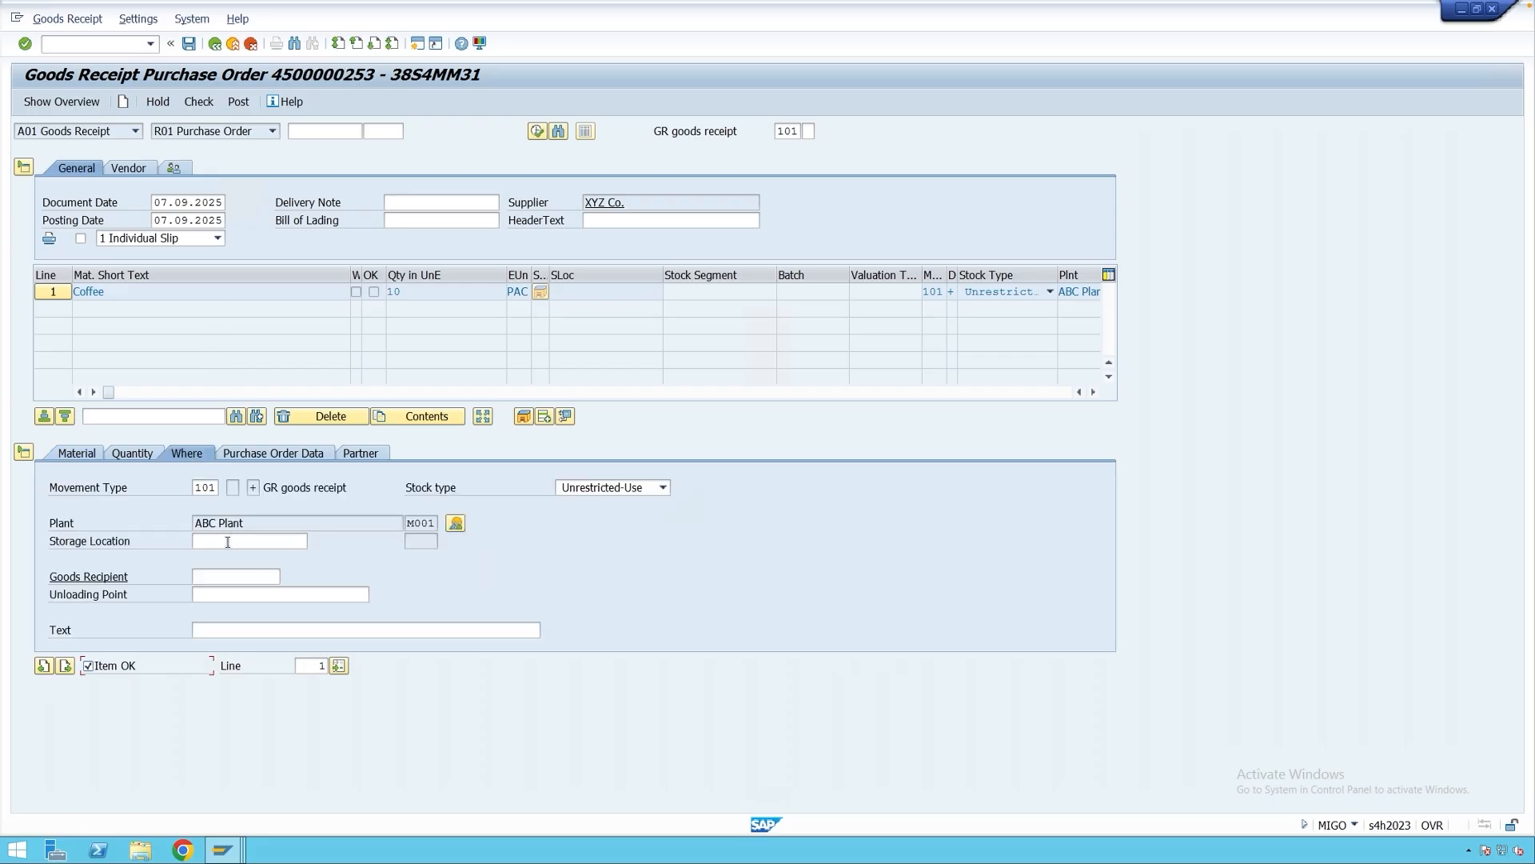
click(227, 542)
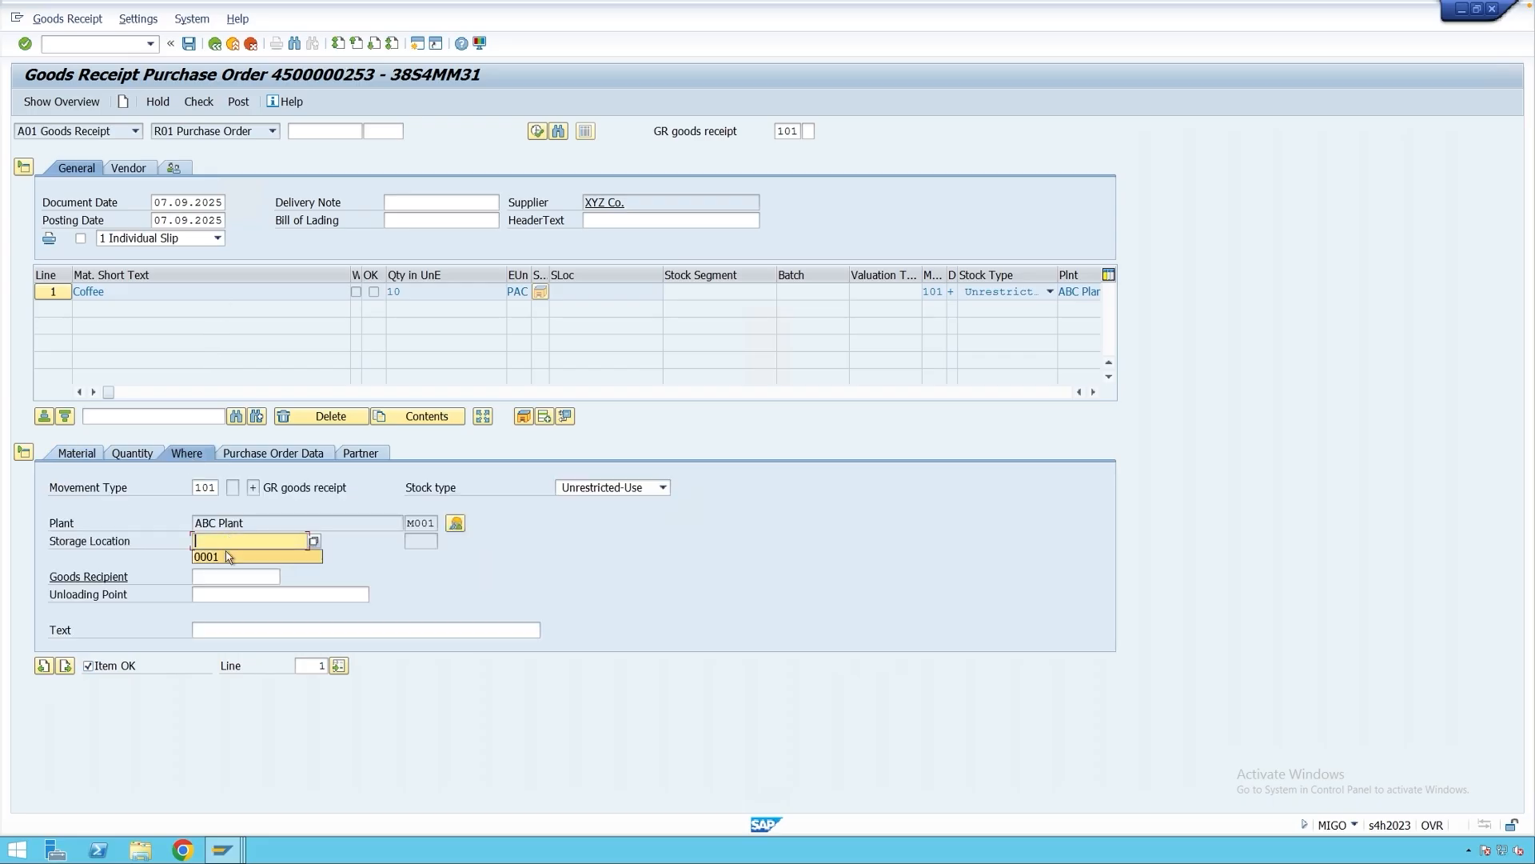
click(228, 557)
key(Return)
click(239, 101)
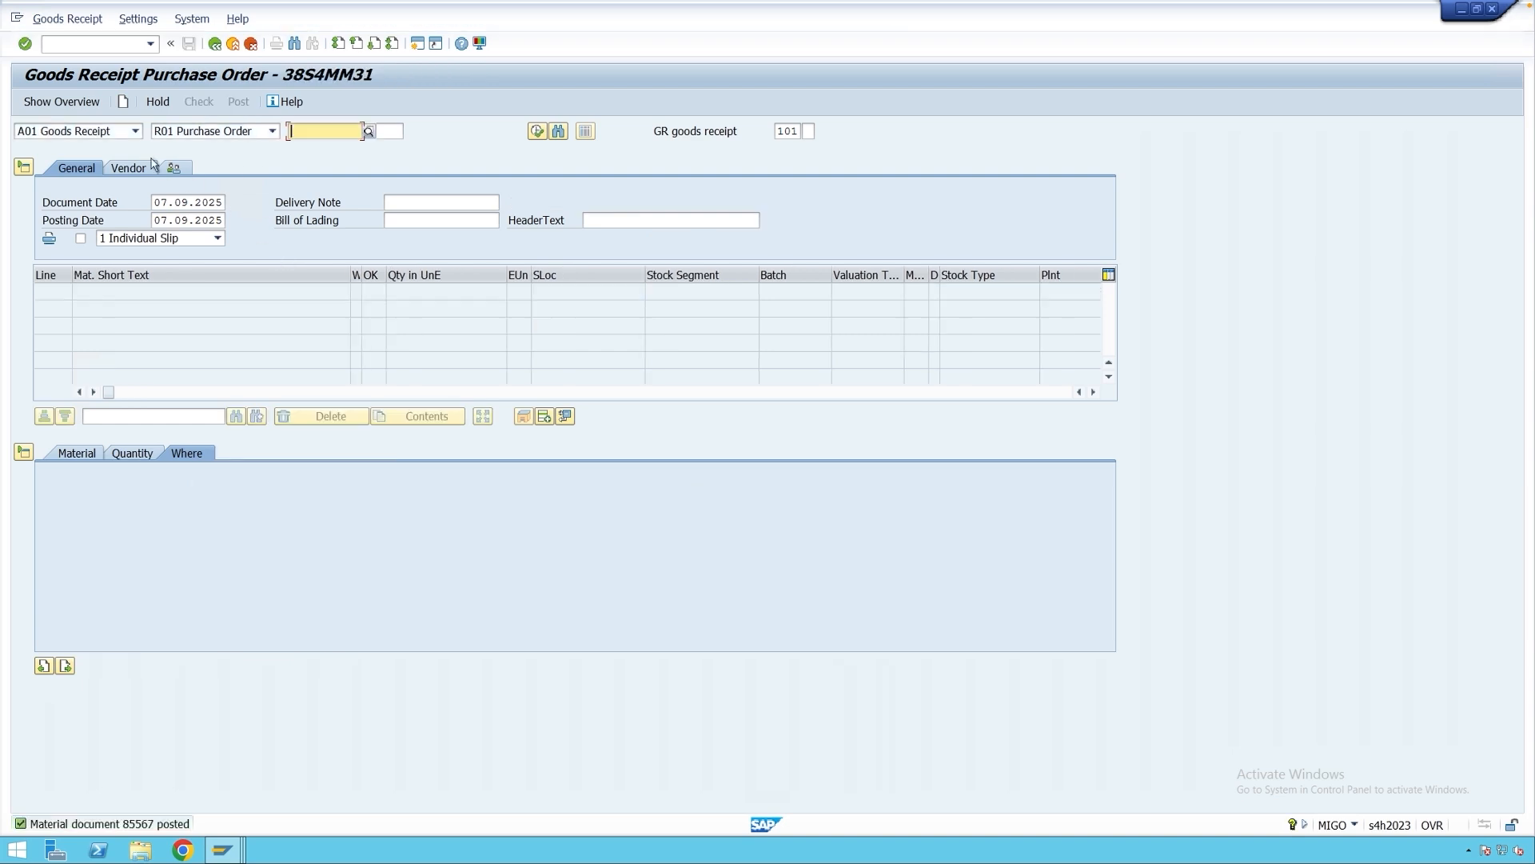
Display material document 85567 in MIGO, then return to the Create Condition Records window.
click(108, 133)
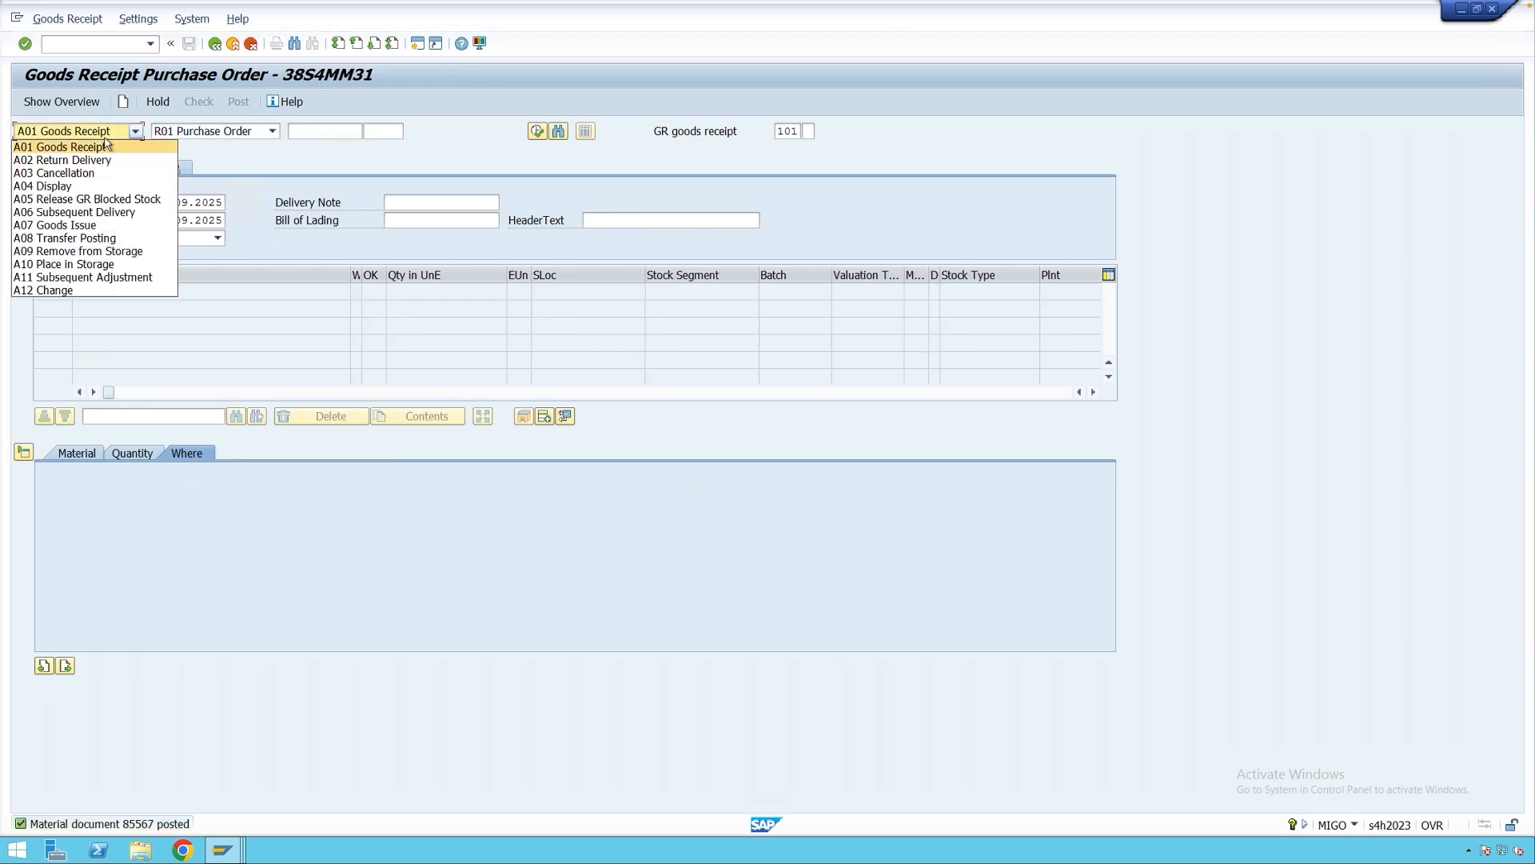
click(100, 189)
key(Return)
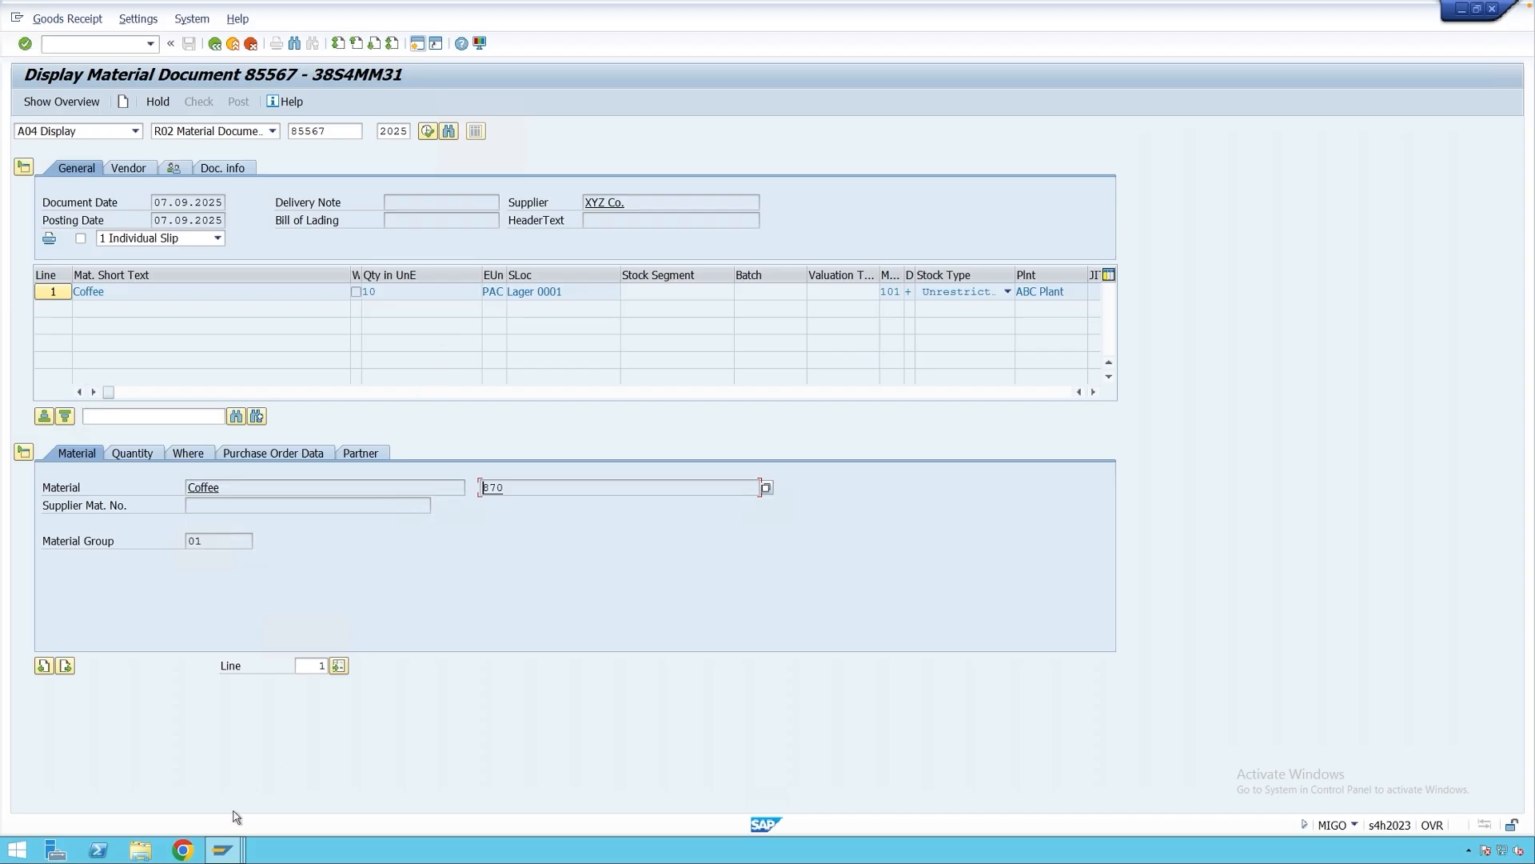
mouse_move(227, 854)
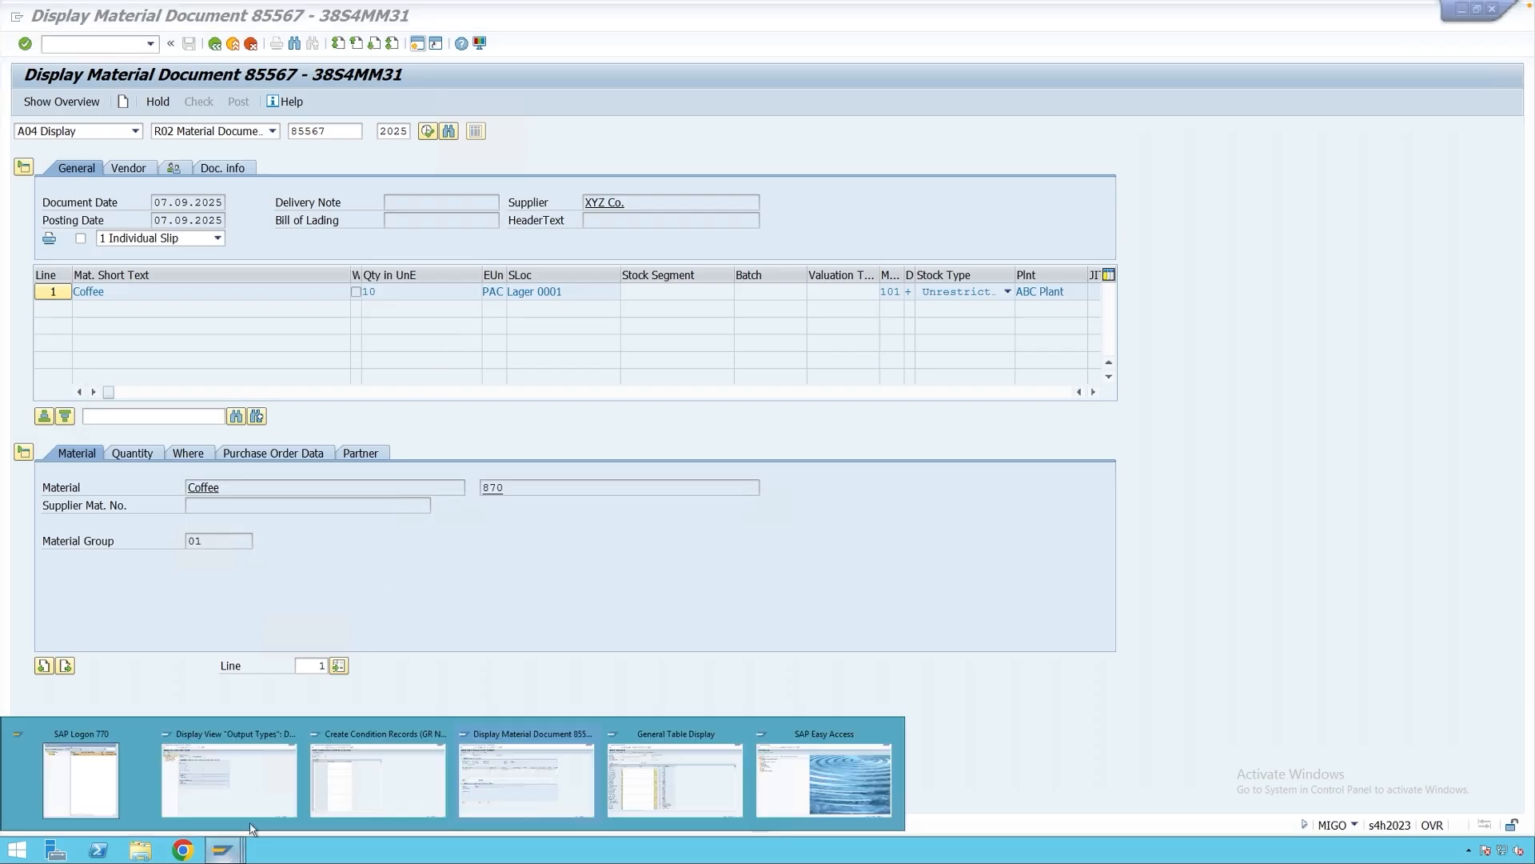
click(391, 784)
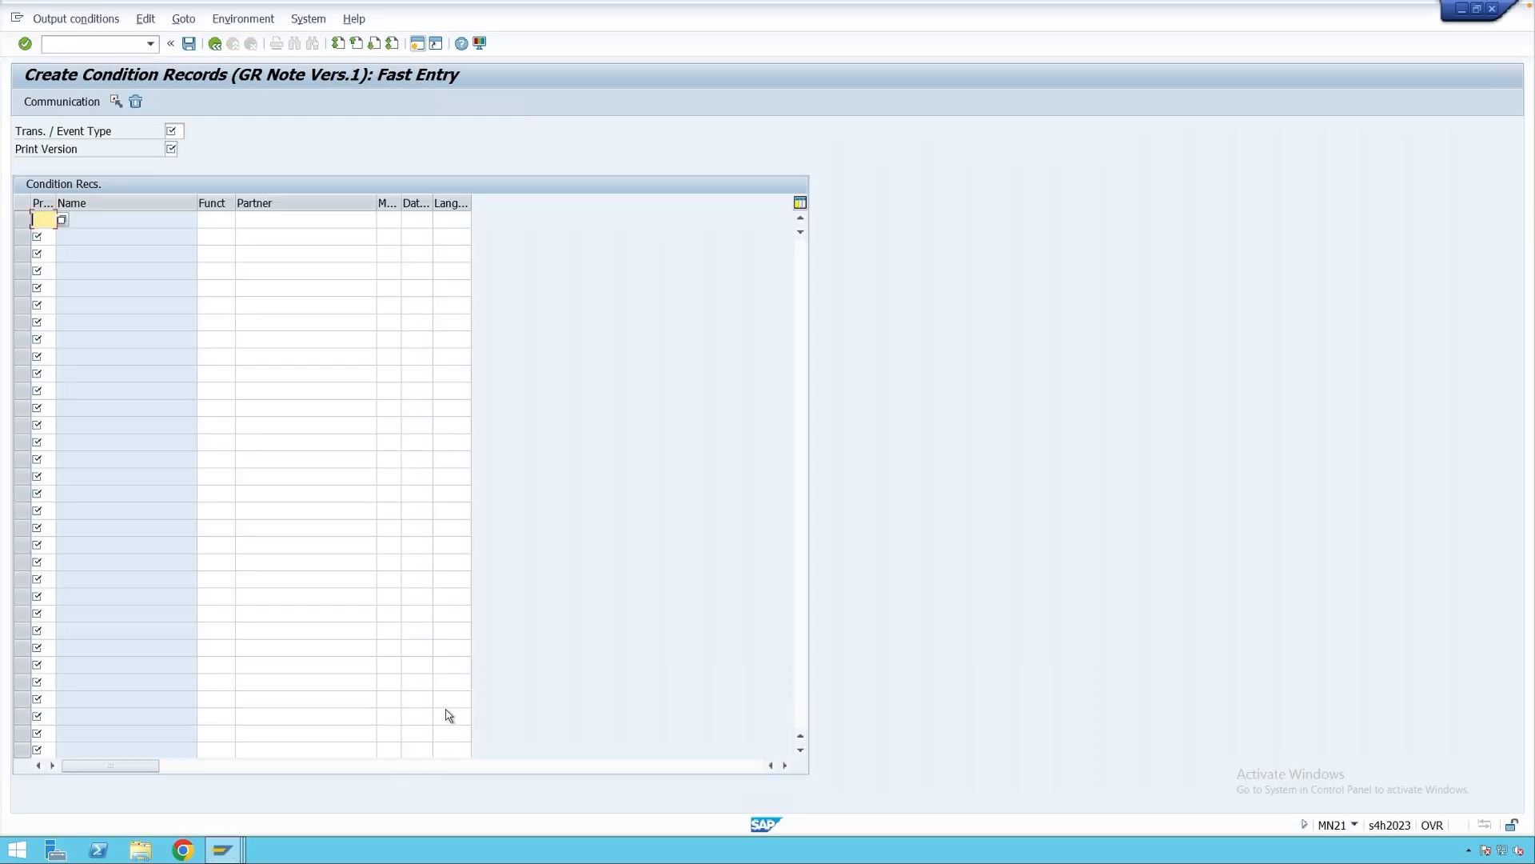
Check the Trans./Event Type, Print Version and first record fields, then open SAP Easy Access in a new session.
click(174, 131)
click(171, 150)
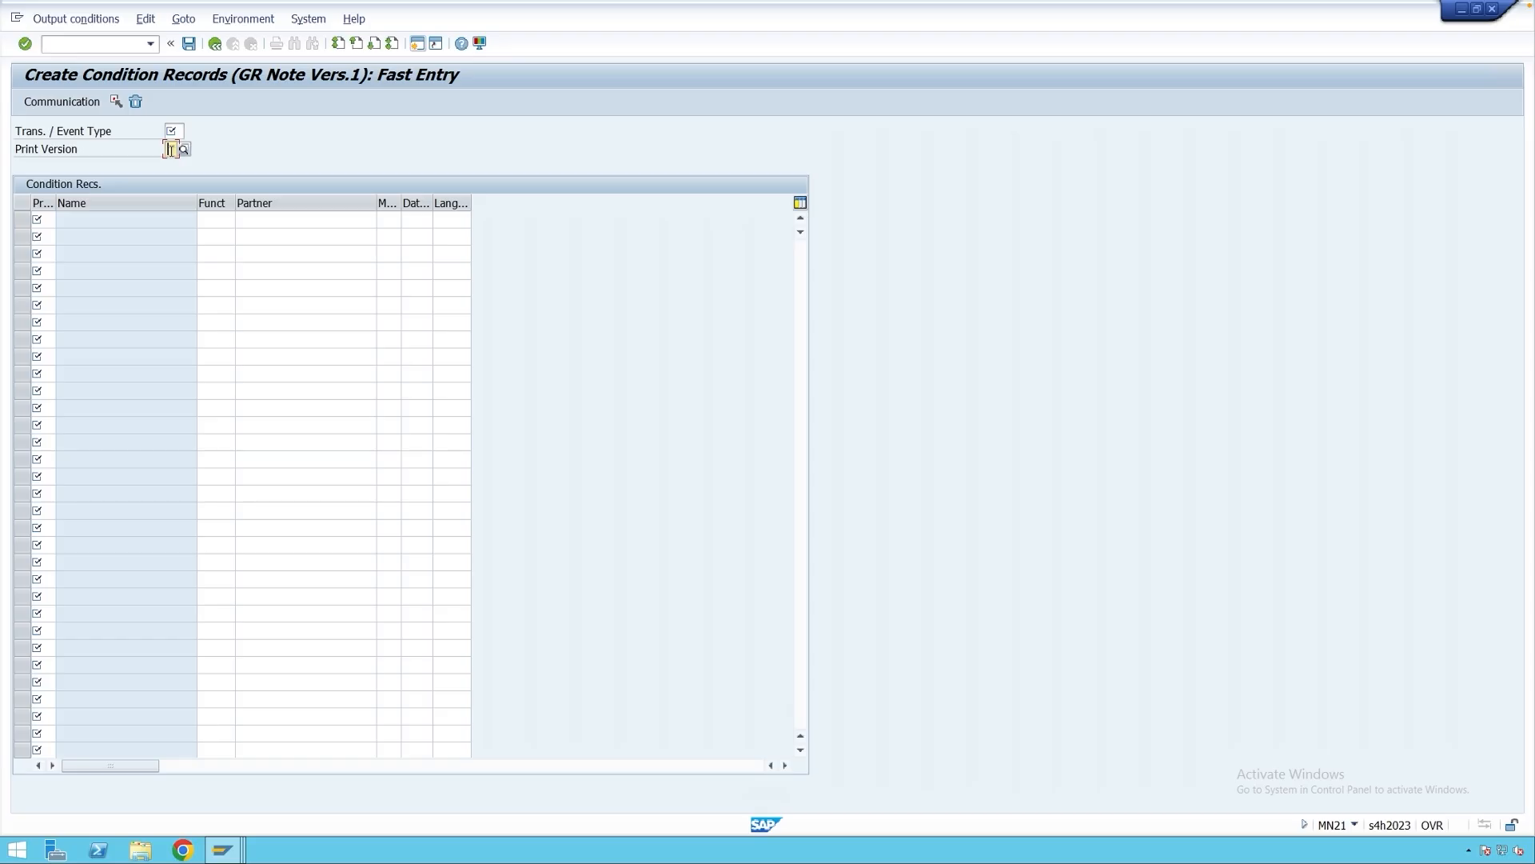
click(40, 221)
click(175, 130)
click(416, 48)
Run MB51 for posting dates 07.09.2025 to 07.09.2025 and execute the document list.
text(mb51)
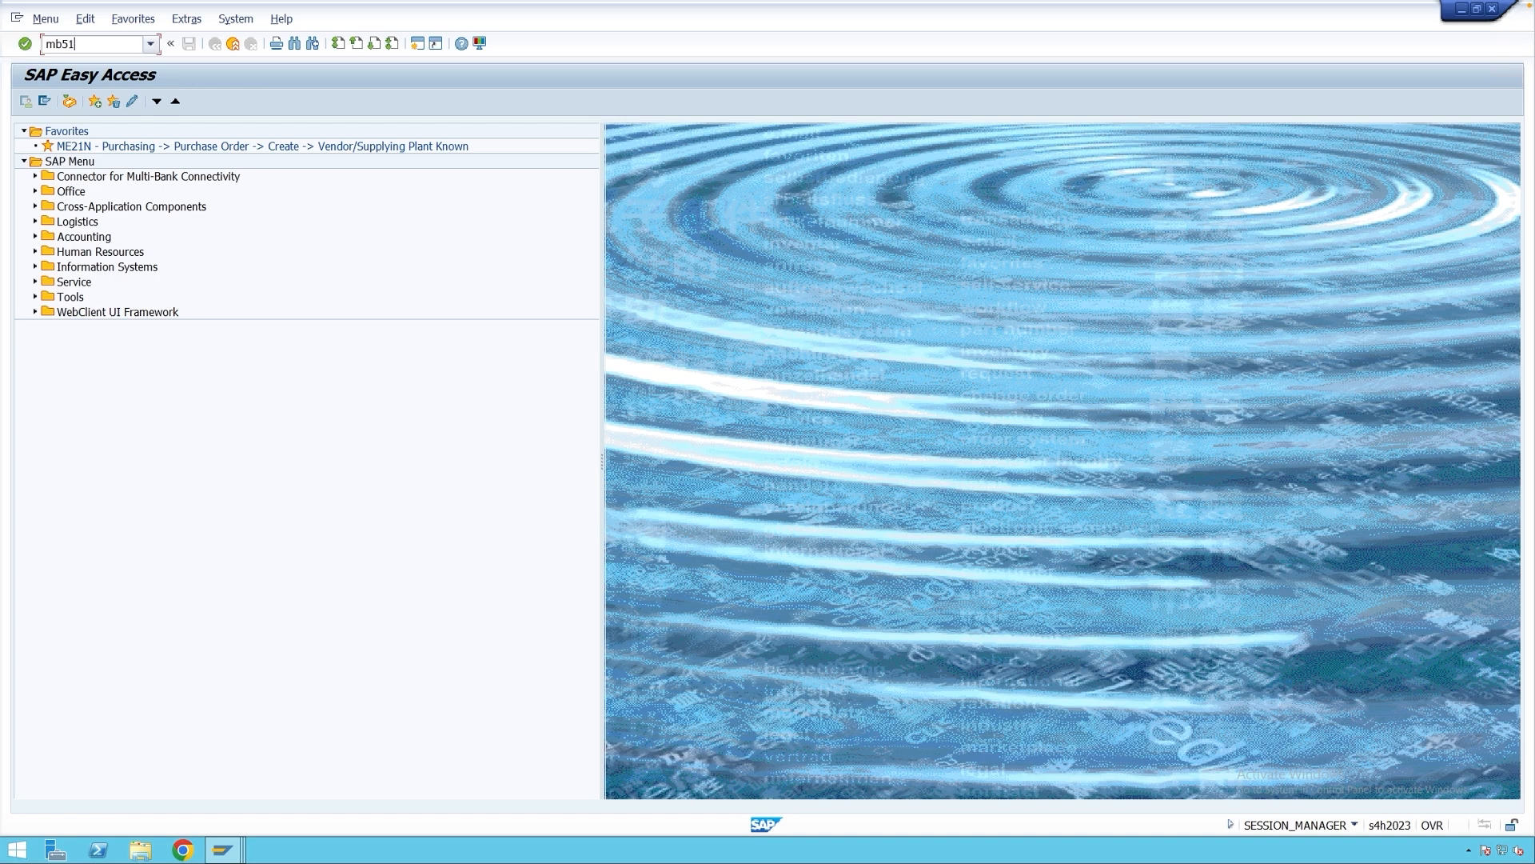
key(Return)
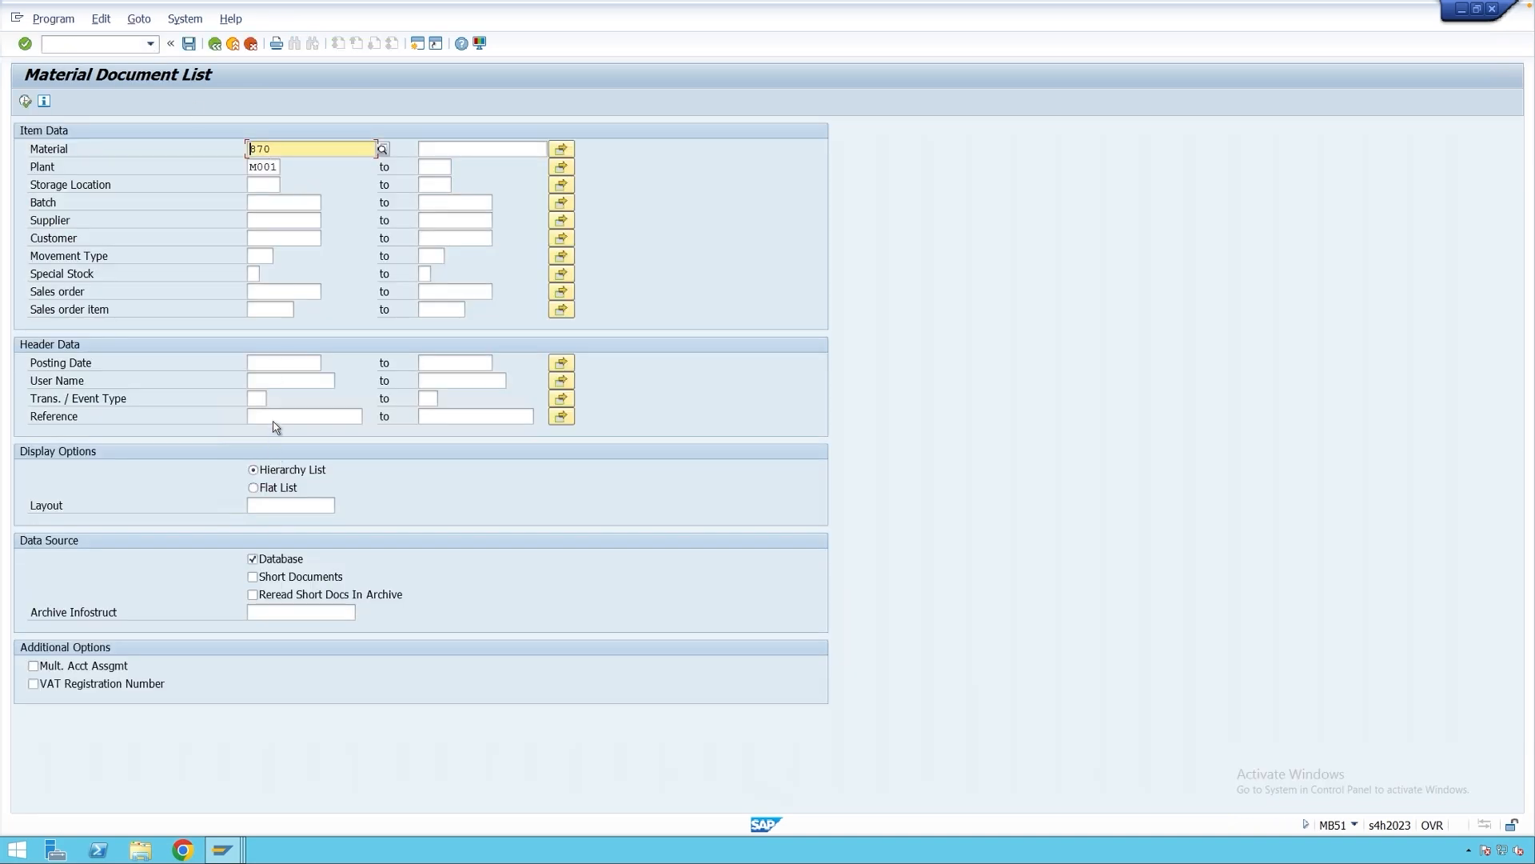
click(282, 365)
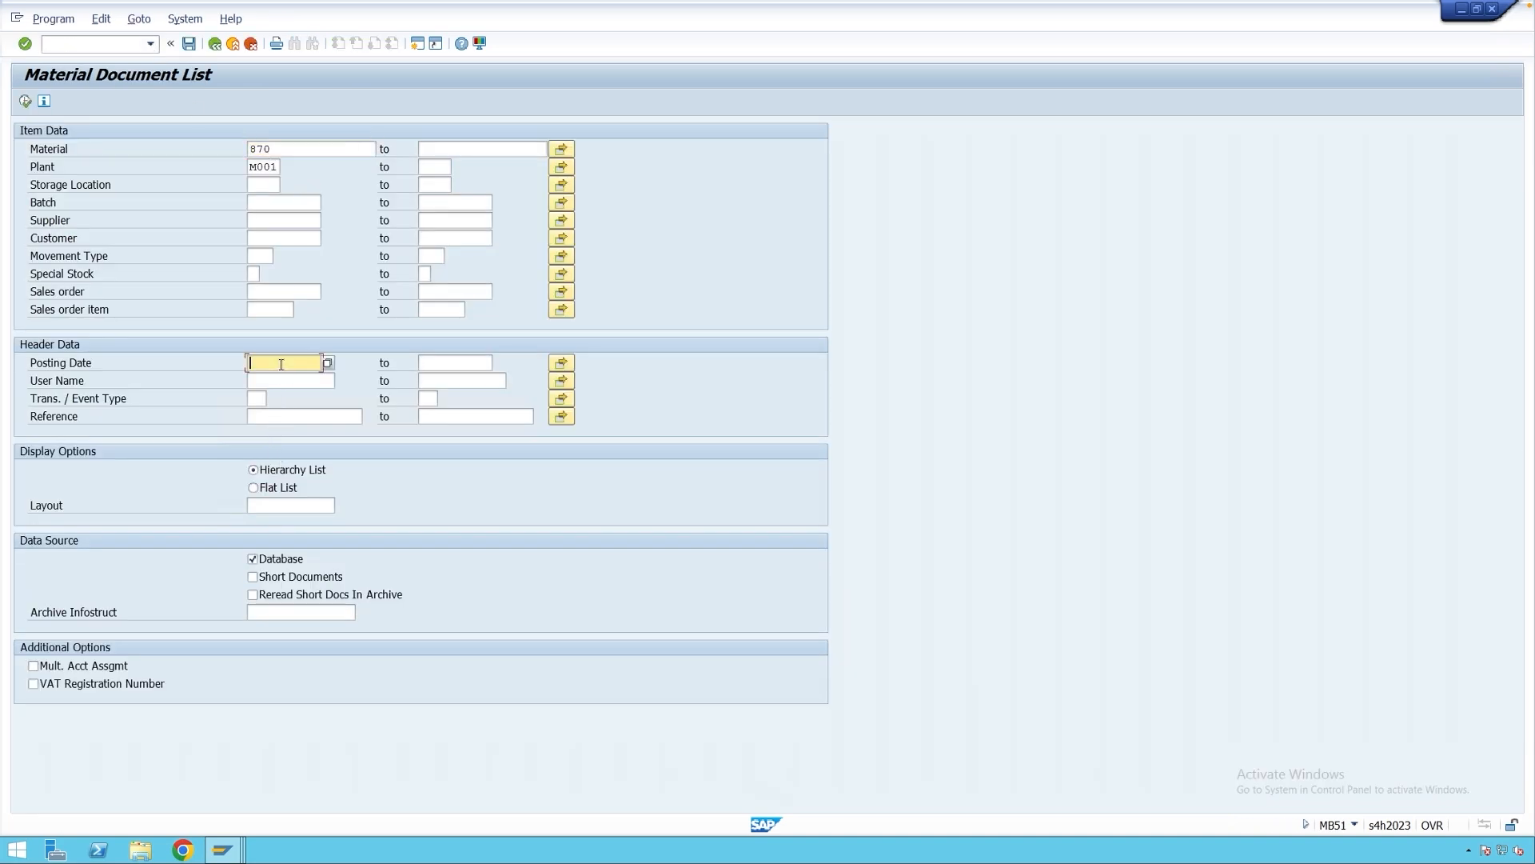
click(328, 364)
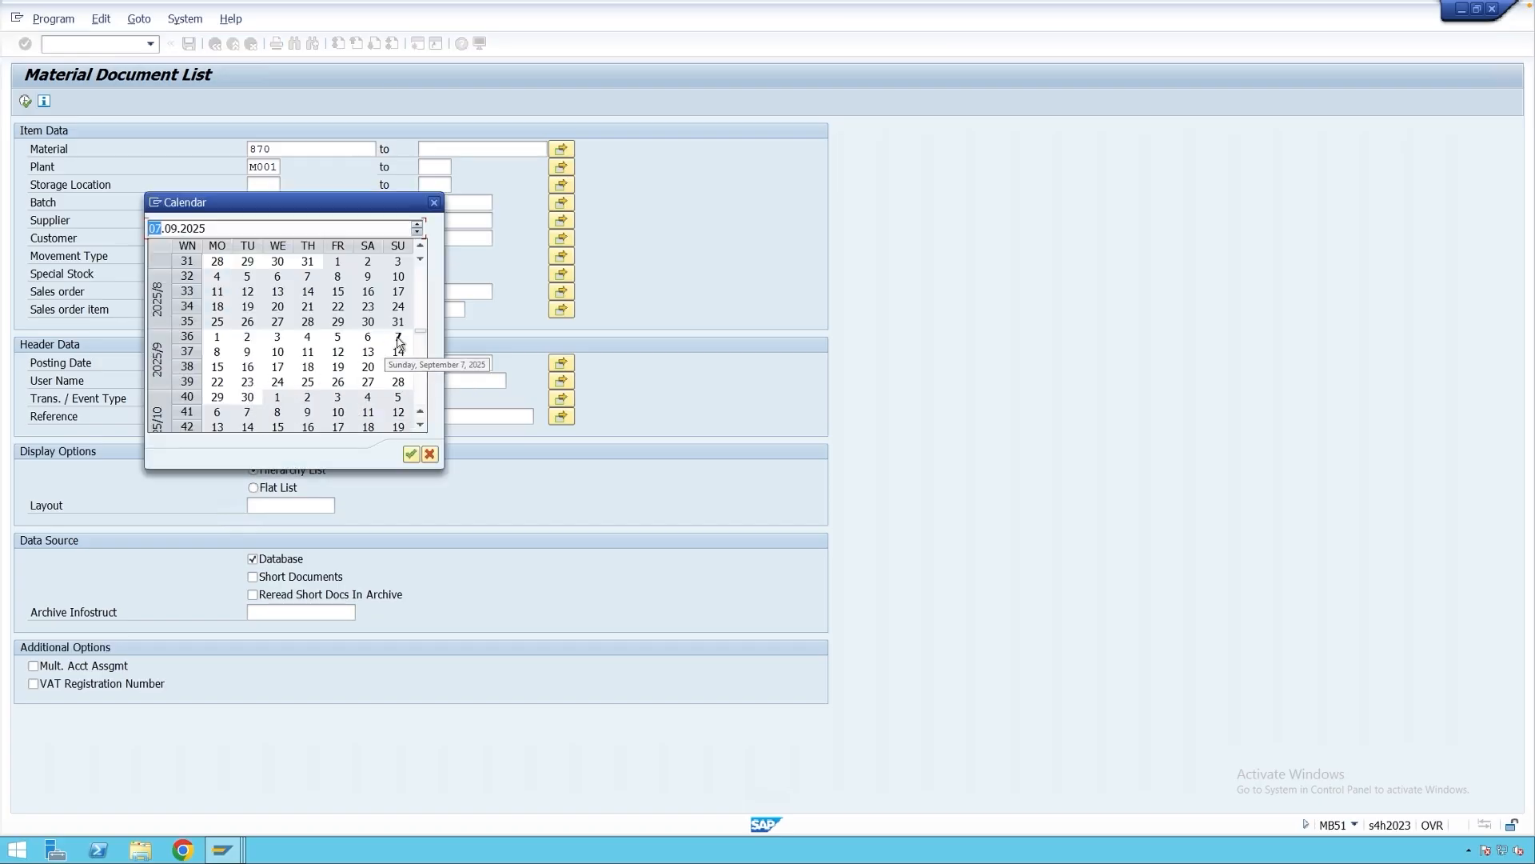
double_click(398, 336)
click(477, 364)
double_click(398, 337)
click(26, 102)
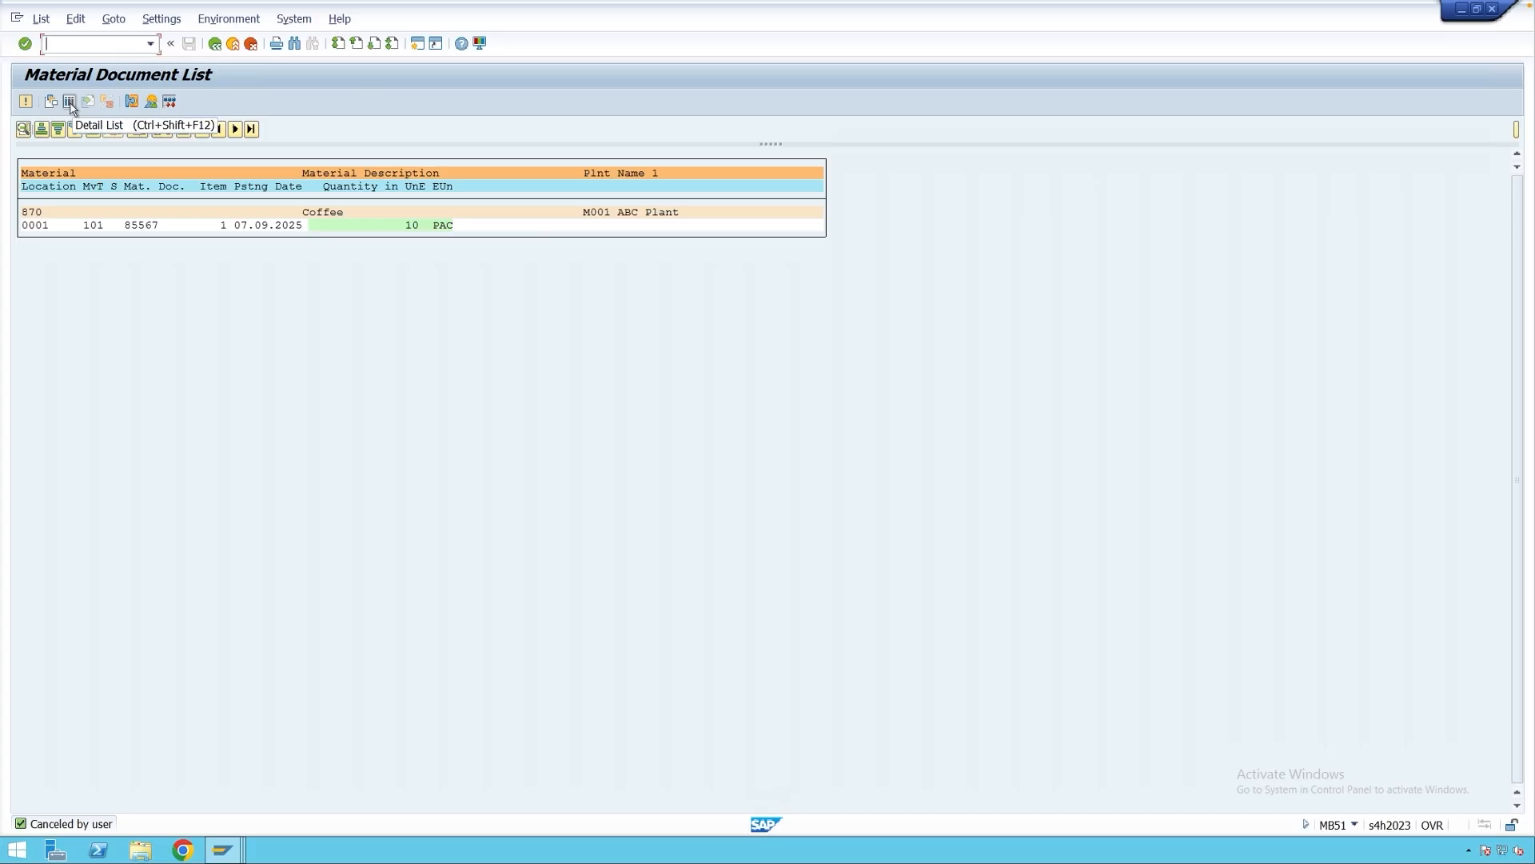
Switch MB51 to the detailed grid and add the Trans. / Event Type column to the layout.
click(69, 103)
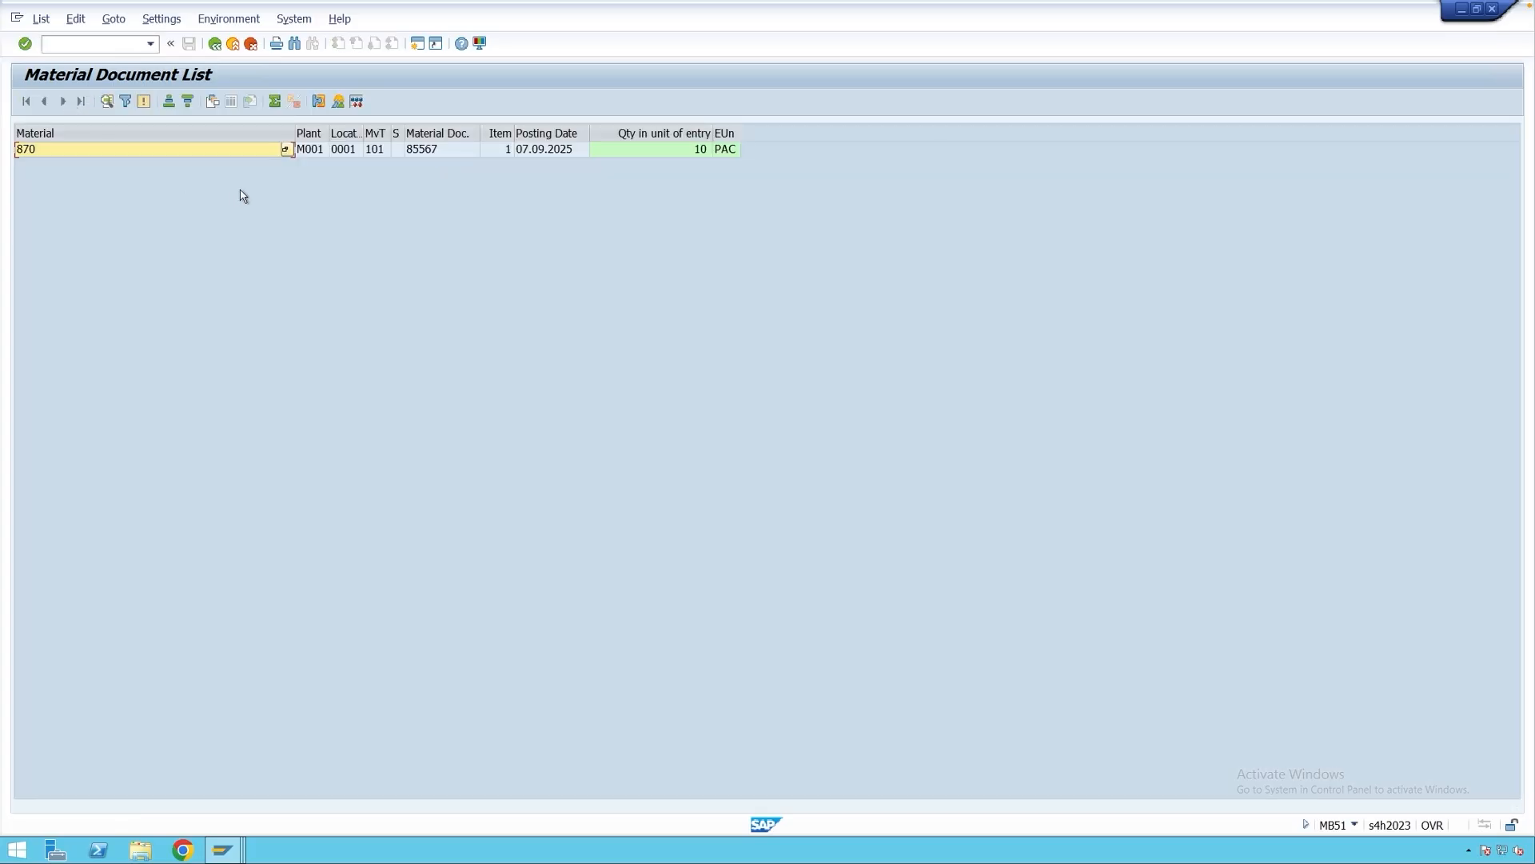
click(213, 102)
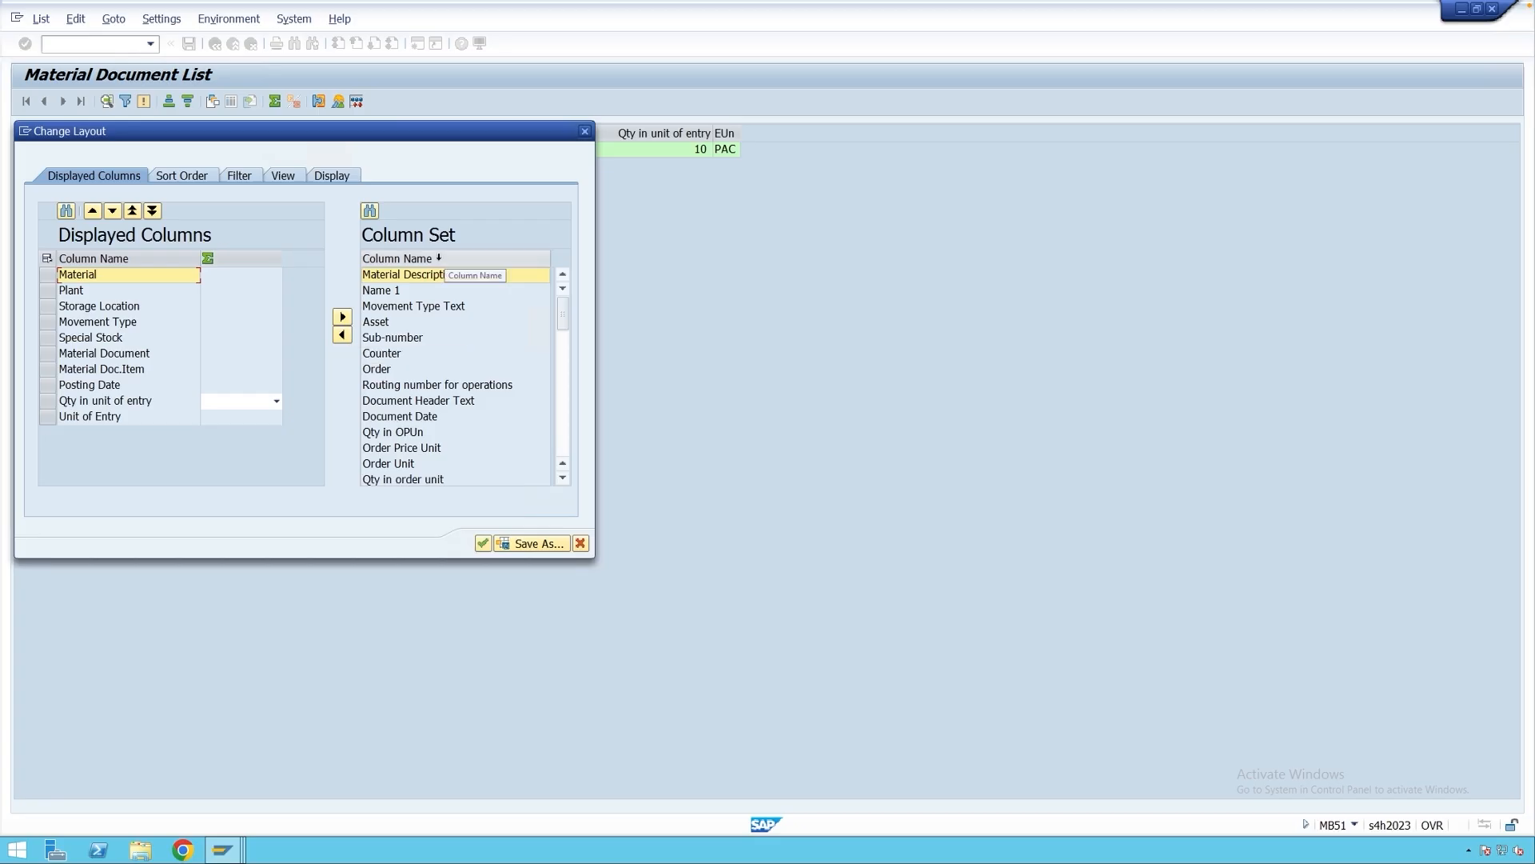
click(438, 258)
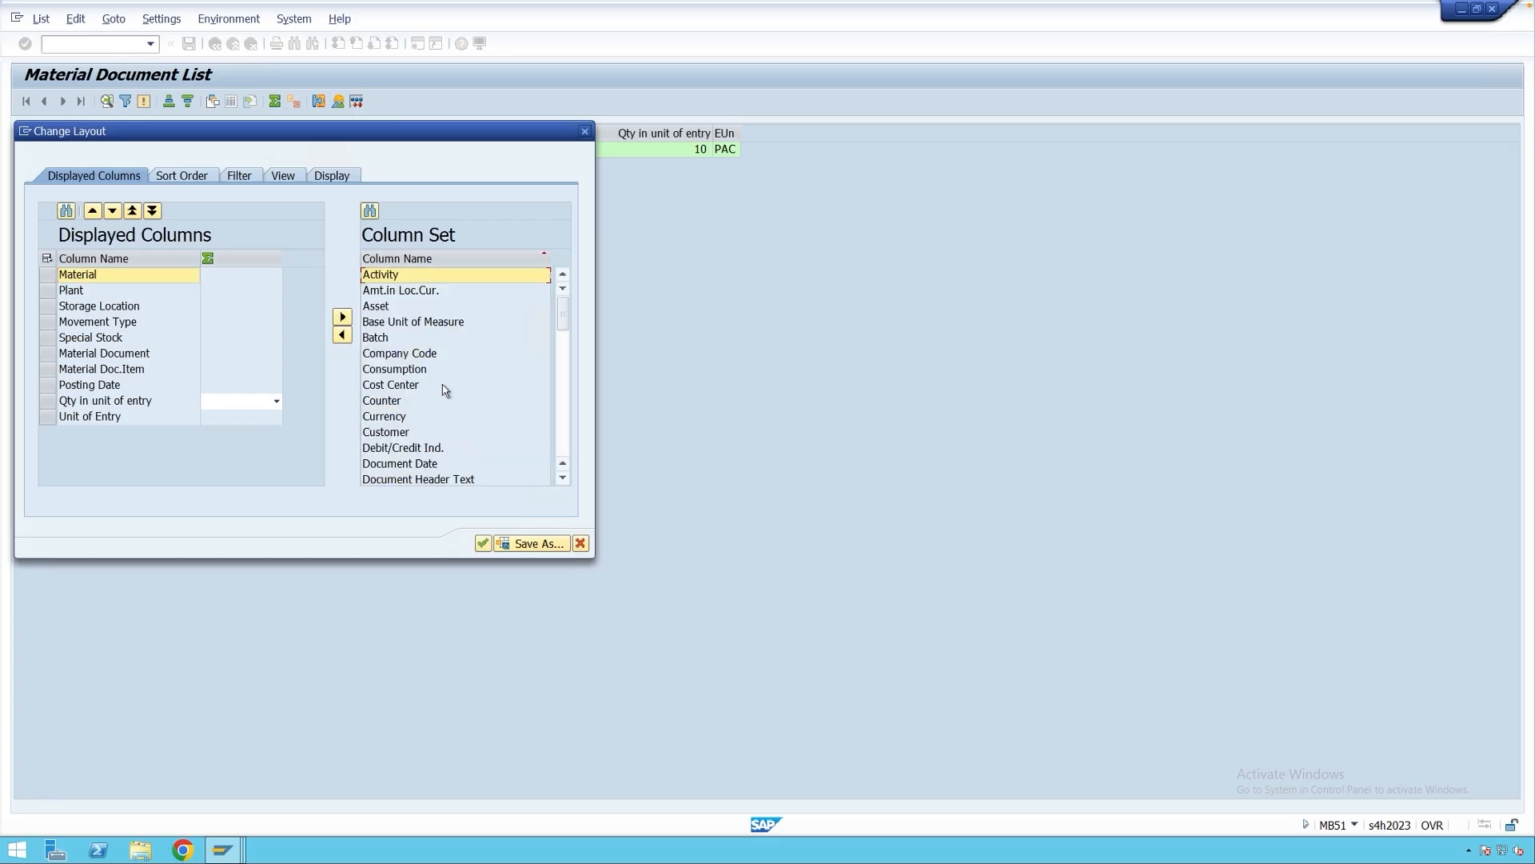
scroll(445, 390, down, 4)
scroll(445, 390, down, 5)
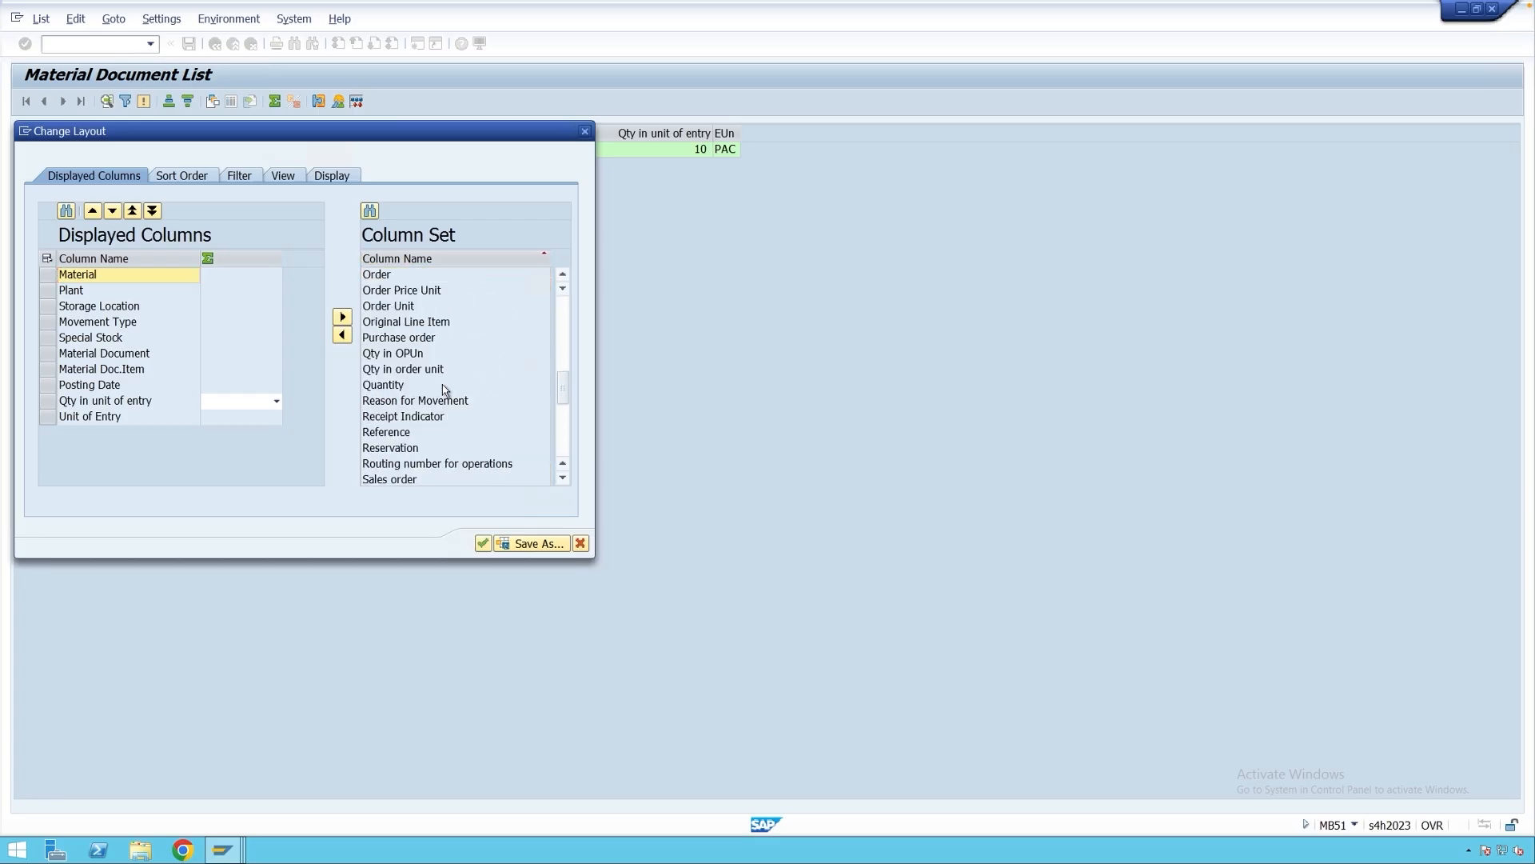
scroll(446, 390, down, 3)
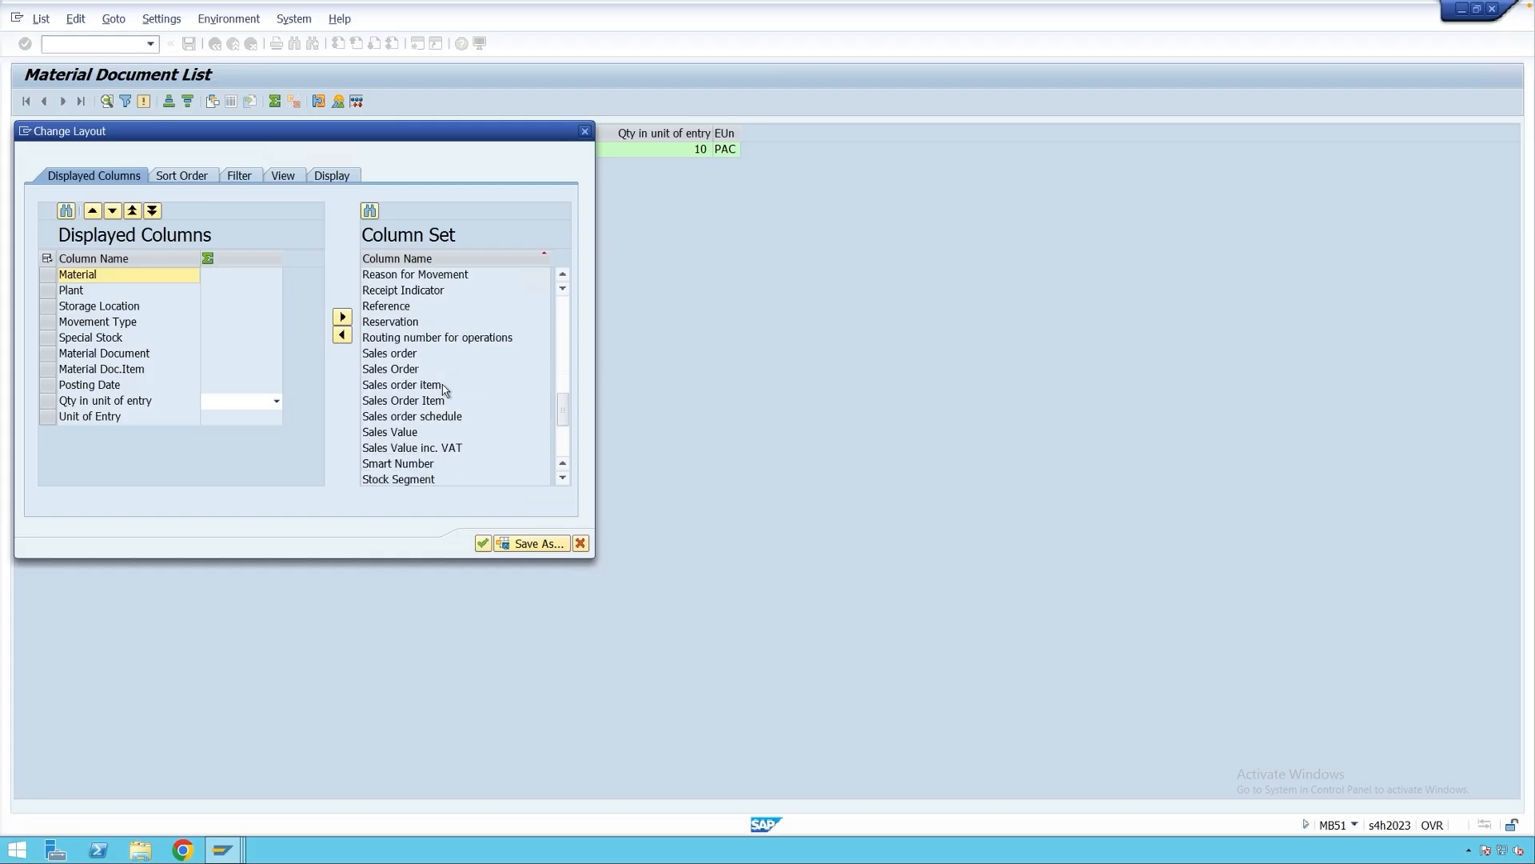
scroll(445, 391, down, 4)
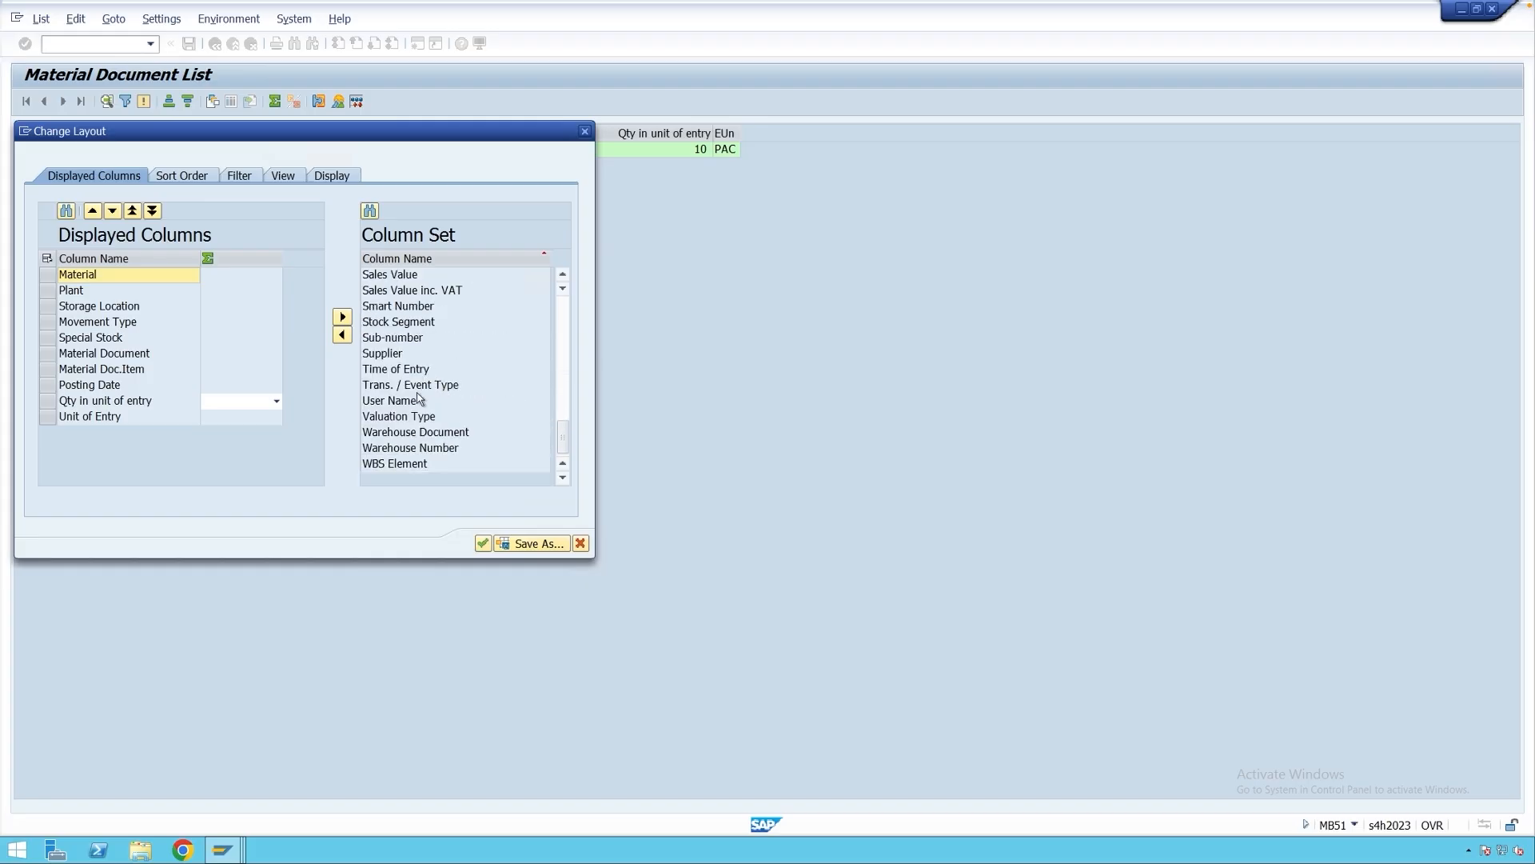
click(424, 388)
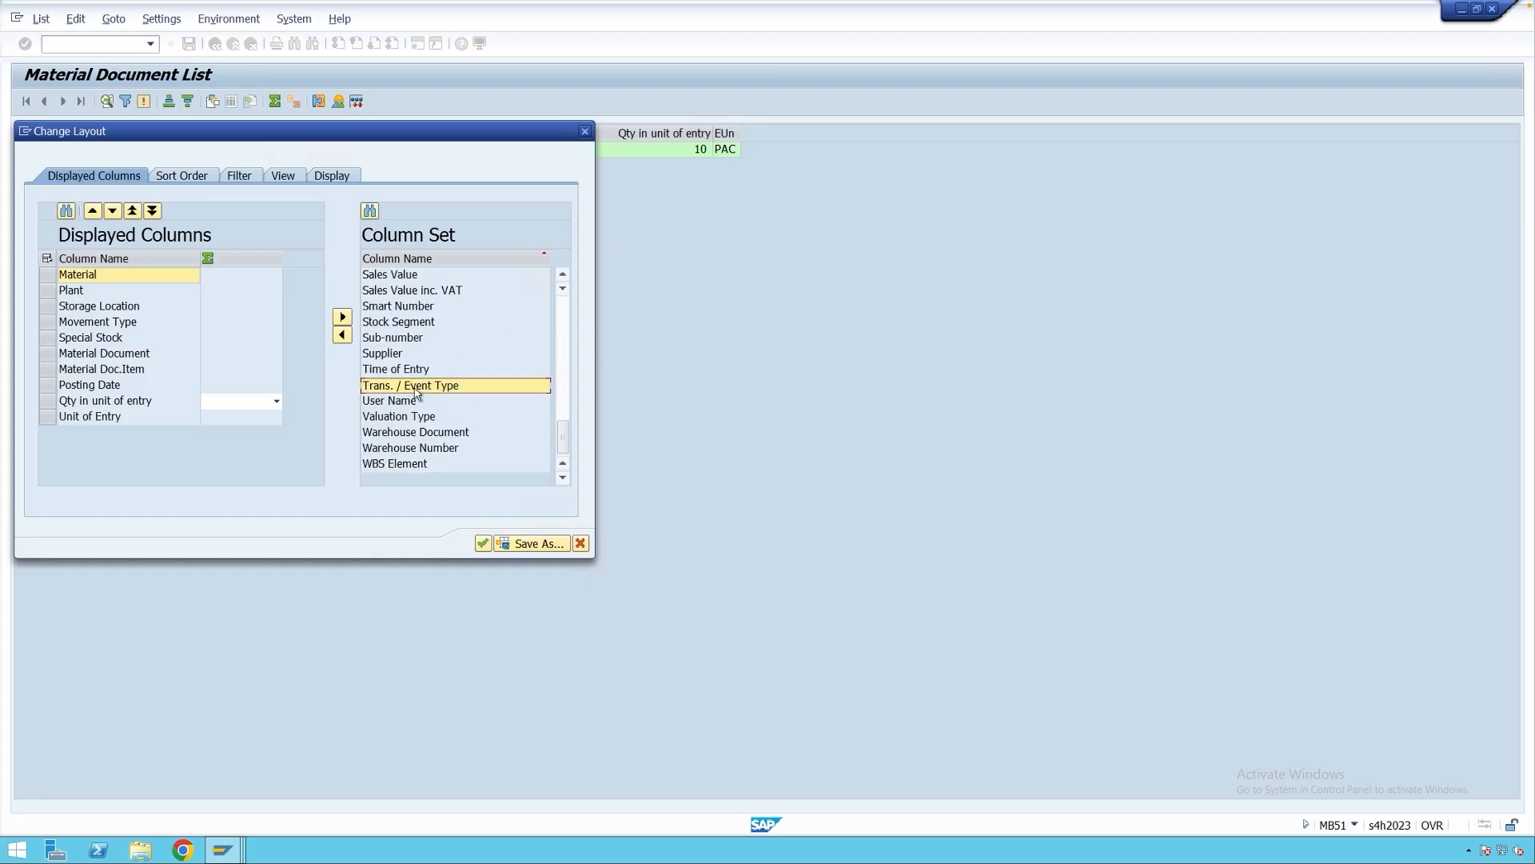
click(342, 335)
key(Return)
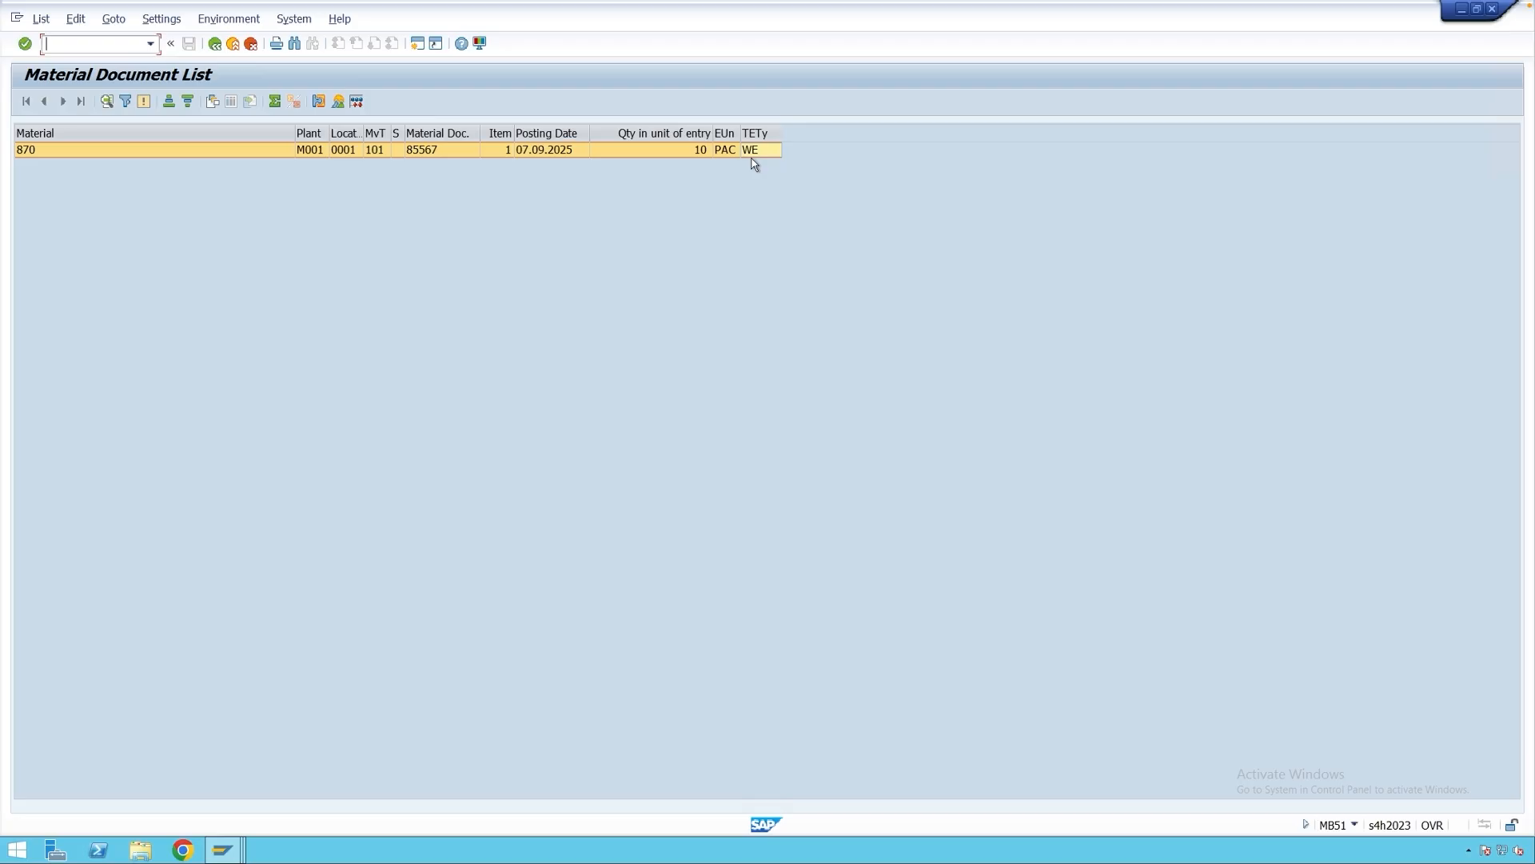
Enter WE as Trans./Event Type in the MN21 window, then bring SAP Easy Access forward.
click(224, 849)
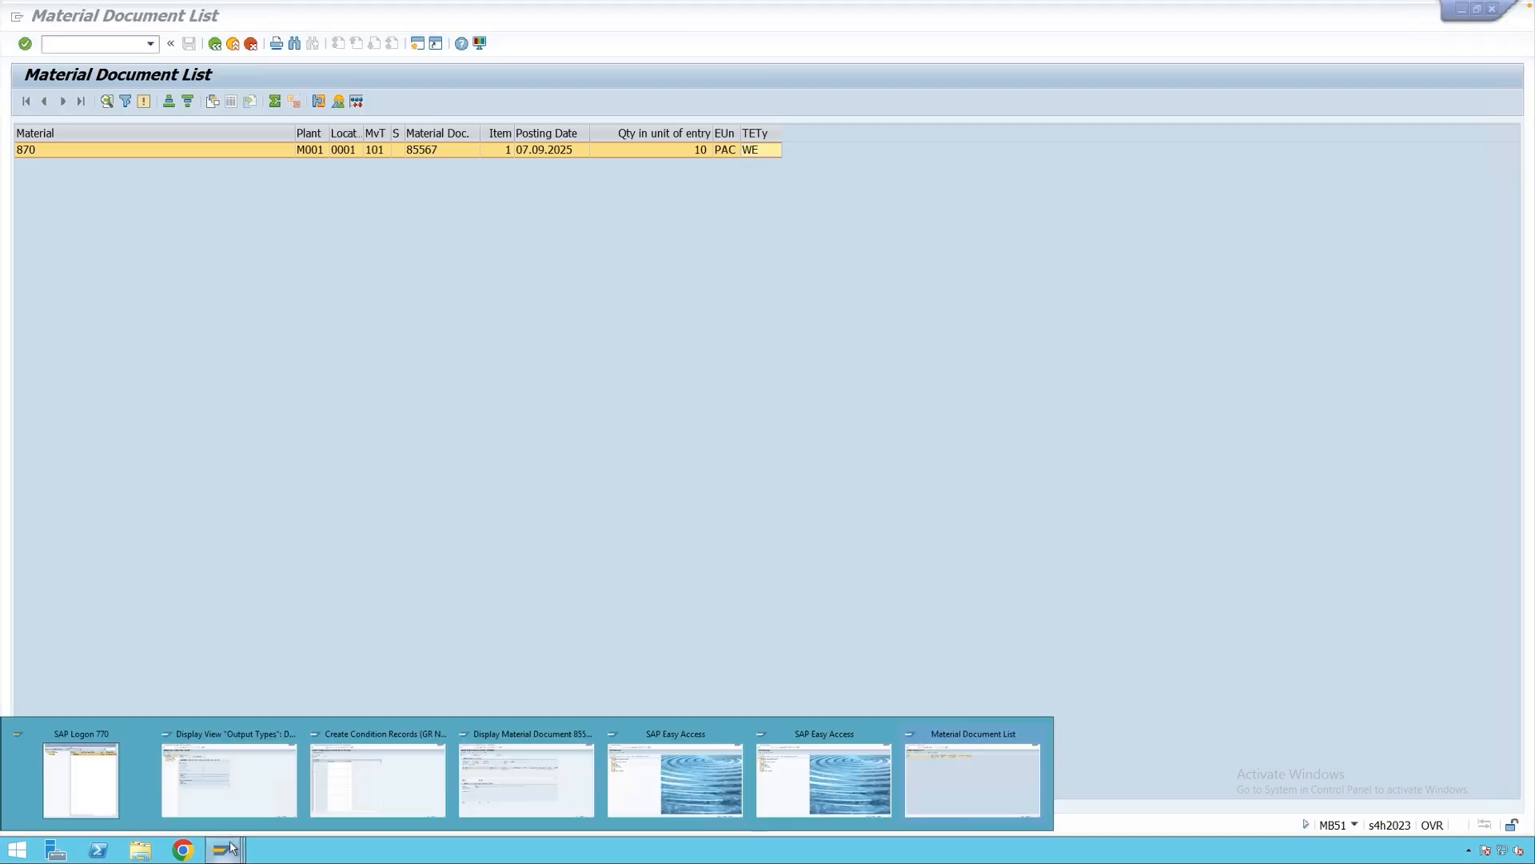
click(373, 779)
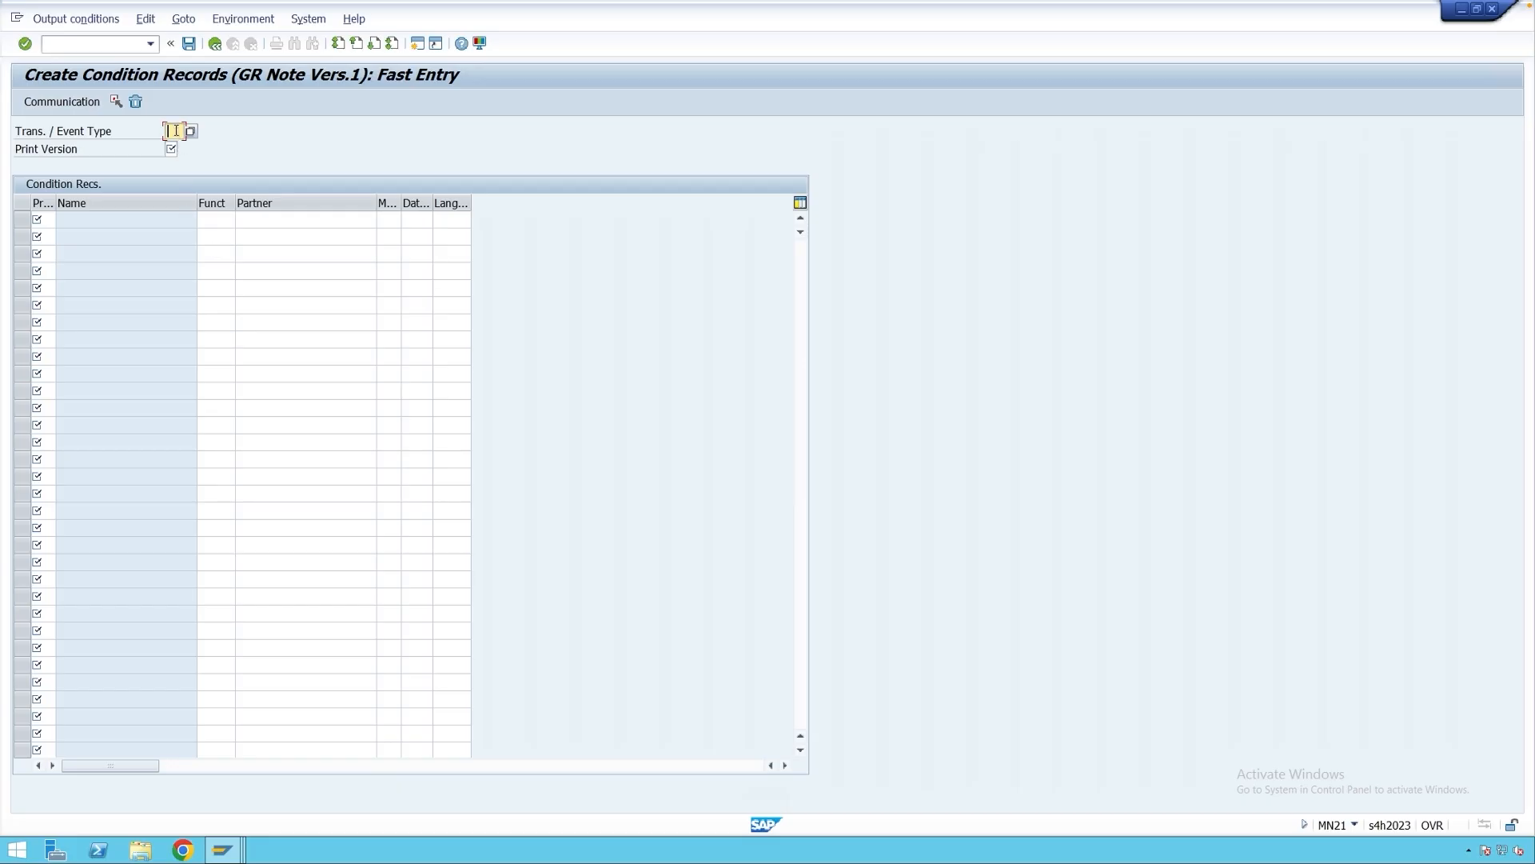
text(WE)
click(51, 221)
mouse_move(227, 847)
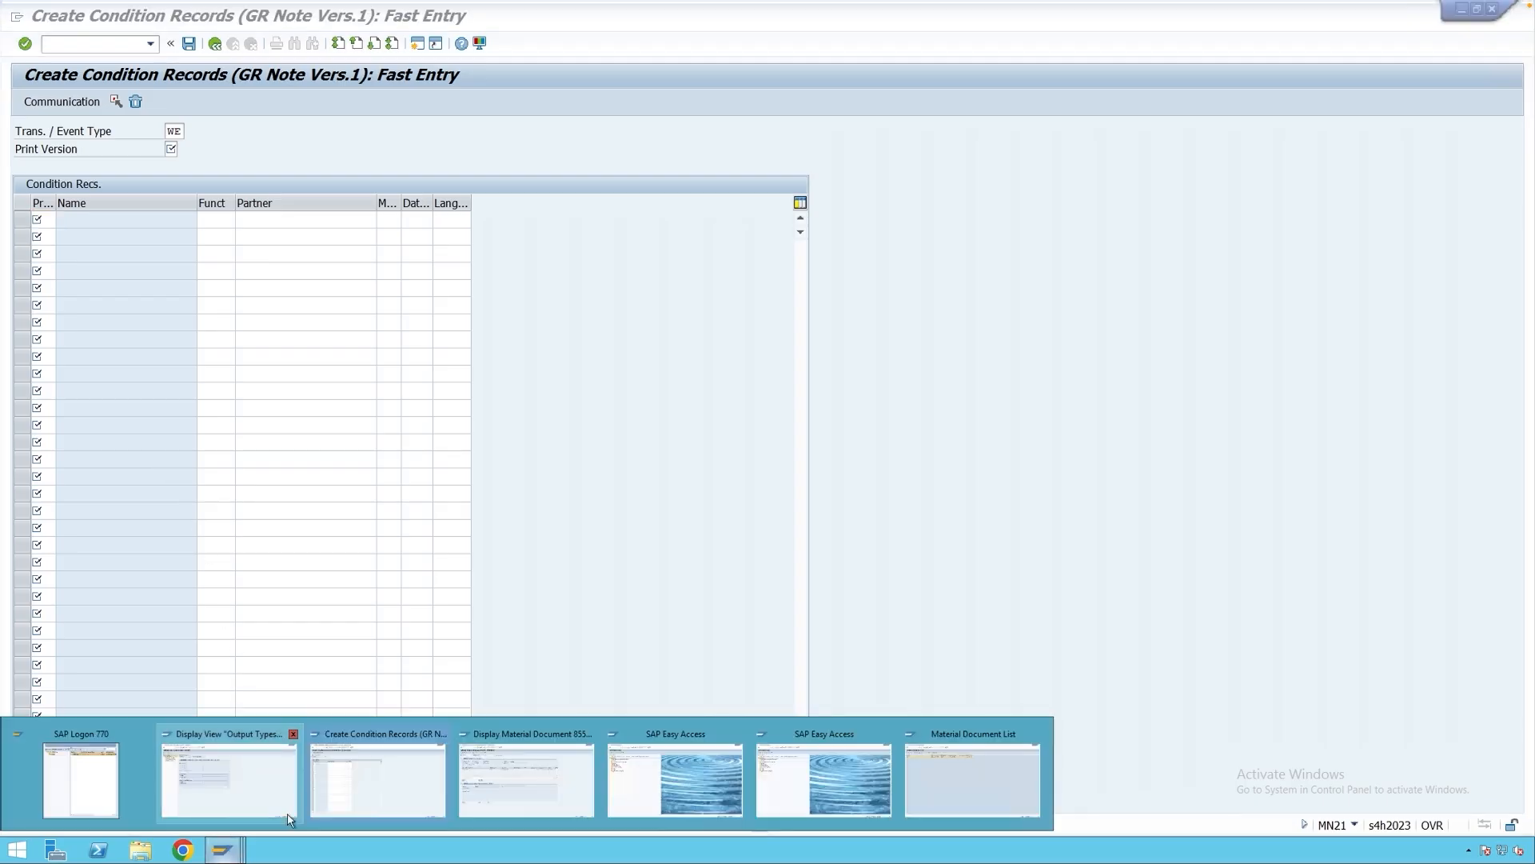
click(788, 788)
Open the OMJJ movement type settings for movement type 101.
text(omjj)
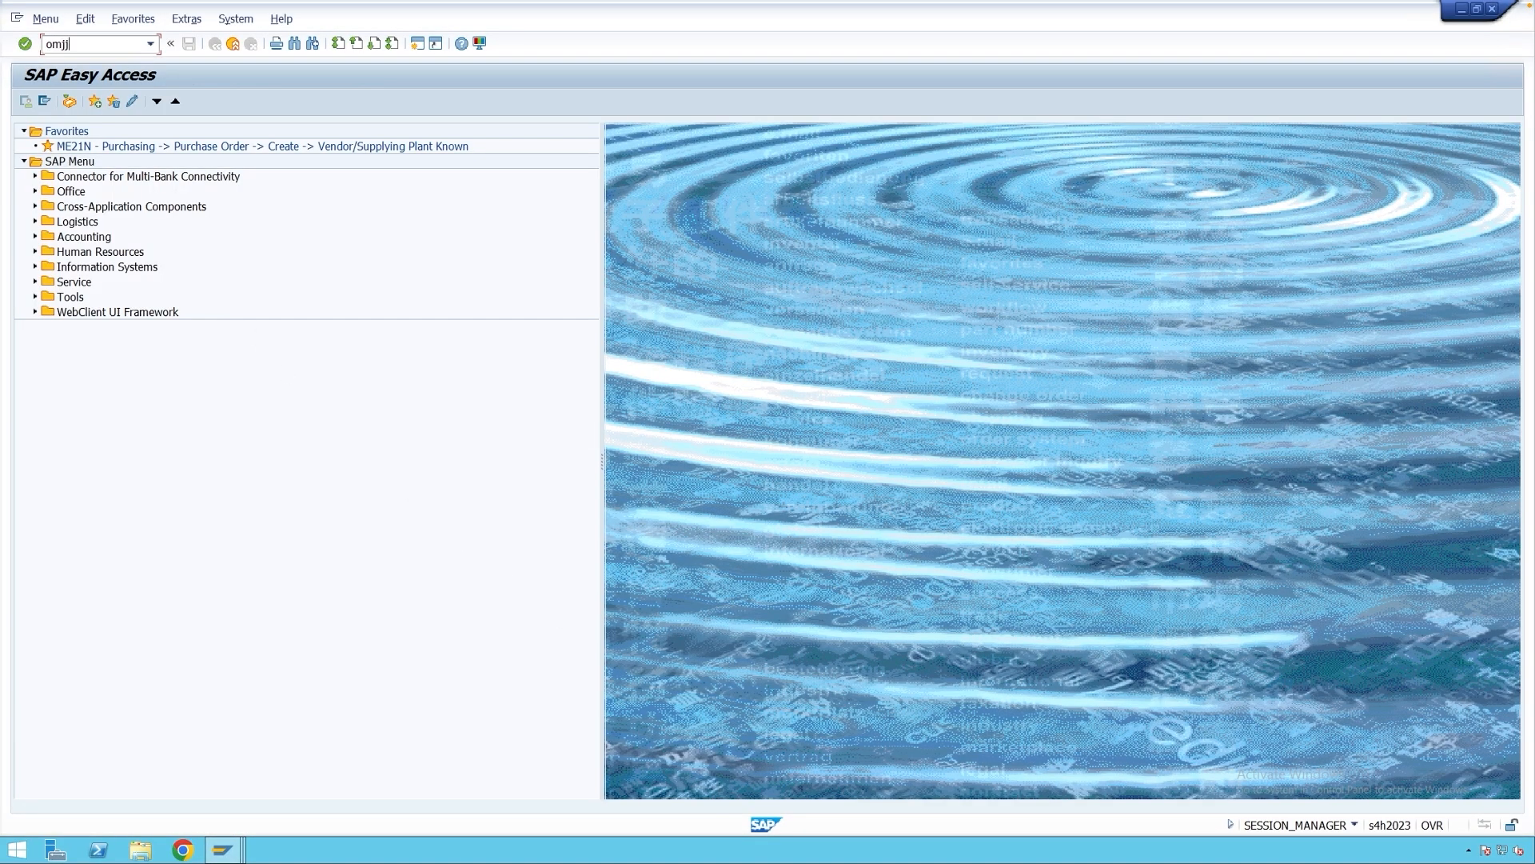
key(Return)
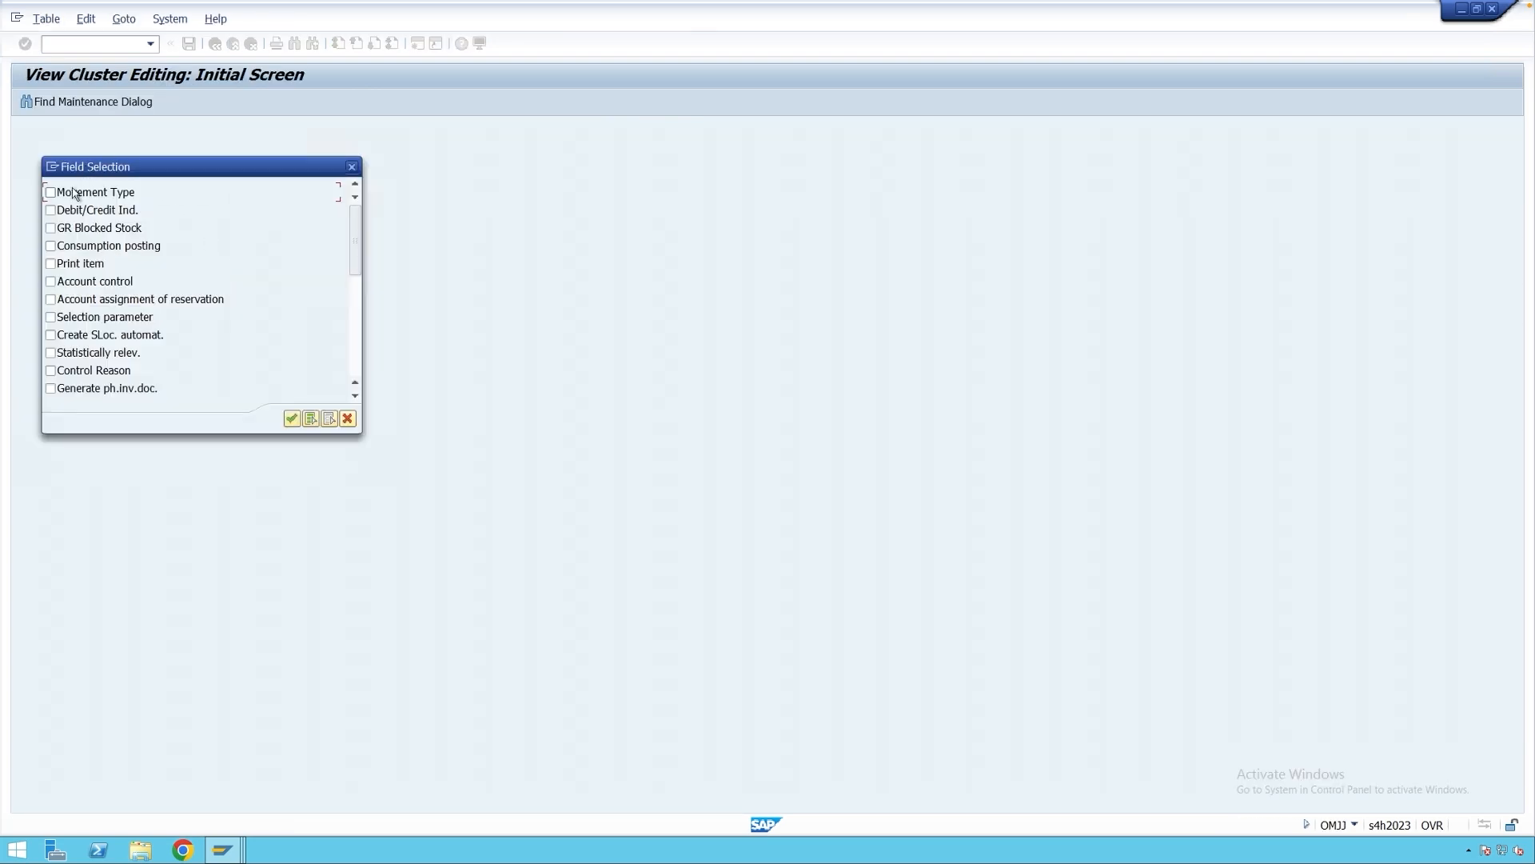
key(Return)
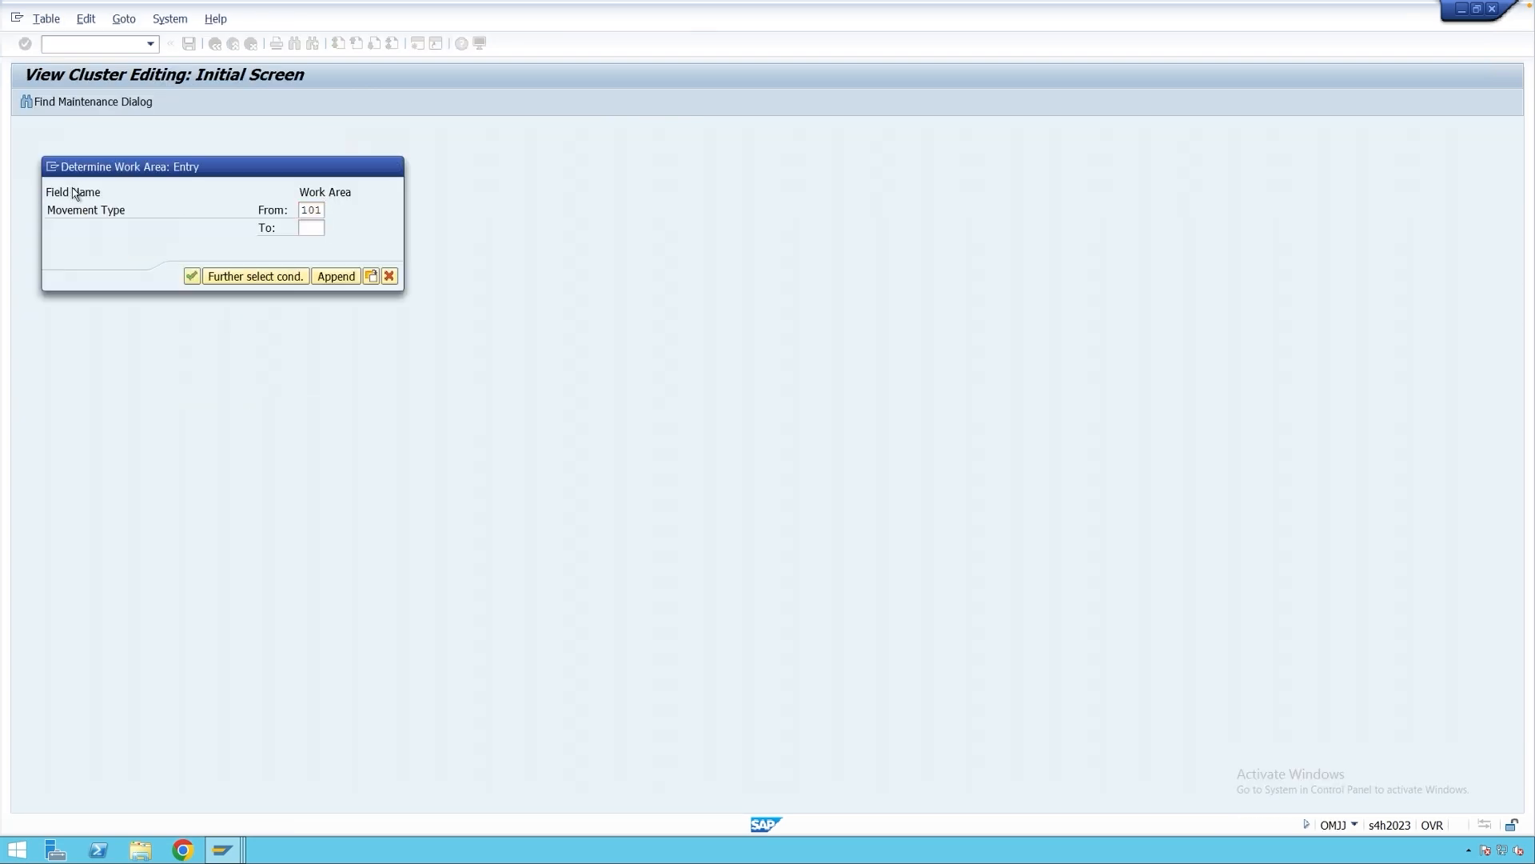
key(Return)
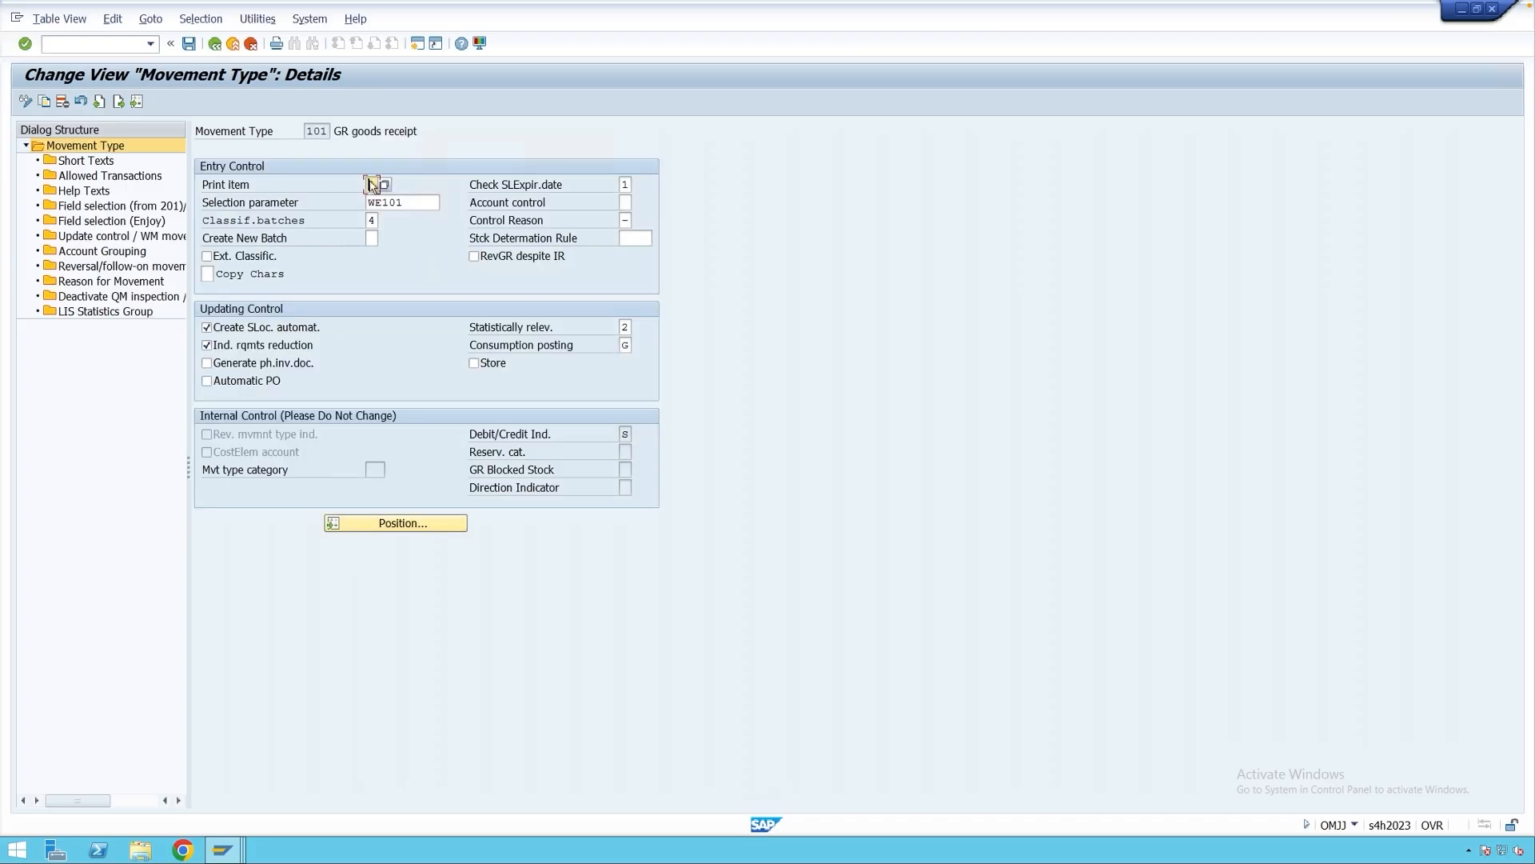
Review movement type 101's print item values, then return to the GR Note condition records window.
click(238, 189)
click(371, 185)
click(383, 185)
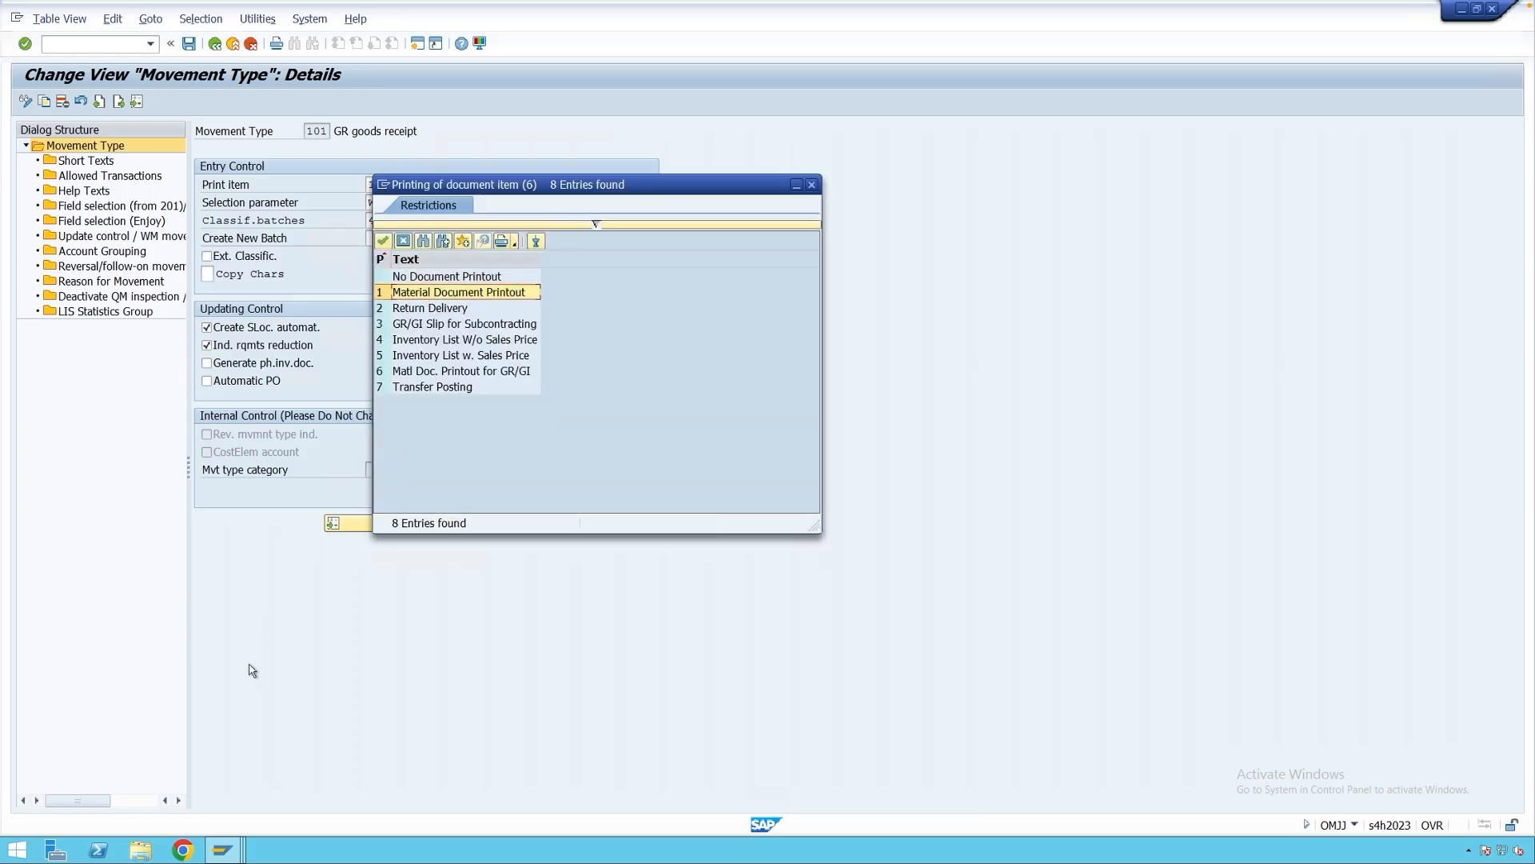
click(227, 848)
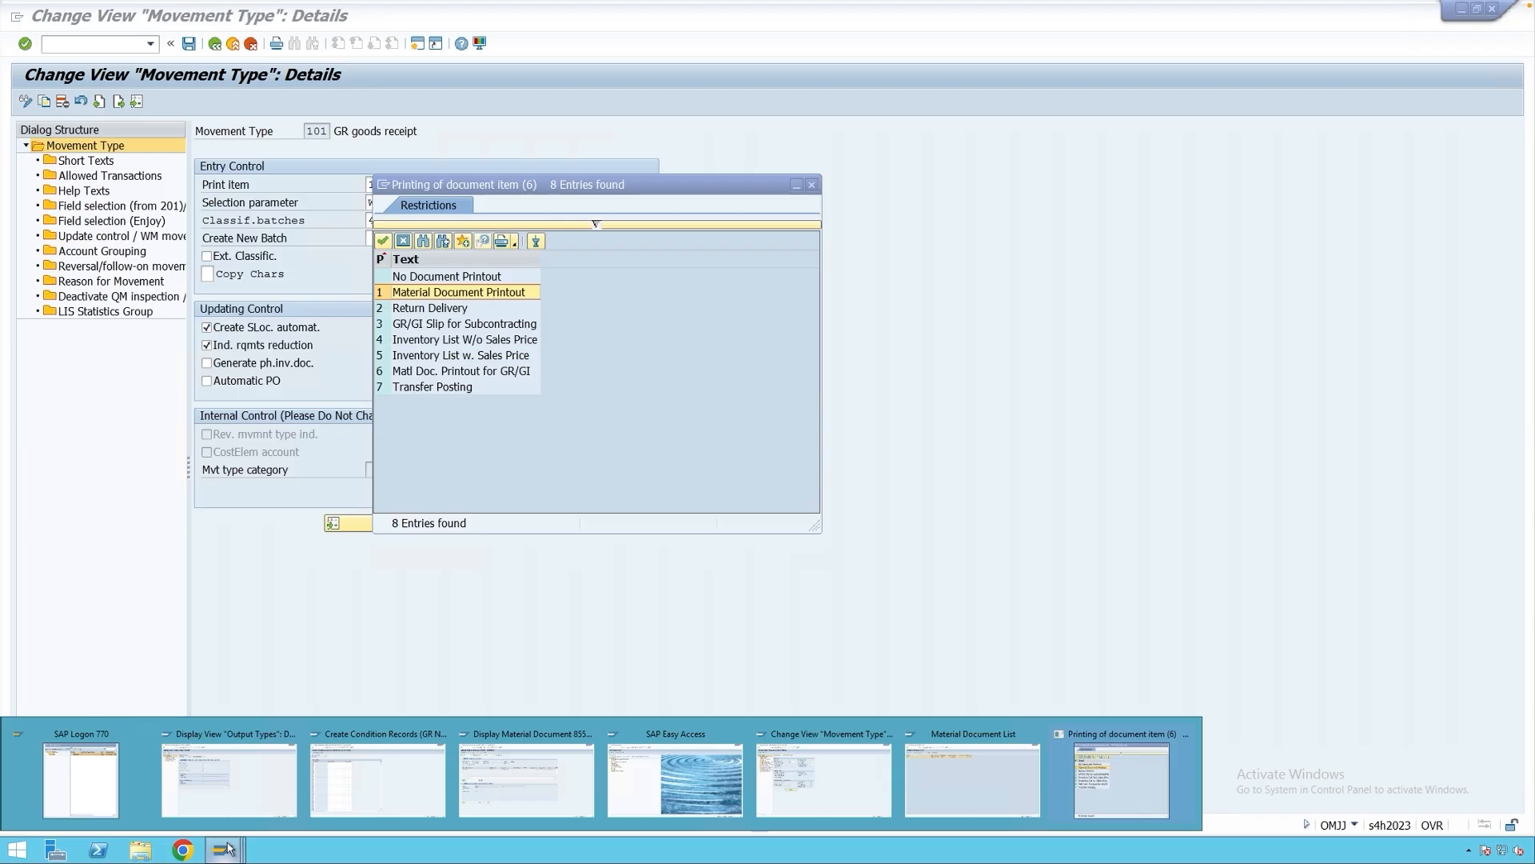
click(357, 784)
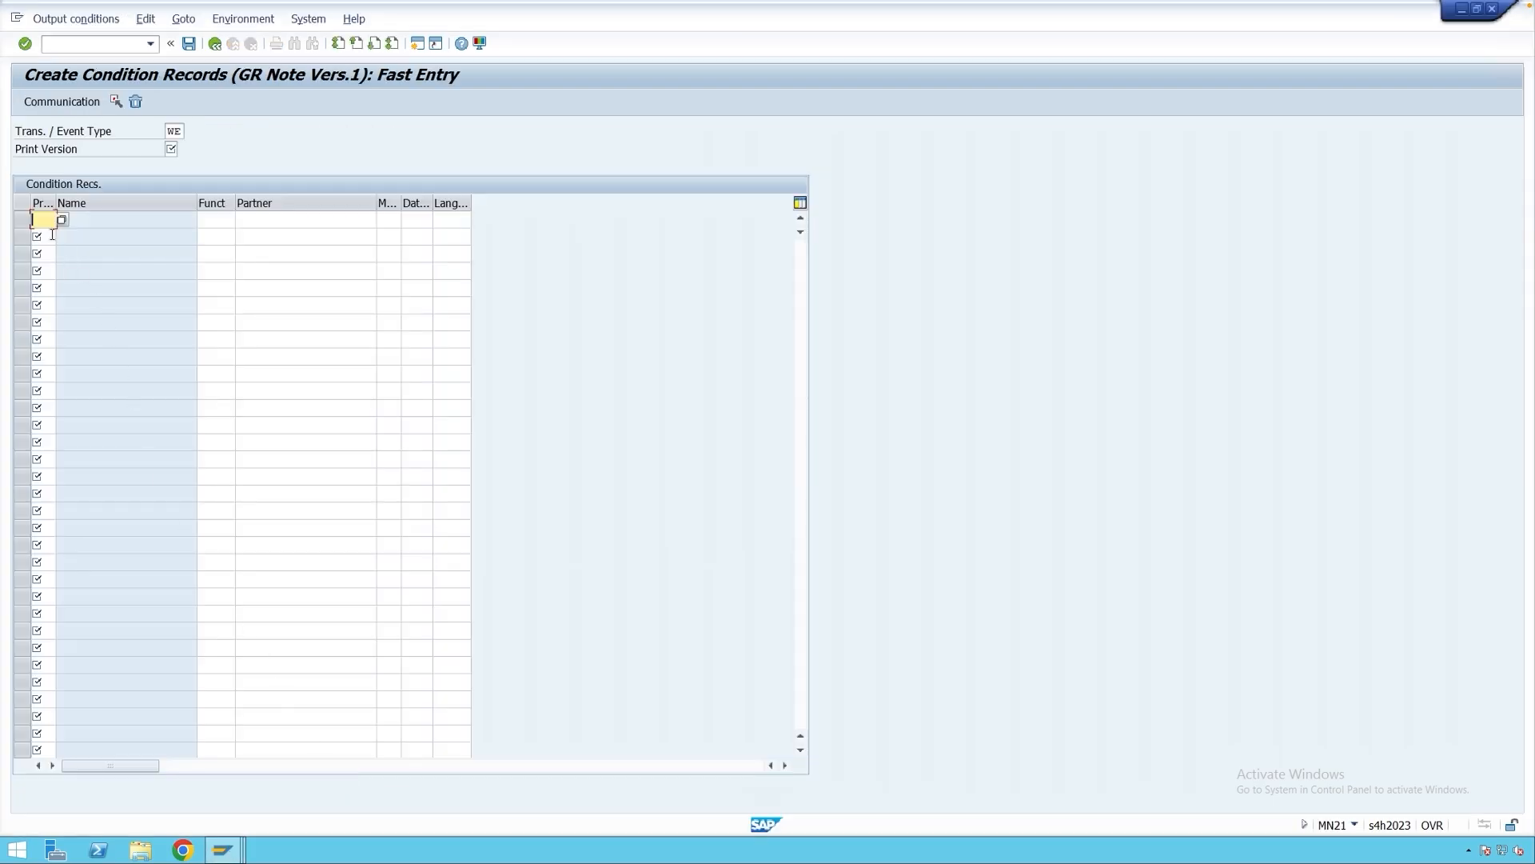
Widen the Print column and bring up the print-version list for the GR Note record.
double_click(53, 205)
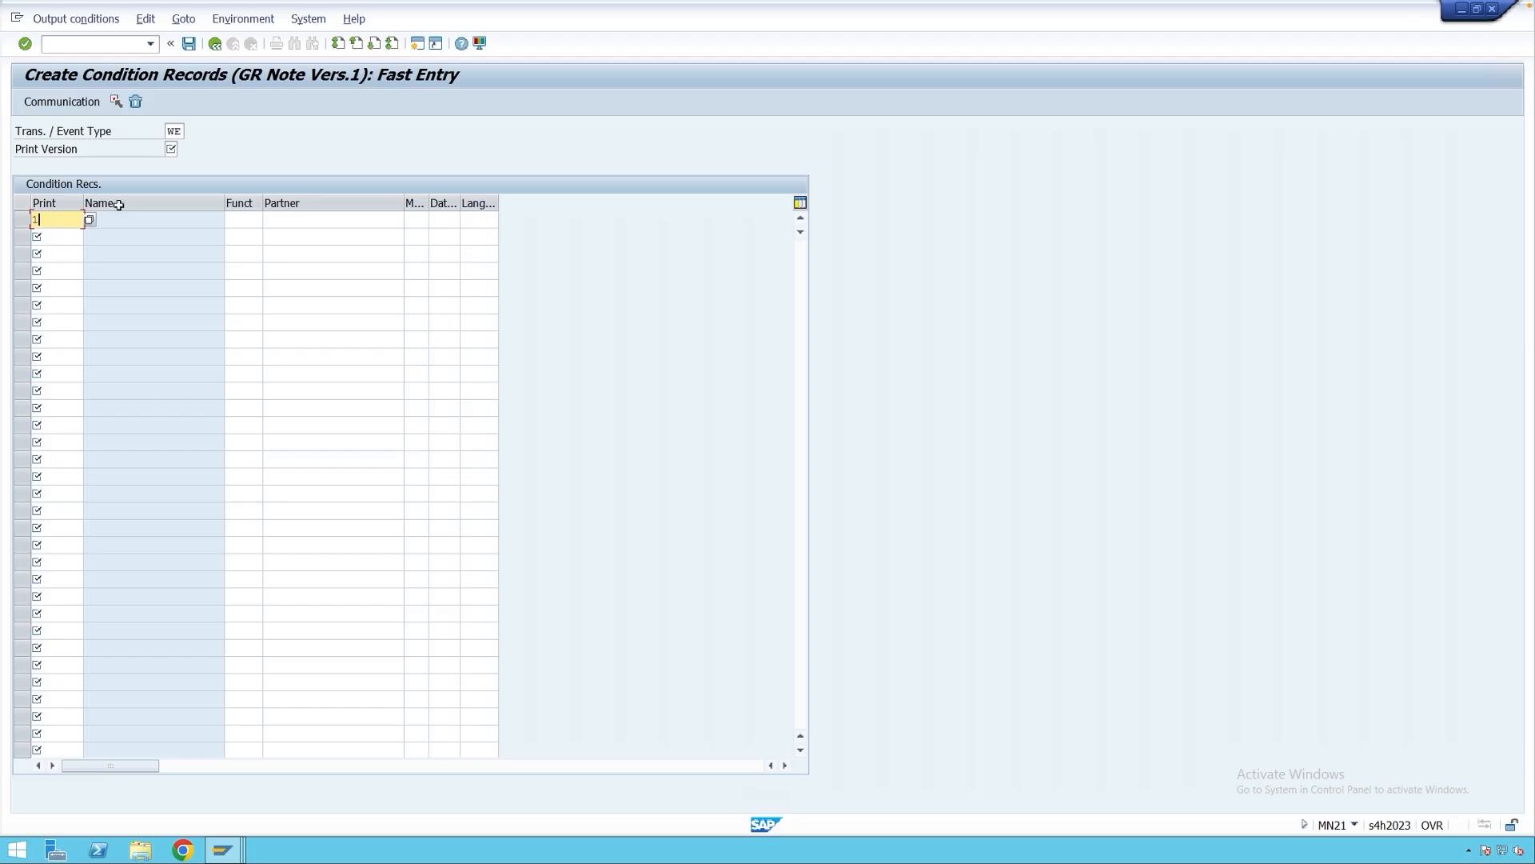
click(170, 149)
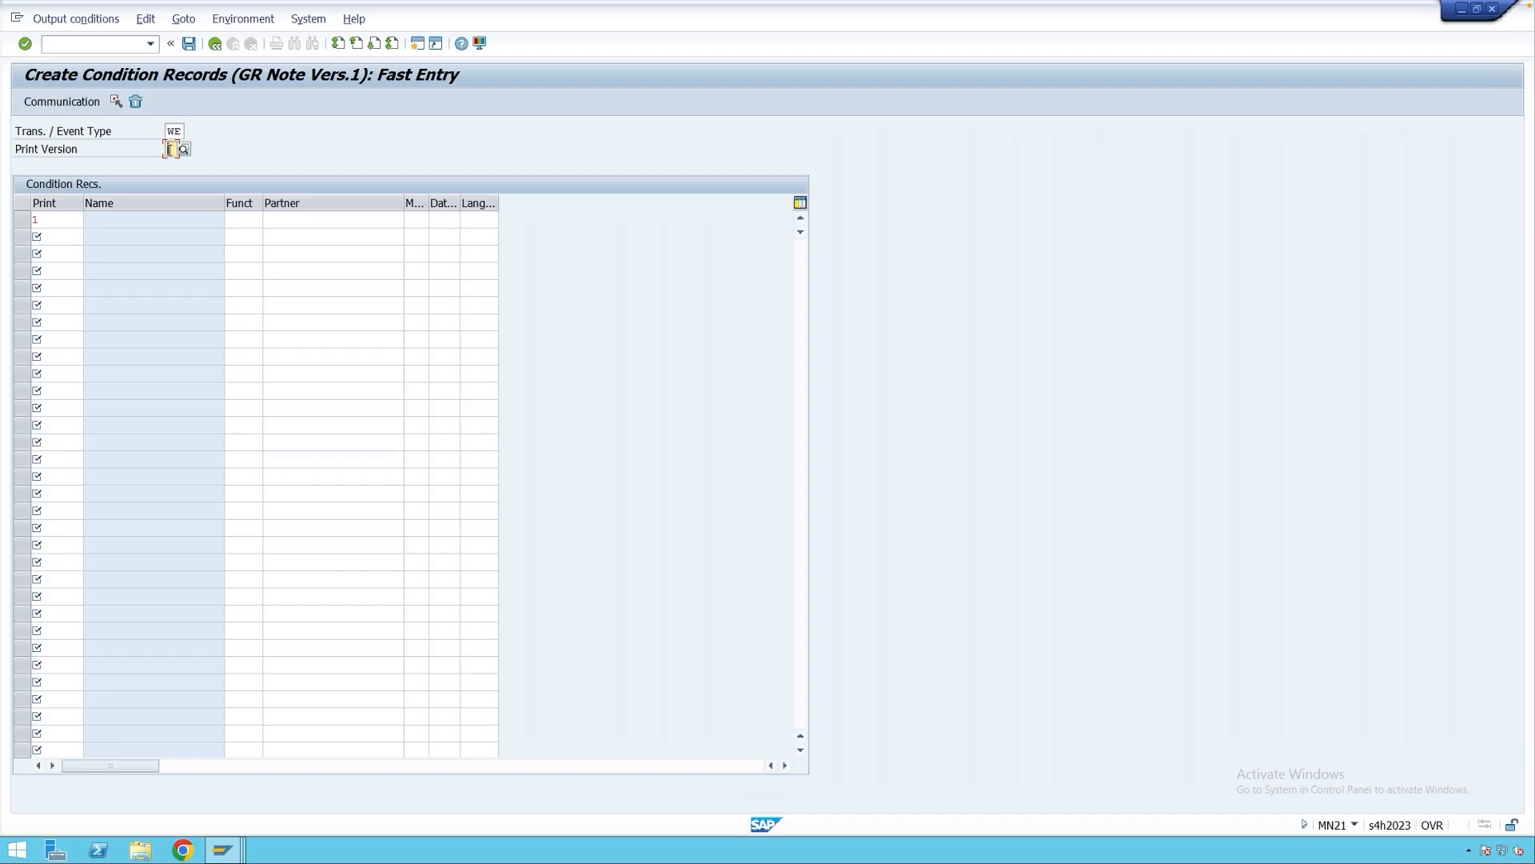
click(183, 149)
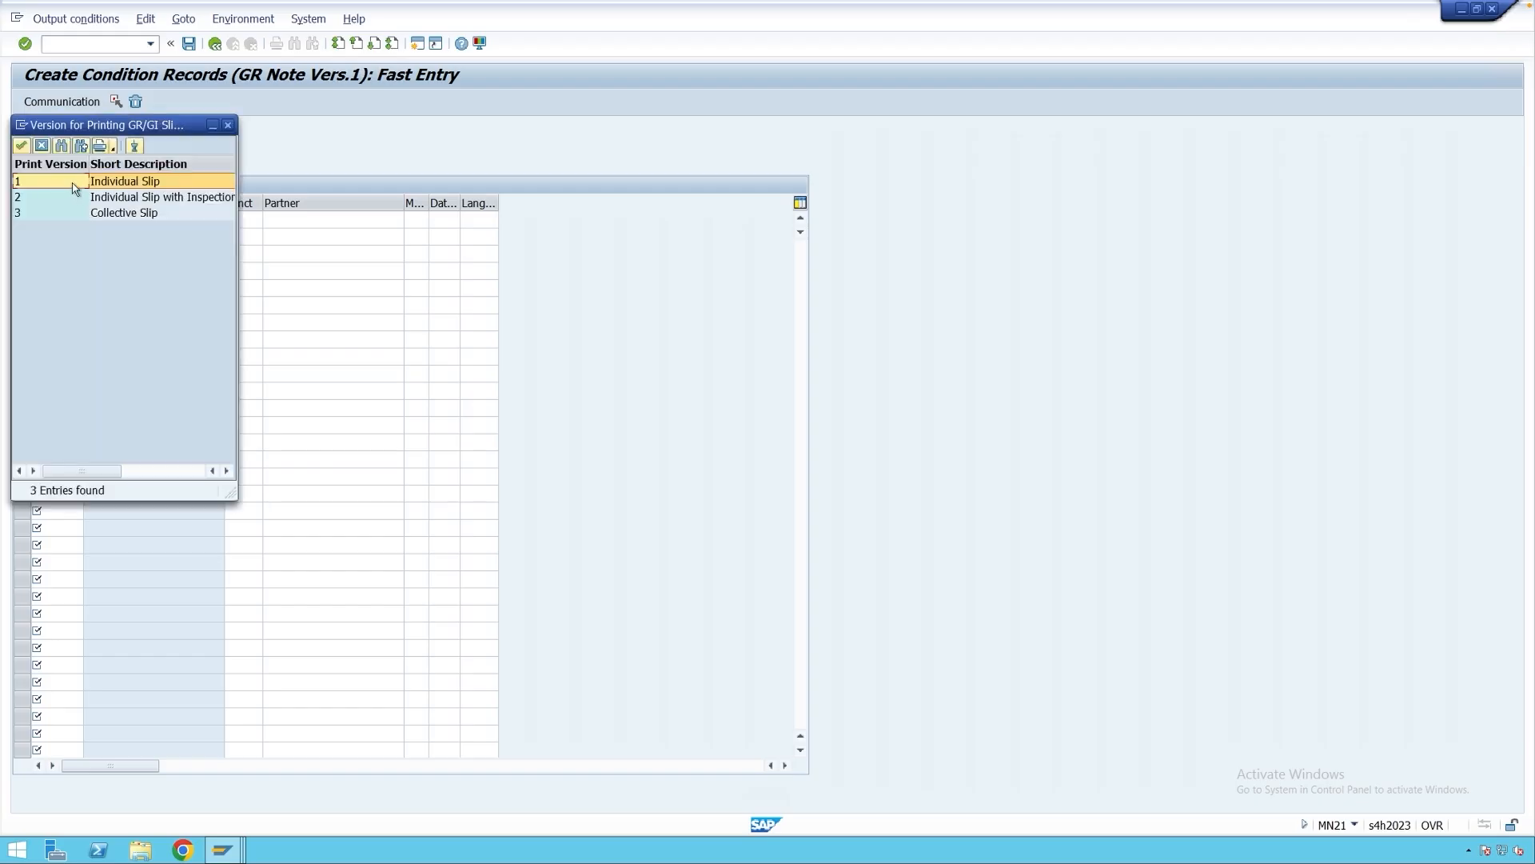
Review the print versions: 1 Individual Slip, 2 With Inspection, 3 Collective Slip.
click(111, 183)
click(83, 196)
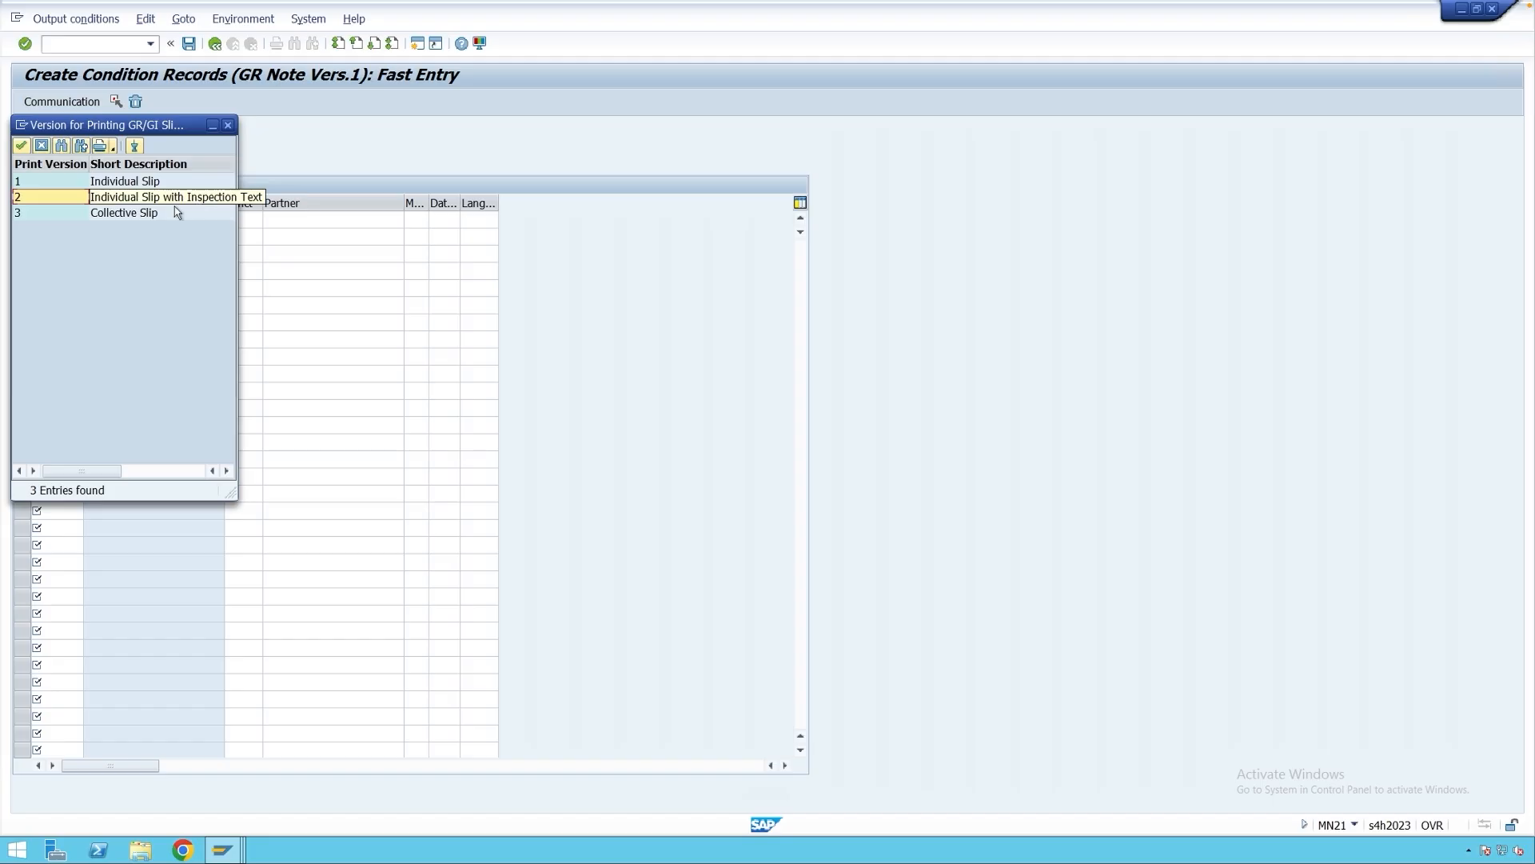
click(83, 213)
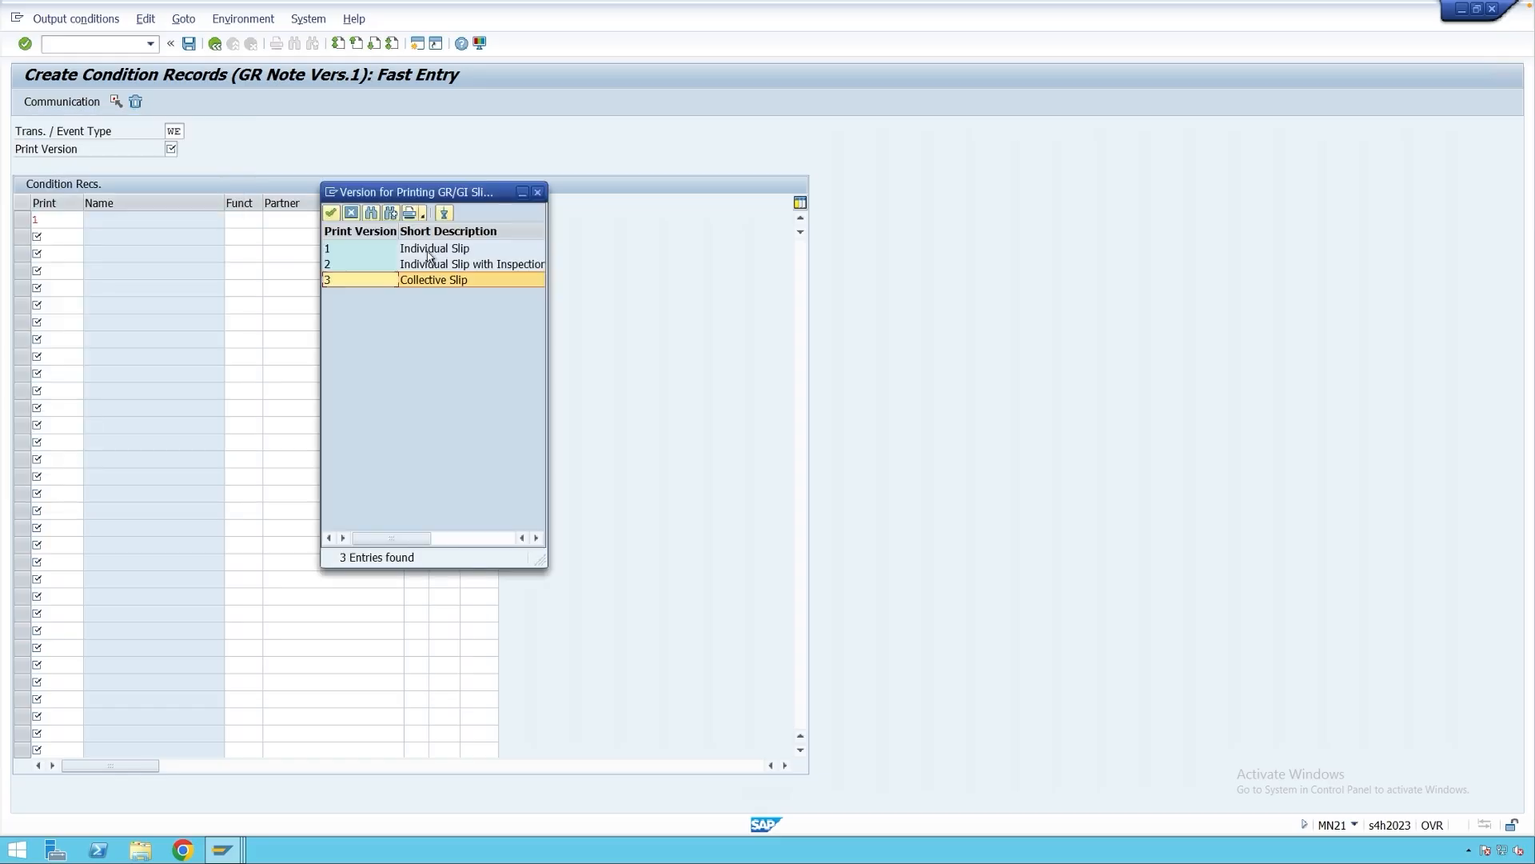
click(432, 266)
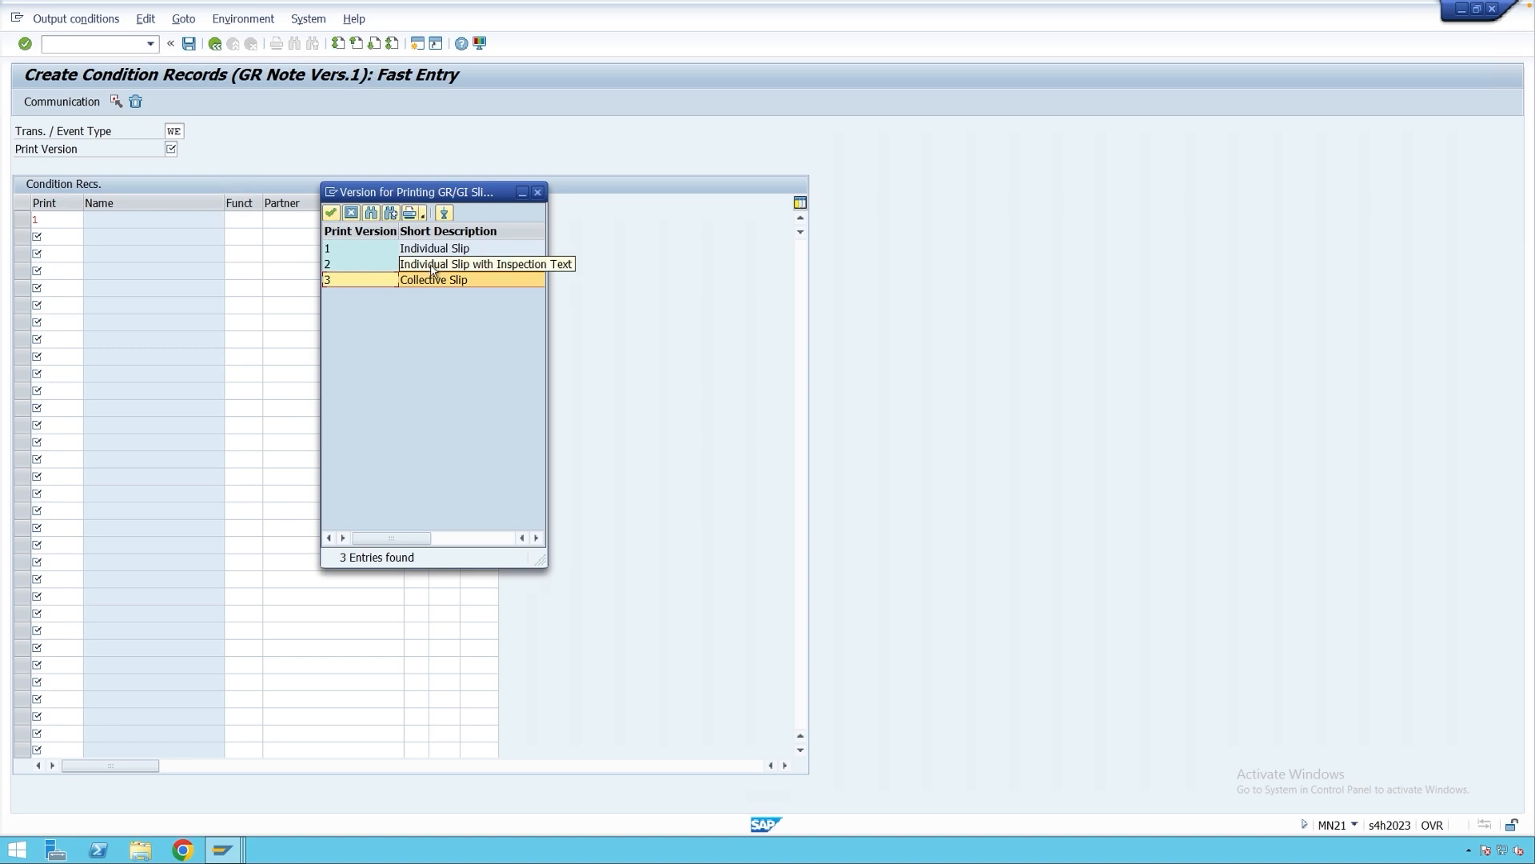
click(432, 281)
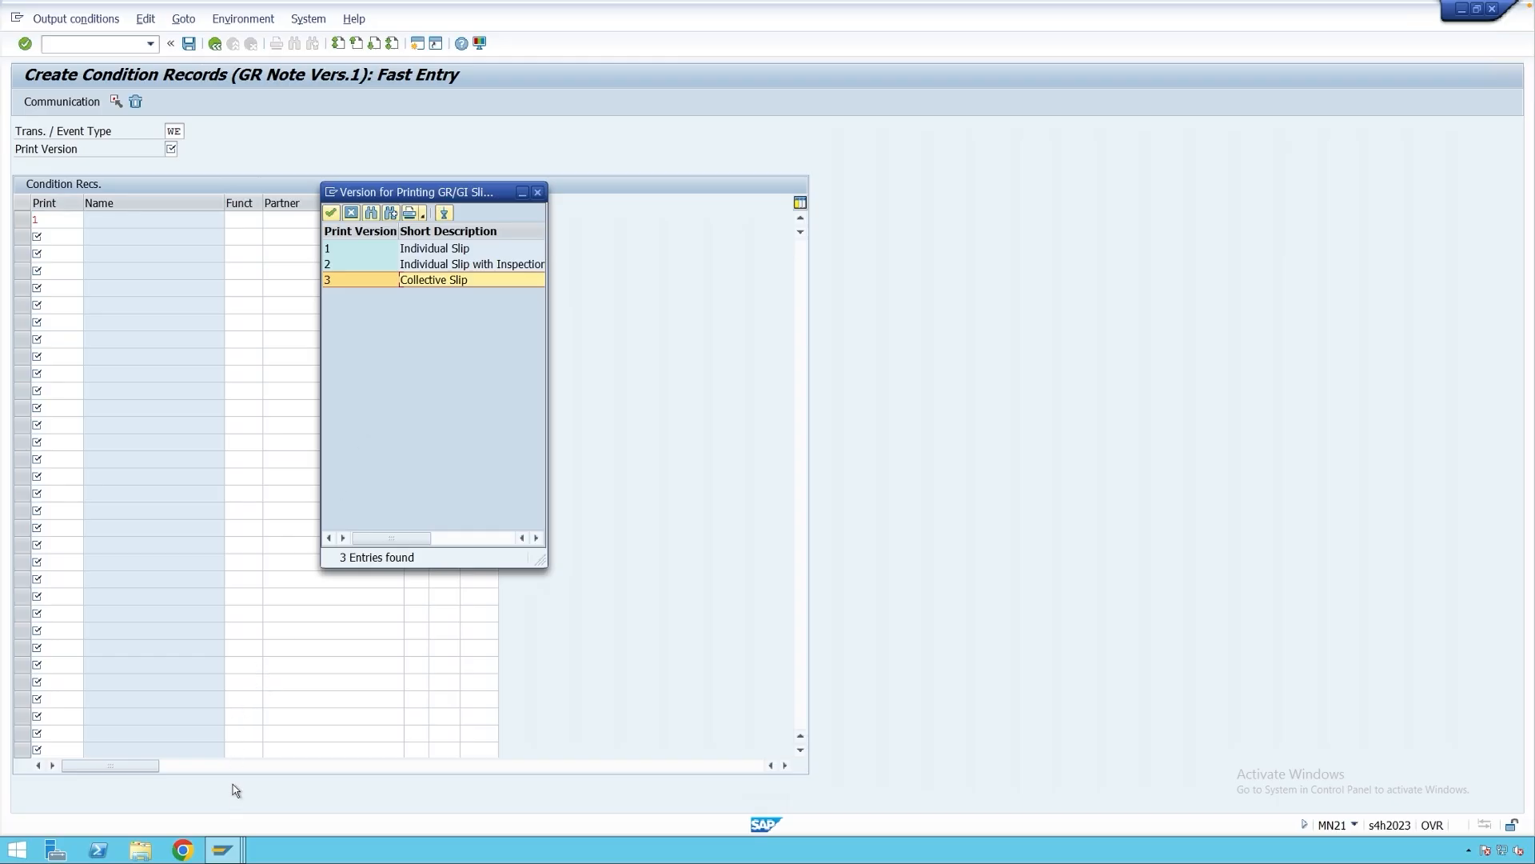
click(223, 849)
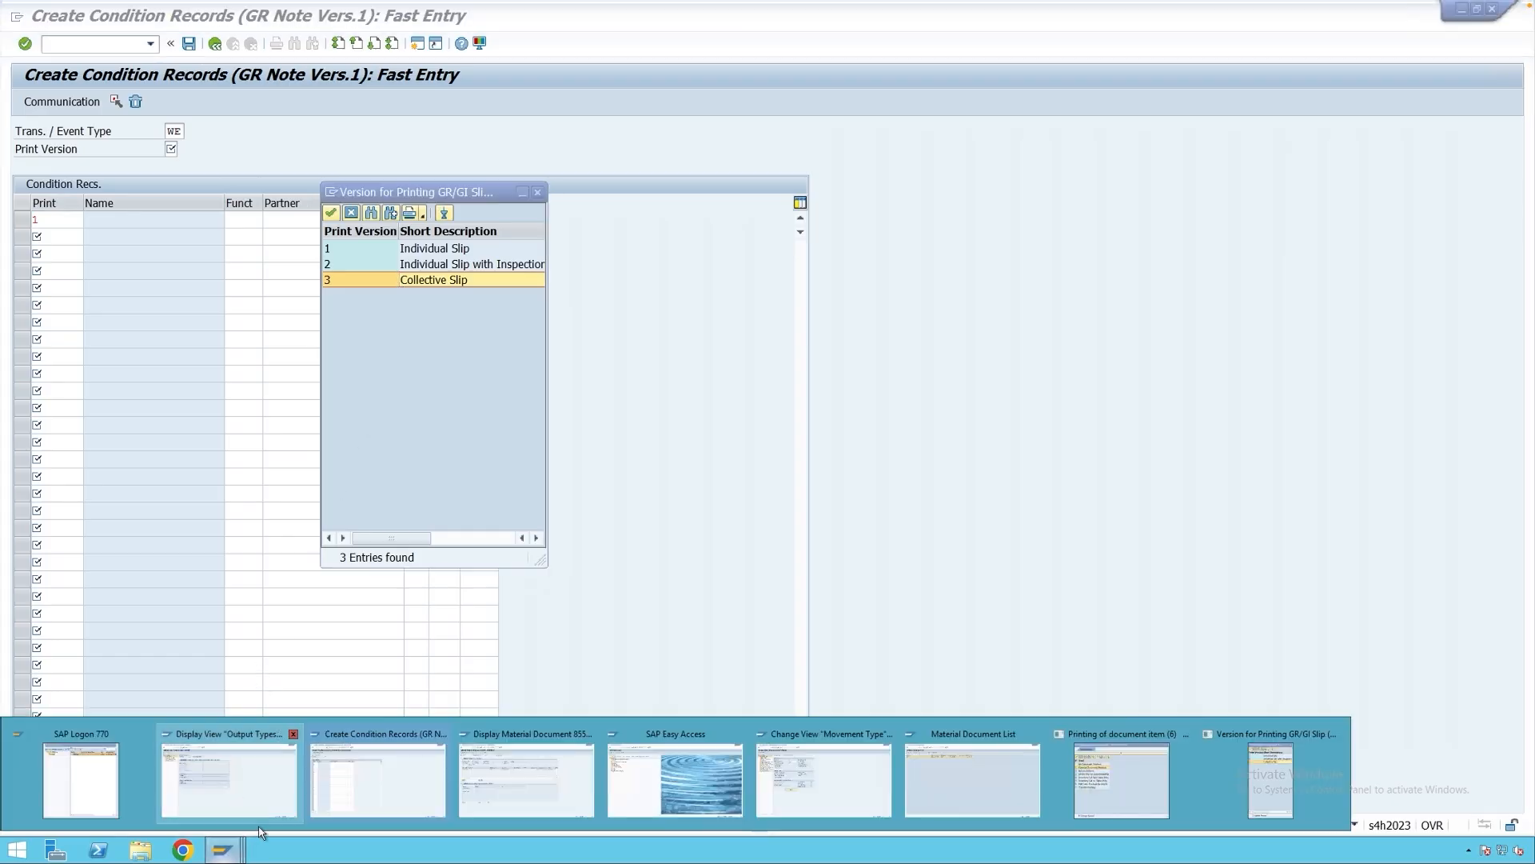
mouse_move(260, 832)
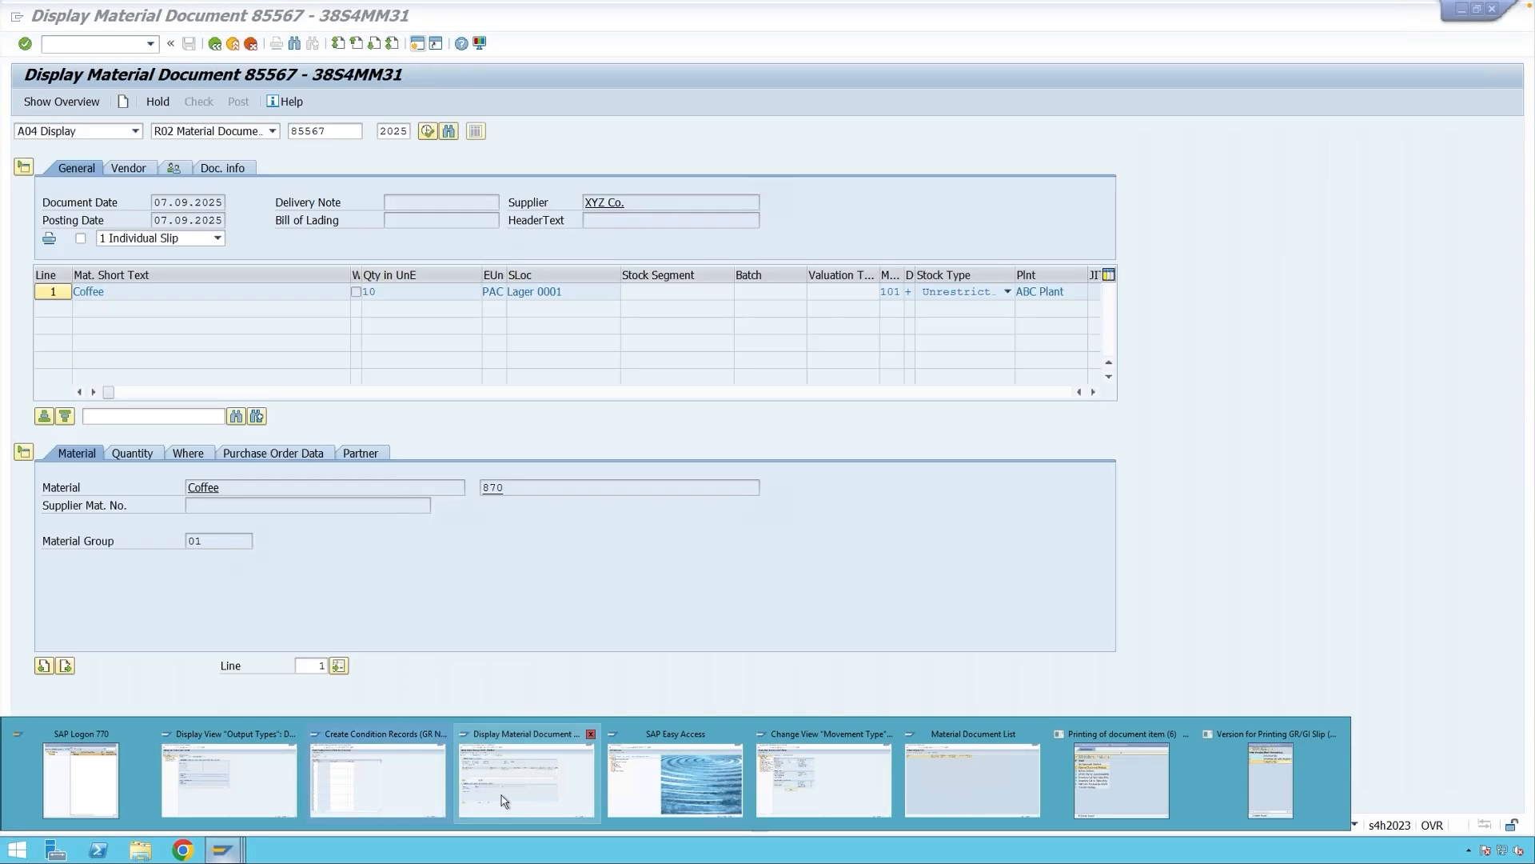
click(501, 795)
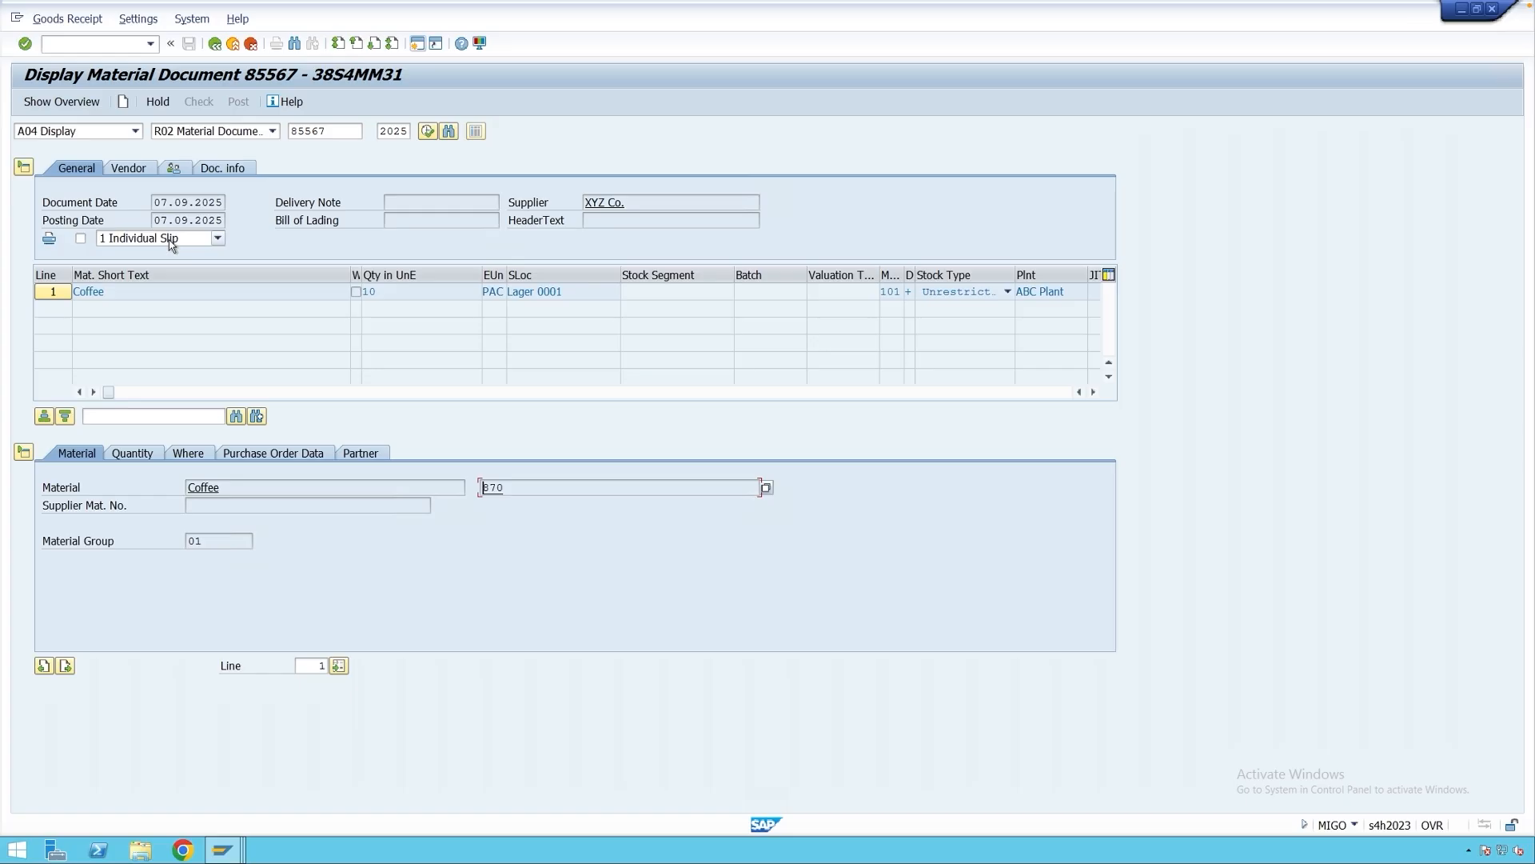
click(171, 239)
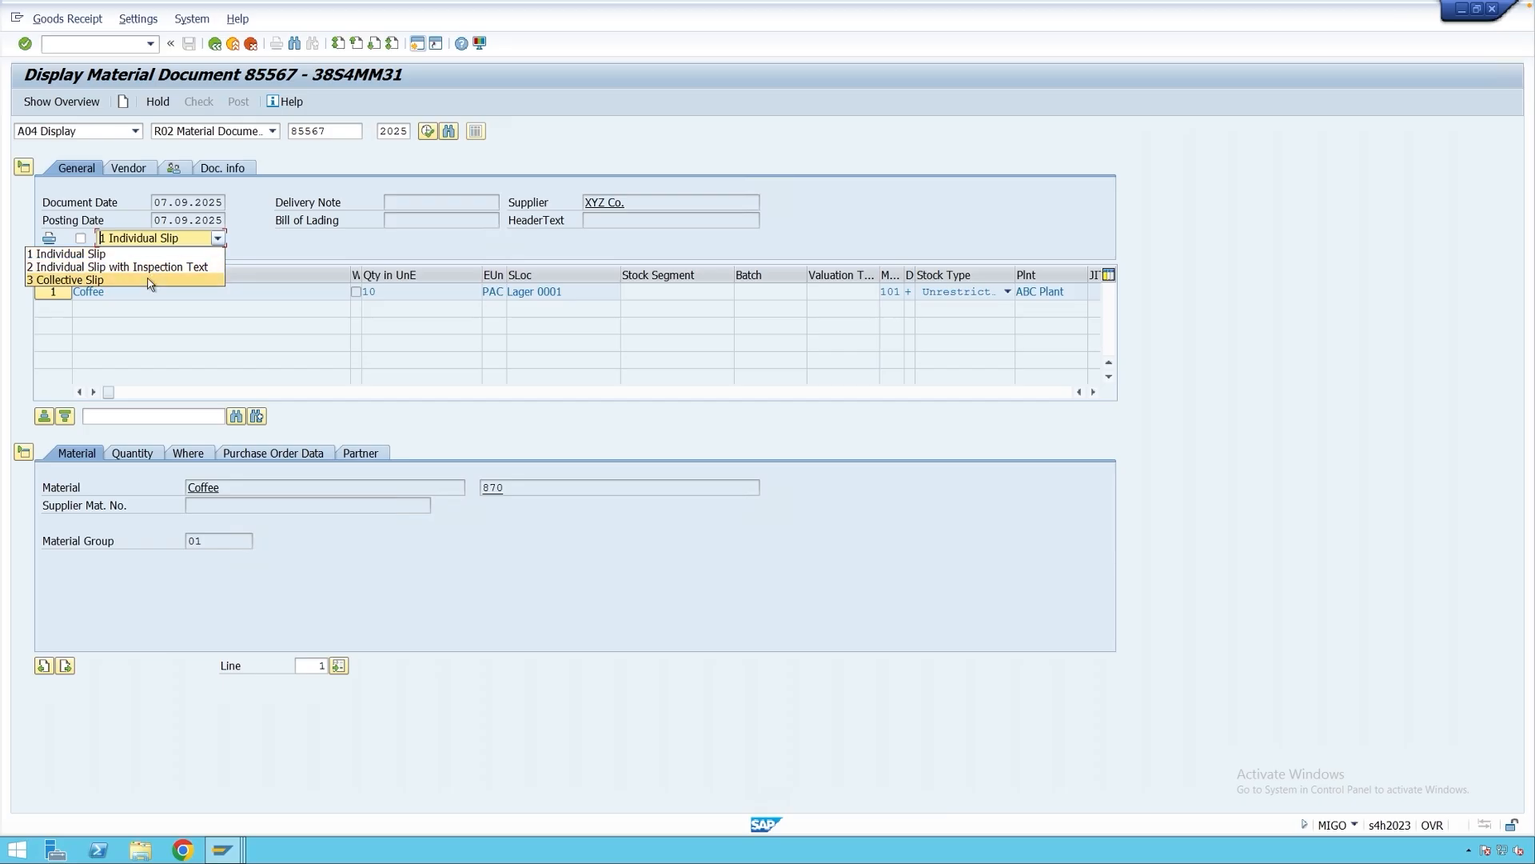
click(288, 253)
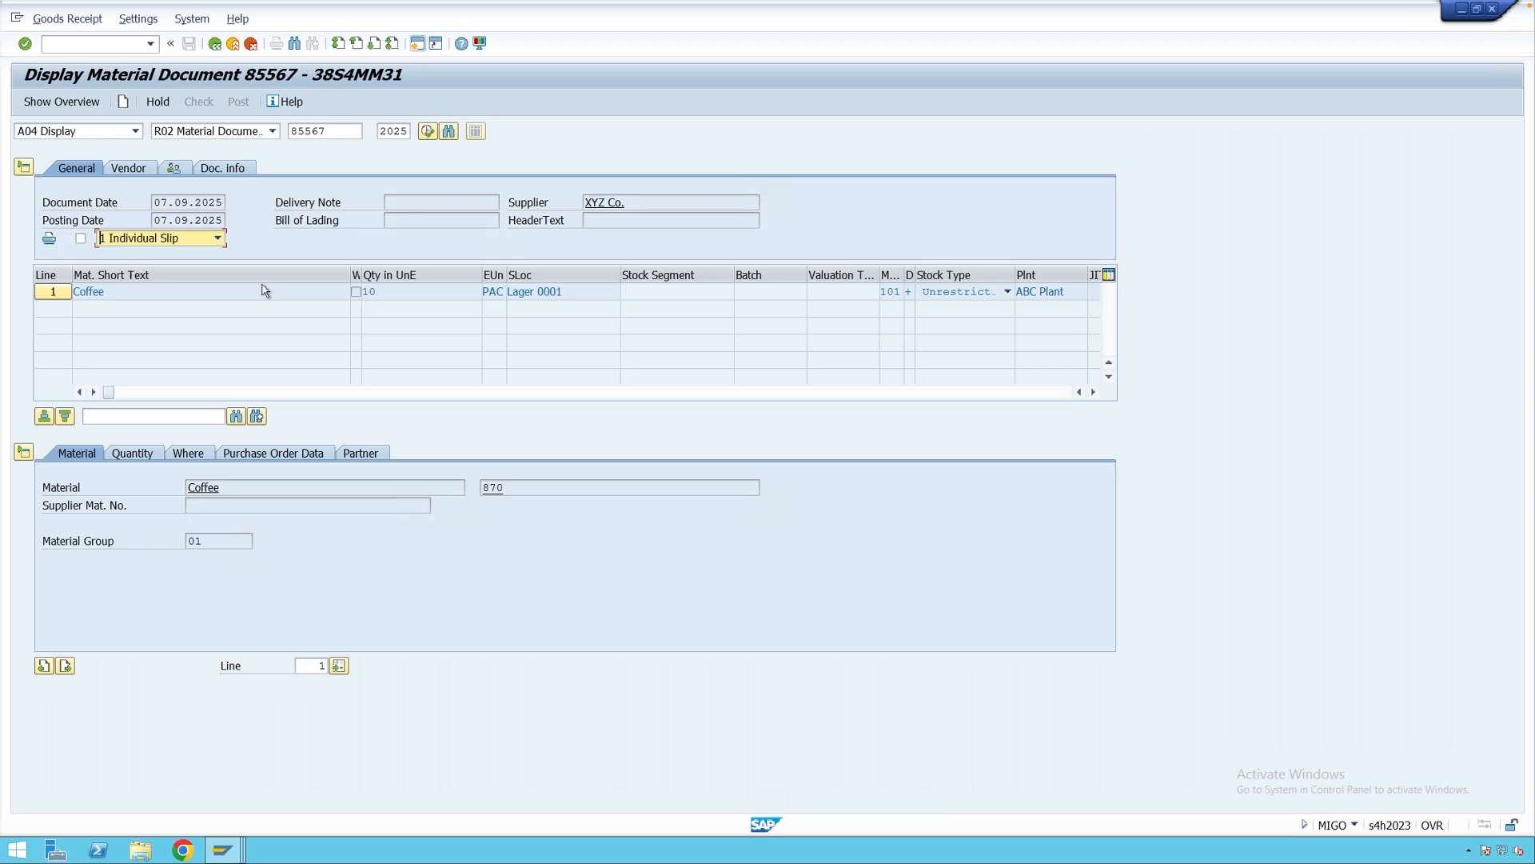
click(226, 851)
Close the print-version list unchosen and go back to the Output Types overview.
click(367, 783)
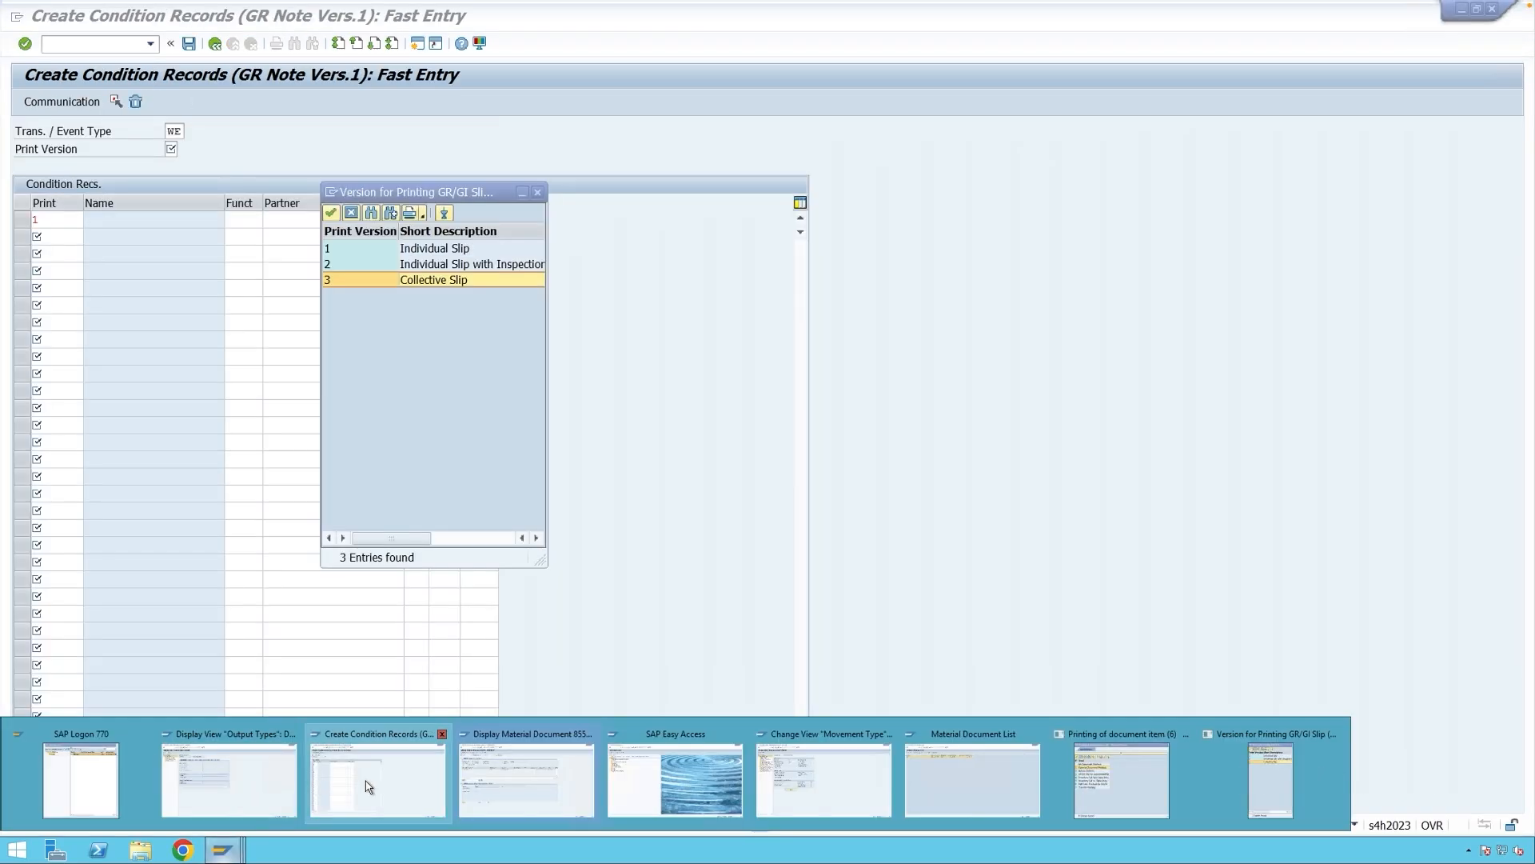
key(Escape)
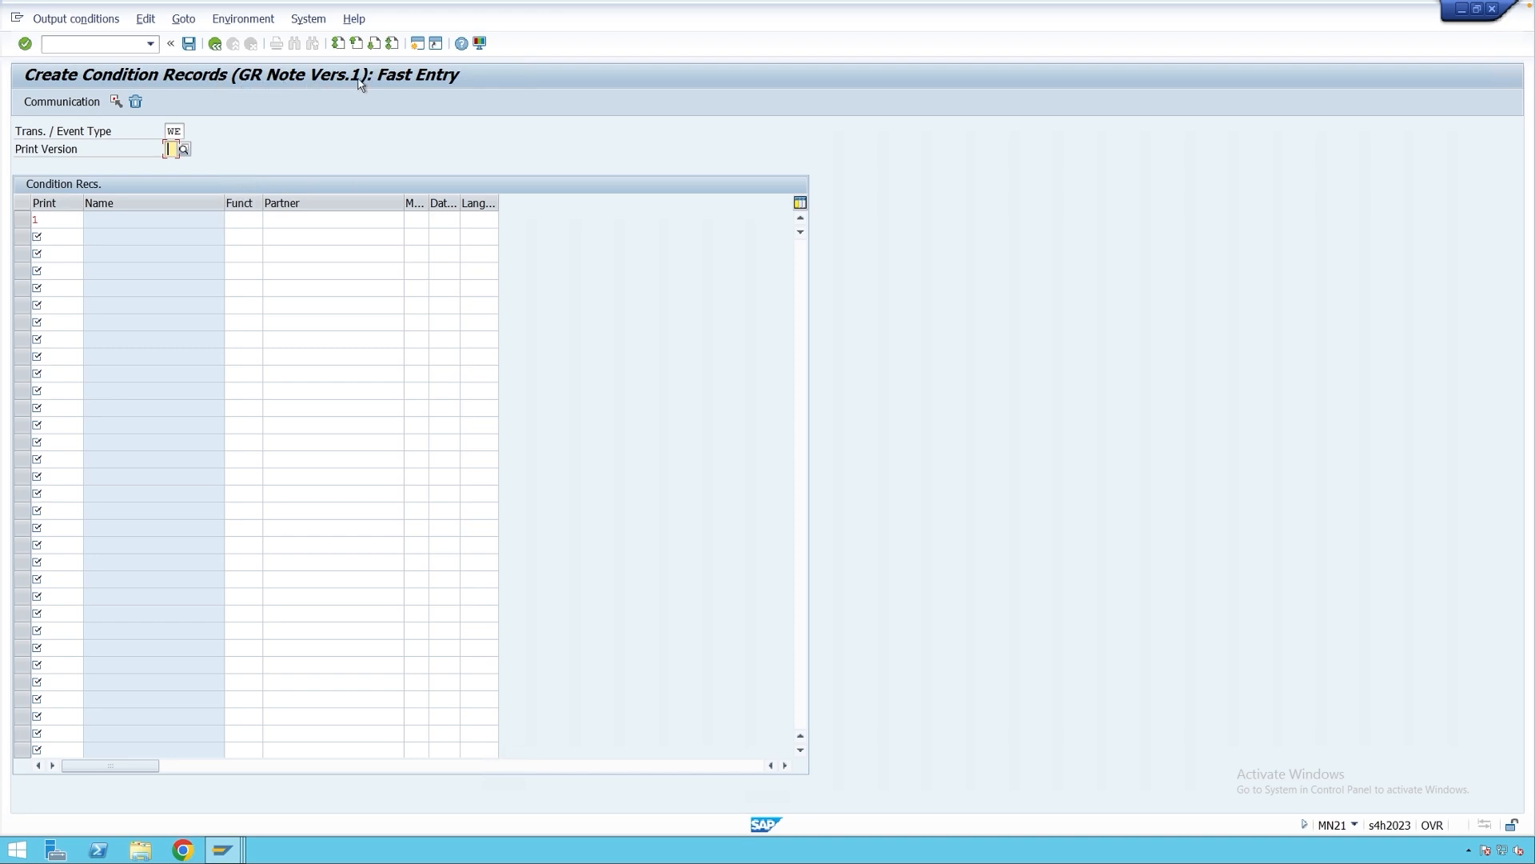
click(227, 850)
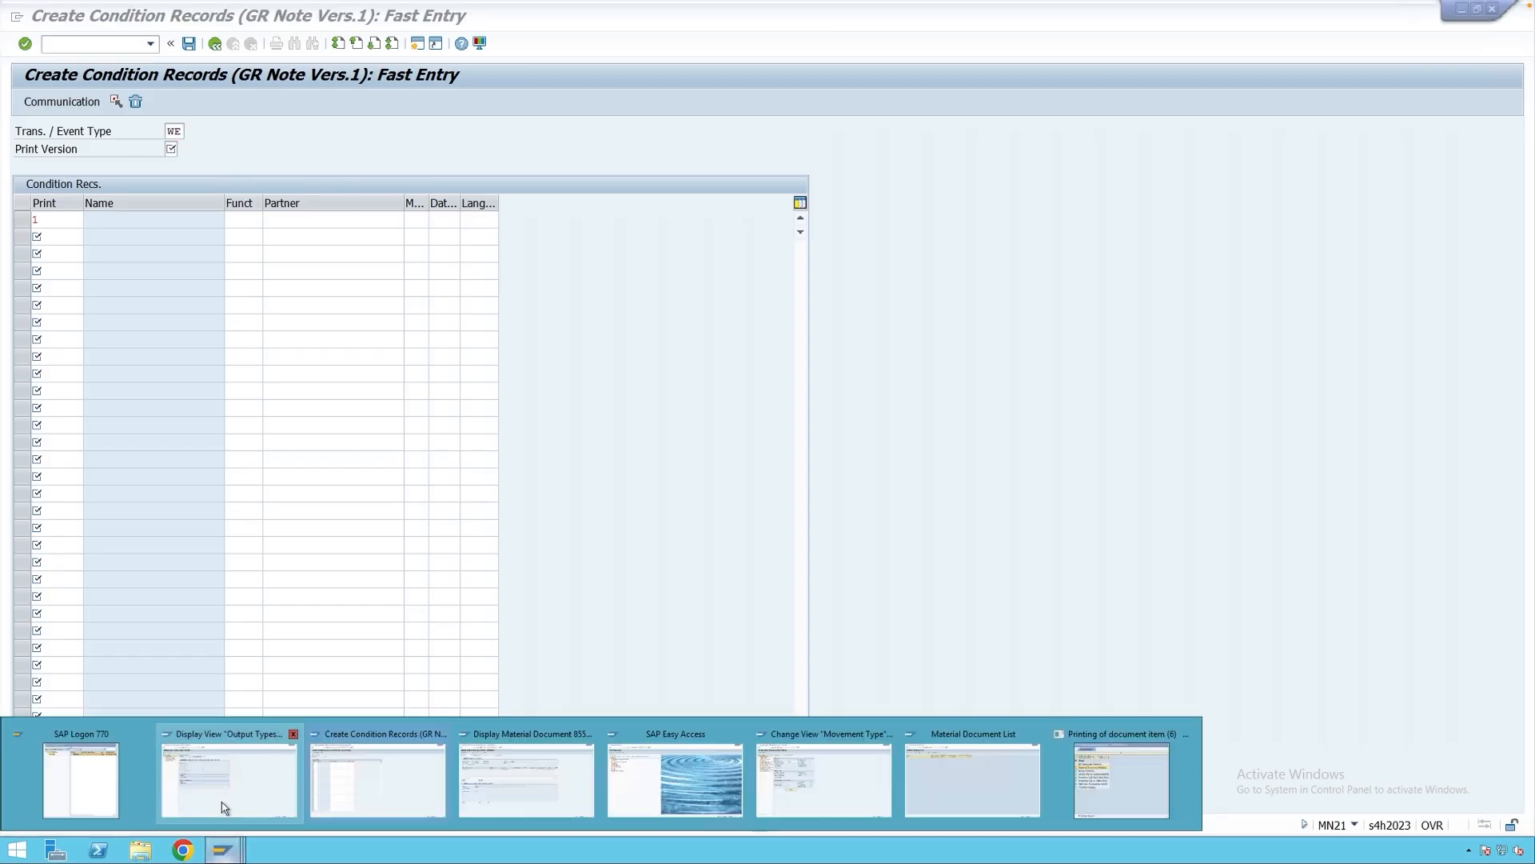
click(225, 803)
click(215, 44)
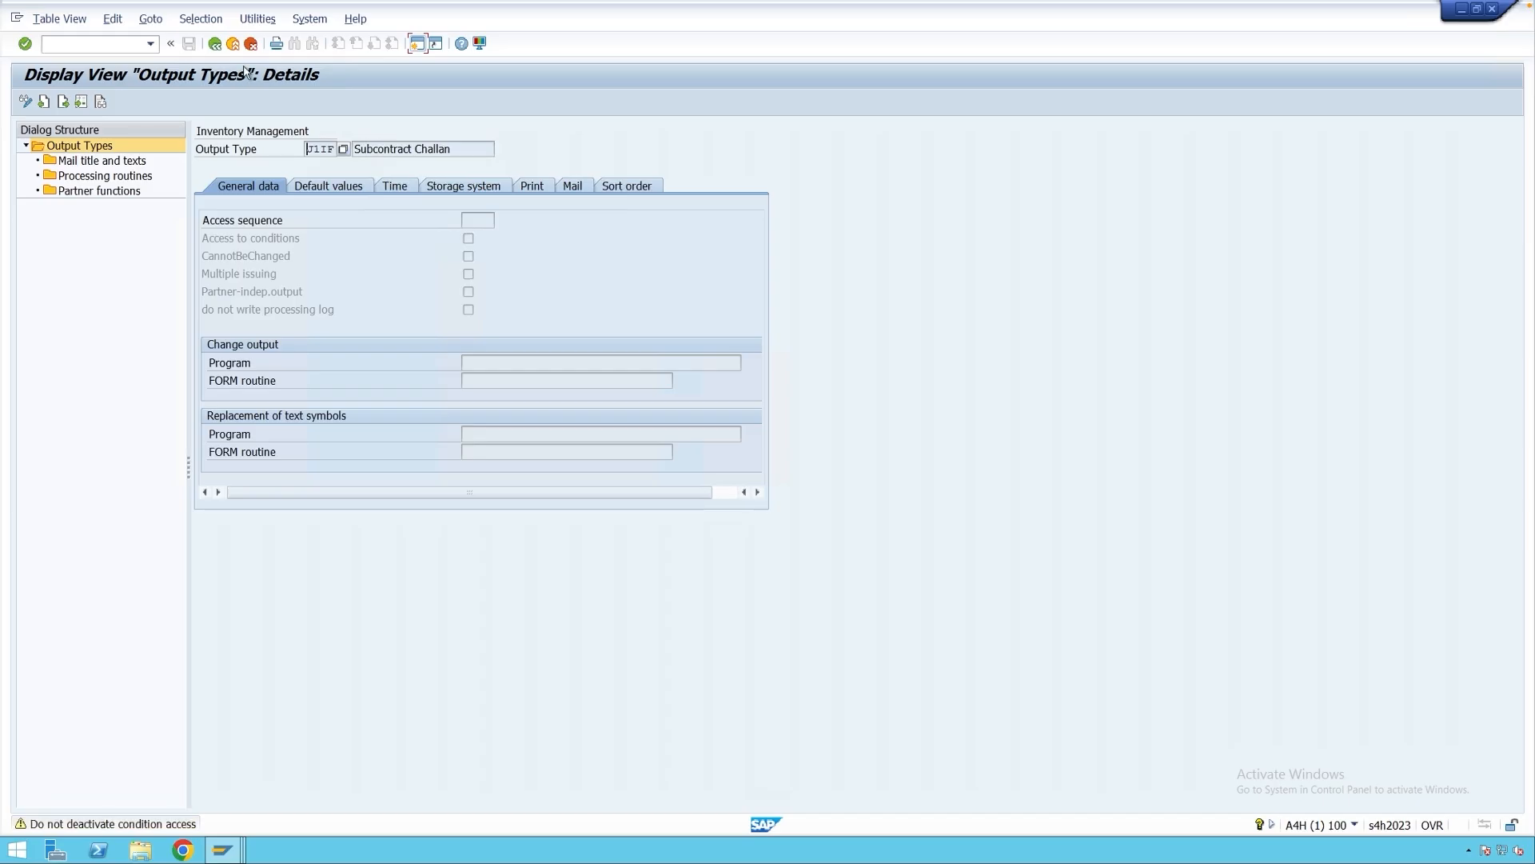
key(Return)
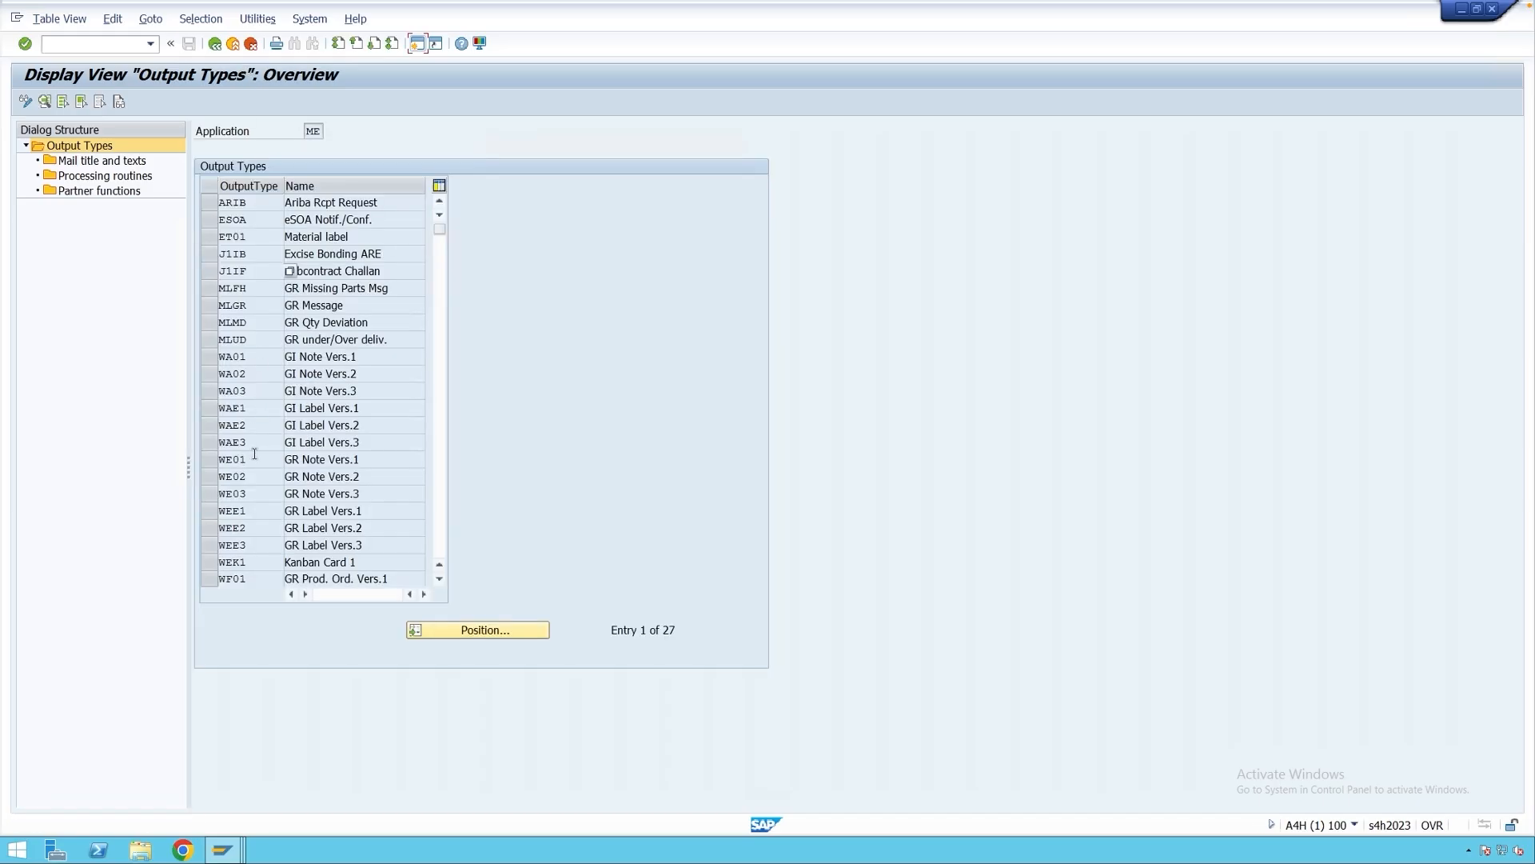
Check the WE01 'GR Note Vers.1' entry, then bring the condition records window forward.
drag(247, 460, 216, 460)
drag(361, 460, 282, 461)
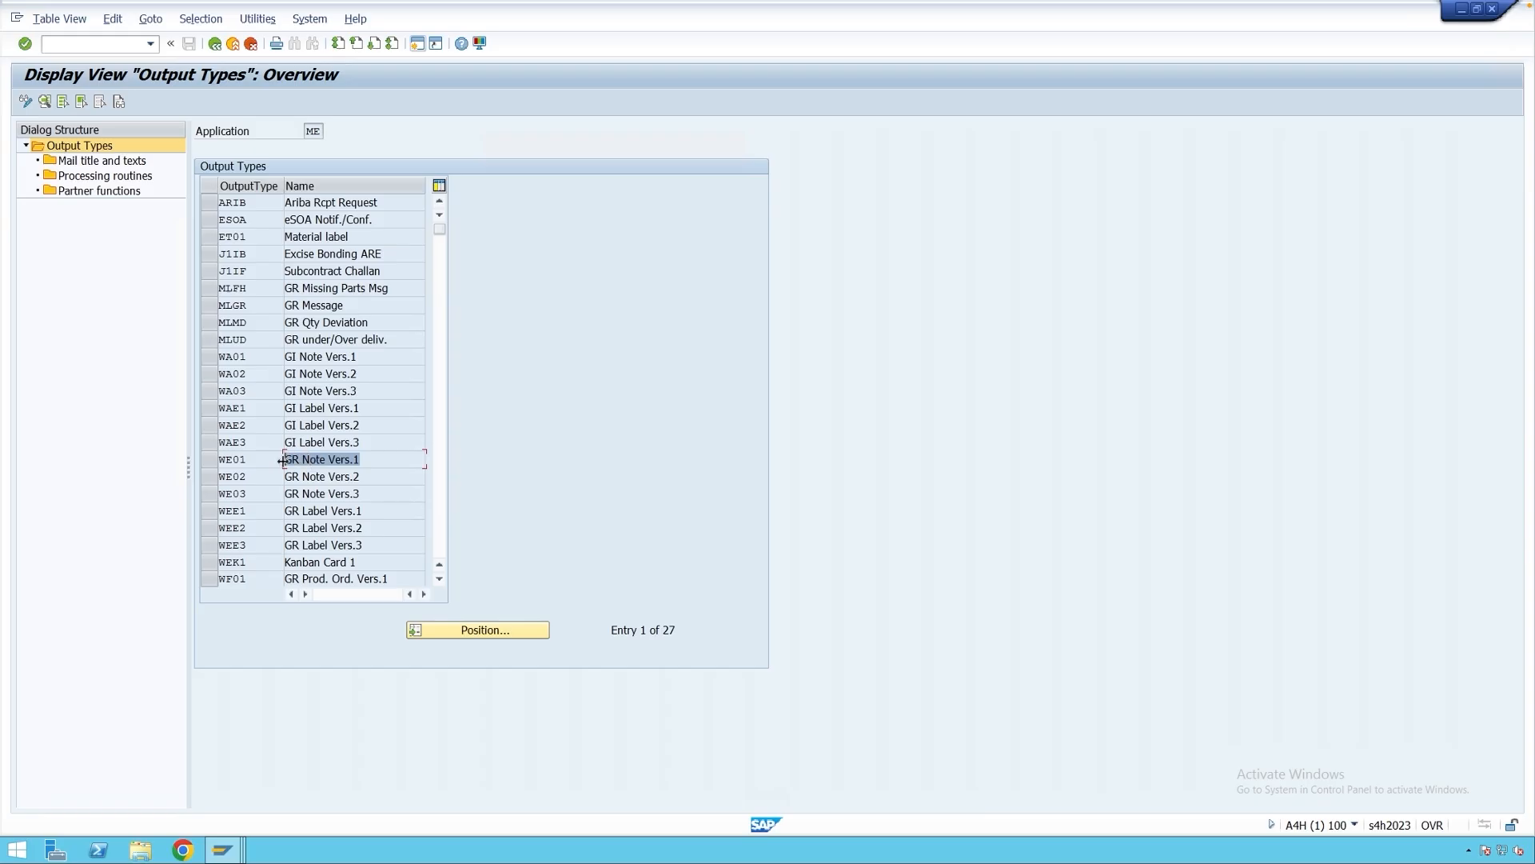
drag(249, 459, 217, 461)
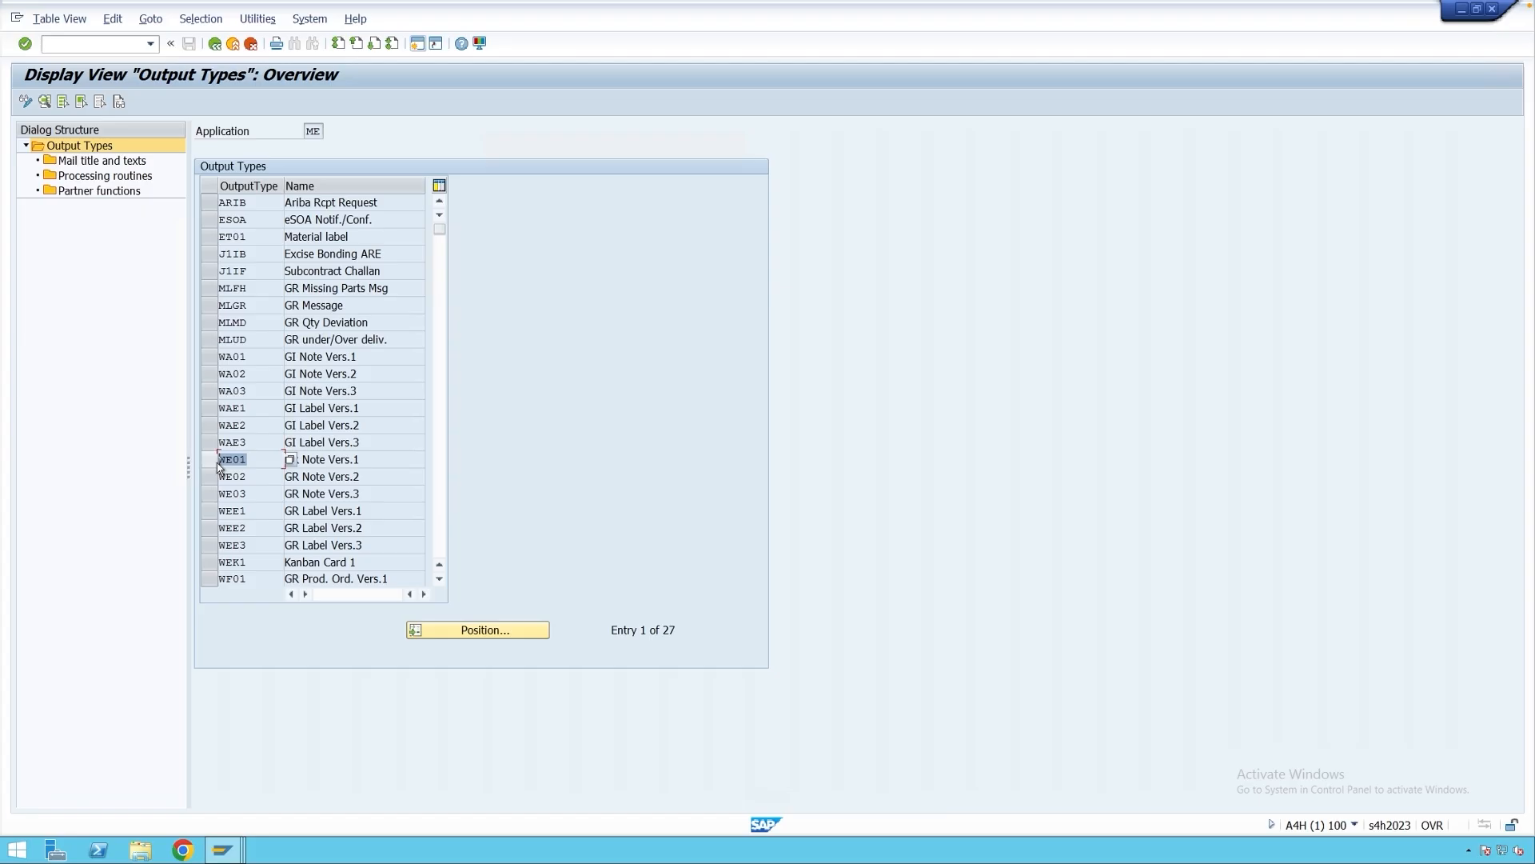
click(256, 461)
drag(234, 461, 219, 466)
mouse_move(228, 848)
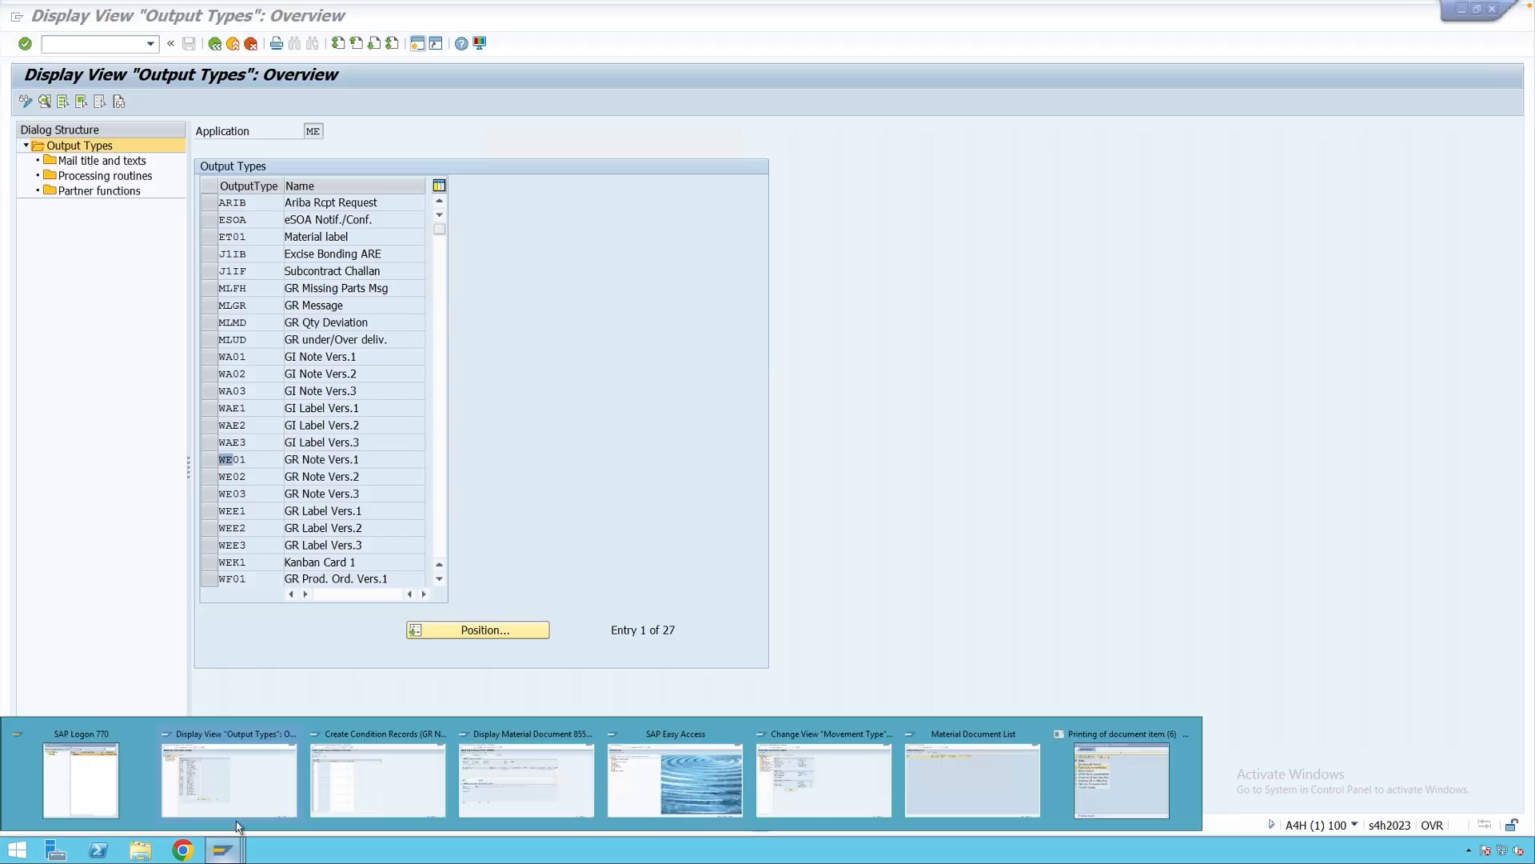
click(368, 778)
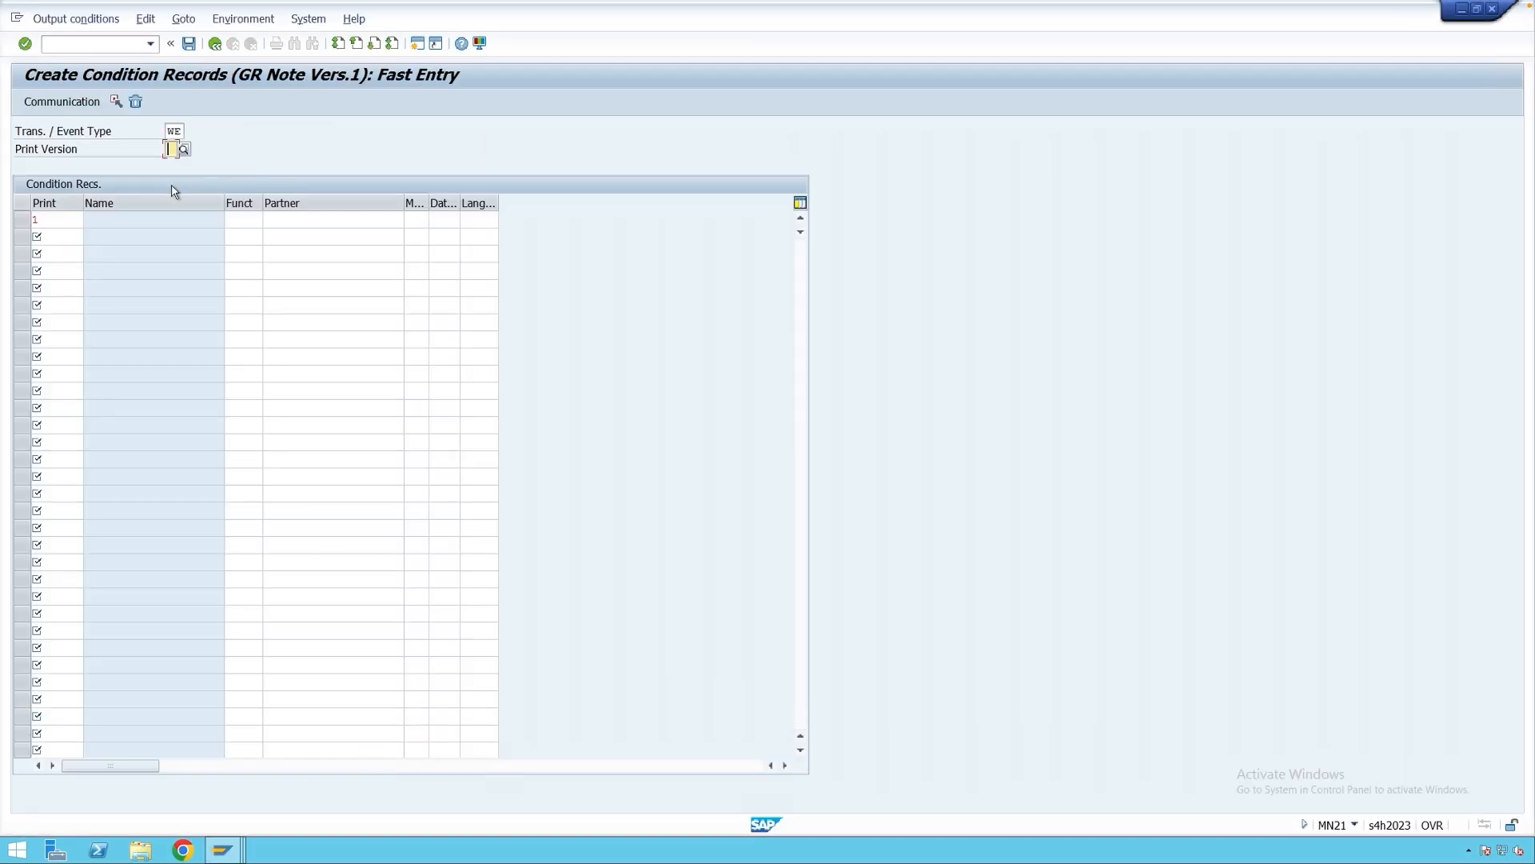
Back out to the WE01 key screen and reopen a blank GR Note Vers.1 fast entry.
click(215, 43)
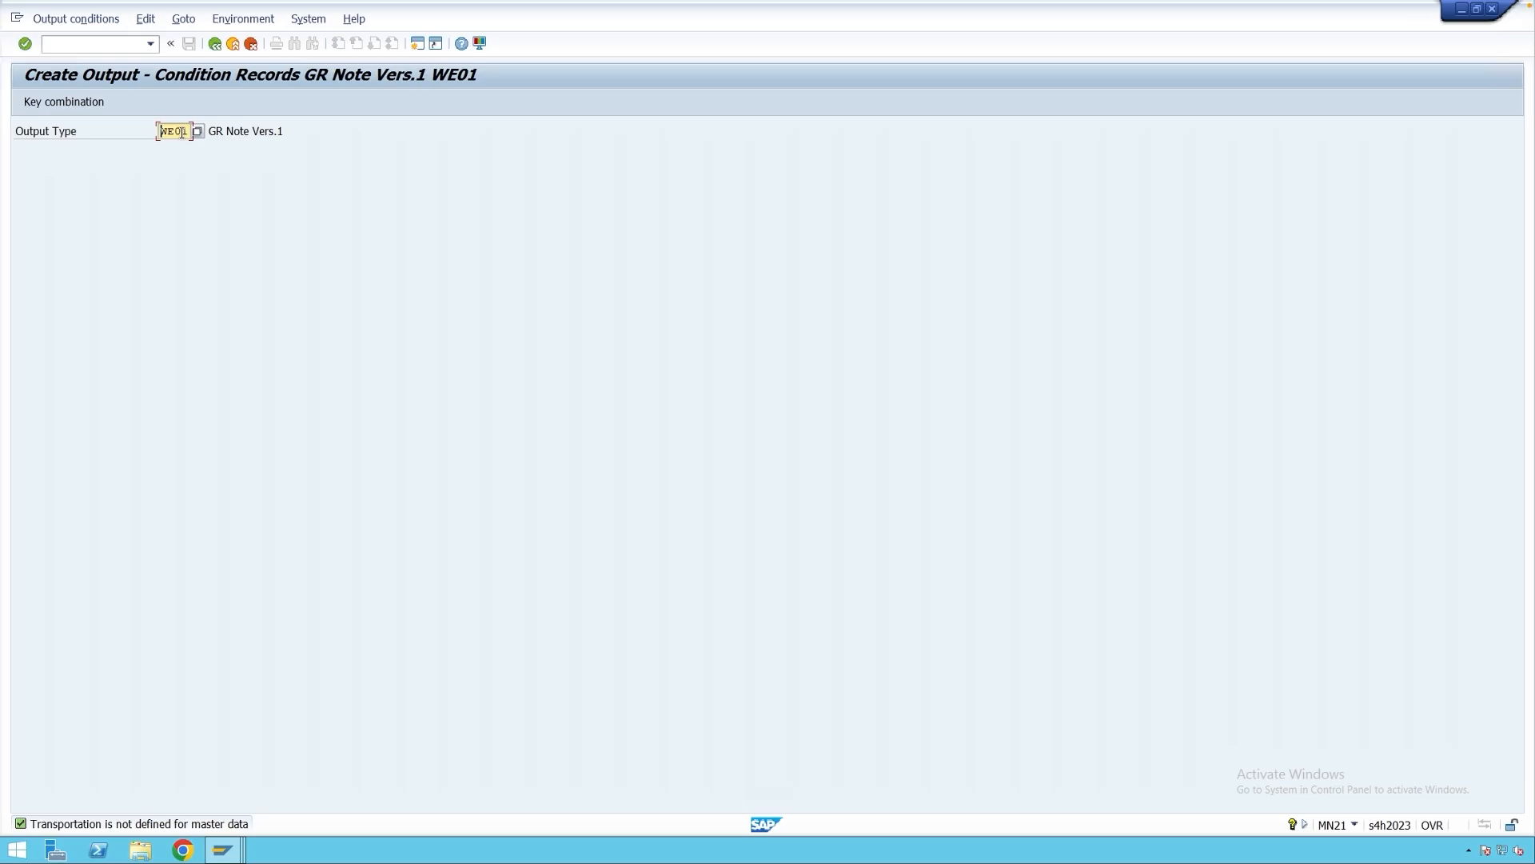
drag(285, 131, 206, 134)
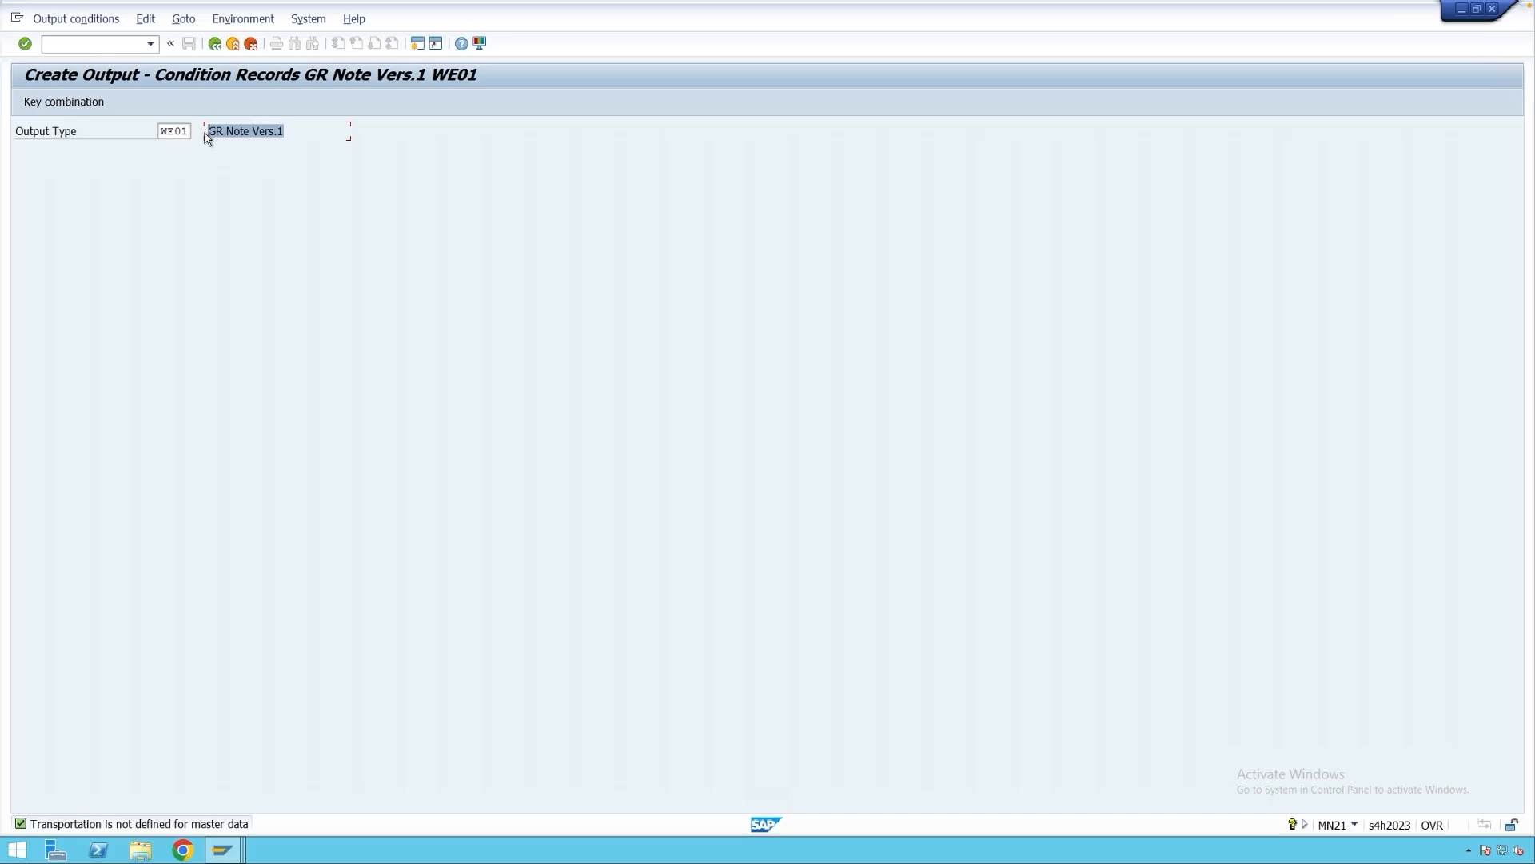
key(Return)
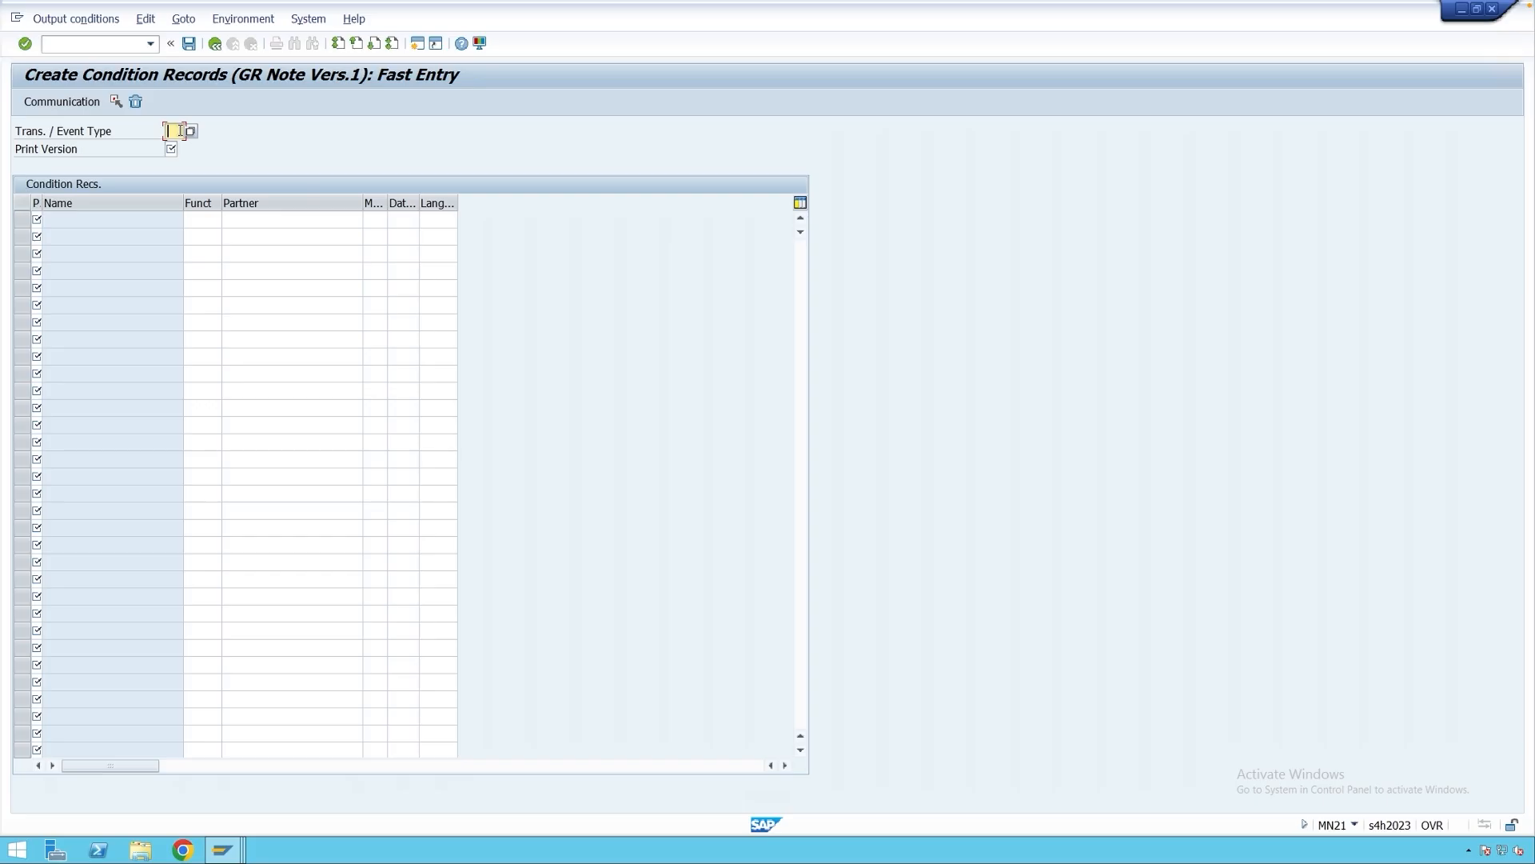
Enter transaction type WE, print version 1 and print item 1 in the first row.
text(WE)
click(170, 149)
text(1)
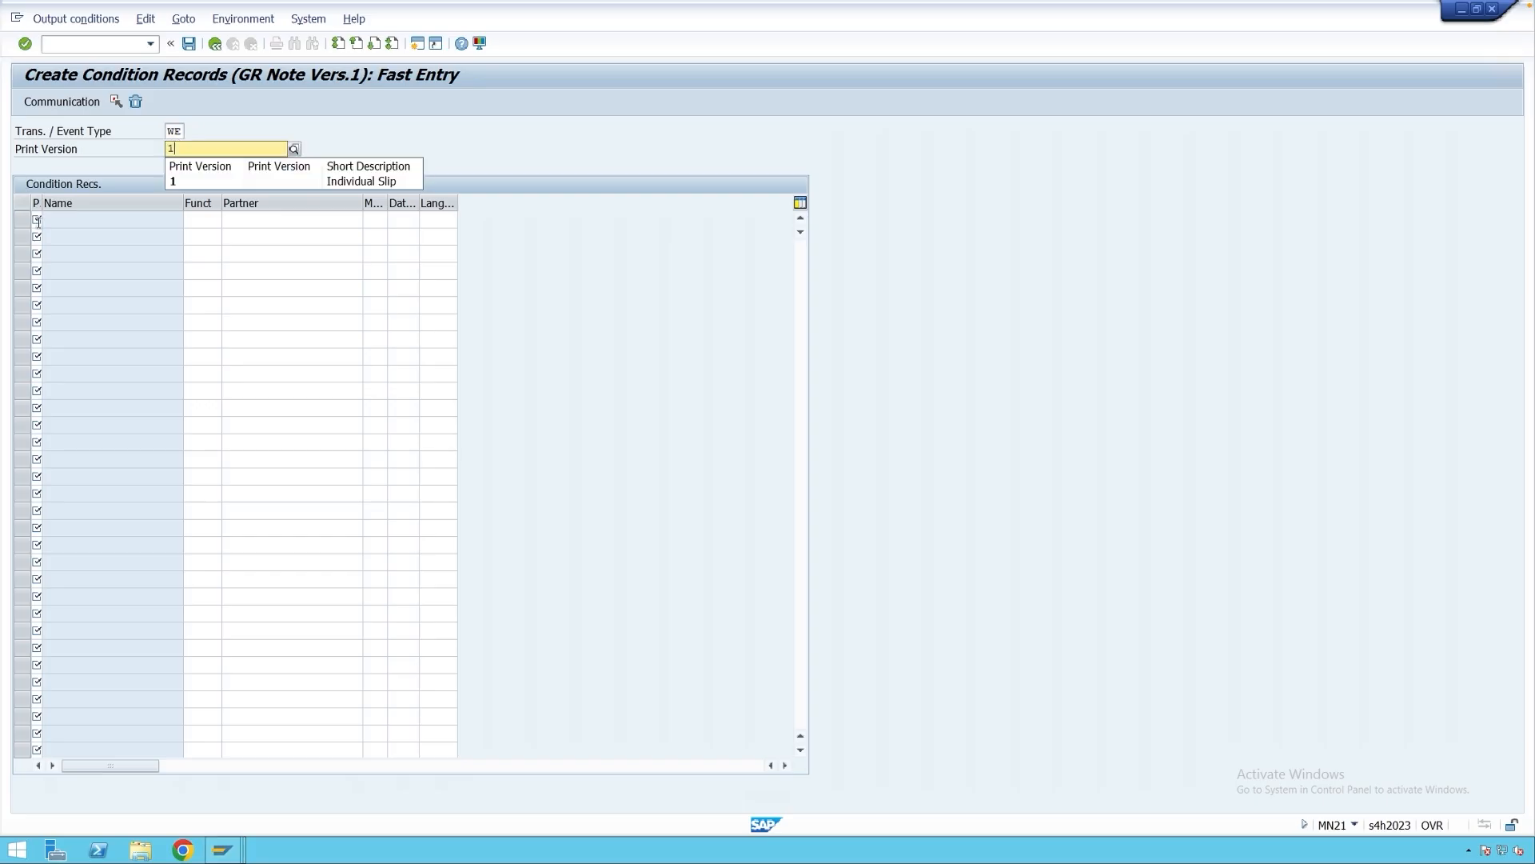
click(38, 221)
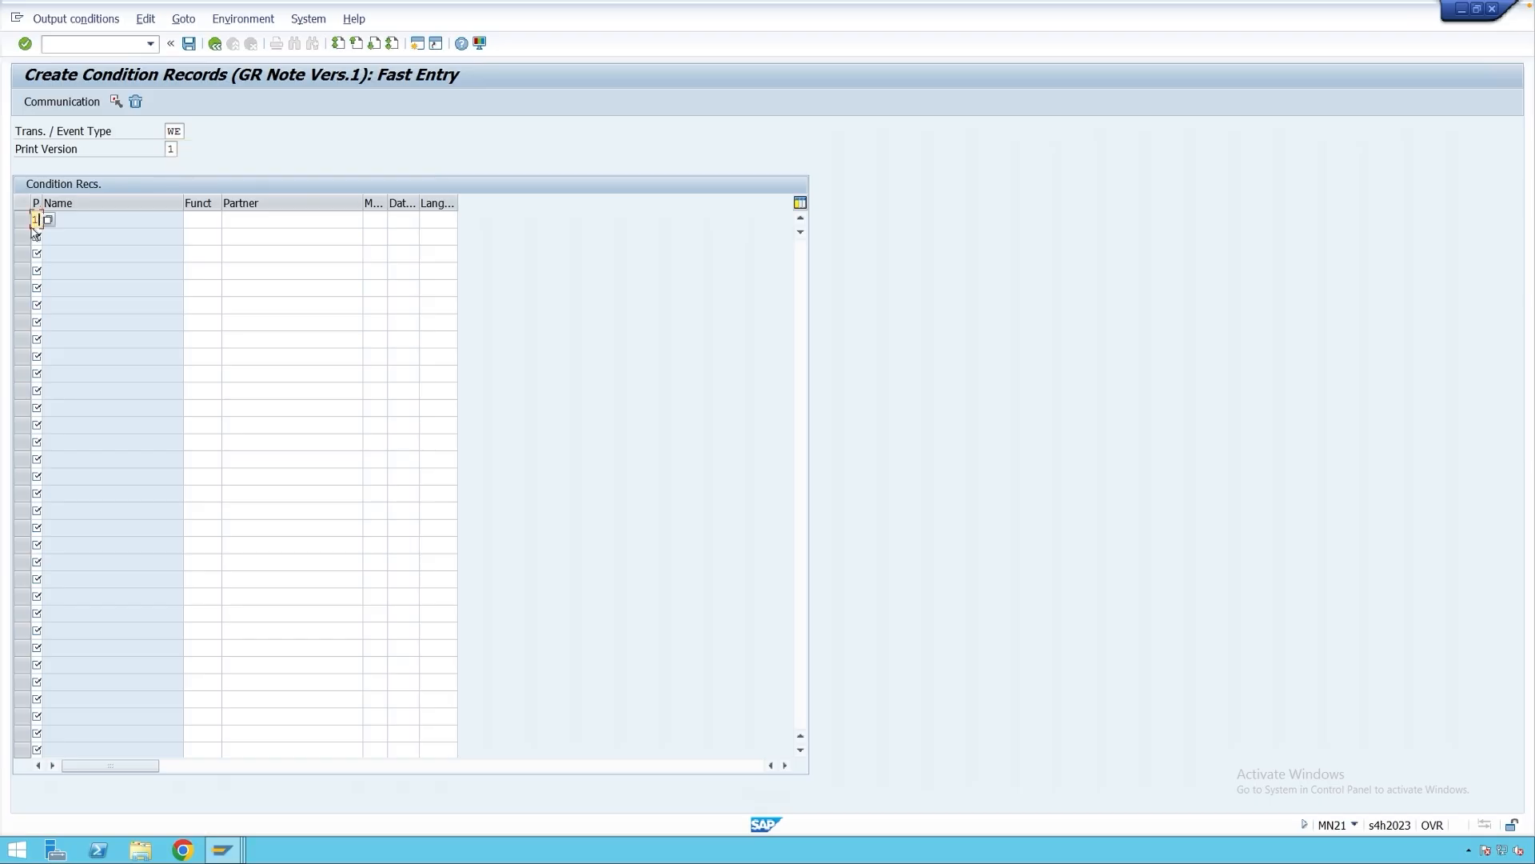
text(1)
Close the print-item list in the movement type window and return to the condition records.
click(223, 850)
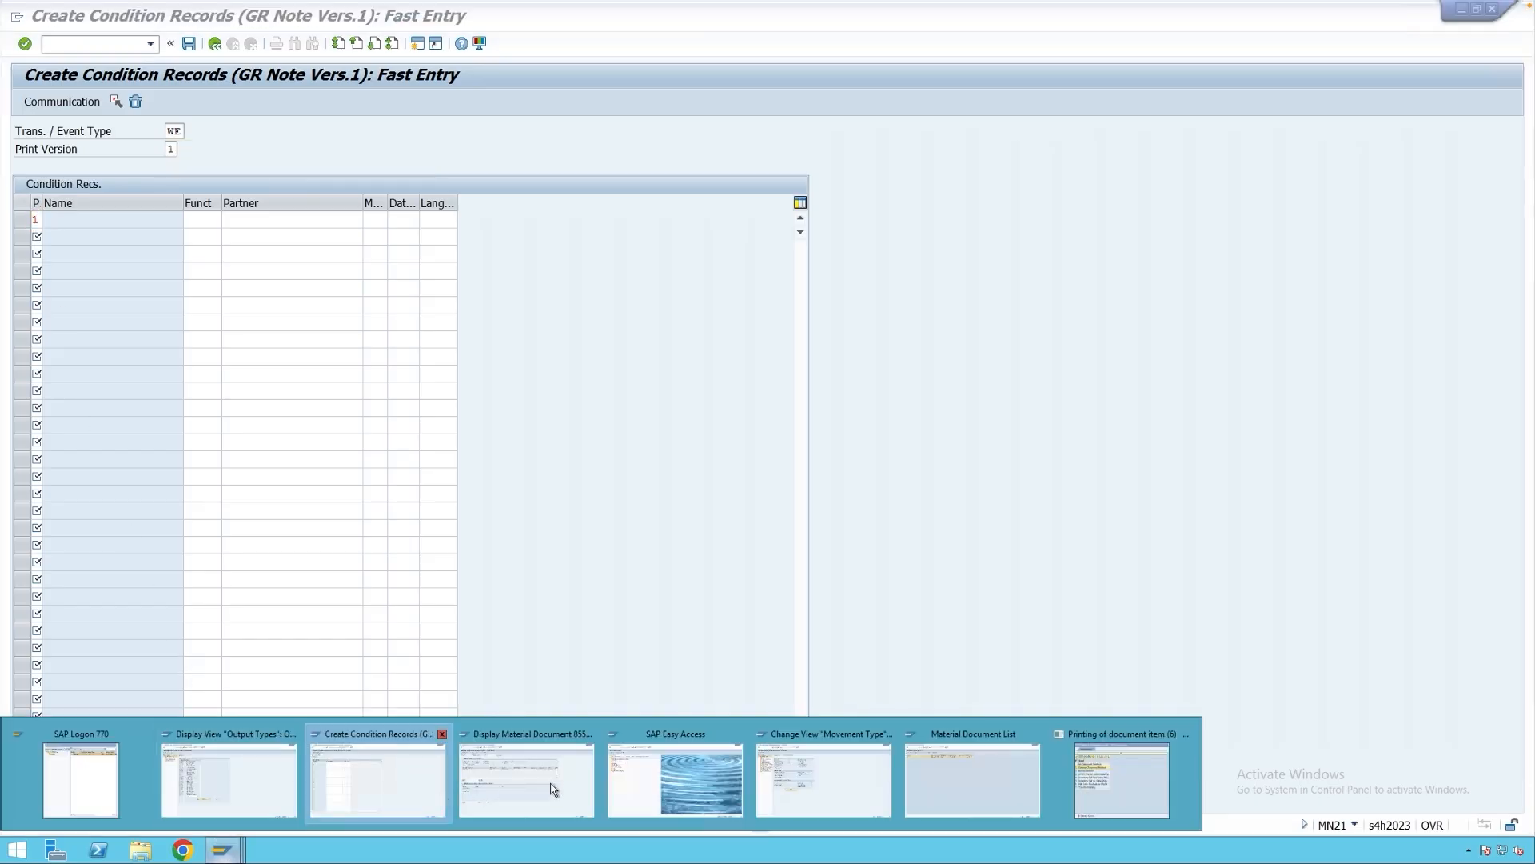
click(810, 780)
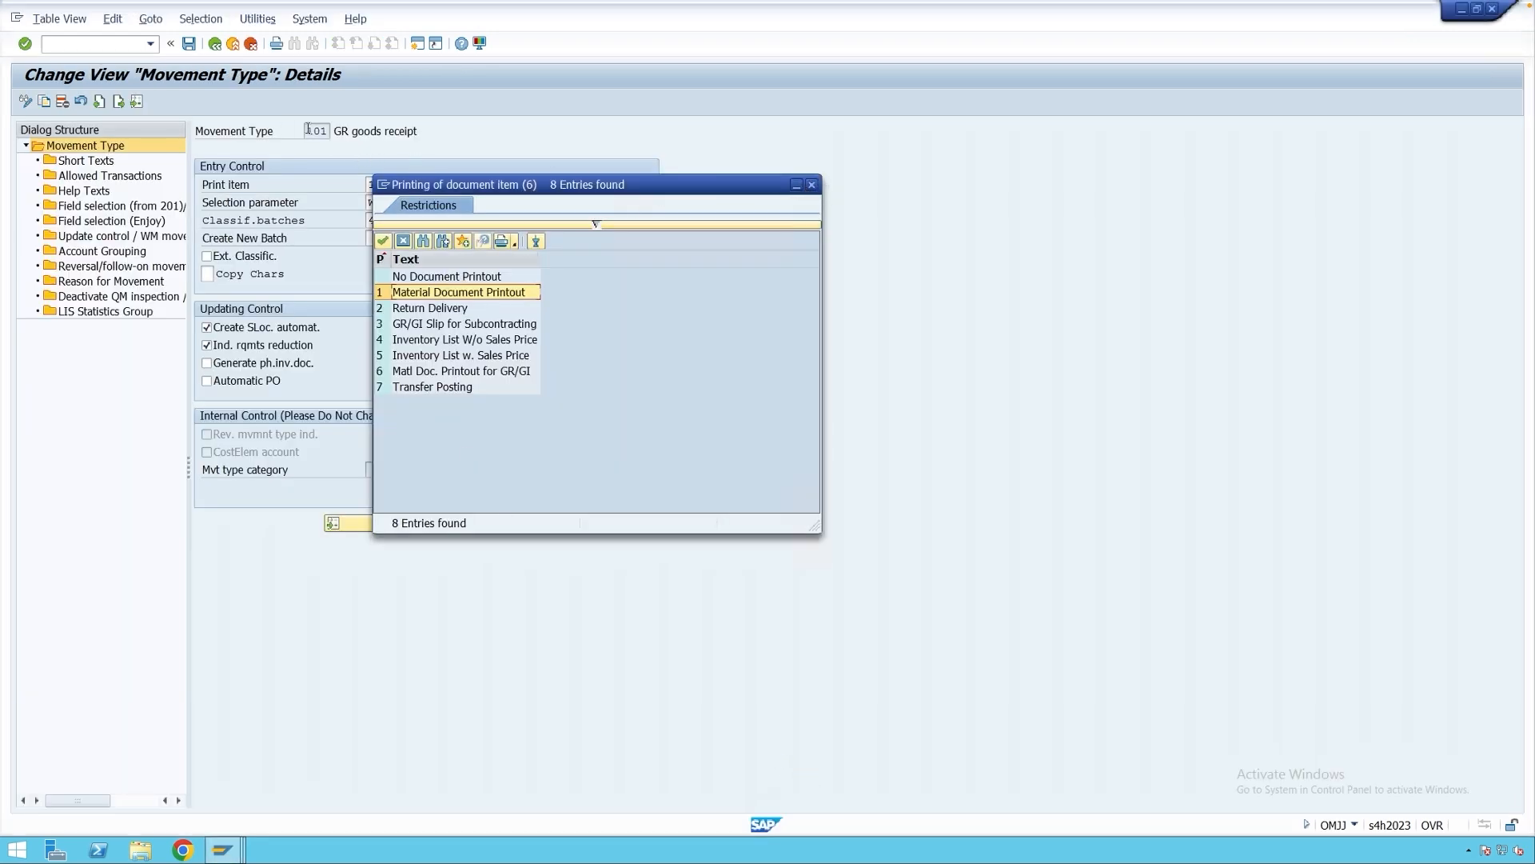
click(811, 185)
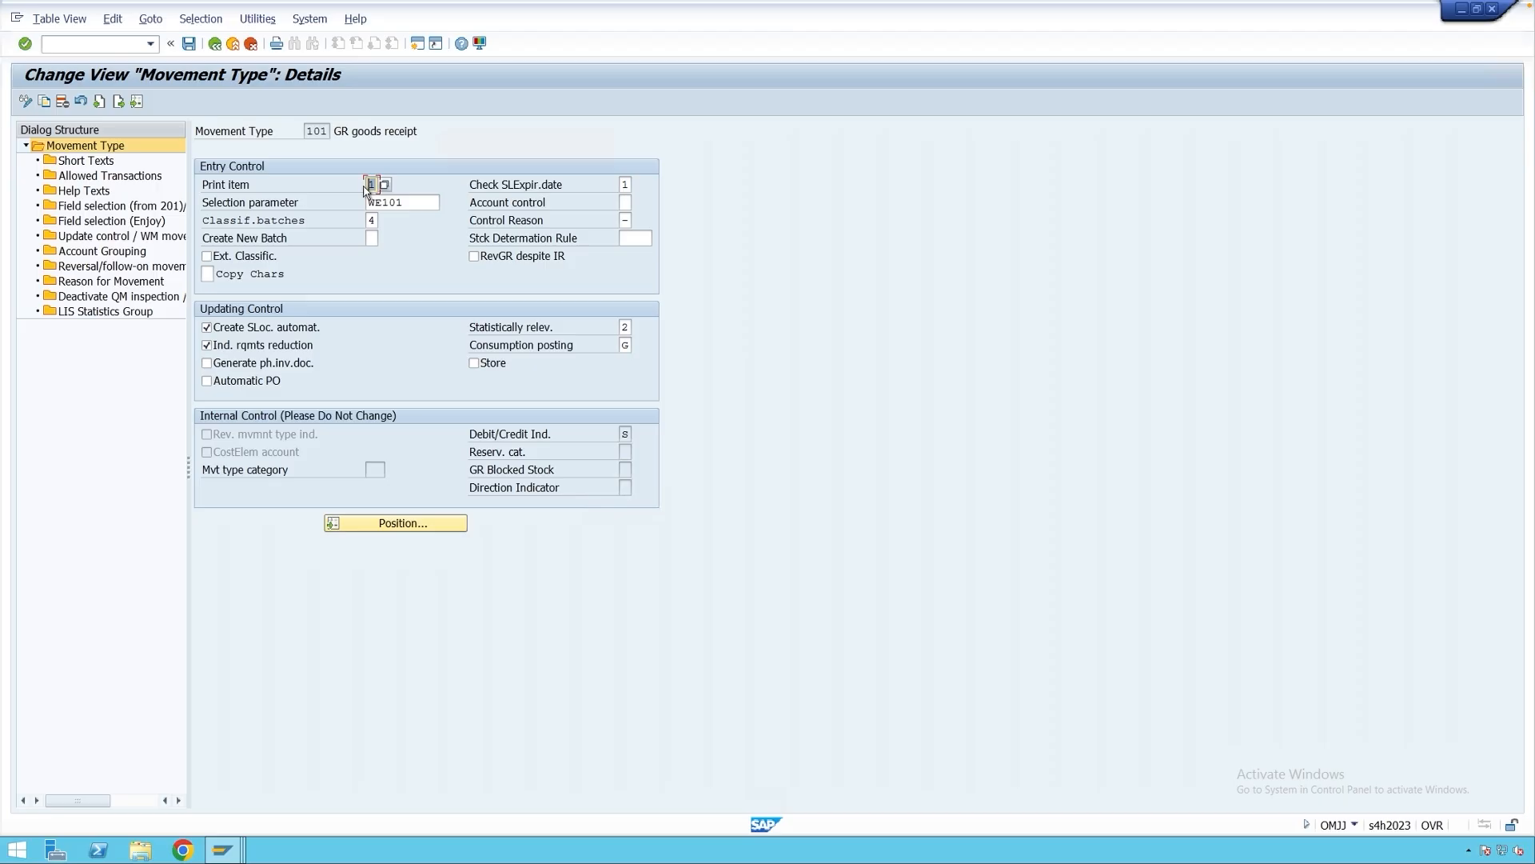
click(225, 849)
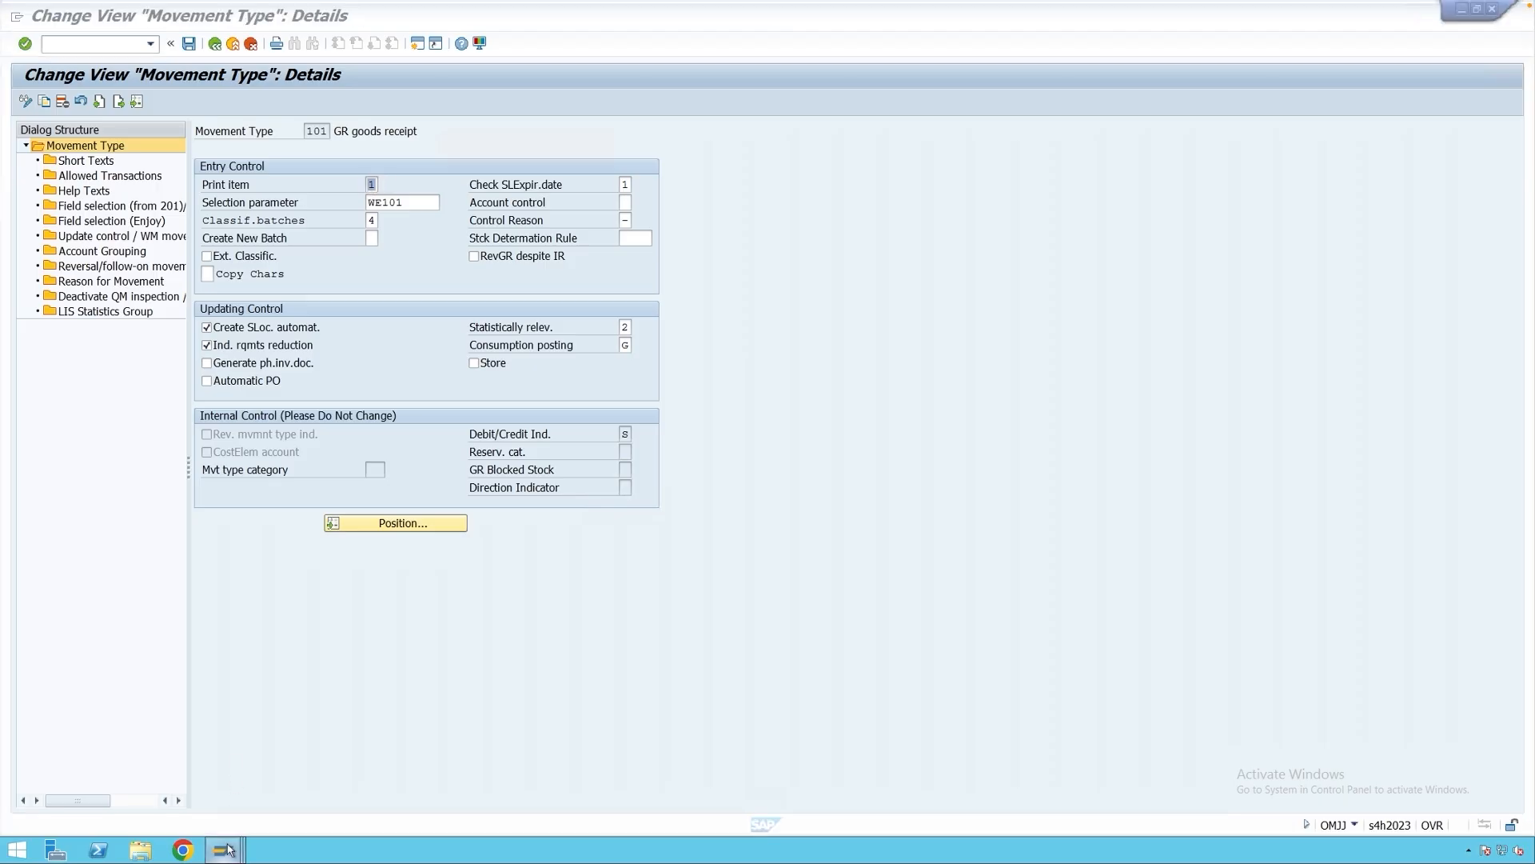
click(339, 778)
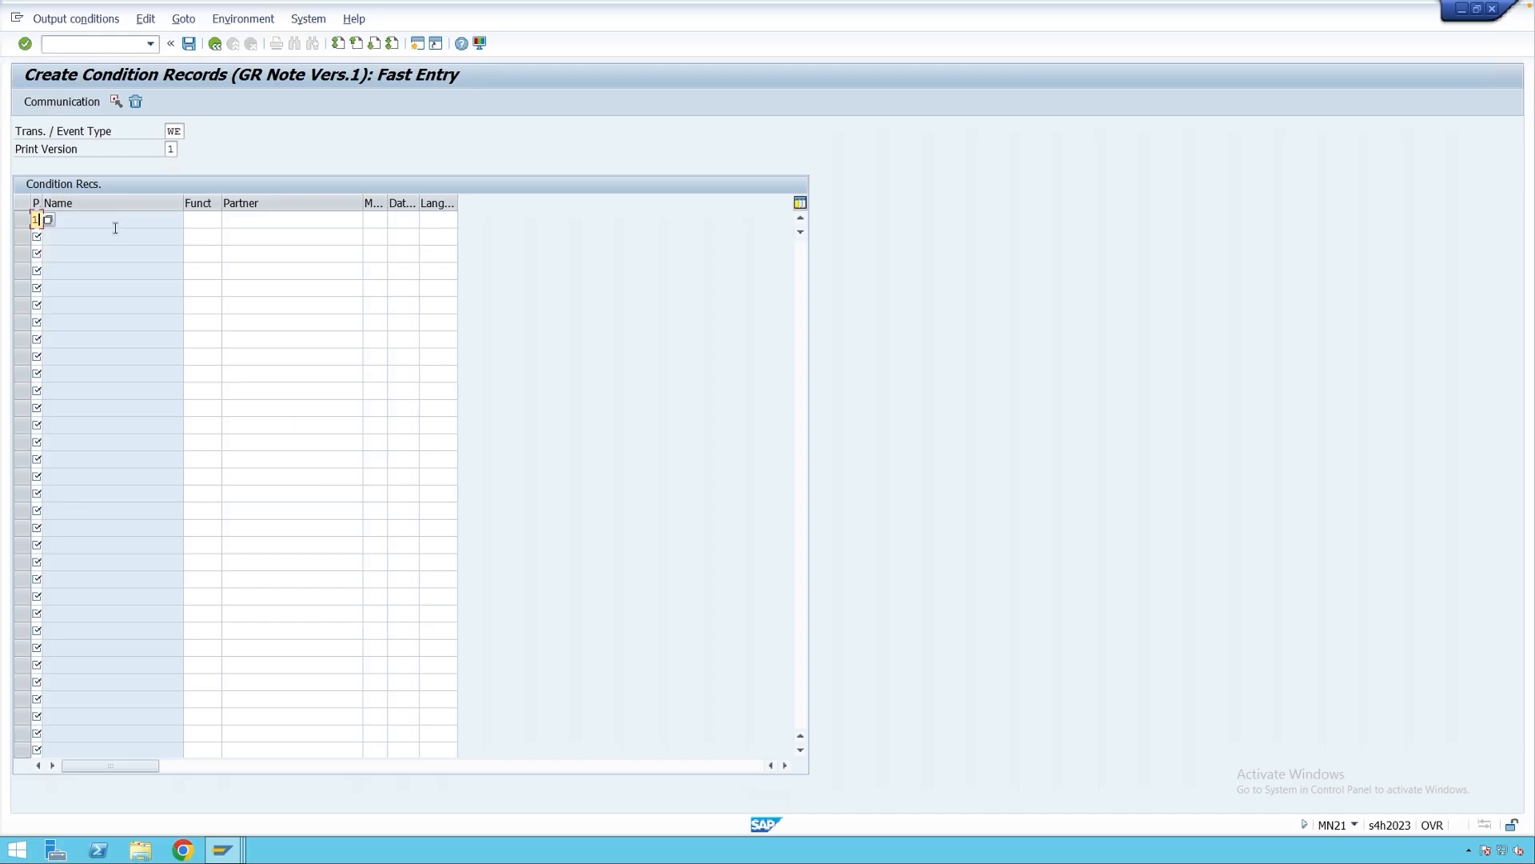
Confirm the record details and set its dispatch time to 1.
key(Return)
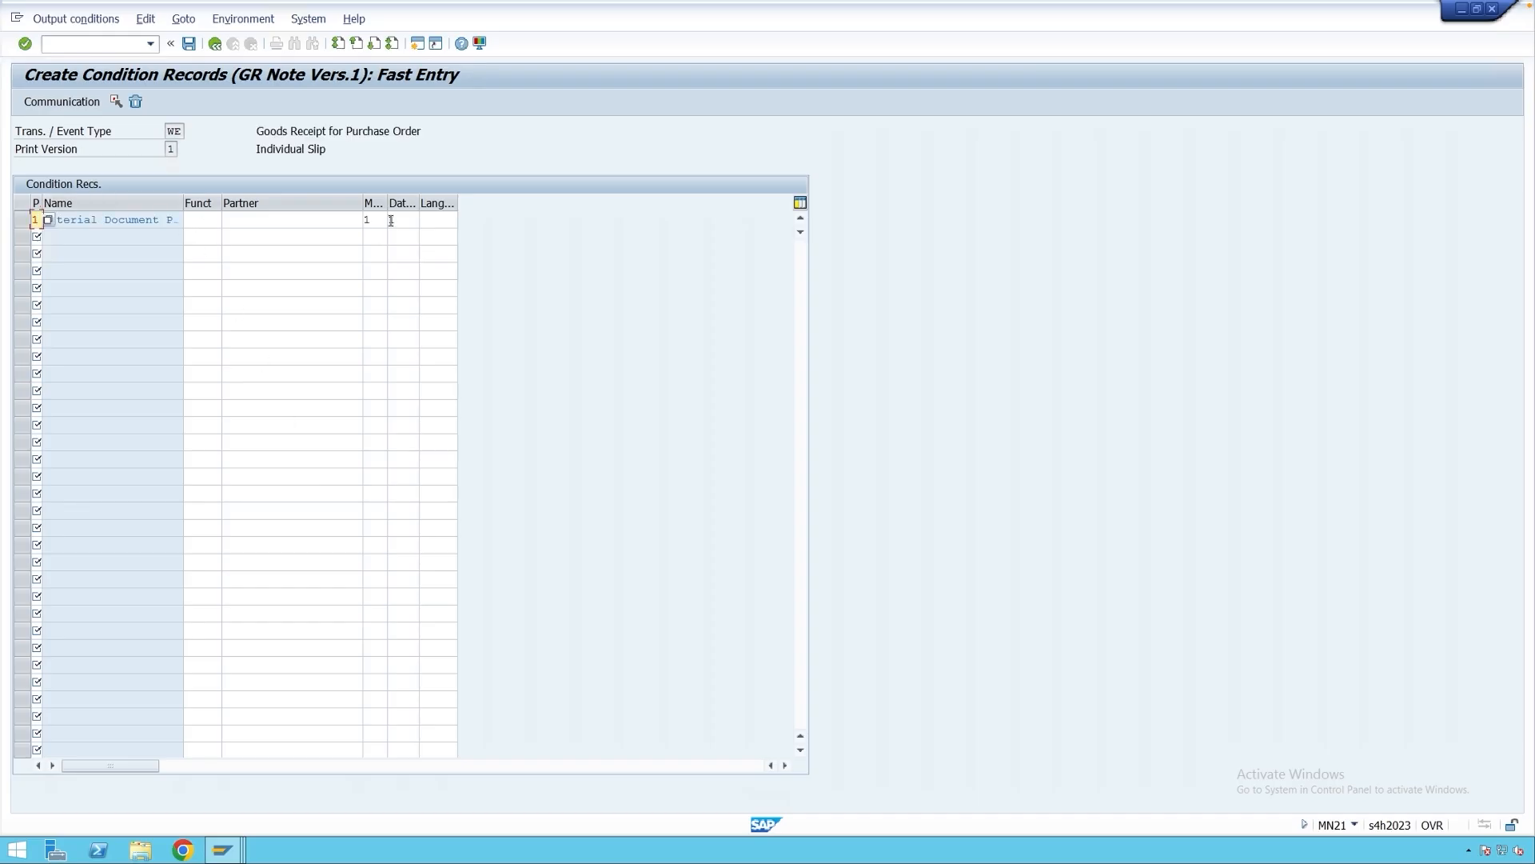
click(391, 220)
text(1)
click(224, 849)
click(226, 790)
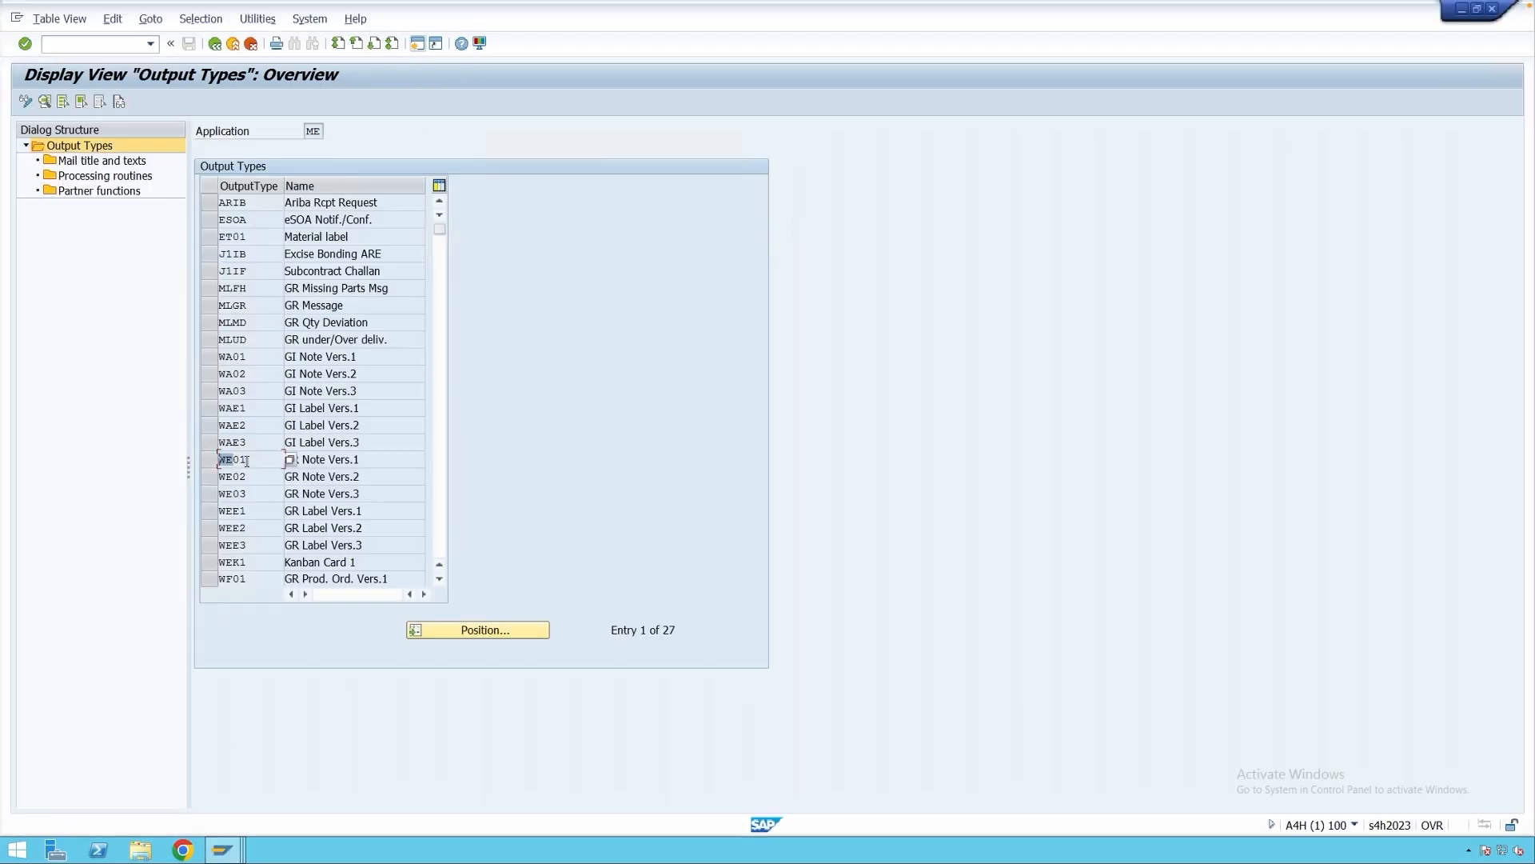
double_click(246, 461)
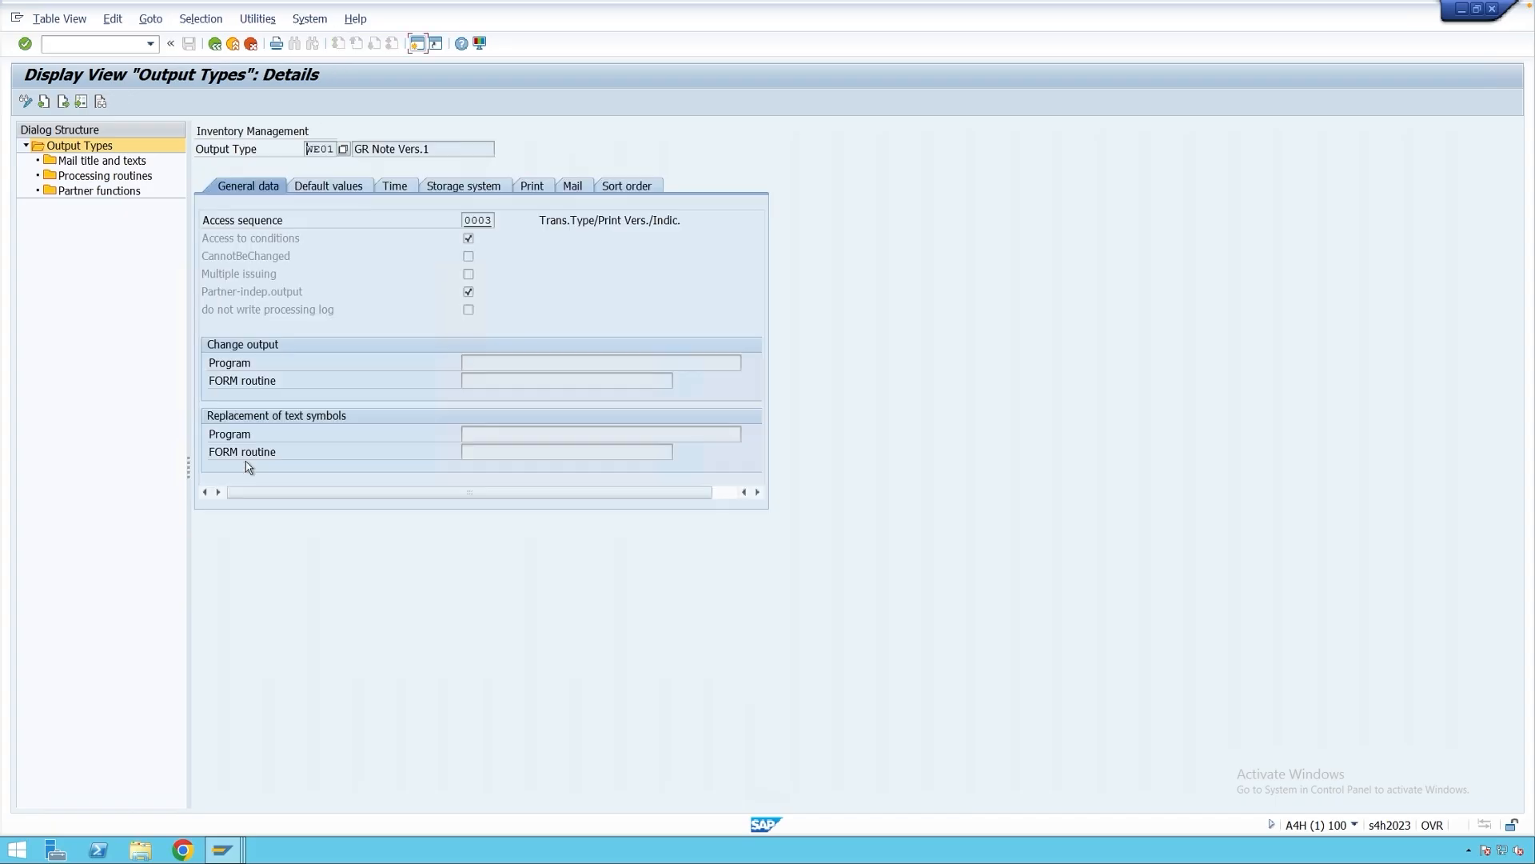
click(325, 187)
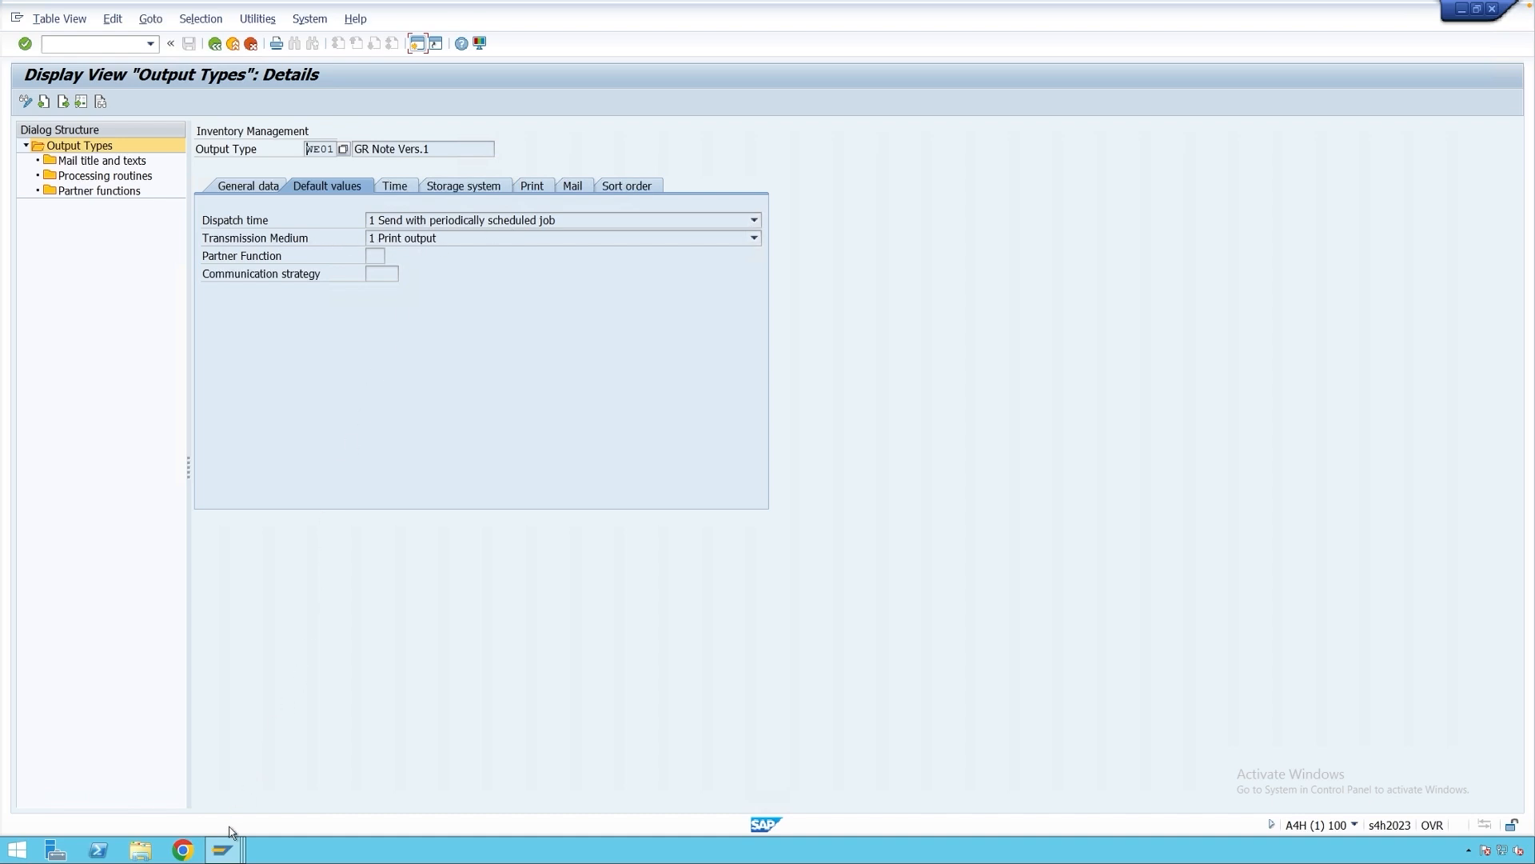
mouse_move(230, 849)
click(343, 788)
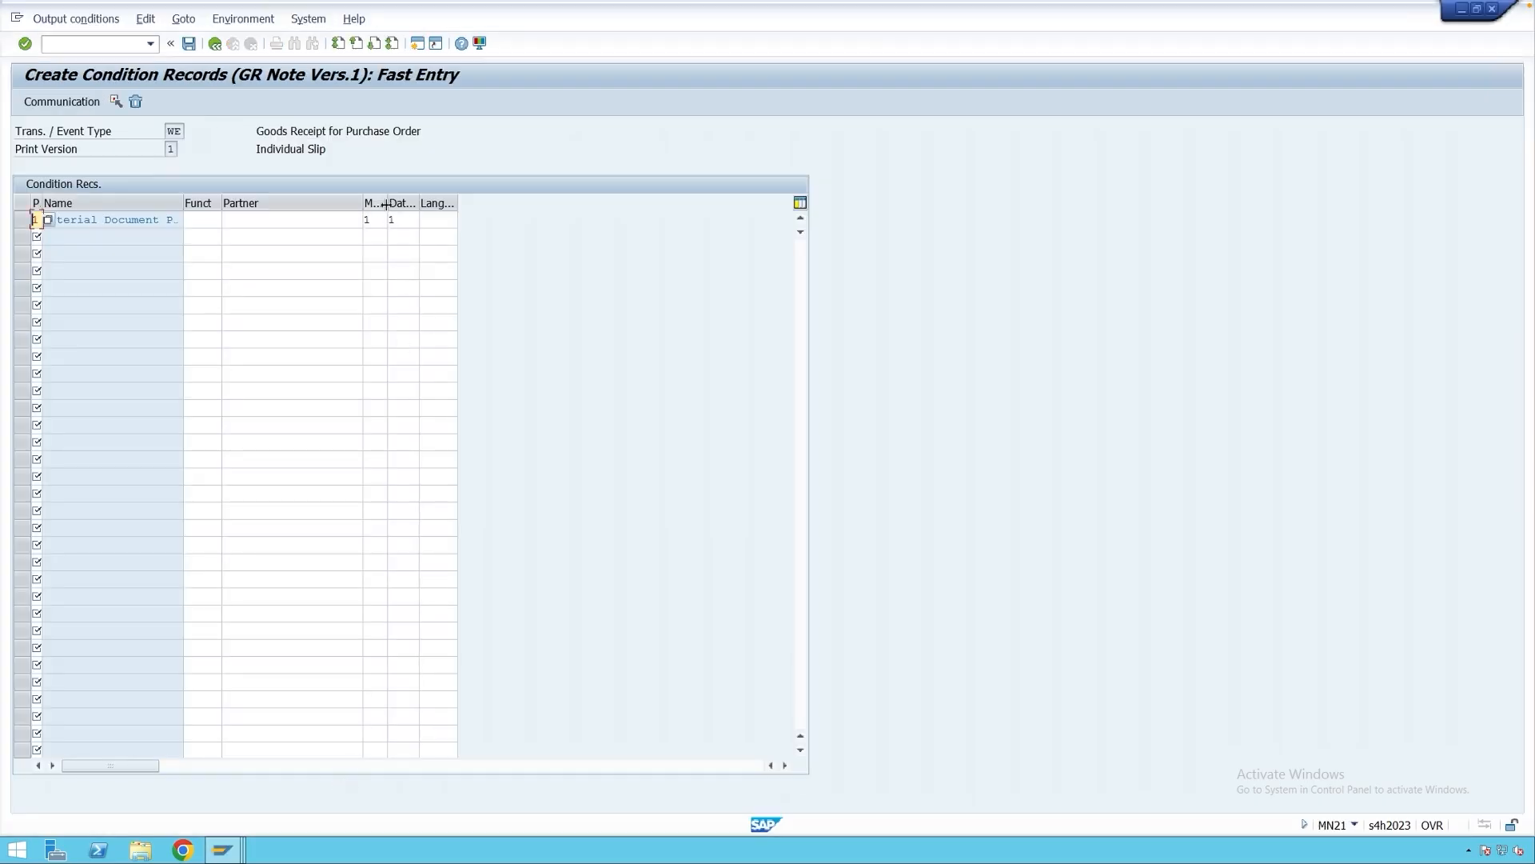
Set row 1's dispatch time to 3 and open its Communication print-output settings.
drag(388, 204, 401, 204)
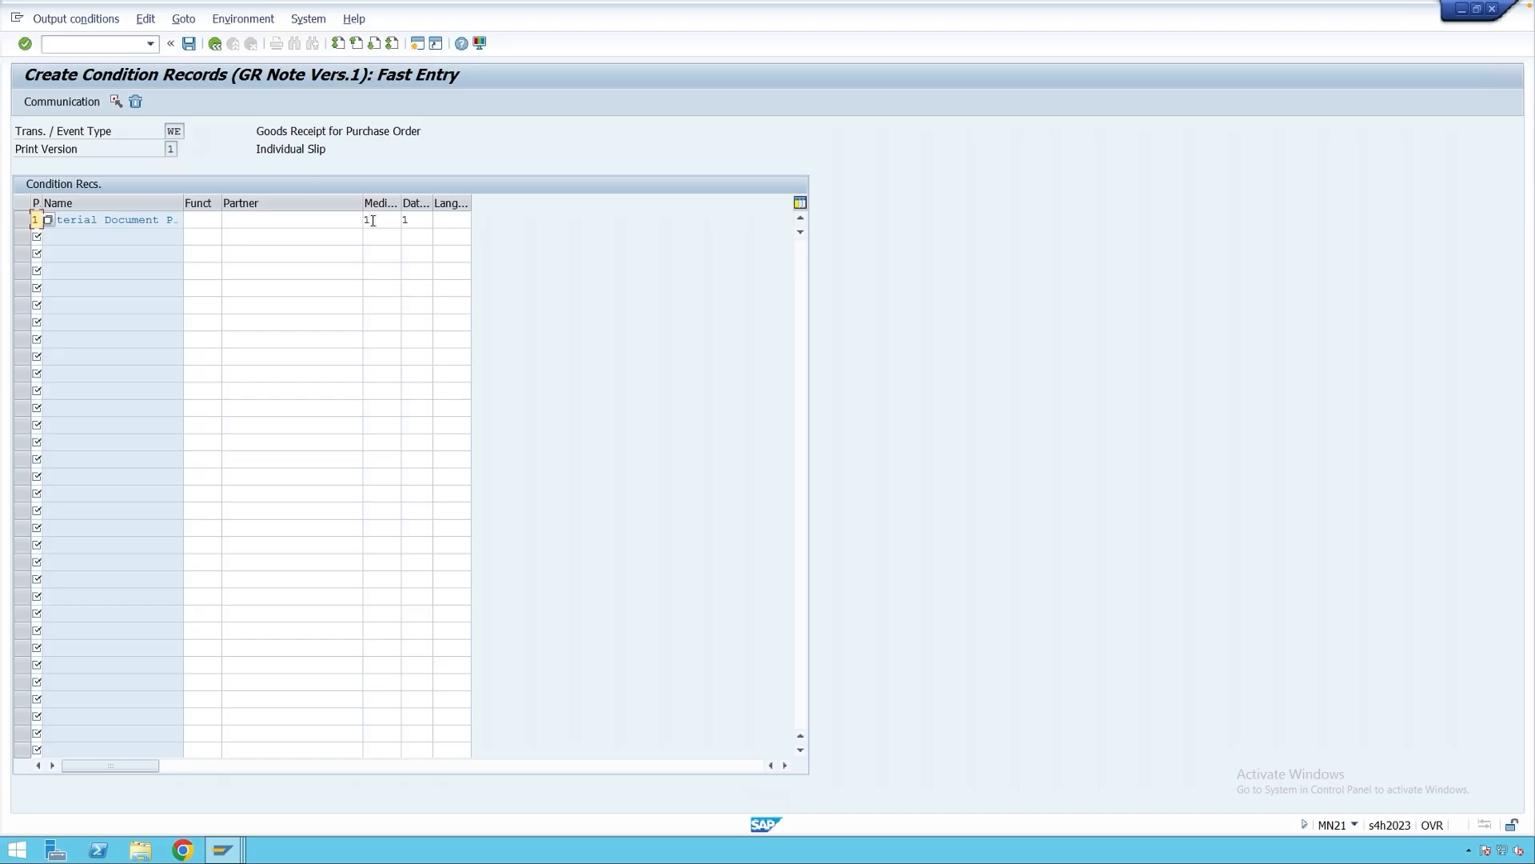
click(419, 221)
click(439, 222)
click(152, 216)
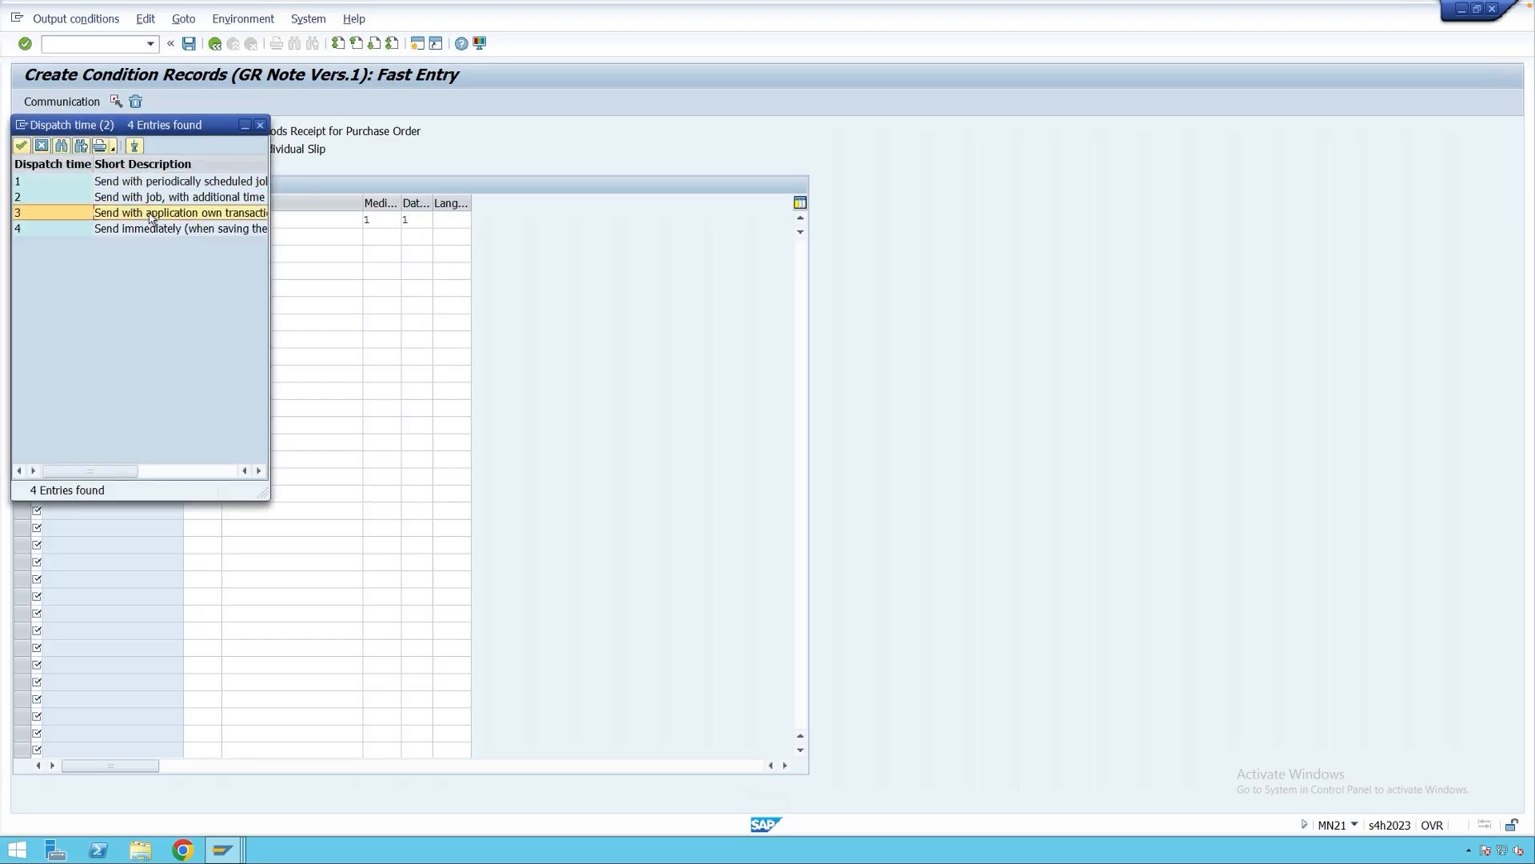
double_click(78, 214)
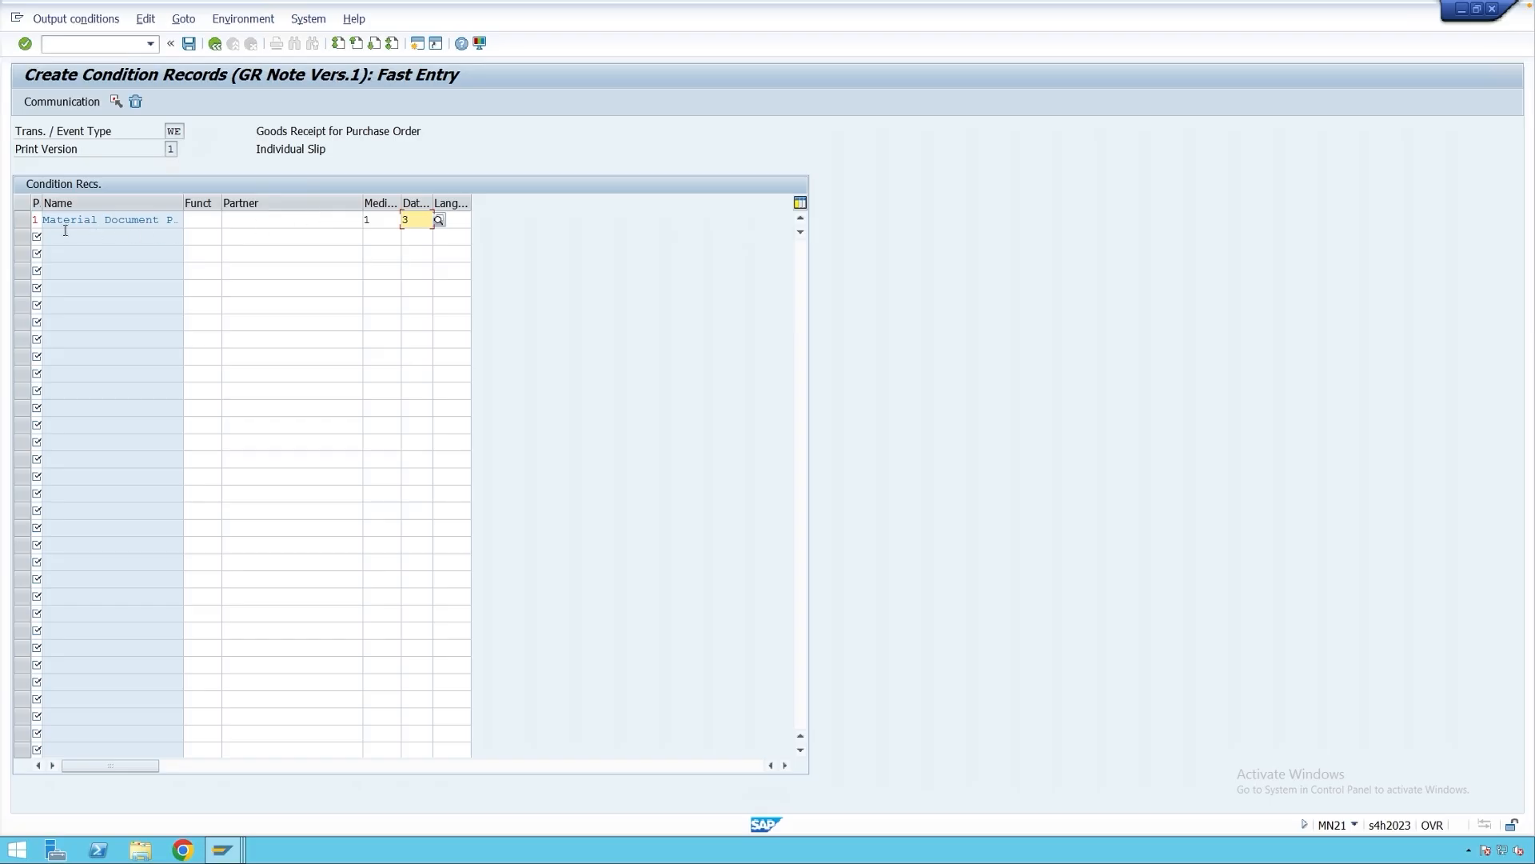
click(23, 220)
click(61, 102)
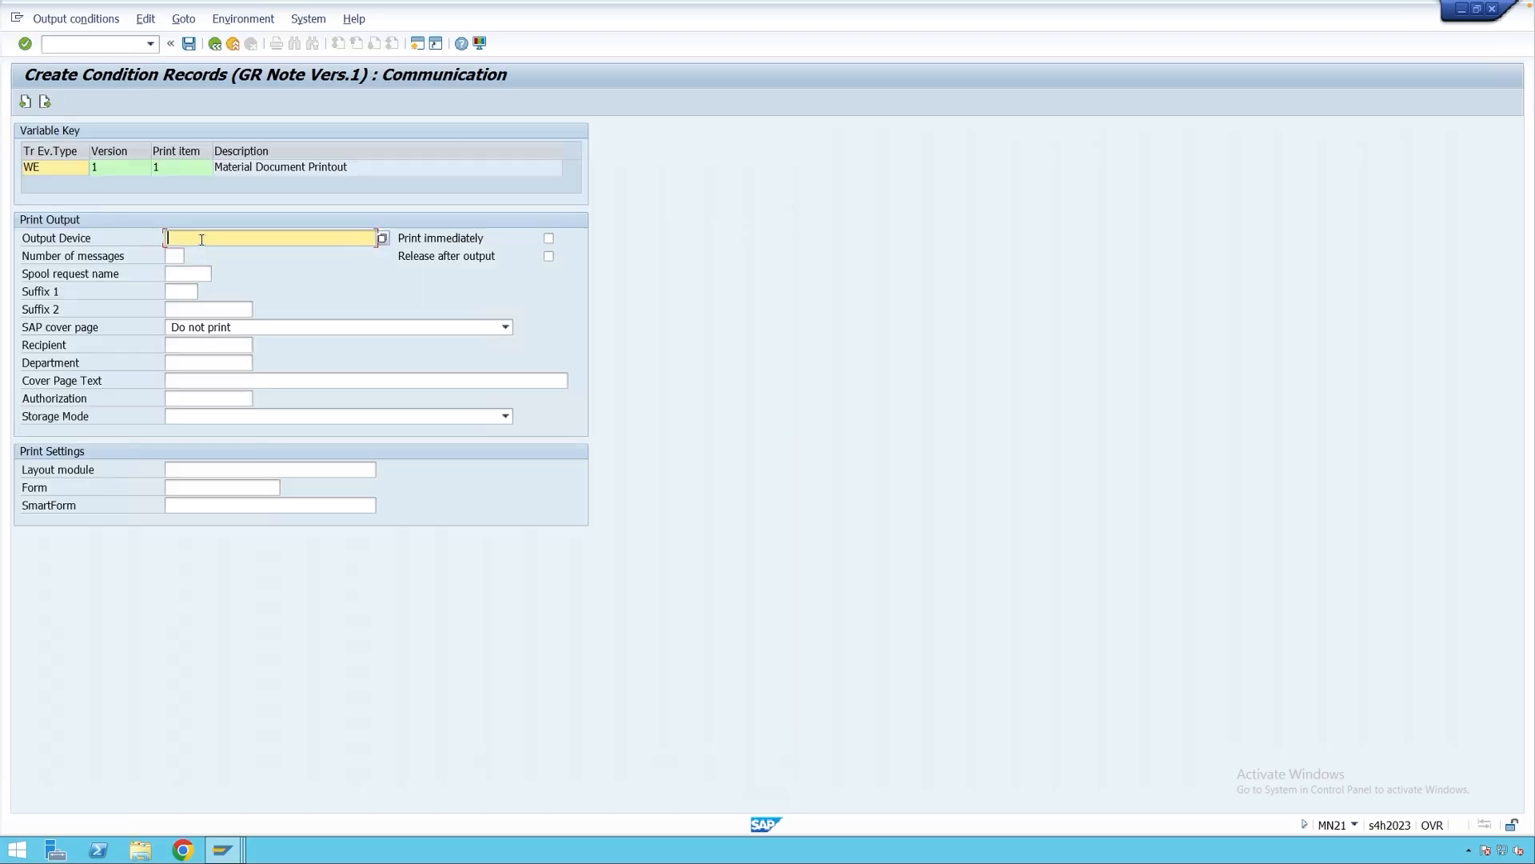
Save the WE record with output device ZPDF and switch to material document 85567.
text(ZPDF)
click(190, 46)
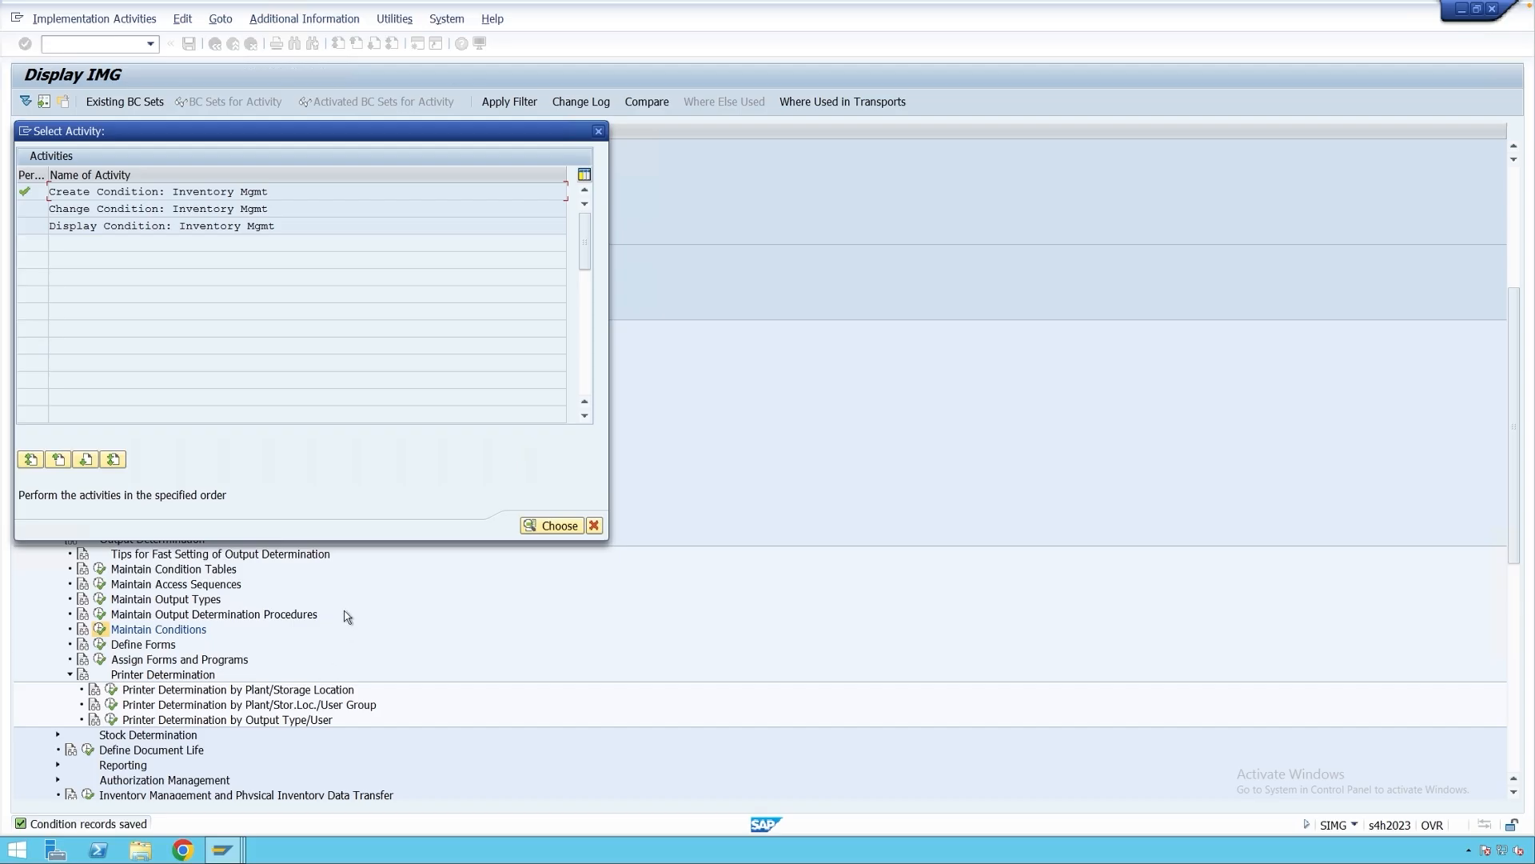
mouse_move(224, 852)
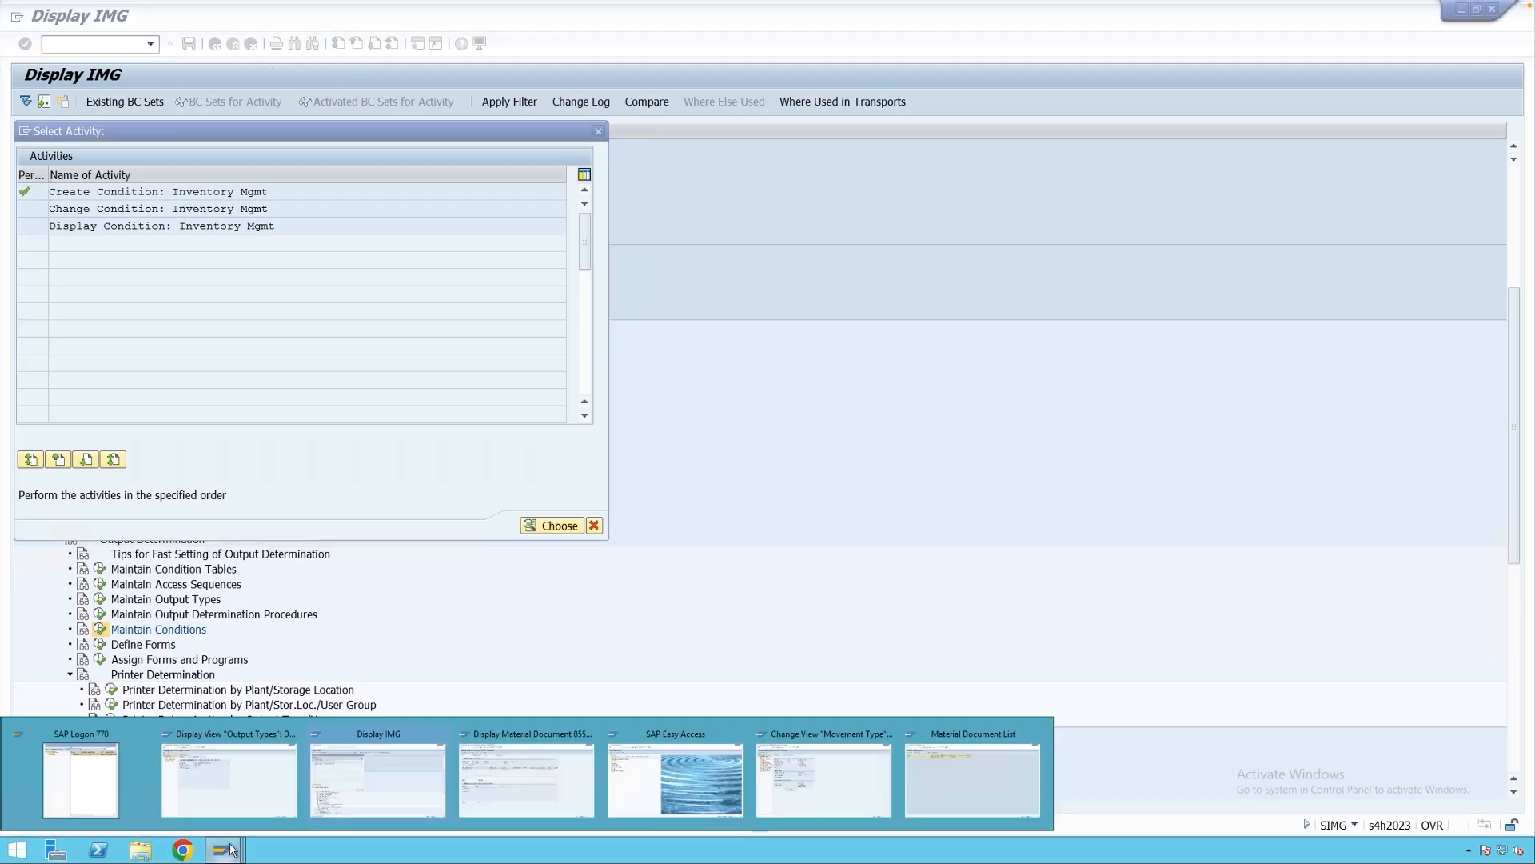
click(492, 788)
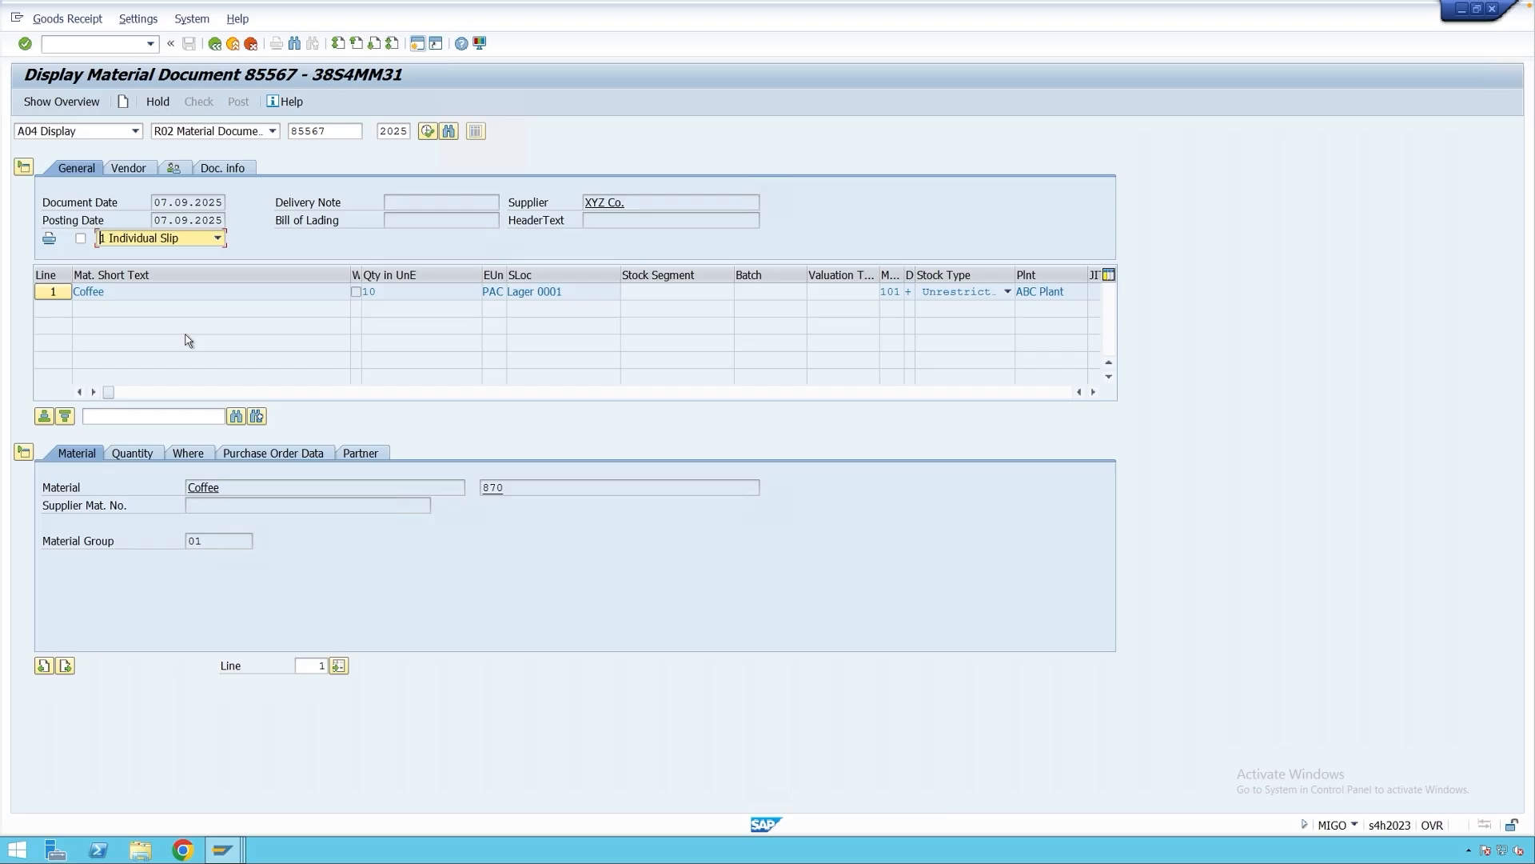
Keep Individual Slip, enable Print via Output Control, and show the item's output details.
click(164, 238)
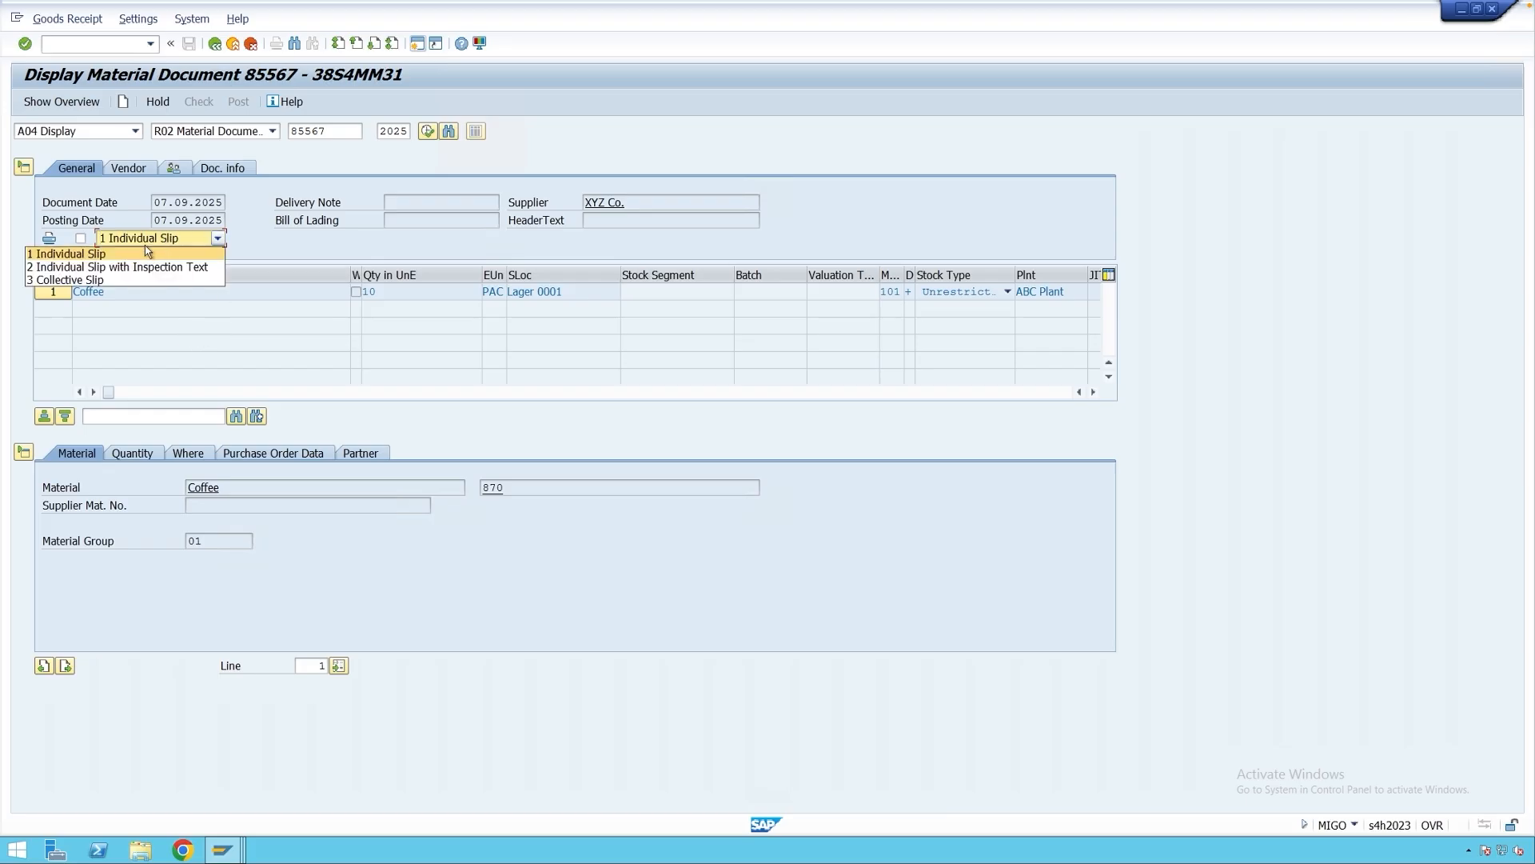
click(148, 253)
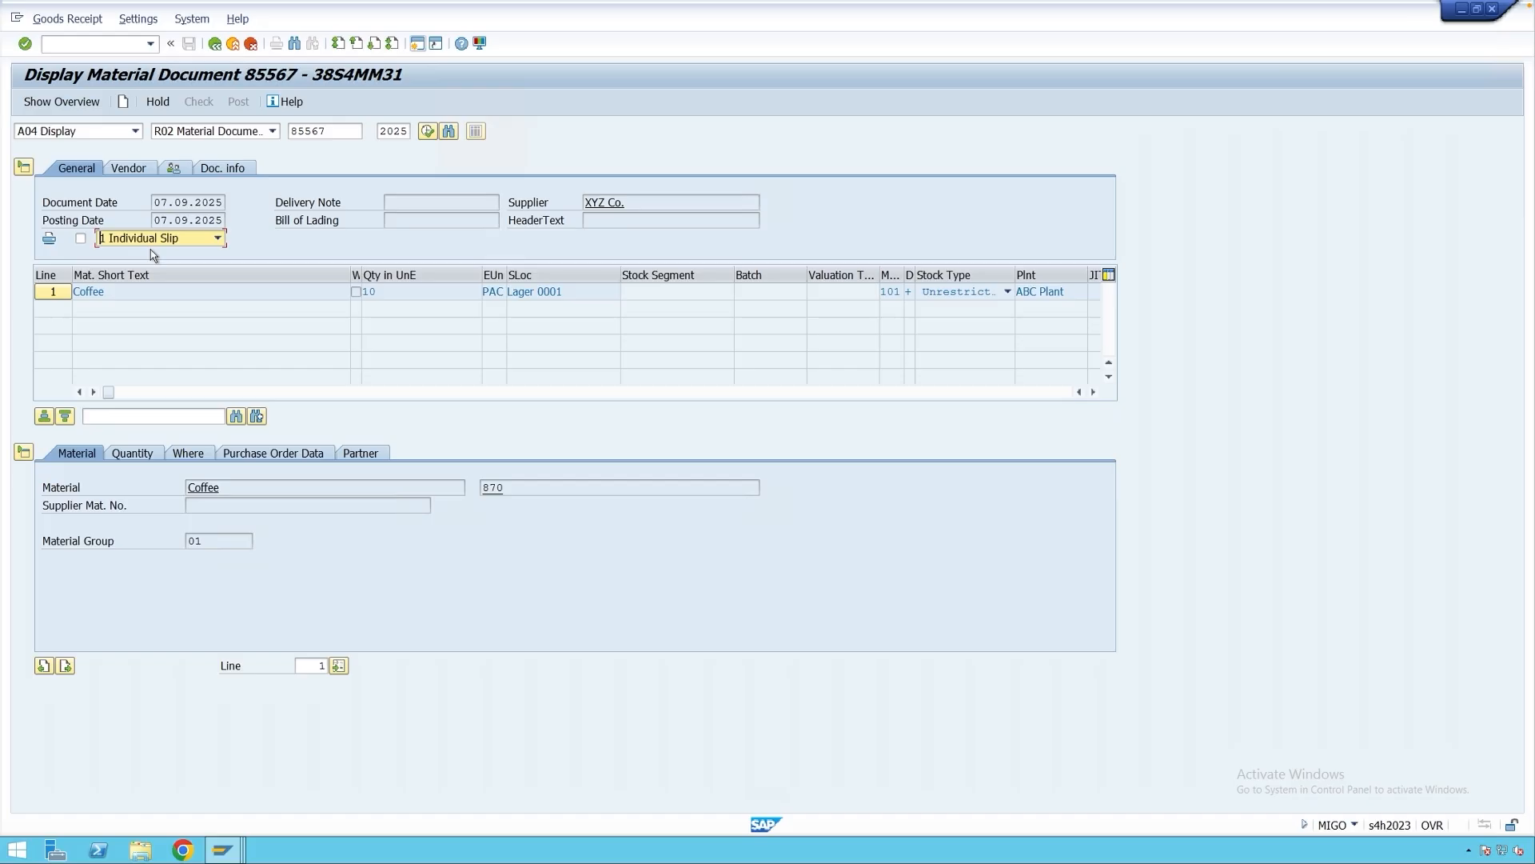
click(83, 239)
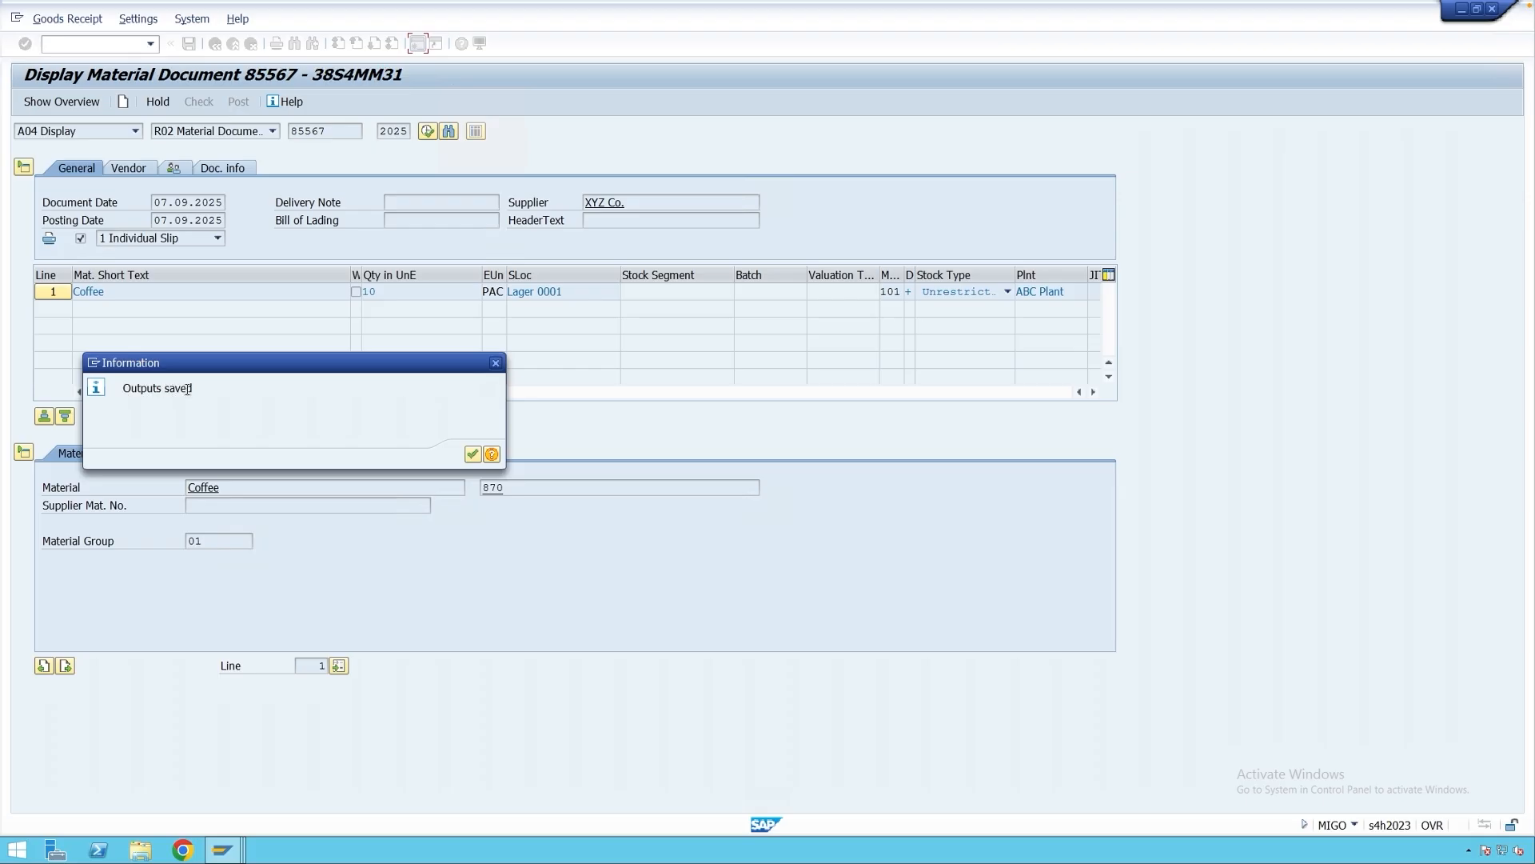
click(472, 455)
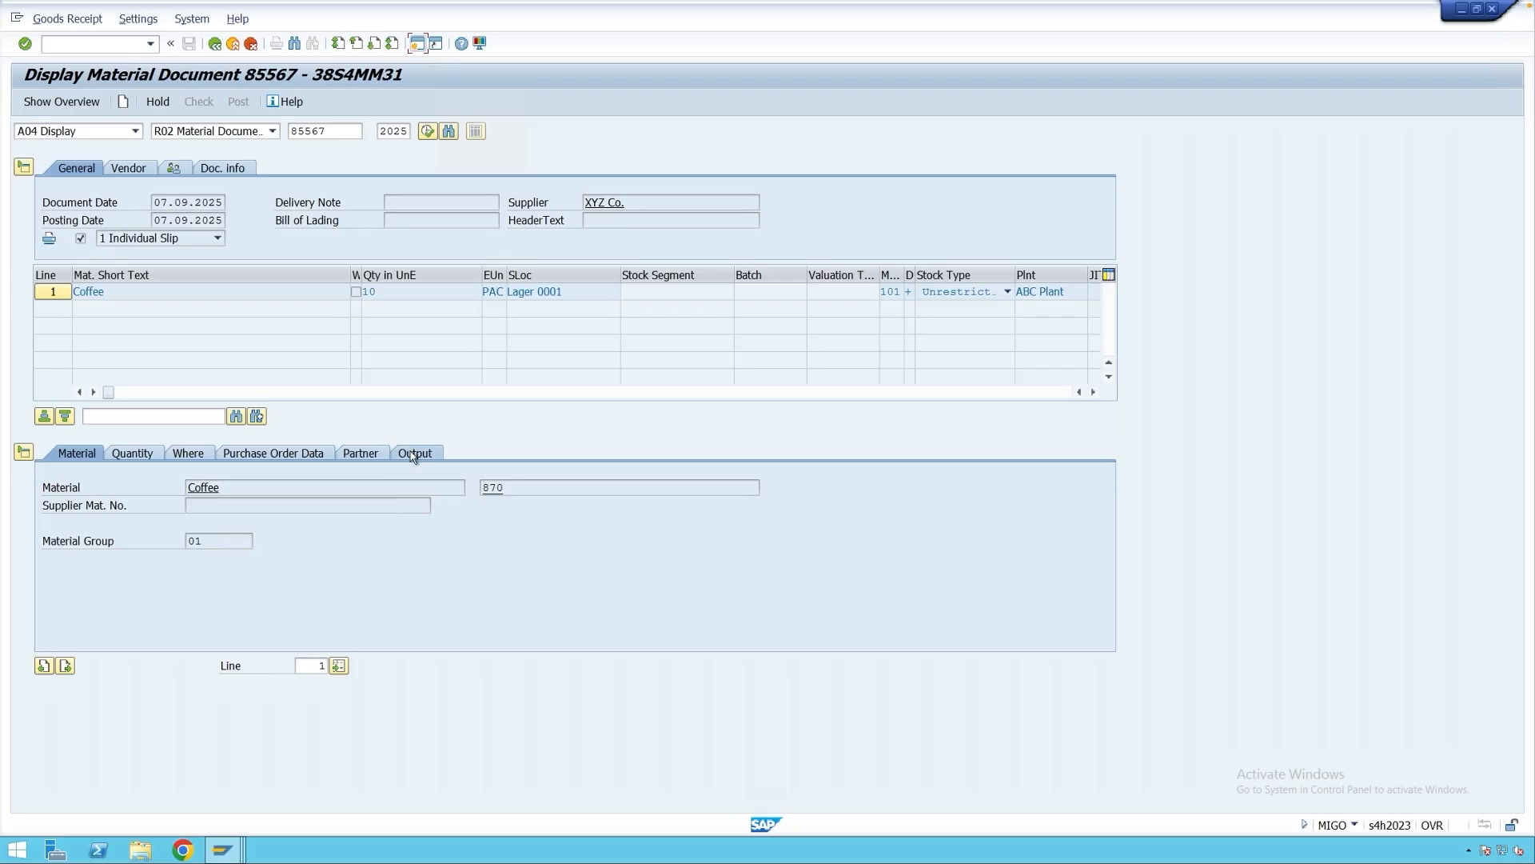
click(412, 454)
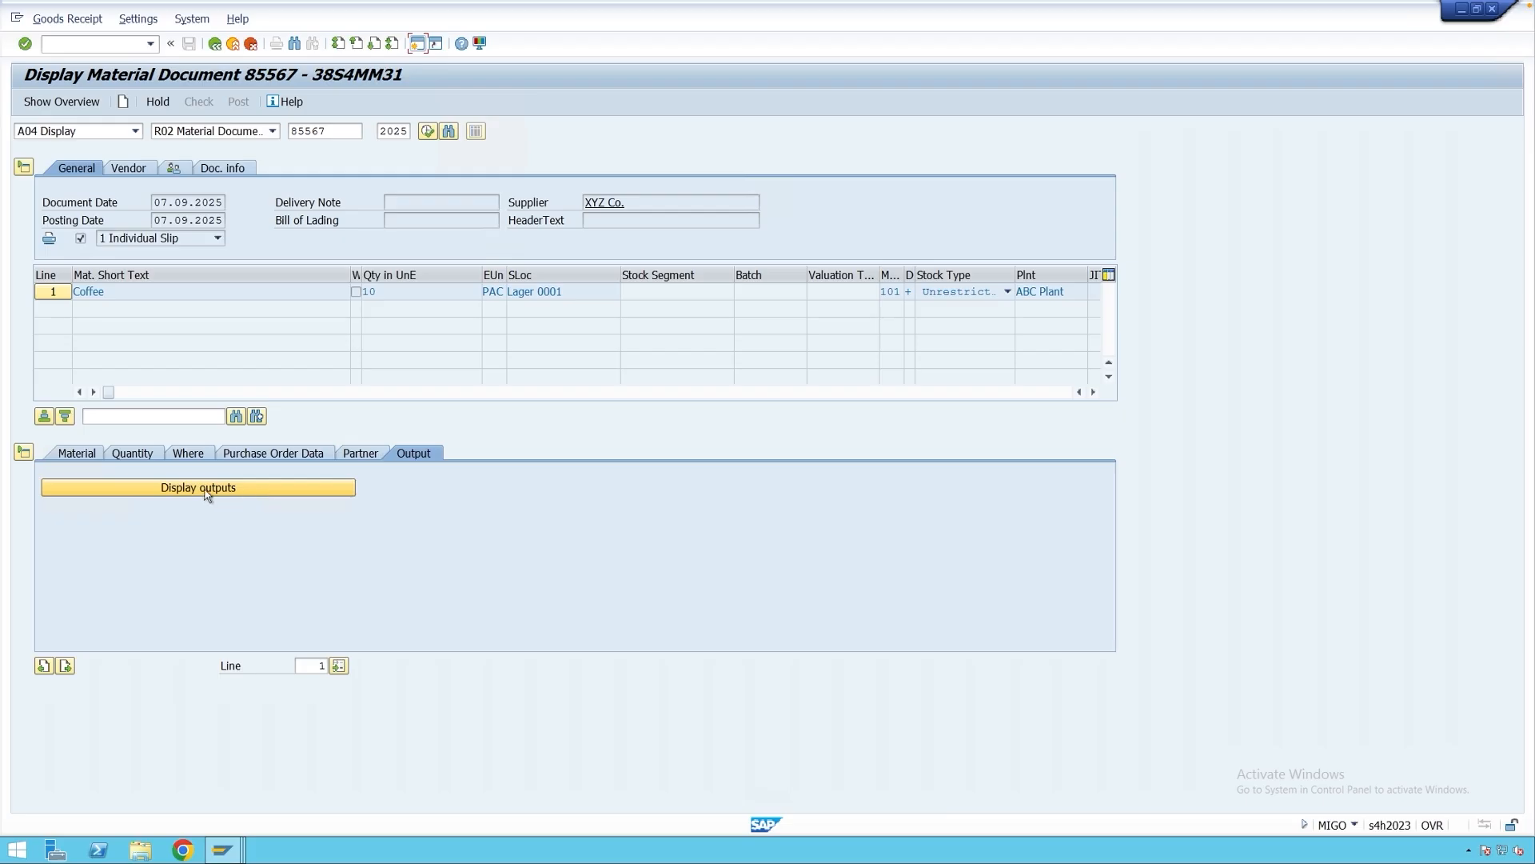
Display the document's outputs and run the determination analysis, which finds WE01.
click(223, 489)
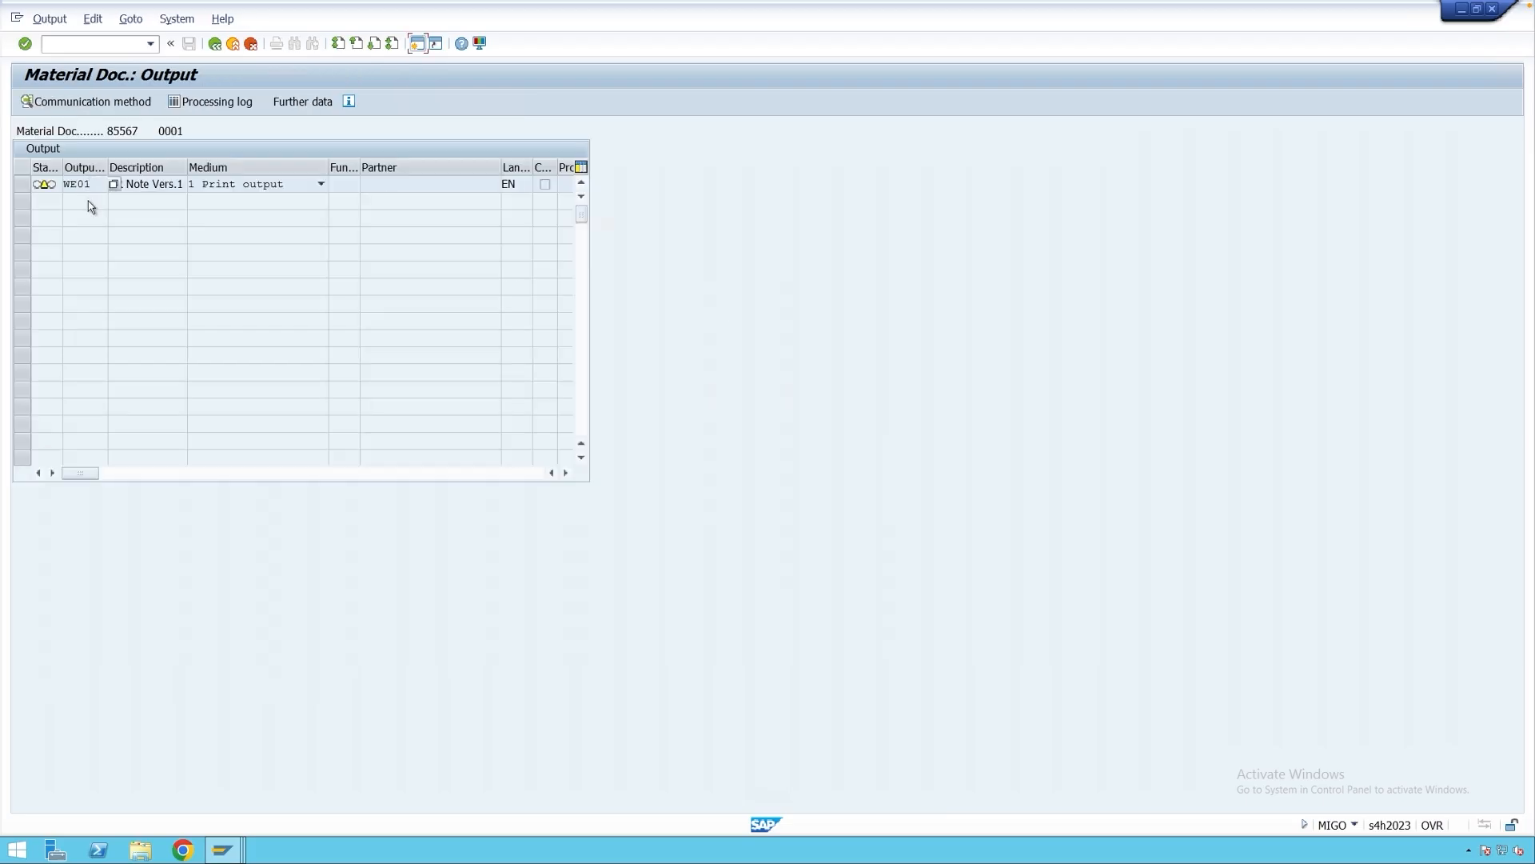
double_click(82, 185)
click(95, 184)
mouse_move(51, 190)
click(130, 20)
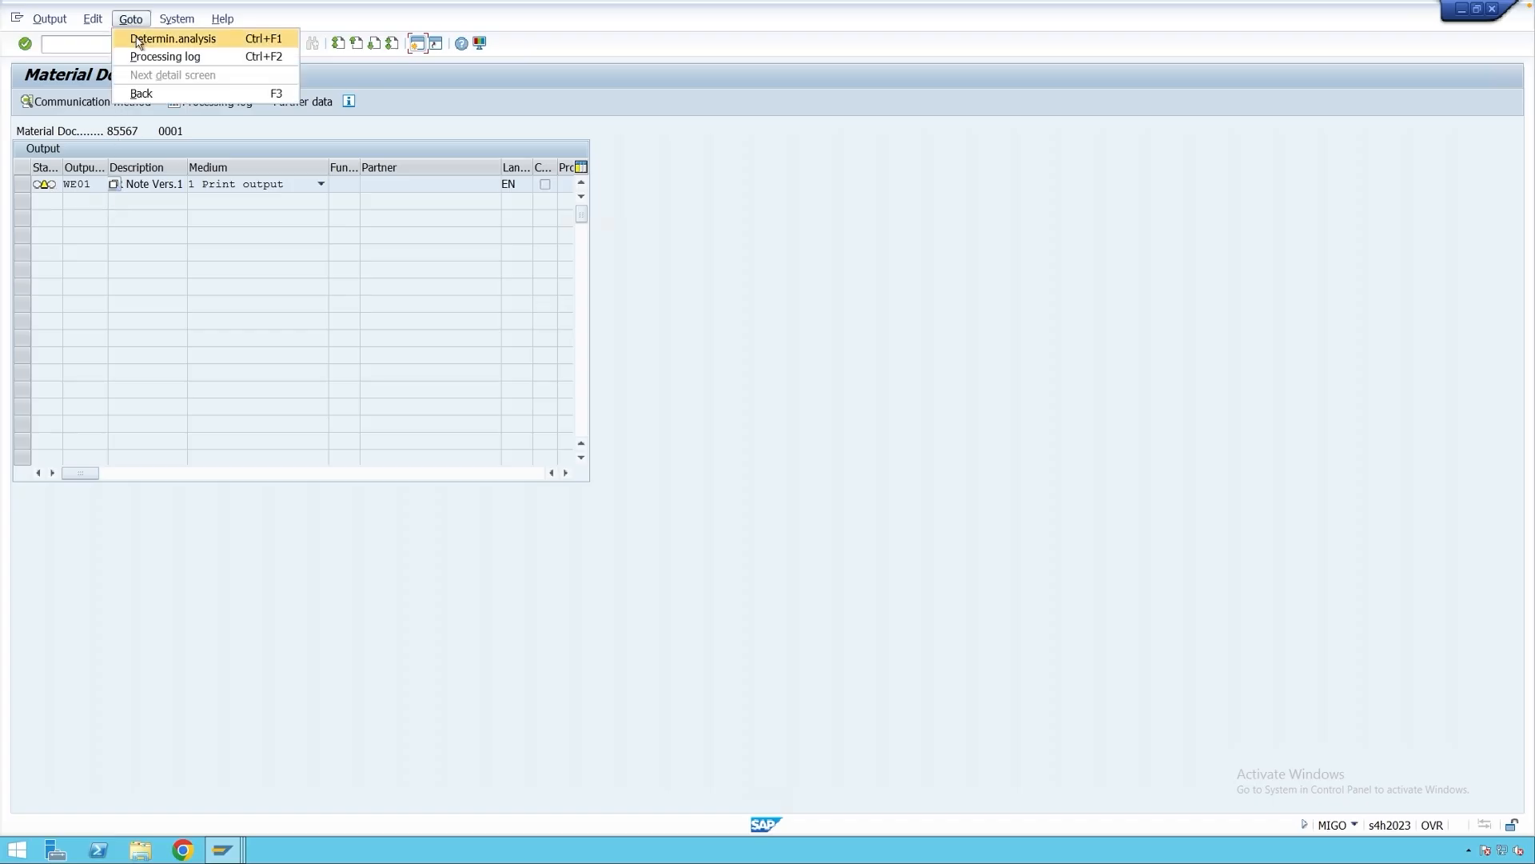
click(138, 40)
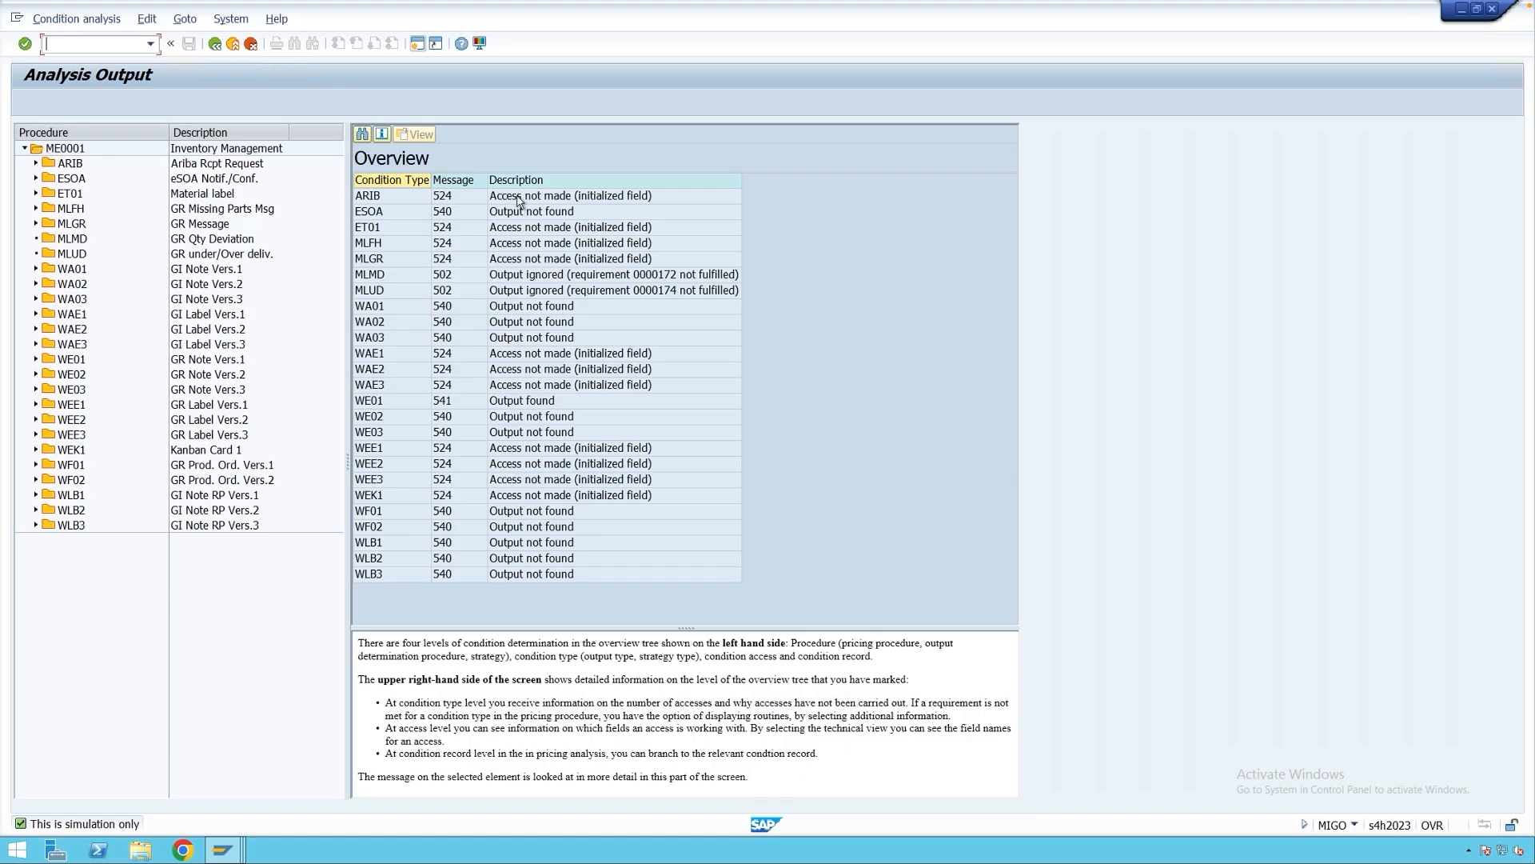
Compare the WE01 found, WA01, and ignored MLMD results in the analysis overview.
click(381, 406)
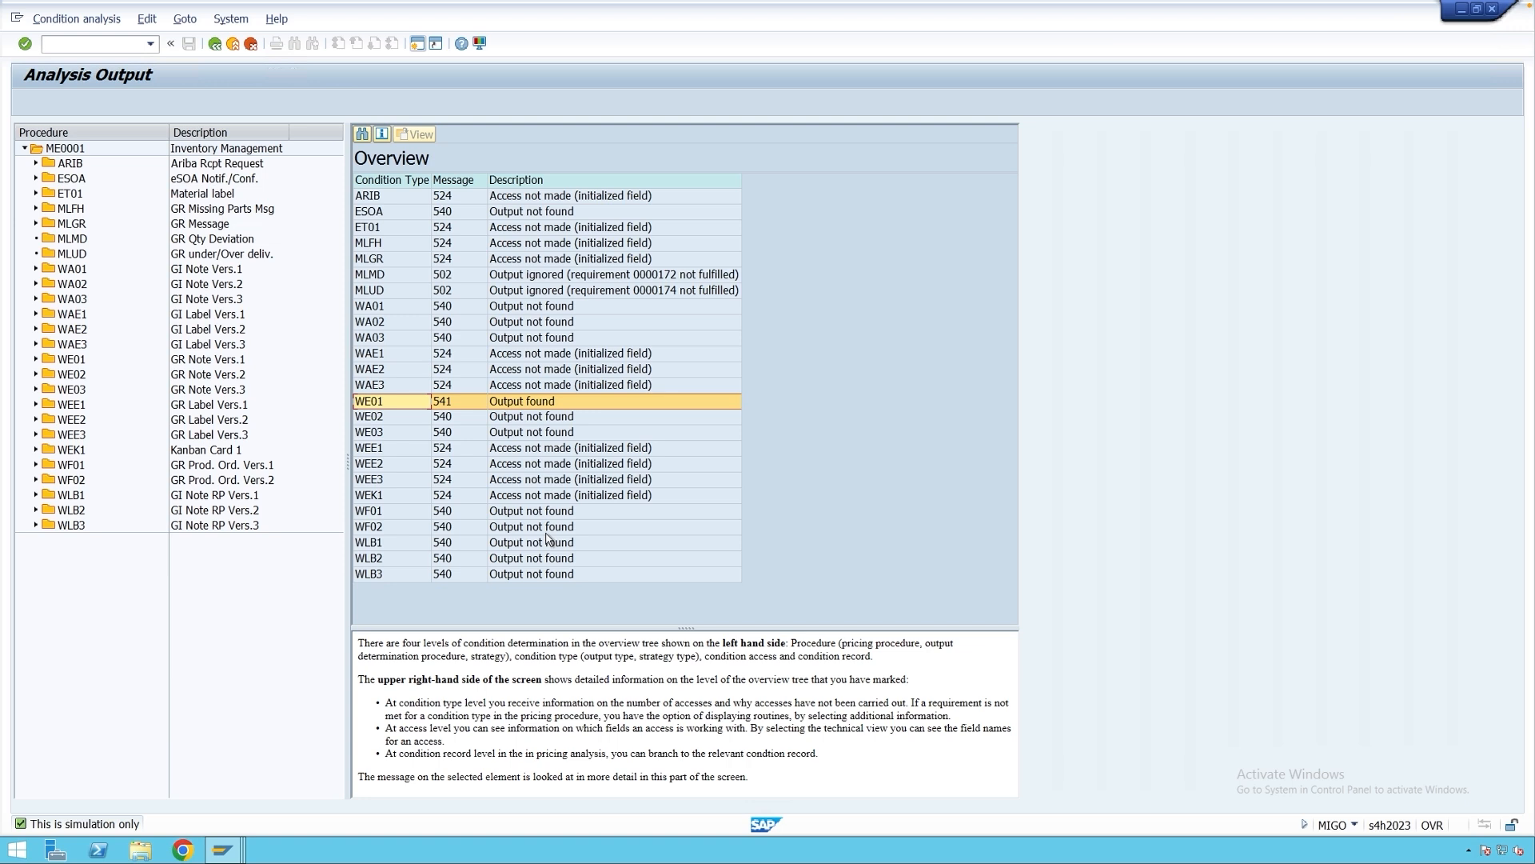
click(553, 311)
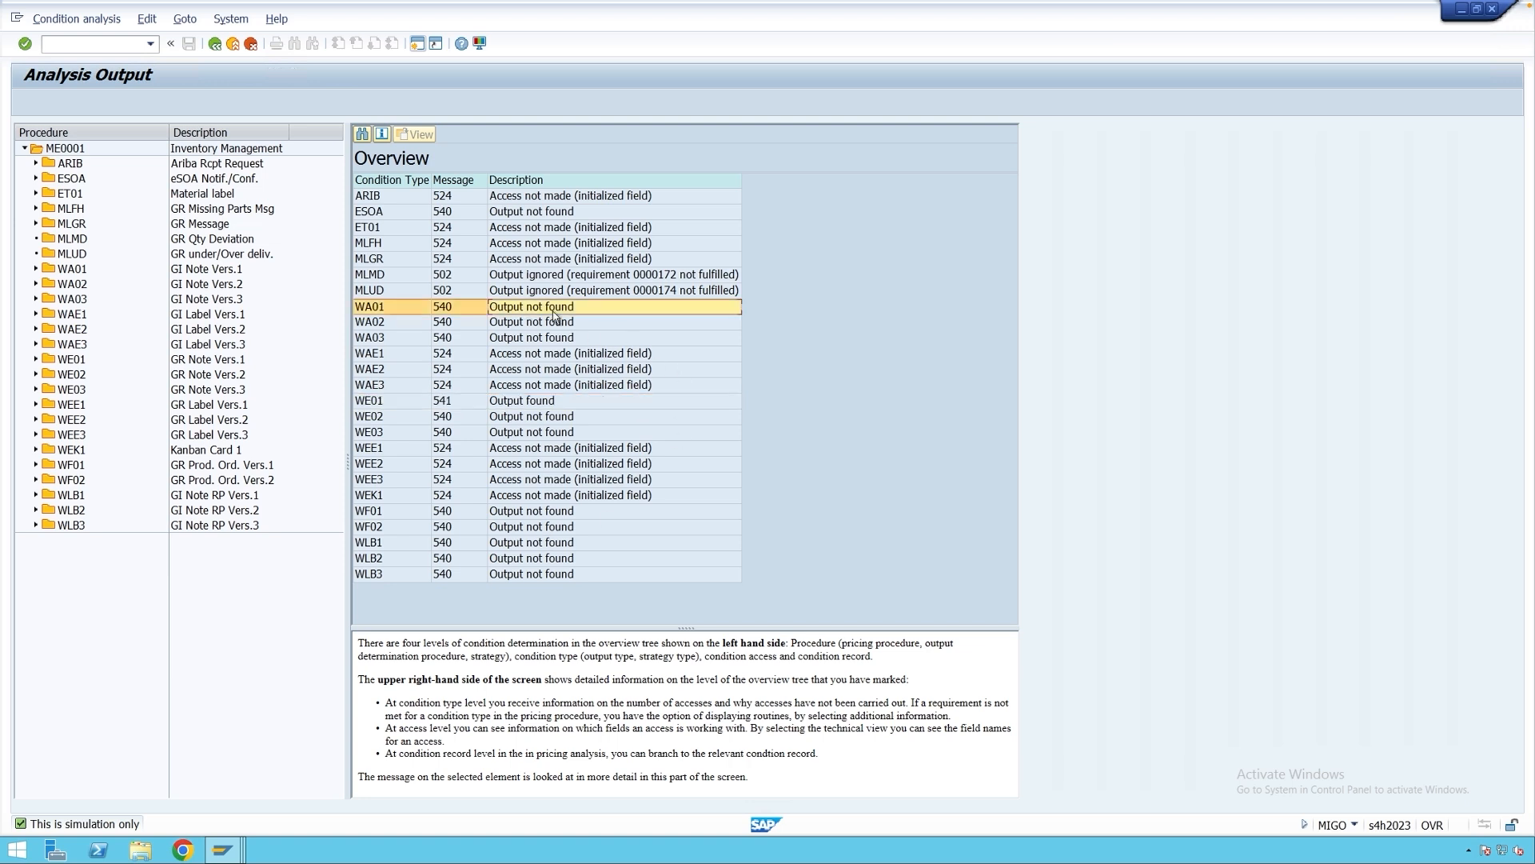
click(547, 278)
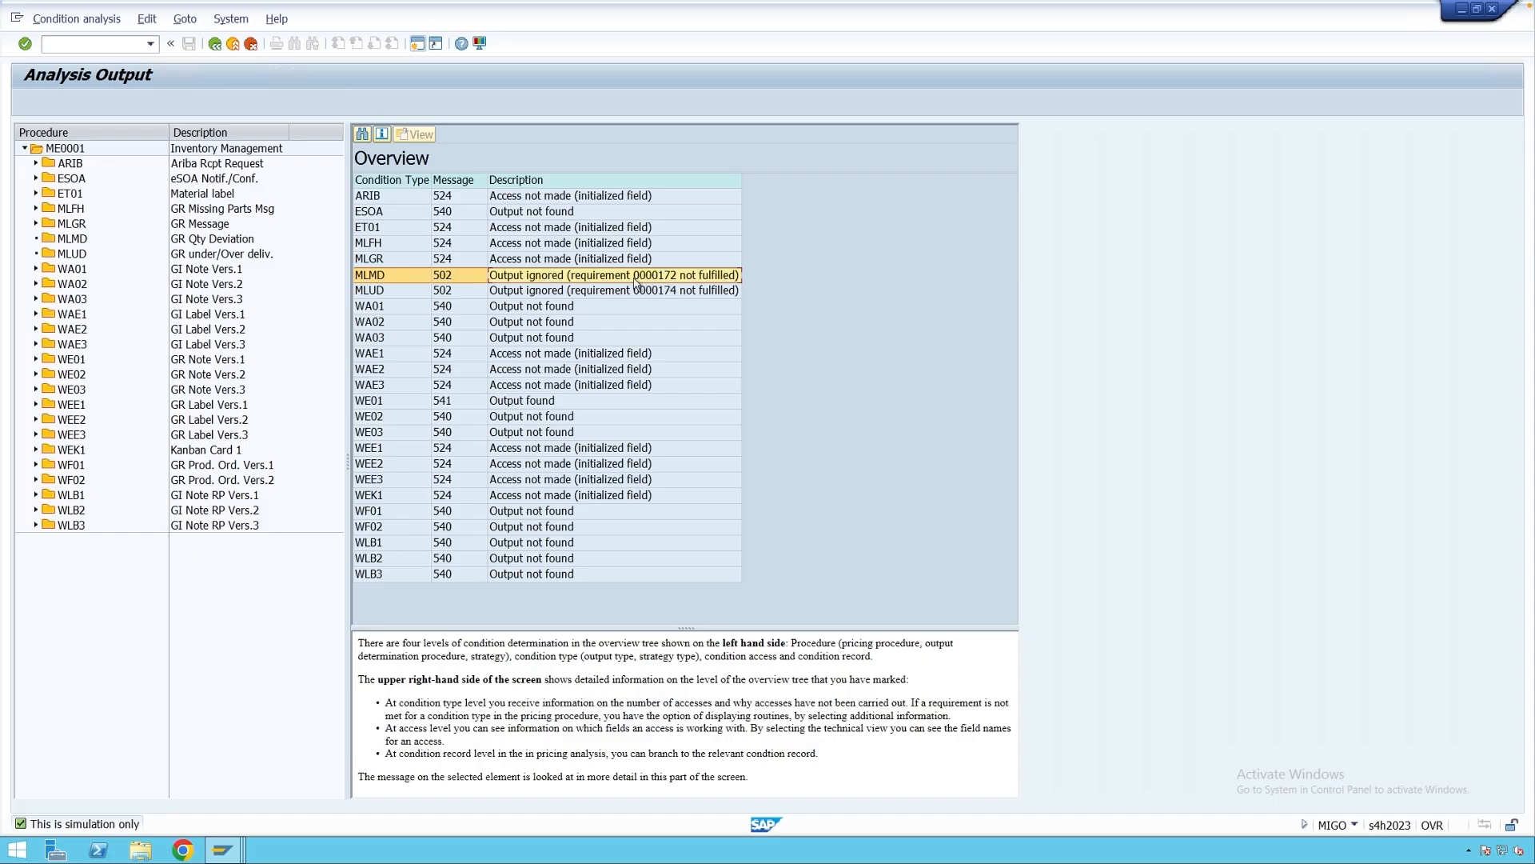
click(510, 404)
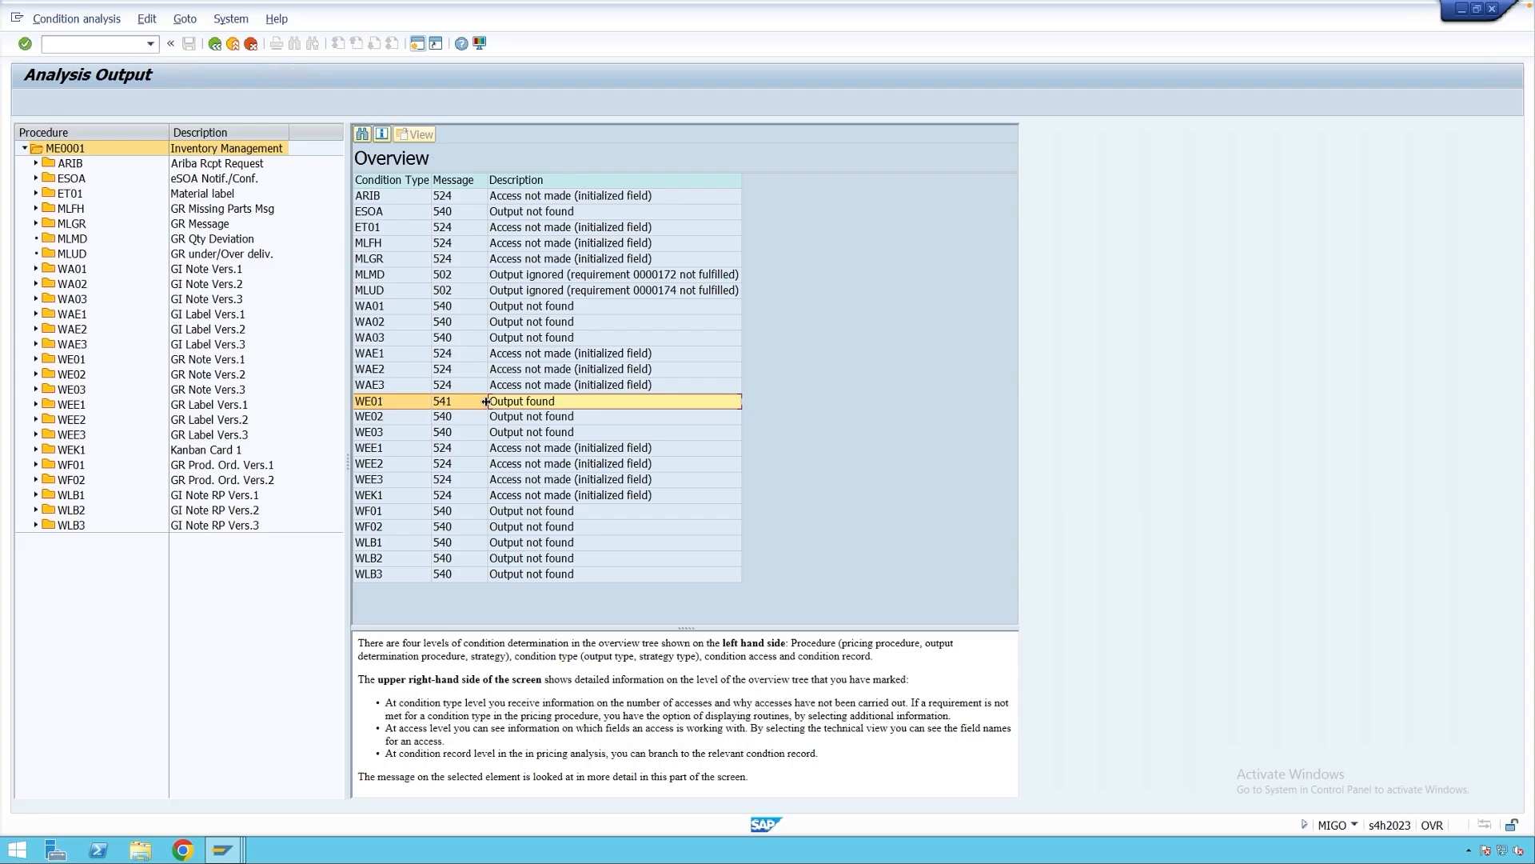
Expand WE01 access 010 and check event type WE, print version 1, print item 1.
click(36, 359)
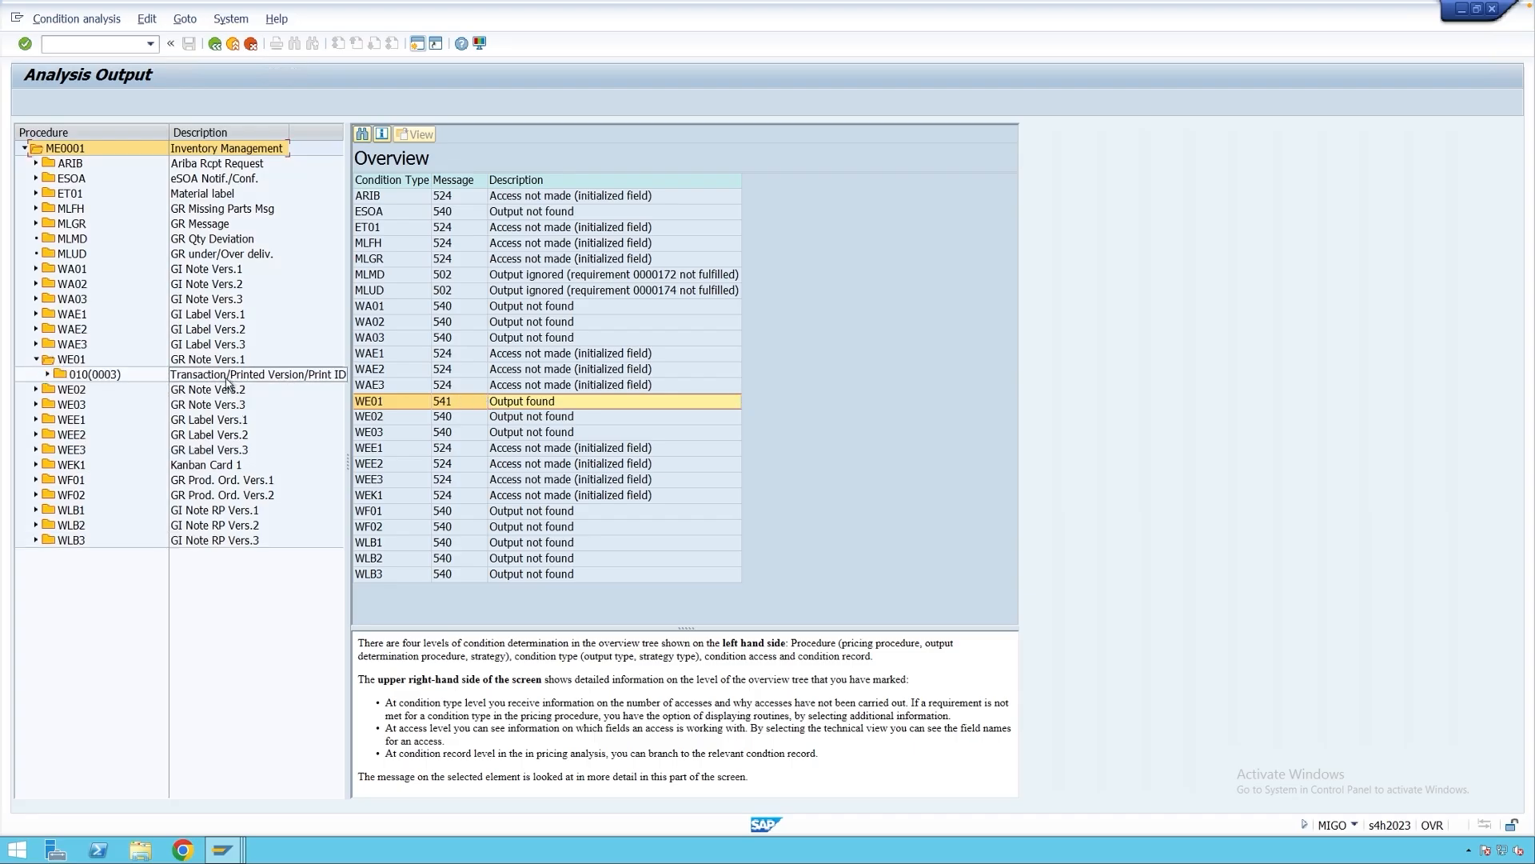
click(48, 374)
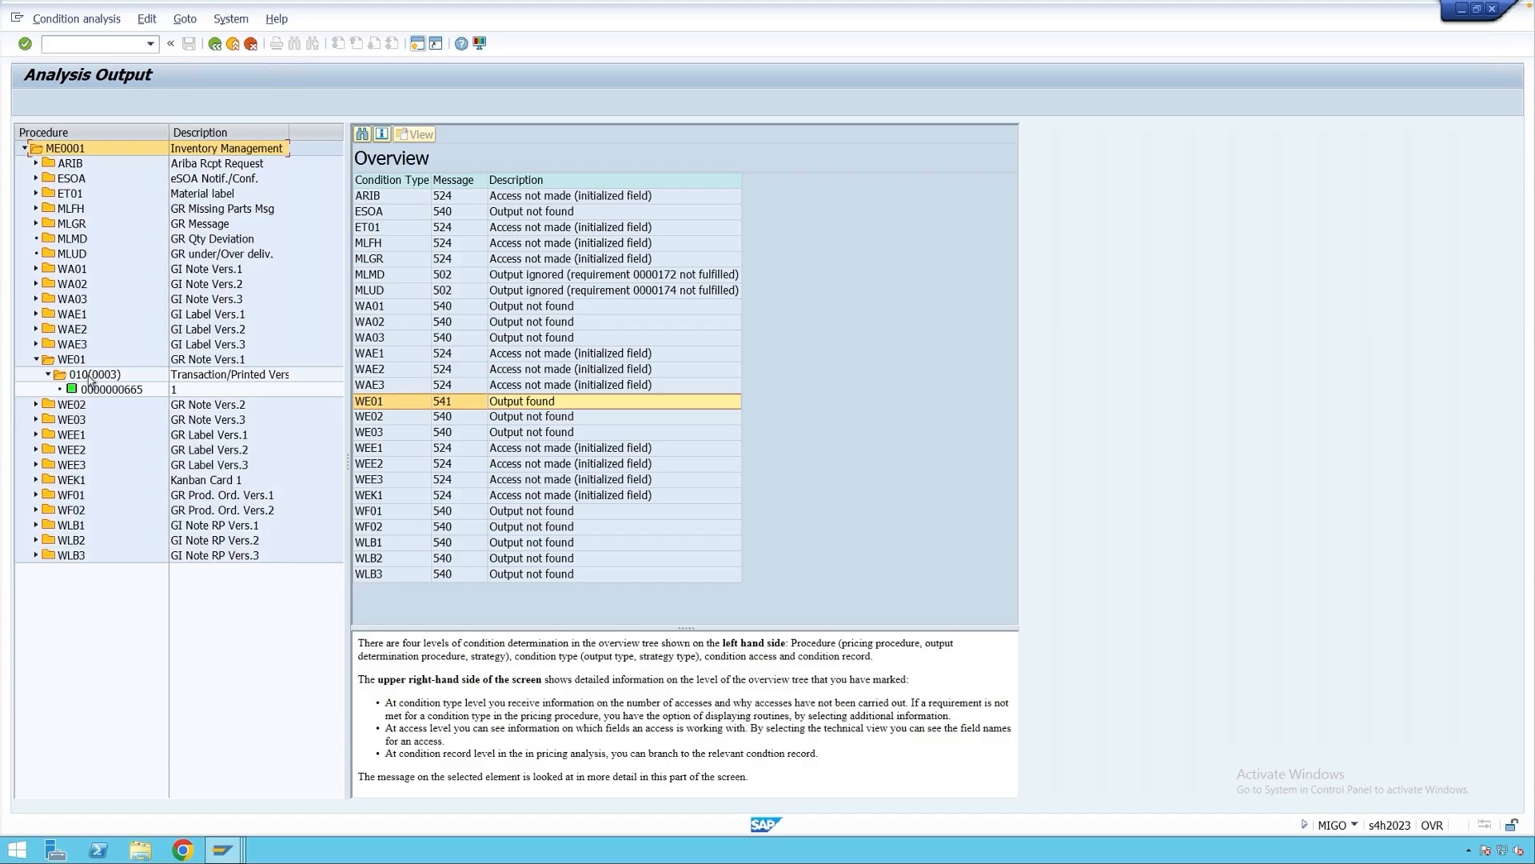
click(88, 375)
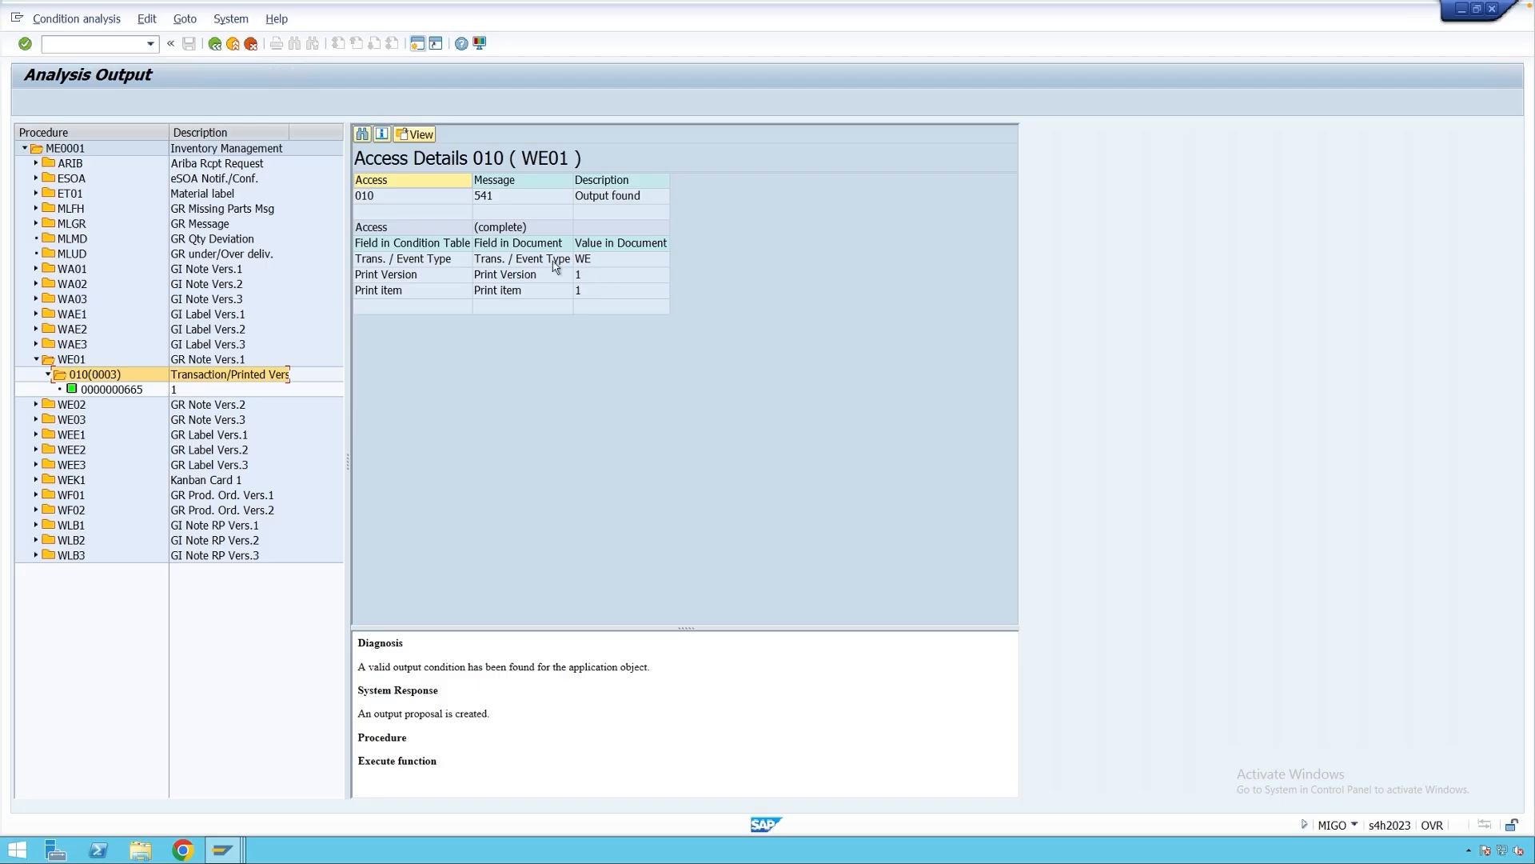
click(602, 264)
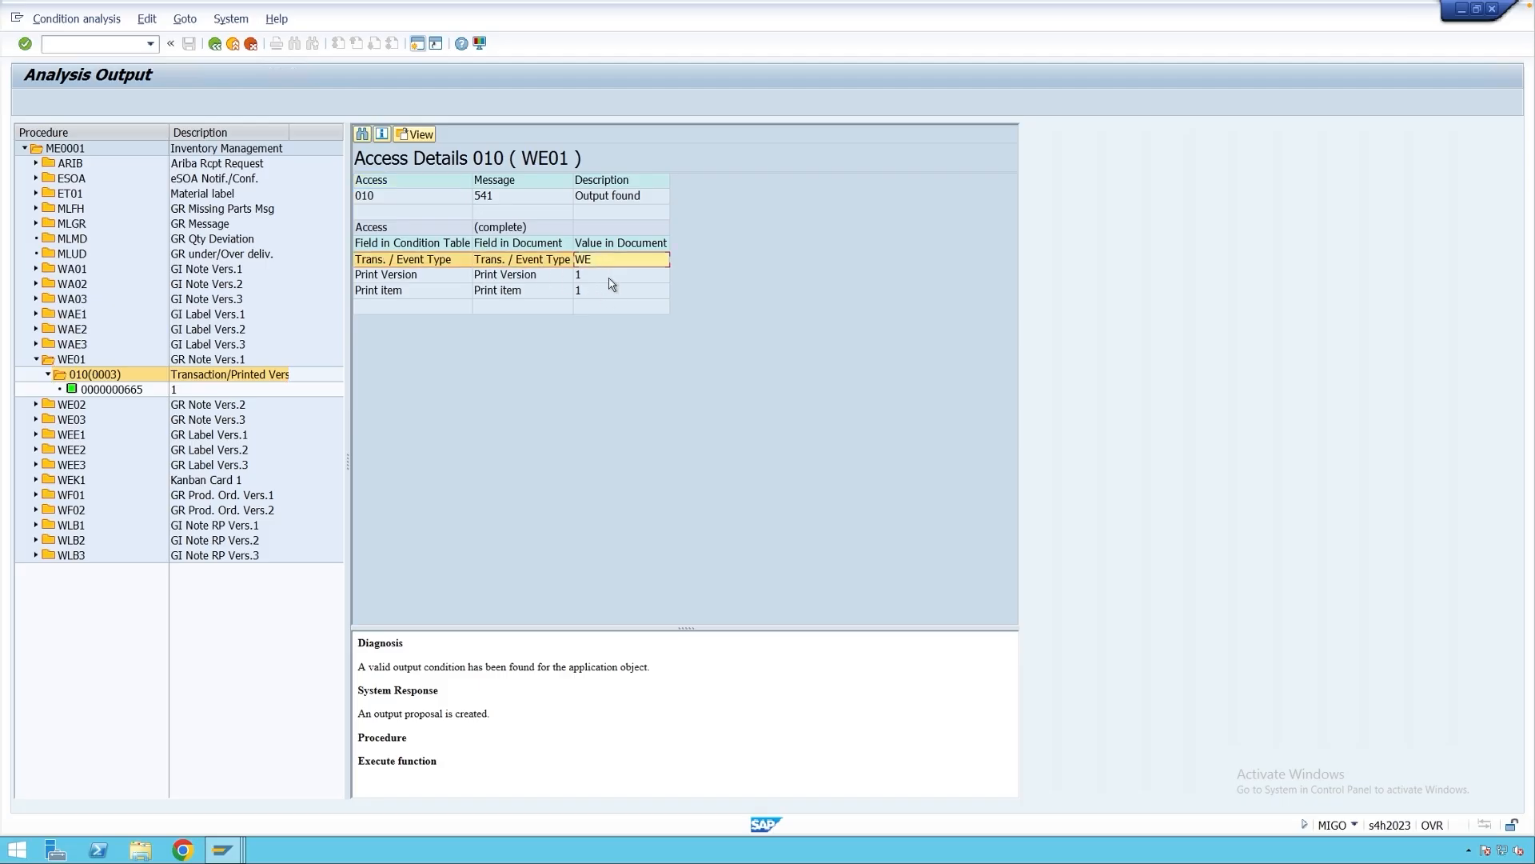
click(610, 279)
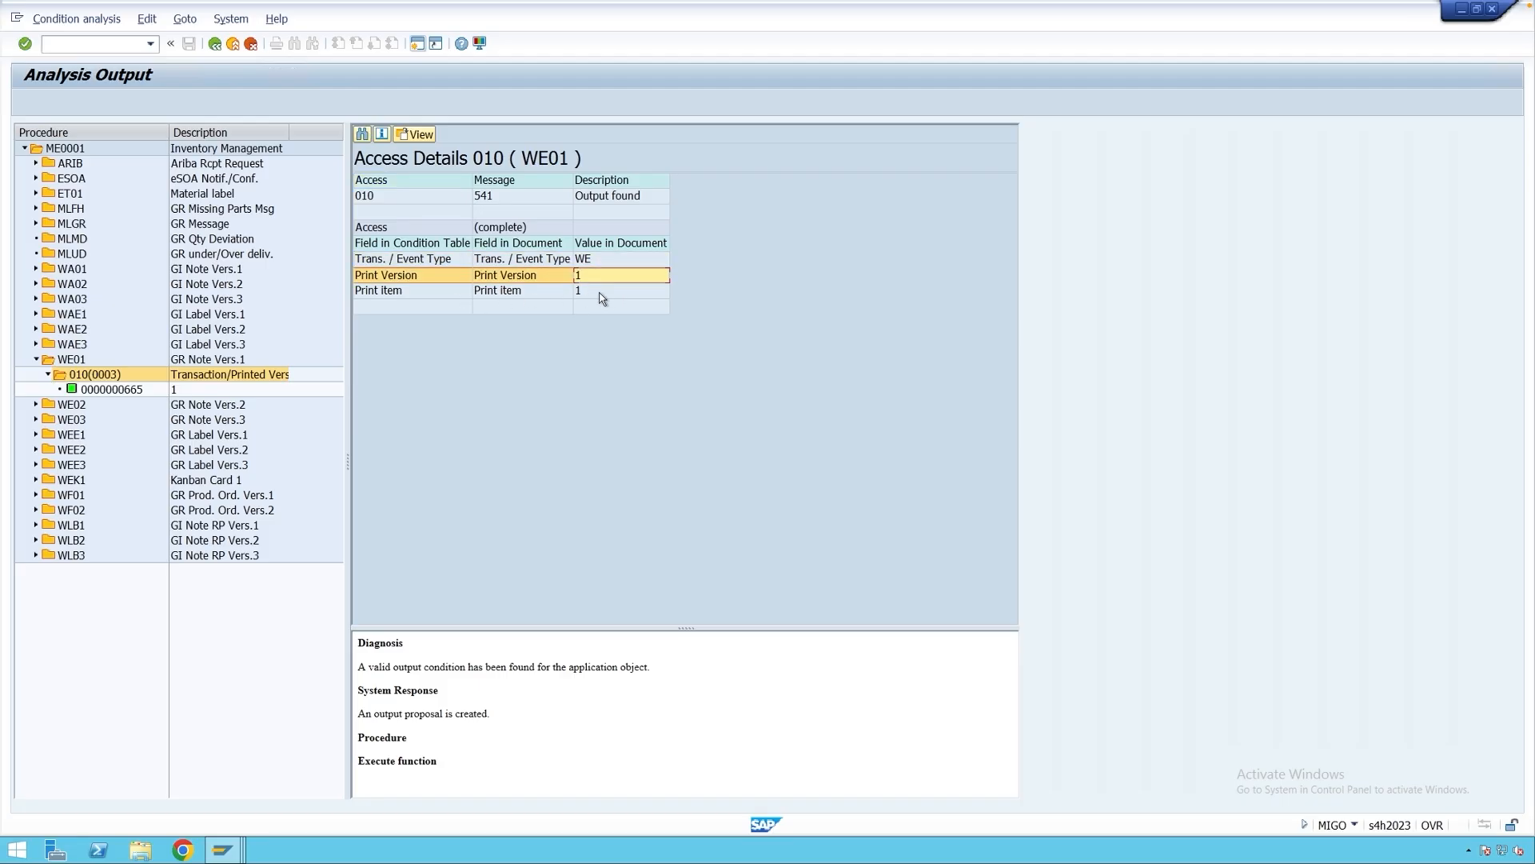
click(604, 295)
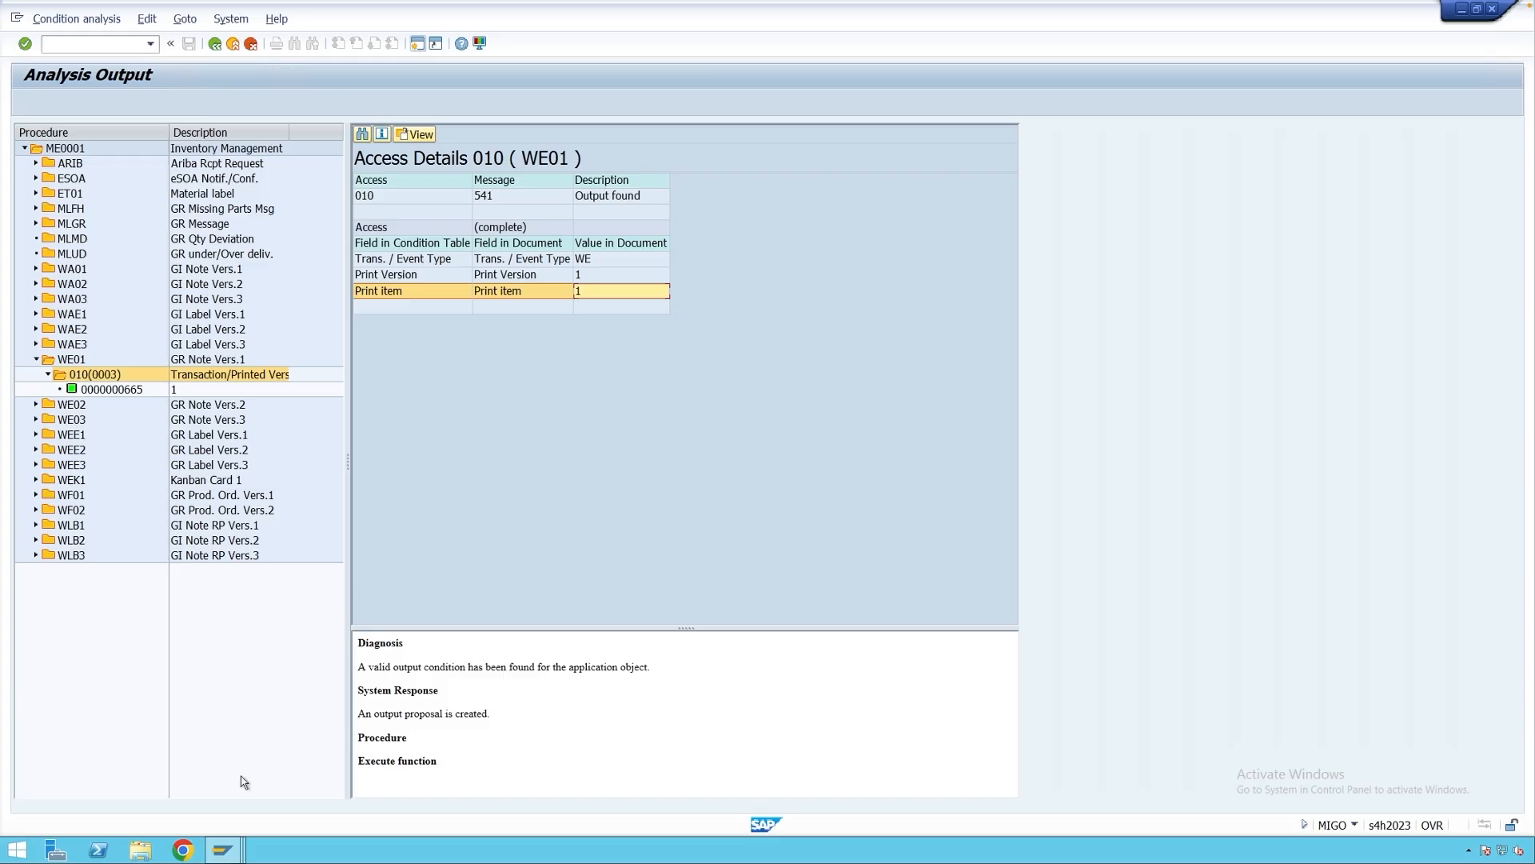
click(223, 847)
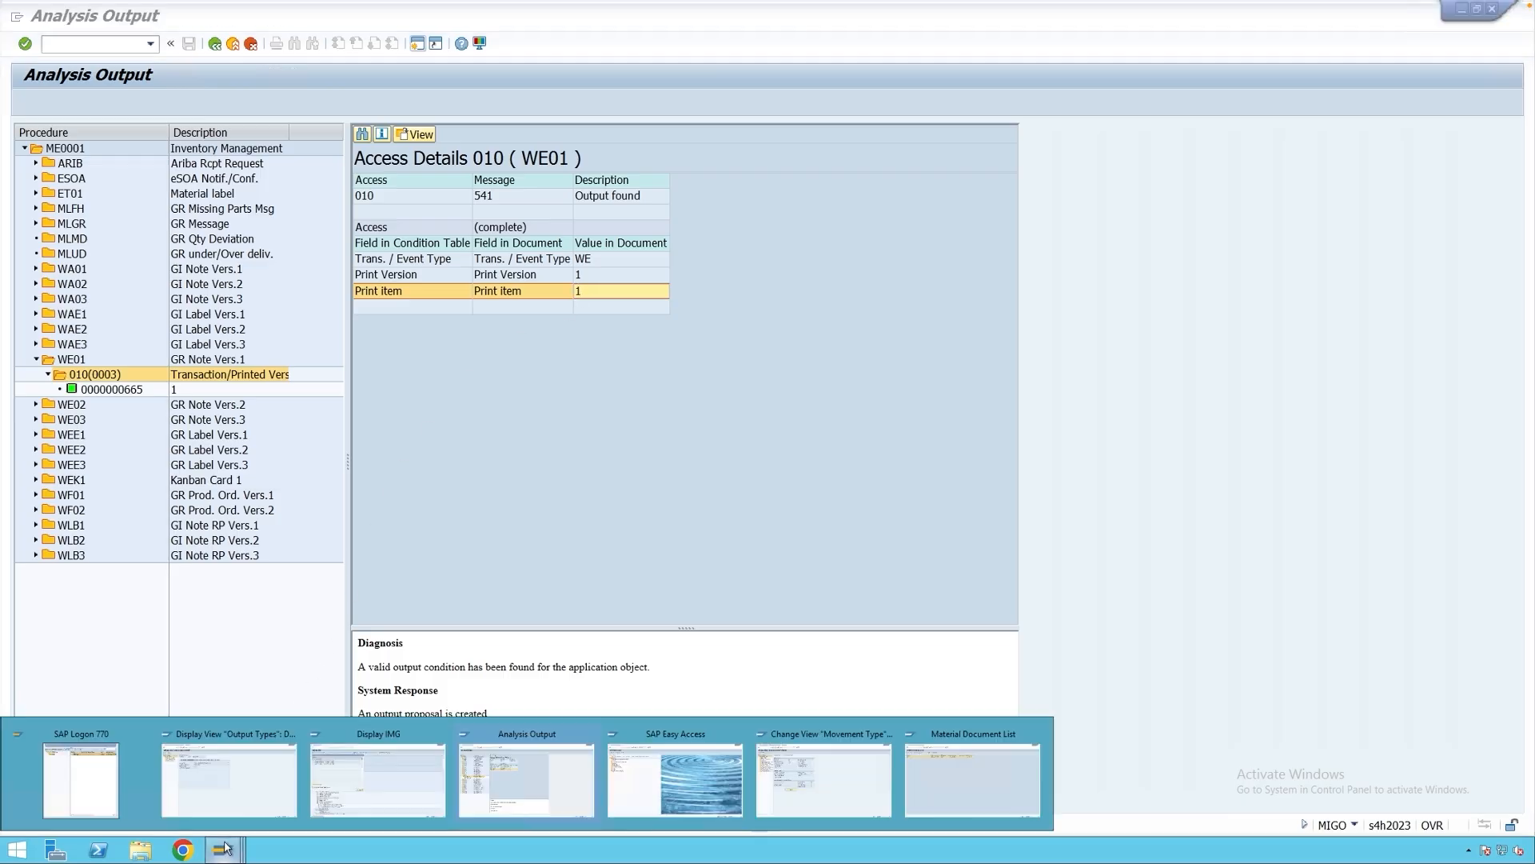
Open the OMJJ movement type settings restricted to movement type 122.
click(788, 780)
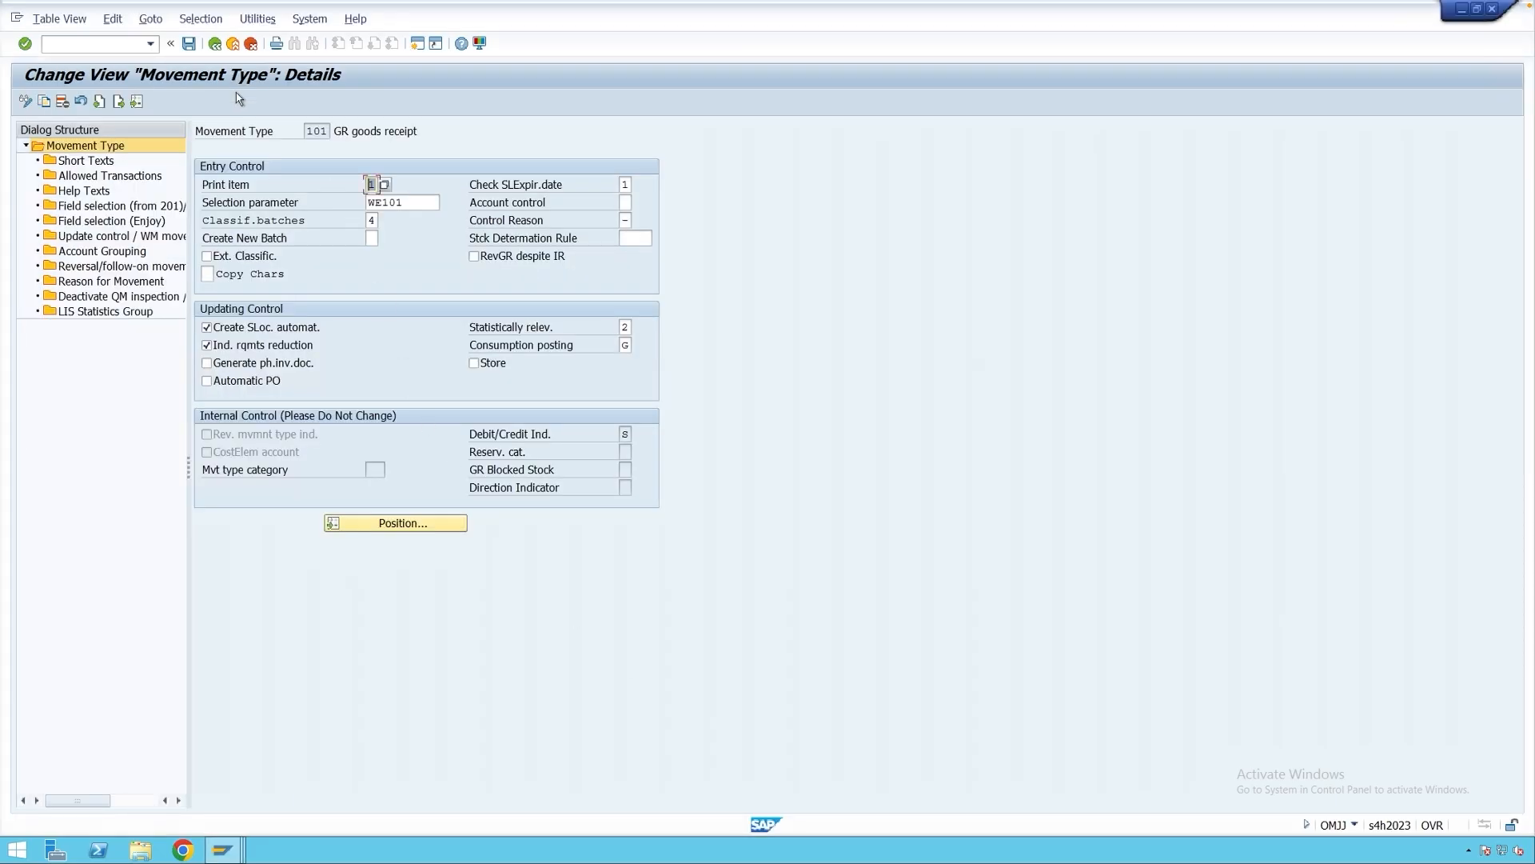
click(214, 43)
text(omjj)
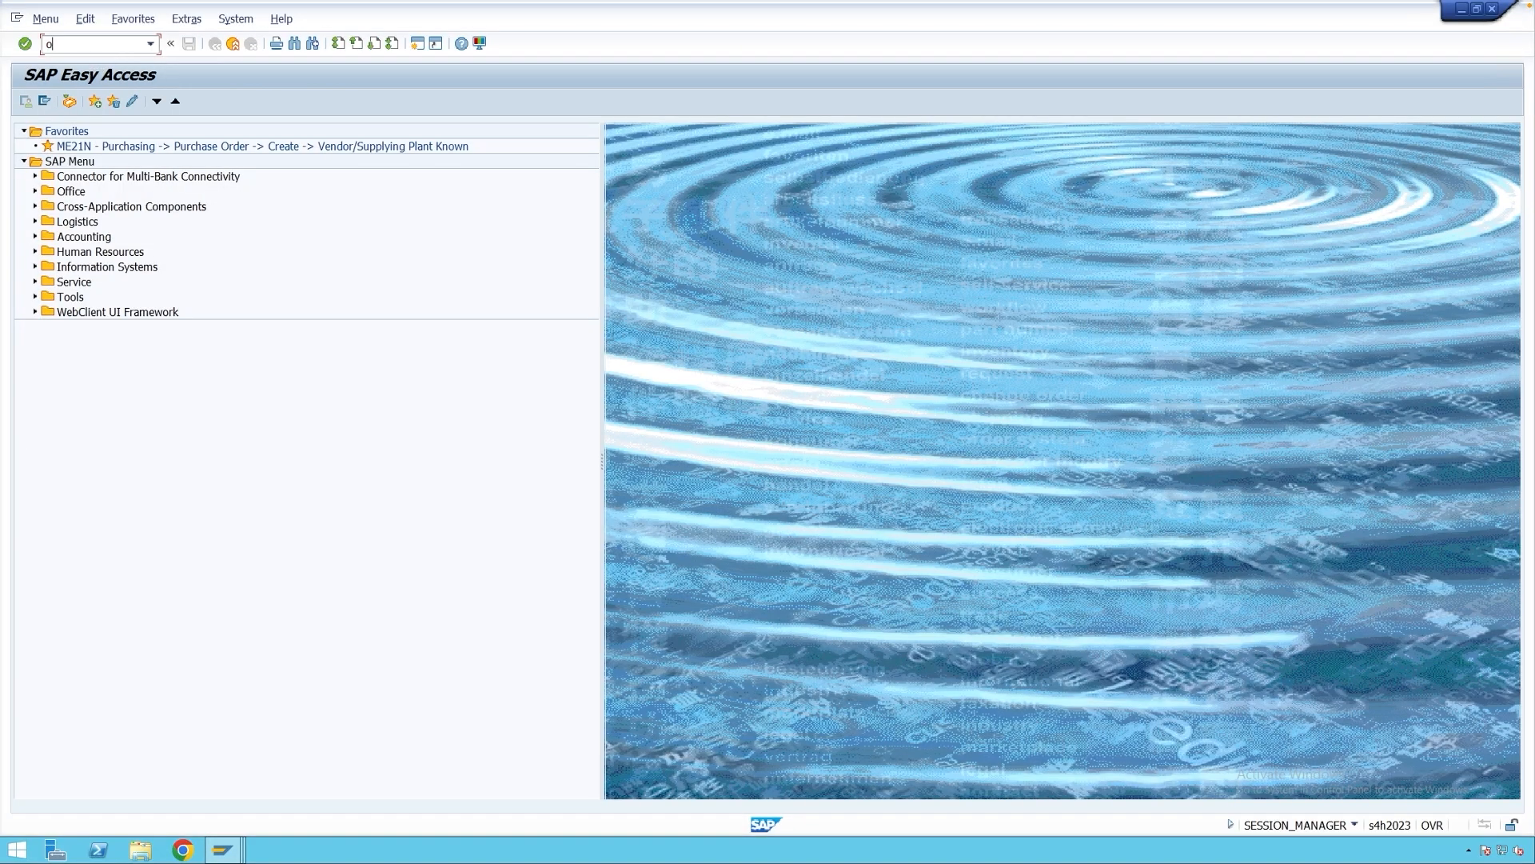
key(Return)
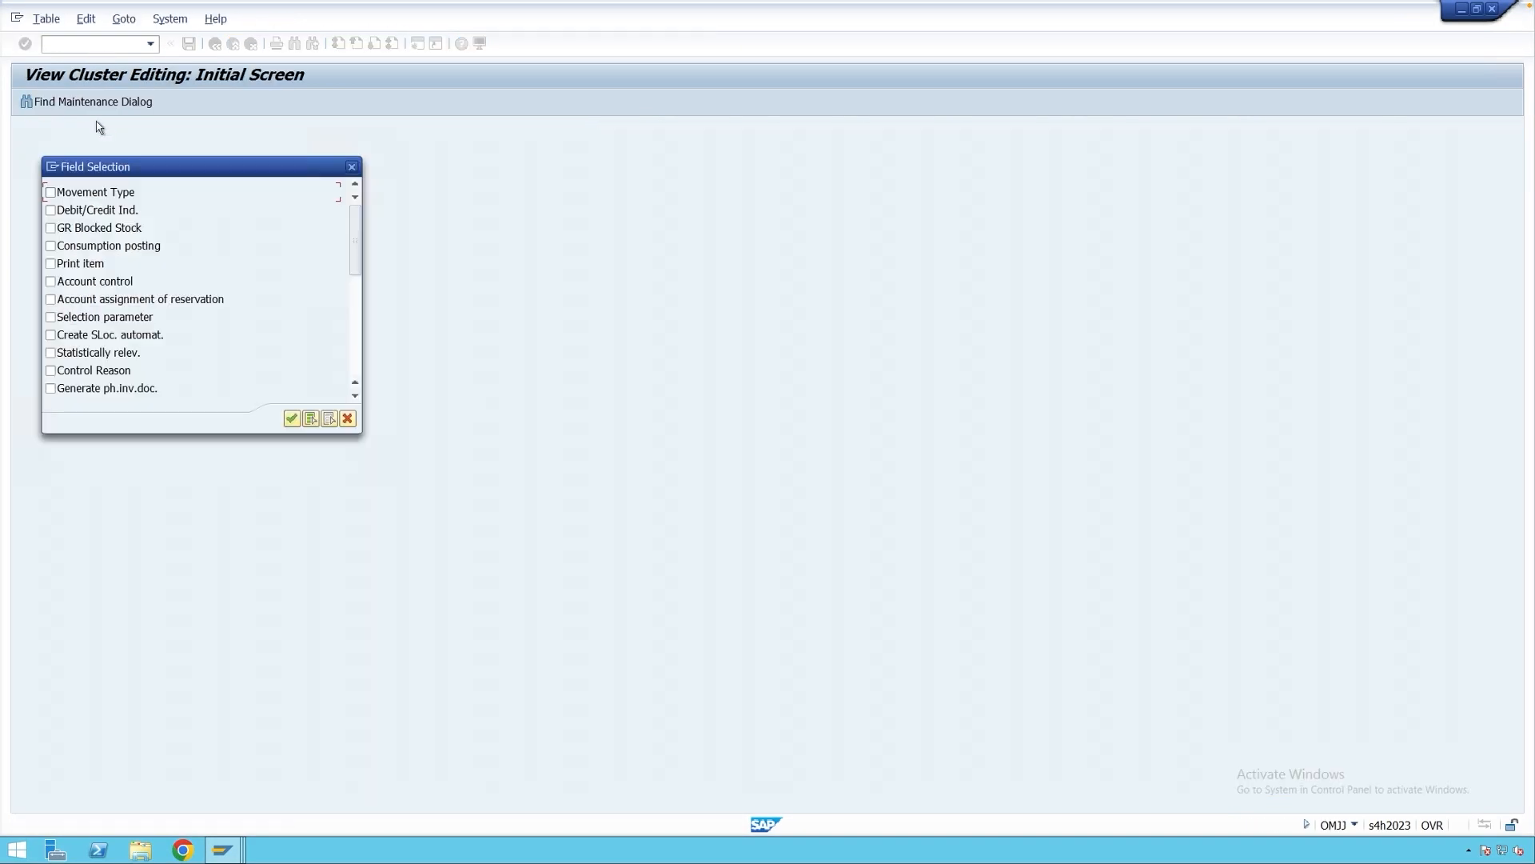
click(84, 196)
key(Return)
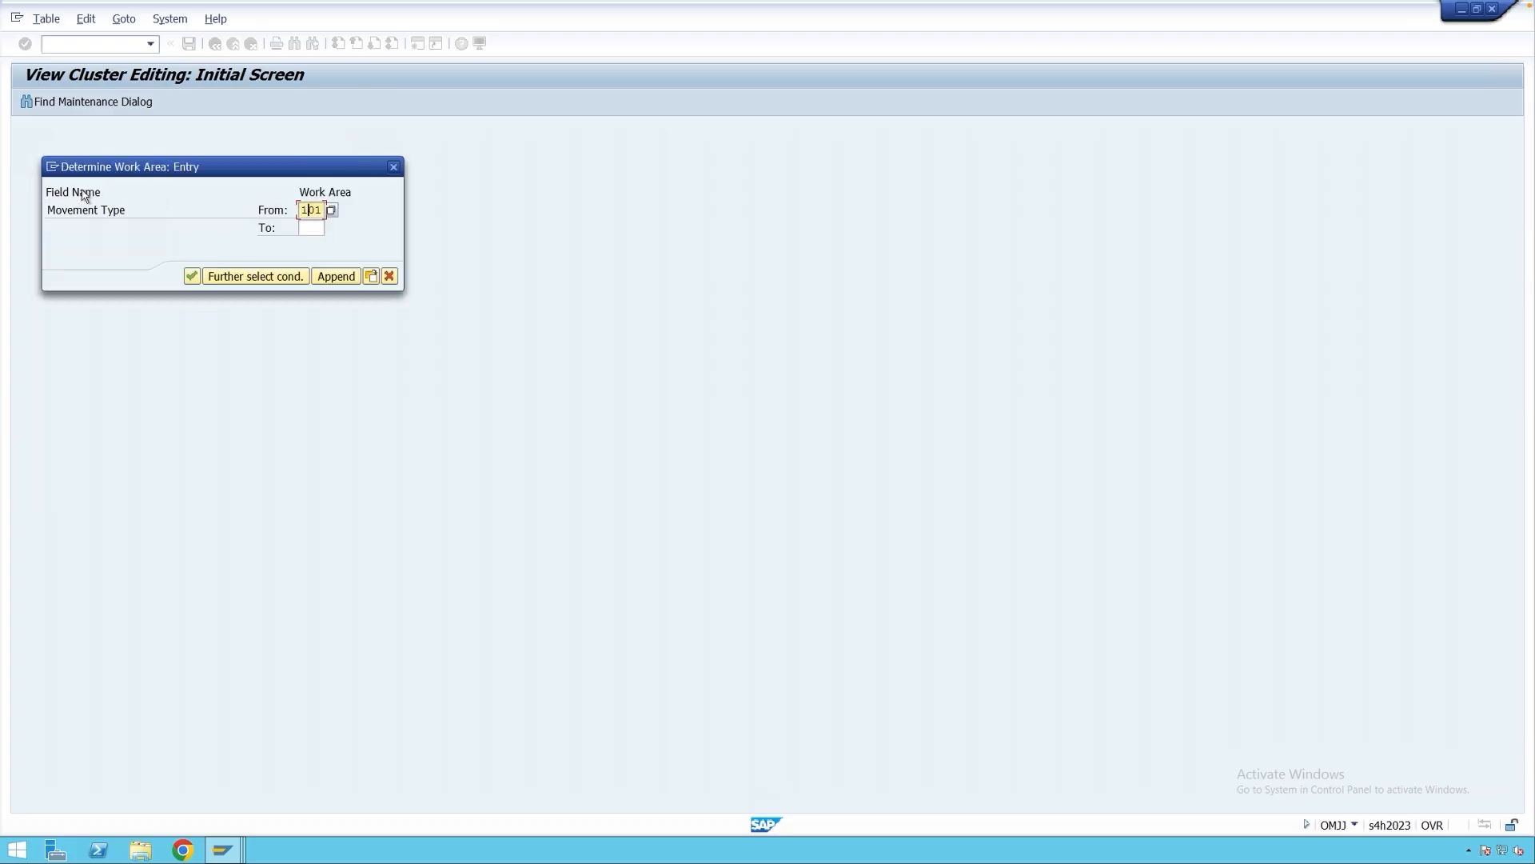
text(22)
key(Return)
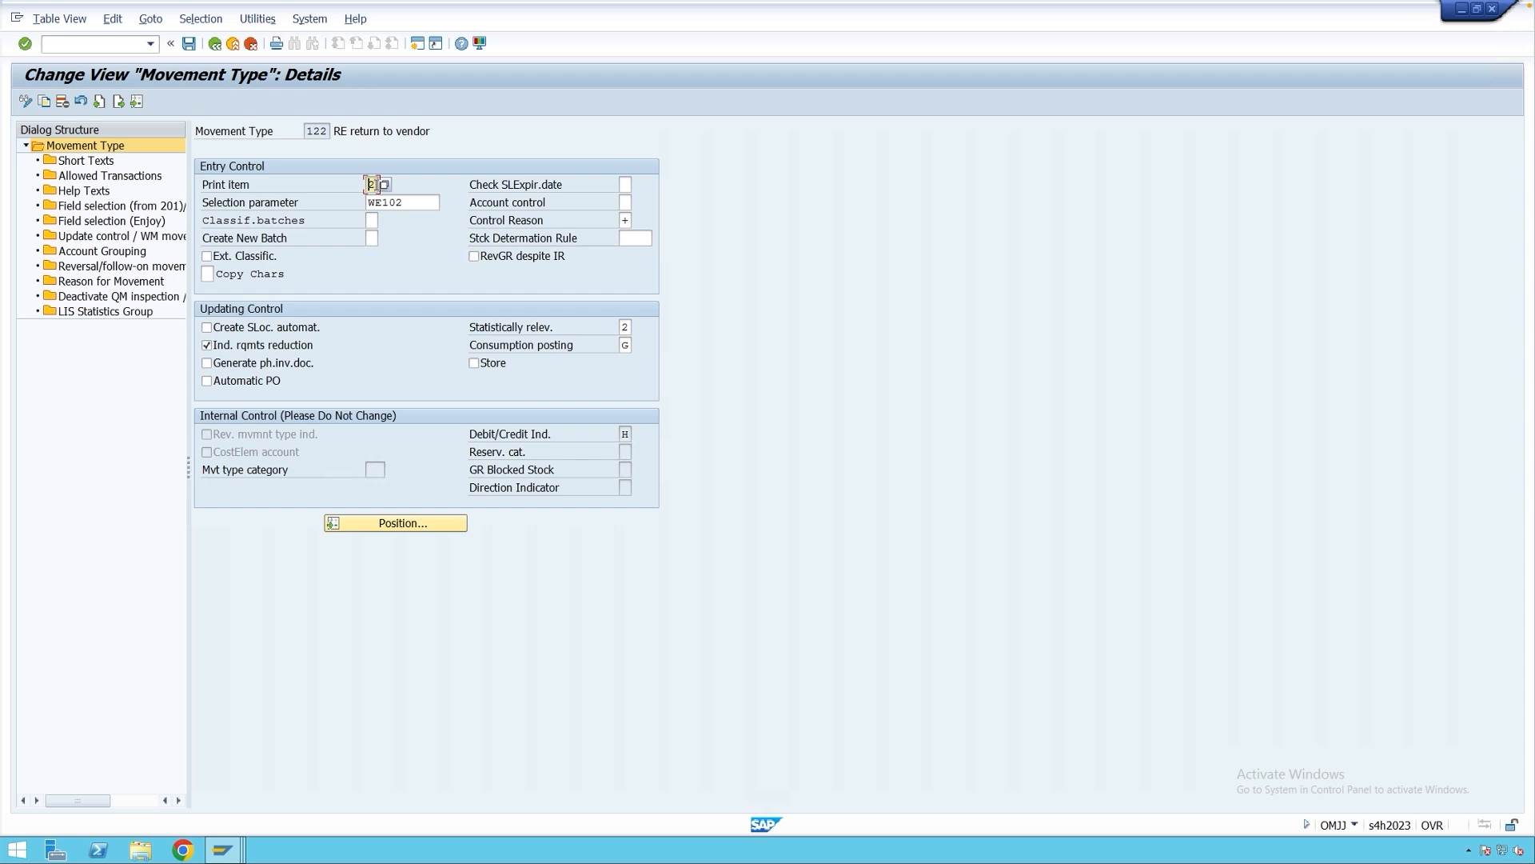
Set movement type 122's print item to 2 Return Delivery.
click(384, 185)
click(453, 308)
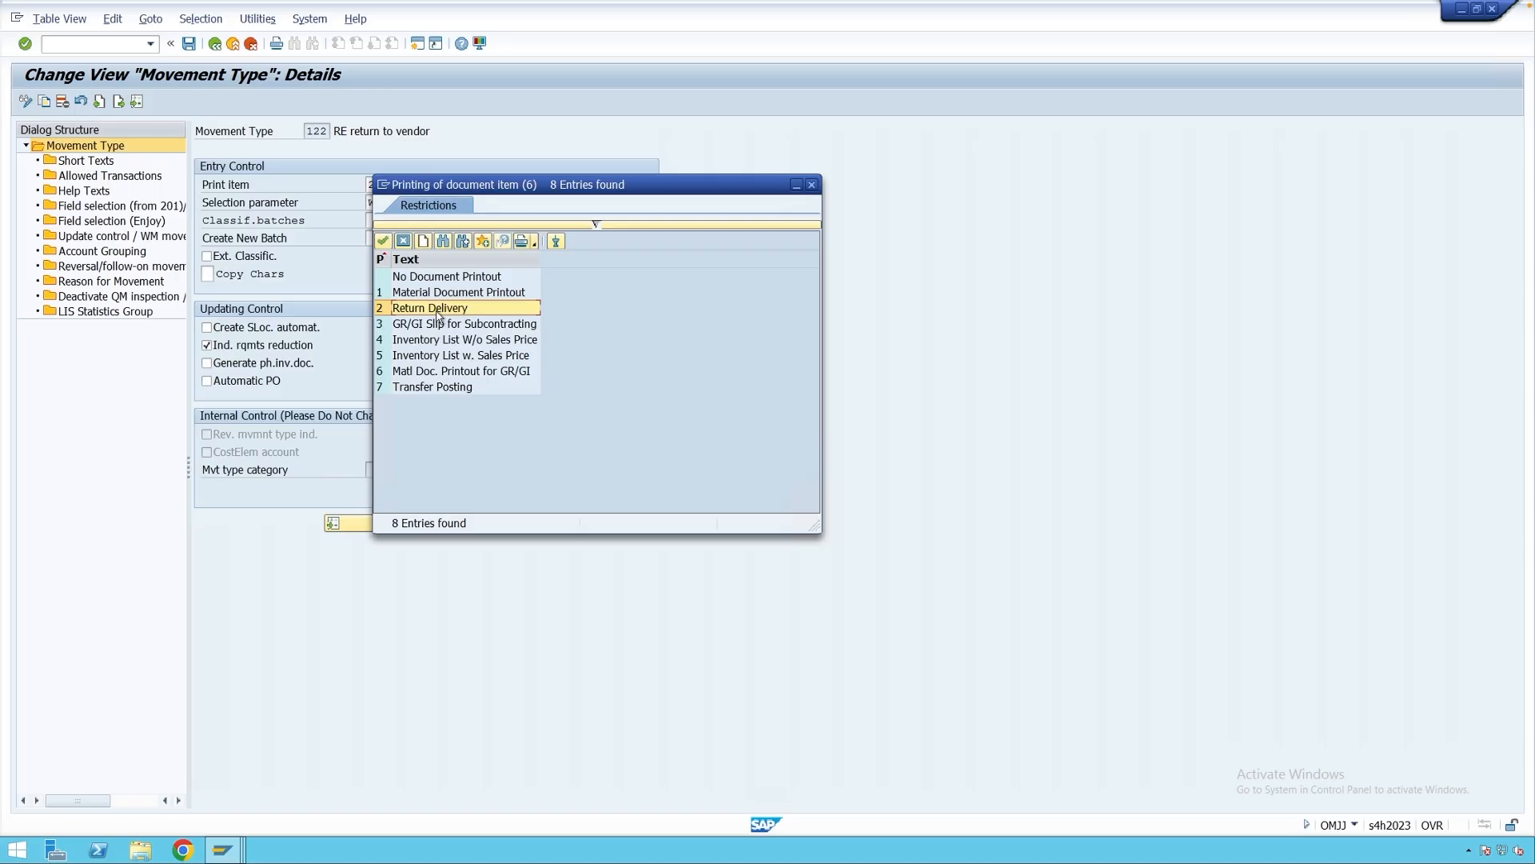
click(388, 312)
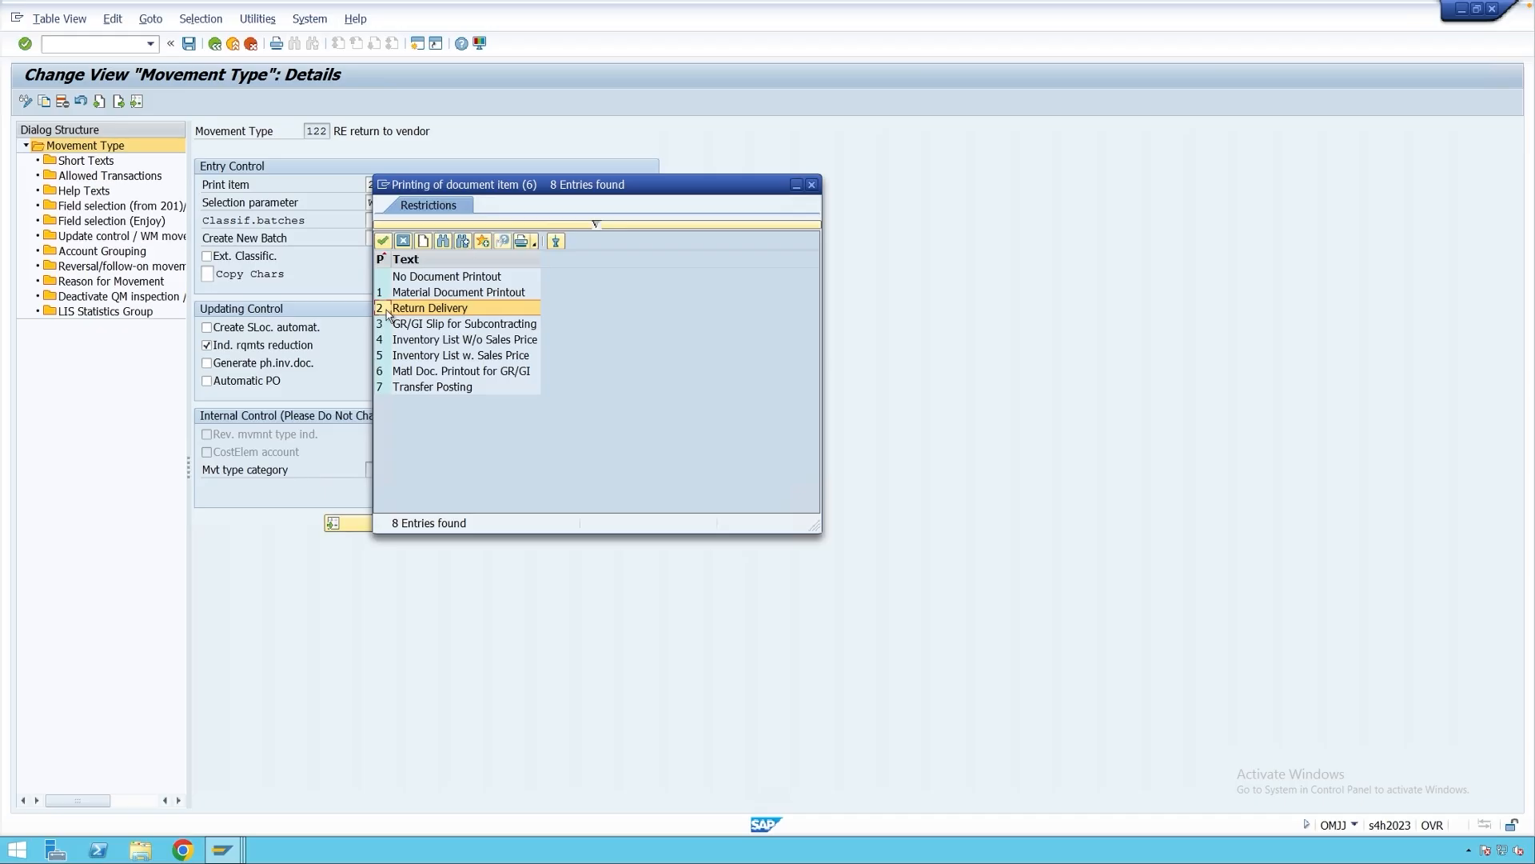
click(812, 185)
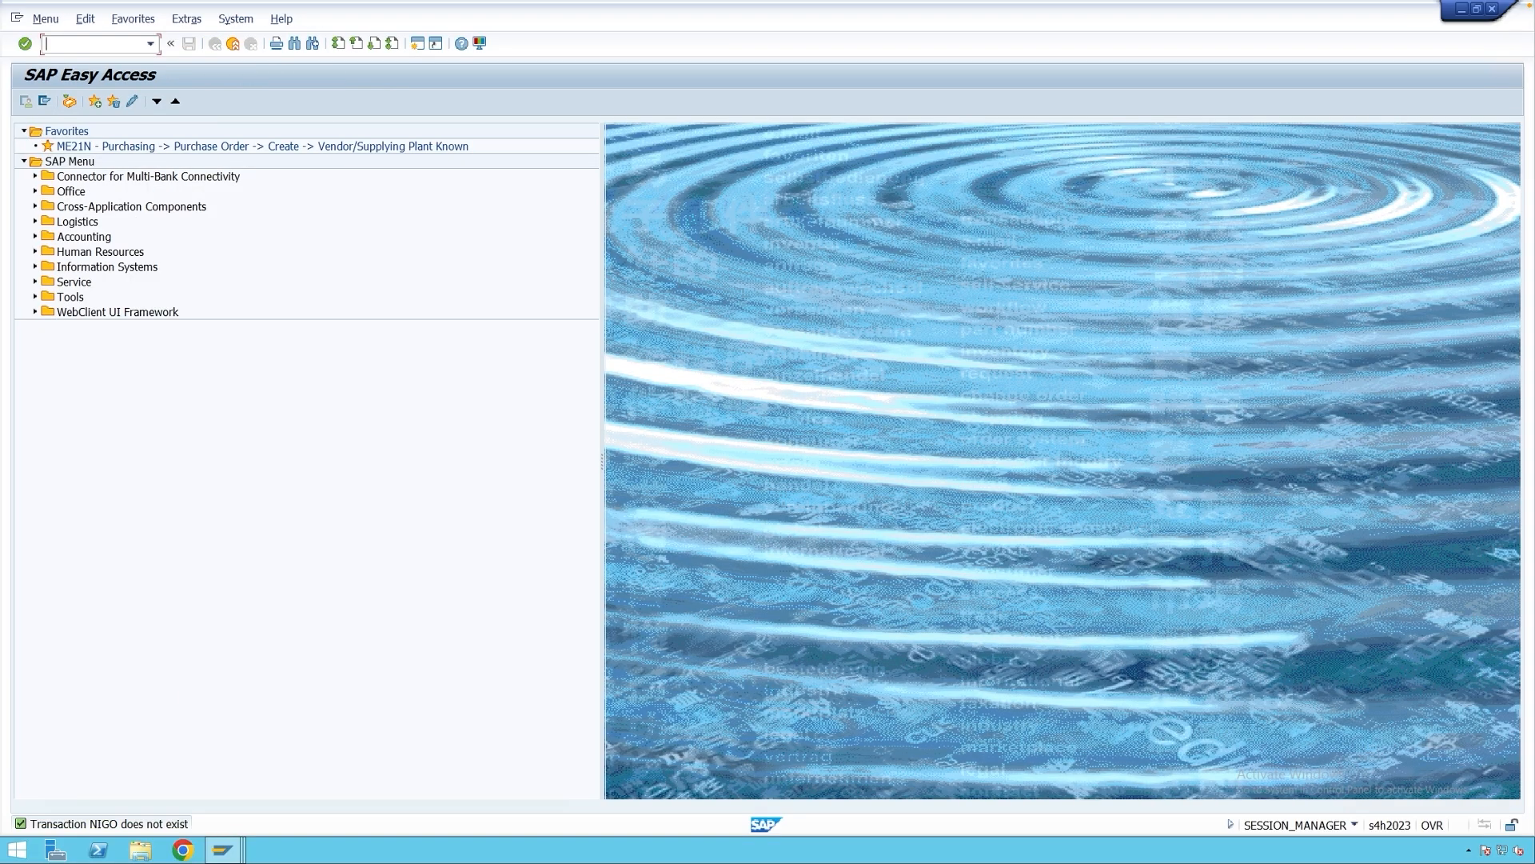
In MIGO, load material document 85567 for an A02 Return Delivery.
text(migo)
key(Return)
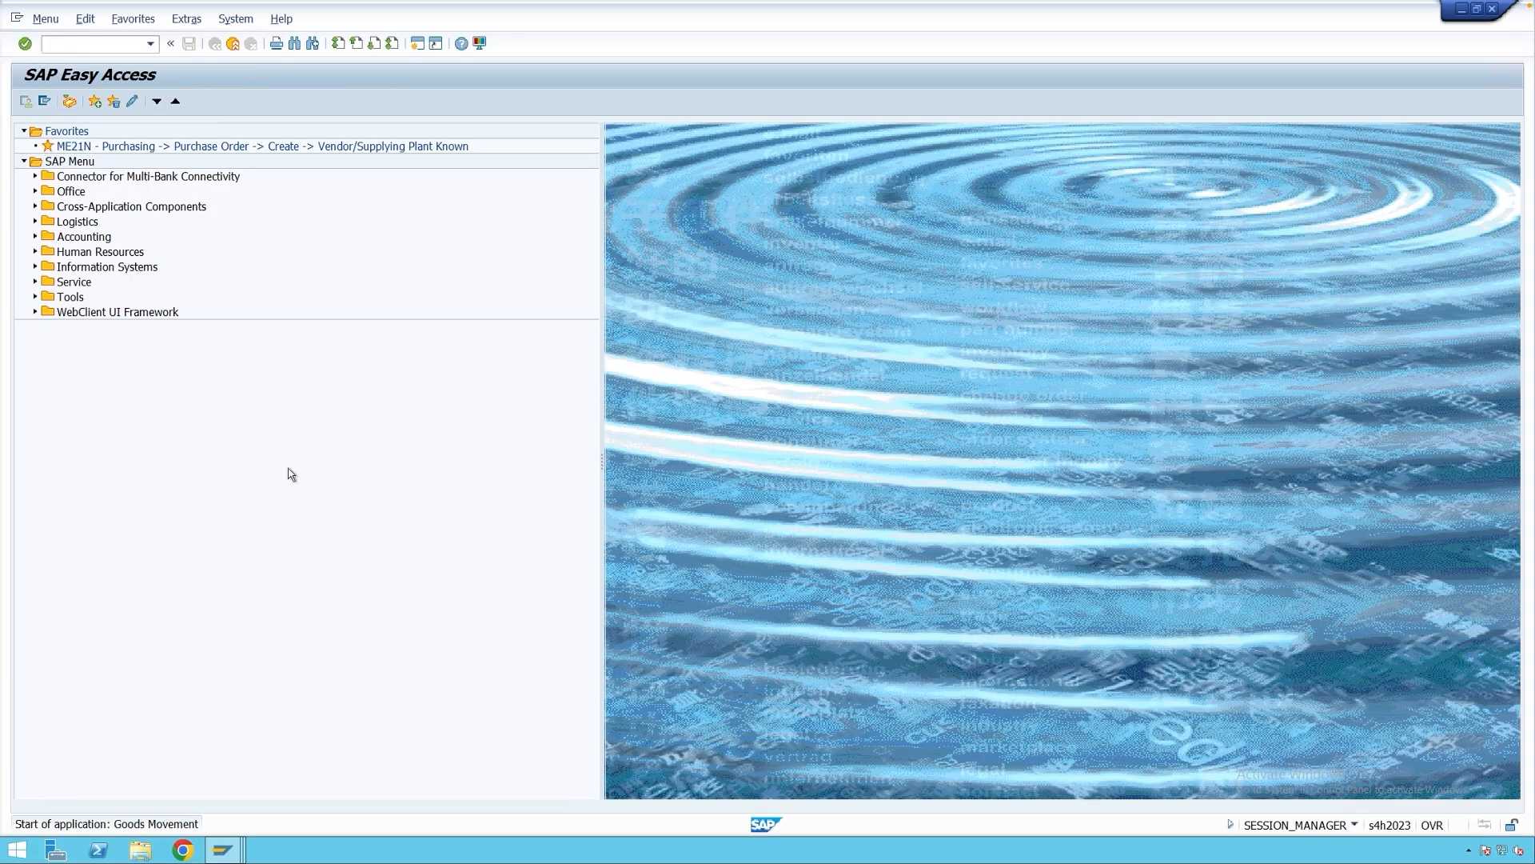
click(89, 134)
click(64, 159)
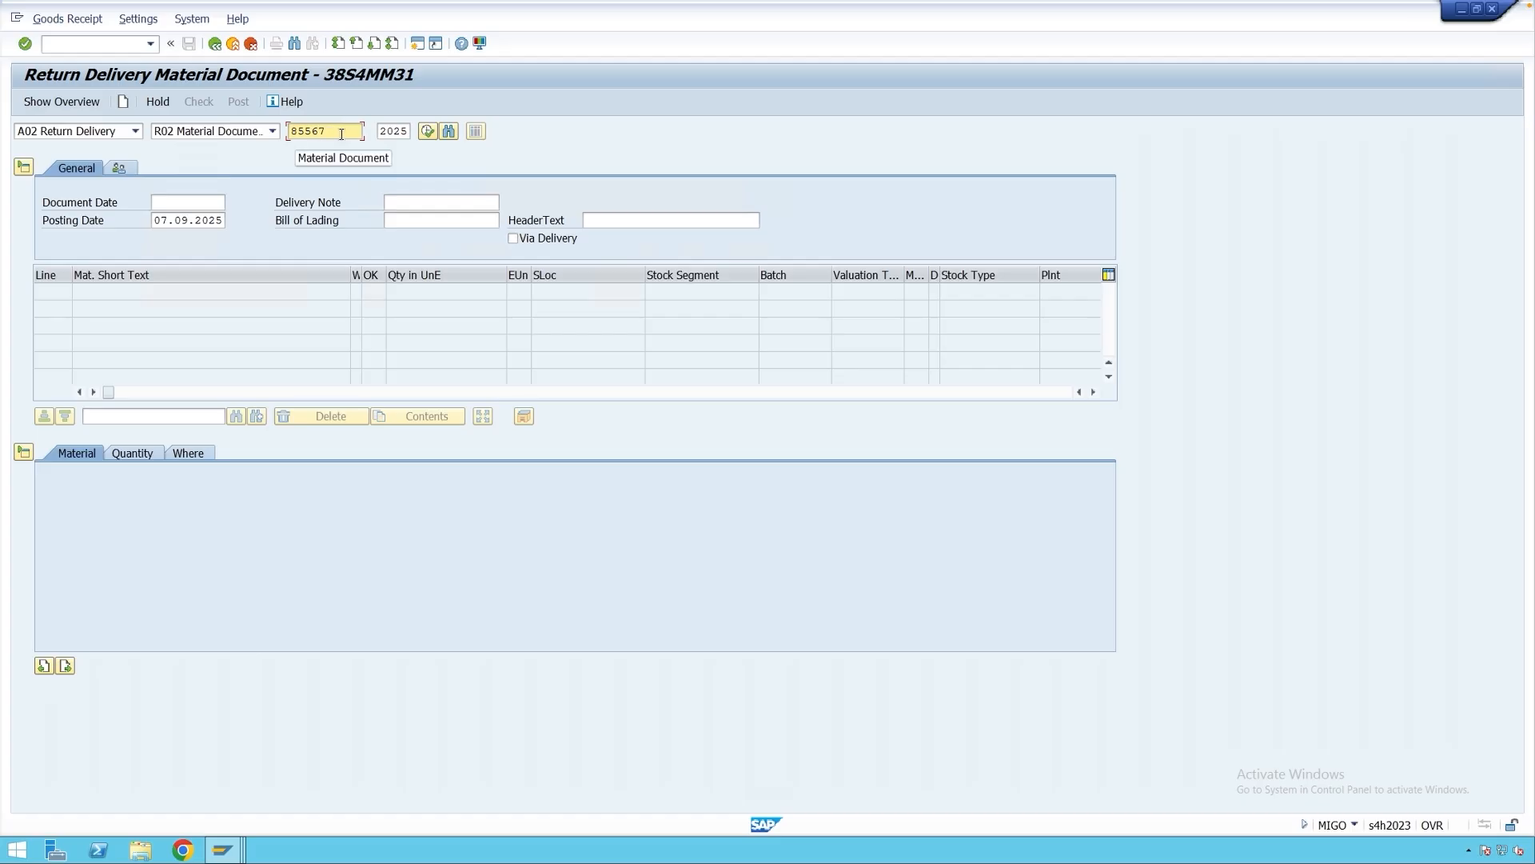
key(Return)
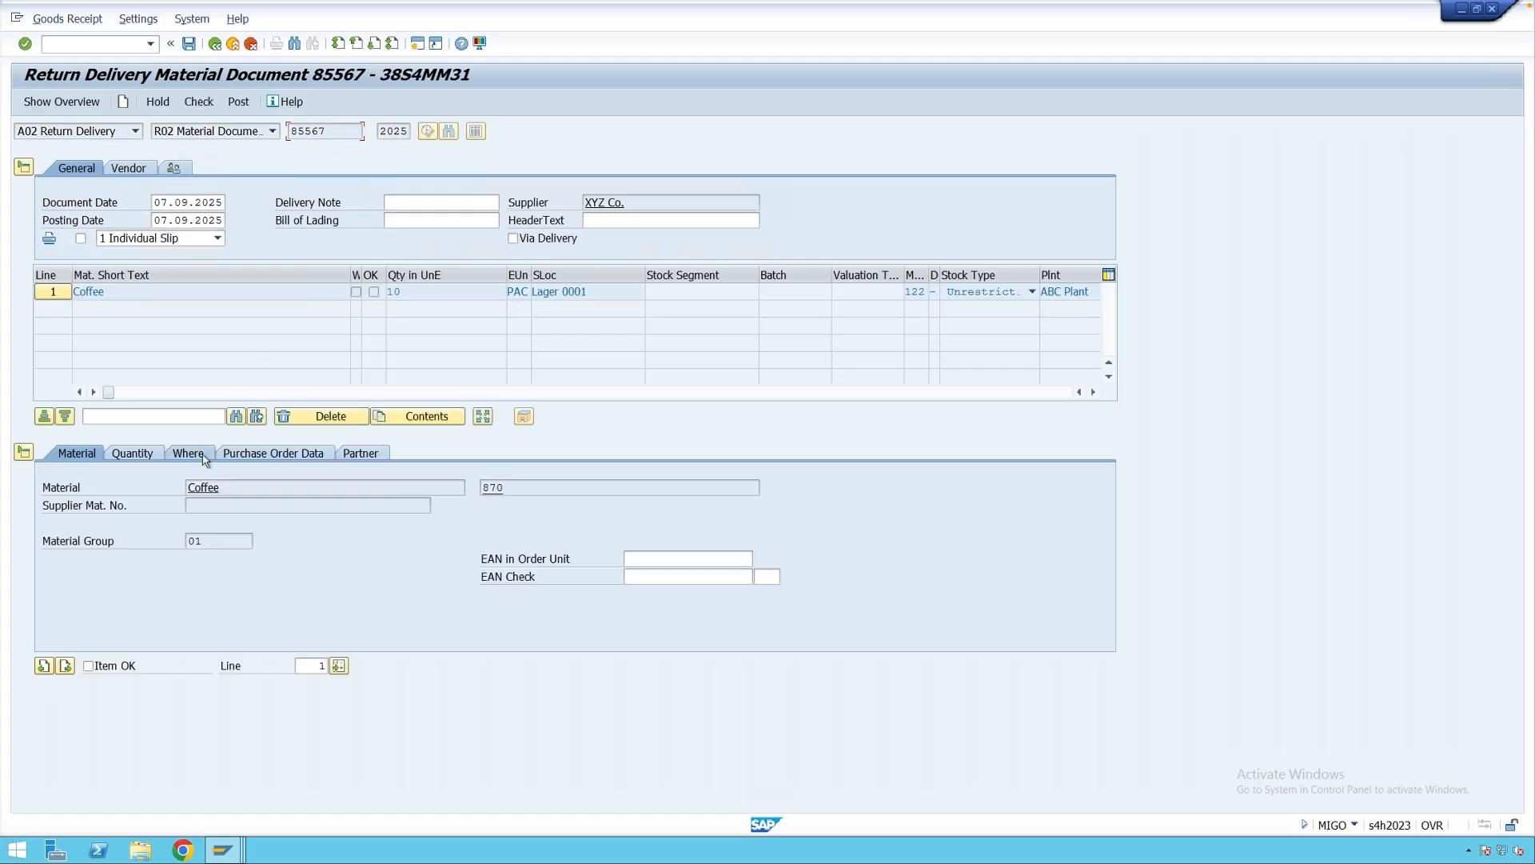
Give the Coffee item reason for movement 0001 Poor quality, mark it OK, and post.
click(201, 458)
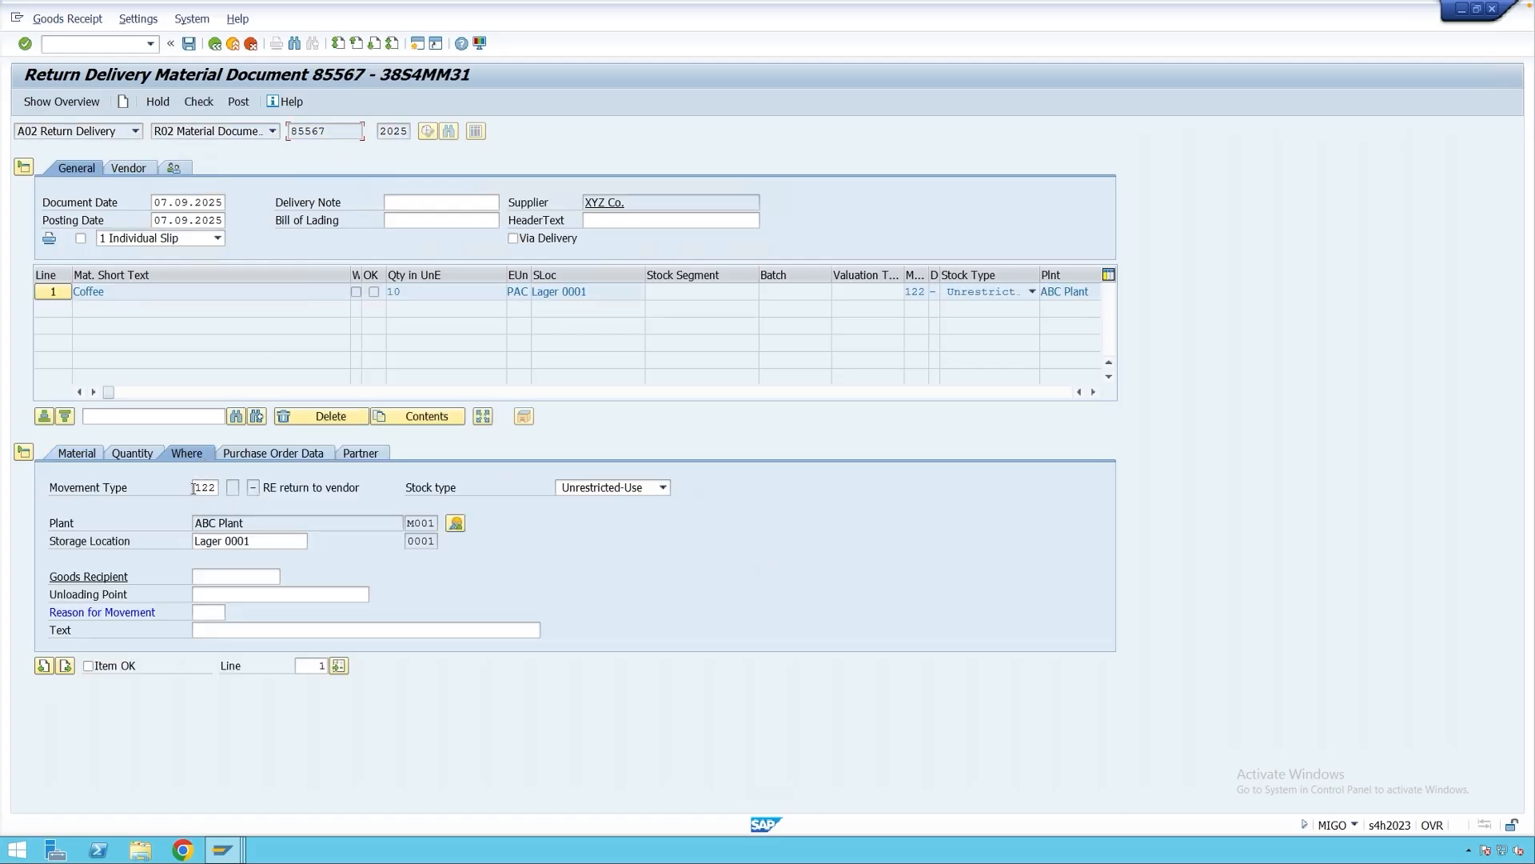
click(215, 612)
click(233, 614)
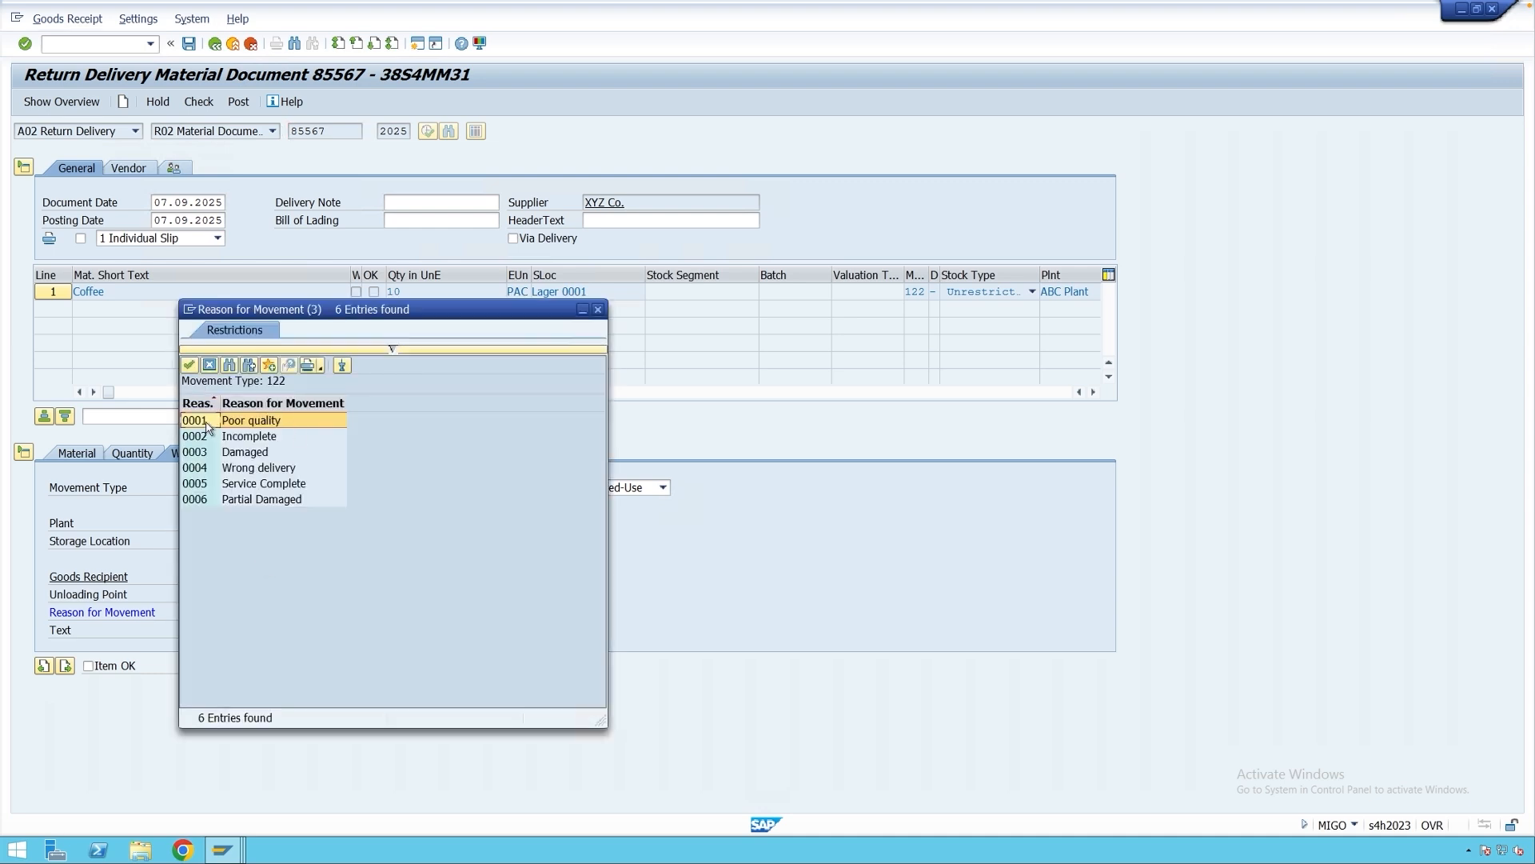
double_click(213, 422)
click(130, 670)
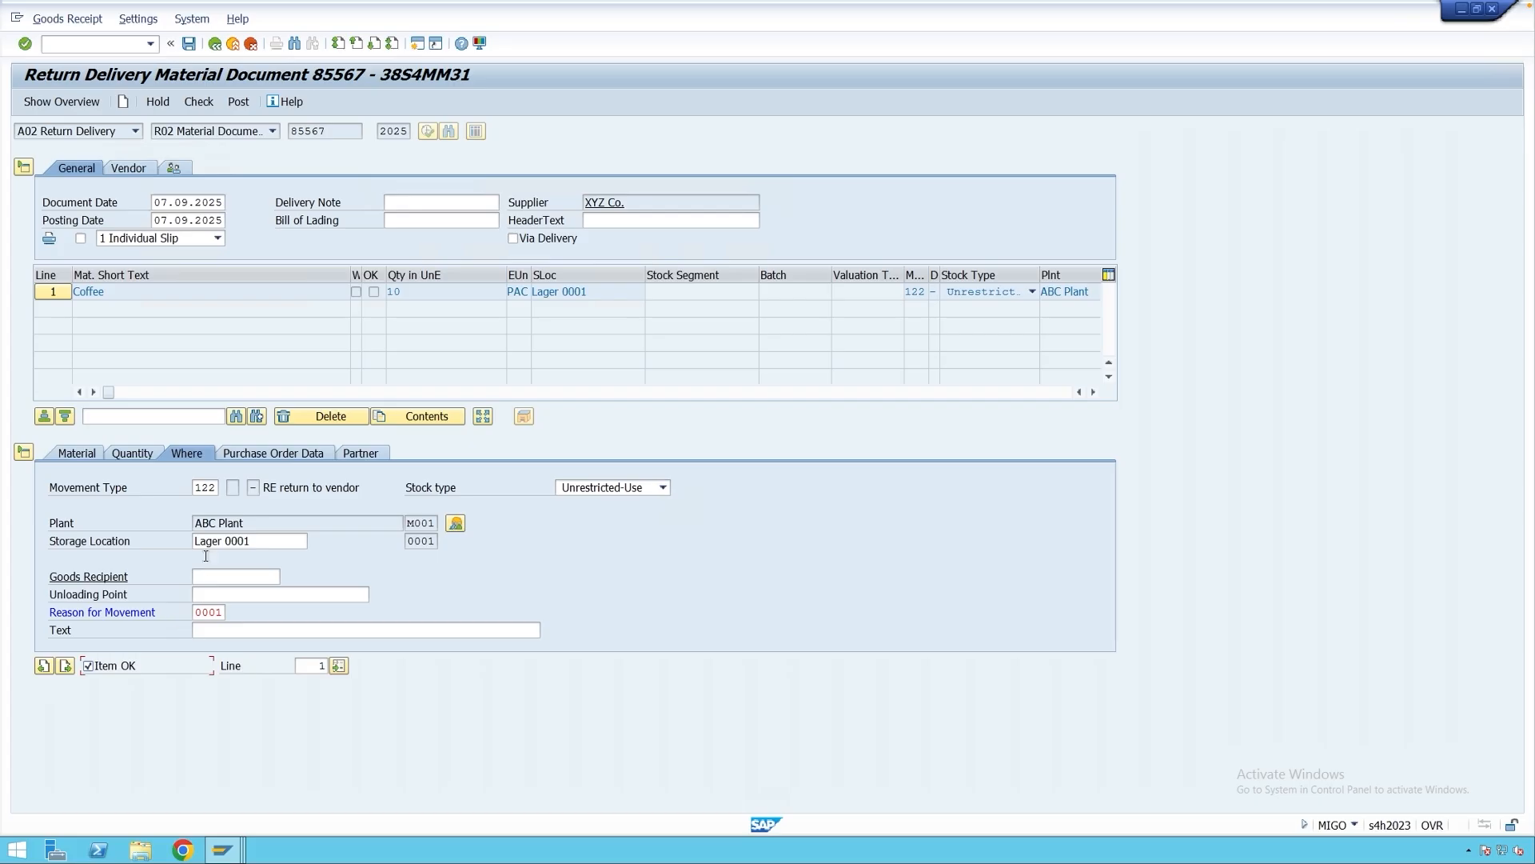
click(239, 104)
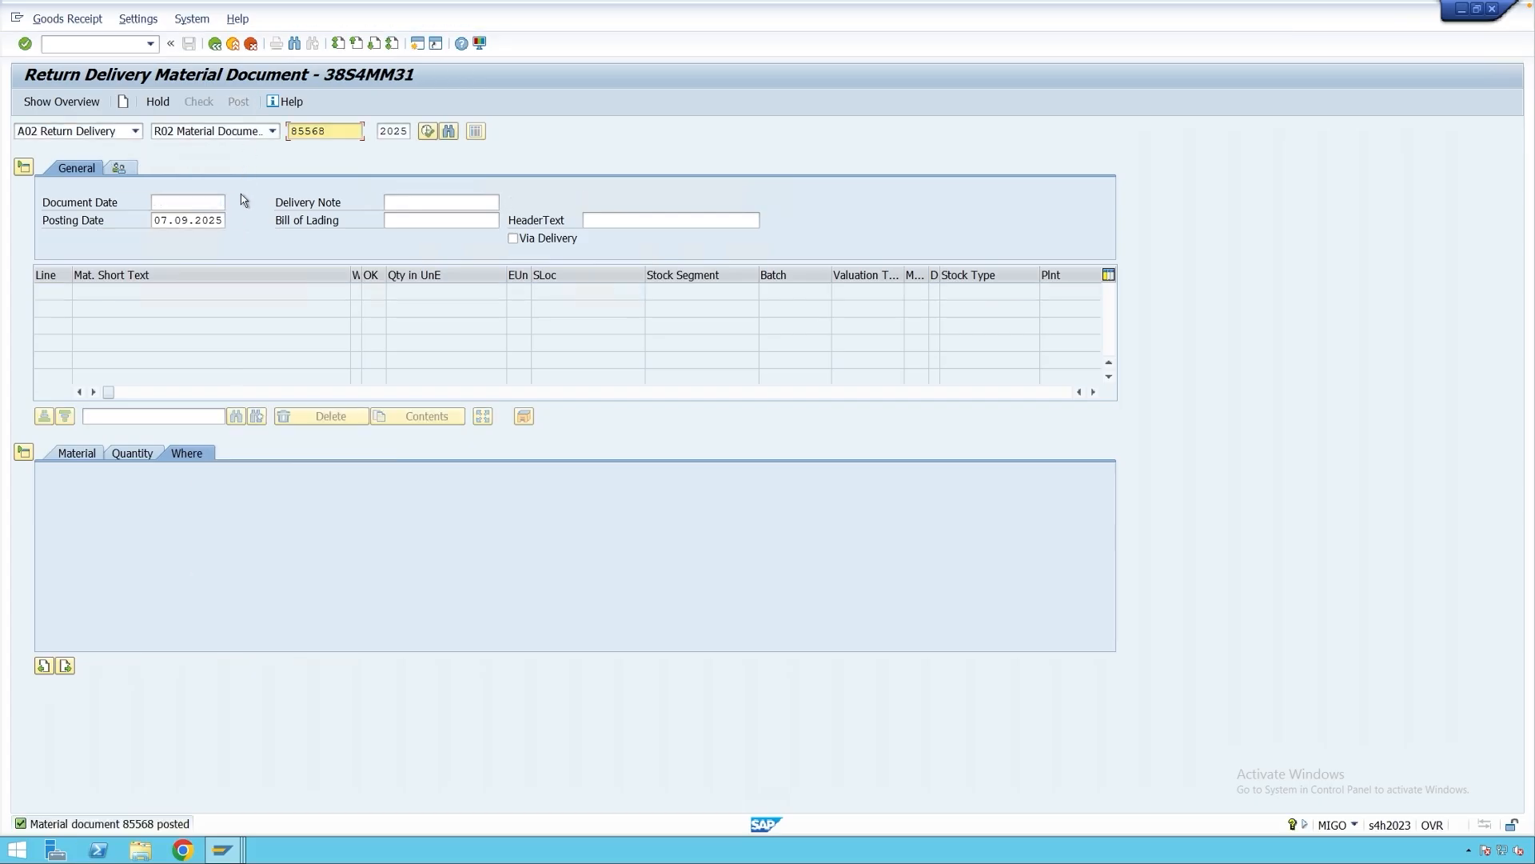
Display material document 85568 in MIGO, then return to the movement type 122 window.
click(115, 132)
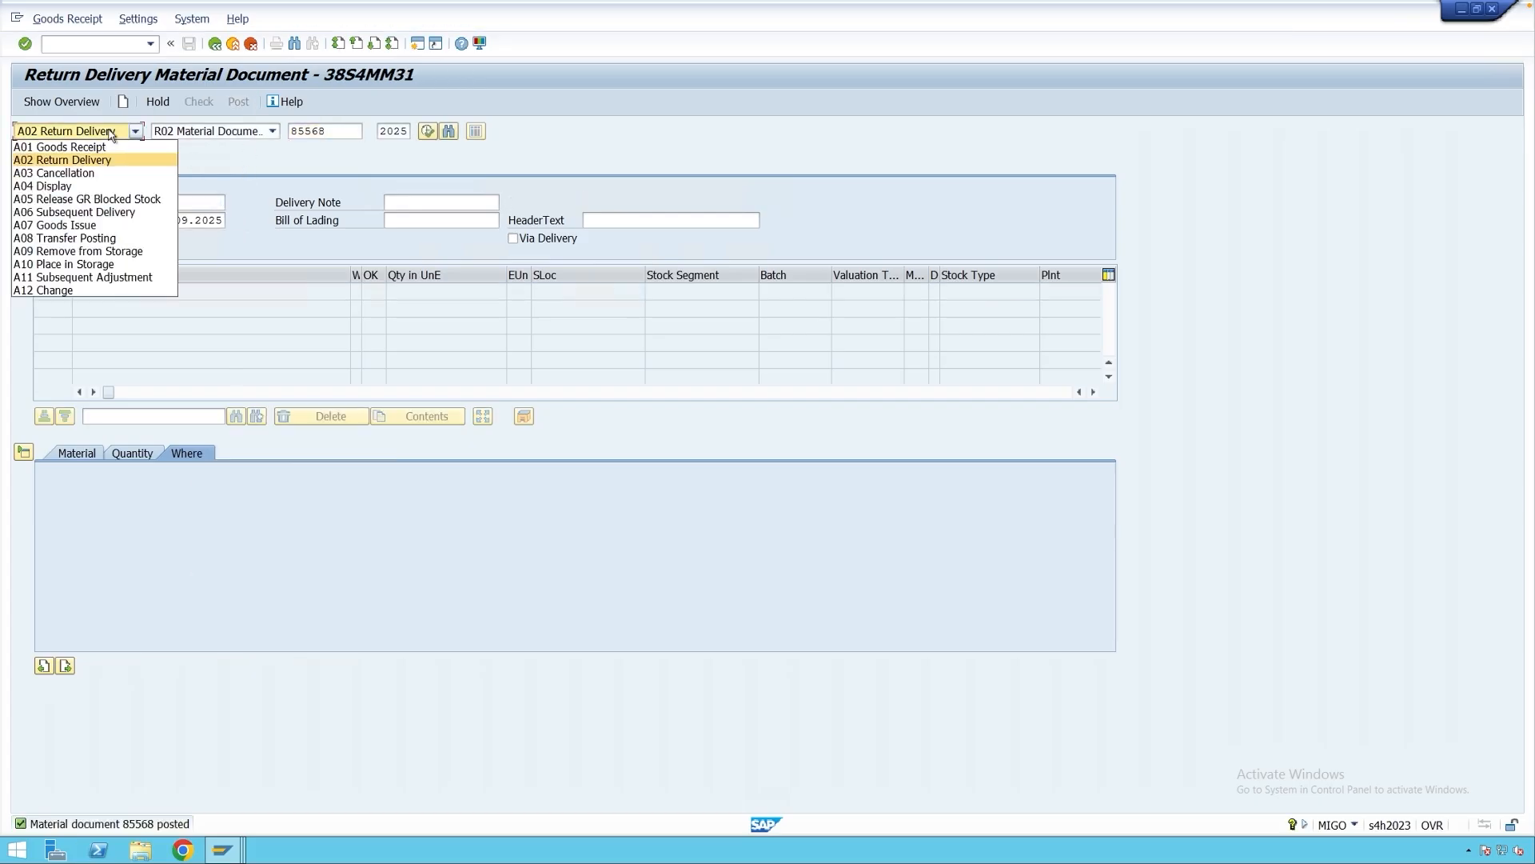
click(103, 185)
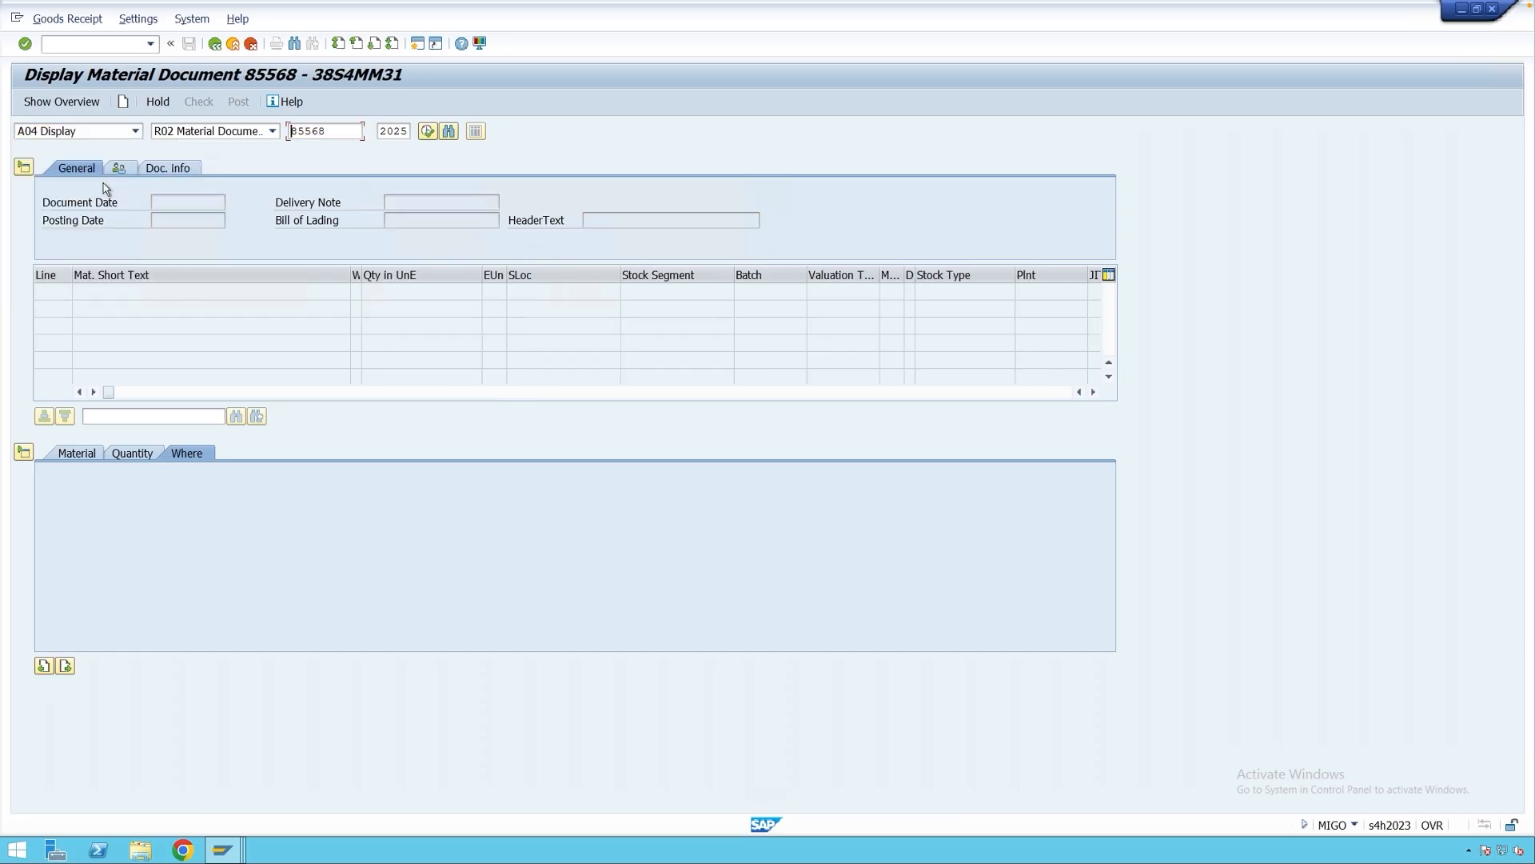
key(Return)
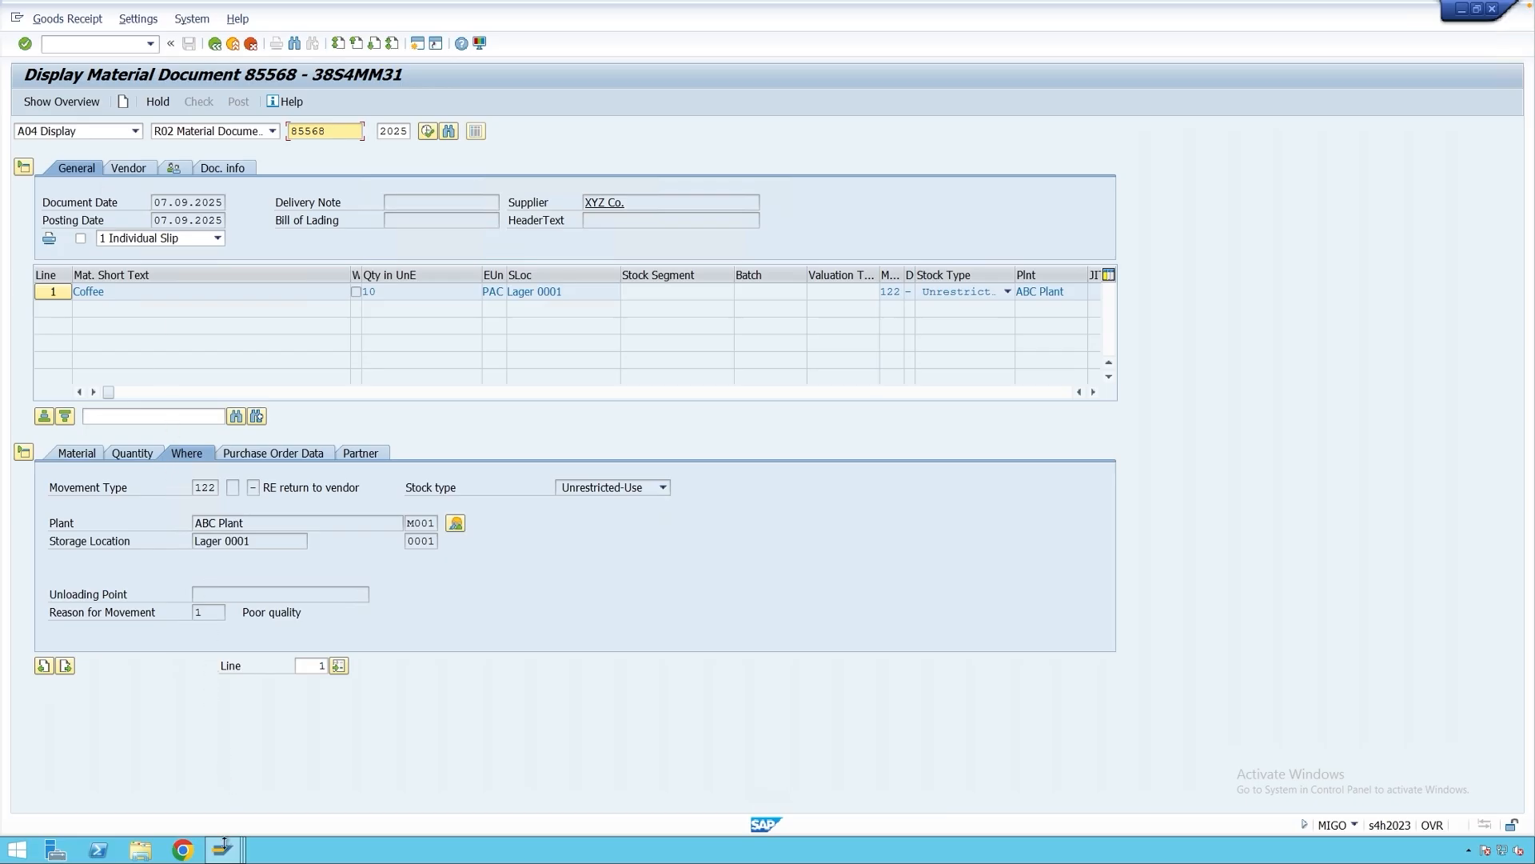
click(222, 849)
click(823, 780)
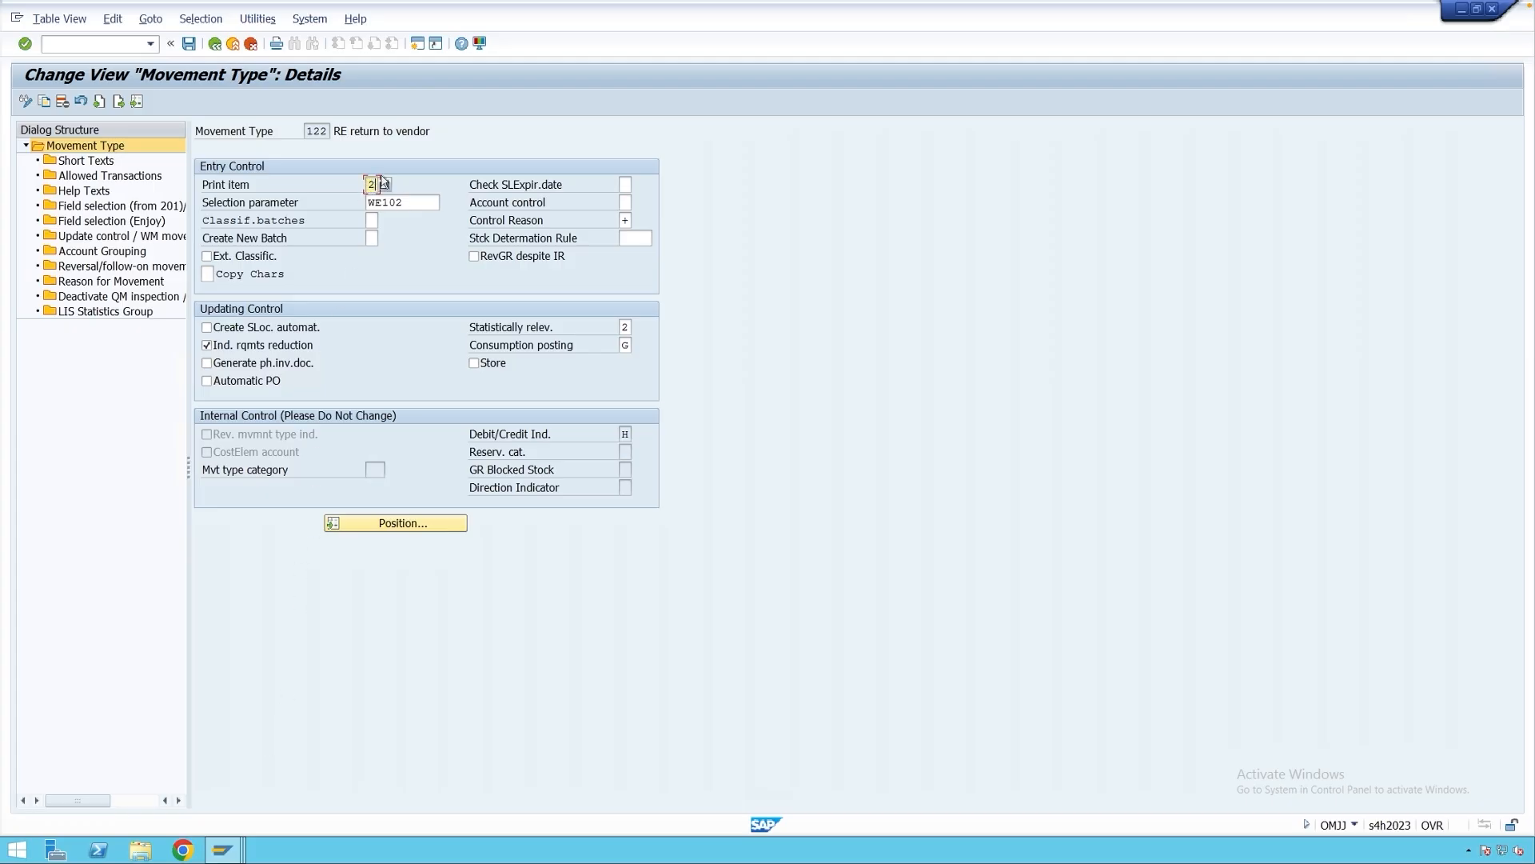
In a new session, start MN21 for WE01 GR Note records with transaction key WE.
click(417, 45)
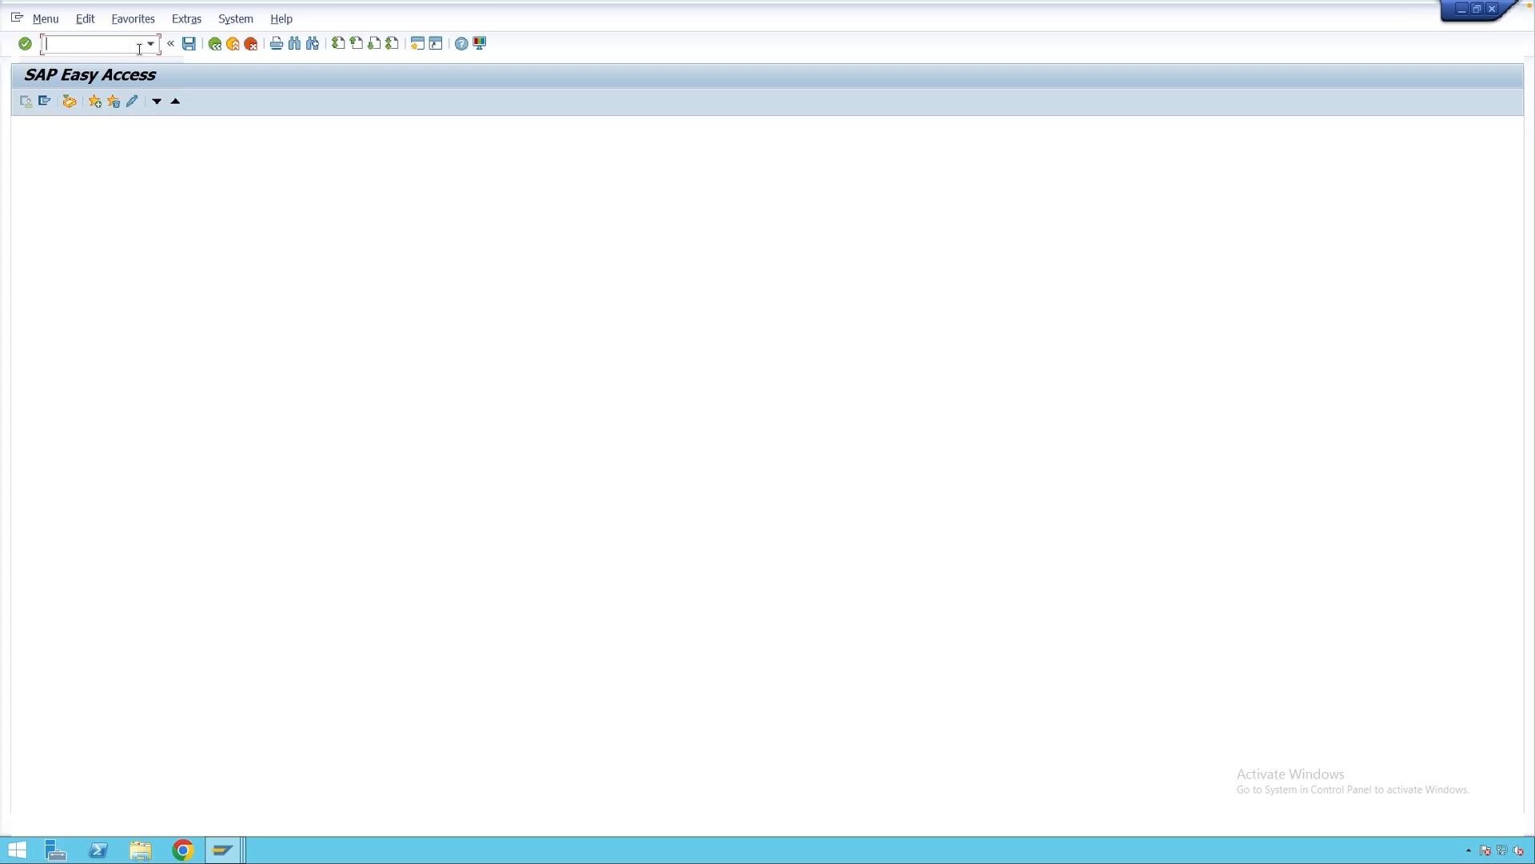
text(mn21)
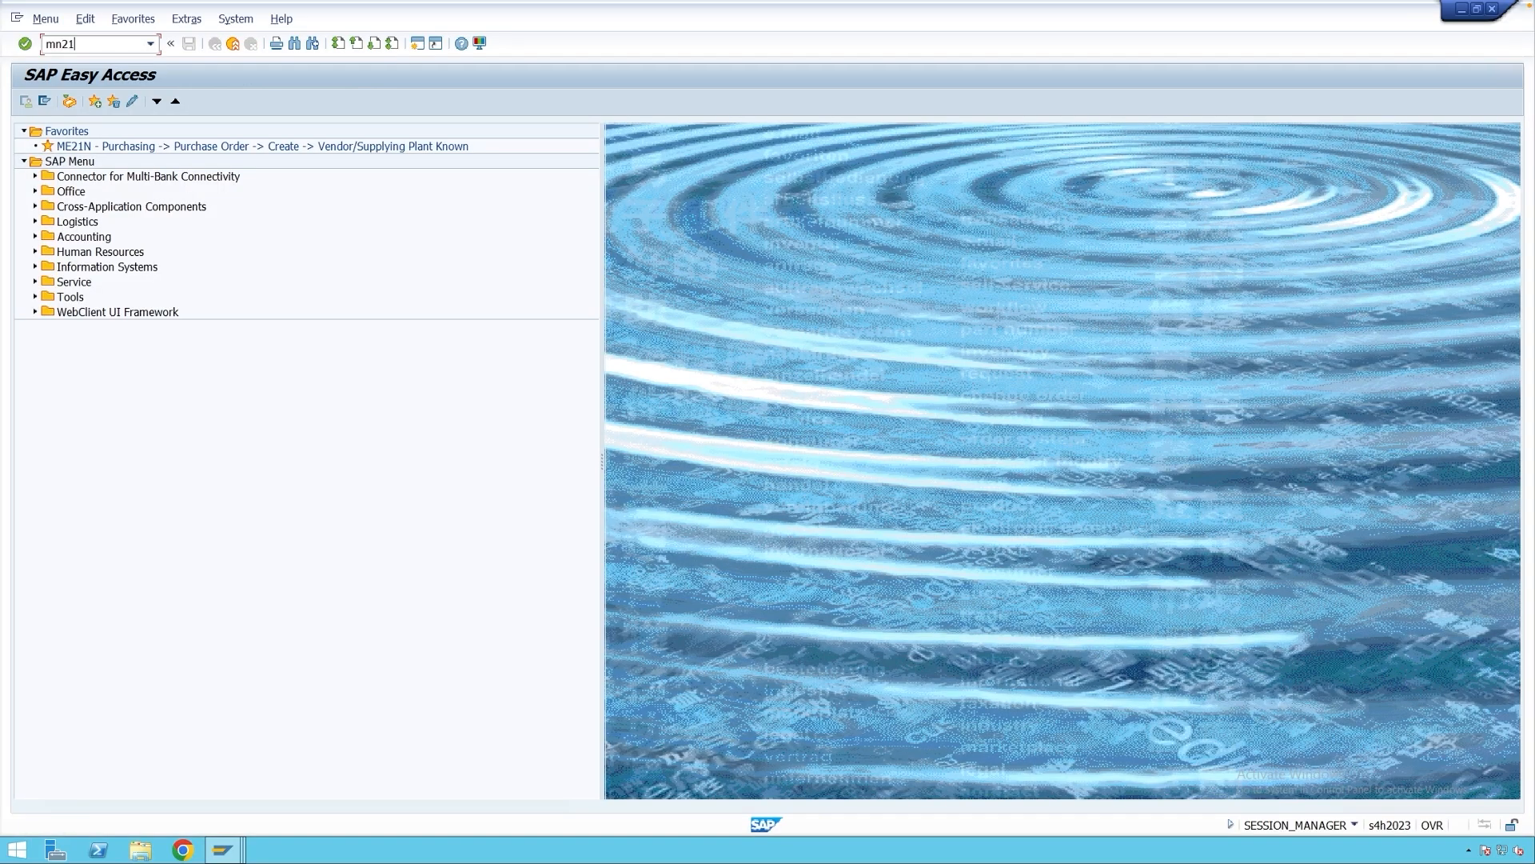
key(Return)
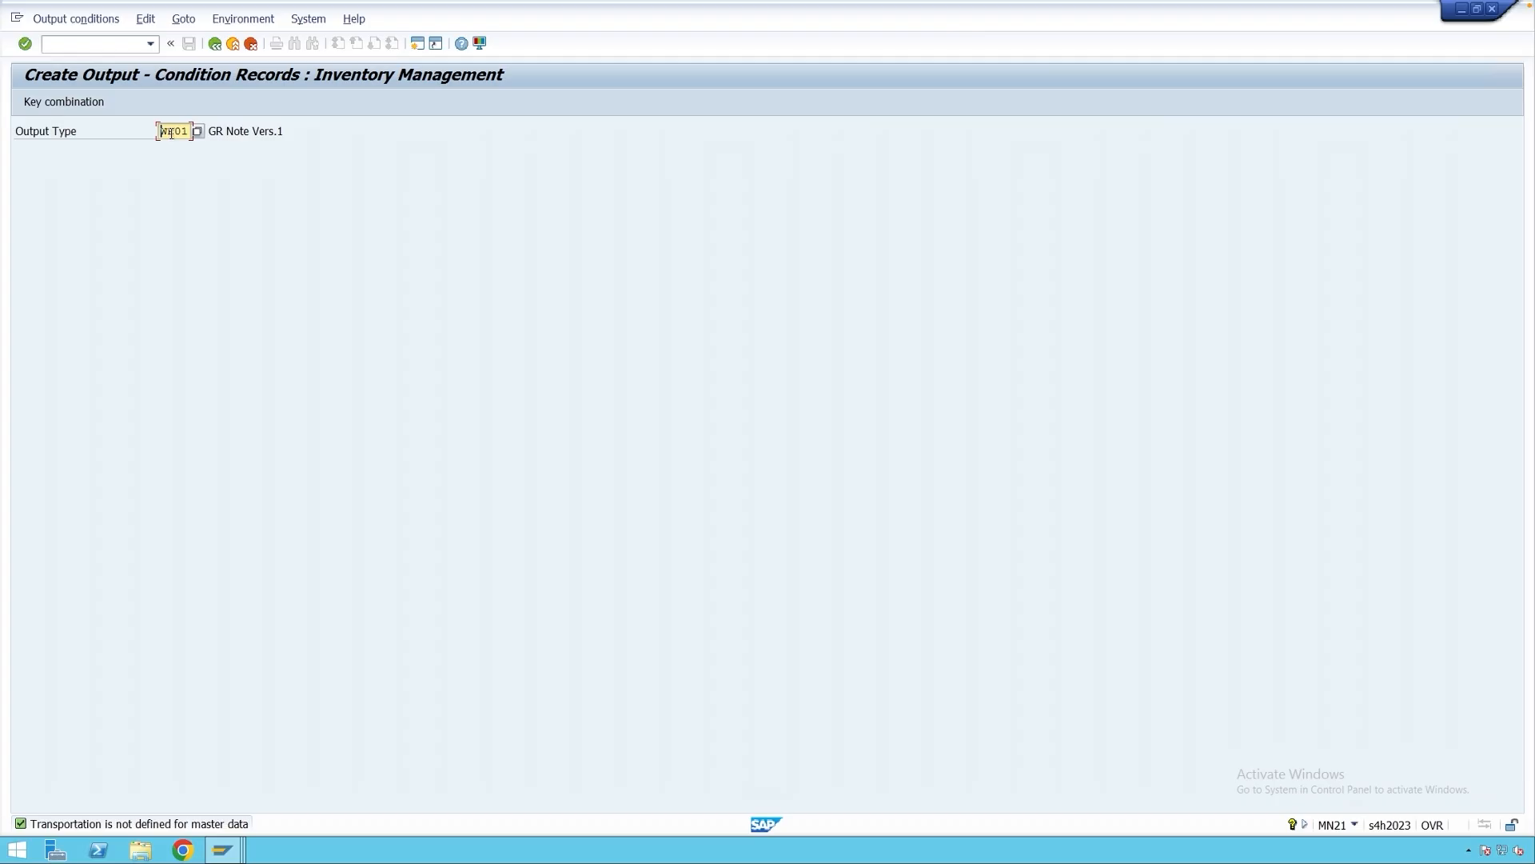
key(Return)
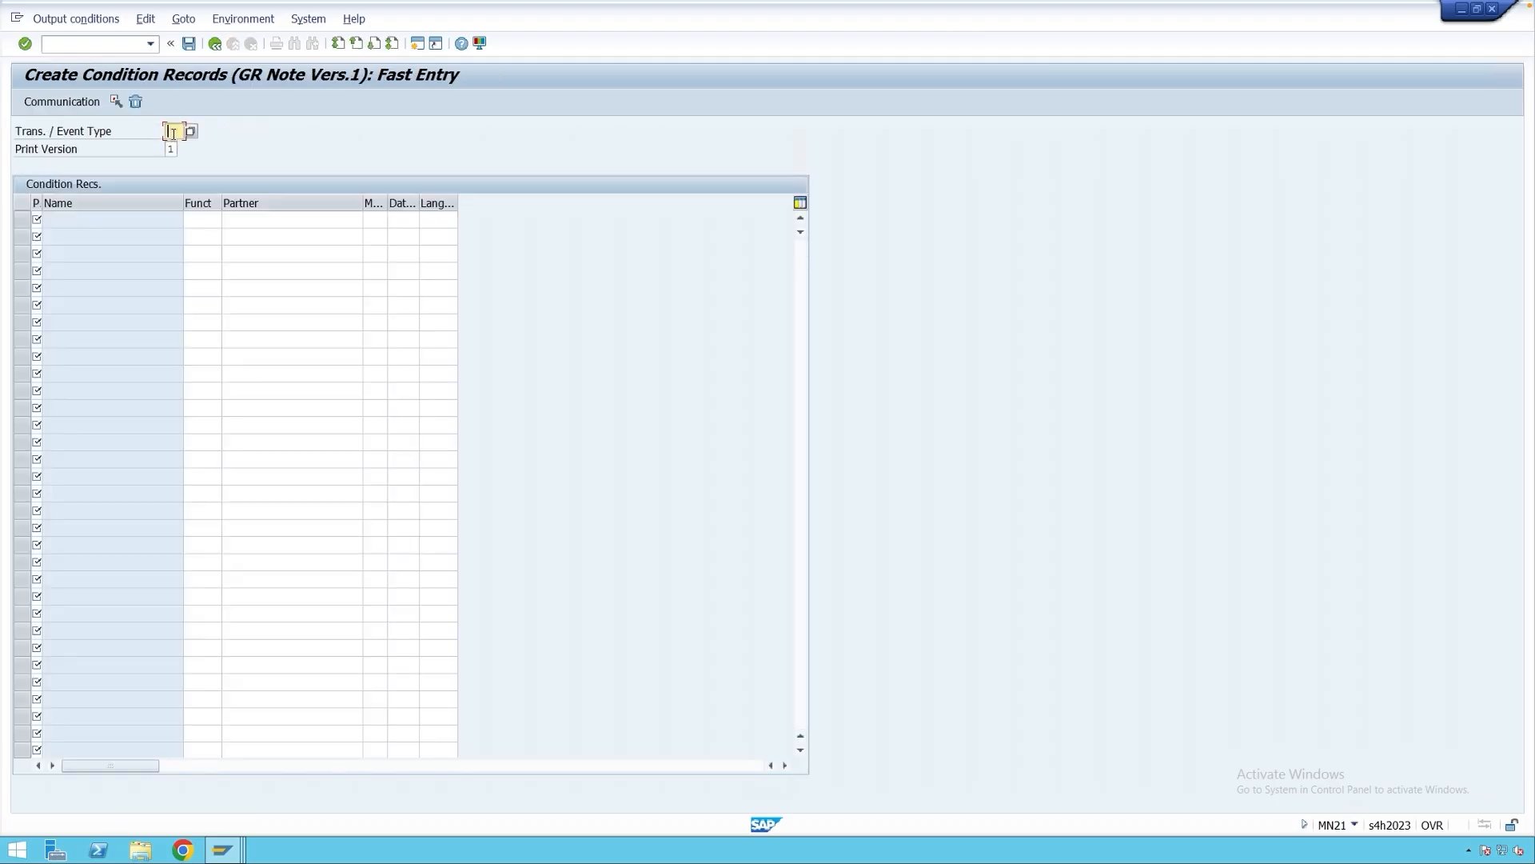
text(WE)
Add a record for print item 2 Return Delivery, dispatch time 3, output device ZPDF, and save.
click(36, 219)
click(48, 221)
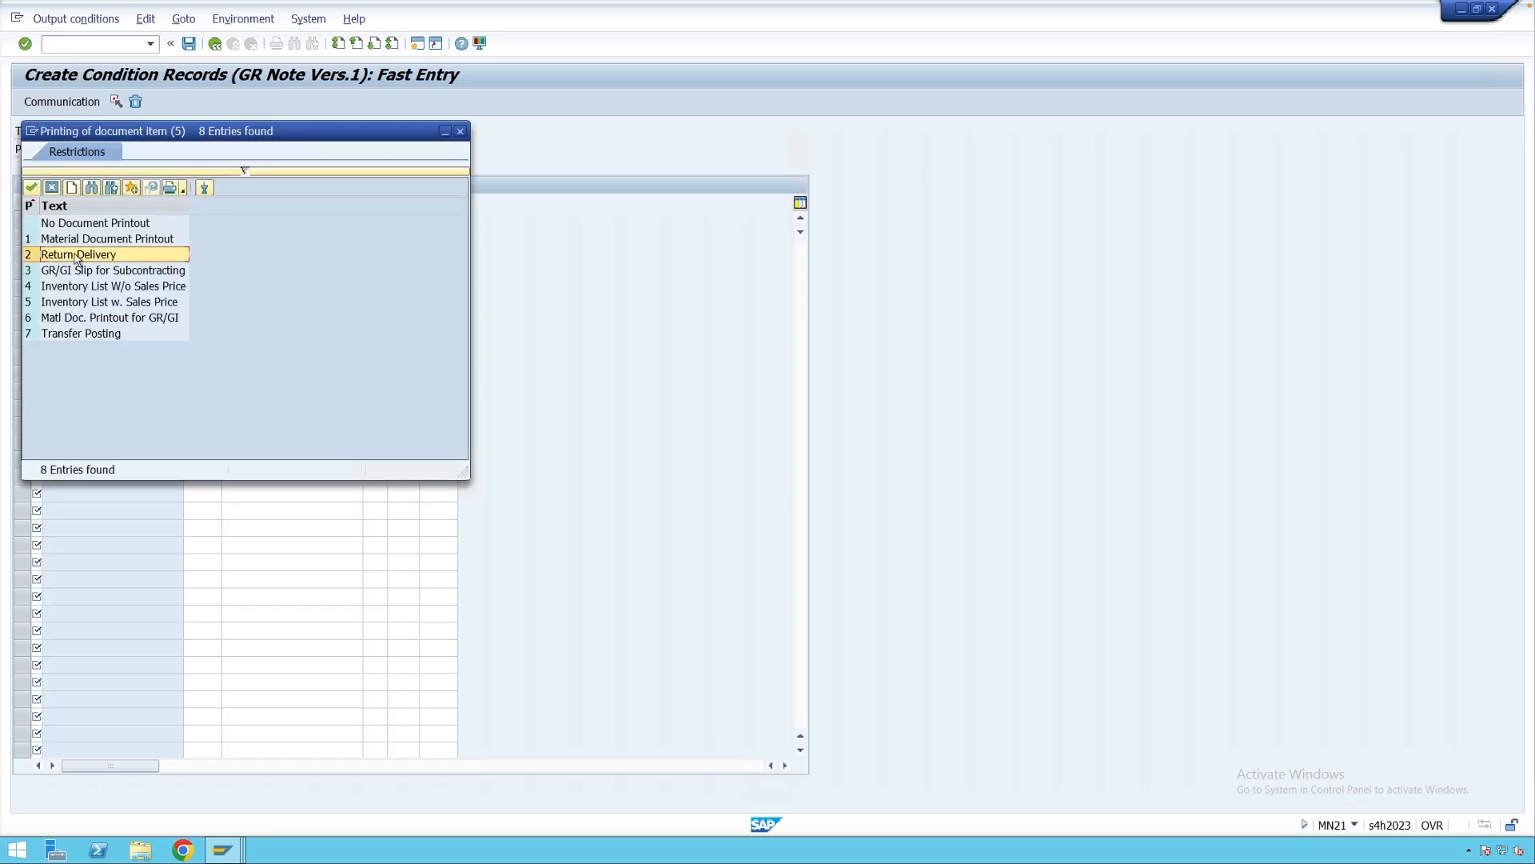
click(74, 255)
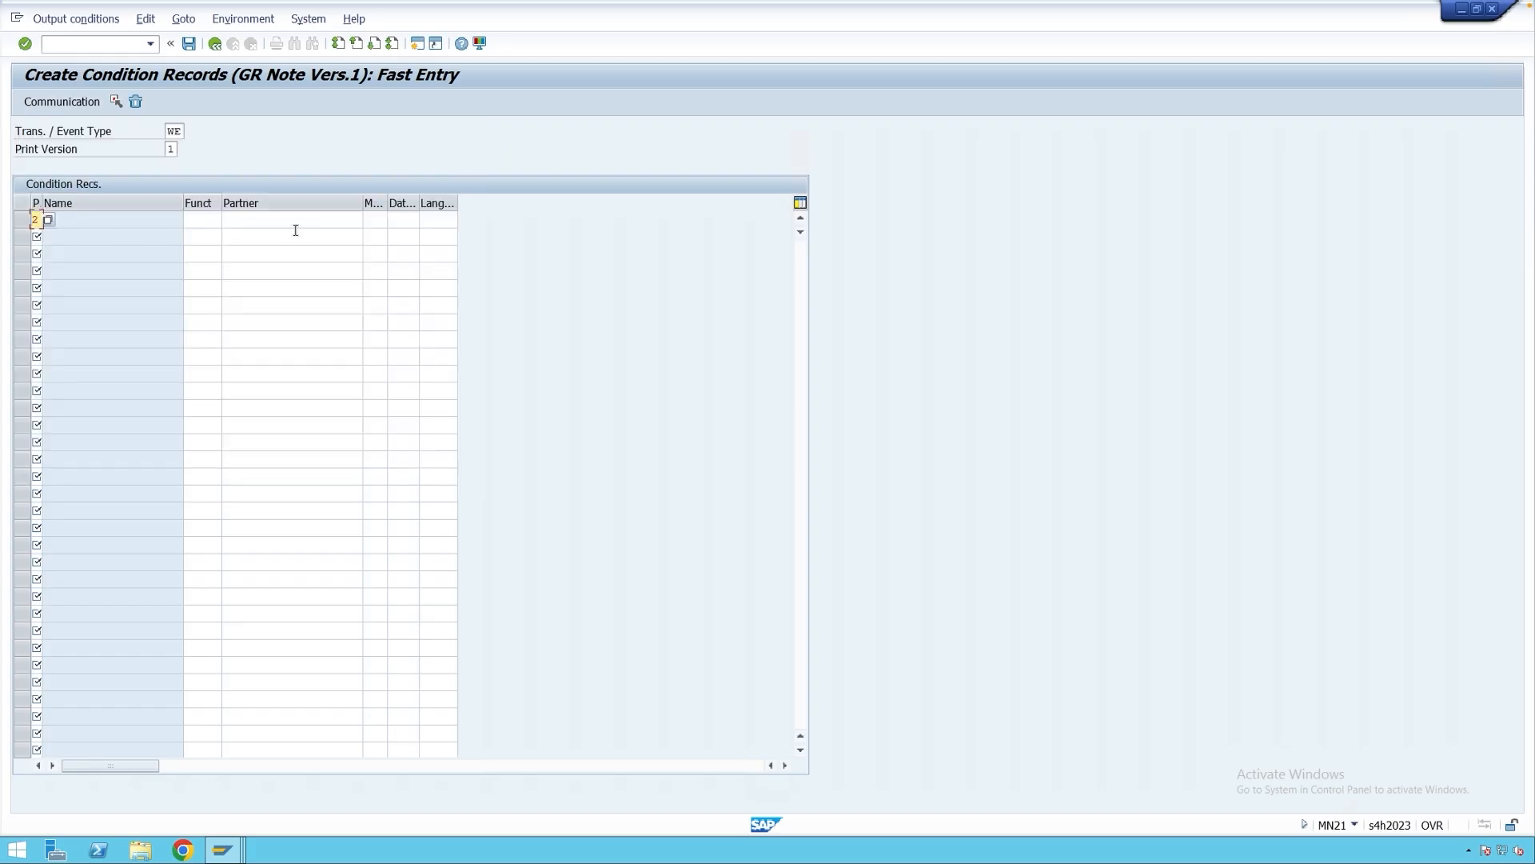
click(408, 220)
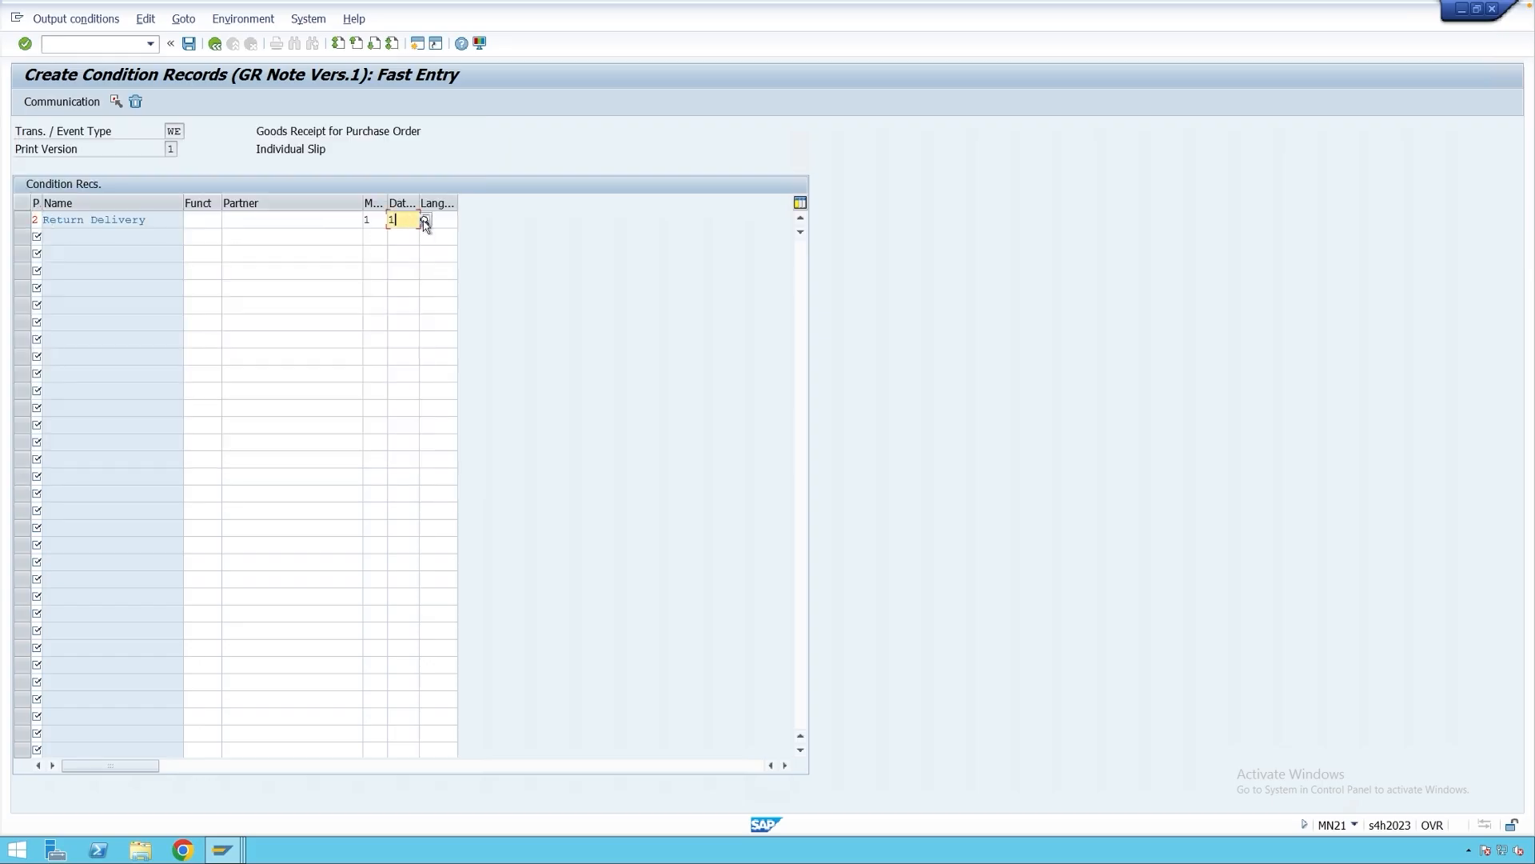
click(428, 221)
click(164, 212)
click(22, 220)
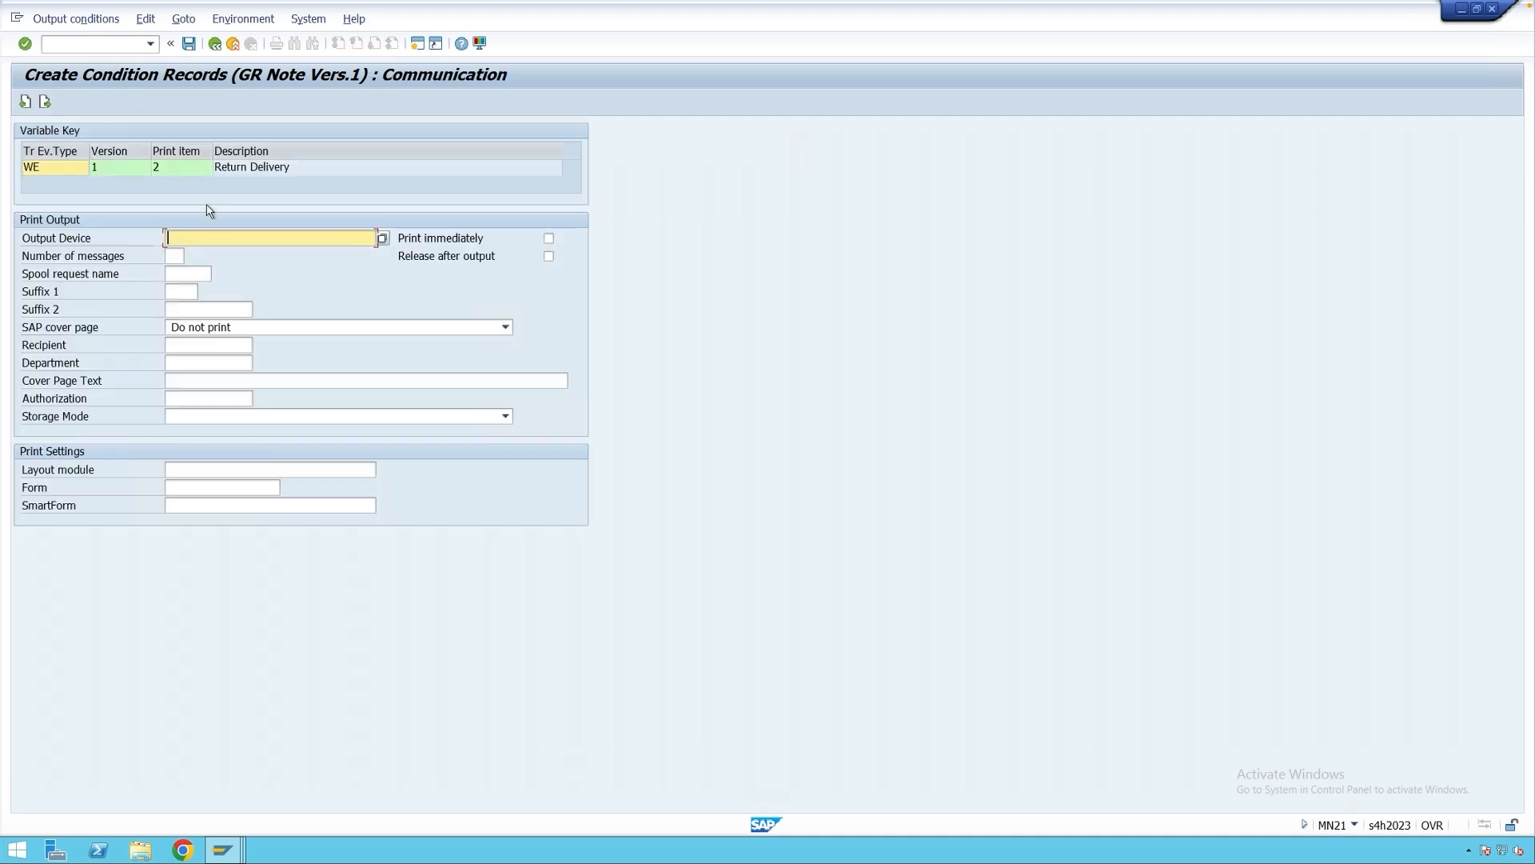
click(200, 252)
click(189, 44)
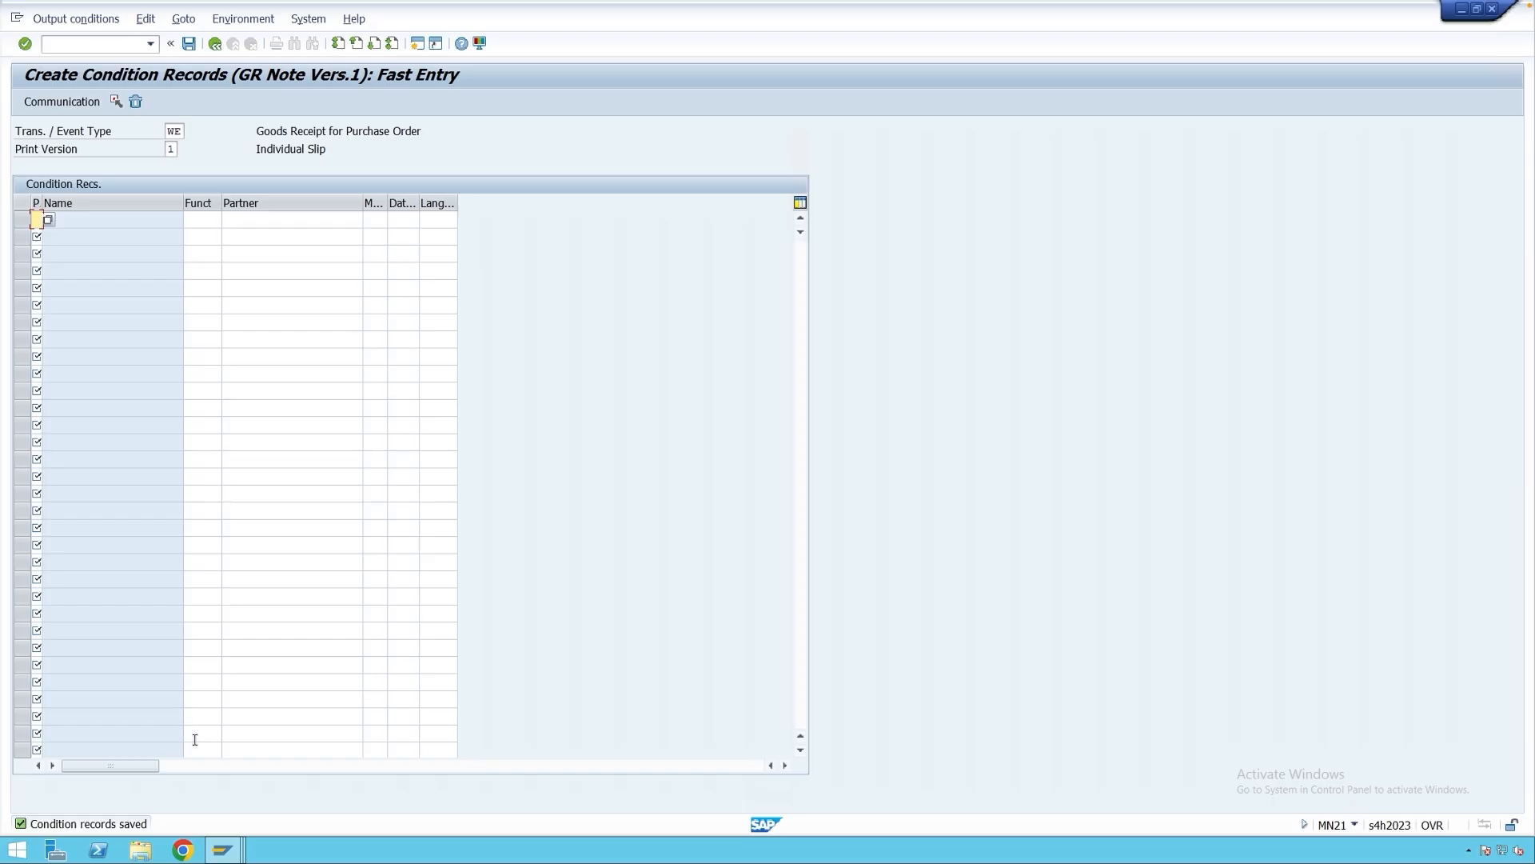
click(224, 850)
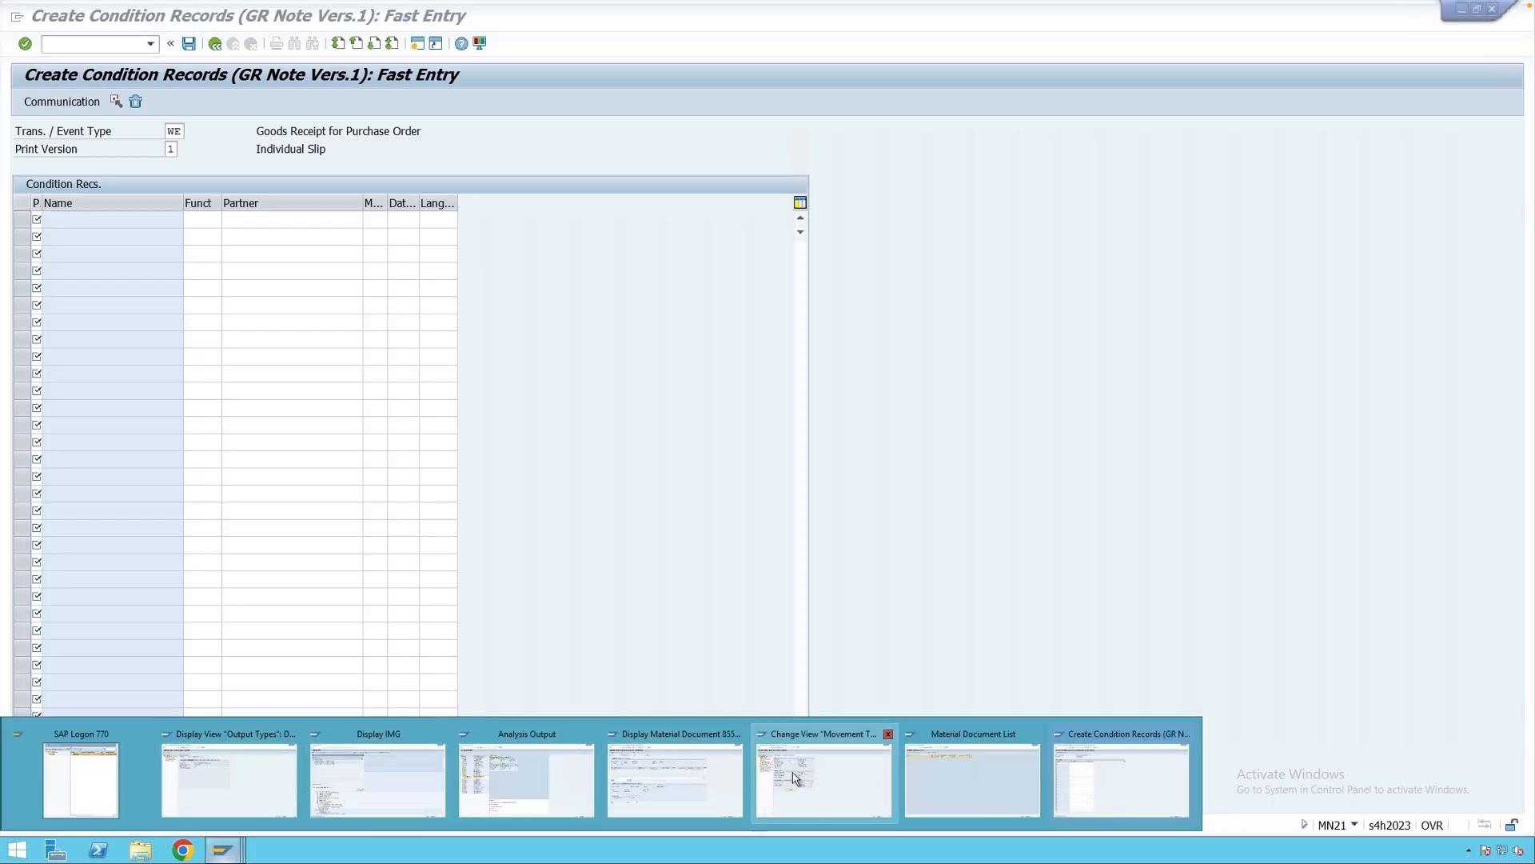
Switch on printing for material document 85568 and display its outputs showing WE01.
click(675, 779)
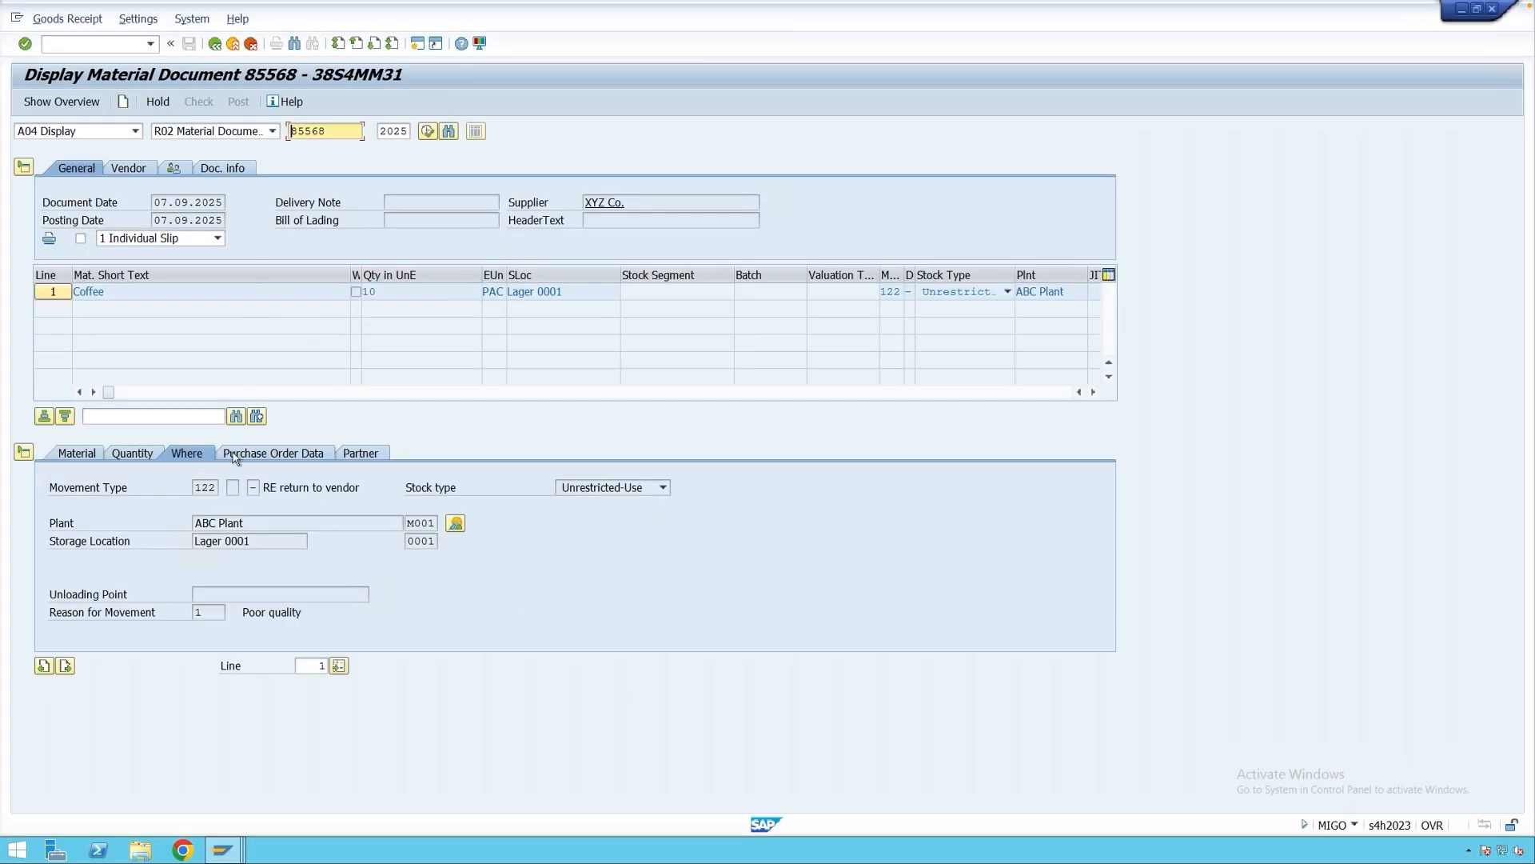
click(208, 488)
click(199, 488)
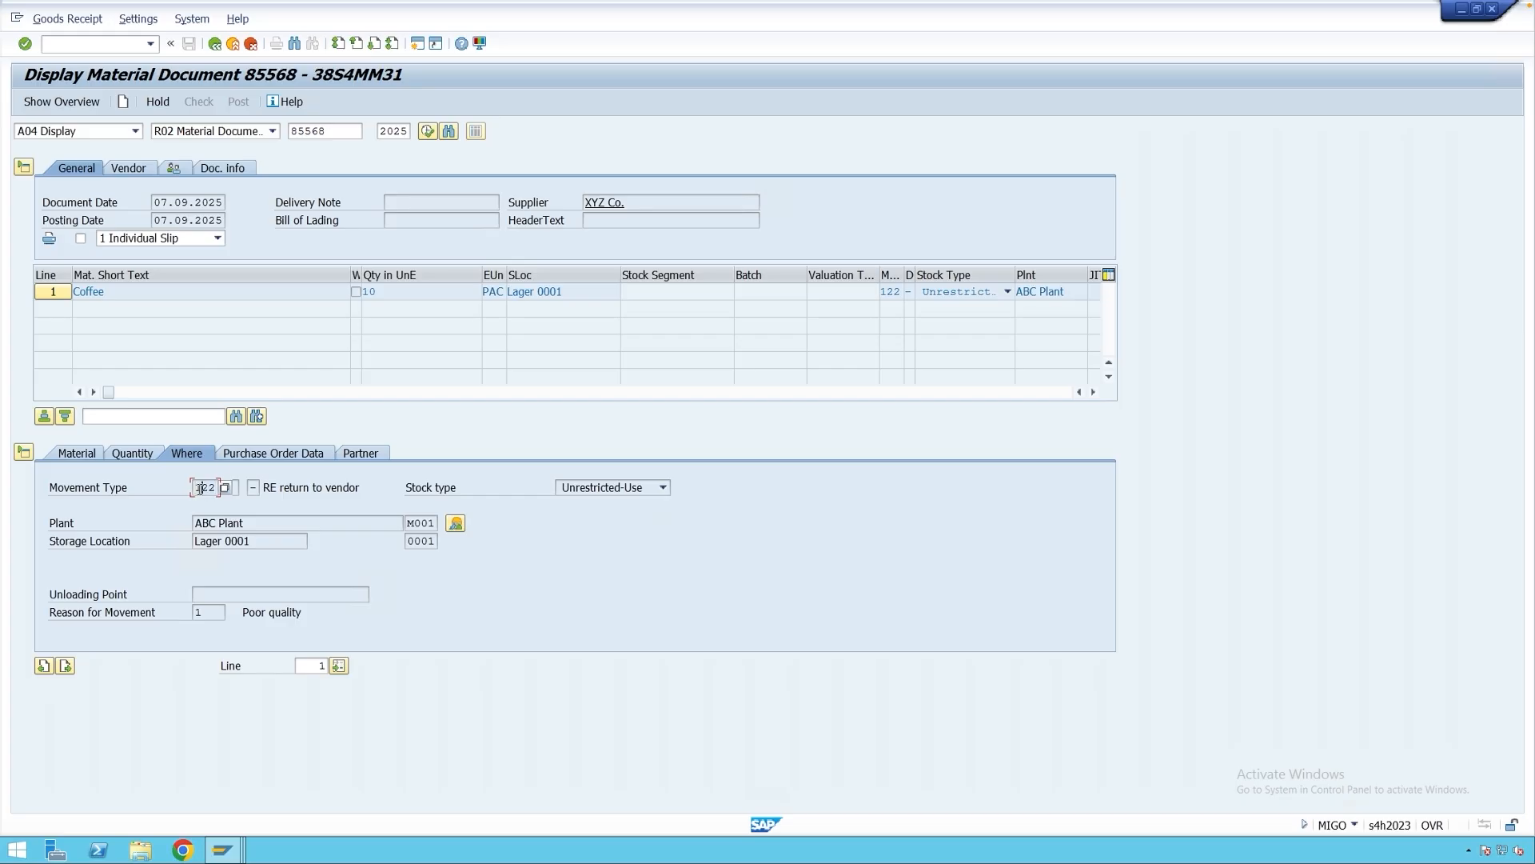
click(80, 239)
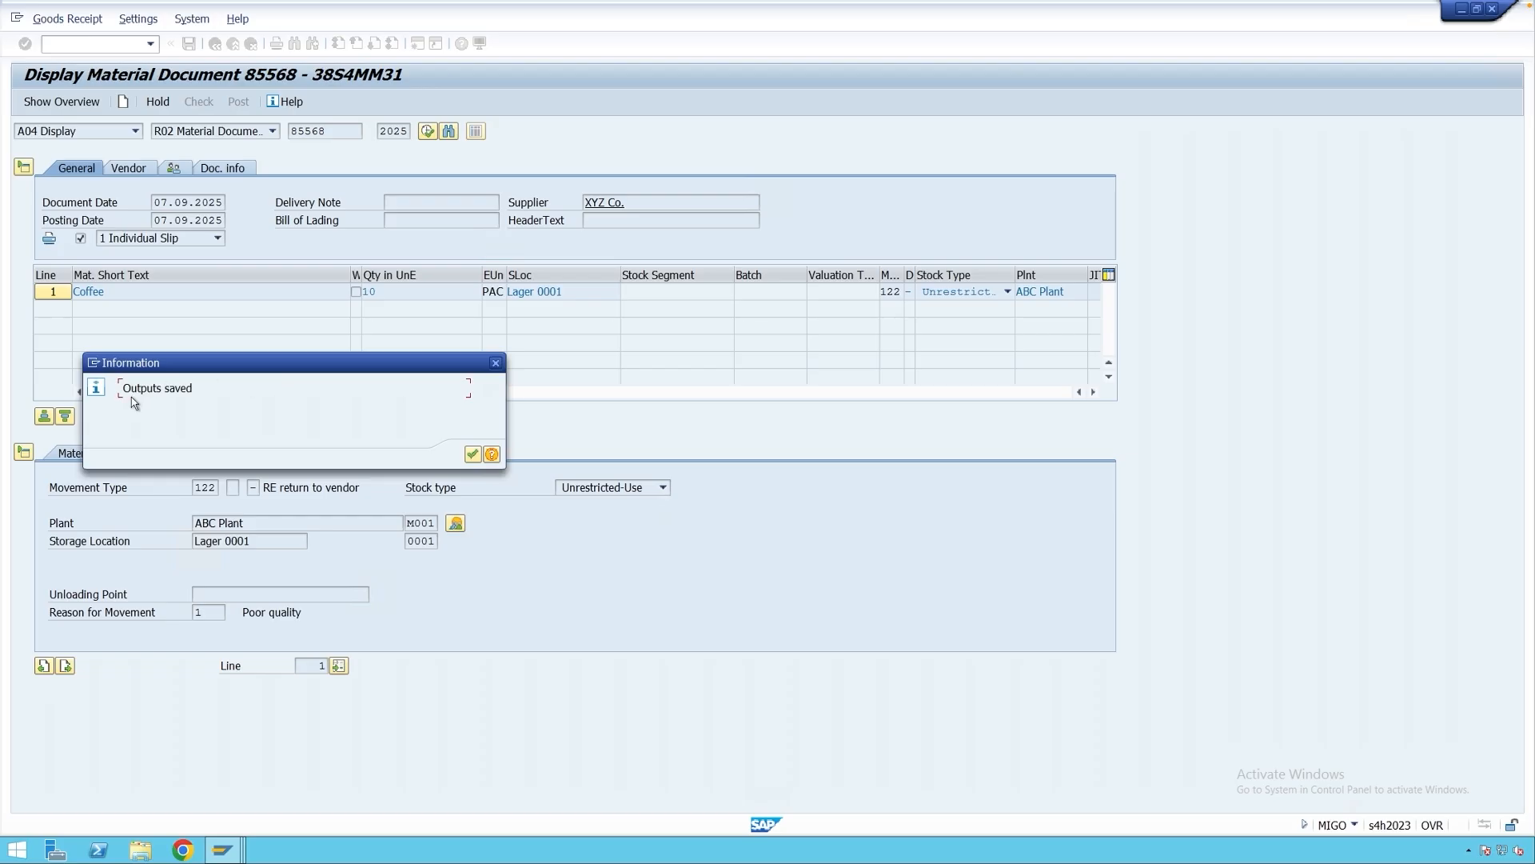
click(473, 454)
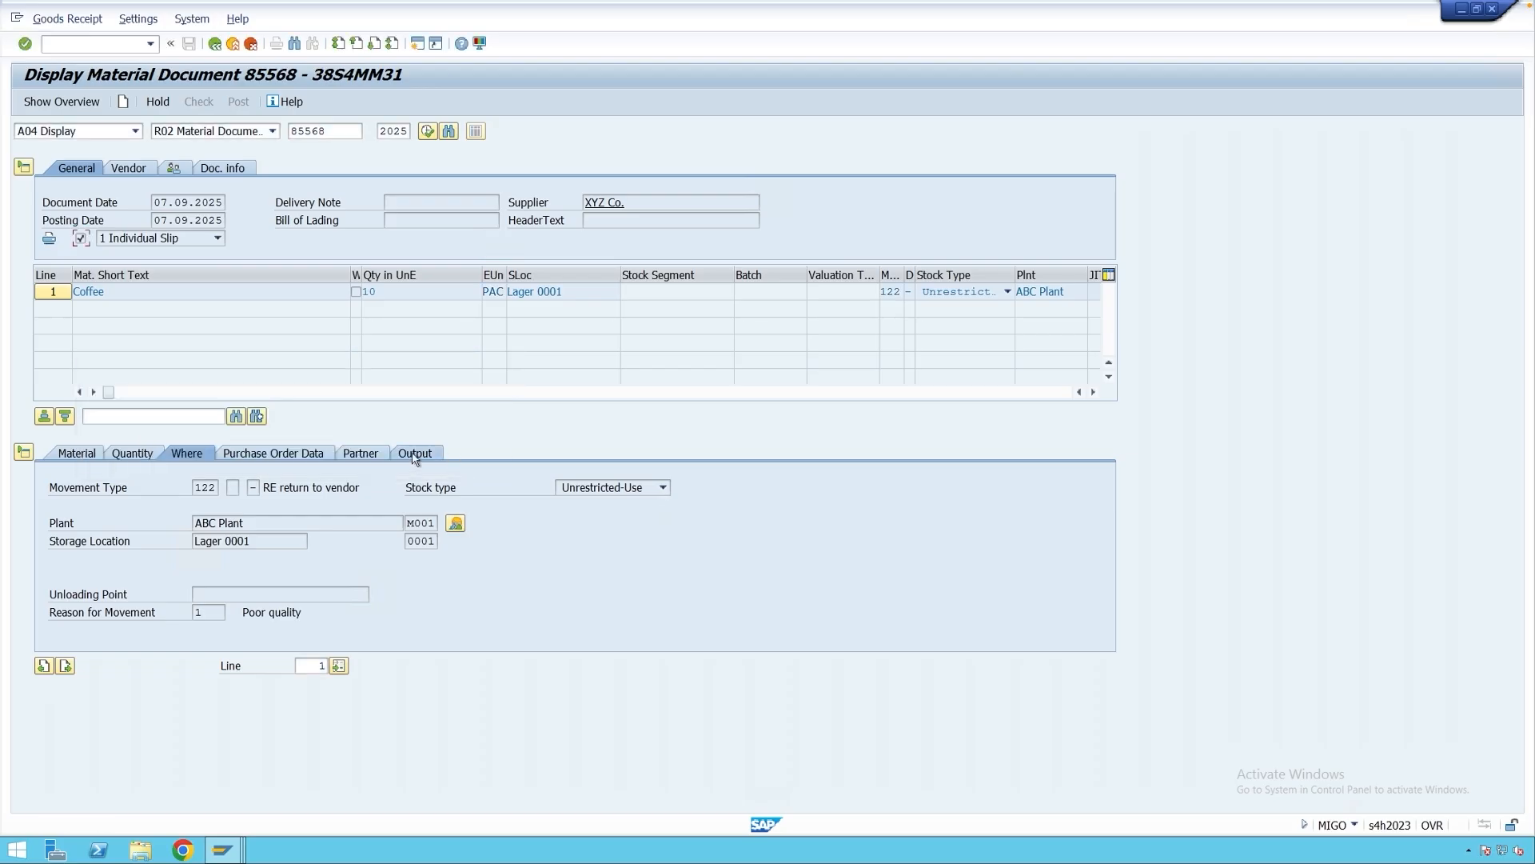
click(415, 454)
click(193, 494)
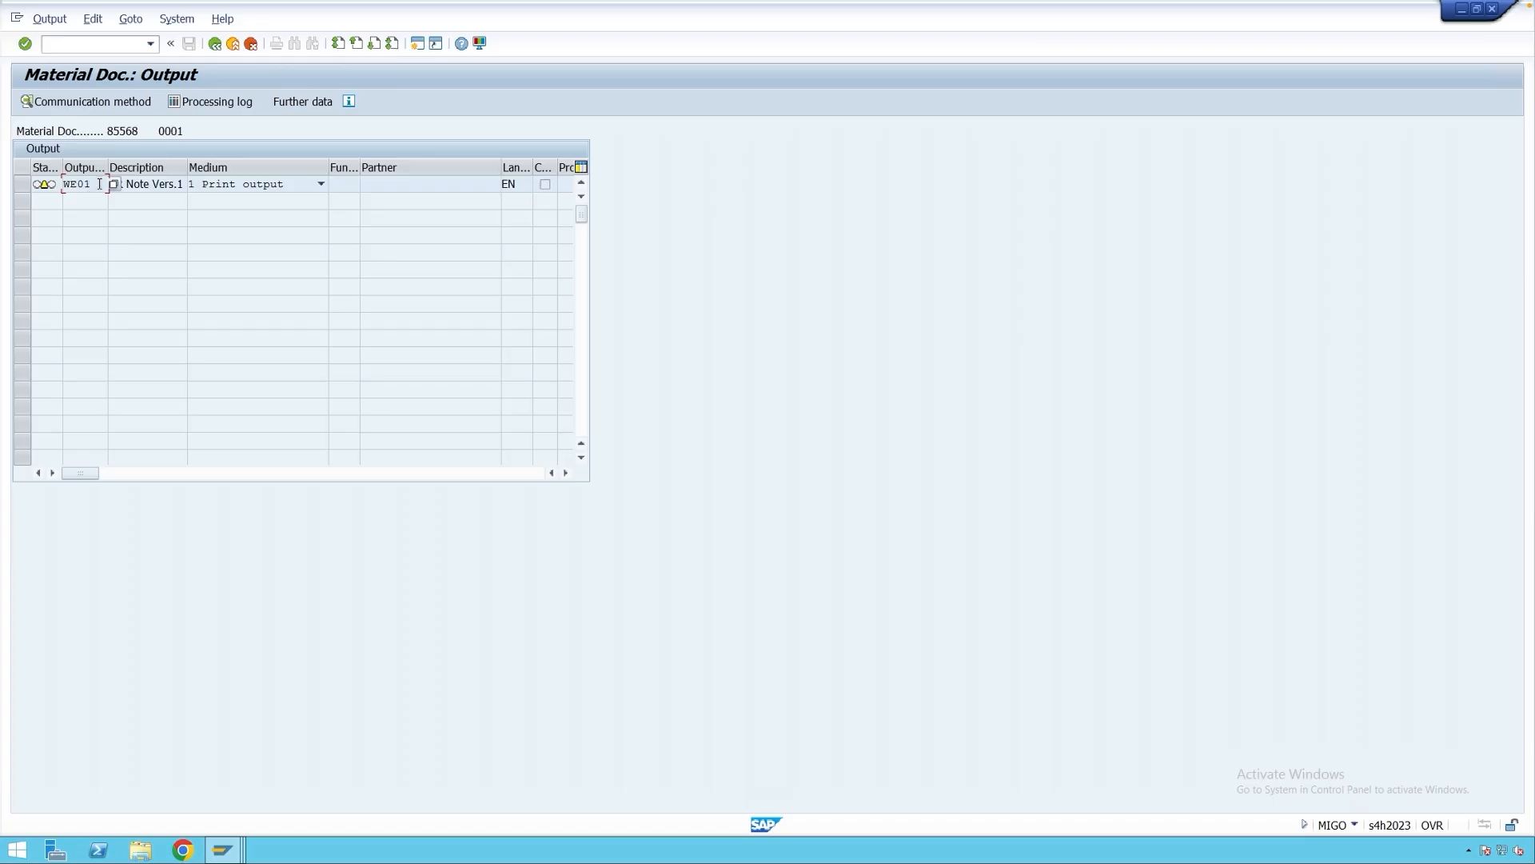
Run determination analysis and check WE01 access 010 values: WE, version 1, print item 2.
click(131, 19)
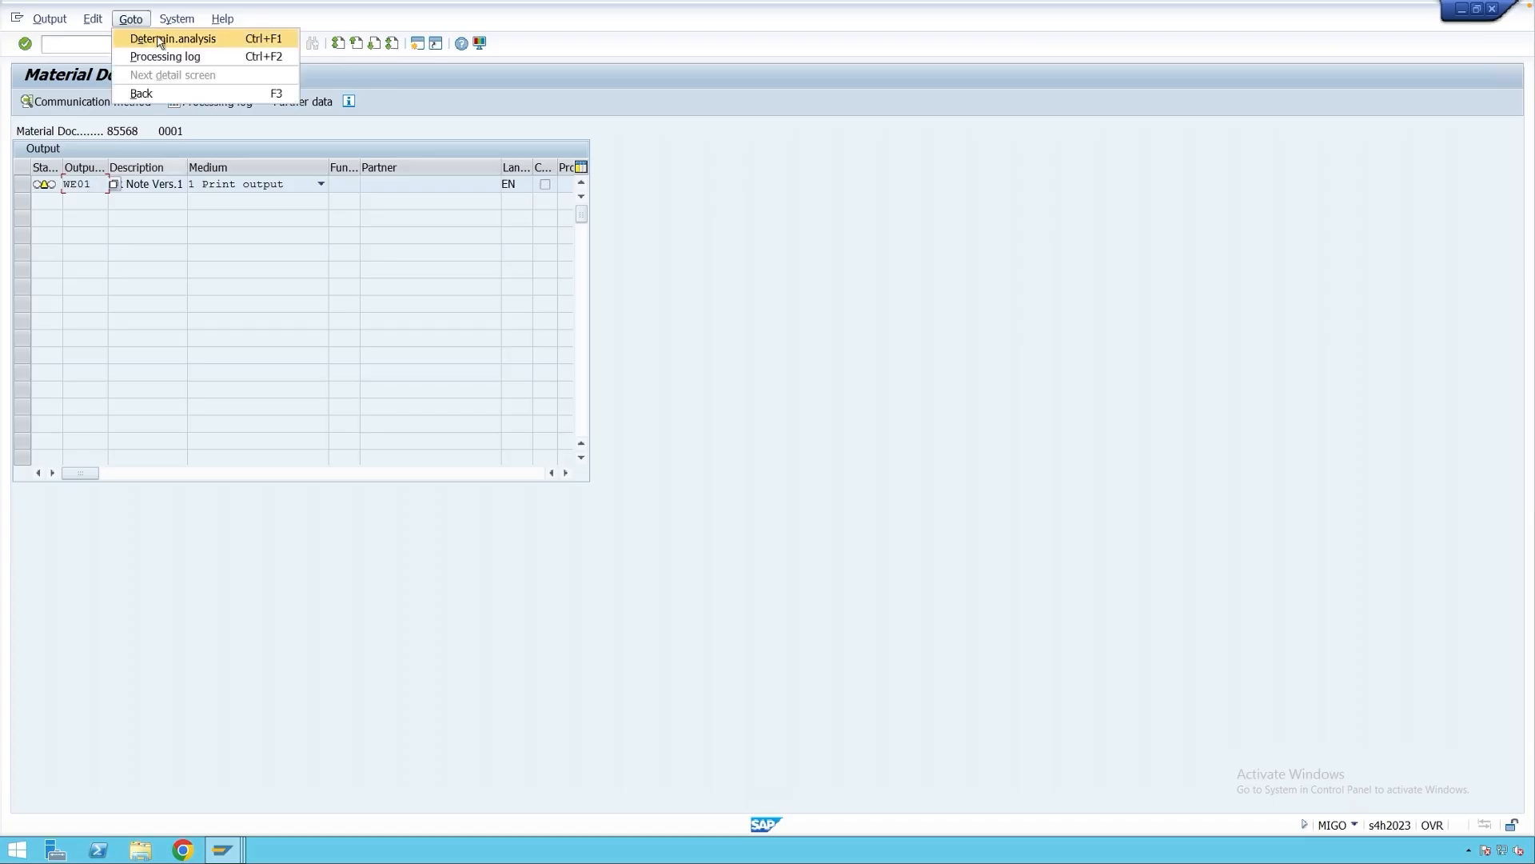
click(160, 40)
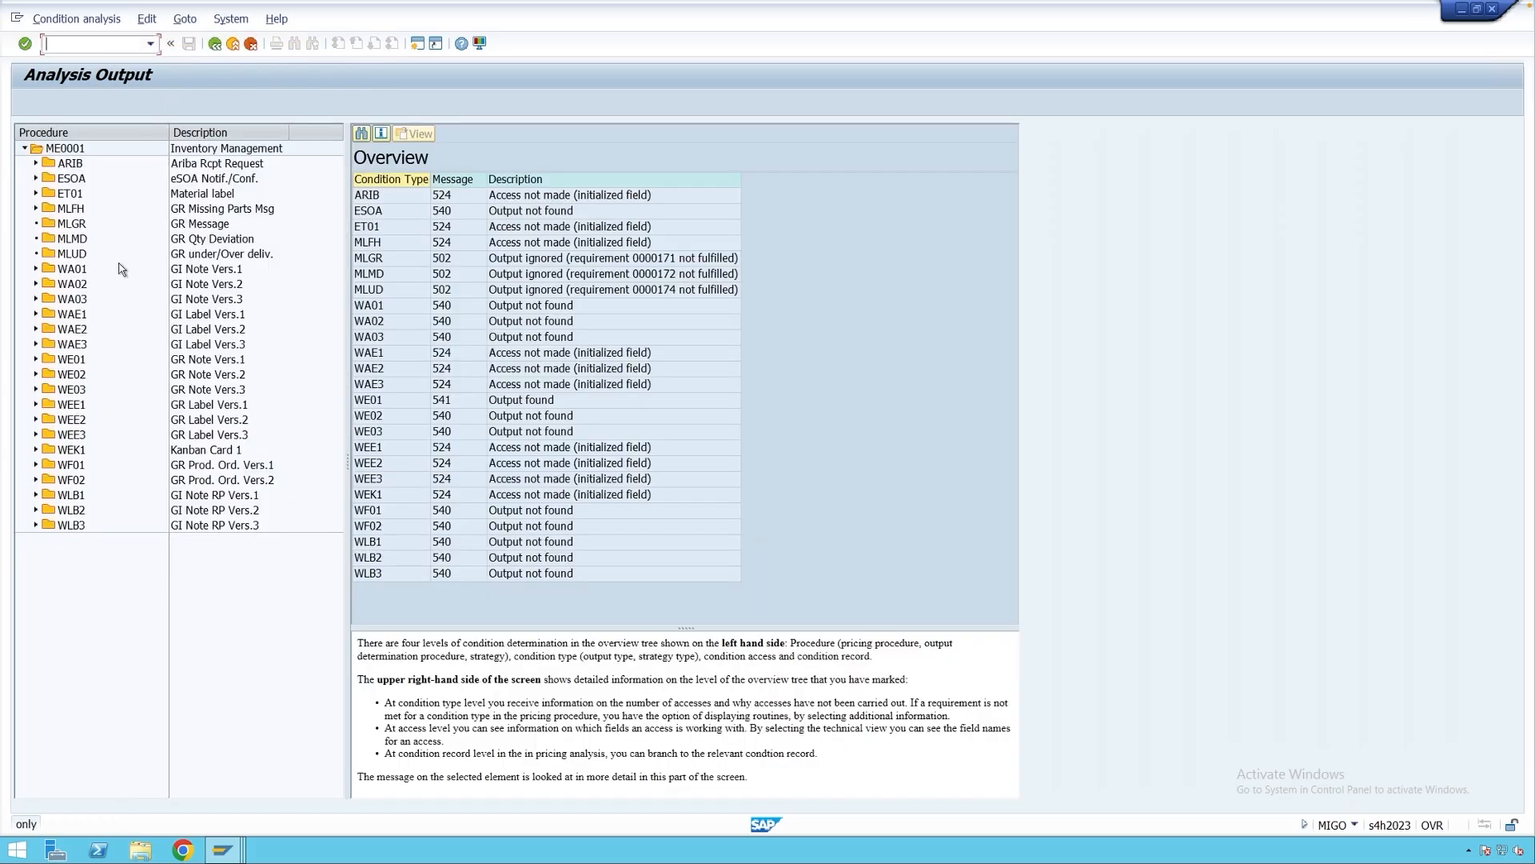
click(434, 402)
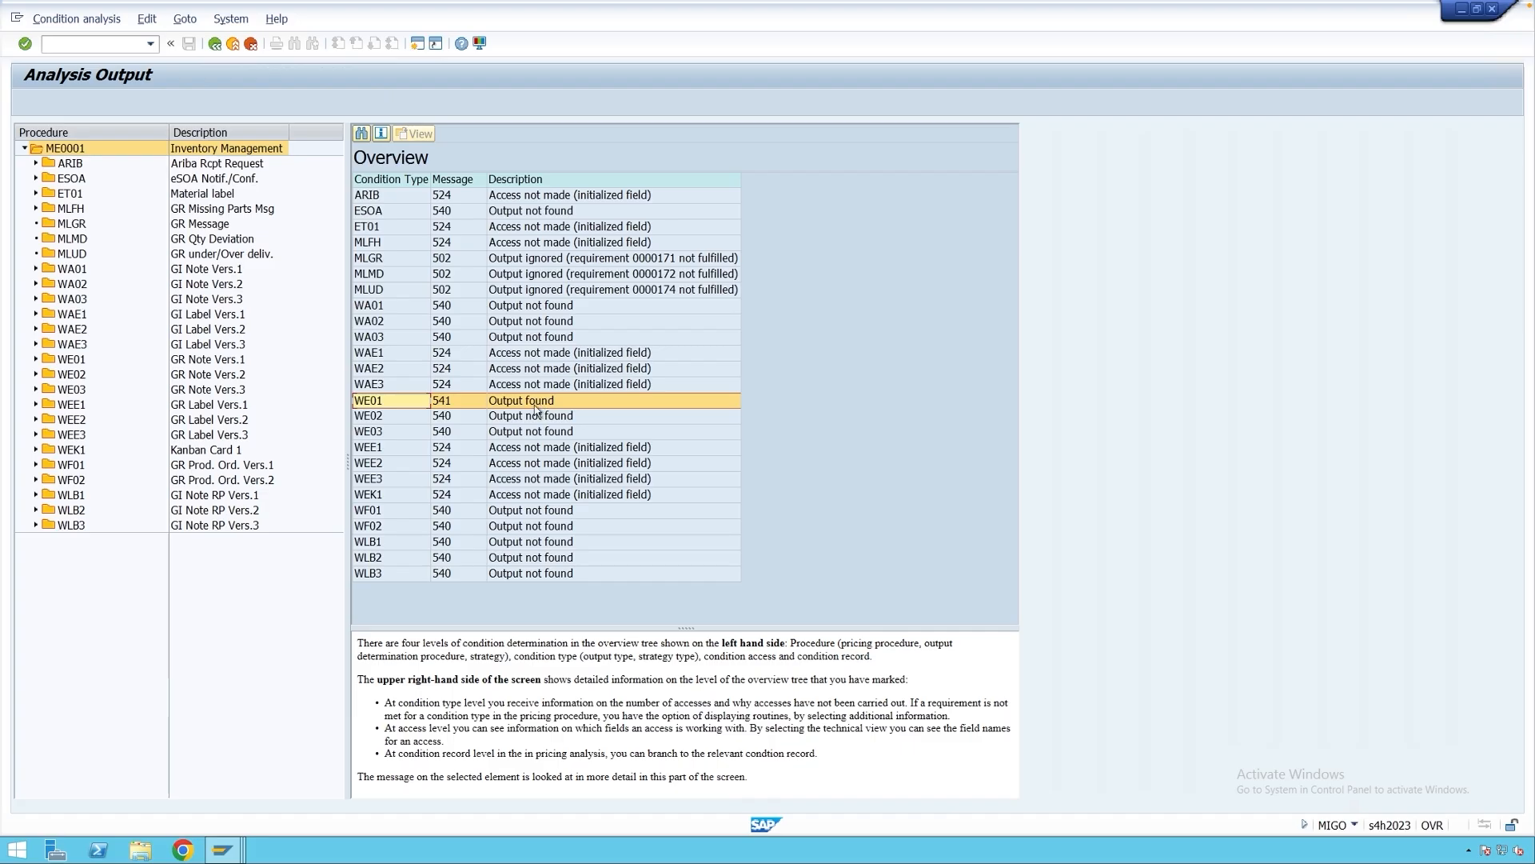
click(35, 361)
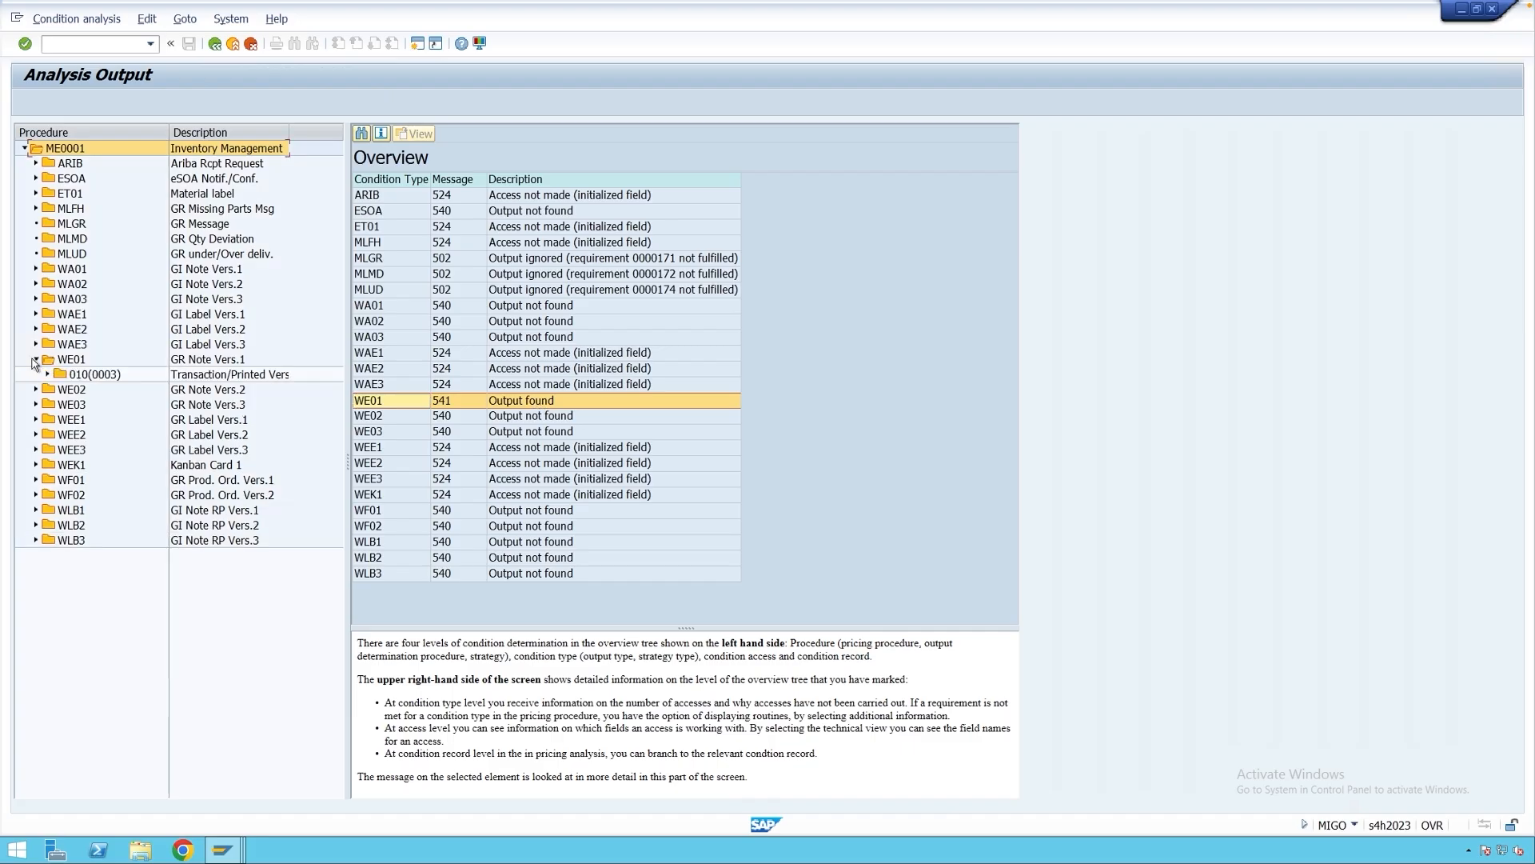
double_click(81, 375)
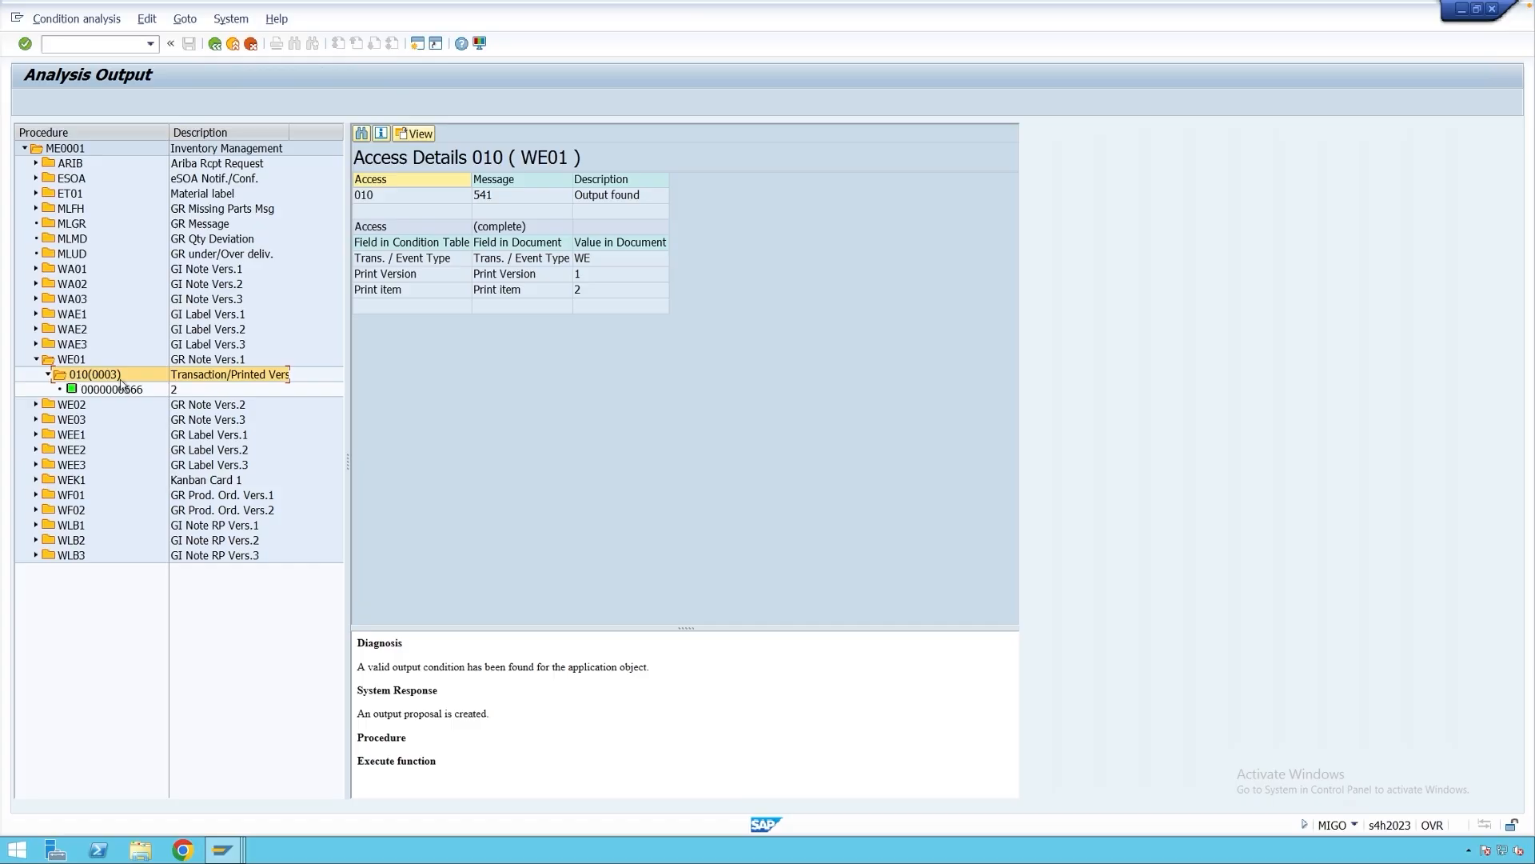
click(596, 293)
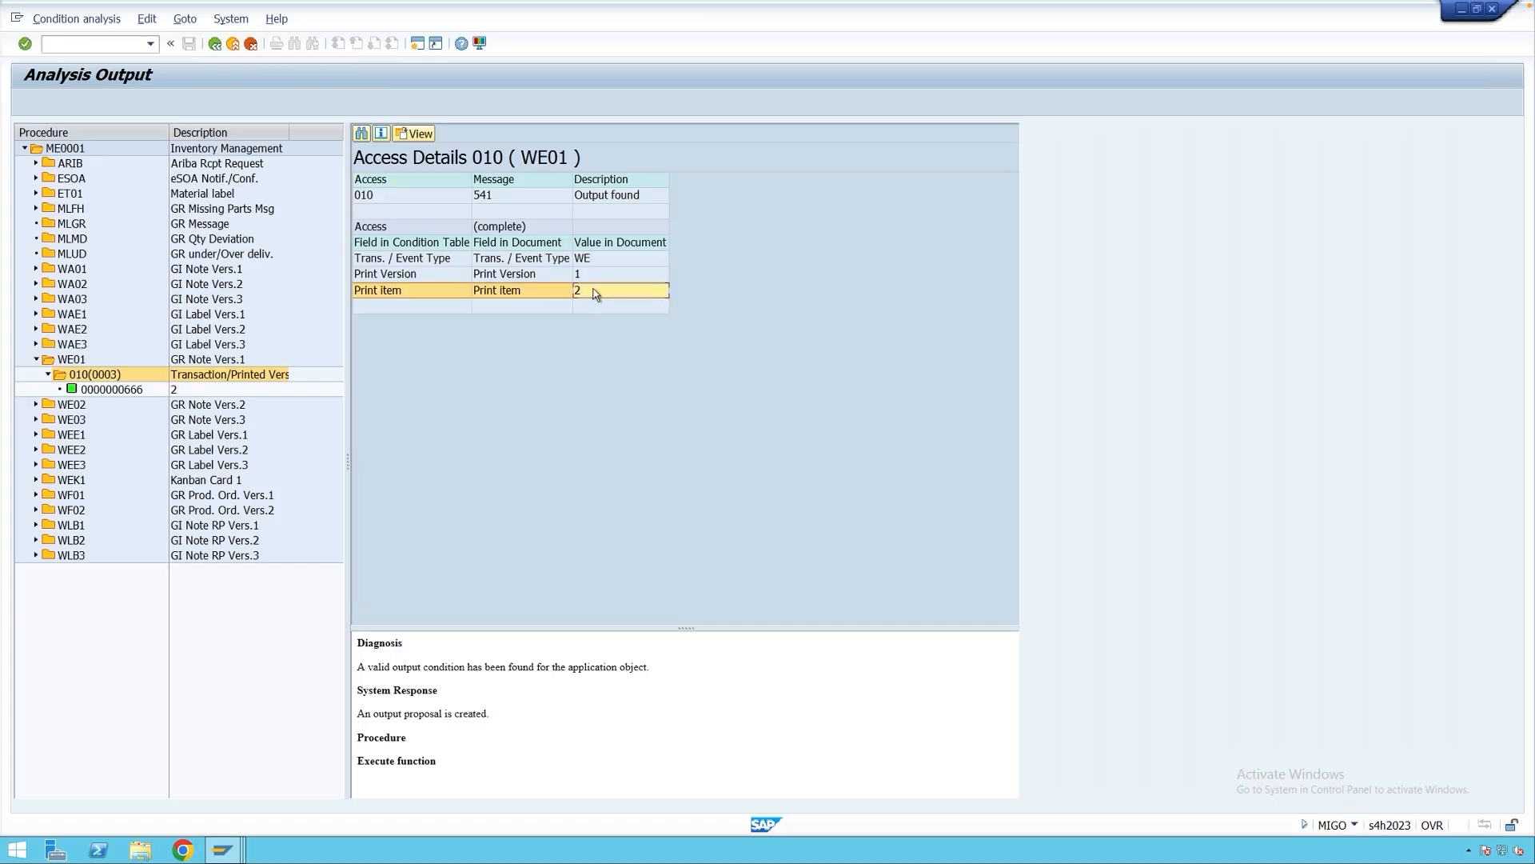
click(590, 278)
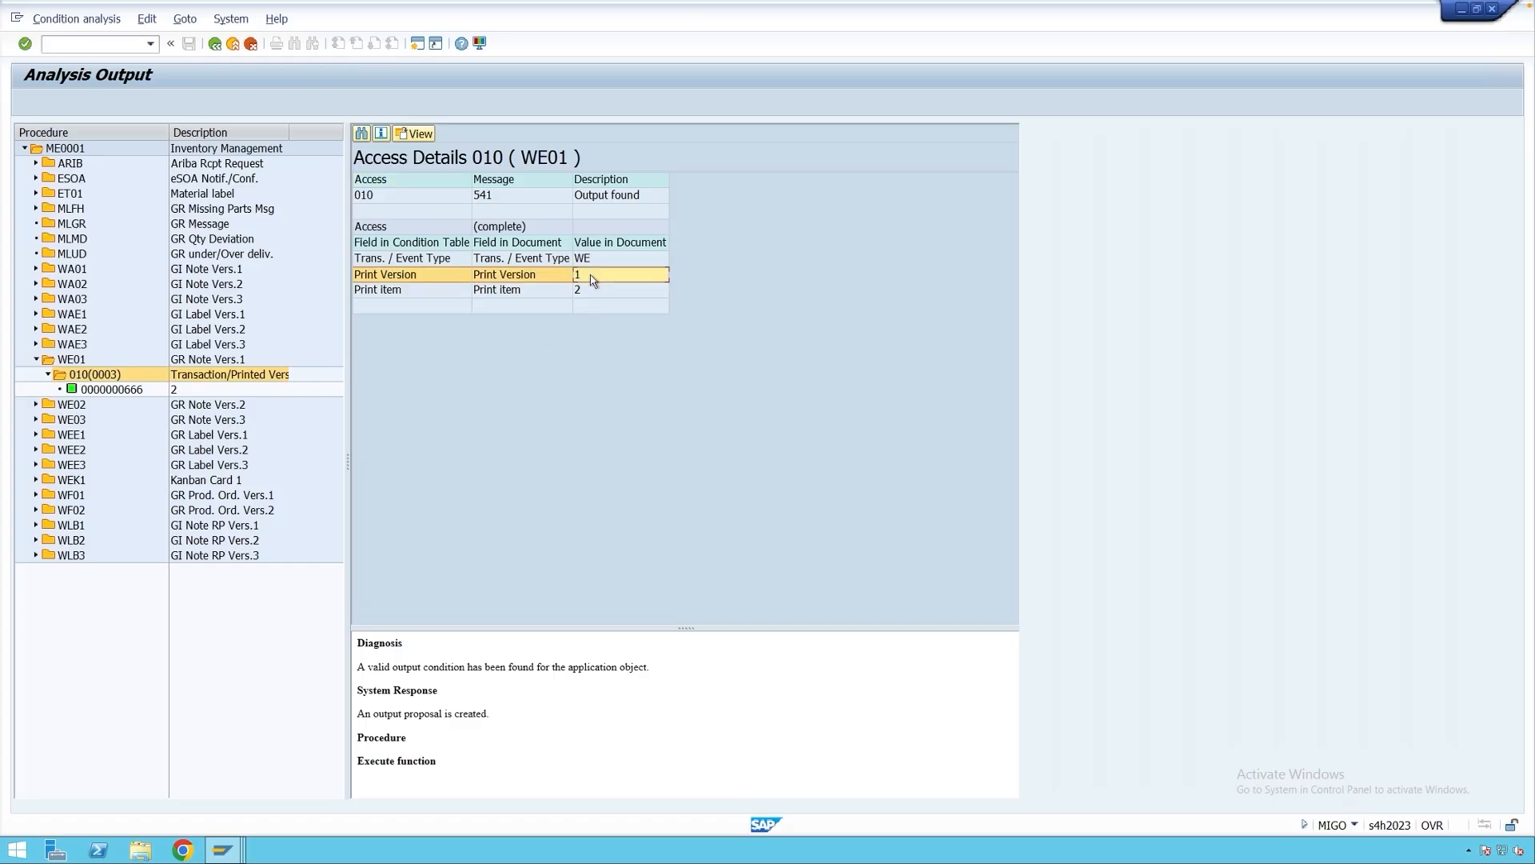
click(591, 263)
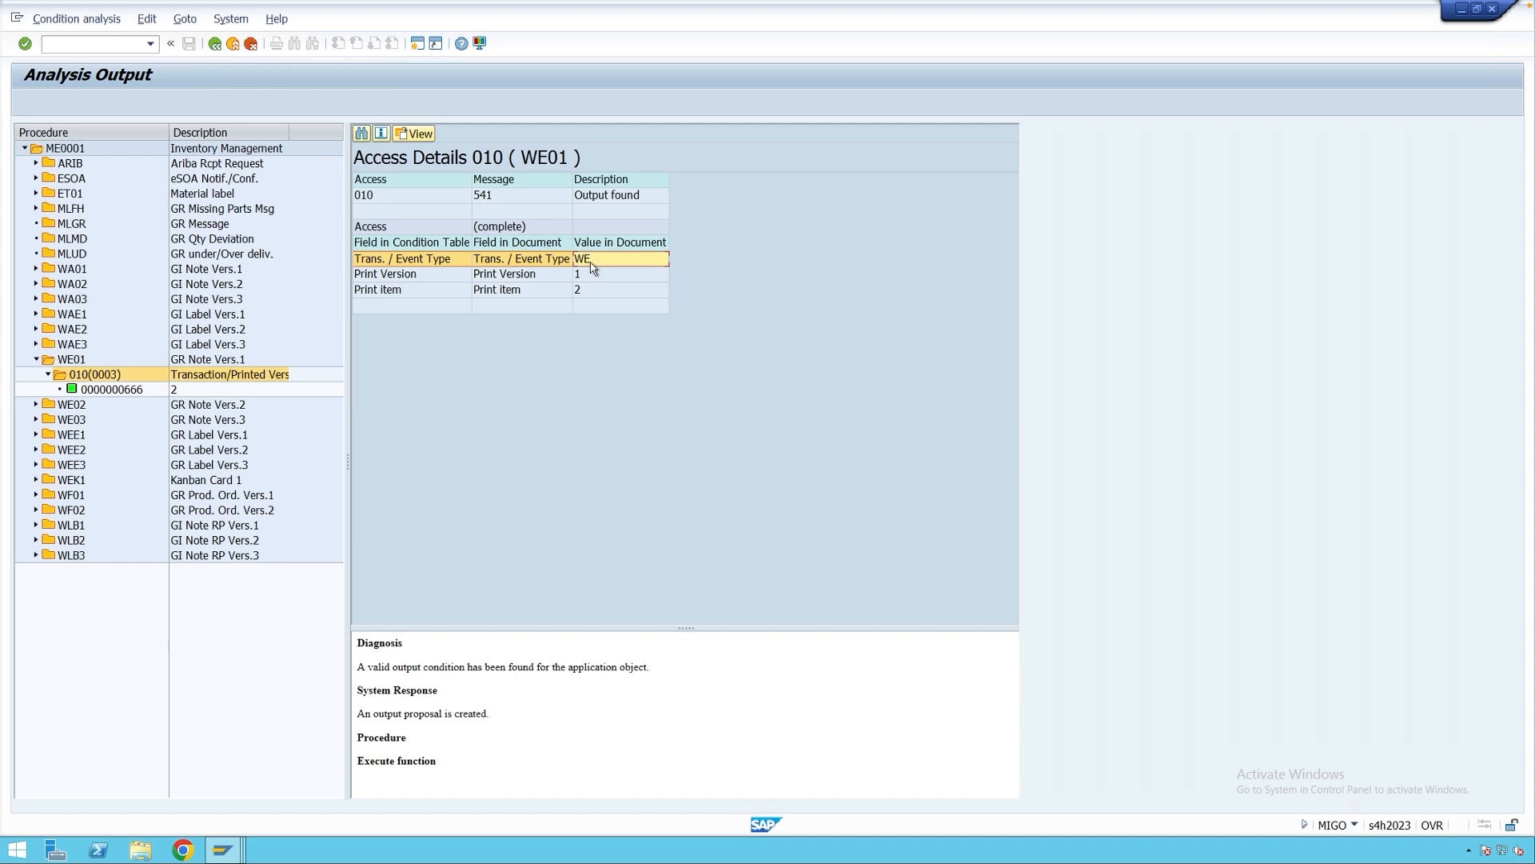
Go back to the output list and preview the return delivery slip via Display Originals.
click(214, 45)
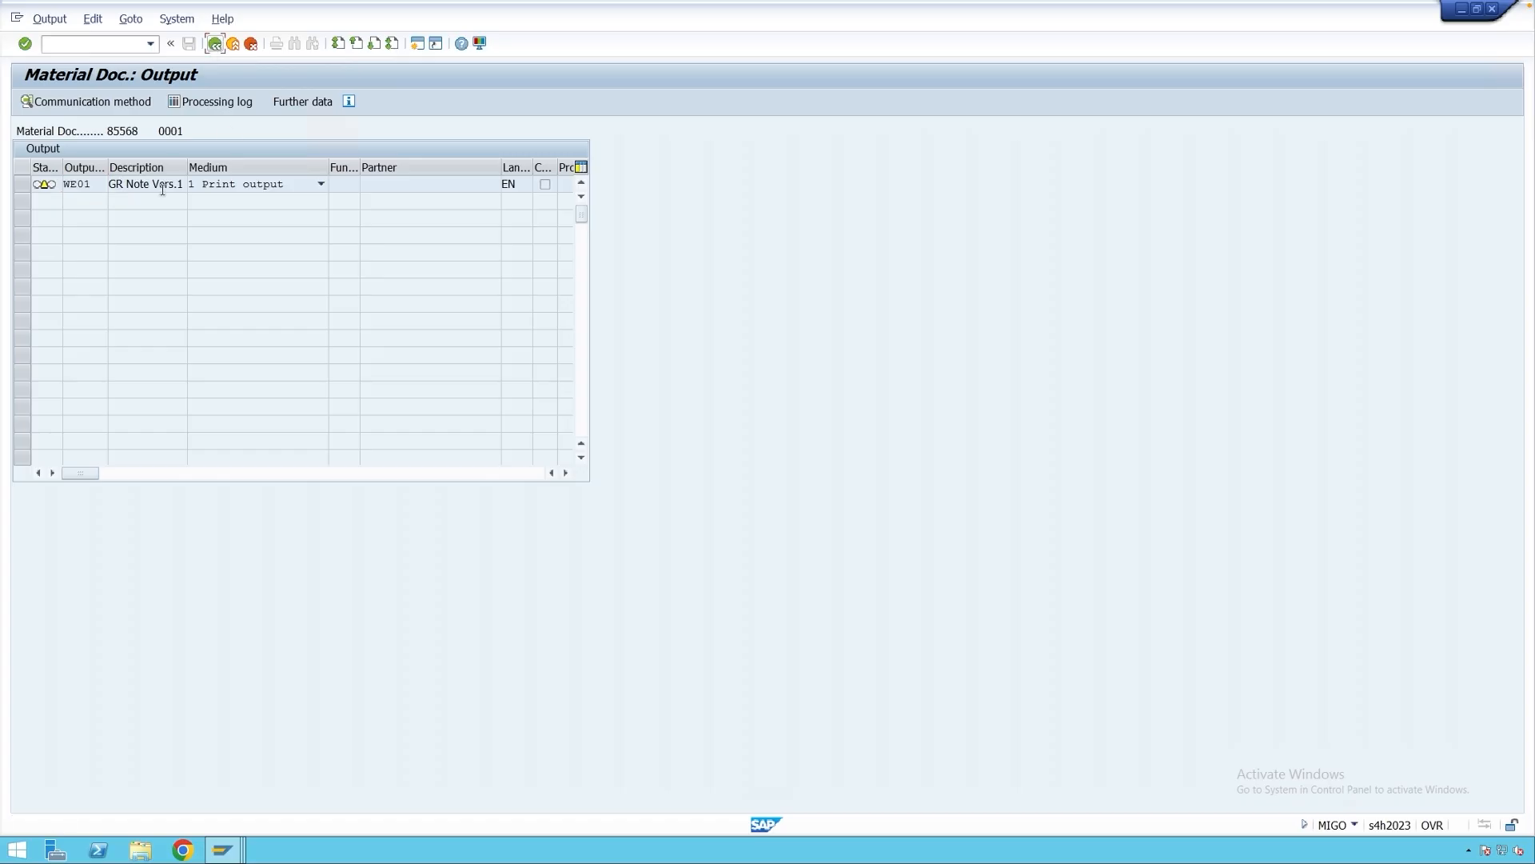
click(94, 19)
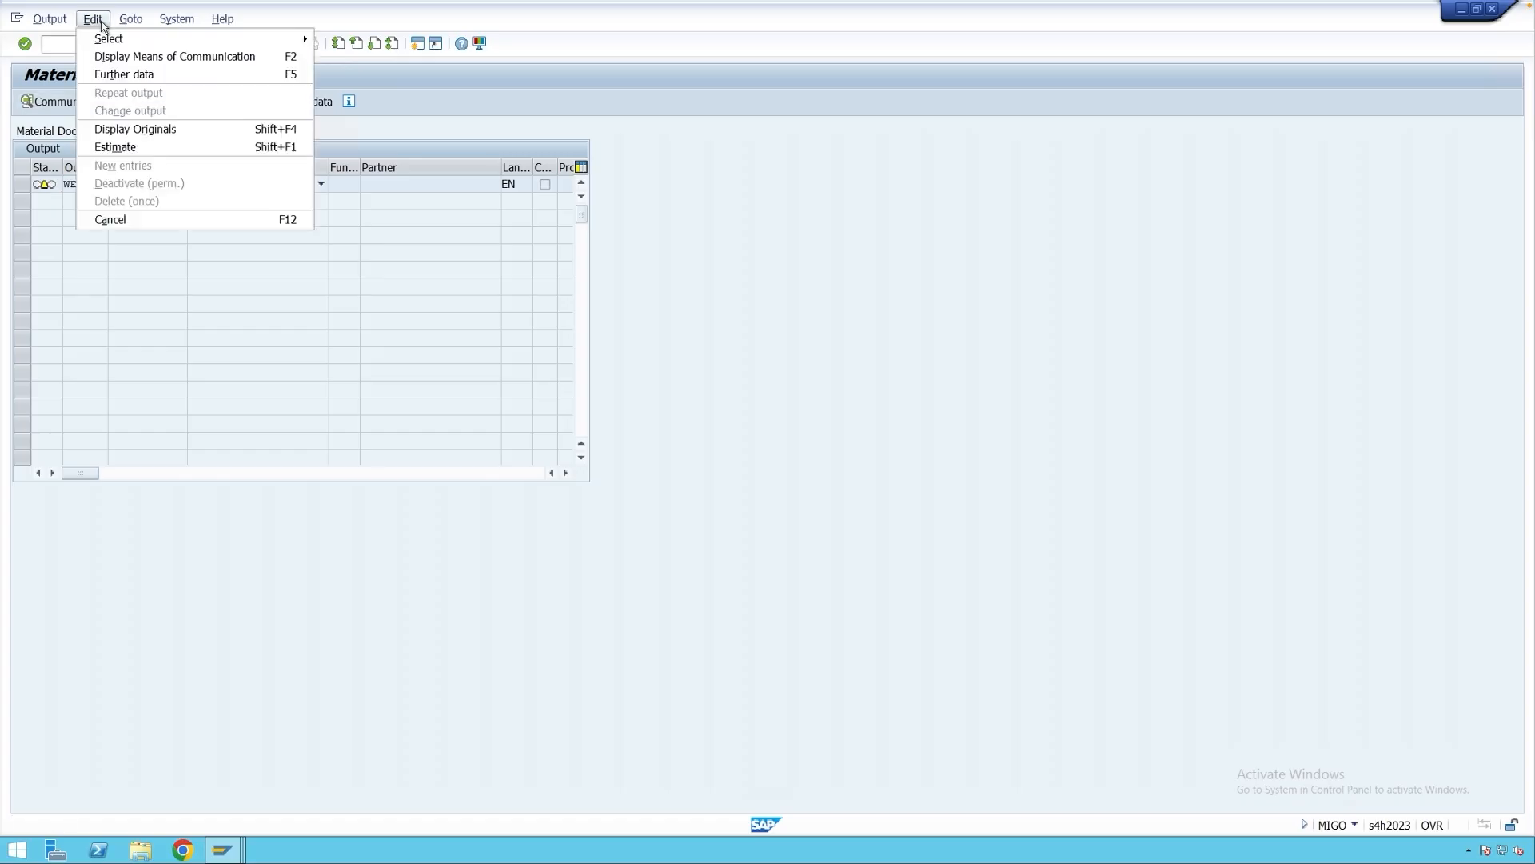
click(114, 147)
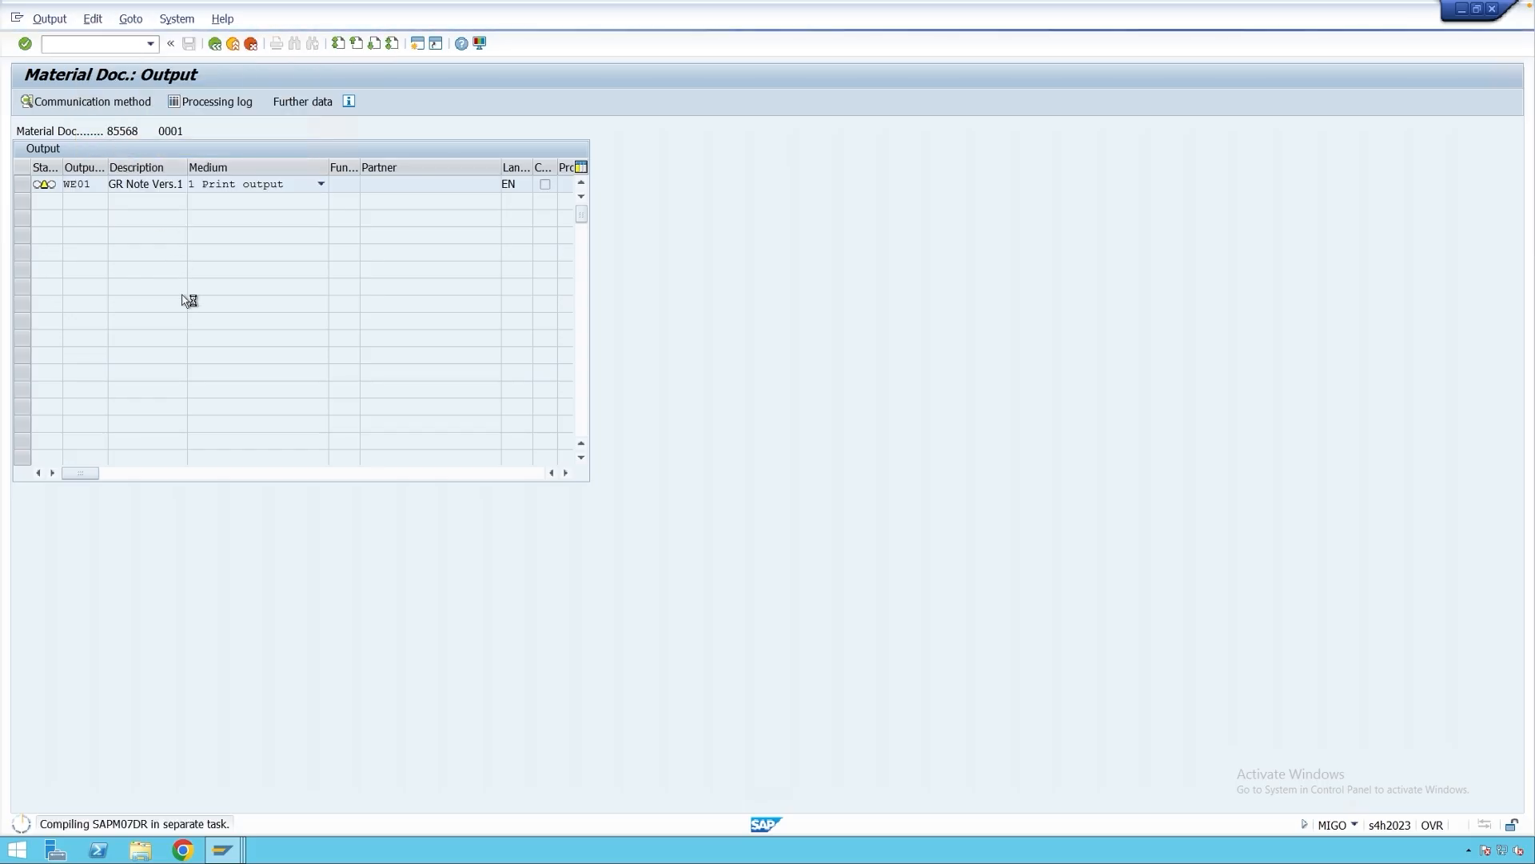
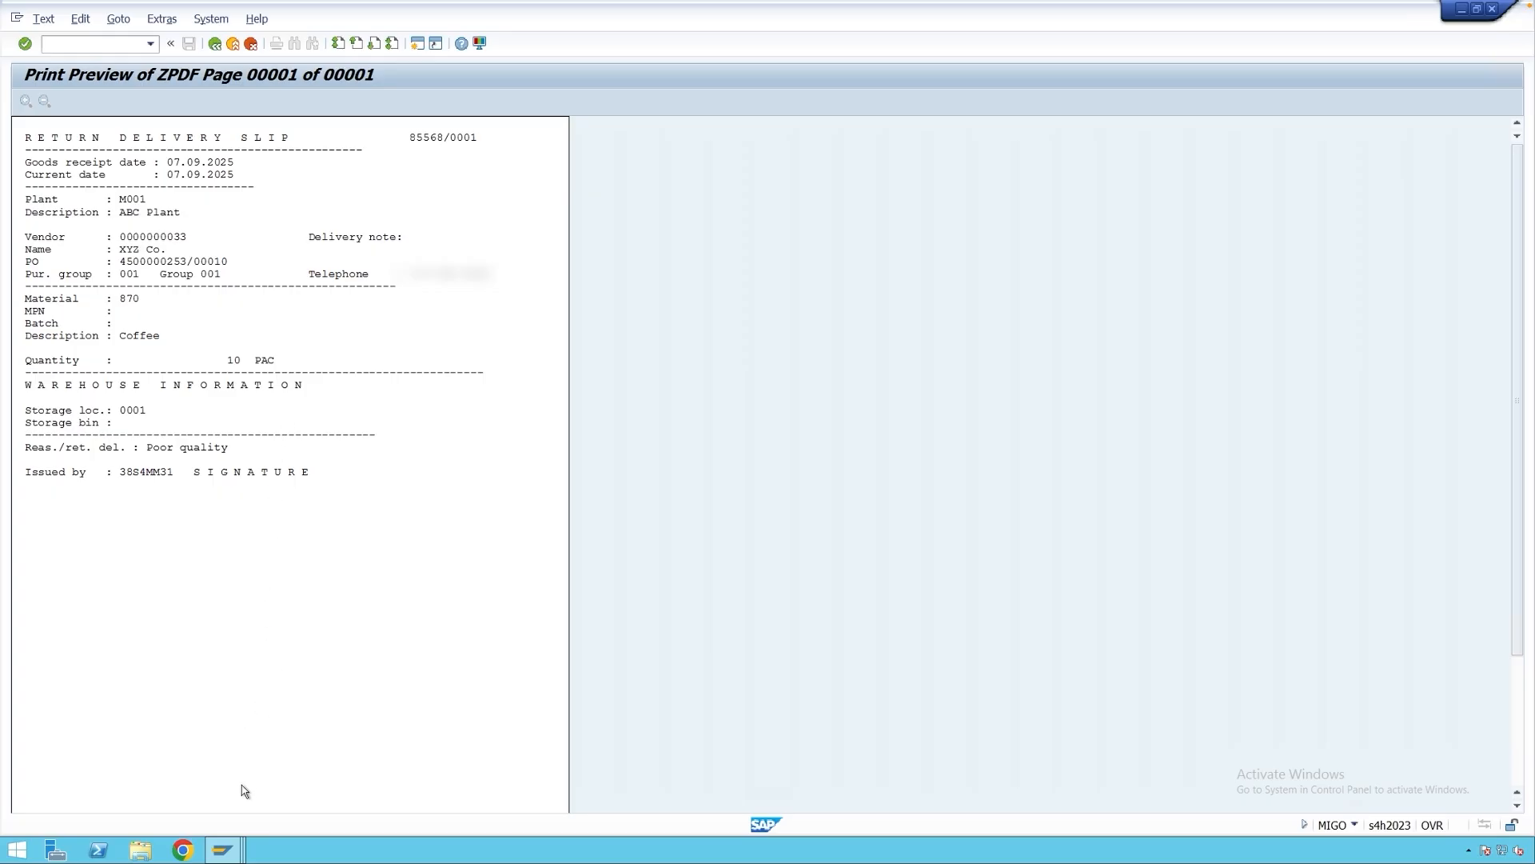
Return to material document 85567's output list and print-preview its goods receipt slip.
mouse_move(224, 849)
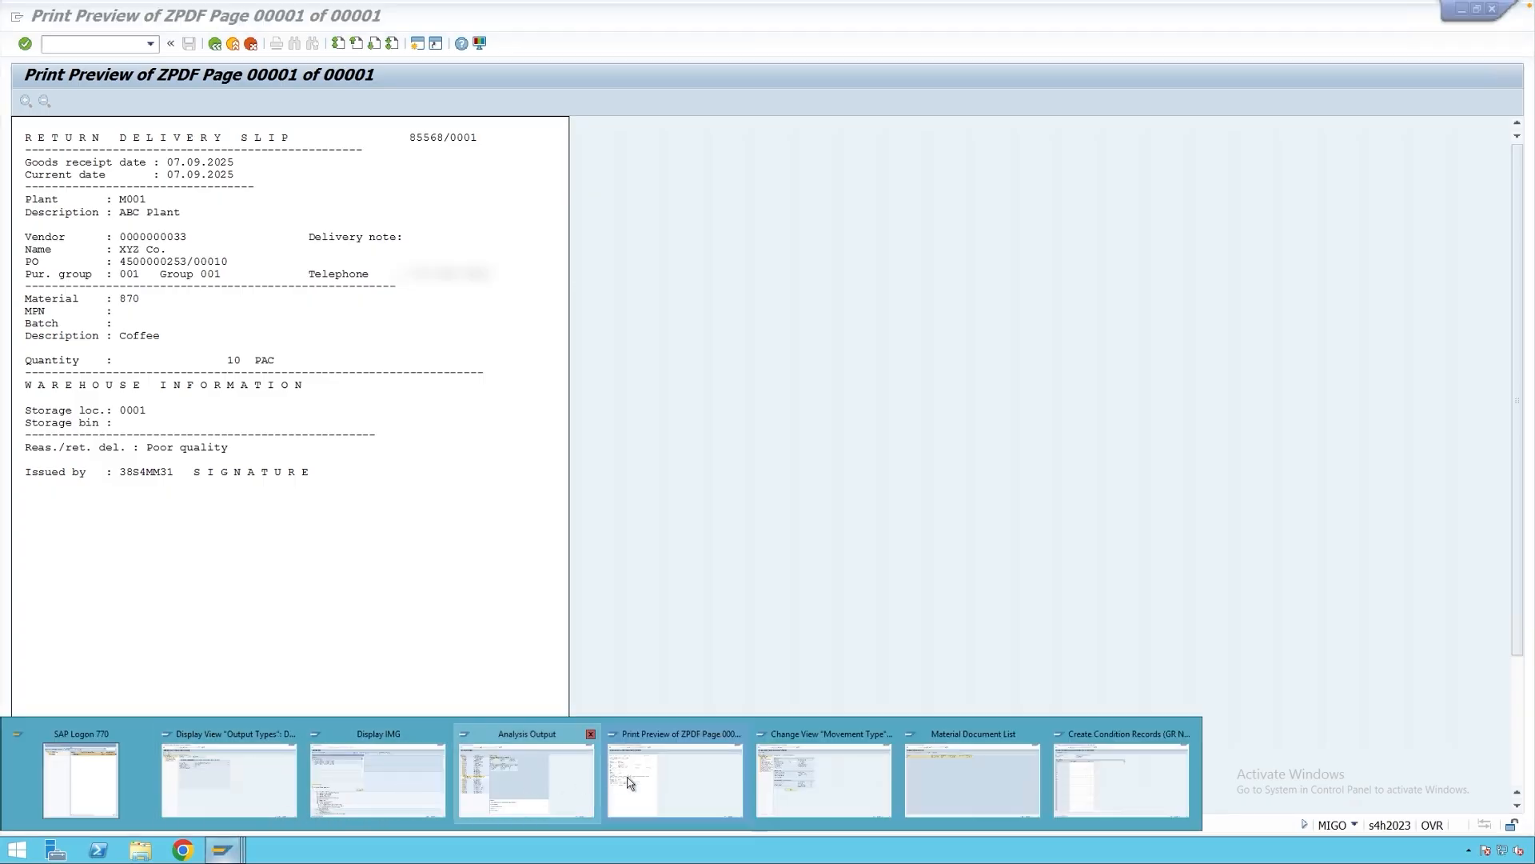
click(532, 782)
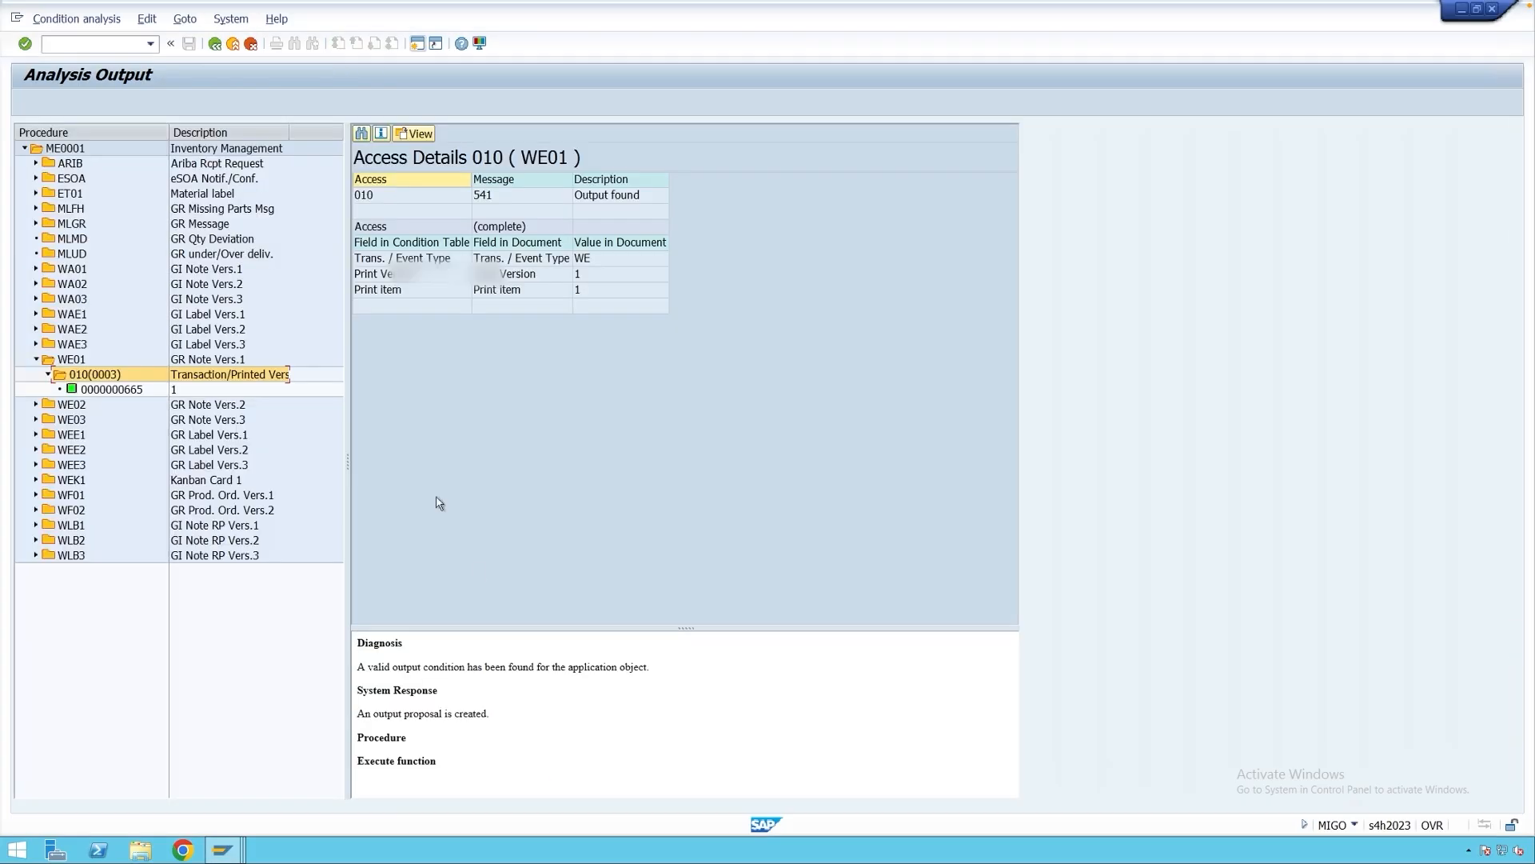
click(215, 45)
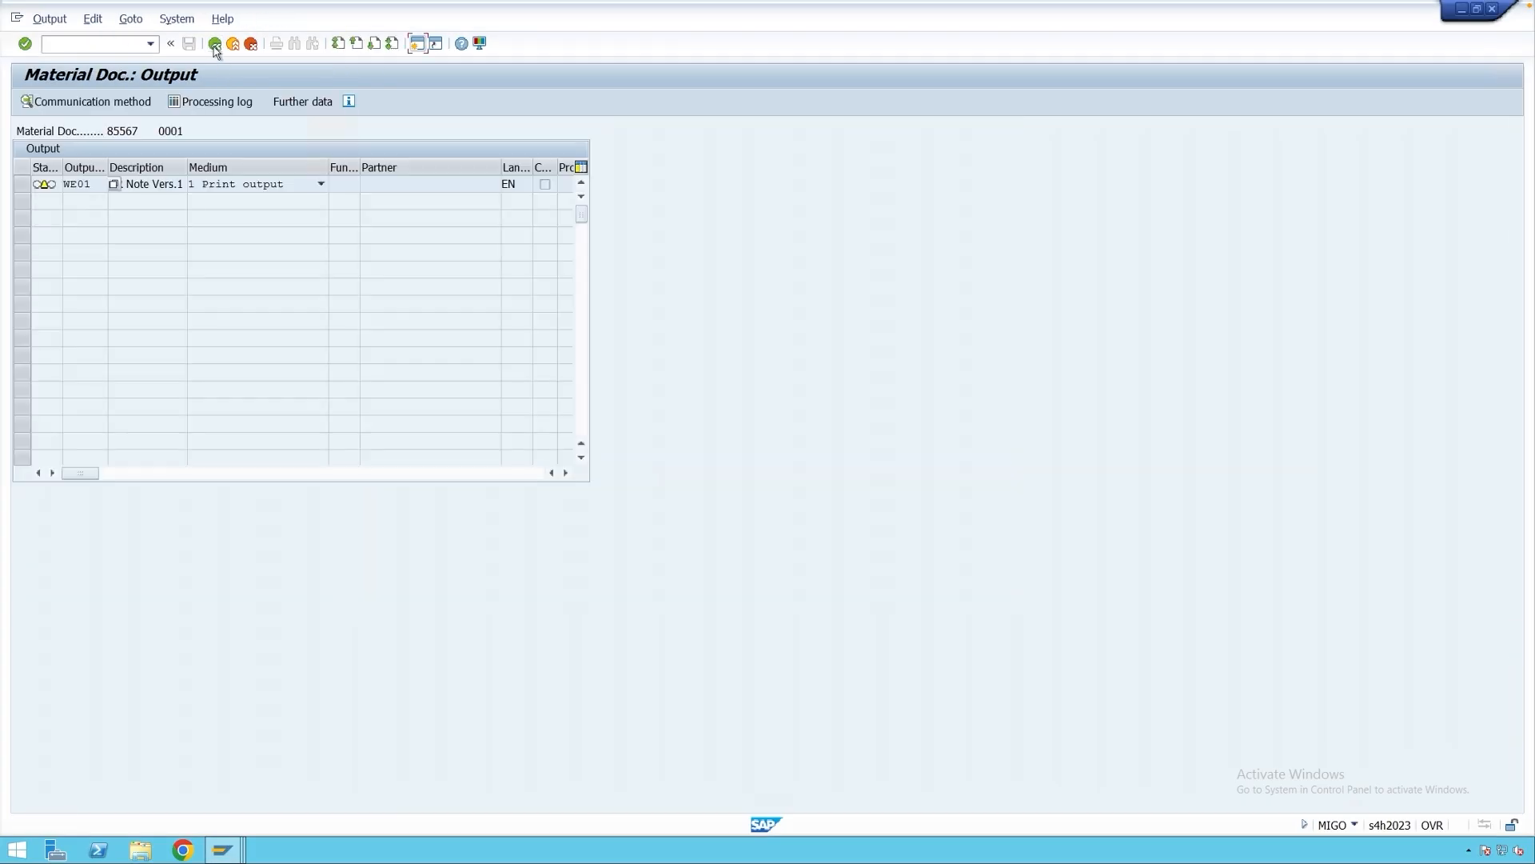
click(92, 19)
click(120, 147)
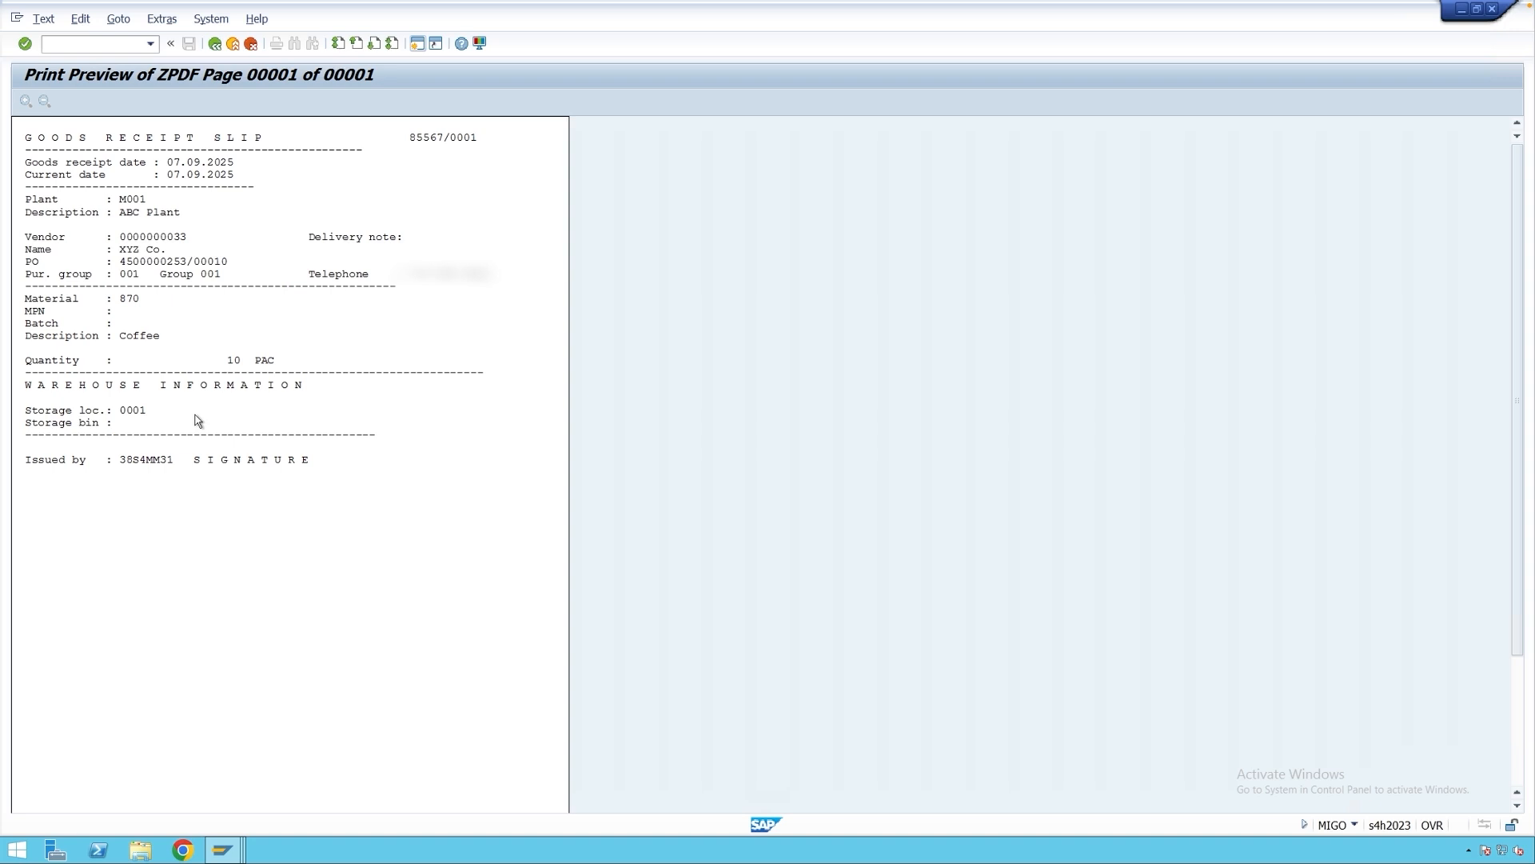
click(234, 45)
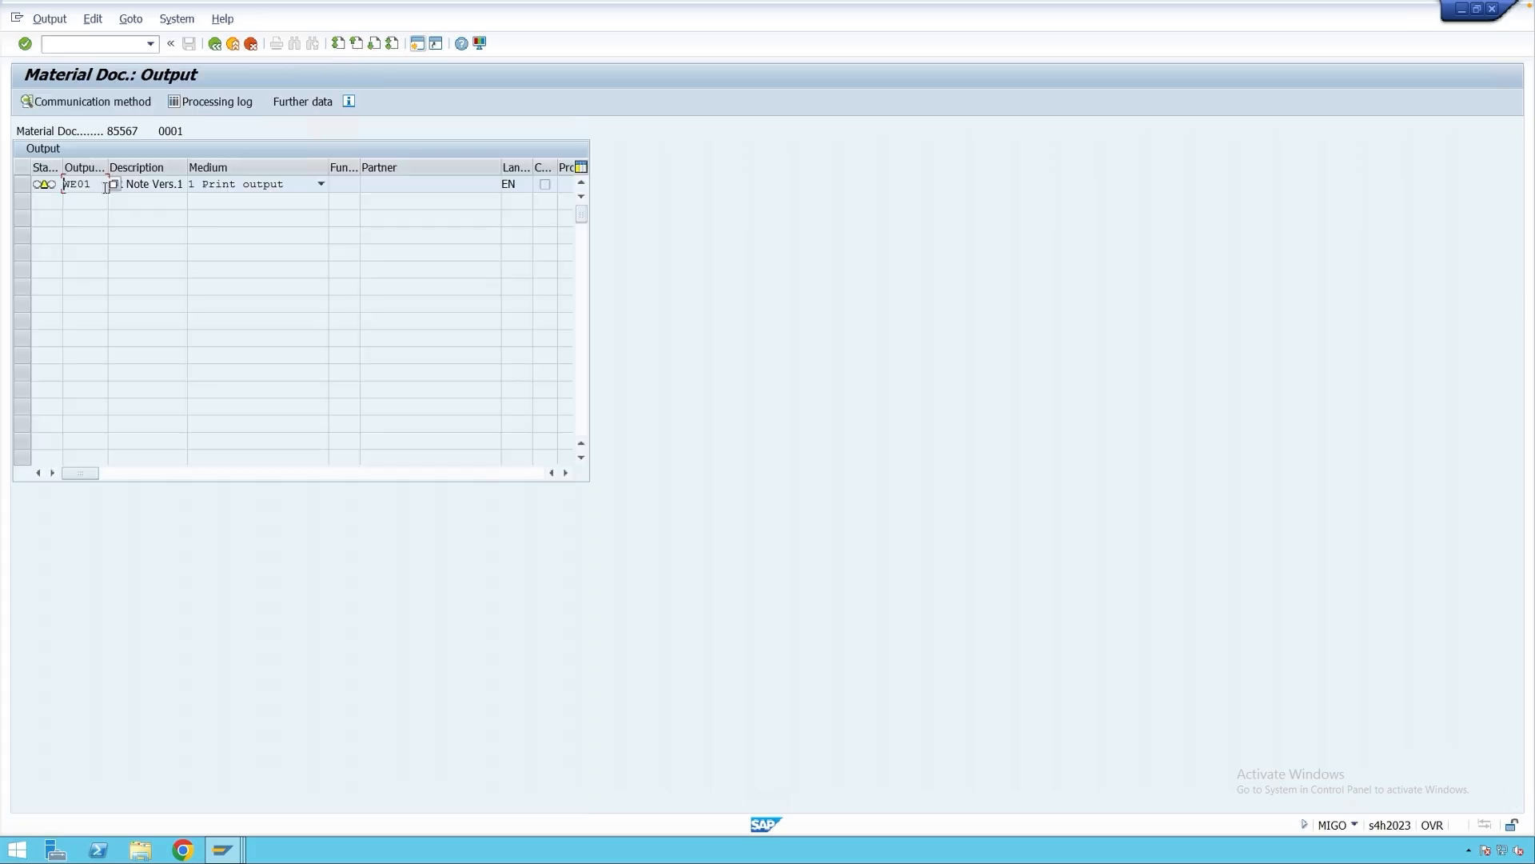
Review the WE01 output's further data, leaving dispatch time unchanged, then return to the list.
click(22, 184)
click(312, 103)
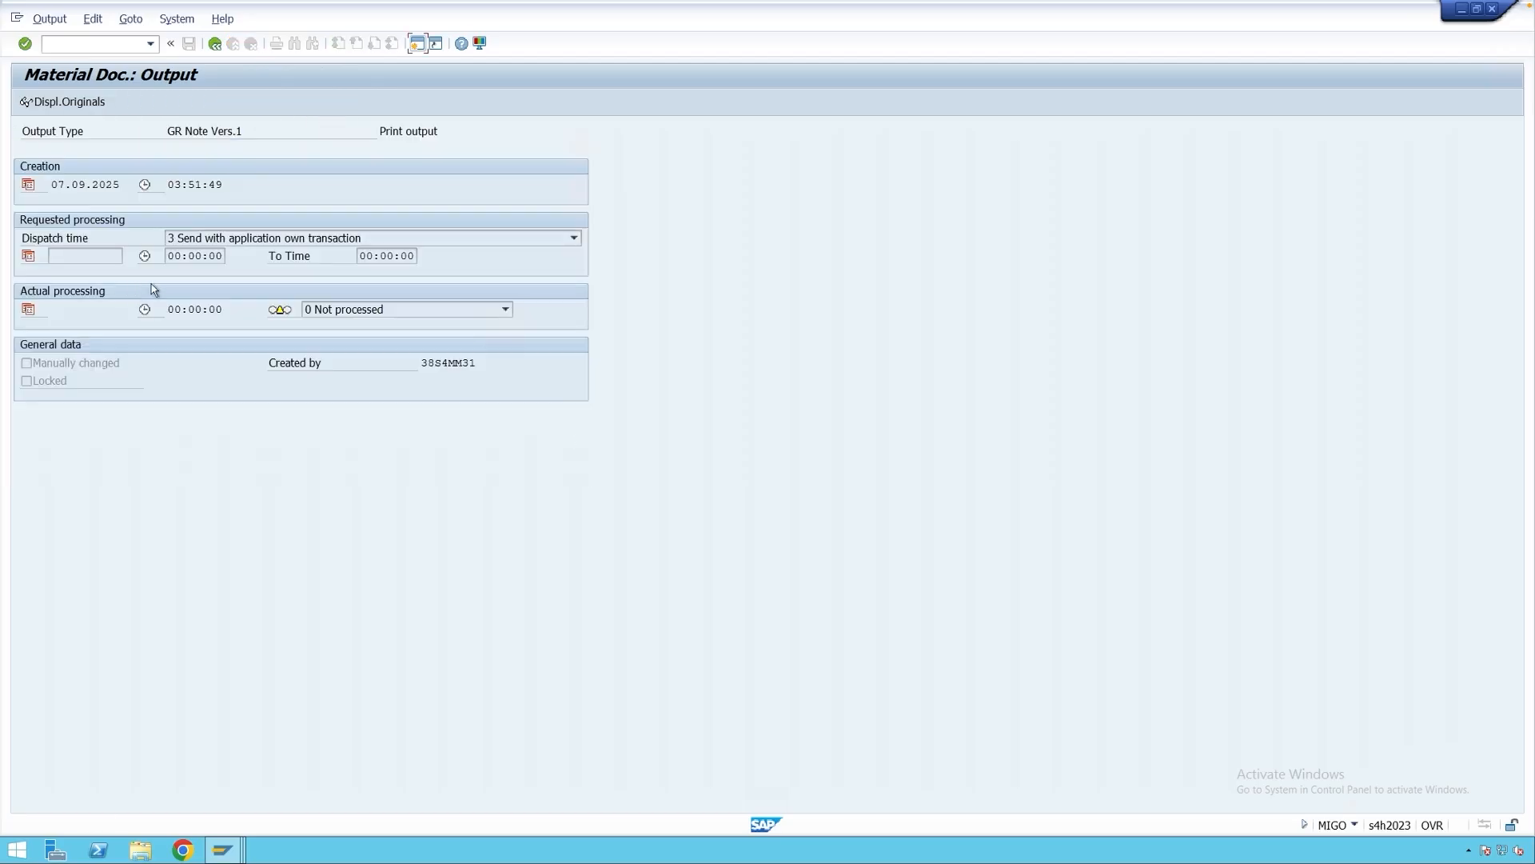
click(212, 240)
click(223, 243)
click(214, 44)
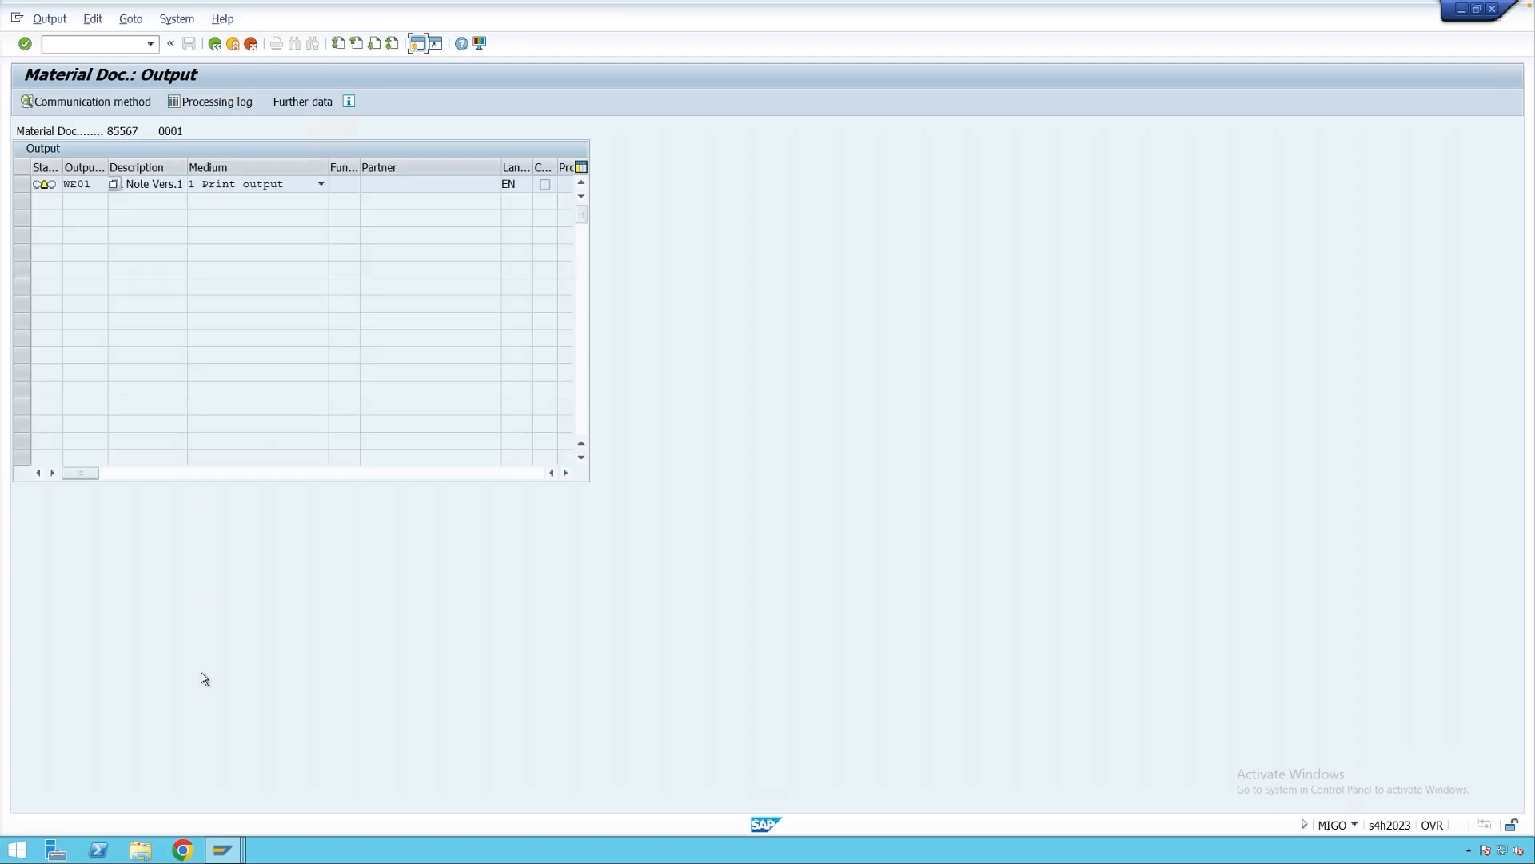
Start MB90 and copy material document number 85567 from the output window.
text(mb90)
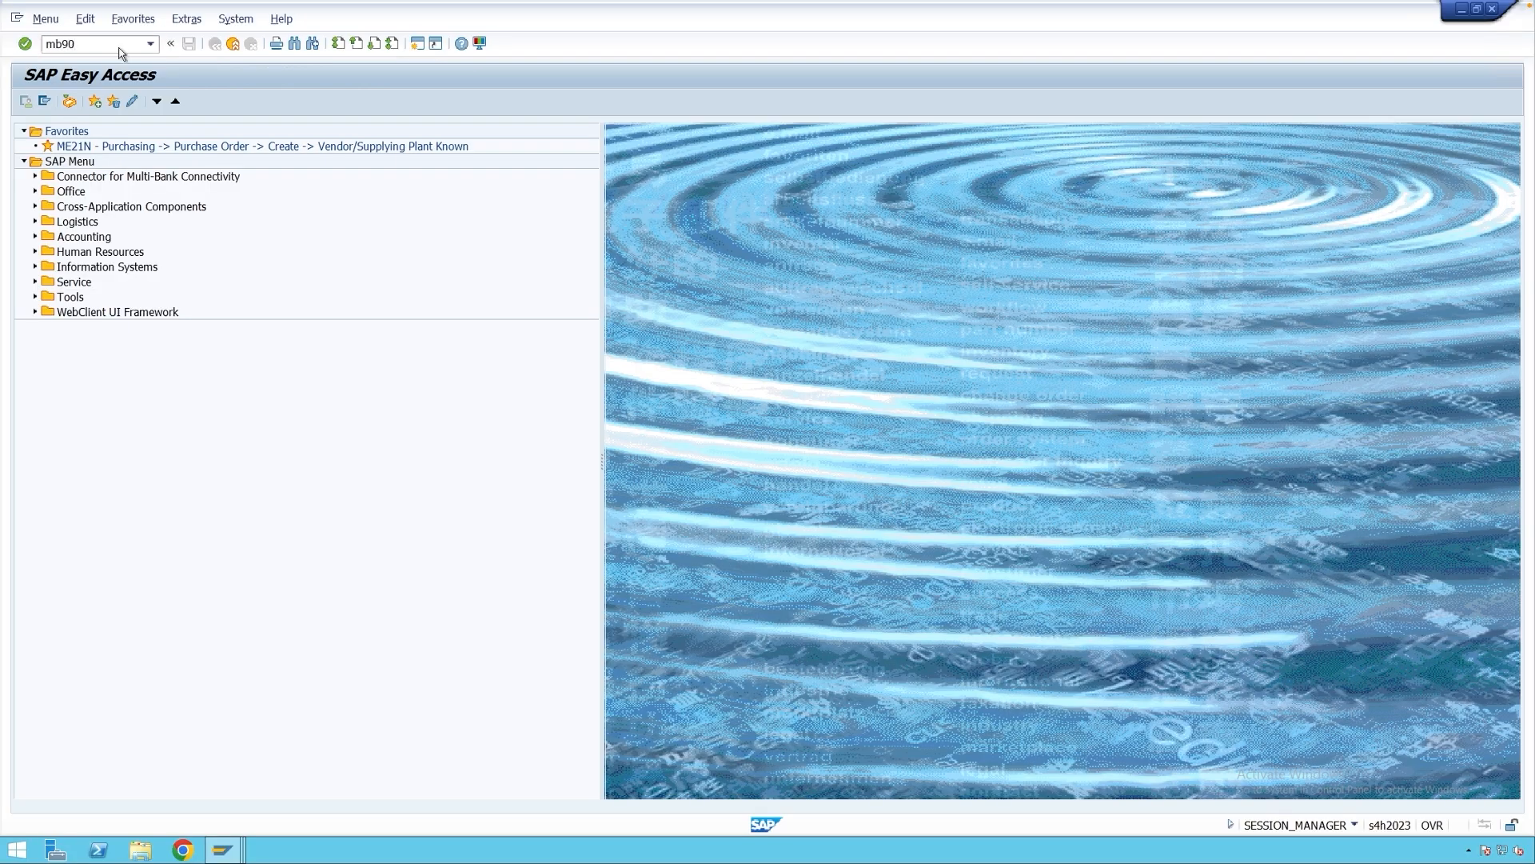
key(Return)
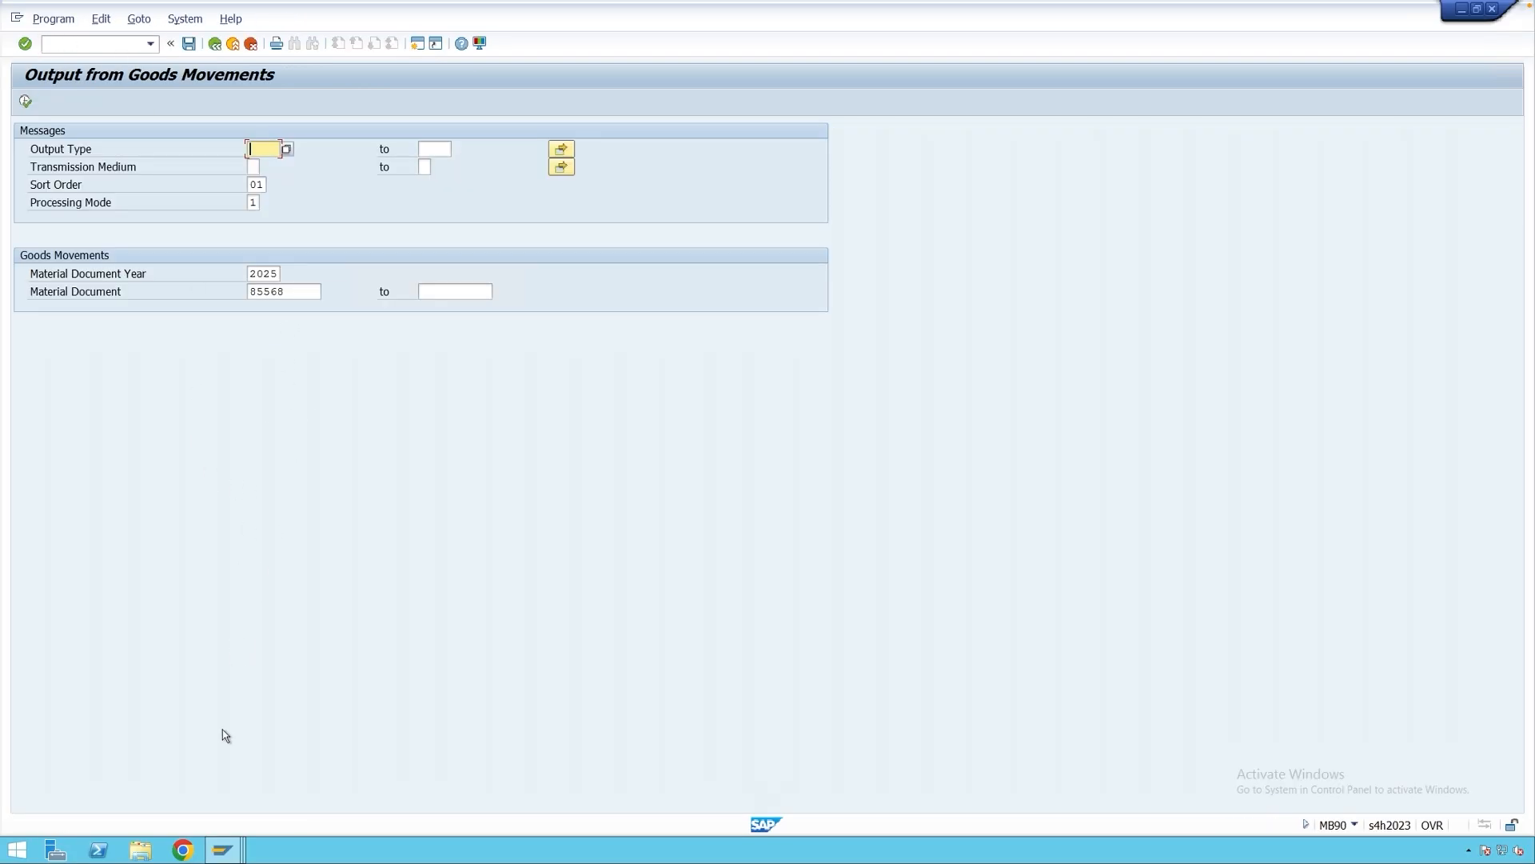
mouse_move(223, 850)
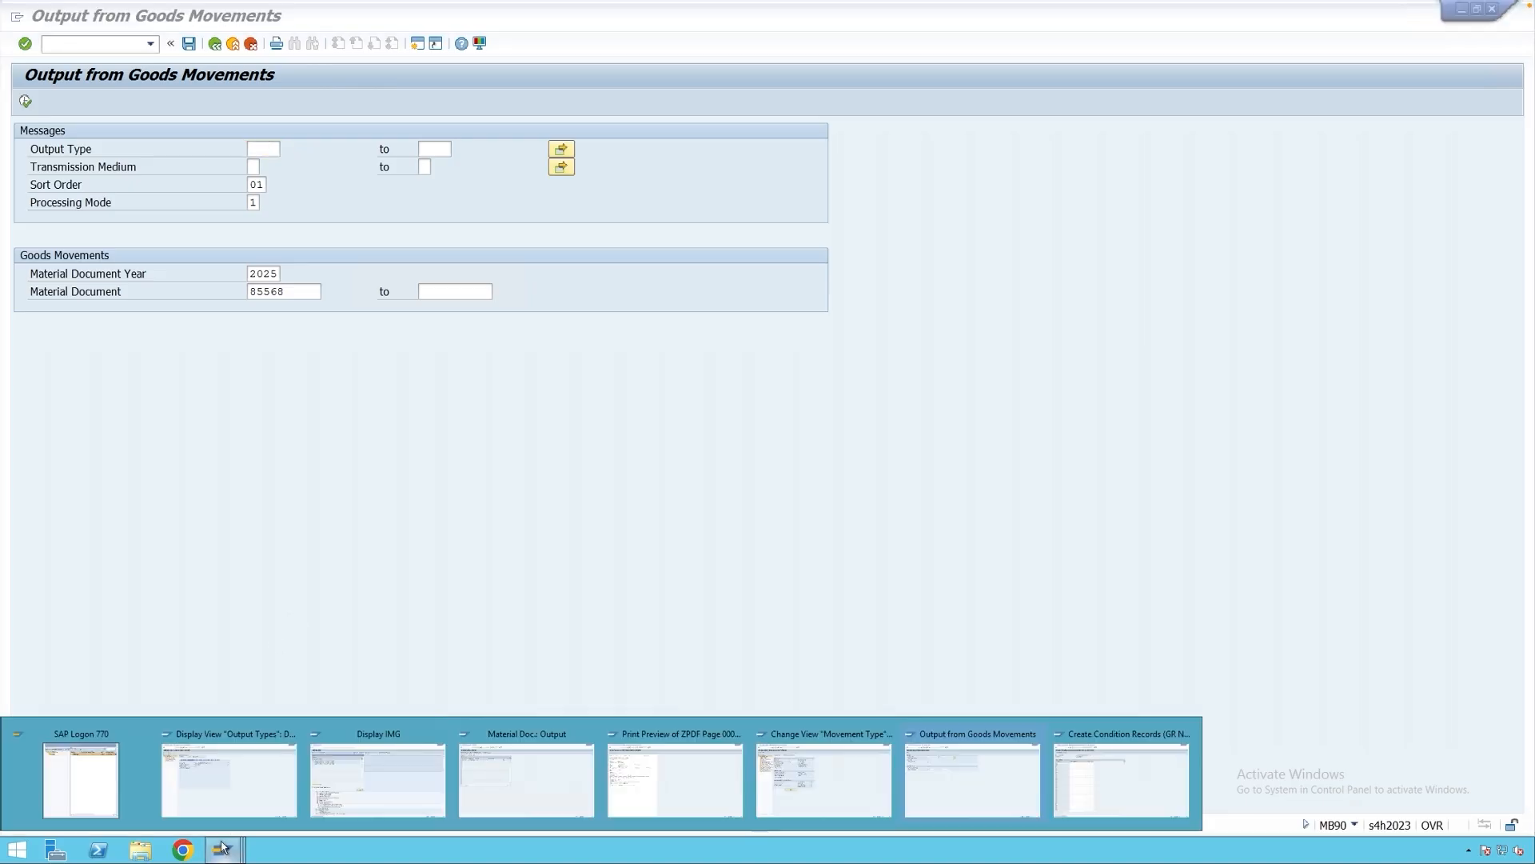
click(564, 782)
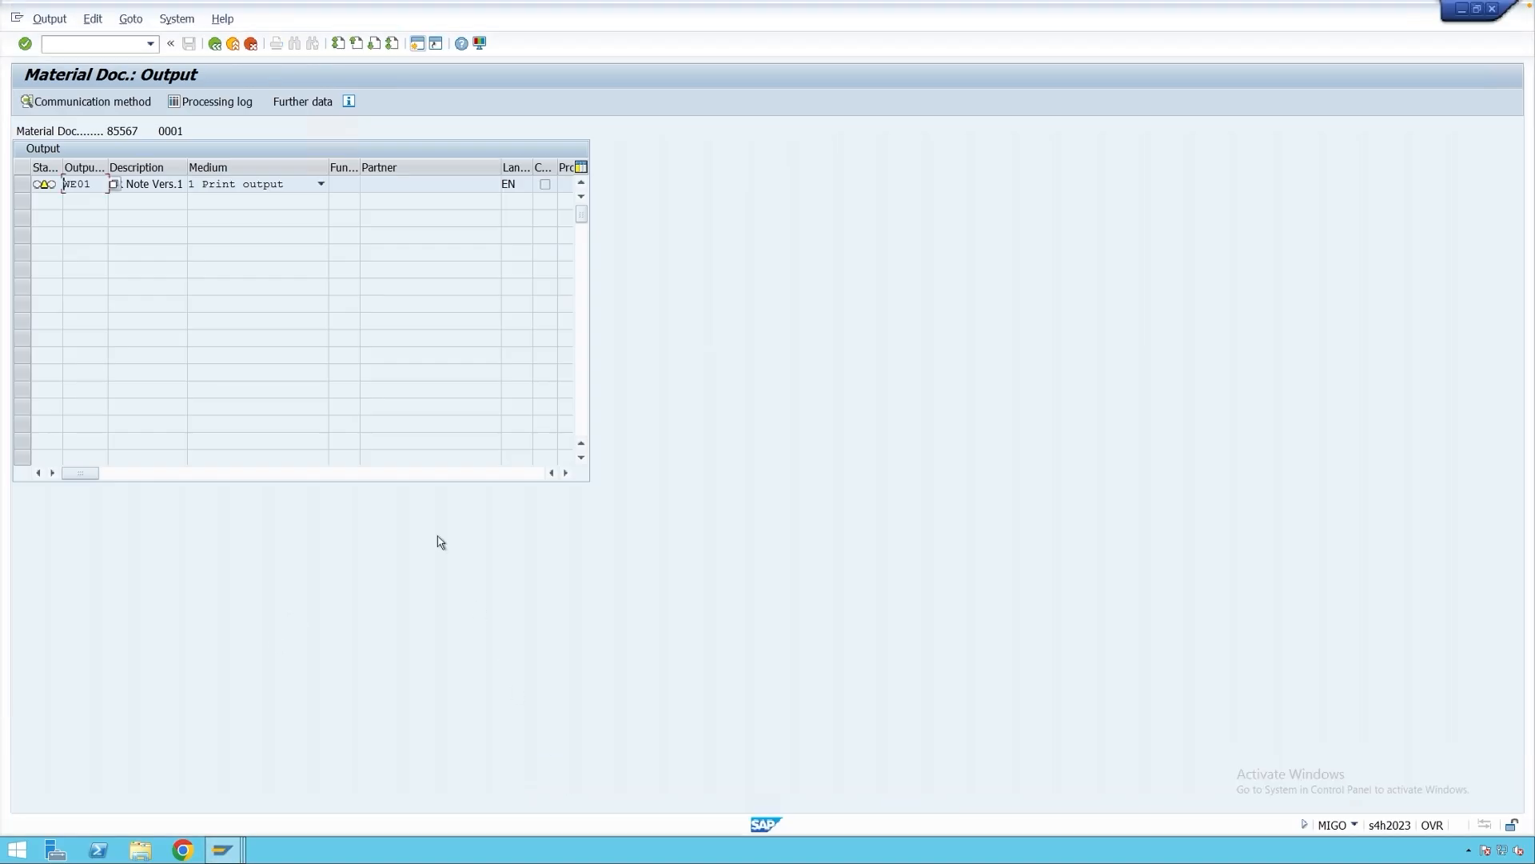
click(215, 44)
double_click(290, 132)
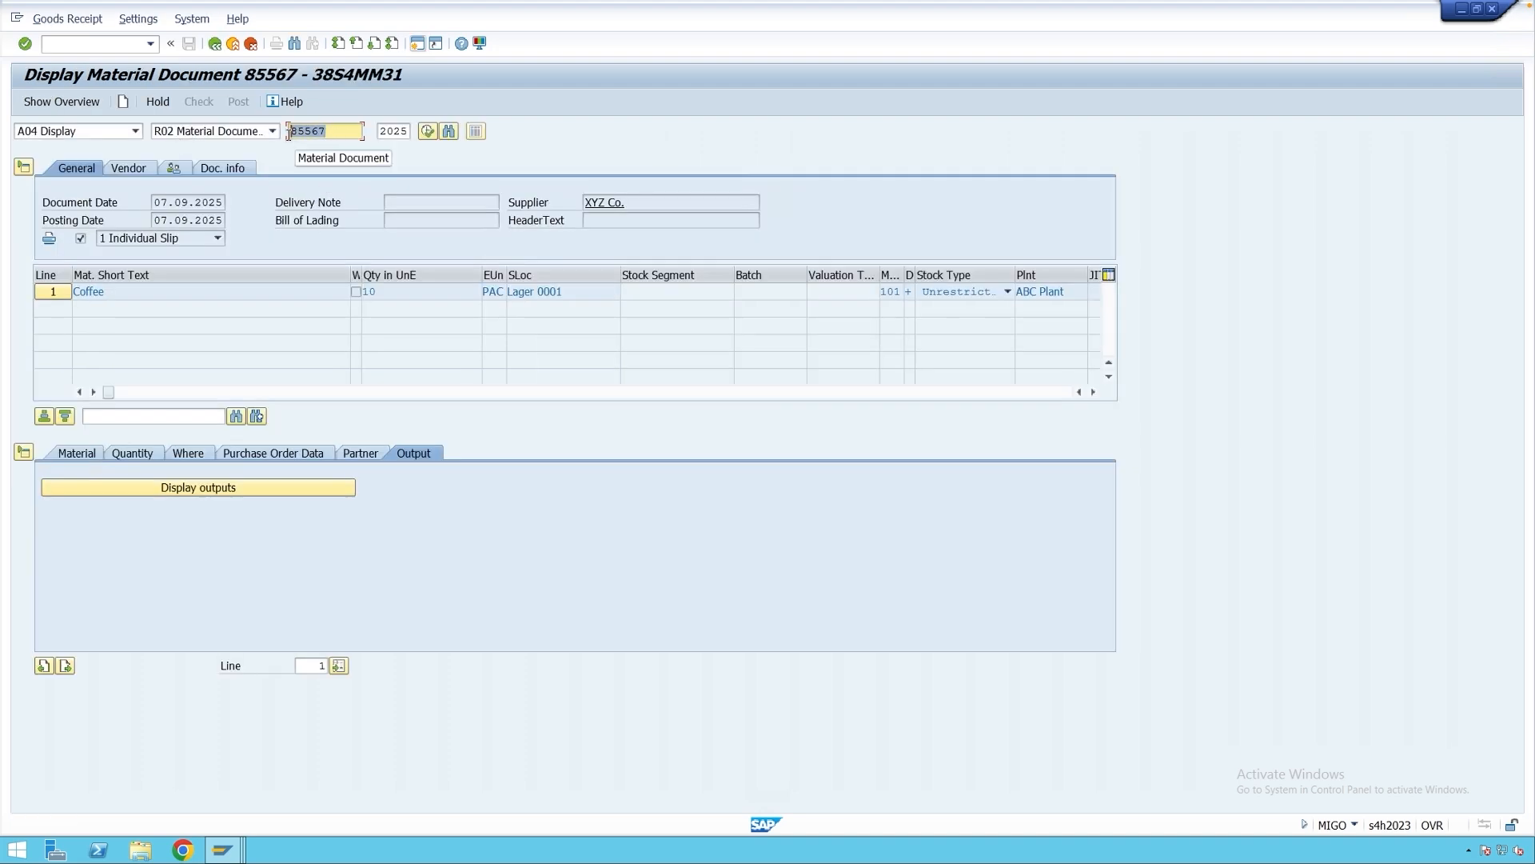
key(ctrl+c)
Replace 85568 with document 85567, keep processing mode 1, and execute the selection.
key(alt+Tab)
drag(300, 294, 248, 294)
key(ctrl+v)
click(264, 203)
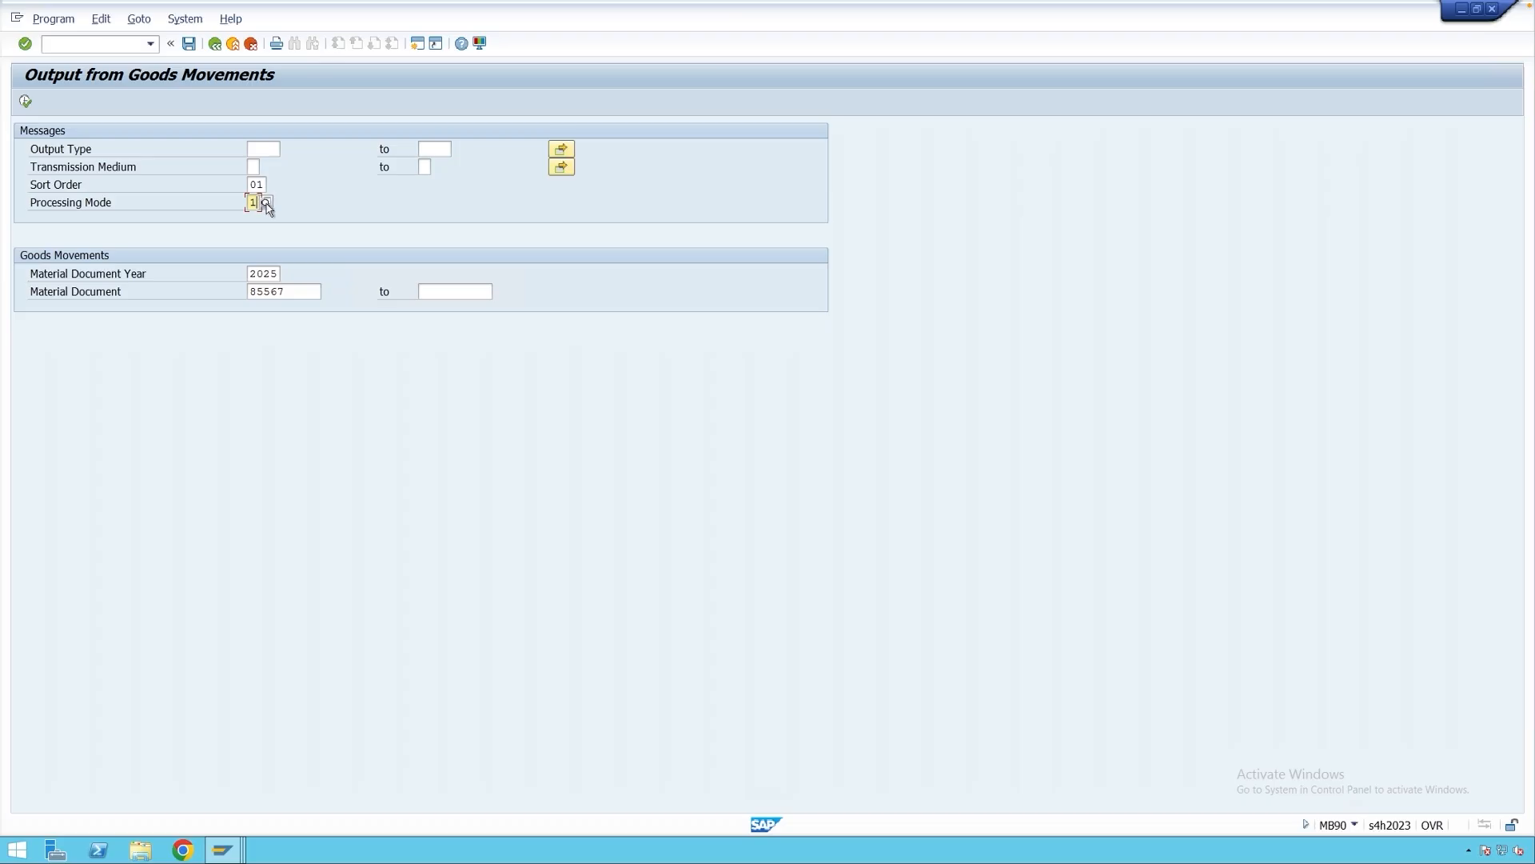
click(266, 203)
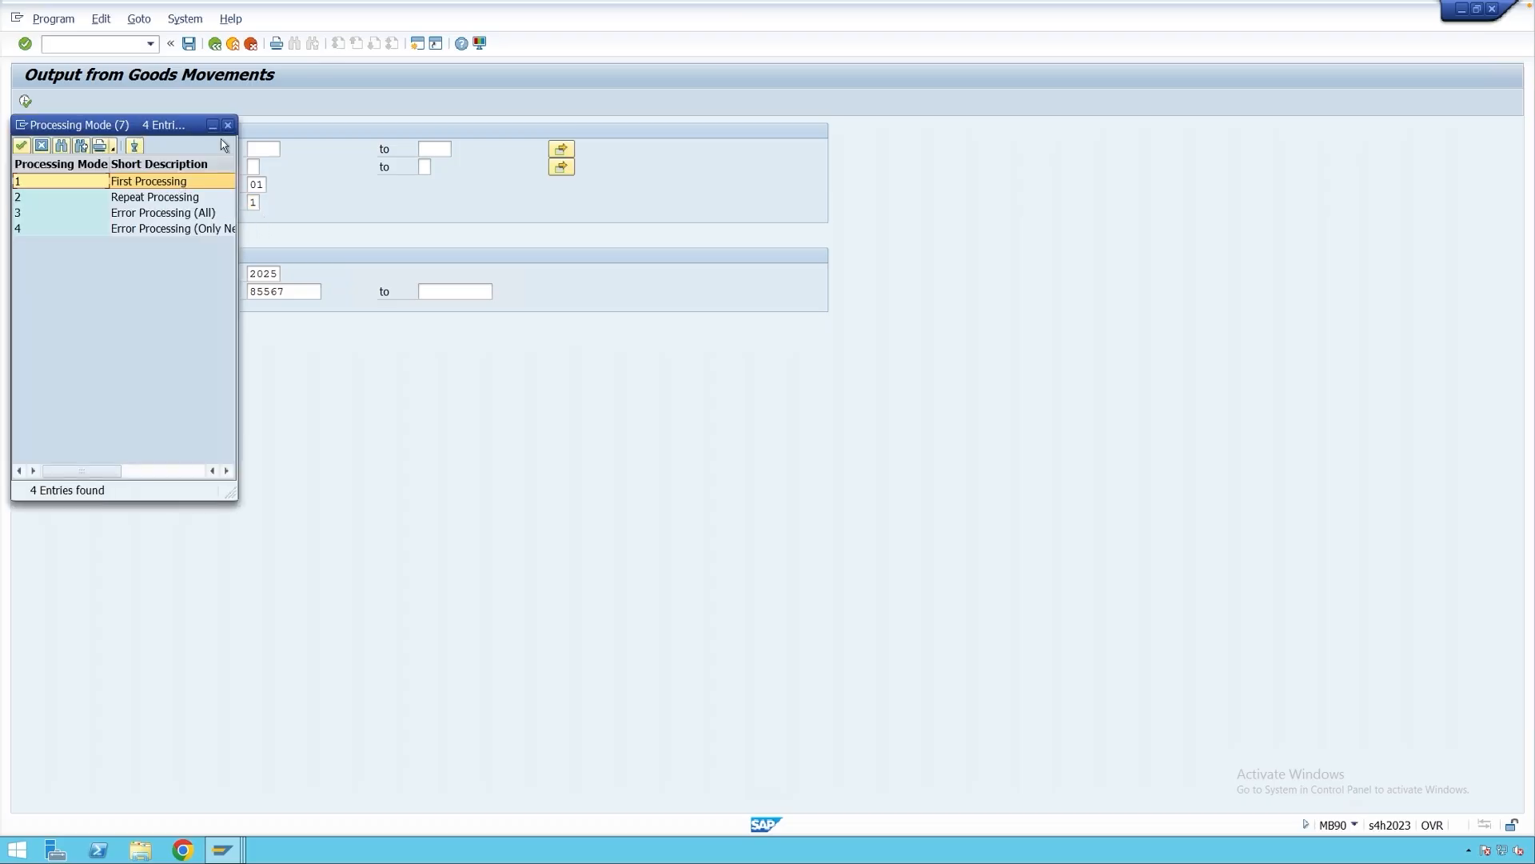
click(228, 124)
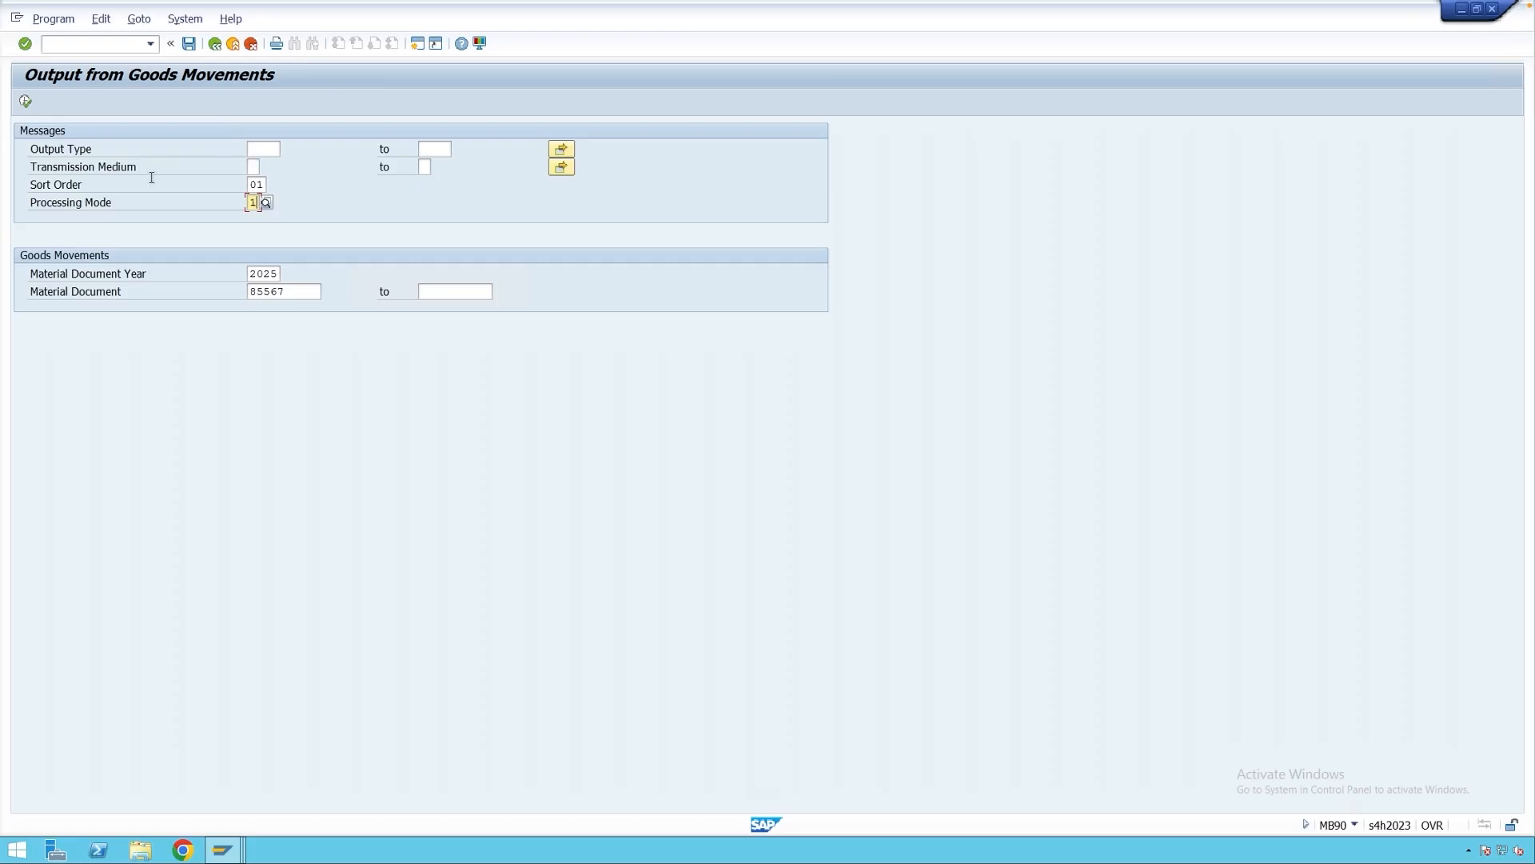
key(F8)
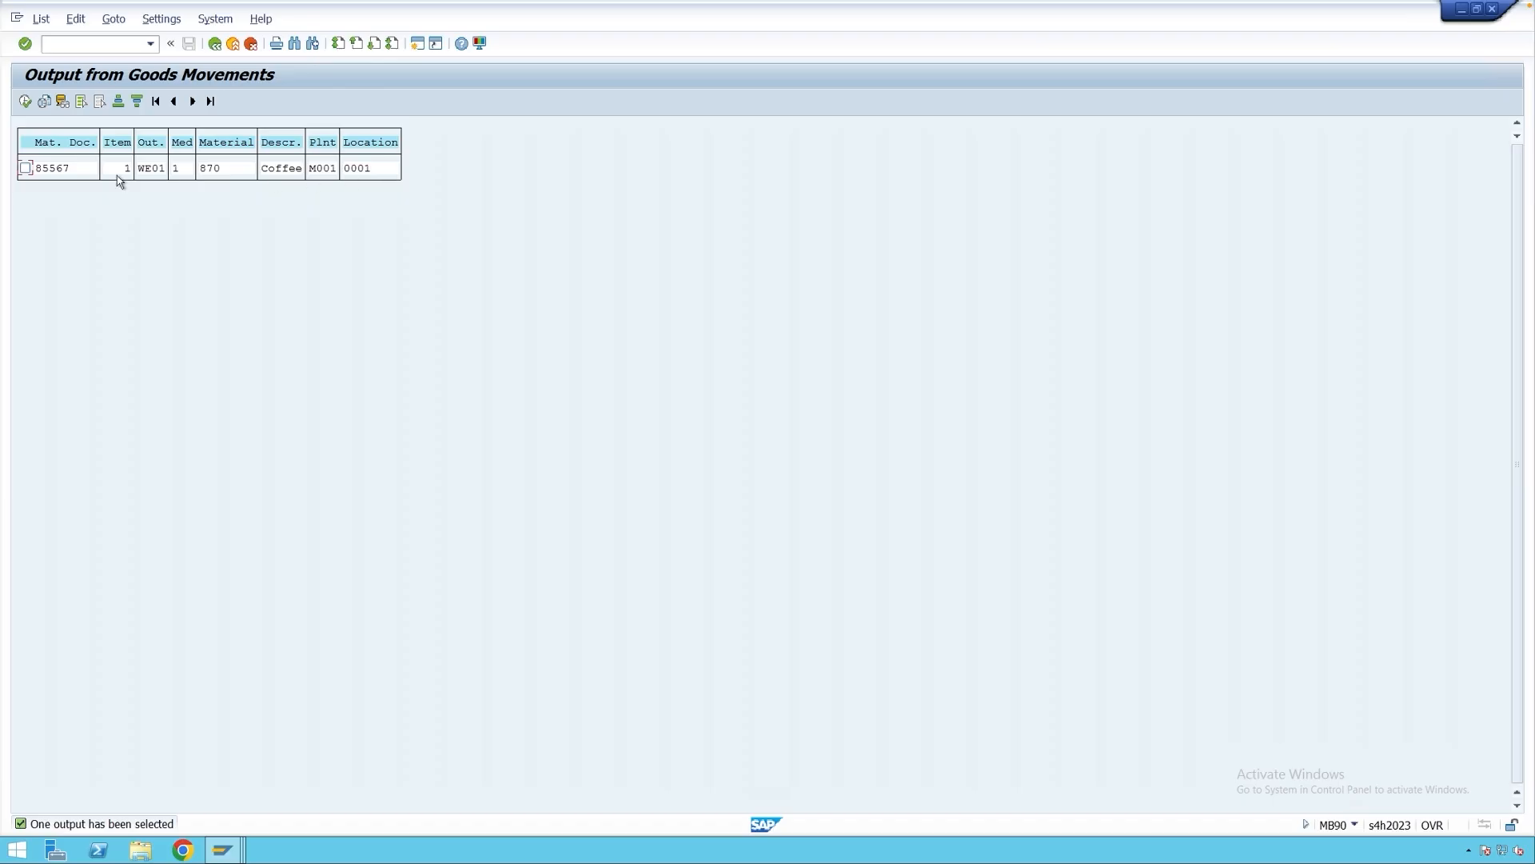
Mark the 85567 output, preview its goods receipt slip, then process the WE01 output.
click(25, 168)
click(43, 101)
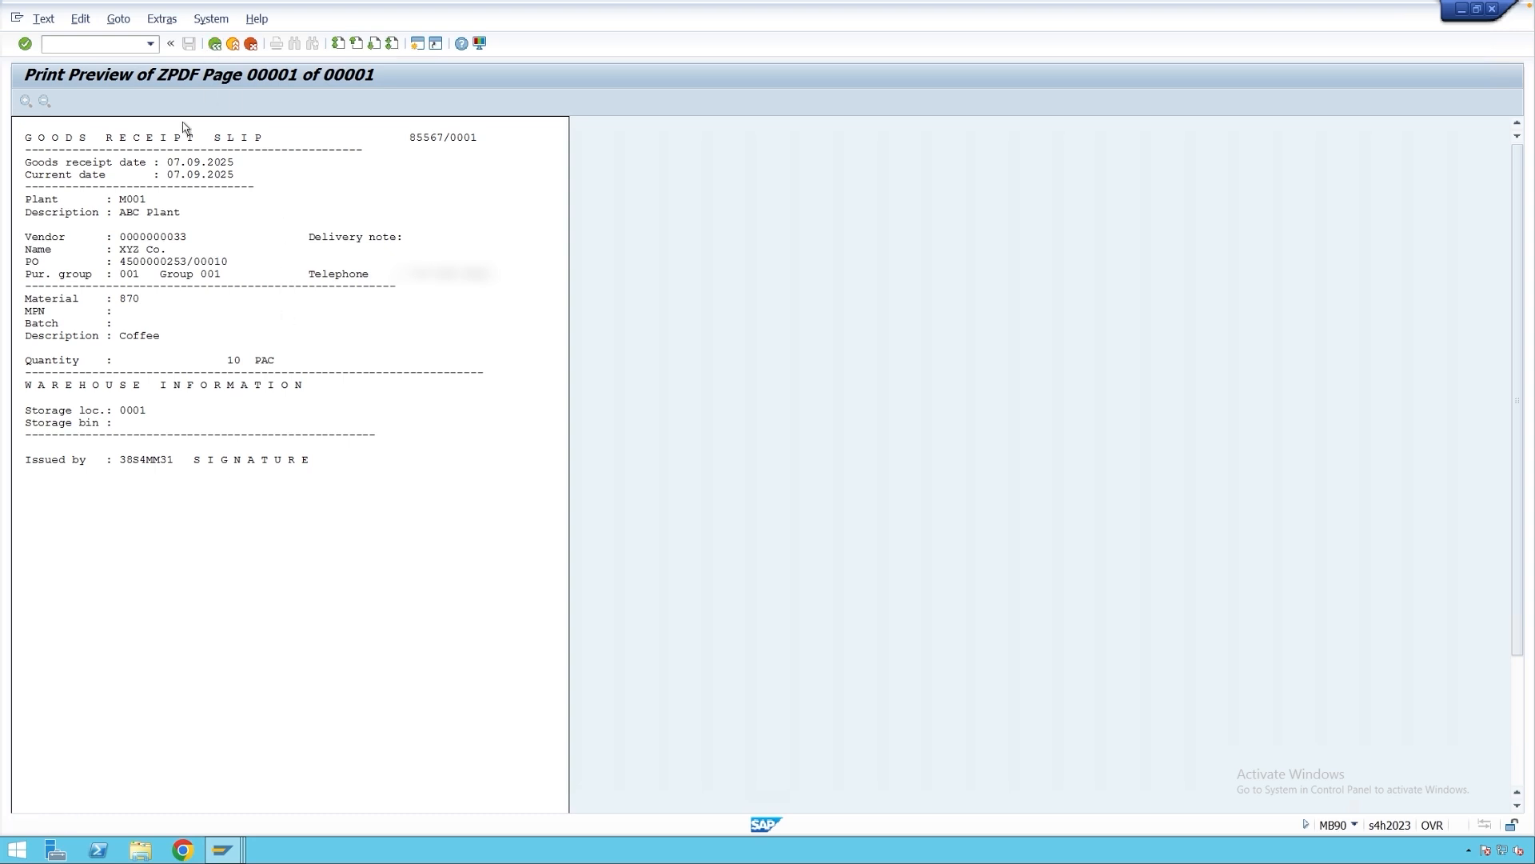
key(F3)
click(25, 101)
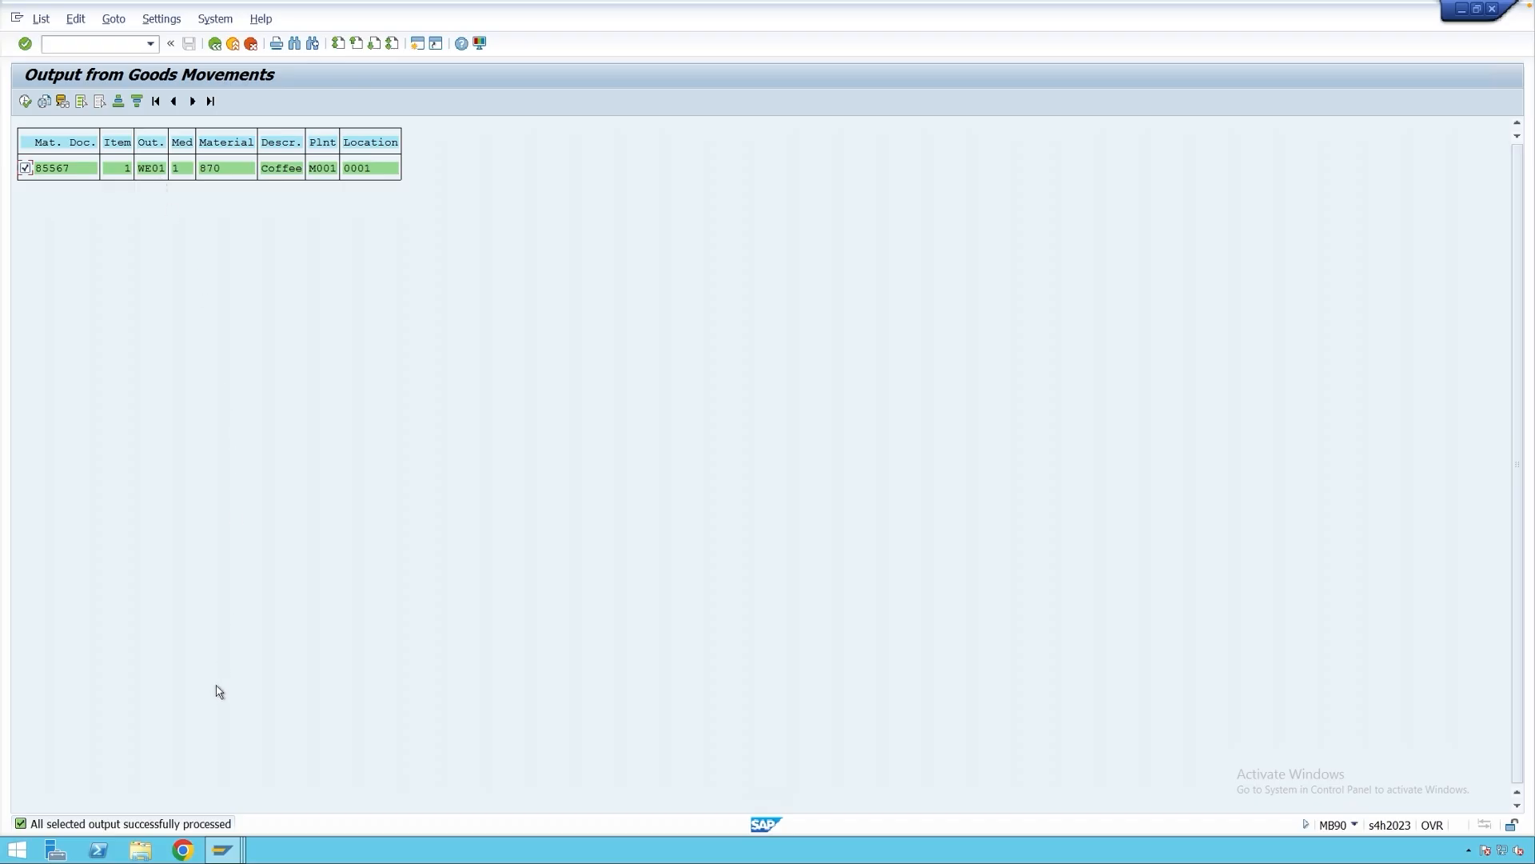
click(222, 849)
Display document 85567 in MIGO, confirm its WE01 output shows as processed, then open a new session.
click(136, 131)
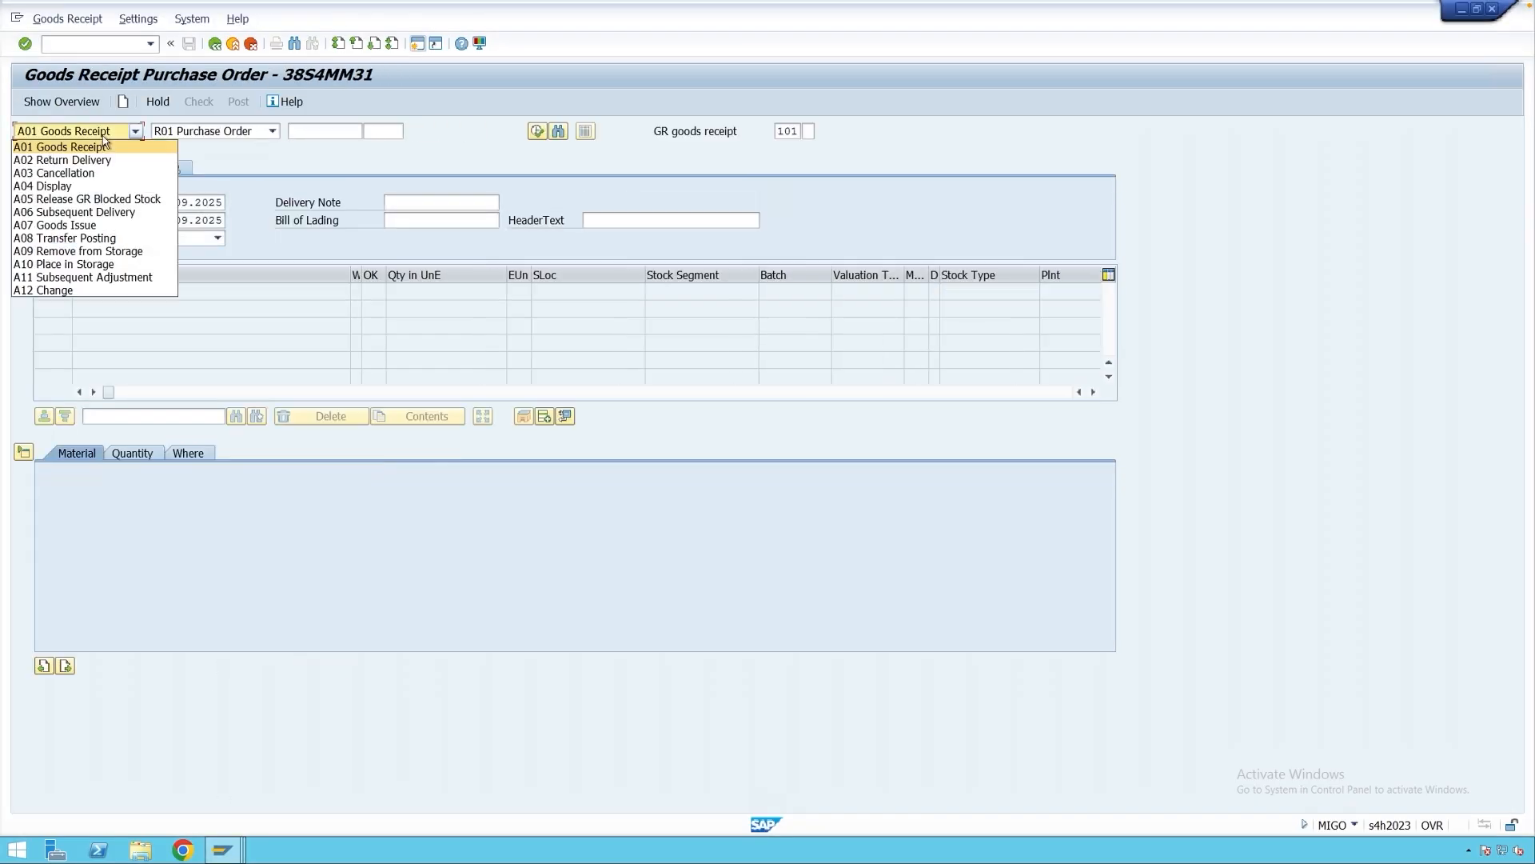
click(99, 185)
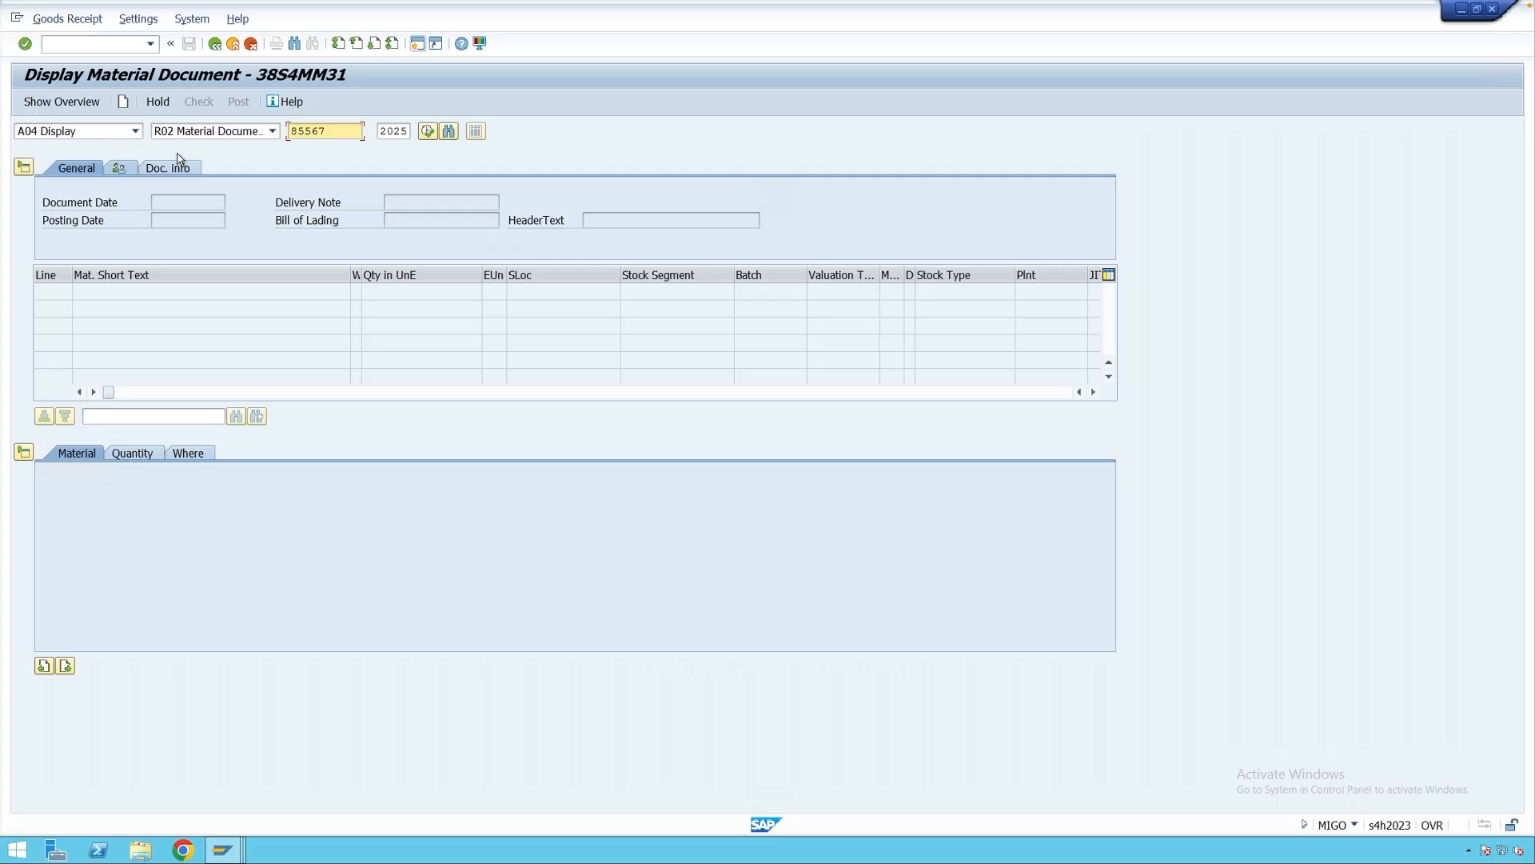
click(414, 454)
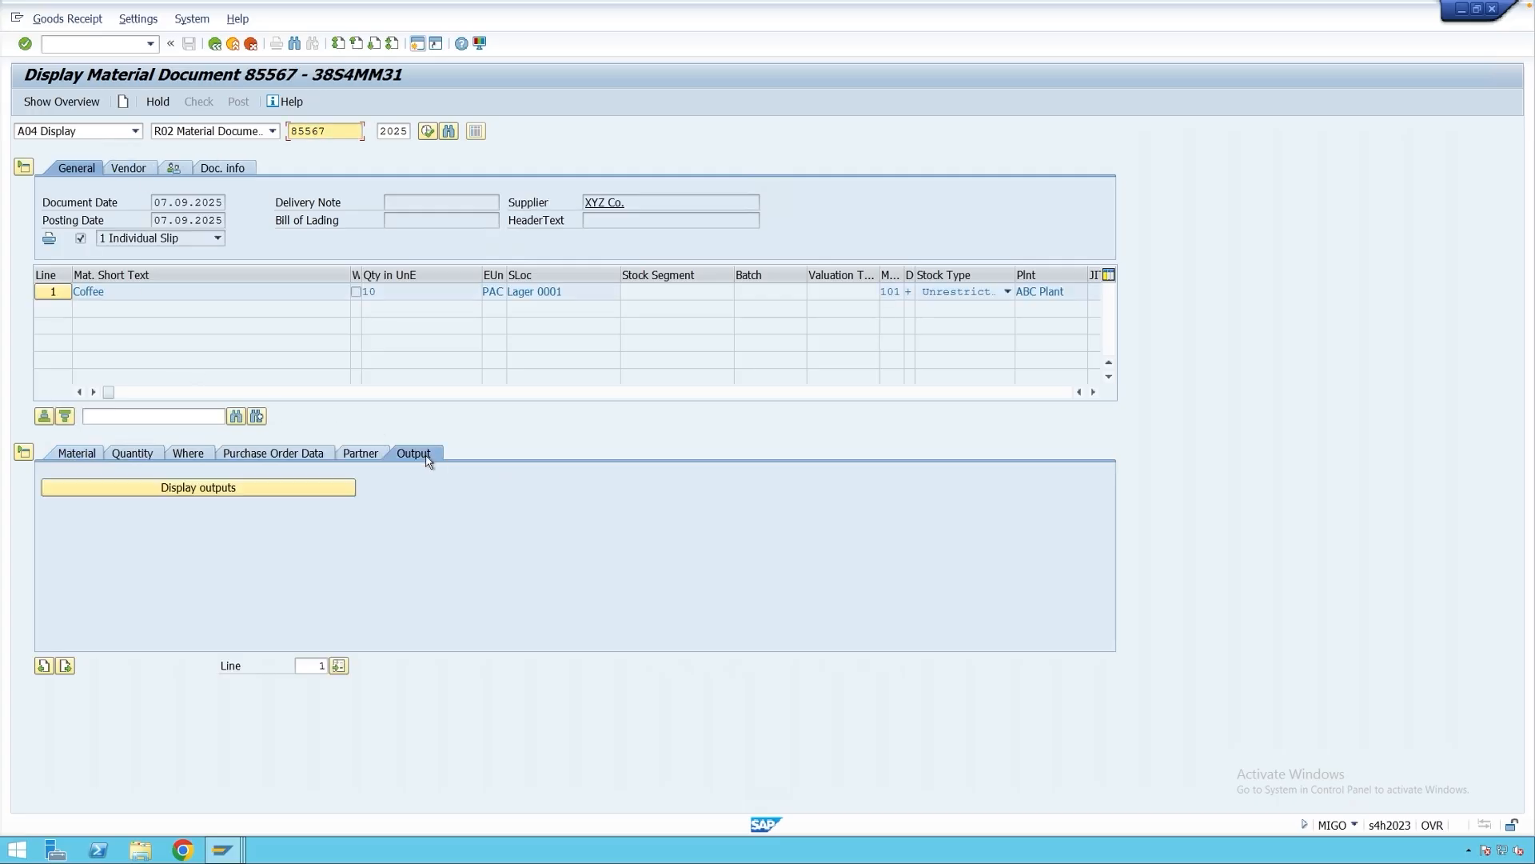
click(237, 489)
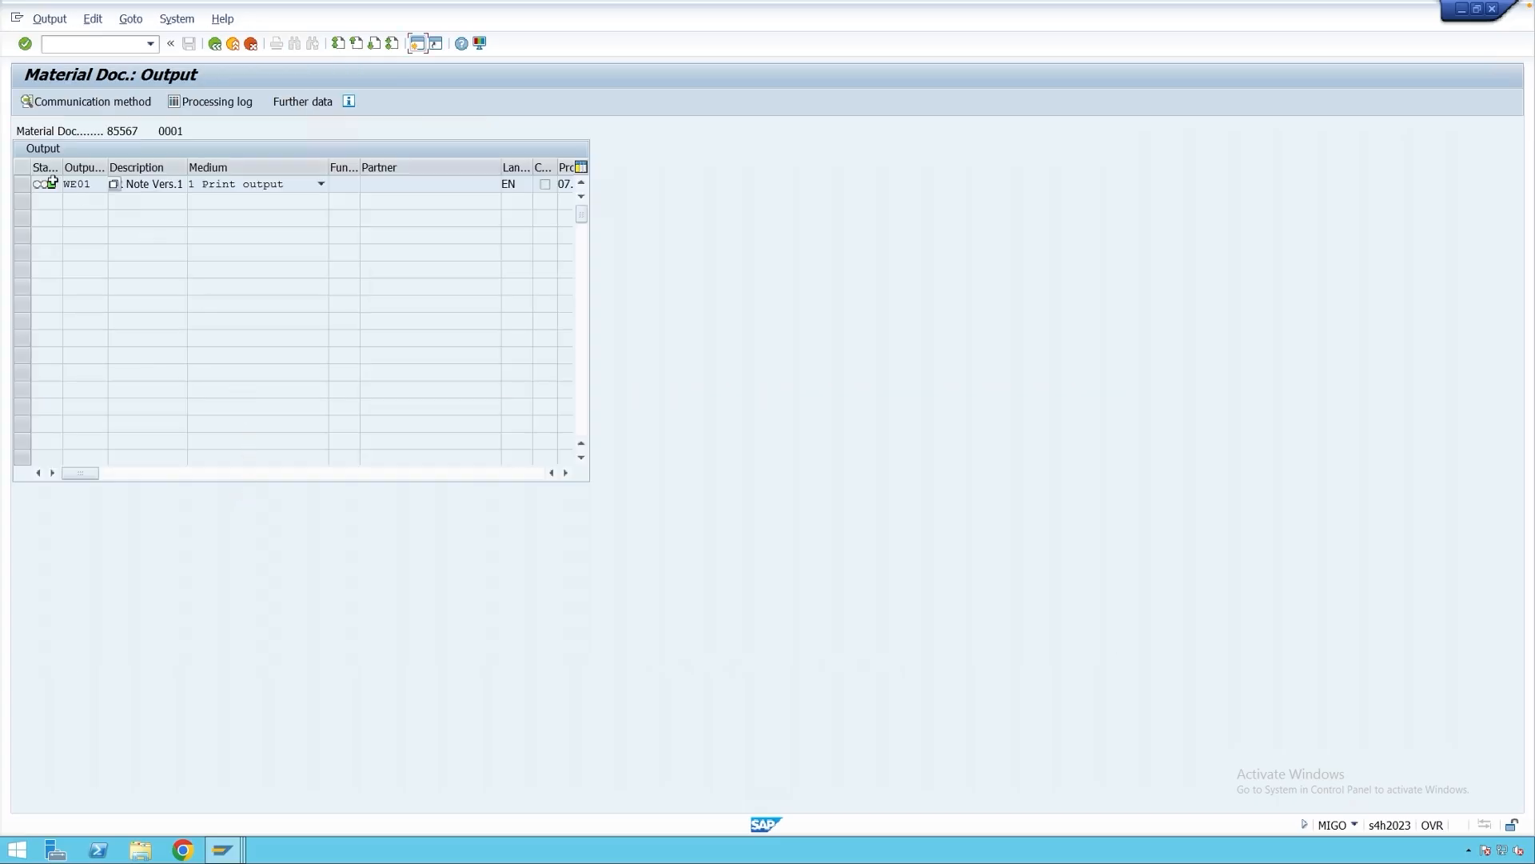
mouse_move(56, 192)
key(F3)
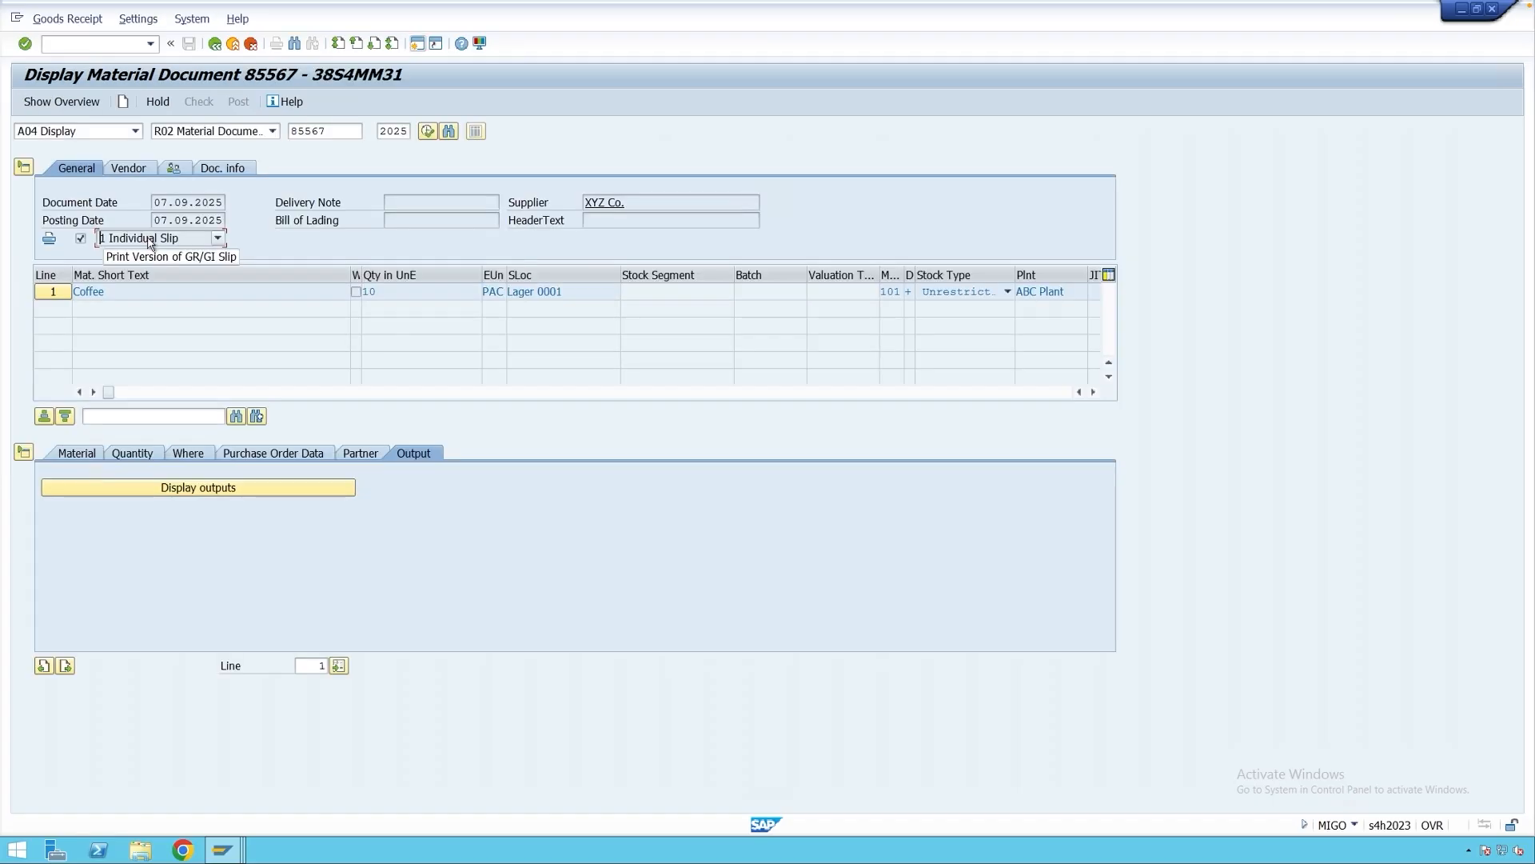
click(149, 239)
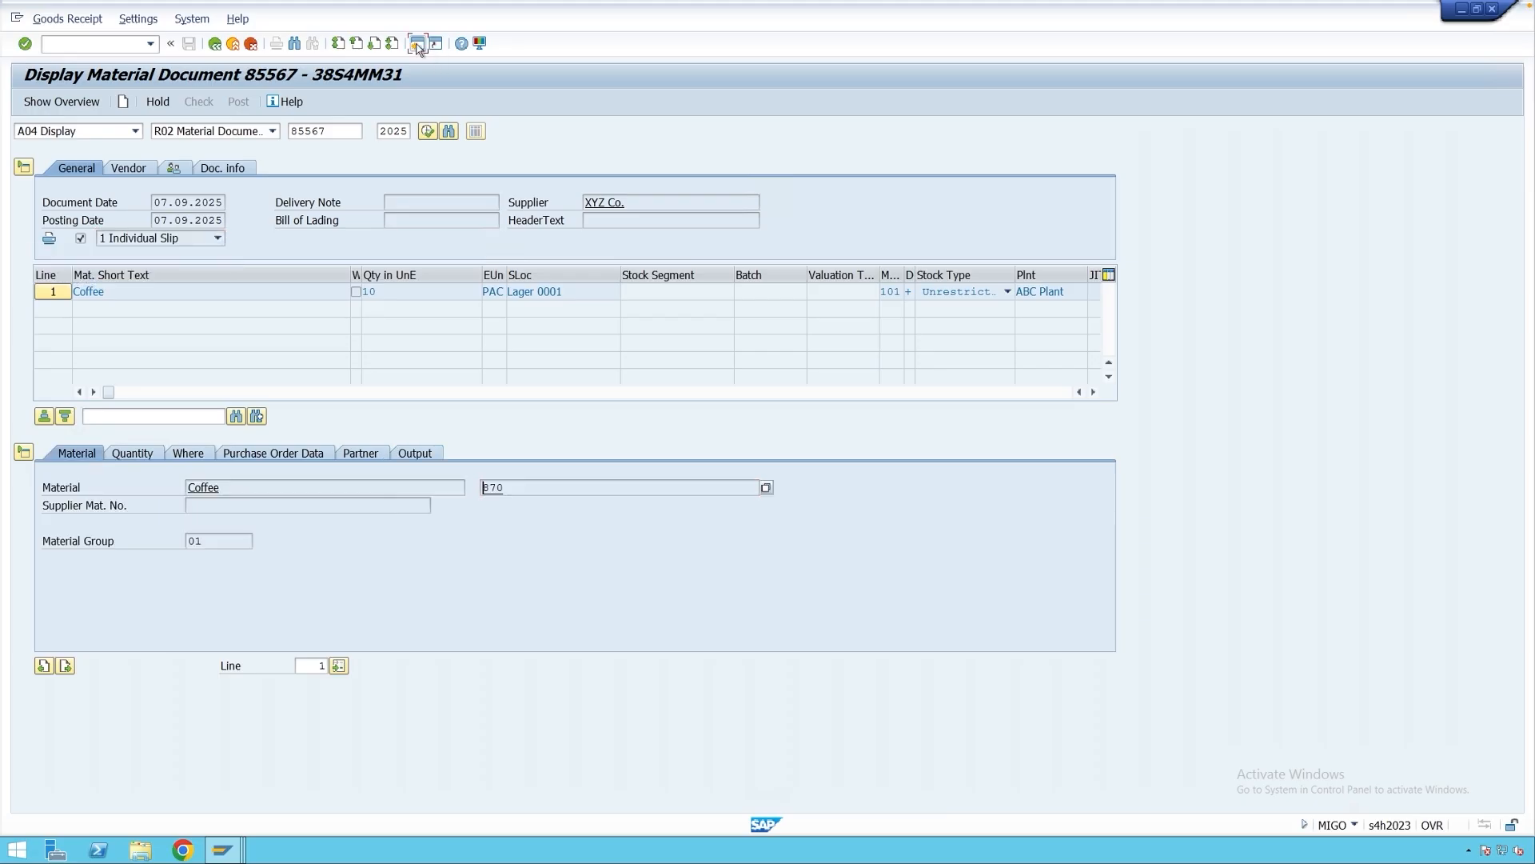
click(417, 44)
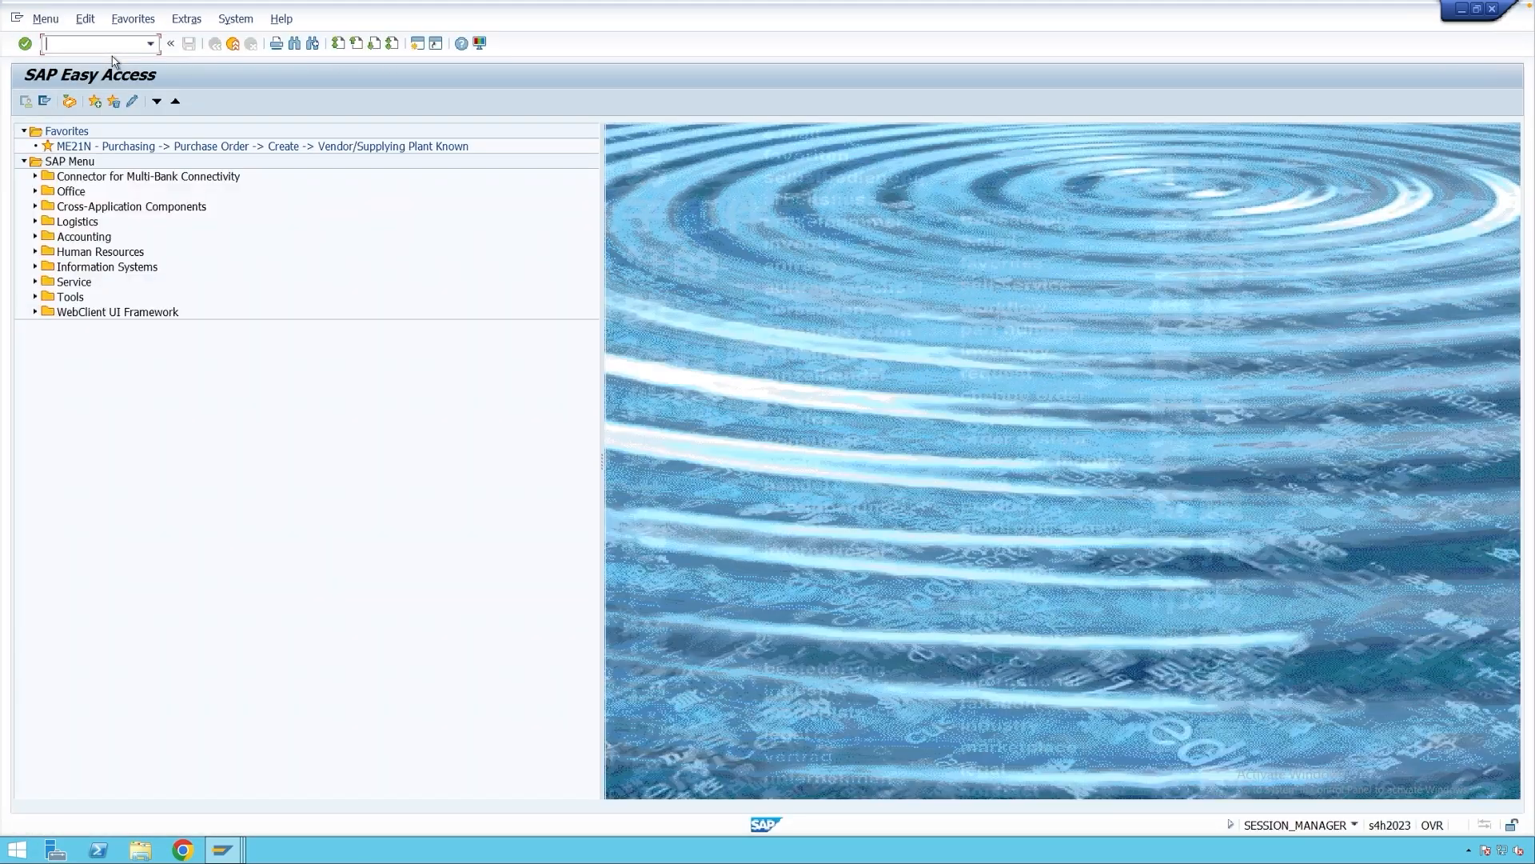
Open material 870 in MM02 at Basic Data 1 and go to its inspection text.
text(mm02)
key(Return)
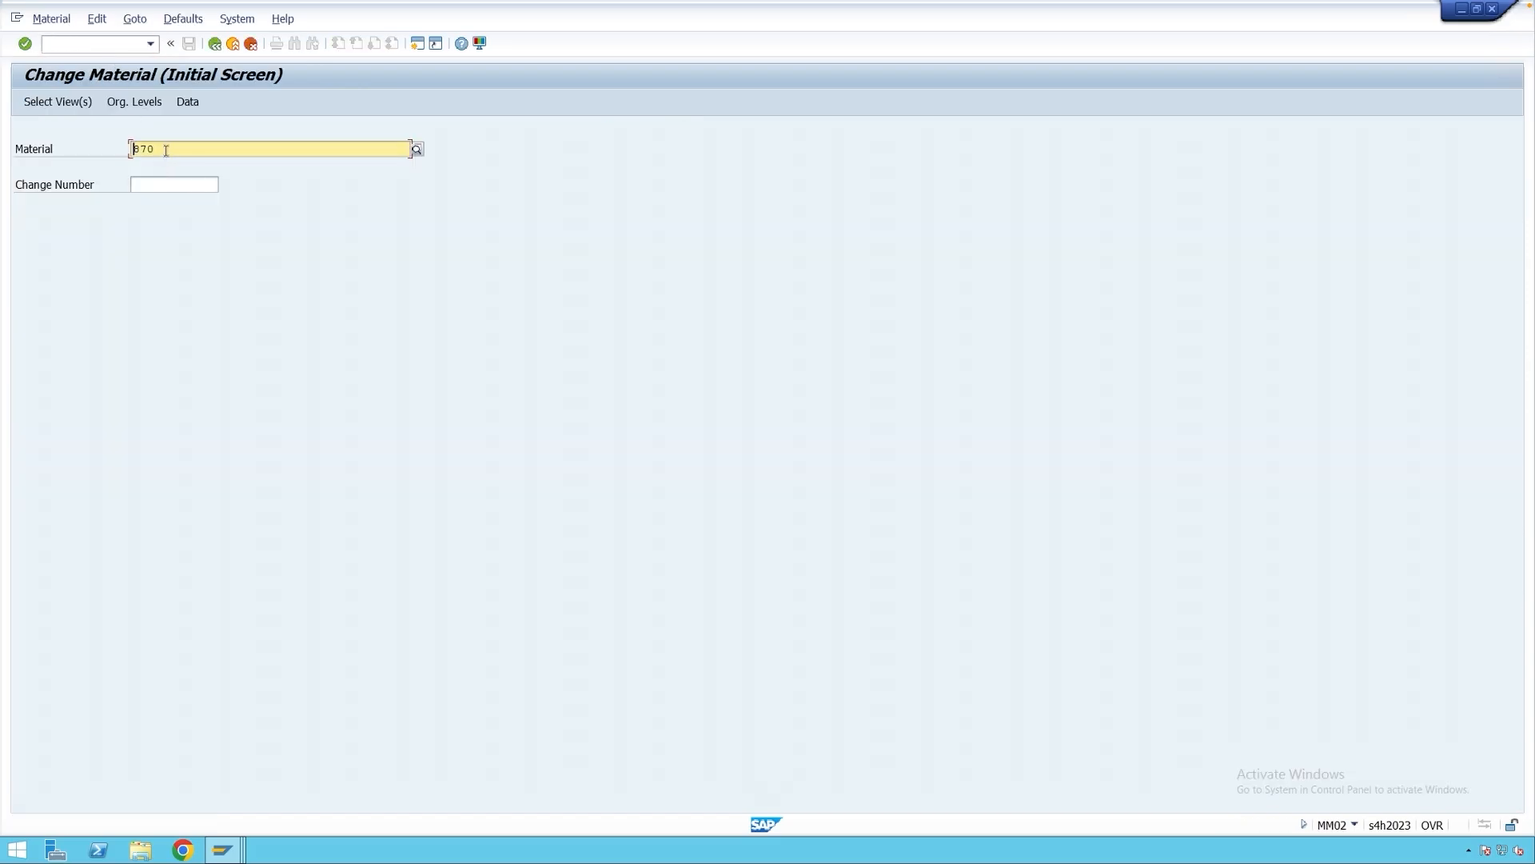
key(Return)
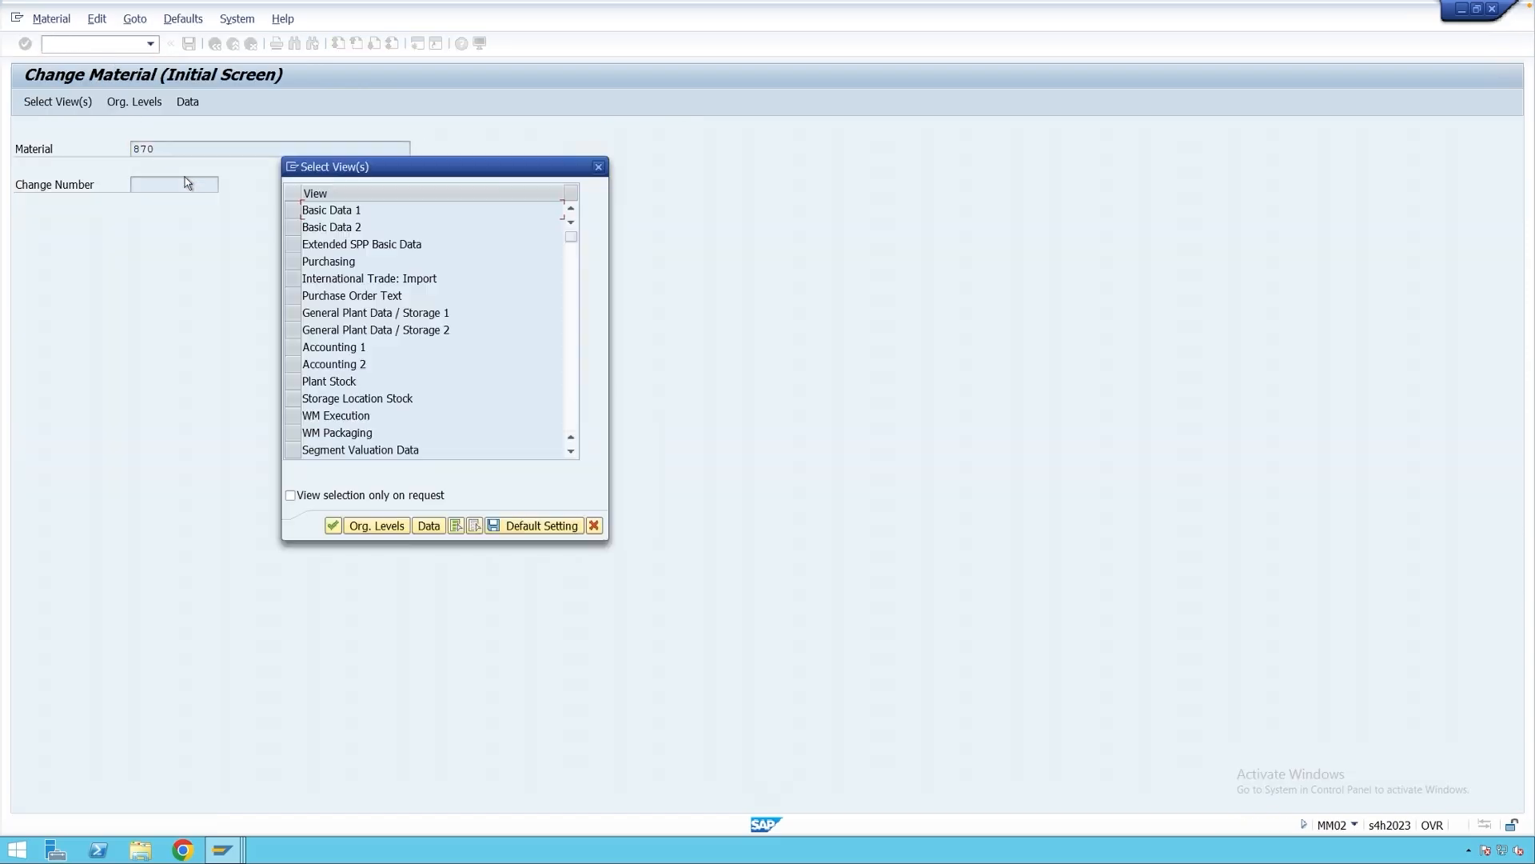
click(292, 211)
key(Return)
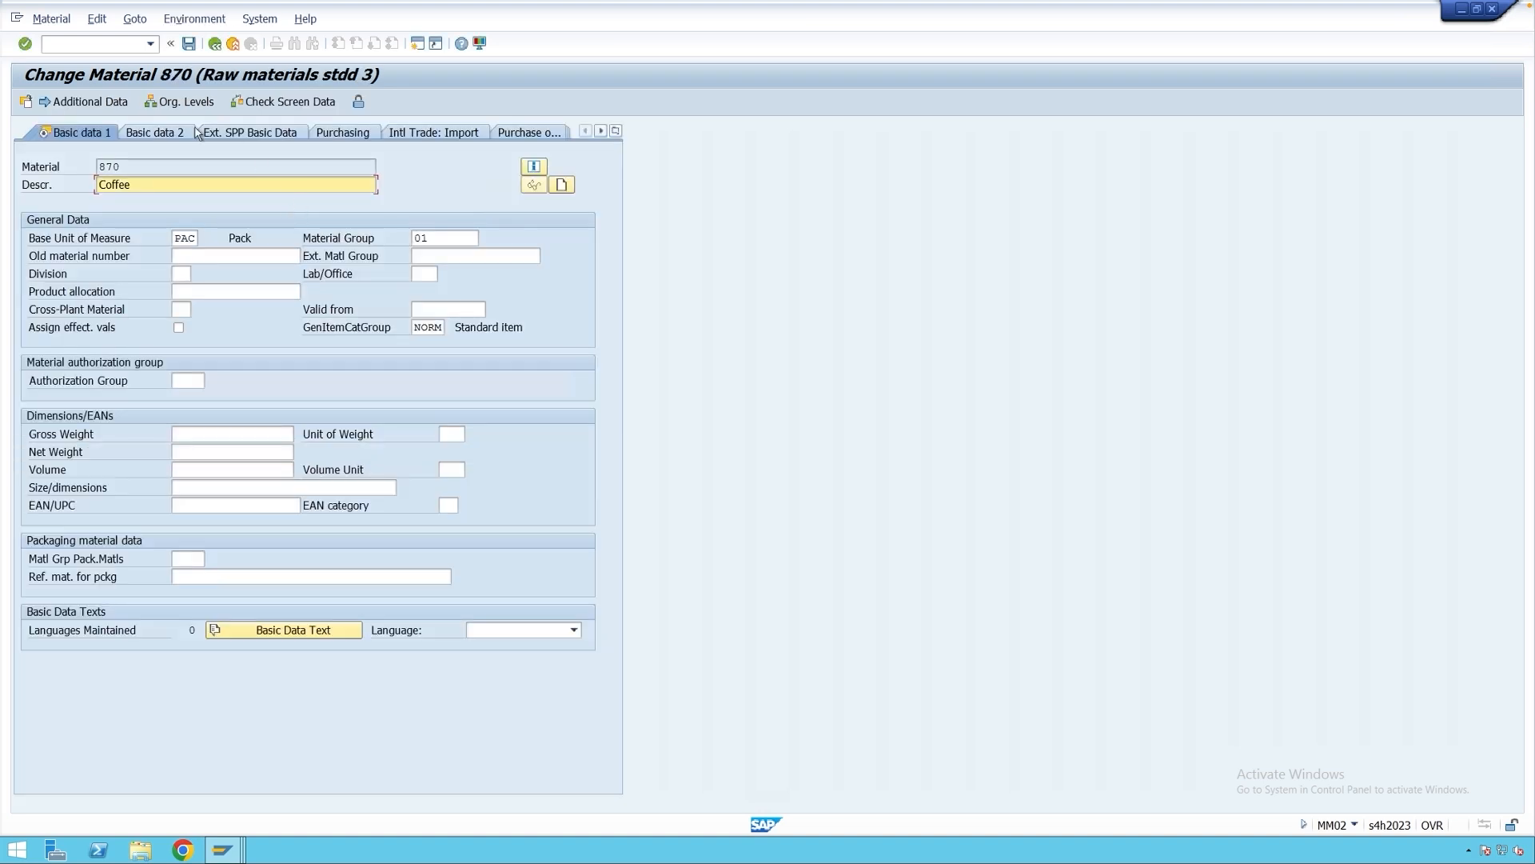
click(89, 102)
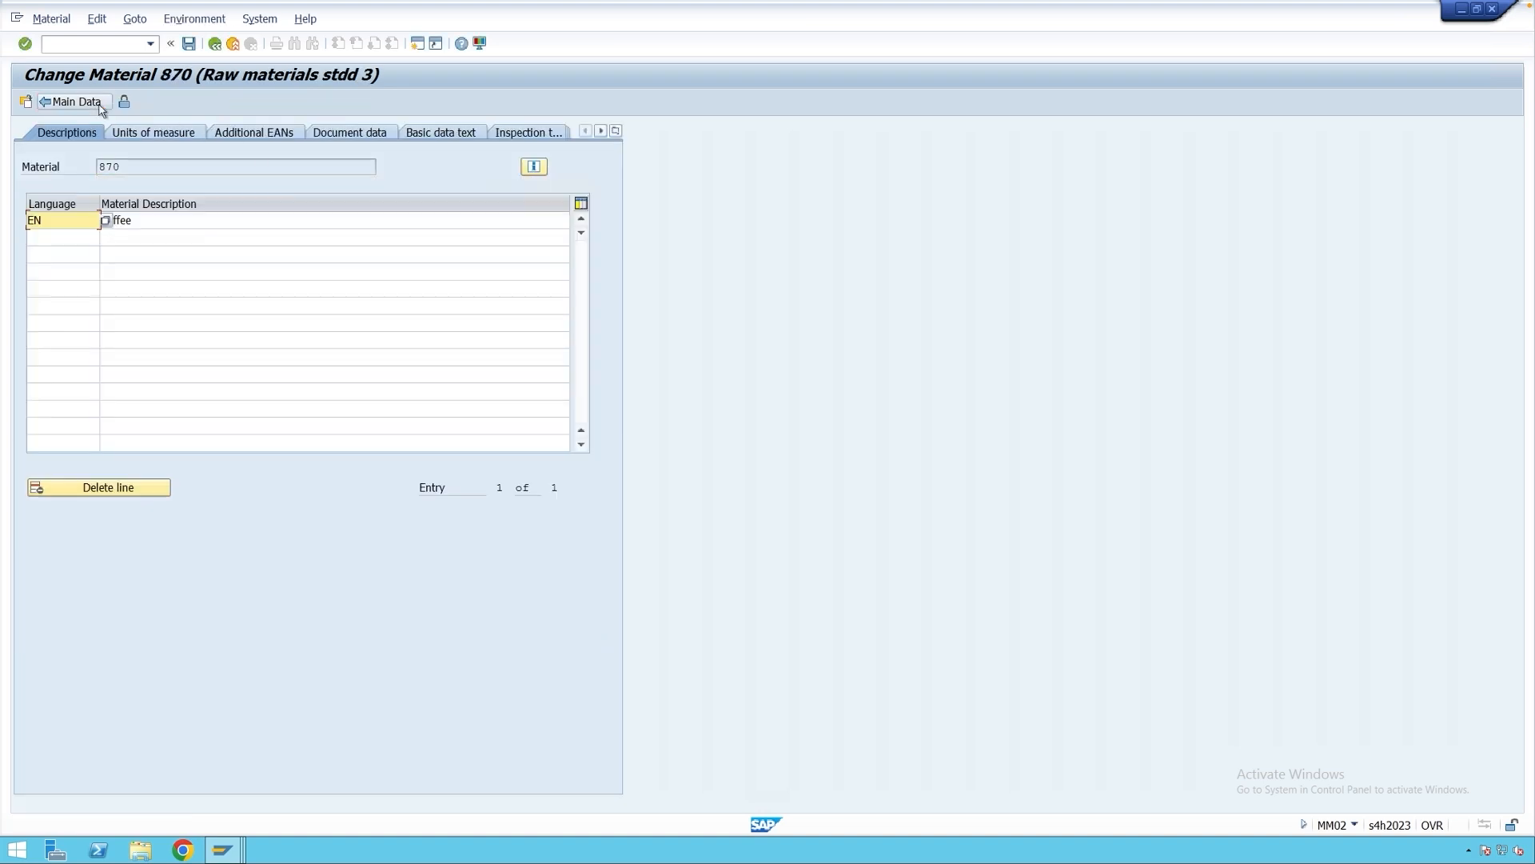
click(531, 133)
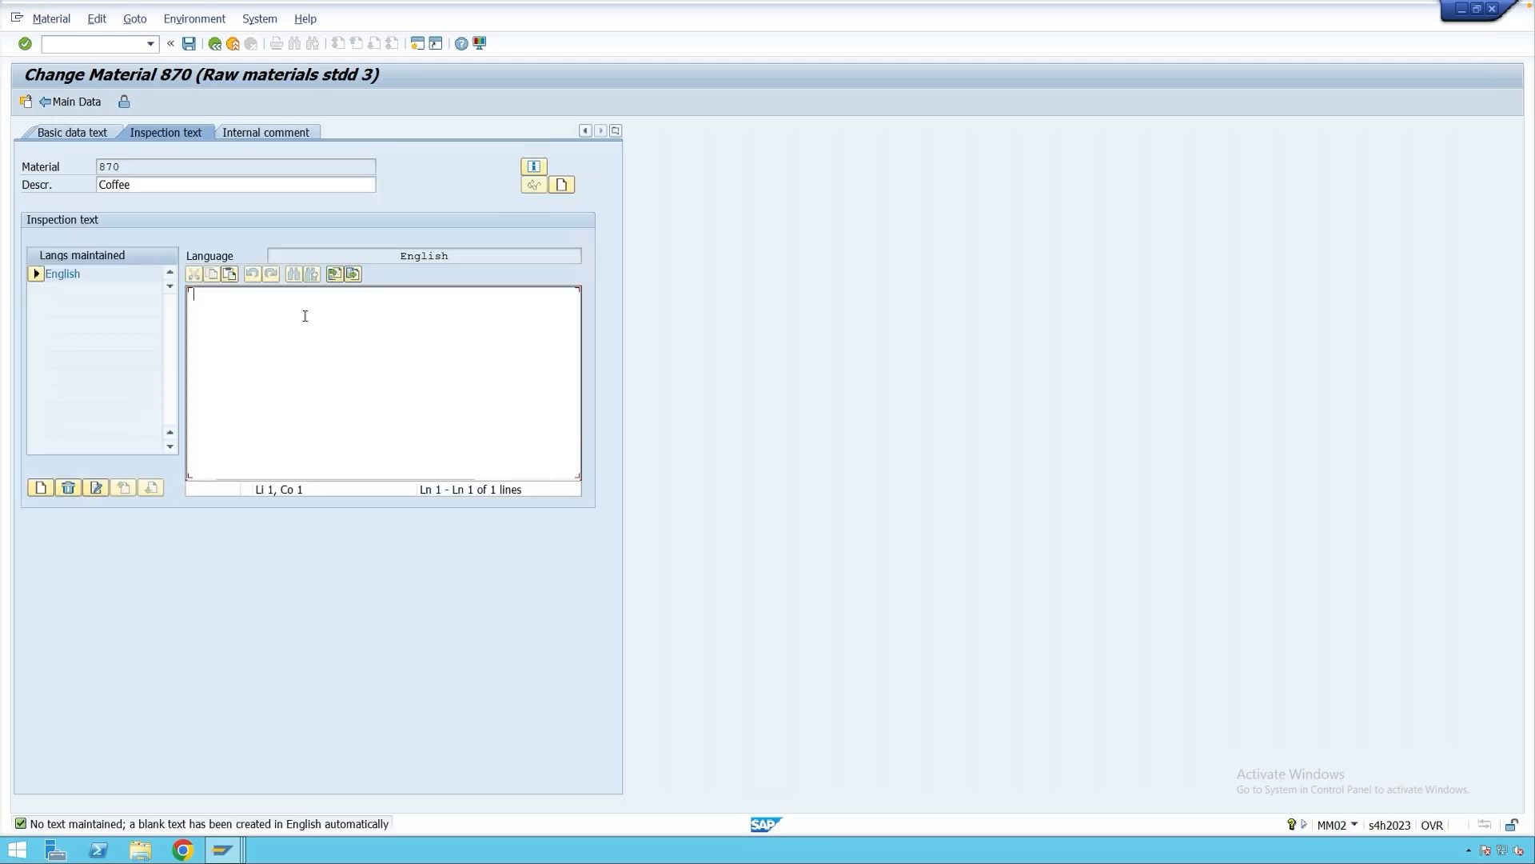
Enter 'Inspection text for the material', save material 870, and exit to the menu.
text(Inspection te)
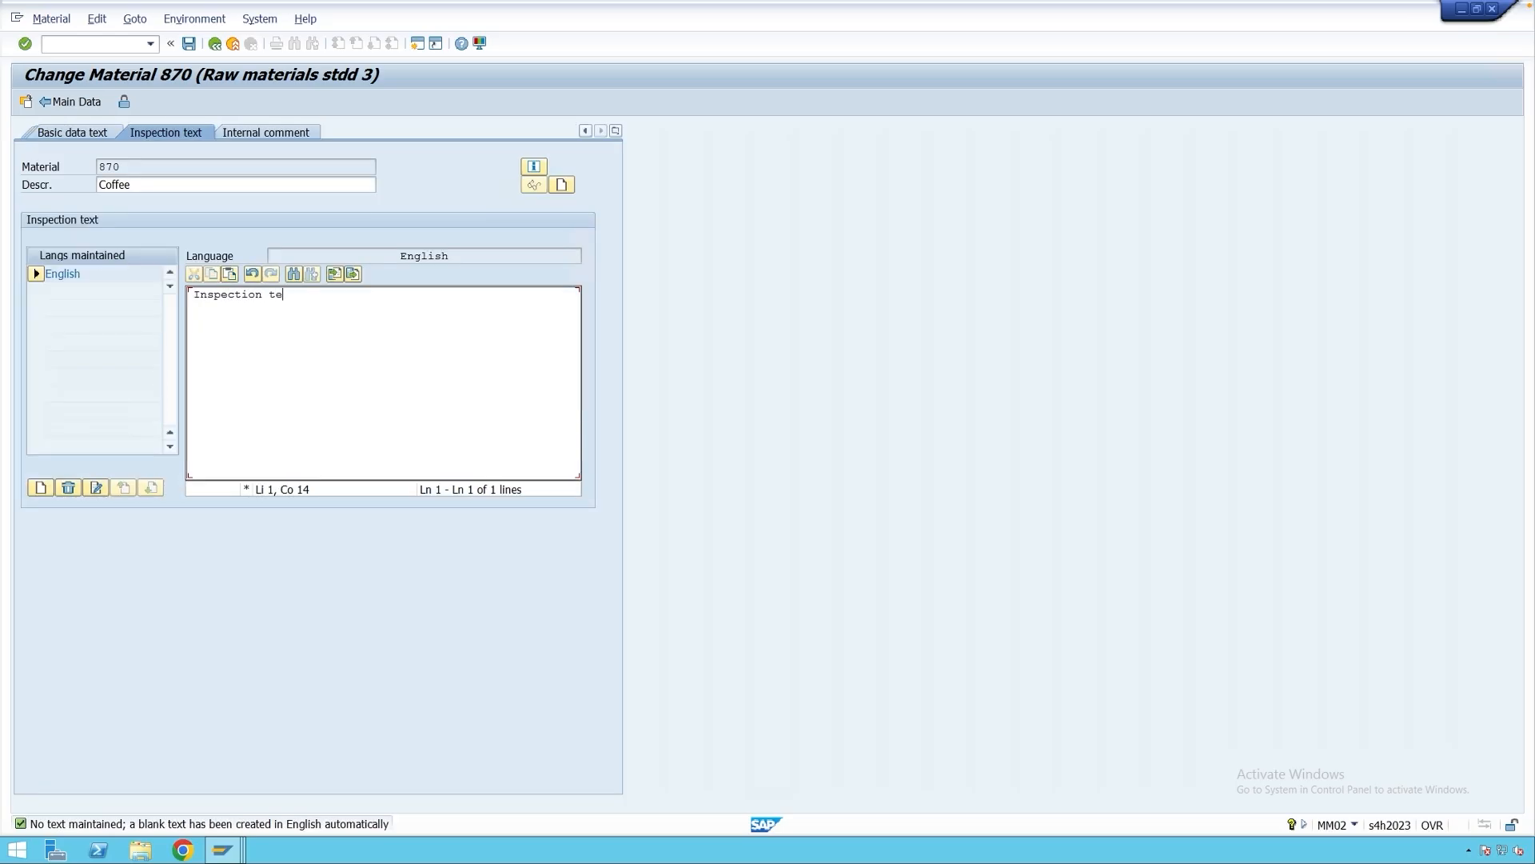
text(xt for )
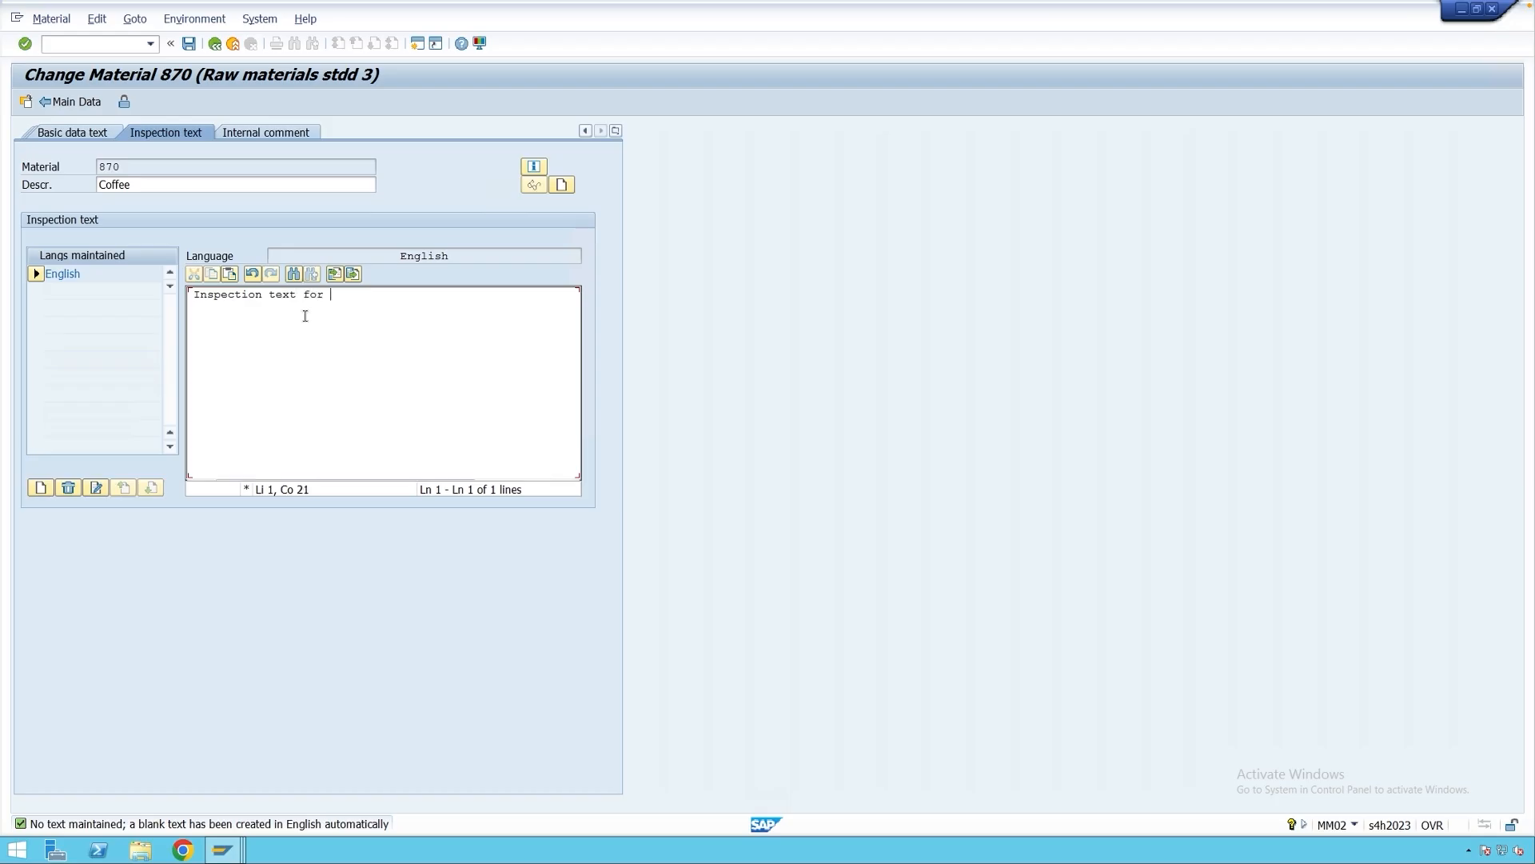
text(he)
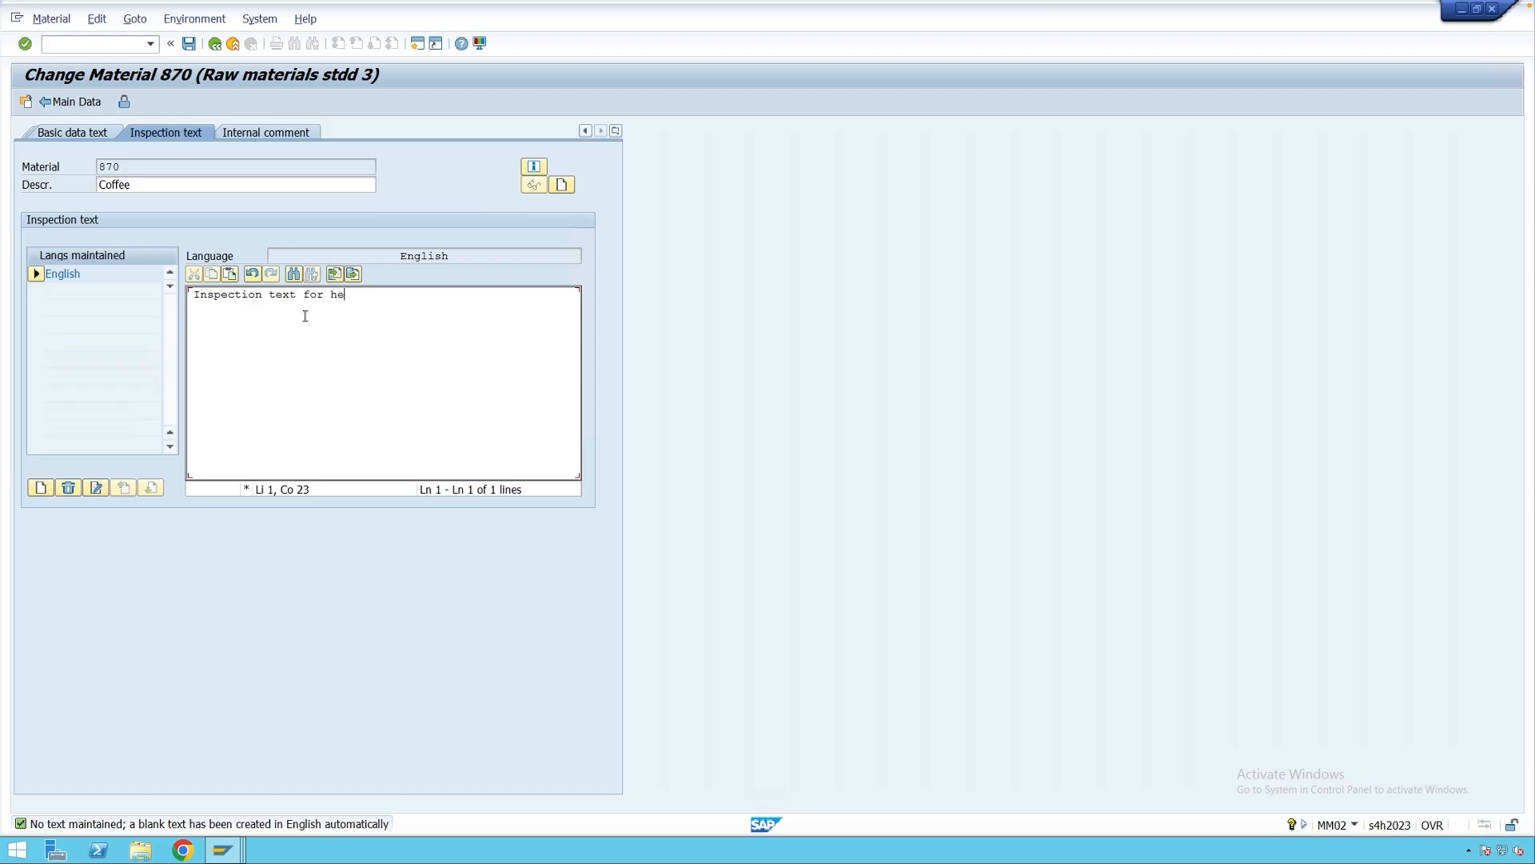
key(BackSpace)
key(BackSpace)
text(th)
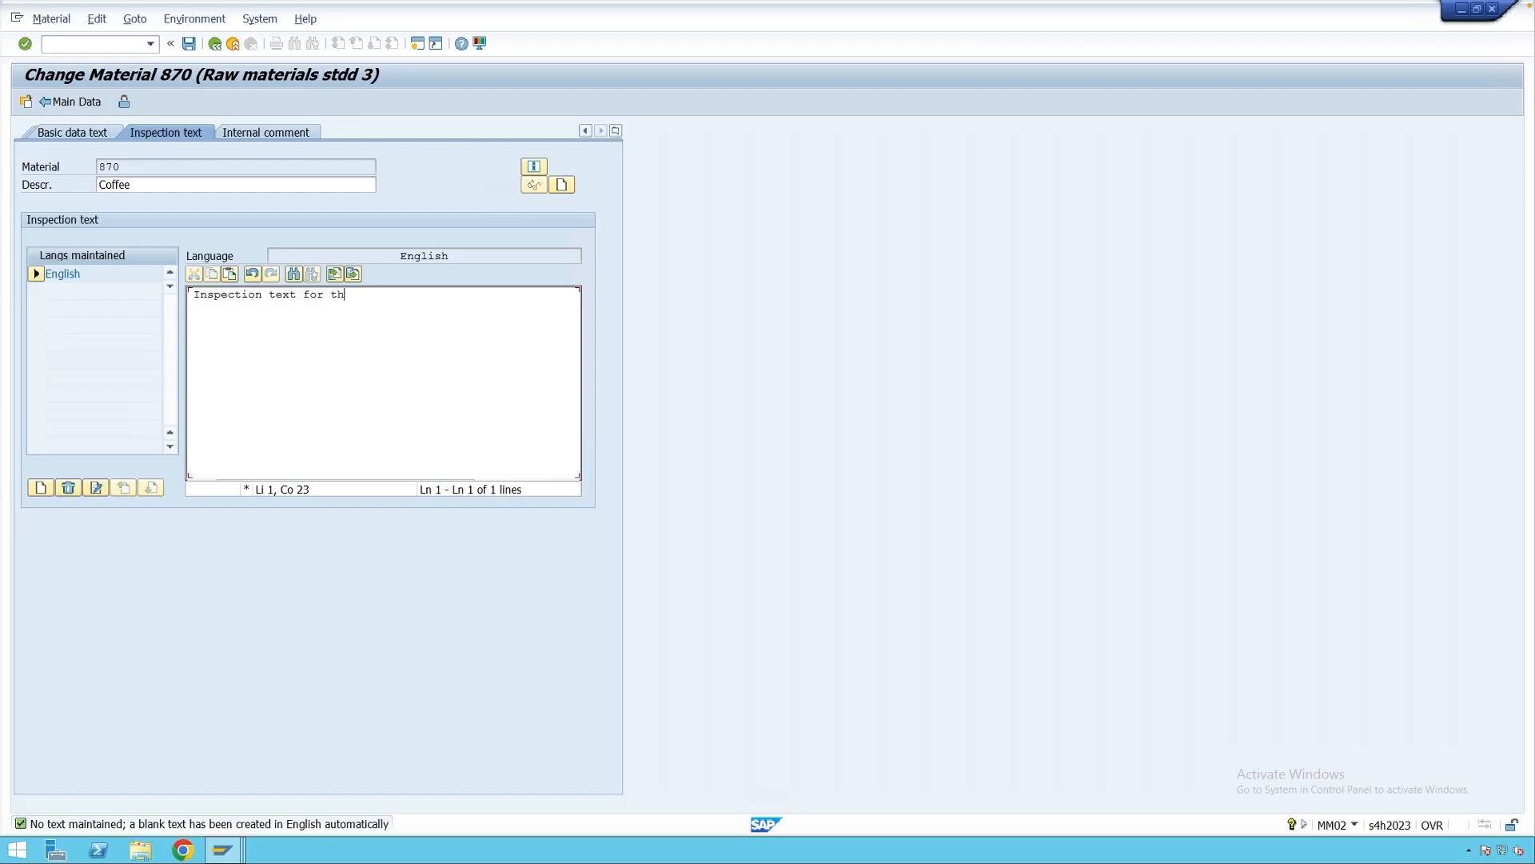
text(e material)
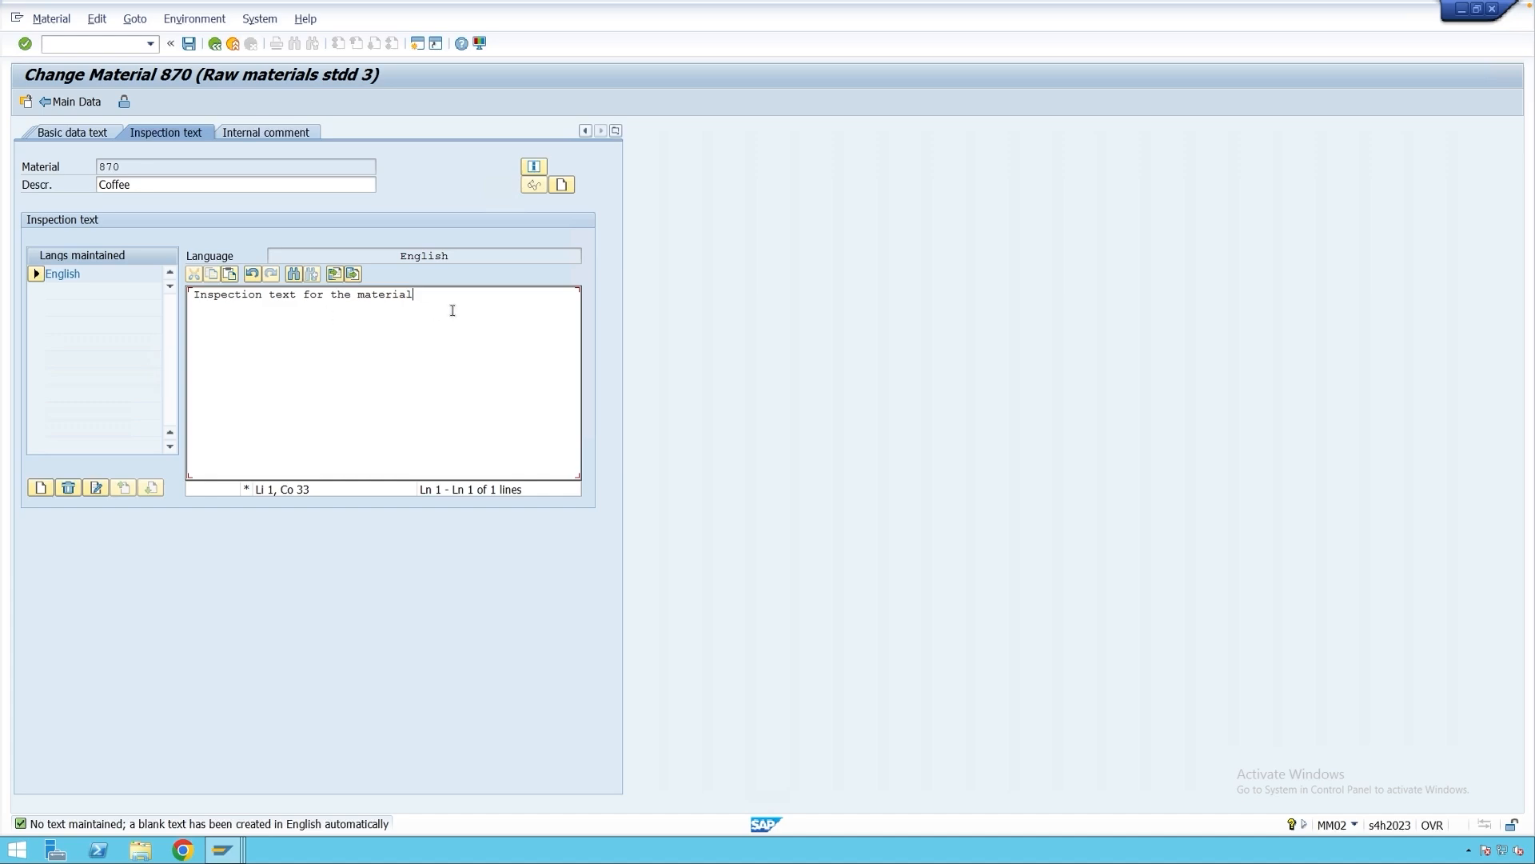
click(190, 45)
click(233, 43)
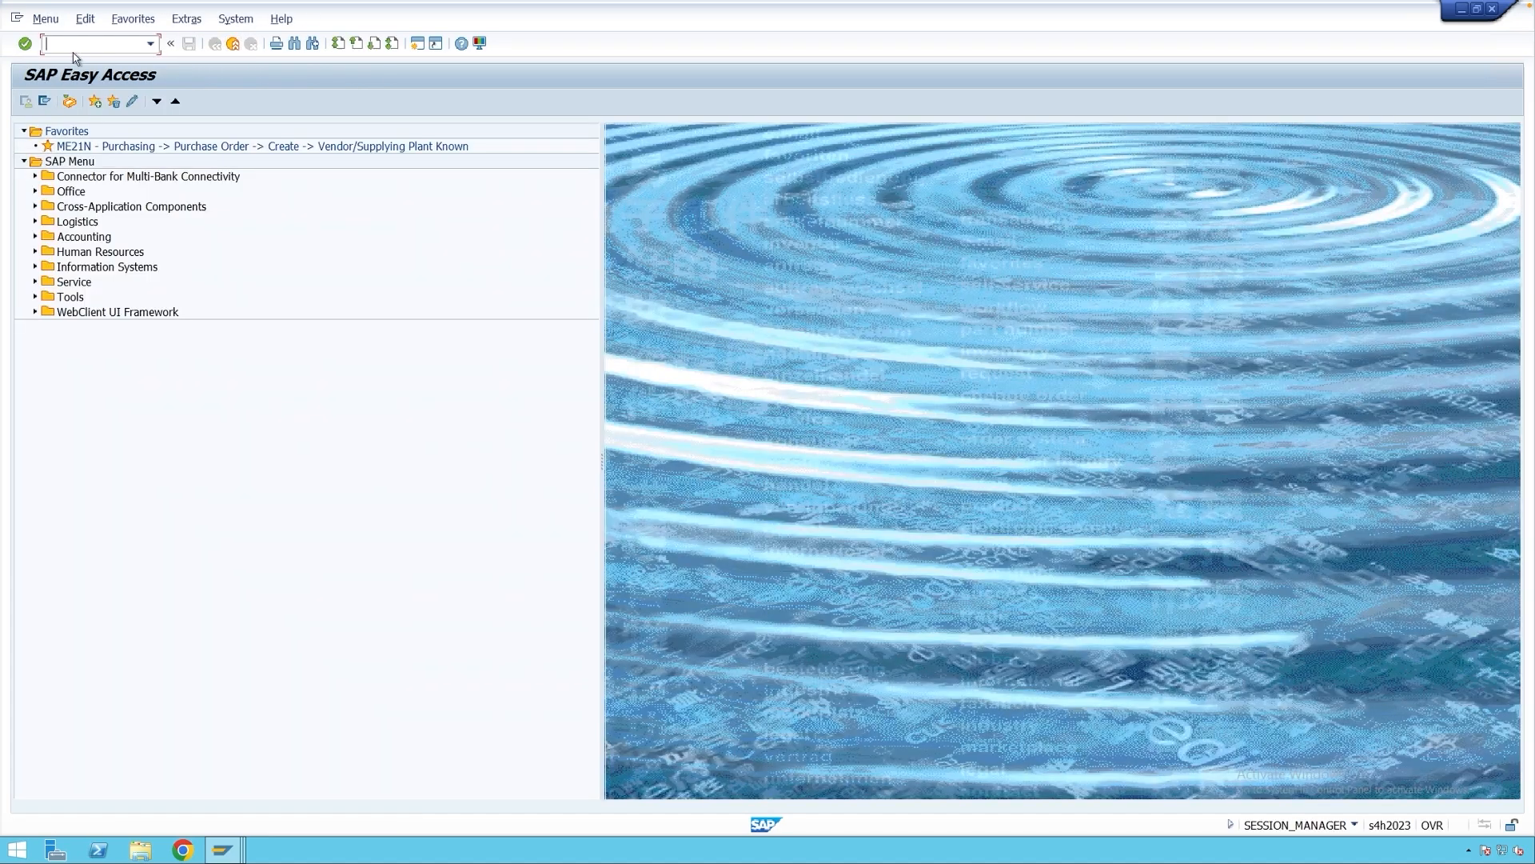
text(me22b)
key(Return)
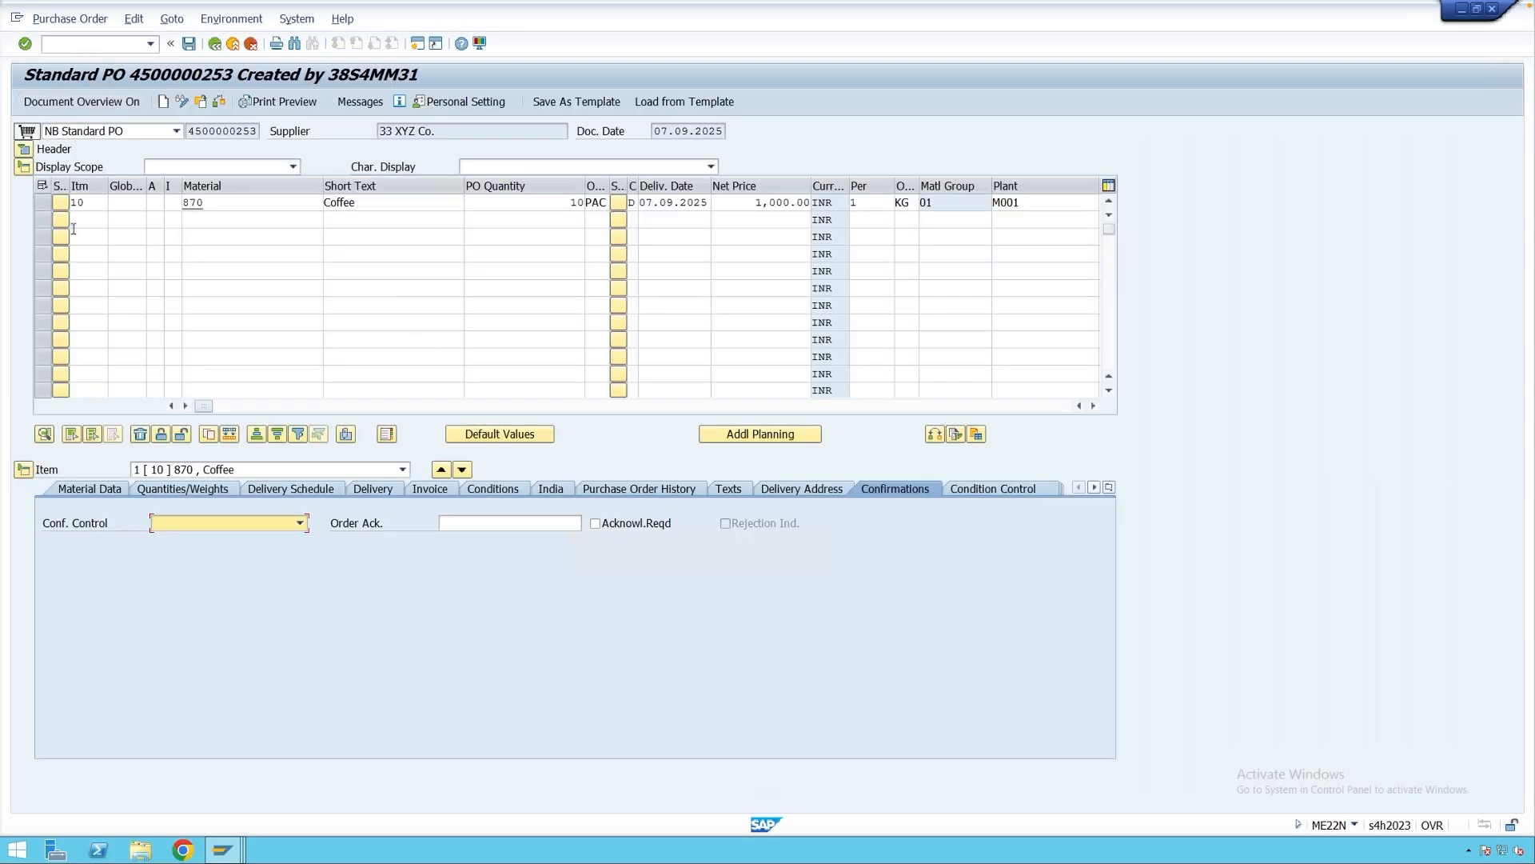
click(42, 202)
click(209, 434)
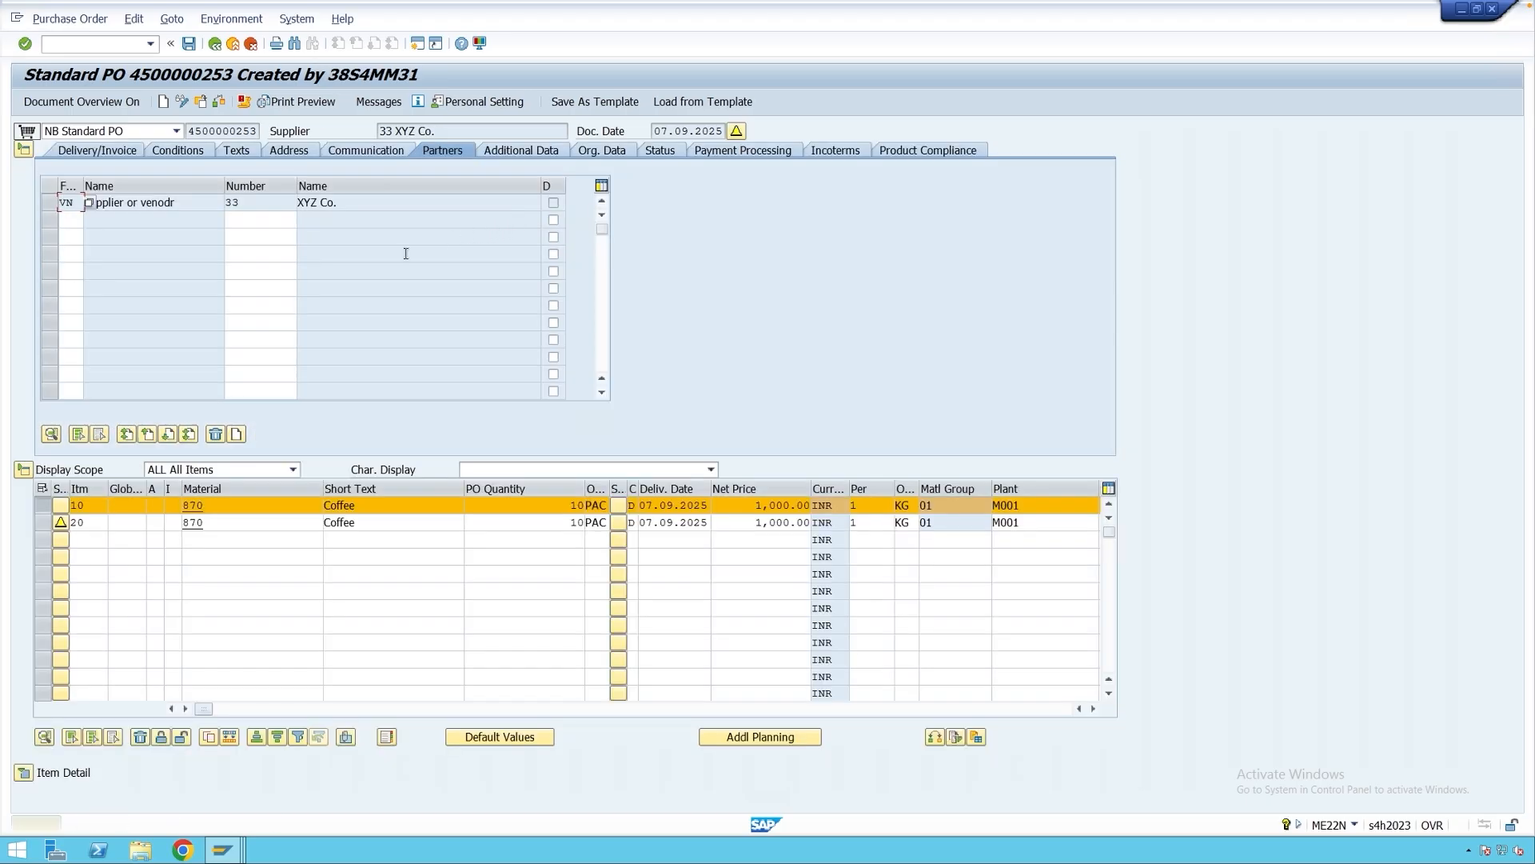
click(189, 45)
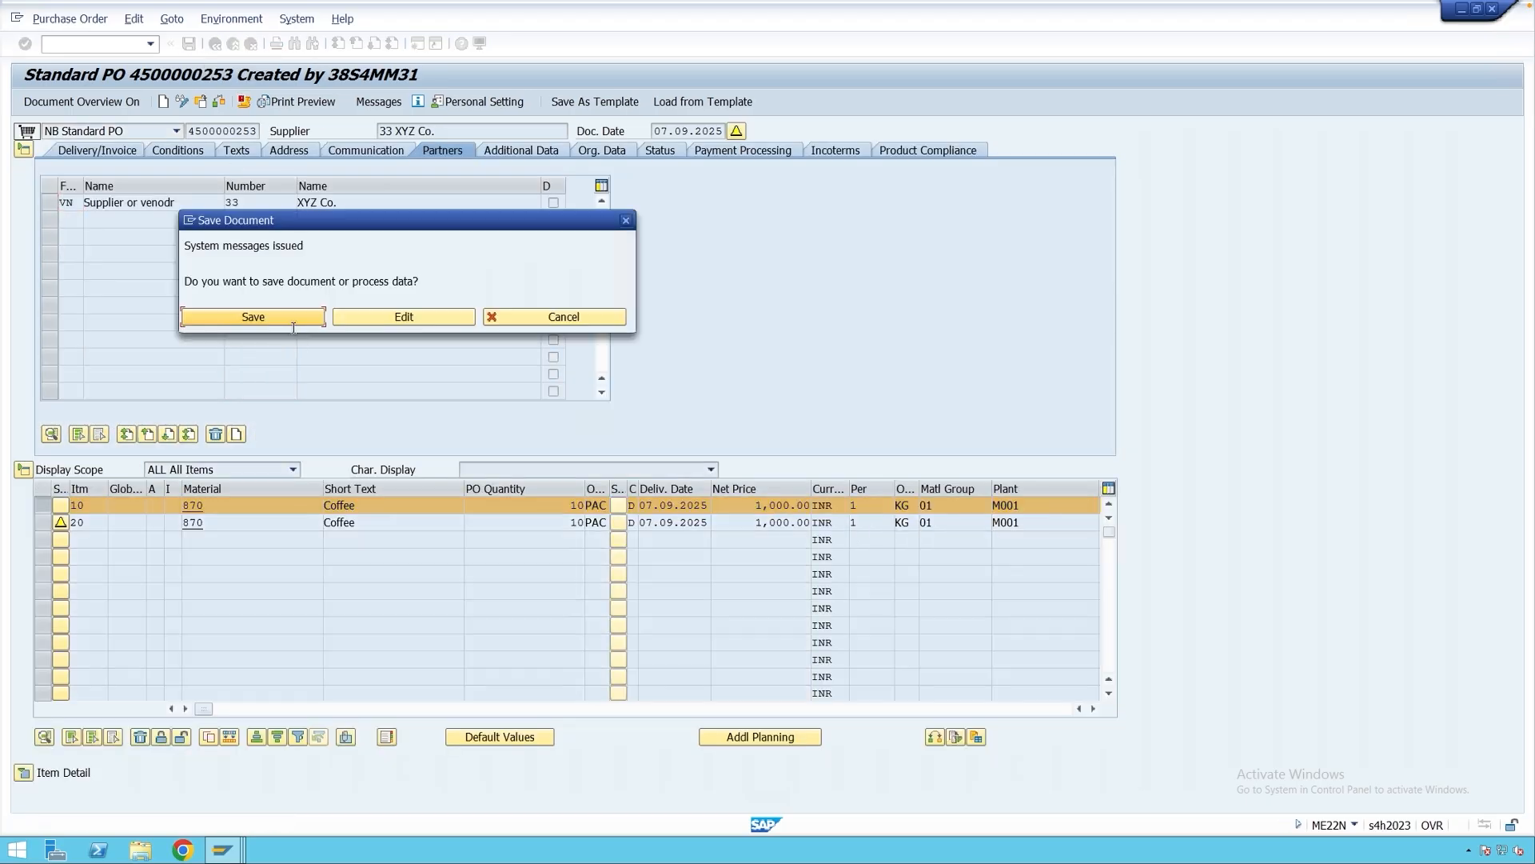
click(291, 319)
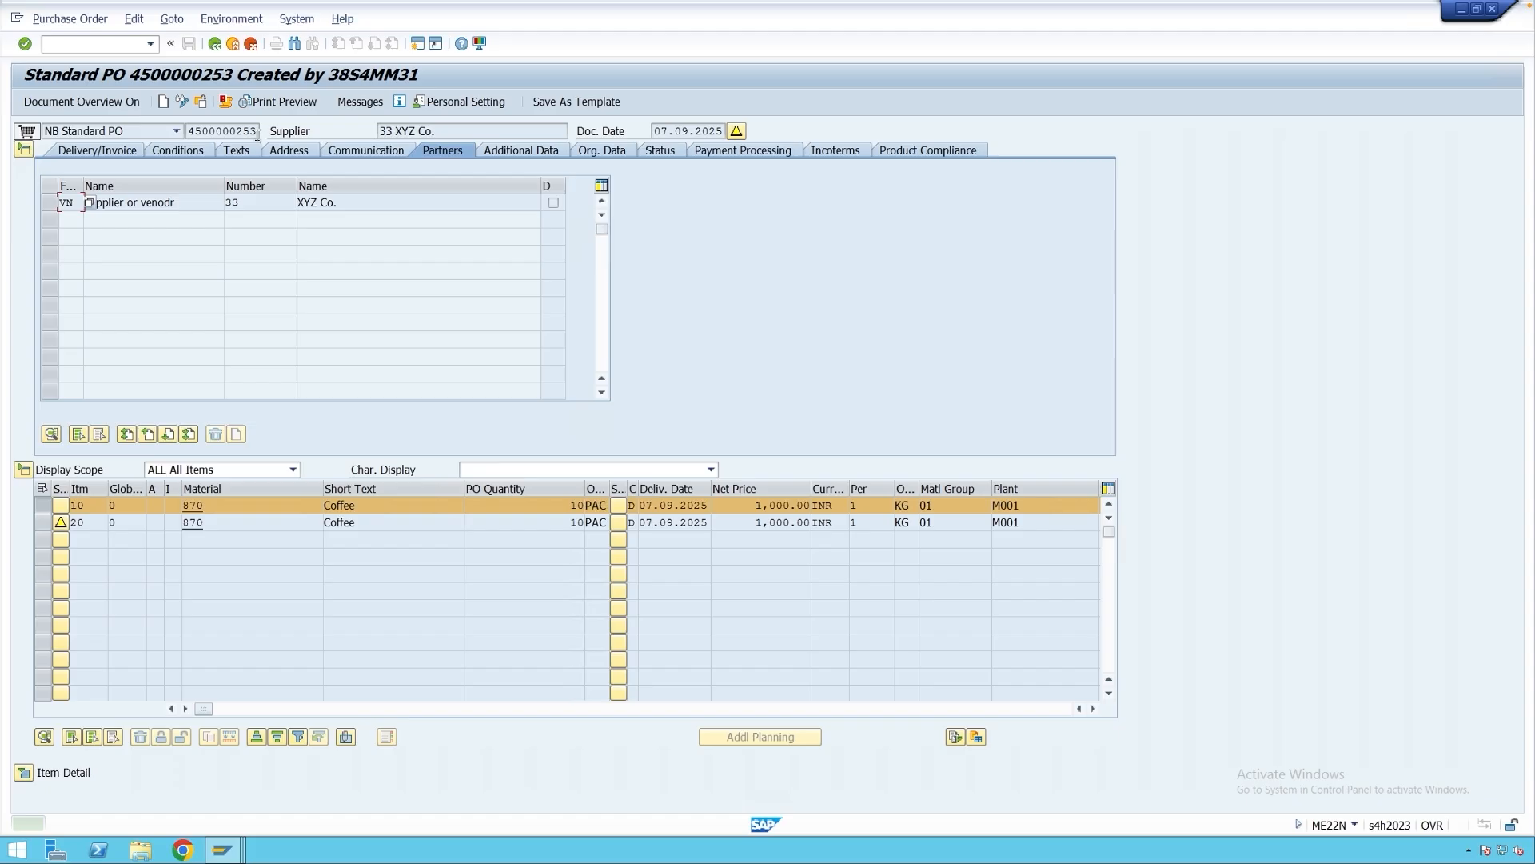
drag(257, 132, 191, 134)
key(ctrl+c)
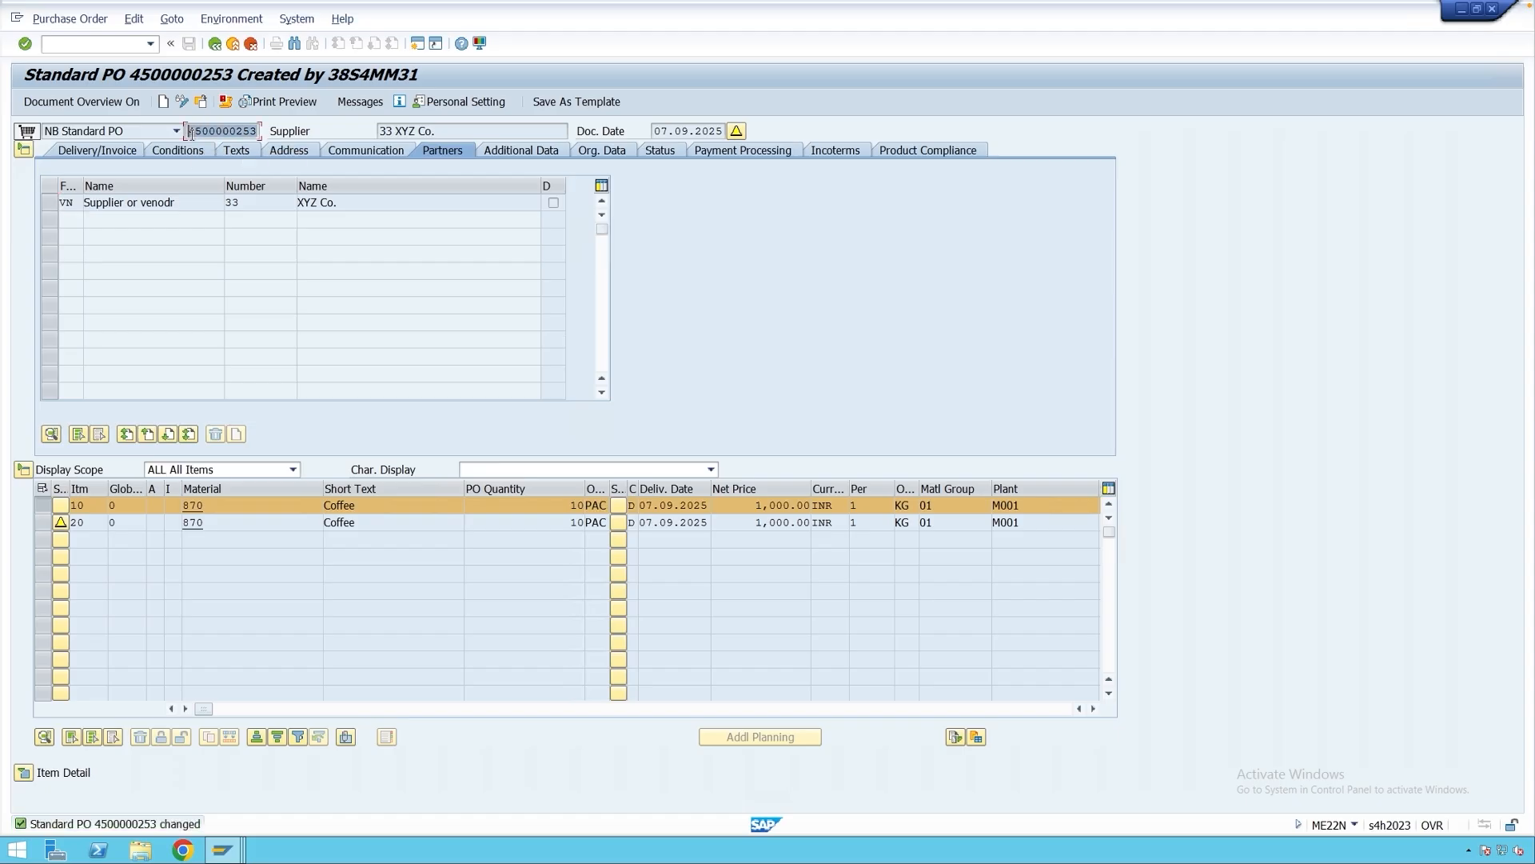
click(233, 44)
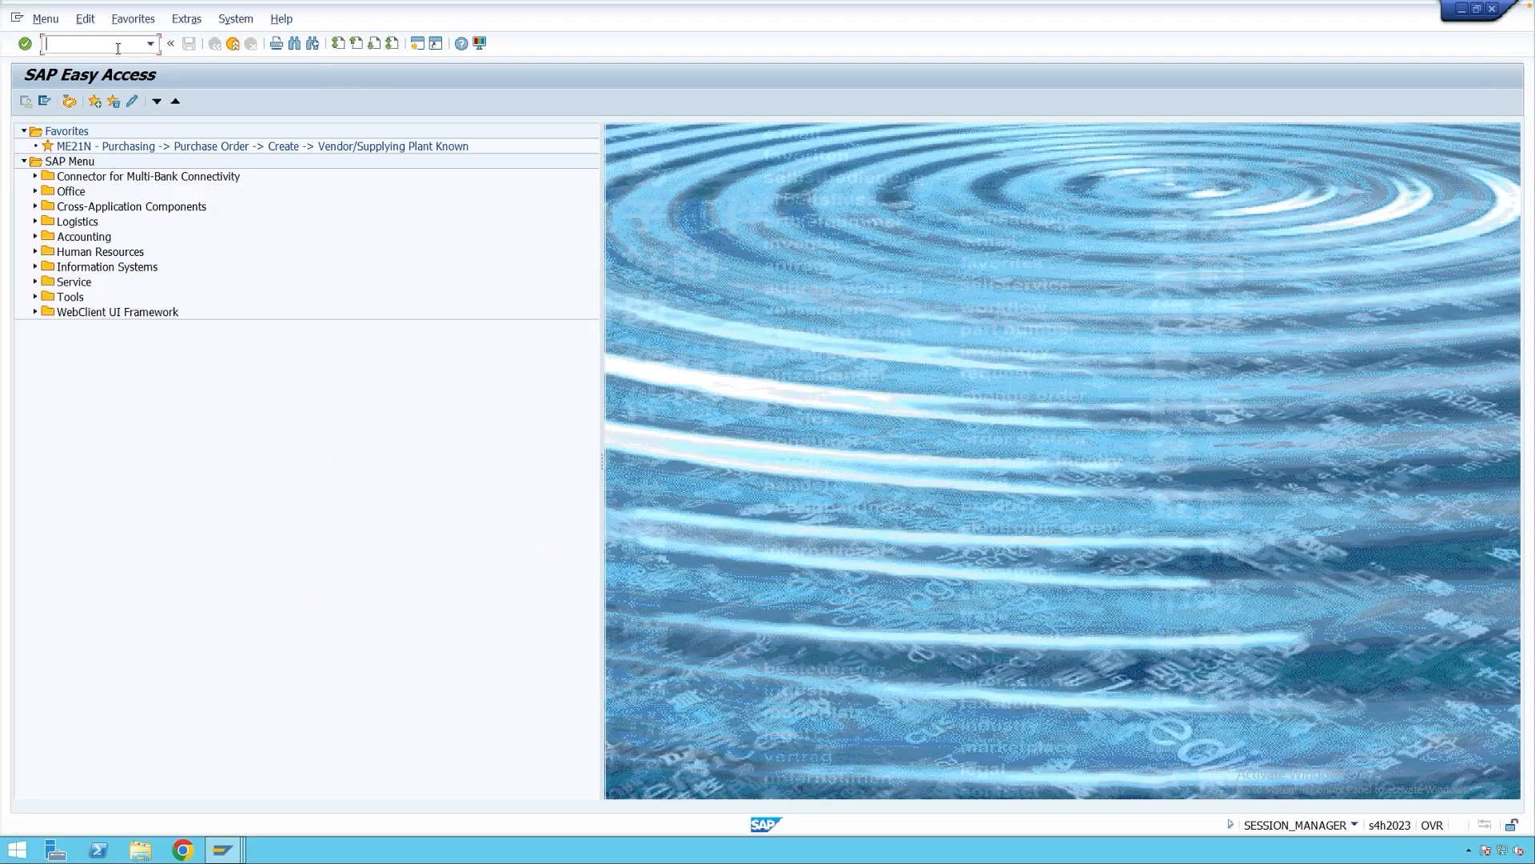
text(migo)
key(Return)
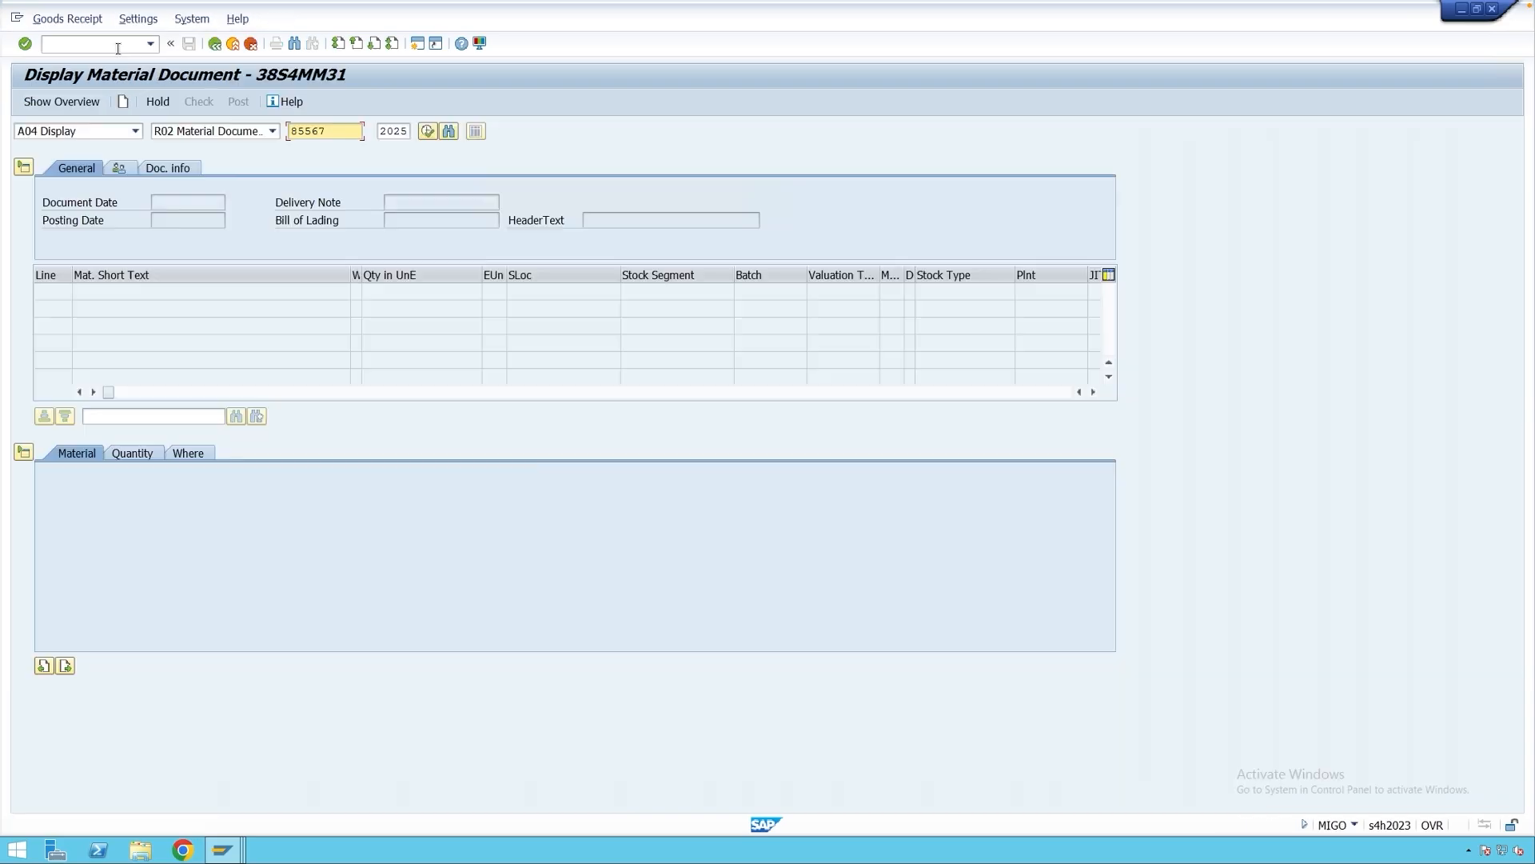
click(108, 133)
click(109, 144)
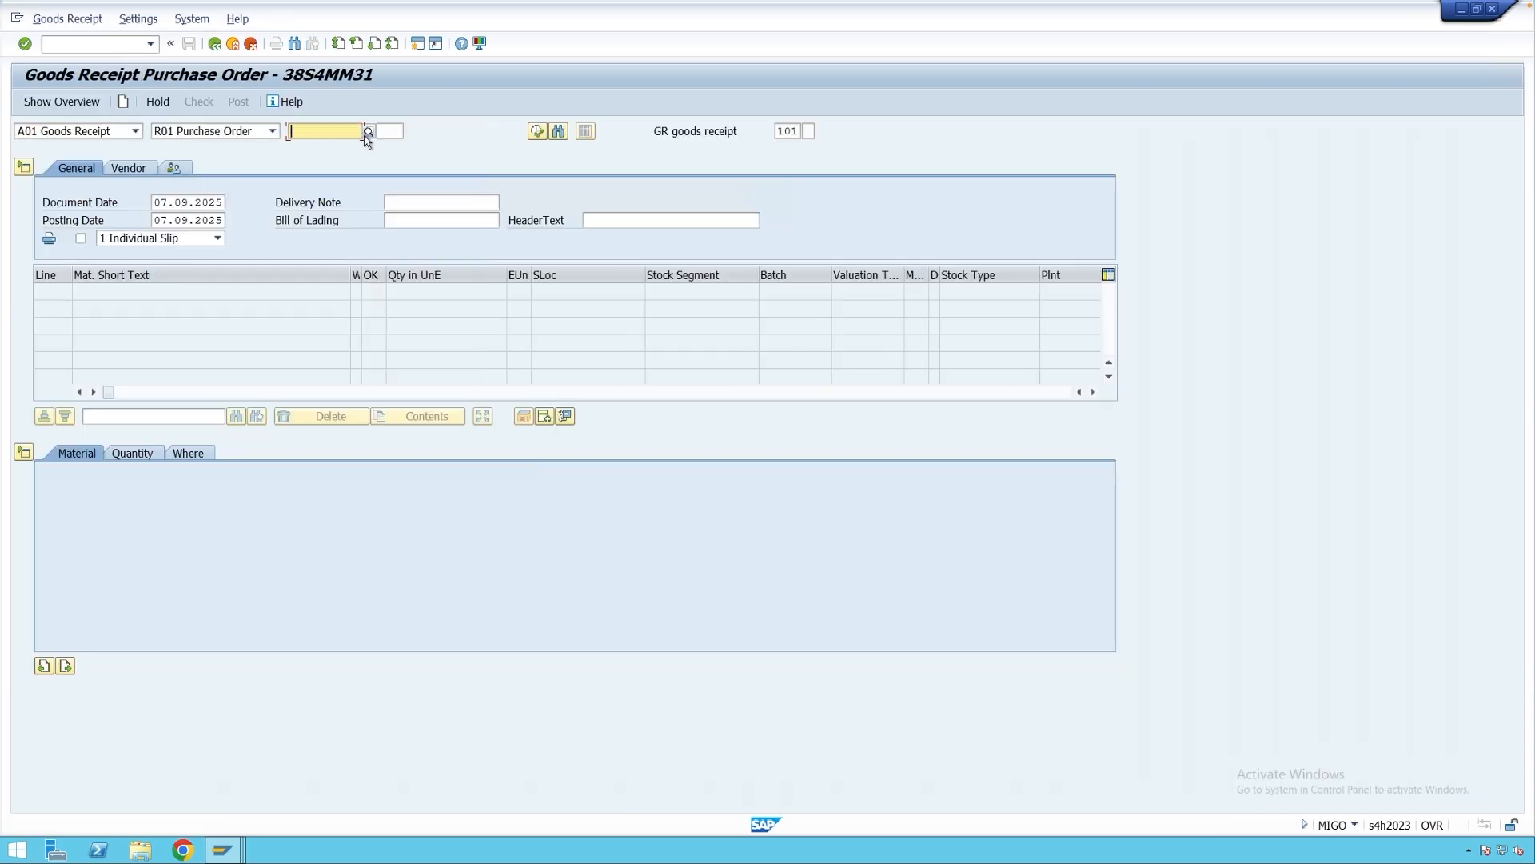
key(ctrl+v)
click(390, 131)
text(20)
key(Return)
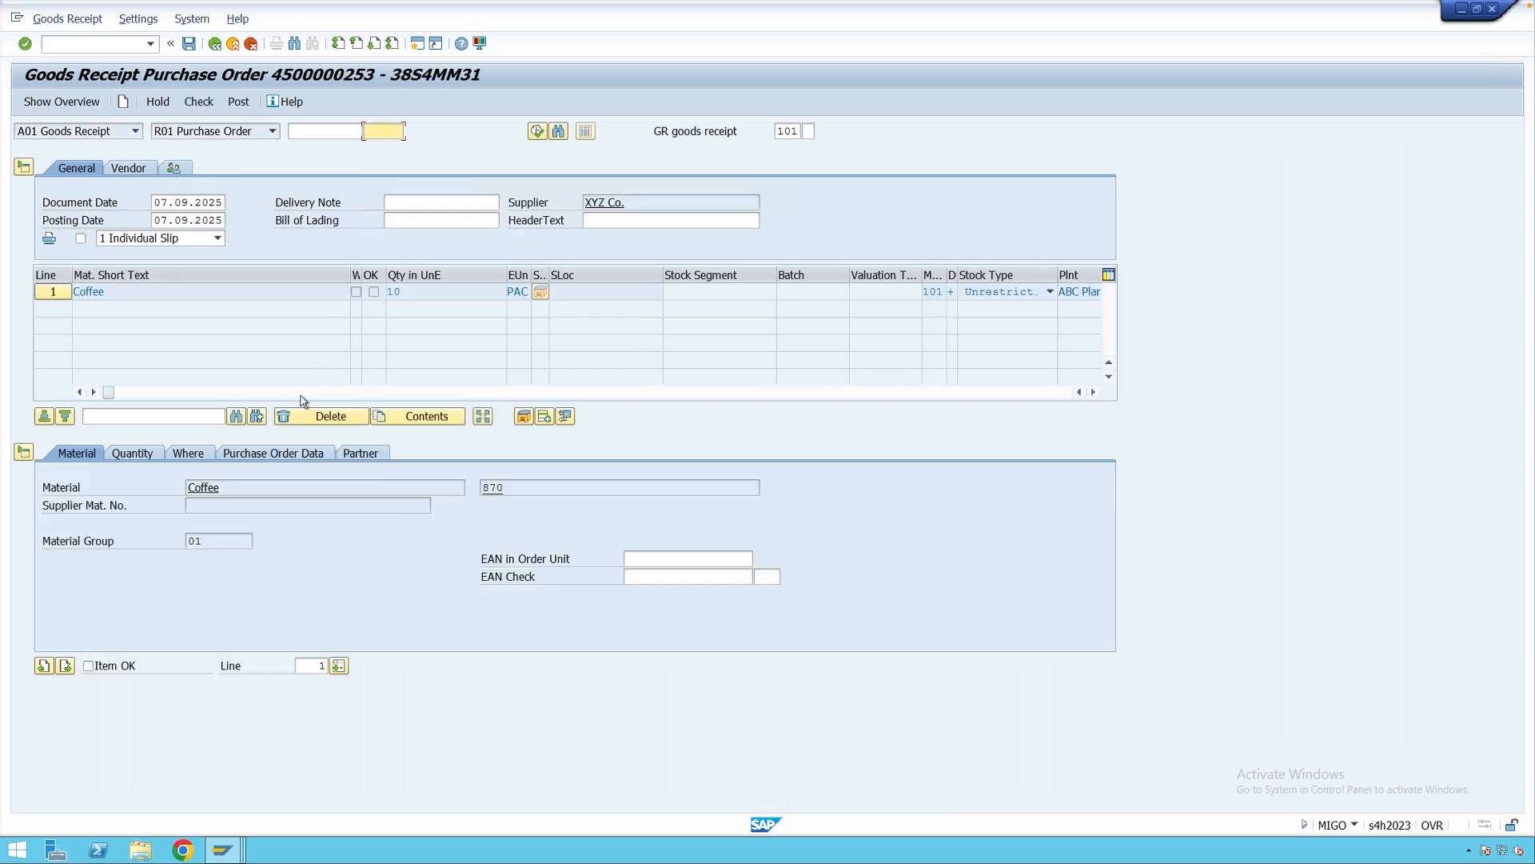
Mark the Coffee item OK, set storage location 0001, and post the receipt.
click(116, 667)
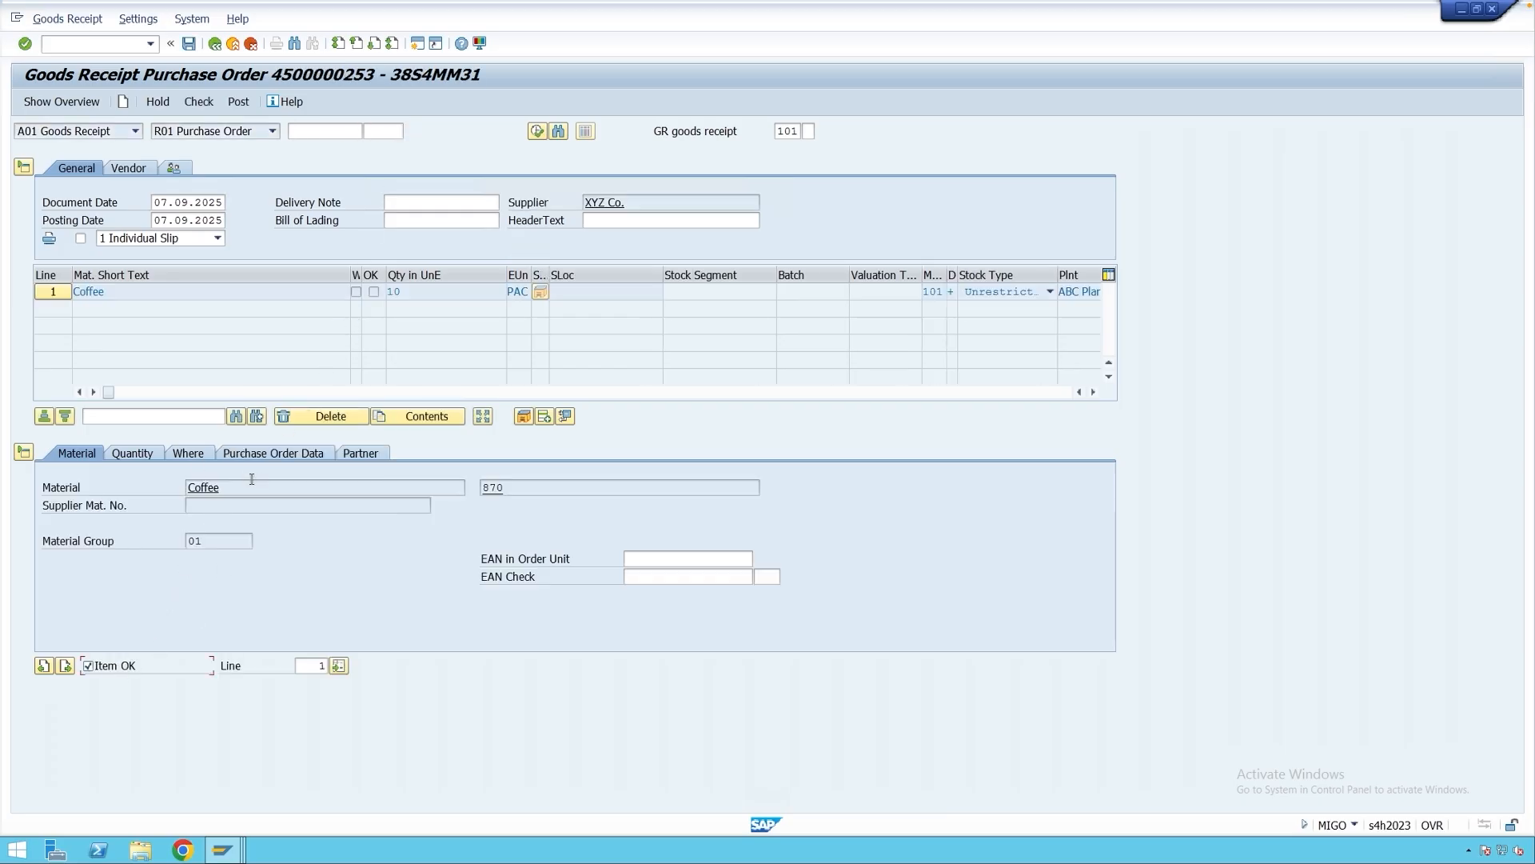
click(195, 455)
click(220, 538)
text(0001)
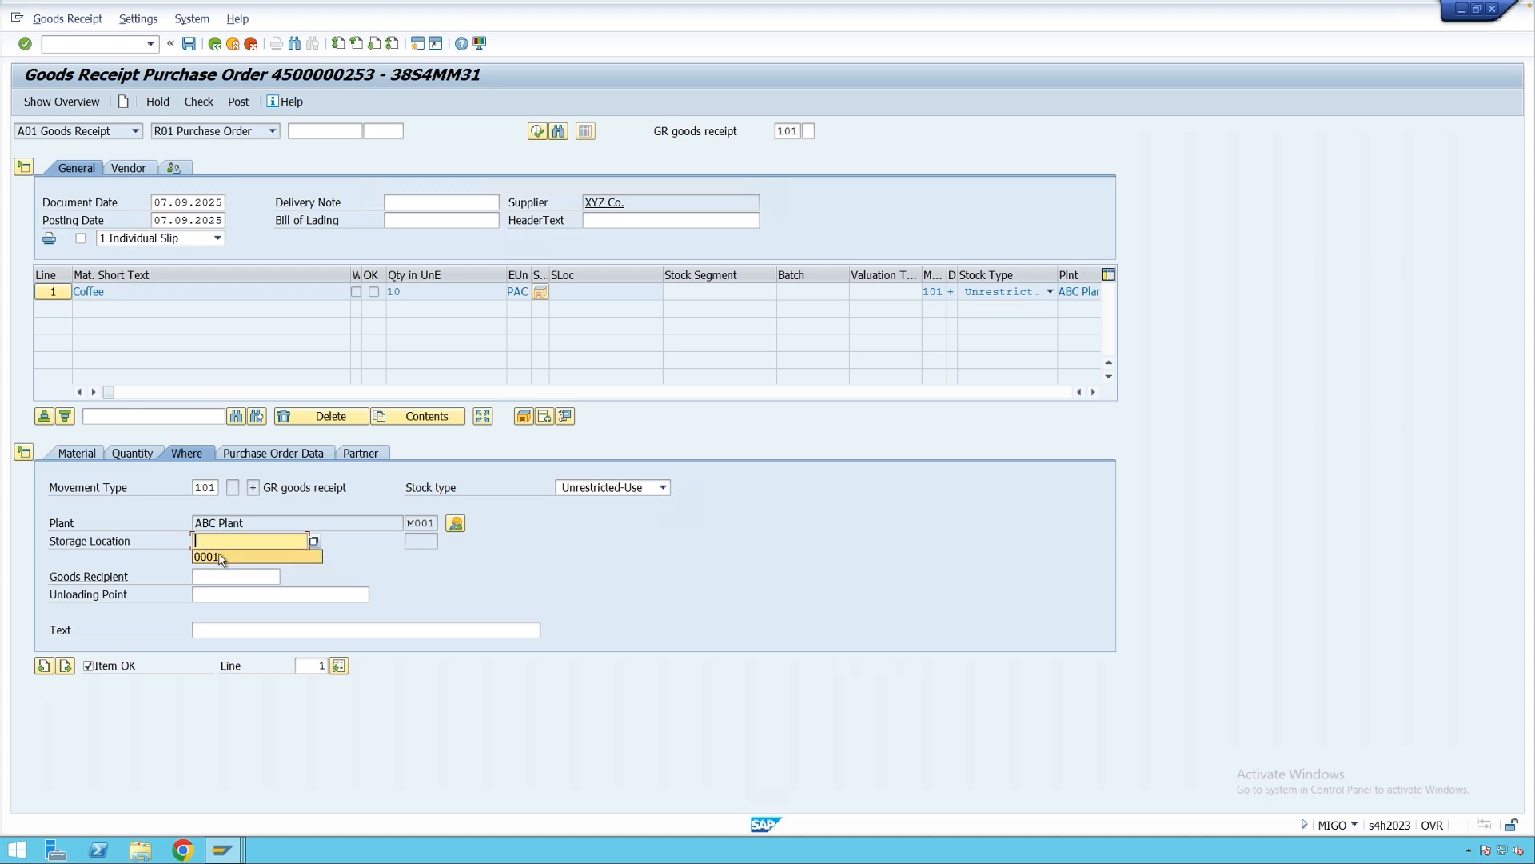
click(233, 106)
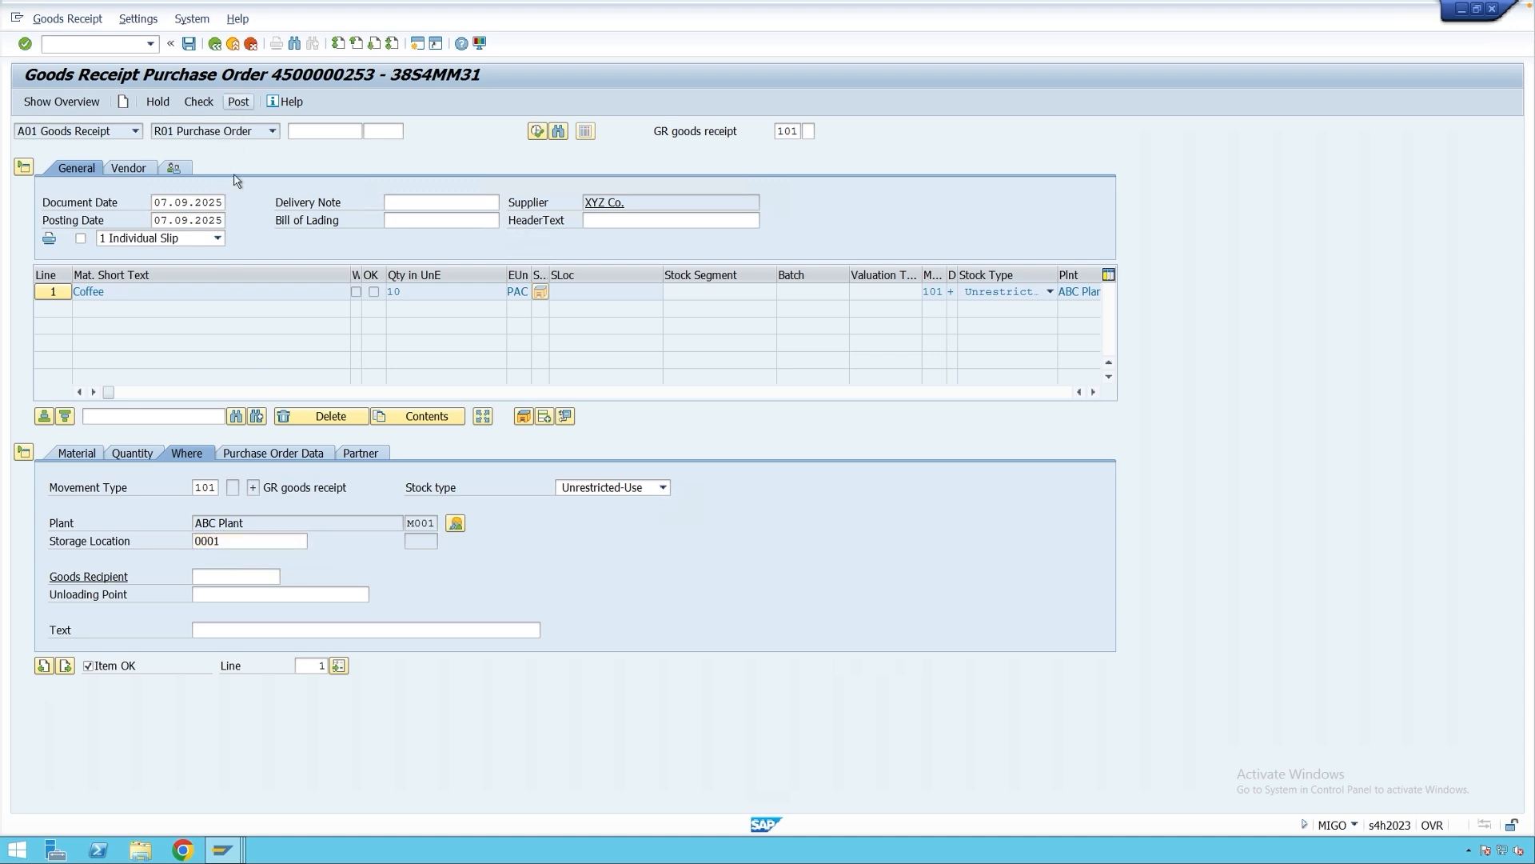
Display posted material document 85569 and check its slip print version choices.
click(86, 136)
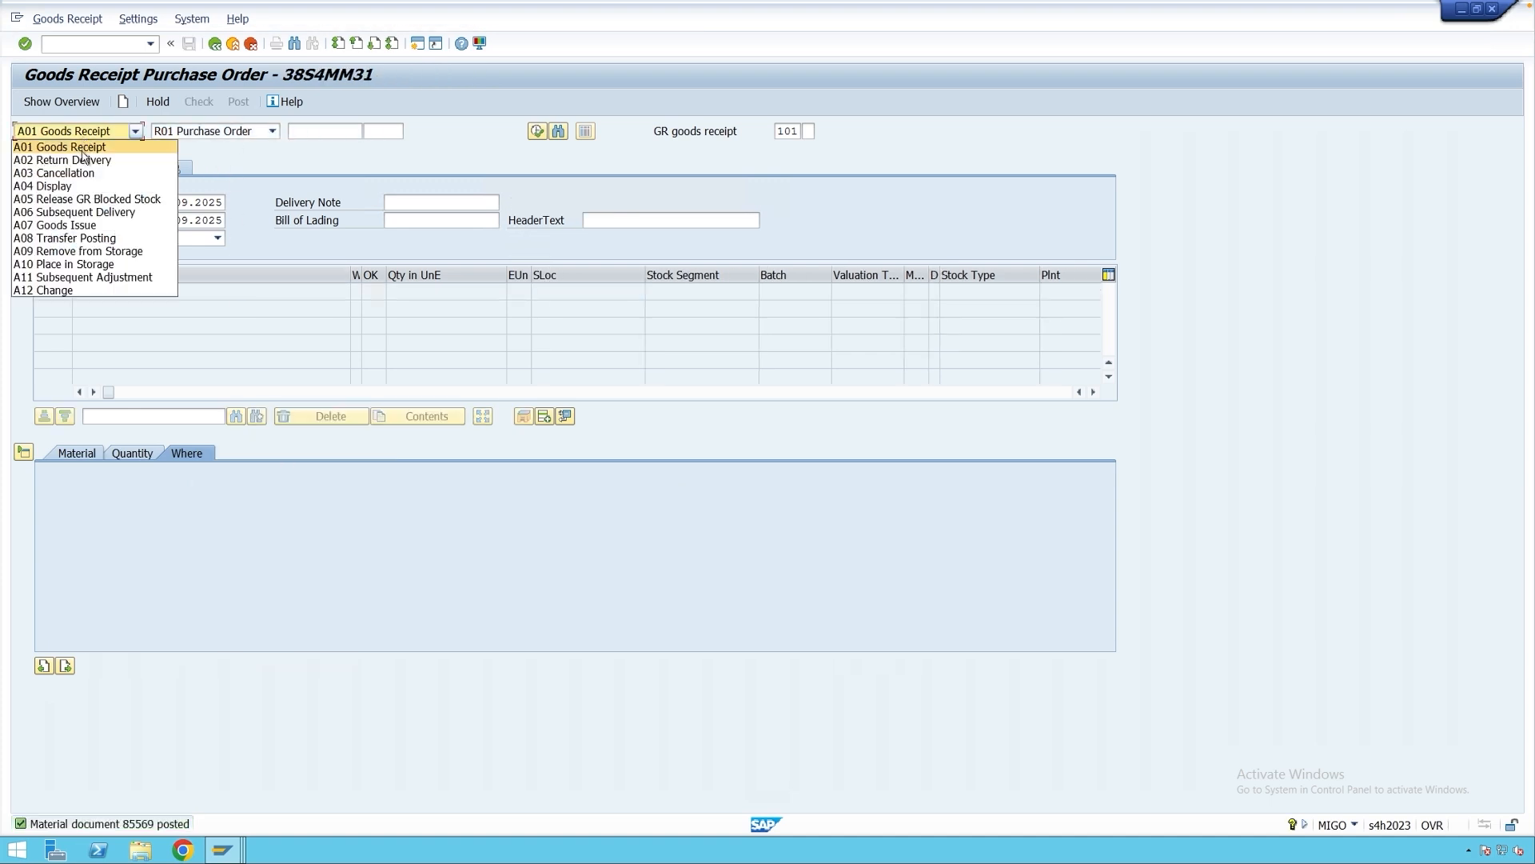
click(85, 189)
key(Return)
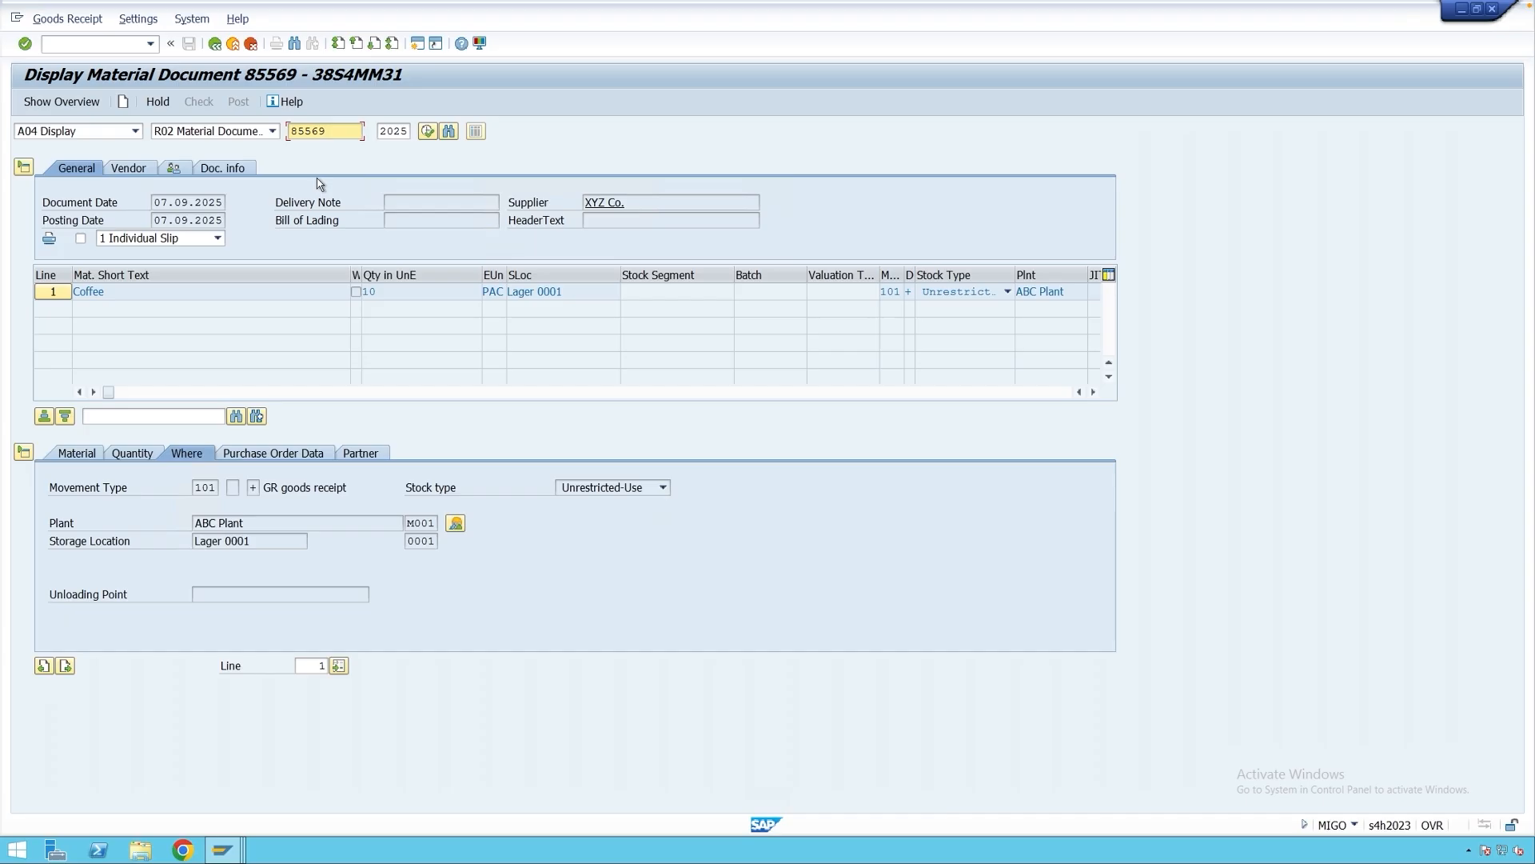
click(208, 240)
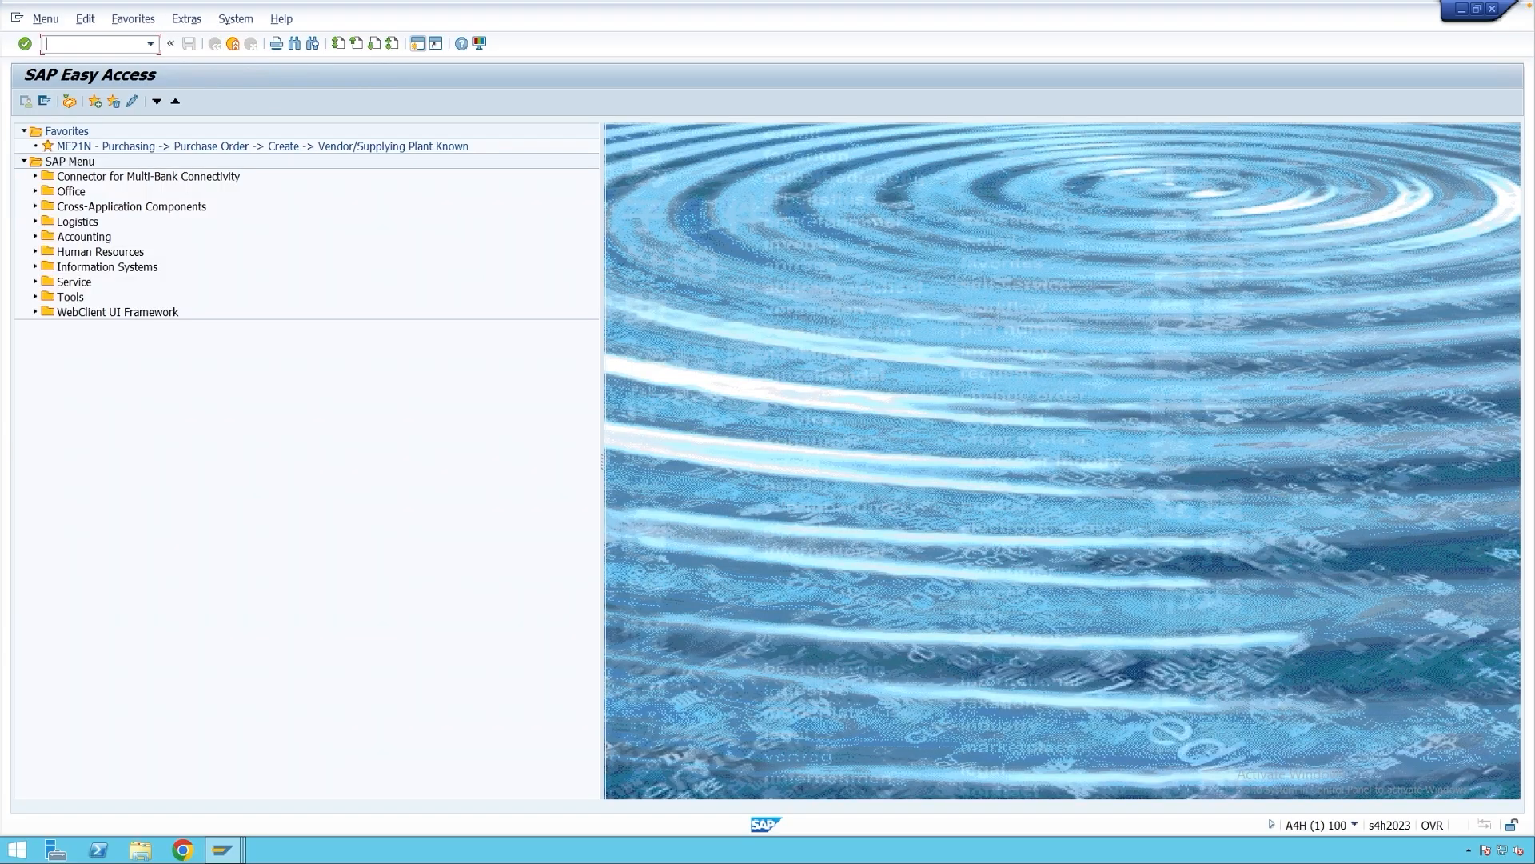
In MN21 choose output type WE02 with event type WE and print version 2.
text(mn21)
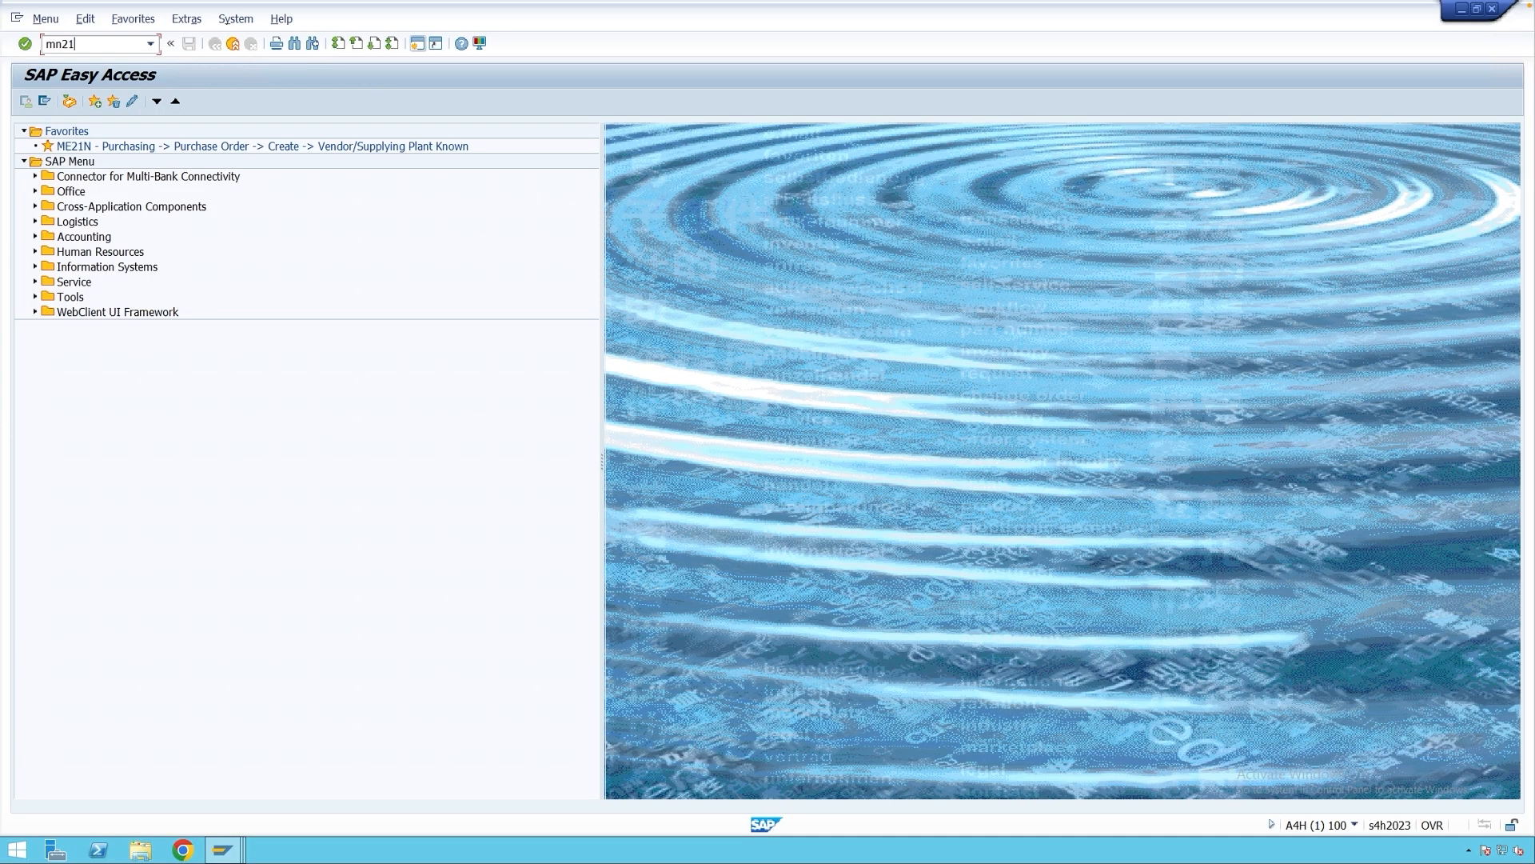
key(Return)
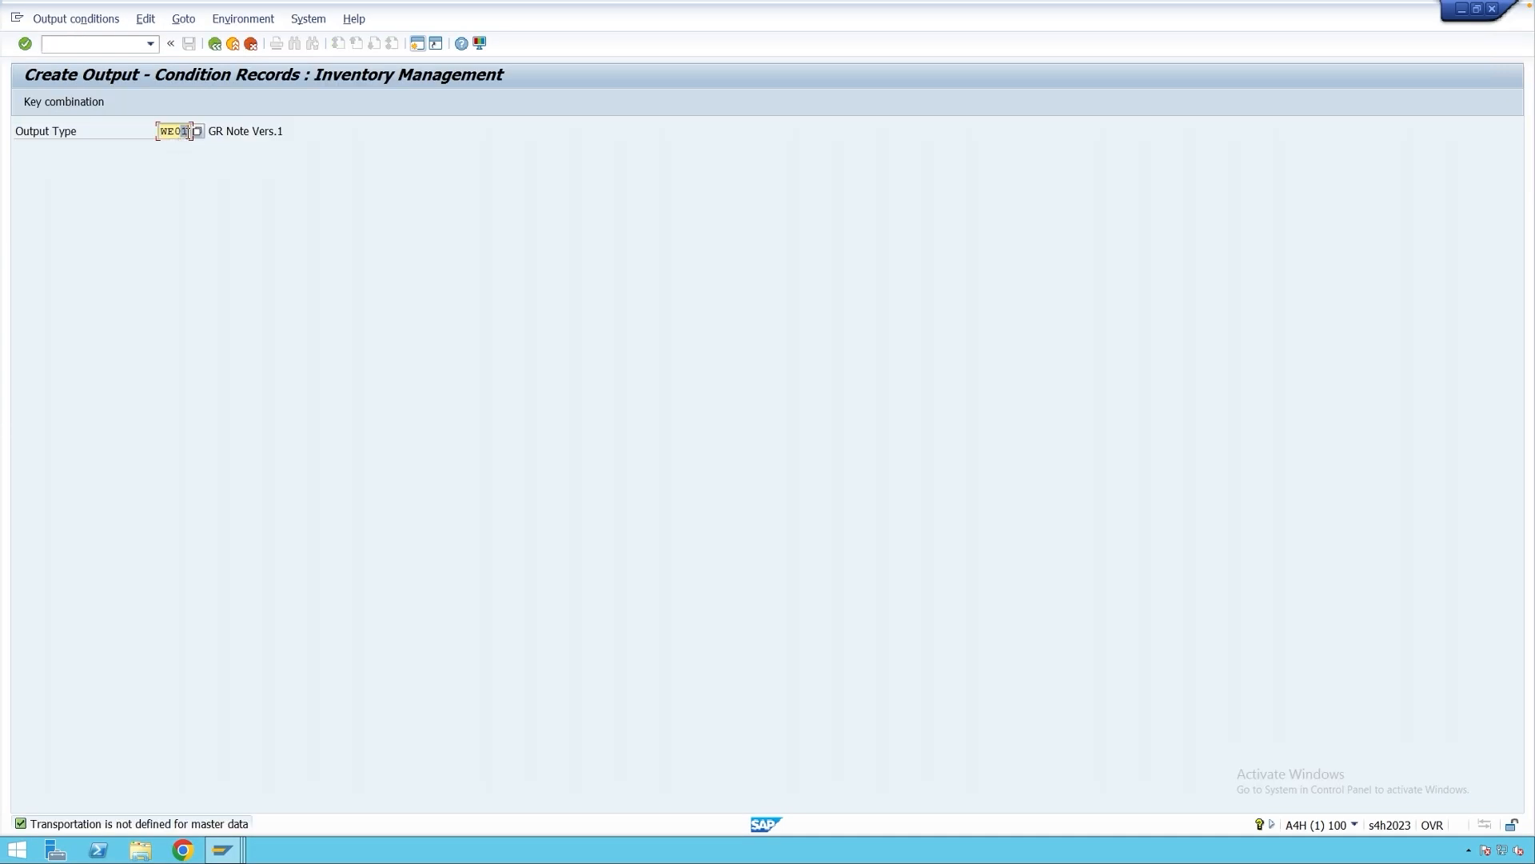
text(2)
key(Return)
key(Return)
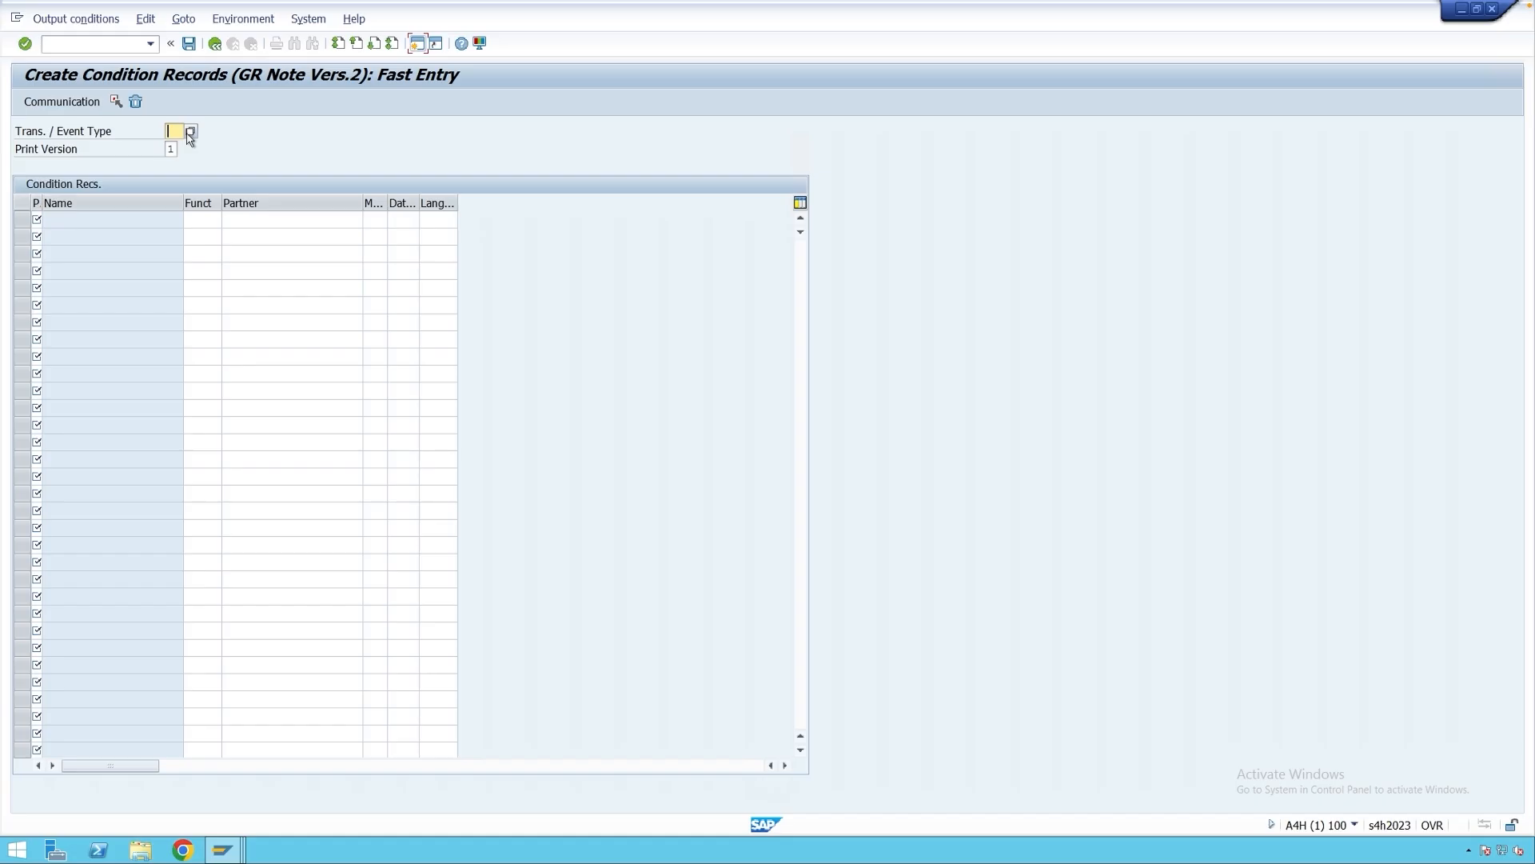
text(WE)
click(175, 151)
click(183, 154)
click(124, 198)
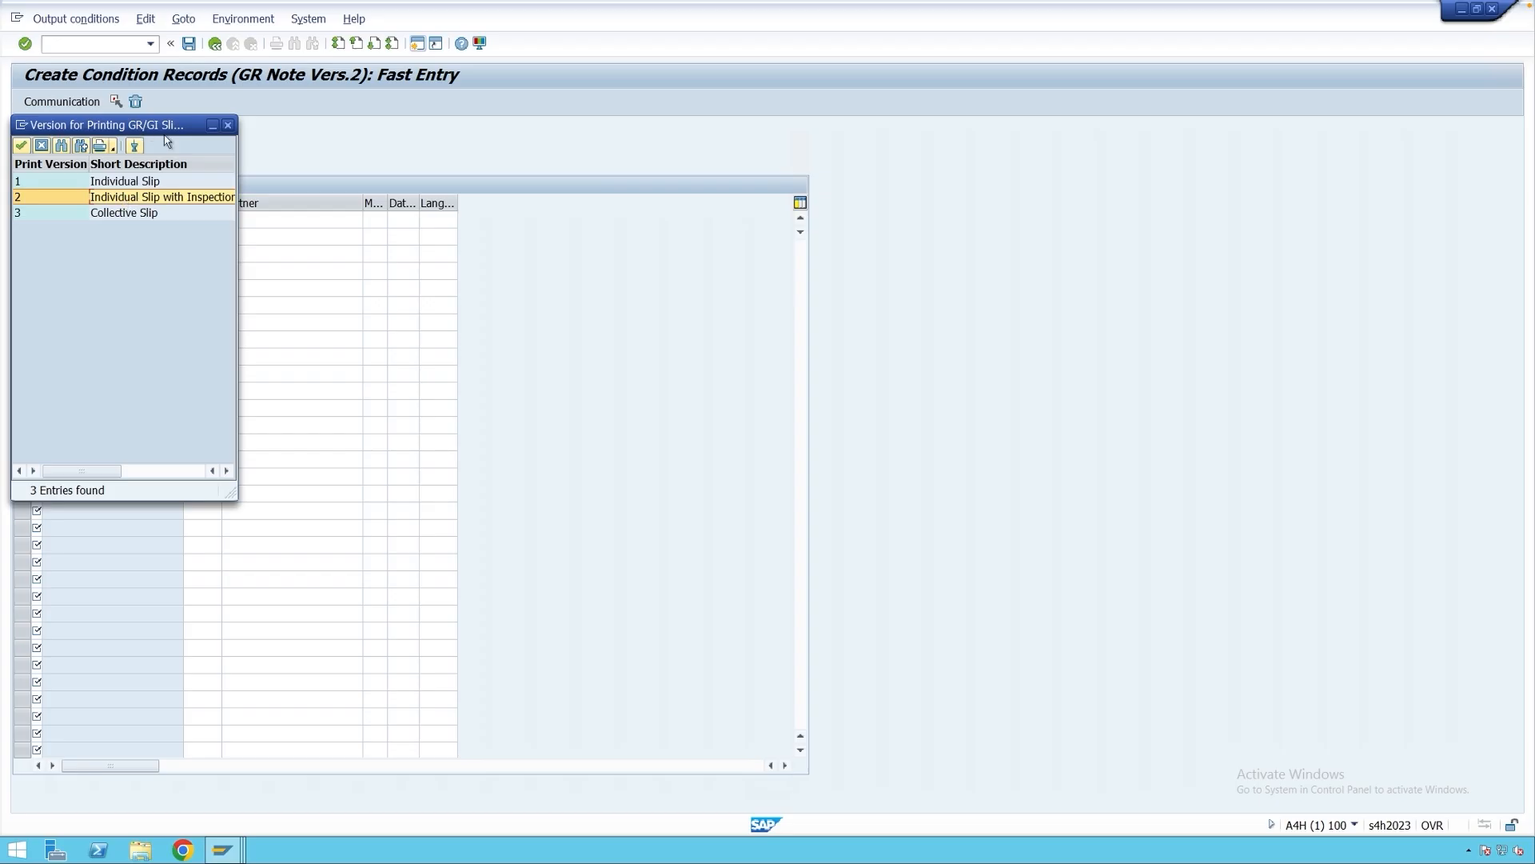
drag(136, 126, 515, 221)
double_click(432, 293)
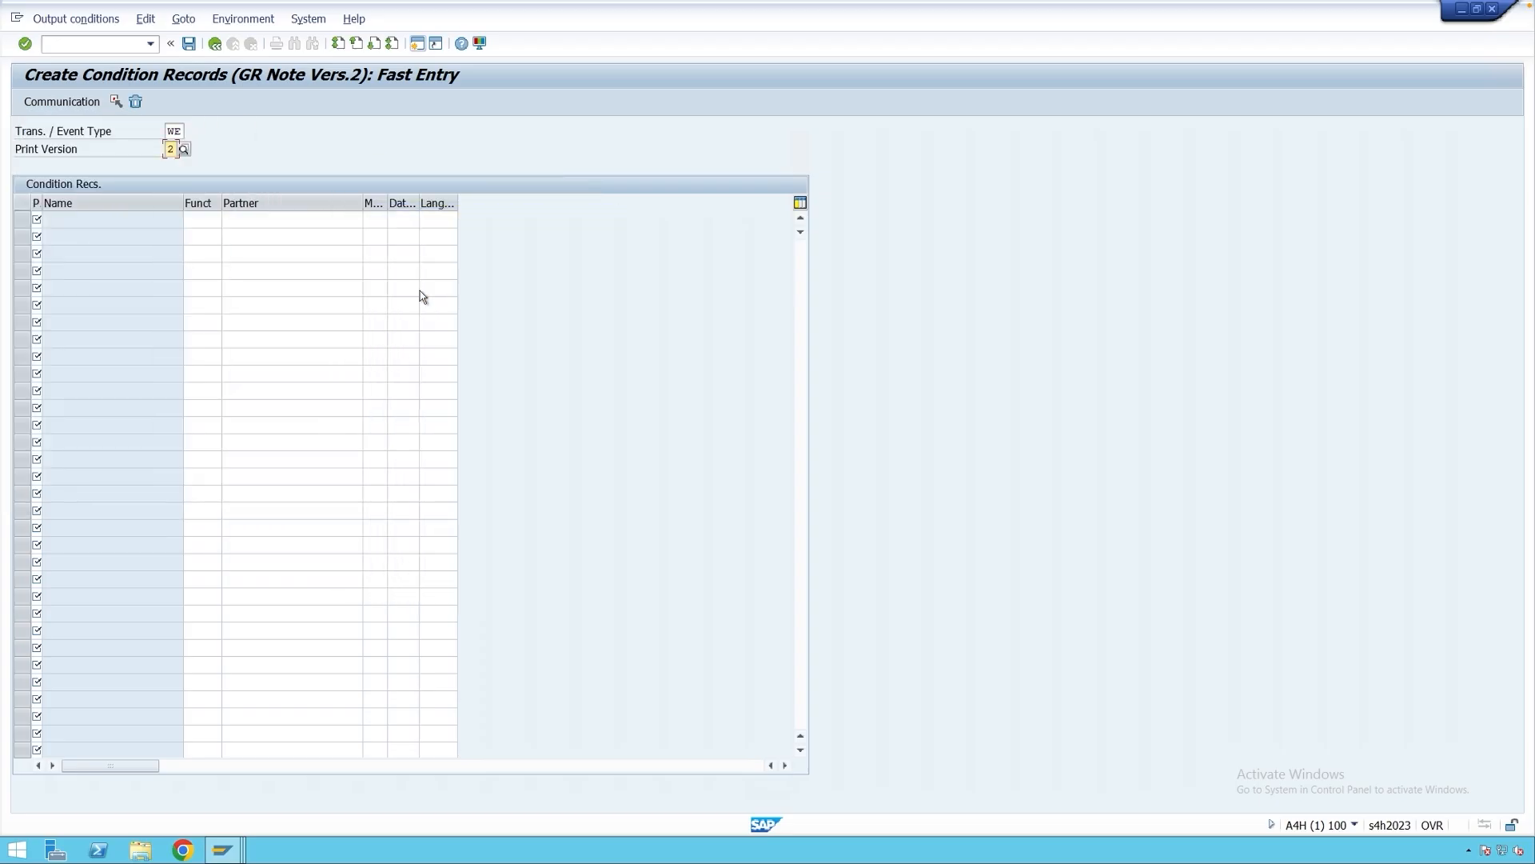
Add a record with medium 1, dispatch time 3, output device ZPDF, and save it.
click(37, 220)
text(1)
key(Return)
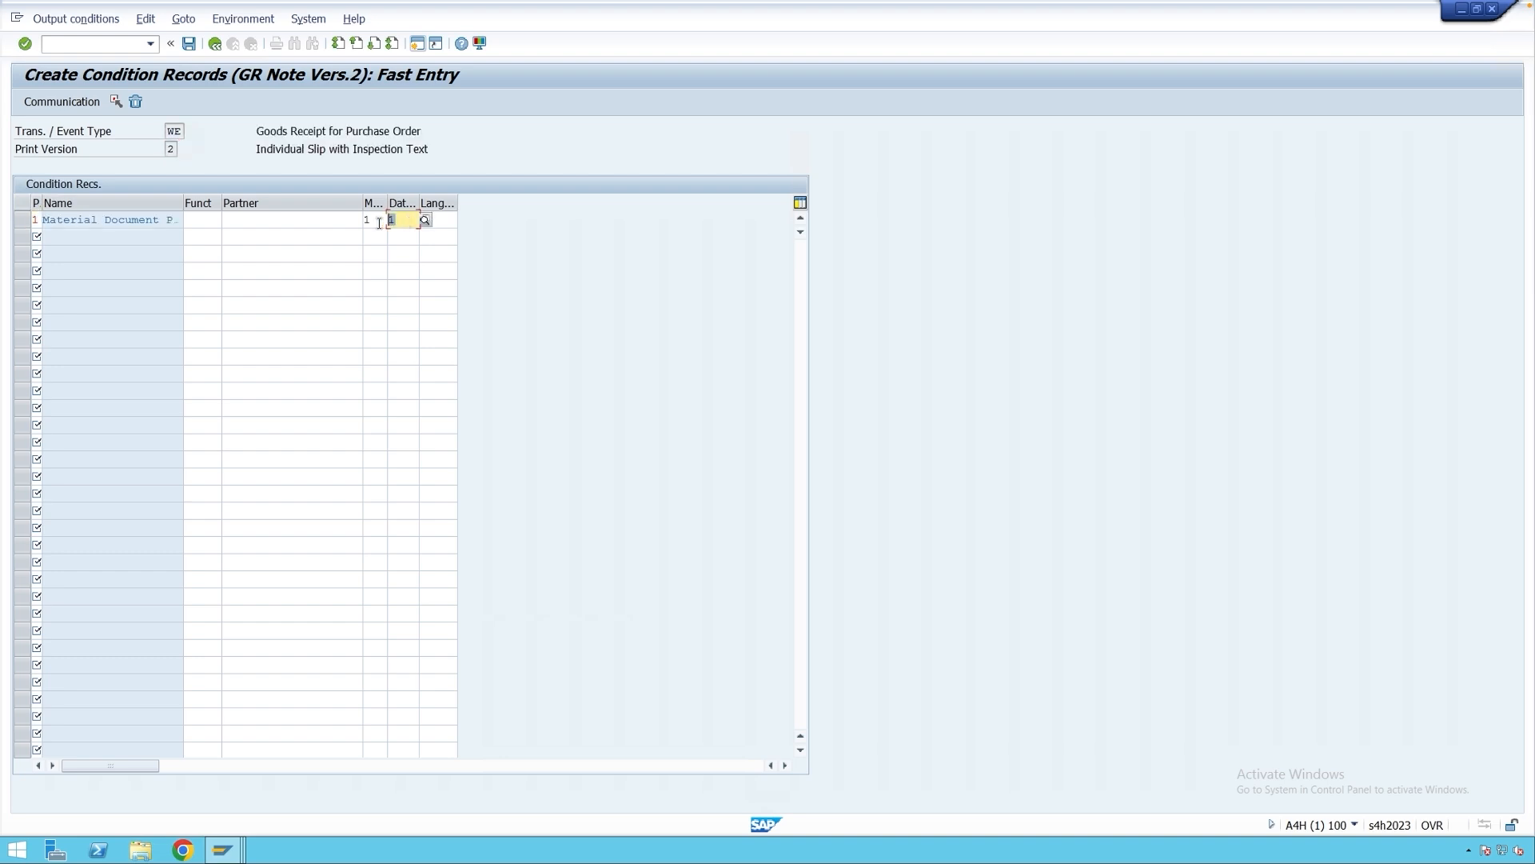
text(3)
key(Return)
click(35, 218)
click(89, 102)
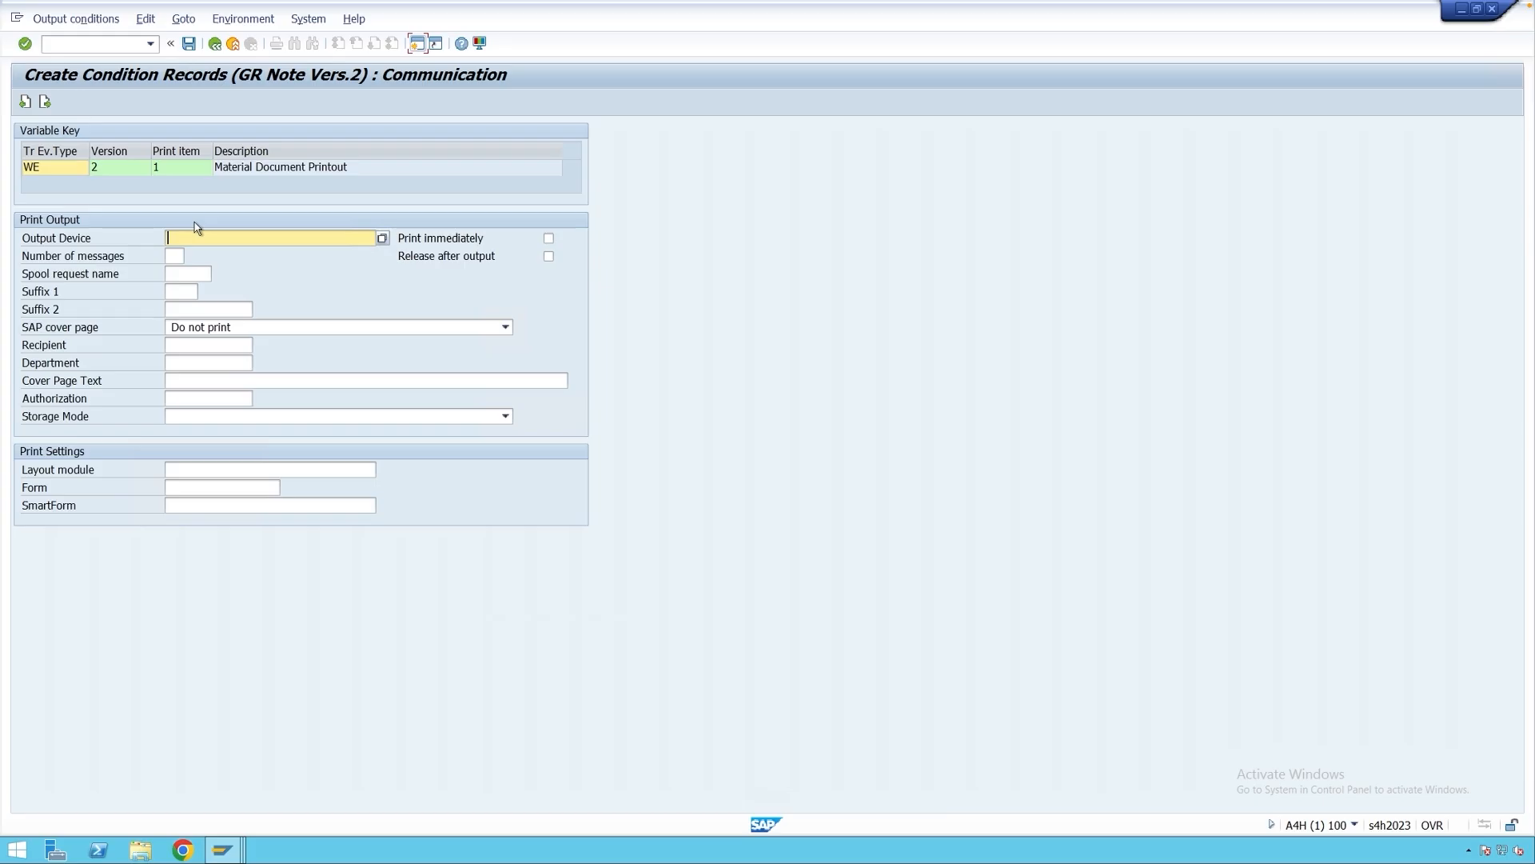
text(ZPDF)
click(188, 43)
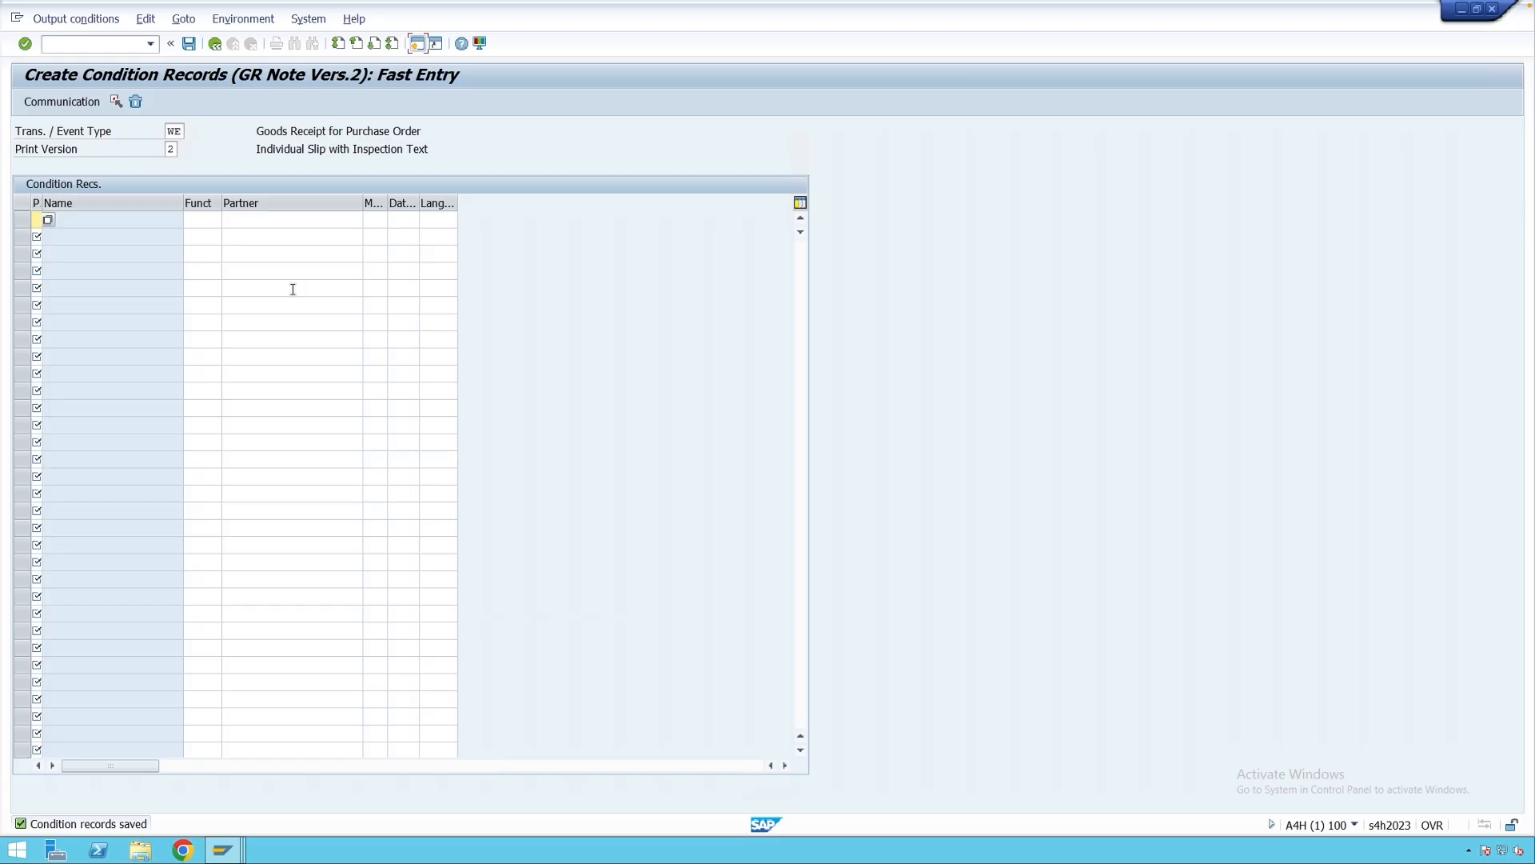
click(224, 849)
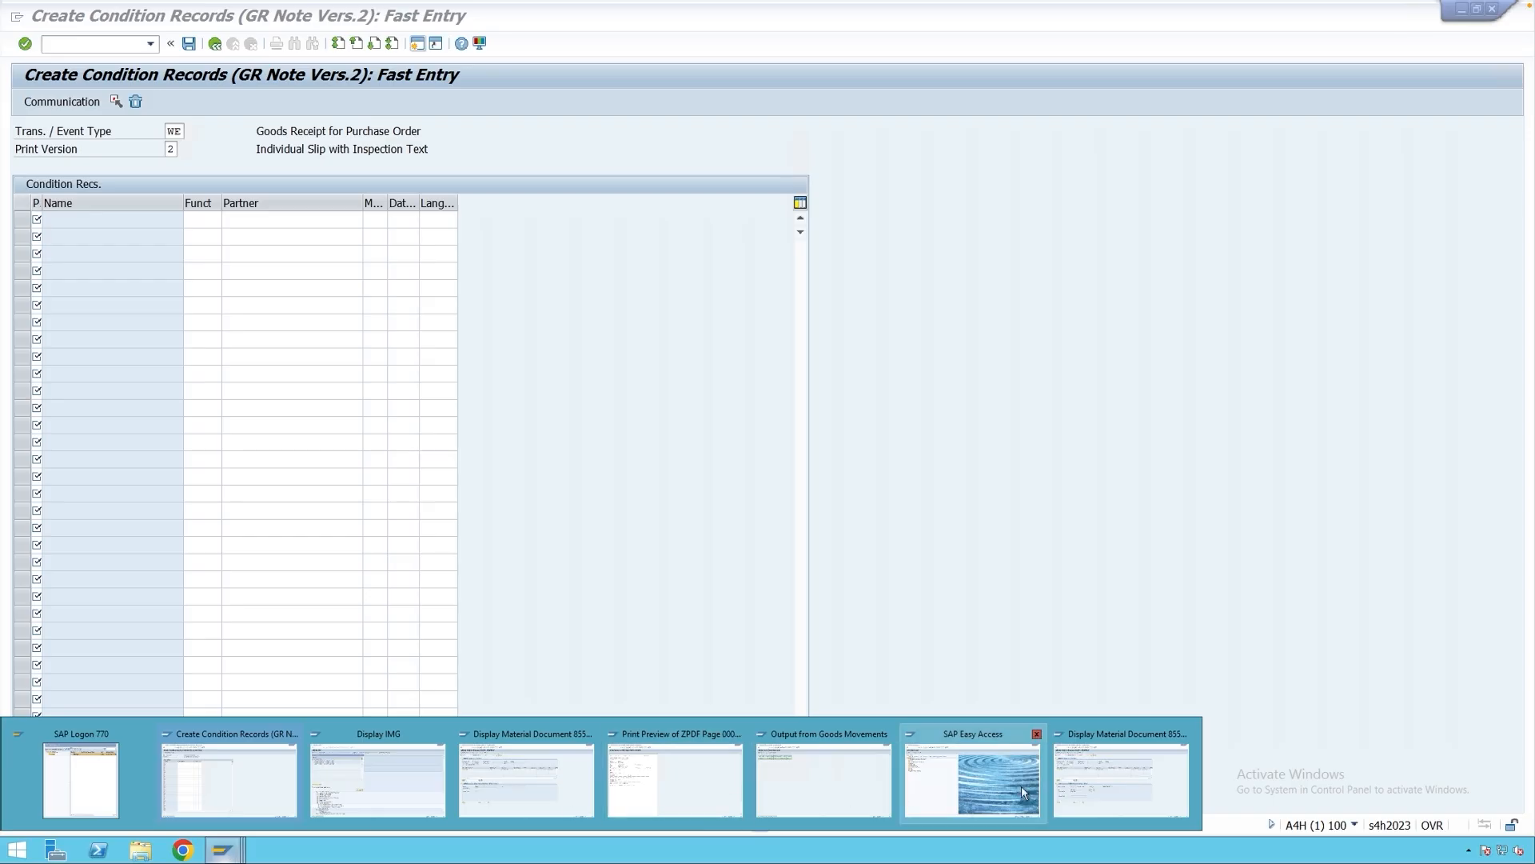
Set document 85569 to Individual Slip with Inspection Text, enable output, and save.
click(1081, 785)
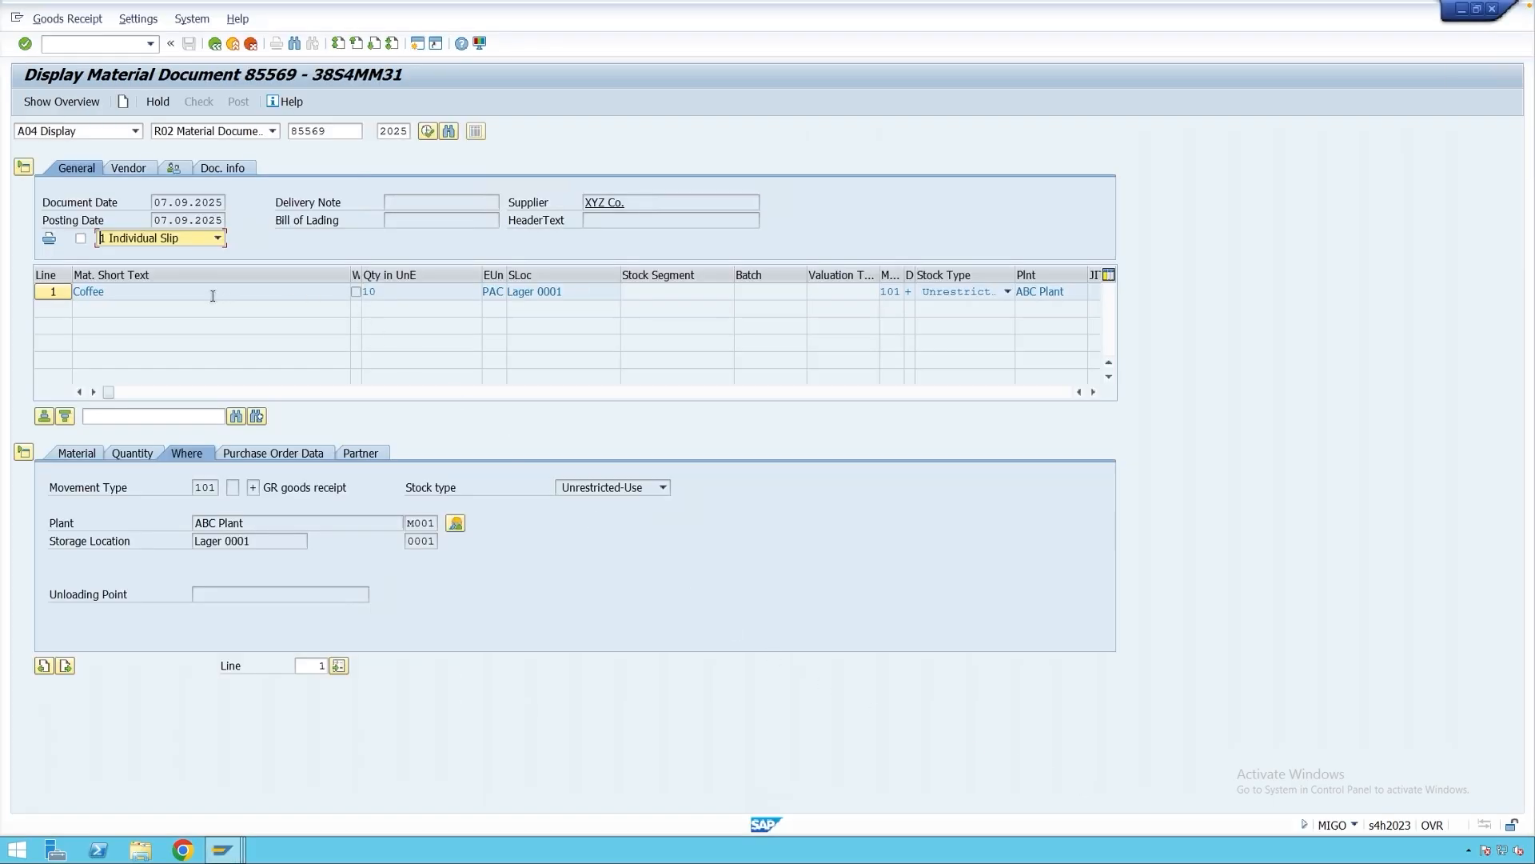
click(174, 244)
click(143, 272)
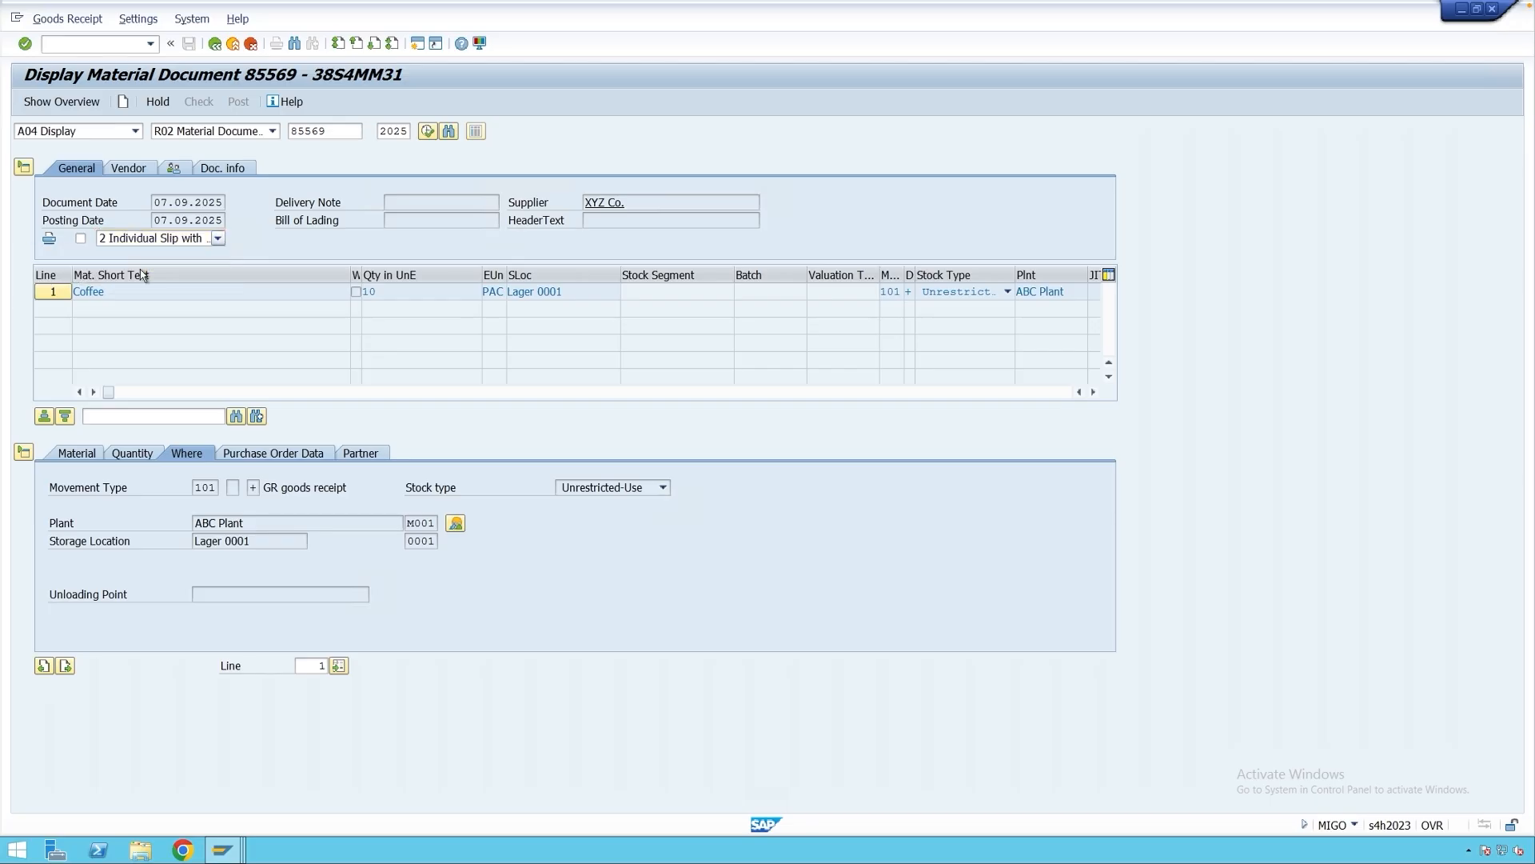
click(144, 241)
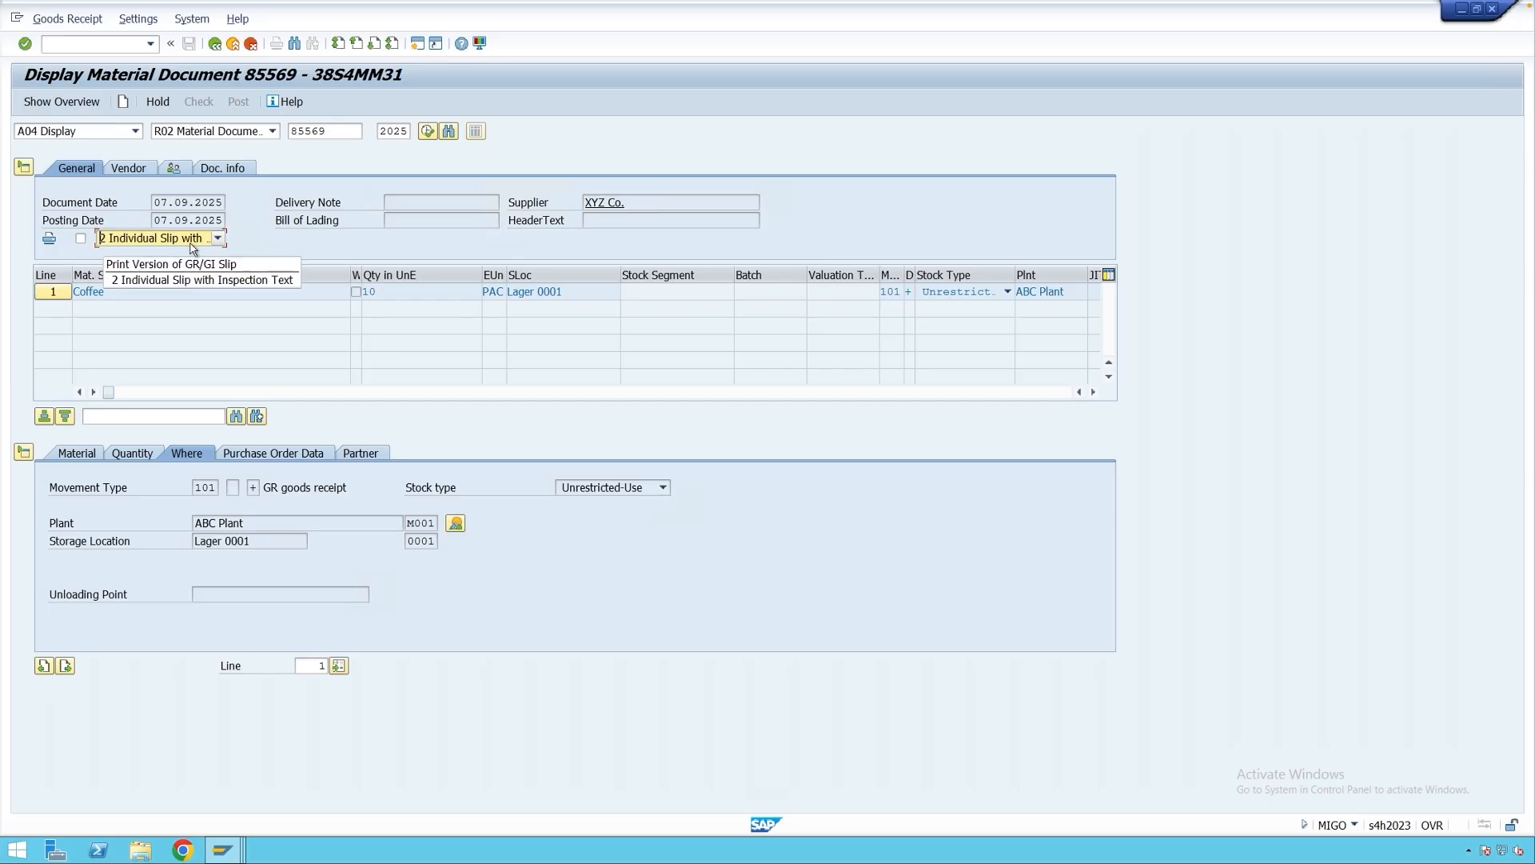
click(81, 239)
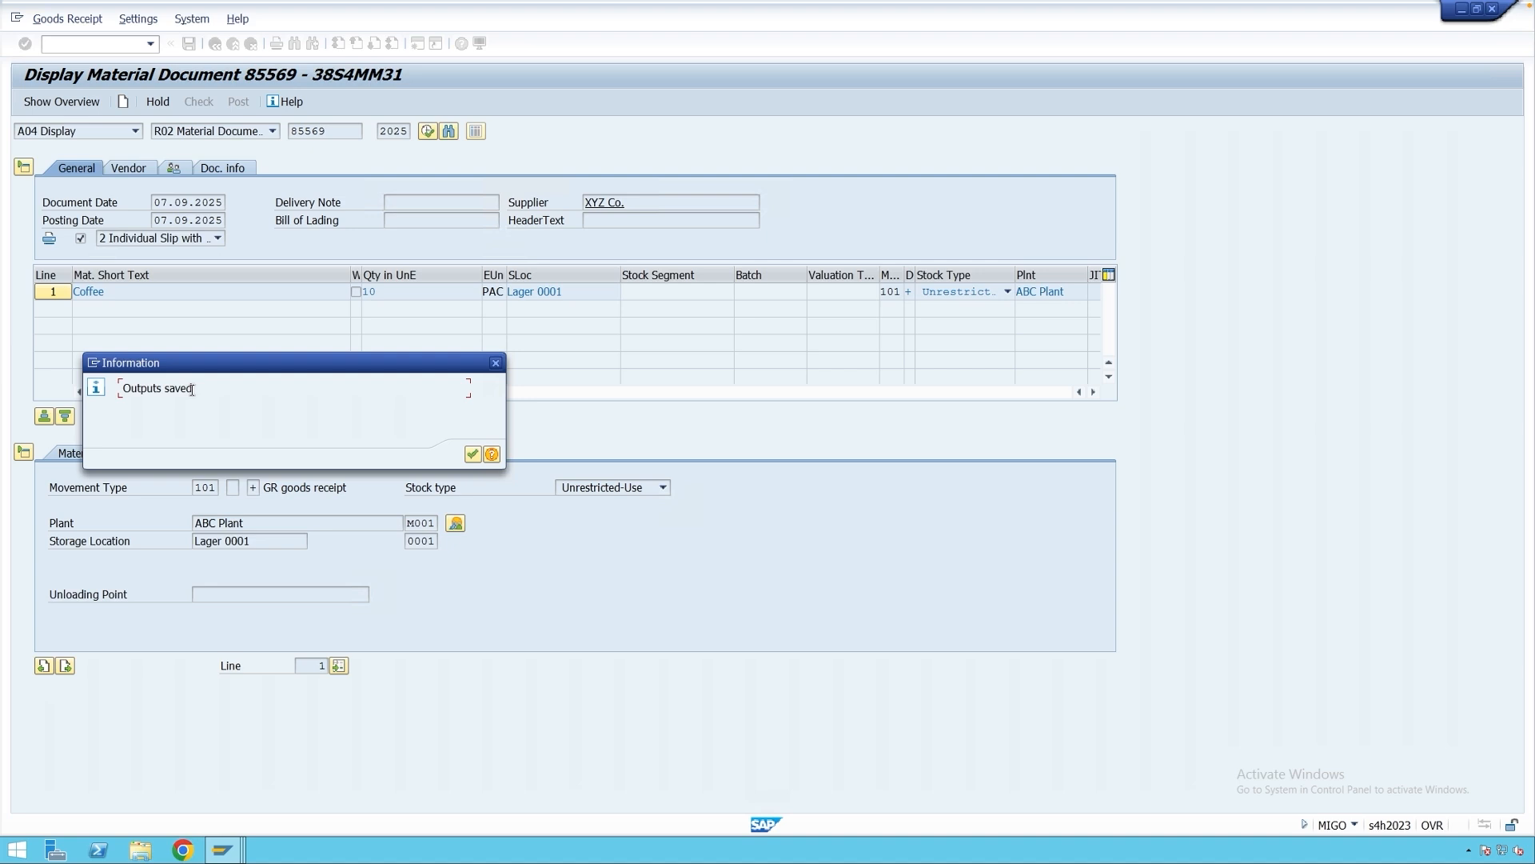
Acknowledge the outputs-saved message and list the document's outputs from the Output tab.
click(473, 454)
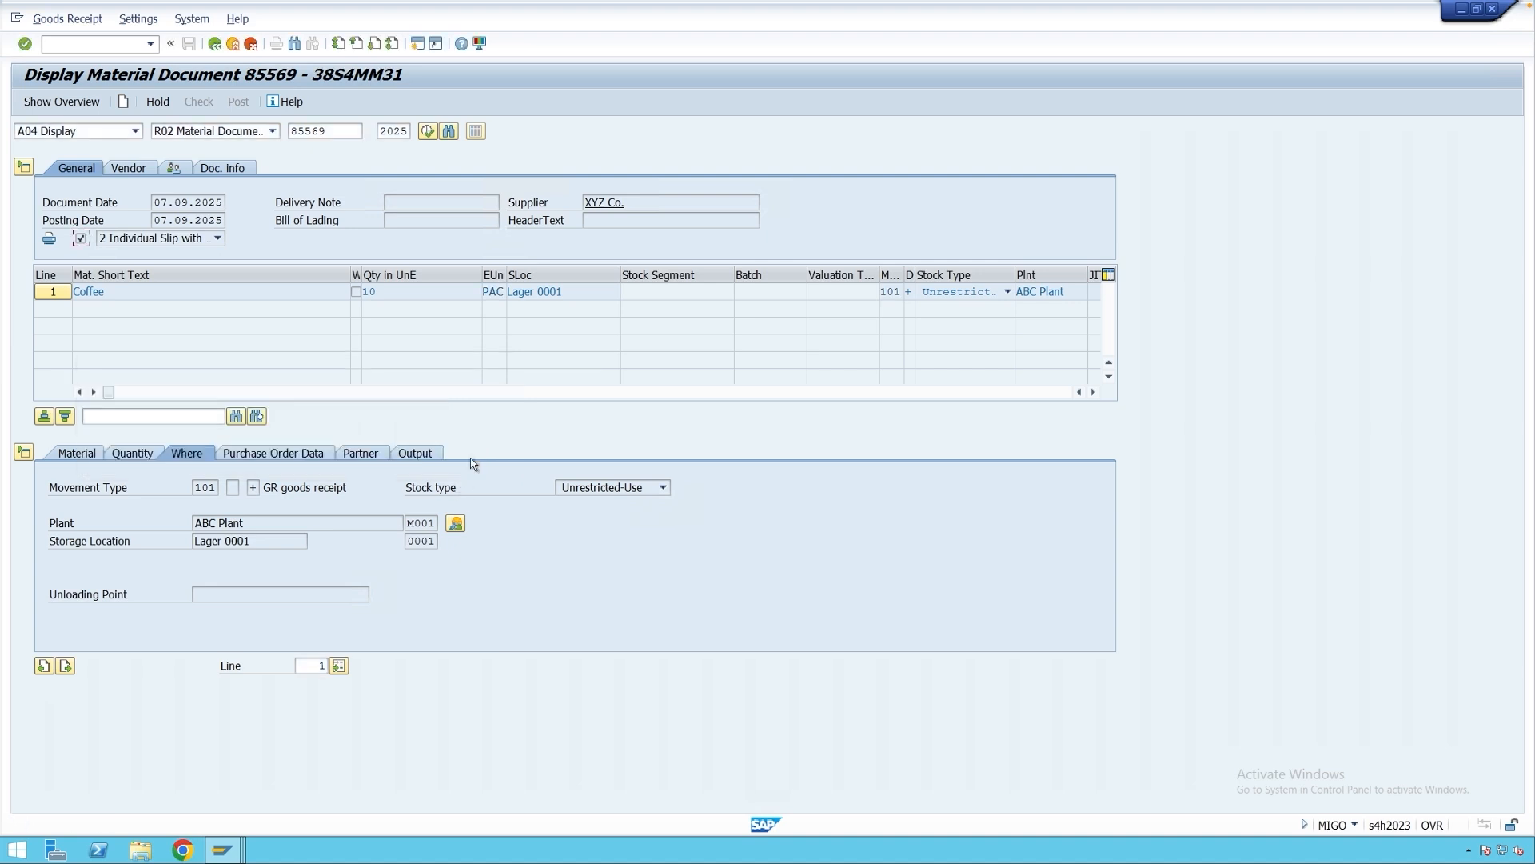
click(428, 455)
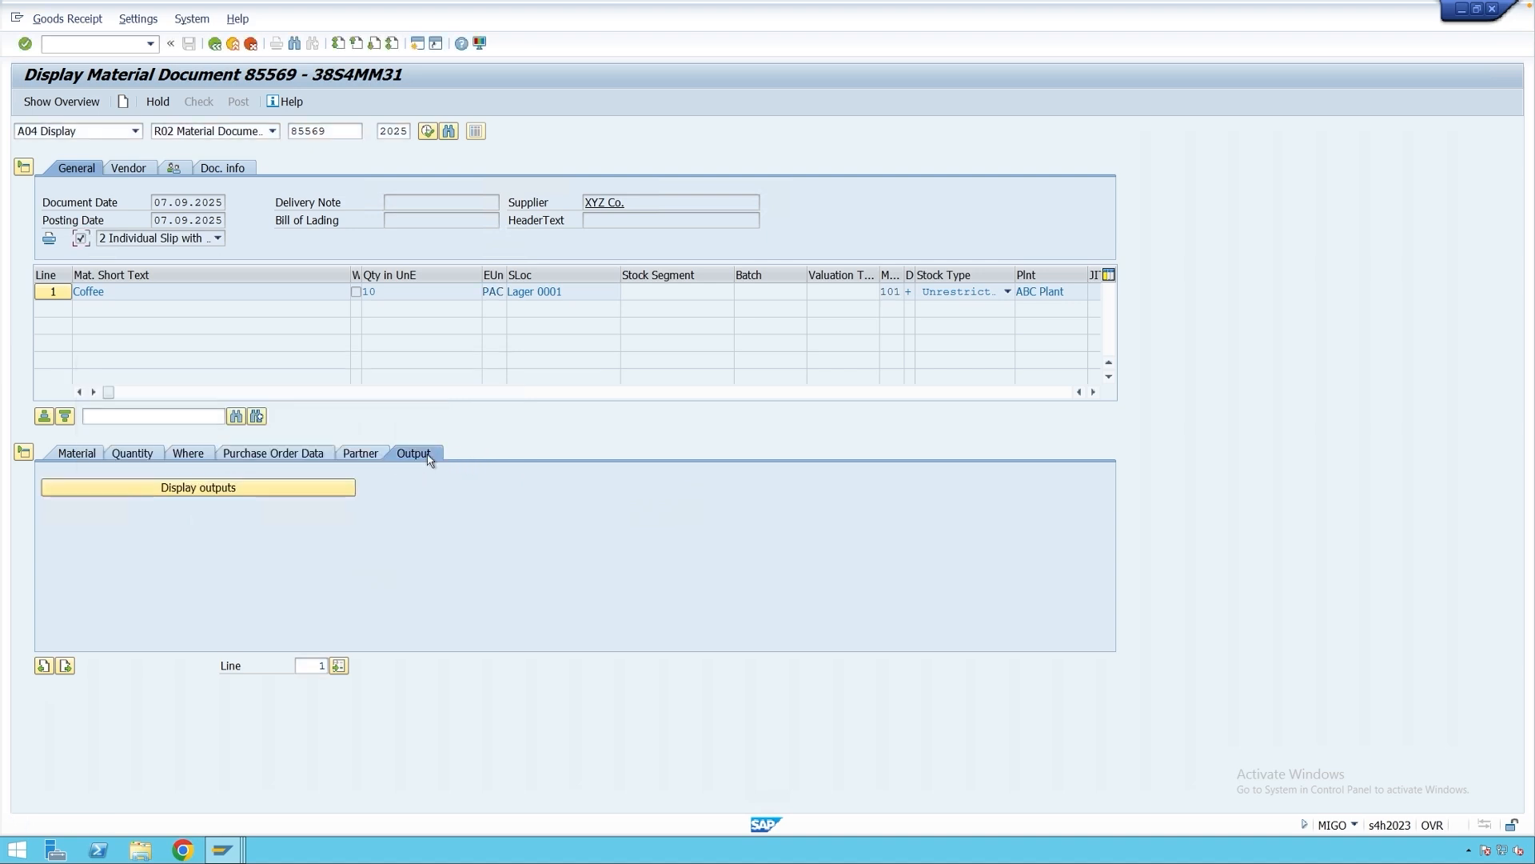
click(232, 490)
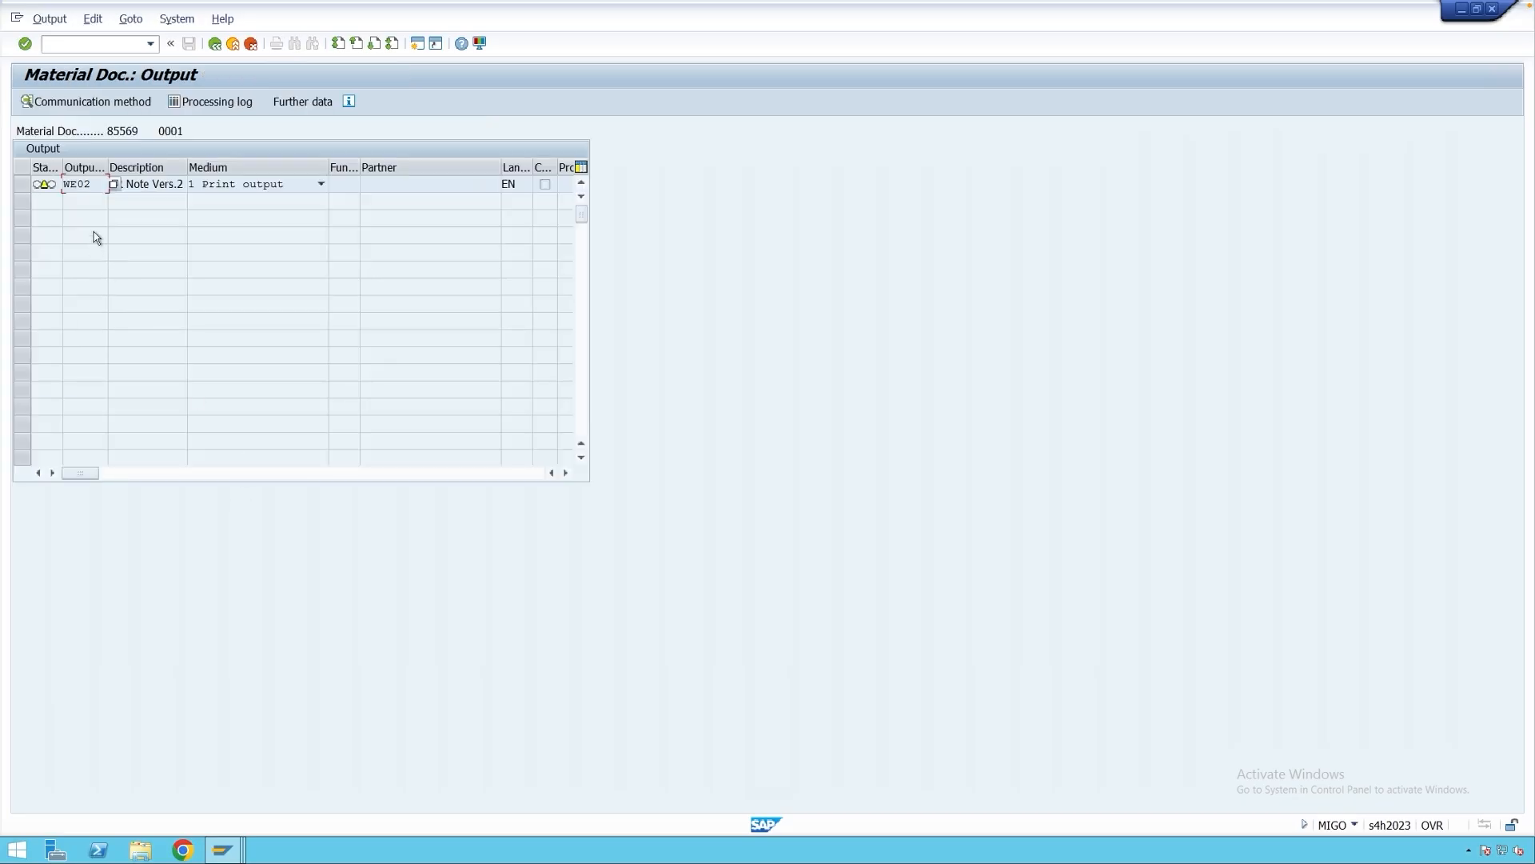
Run determination analysis on WE02, confirm access 010 found print version 2, then return to 85569.
double_click(84, 188)
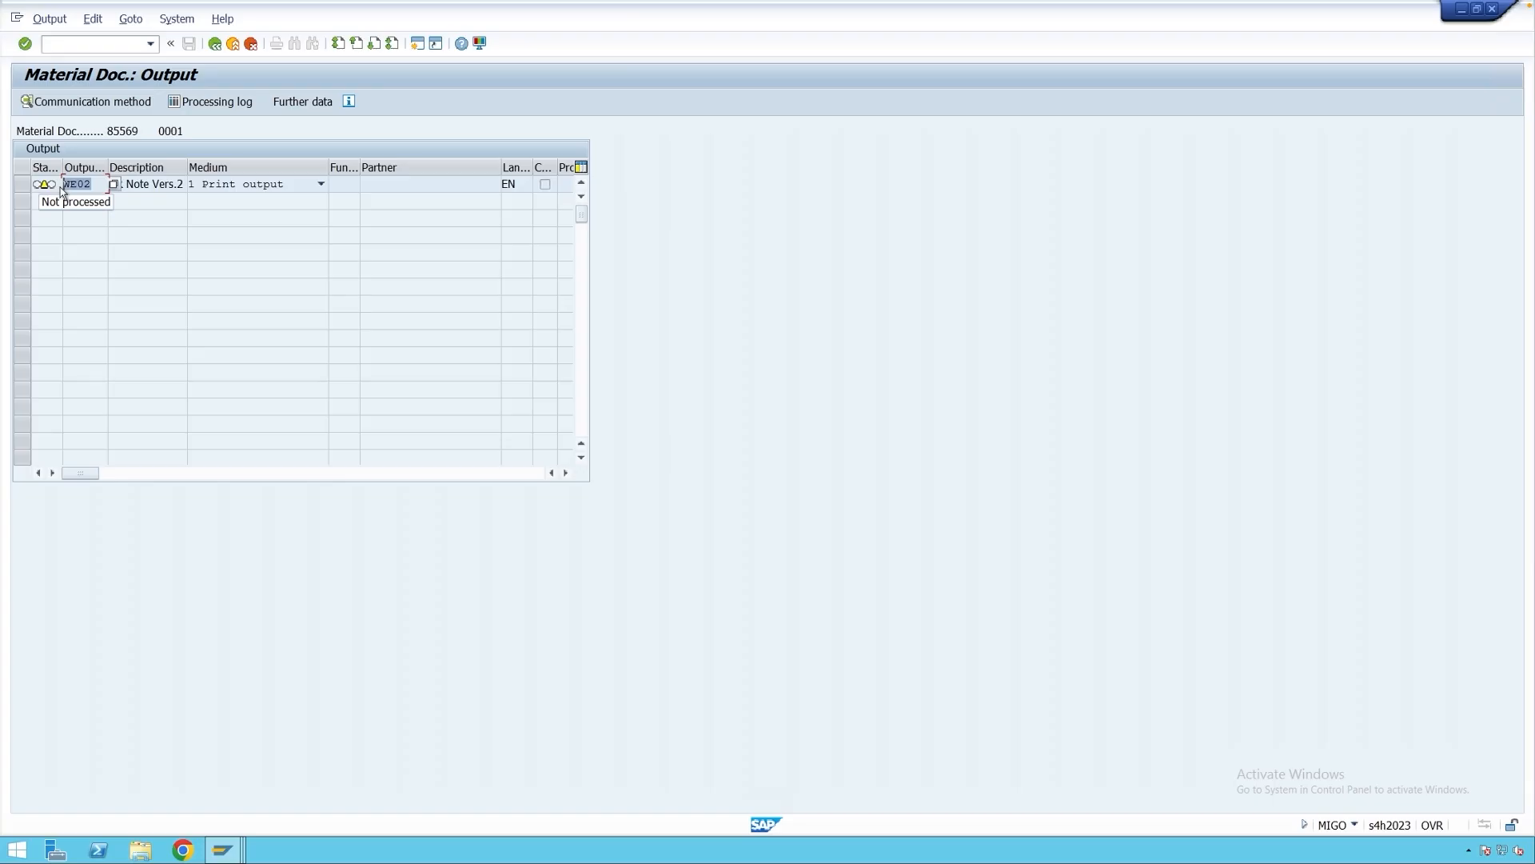
click(130, 19)
click(138, 41)
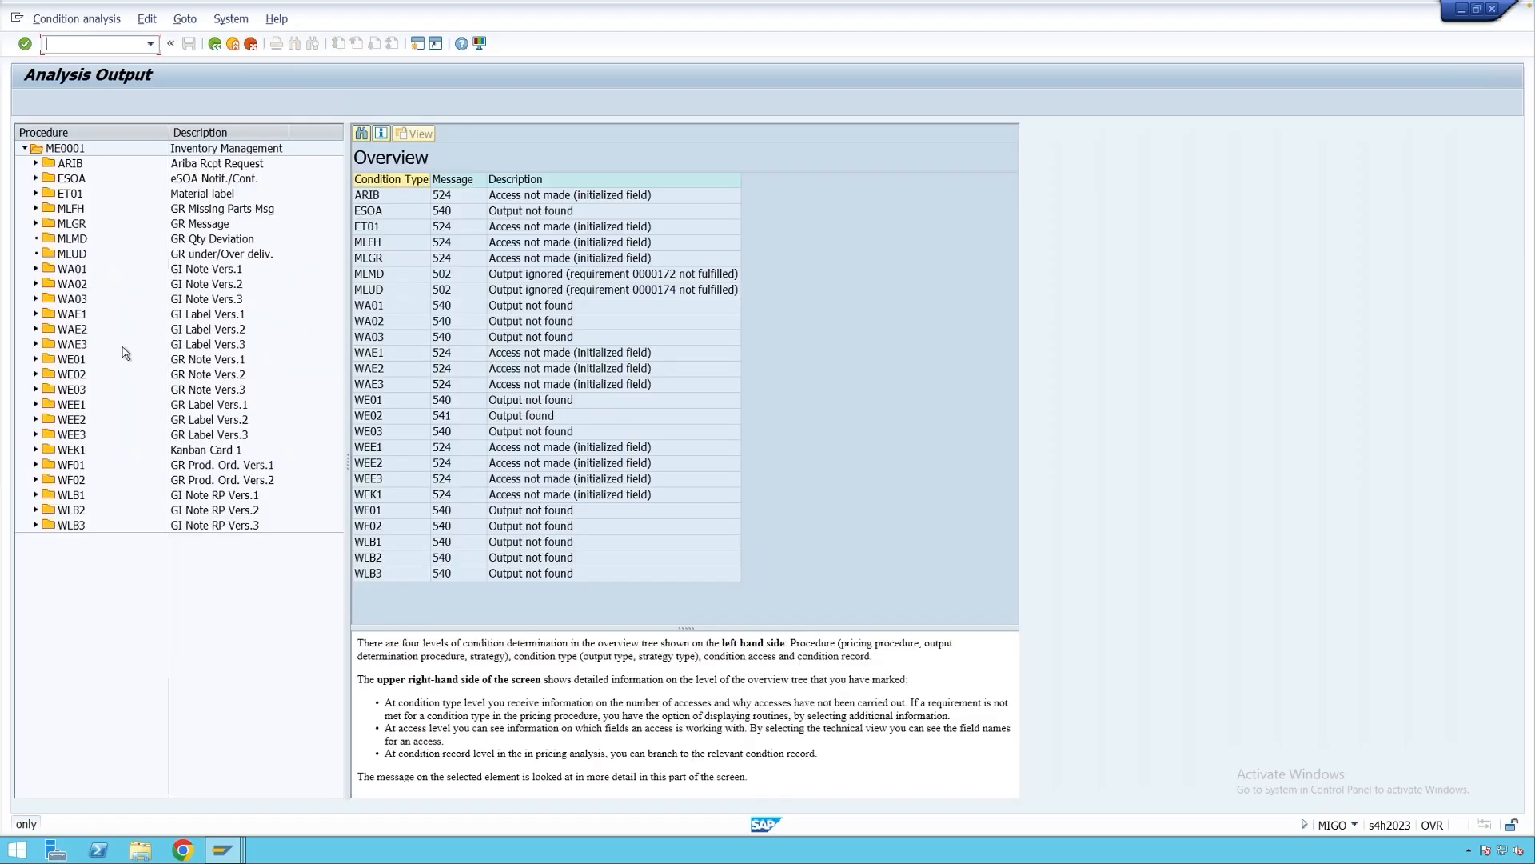
click(447, 416)
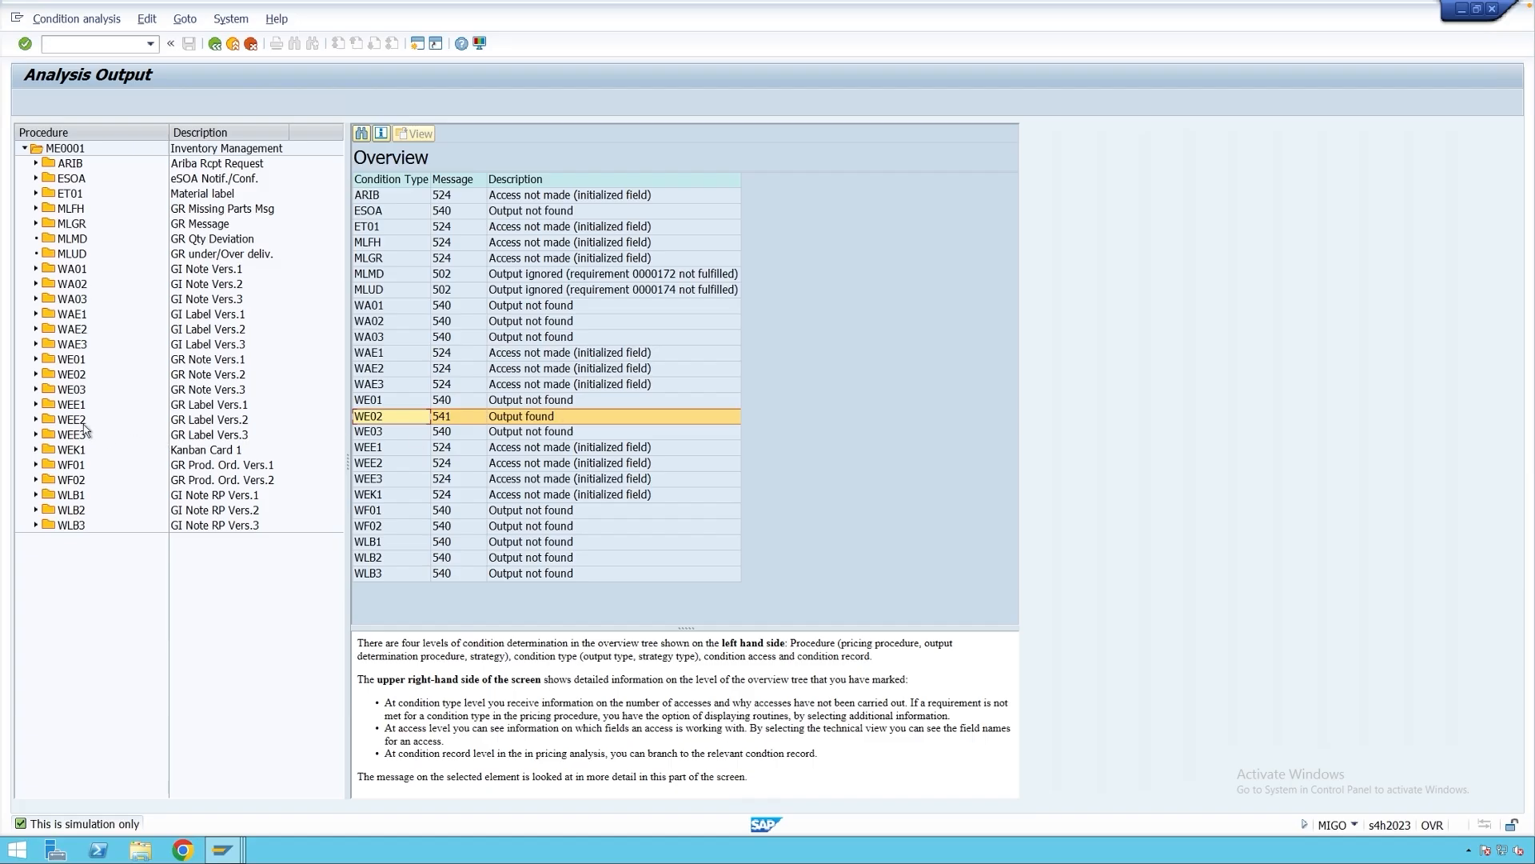
click(36, 374)
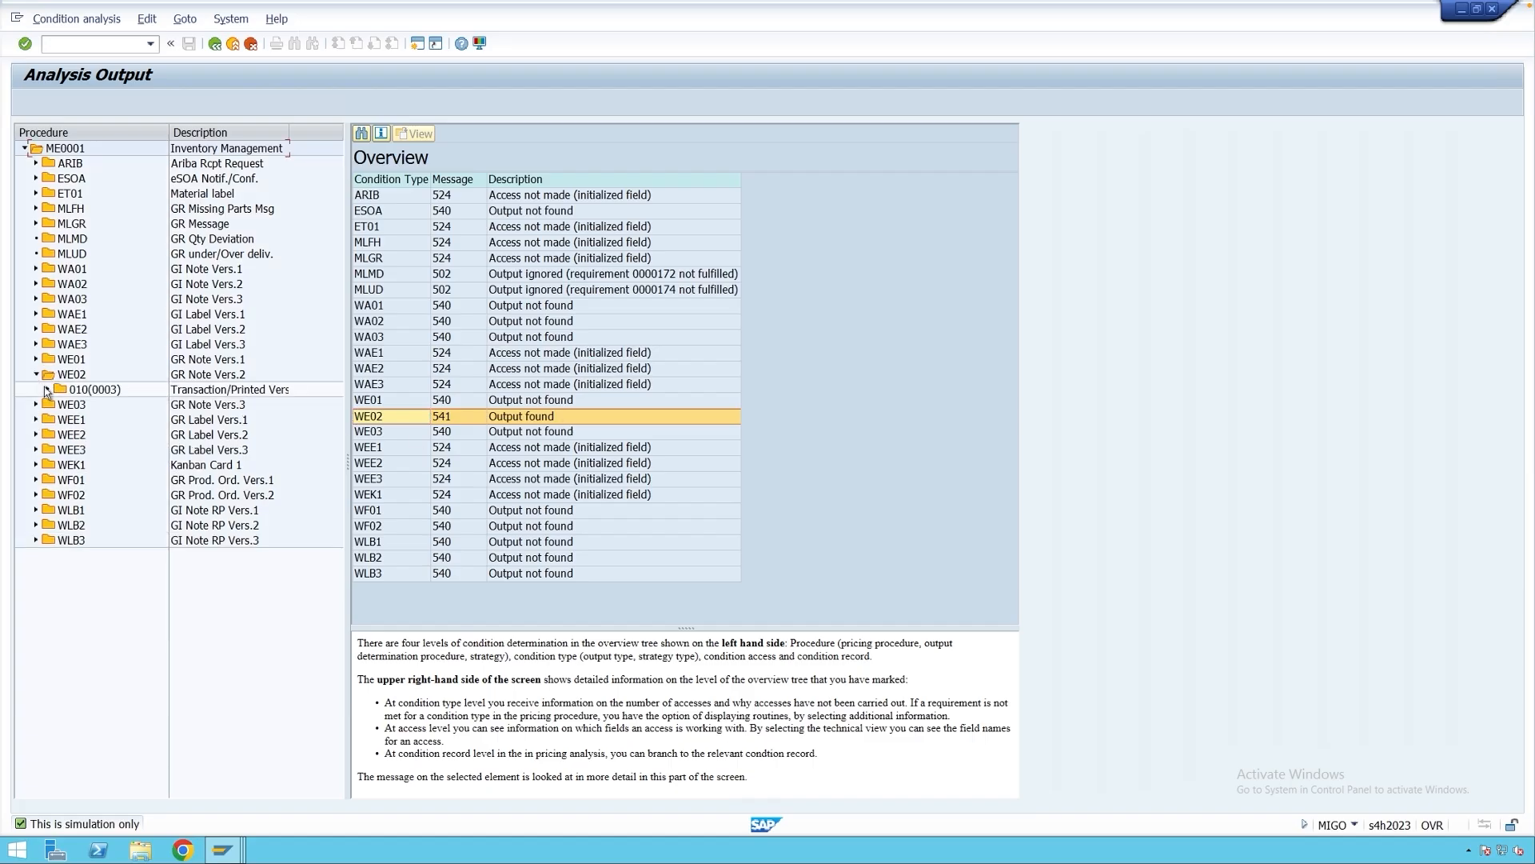
click(95, 389)
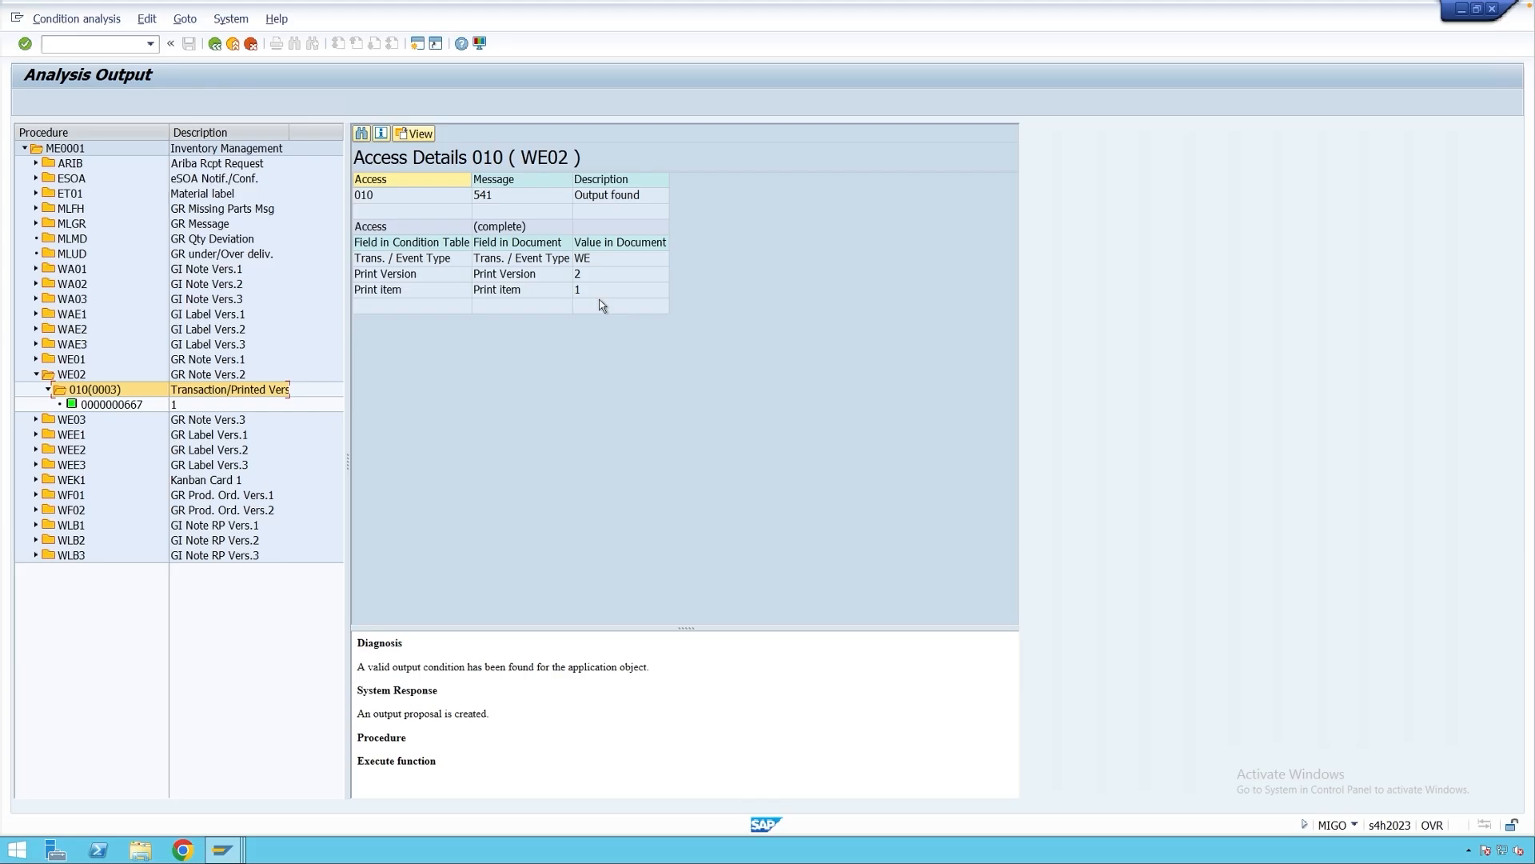
click(589, 277)
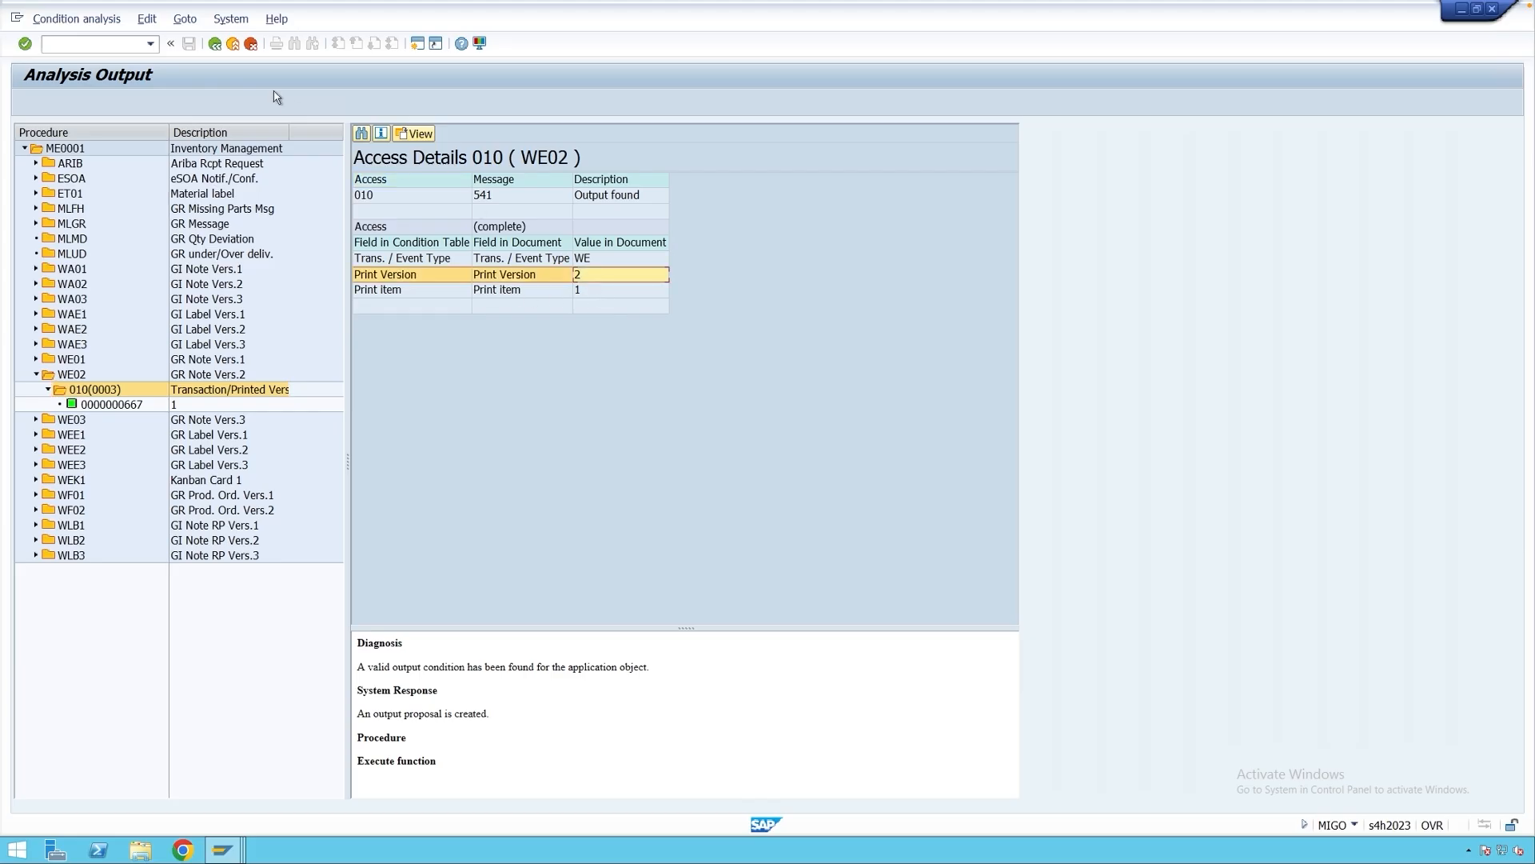
click(214, 44)
click(215, 44)
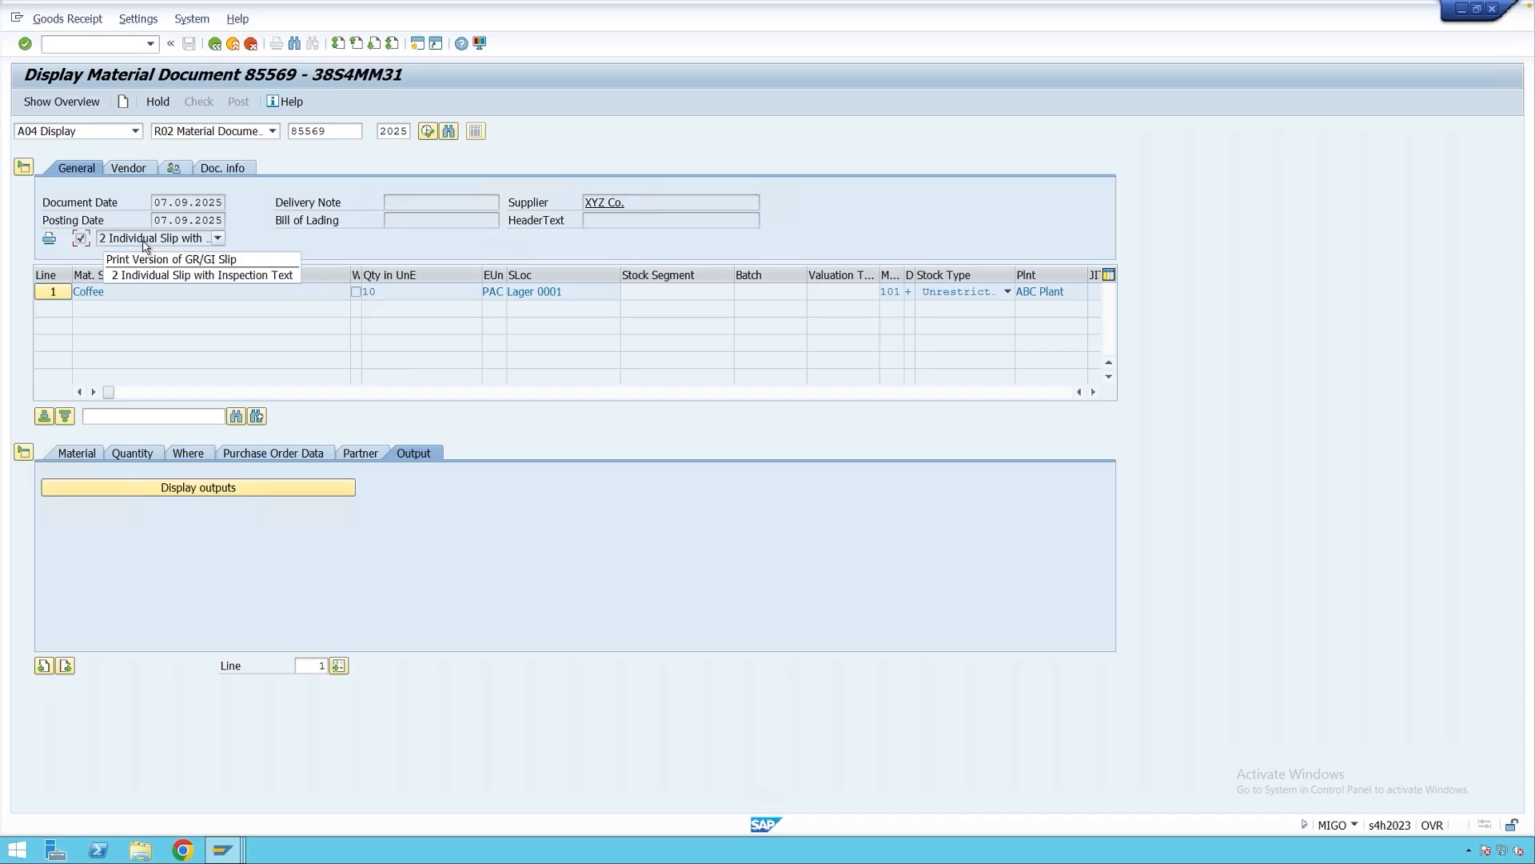
List document 85569's outputs and preview its goods receipt slip with the inspection text line.
click(143, 241)
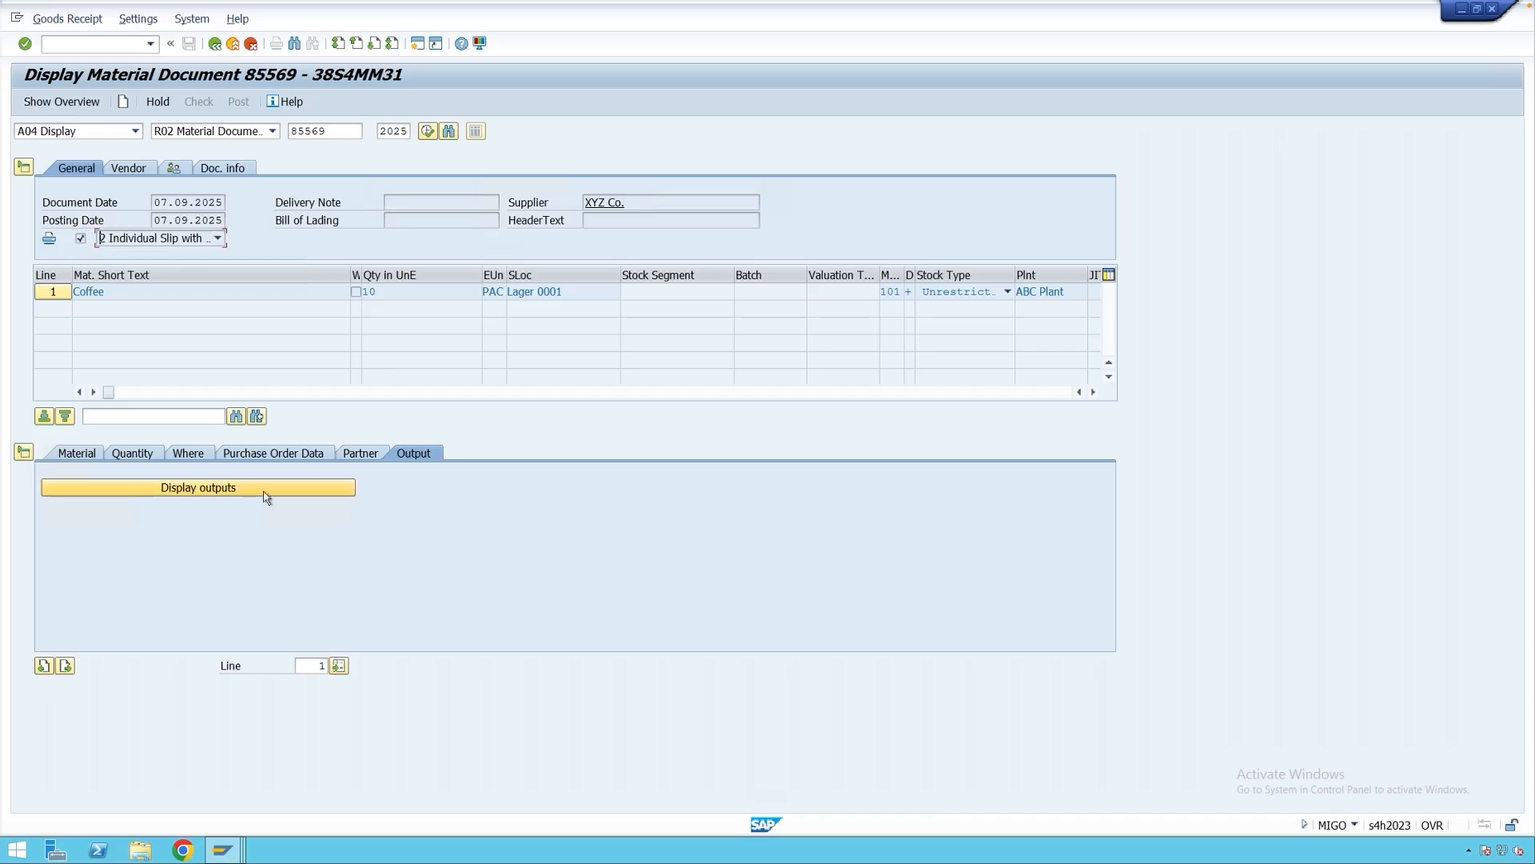
click(266, 493)
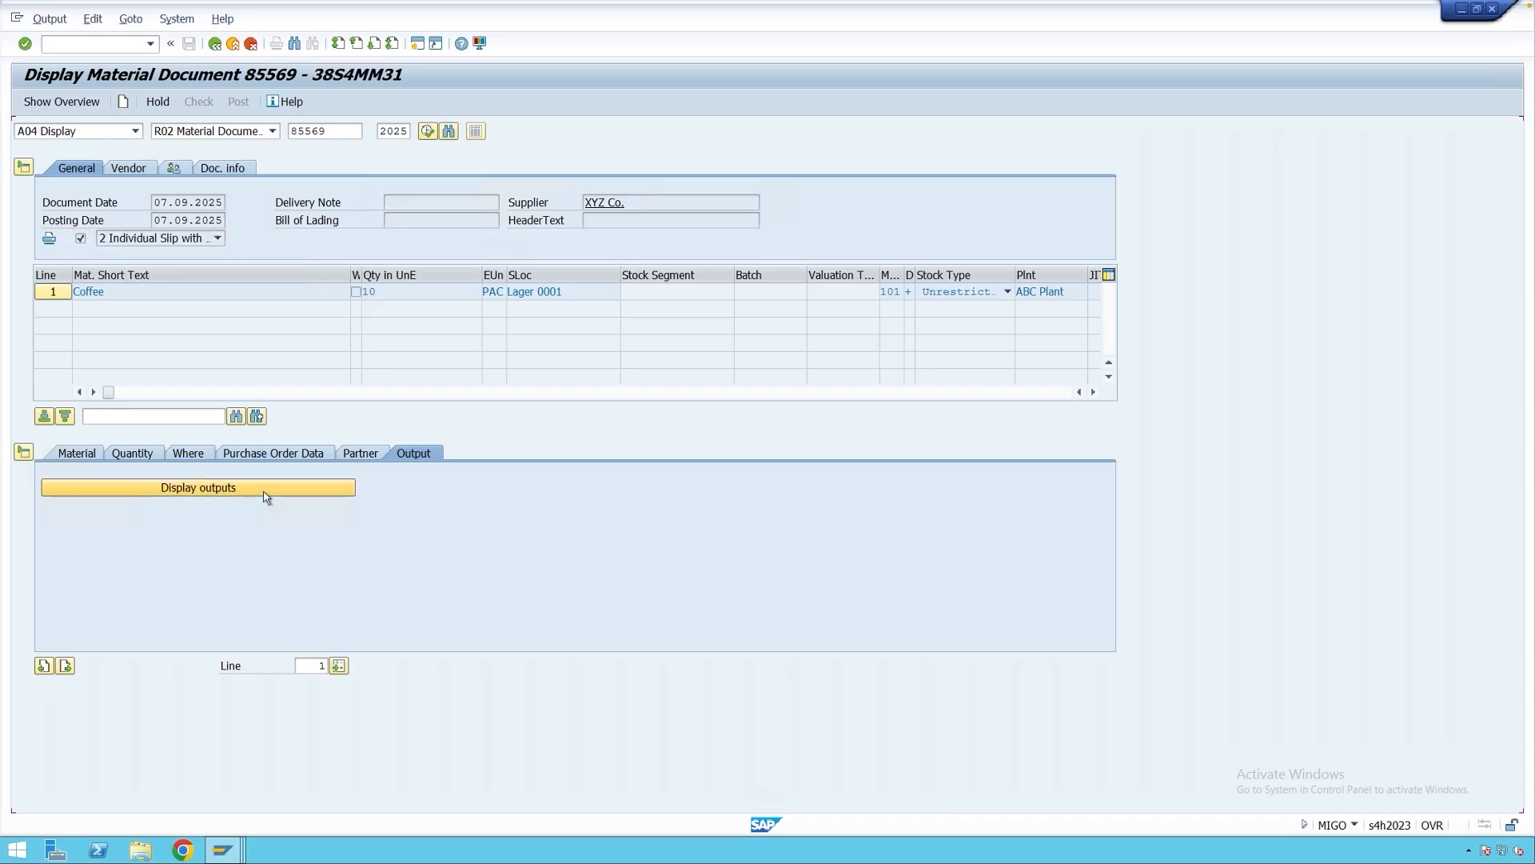
click(93, 19)
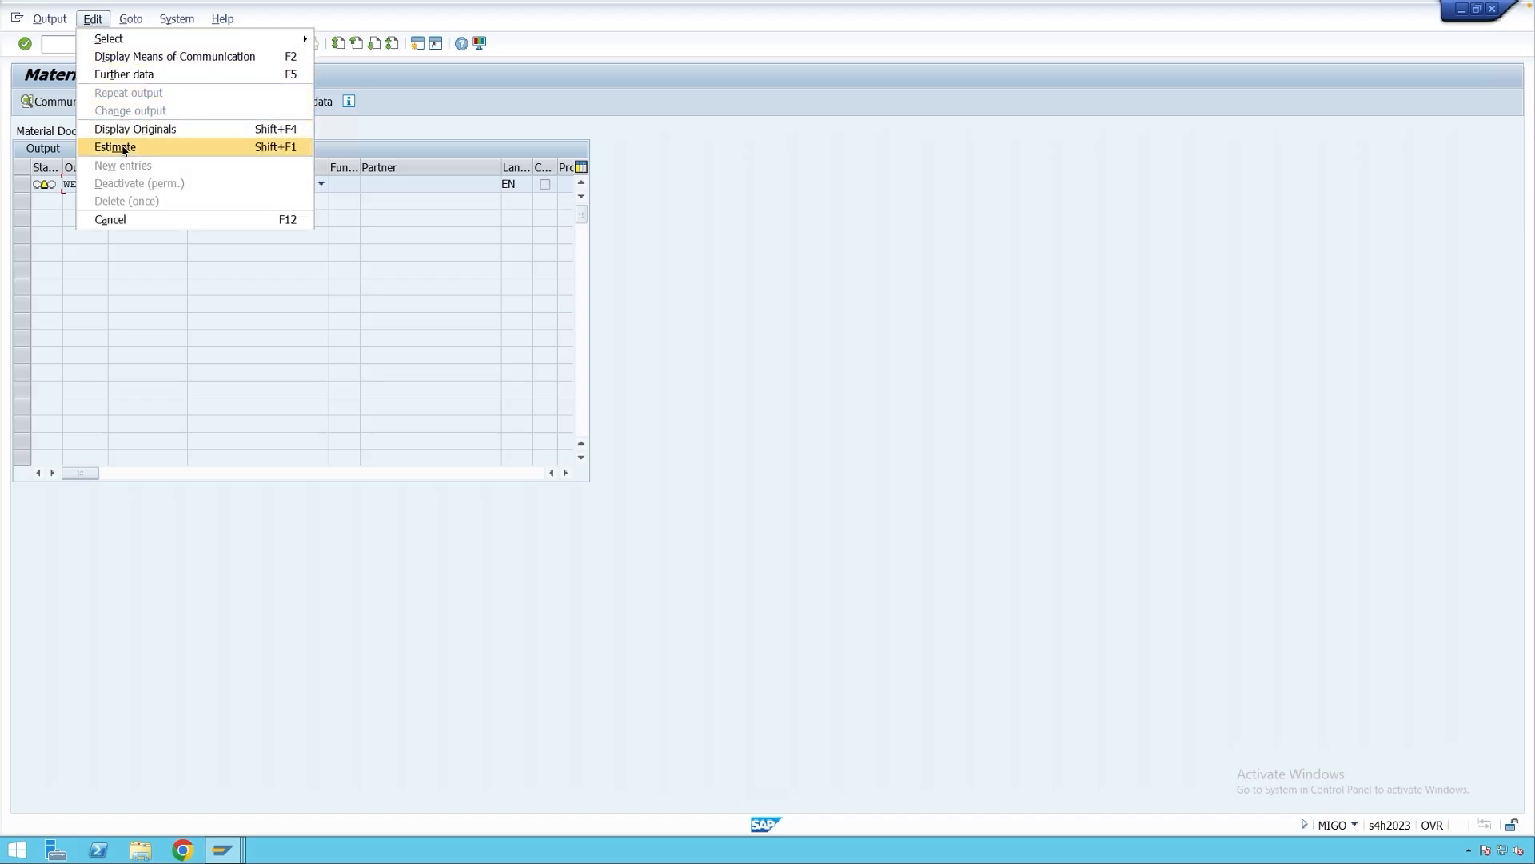
click(120, 147)
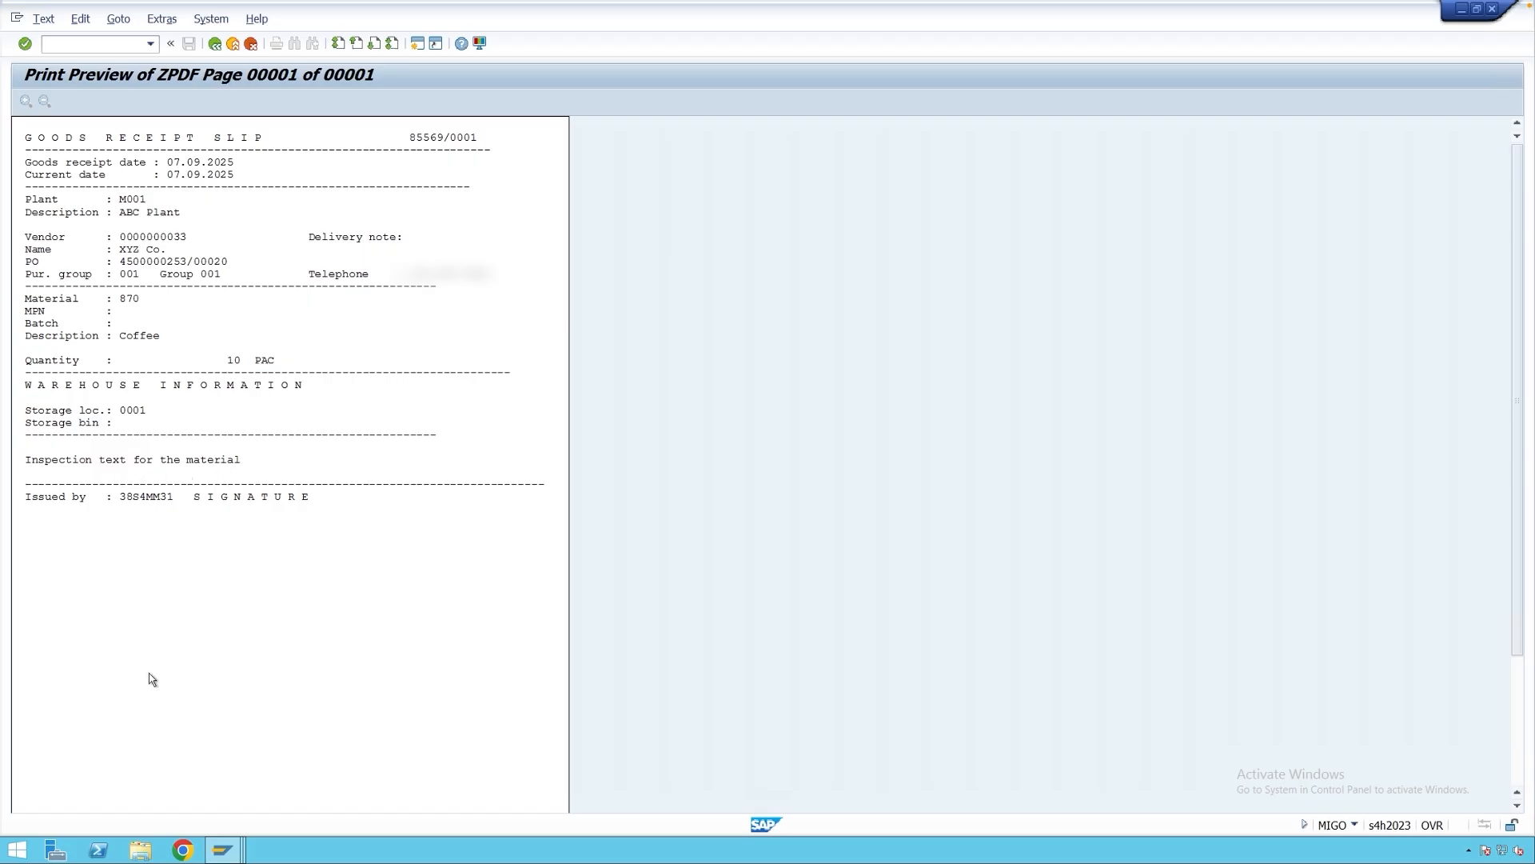
mouse_move(222, 849)
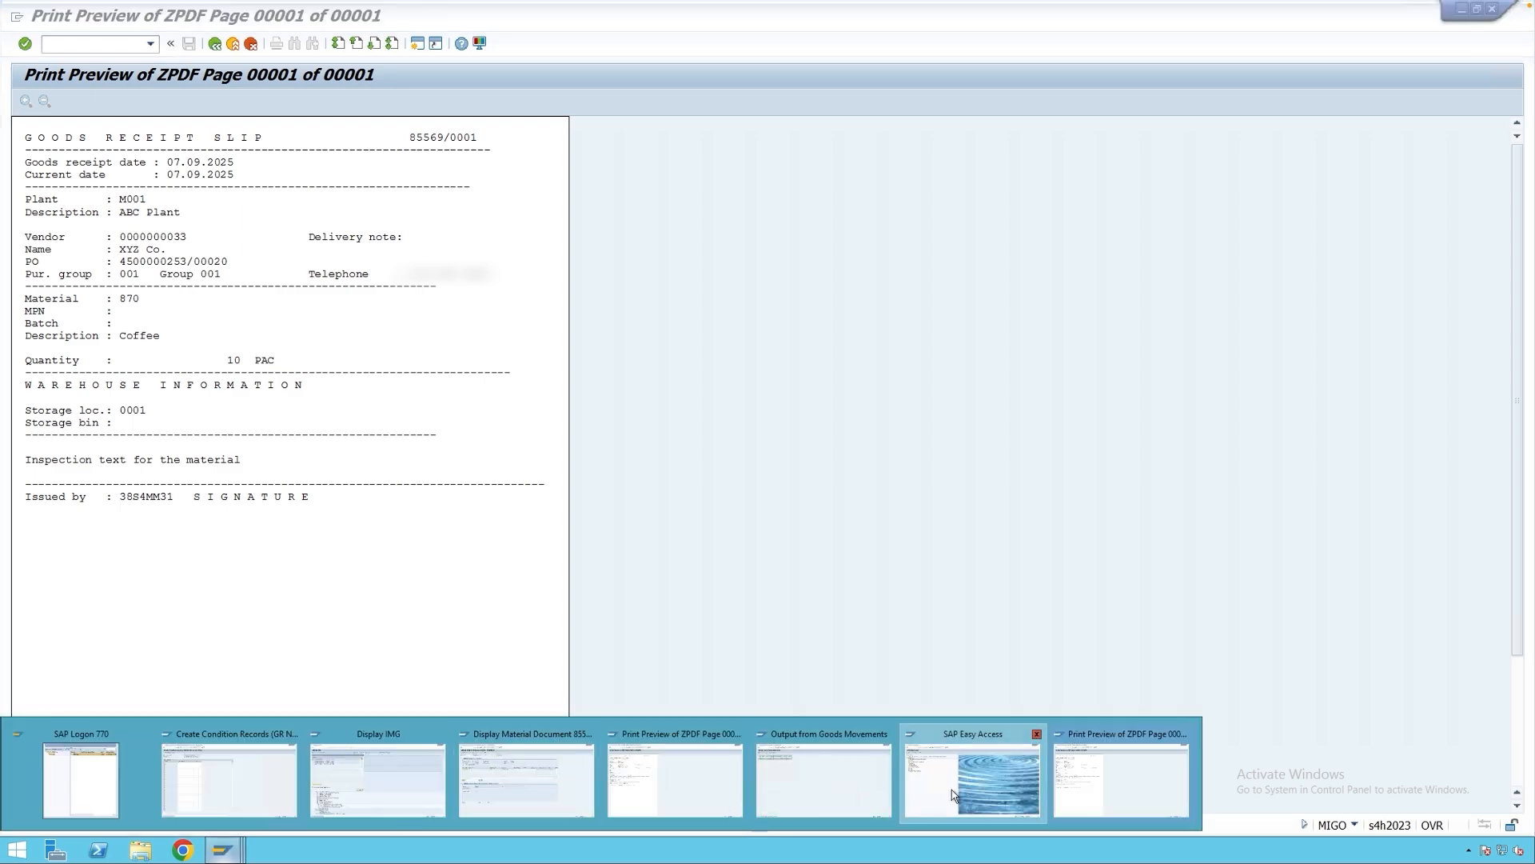
click(955, 792)
Display material 870 in MM03 and show its Basic Data 1 inspection text.
text(mm03)
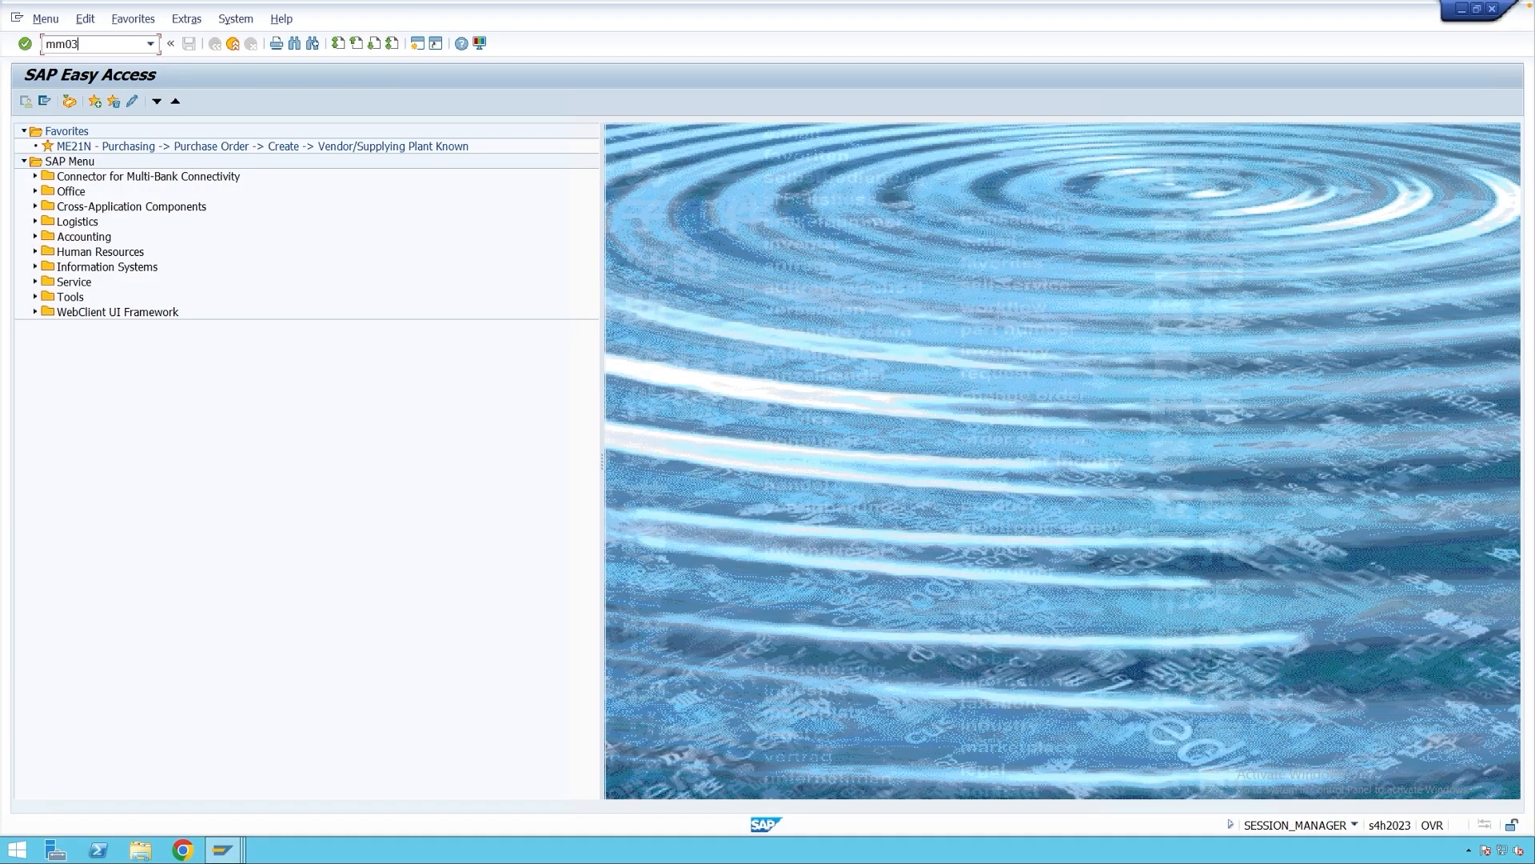
key(Return)
key(Return)
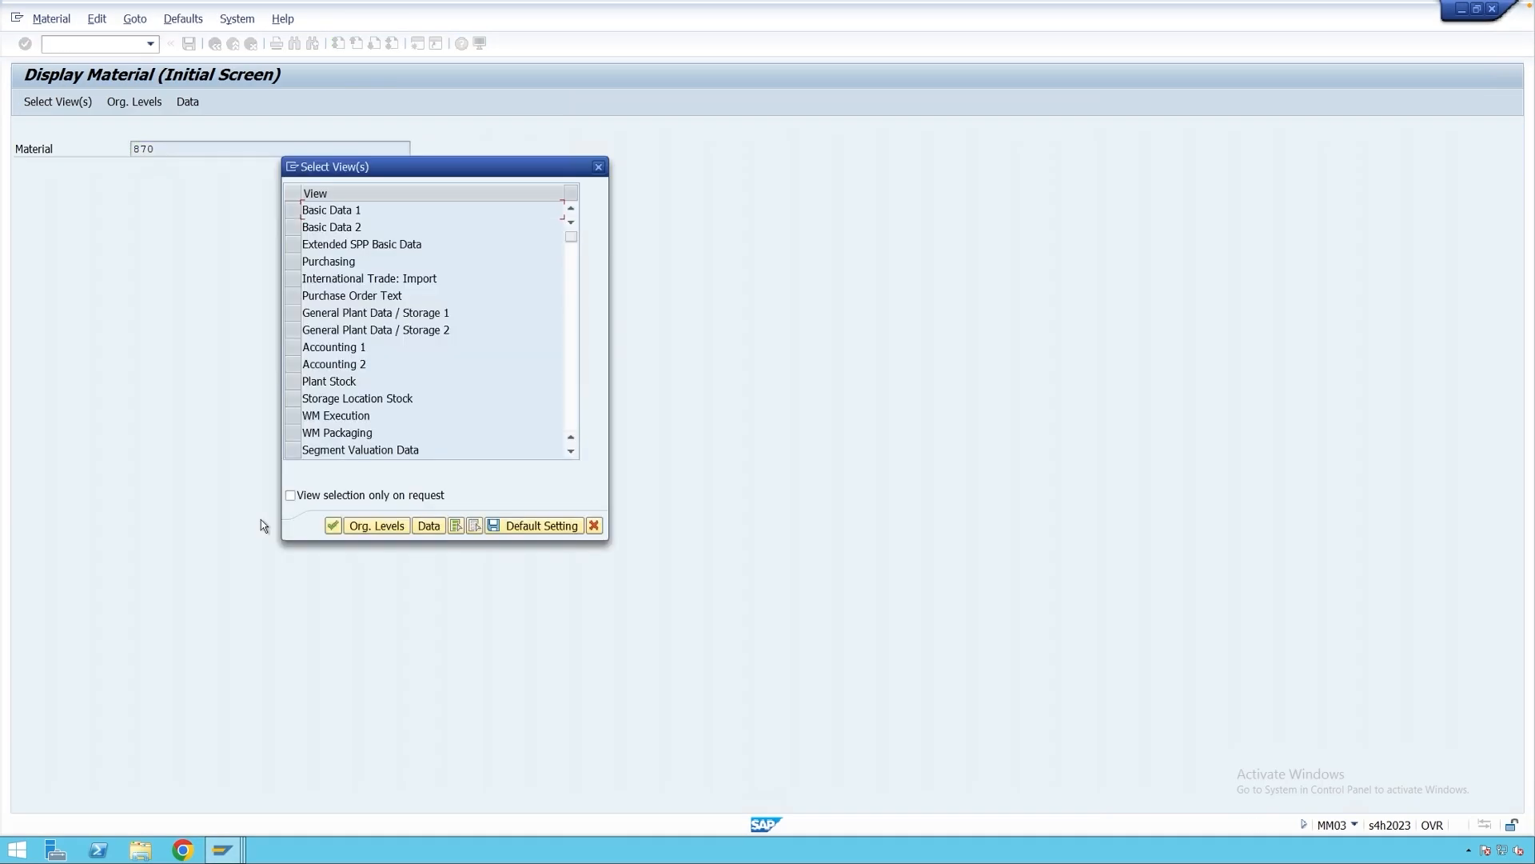
click(292, 213)
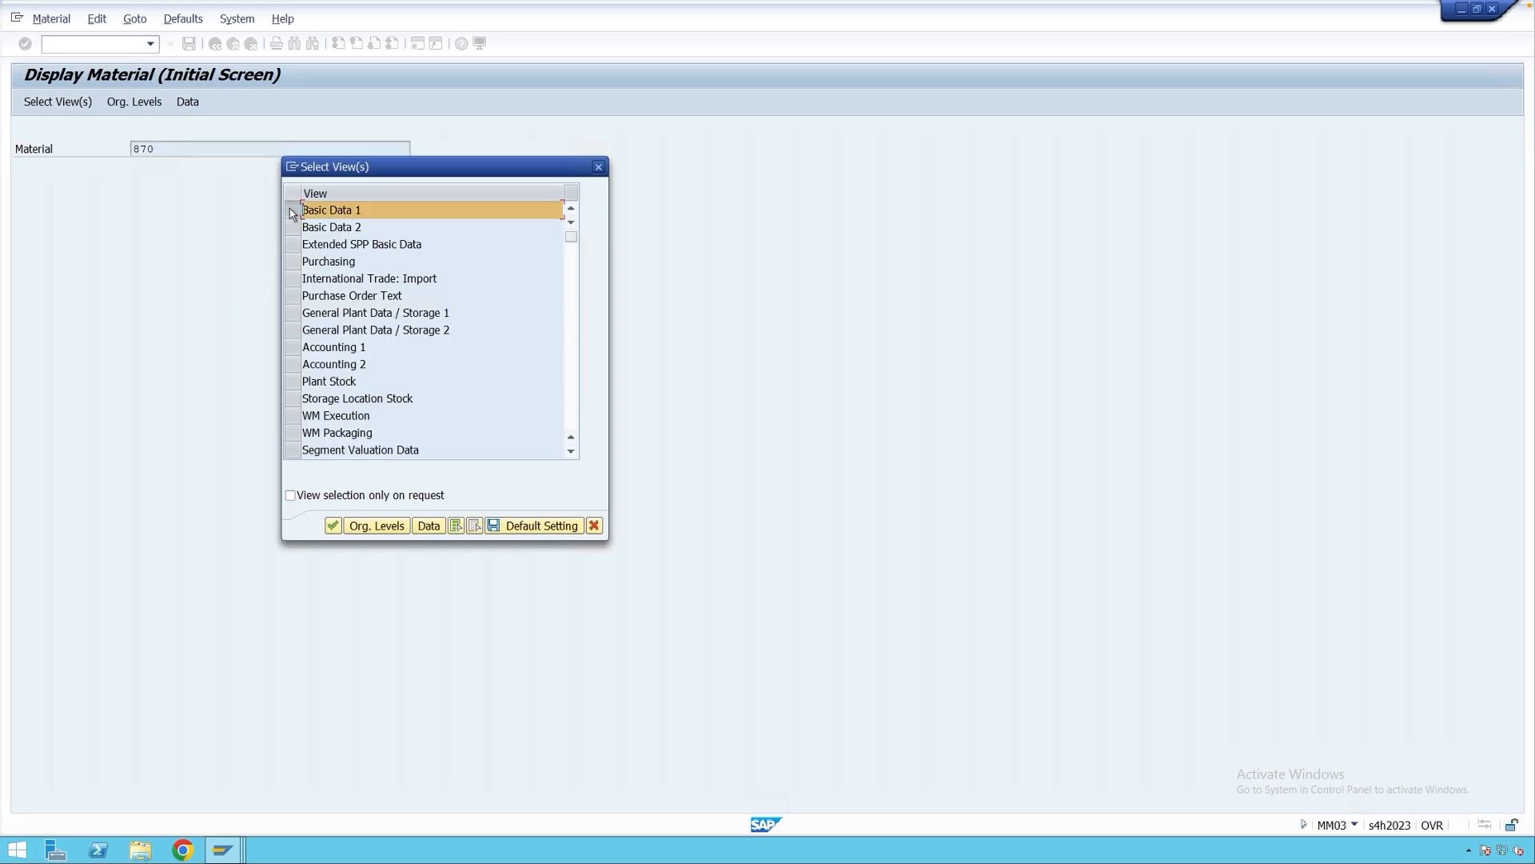
key(Return)
click(89, 105)
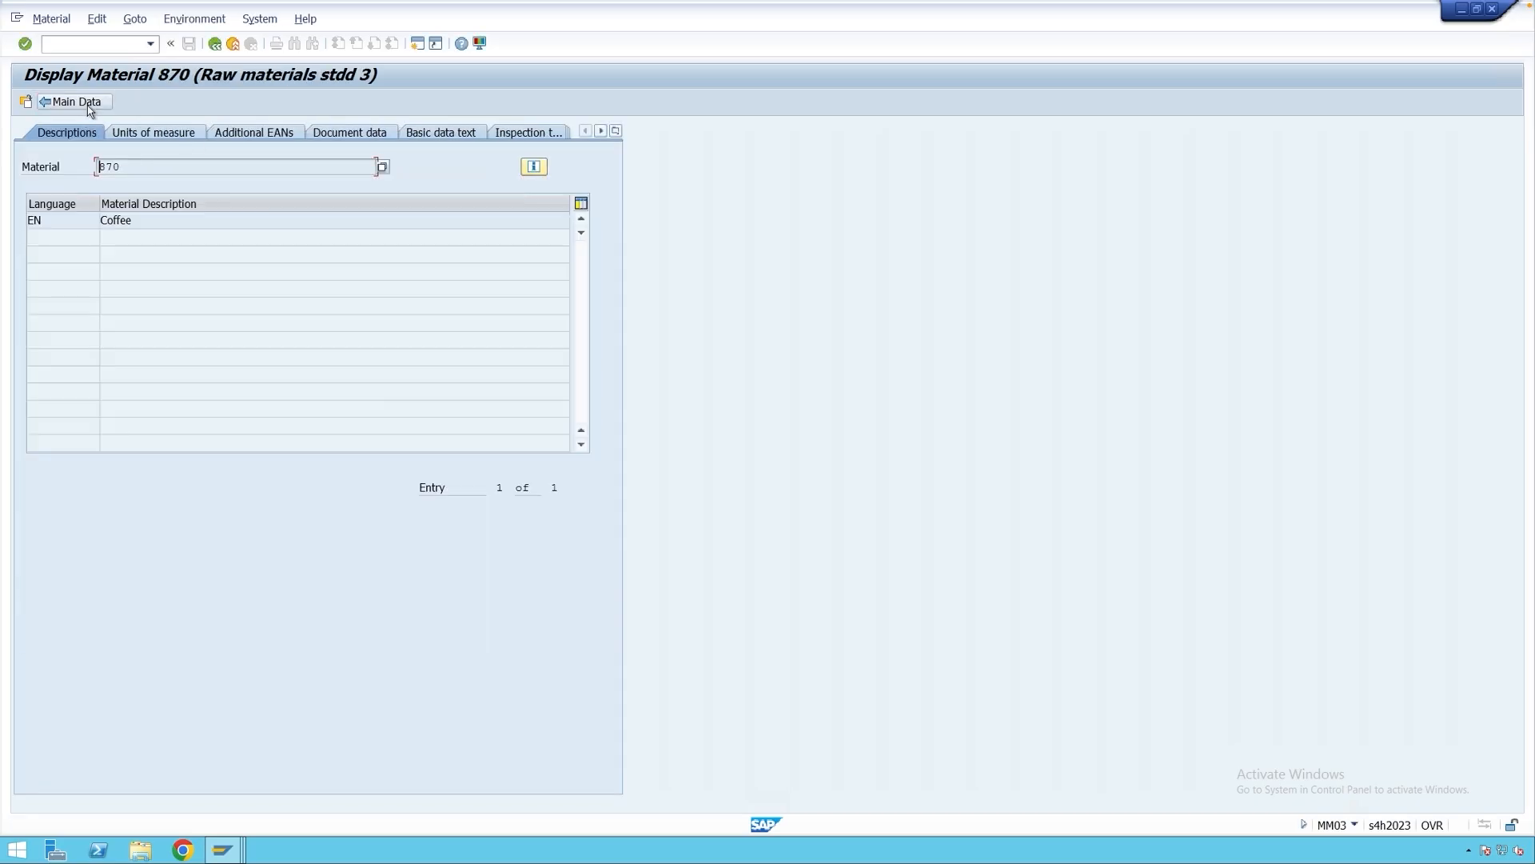
click(540, 133)
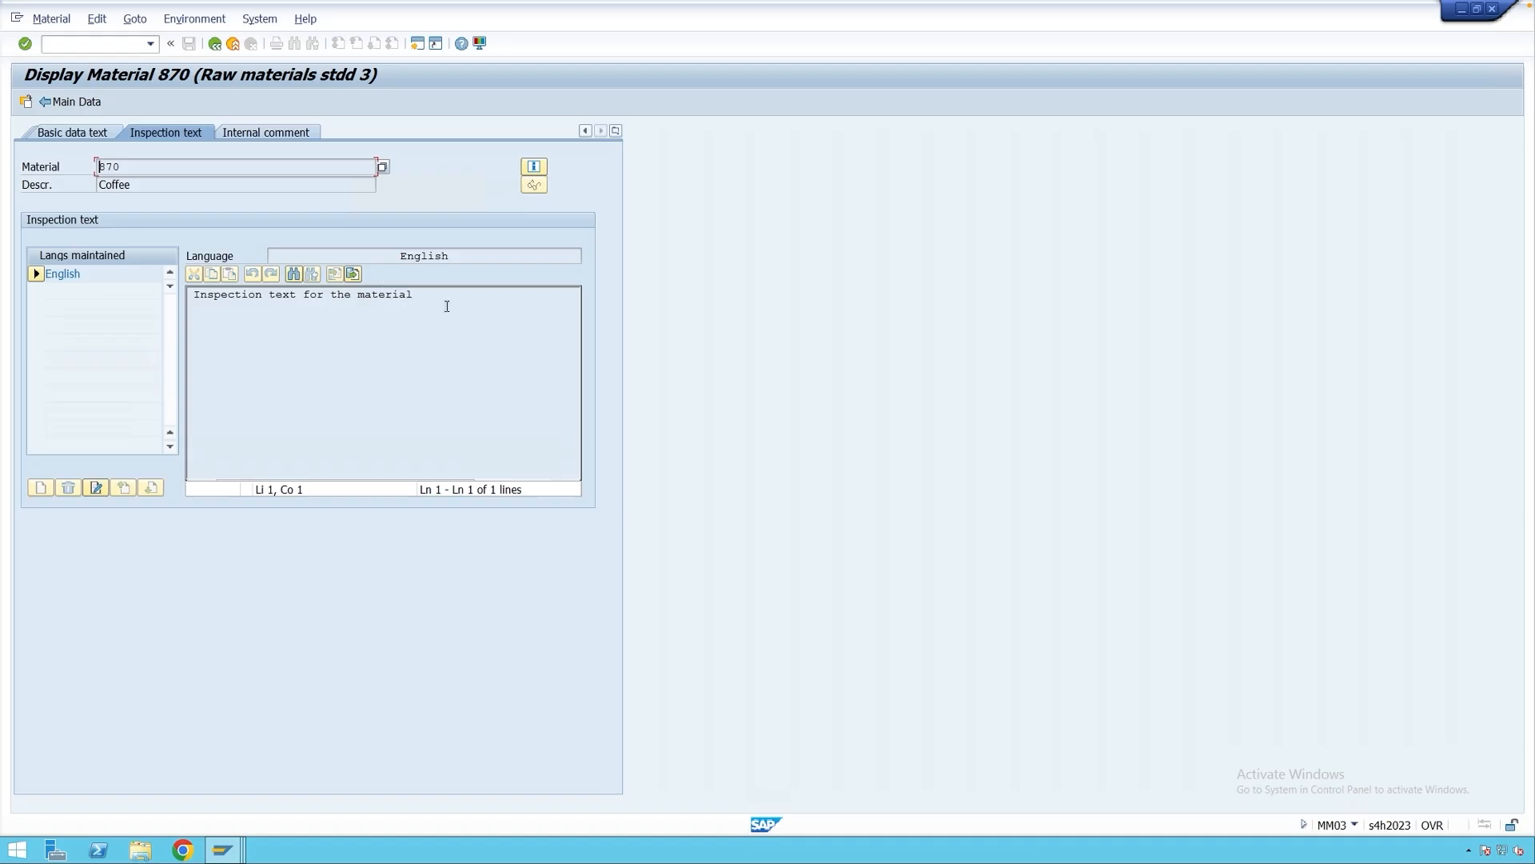
Select the whole inspection text, then bring back the goods receipt slip print preview.
triple_click(387, 308)
drag(421, 294, 189, 295)
click(120, 170)
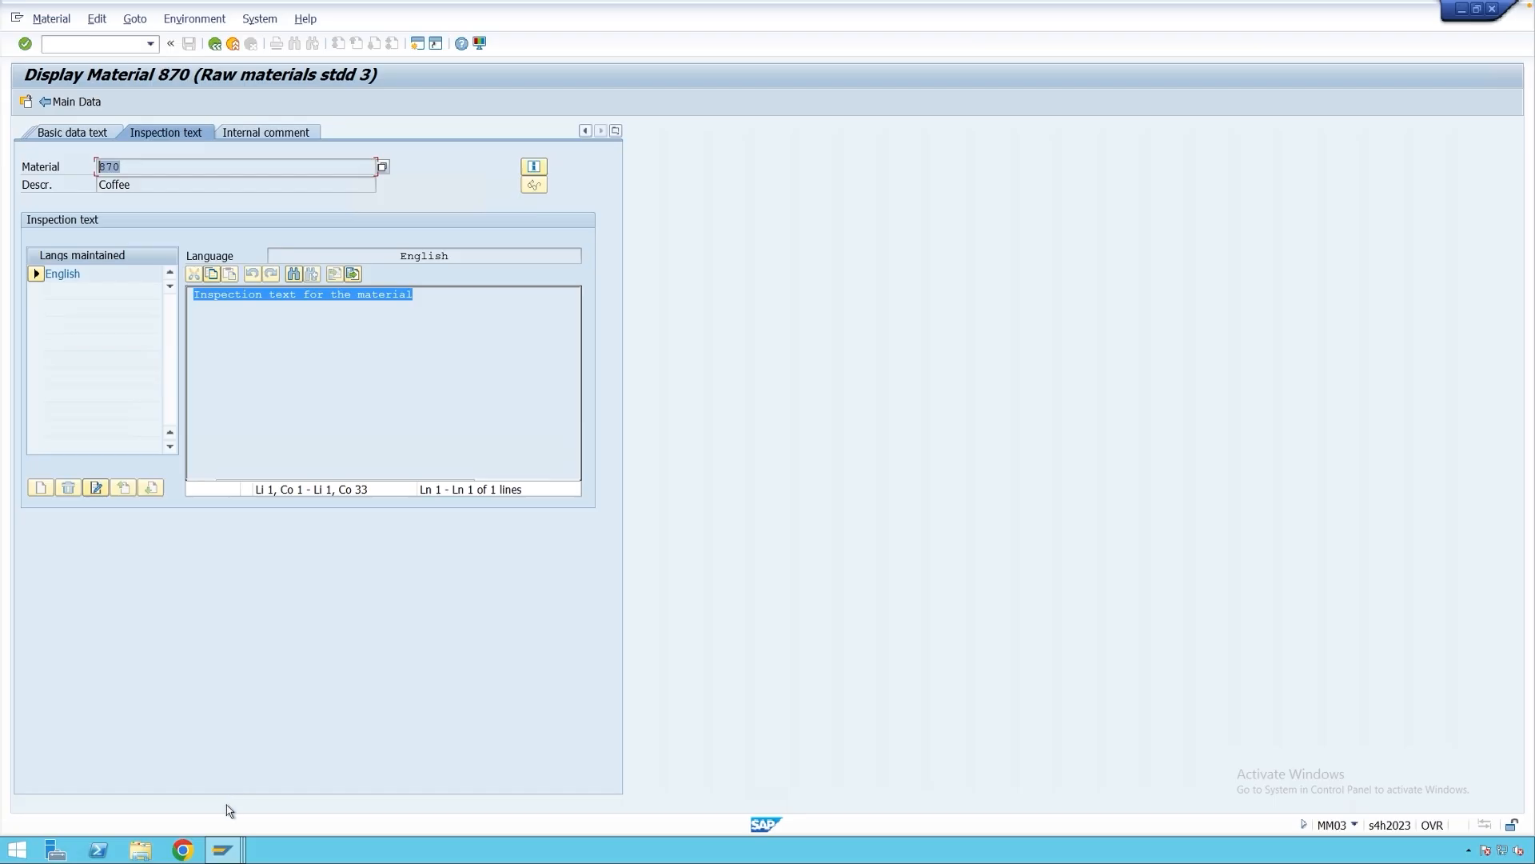
click(222, 849)
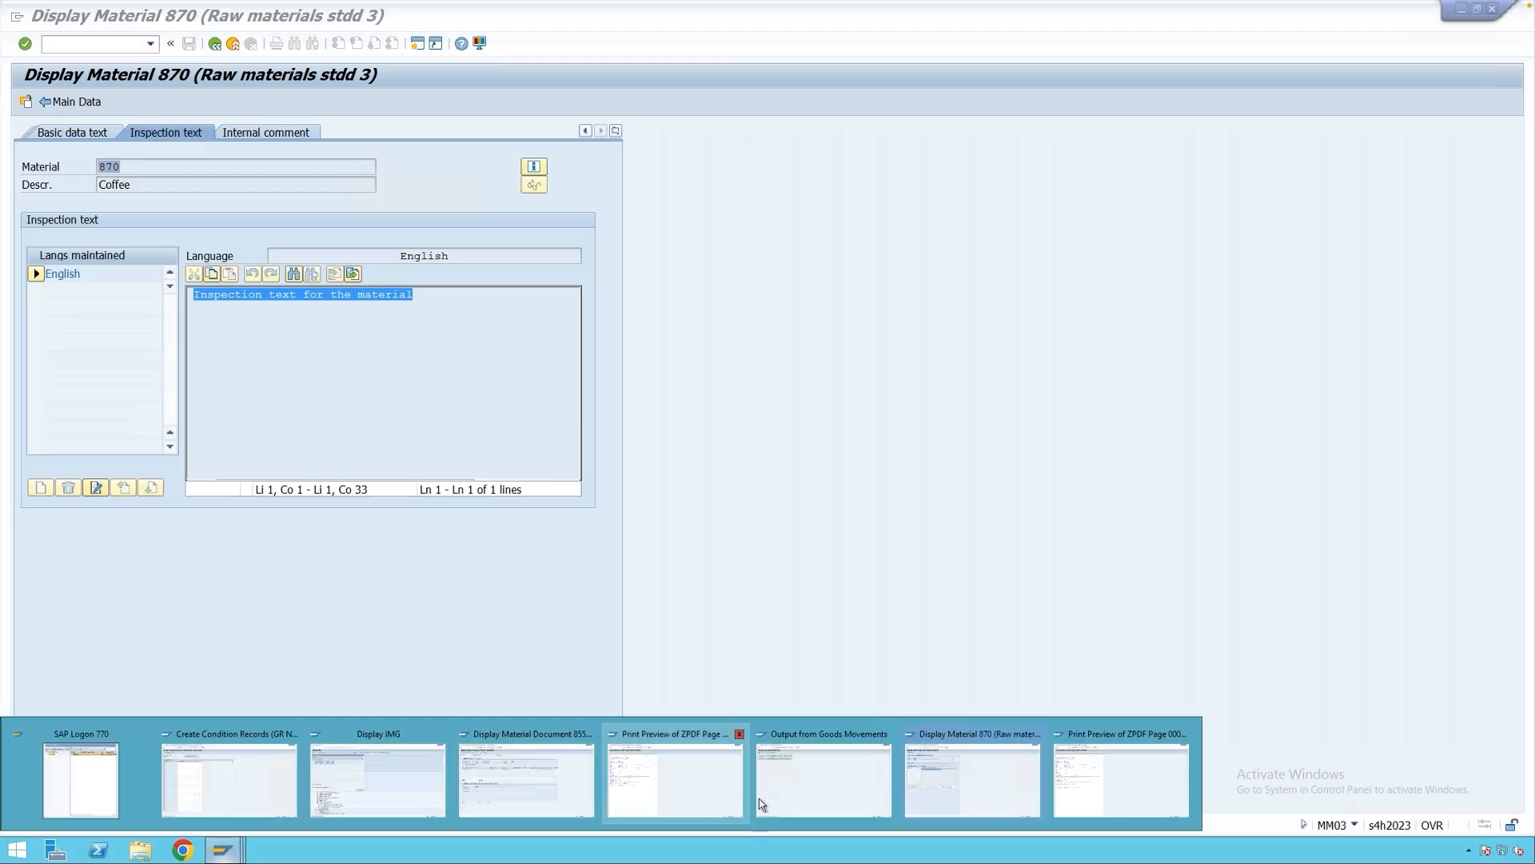
click(1069, 786)
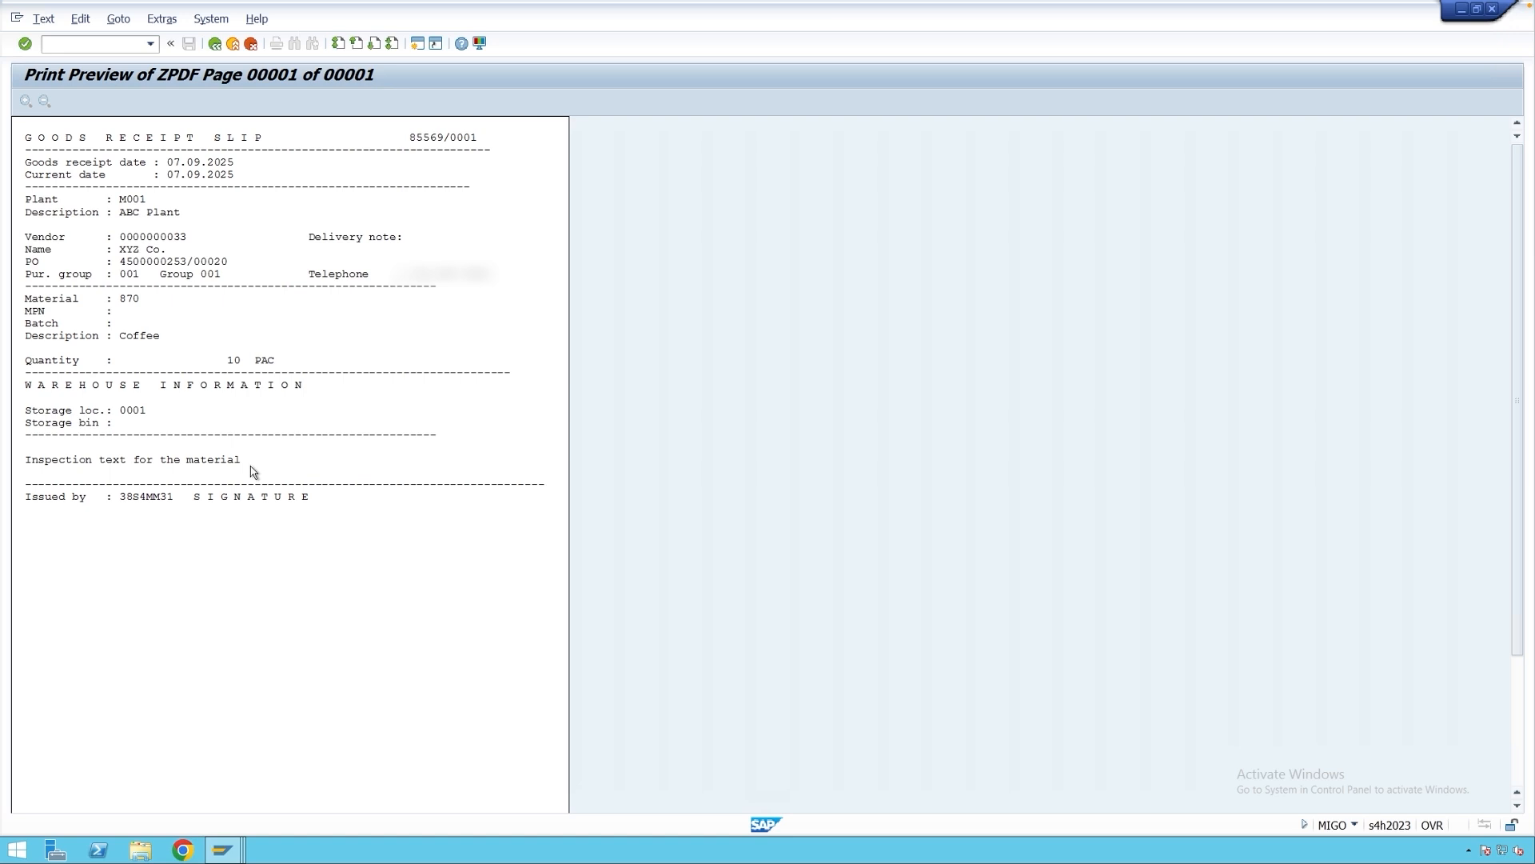
Close the slip preview and list the print versions for material document 85567.
key(F3)
click(158, 238)
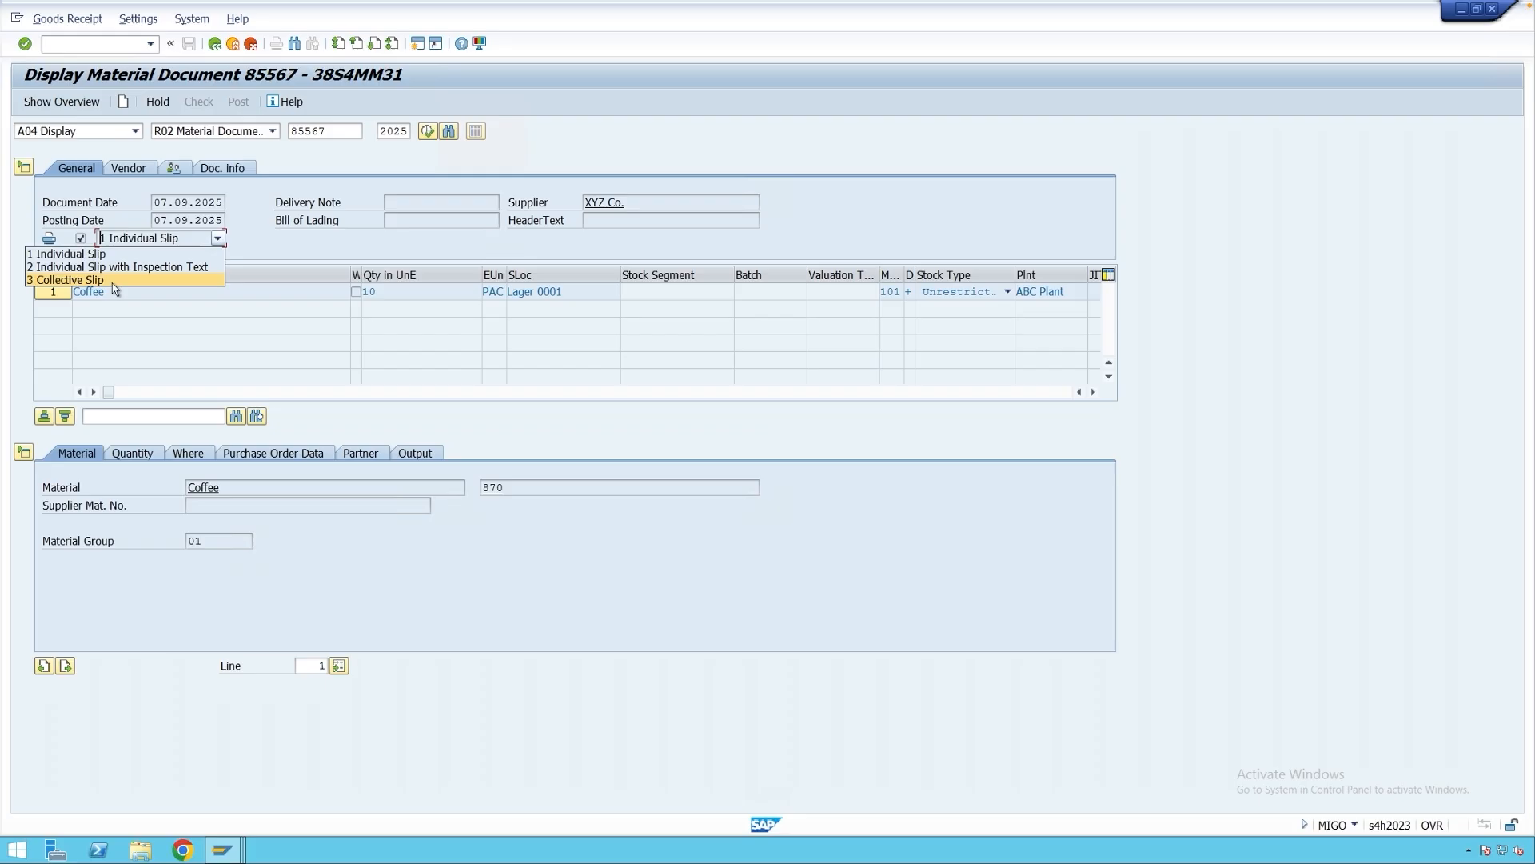
click(113, 283)
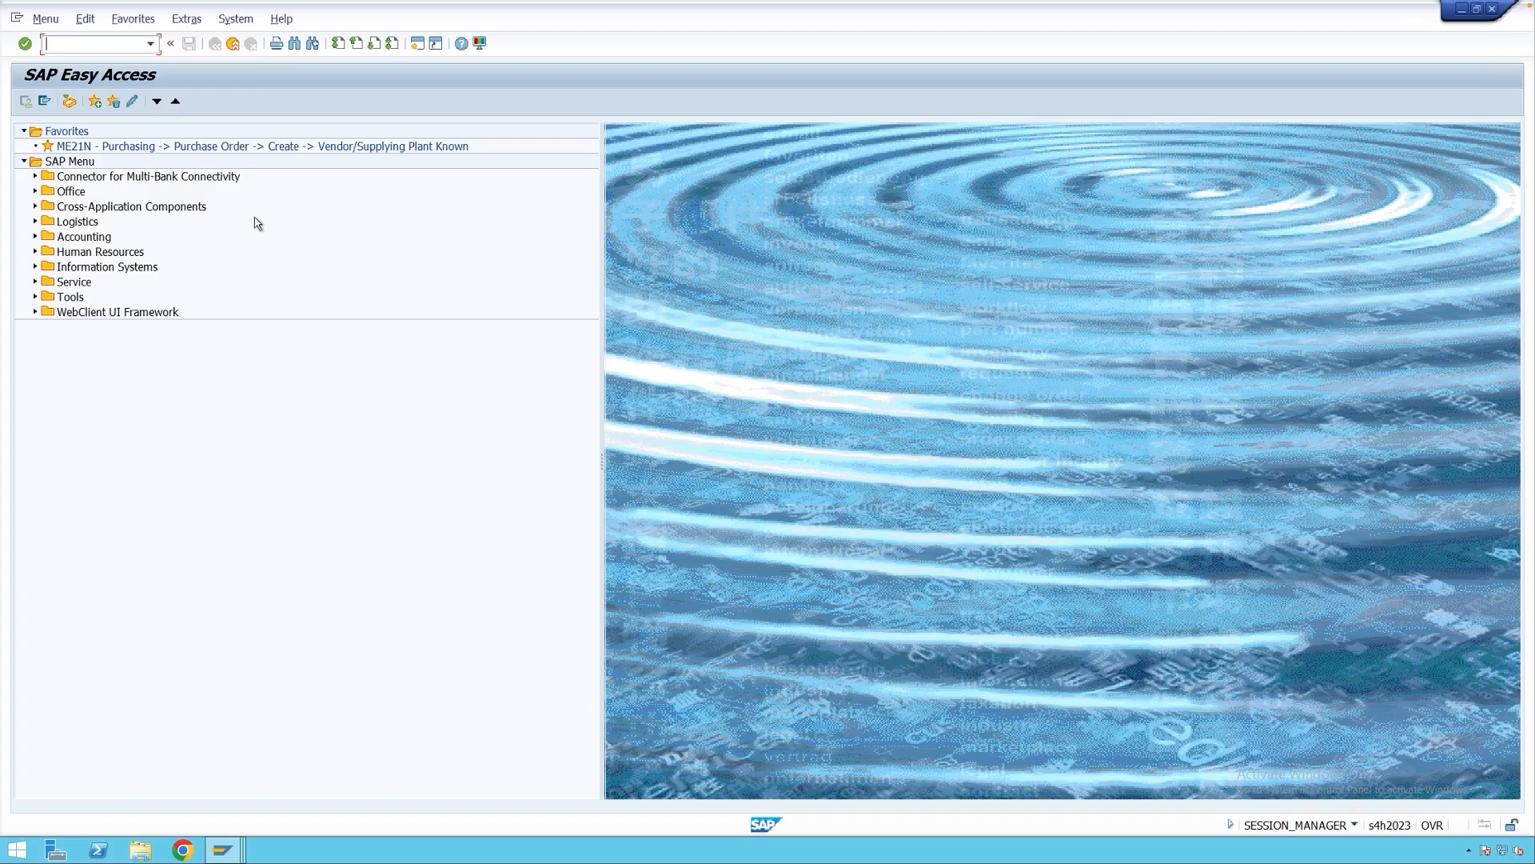
text(me22n)
key(Return)
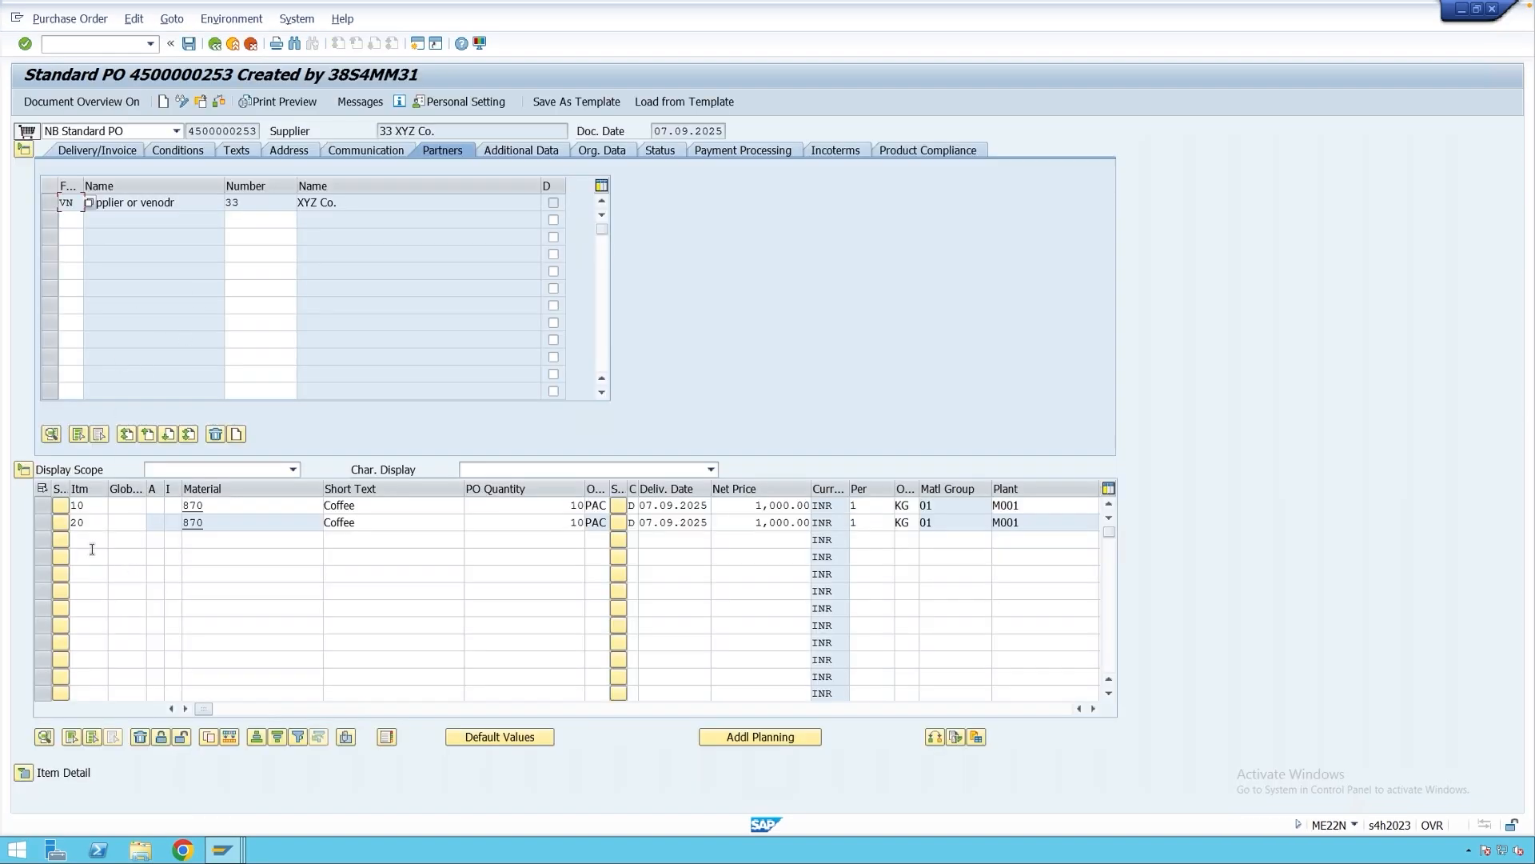
click(242, 543)
text(9)
key(Return)
Give item 30 quantity 100, plant M001 and gross price 10, and save the order.
click(544, 543)
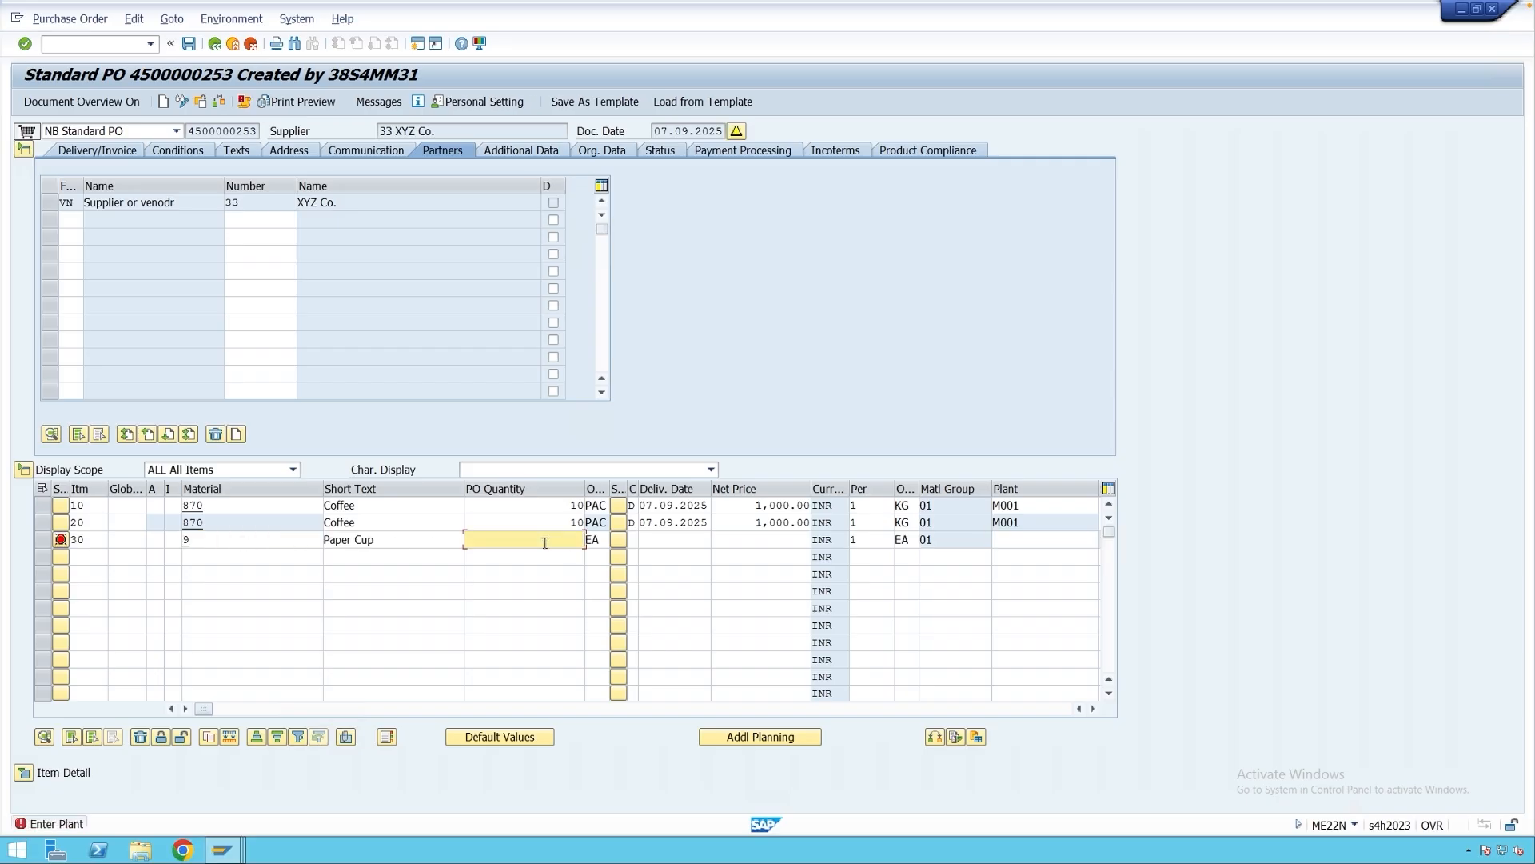
text(100)
click(1030, 540)
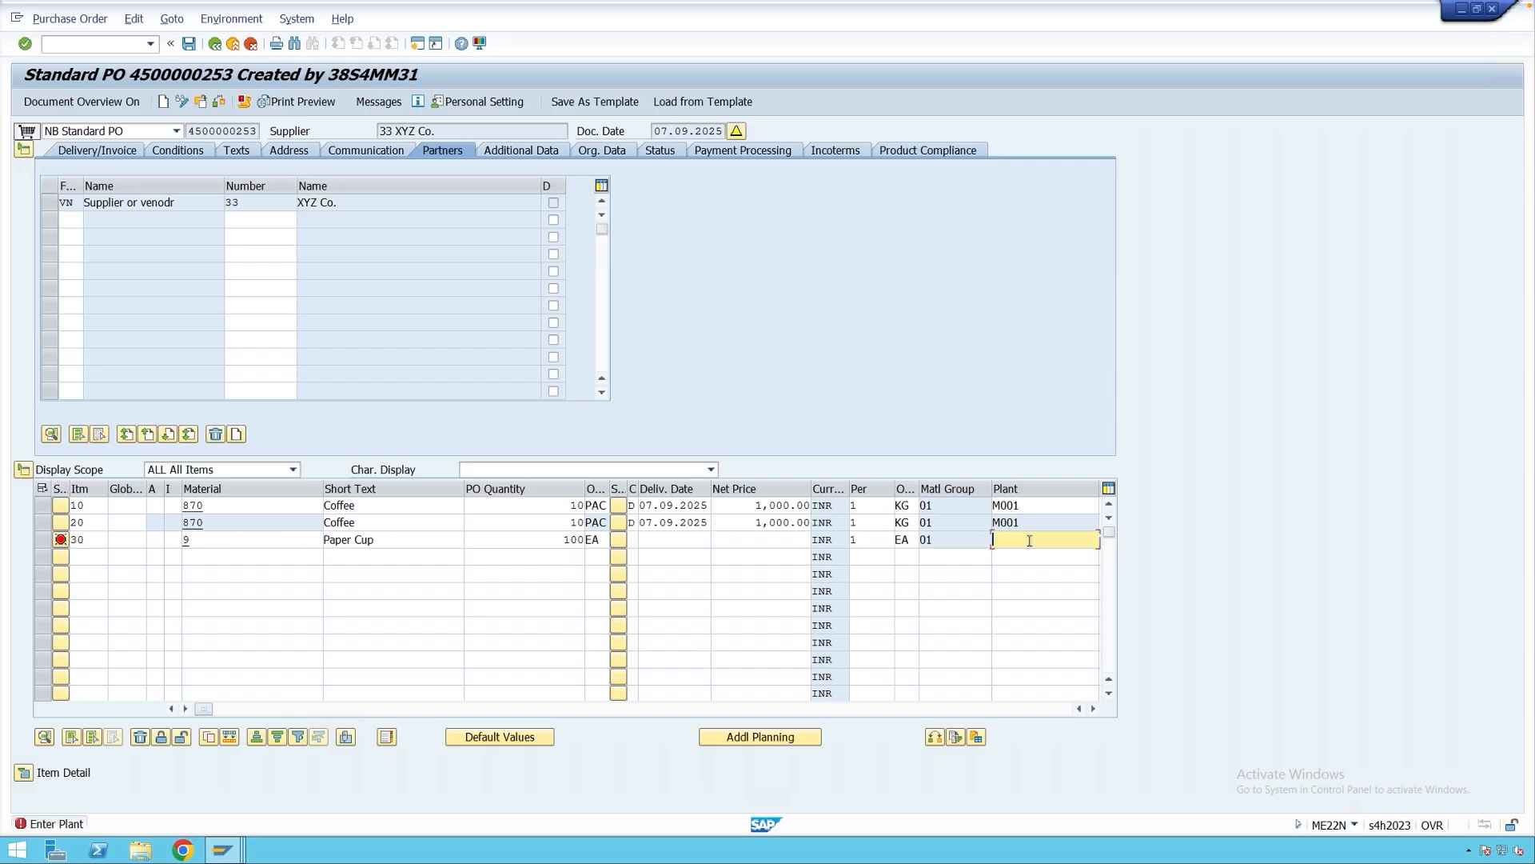
text(m001)
key(Return)
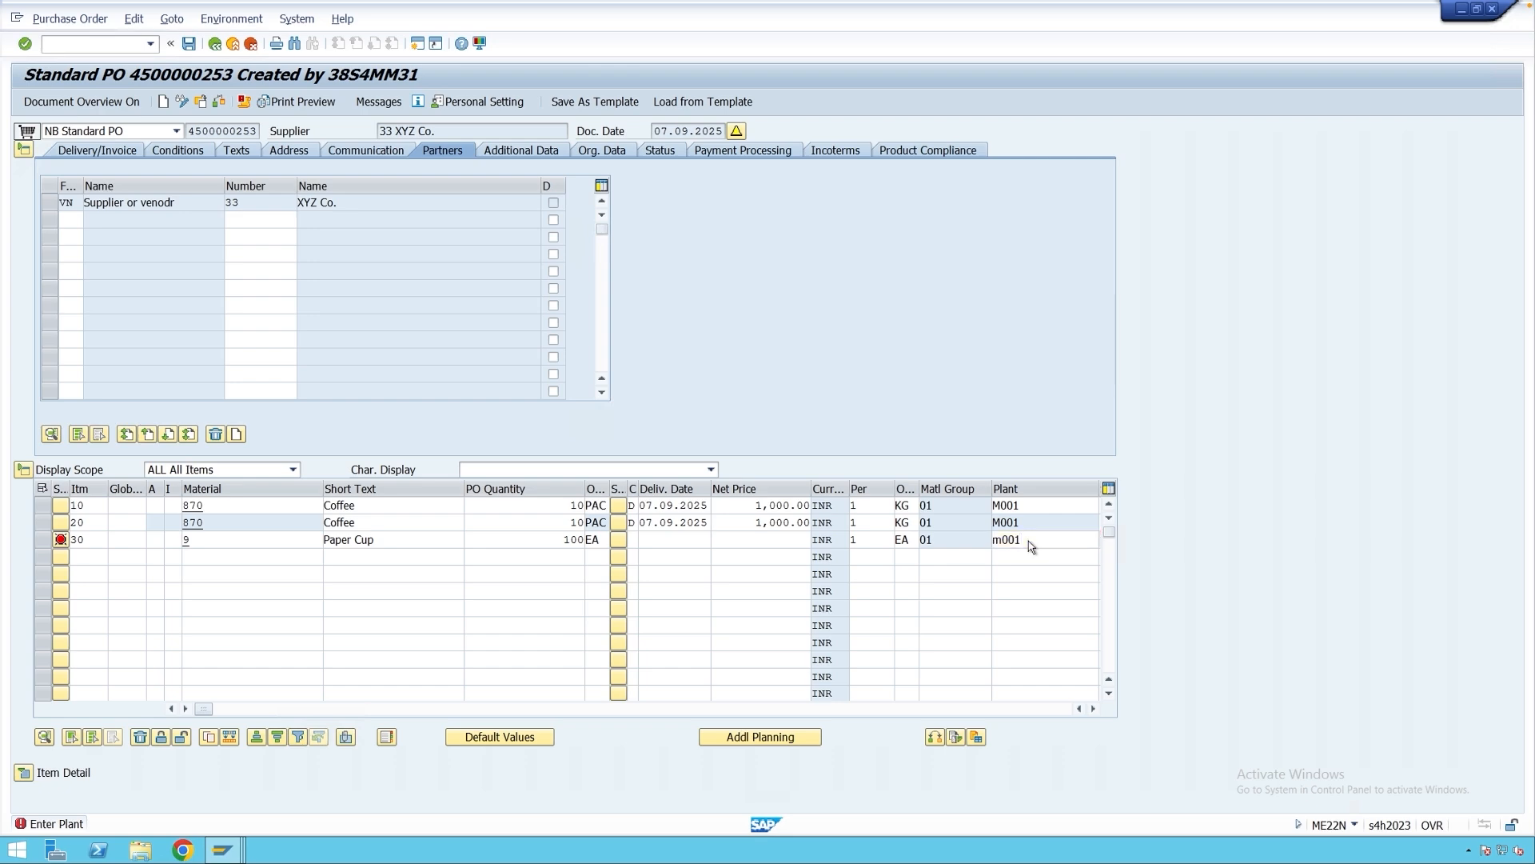
click(322, 595)
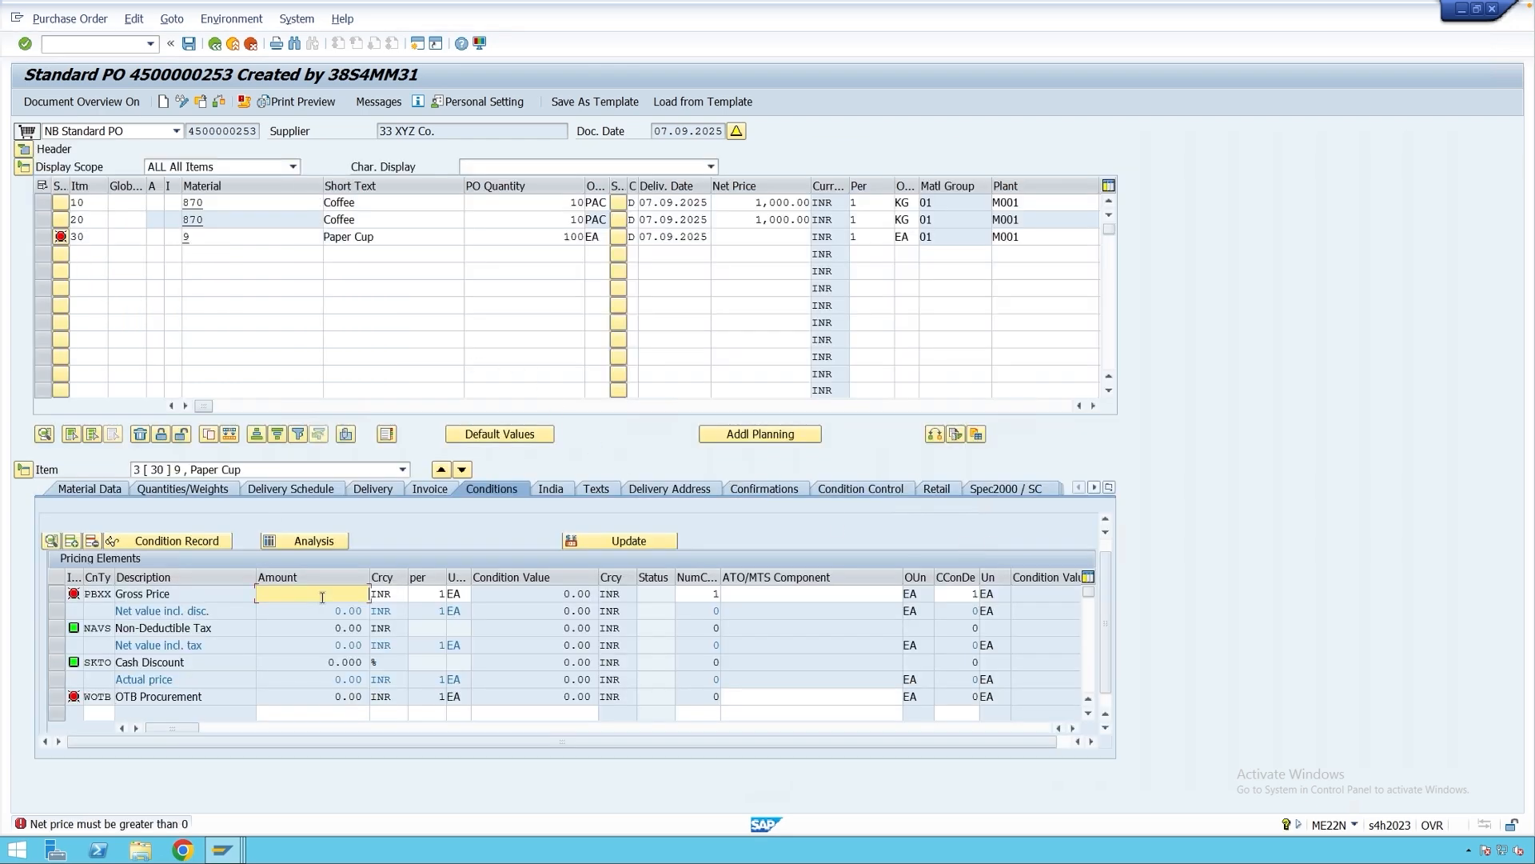
text(10)
key(Return)
click(244, 102)
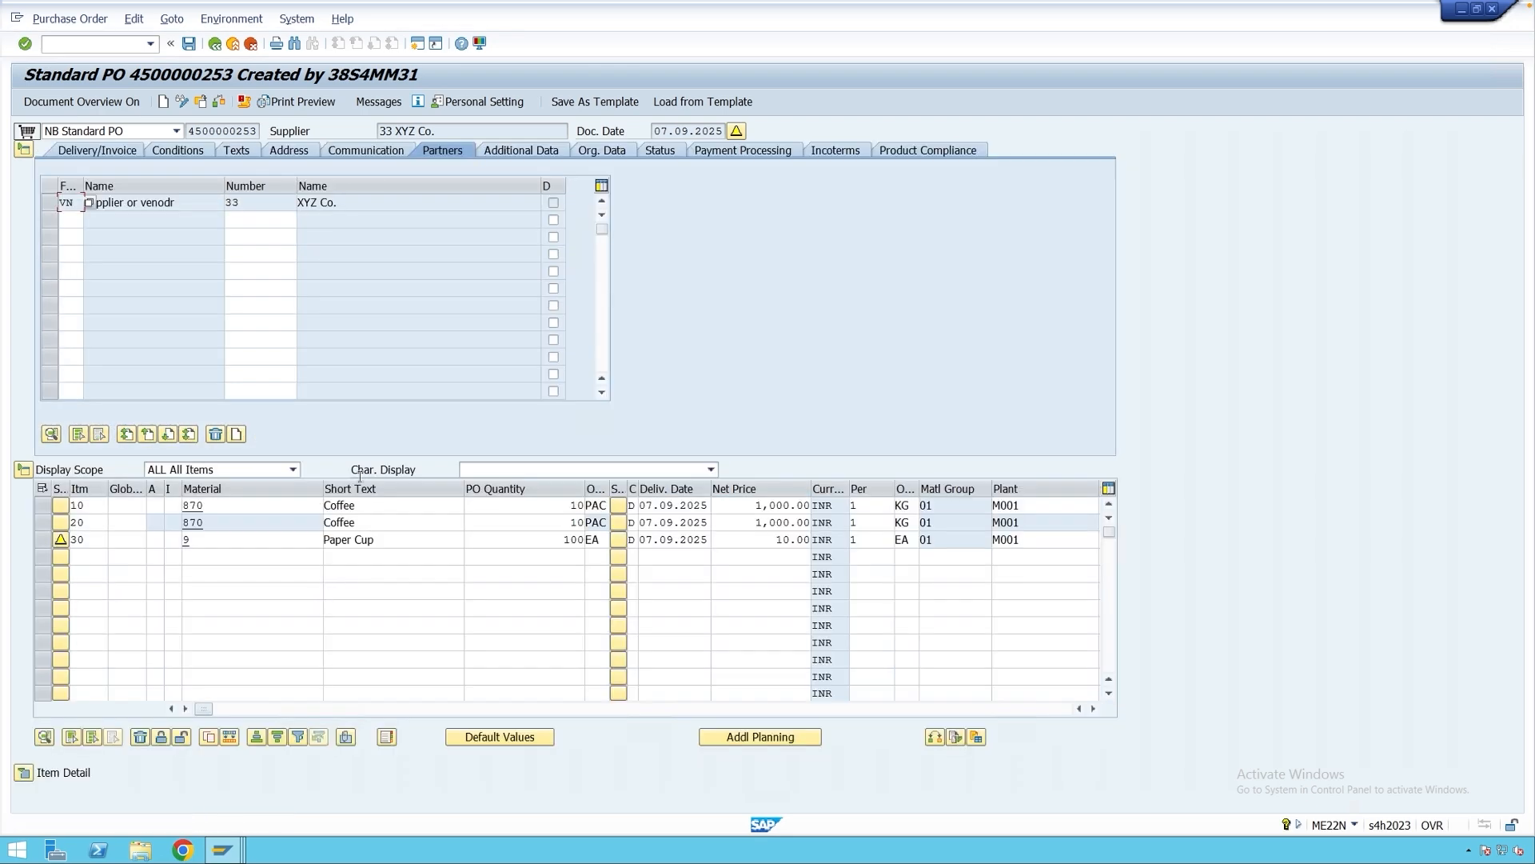
click(188, 44)
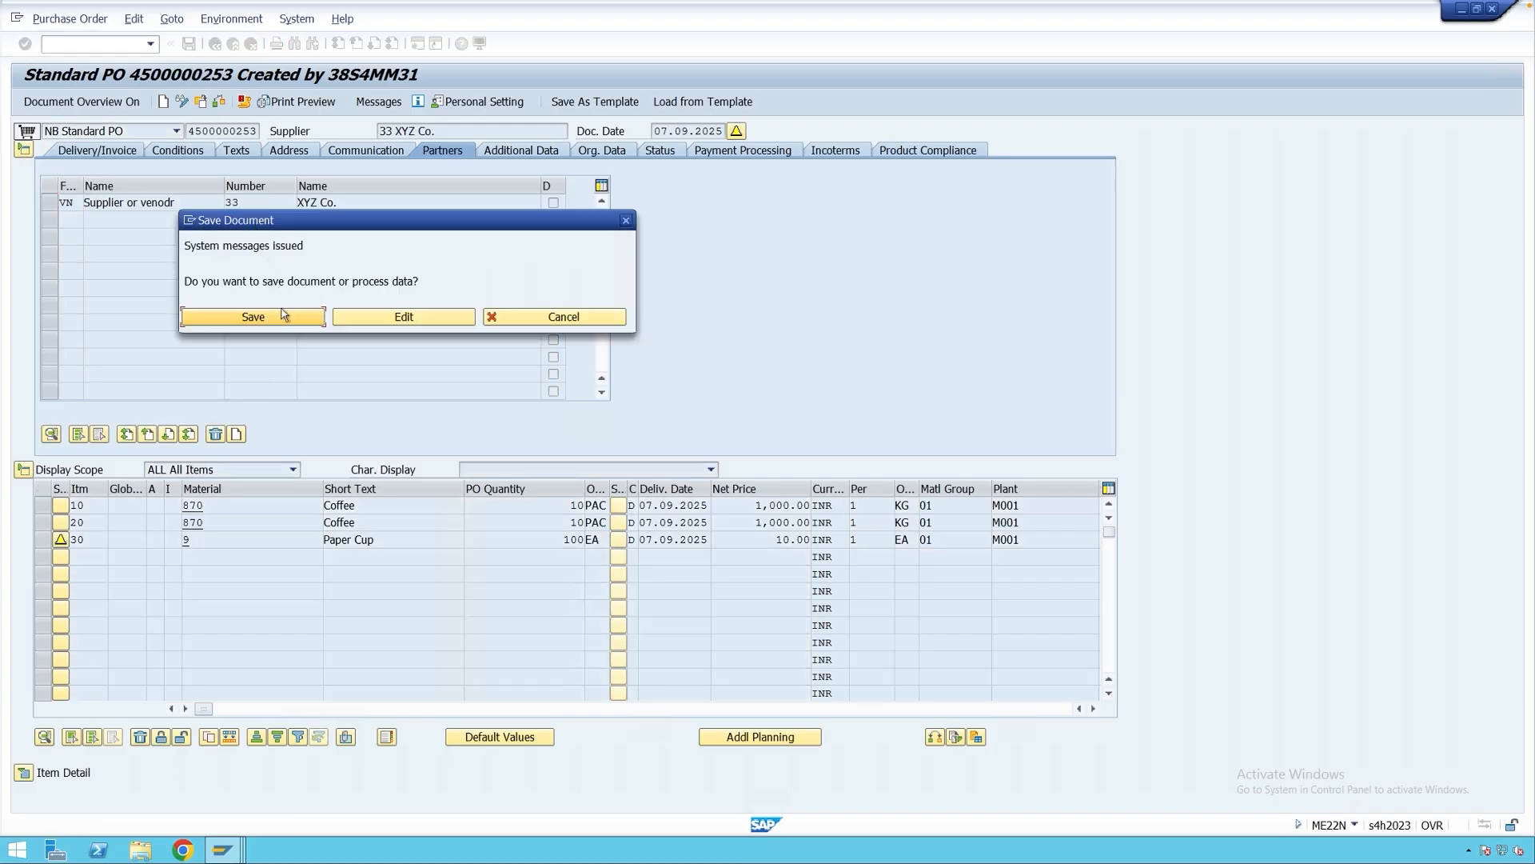
click(252, 316)
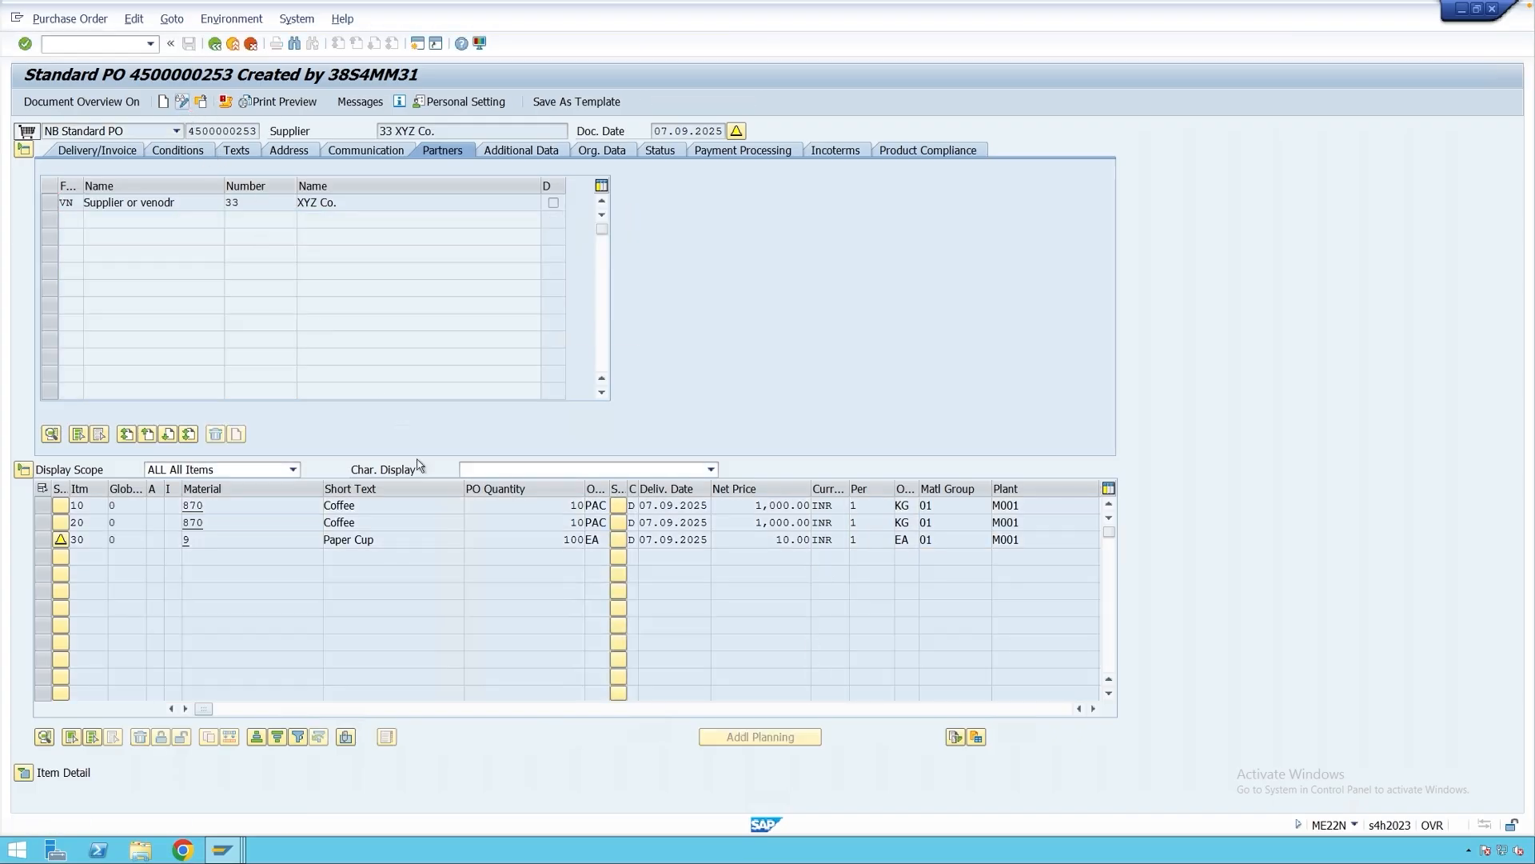
Change item 20's PO quantity to 20 PAC and save the order again.
drag(564, 527, 587, 524)
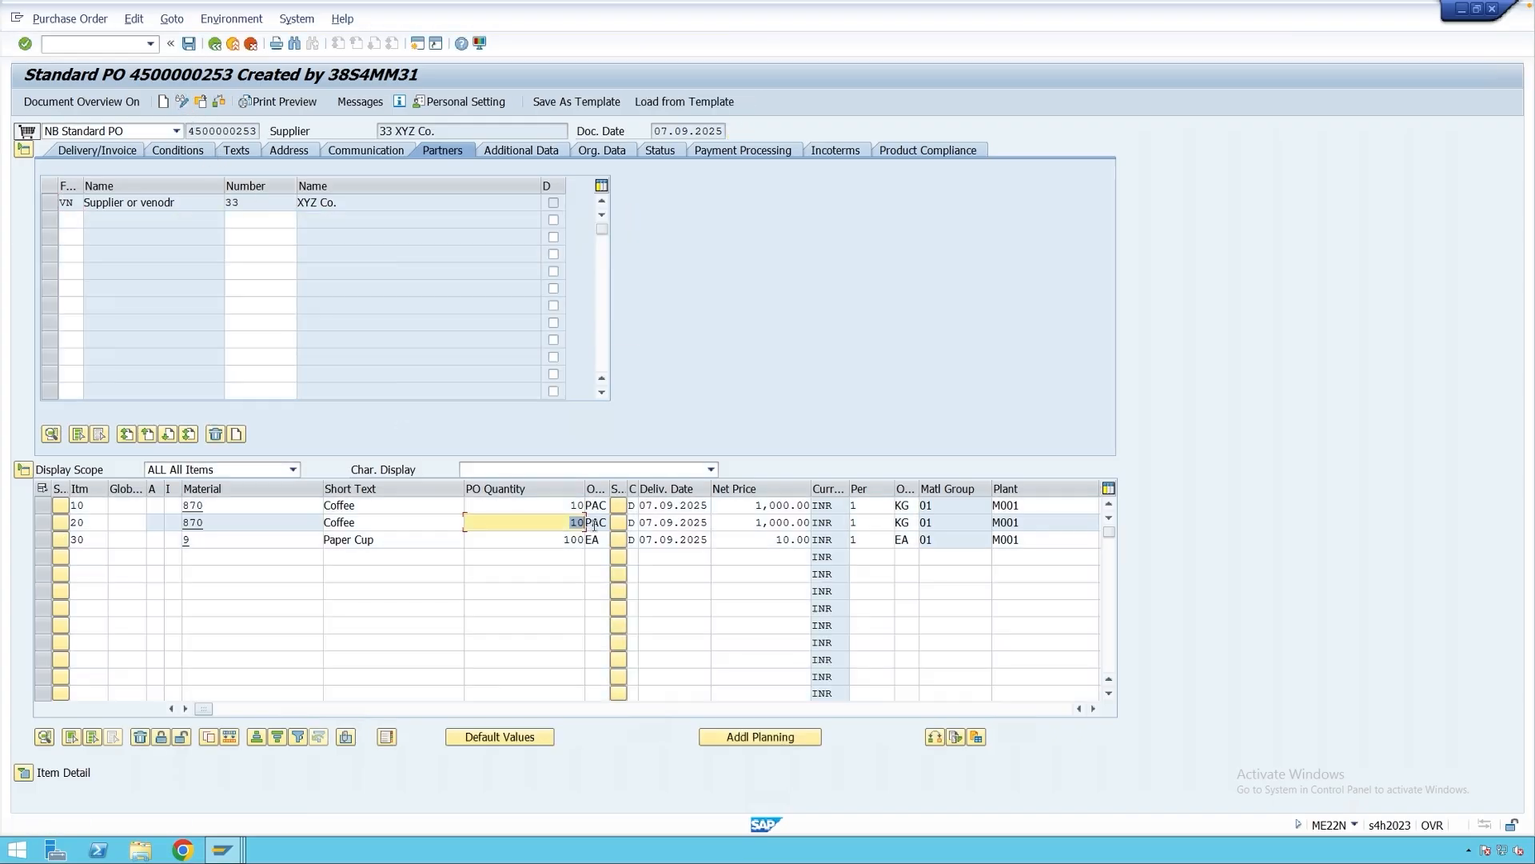
text(20)
key(Return)
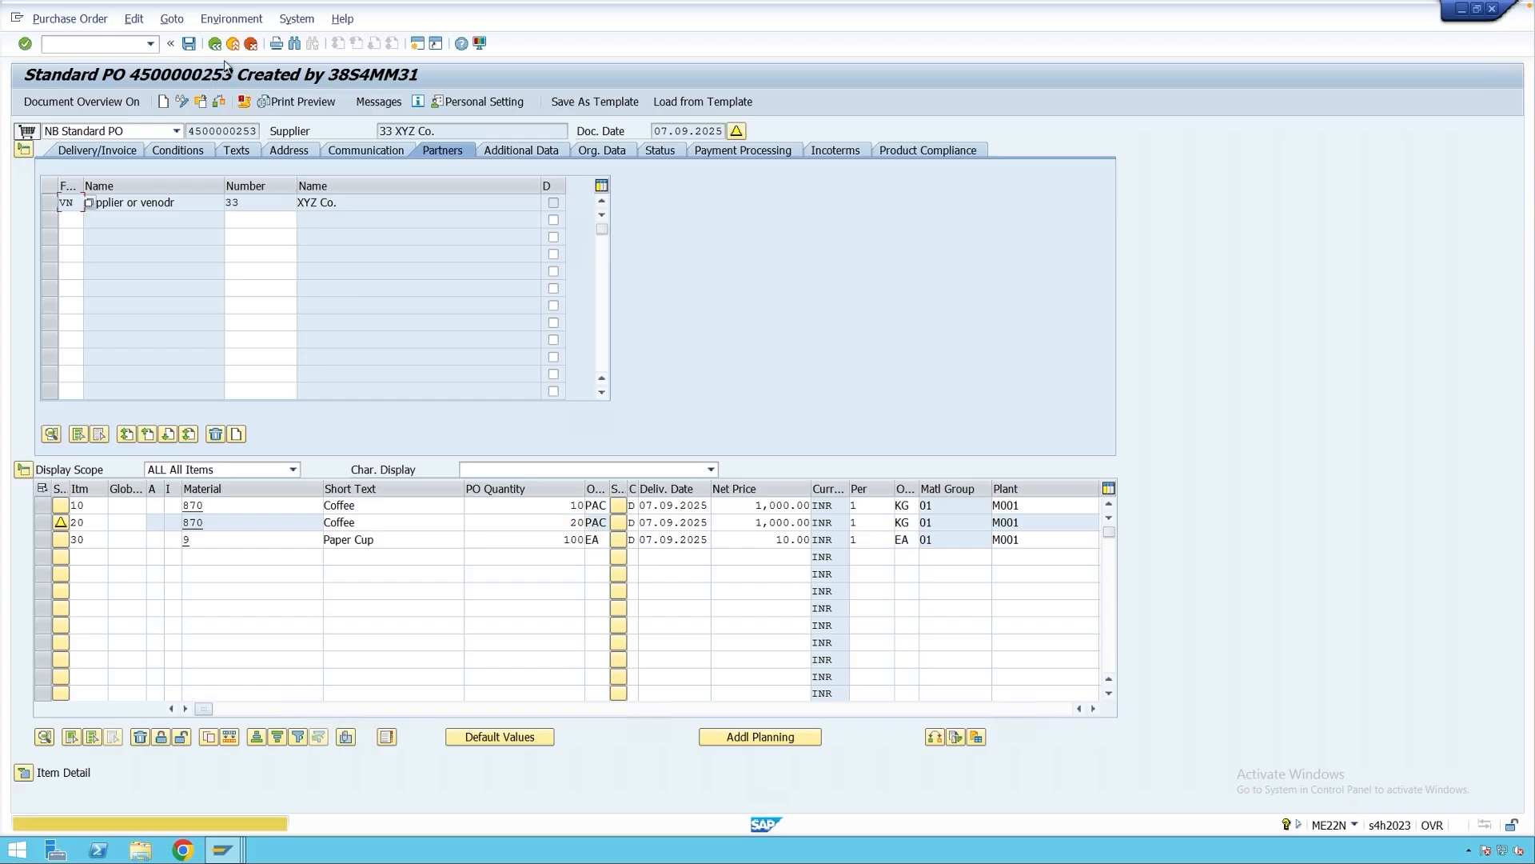
click(188, 44)
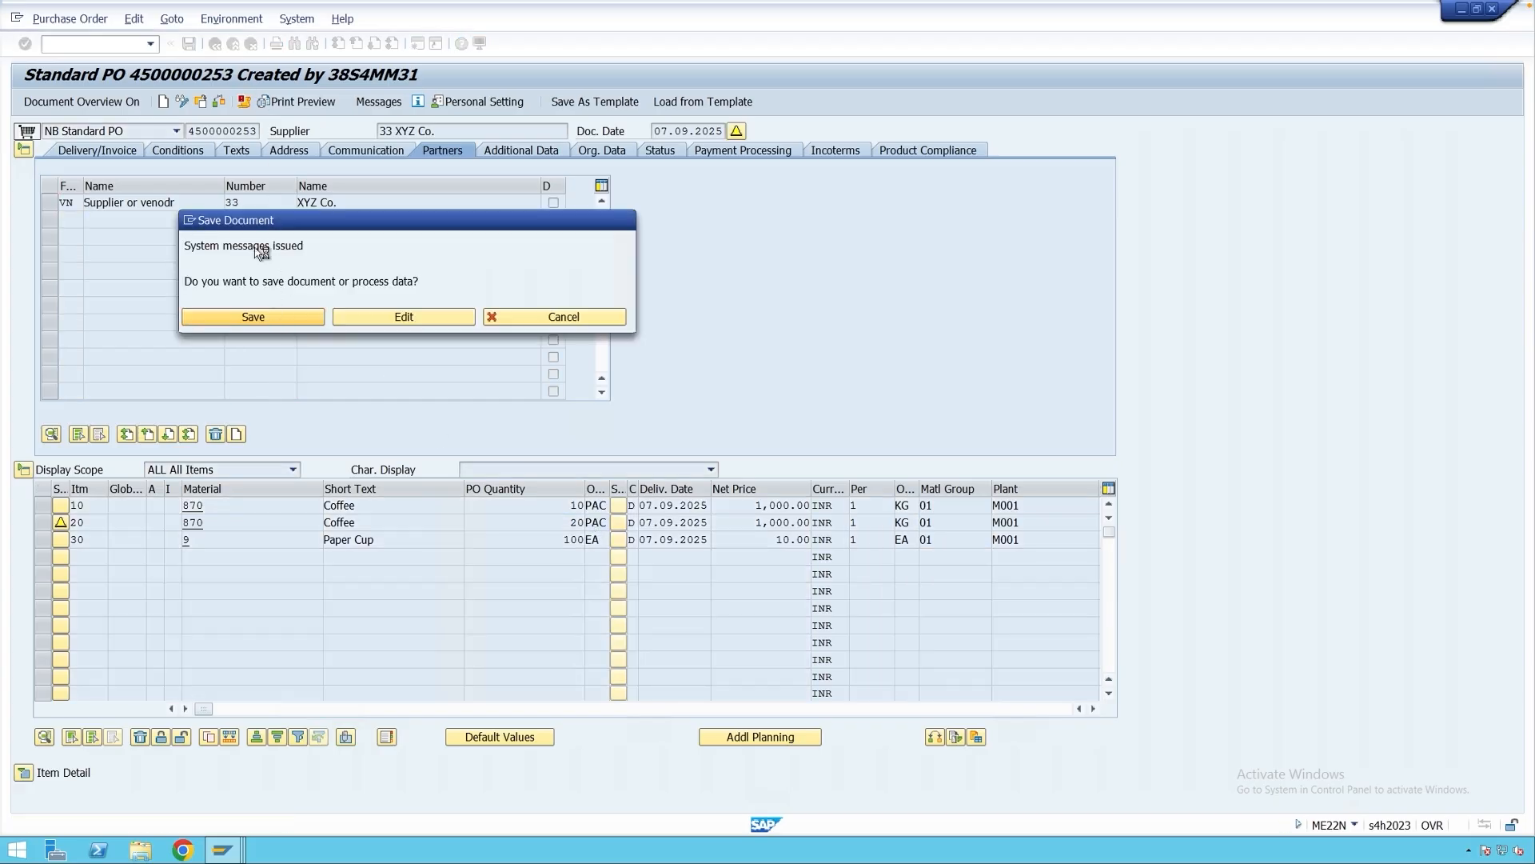
click(260, 316)
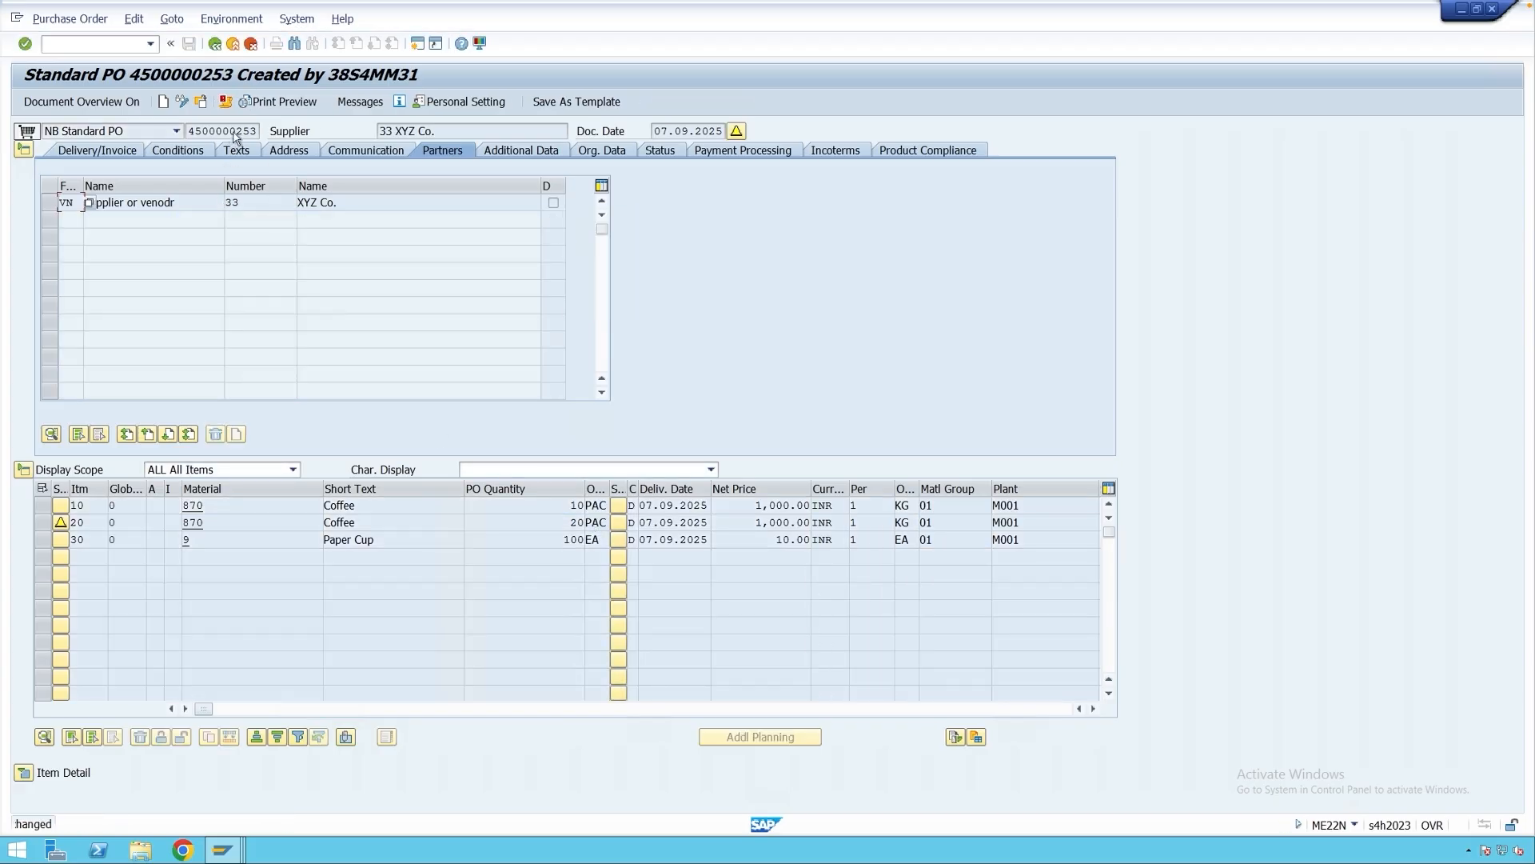
click(374, 540)
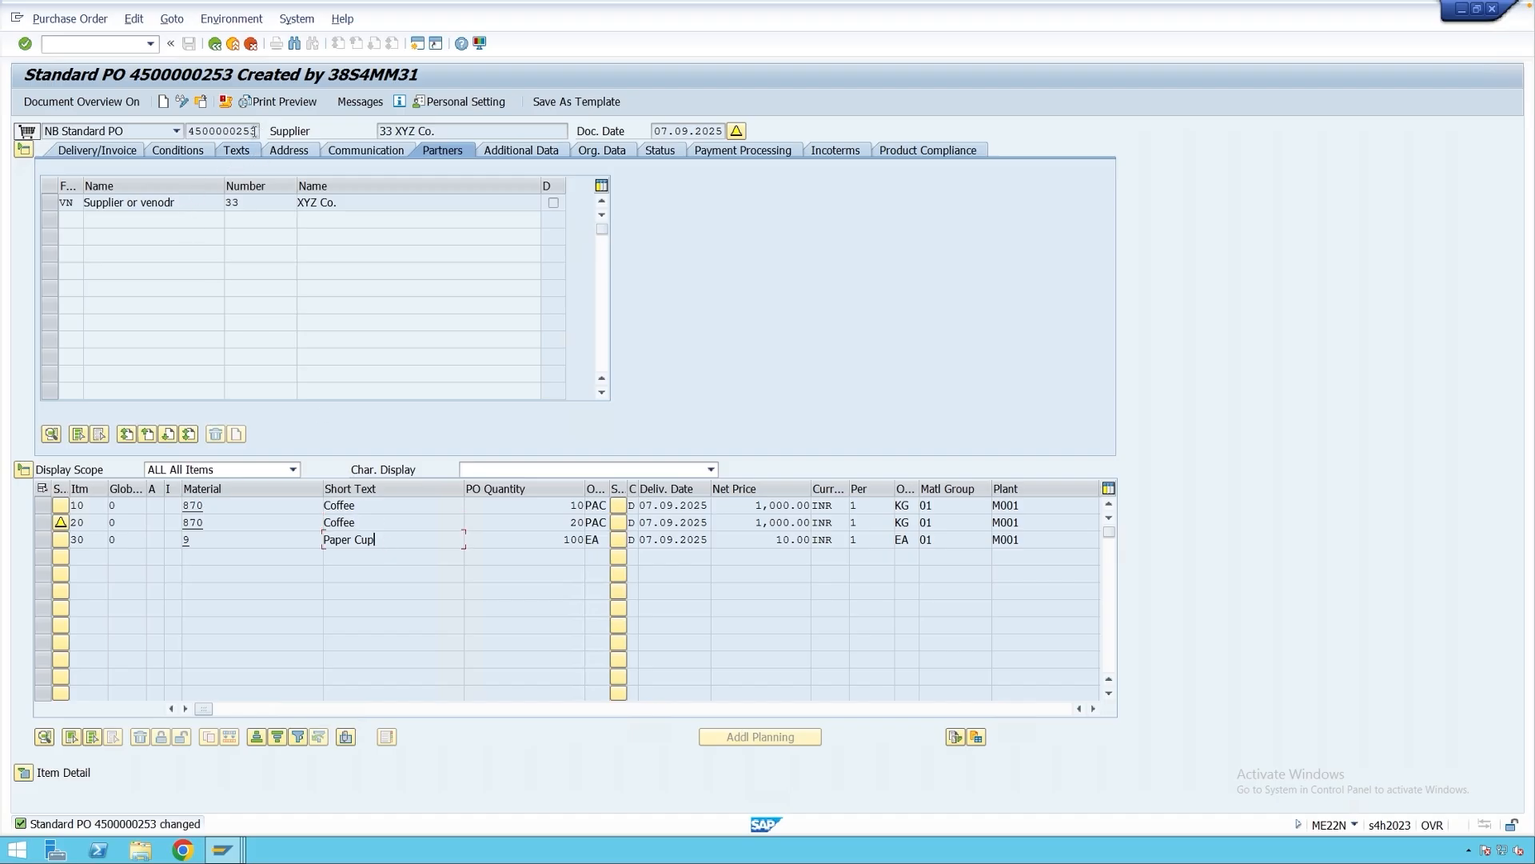
click(184, 135)
Switch to the Output from Goods Movements session and exit to SAP Easy Access.
click(222, 849)
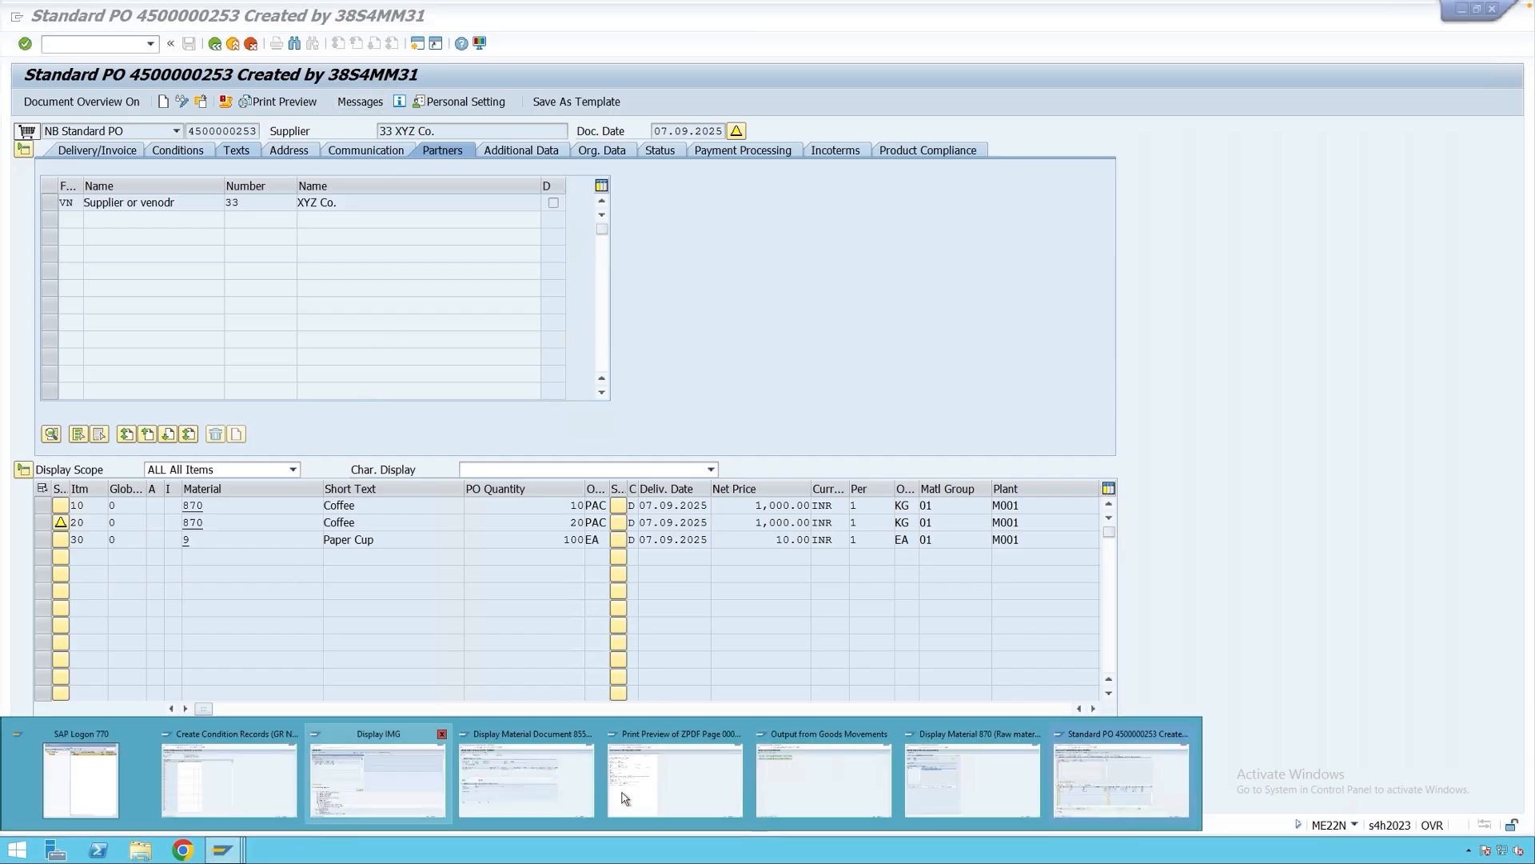
click(889, 790)
click(235, 45)
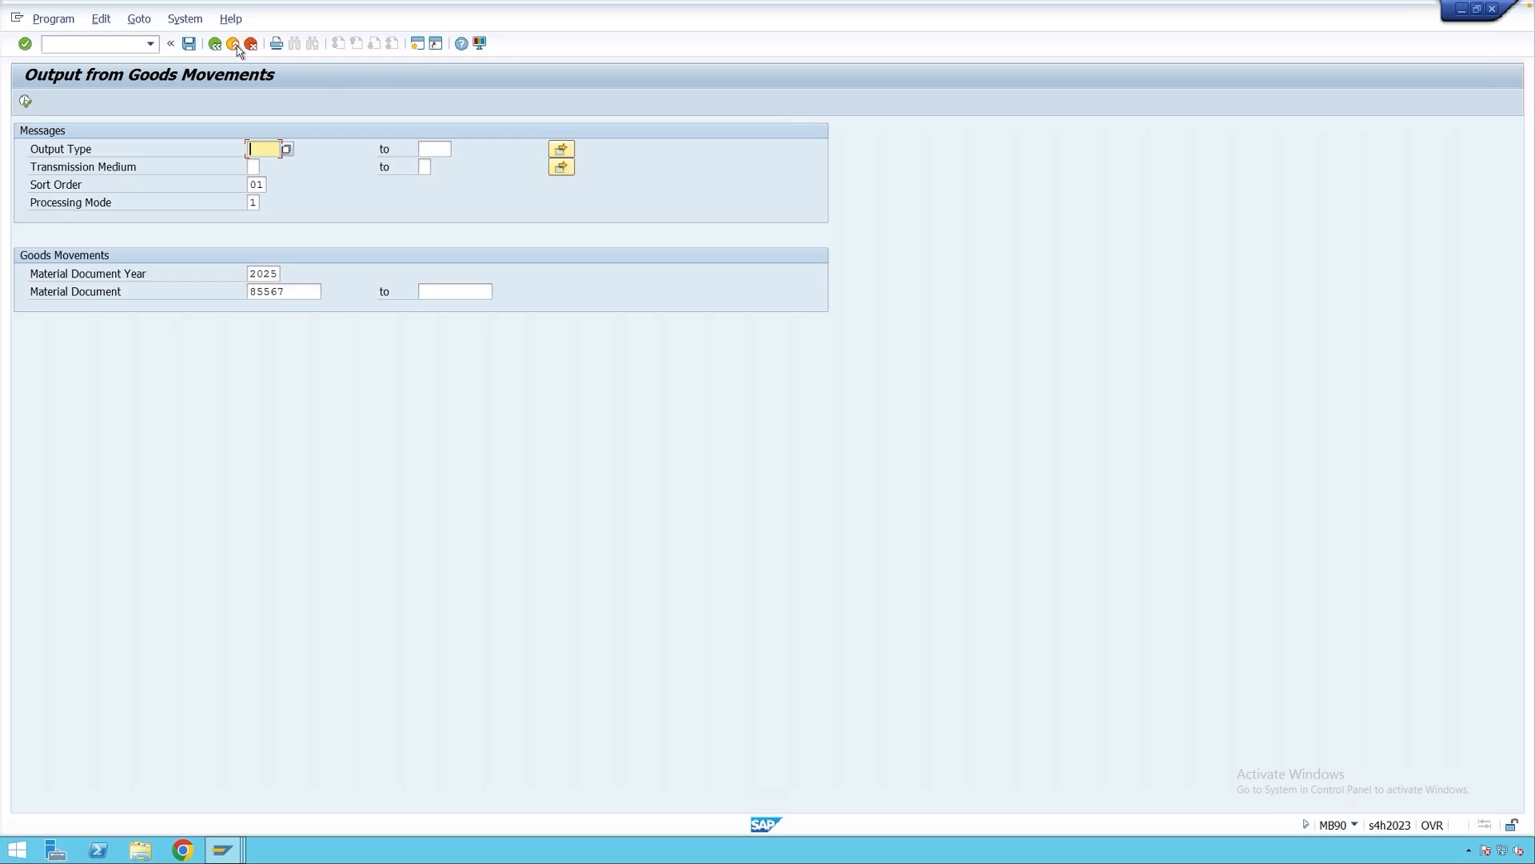
click(234, 45)
text(migo)
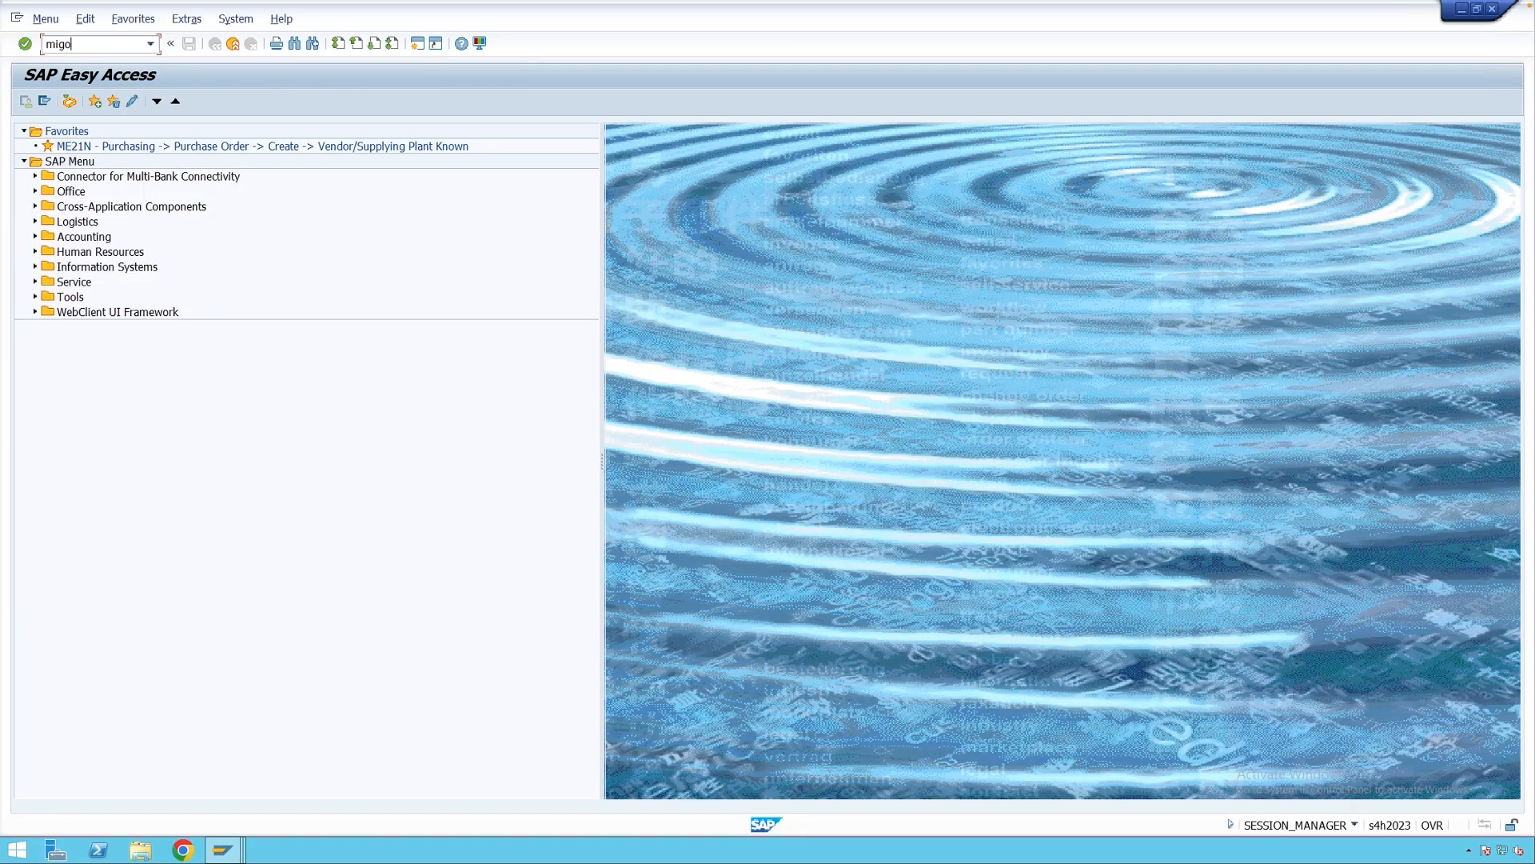
key(Return)
click(94, 133)
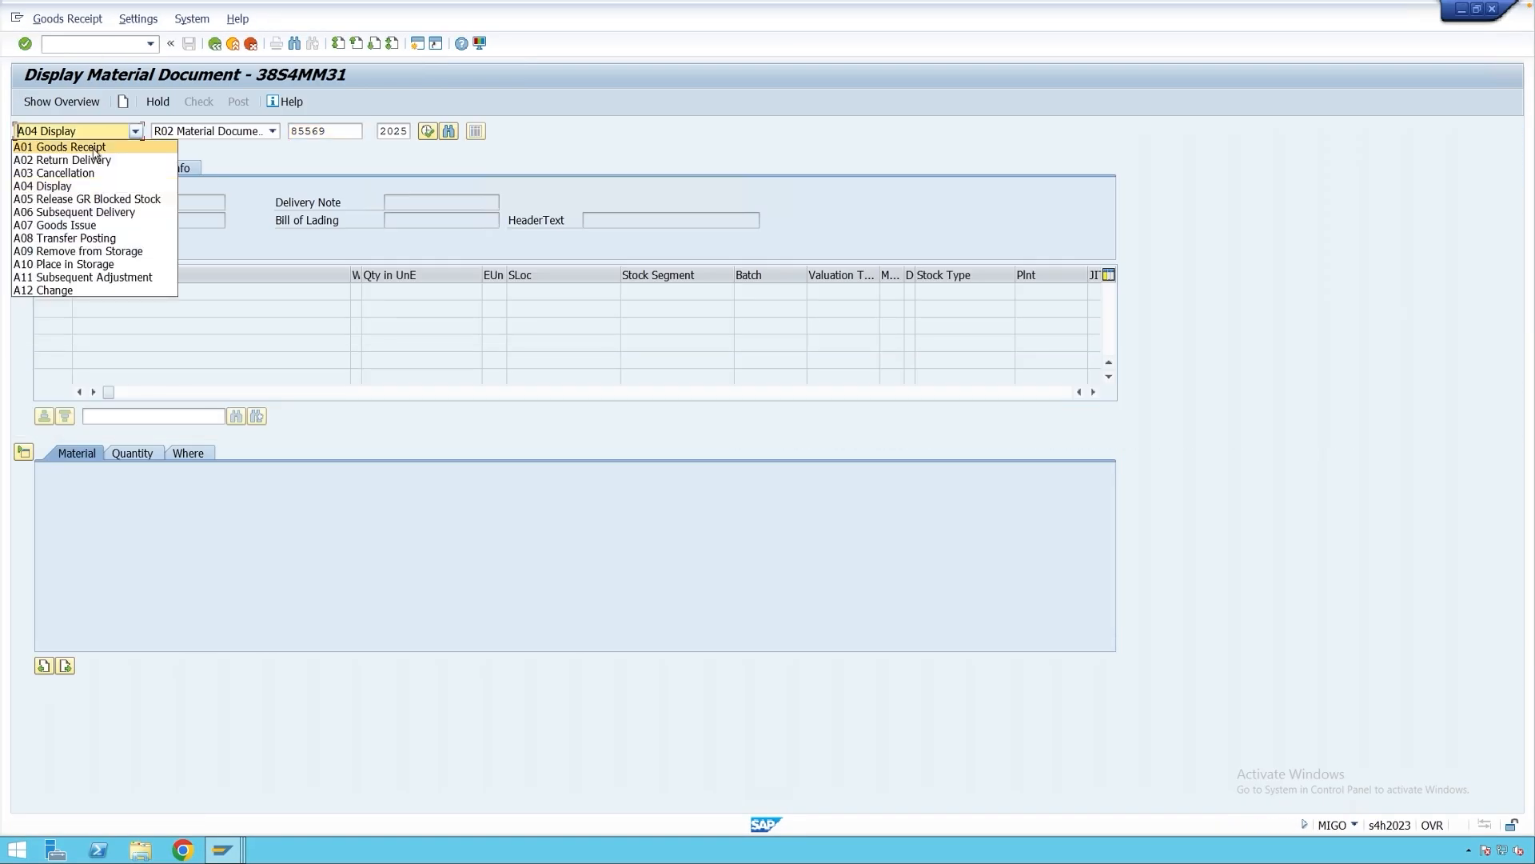
click(94, 148)
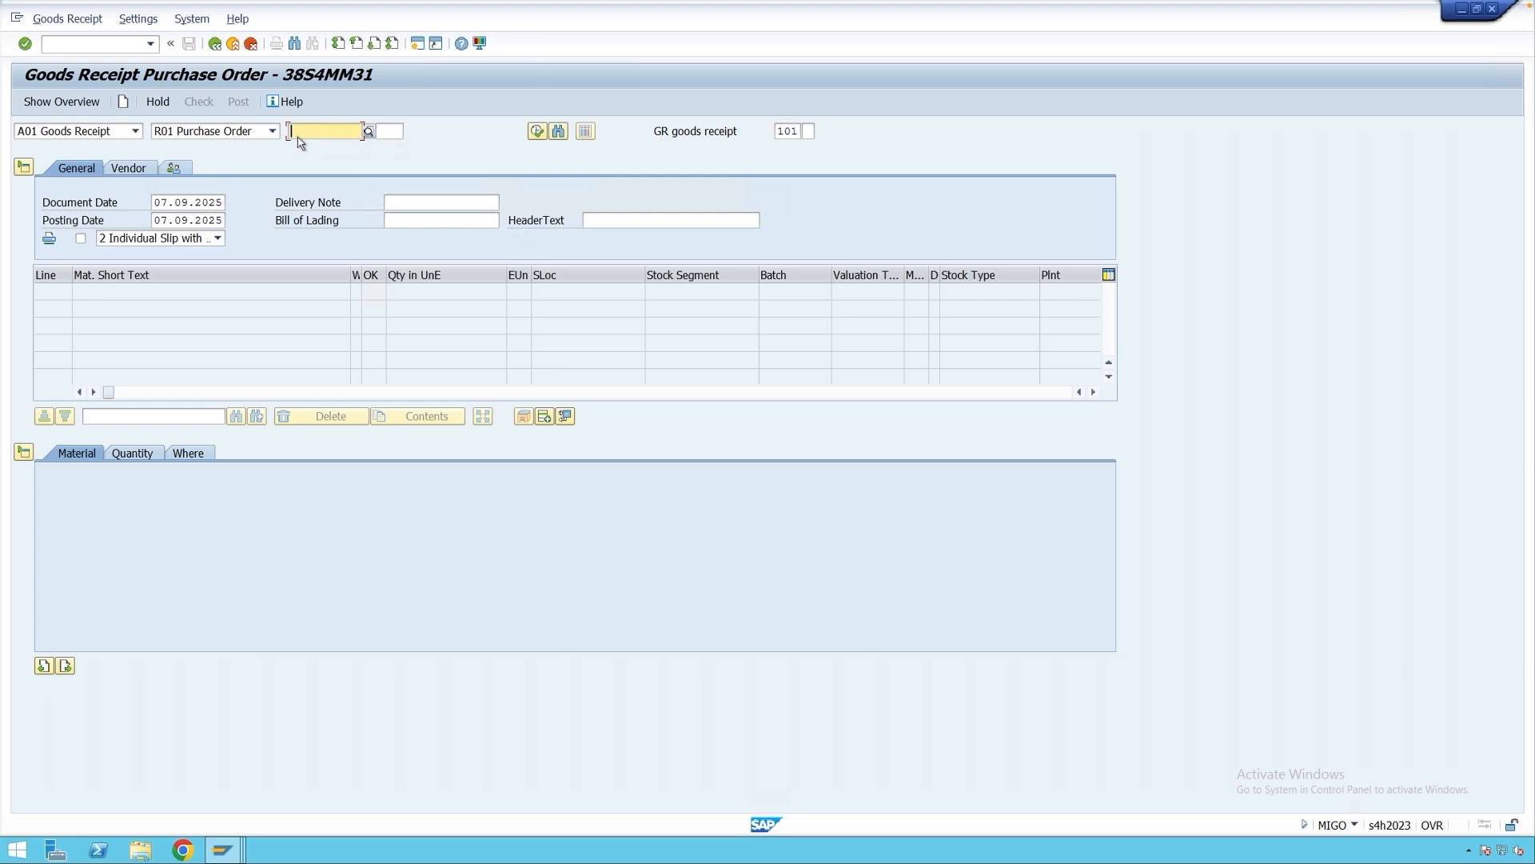
key(ctrl+v)
click(390, 132)
text(2)
key(Return)
click(299, 132)
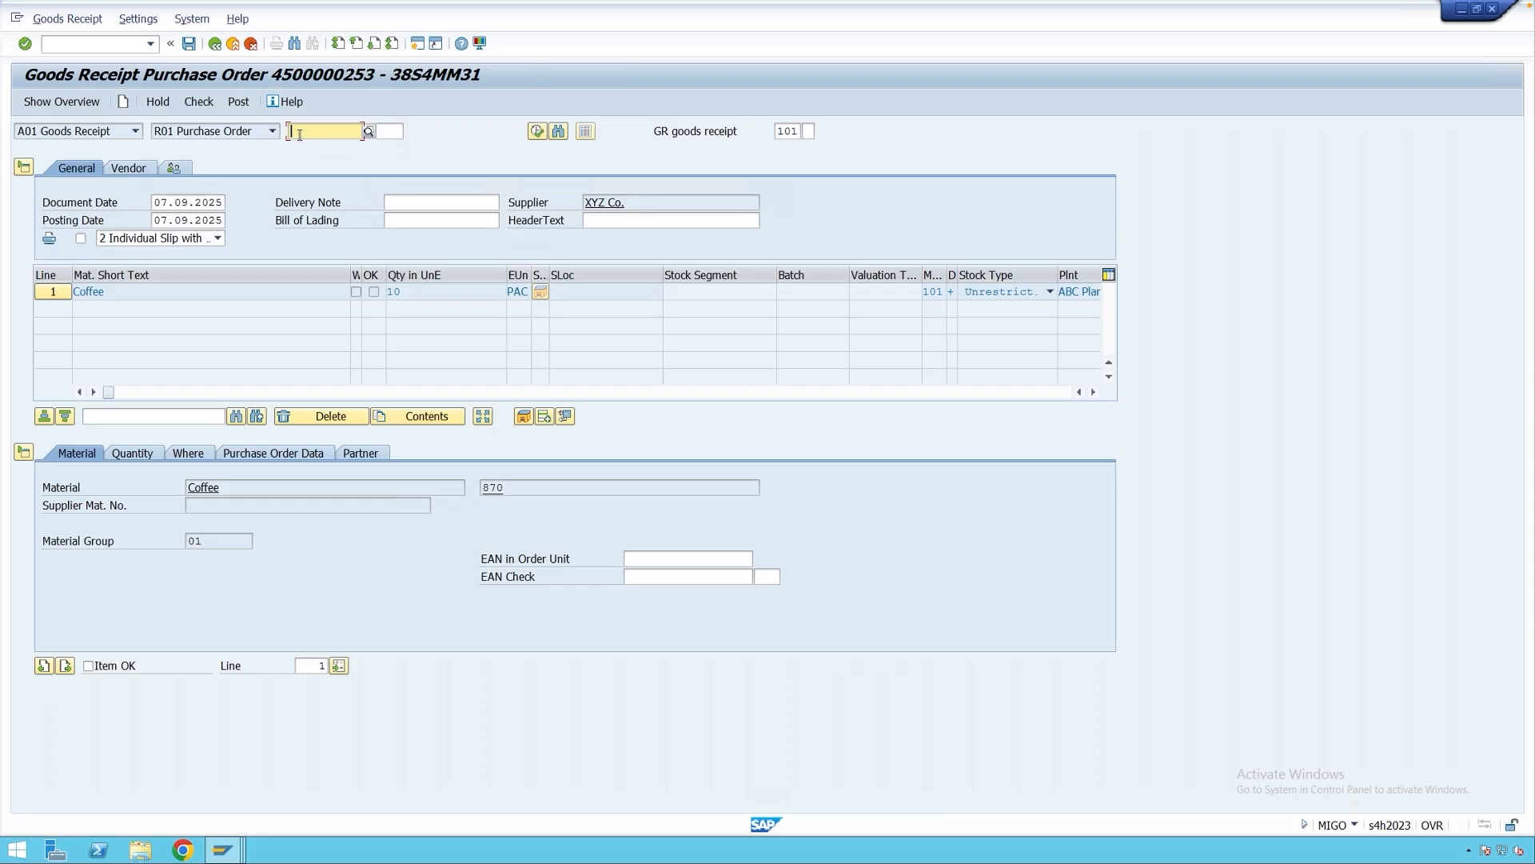
click(299, 135)
click(339, 149)
click(393, 133)
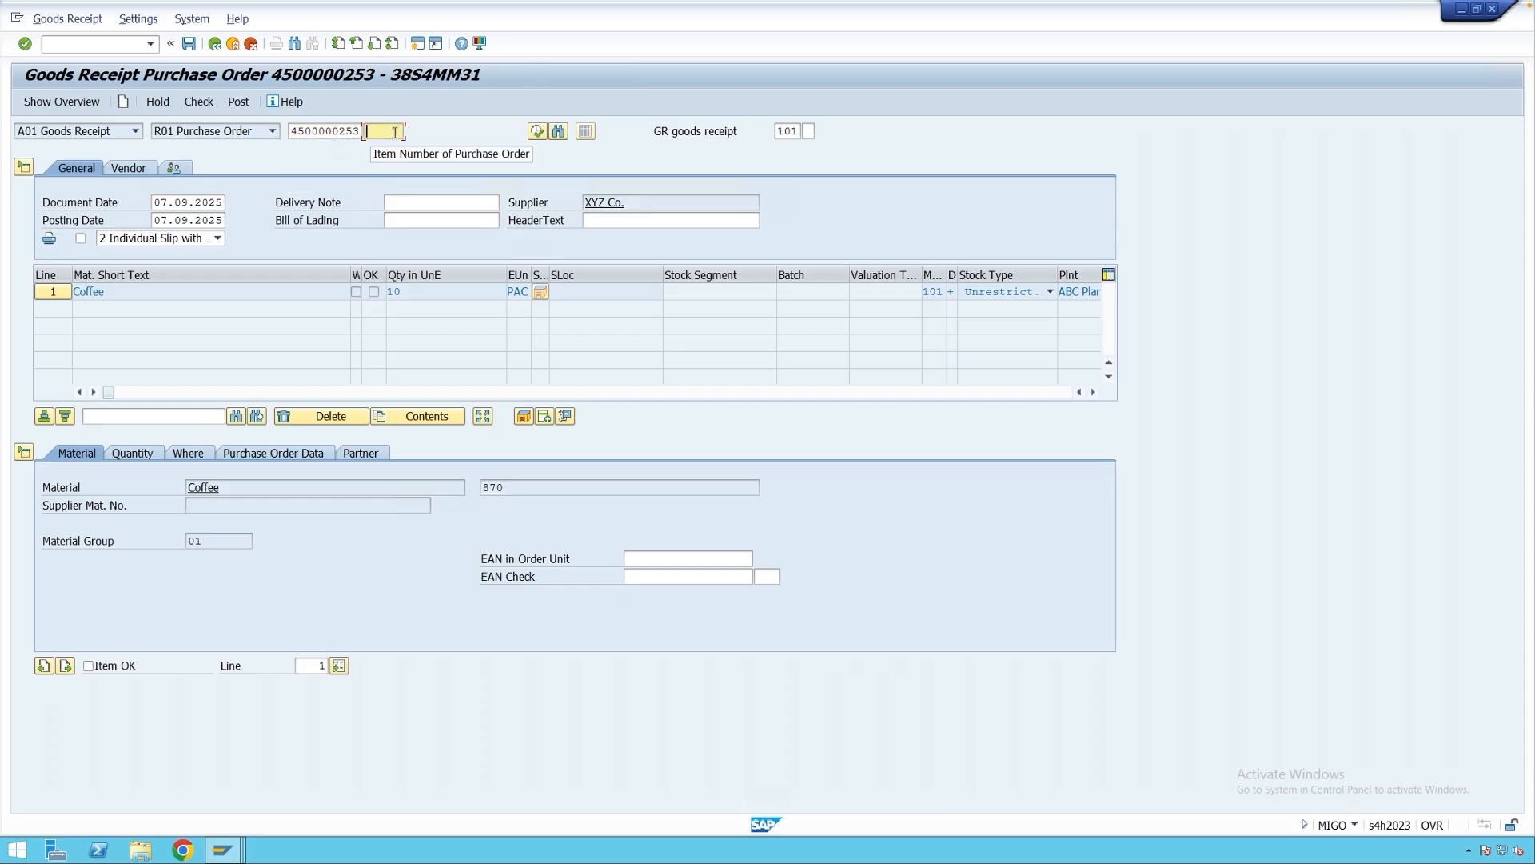
text(2)
key(Return)
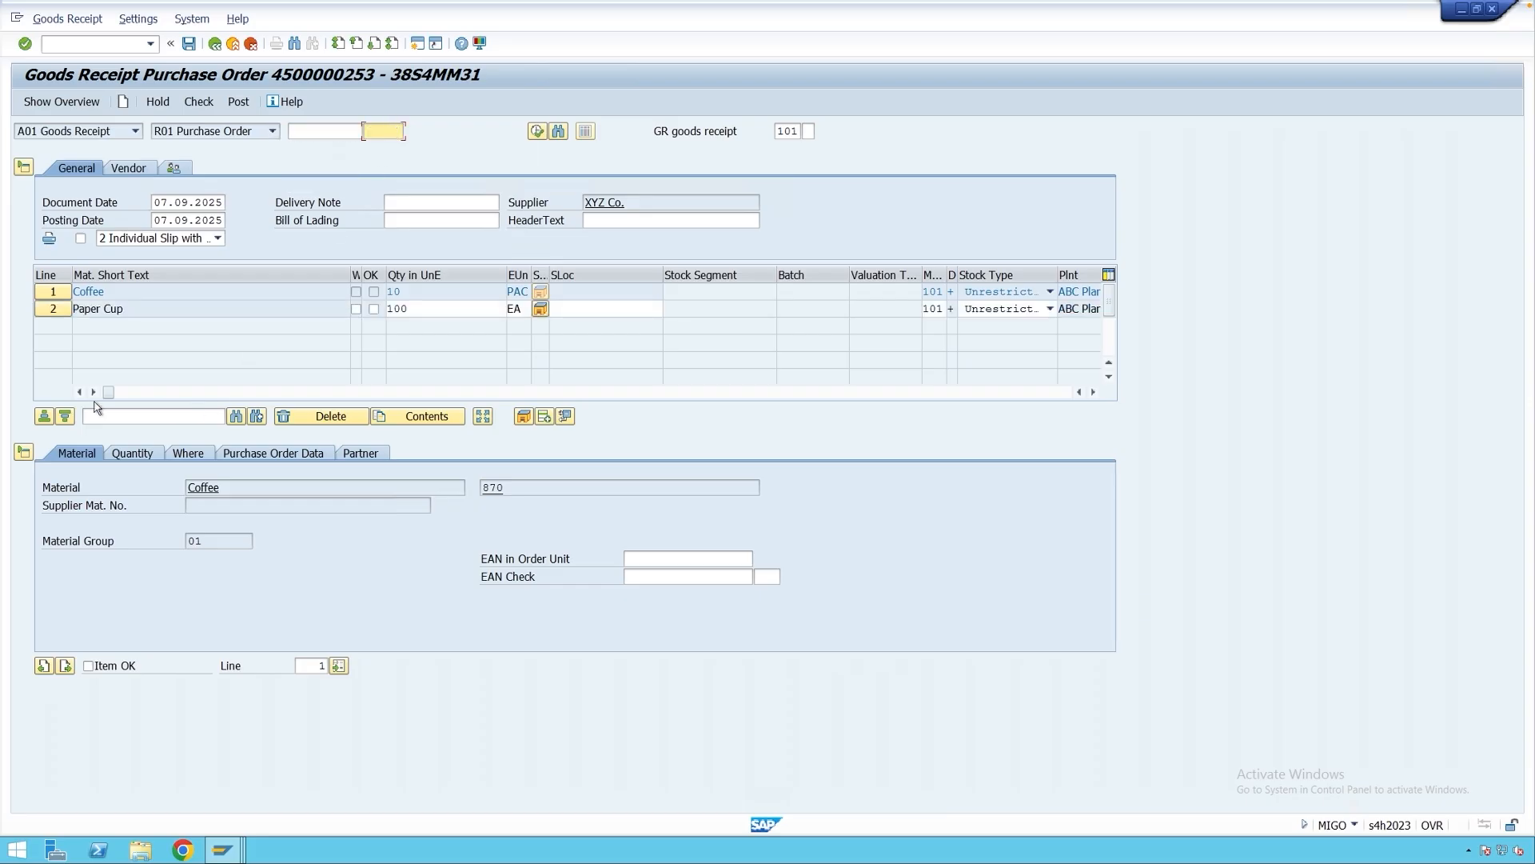
Mark both lines OK and set storage location 0001 for Coffee and Paper Cup.
click(127, 668)
click(24, 453)
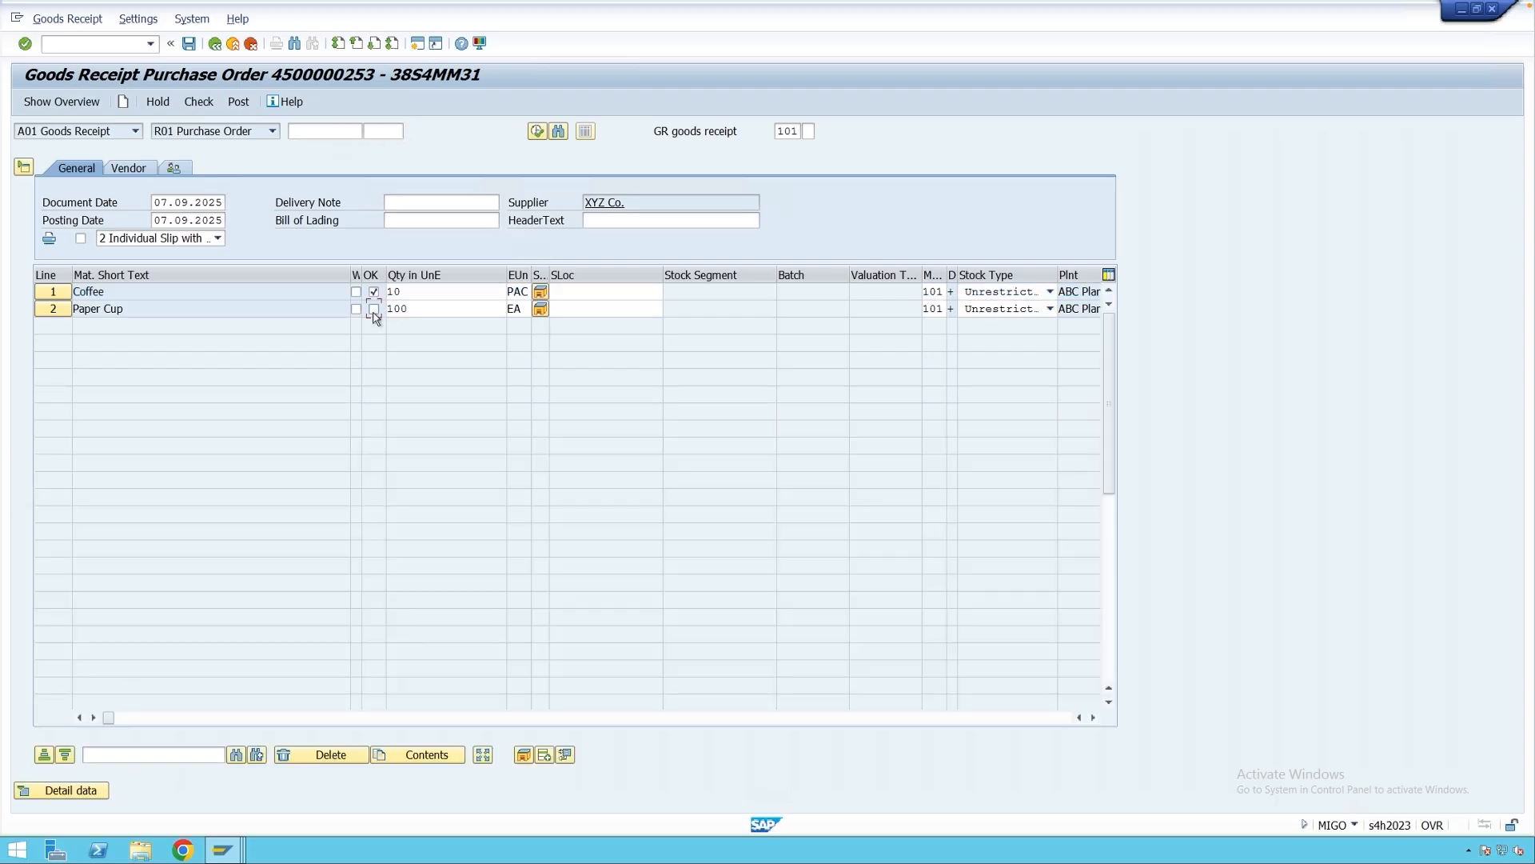
click(373, 311)
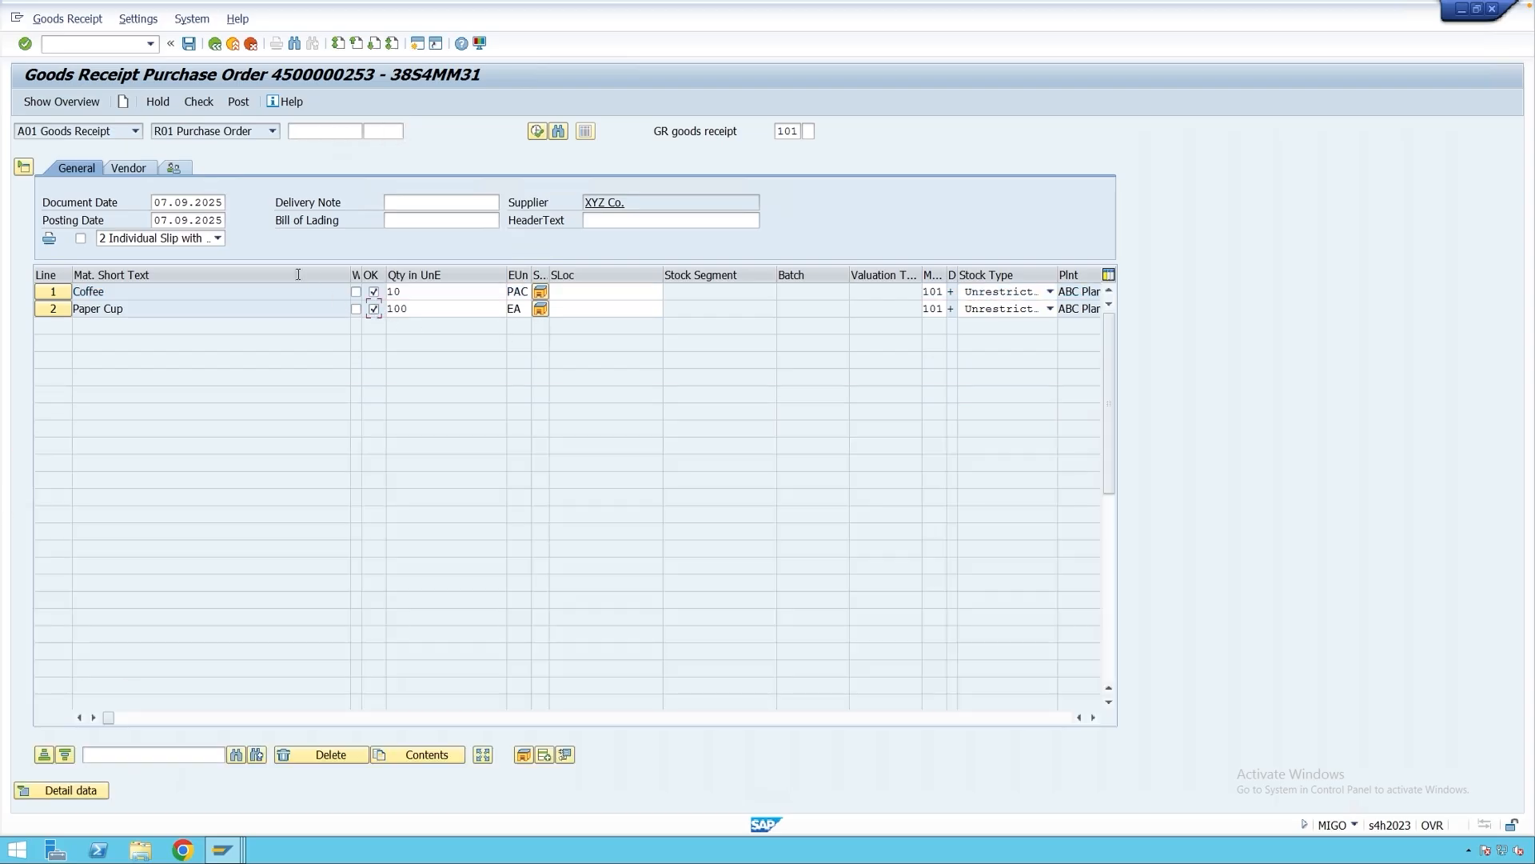
click(611, 291)
click(603, 309)
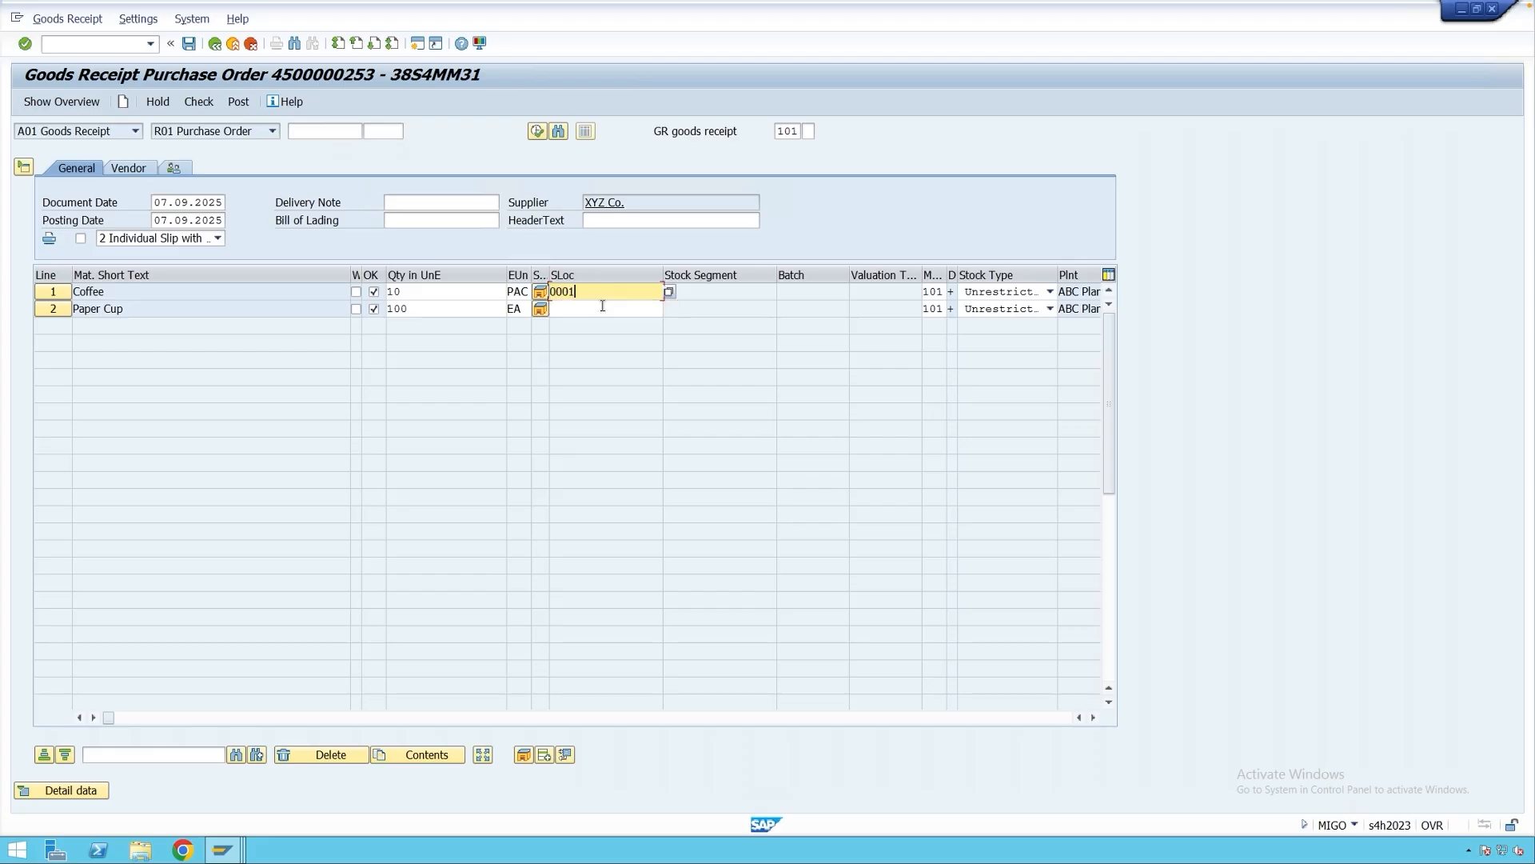
click(603, 308)
click(599, 325)
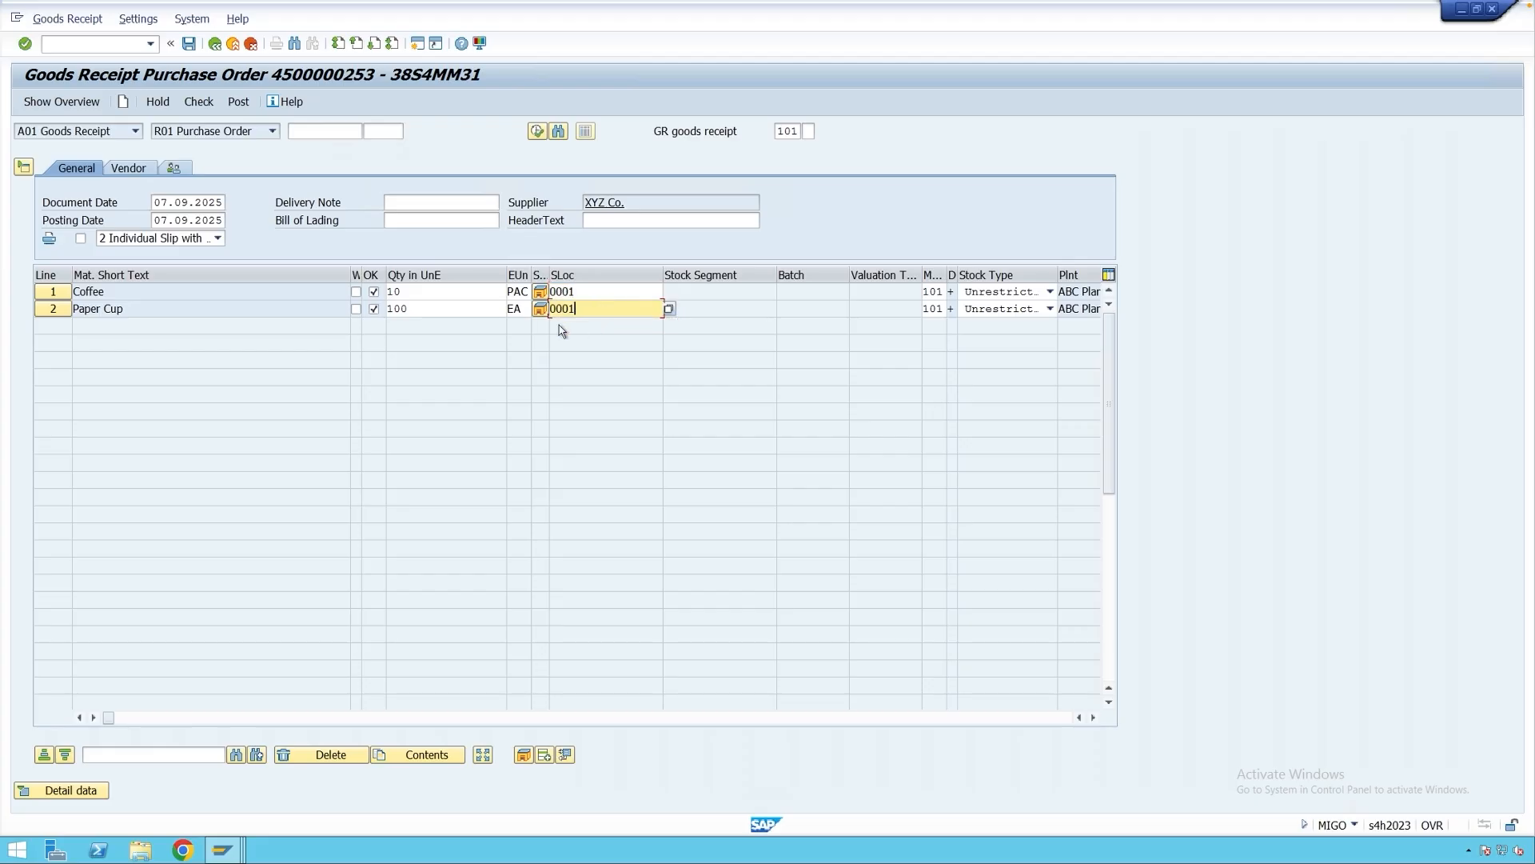
Enter quantities 5 PAC Coffee and 50 EA Paper Cup, then post the receipt.
drag(414, 298, 383, 294)
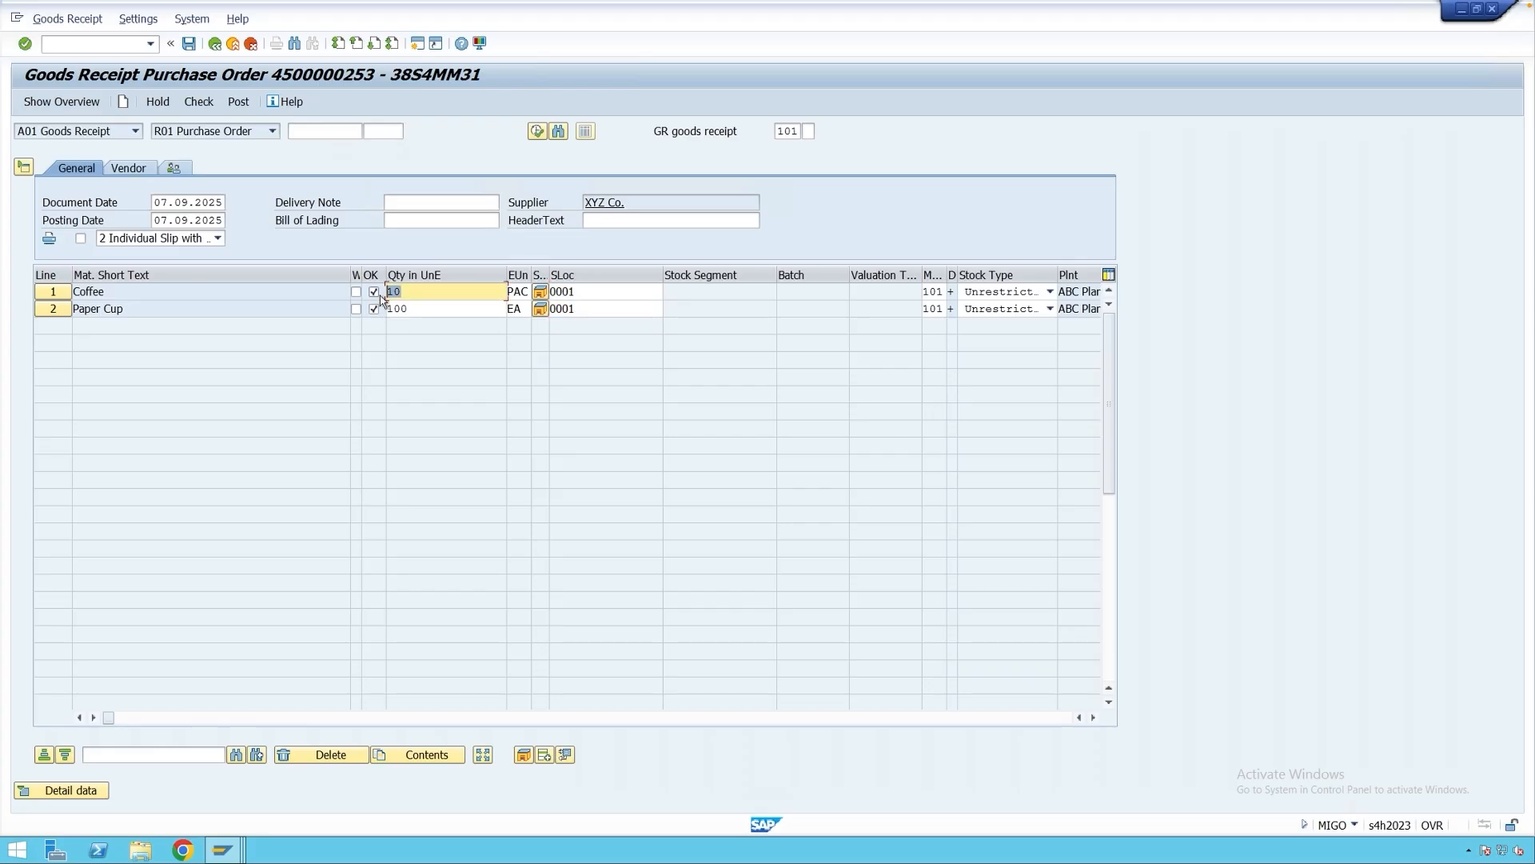
text(5)
drag(416, 309, 375, 312)
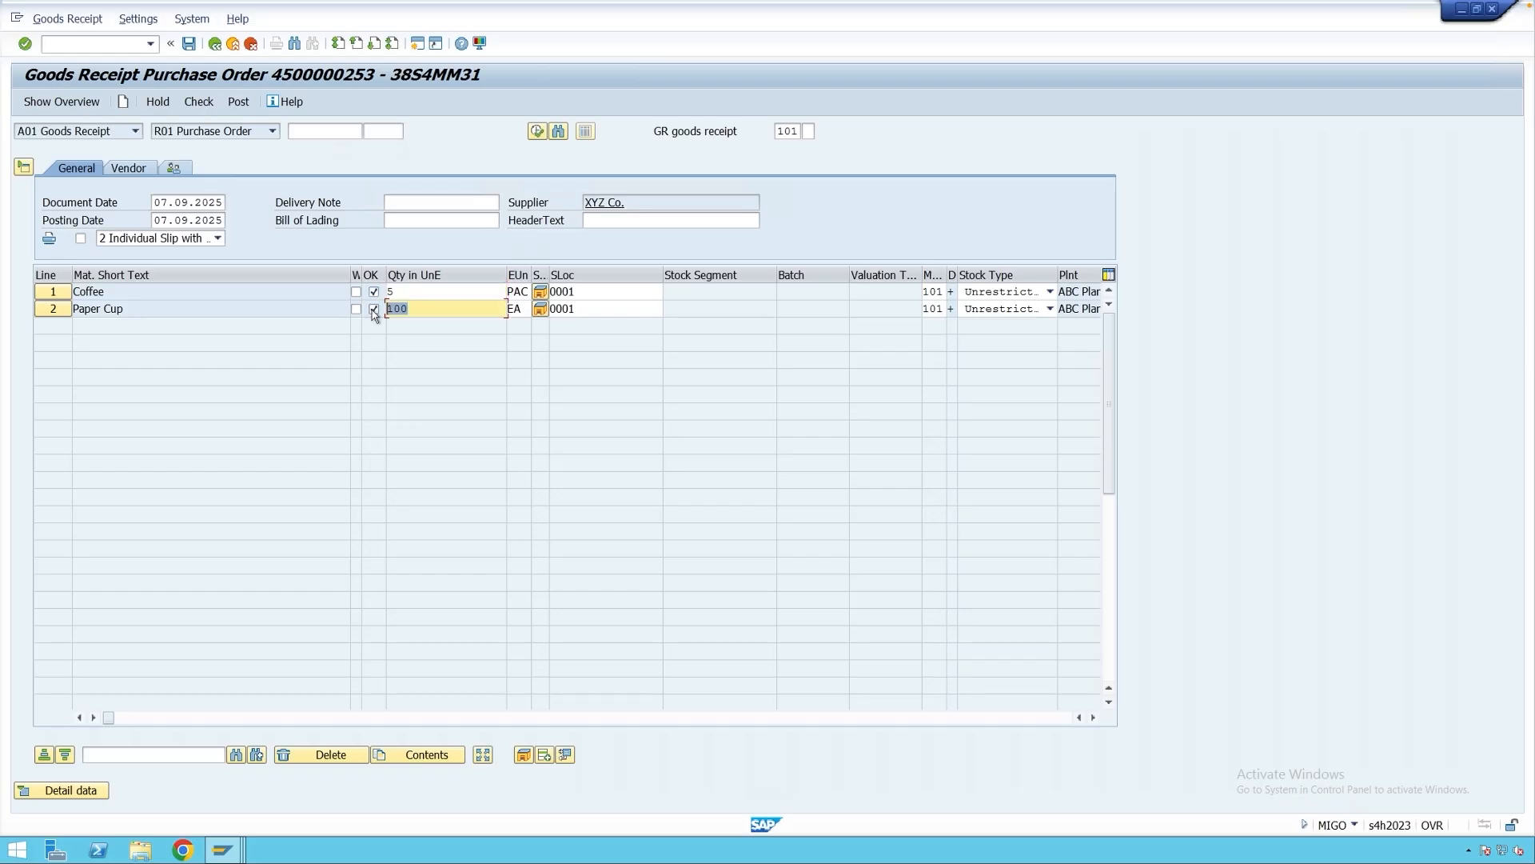
text(50)
key(Return)
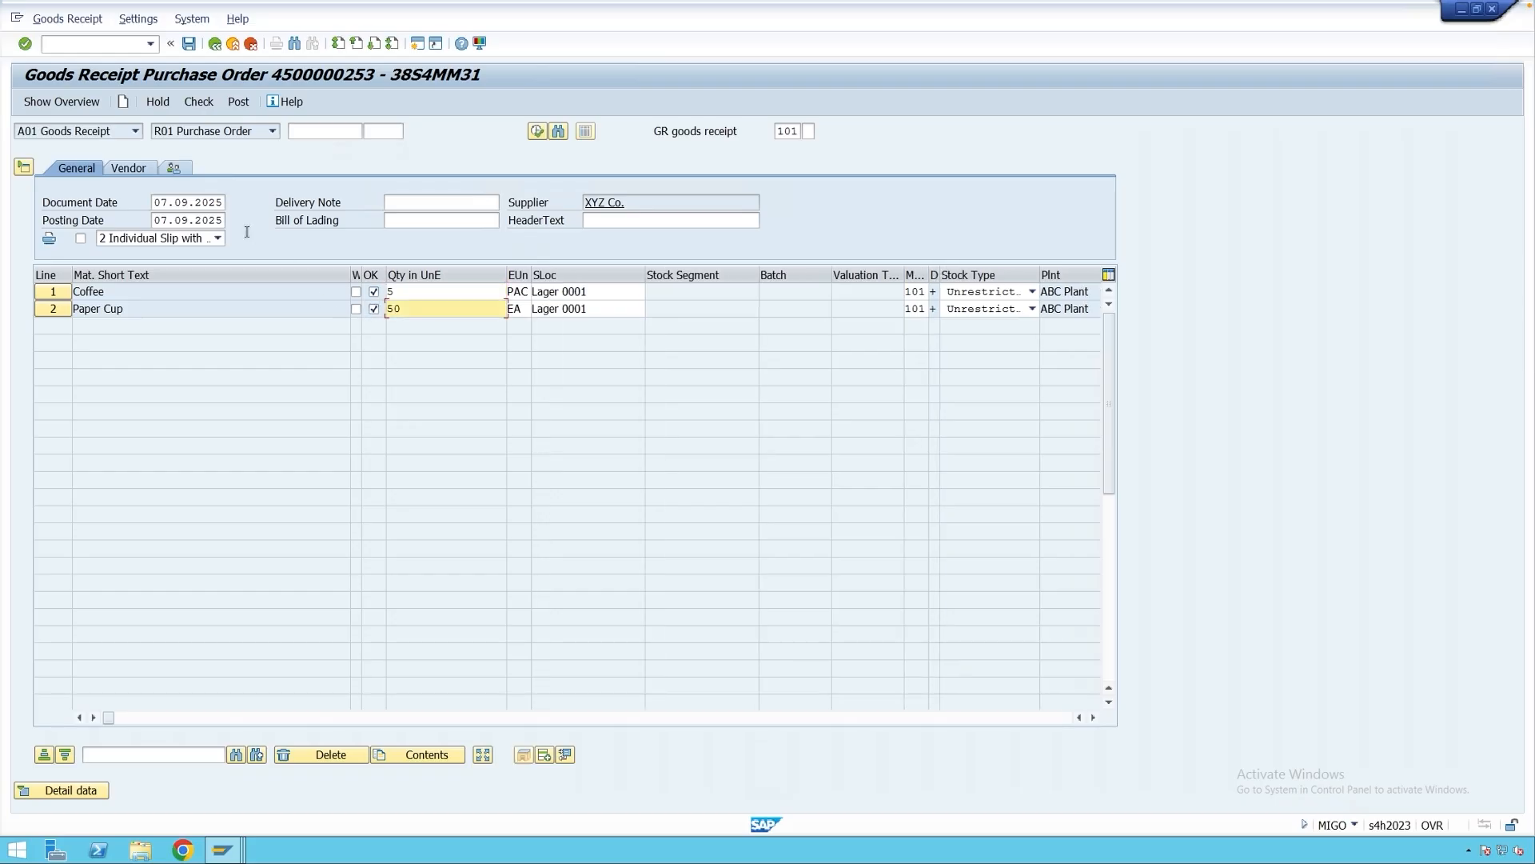
click(239, 102)
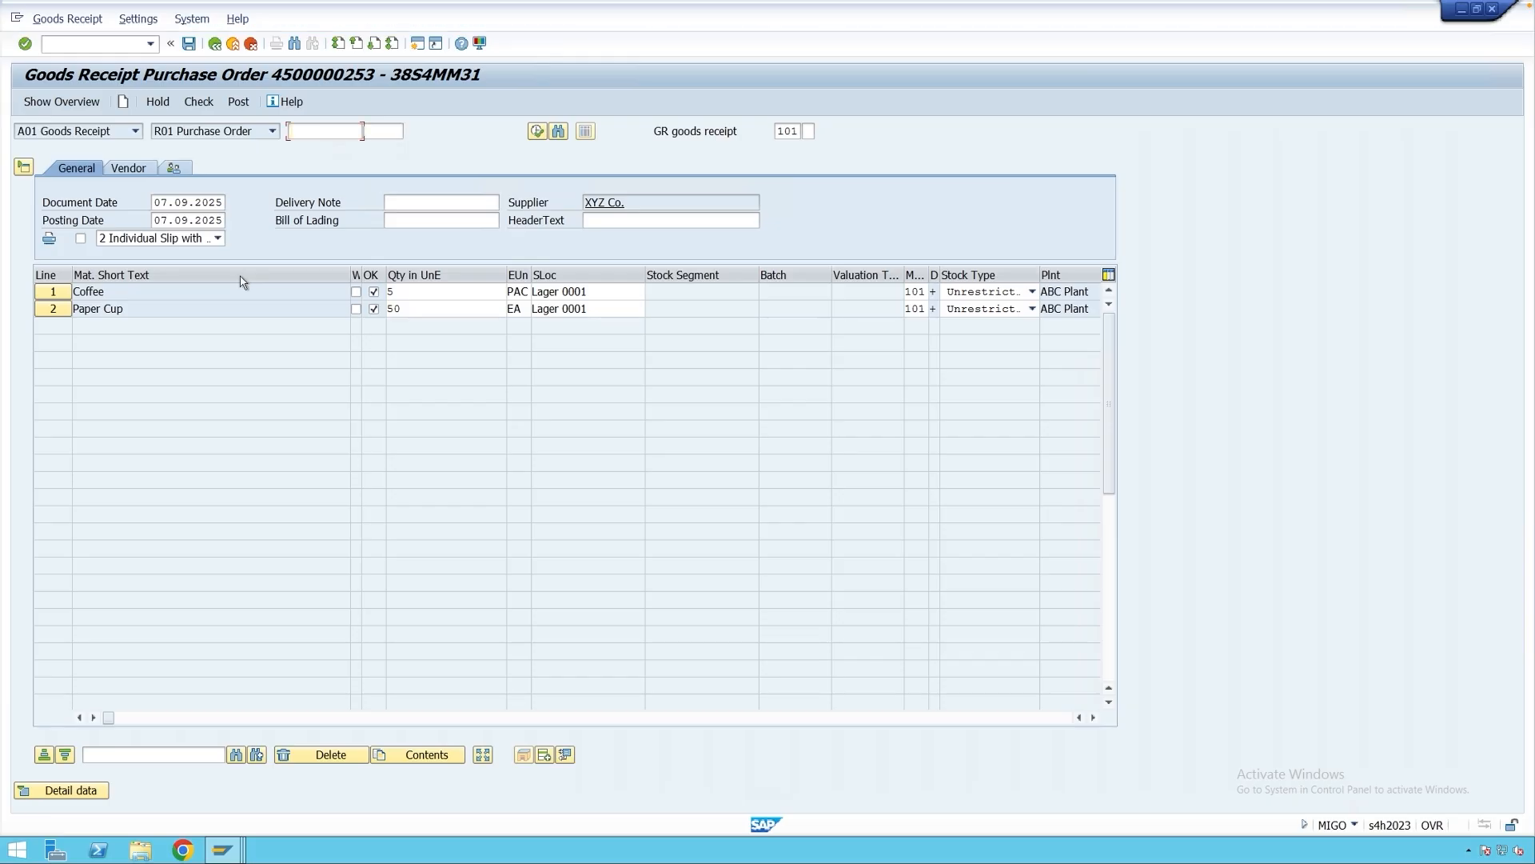
Display the posted material document with 1 Individual Slip printing turned on.
click(72, 131)
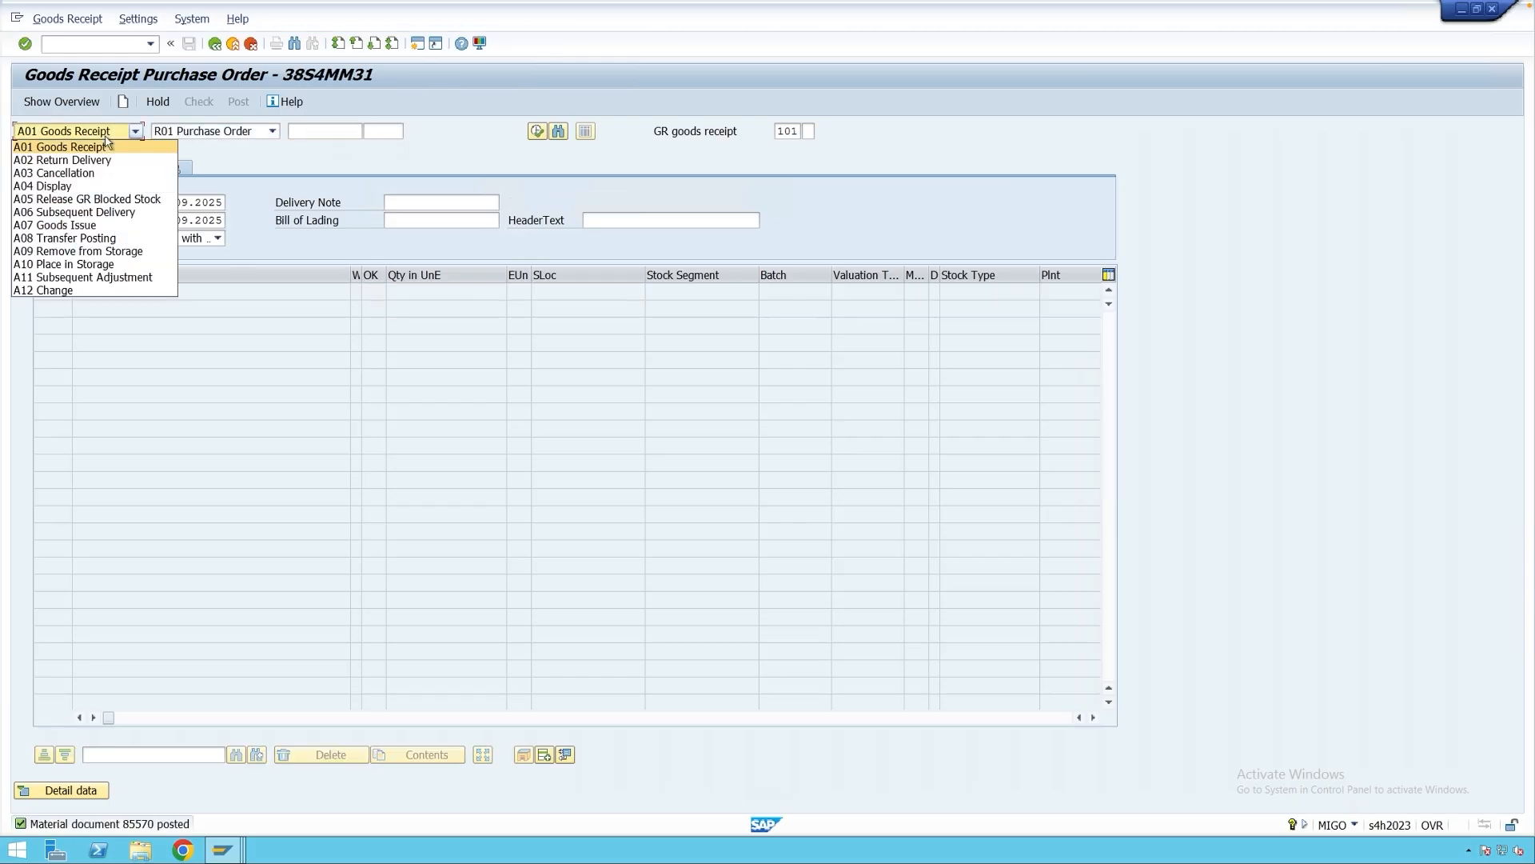
click(104, 187)
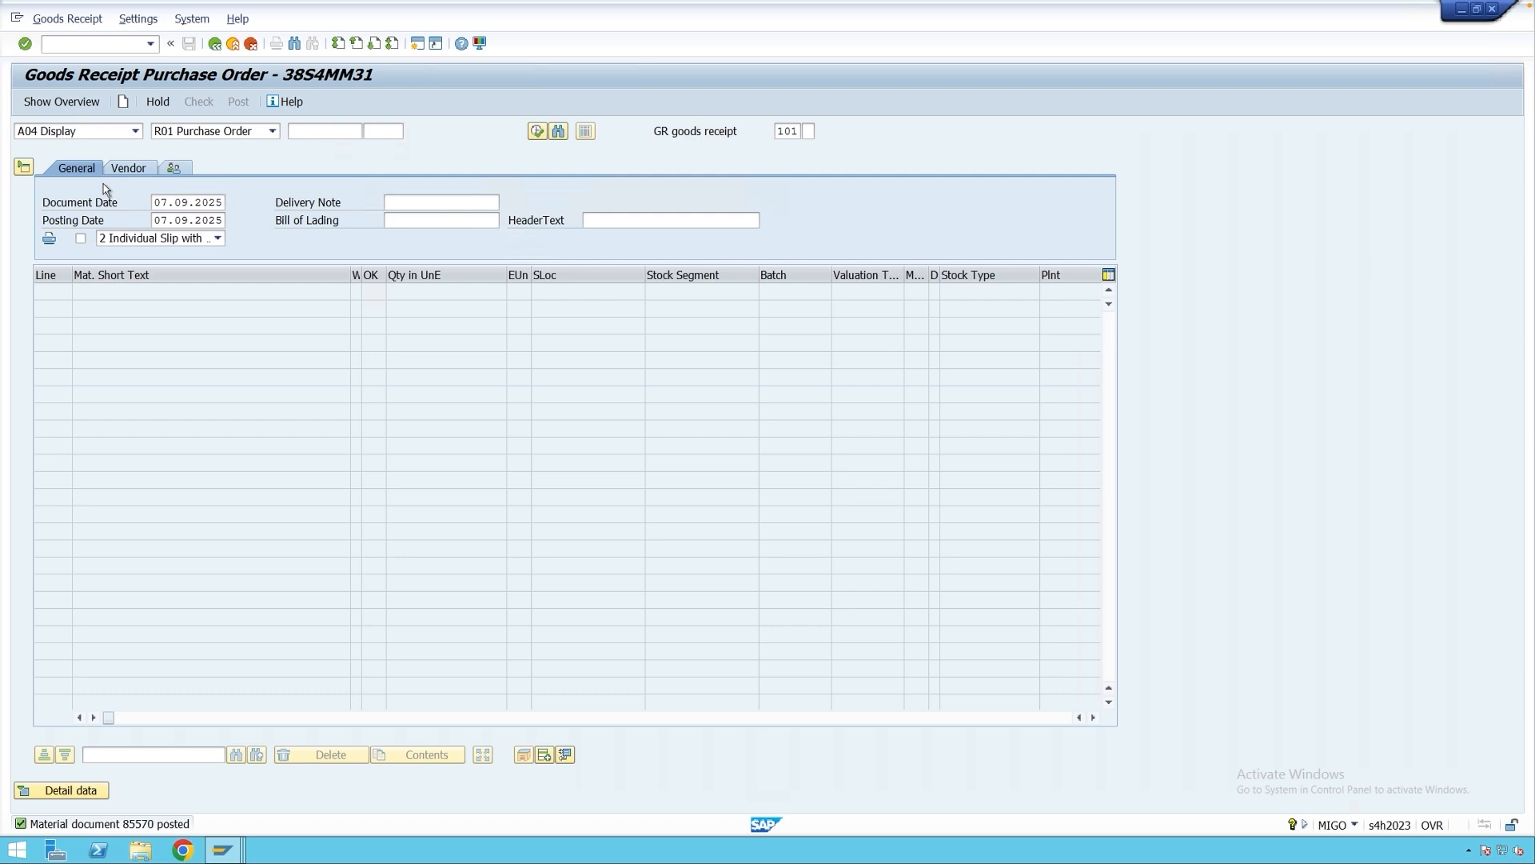
click(155, 240)
click(156, 256)
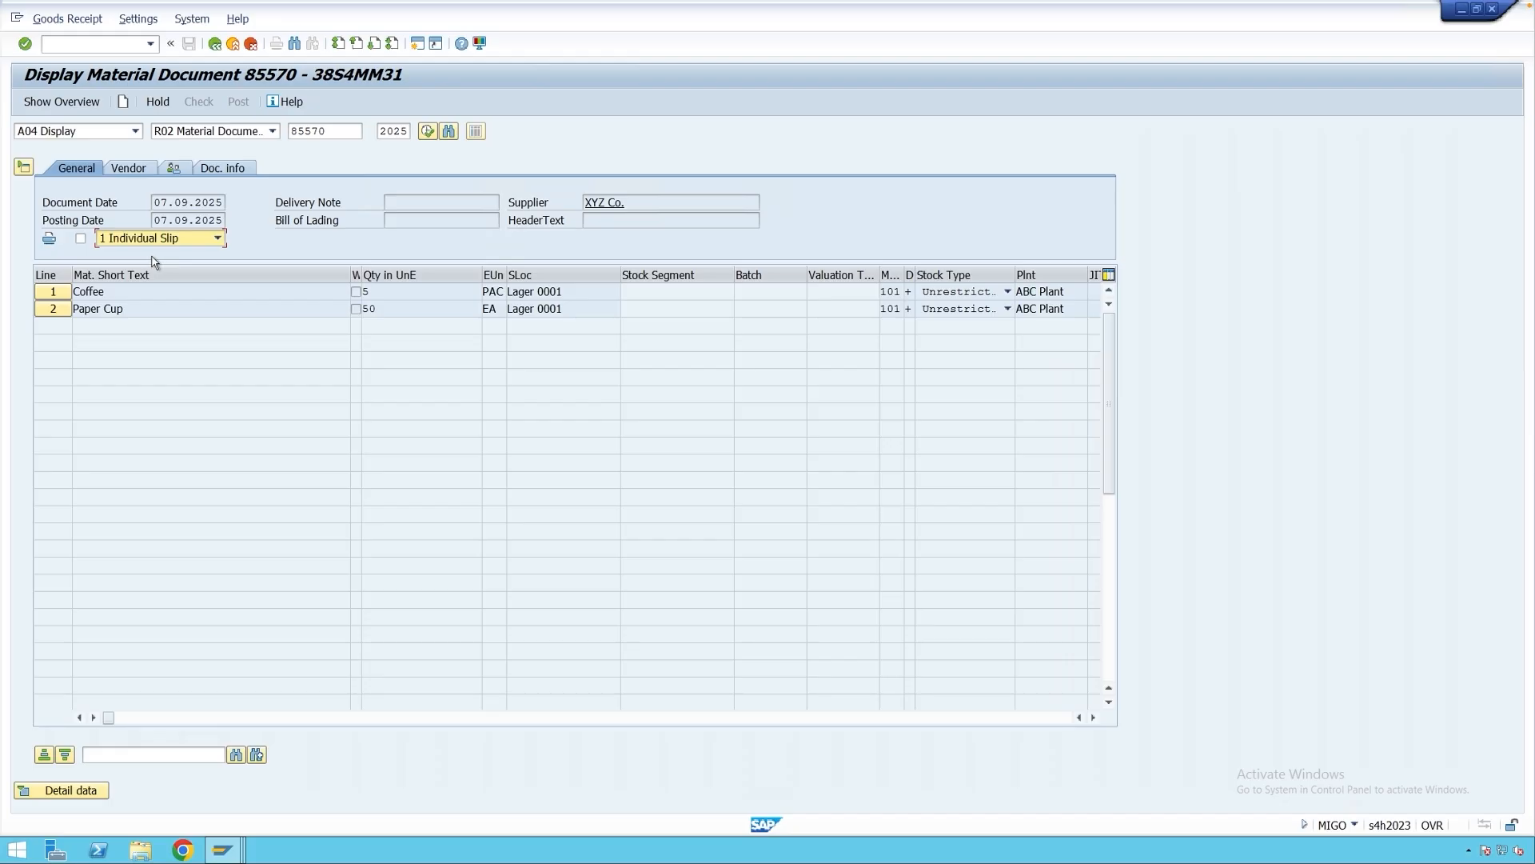
click(81, 240)
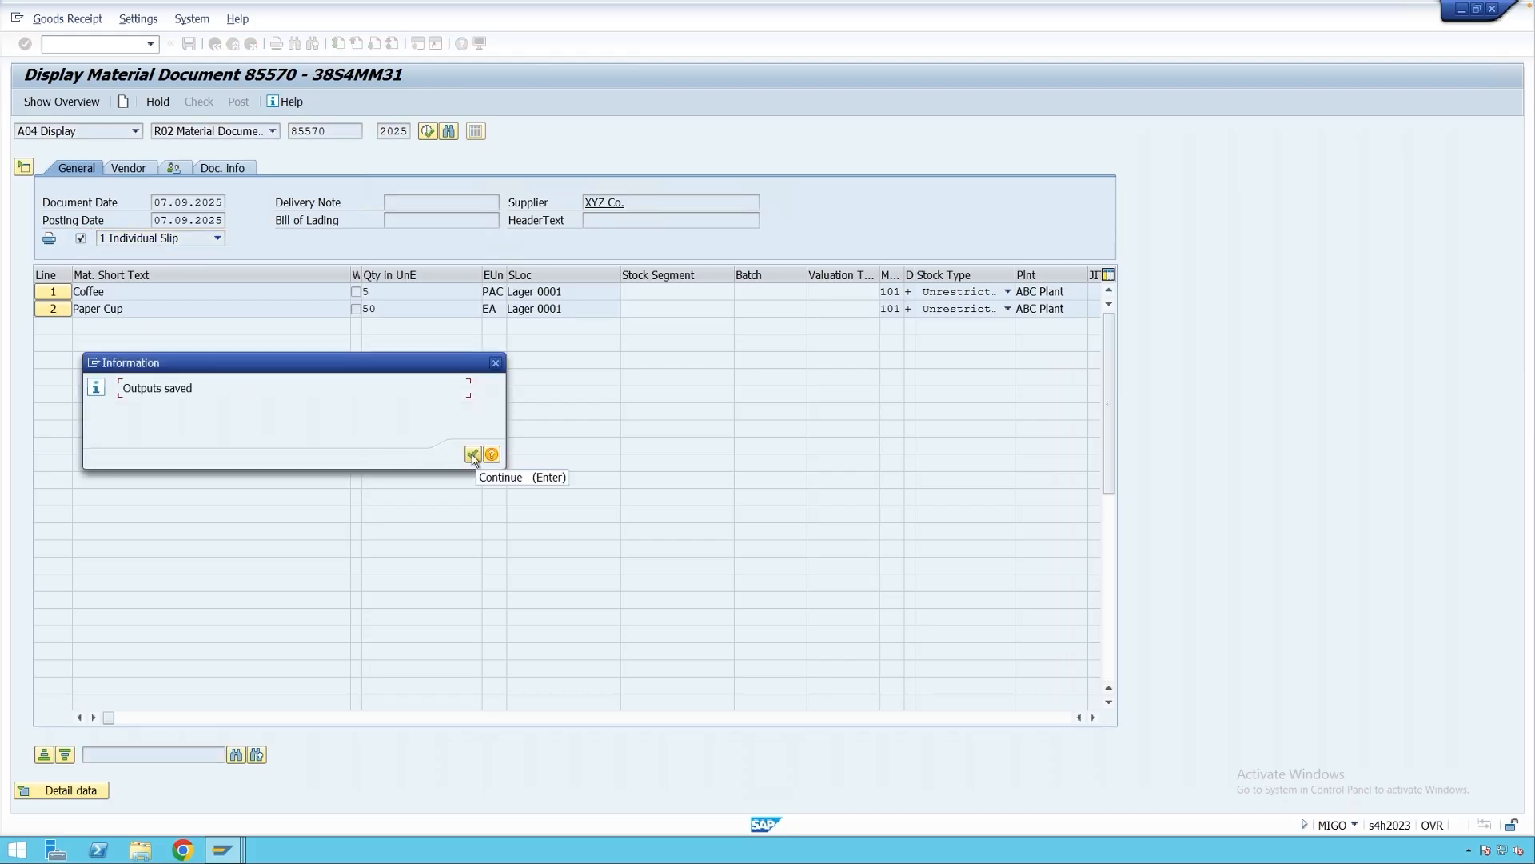
click(474, 455)
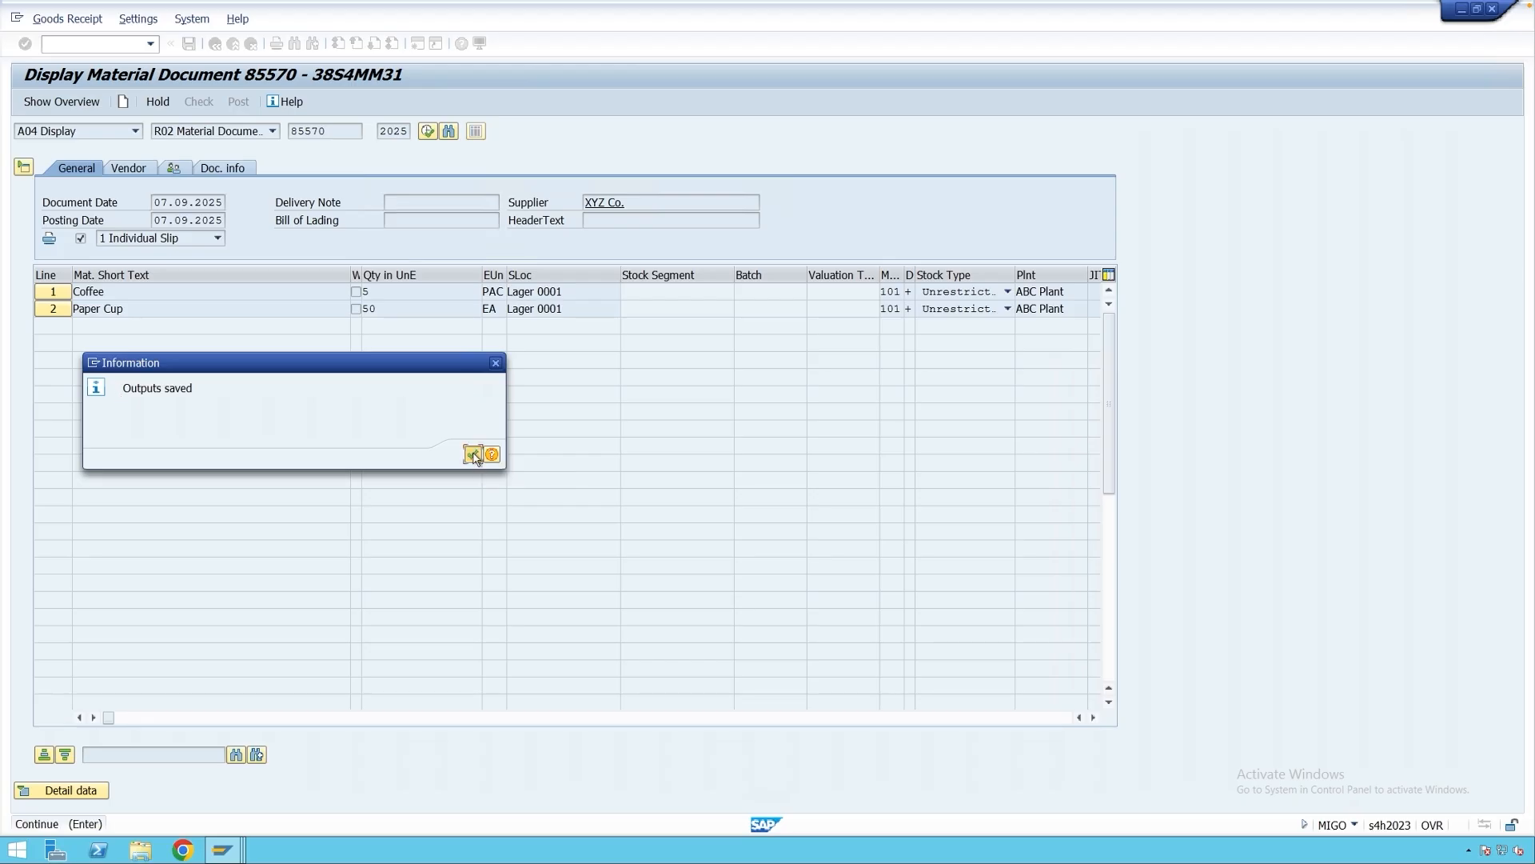
Review the item output details for the Coffee and Paper Cup lines.
click(102, 794)
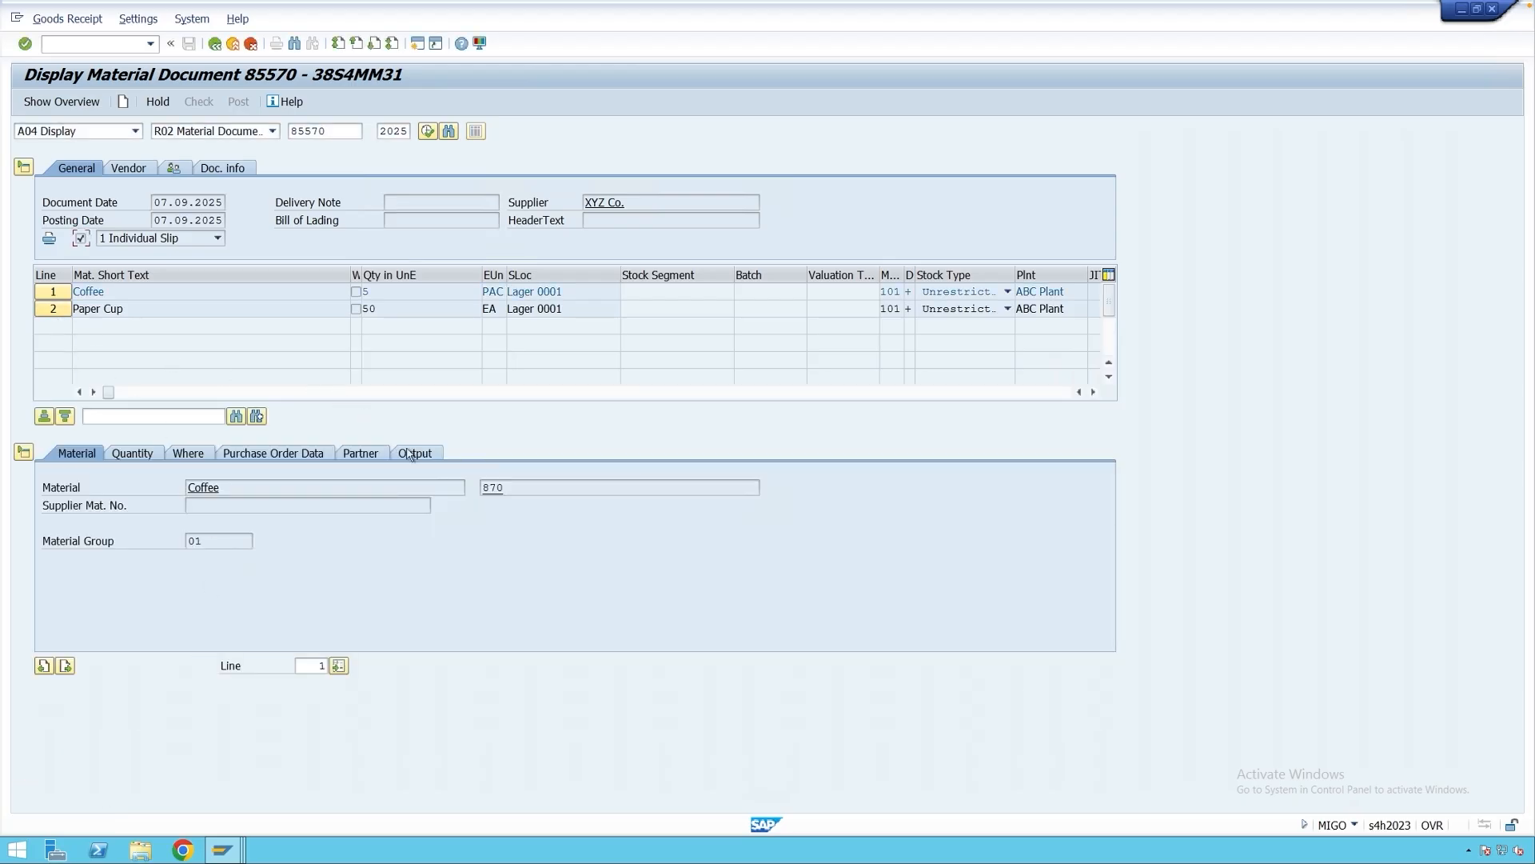
click(424, 454)
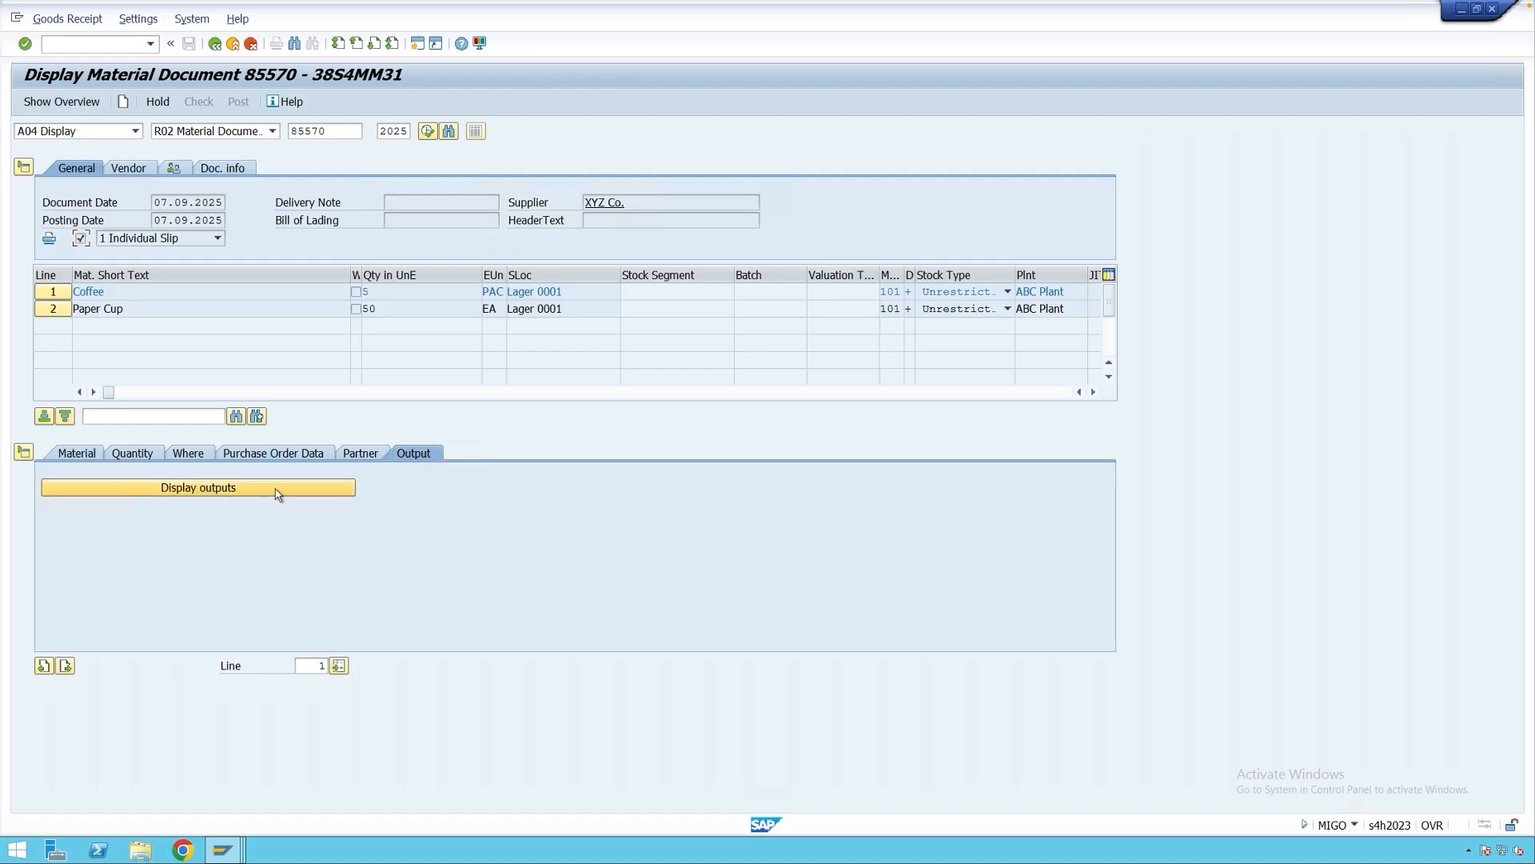
click(62, 312)
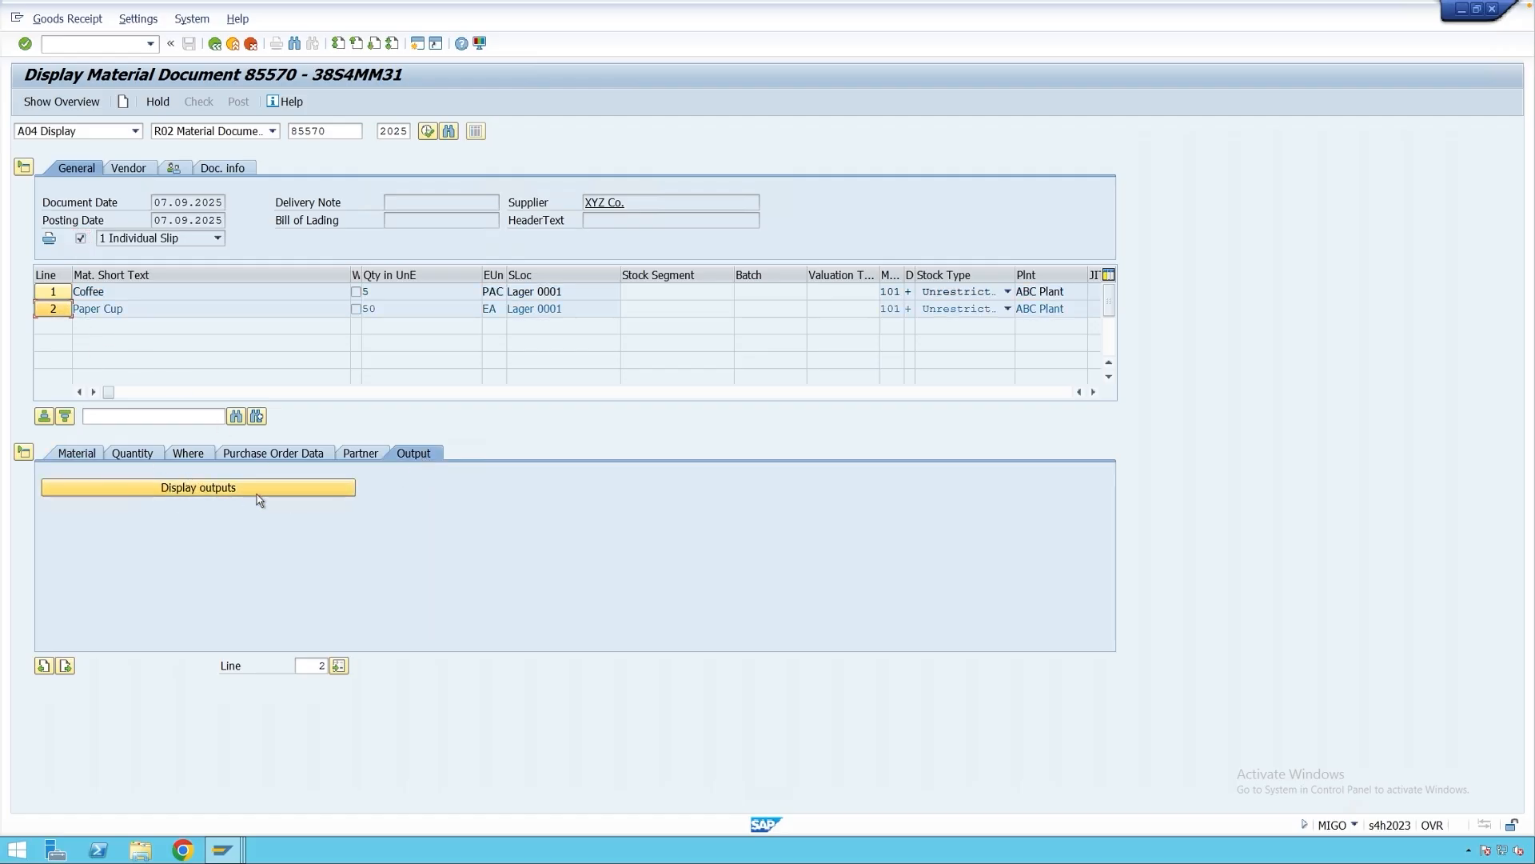
click(164, 239)
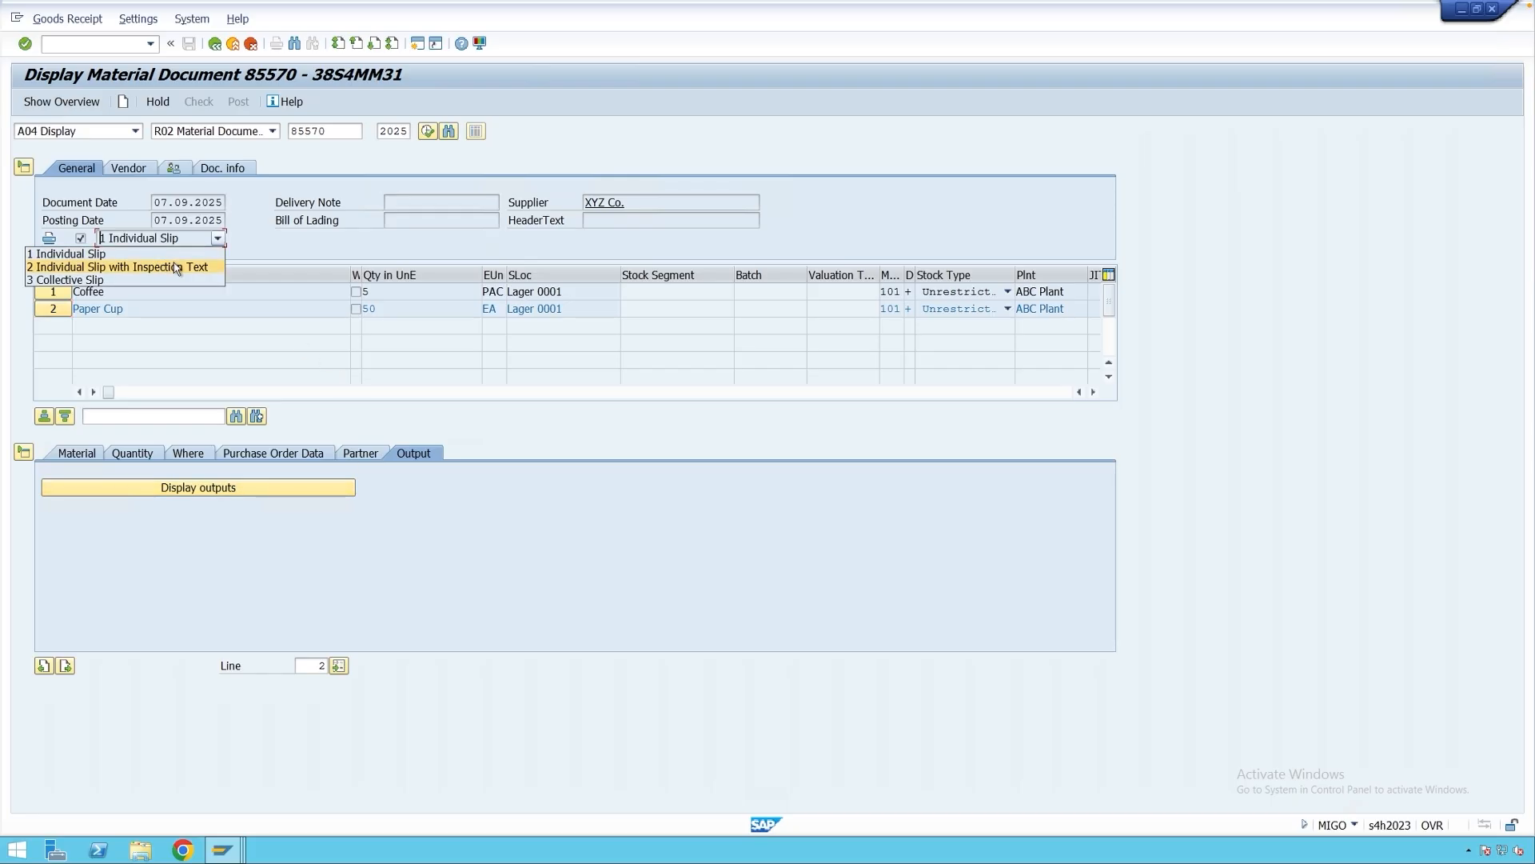
click(252, 245)
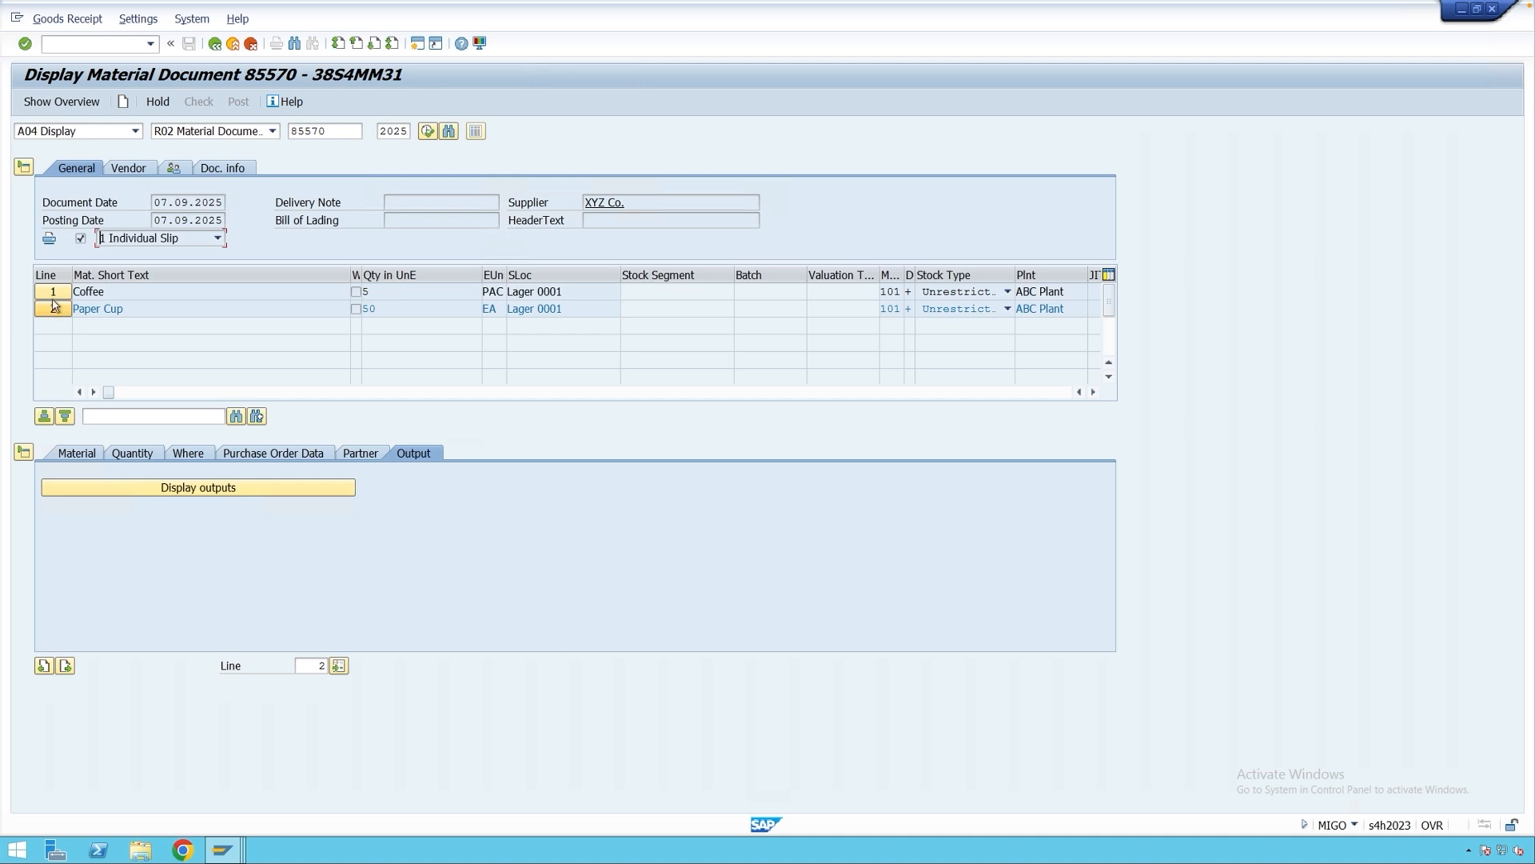
click(53, 293)
click(53, 309)
Preview the goods receipt slip for item 0001, then return to the document.
click(280, 486)
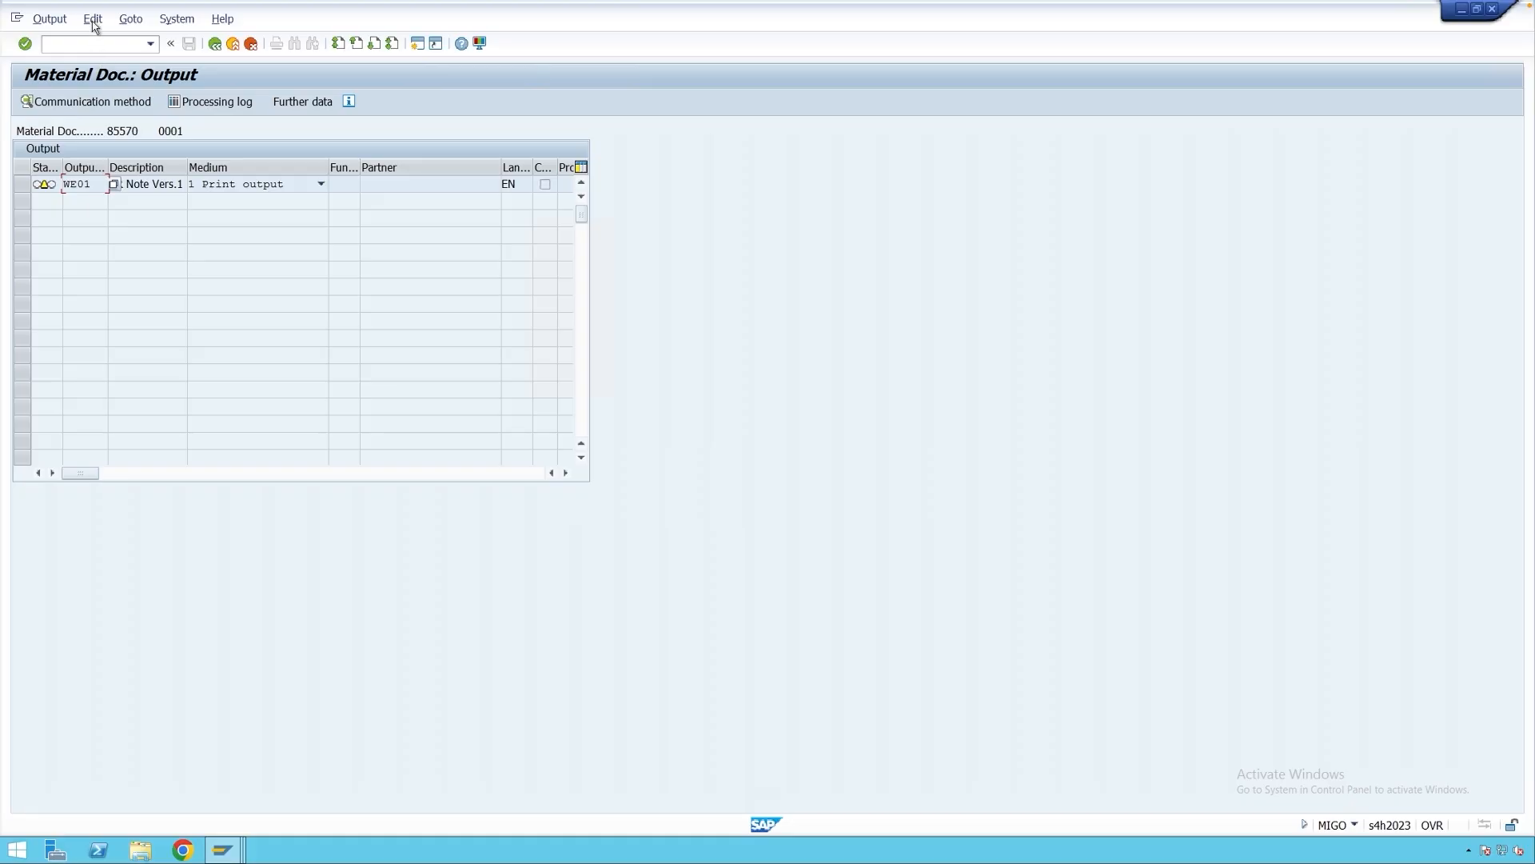
click(94, 19)
click(115, 147)
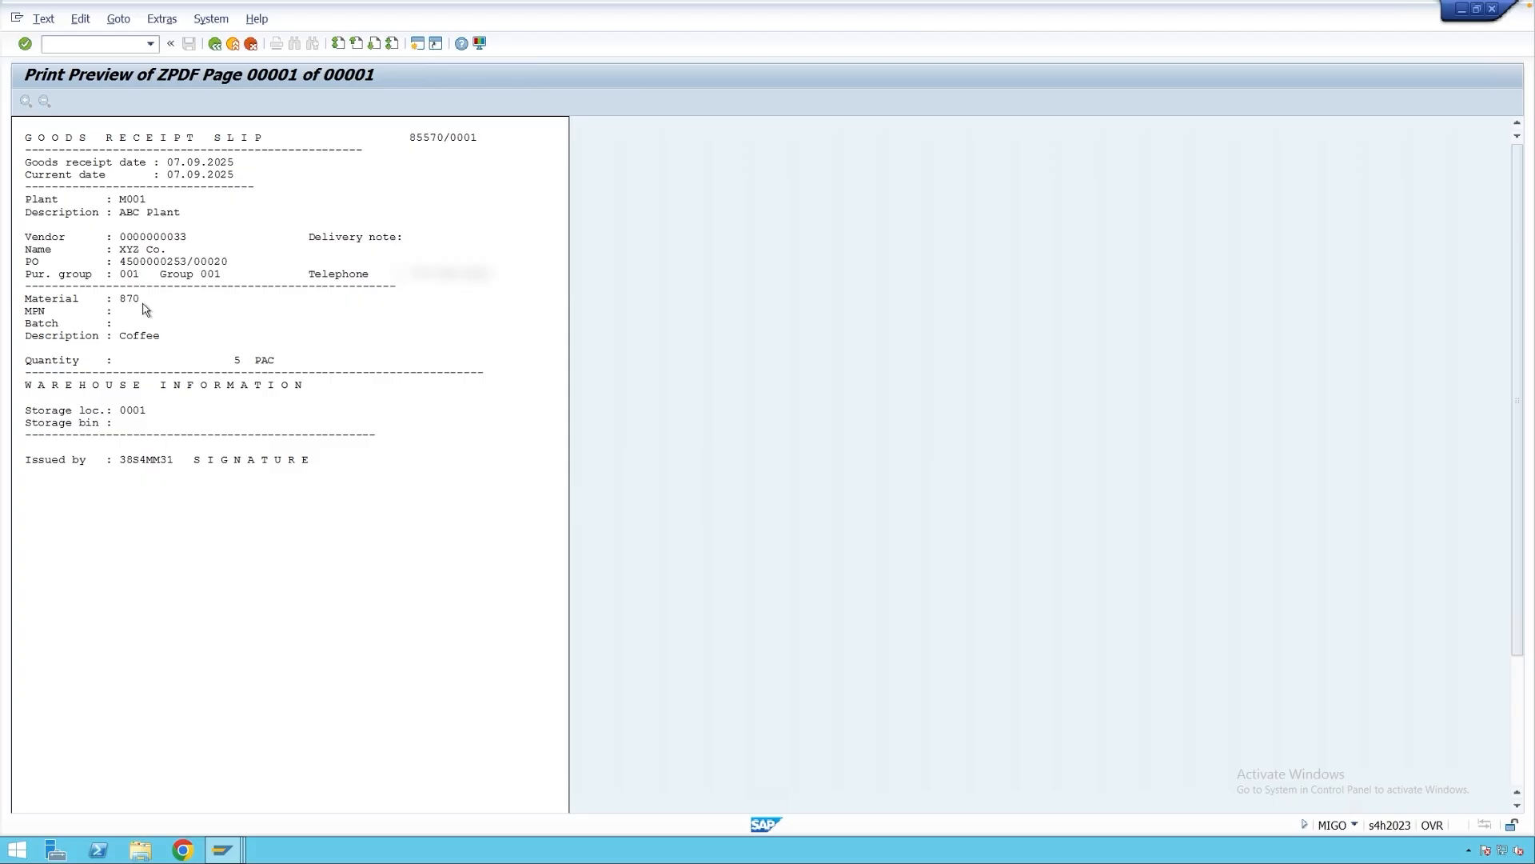
click(214, 44)
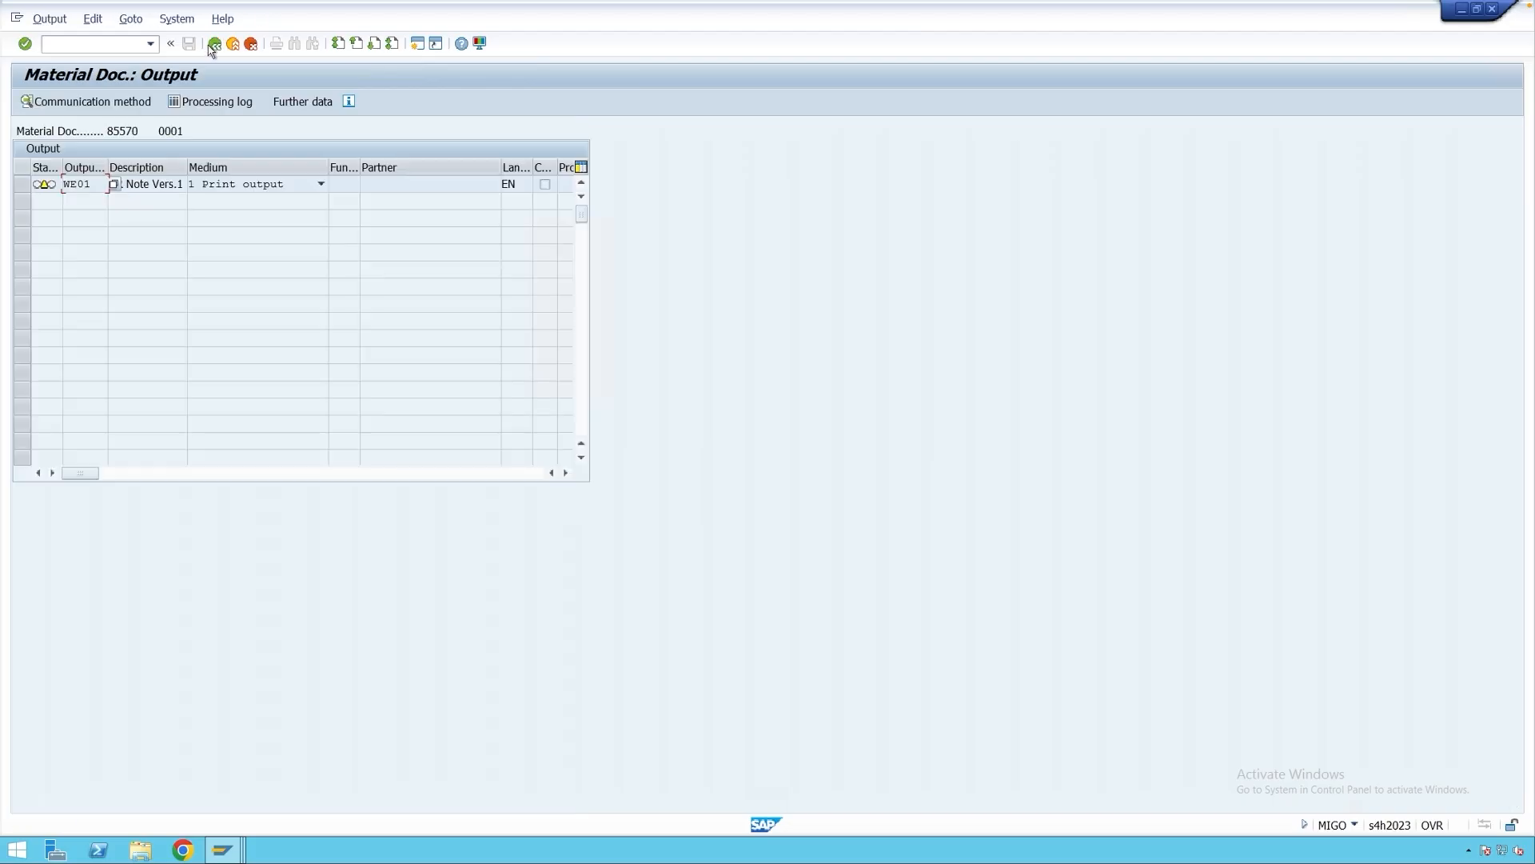
click(215, 43)
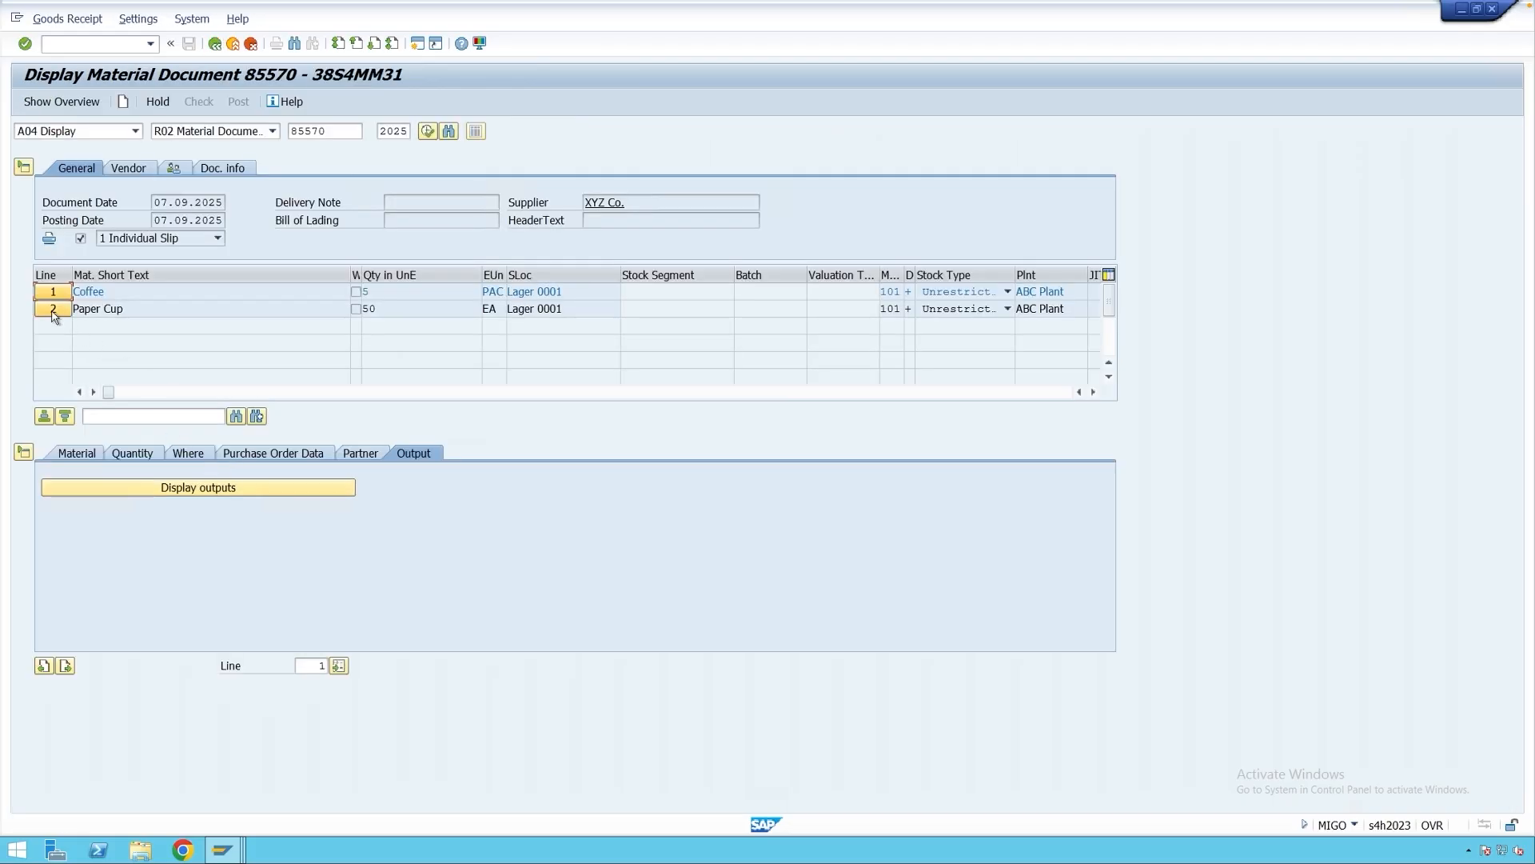
Preview the Paper Cup item's goods receipt slip and return to the material document.
click(54, 314)
click(237, 488)
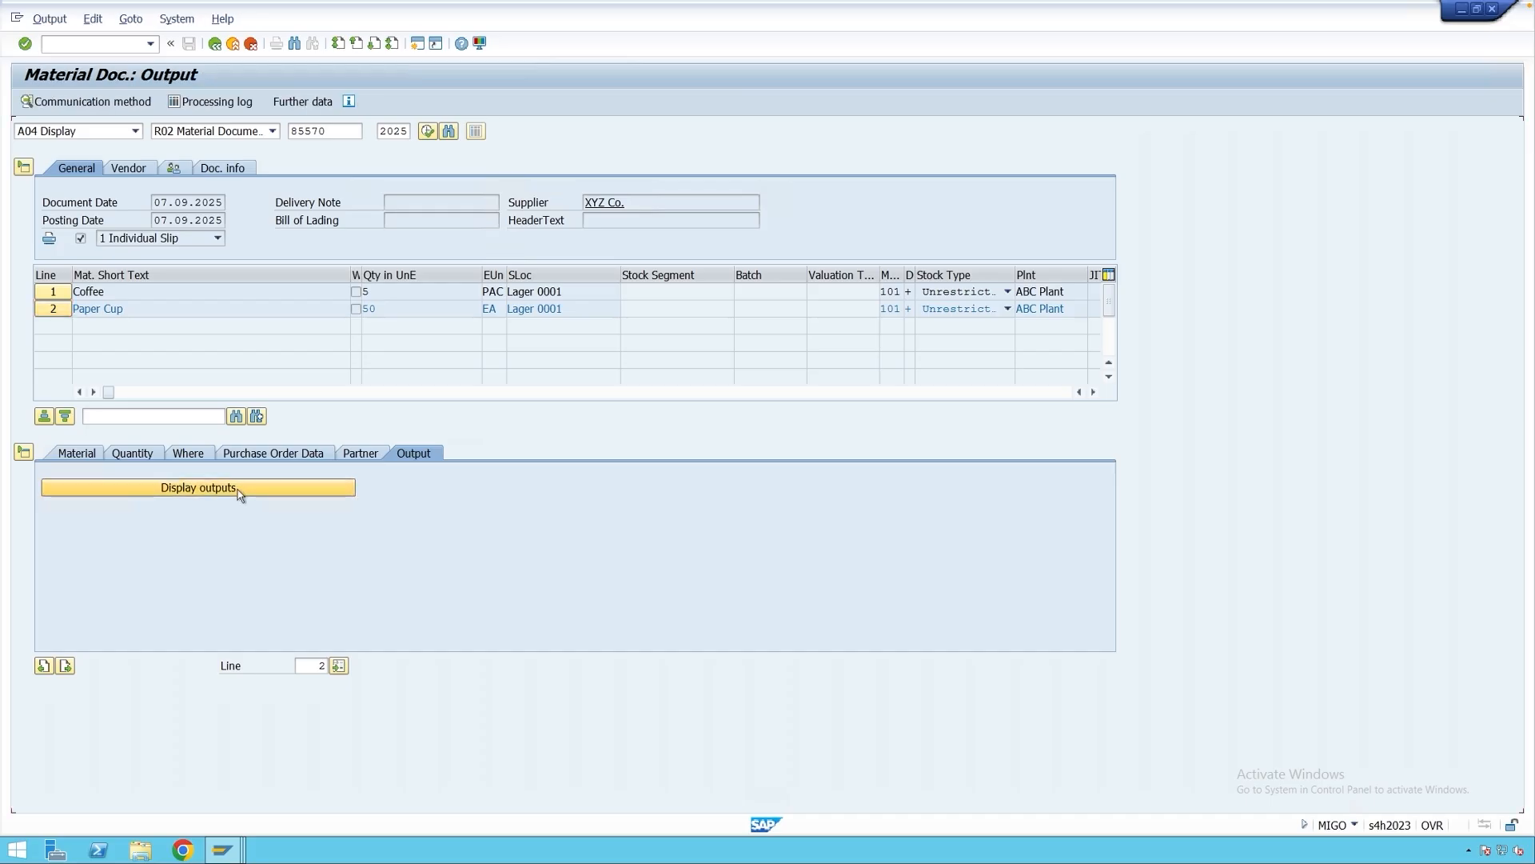
click(93, 18)
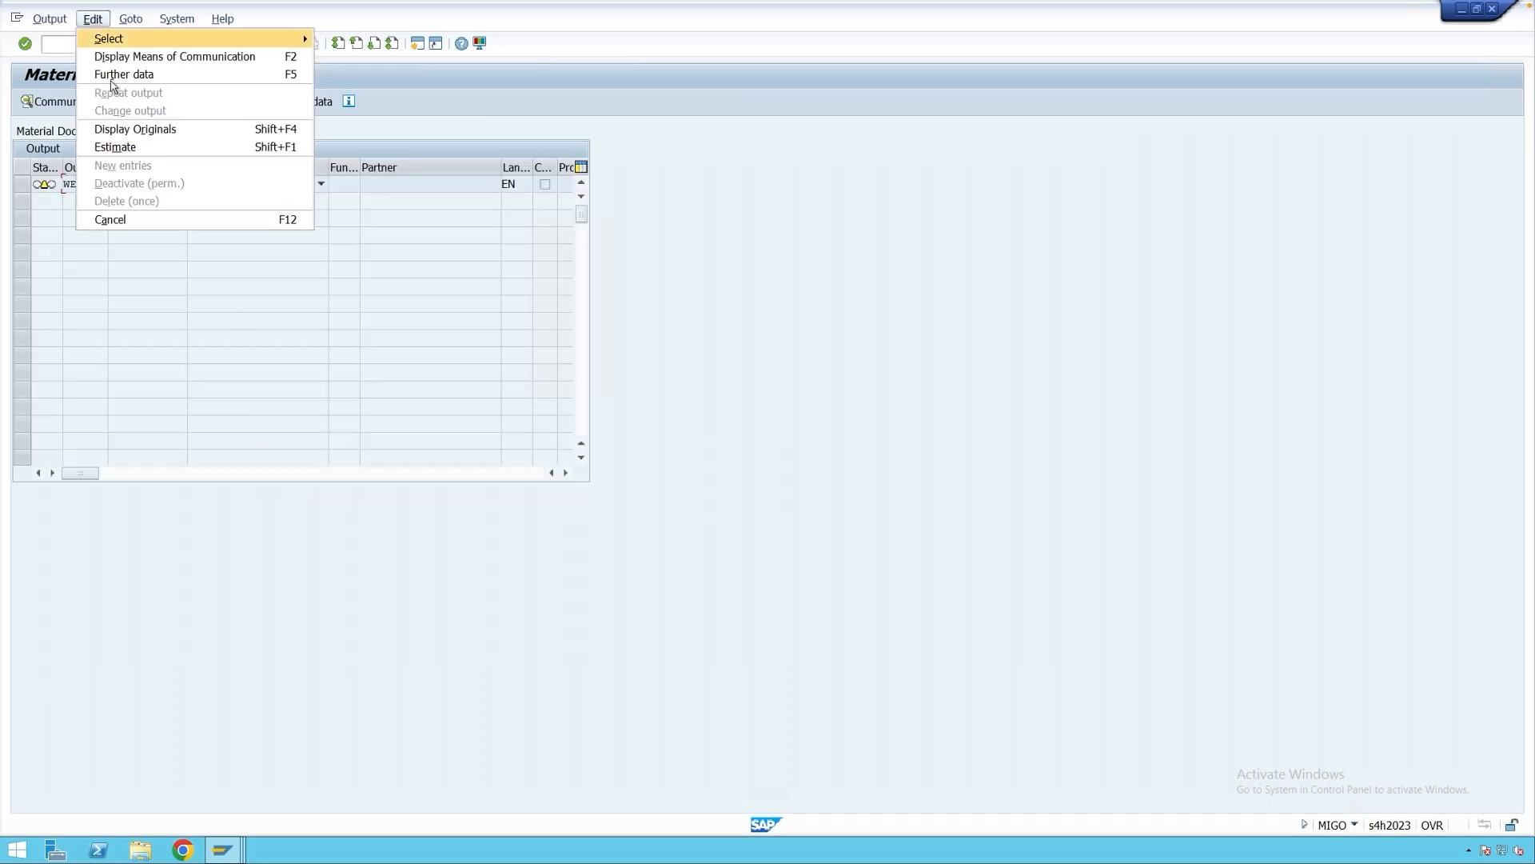
click(124, 147)
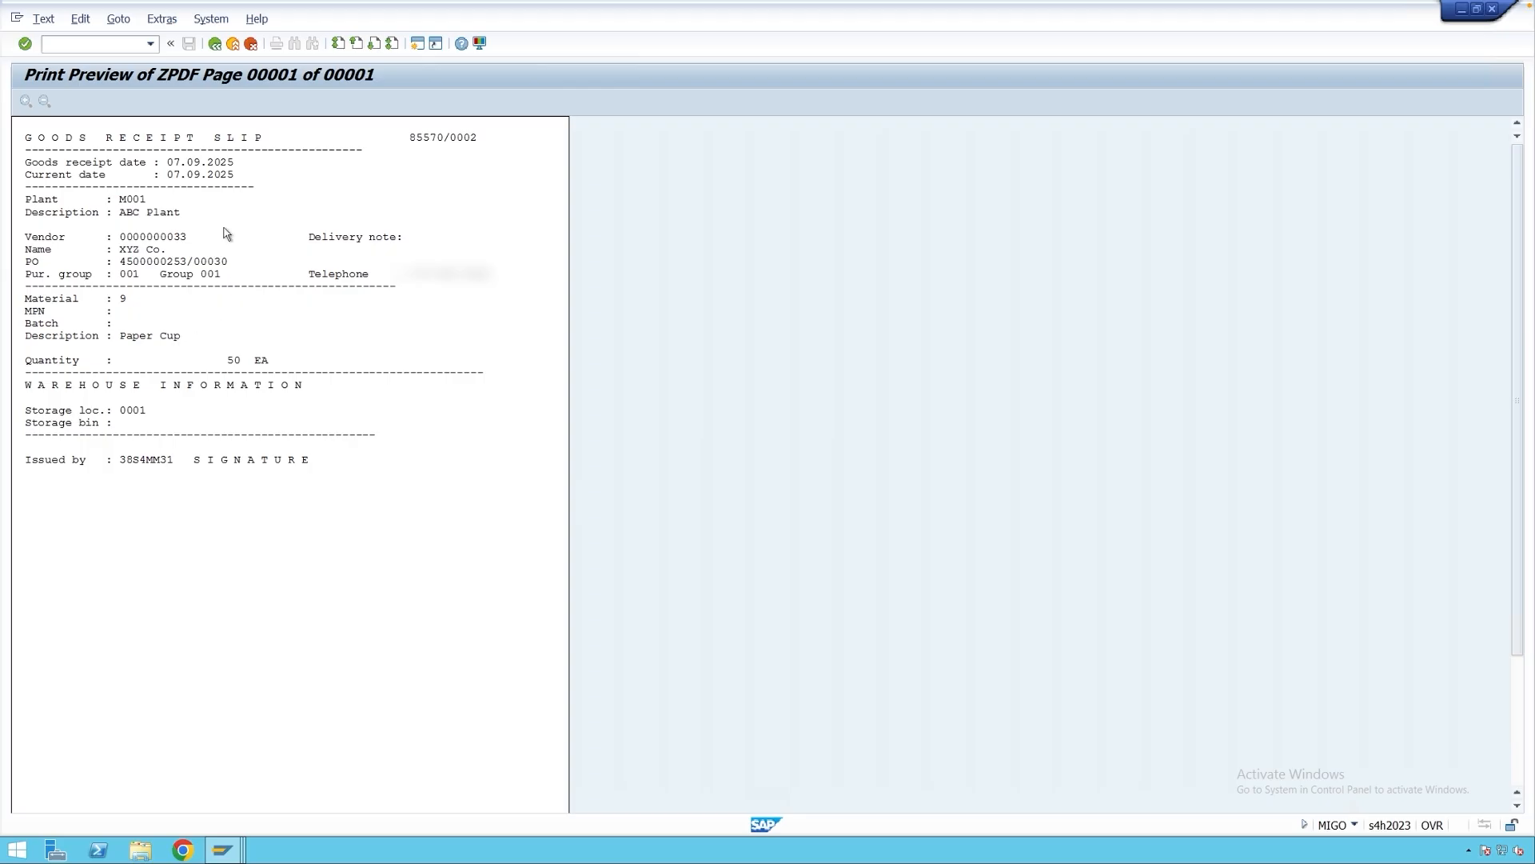
click(239, 48)
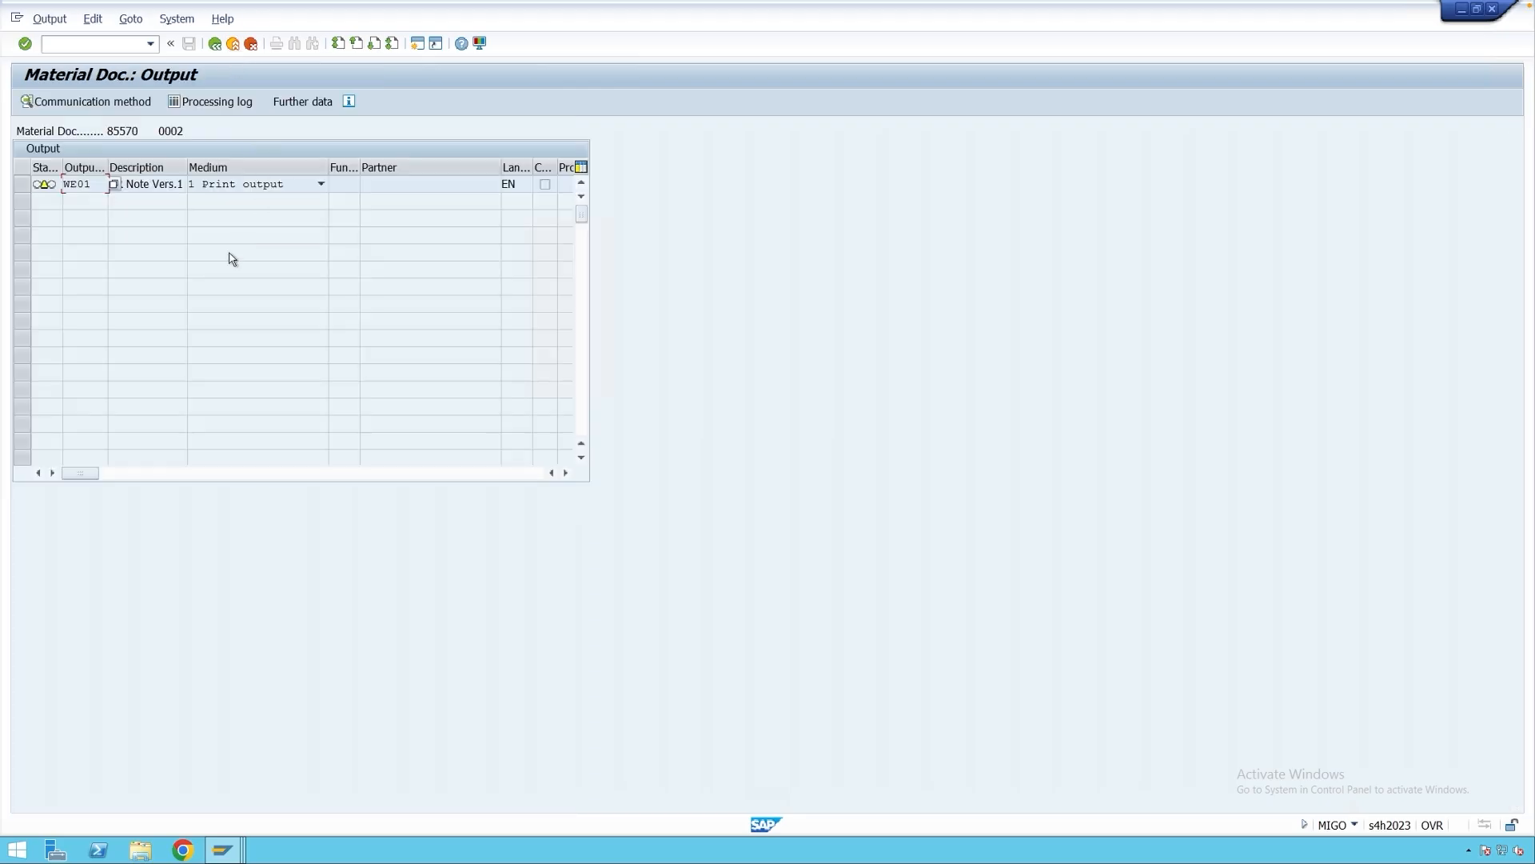
click(238, 49)
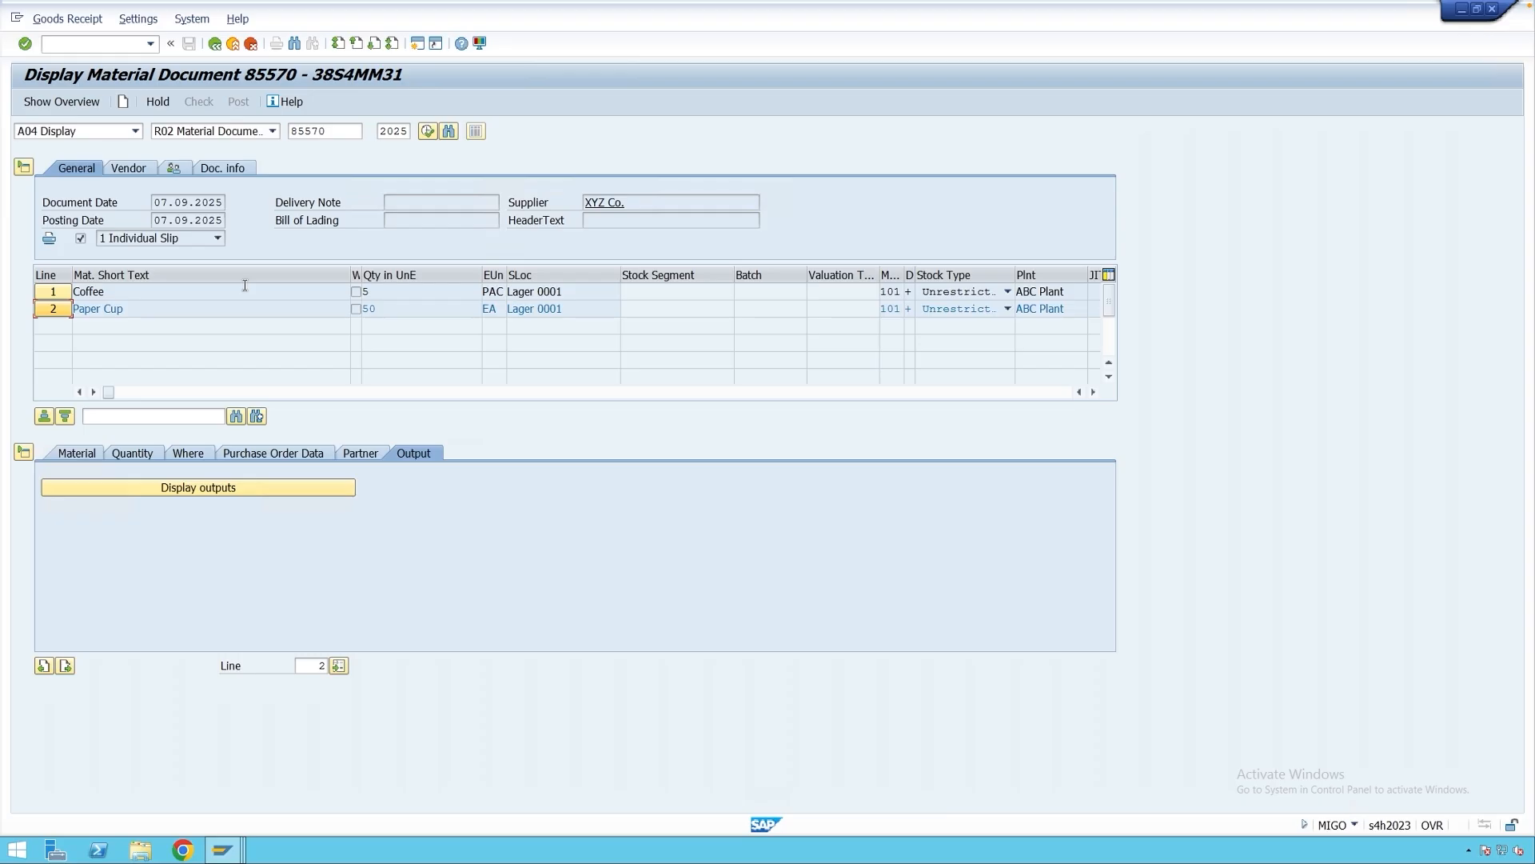
Leave the GR Note Vers.2 condition records window and start MN21 from SAP Easy Access.
click(229, 840)
click(256, 748)
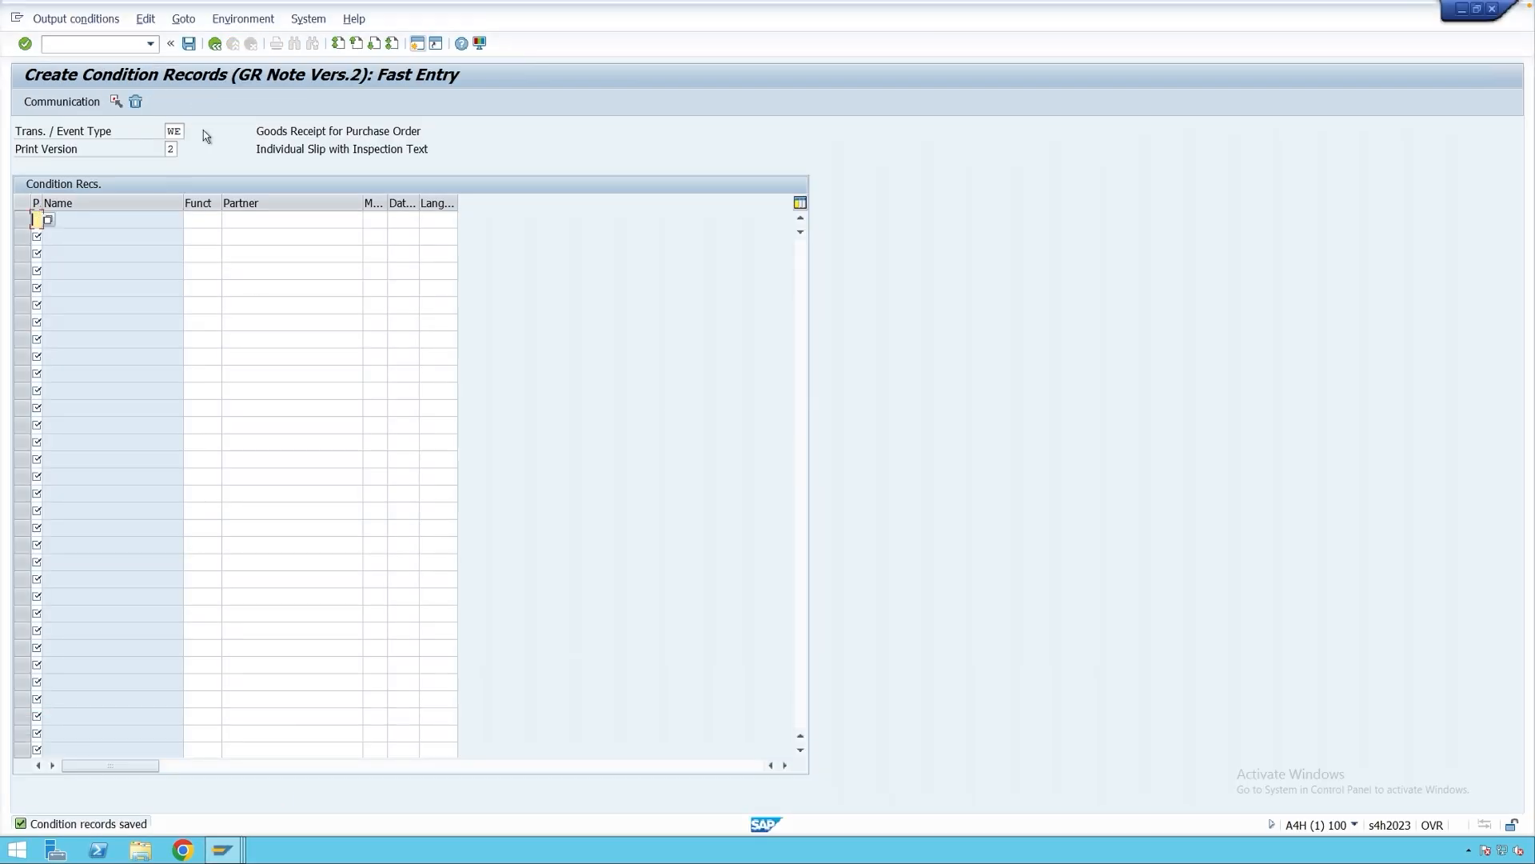
click(214, 43)
click(215, 43)
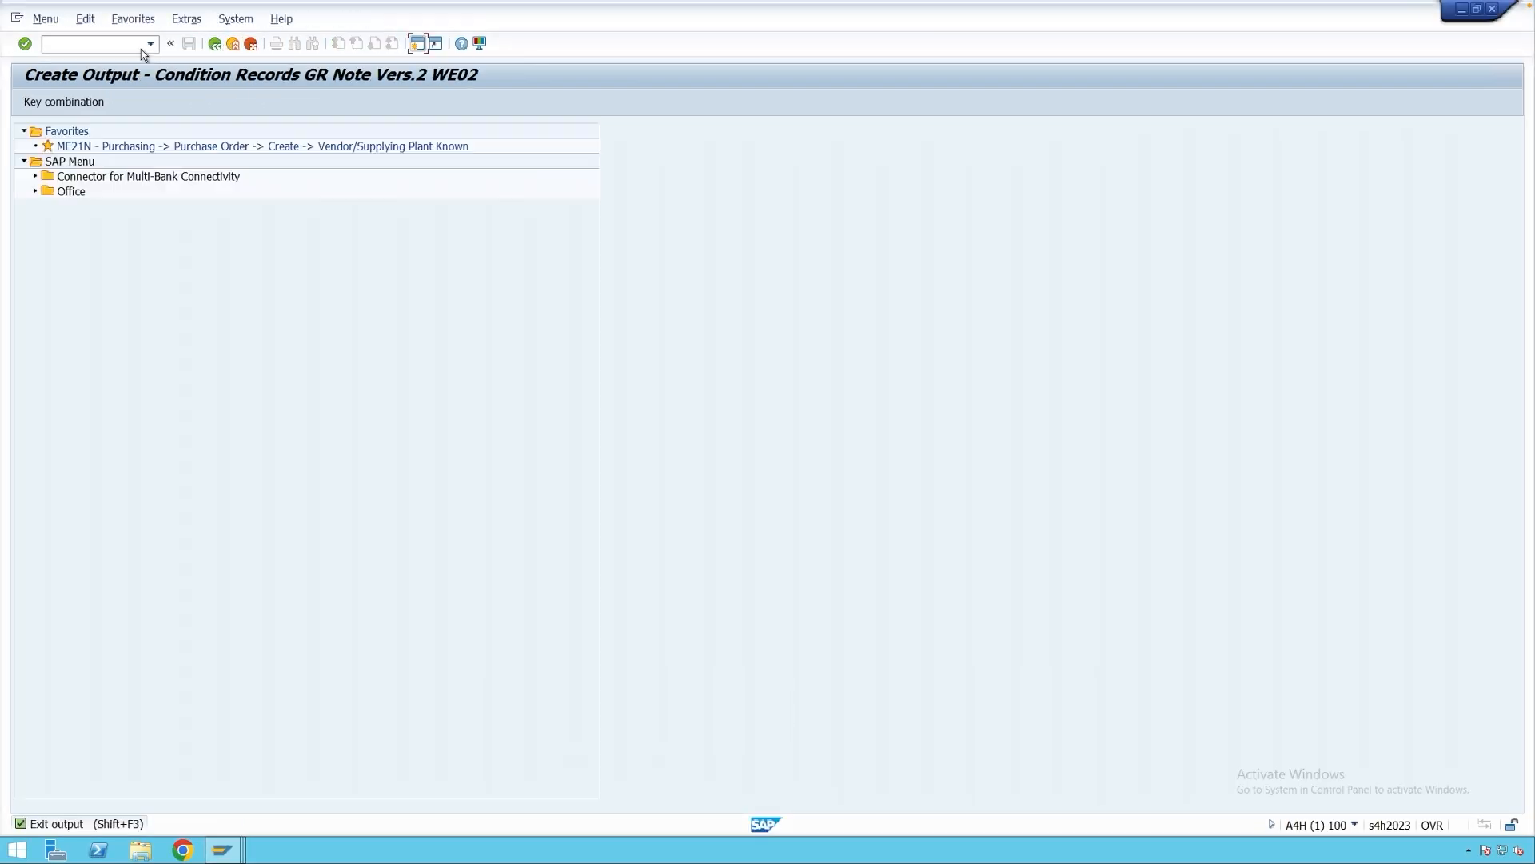
text(mn21)
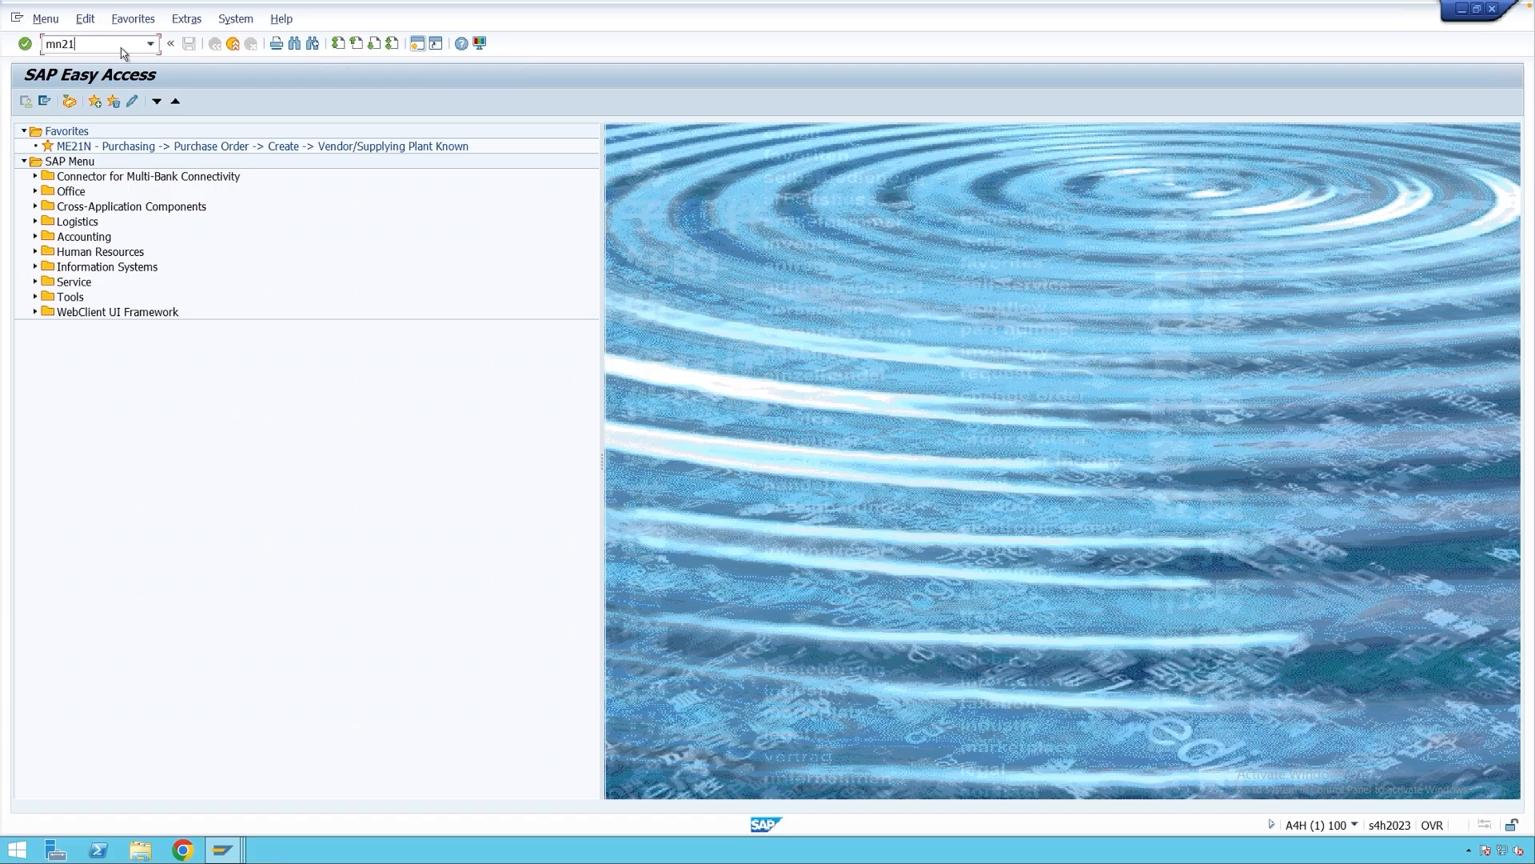
key(Return)
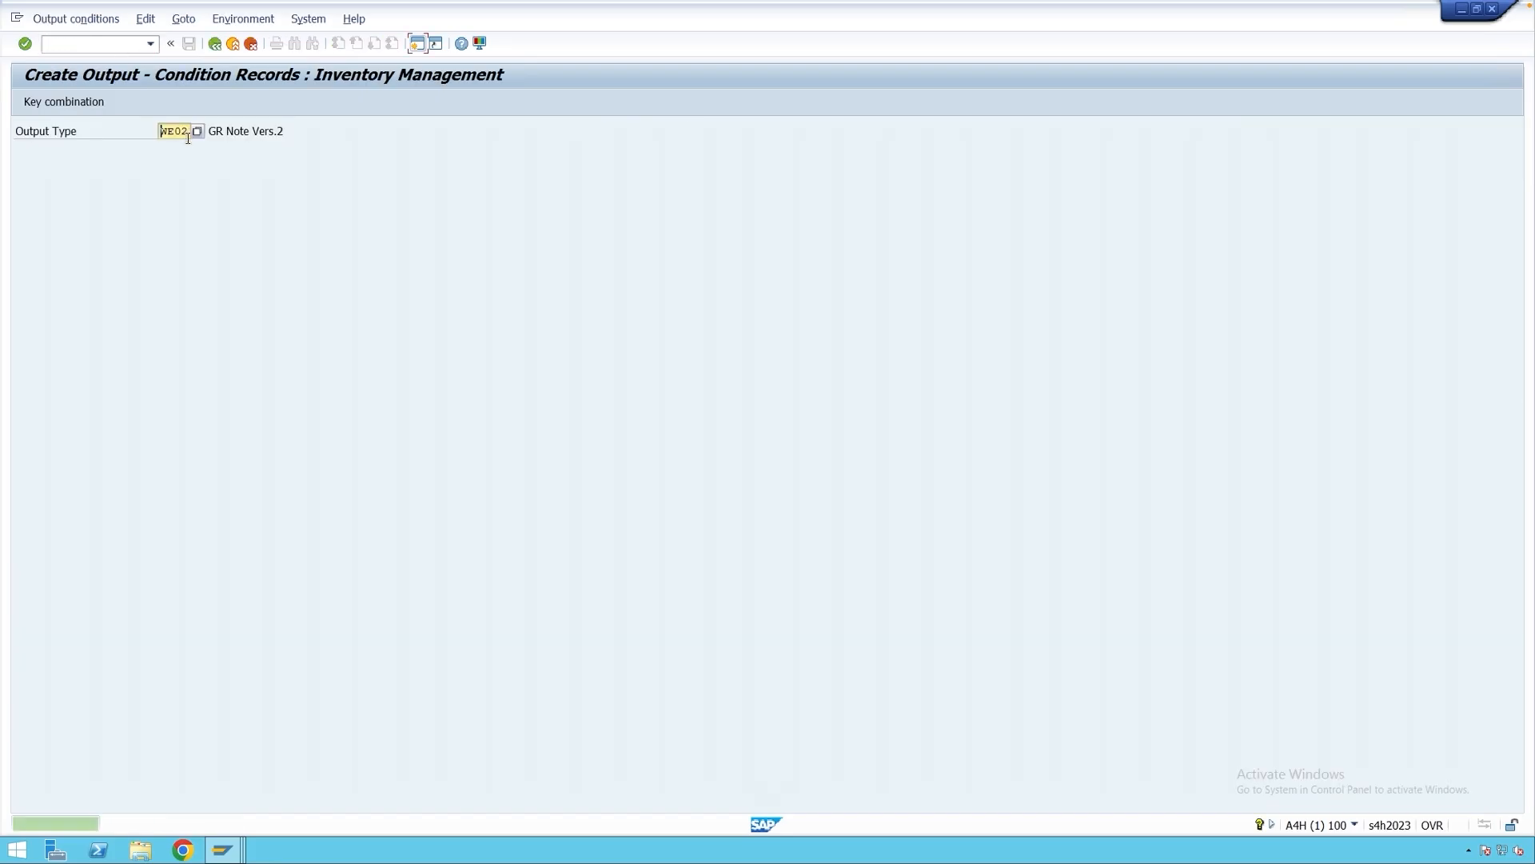
Choose output type WE03 with event type WE and print version 3, Collective Slip.
click(186, 132)
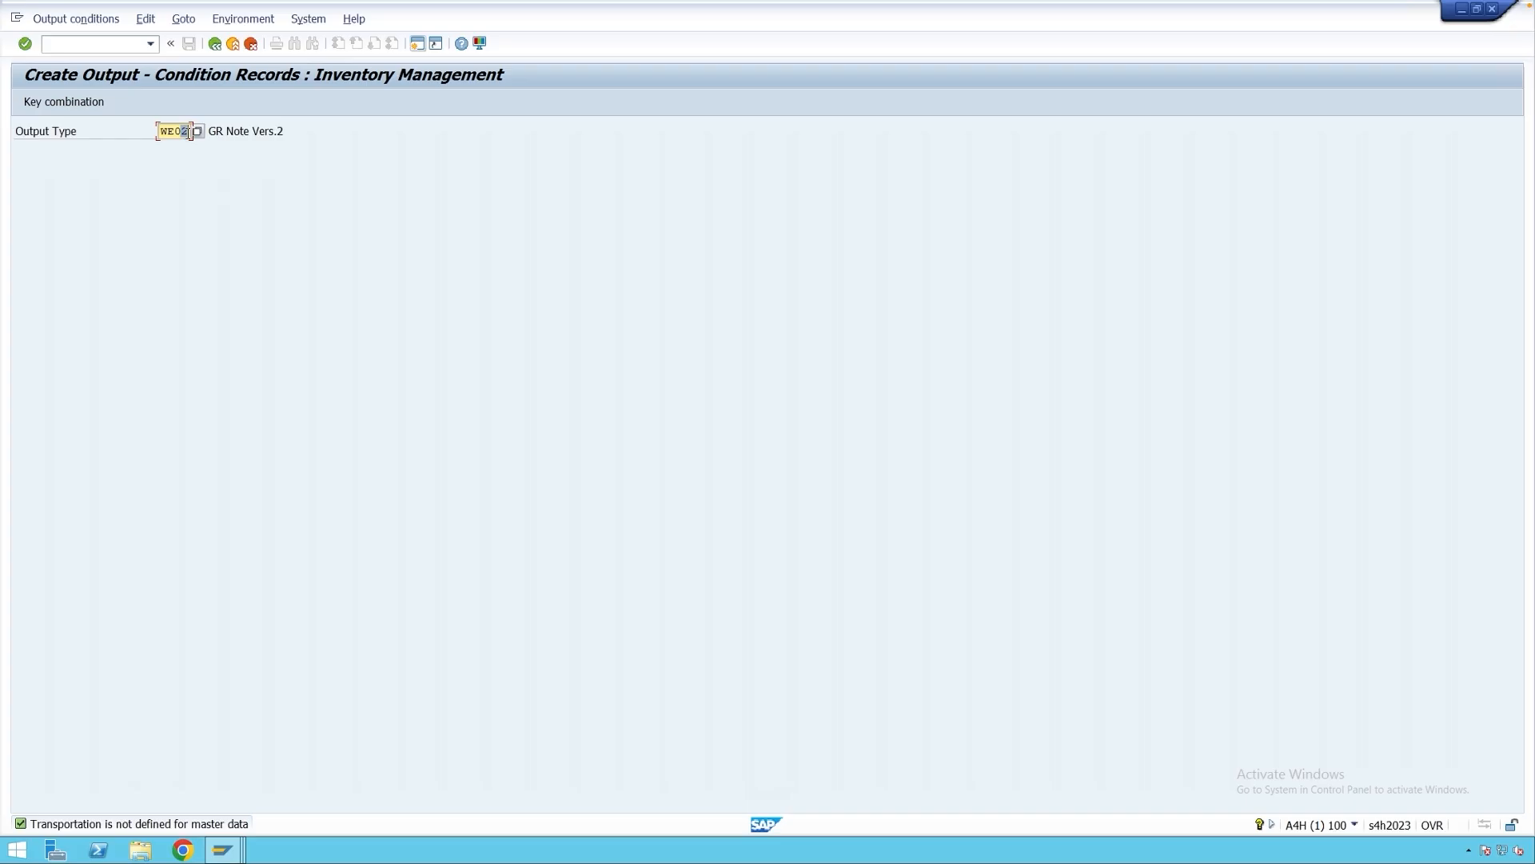
key(Return)
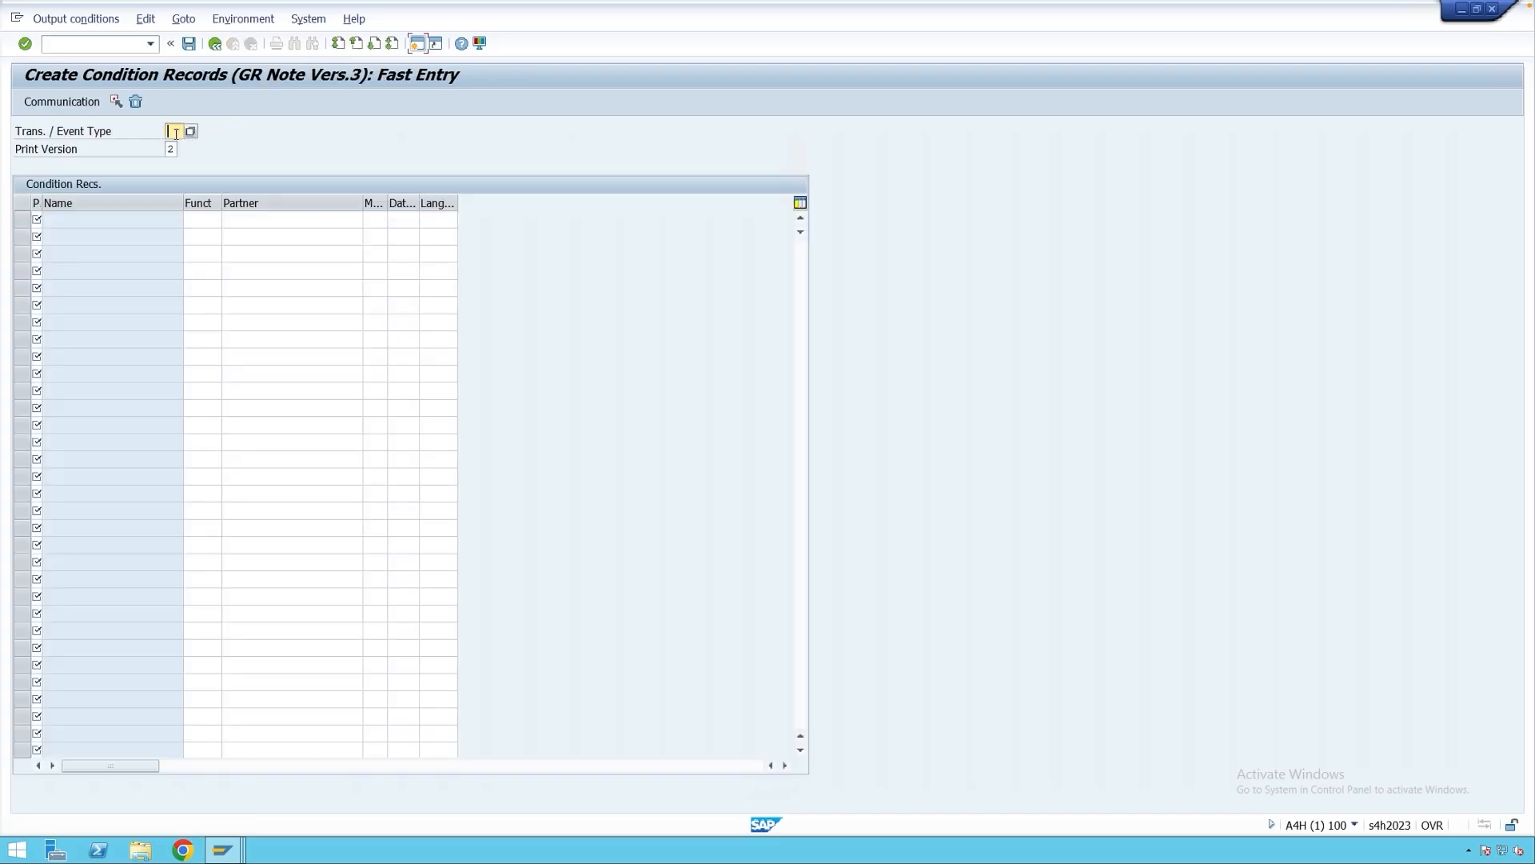
text(WE)
click(176, 149)
click(185, 150)
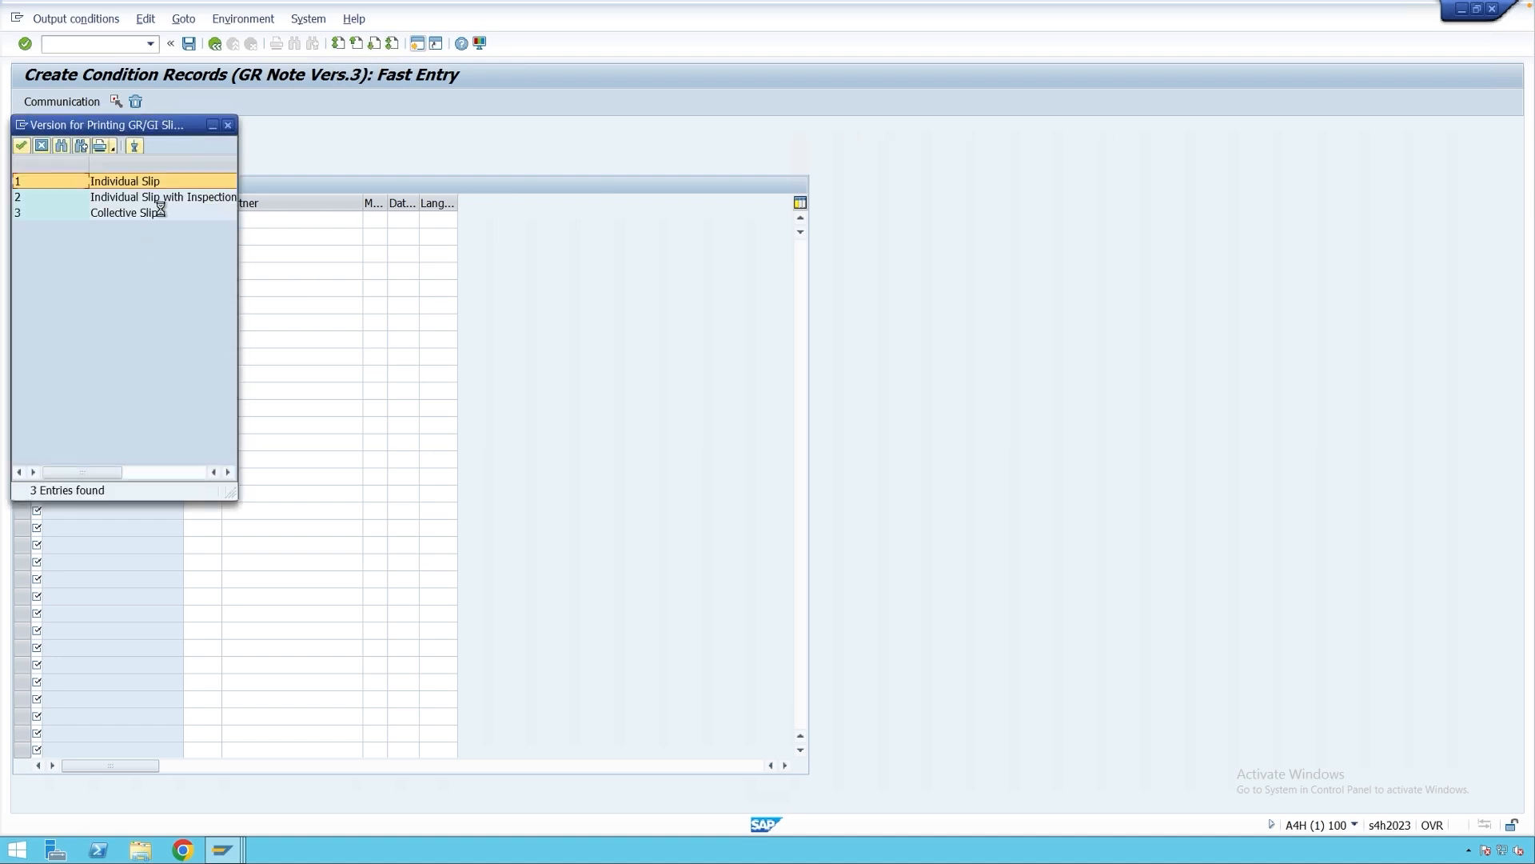
click(89, 214)
double_click(58, 215)
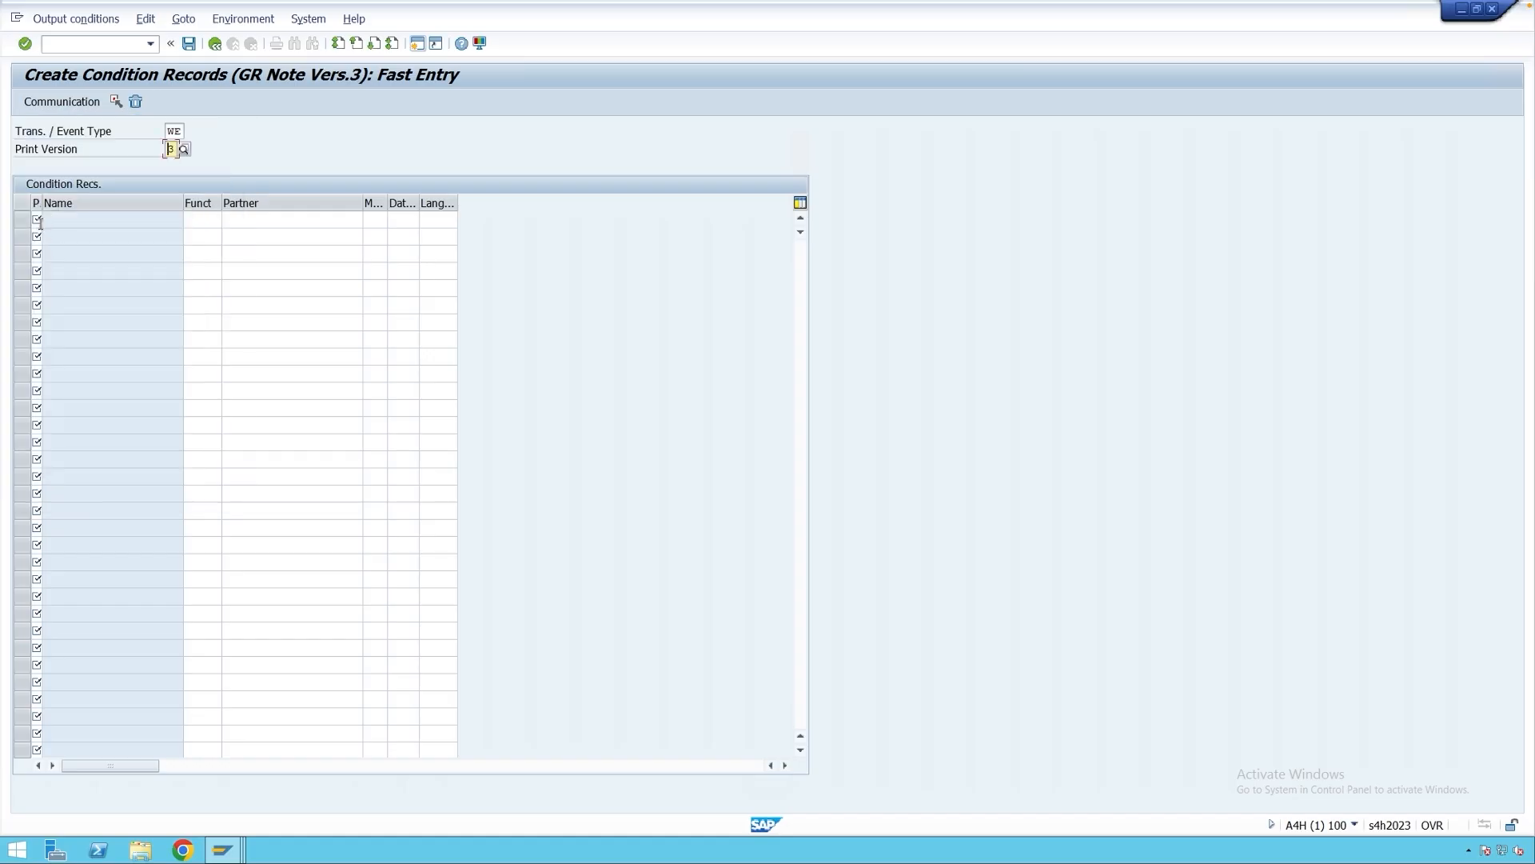
Fill the first condition record row with 1 and dispatch time 3.
click(37, 220)
text(1)
key(Return)
click(392, 219)
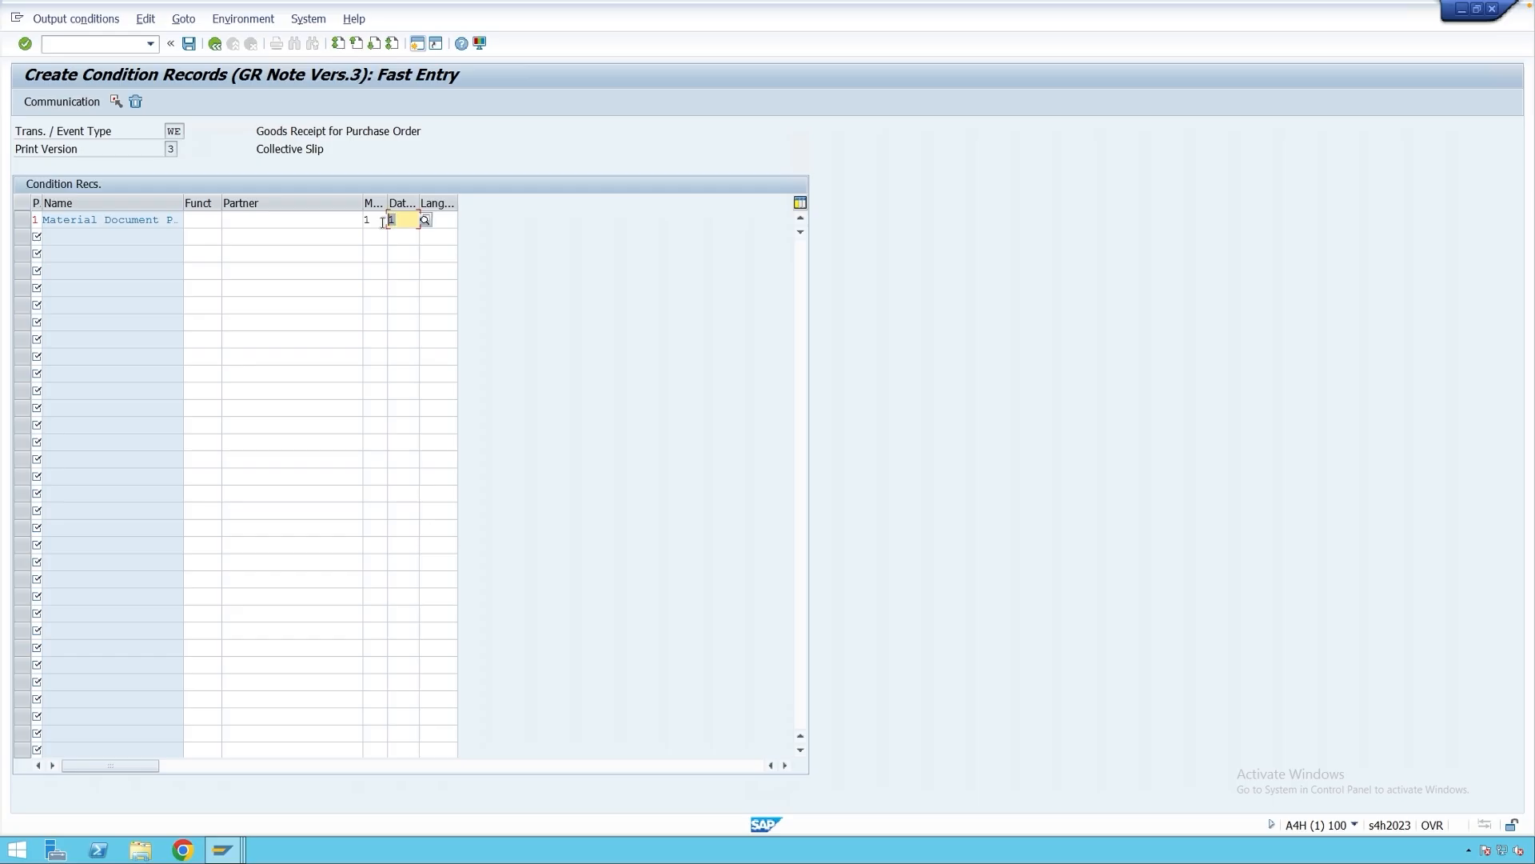
text(3)
click(34, 220)
Set the record's output device to ZPDF, save it, and leave fast entry.
click(94, 104)
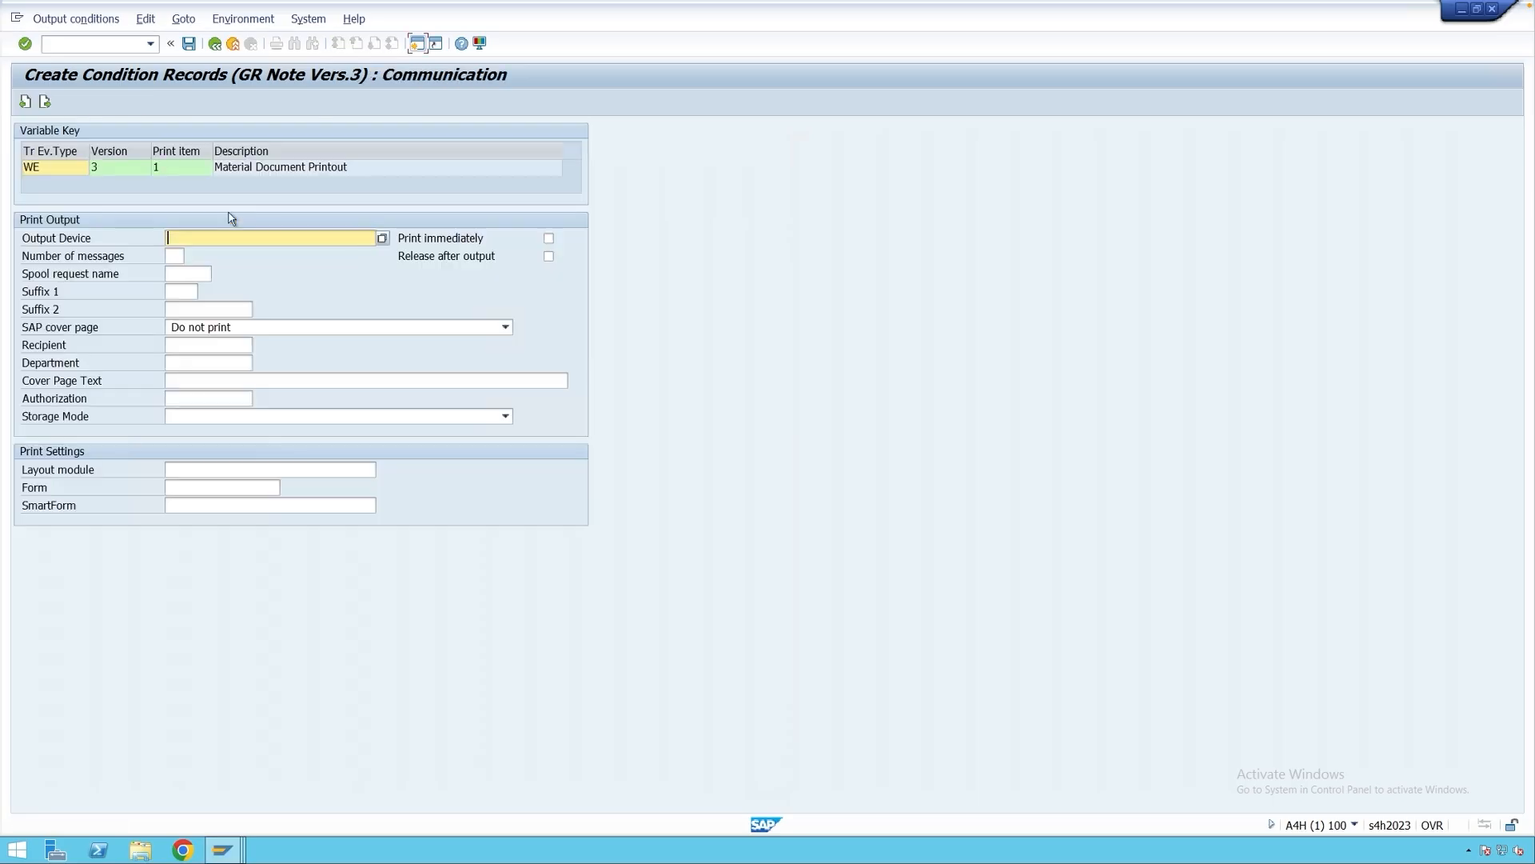
click(231, 219)
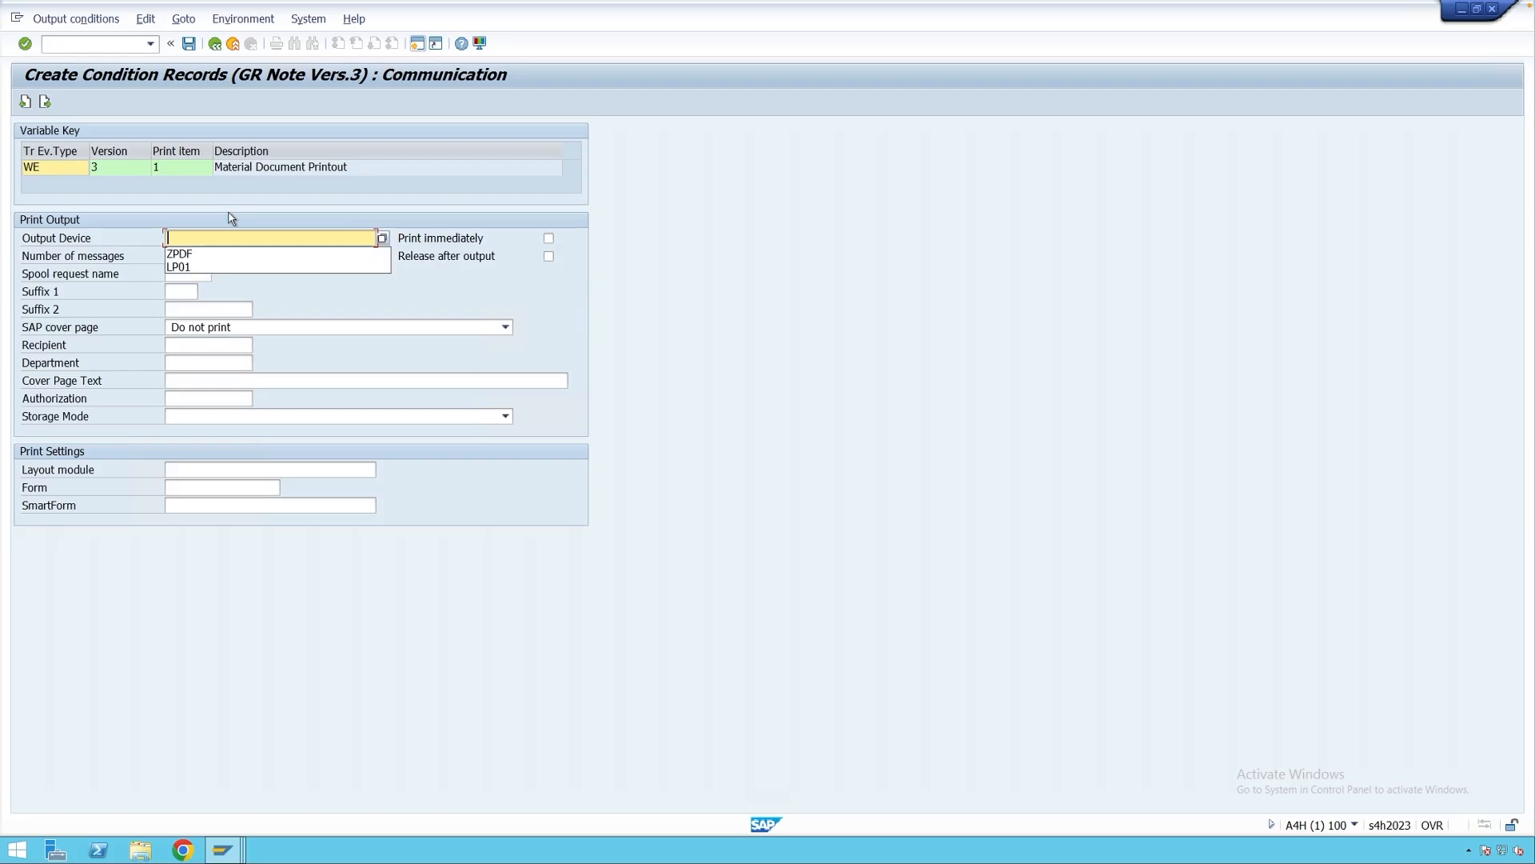
click(219, 251)
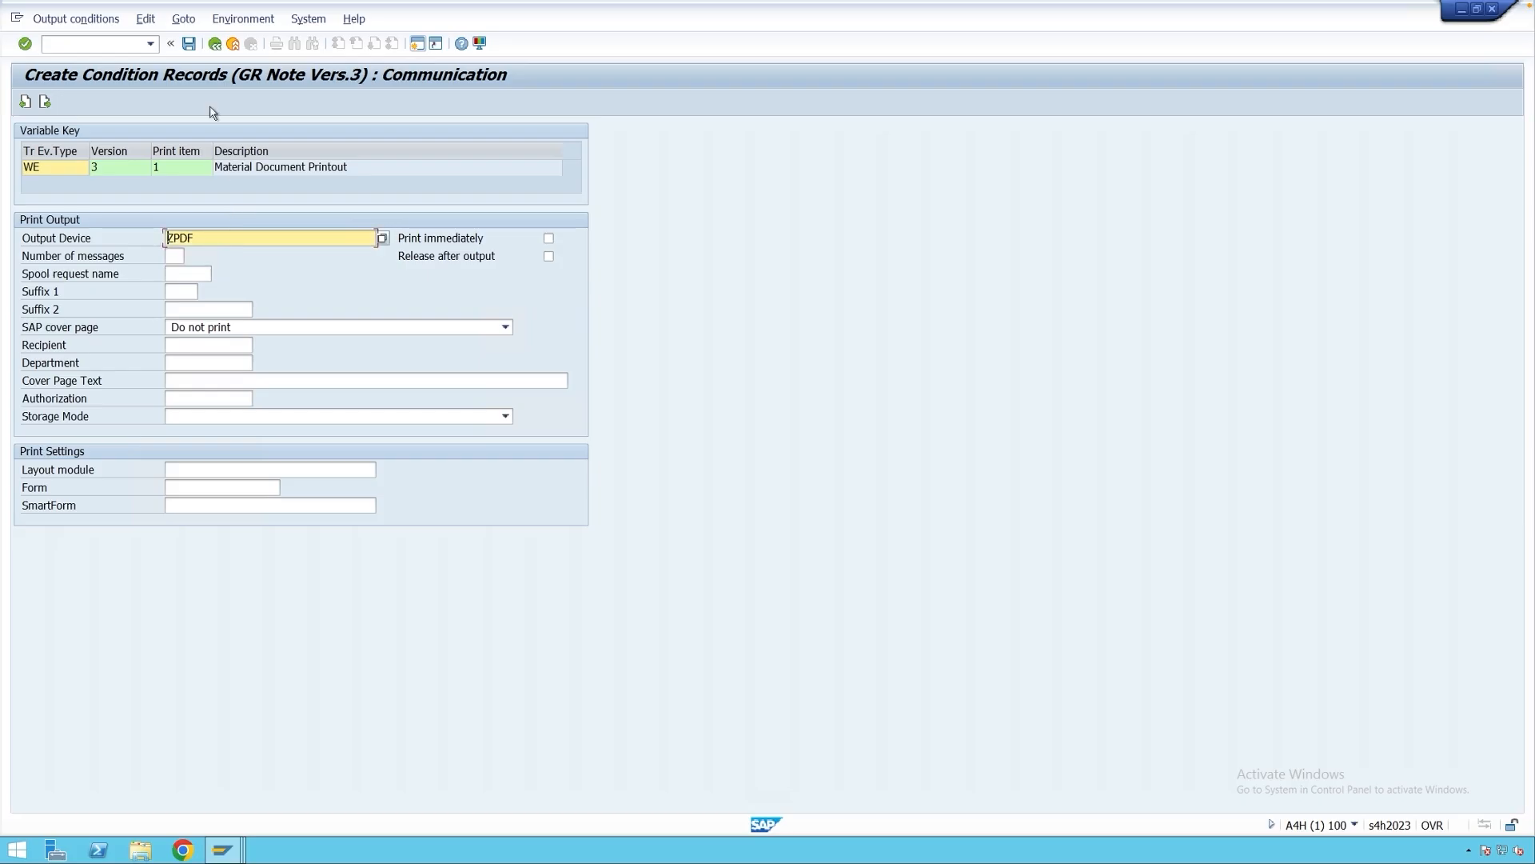
click(188, 44)
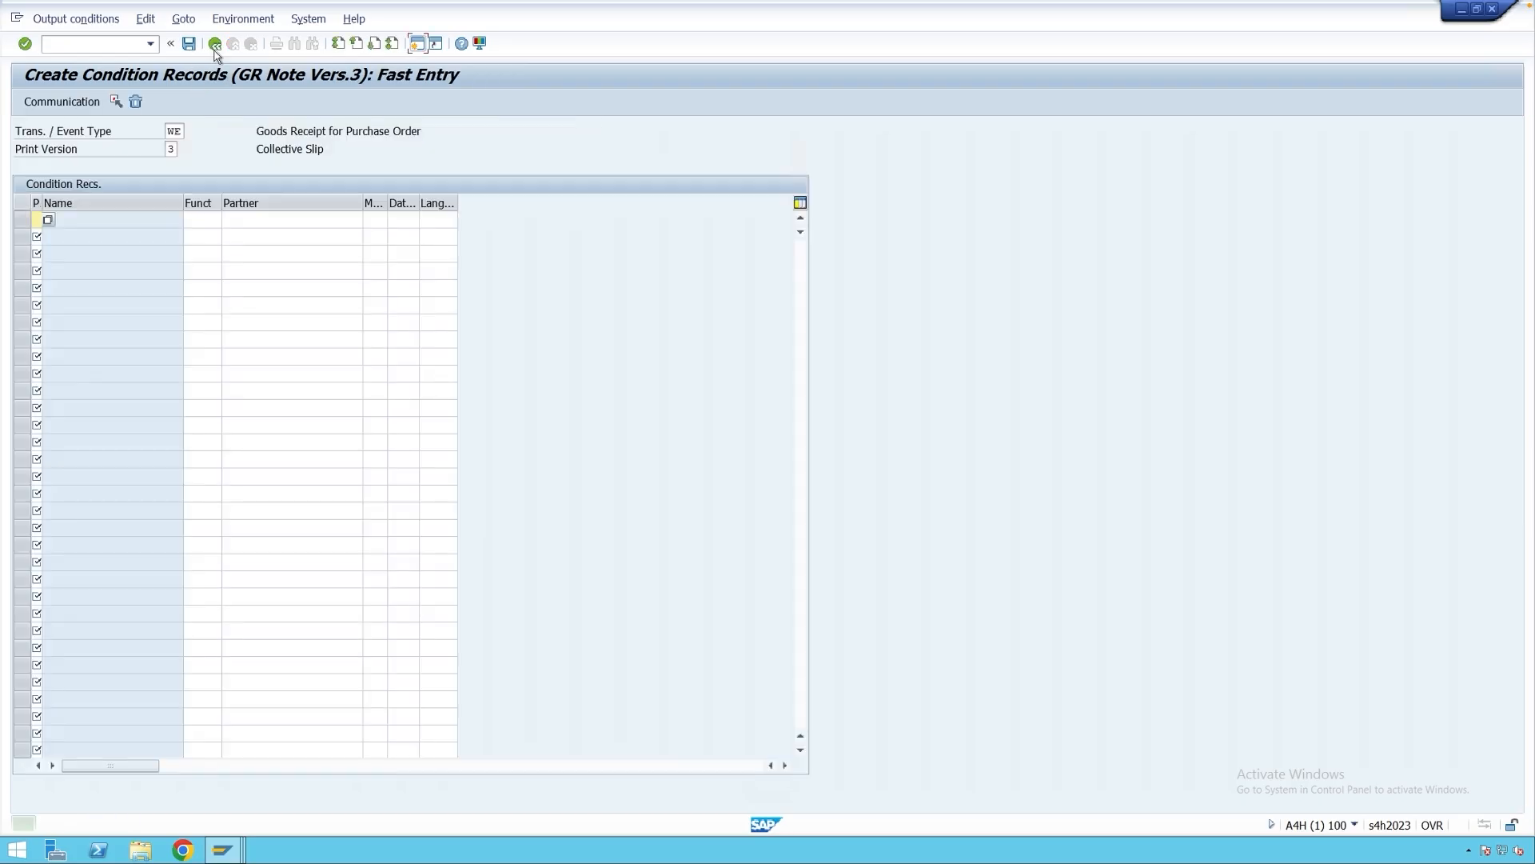
click(214, 43)
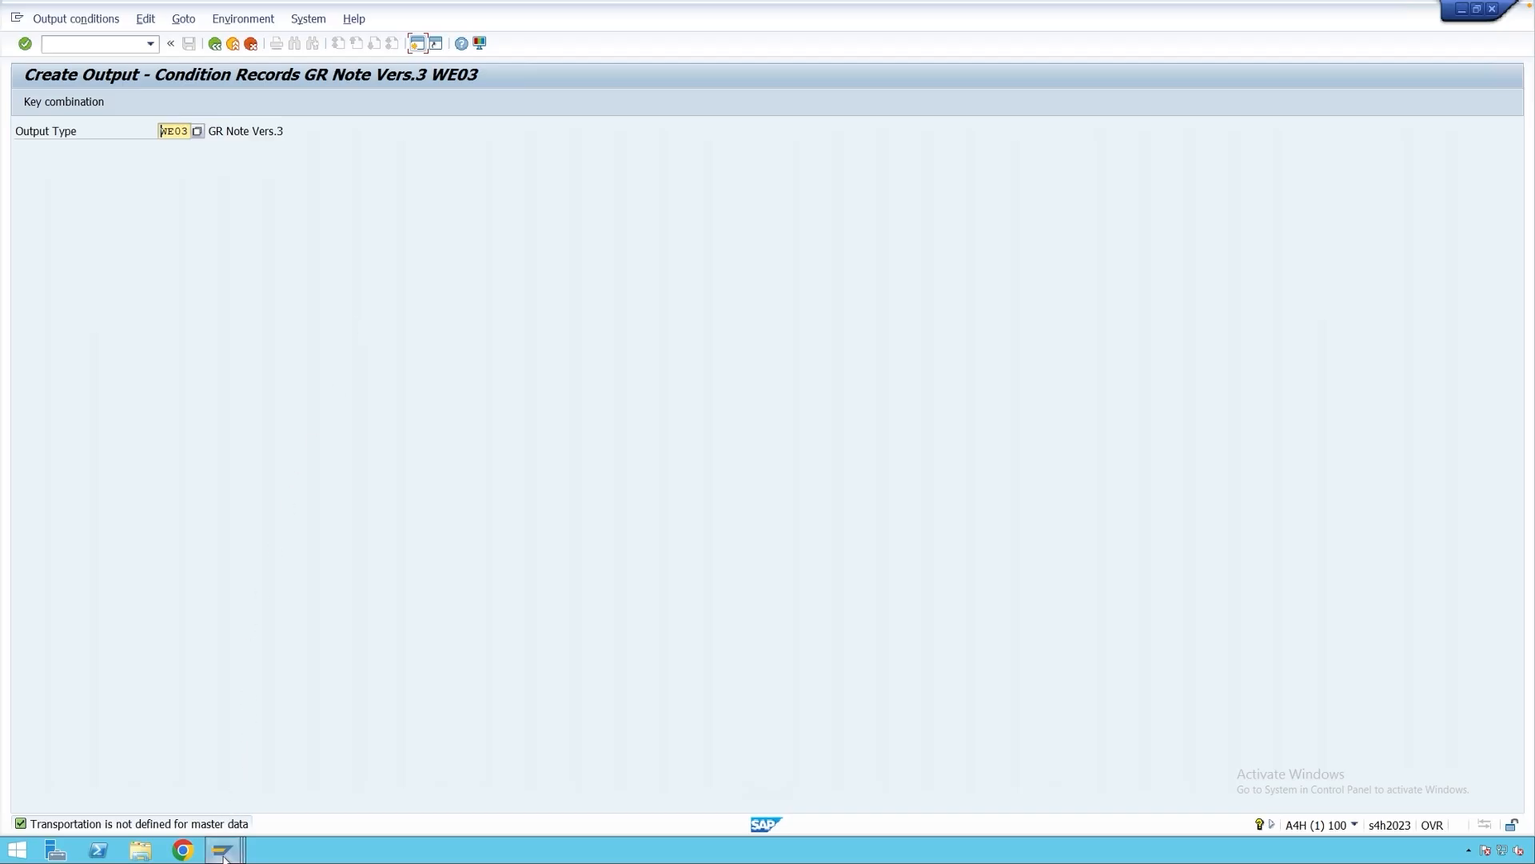
mouse_move(223, 852)
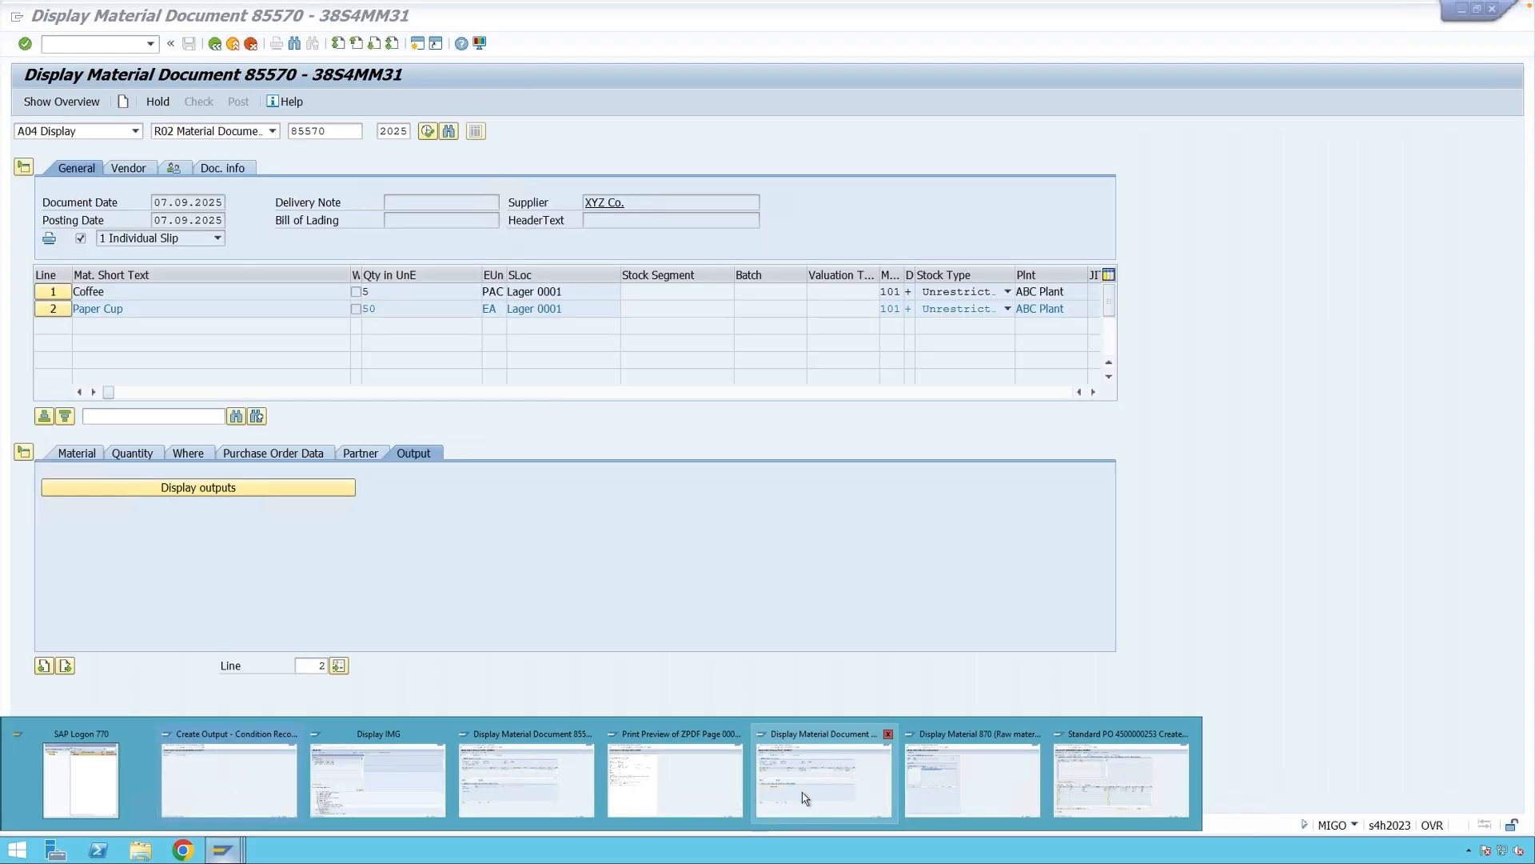
Reset the MIGO screen to a goods receipt for a purchase order.
click(805, 798)
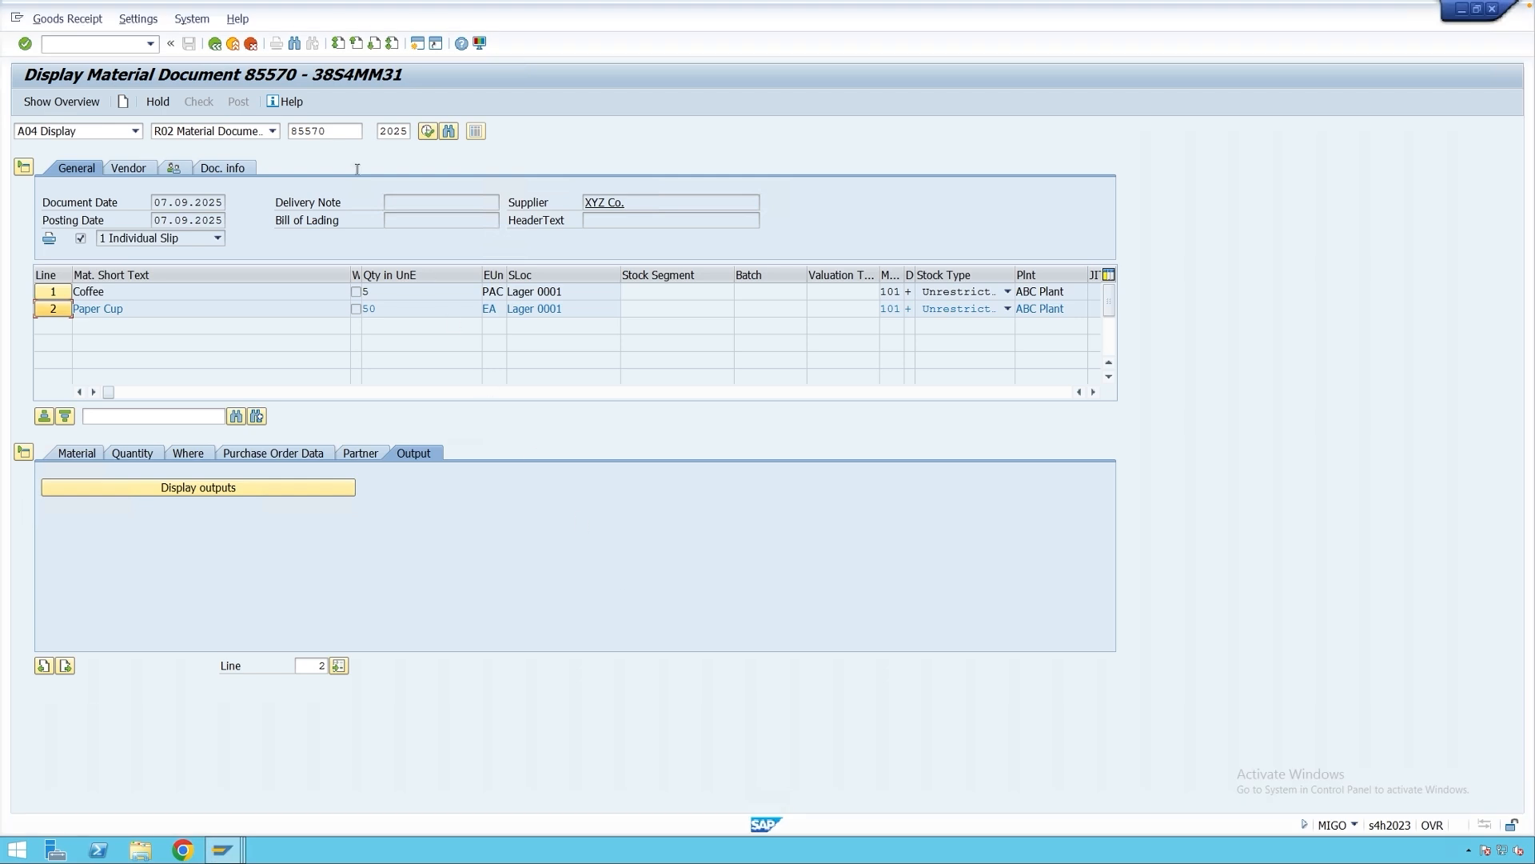
click(96, 131)
click(122, 104)
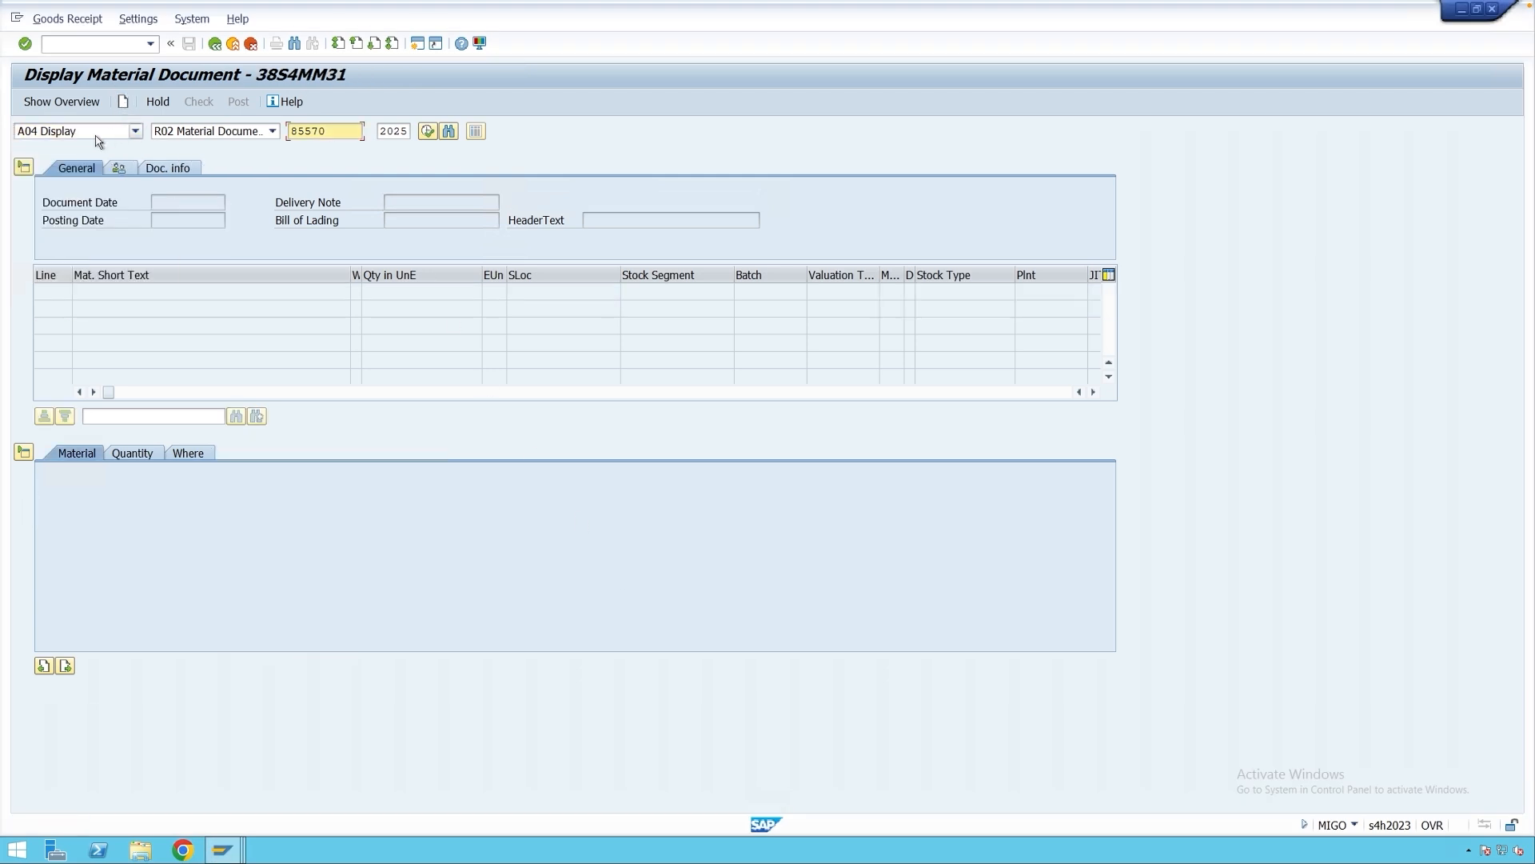
click(97, 141)
click(99, 146)
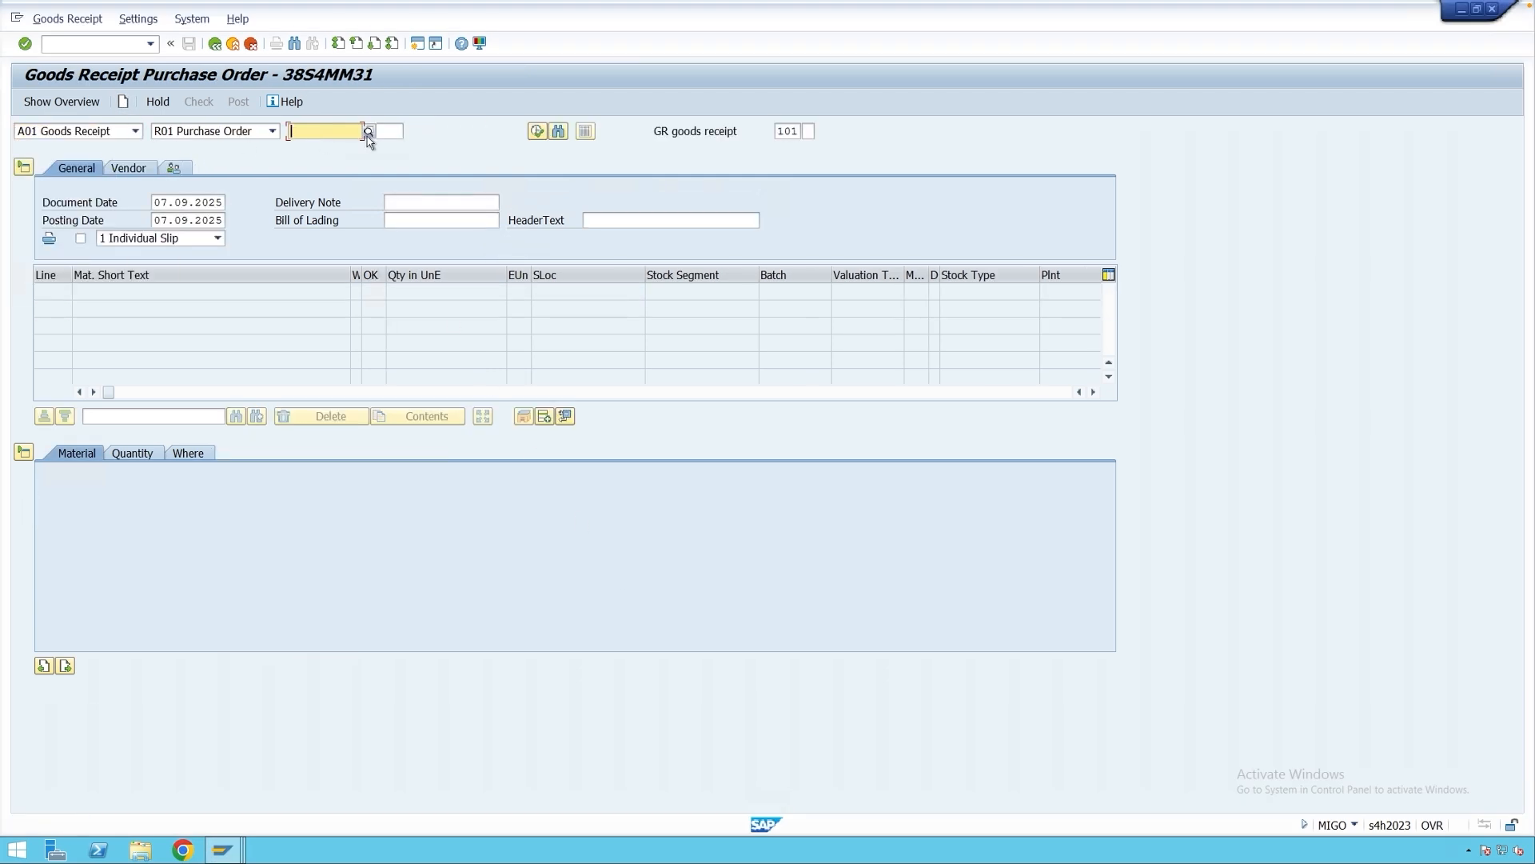
text(4500000253)
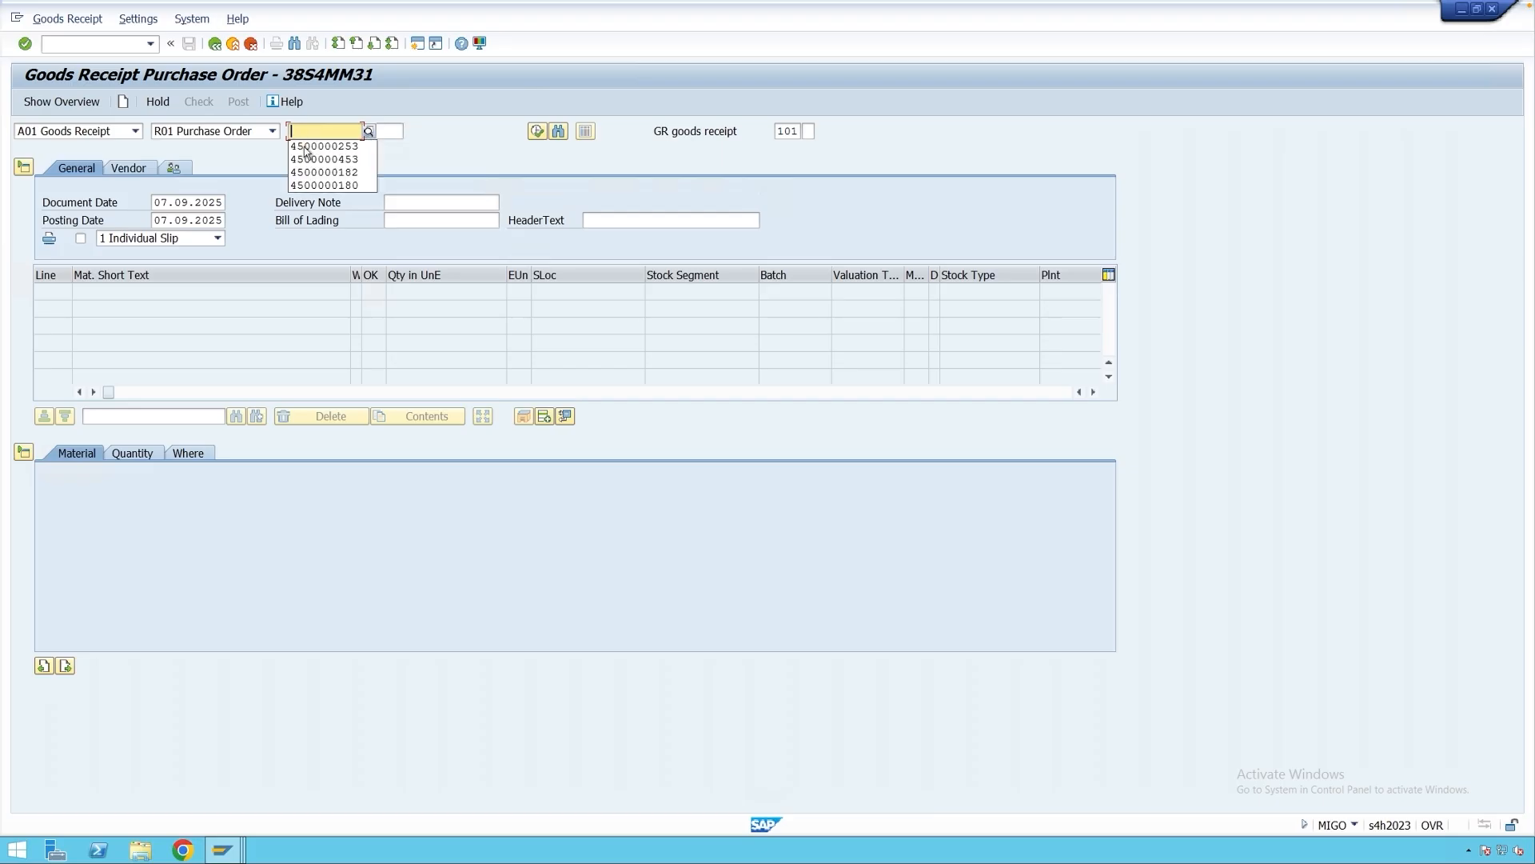
click(401, 136)
text(20)
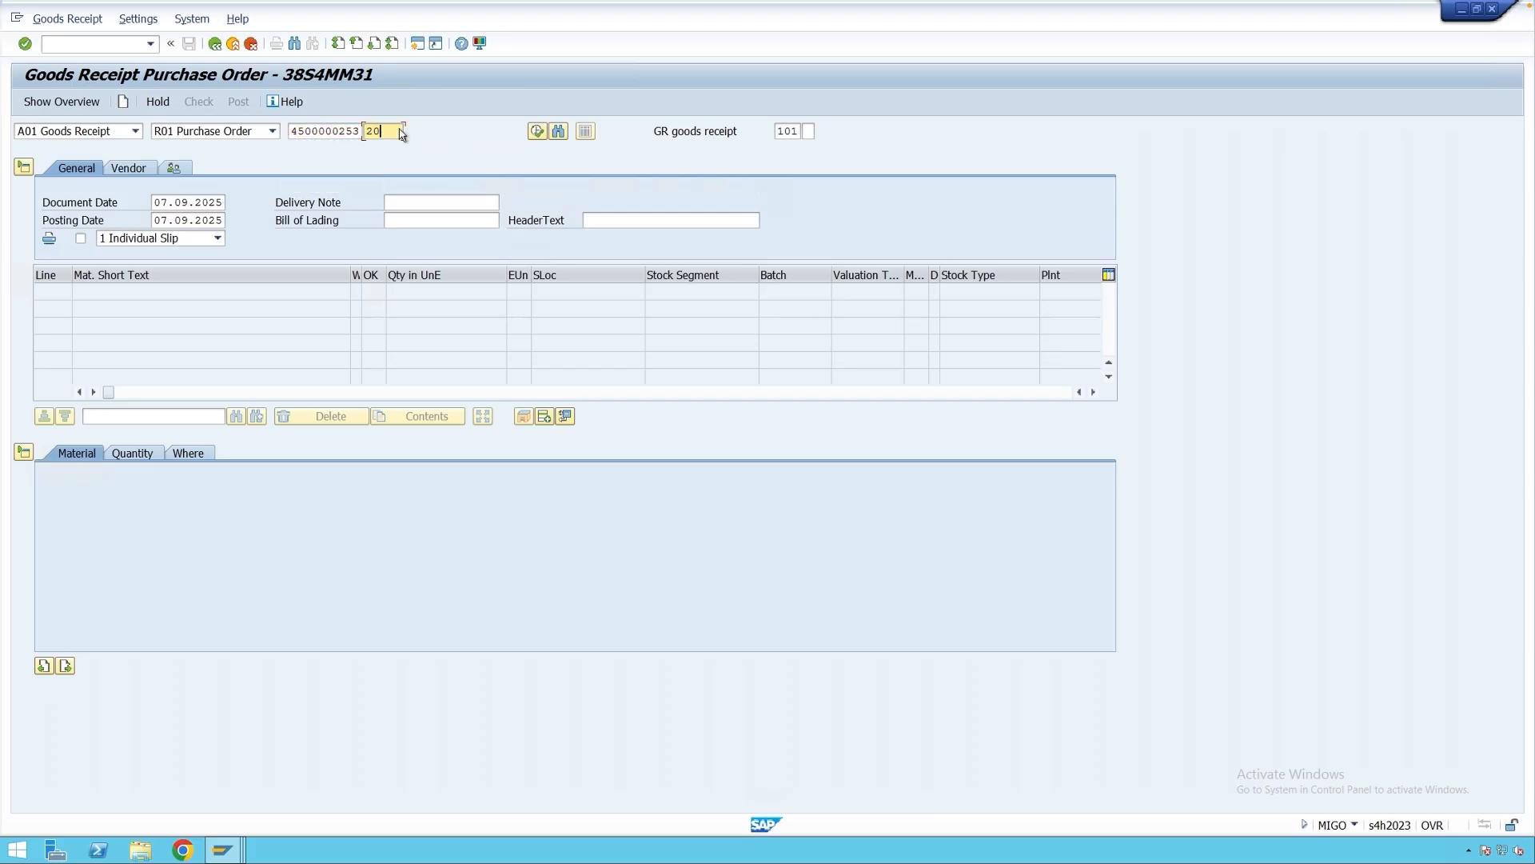
key(Return)
click(337, 133)
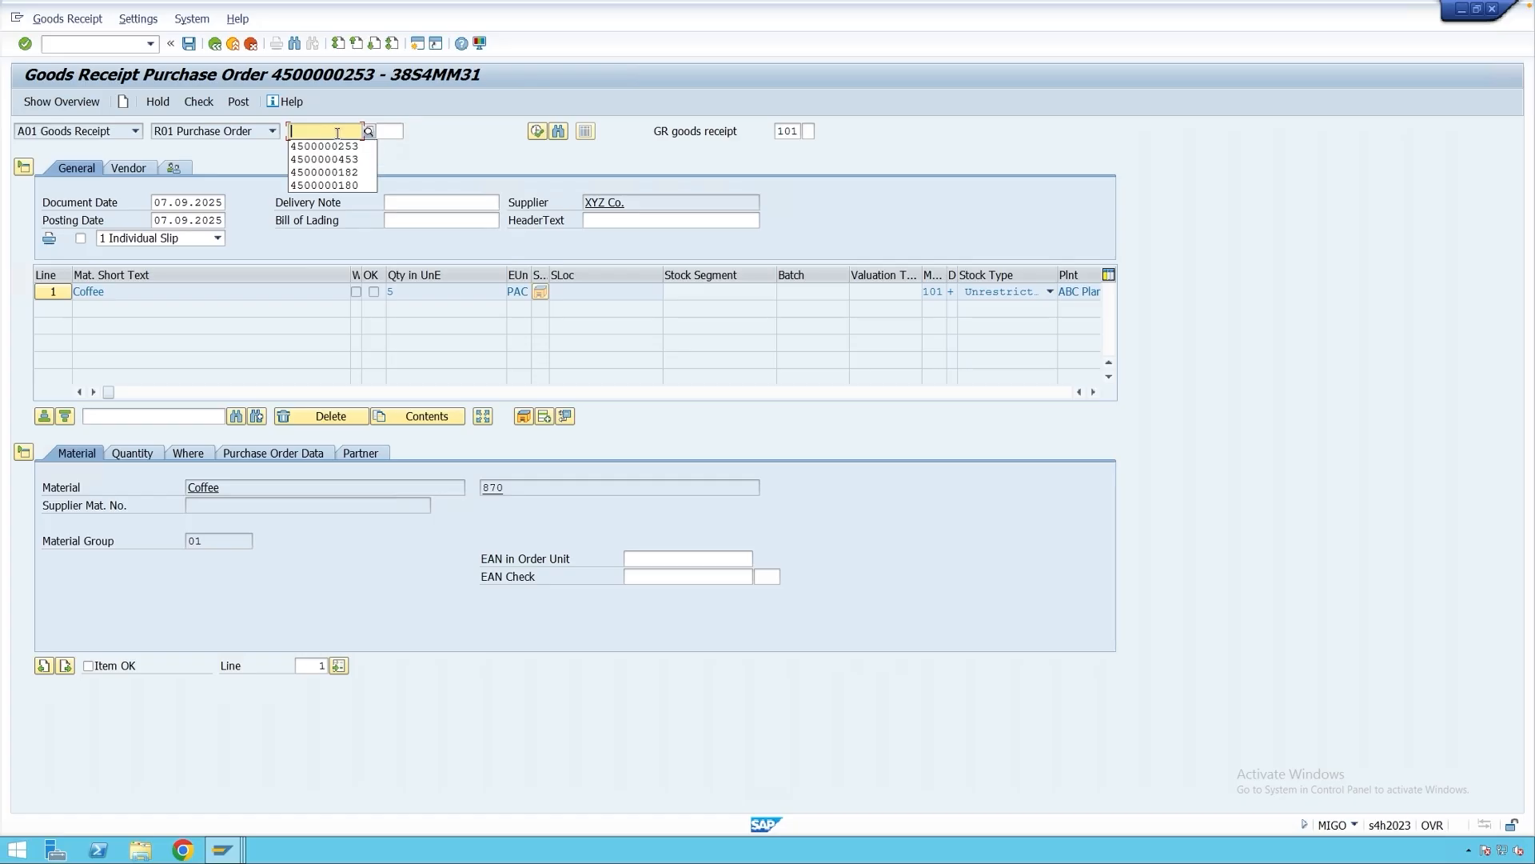
click(339, 147)
click(384, 132)
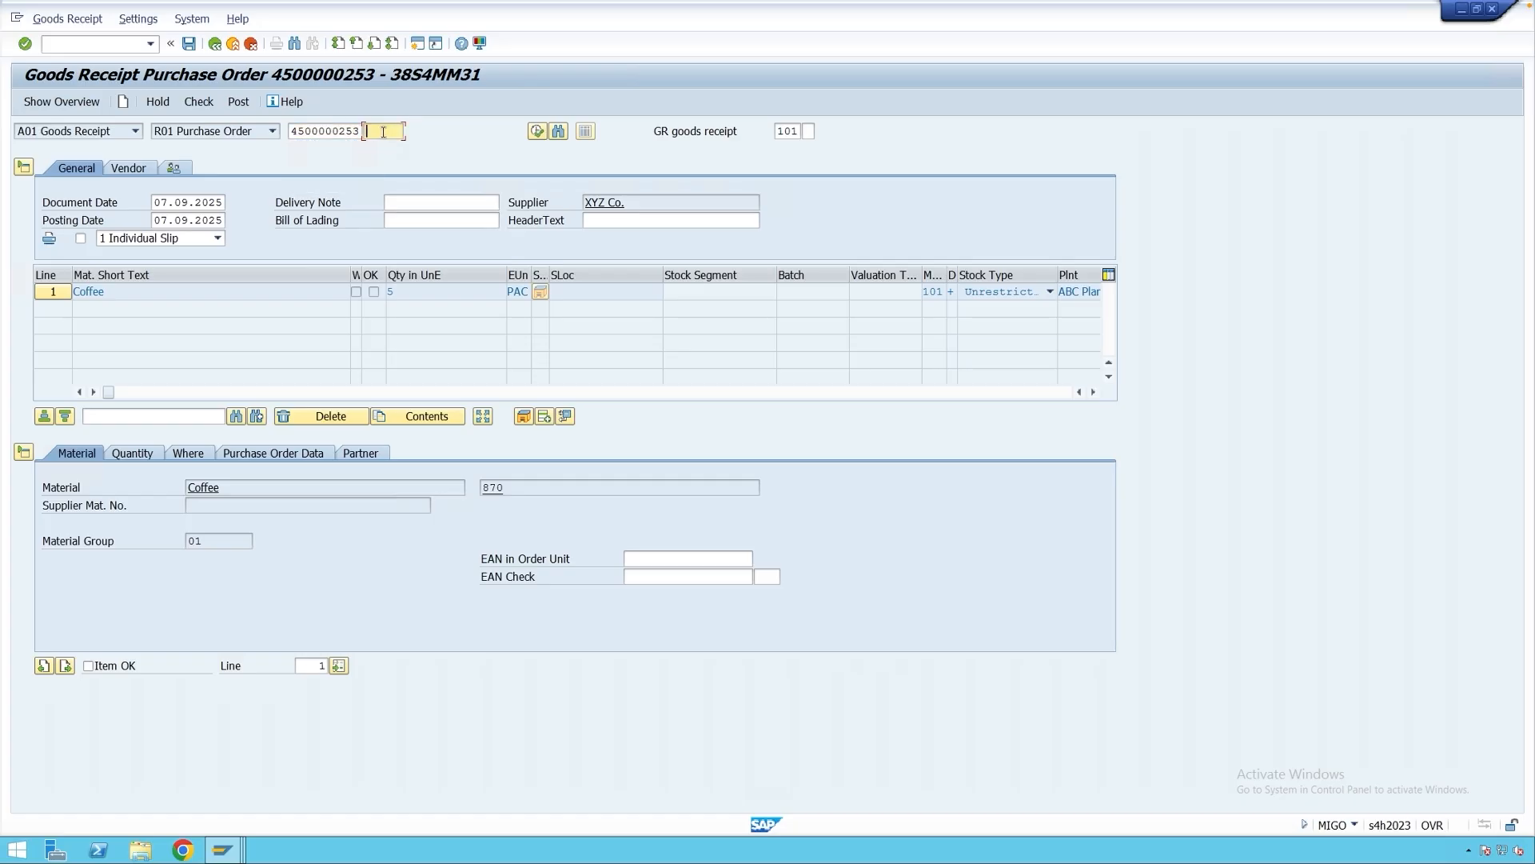
key(Return)
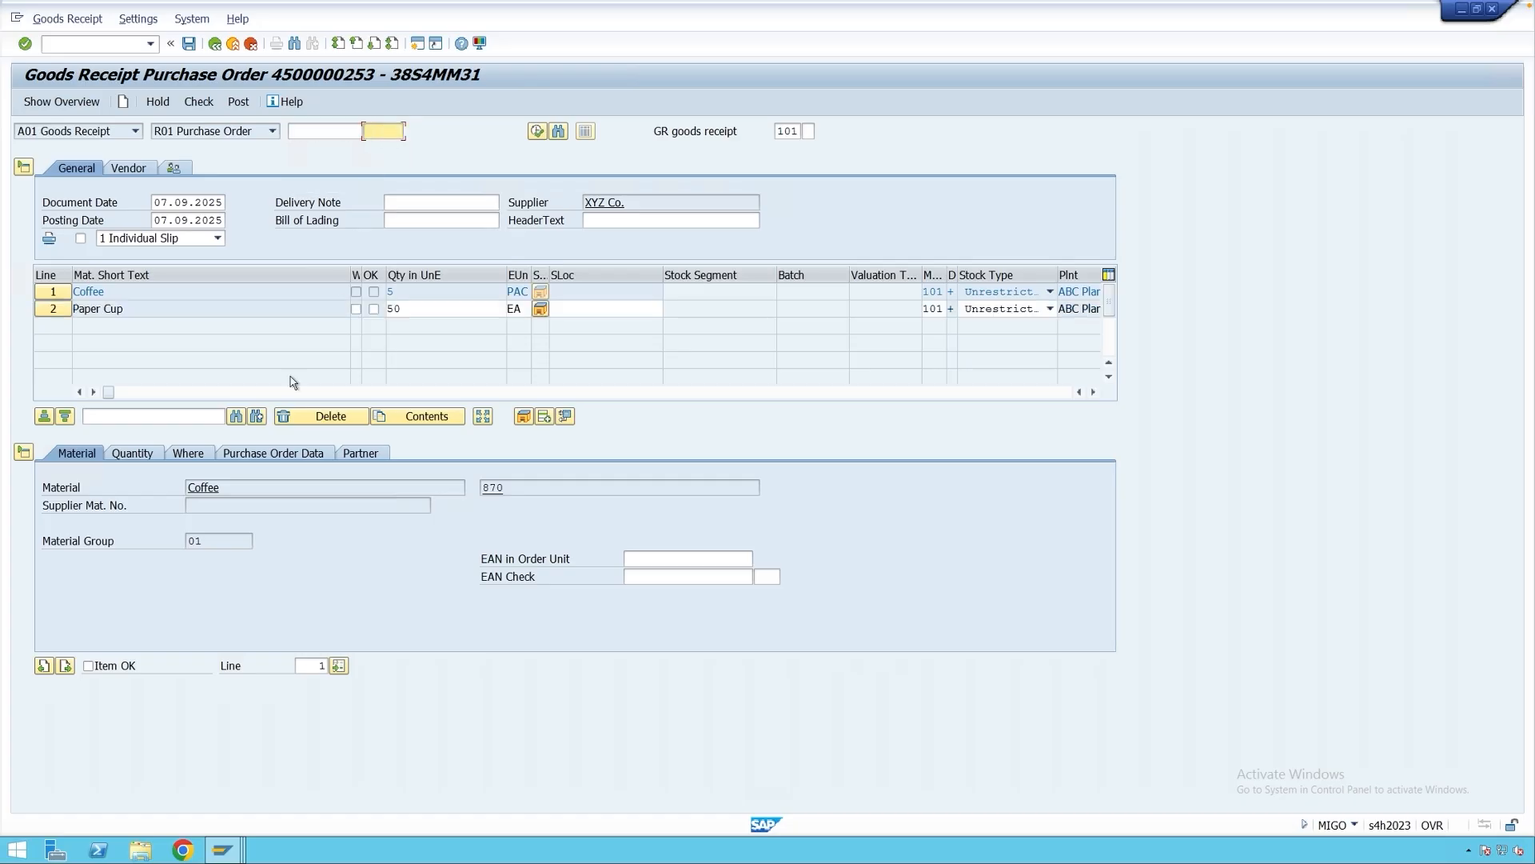
Mark both items OK and set storage location 0001 on each line.
click(24, 453)
click(373, 291)
click(373, 309)
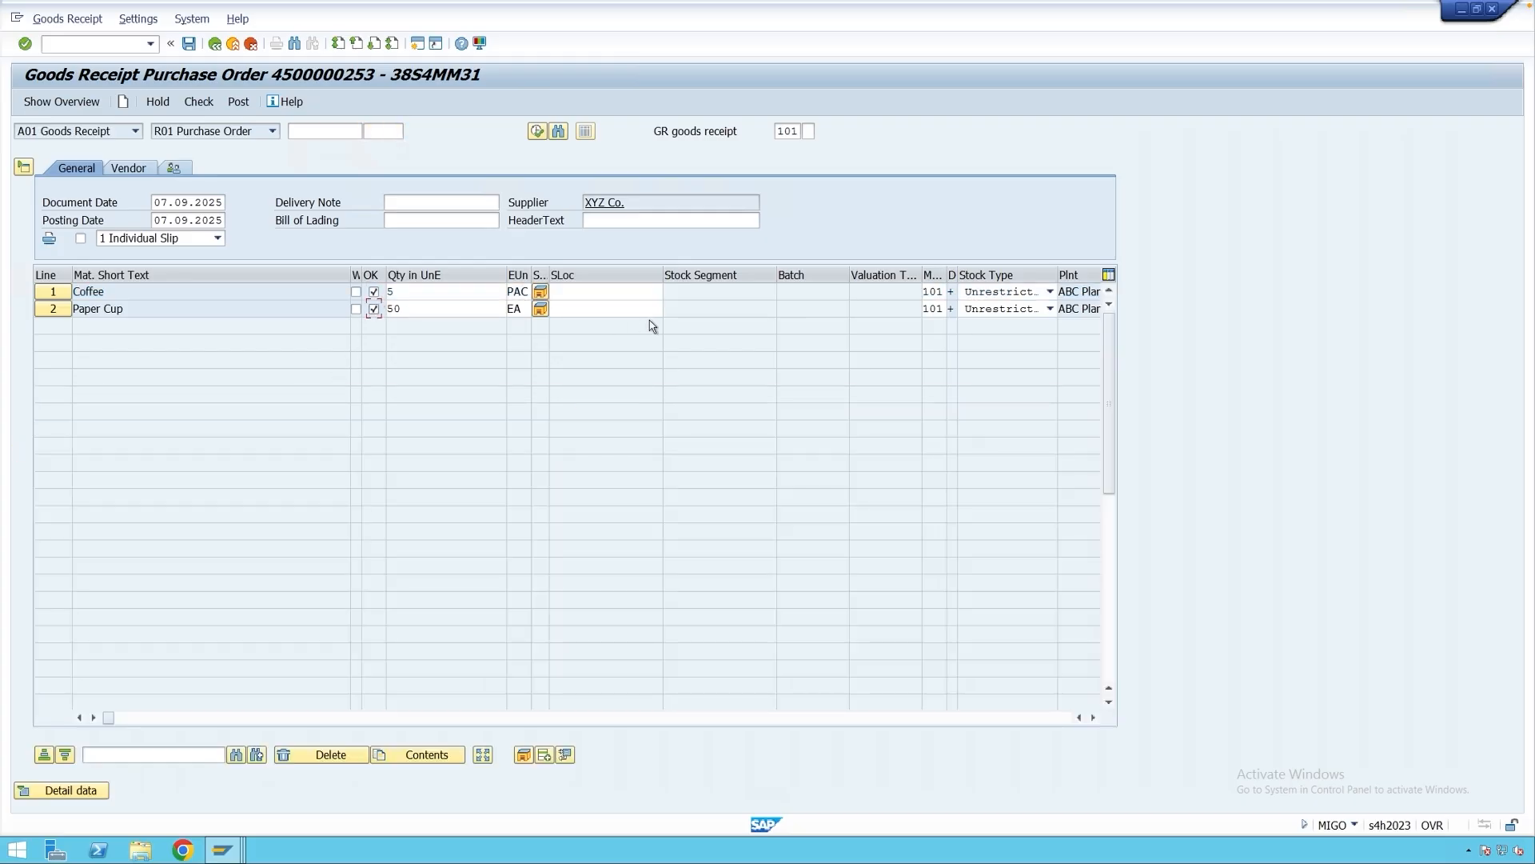
click(598, 292)
key(space)
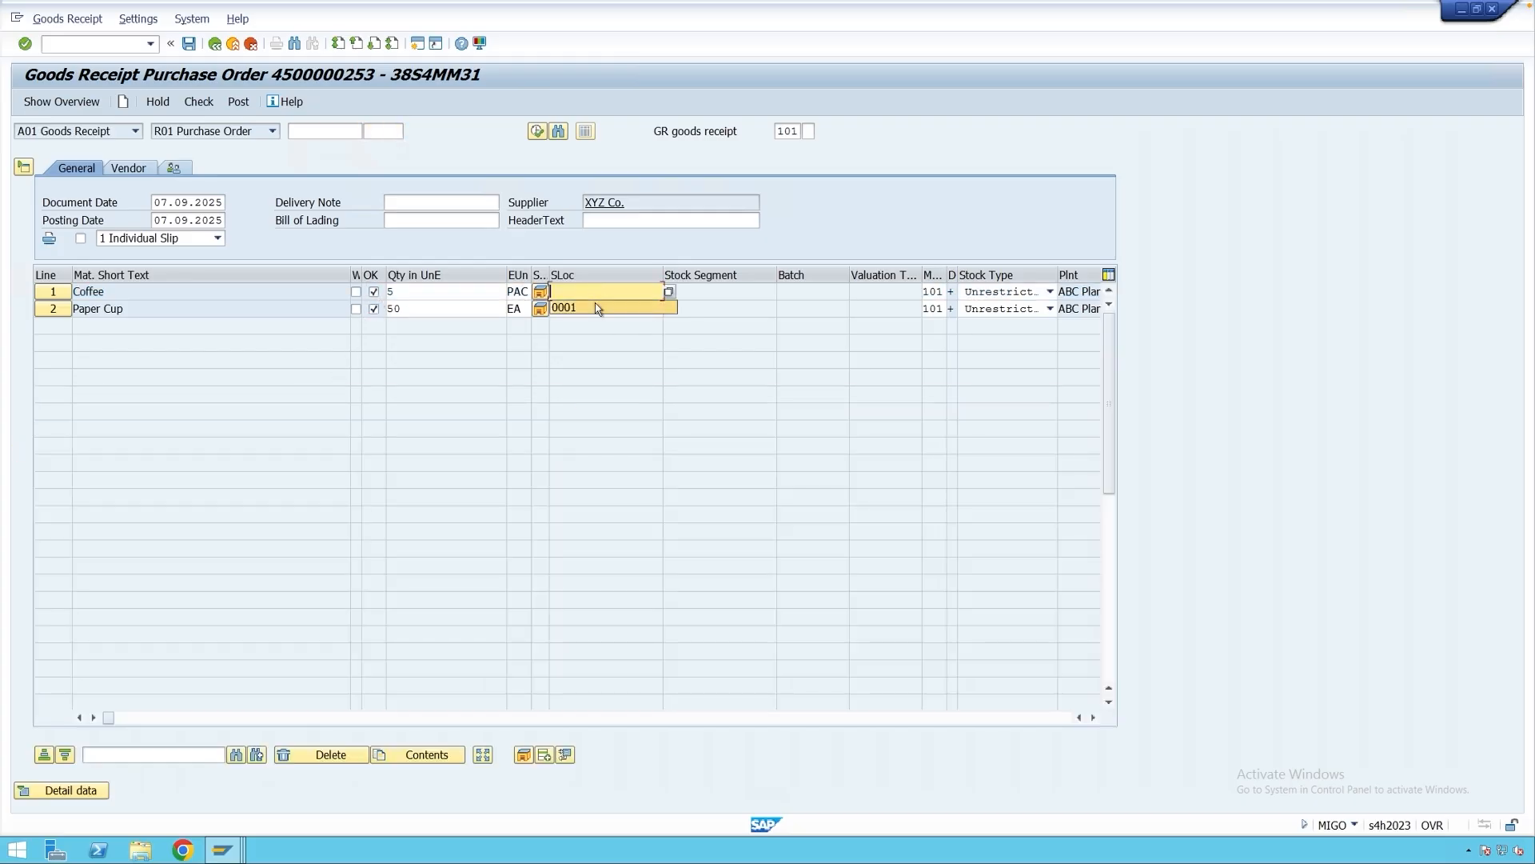
click(597, 310)
click(177, 239)
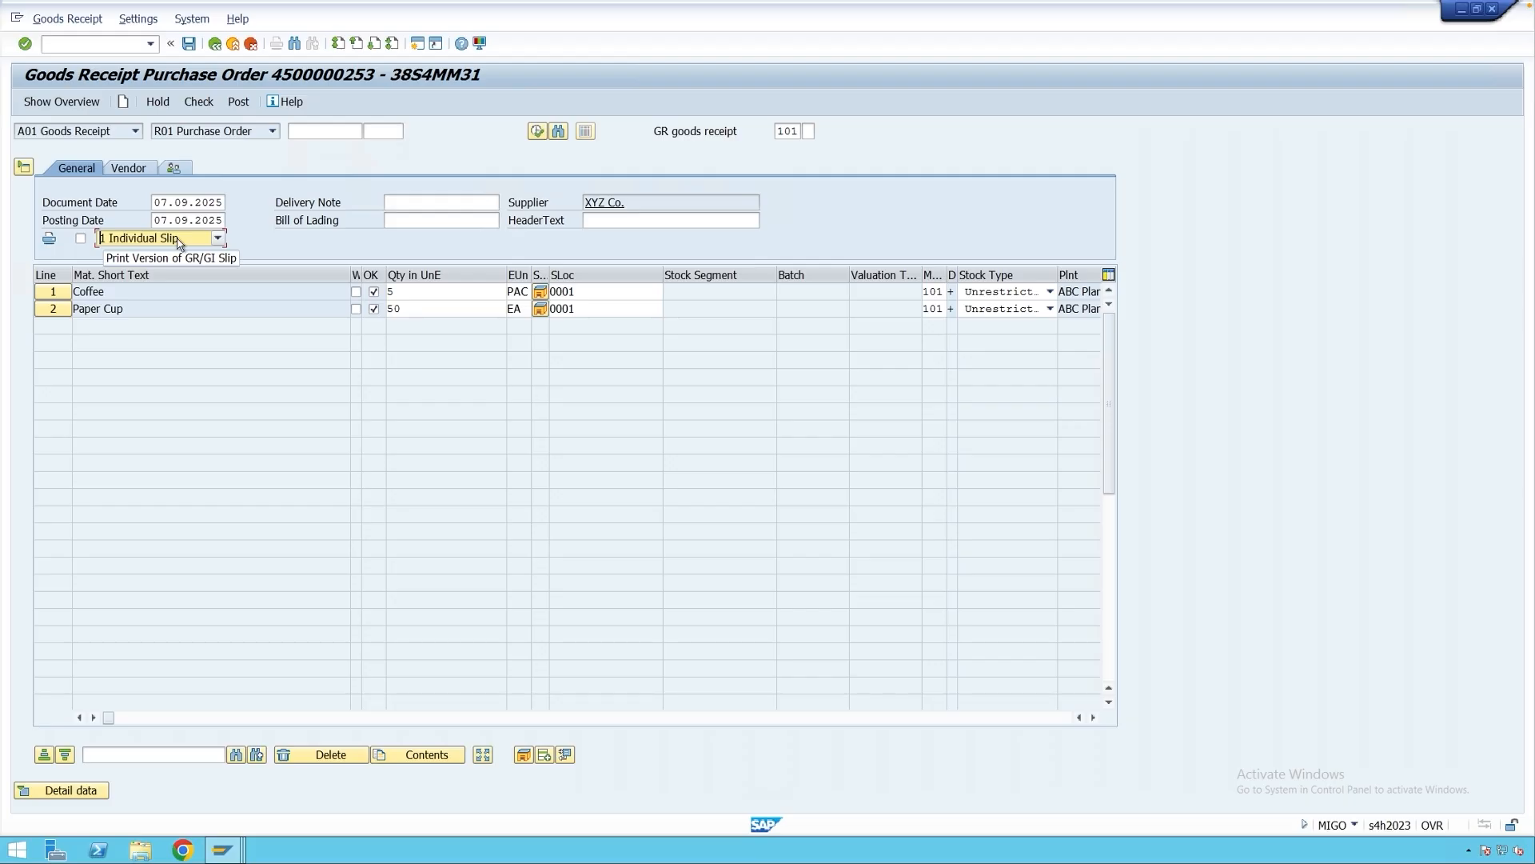
Choose the 3 Collective Slip version with printing on, and post the receipt.
click(178, 239)
click(178, 278)
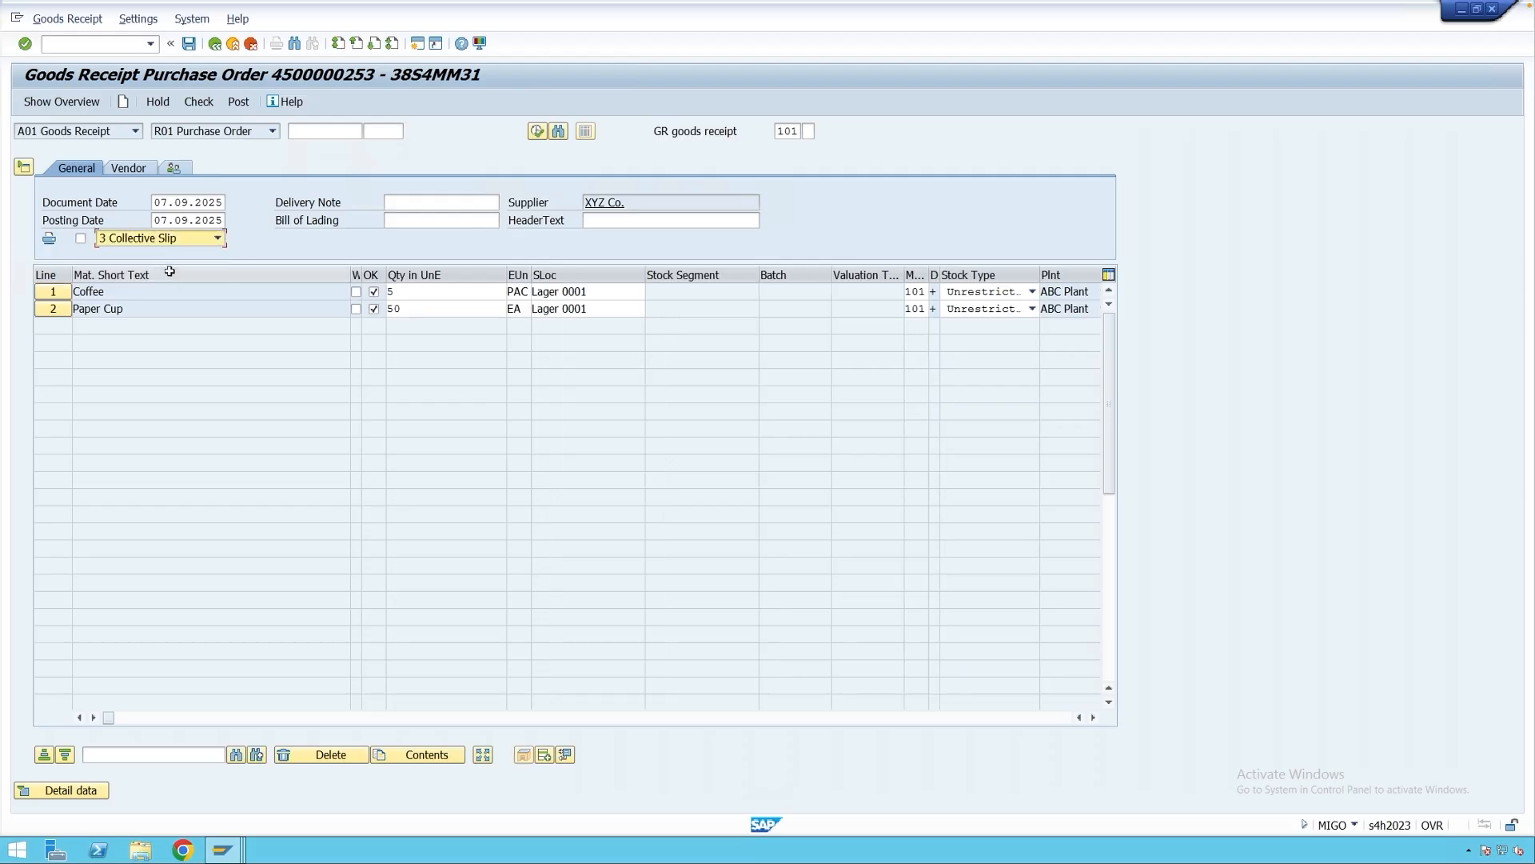
click(80, 239)
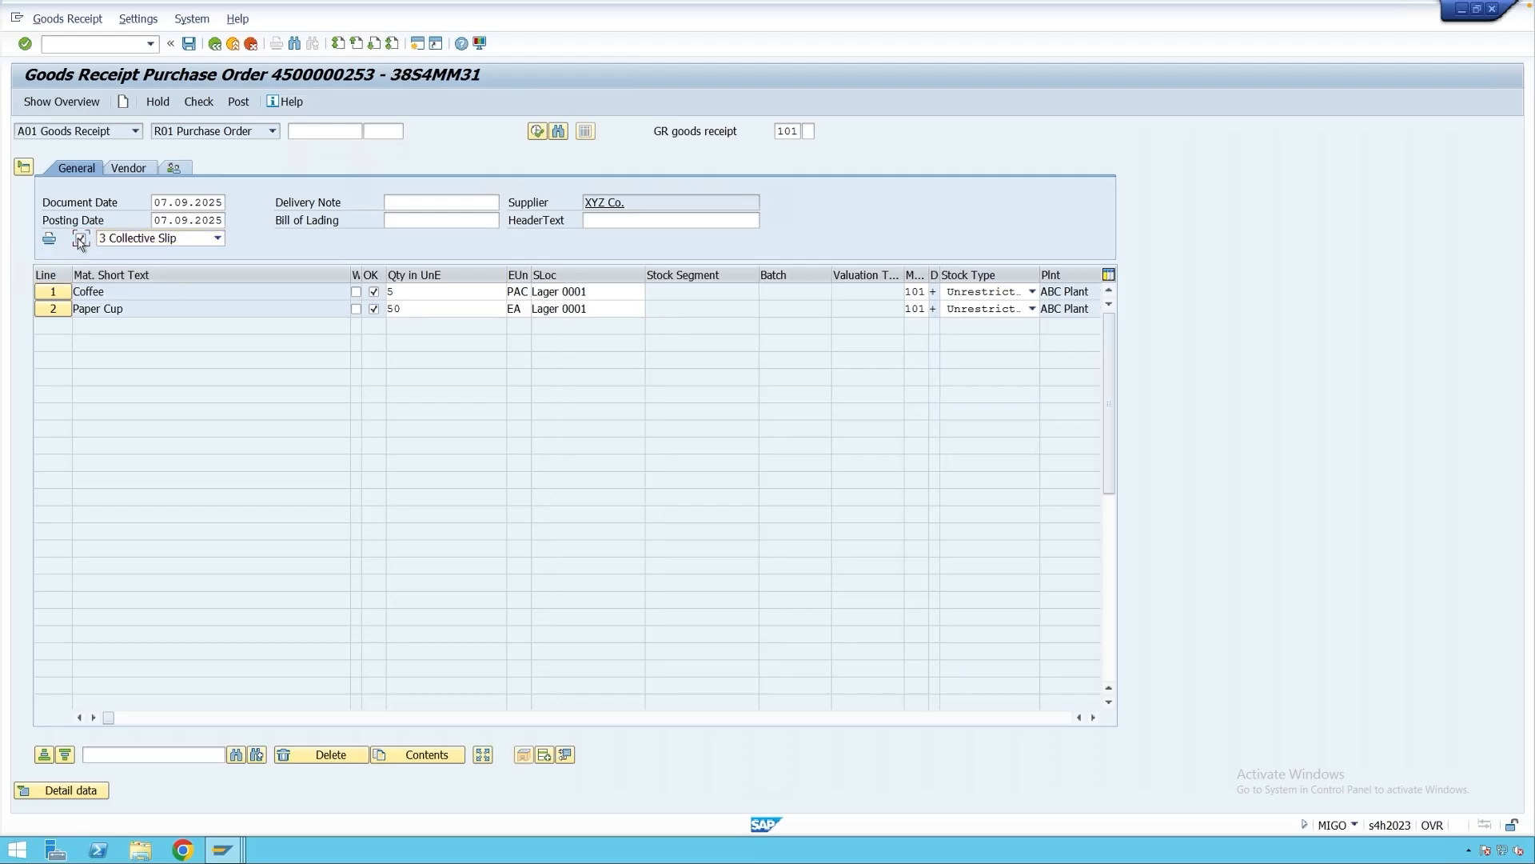
click(238, 102)
Switch to A04 Display, load document 85571, and show its item detail data.
click(120, 132)
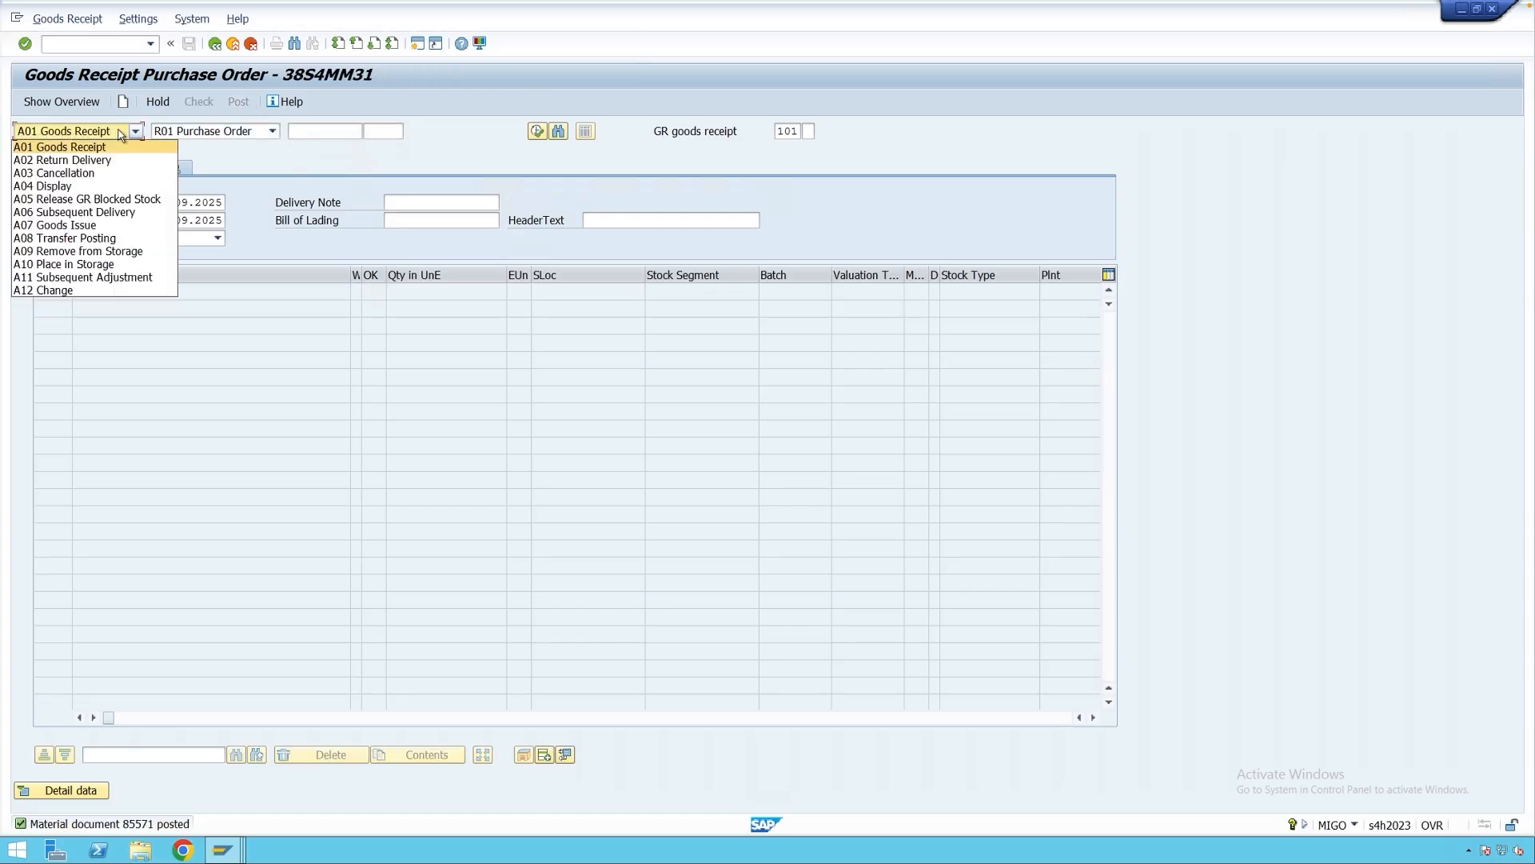
click(112, 186)
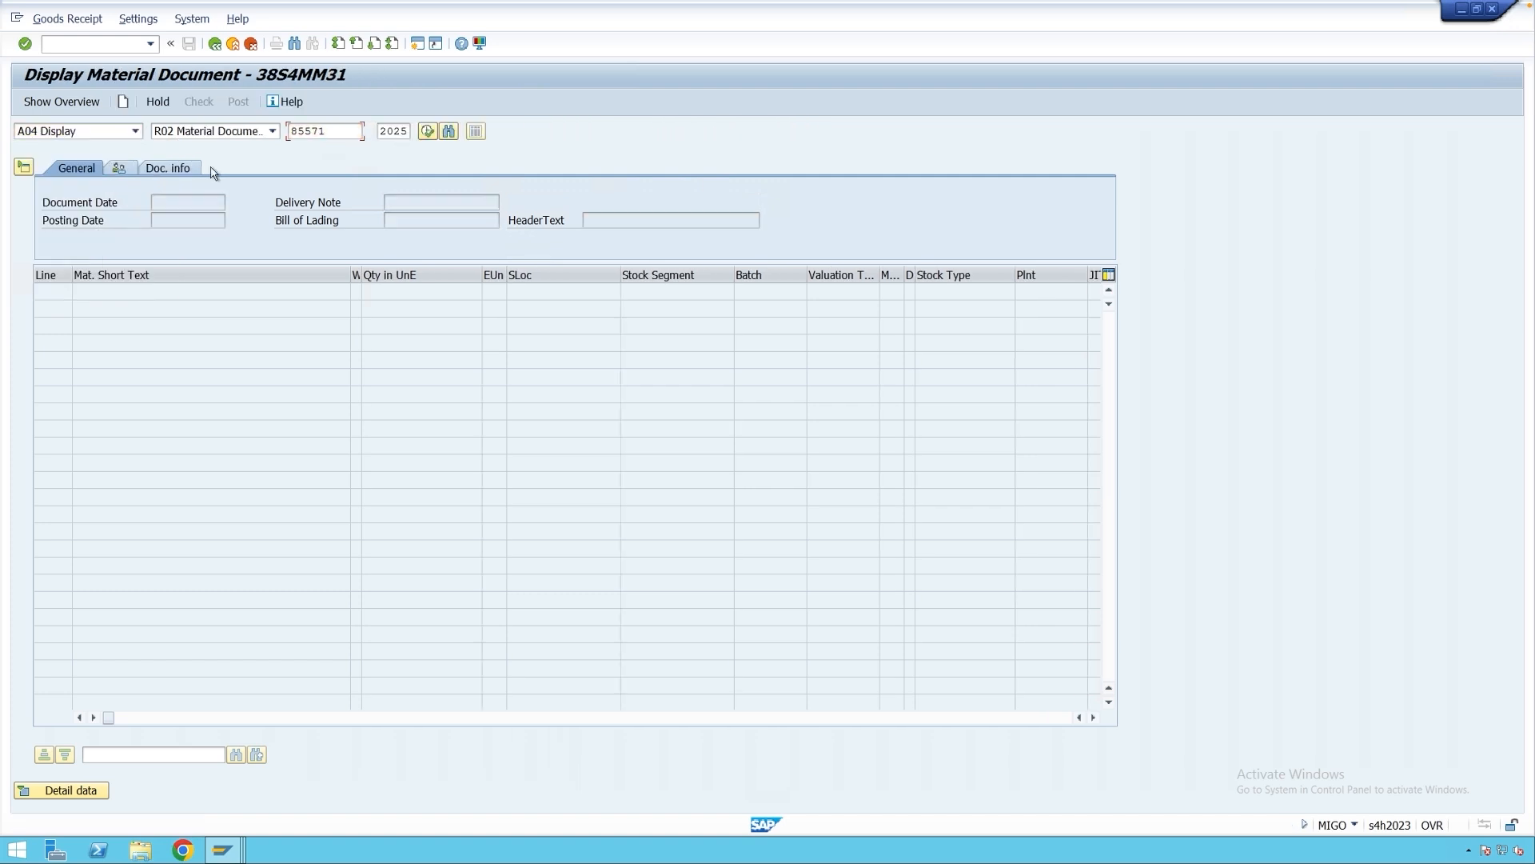
key(Return)
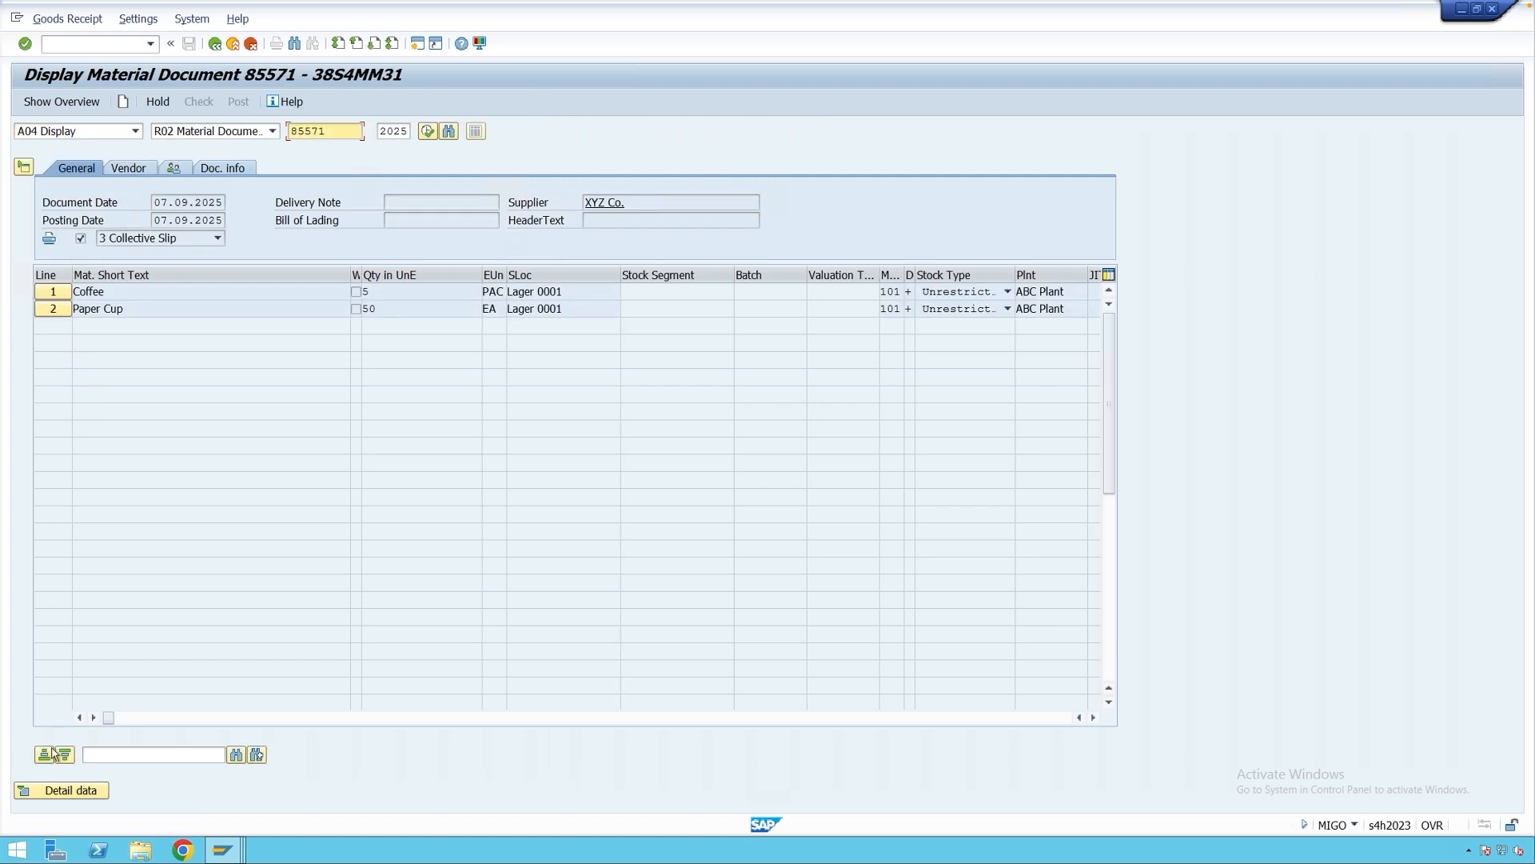
click(76, 792)
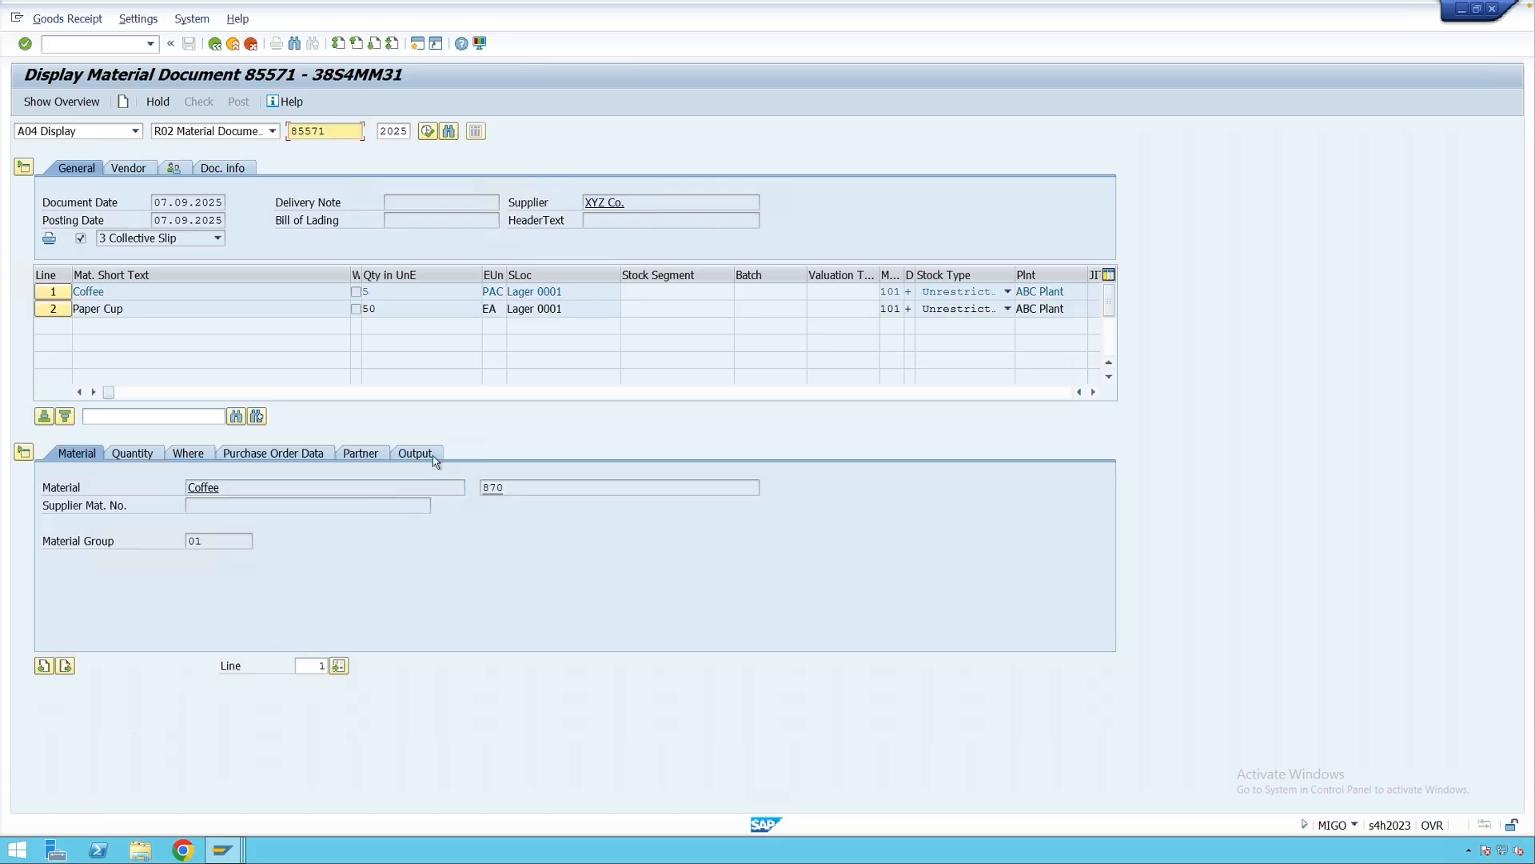
Review the Collective Slip output setting on both lines, then list the Coffee line's outputs.
click(432, 456)
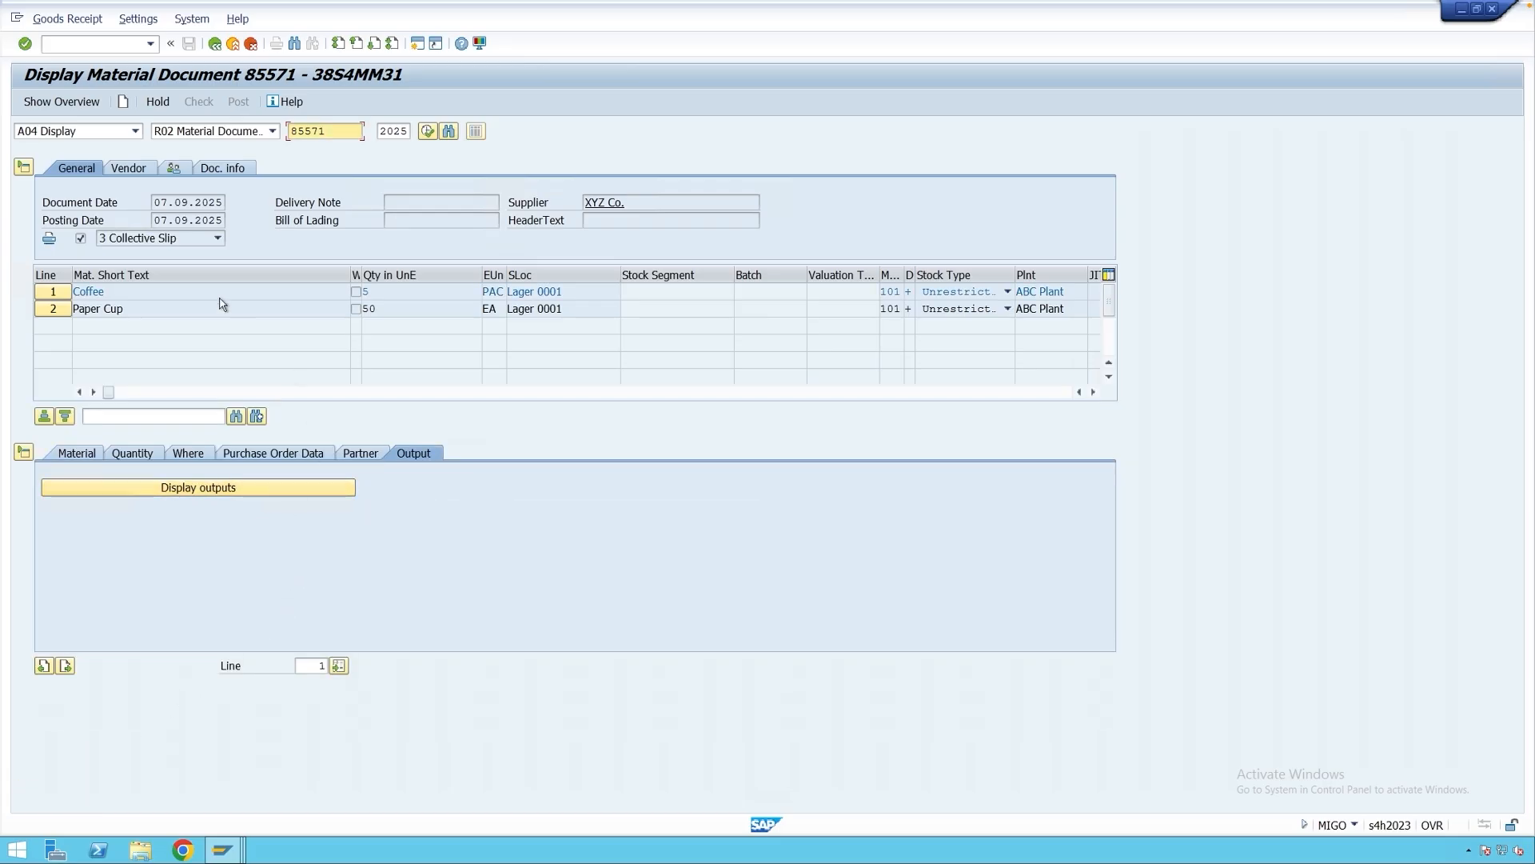
click(169, 240)
click(169, 242)
click(58, 310)
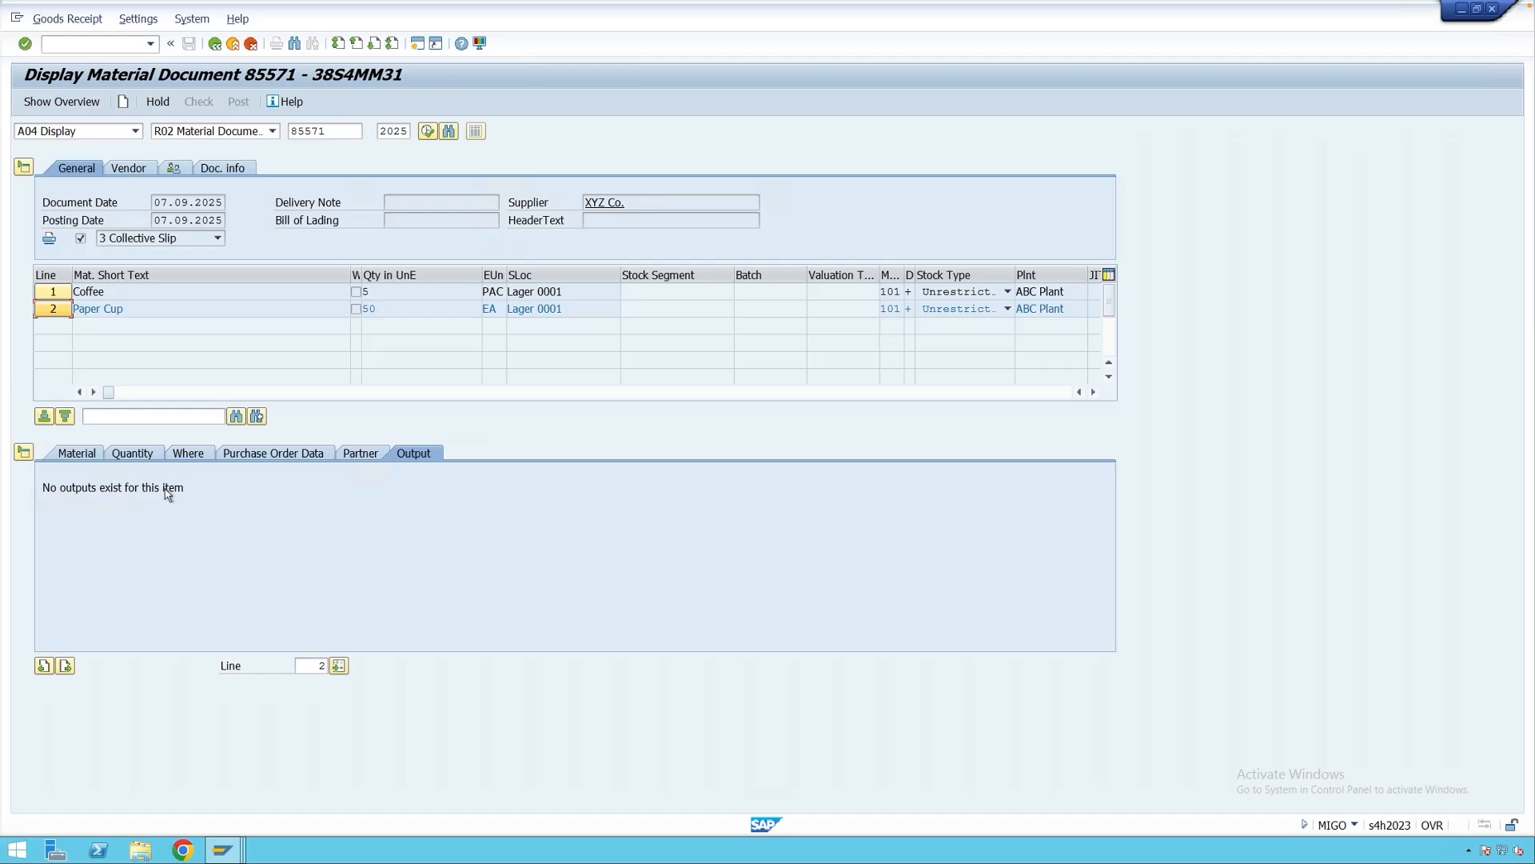
click(57, 293)
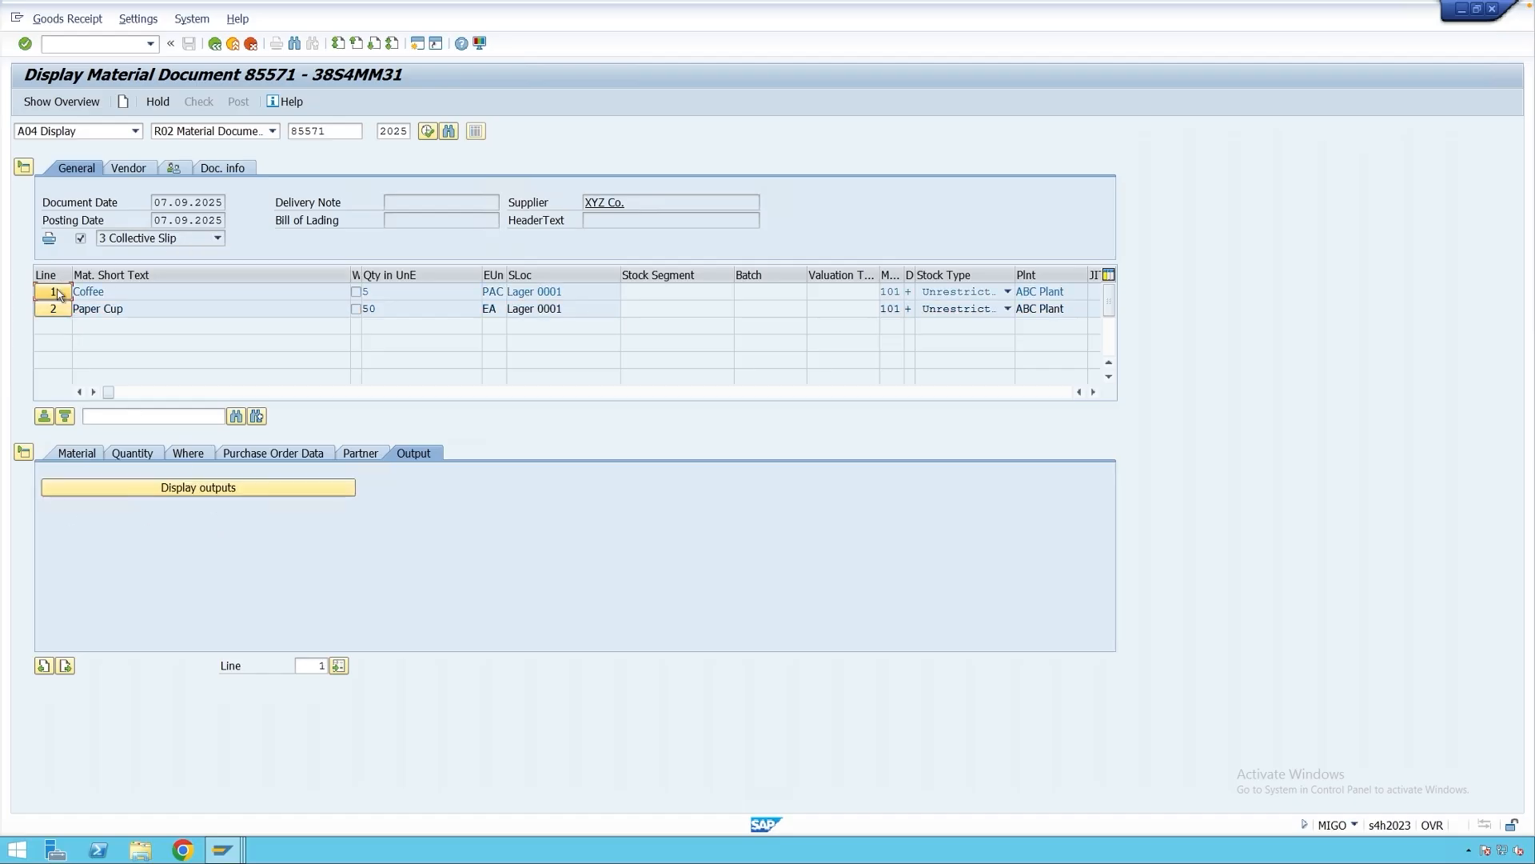
click(255, 487)
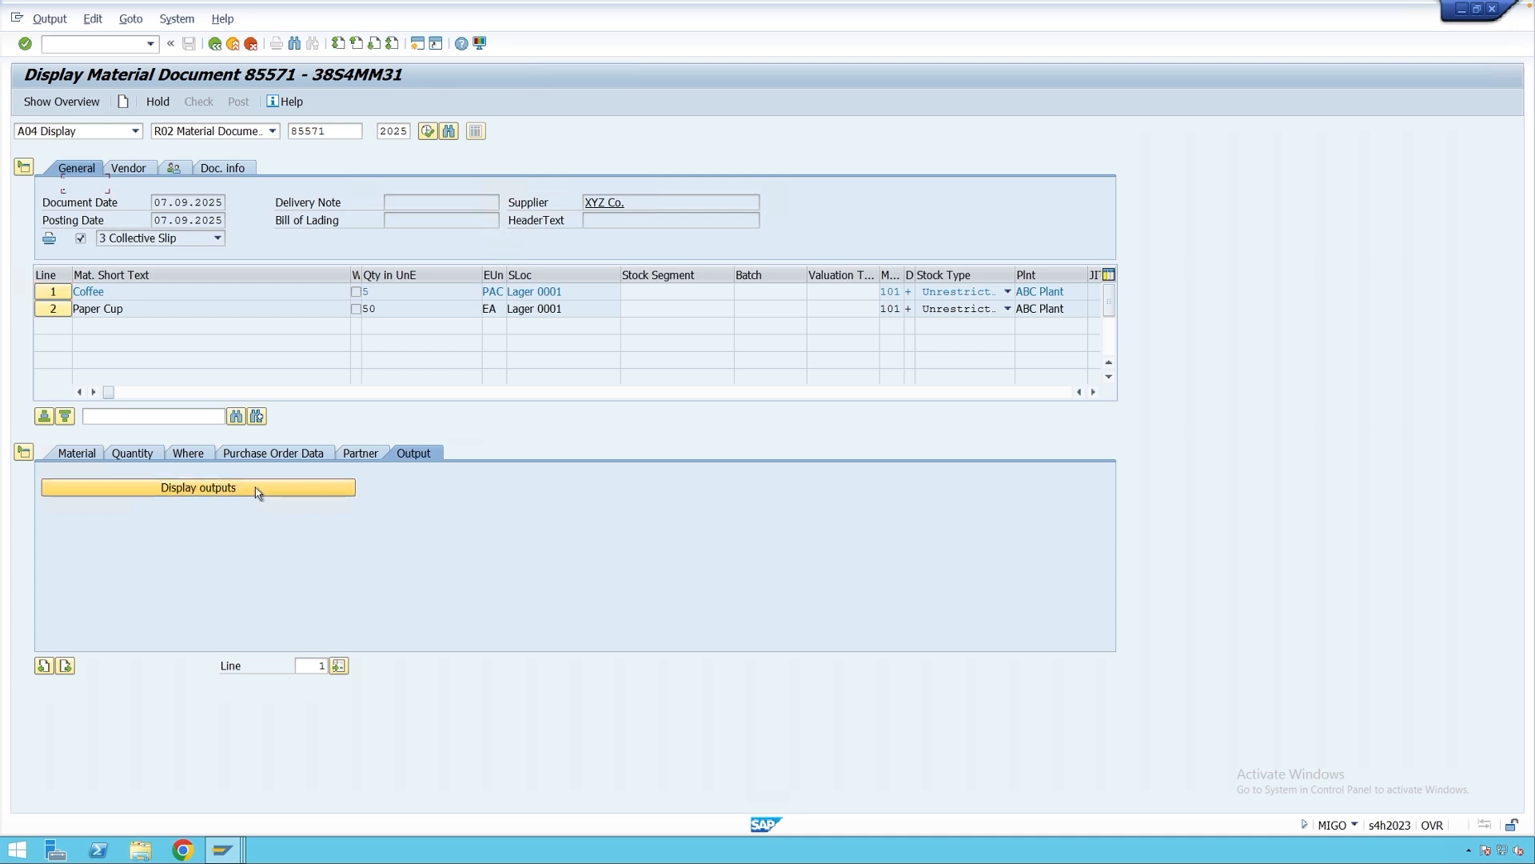
Select the WE03 output record and display its print preview.
double_click(77, 185)
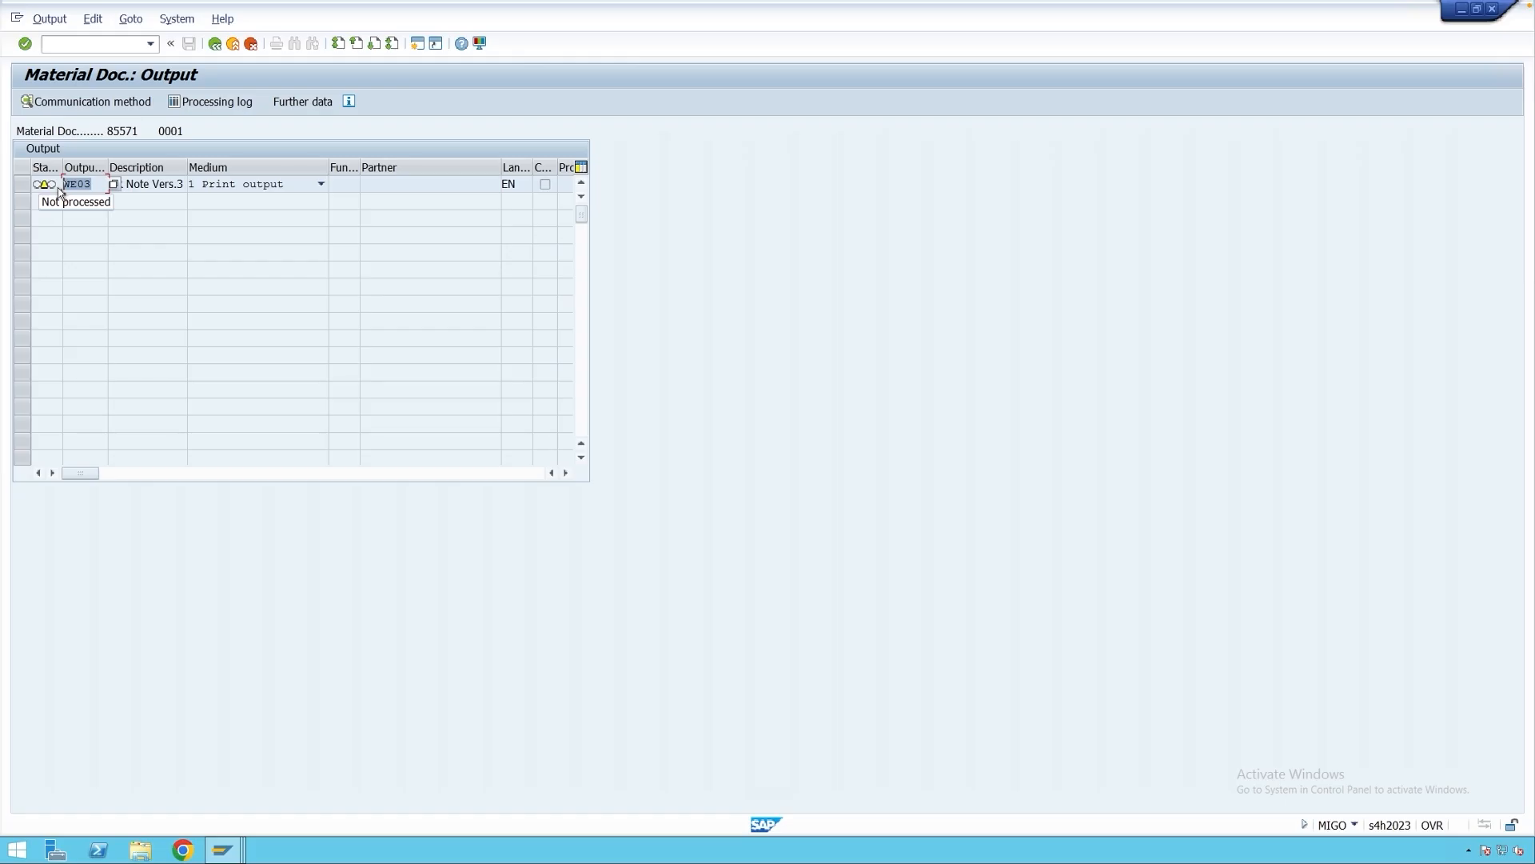
click(168, 150)
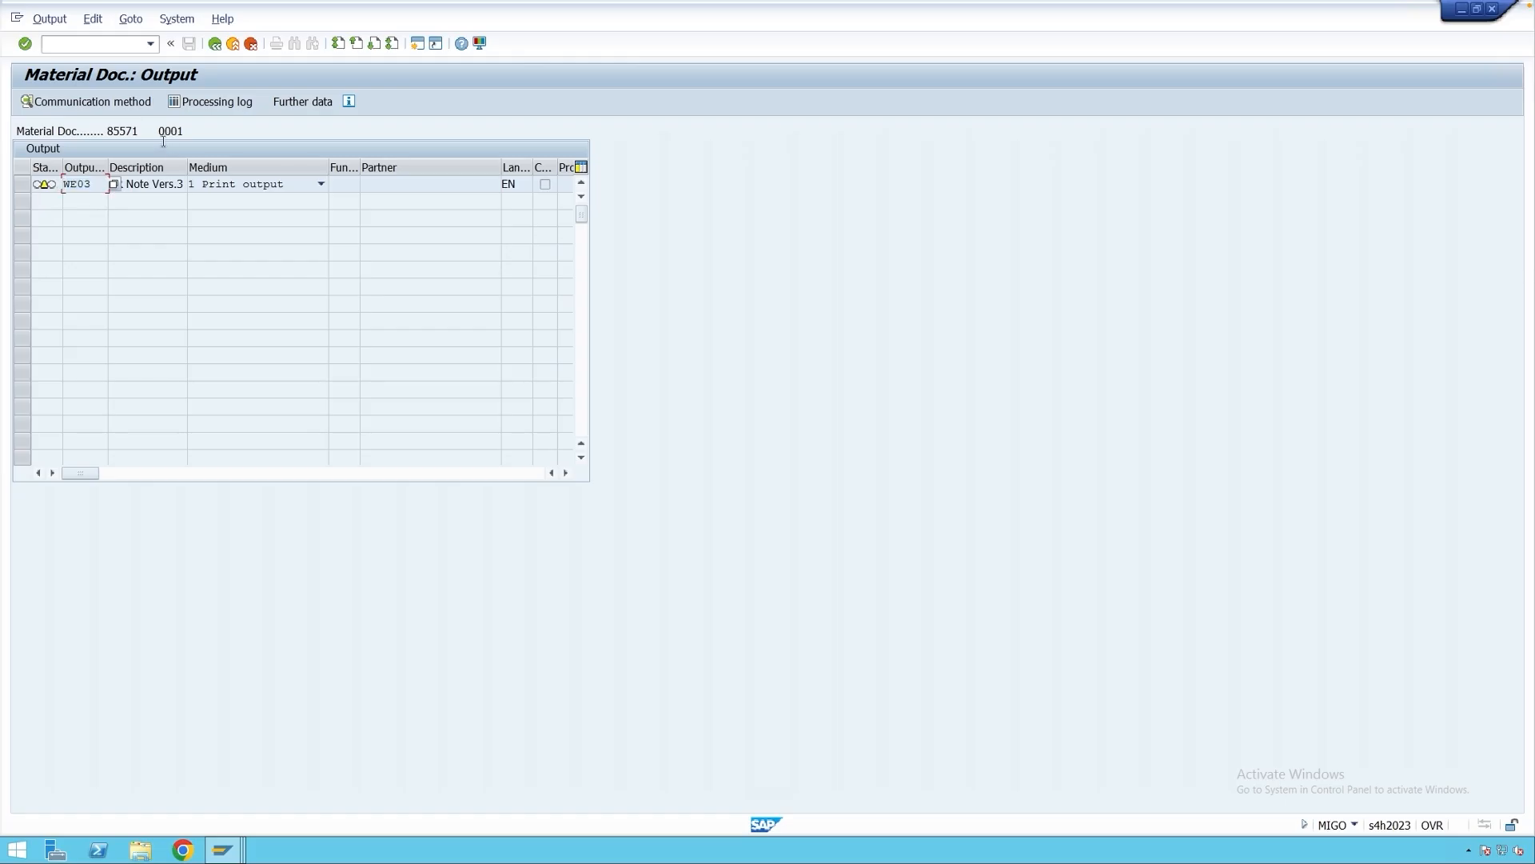
click(94, 19)
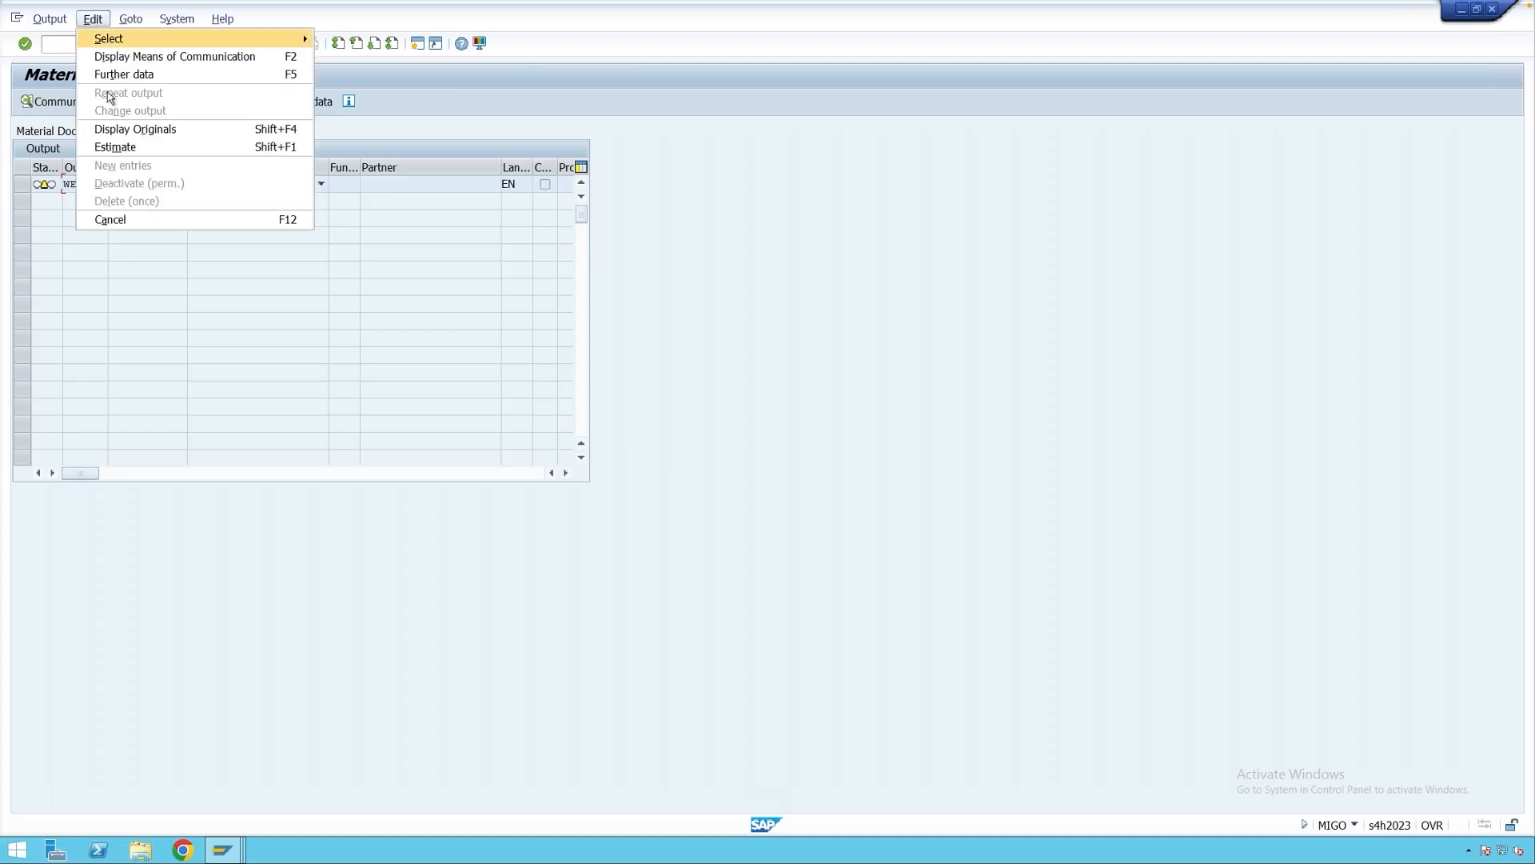
click(119, 147)
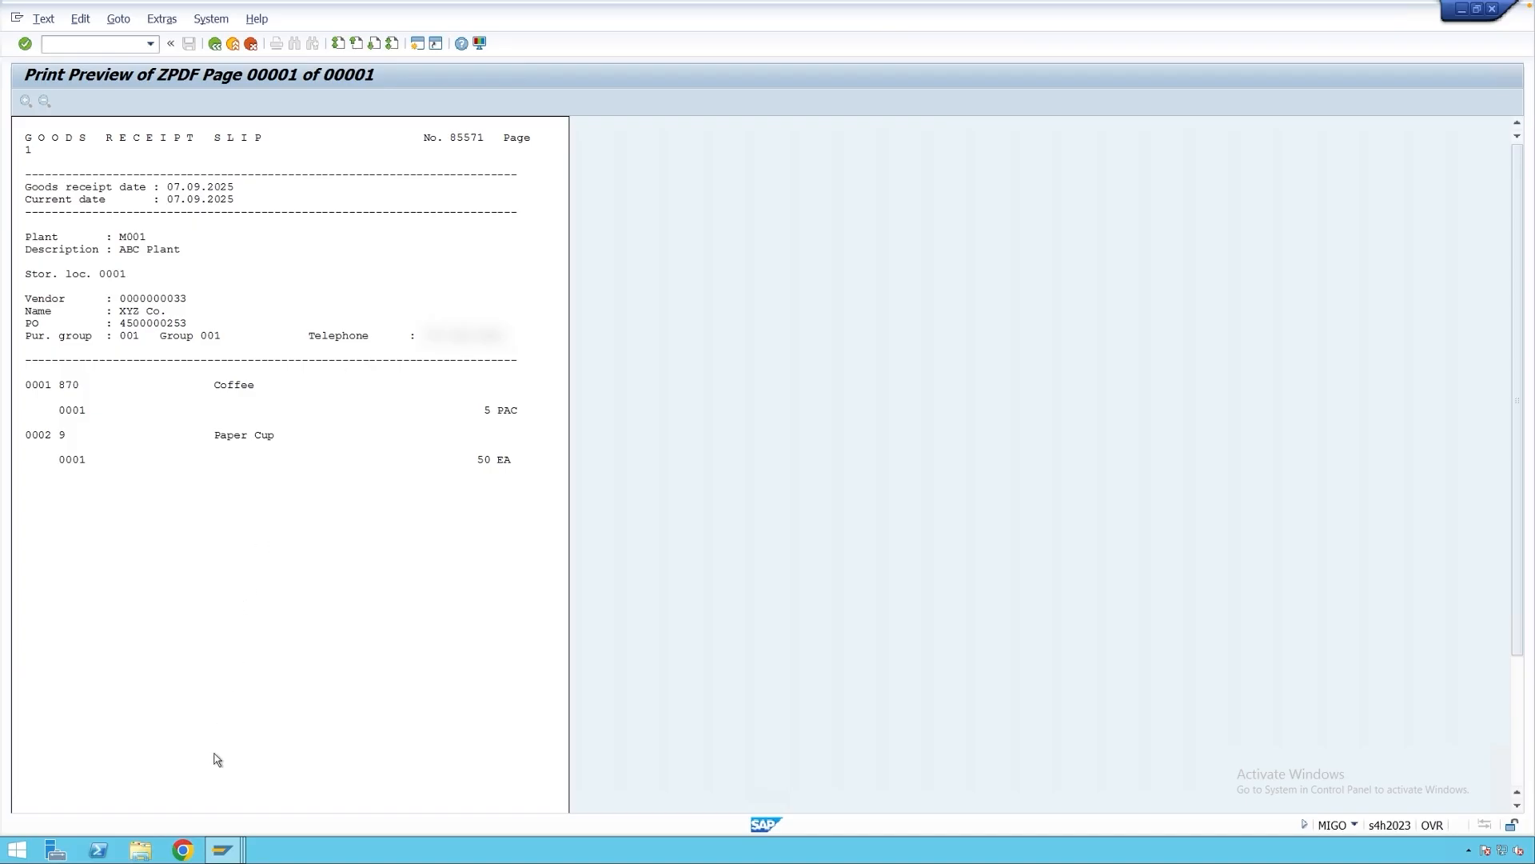
In the IMG, open the control data of output procedure ME0001.
mouse_move(225, 848)
click(210, 792)
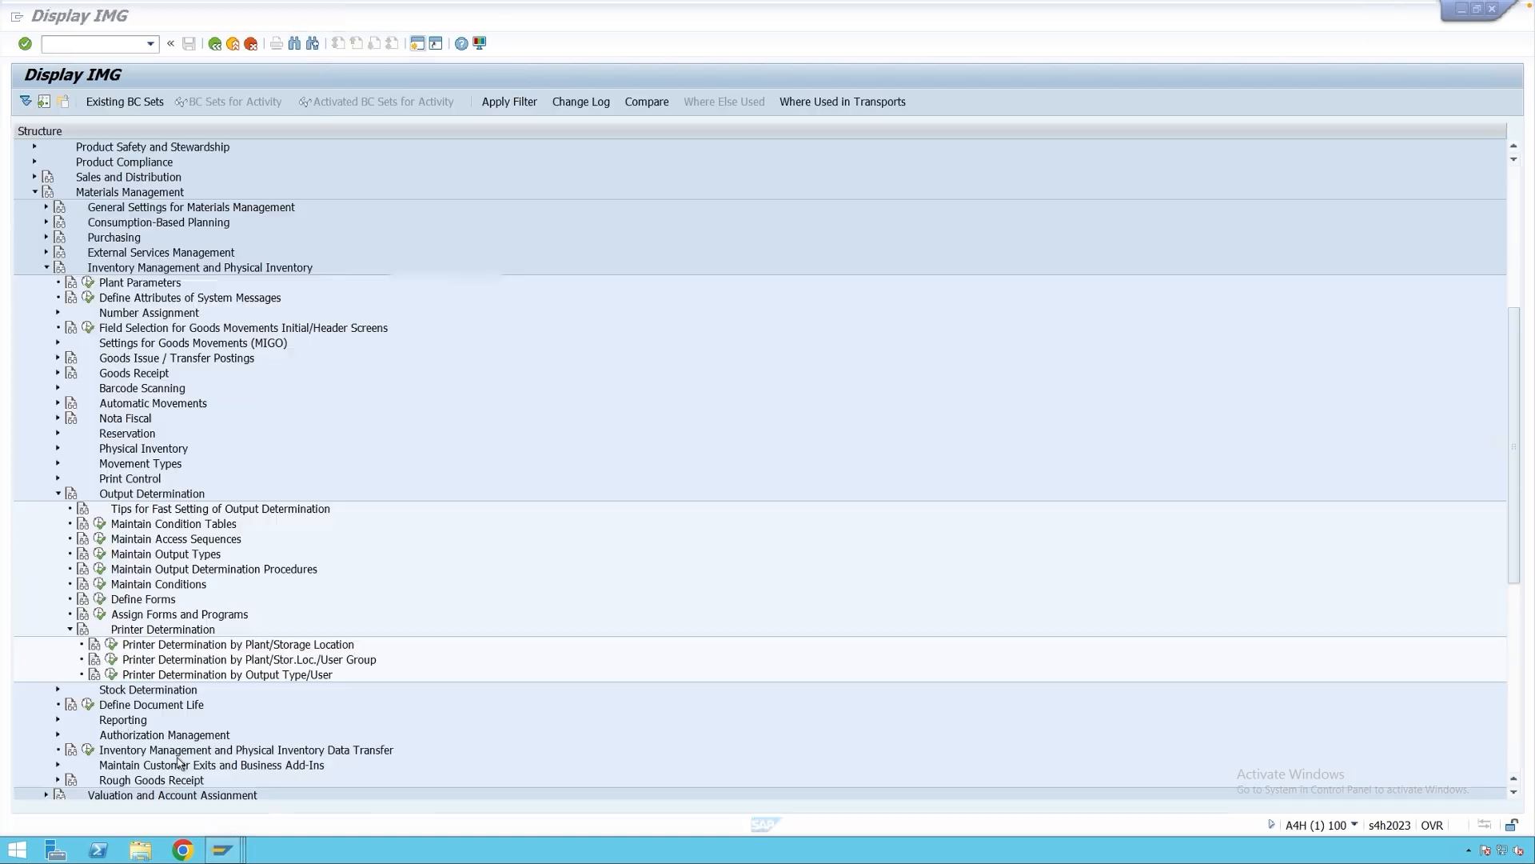
click(170, 570)
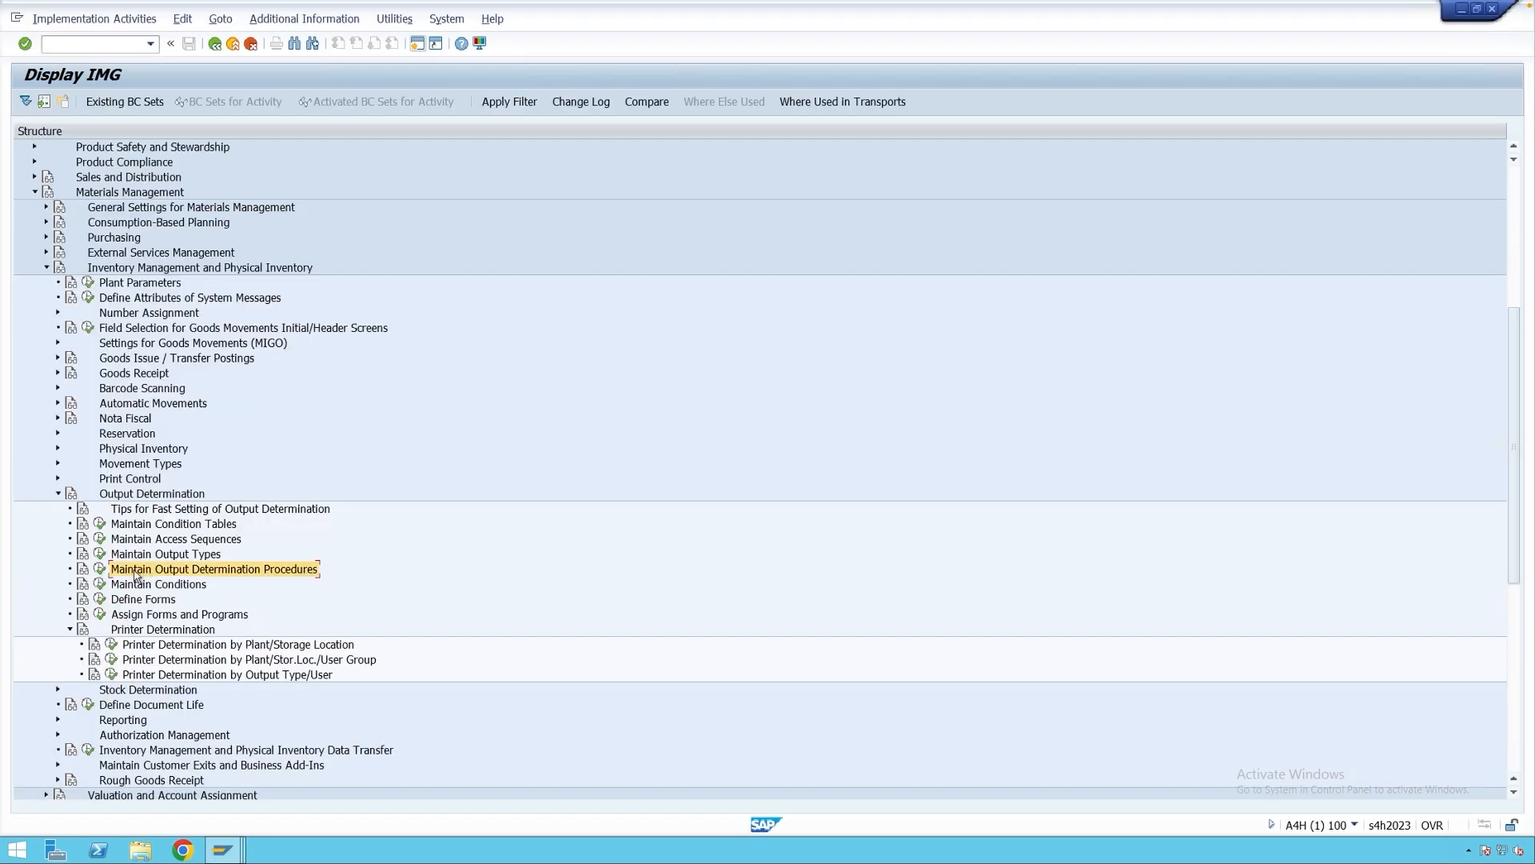
click(100, 570)
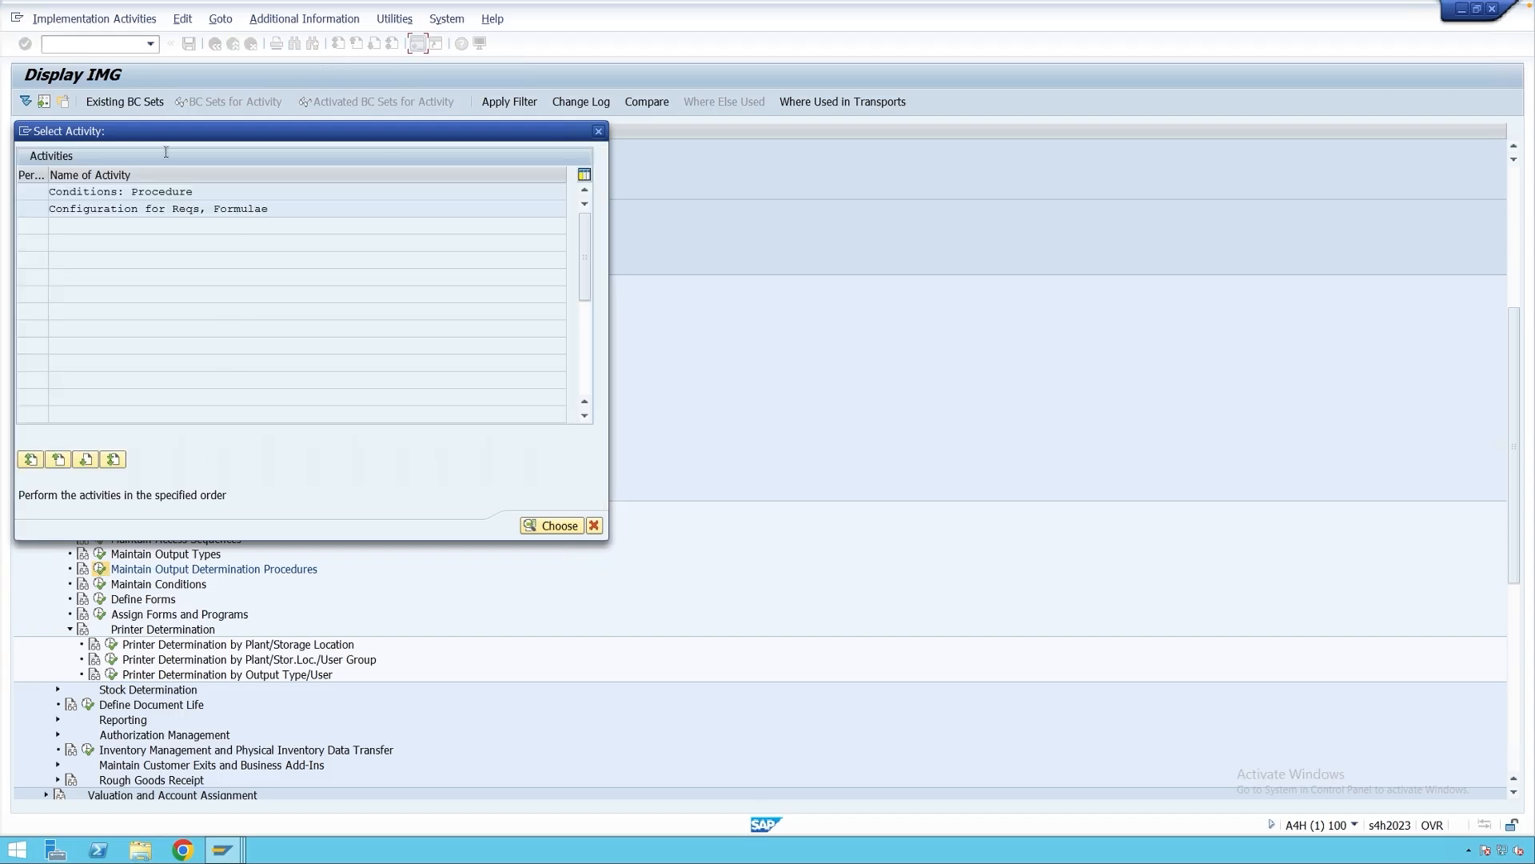
double_click(137, 198)
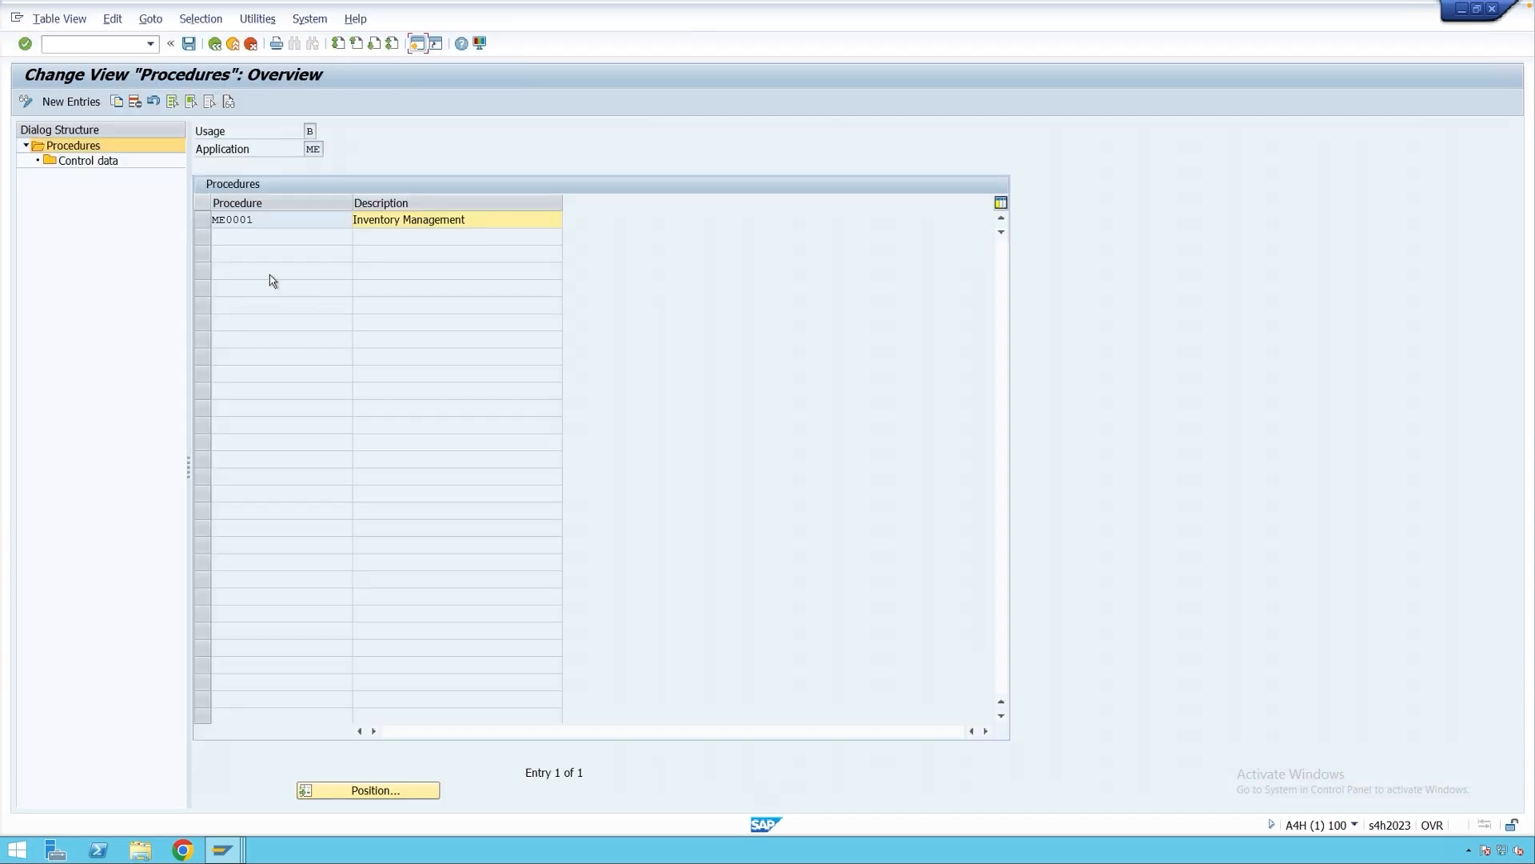
click(204, 222)
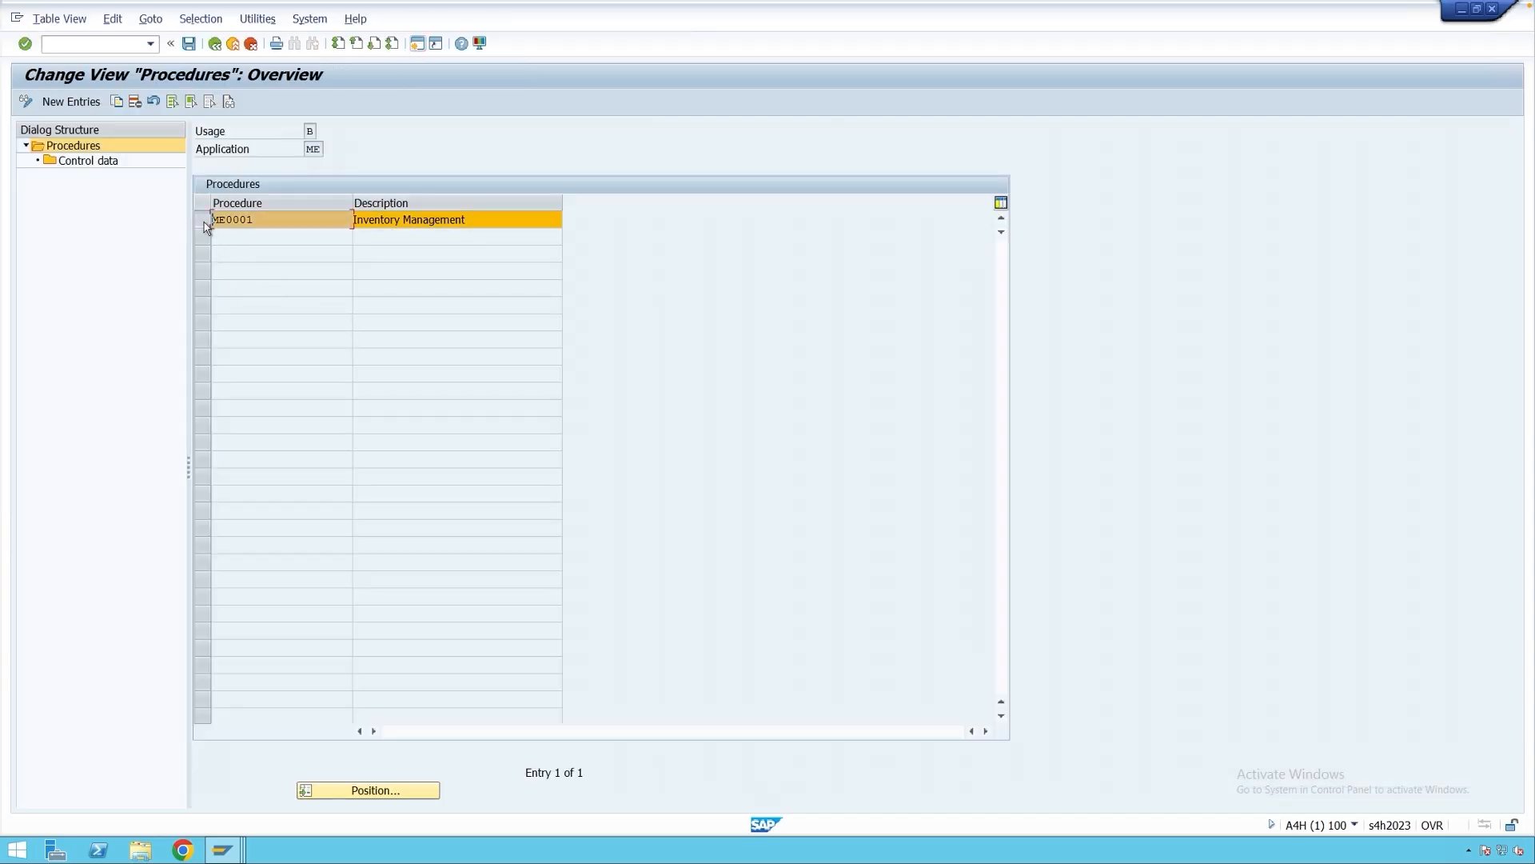
double_click(86, 162)
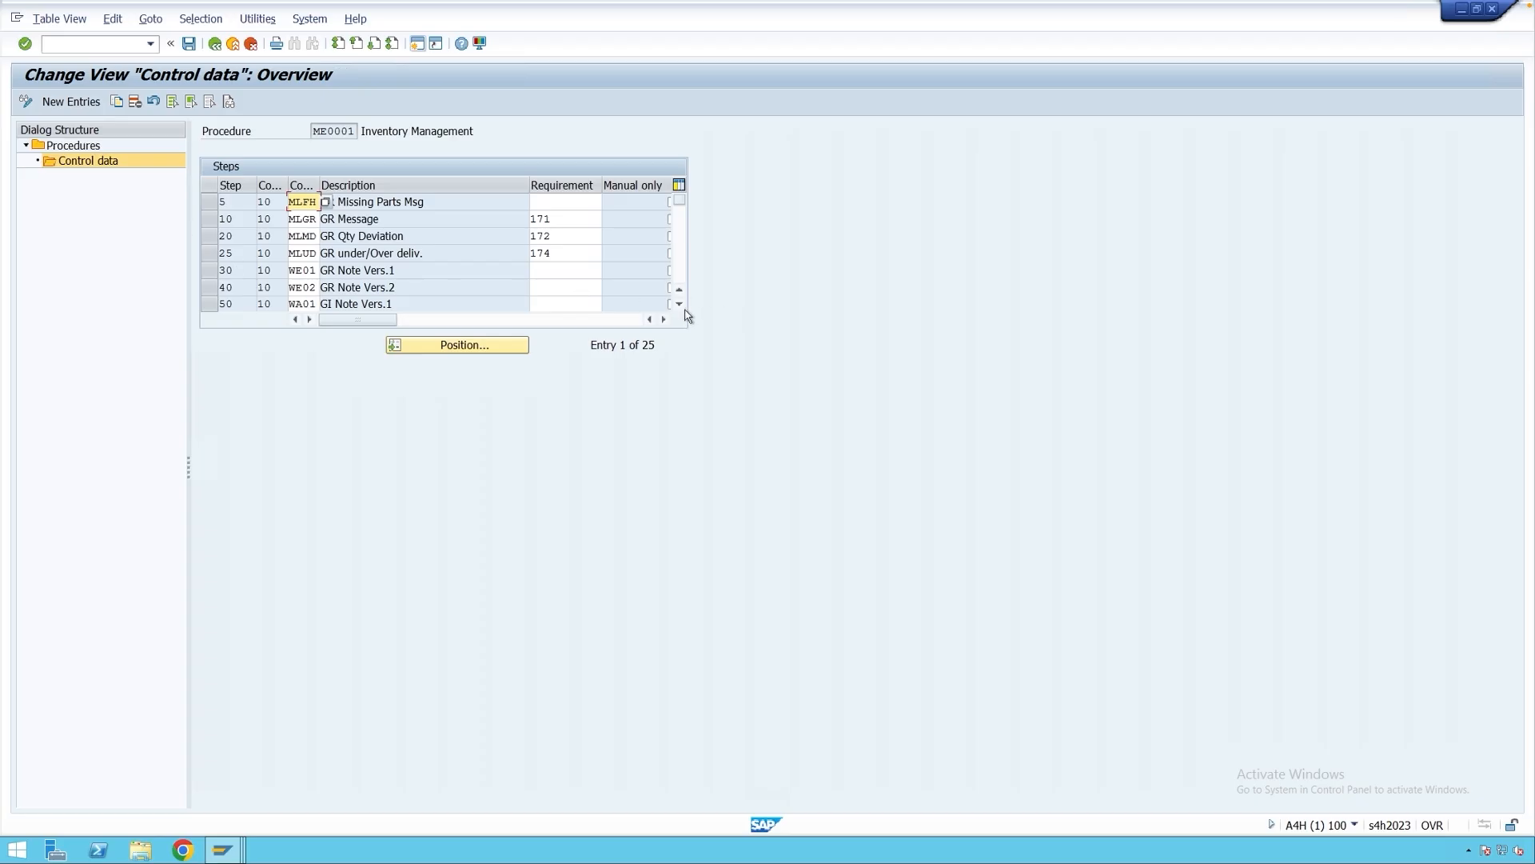
Locate step 70 (WE03) and inspect its requirement 173.
click(680, 305)
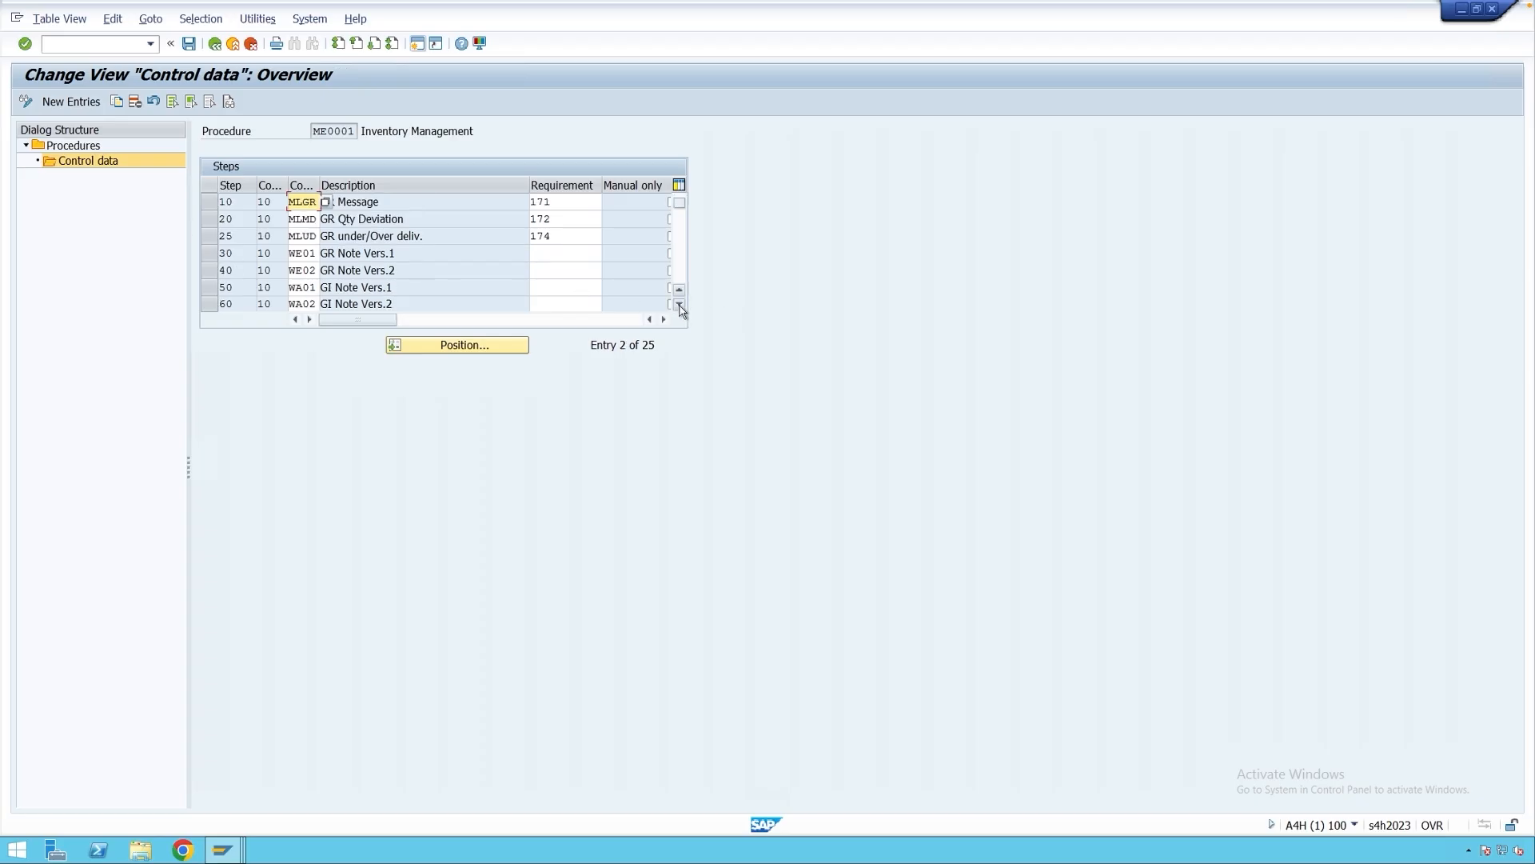
click(680, 305)
click(679, 305)
click(679, 304)
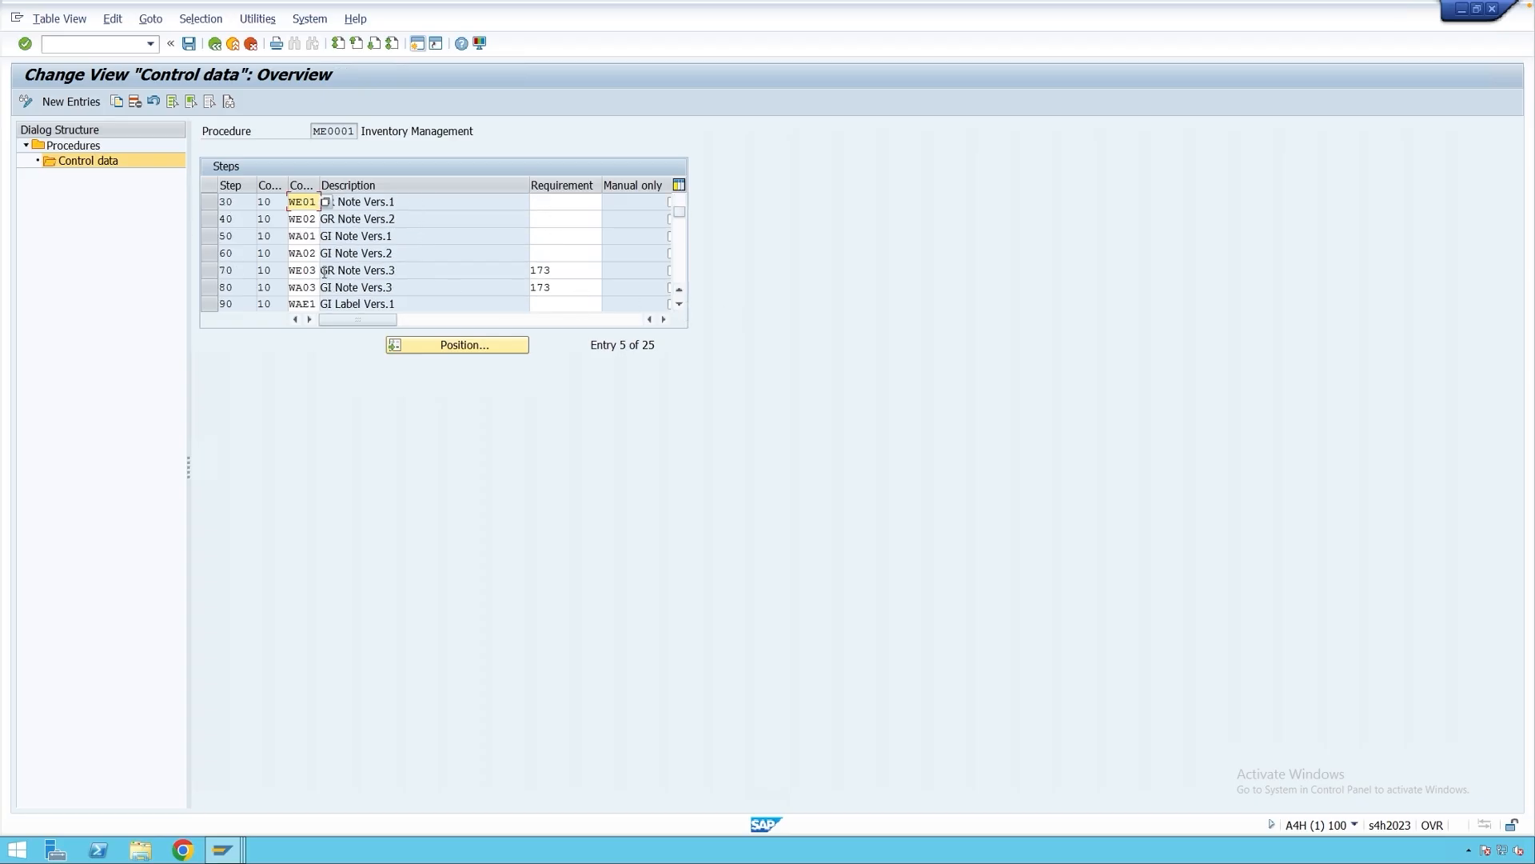
click(311, 270)
drag(564, 271, 529, 270)
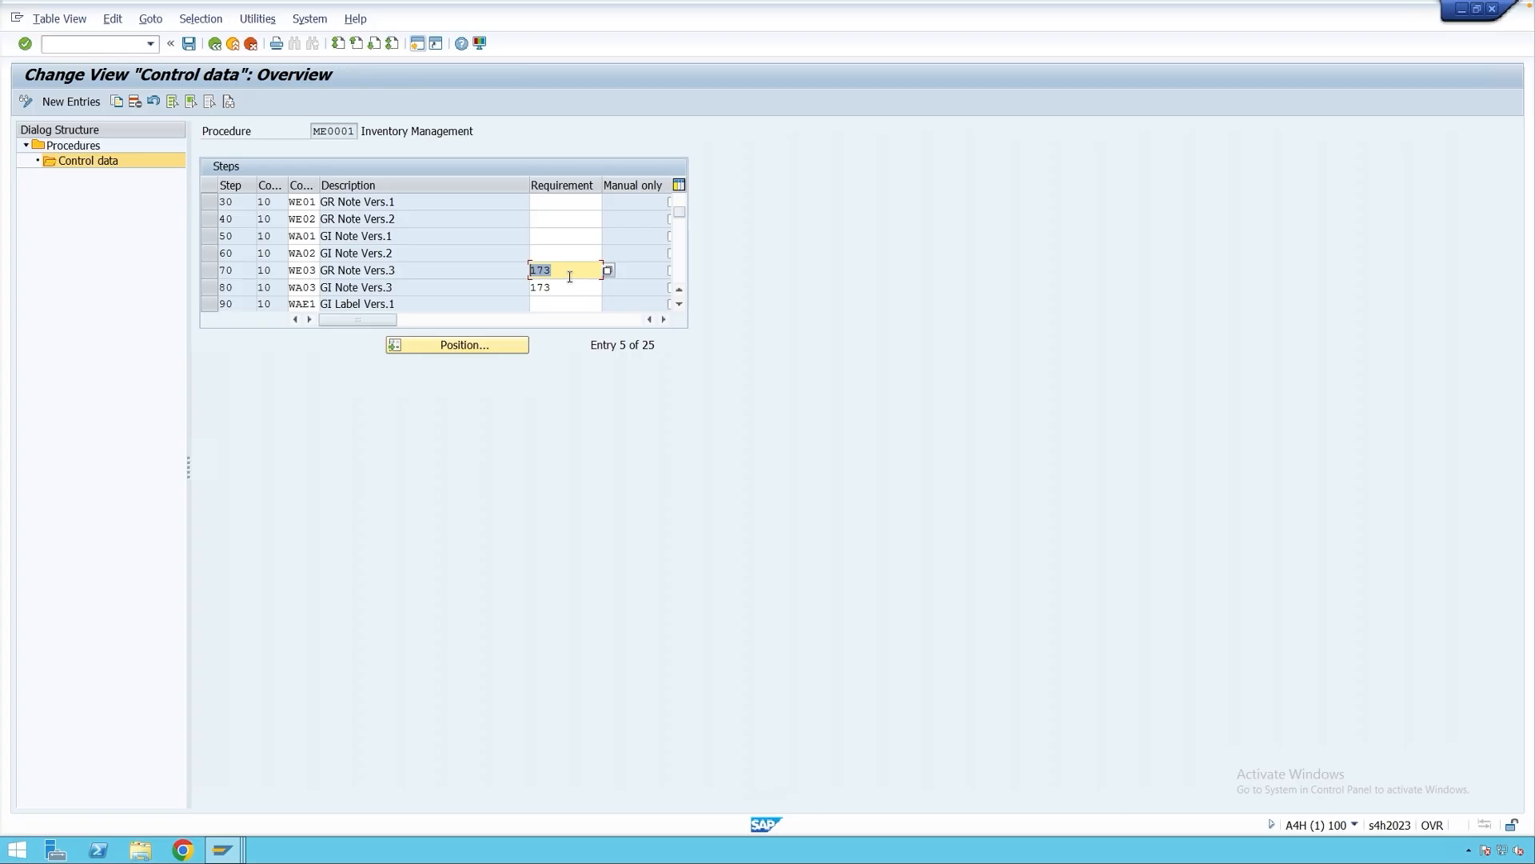
click(562, 273)
Start a goods issue without reference for 10 of material 870 (Coffee).
click(228, 851)
click(547, 796)
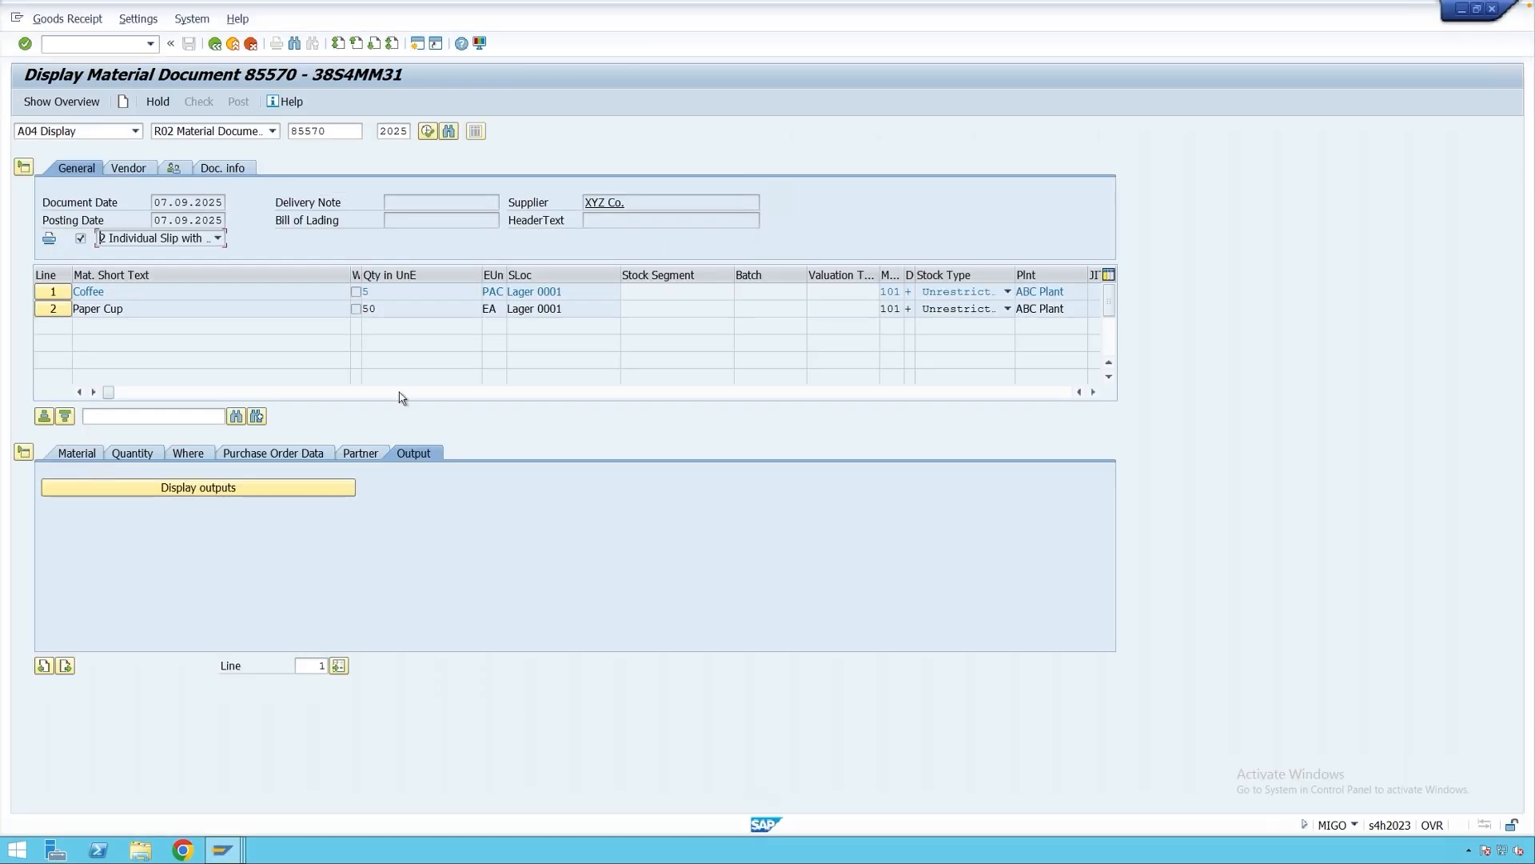
click(97, 133)
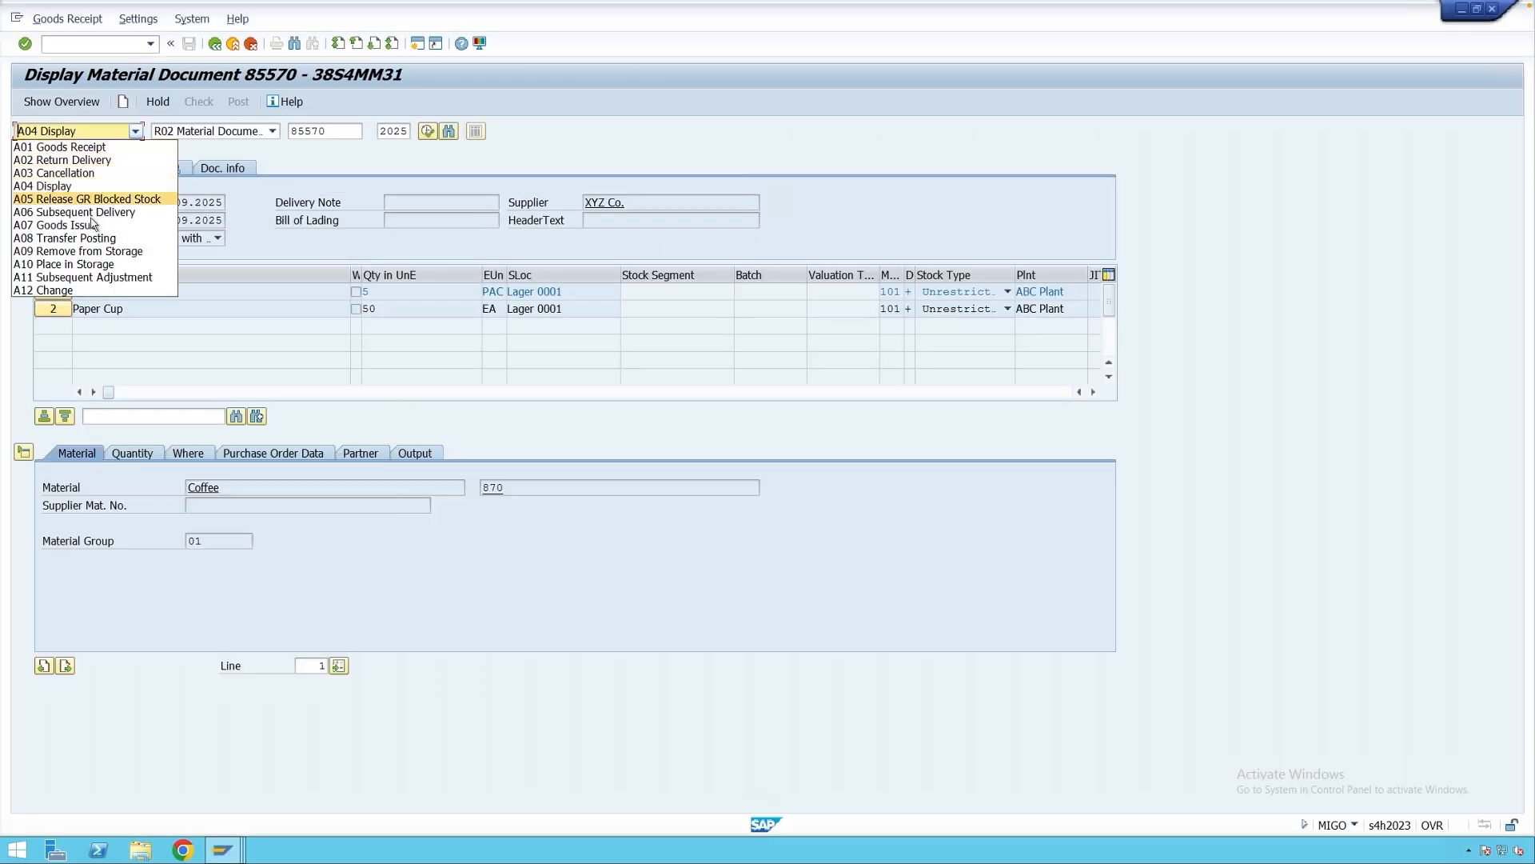
click(92, 226)
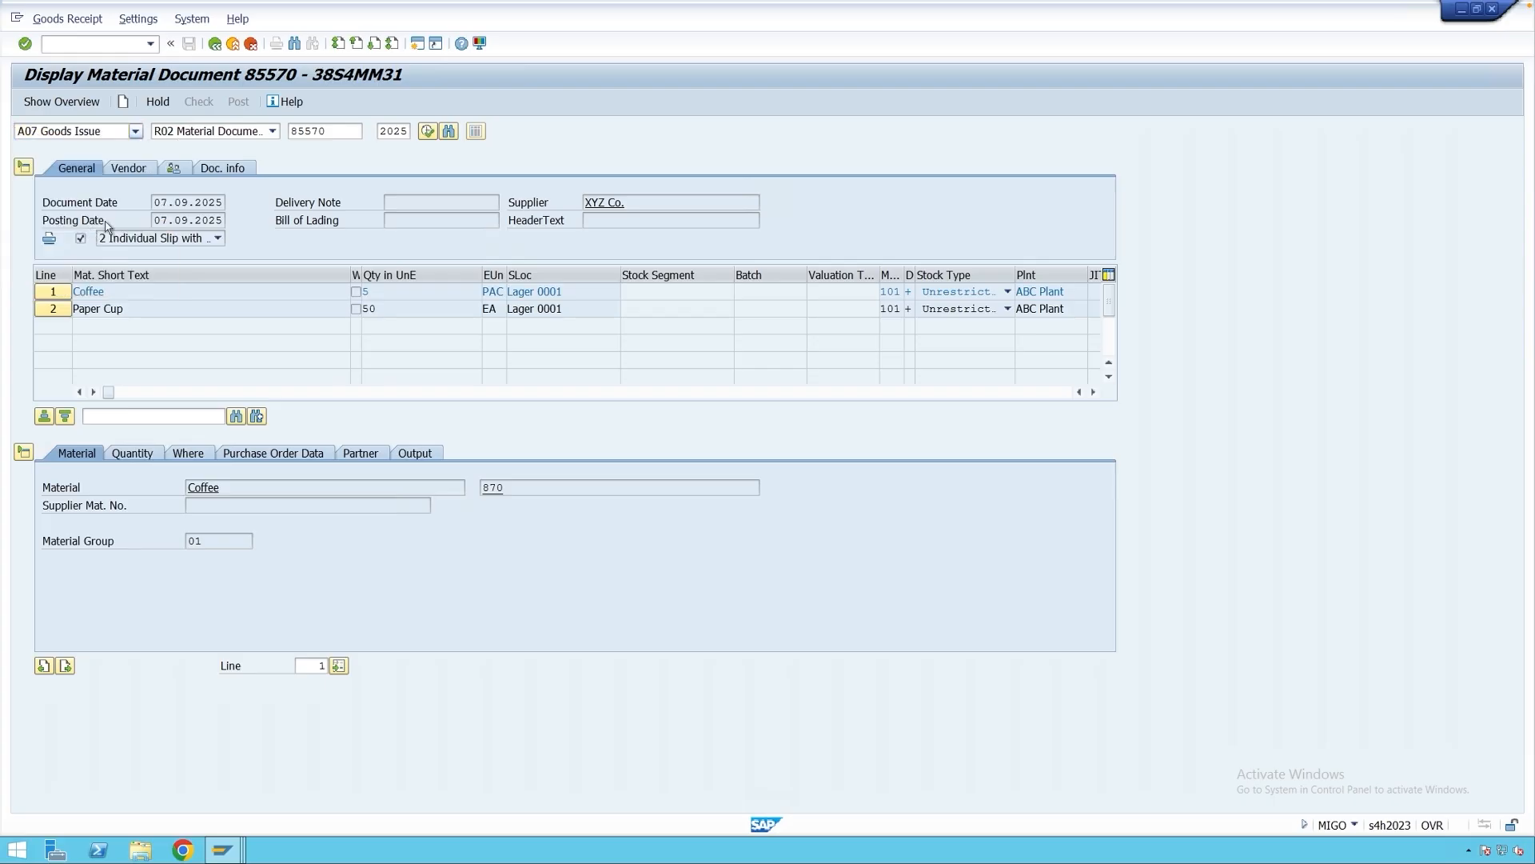
click(257, 133)
click(191, 199)
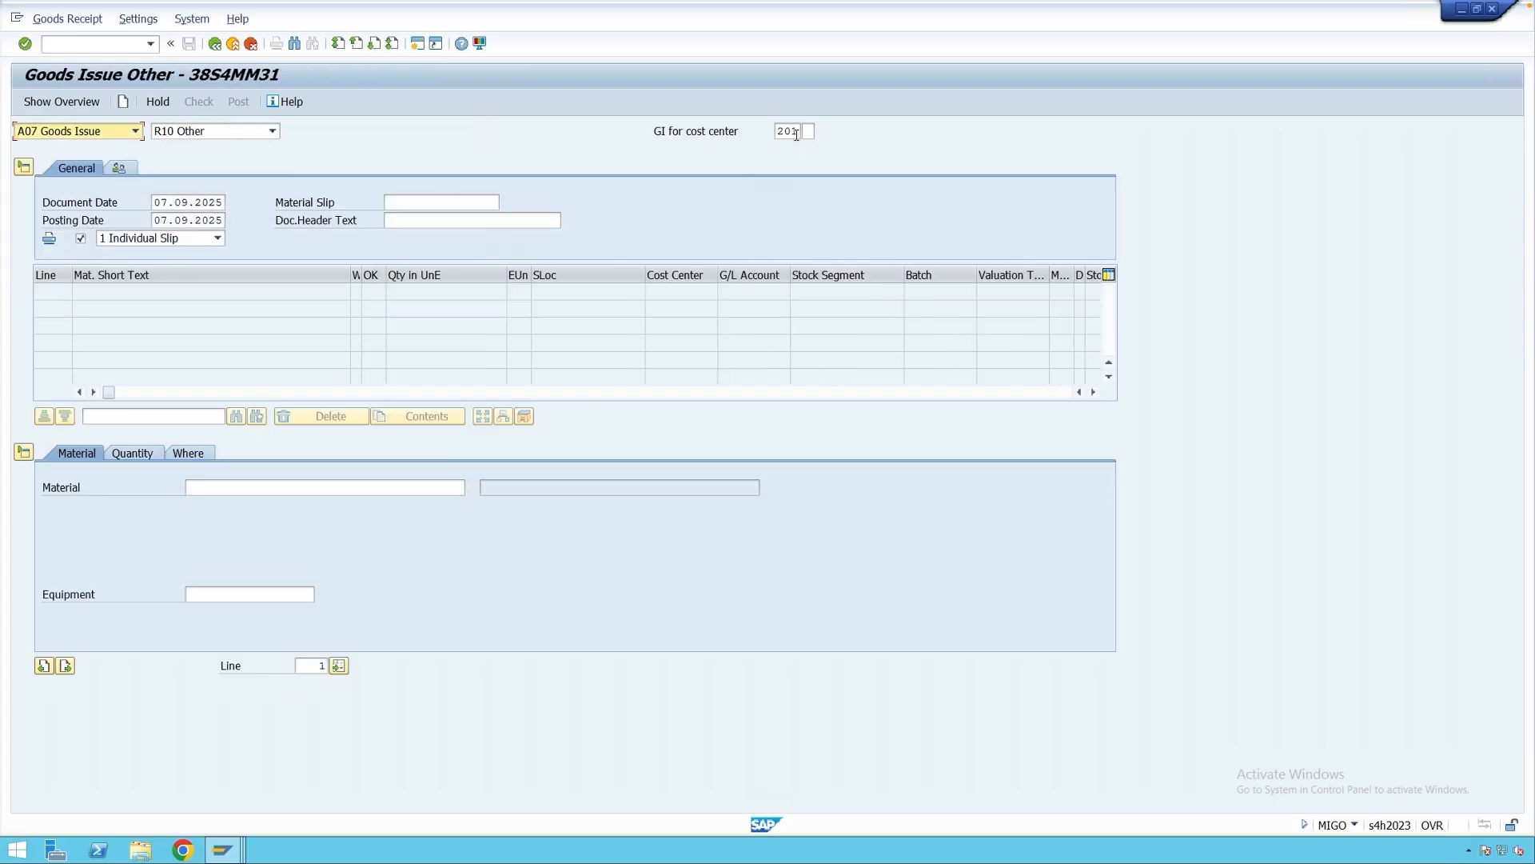
click(225, 486)
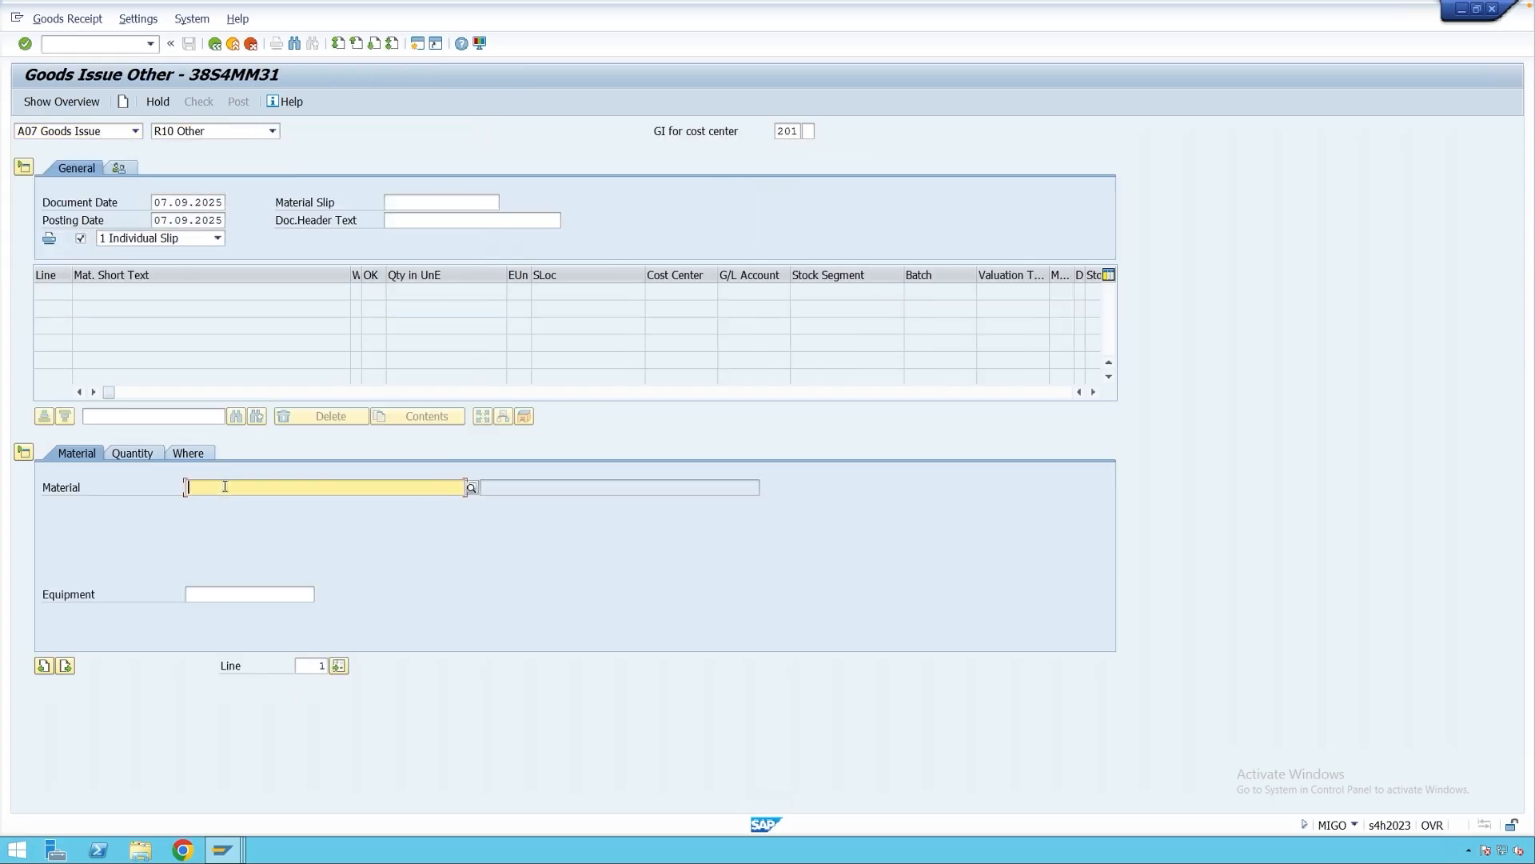
text(870)
key(Return)
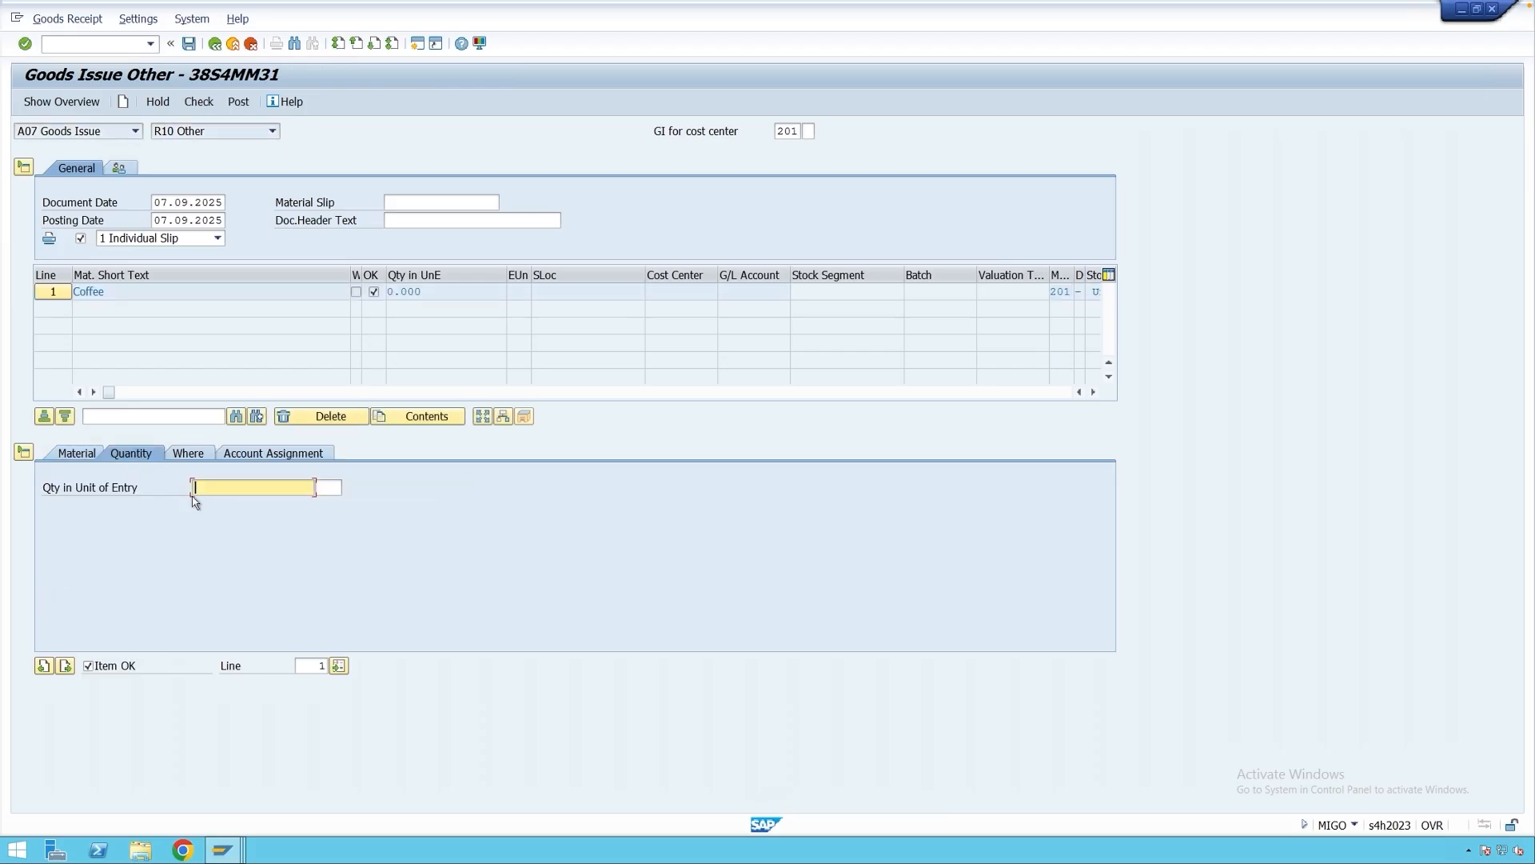
text(10)
key(Return)
Set the issuing plant to n101 (ABC Plant) and storage location 0001.
click(197, 458)
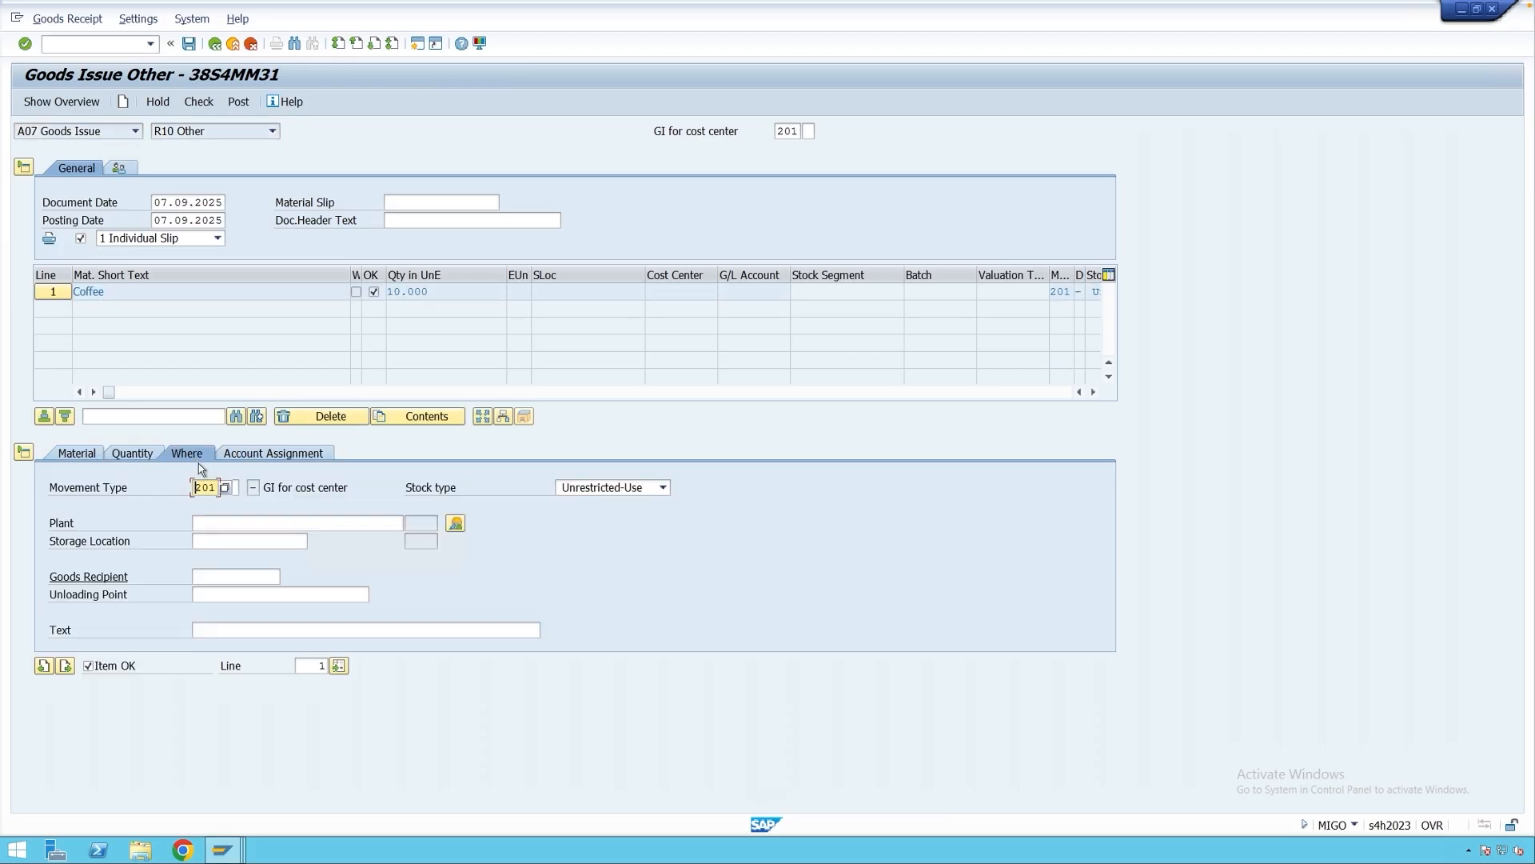
click(200, 521)
text(n10)
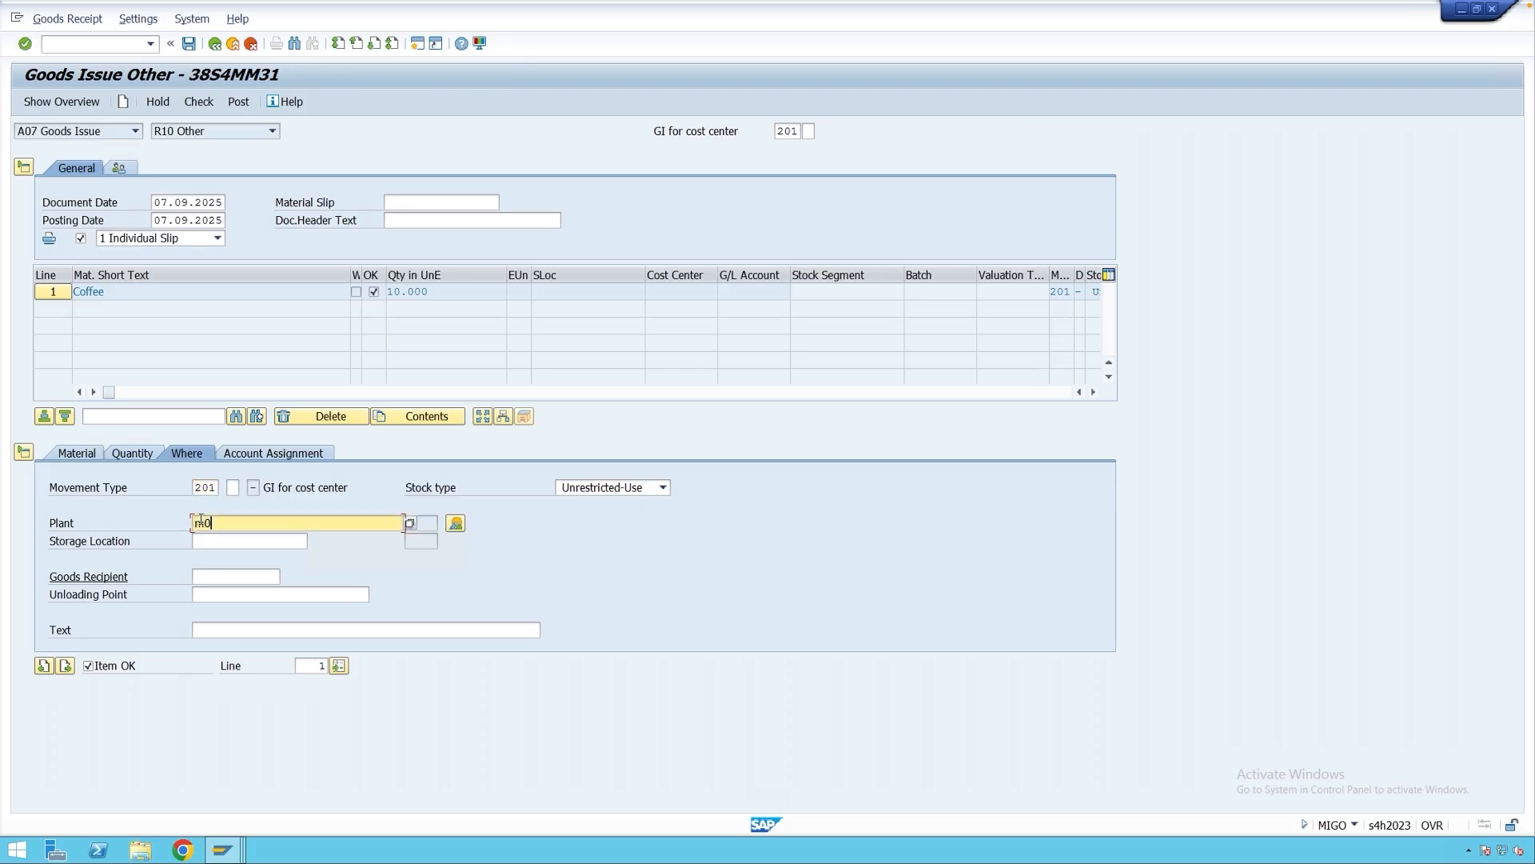
text(1)
key(Return)
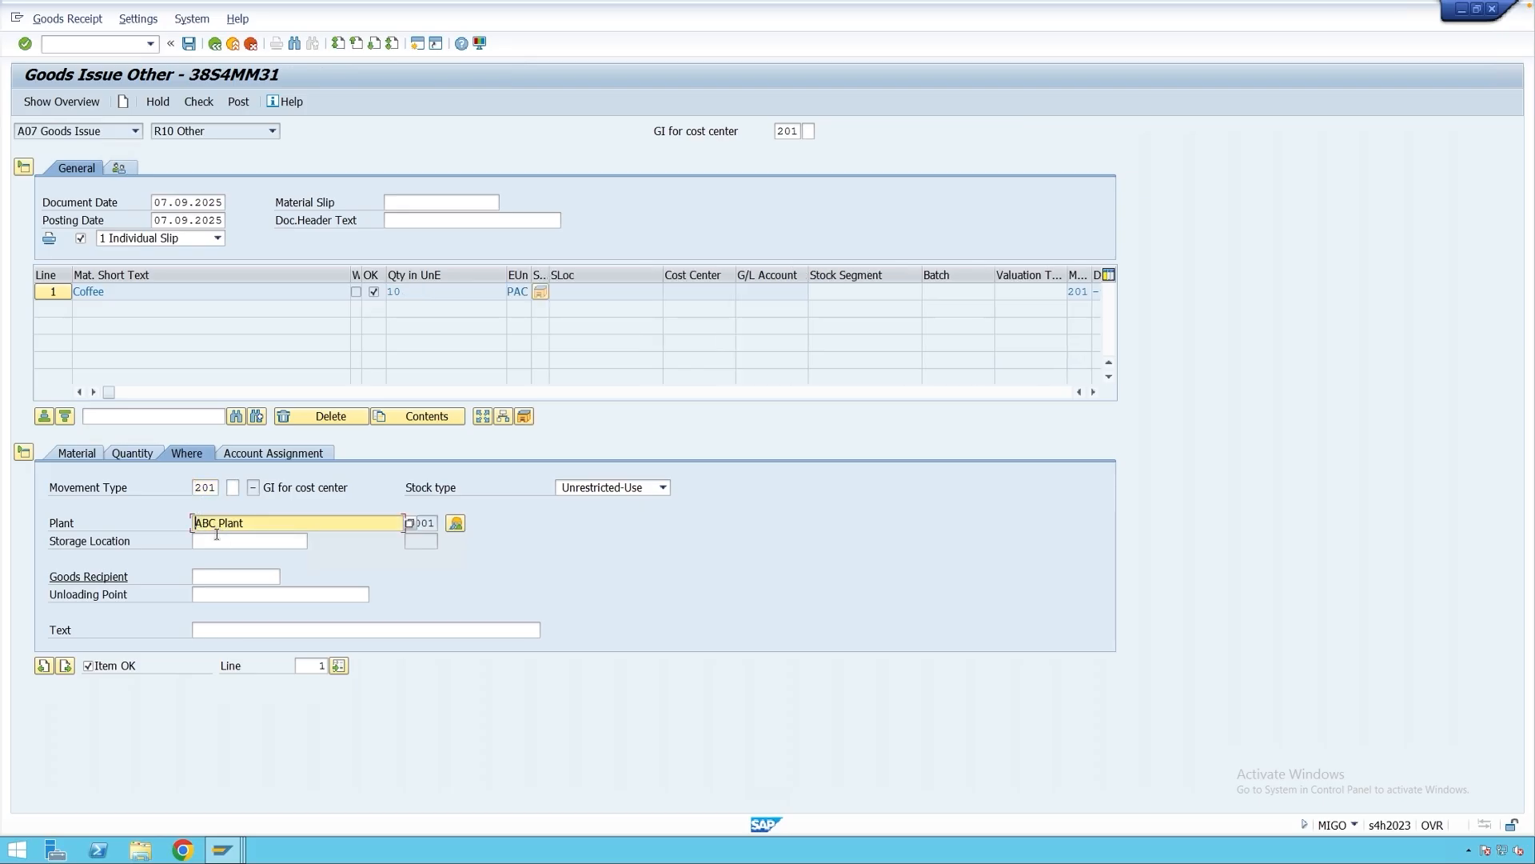
click(217, 538)
text(0001)
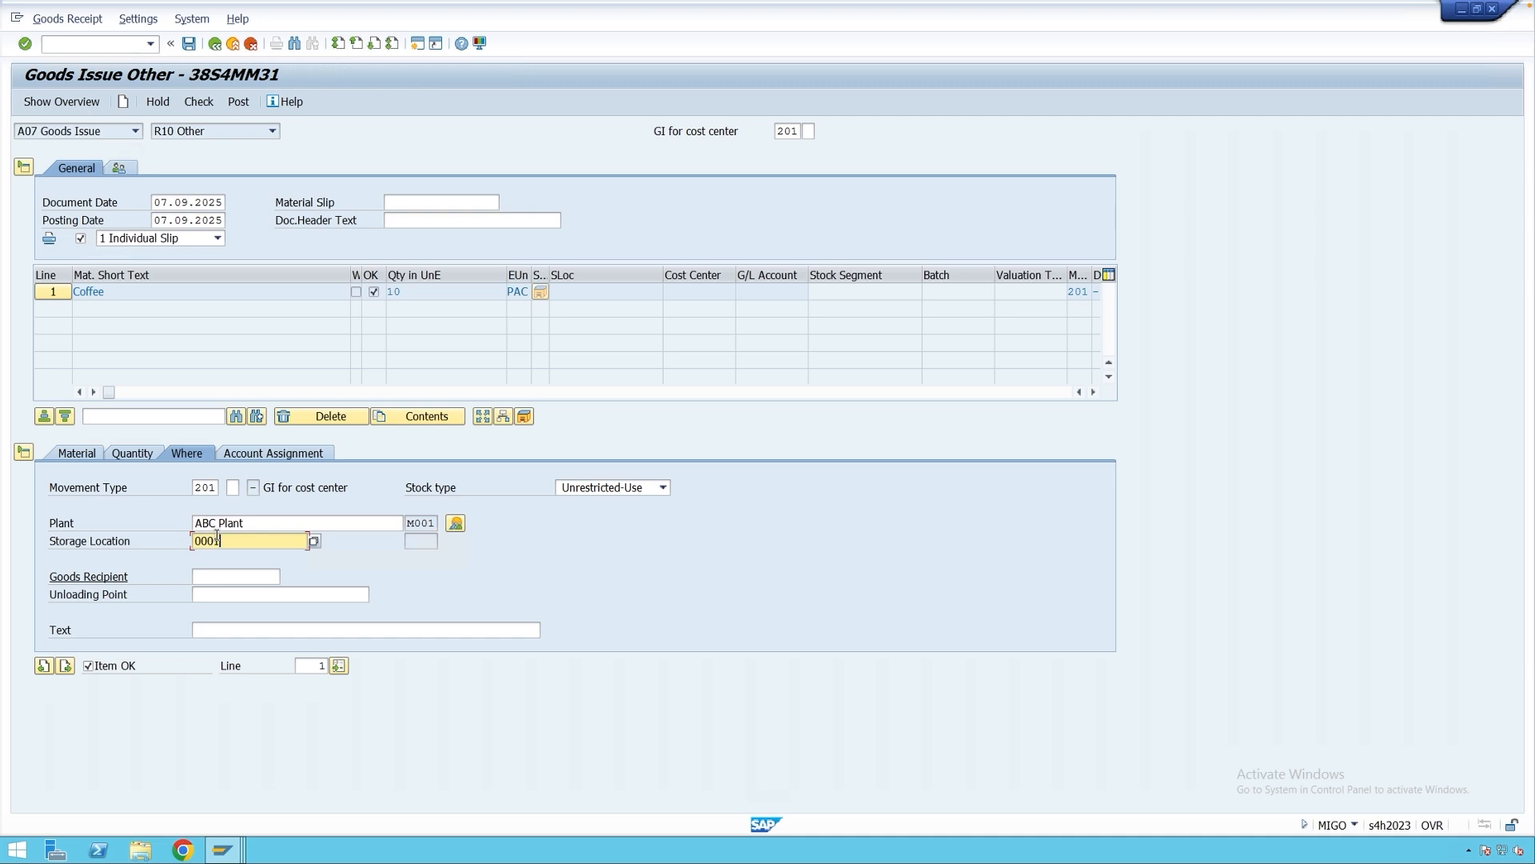
key(Return)
Charge the issue to cost center 4000 and post it.
click(272, 453)
click(175, 521)
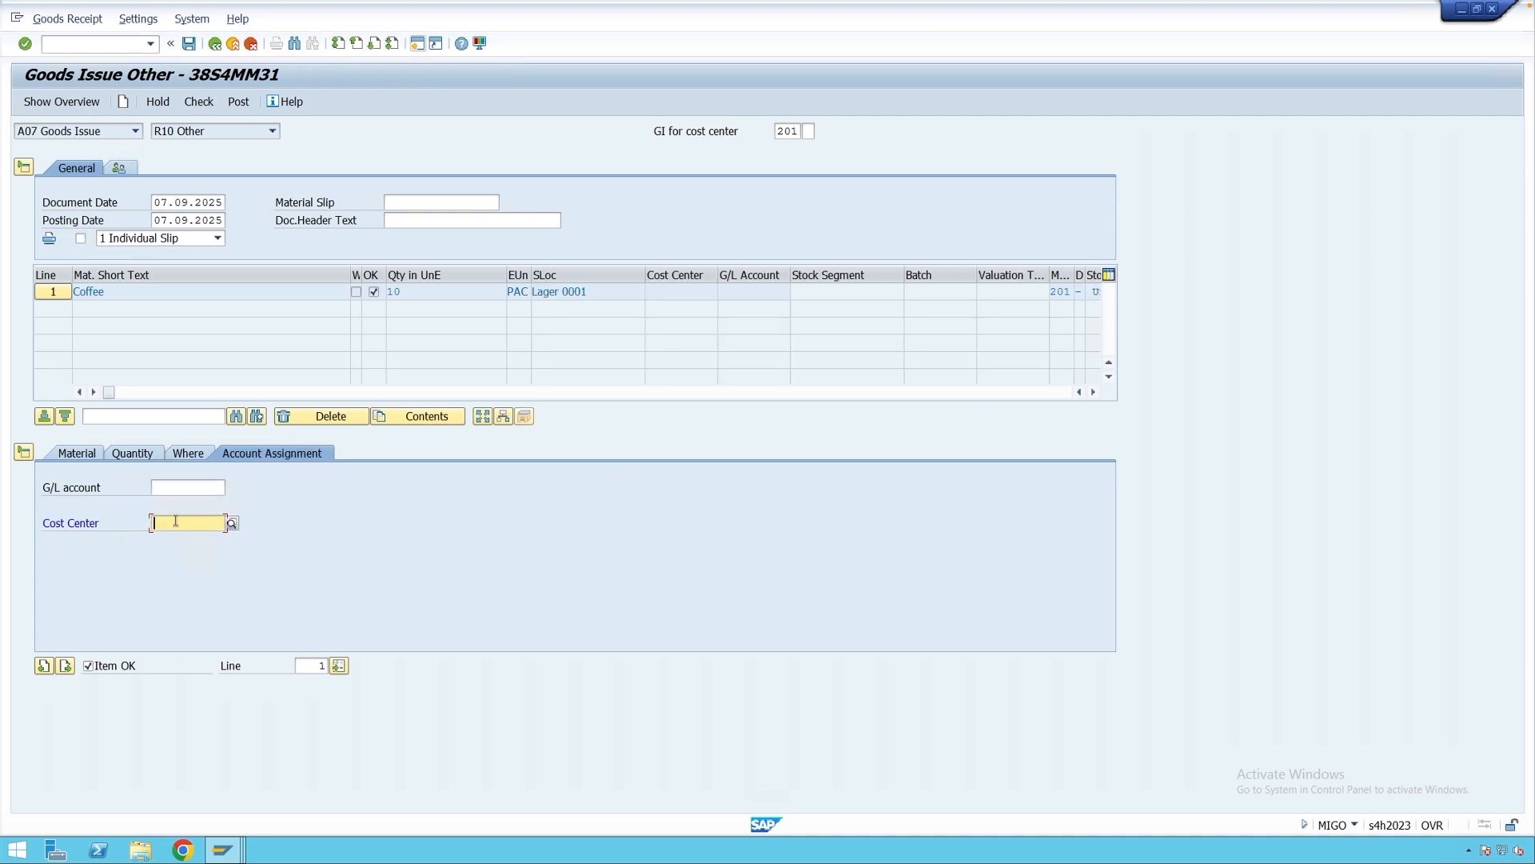
text(4000)
key(Return)
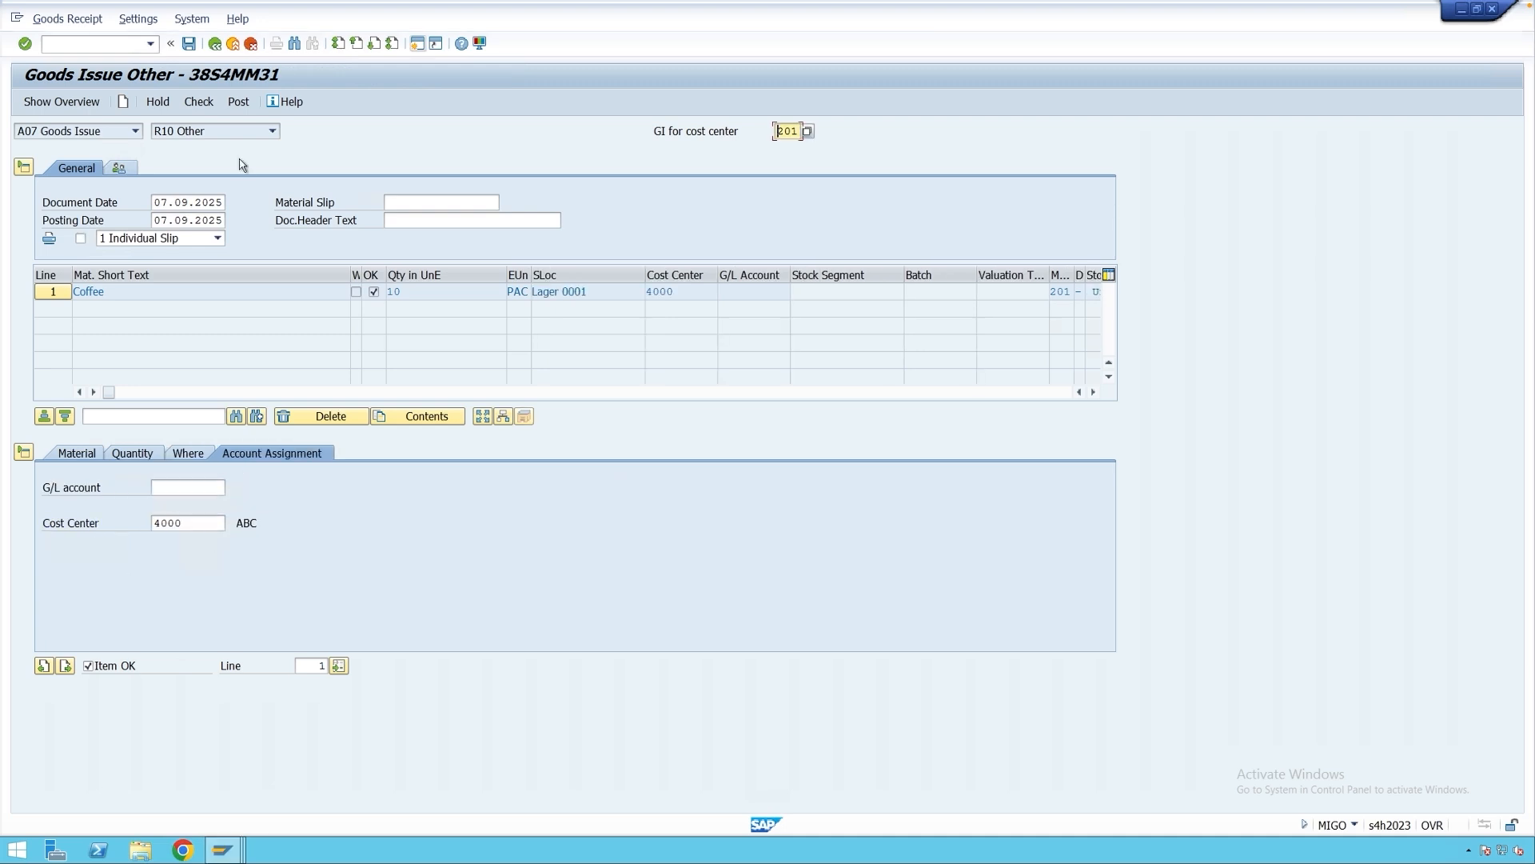
click(240, 103)
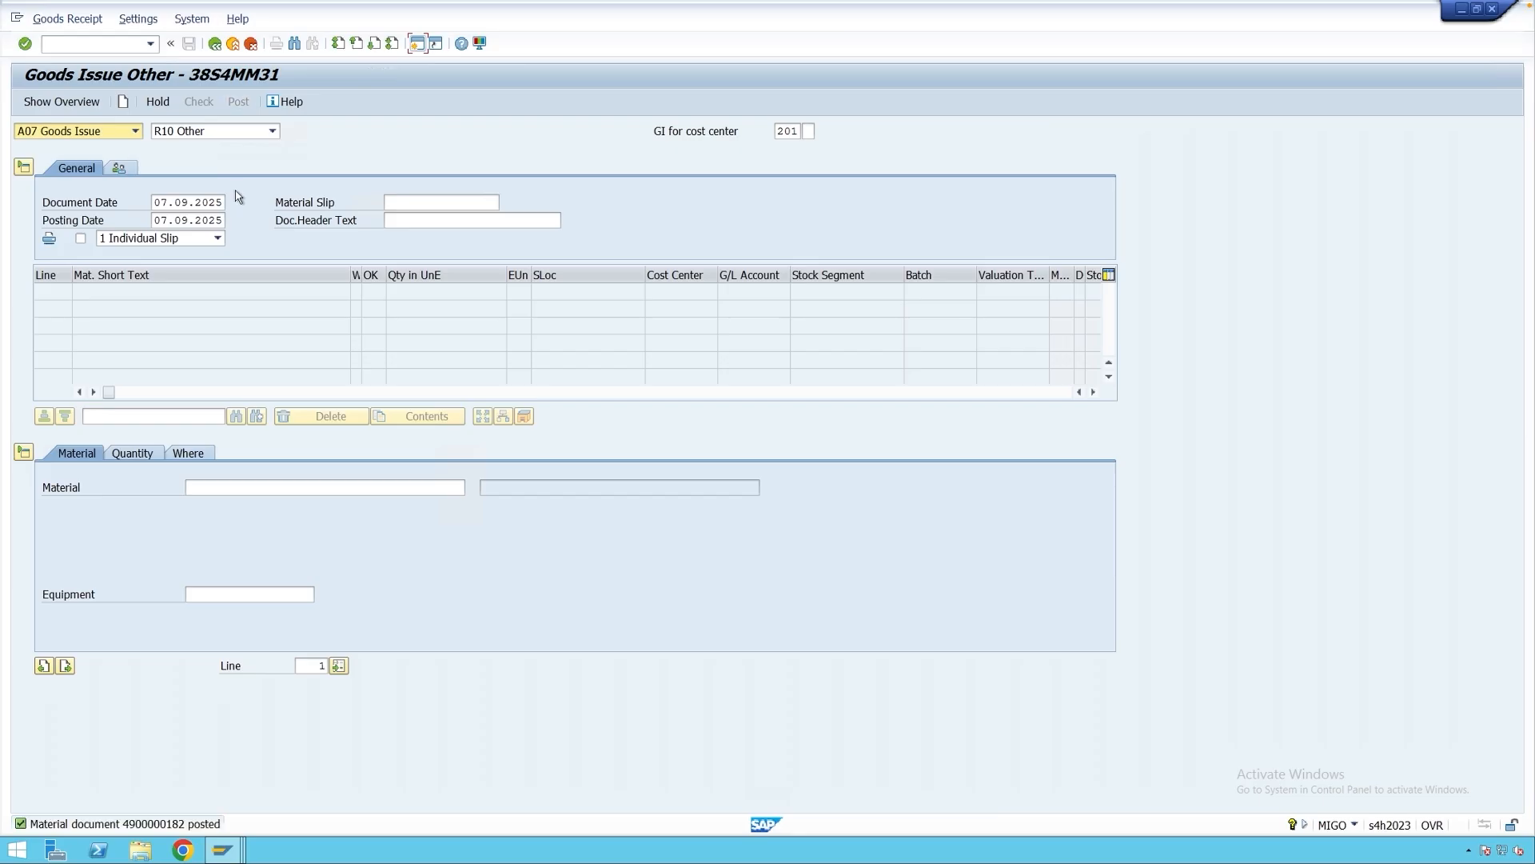
click(135, 131)
click(88, 192)
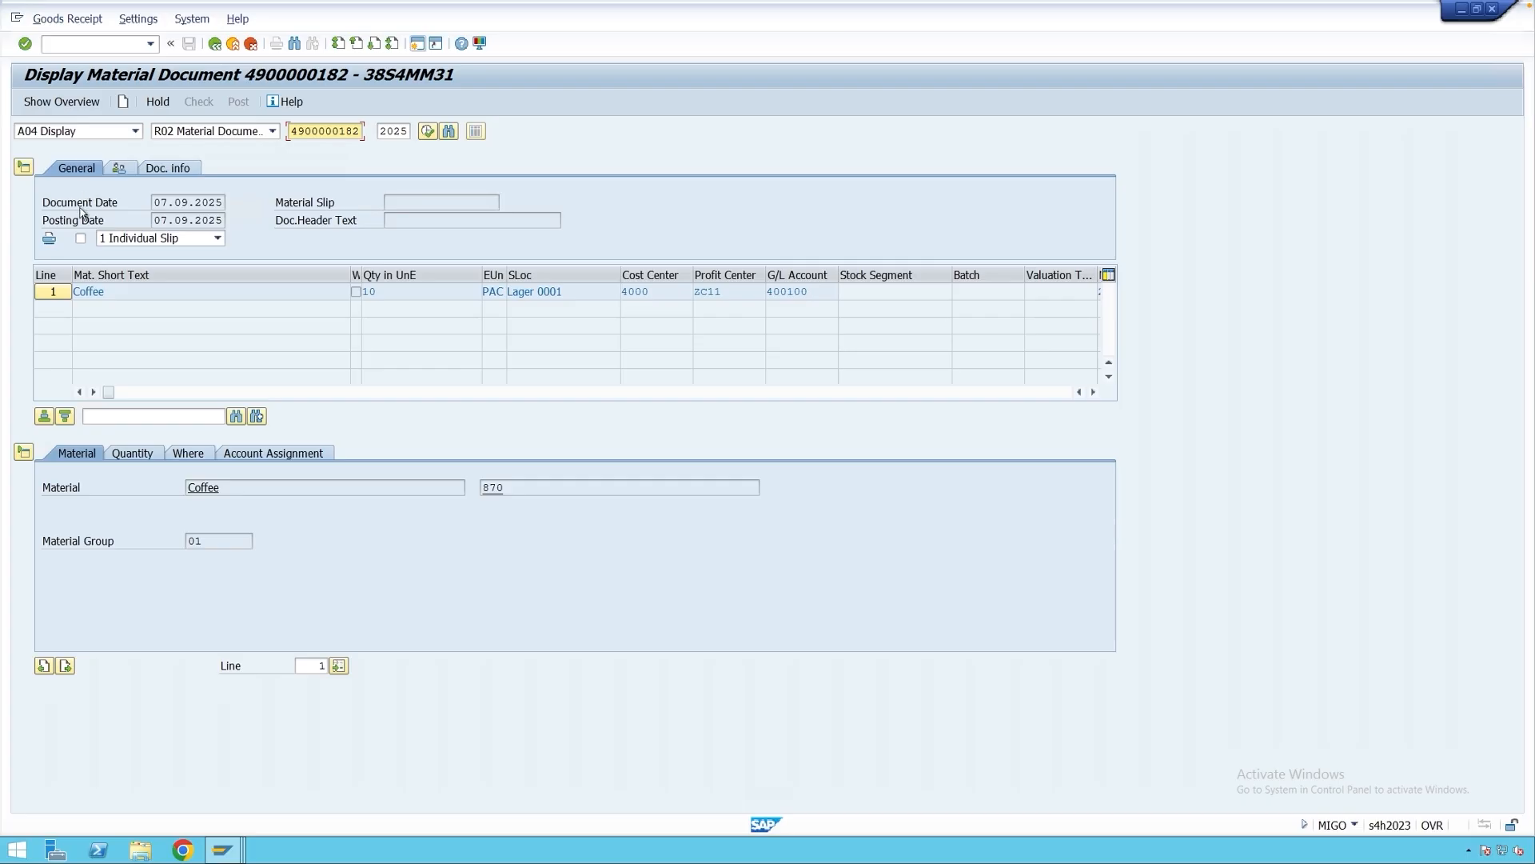
click(80, 238)
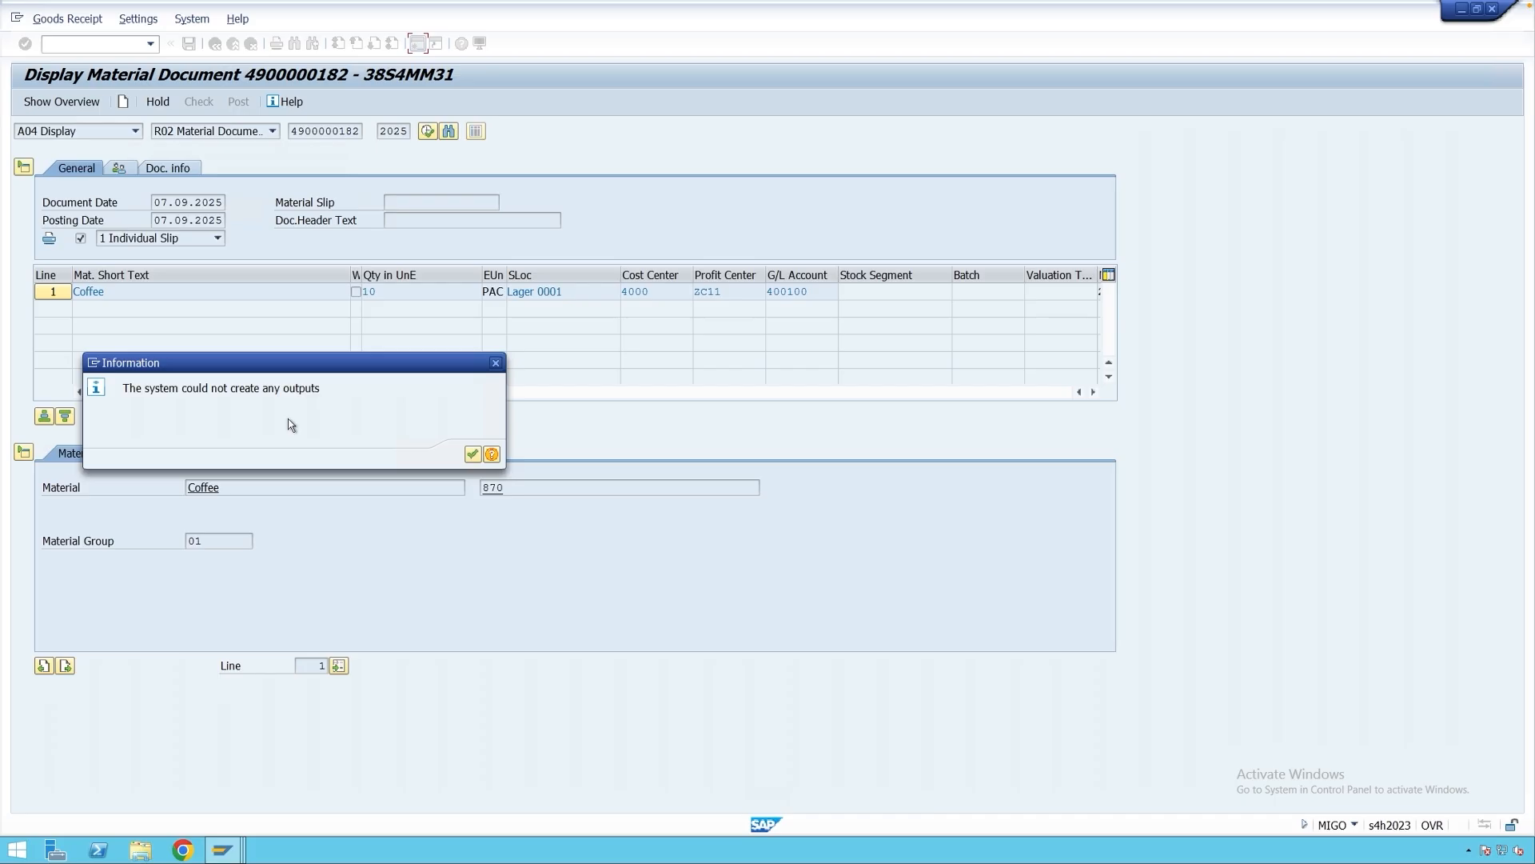
click(496, 362)
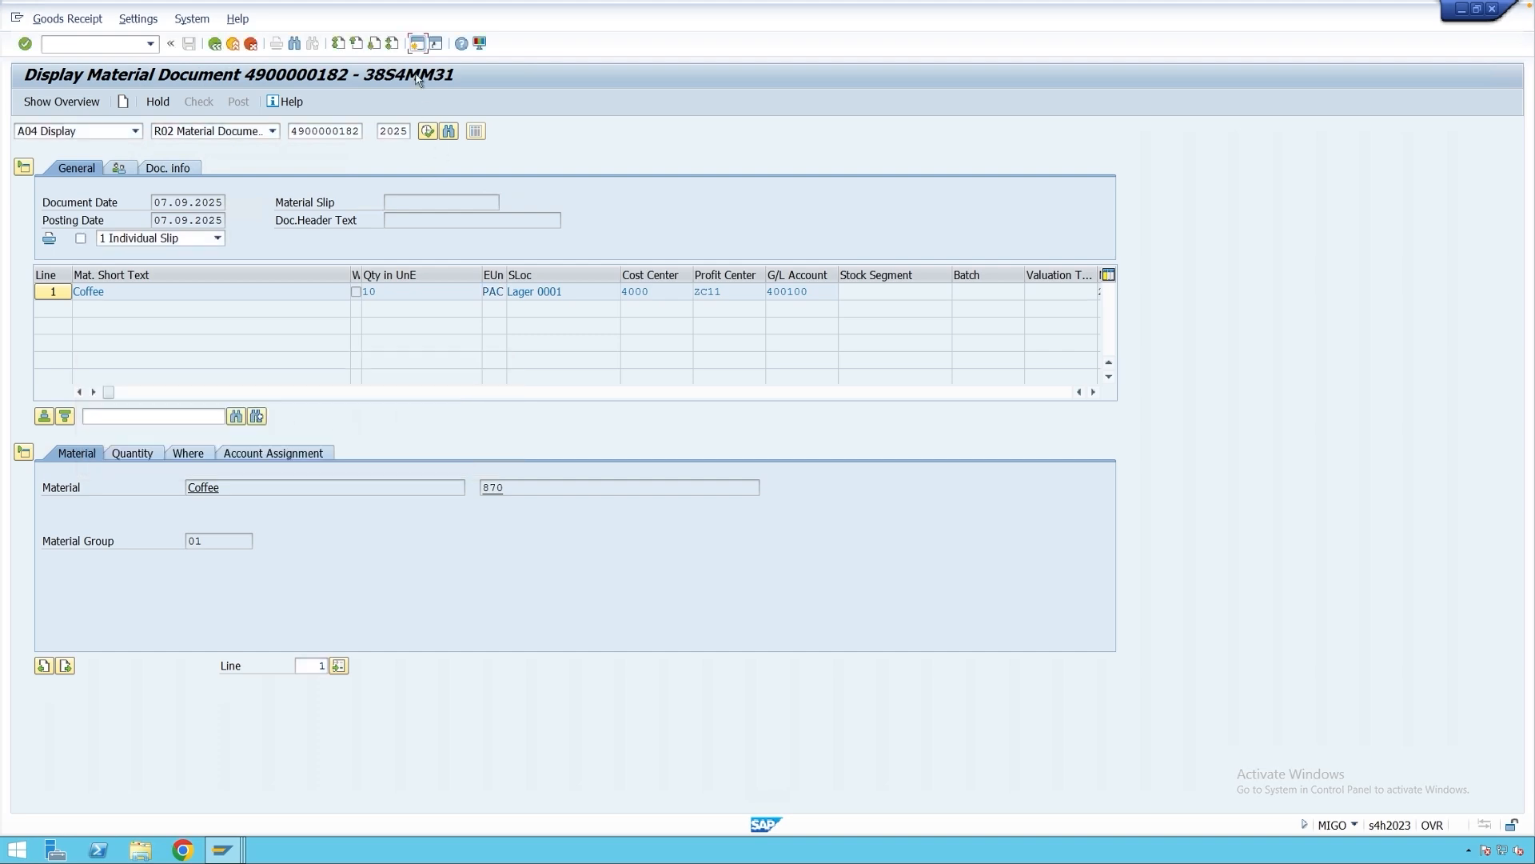
click(418, 44)
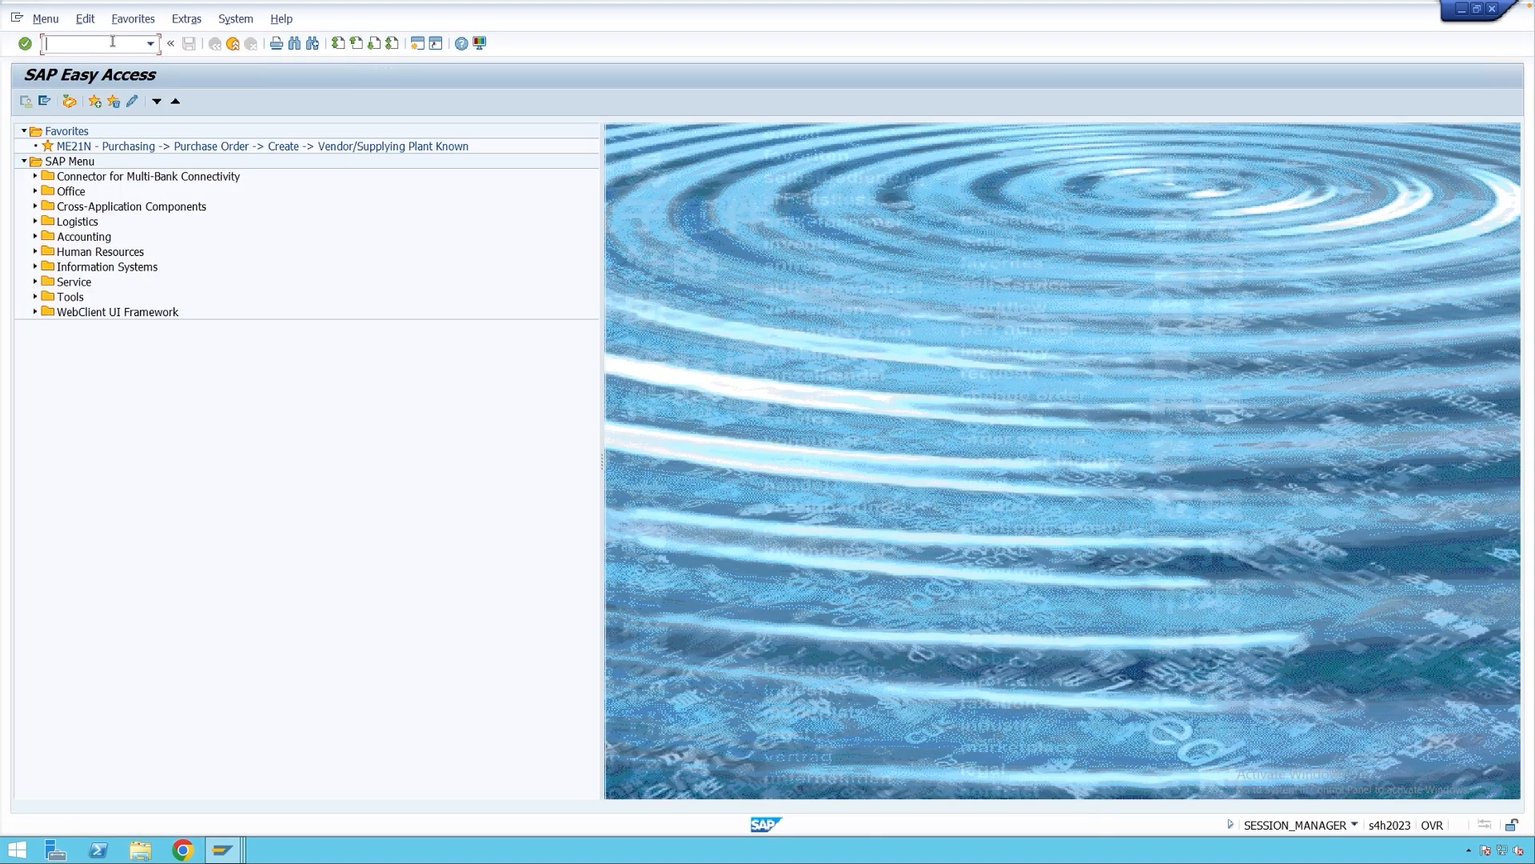
Run MN21 and browse the WA01, WA02 and WA03 GI Note output types.
text(mn21)
key(Return)
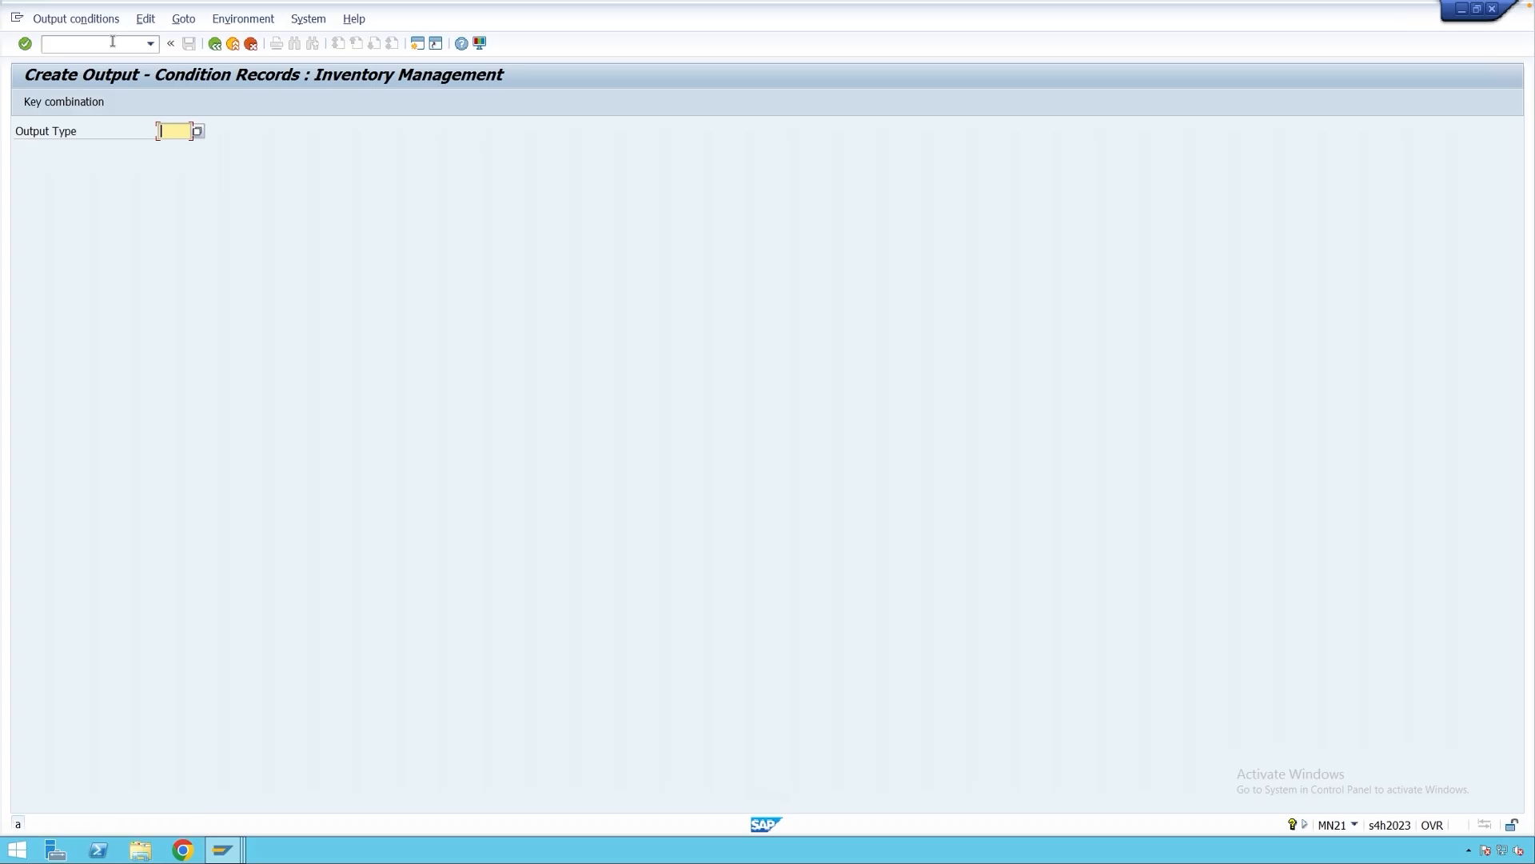
click(197, 132)
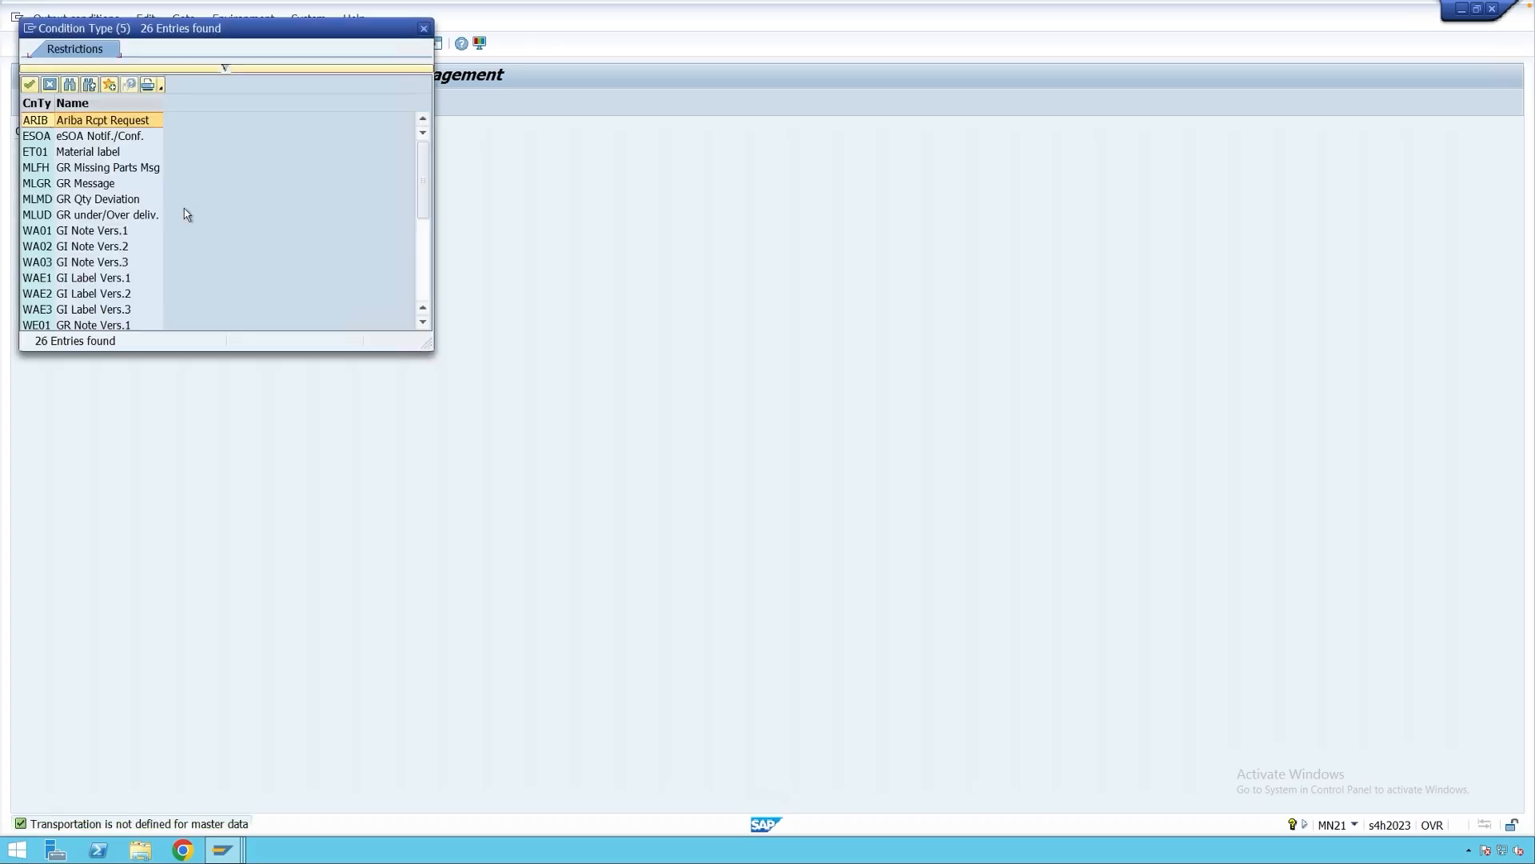
click(72, 233)
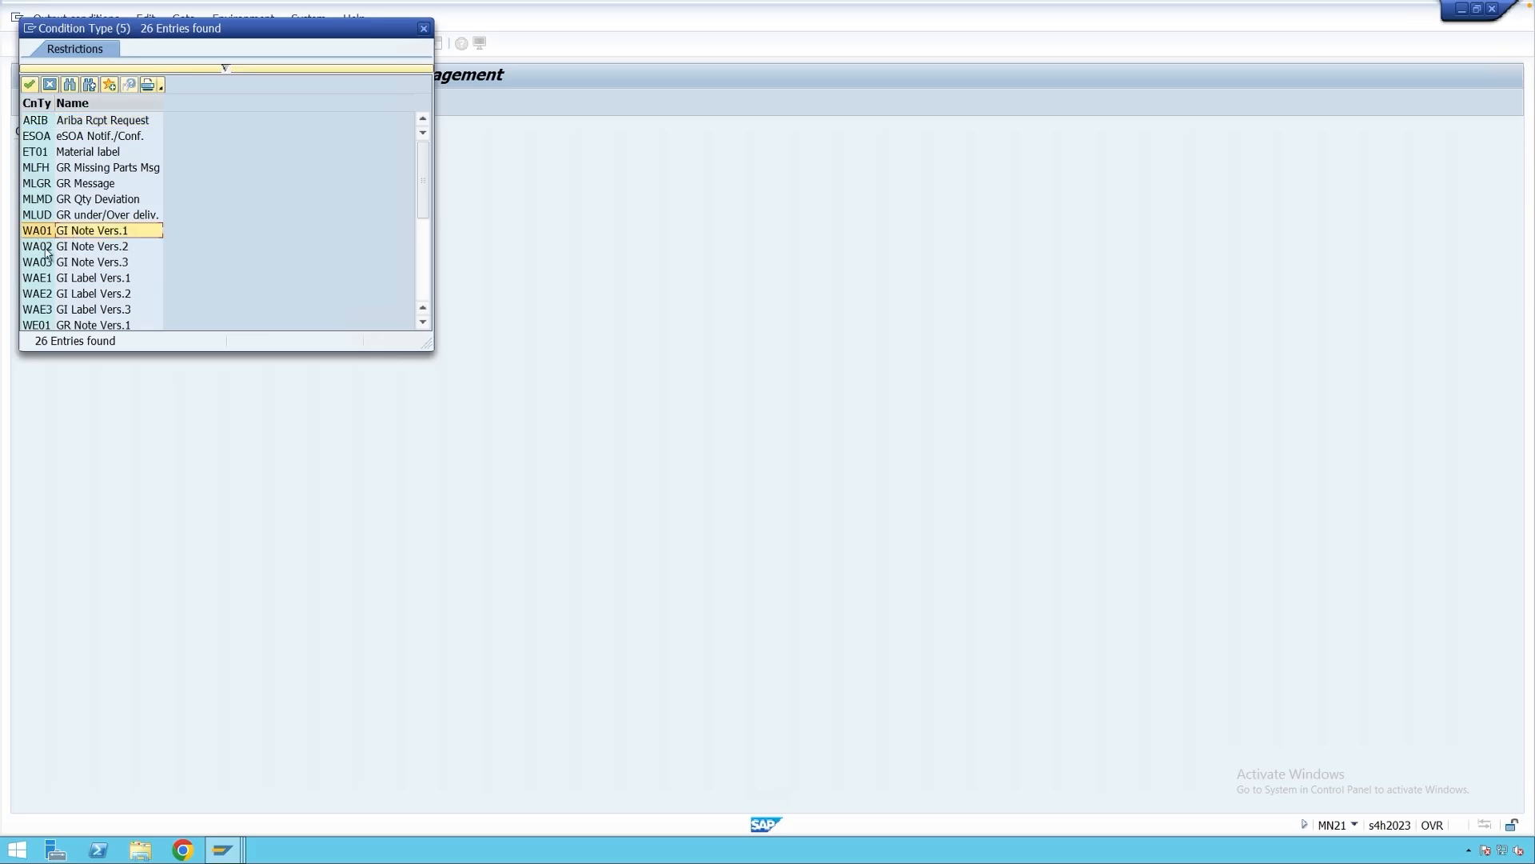
click(46, 249)
click(47, 264)
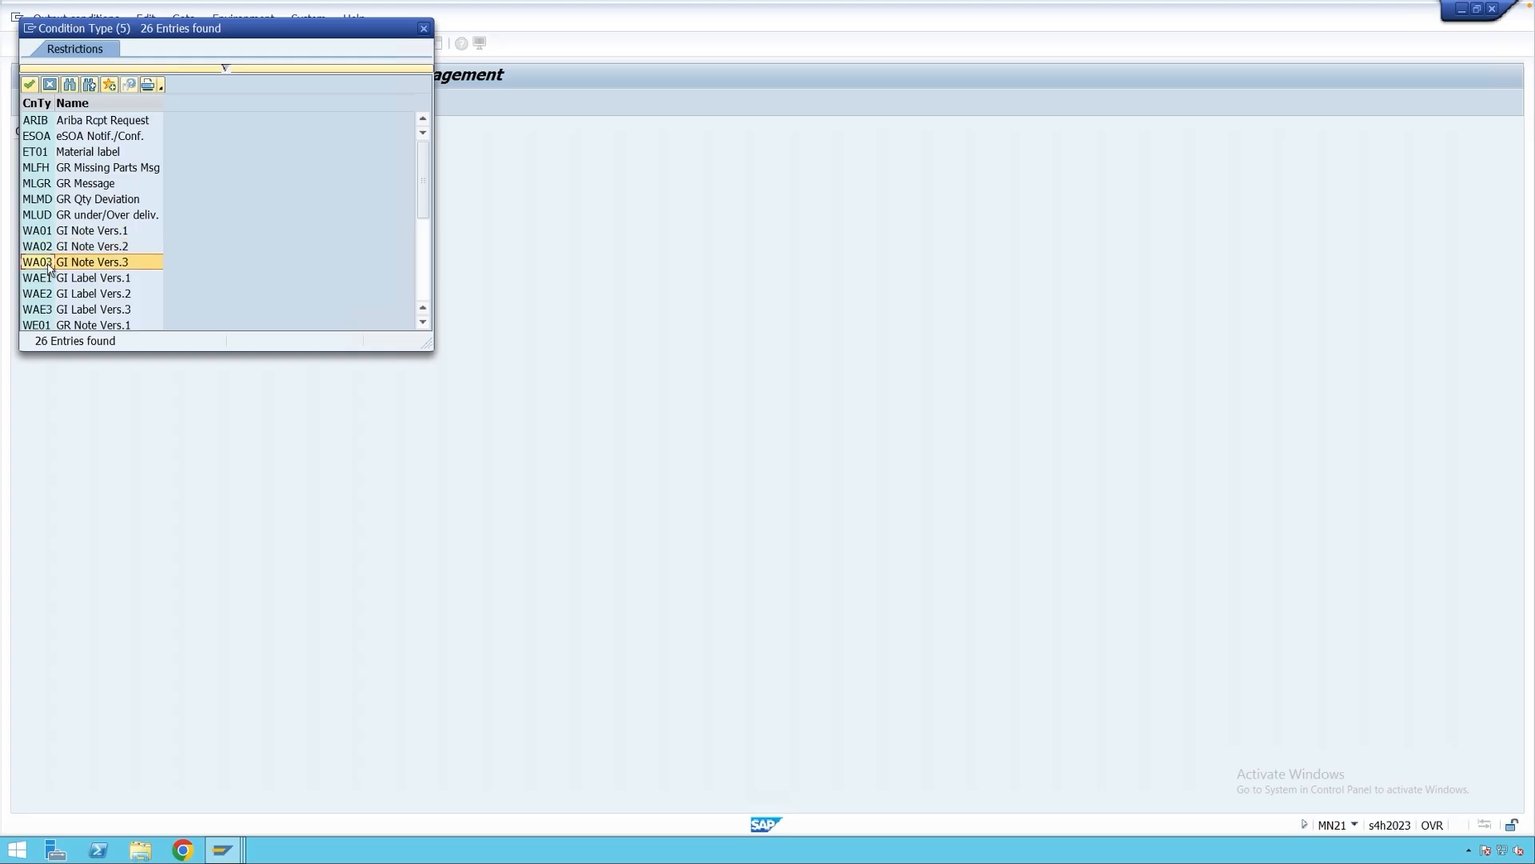
click(114, 235)
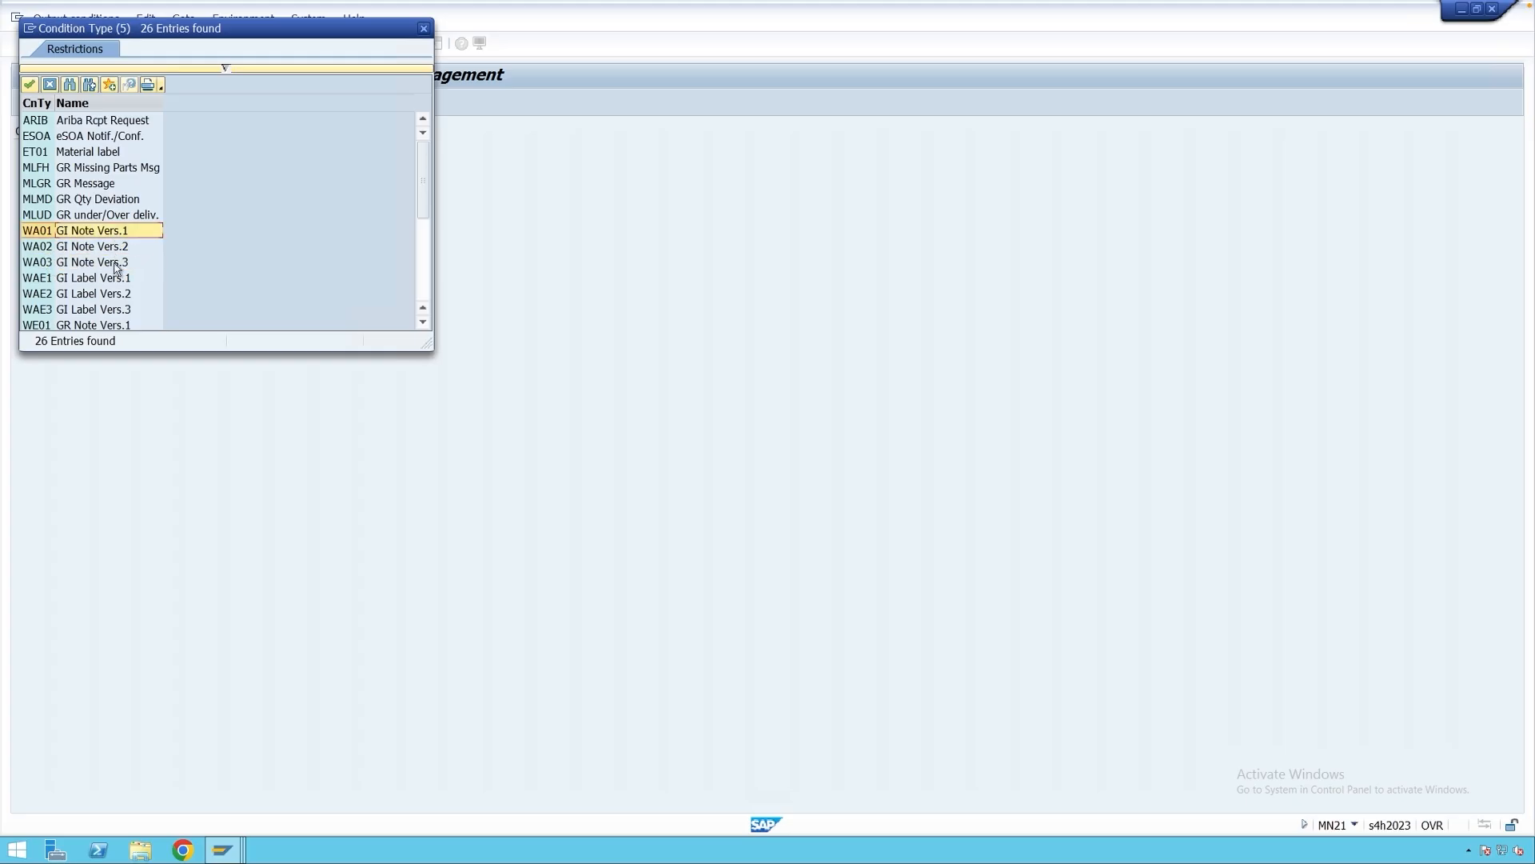
click(114, 248)
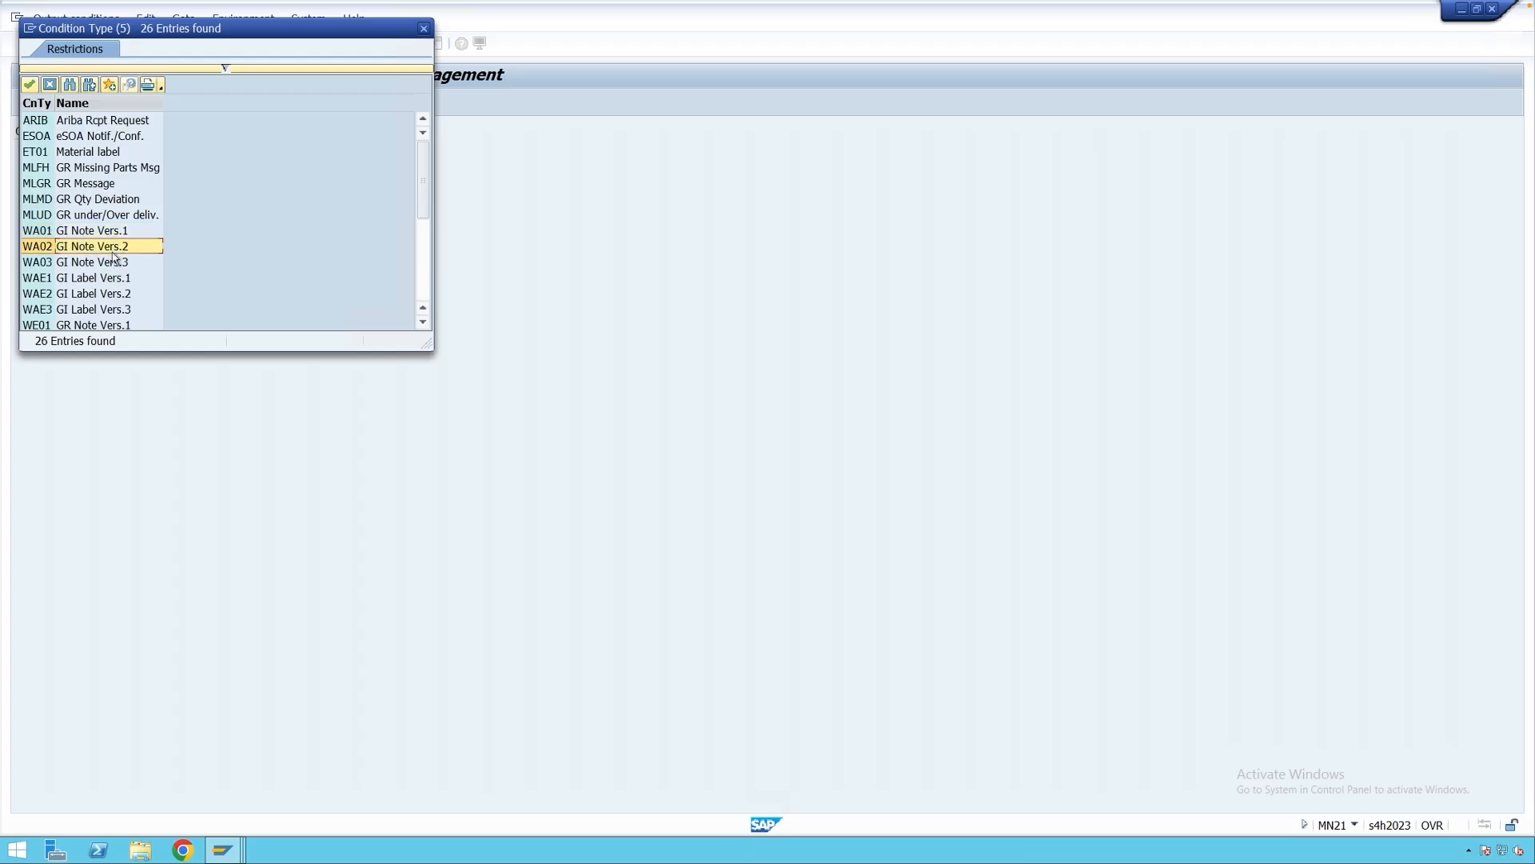
Choose output type WA01 GI Note Vers.1 and pick transaction/event type WA.
click(108, 265)
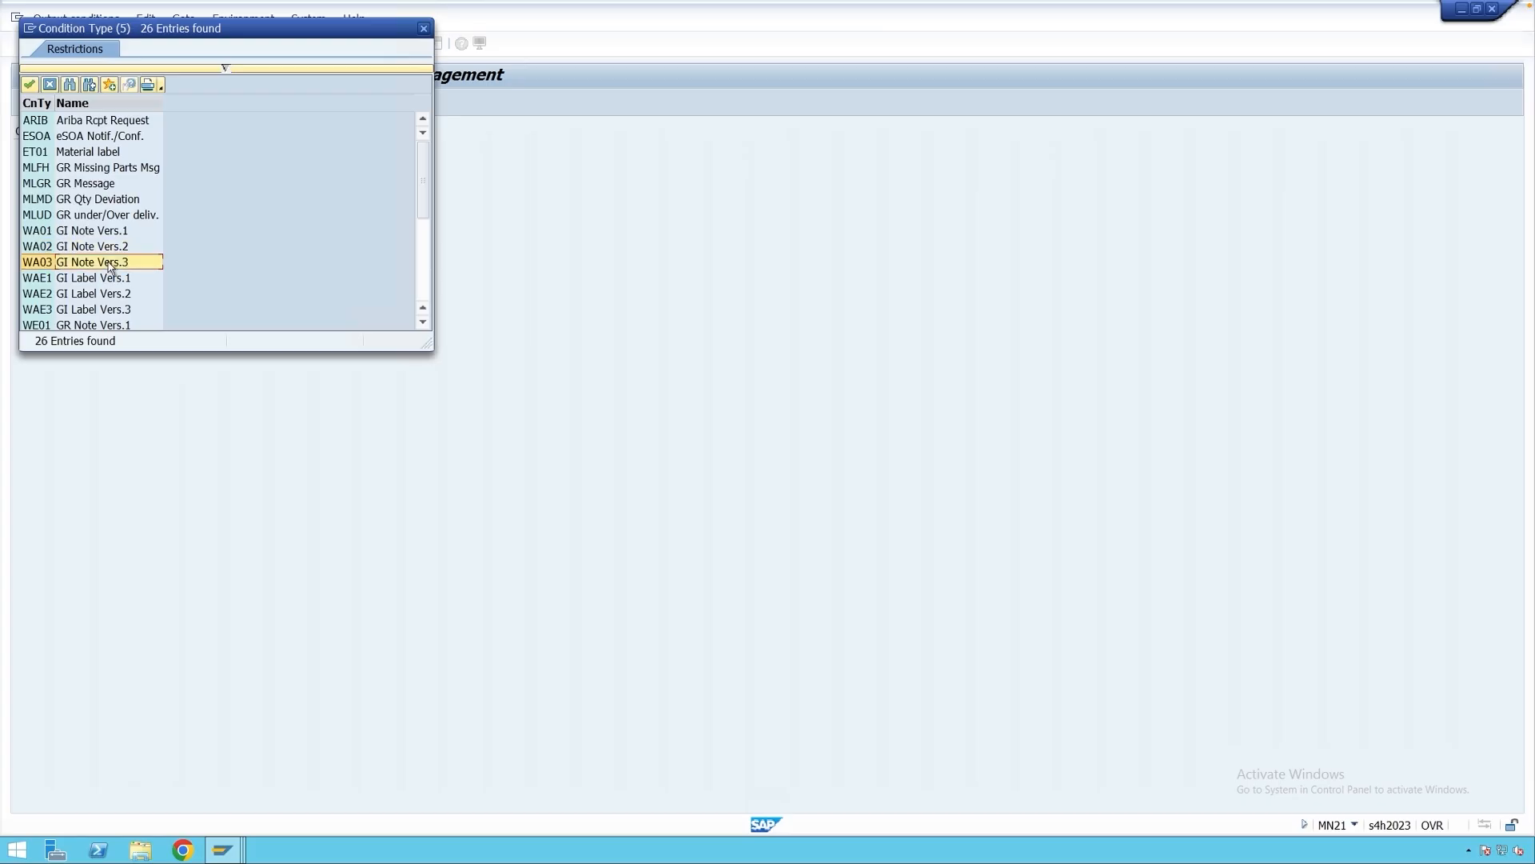
double_click(40, 233)
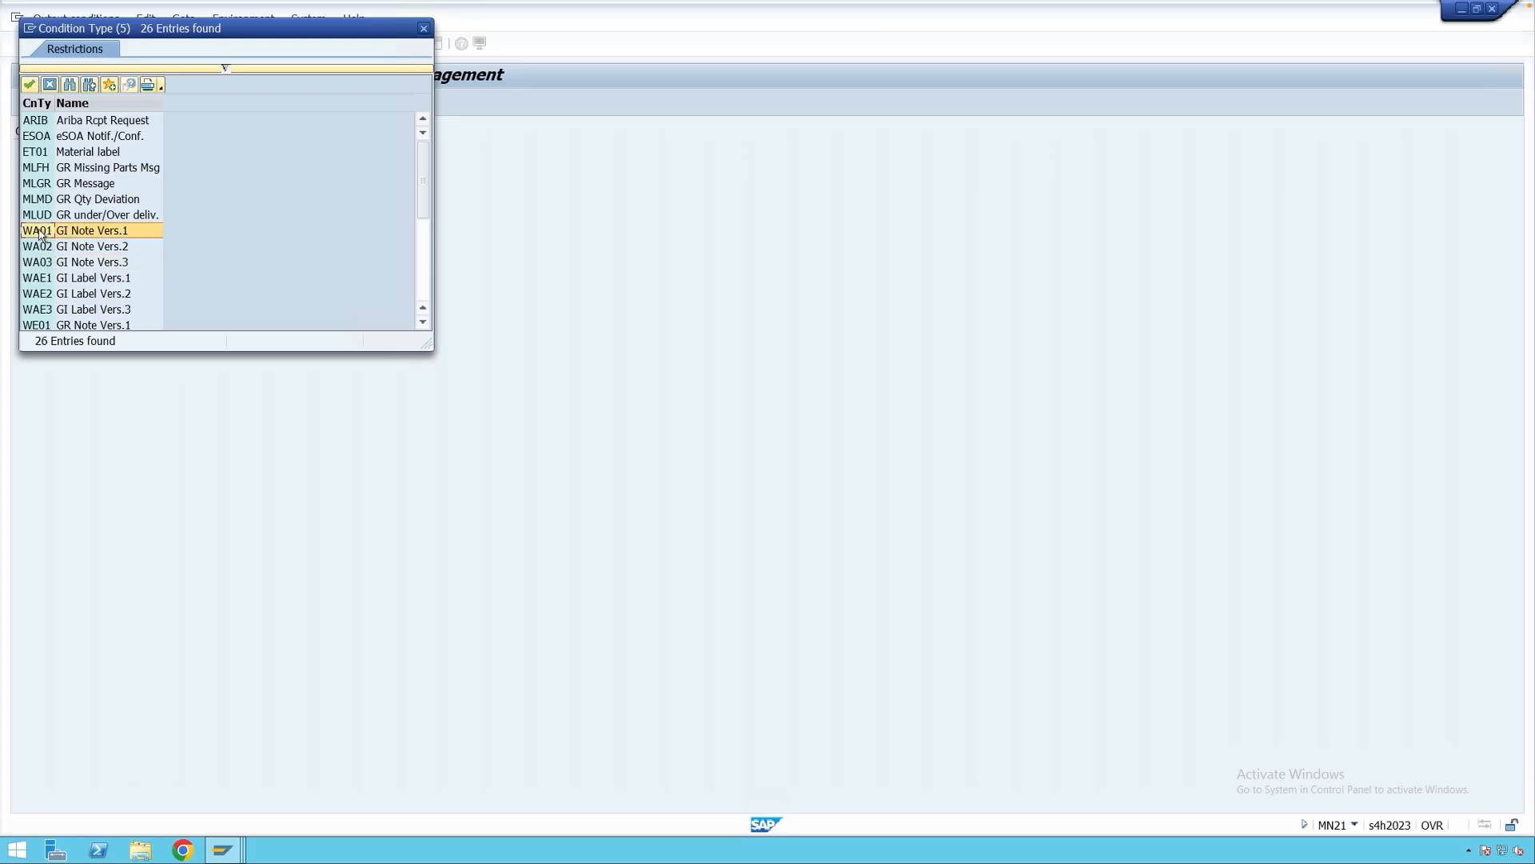
key(Return)
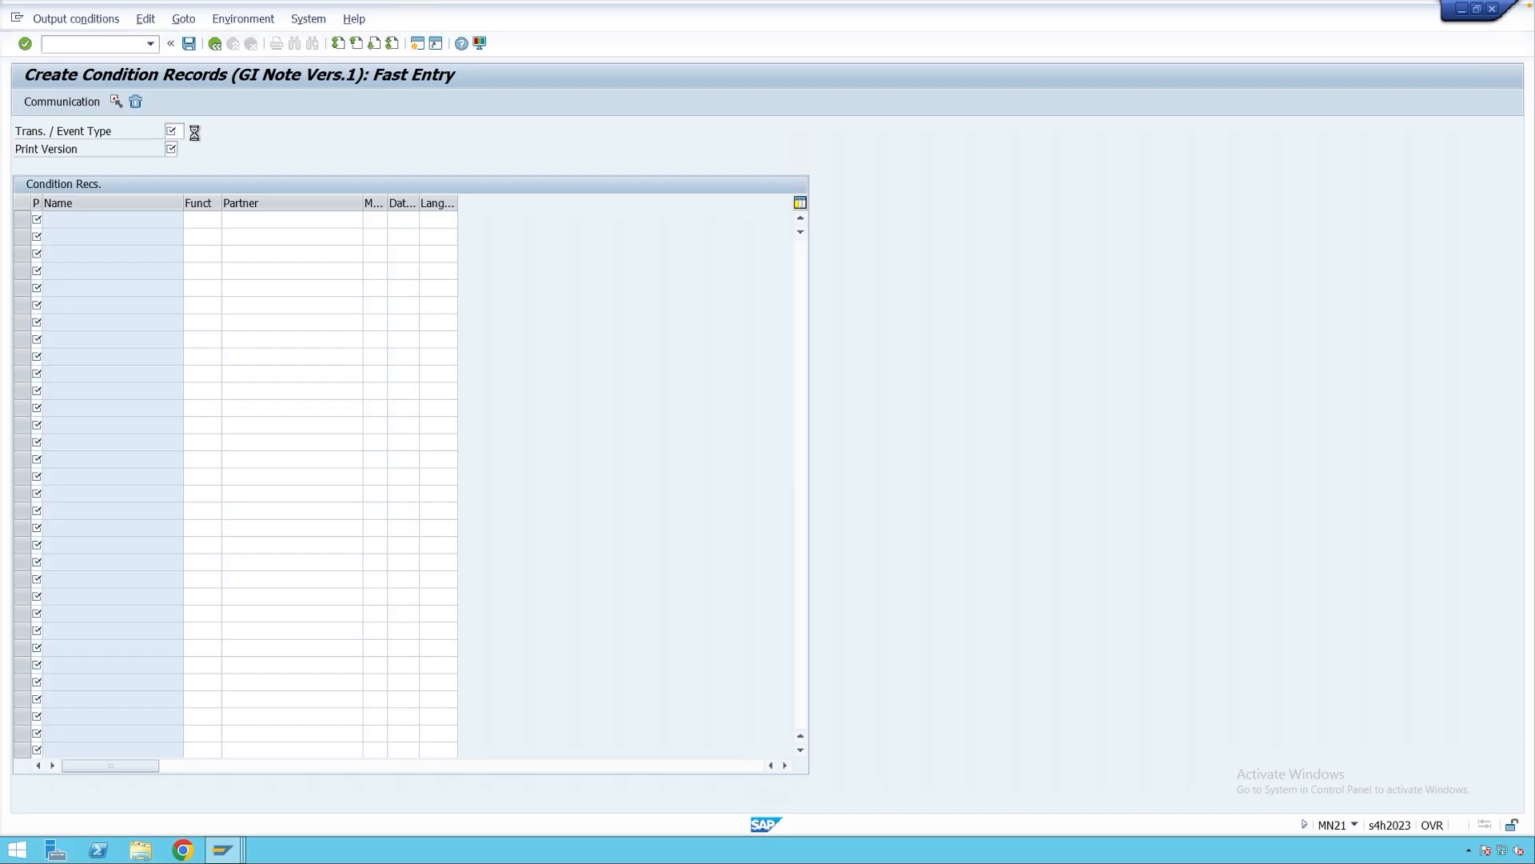
click(191, 131)
click(203, 336)
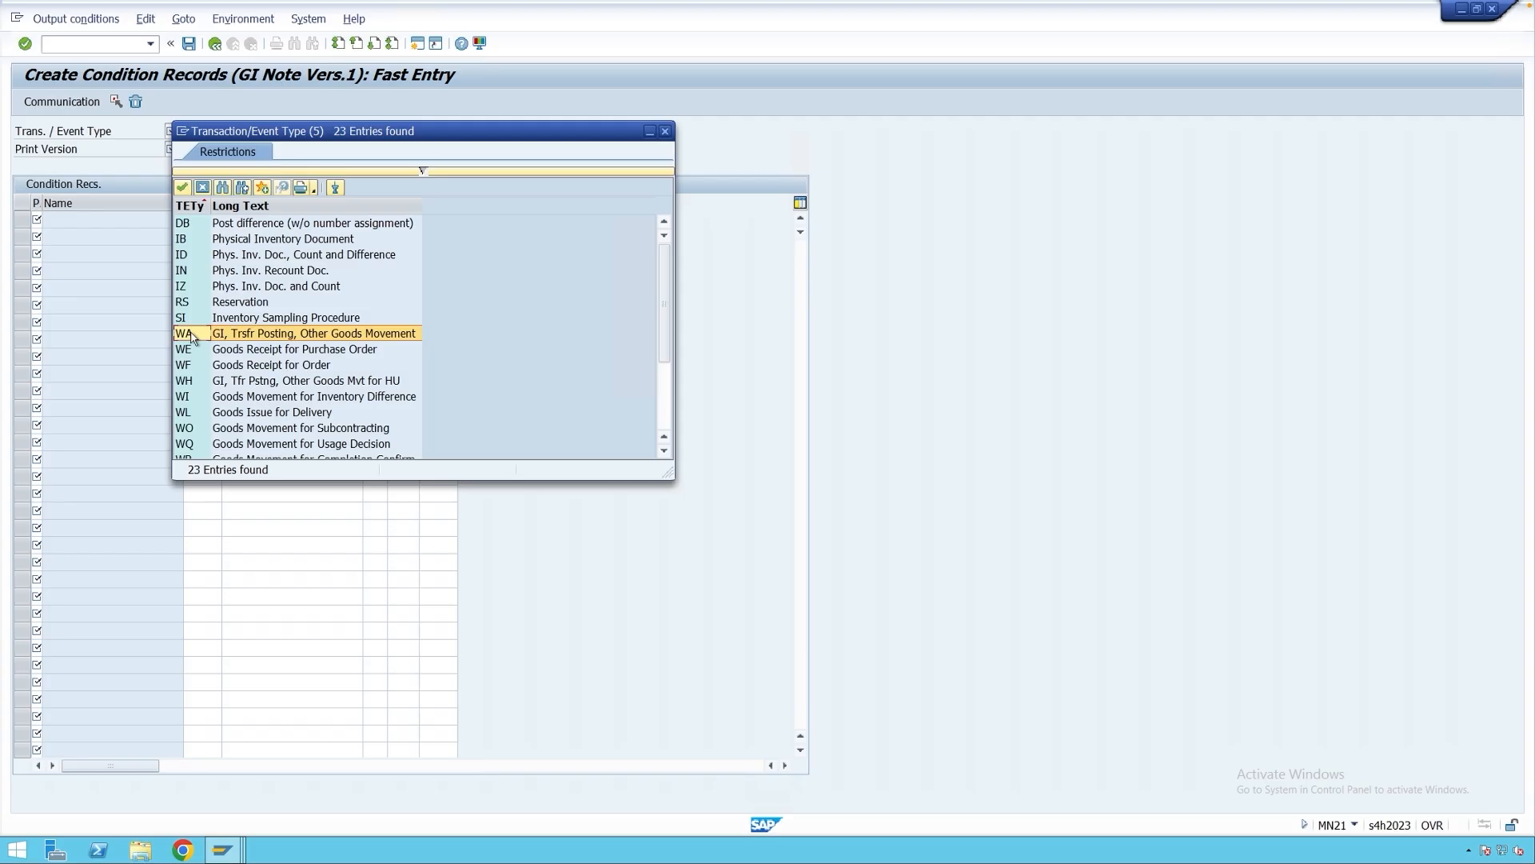
Open another session and run SE16N on table MKPF.
click(183, 136)
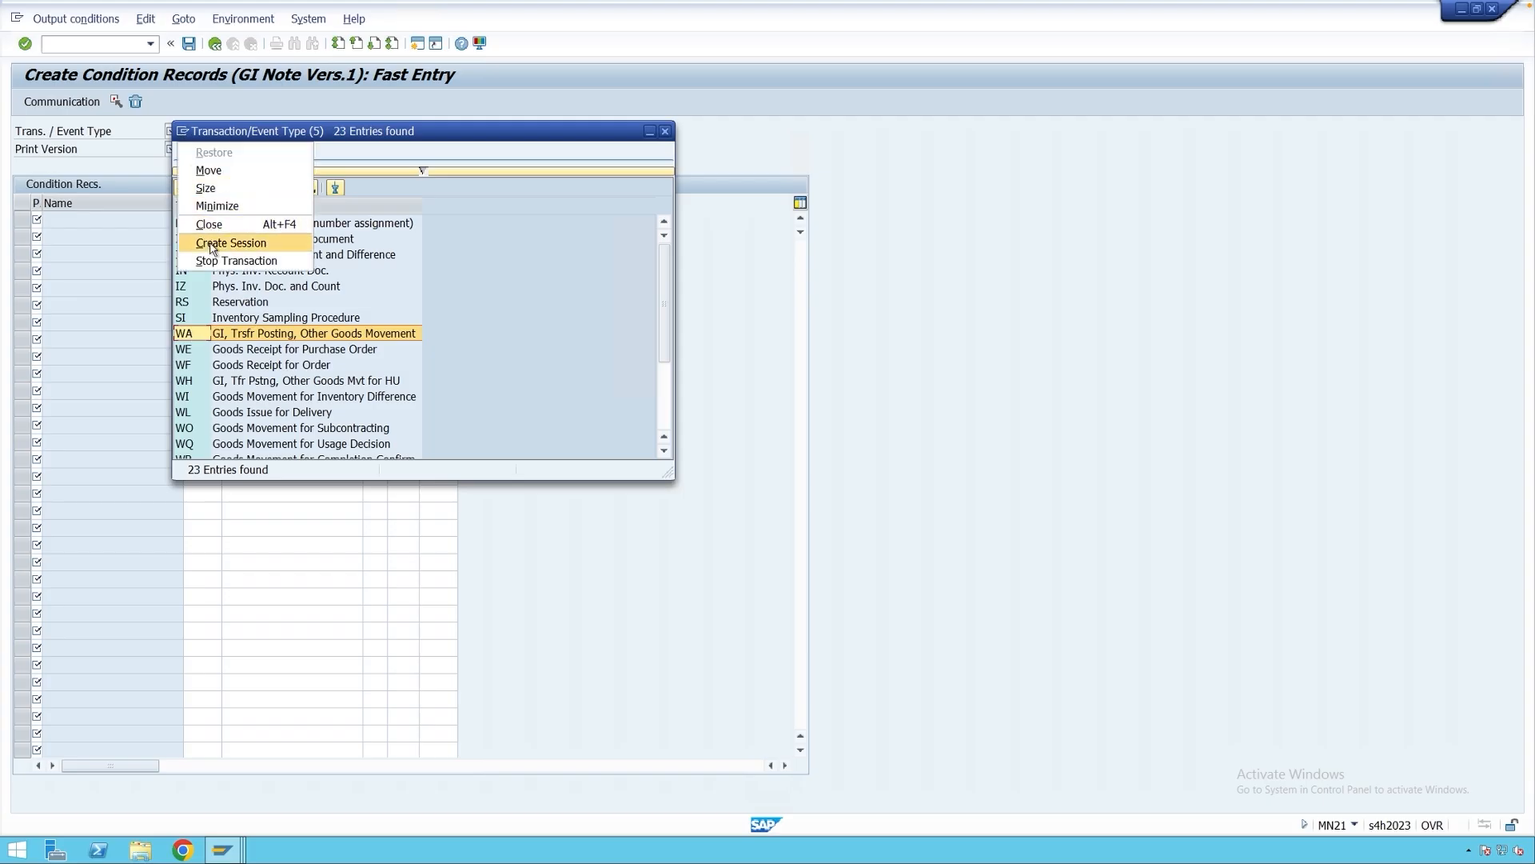
click(224, 240)
text(se)
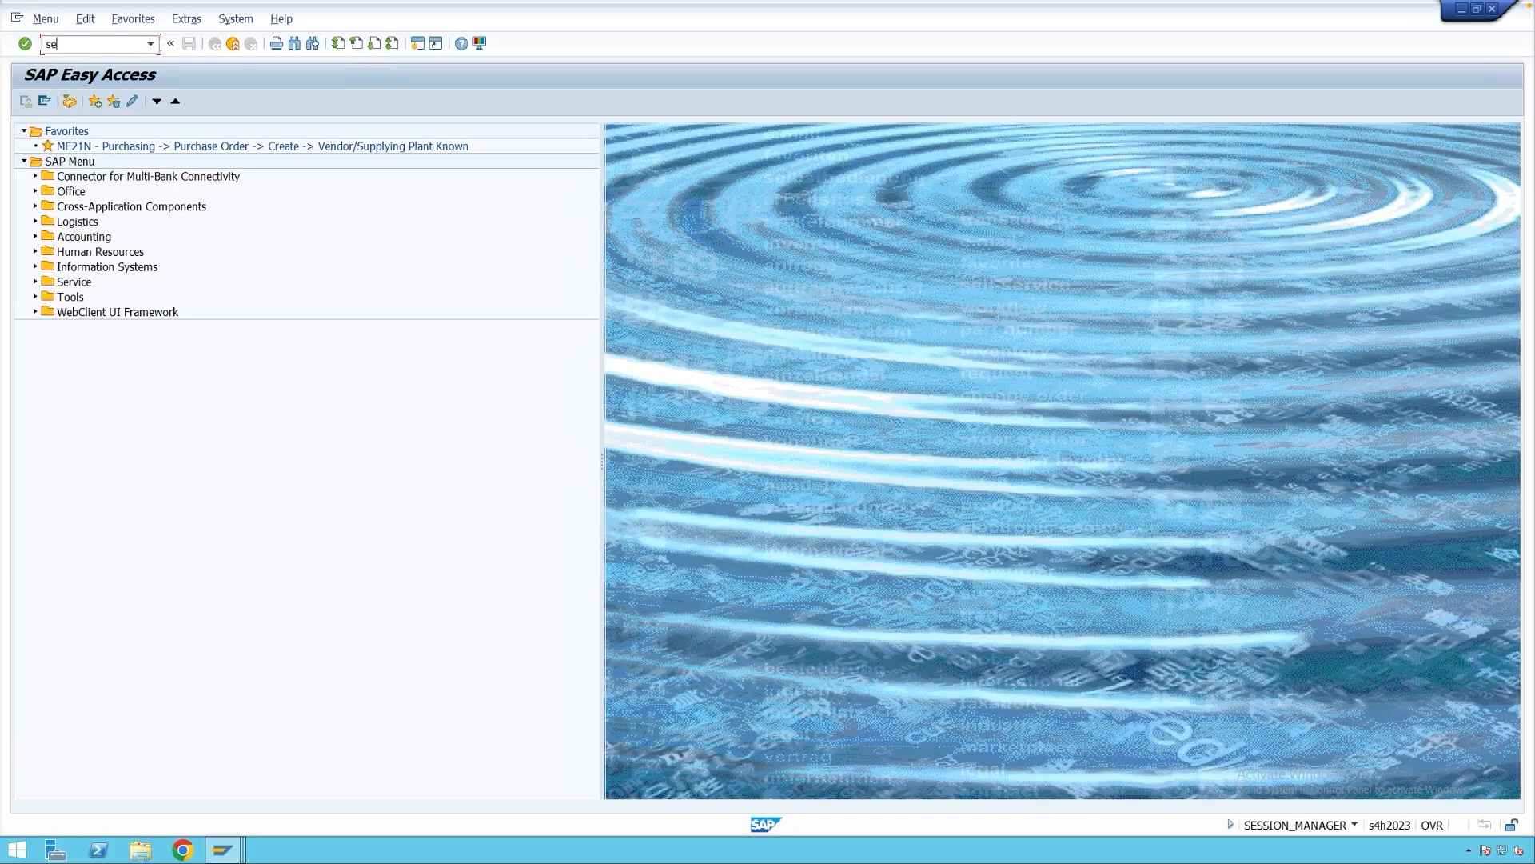
text(16n)
key(Return)
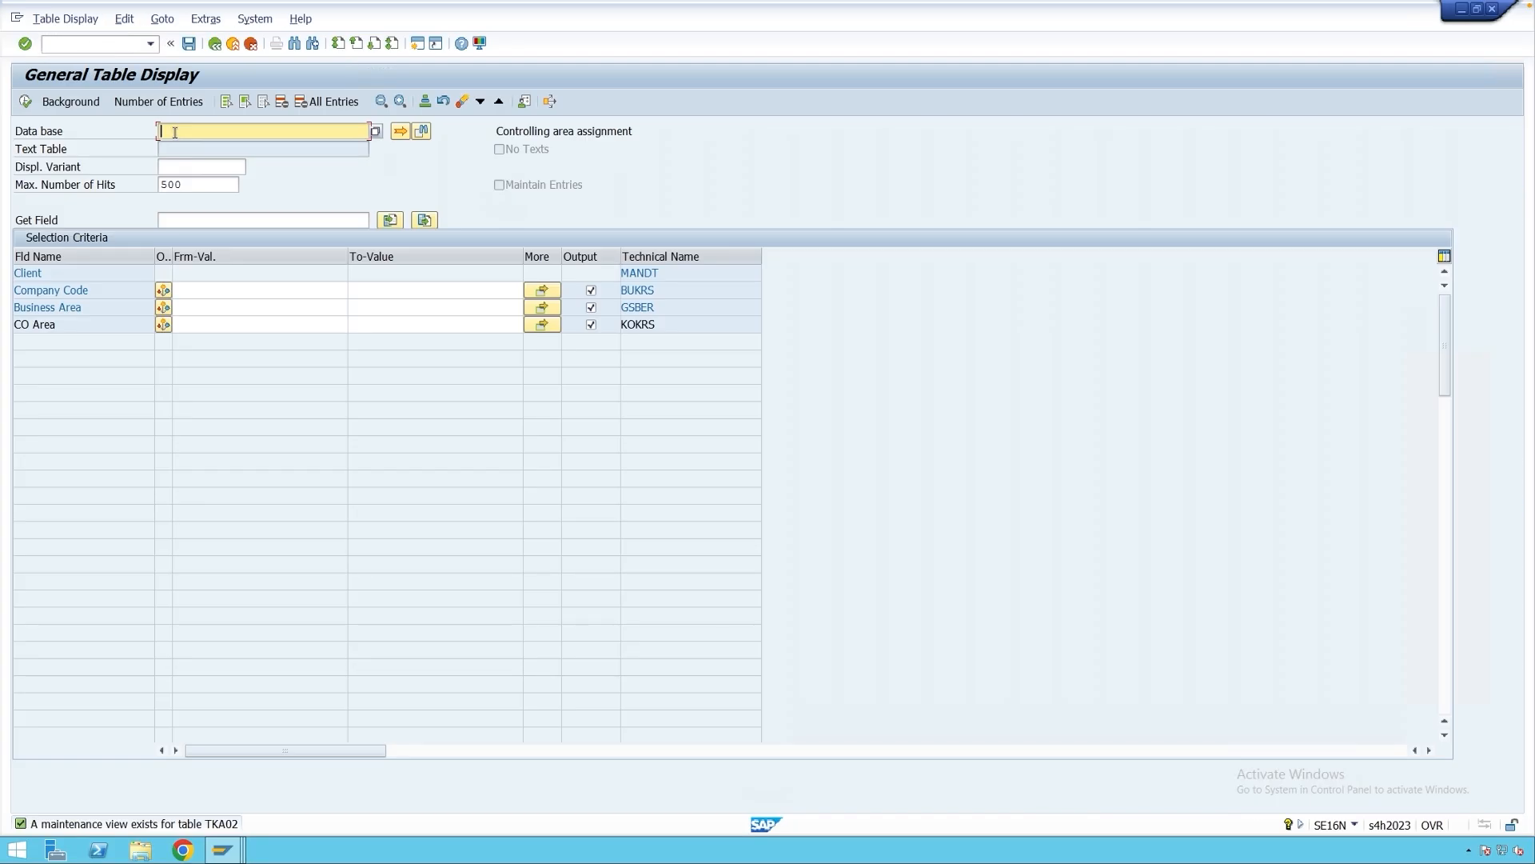
text(mkpf)
key(Return)
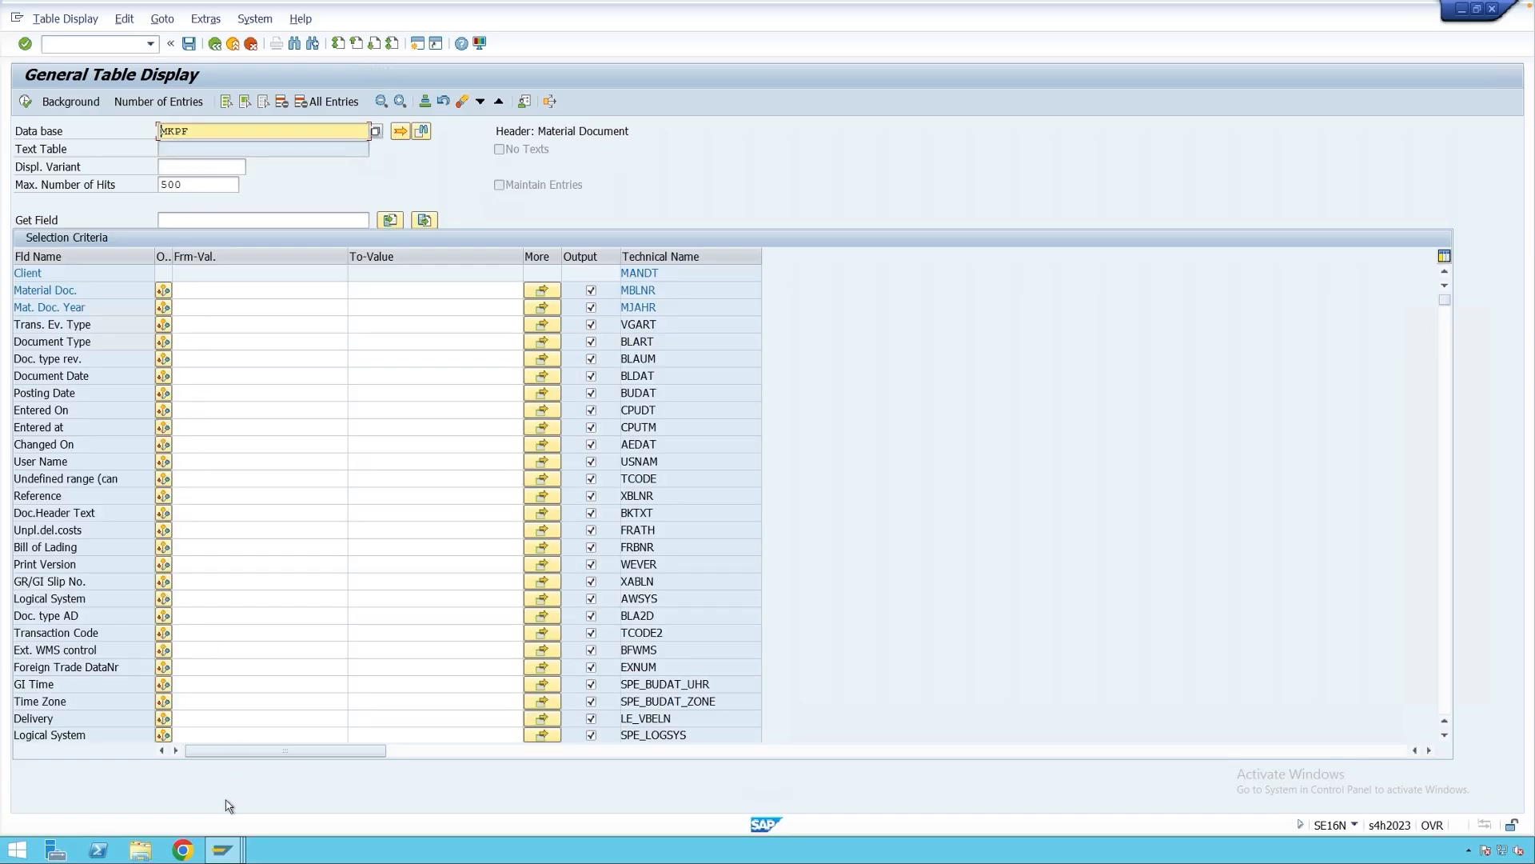
click(222, 849)
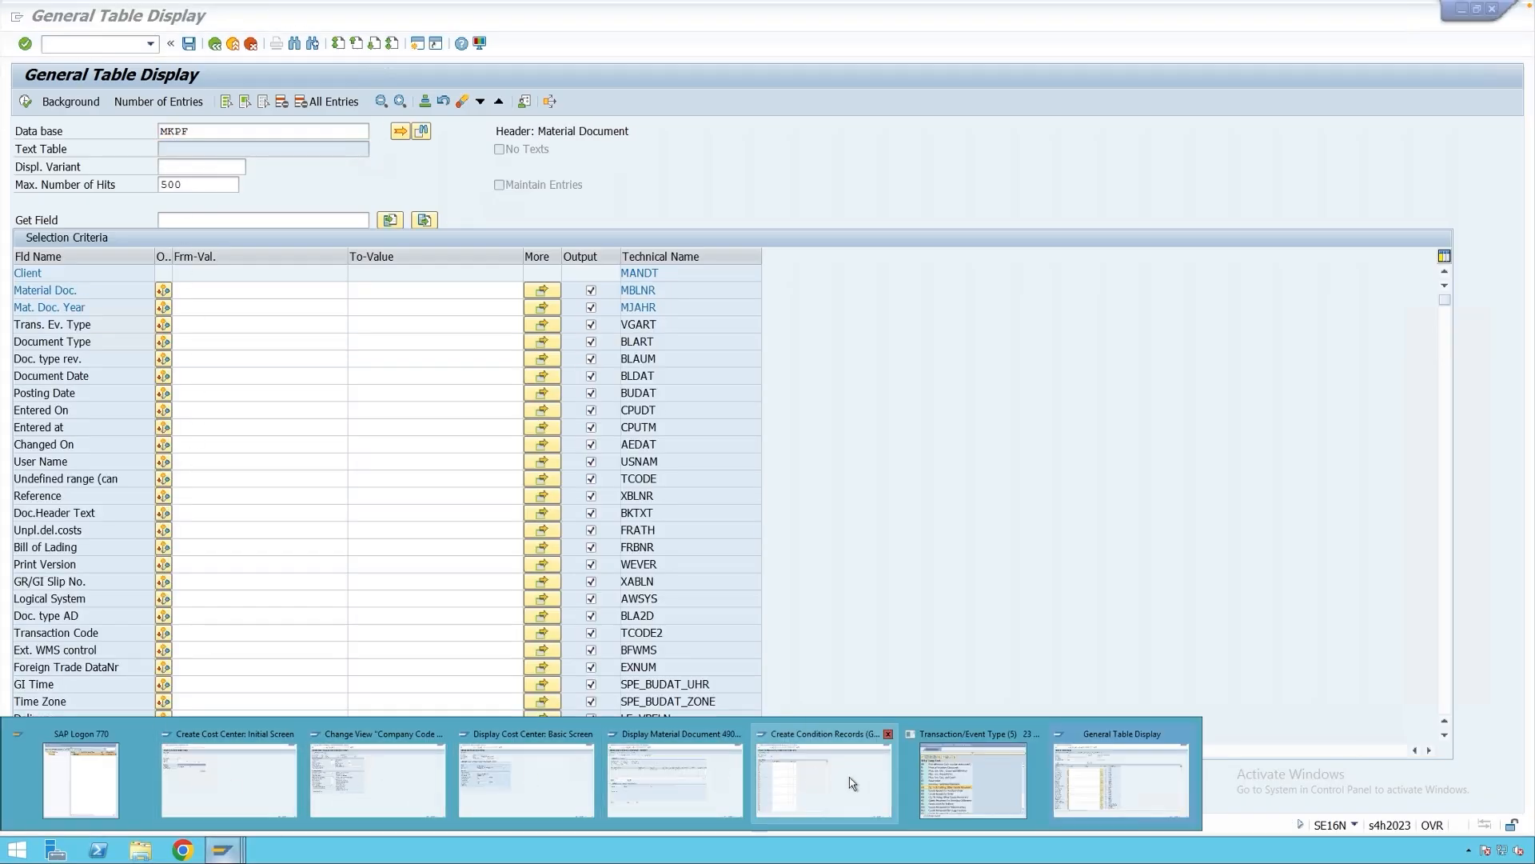
click(657, 776)
drag(357, 133, 286, 134)
key(ctrl+c)
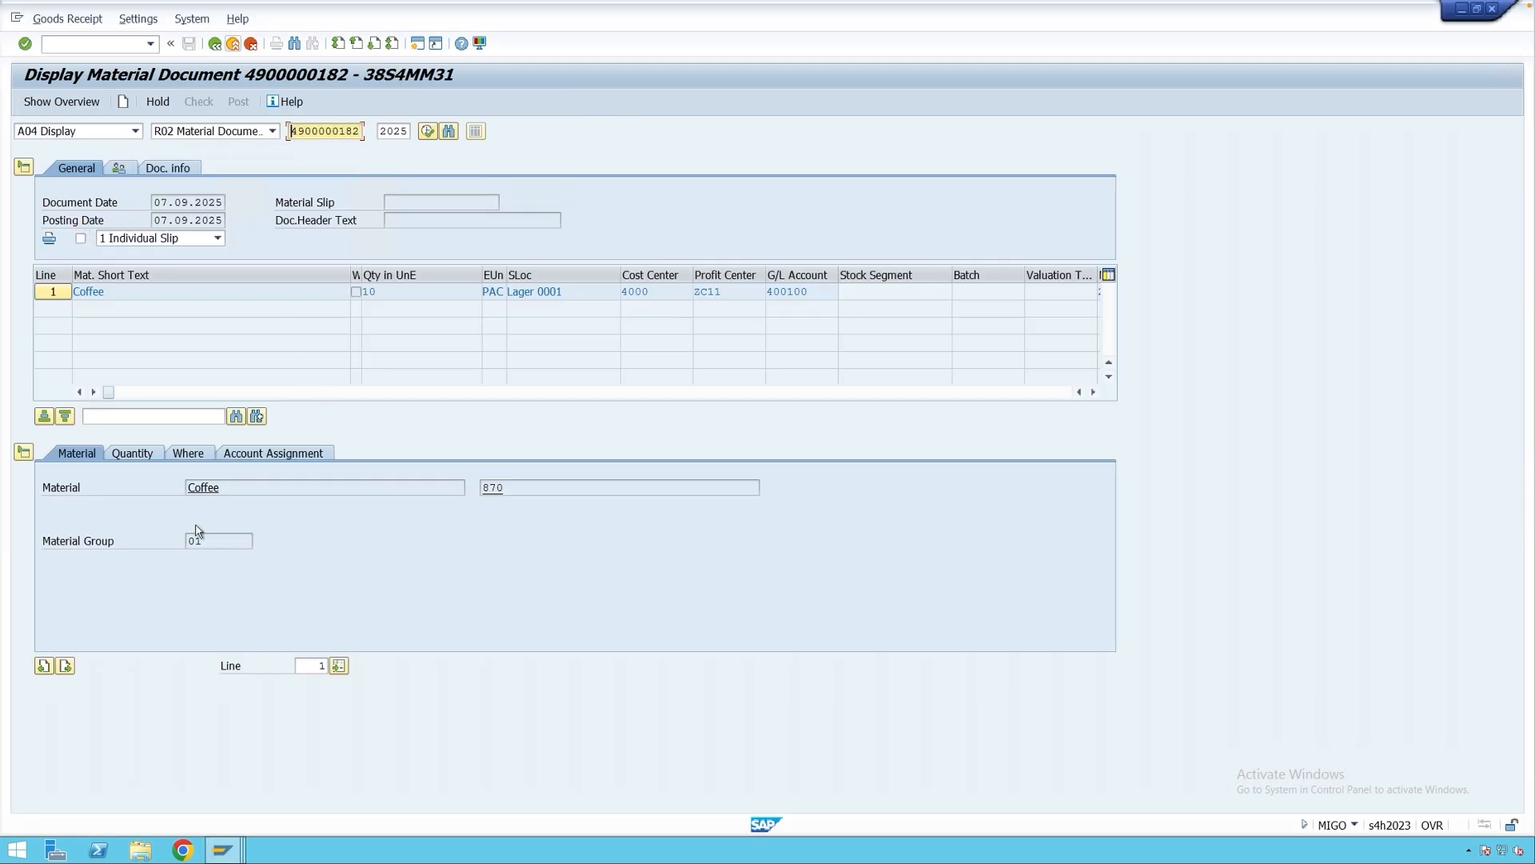
click(224, 849)
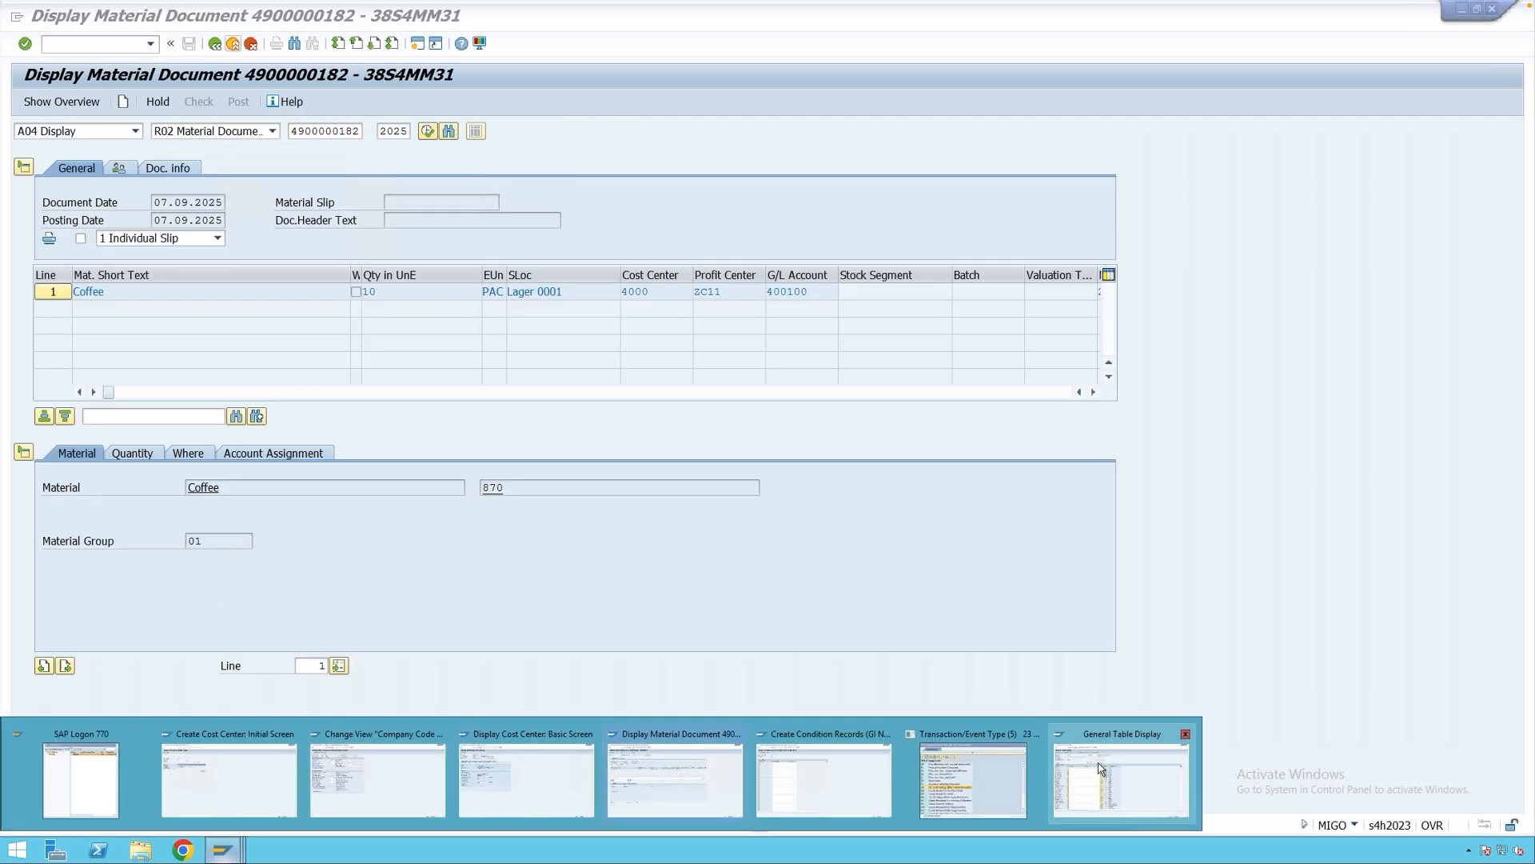
click(1120, 780)
click(227, 287)
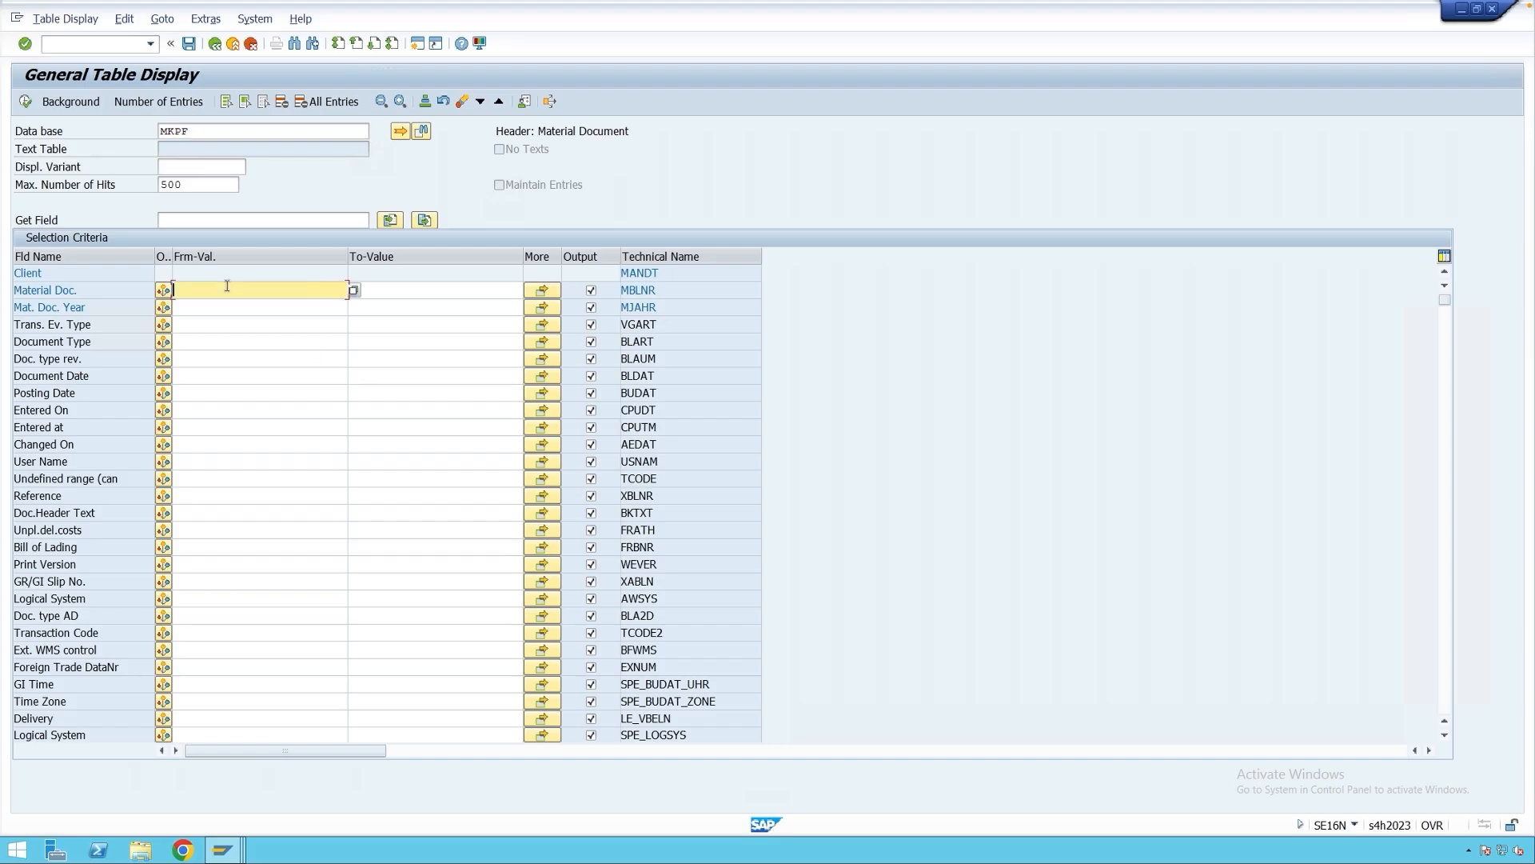
key(ctrl+v)
click(26, 100)
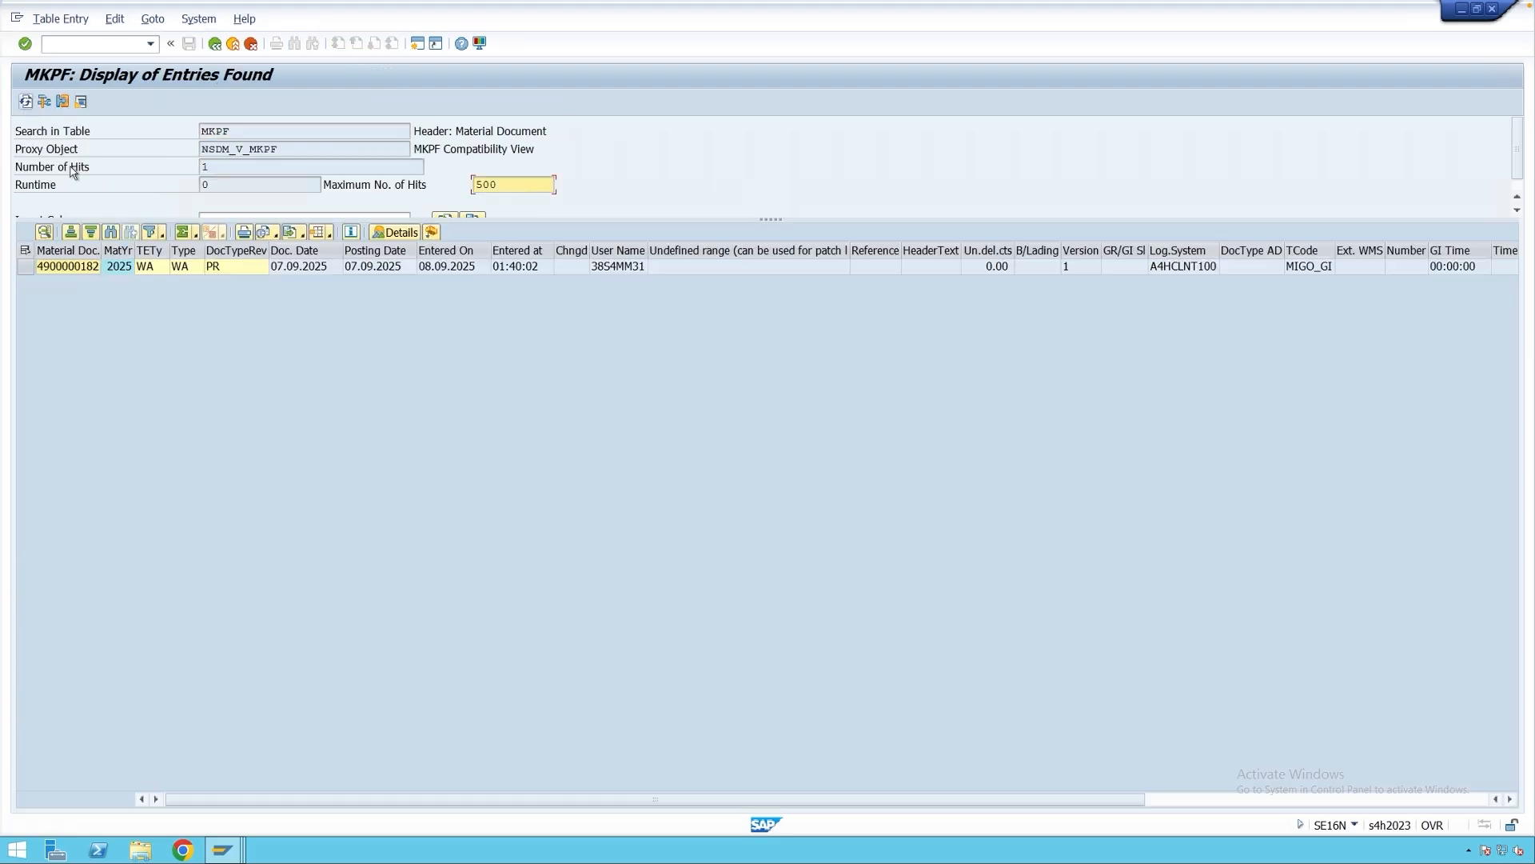
Confirm the entry's transaction/event type WA from its value list, then return to MN21.
click(70, 268)
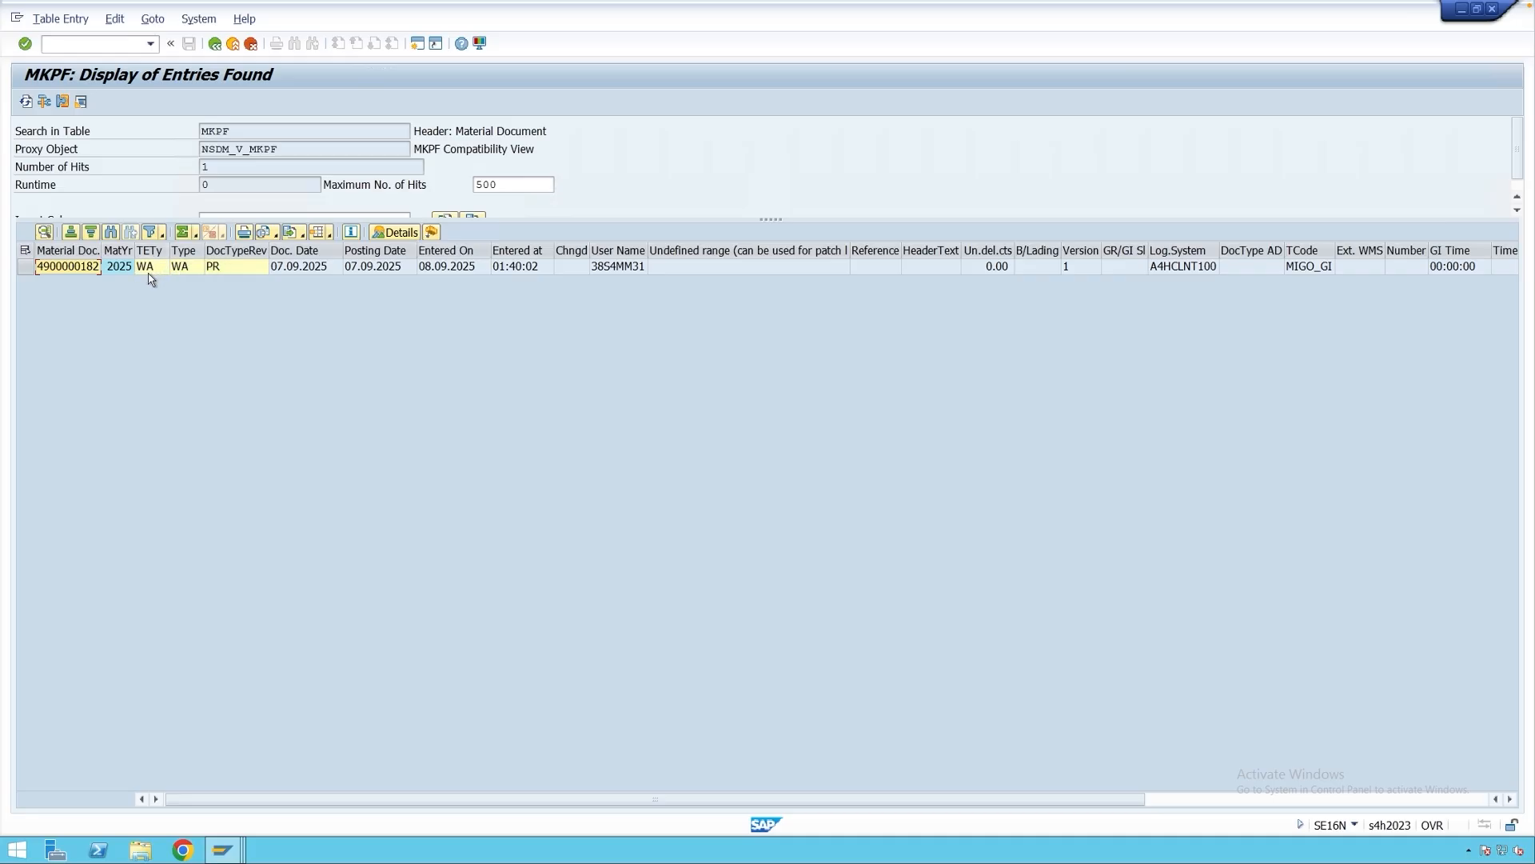
click(157, 269)
click(160, 269)
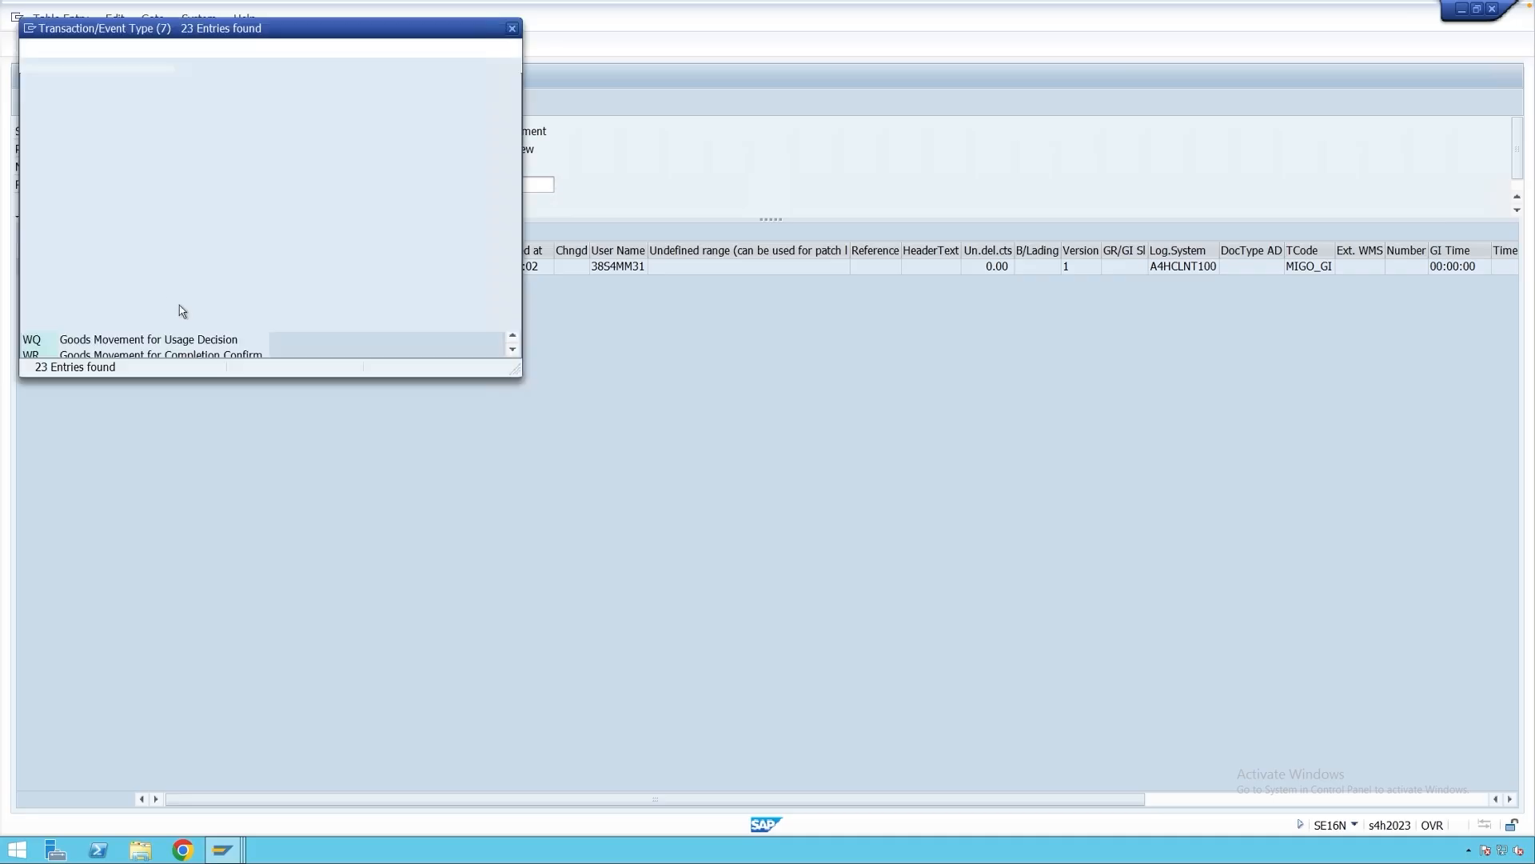
click(41, 232)
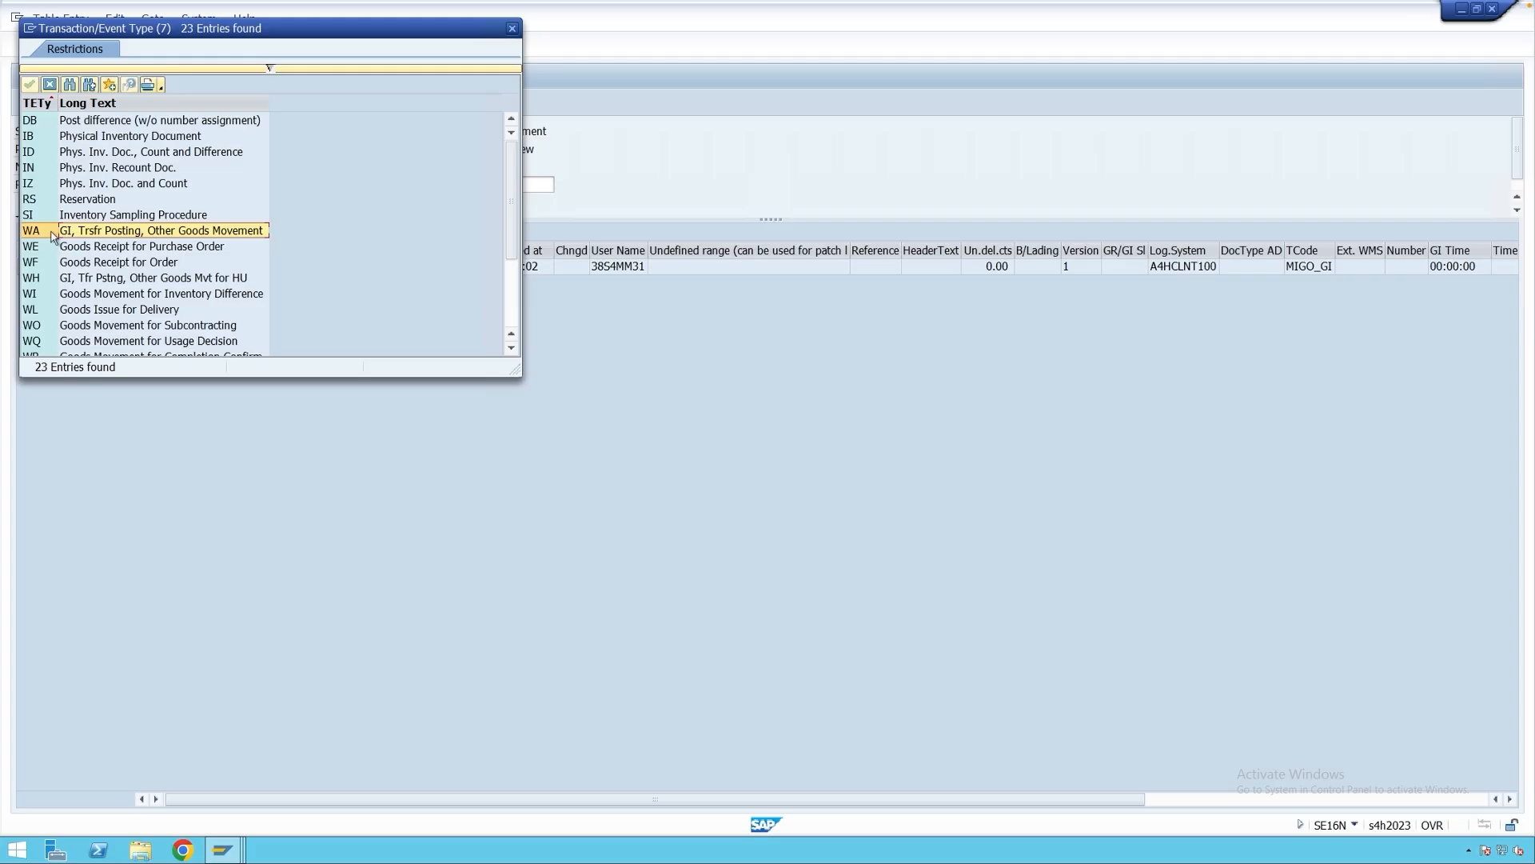
click(513, 28)
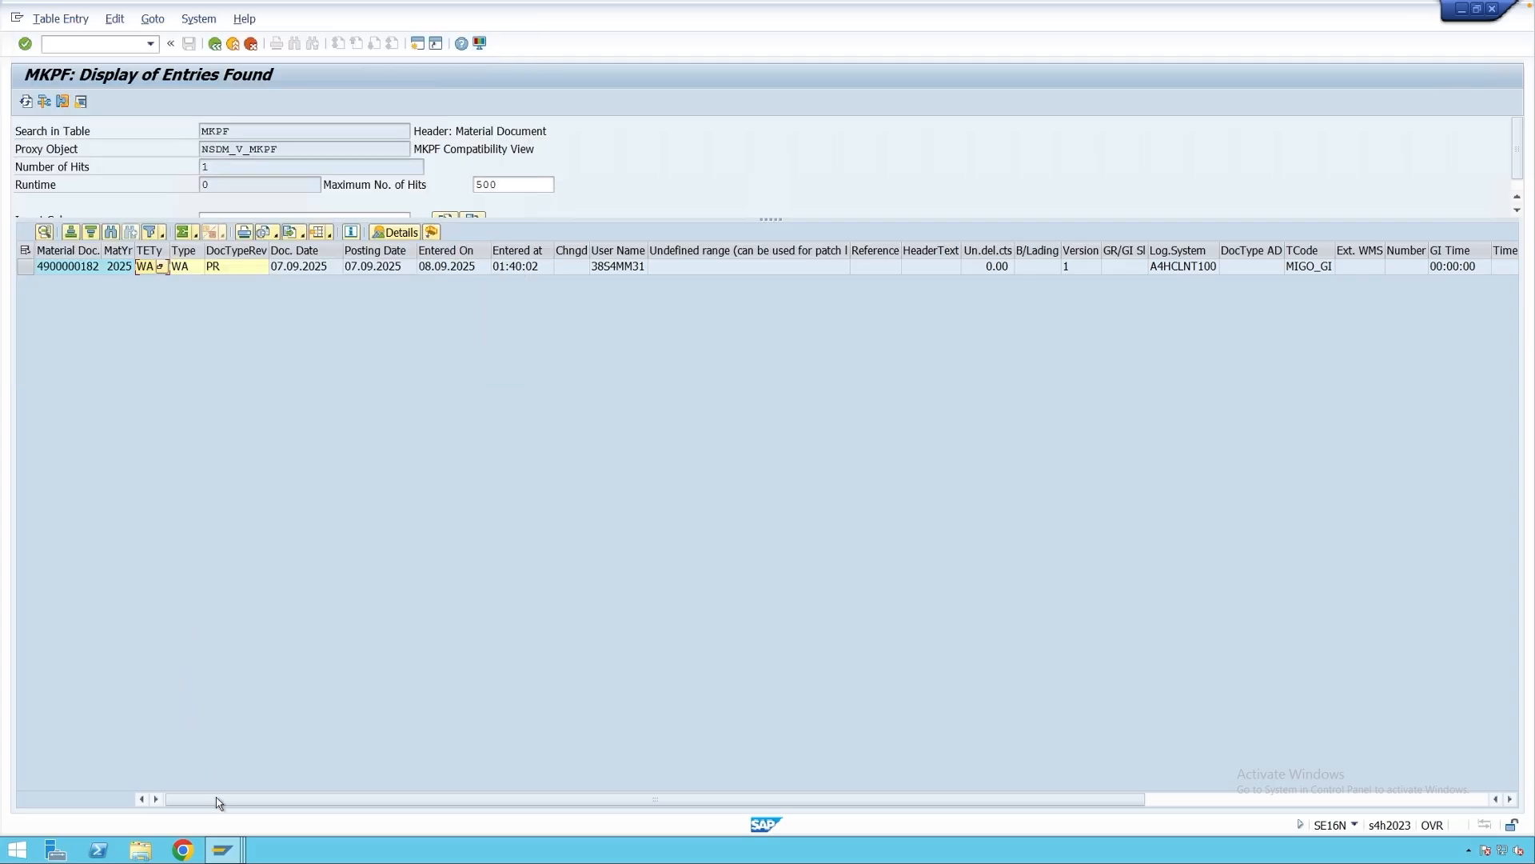
mouse_move(222, 844)
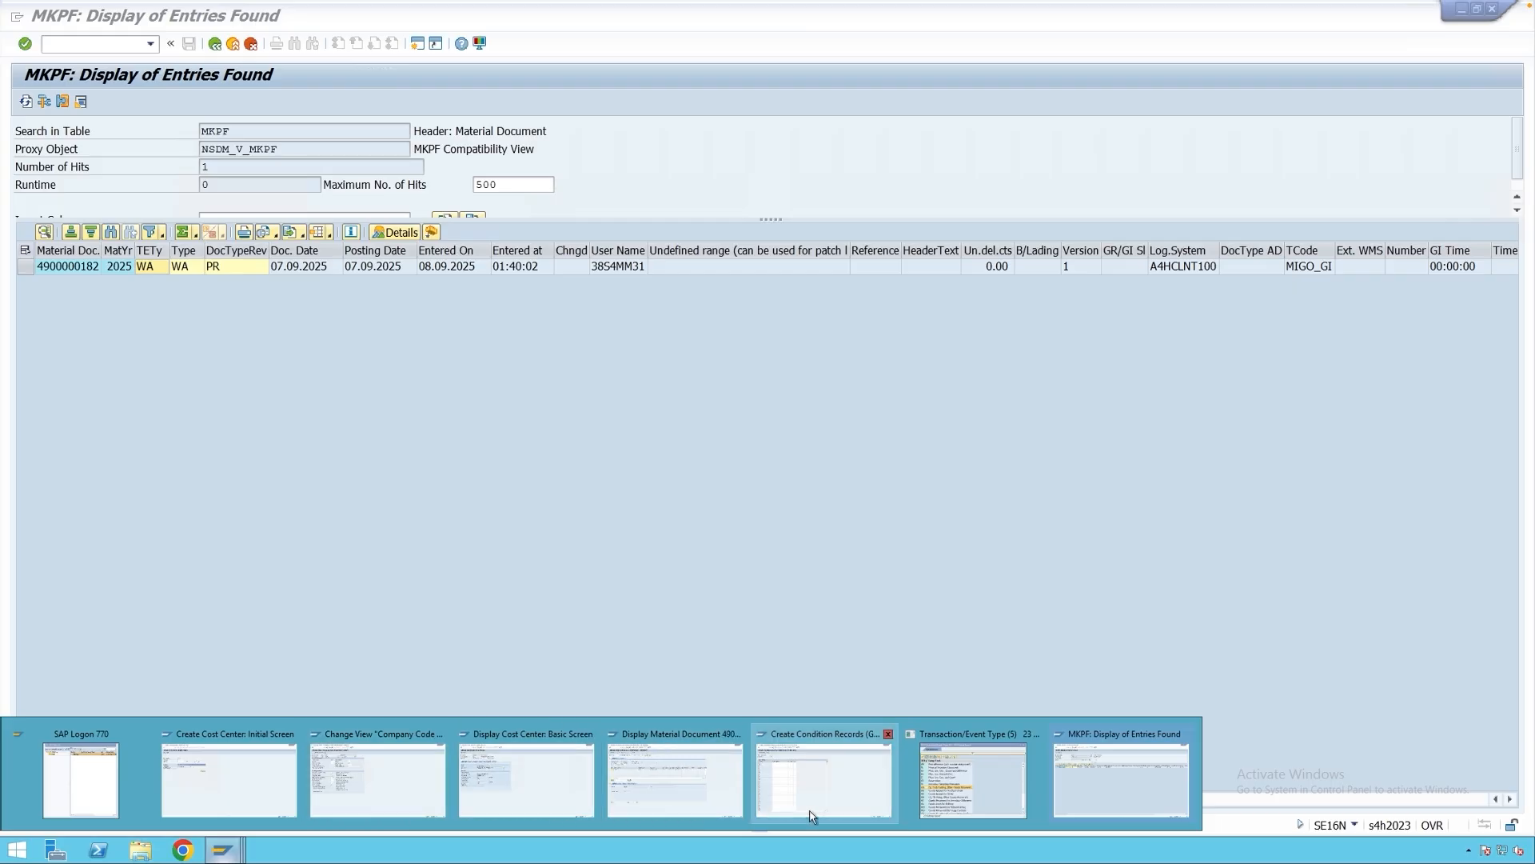
click(828, 780)
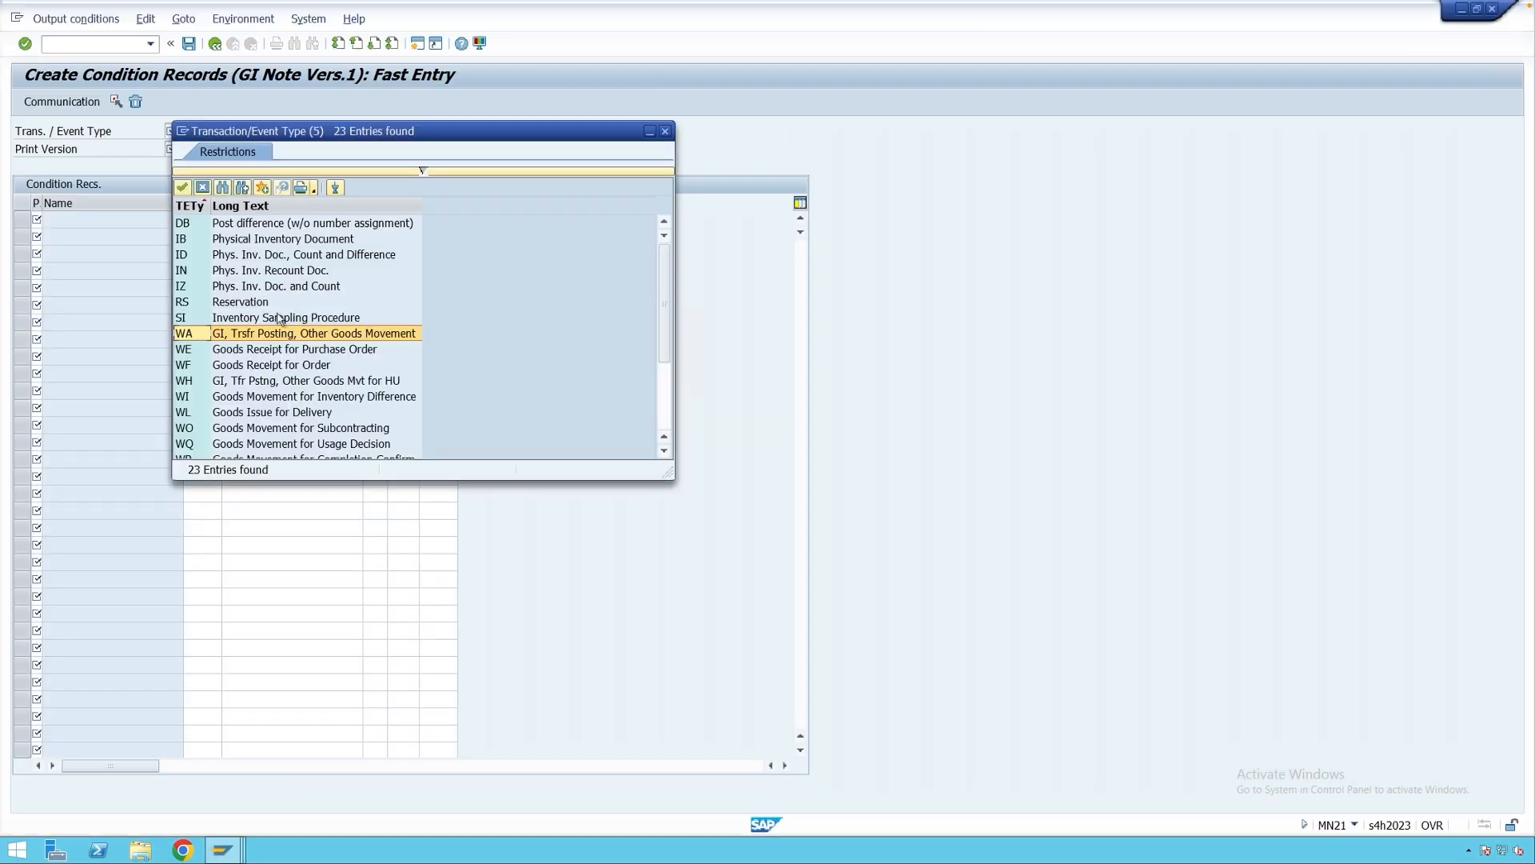
Enter event type WA and print version 1 (Individual Slip) for the GI Note condition records.
click(664, 131)
text(WA)
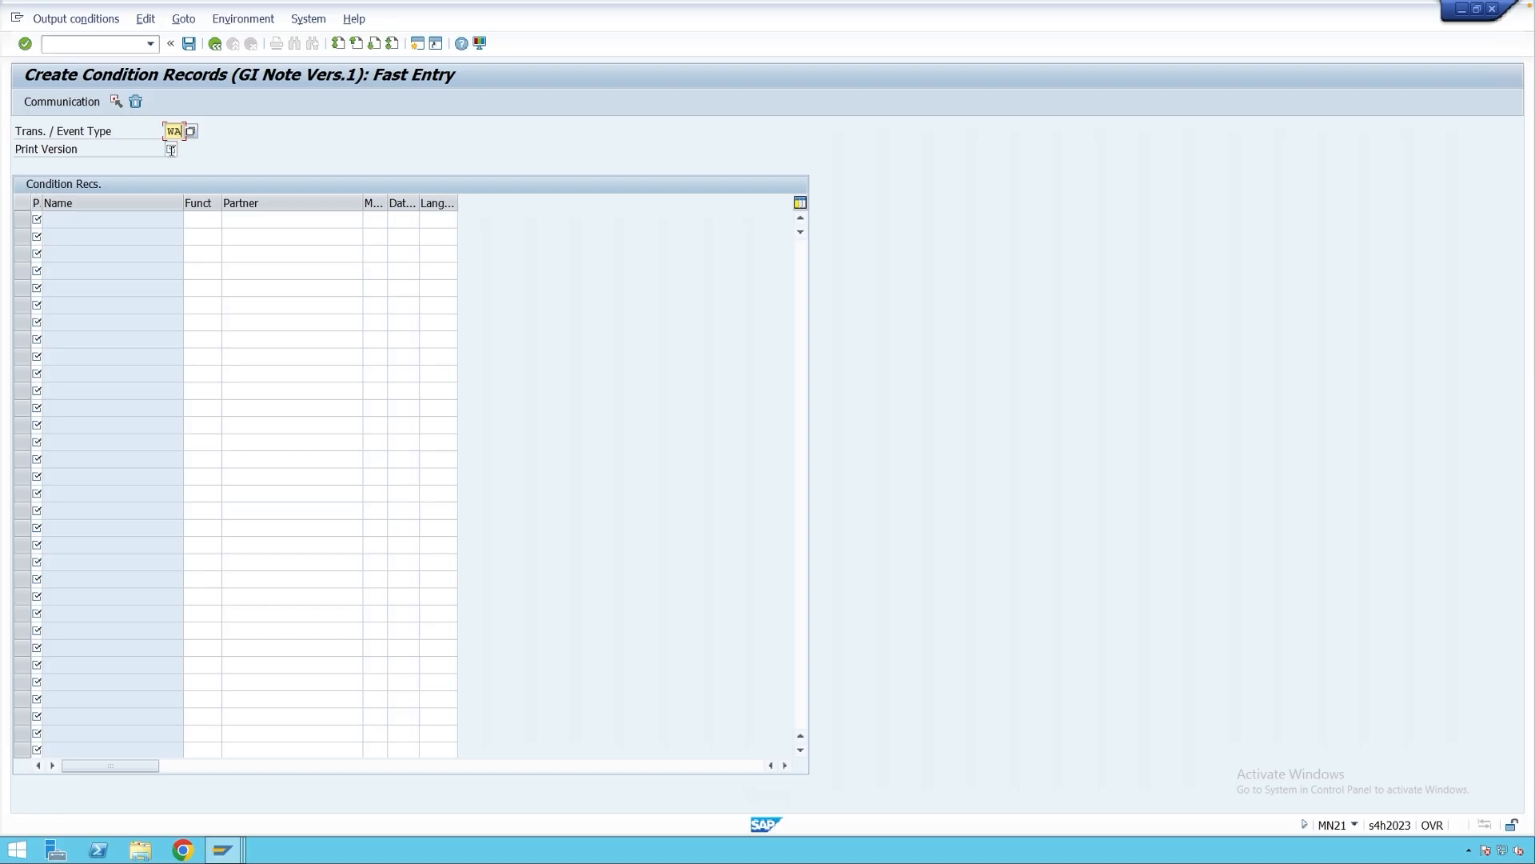
click(171, 150)
click(185, 150)
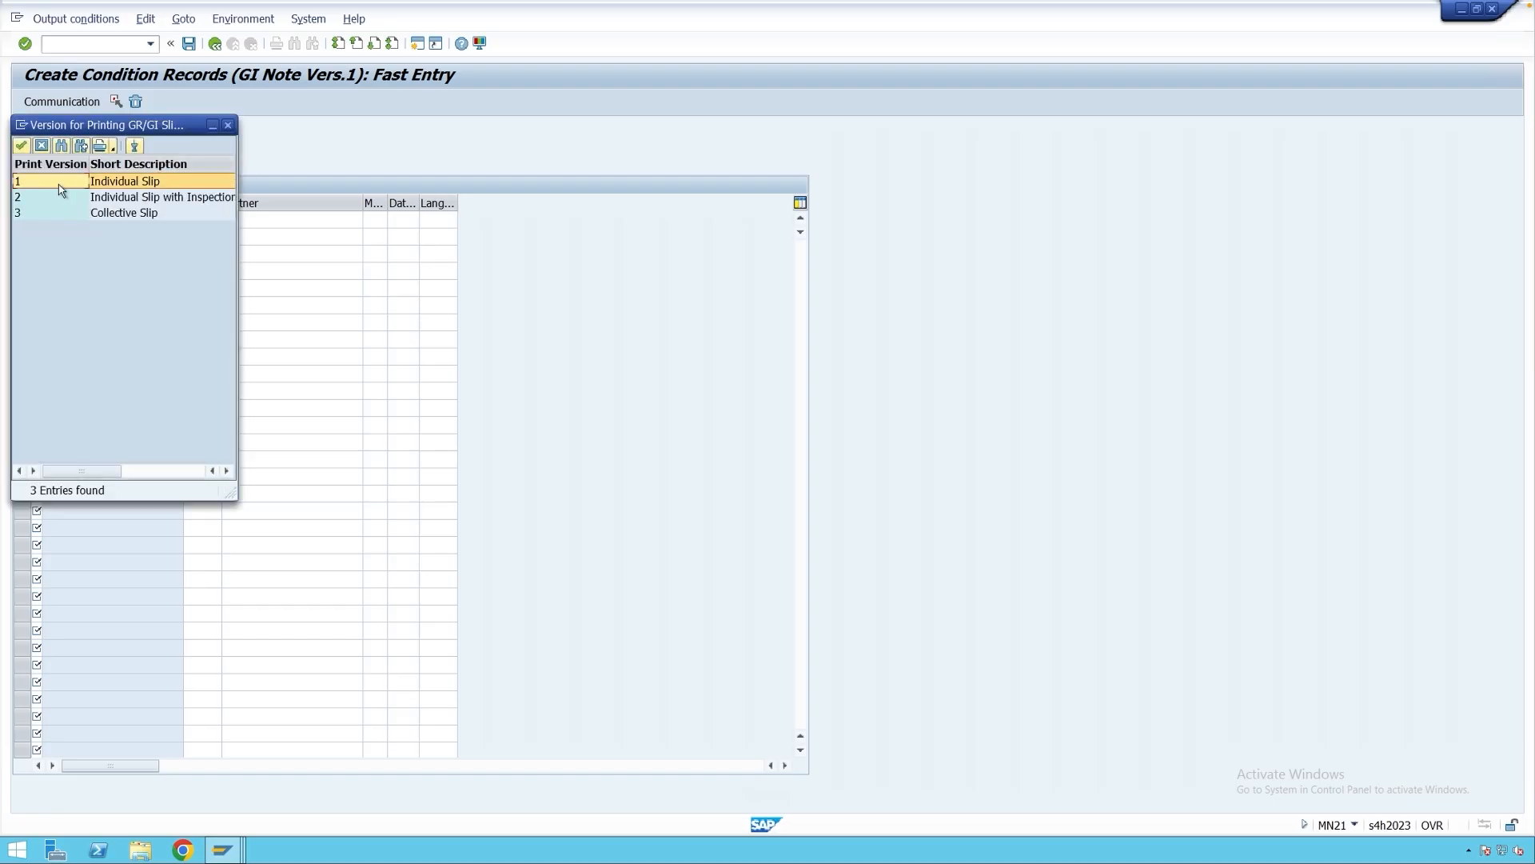
click(62, 190)
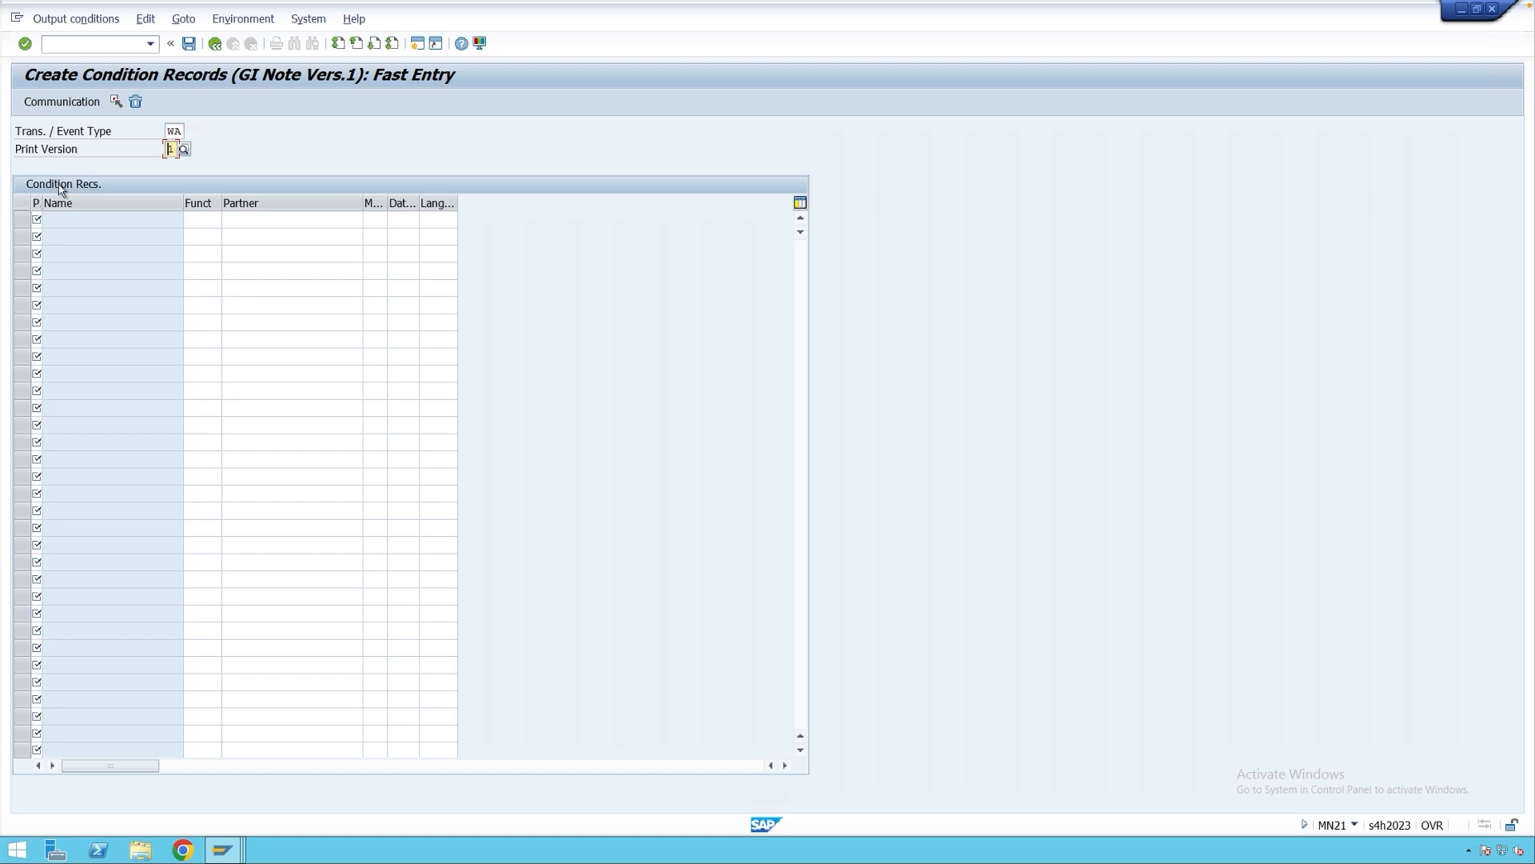
click(33, 219)
click(417, 45)
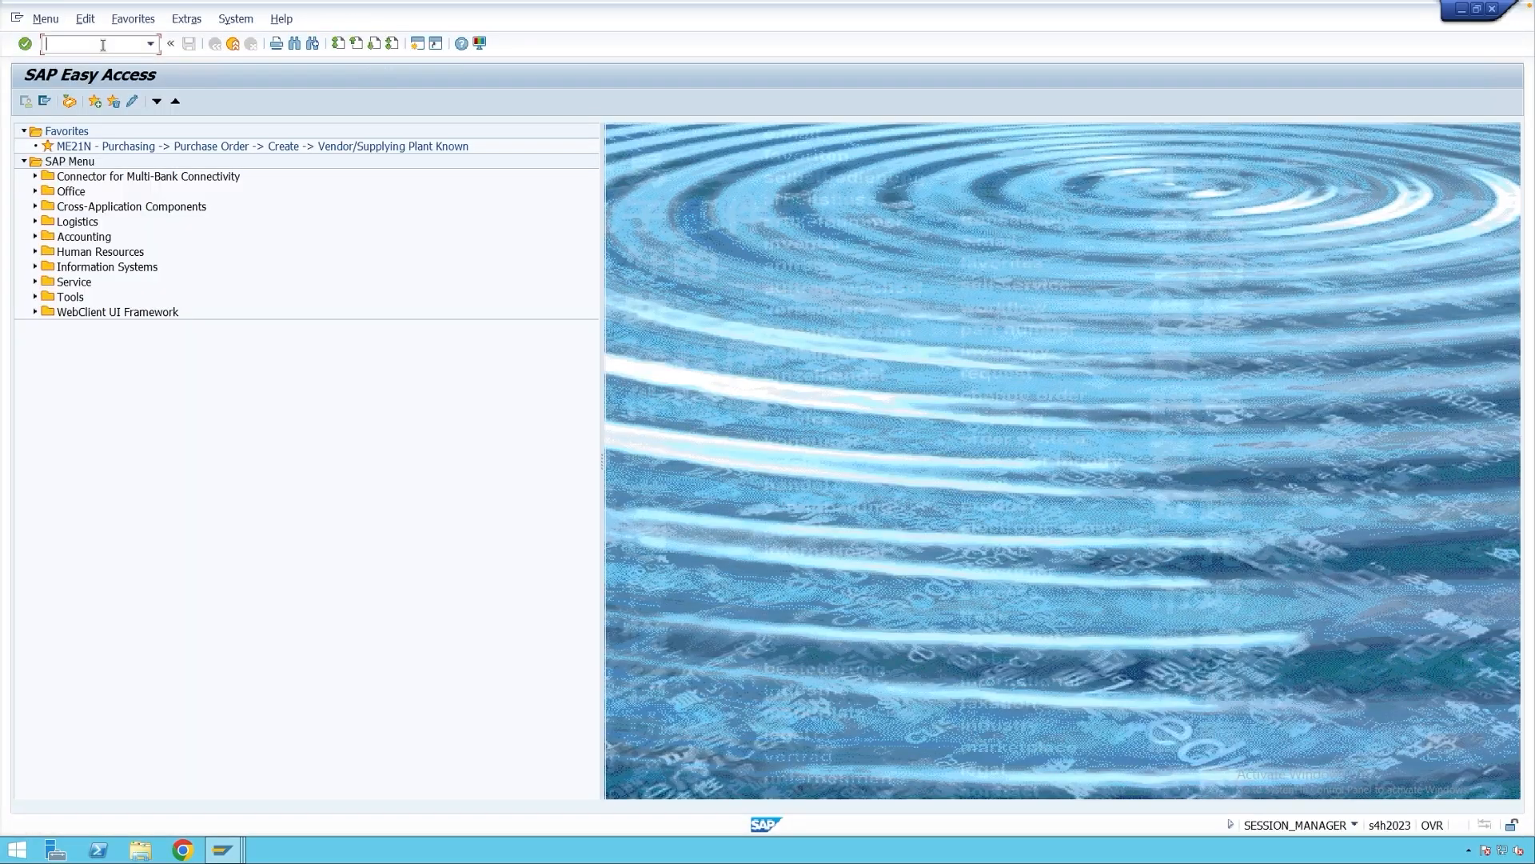
text(omjj)
key(Return)
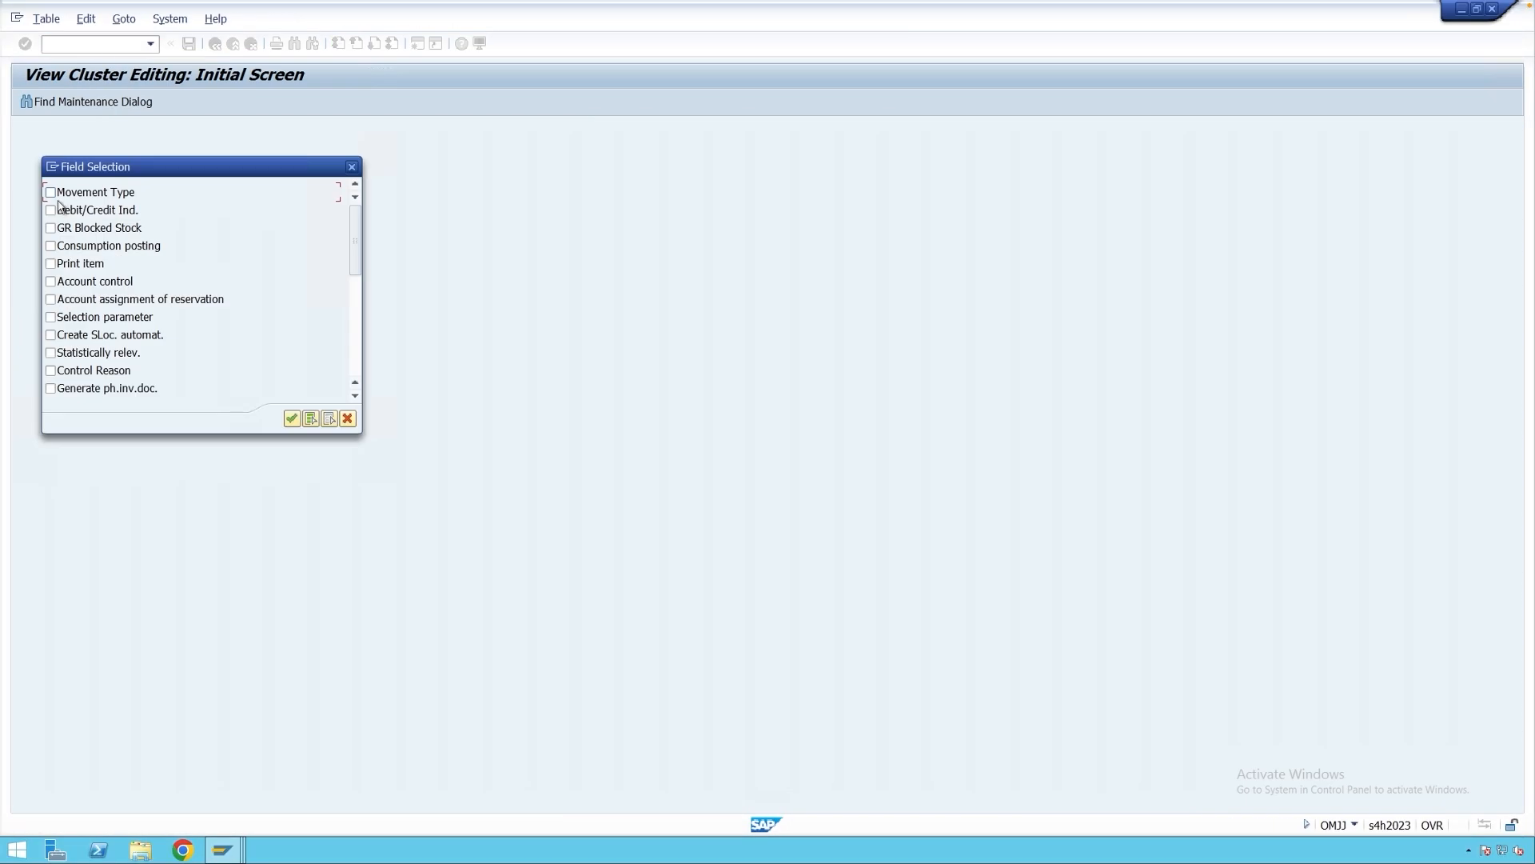
click(62, 197)
key(Return)
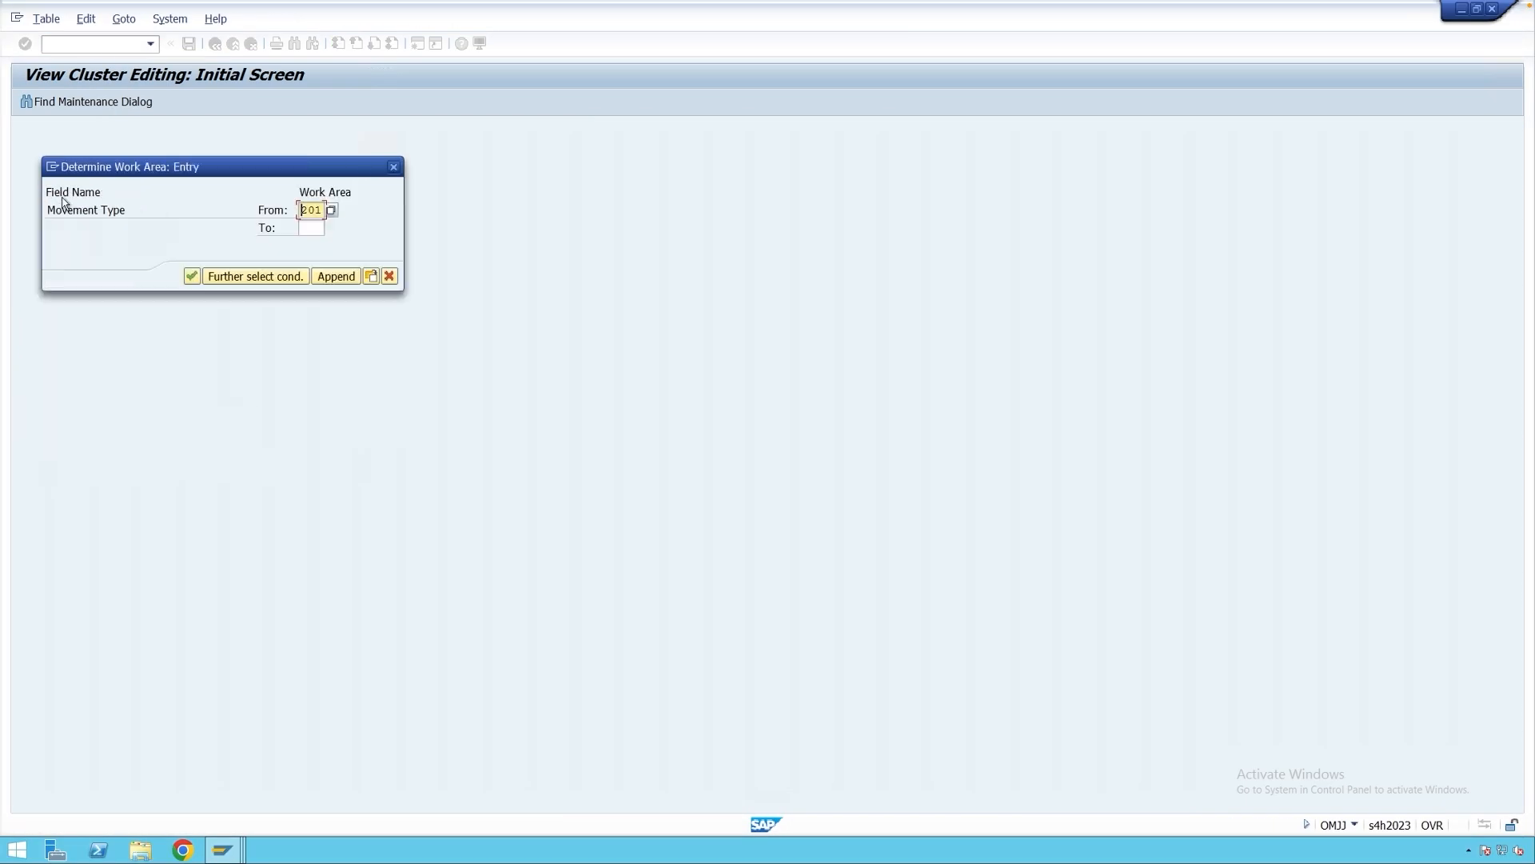
text(201)
key(Return)
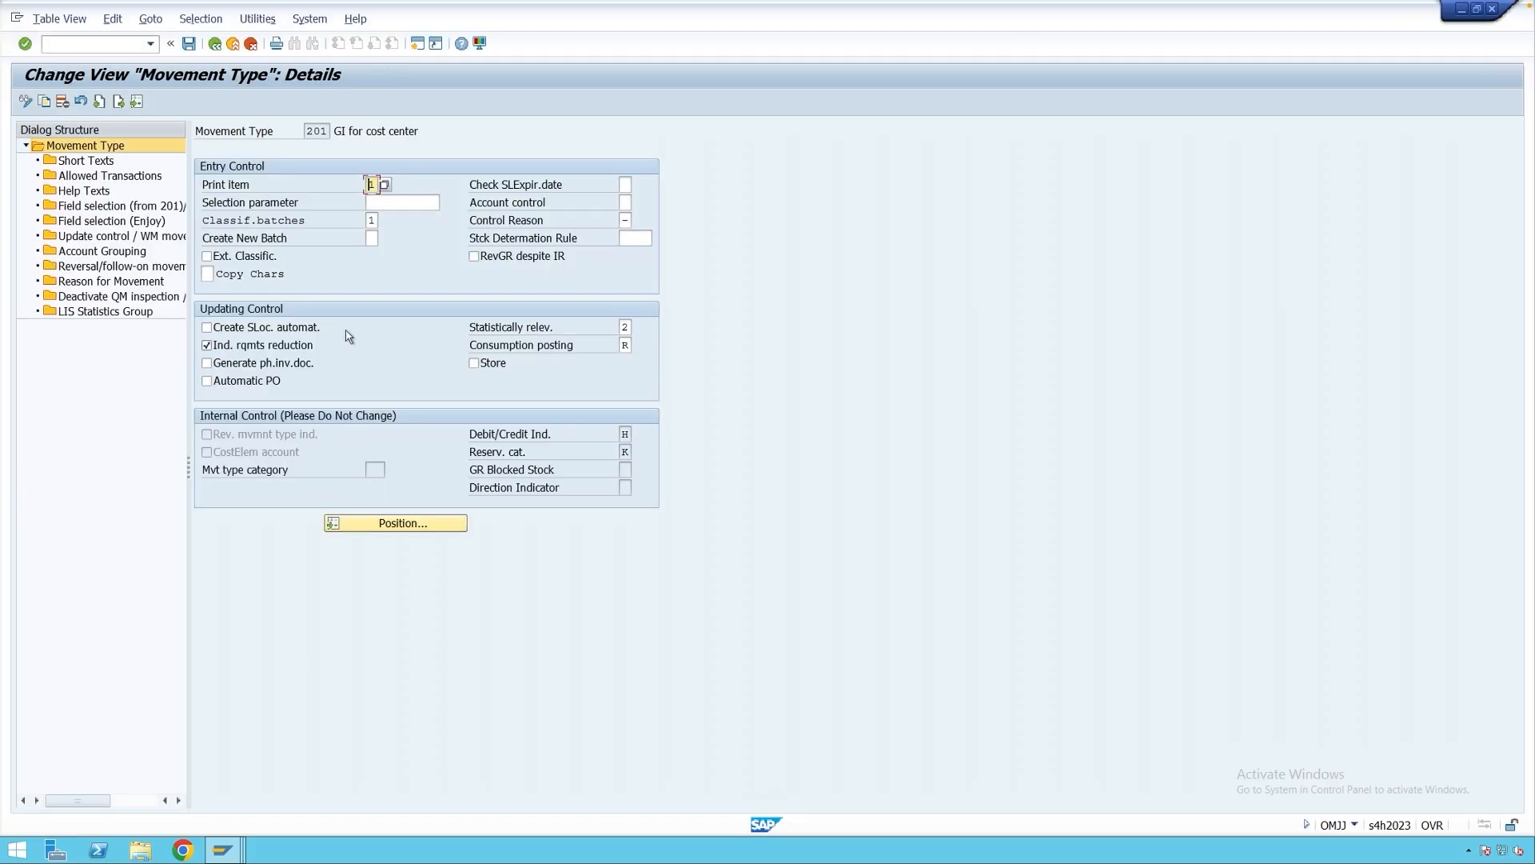
click(221, 841)
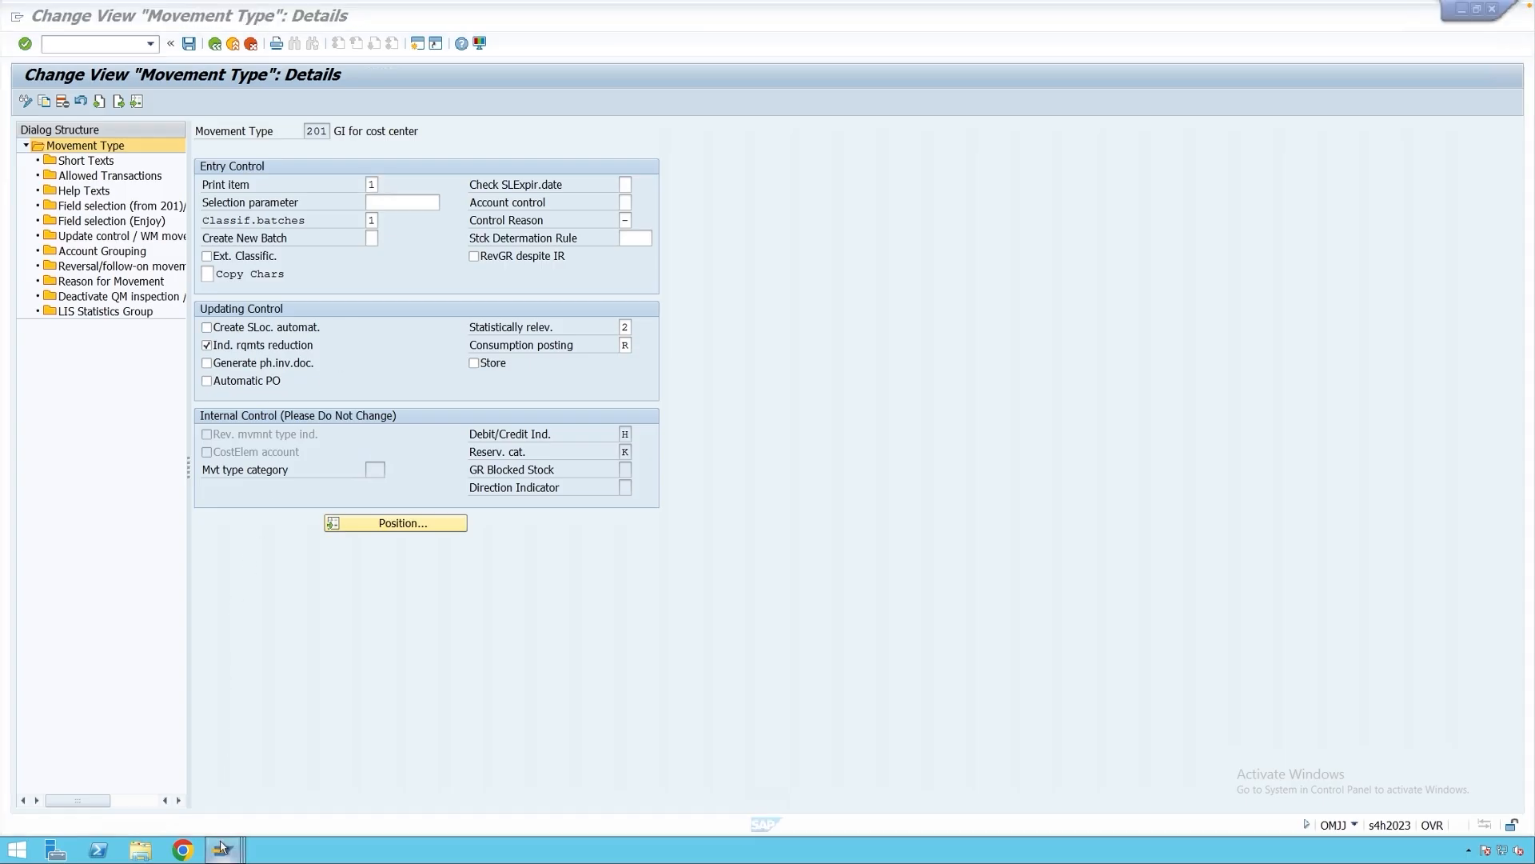
Give the first WA condition record print item 1 and dispatch time 3.
click(761, 771)
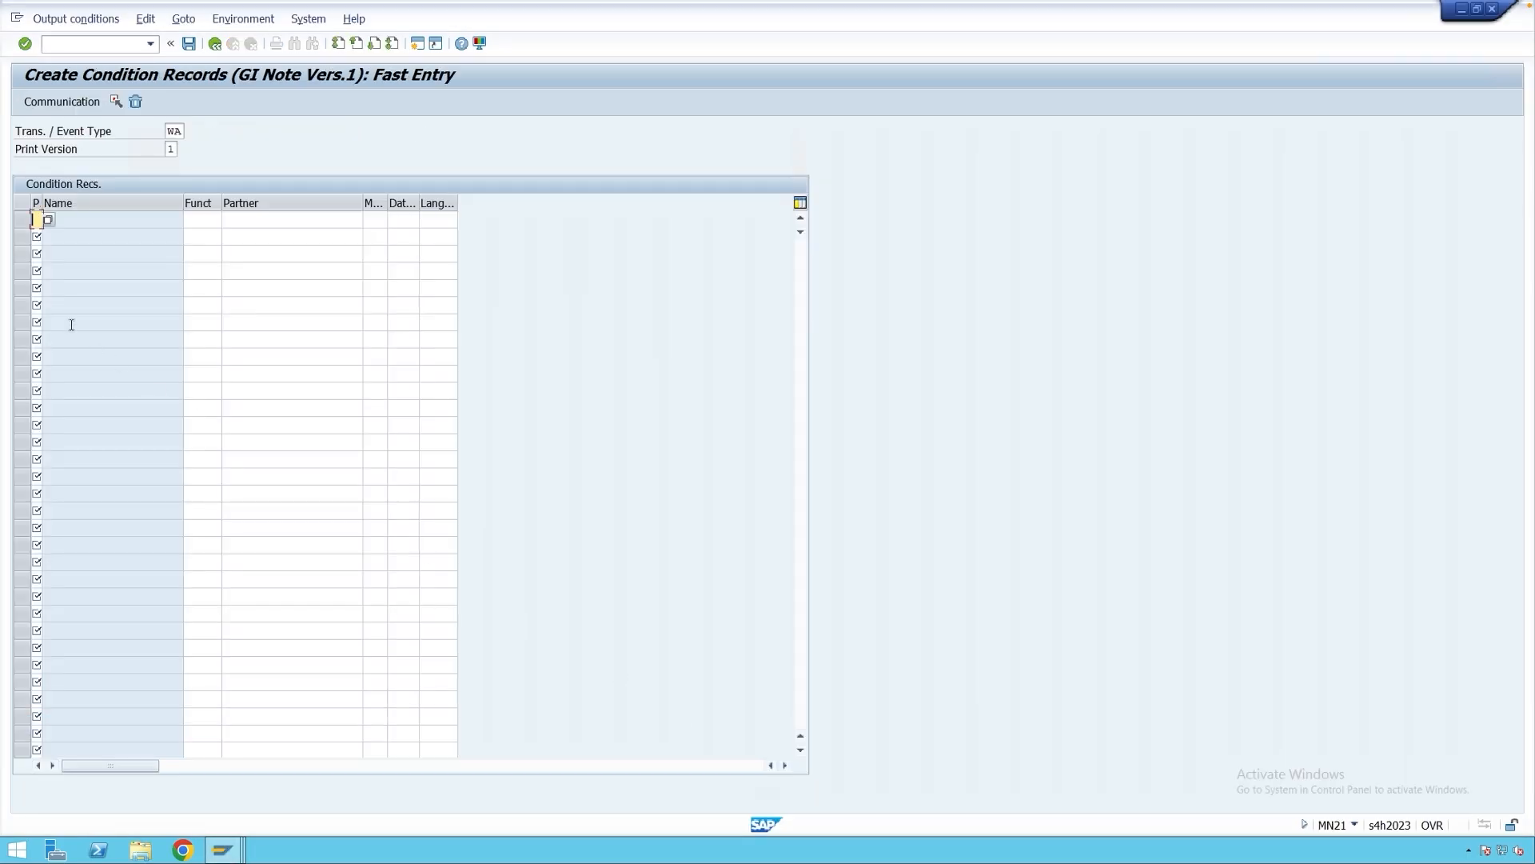
text(1)
key(Return)
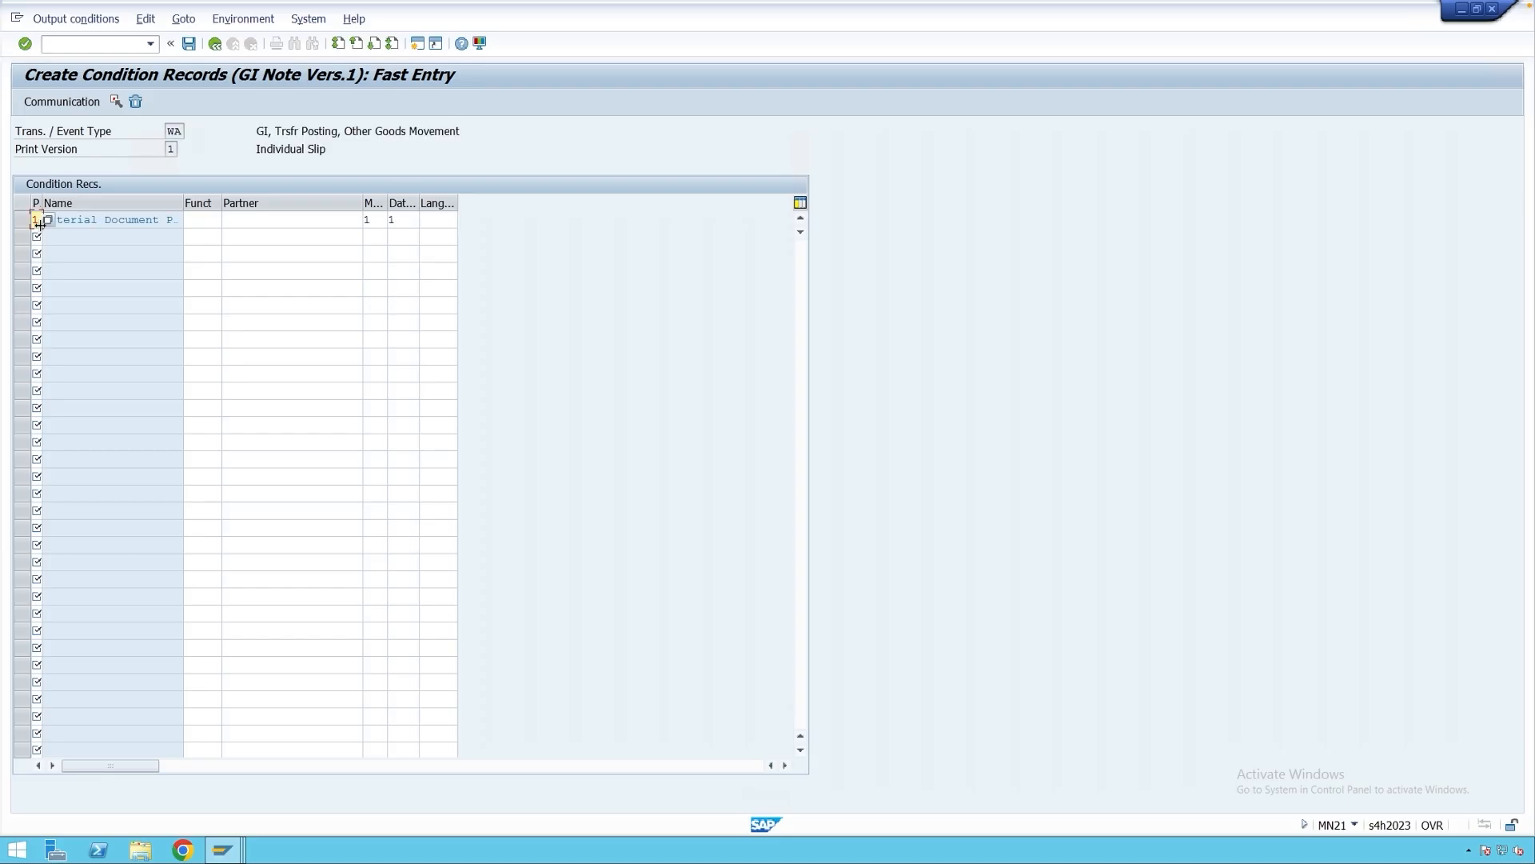
click(406, 220)
click(426, 220)
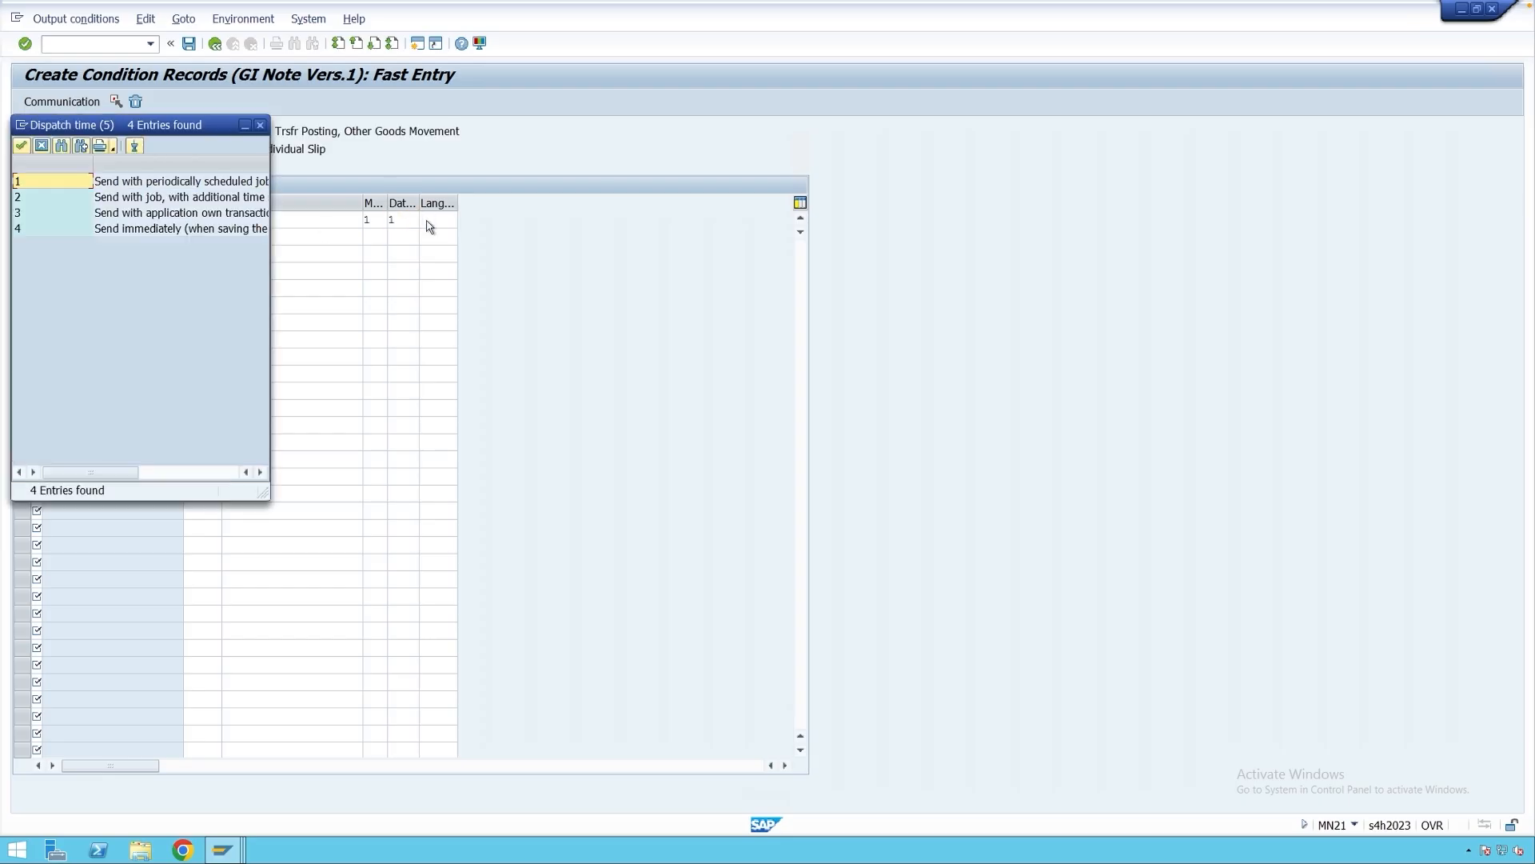
double_click(126, 210)
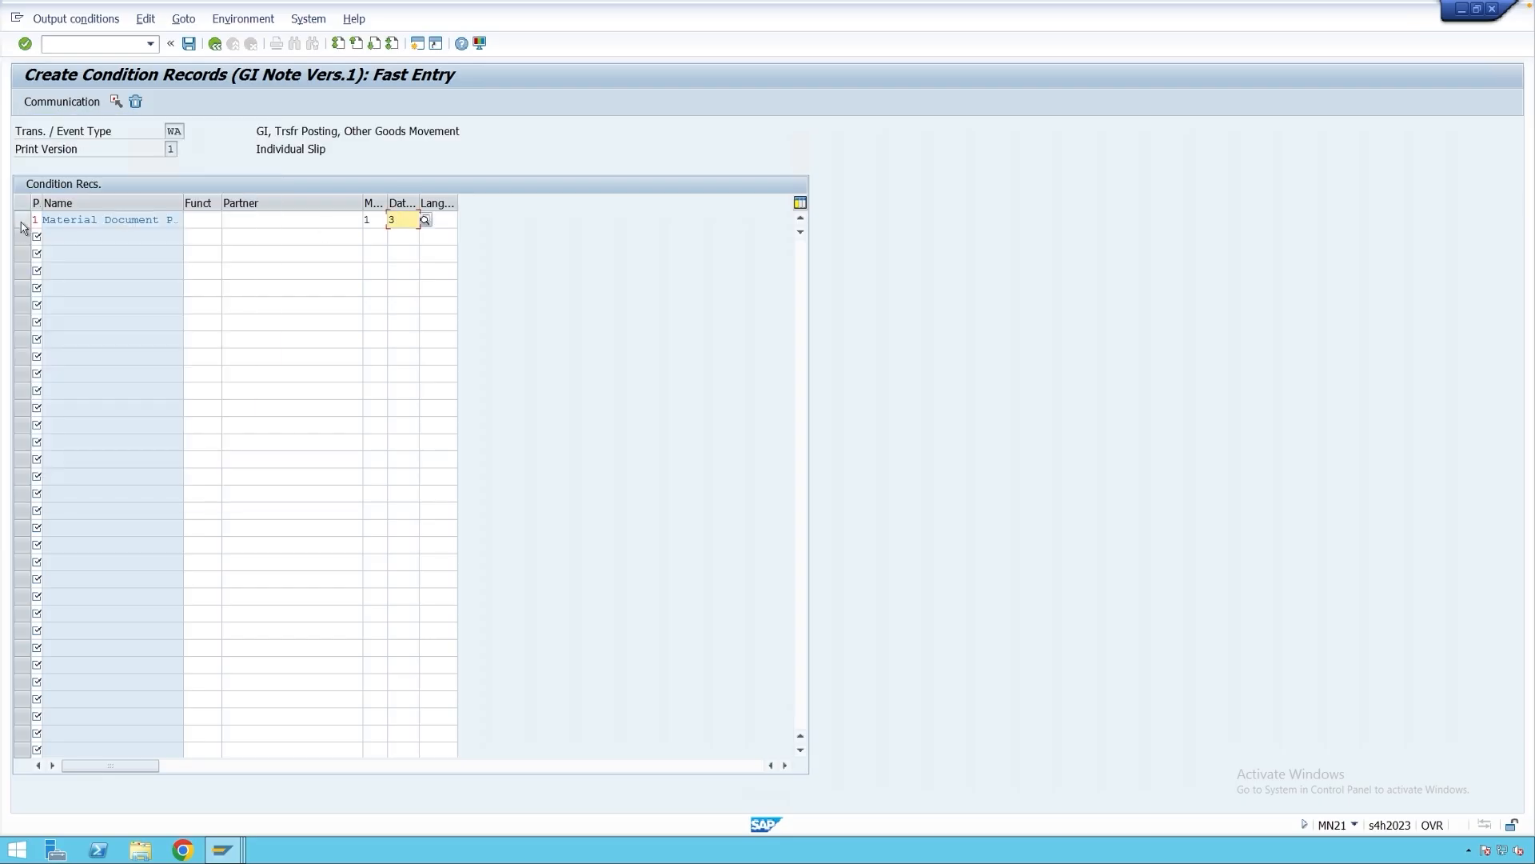
click(24, 220)
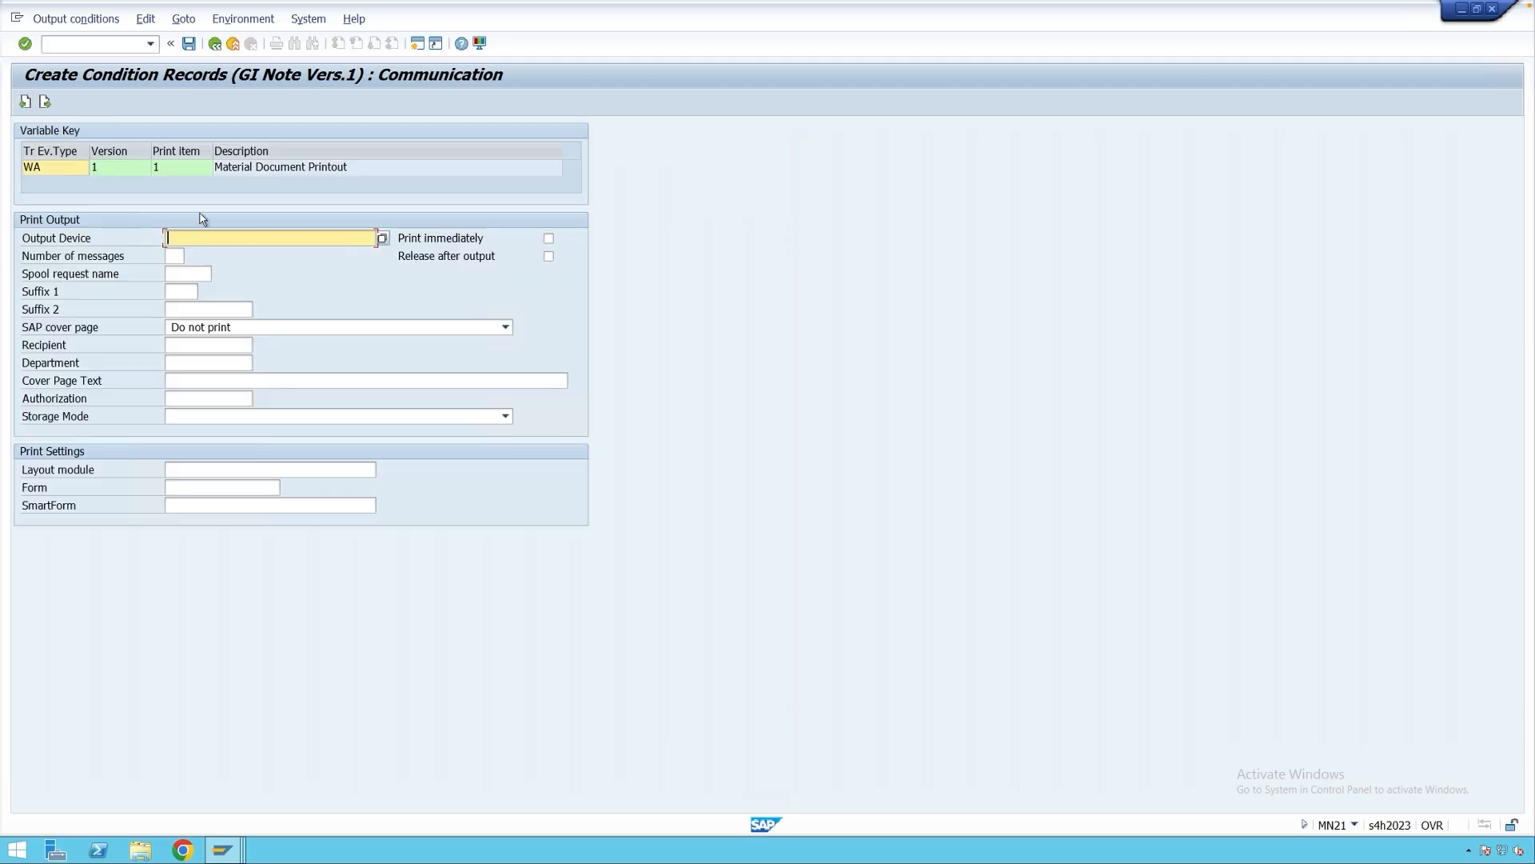
click(202, 239)
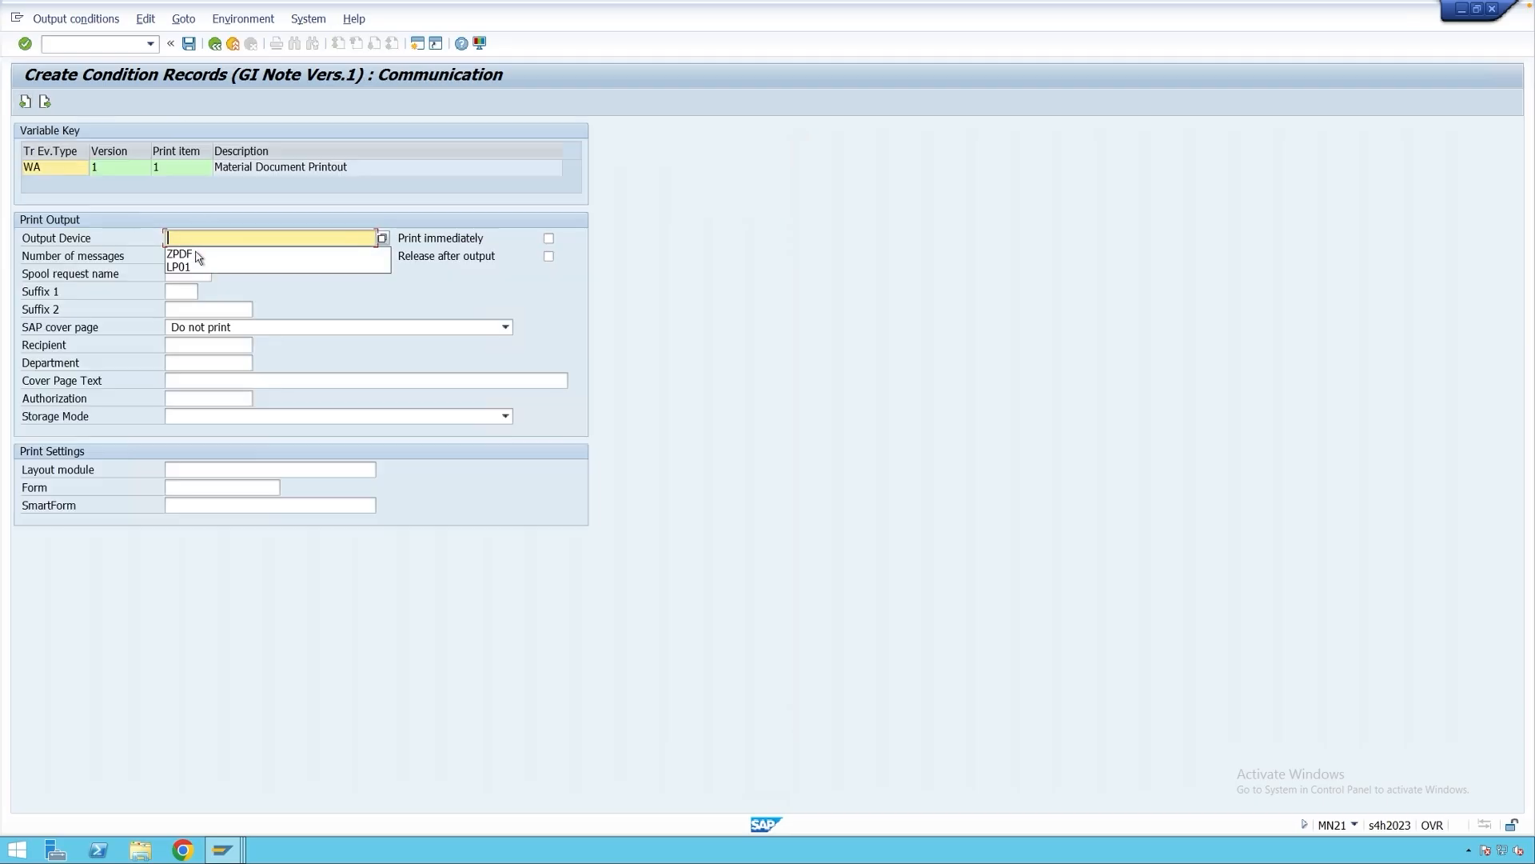
click(196, 253)
click(190, 46)
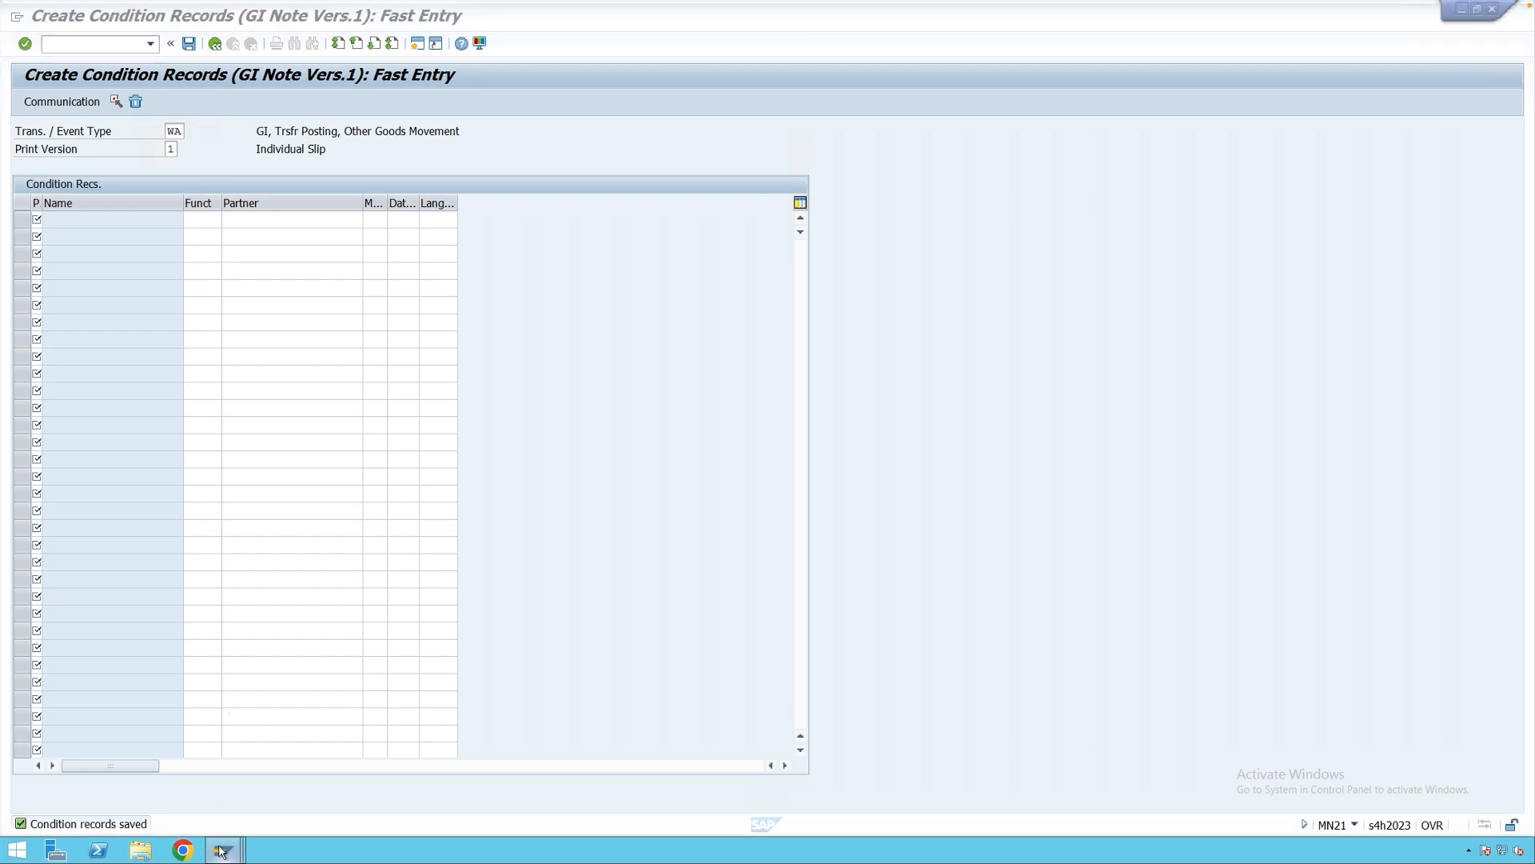
mouse_move(221, 850)
click(638, 787)
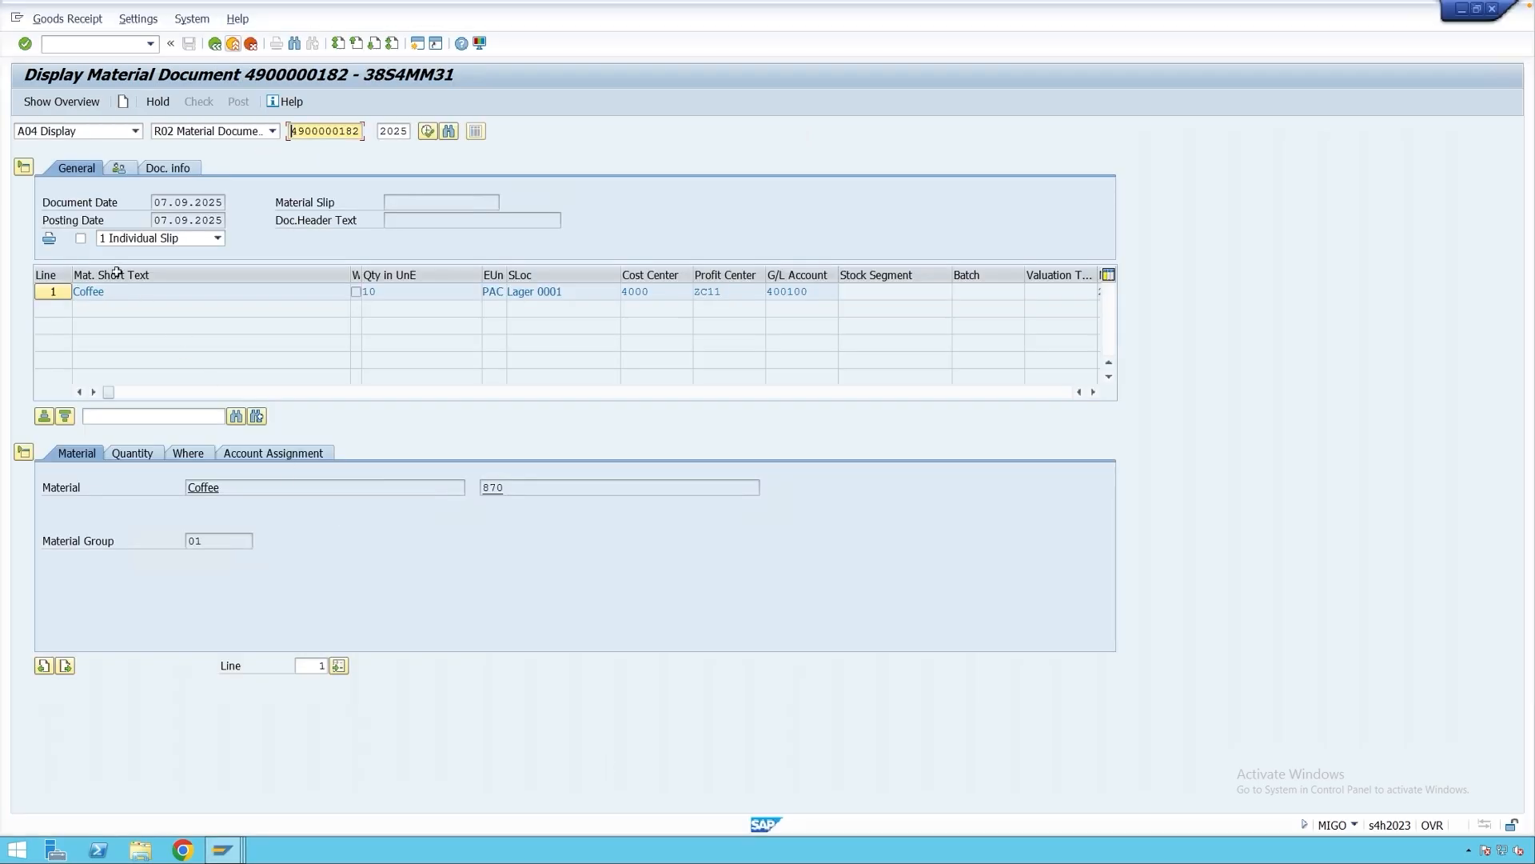
click(81, 239)
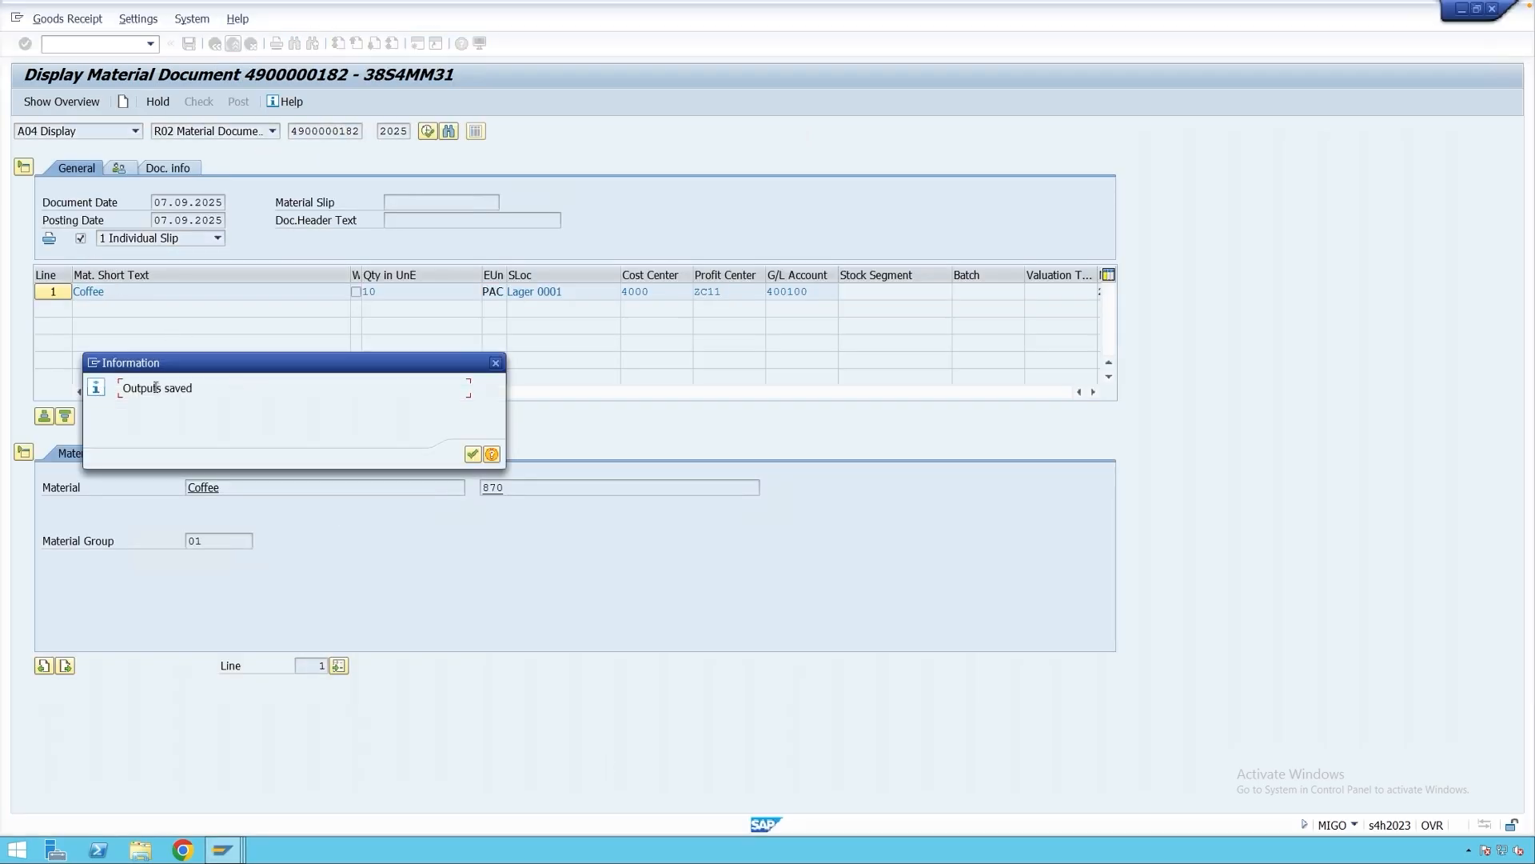
click(473, 454)
click(364, 454)
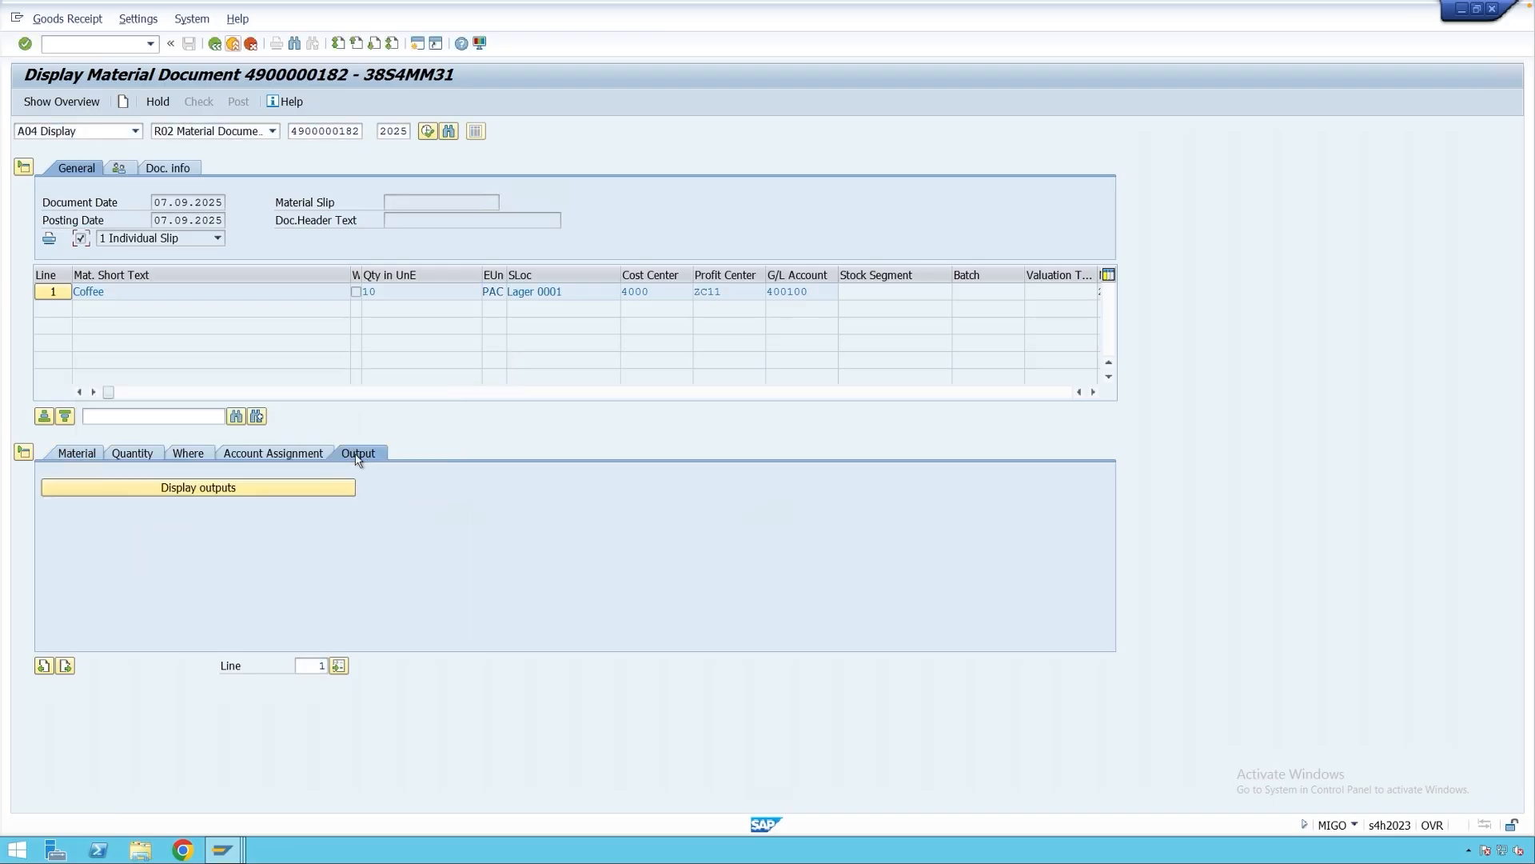
click(212, 489)
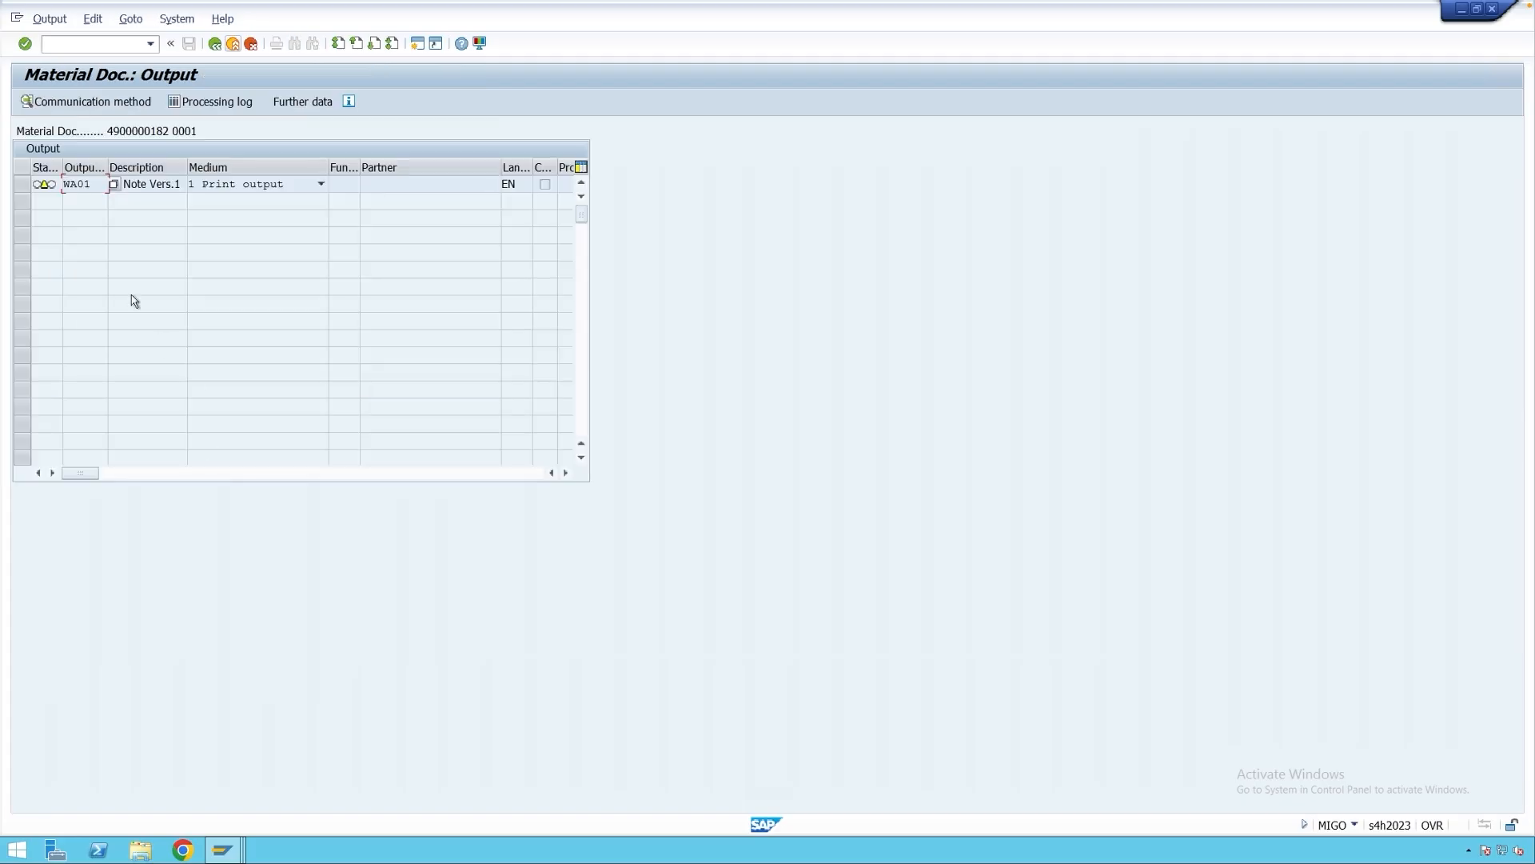
Select the WA01 output and show the GR/GI slip print preview.
drag(93, 185, 69, 186)
click(76, 186)
click(92, 18)
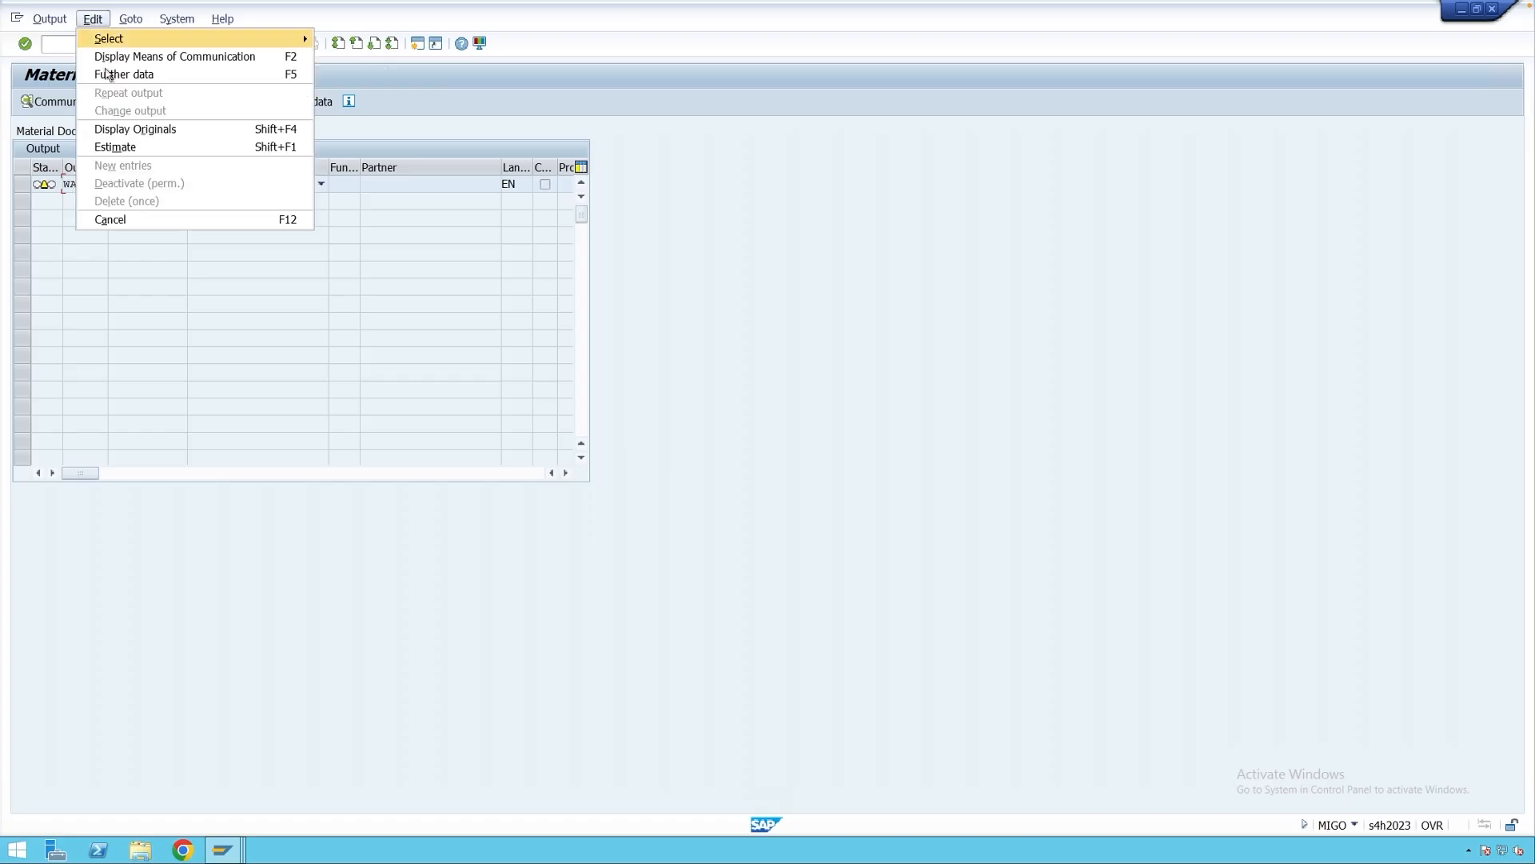
click(122, 149)
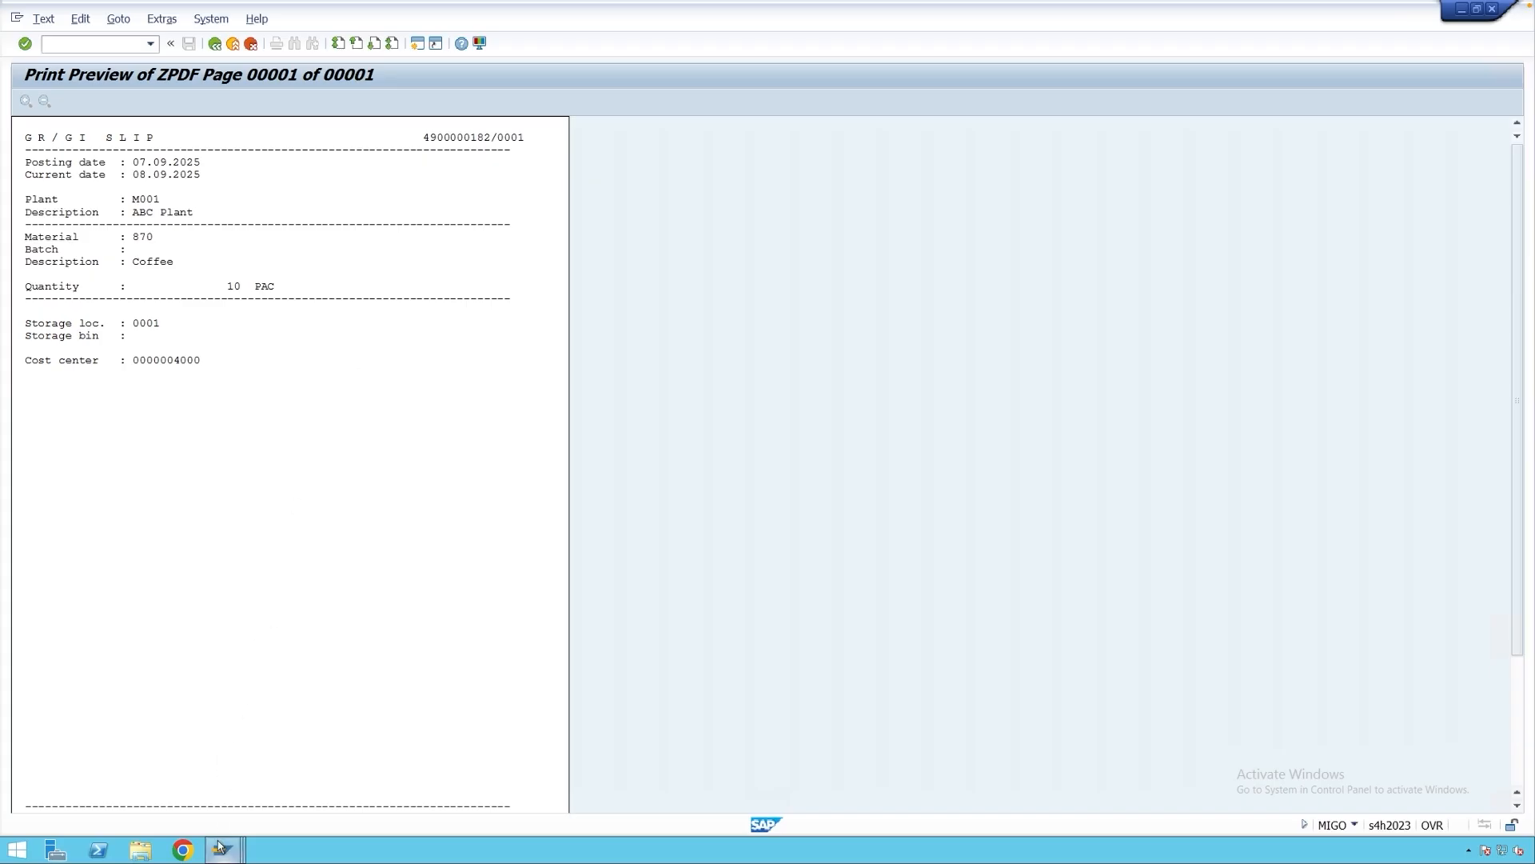
Leave the GR/GI slip preview and return to the Display IMG window.
mouse_move(222, 850)
click(523, 780)
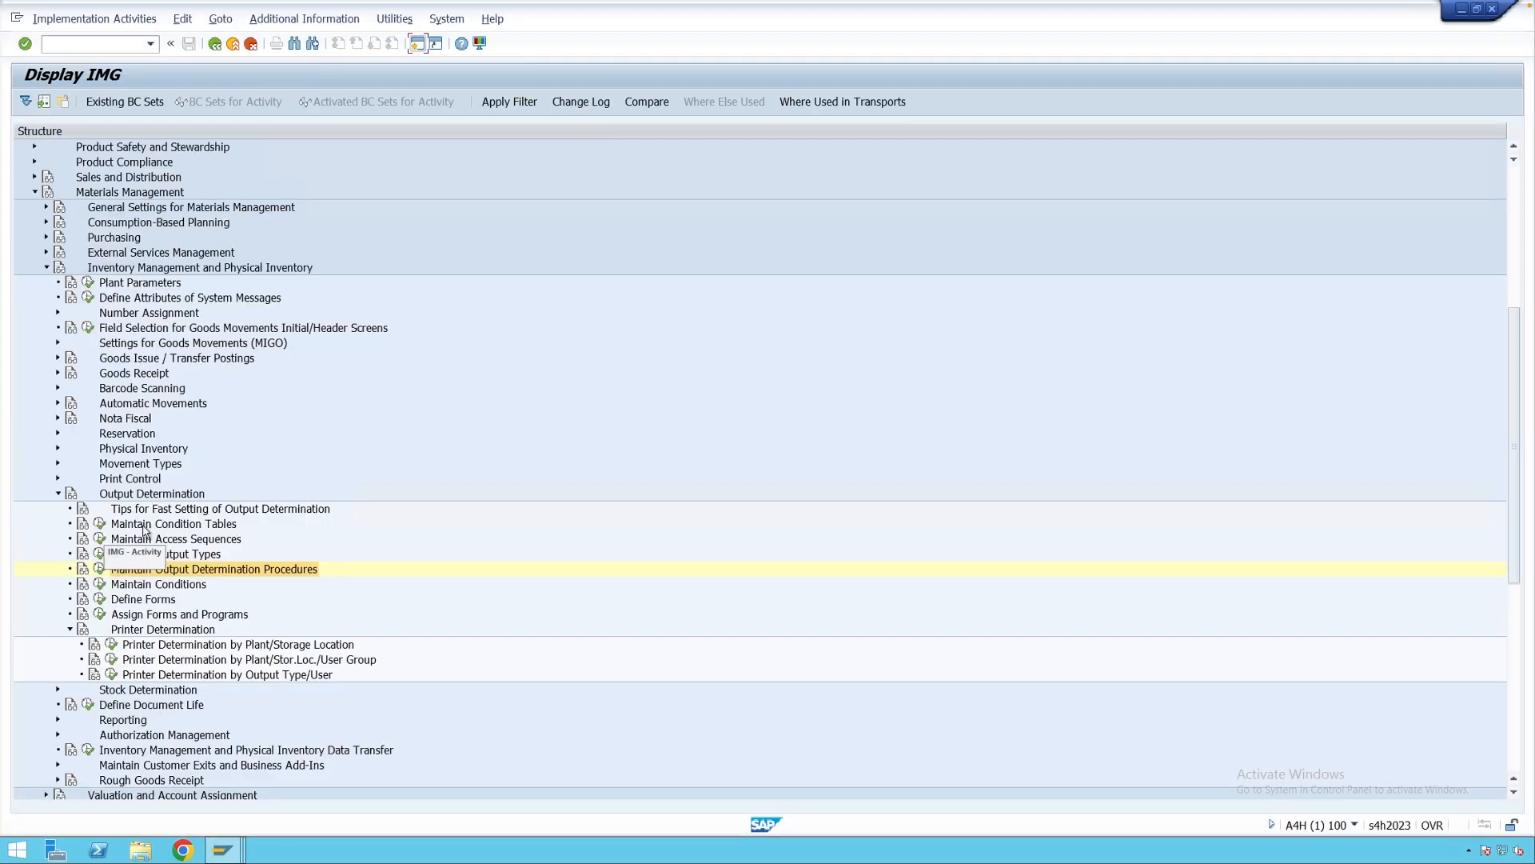
Create condition table 902 with key fields Movement Type, Plant and Material.
click(100, 523)
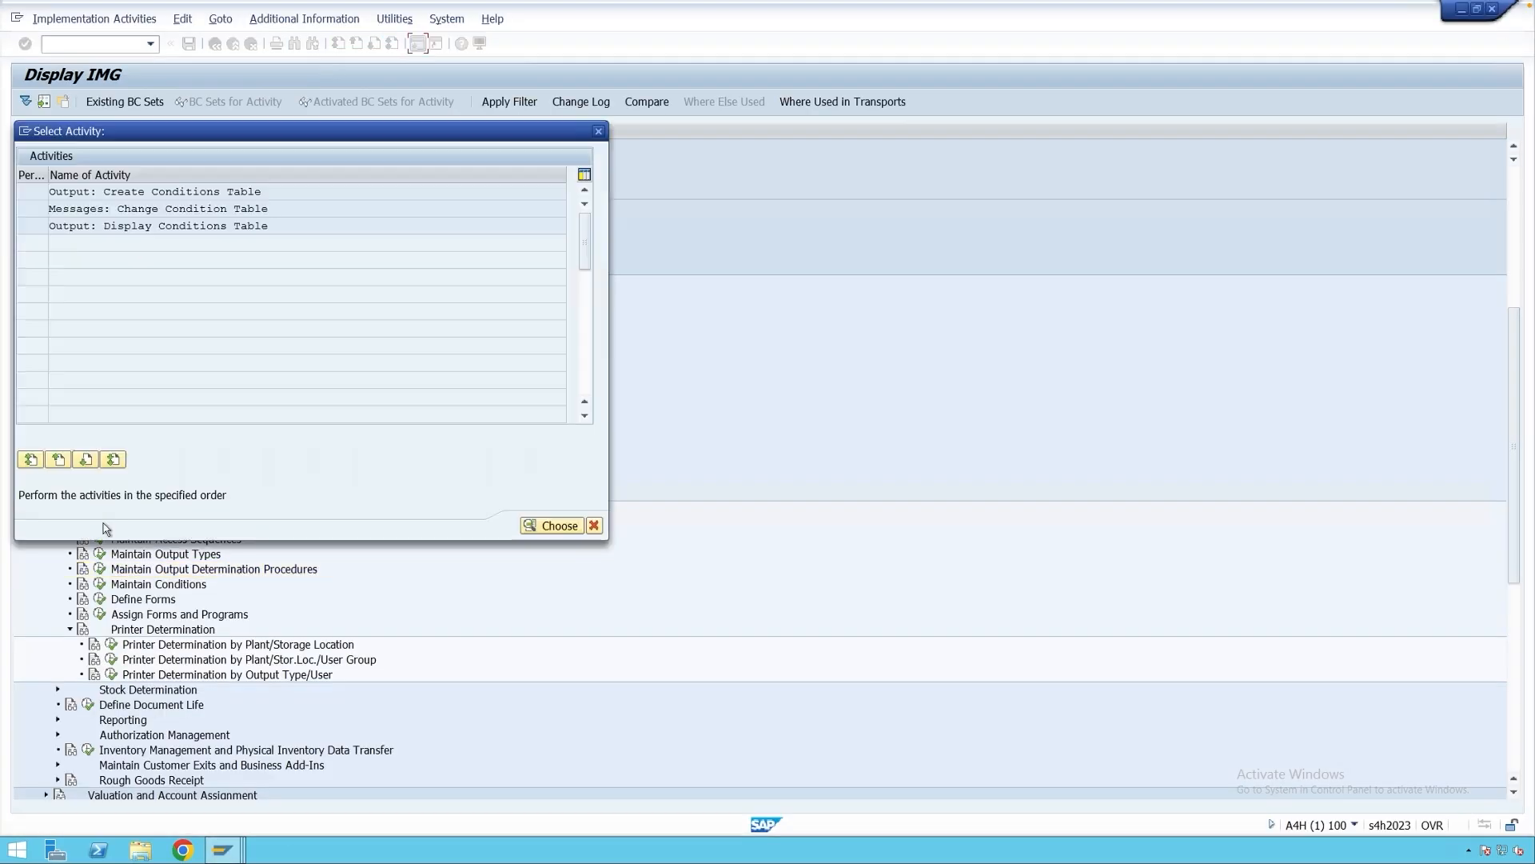
double_click(183, 192)
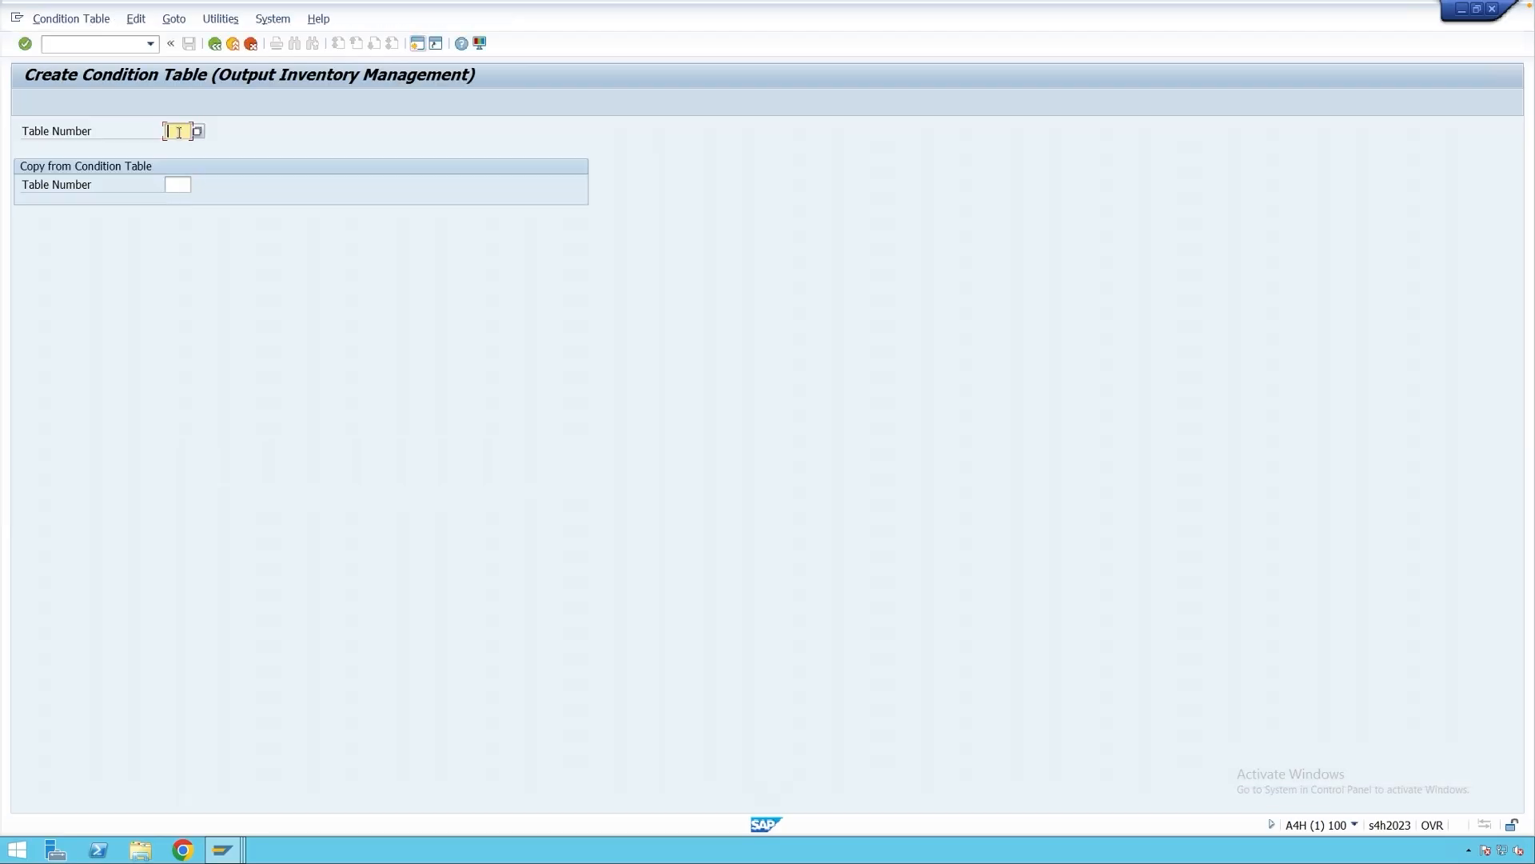
text(902)
key(Return)
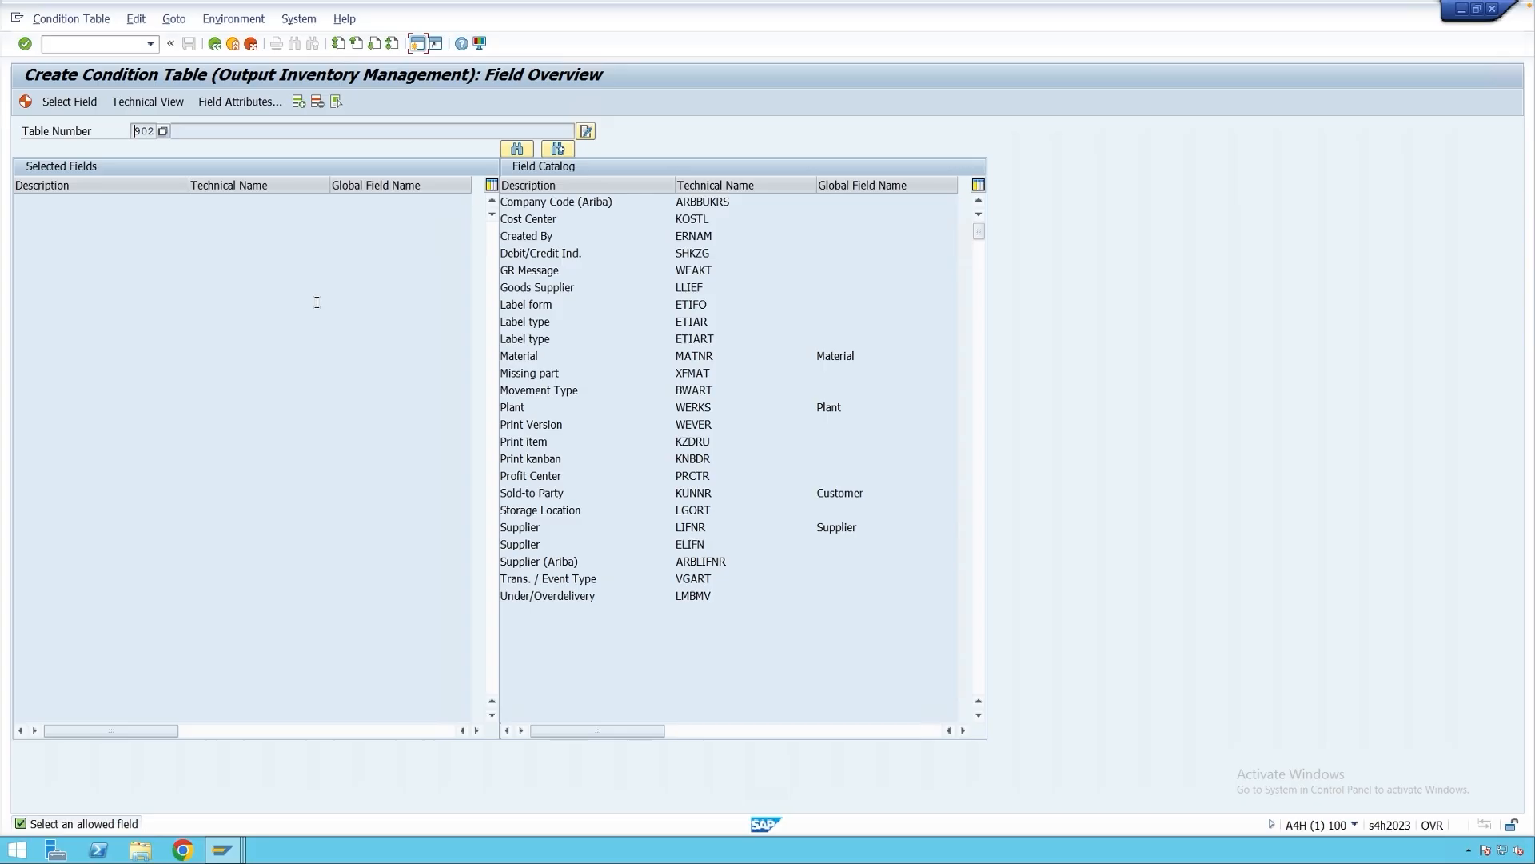
click(547, 390)
double_click(547, 390)
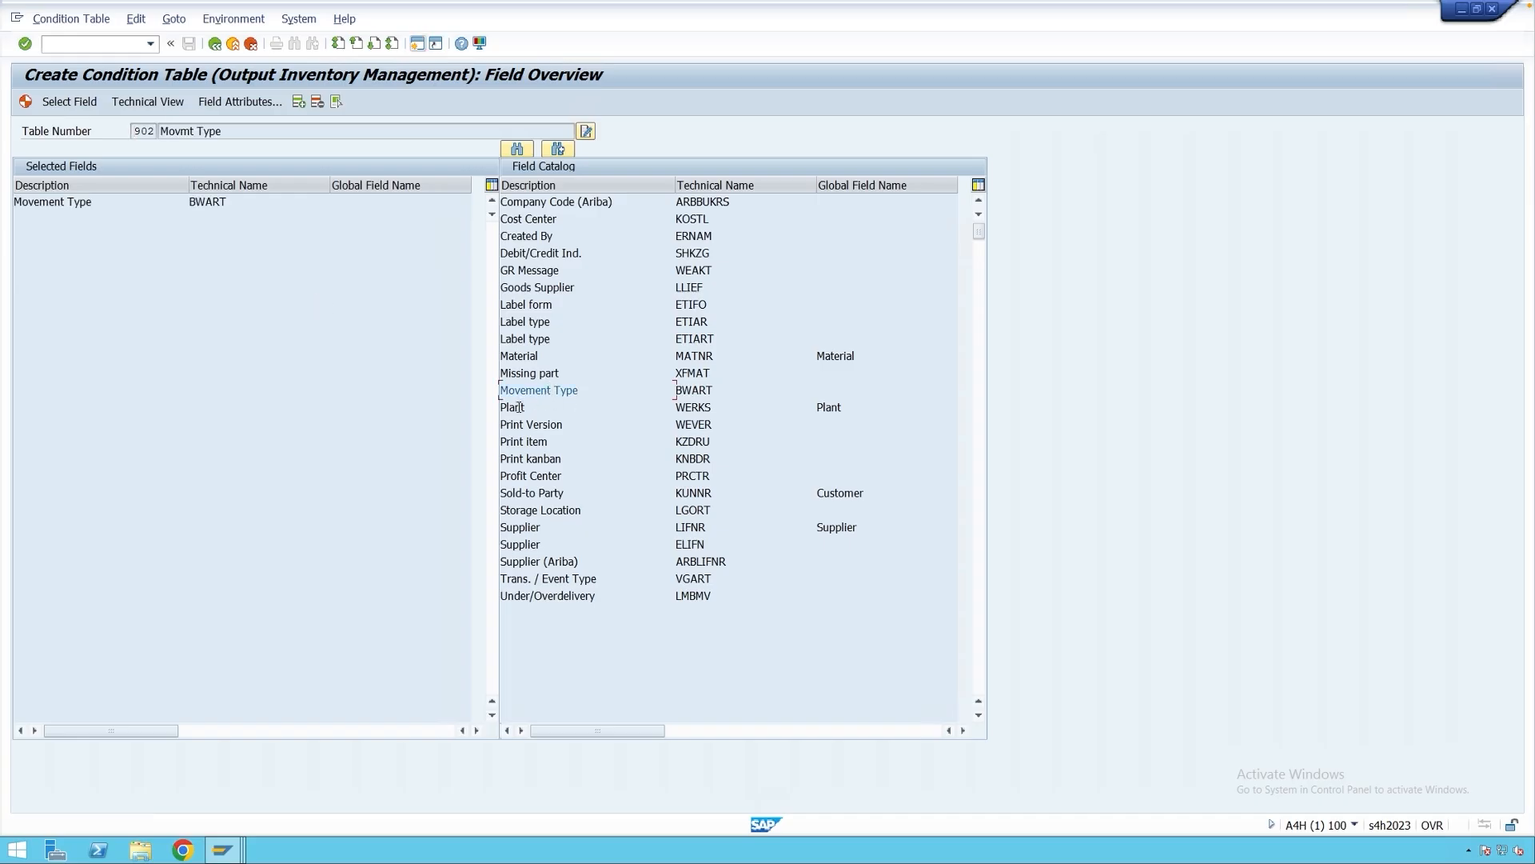
double_click(519, 408)
double_click(528, 356)
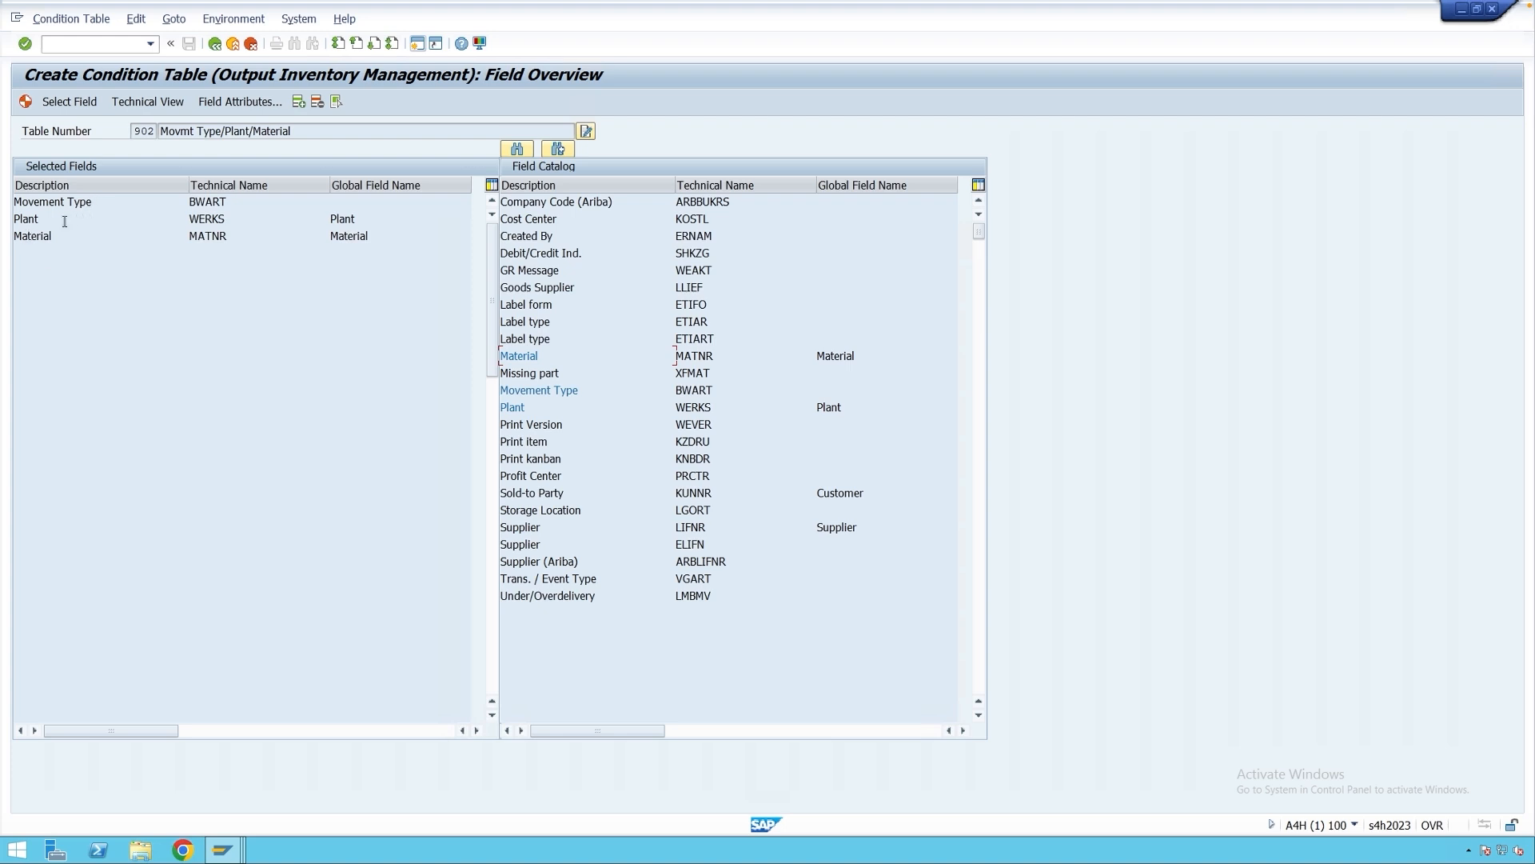
Generate table 902 as a local object and return to the IMG tree.
click(26, 101)
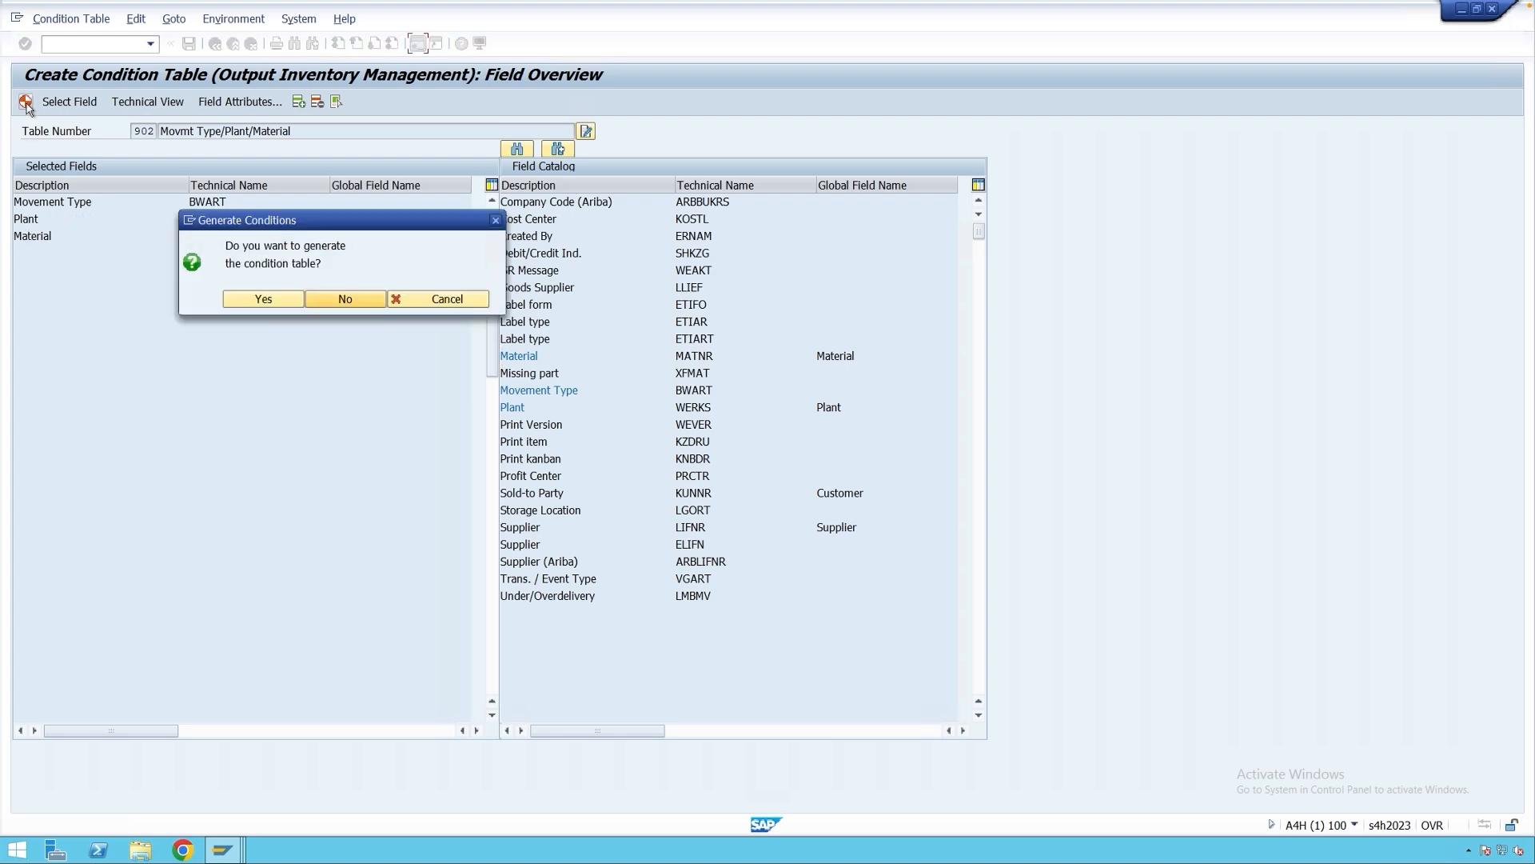
click(258, 299)
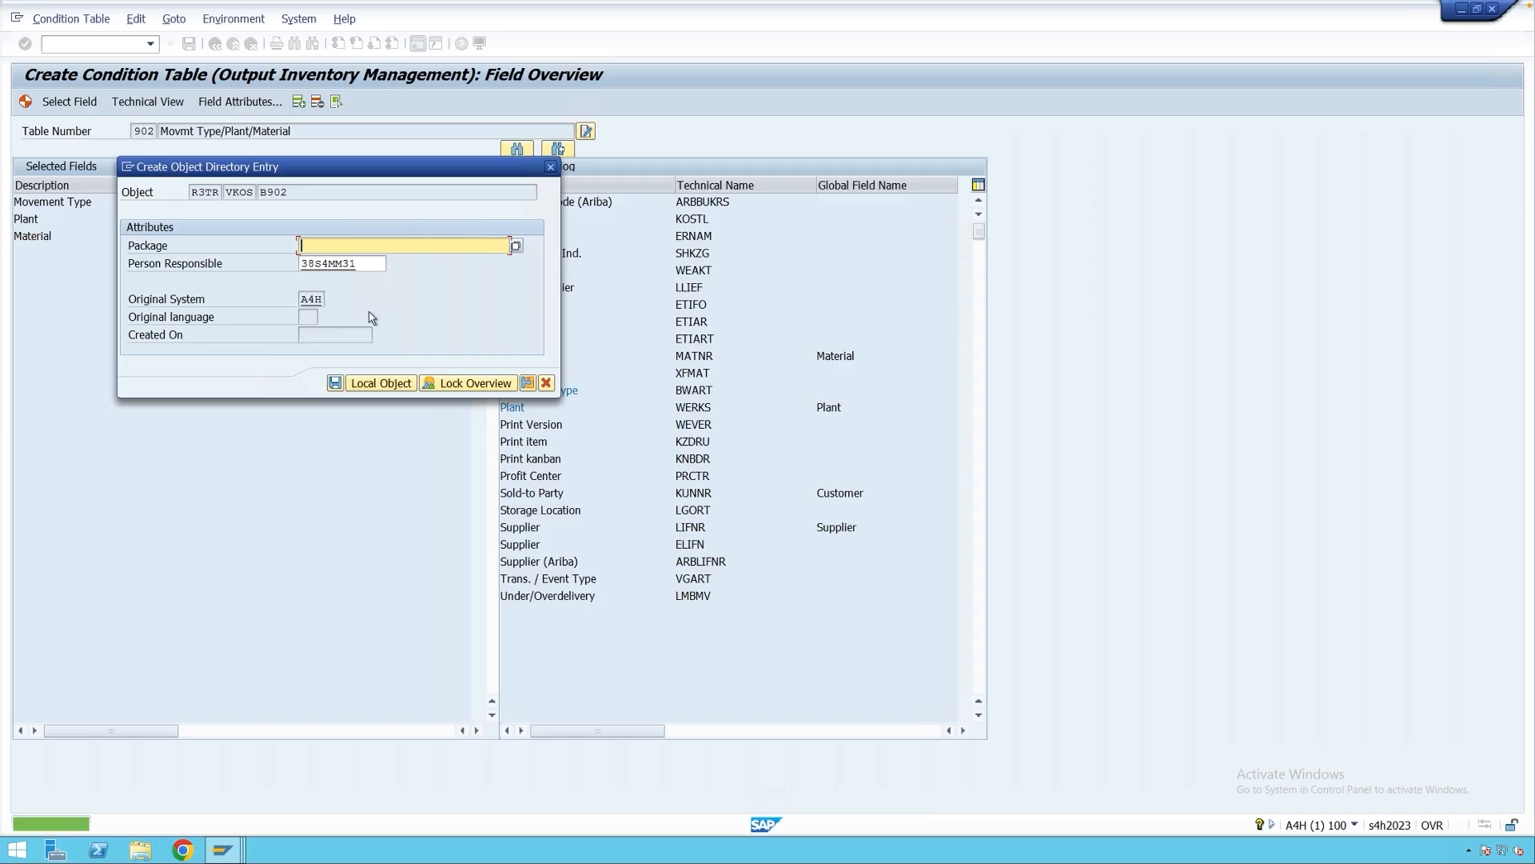
click(376, 384)
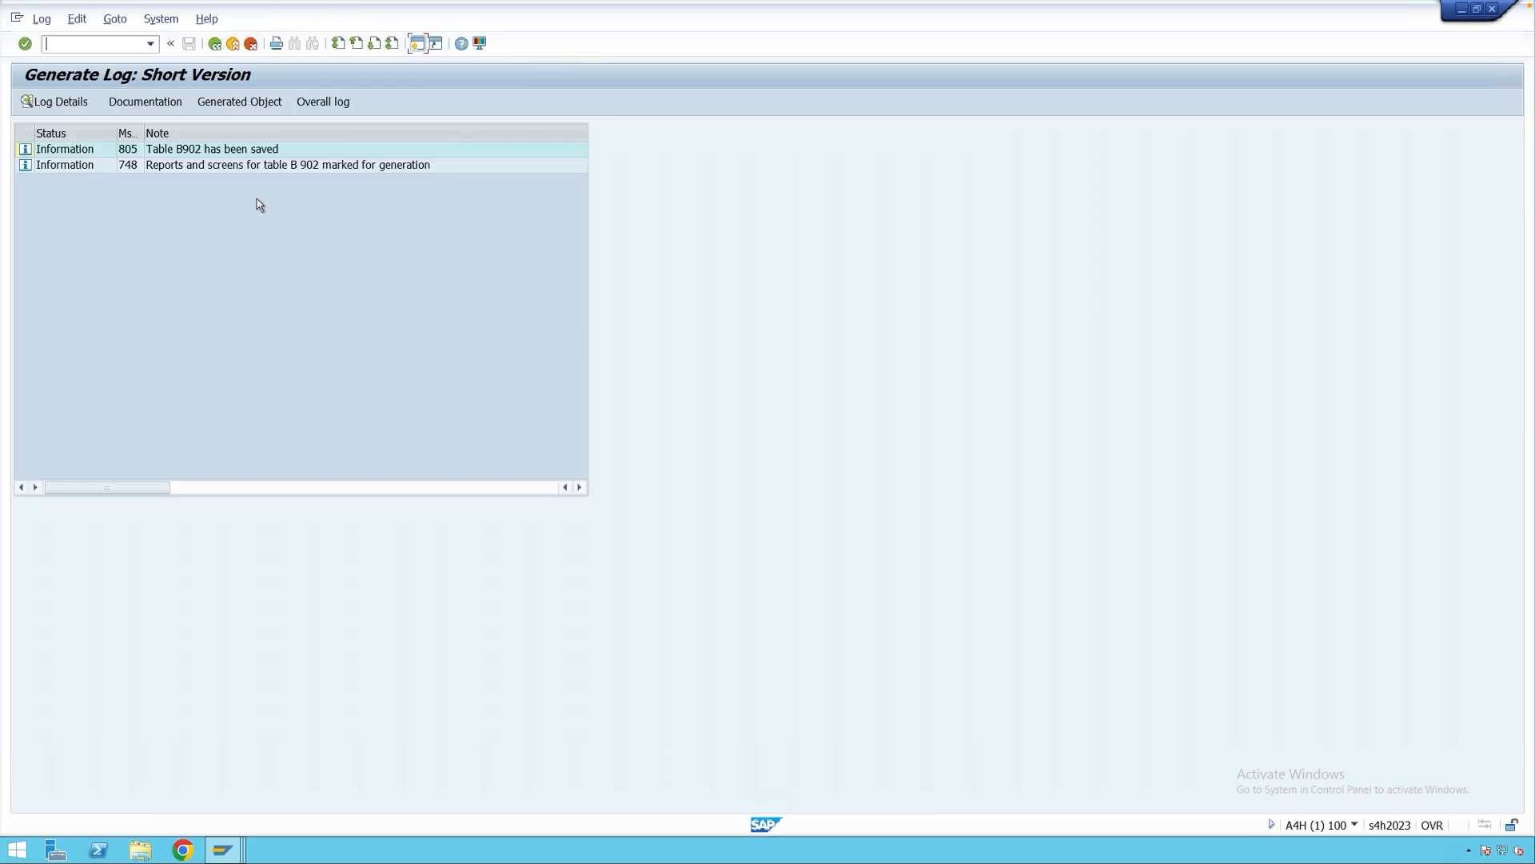
click(214, 43)
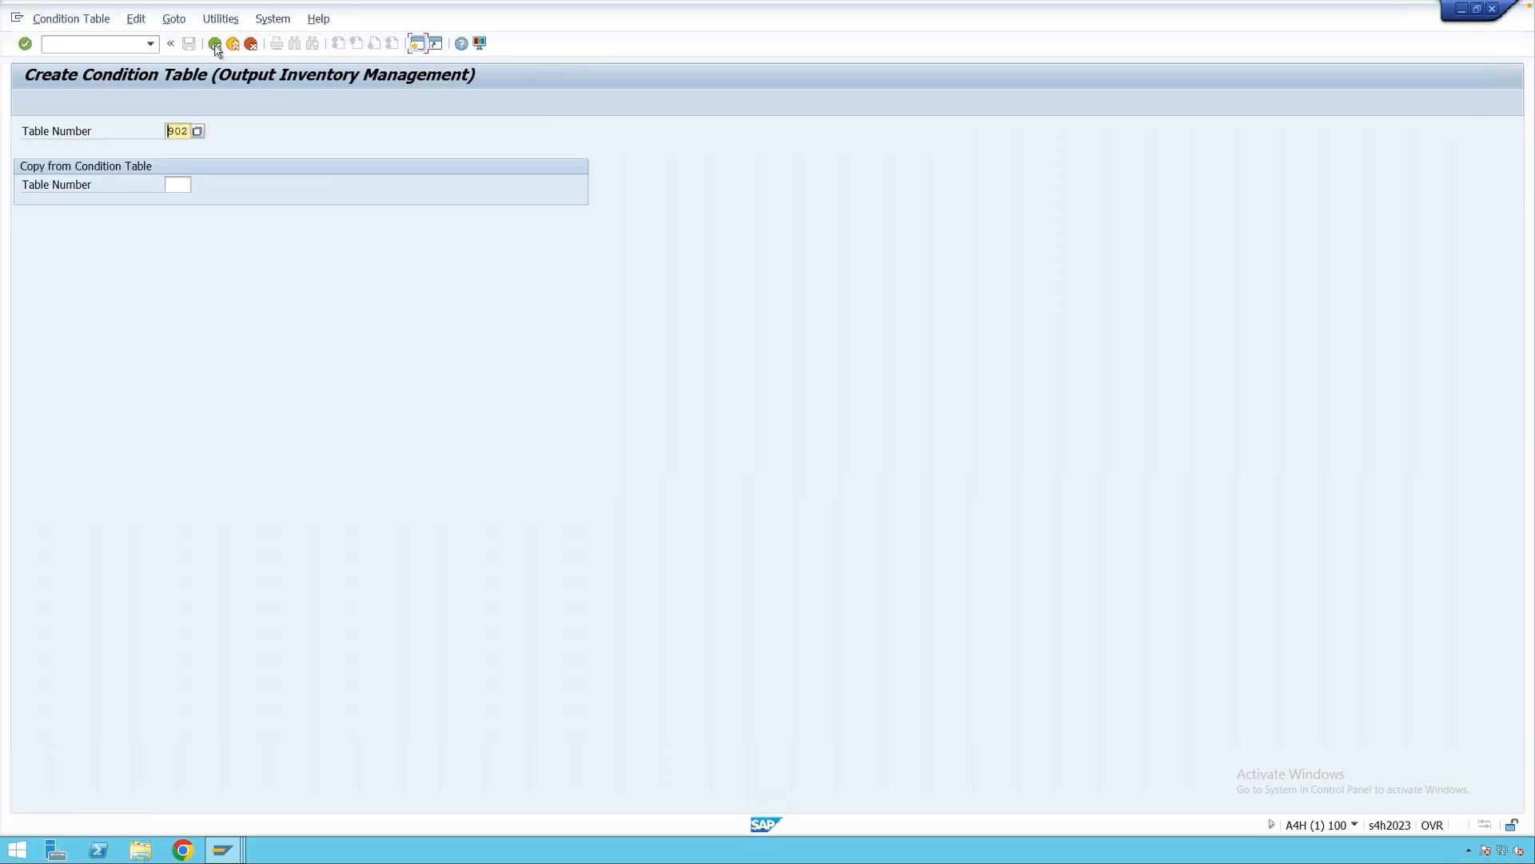
click(214, 43)
In access sequence maintenance, start a copy of access sequence 0001.
click(594, 526)
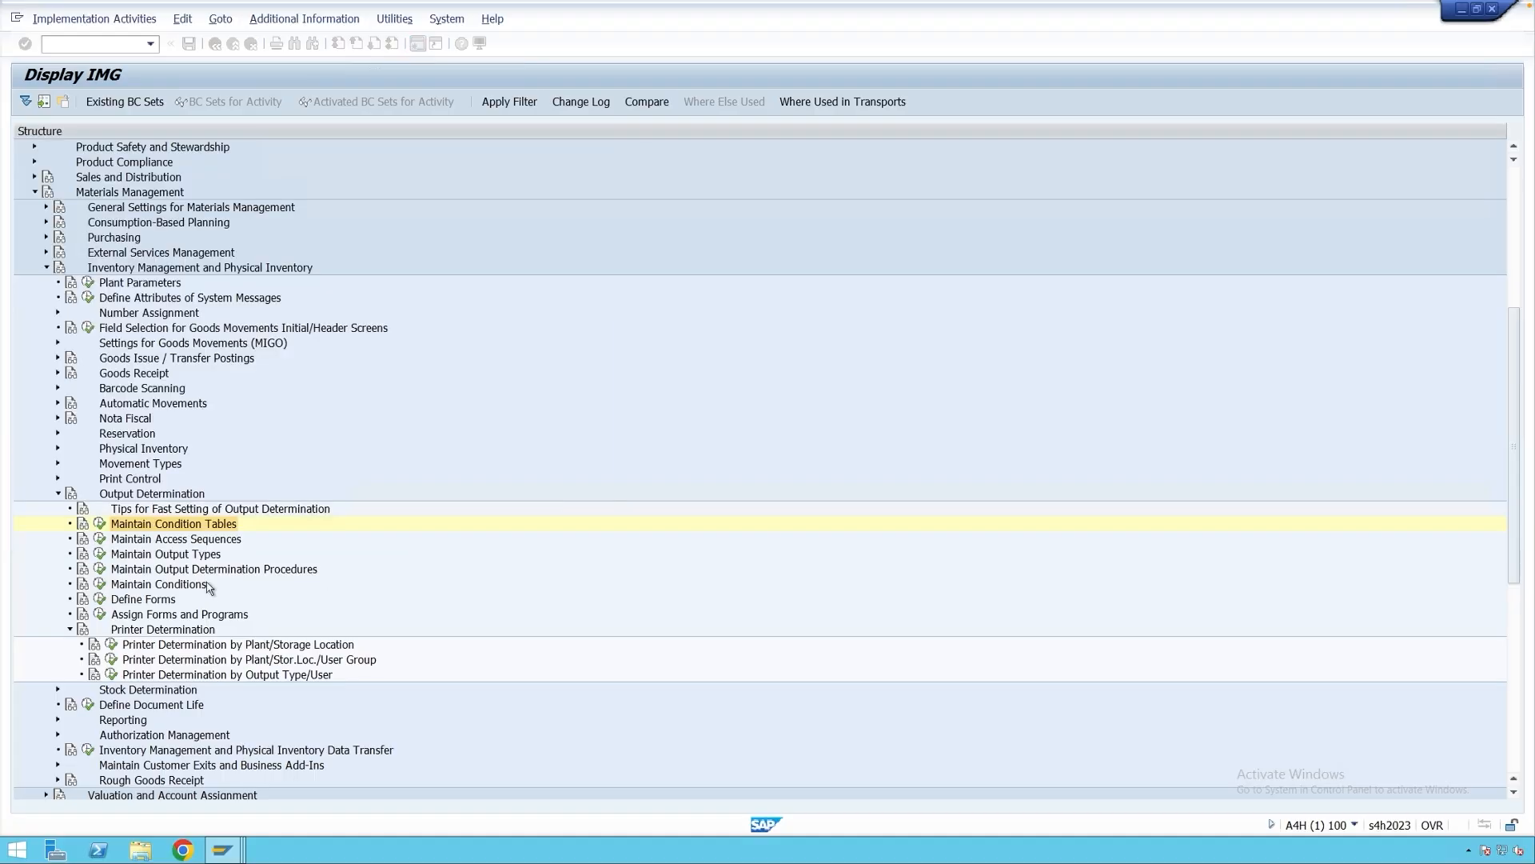
click(99, 538)
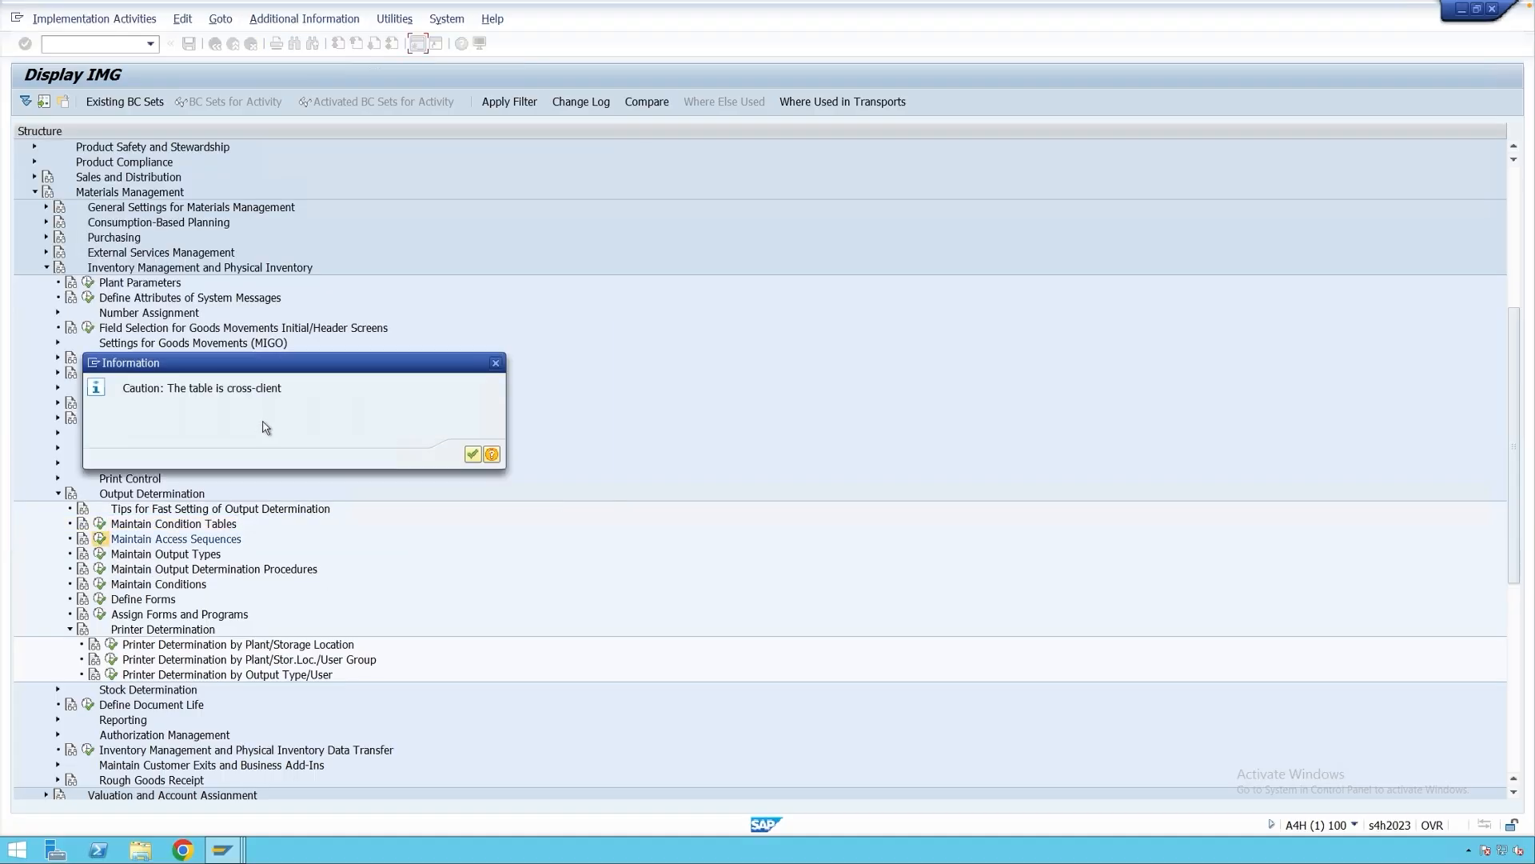
click(473, 454)
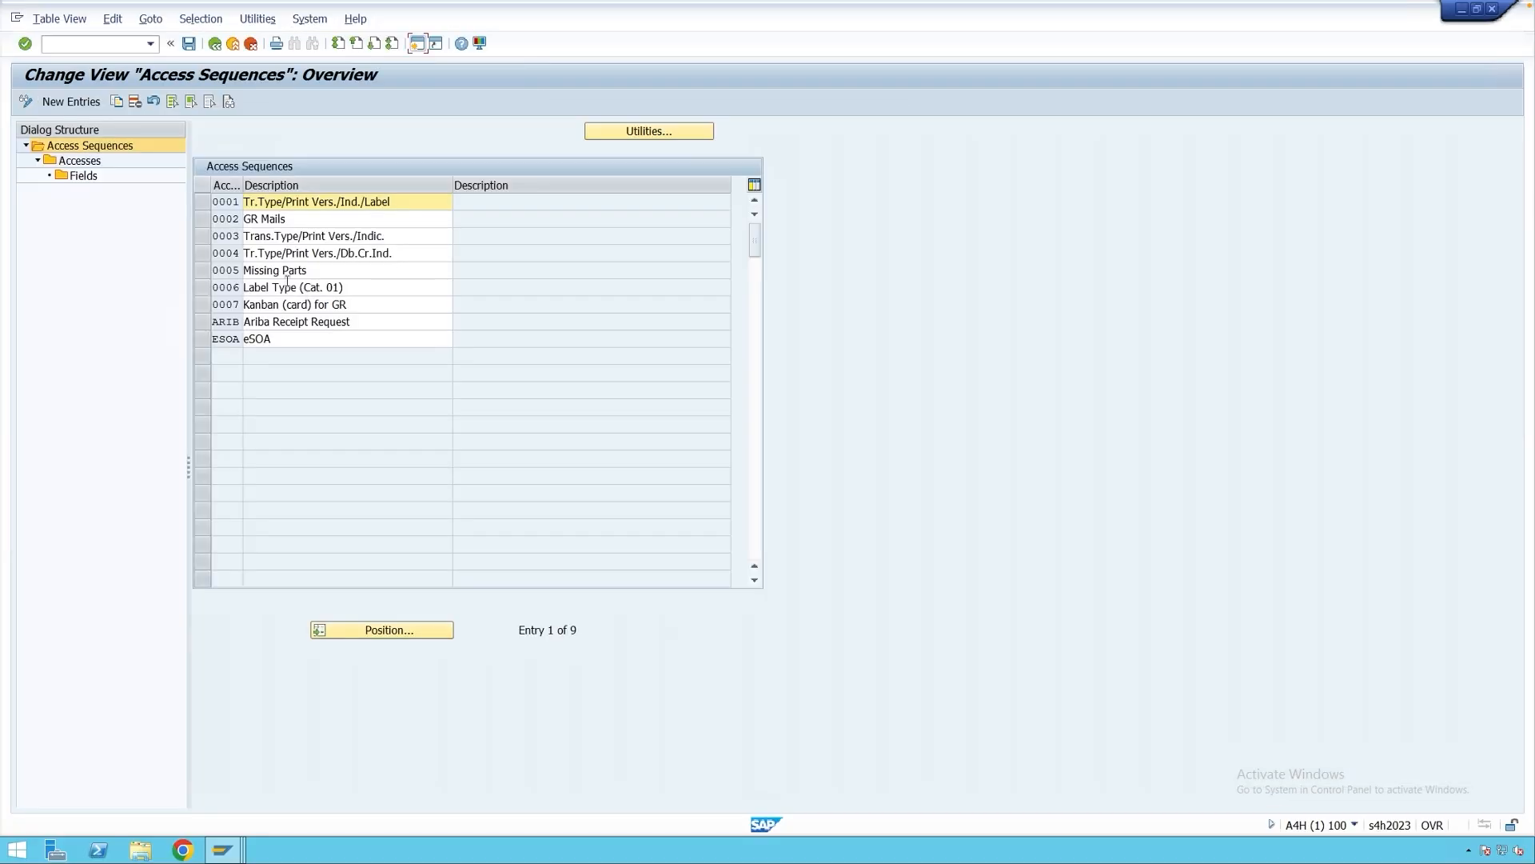
click(202, 203)
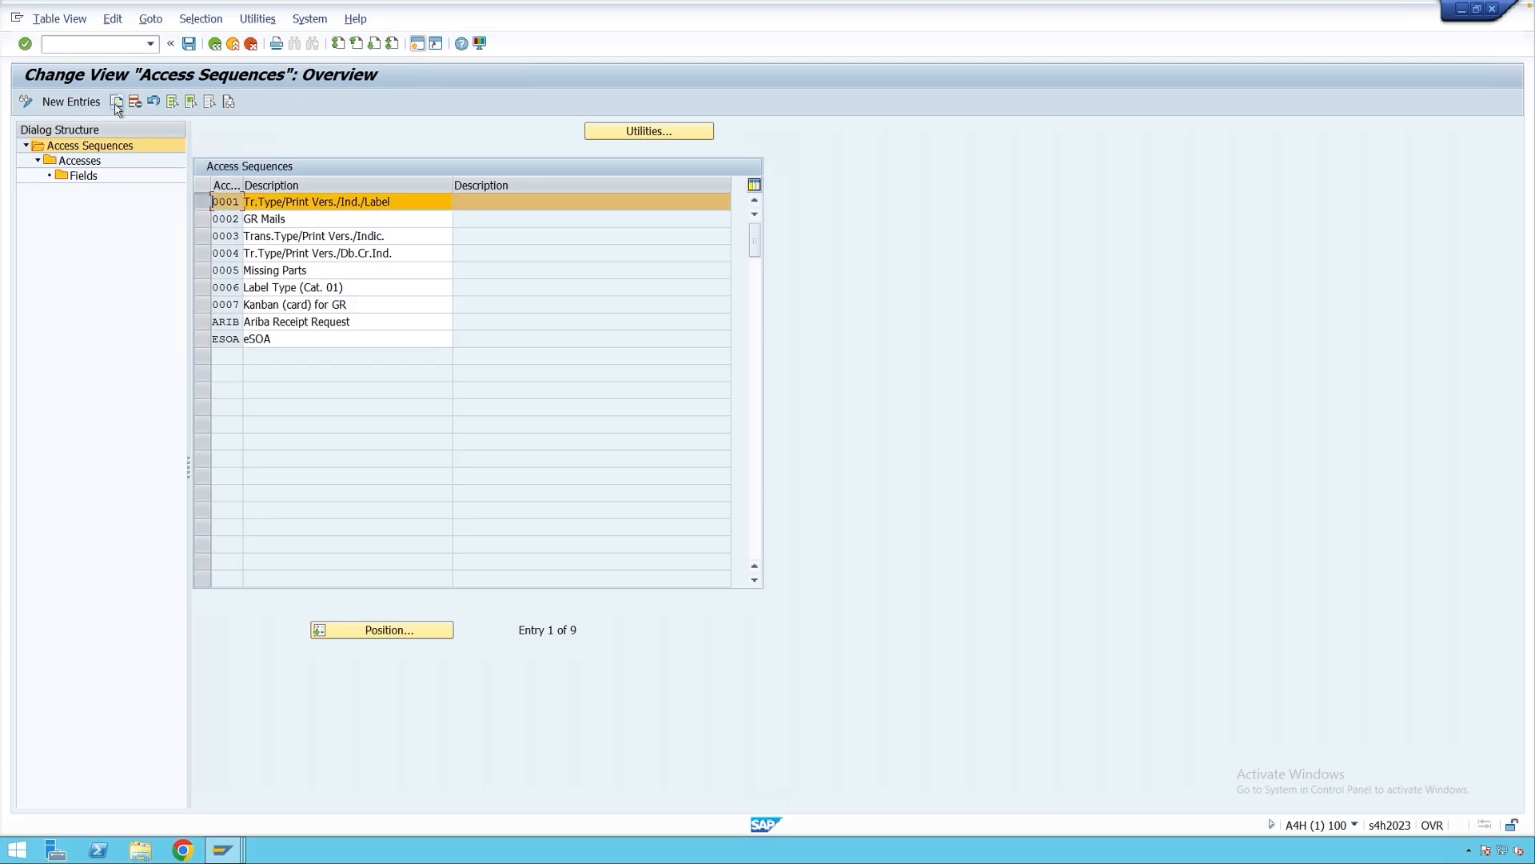
click(116, 102)
Name the copy Z001 'Material/Plant/Mvt. Type' and copy all its dependent accesses.
click(214, 200)
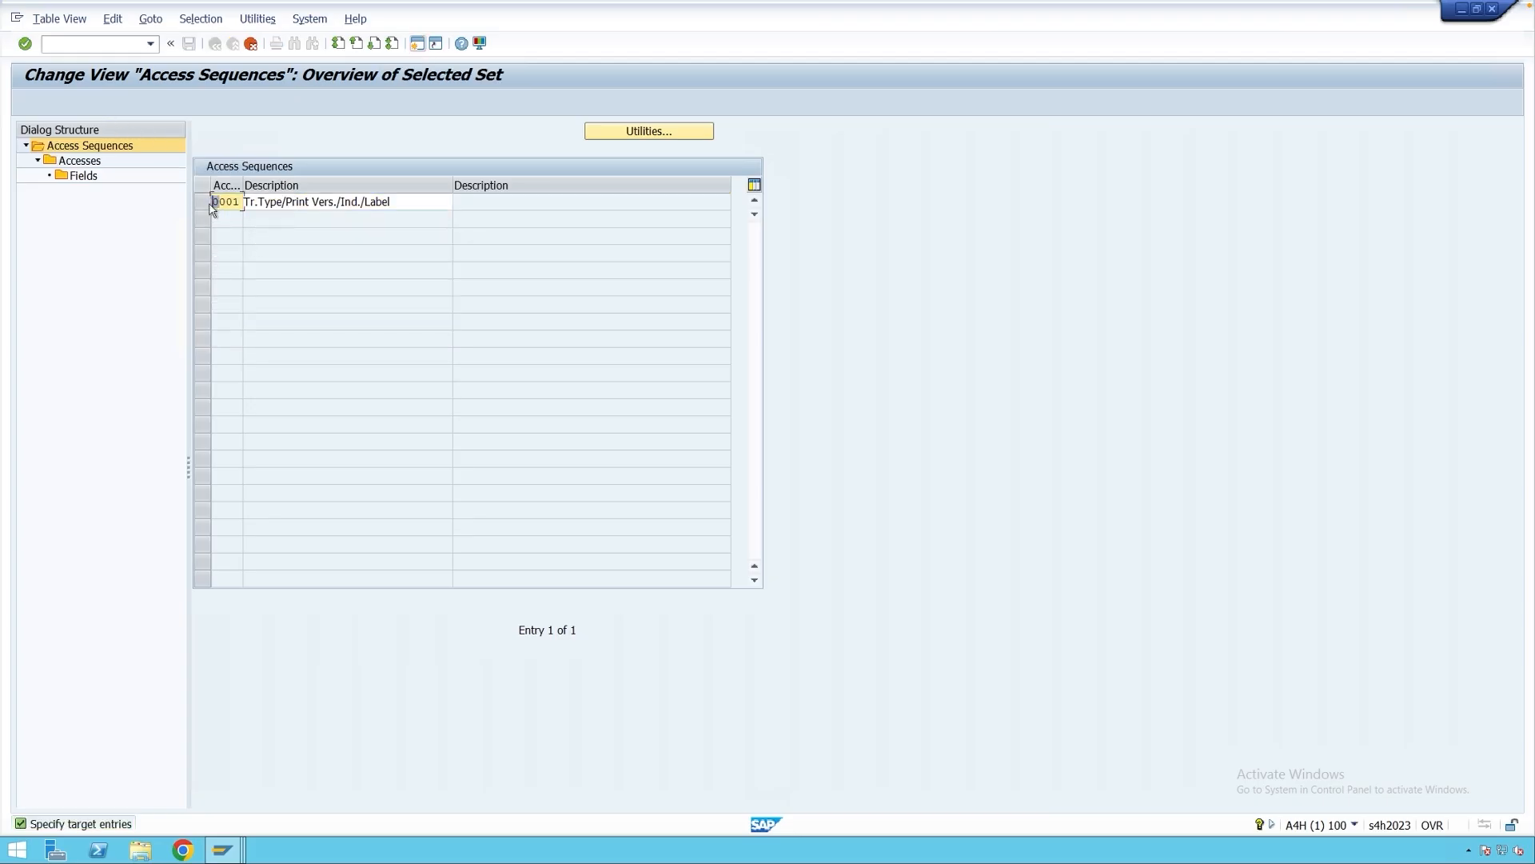
text(Z)
key(Tab)
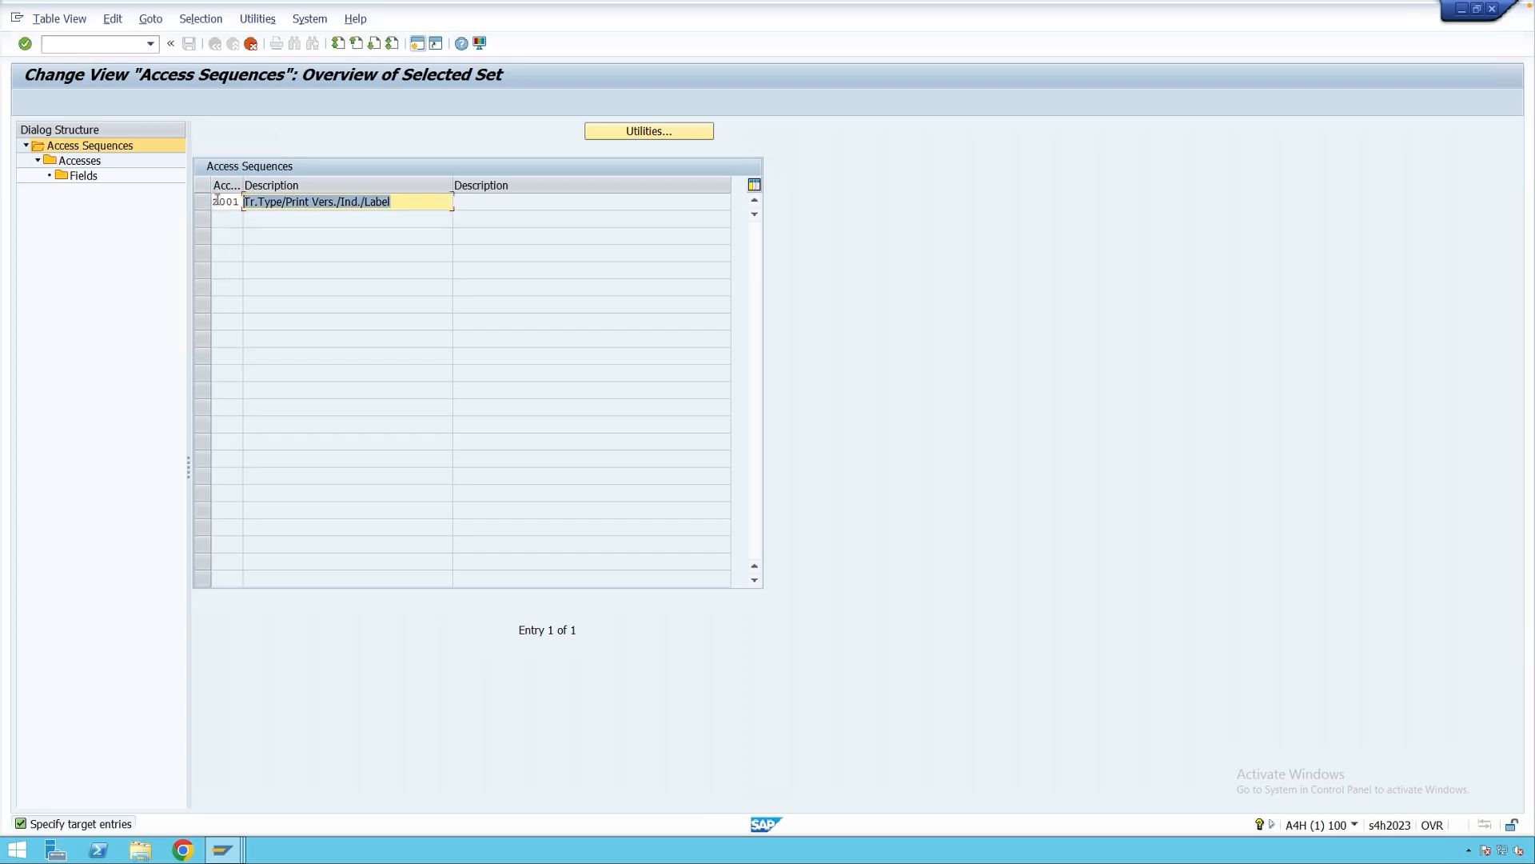
text(Mat)
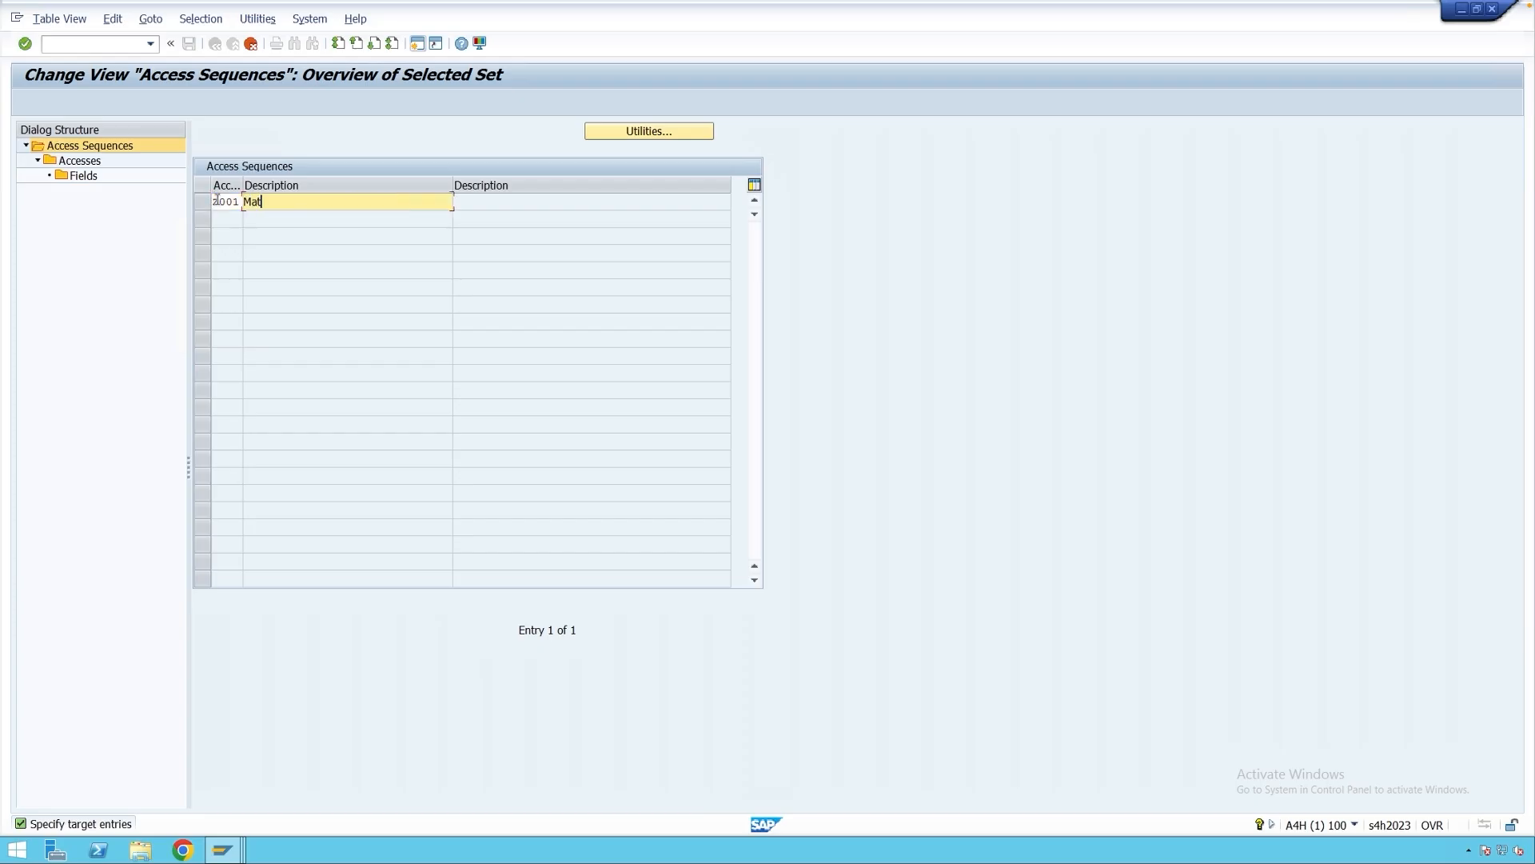
text(erial/Plant/Mvt. Type)
key(Return)
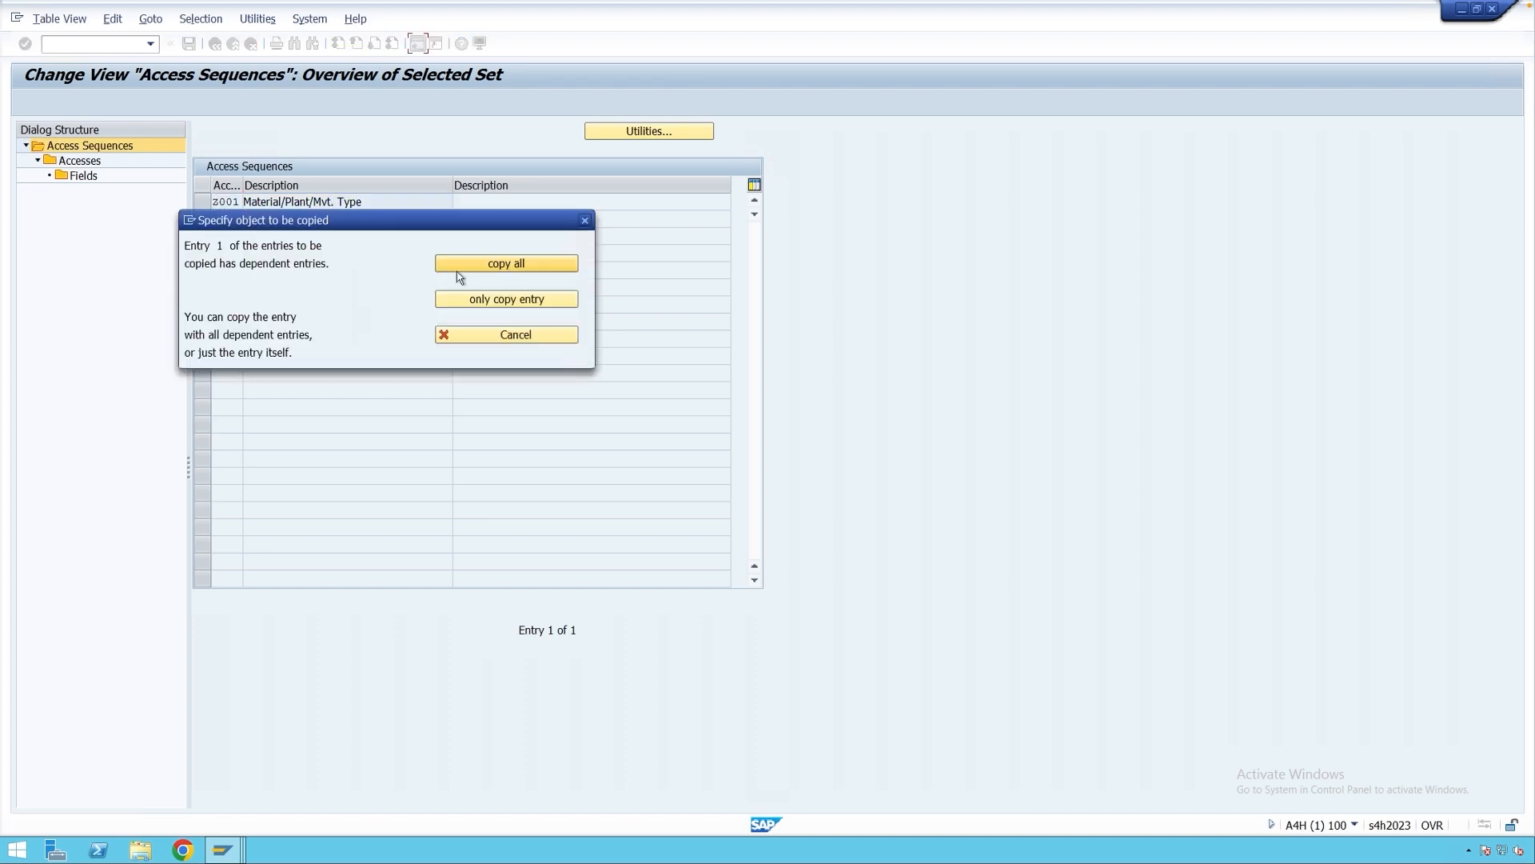
click(531, 267)
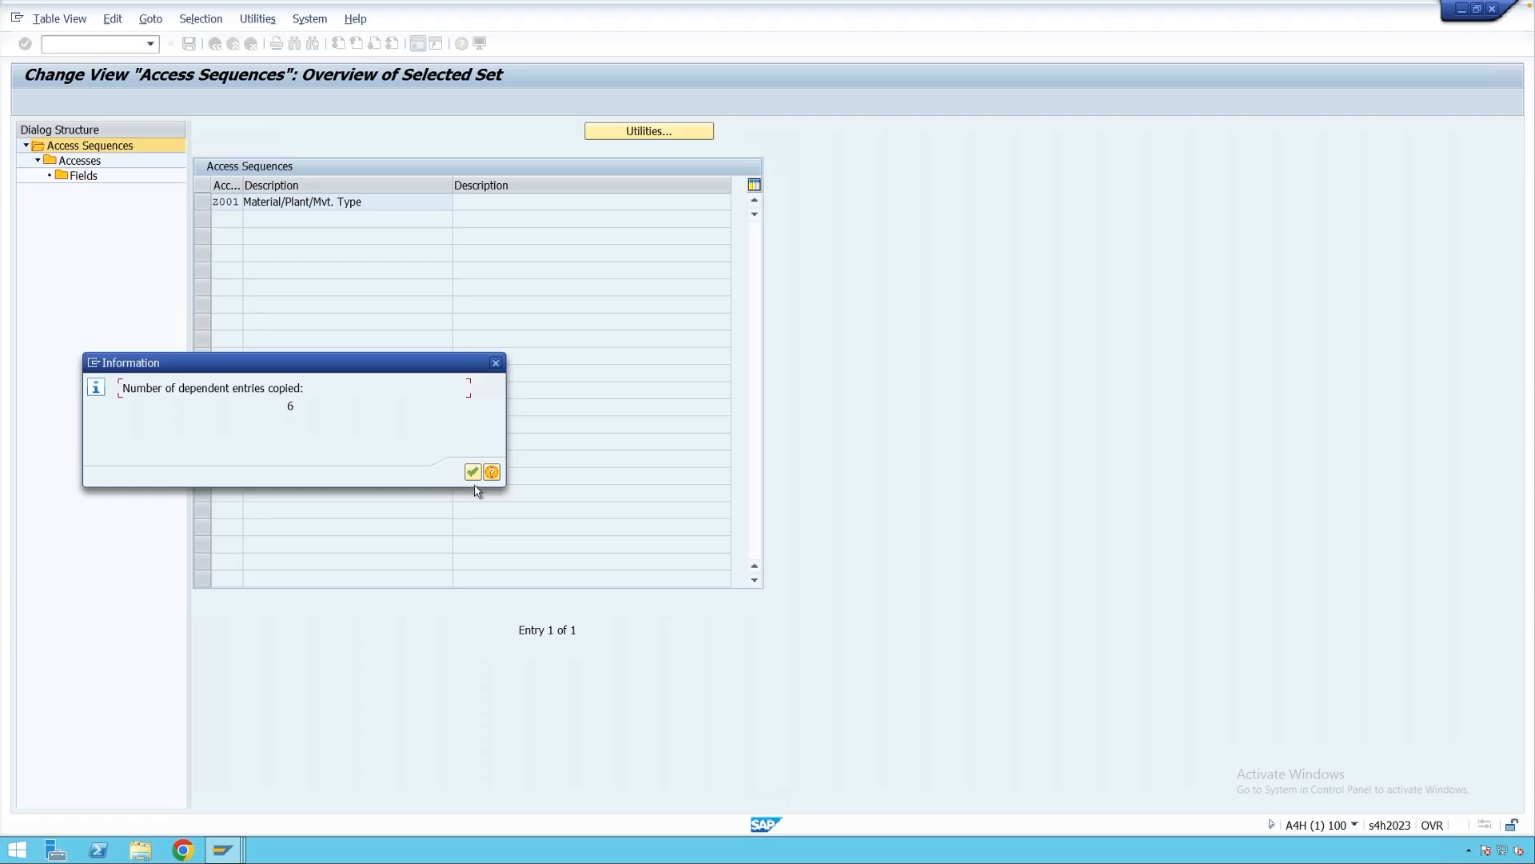
click(472, 472)
click(203, 205)
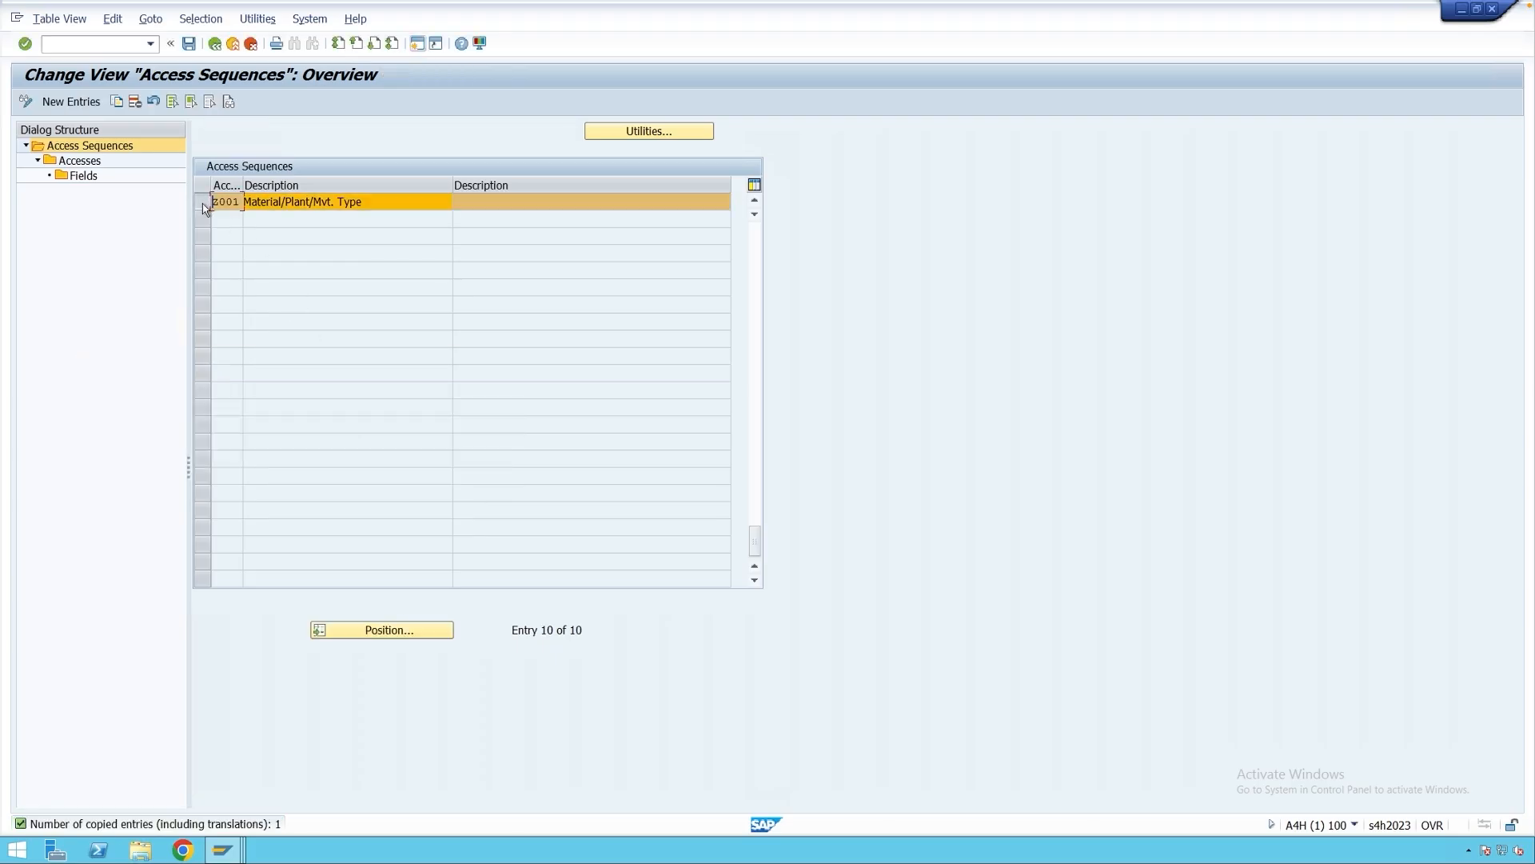
Delete the copied access 10 / 070 and its dependent entries from sequence Z001.
double_click(80, 161)
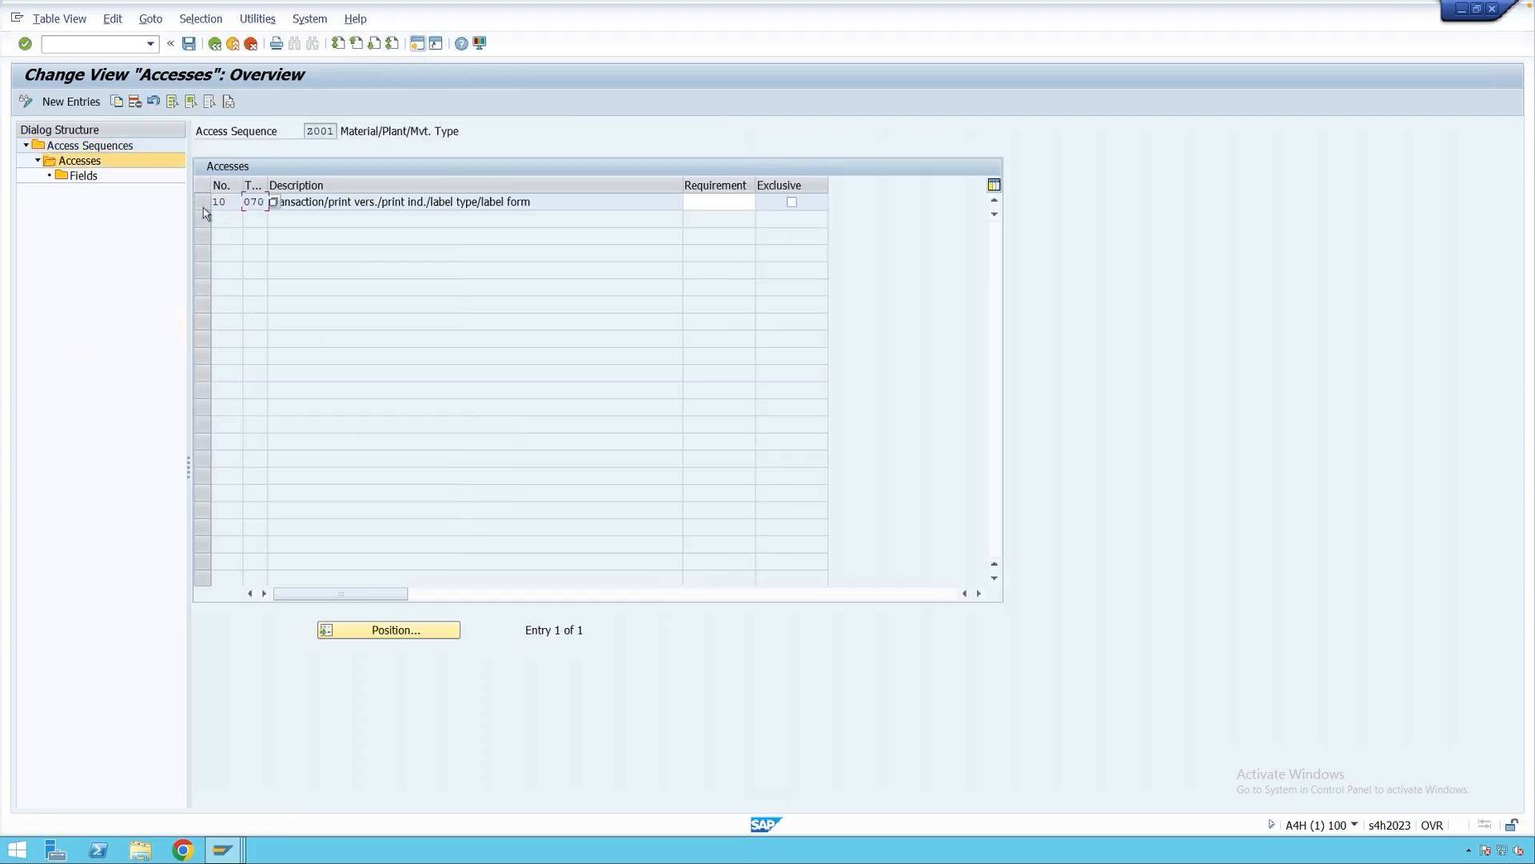
click(203, 205)
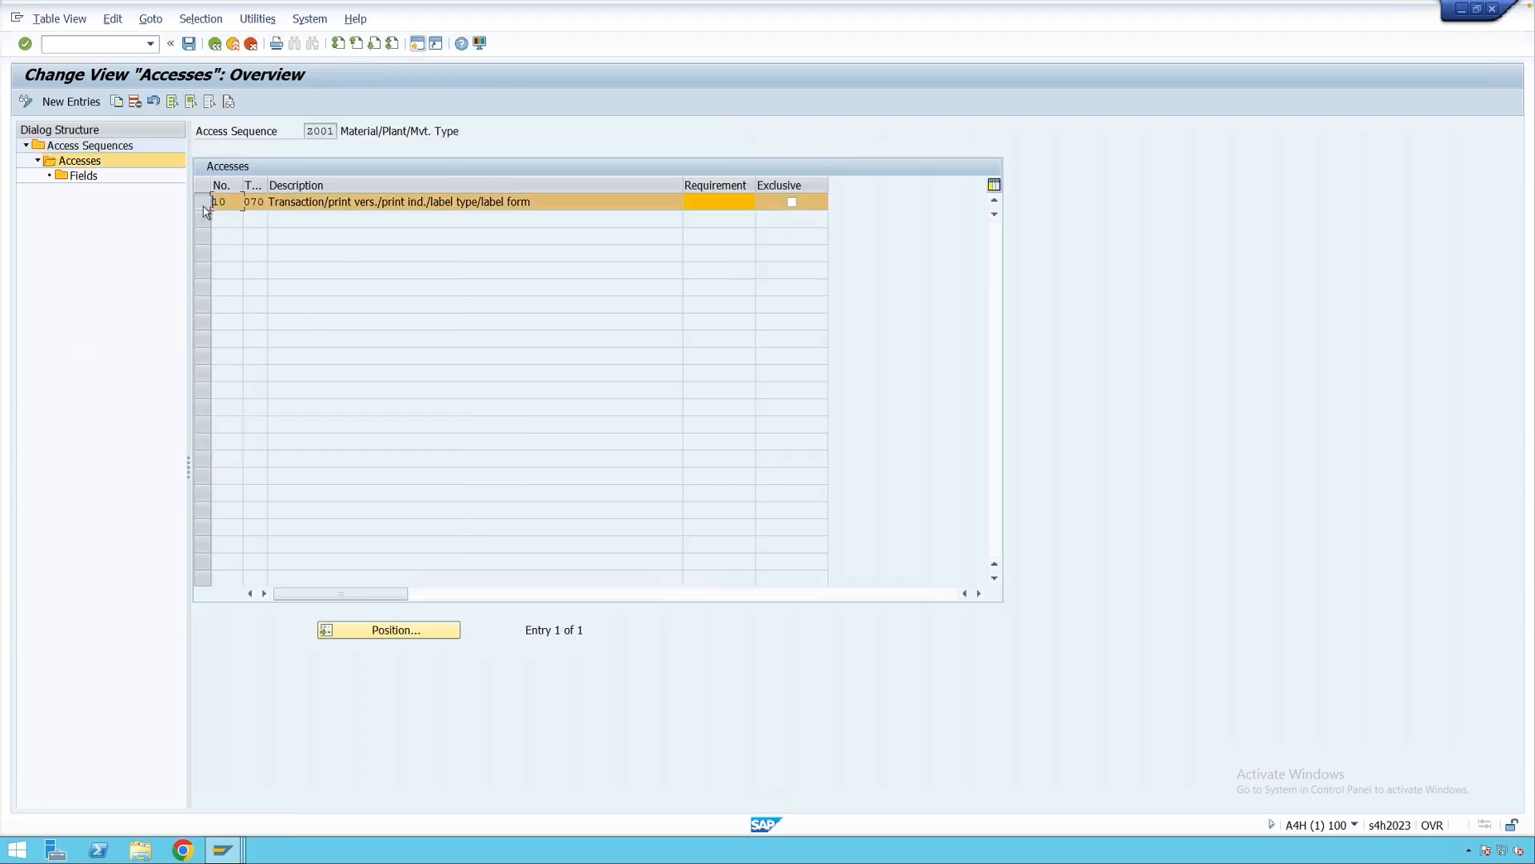
click(134, 101)
click(502, 268)
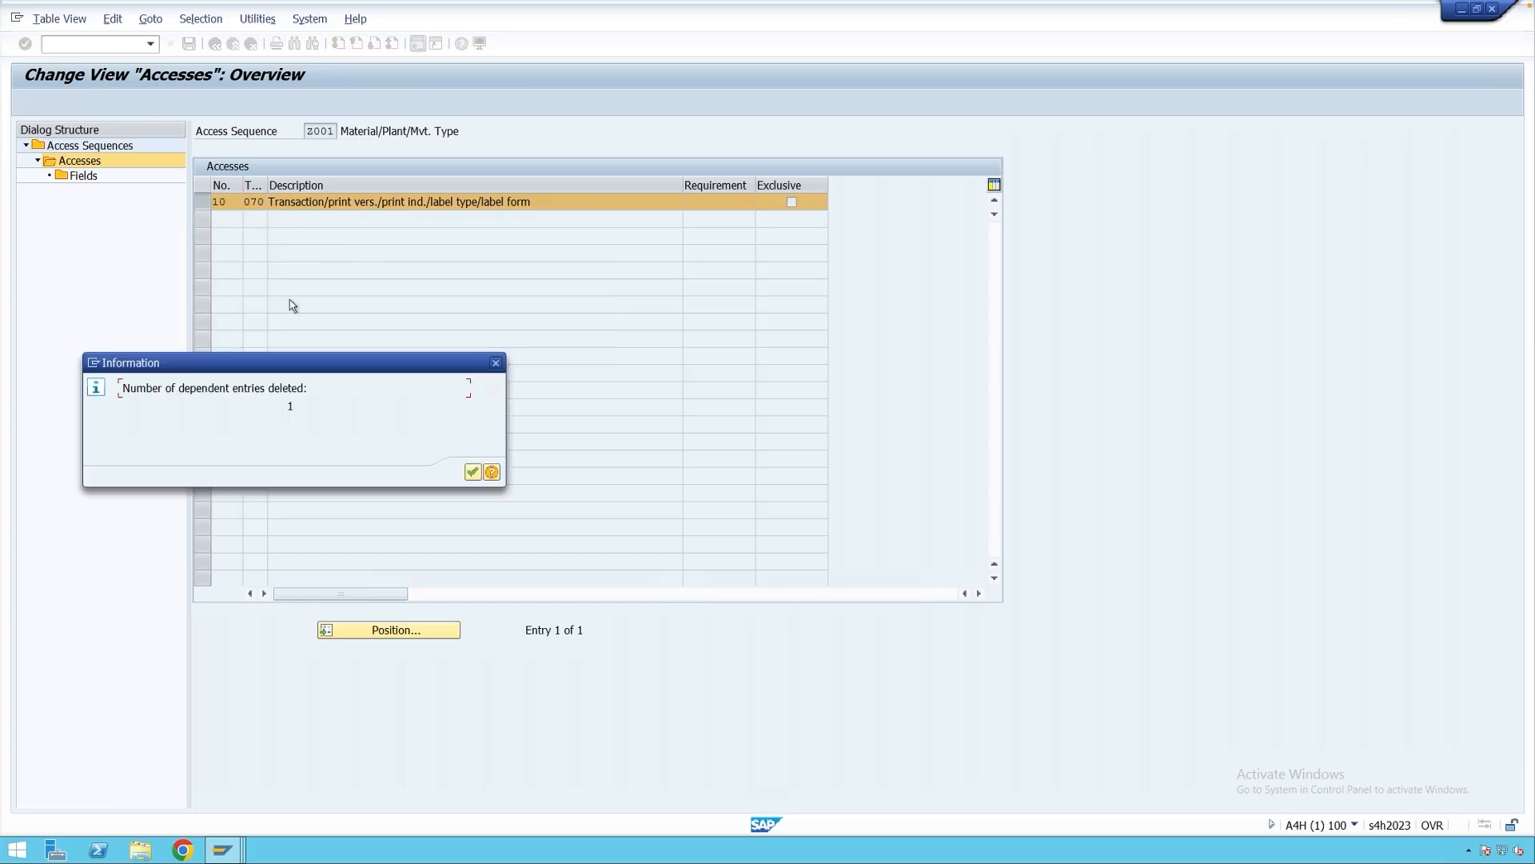
click(472, 472)
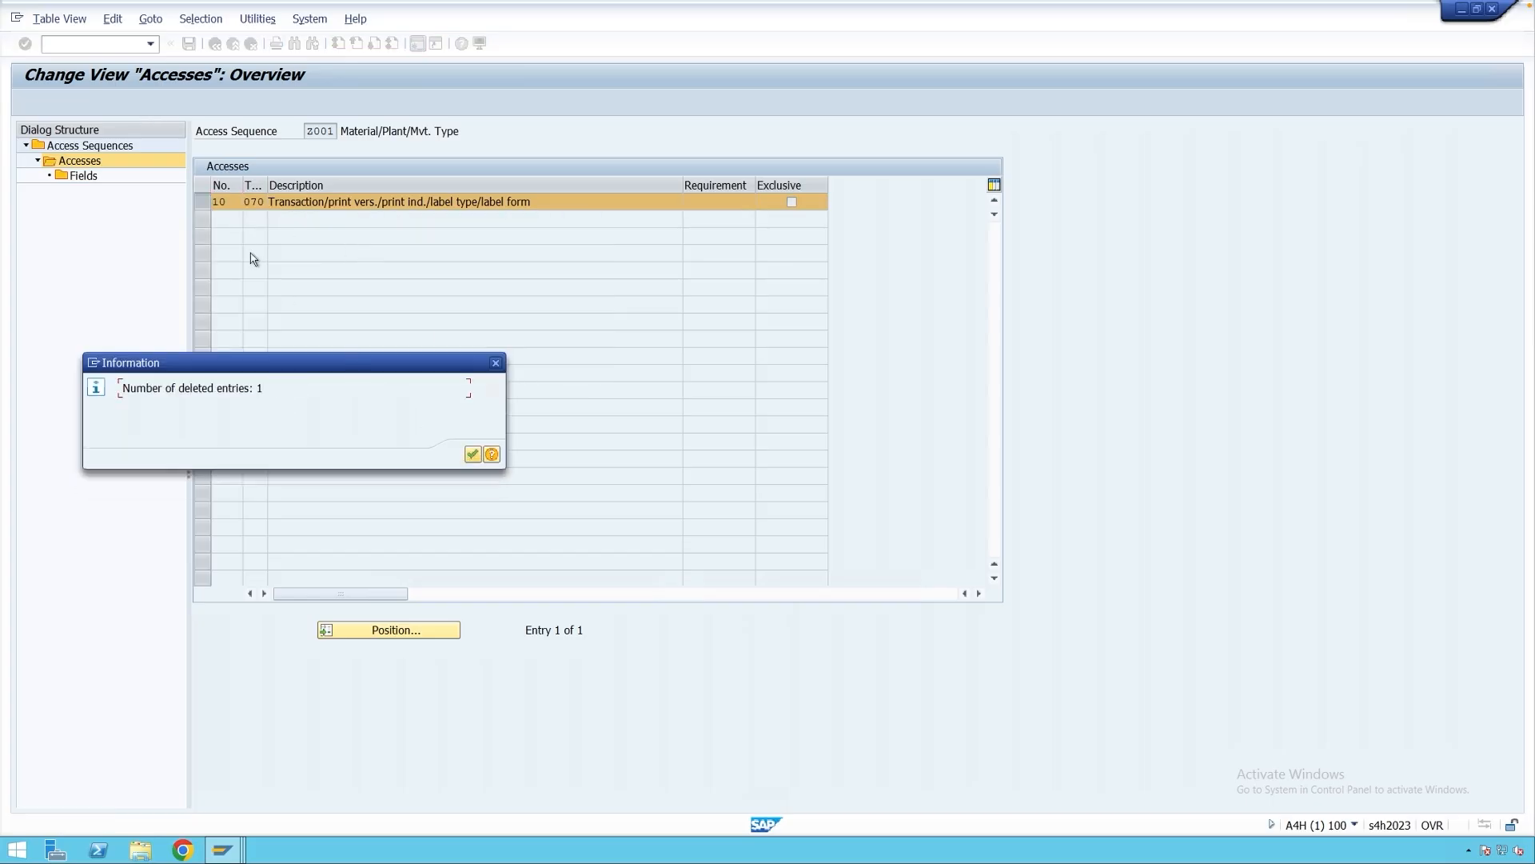
click(472, 456)
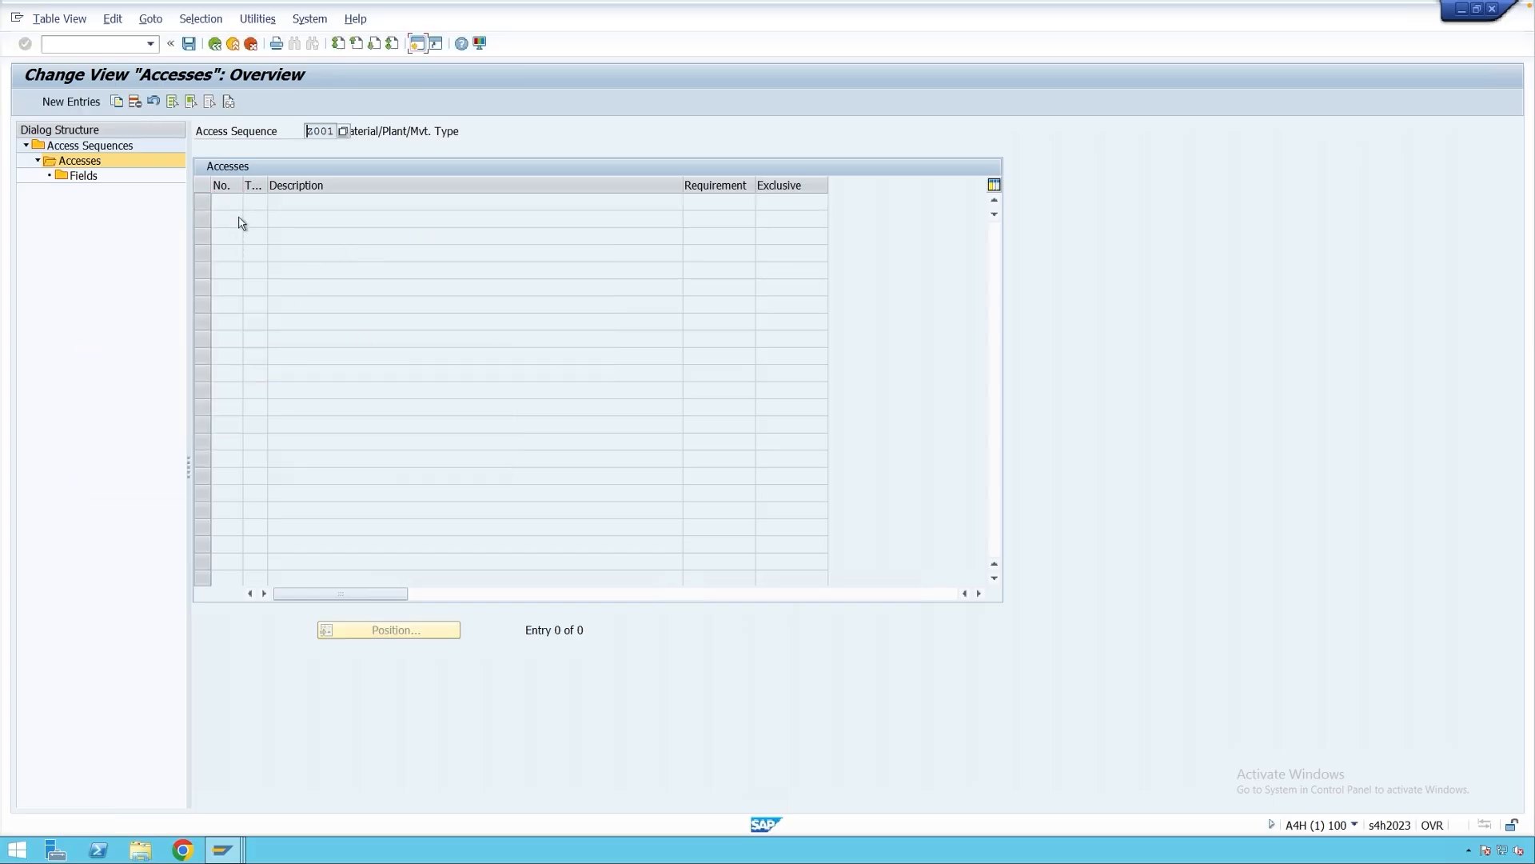
Add access 10 using condition table 902 and save the access sequence.
click(71, 101)
text(1)
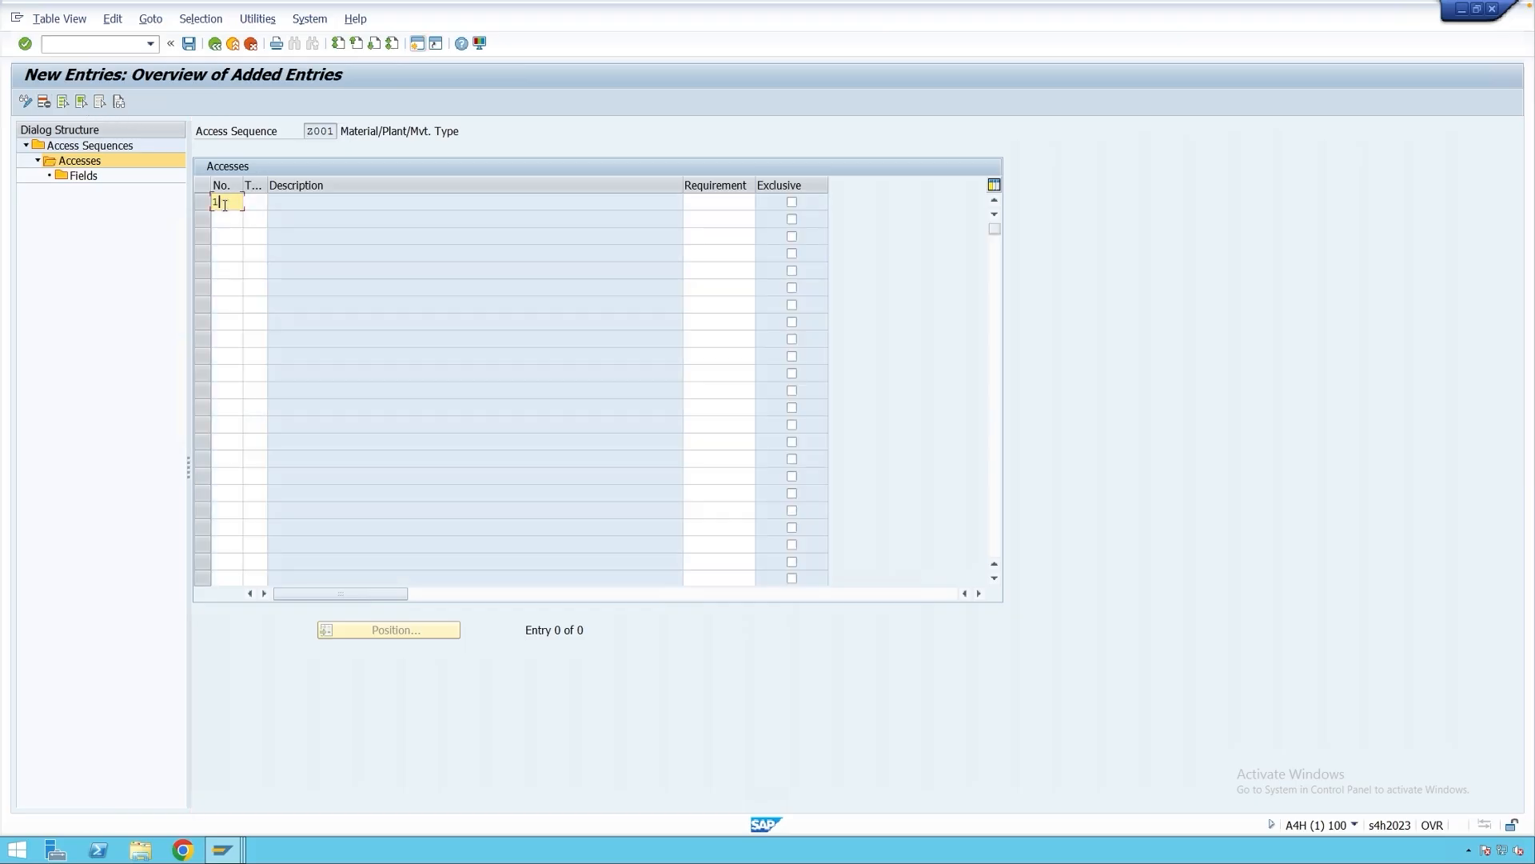
text(0)
key(Tab)
text(902)
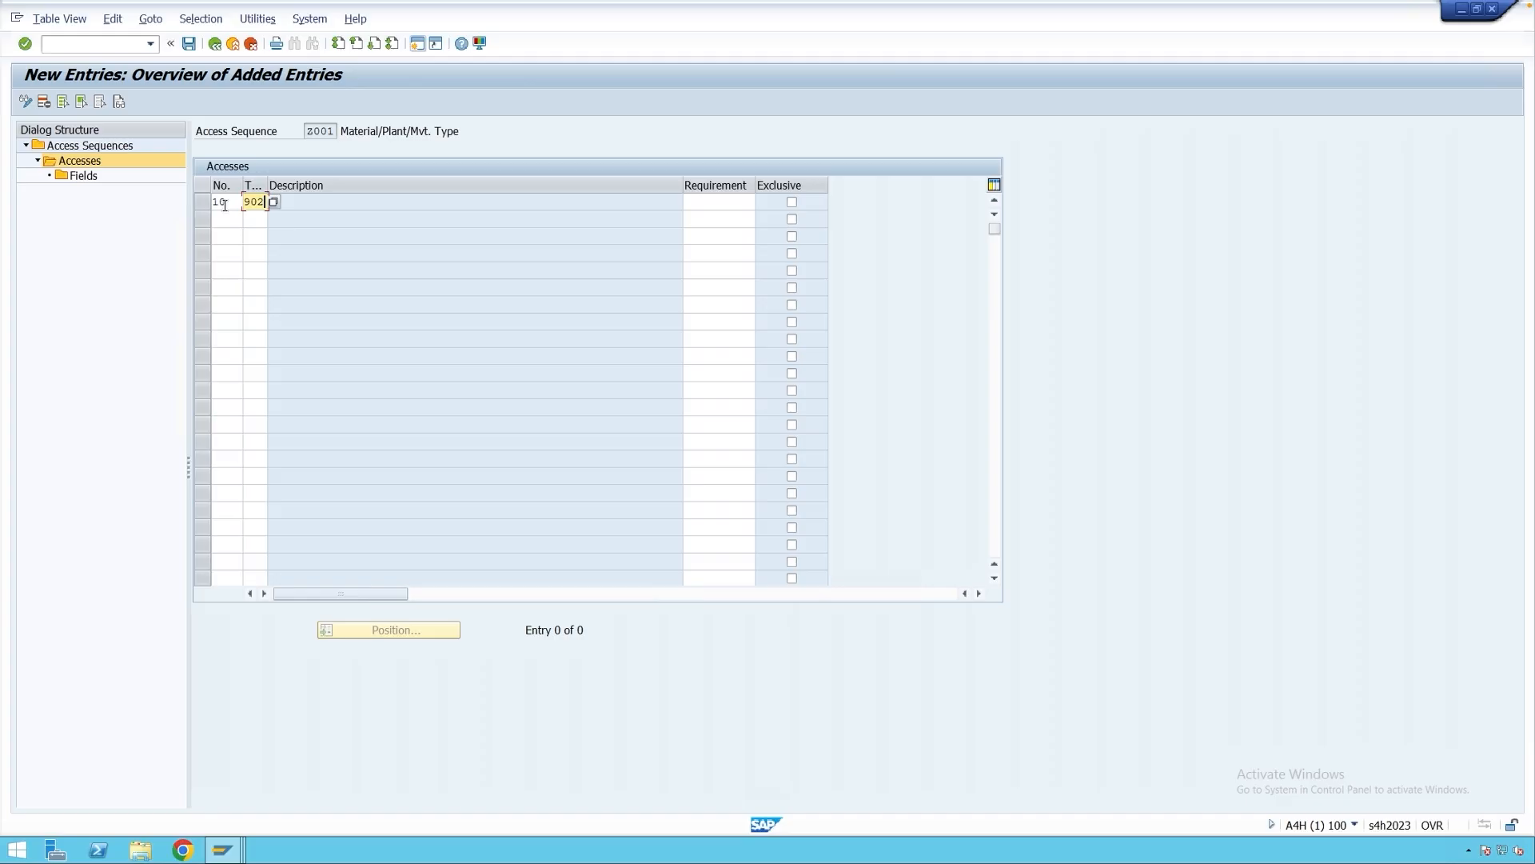
key(Return)
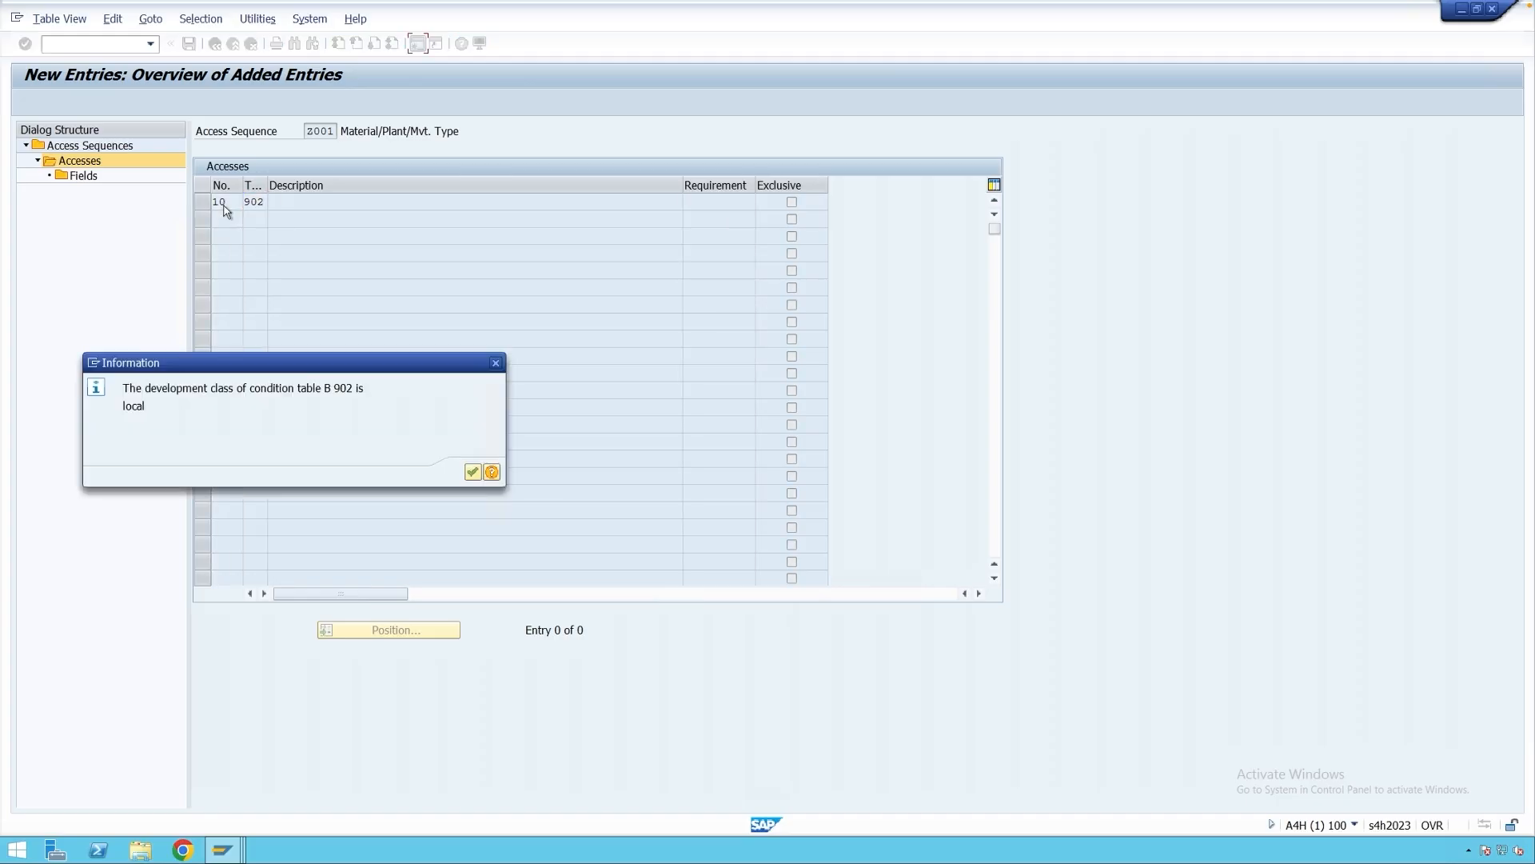
click(472, 472)
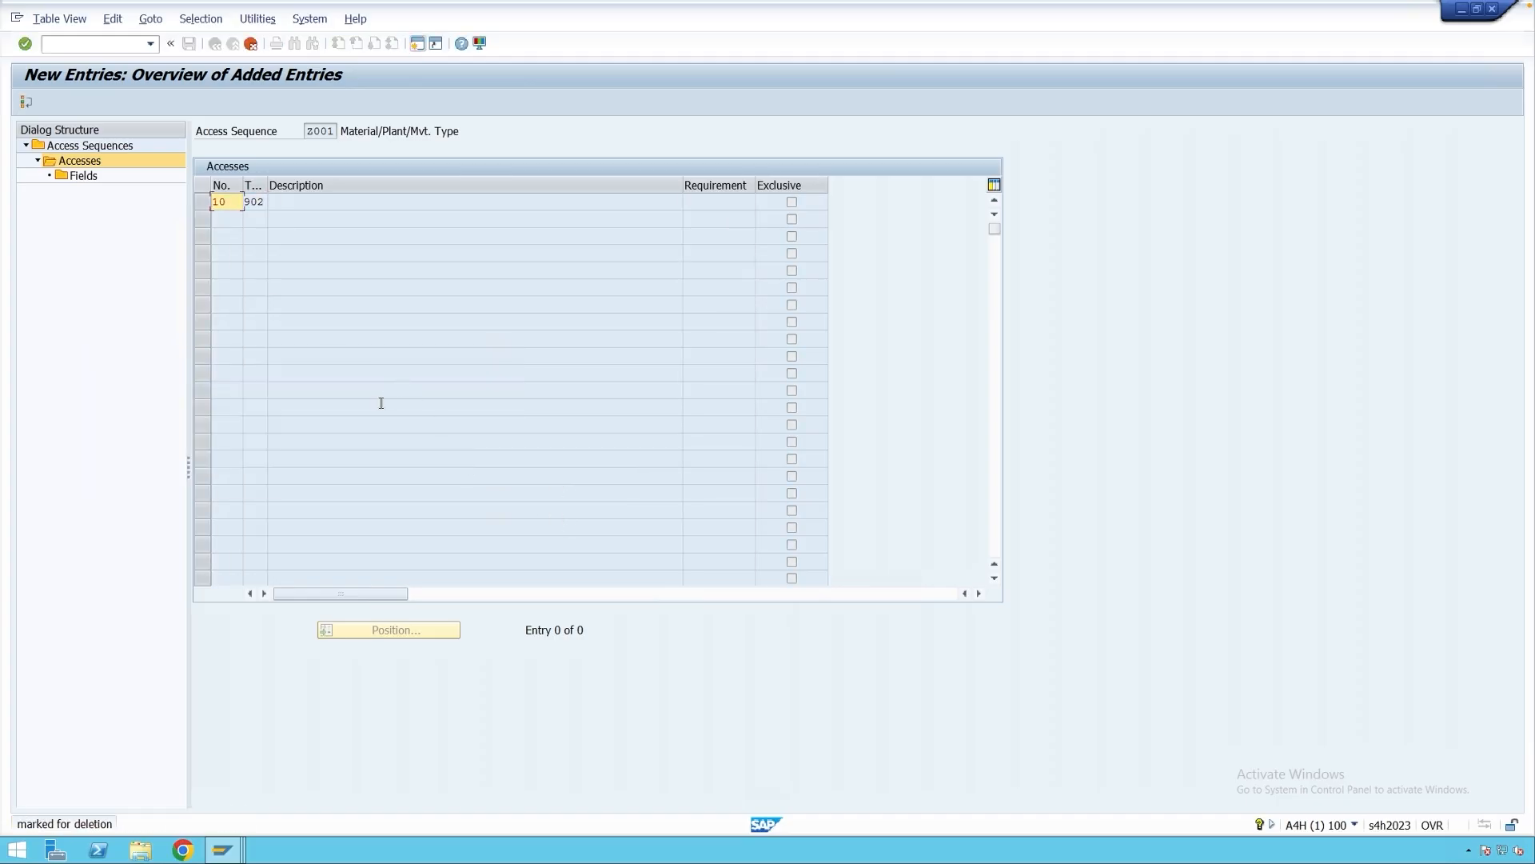
click(26, 102)
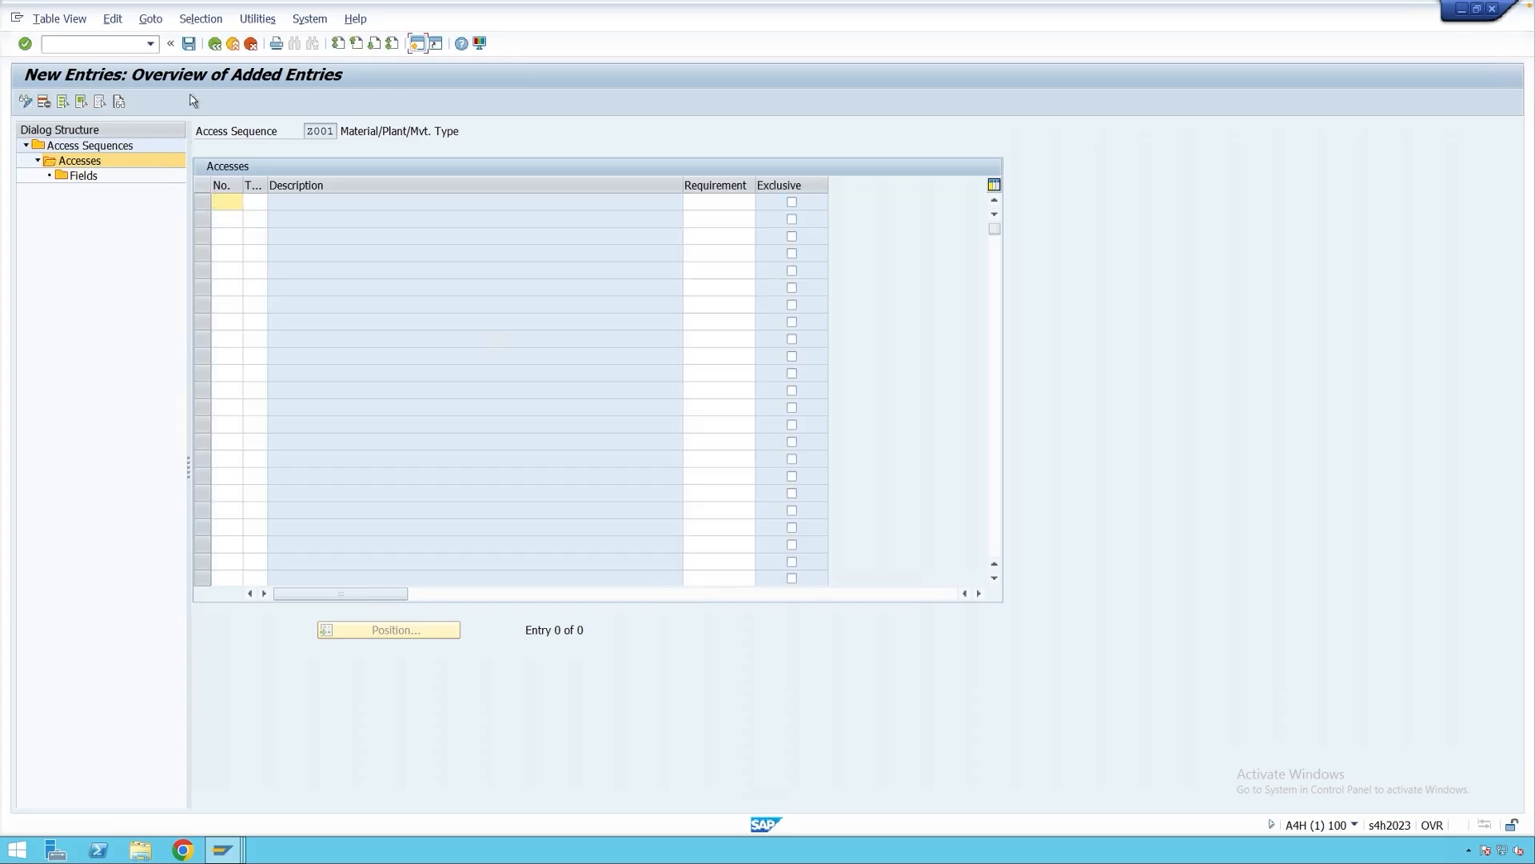
click(189, 43)
click(314, 276)
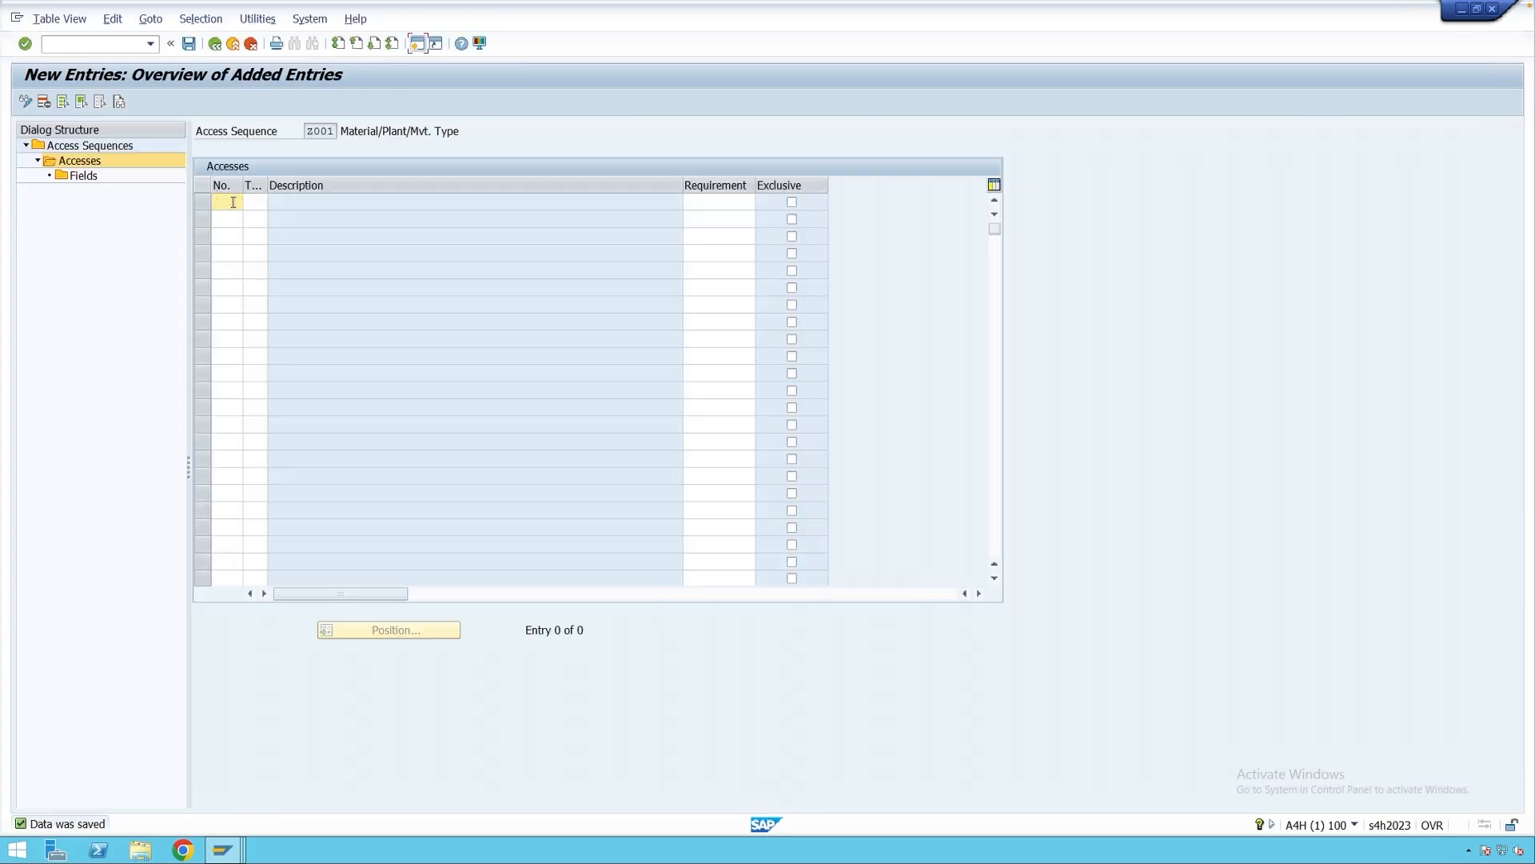
Re-enter access 10 with table 902 and open its field assignments.
text(10)
key(Tab)
text(902)
key(Return)
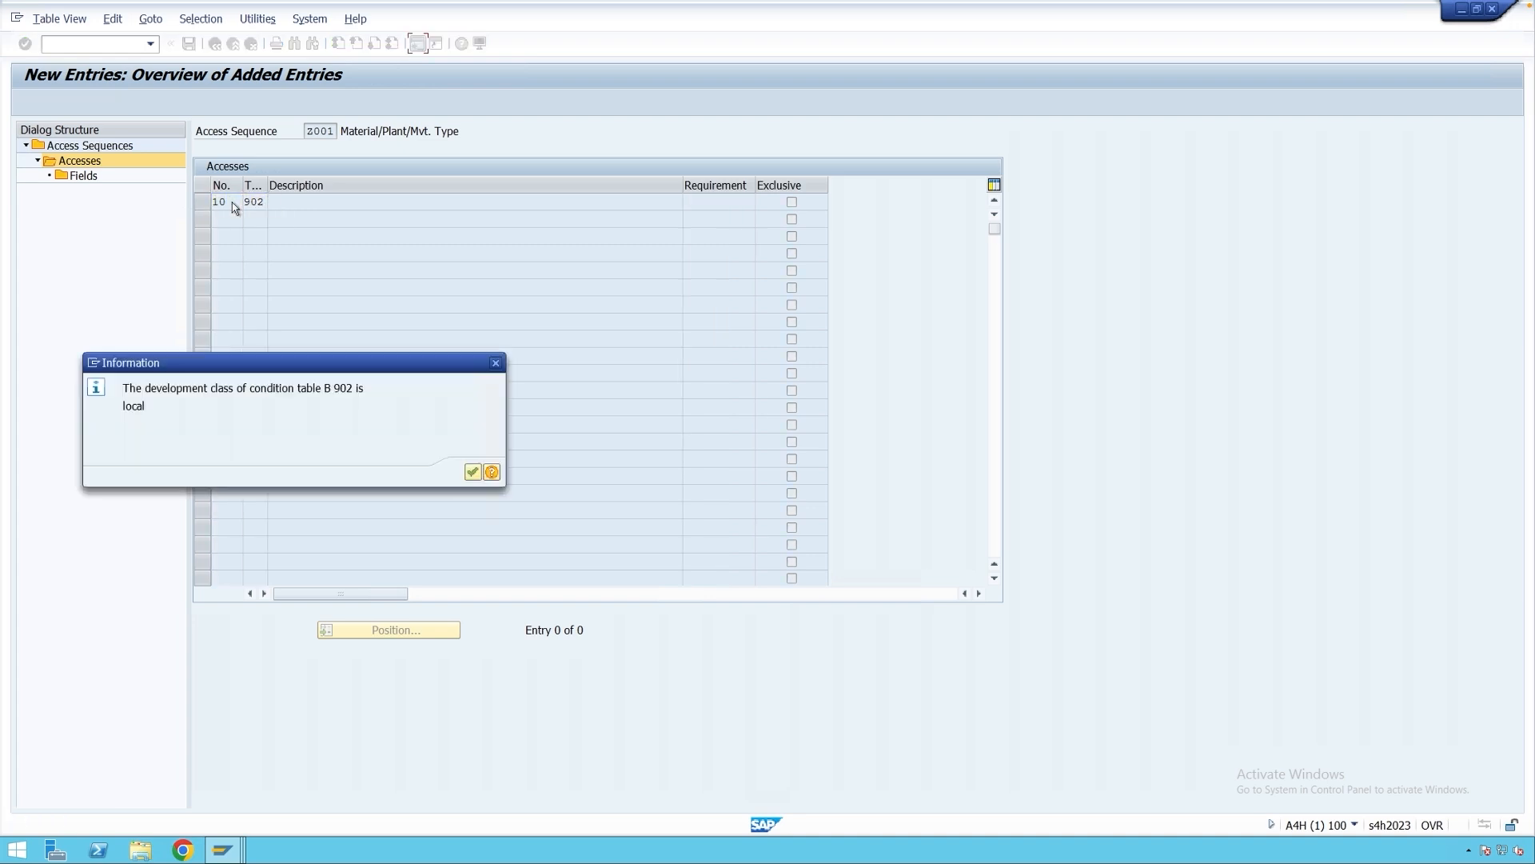
key(Return)
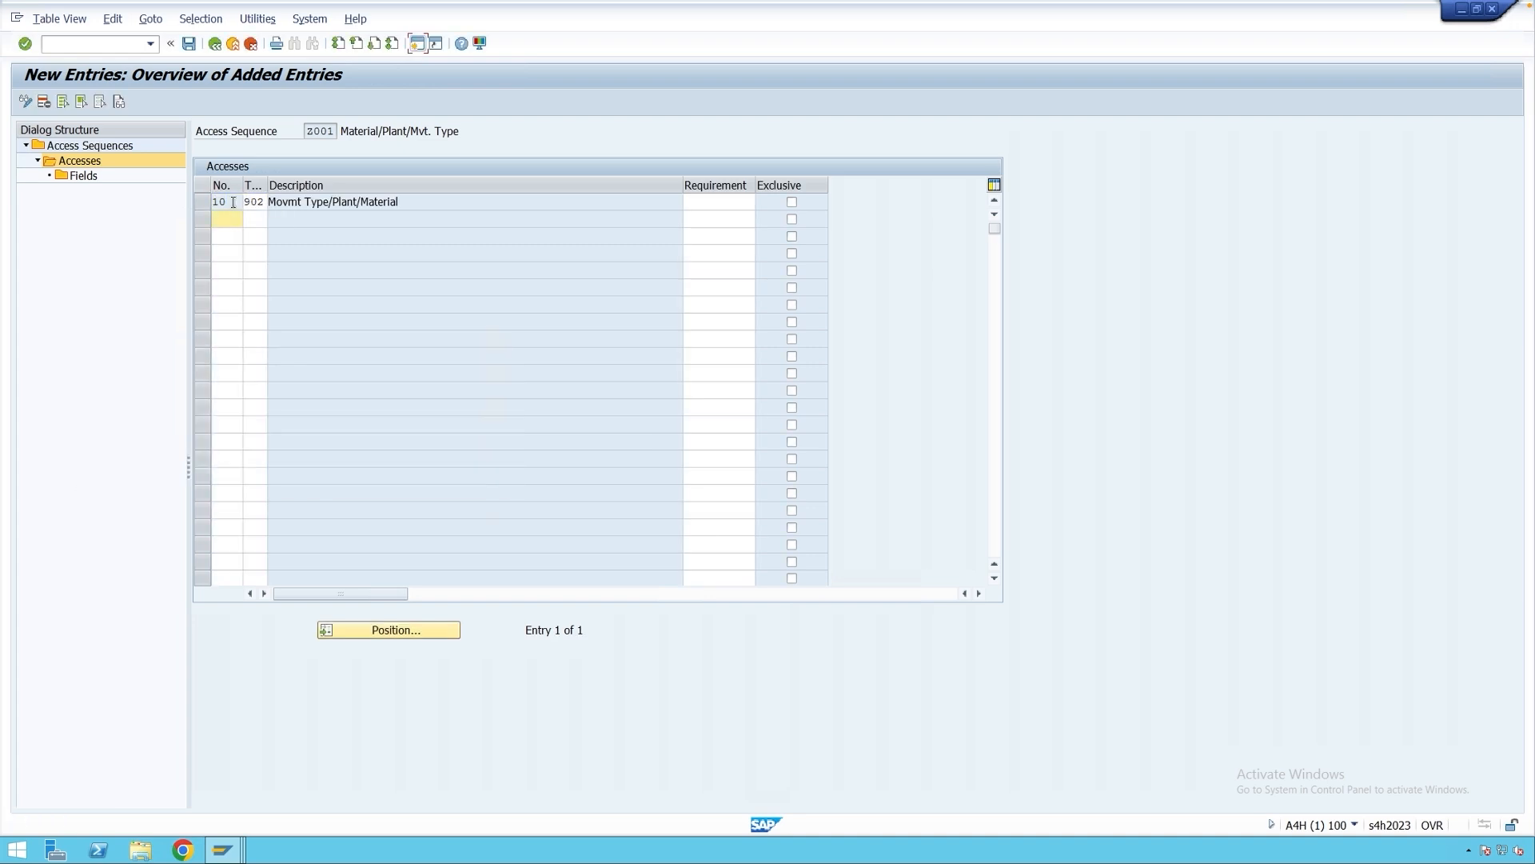
double_click(83, 177)
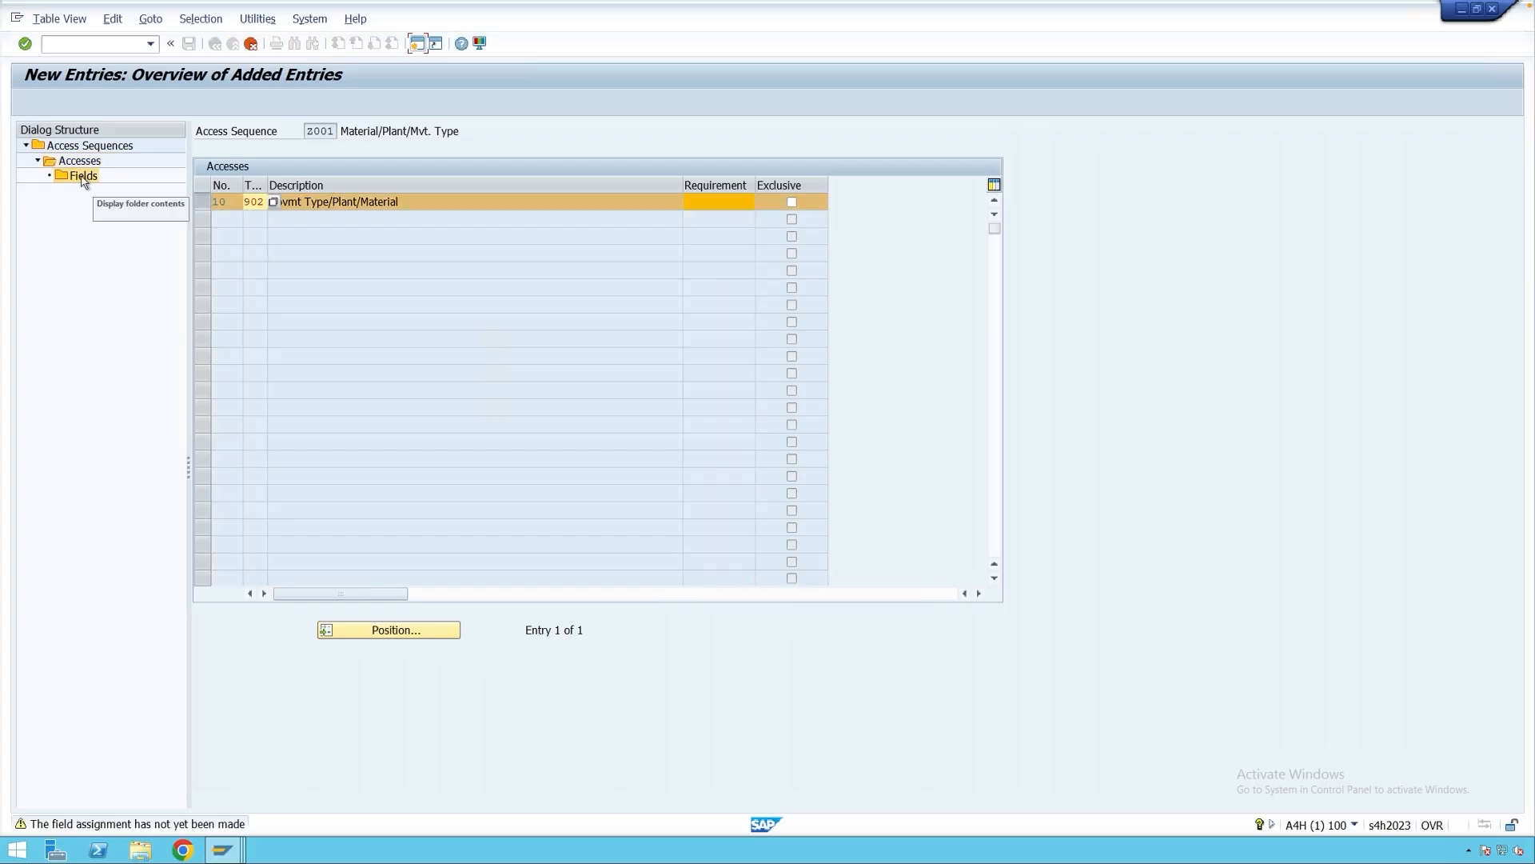
key(Return)
key(Return)
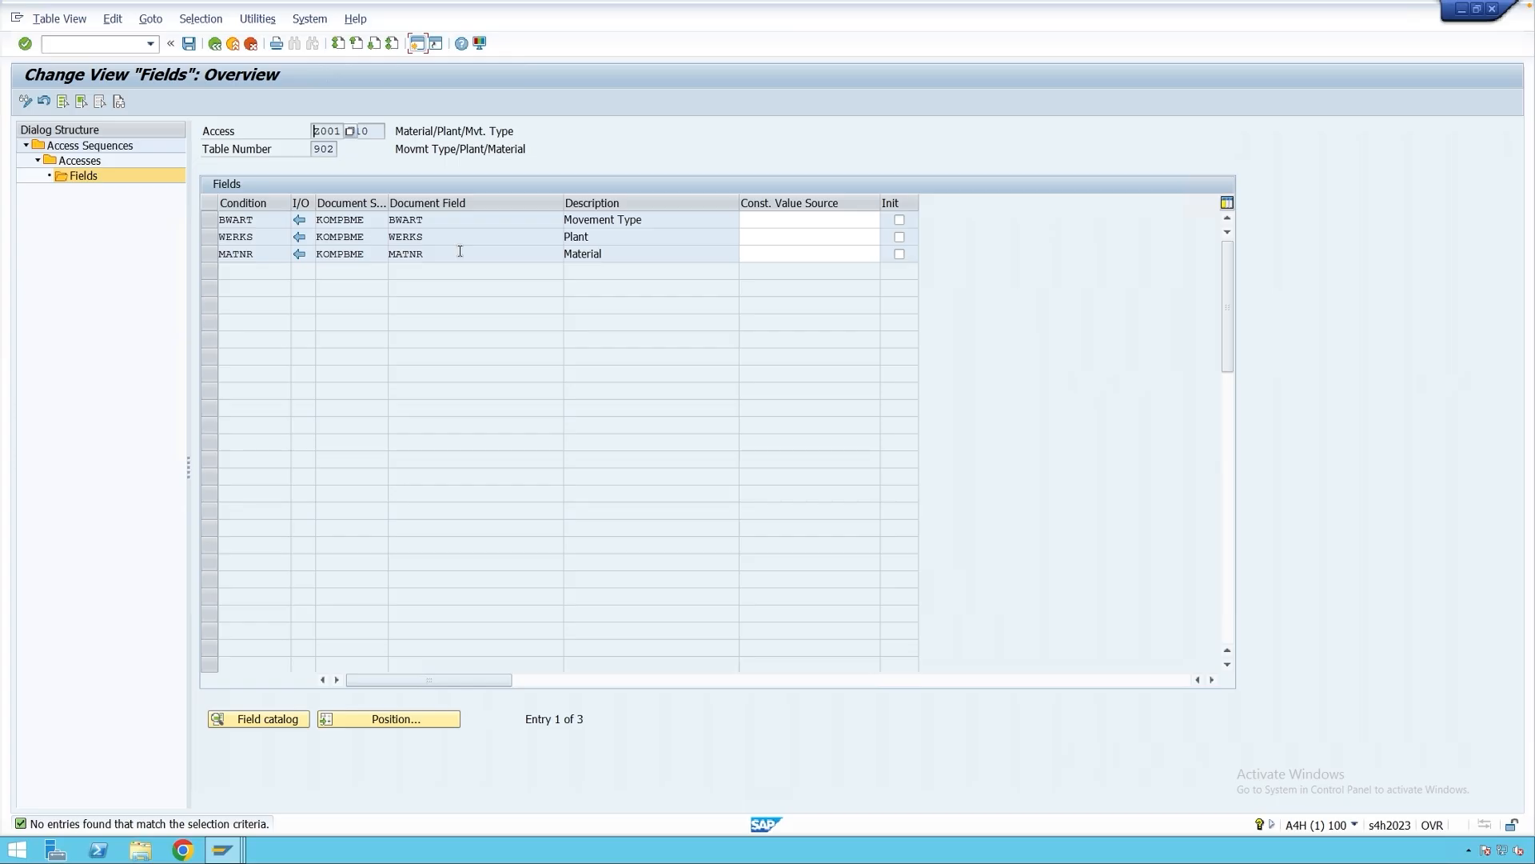
Save the new access and exit access sequence maintenance, keeping the changes.
click(192, 48)
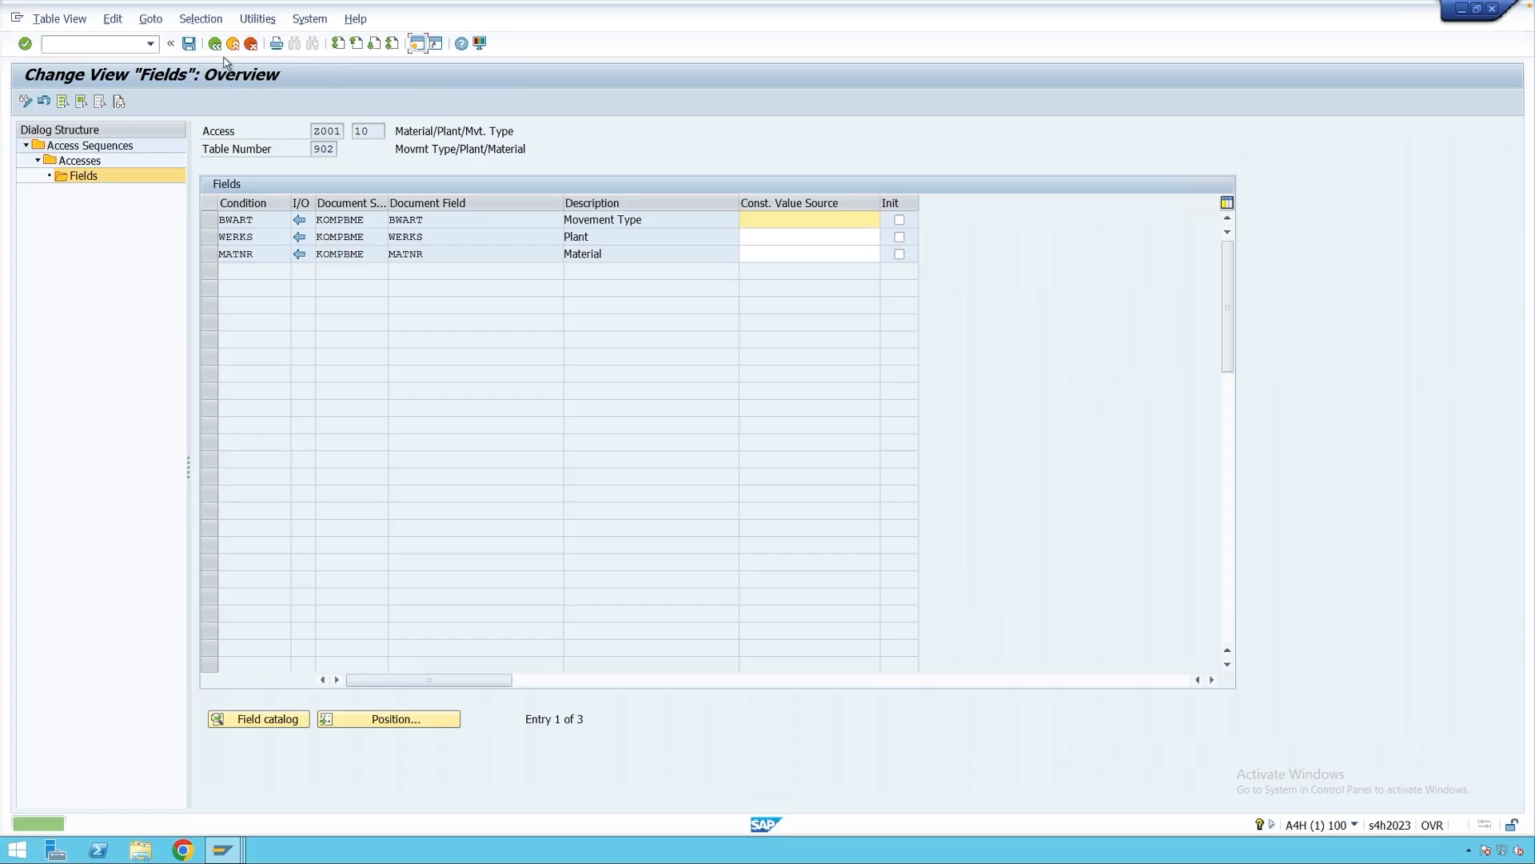
click(214, 44)
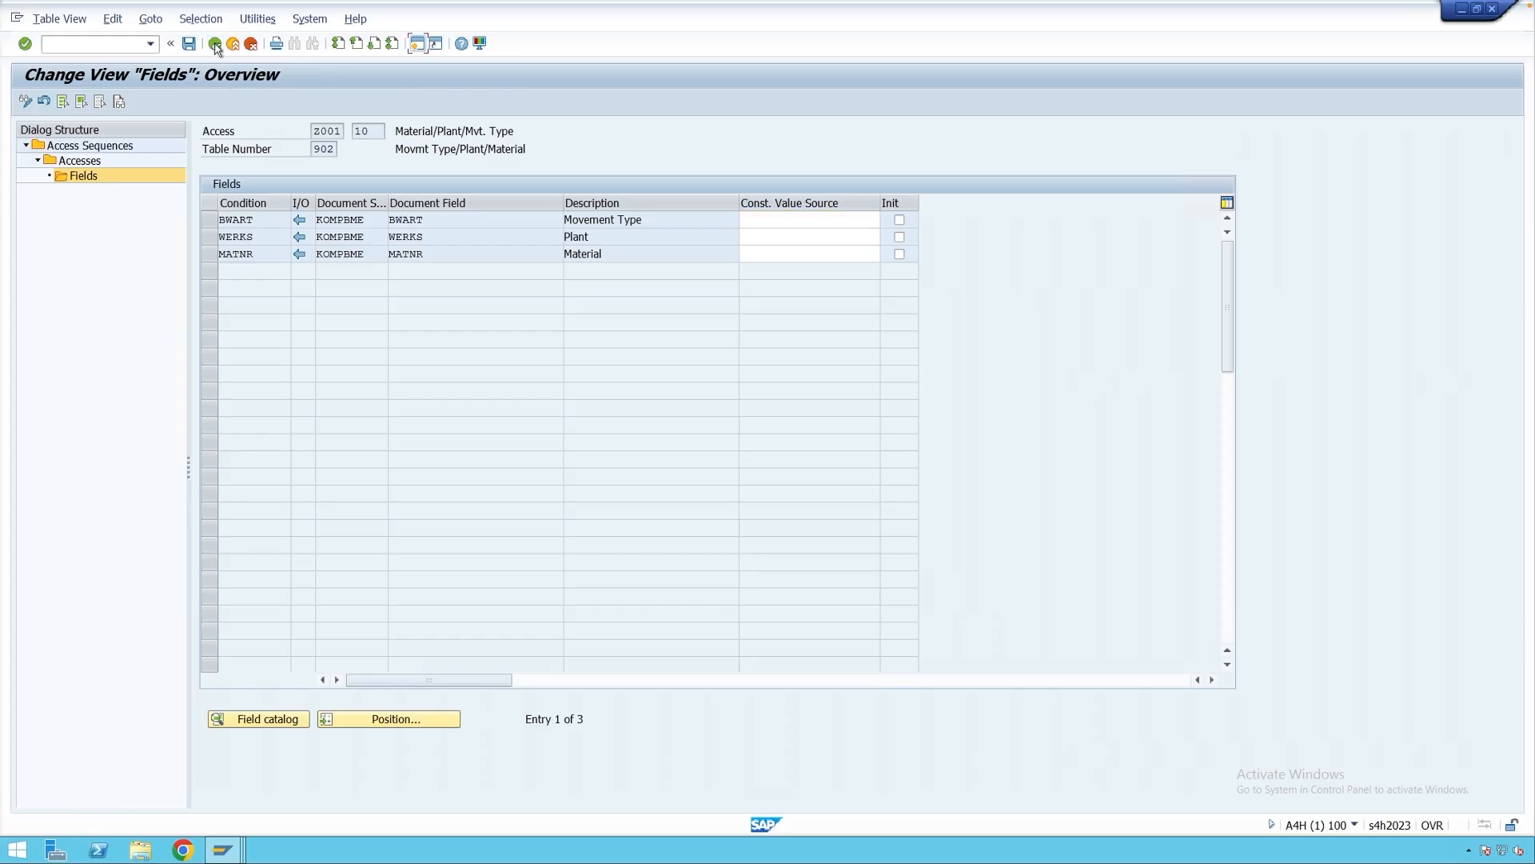
click(214, 43)
click(215, 44)
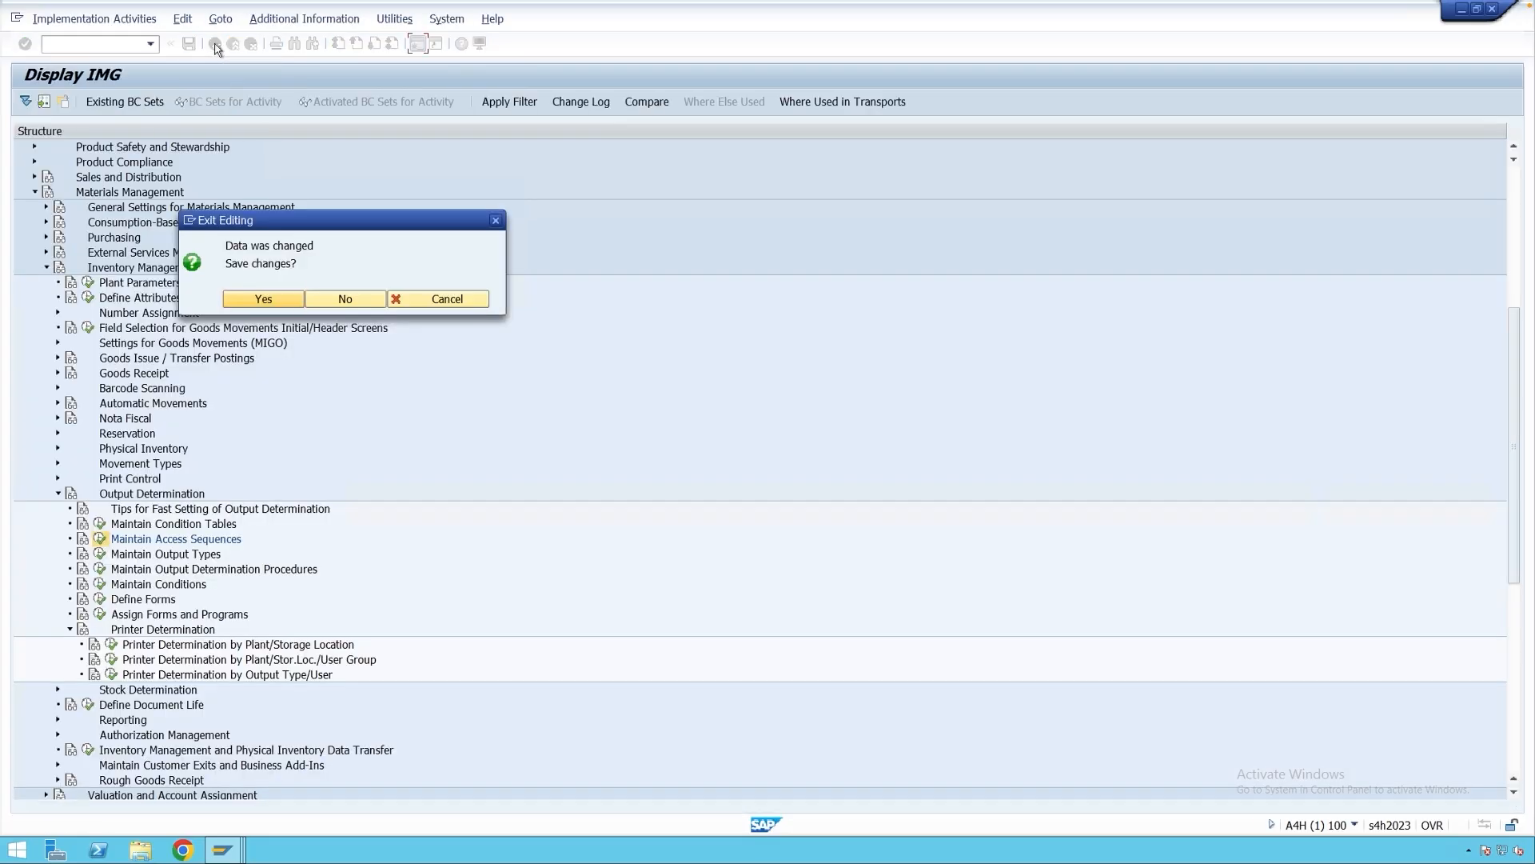
click(264, 301)
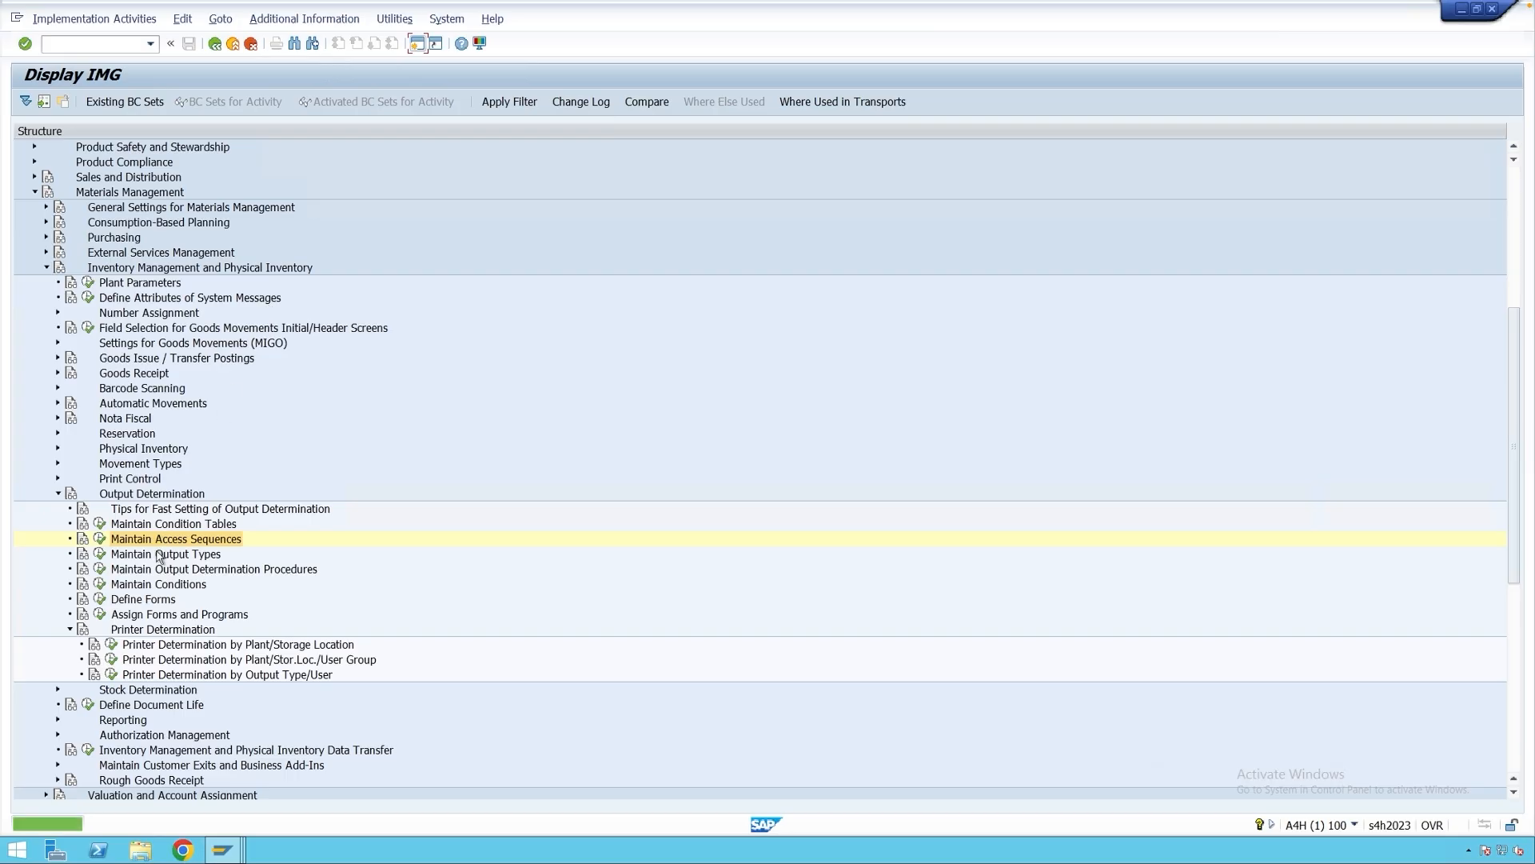
Copy output type WE01 as ZE01 together with all dependent entries.
click(100, 558)
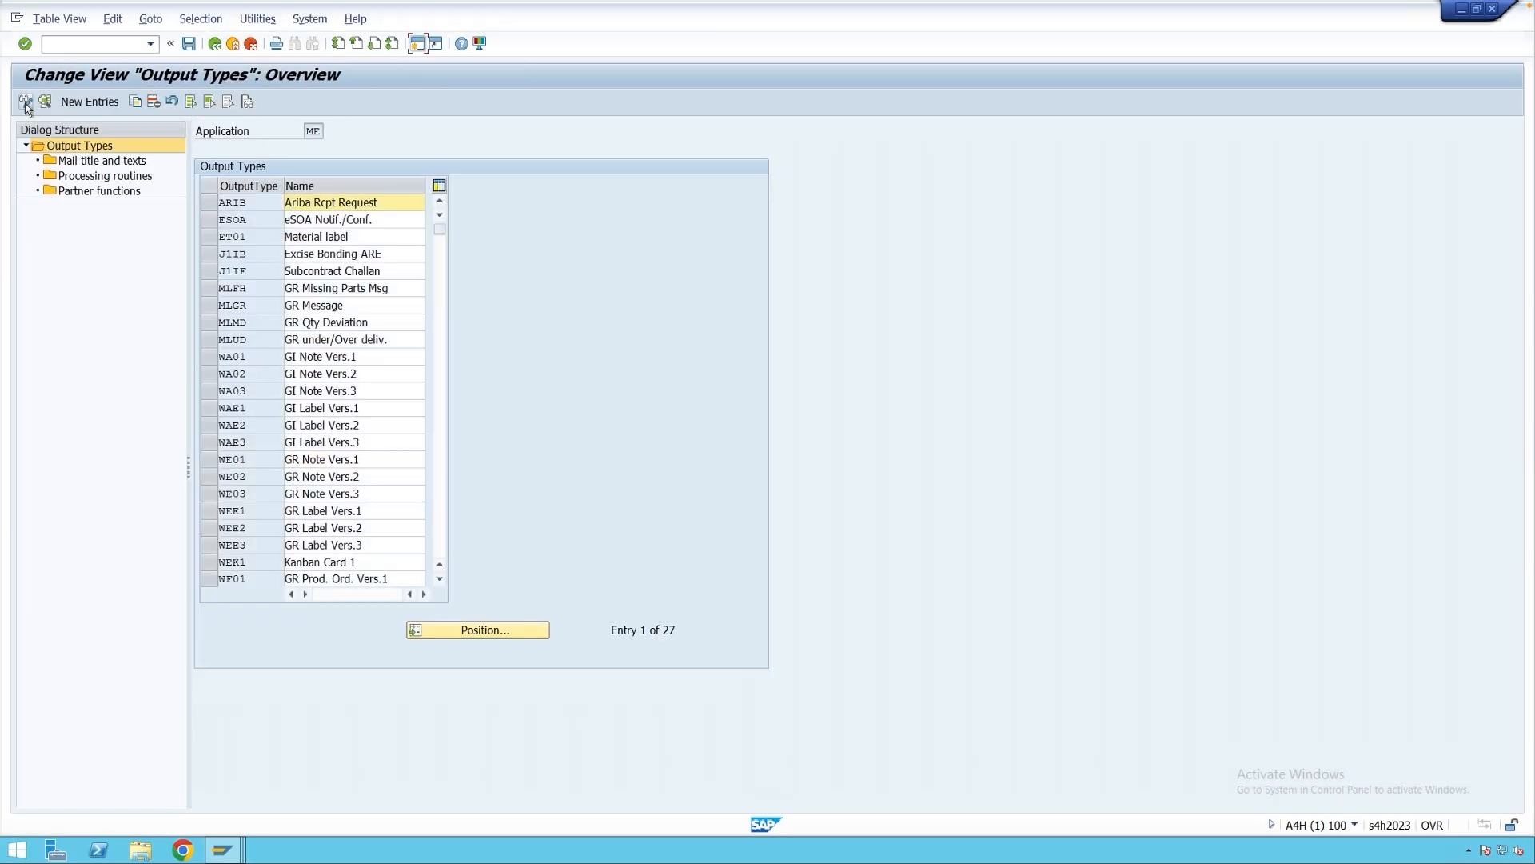
click(213, 464)
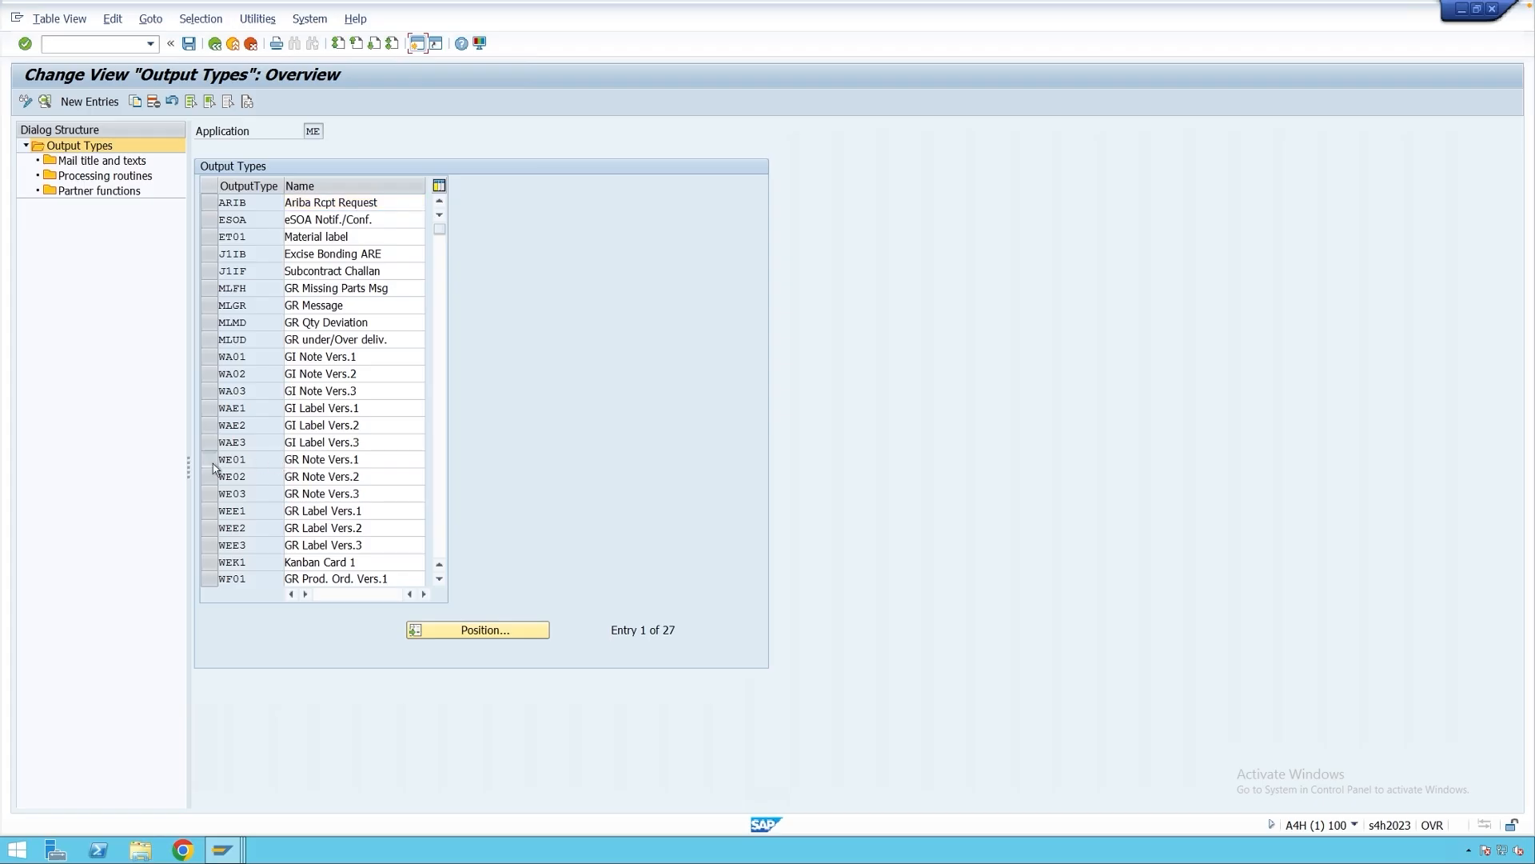
click(136, 102)
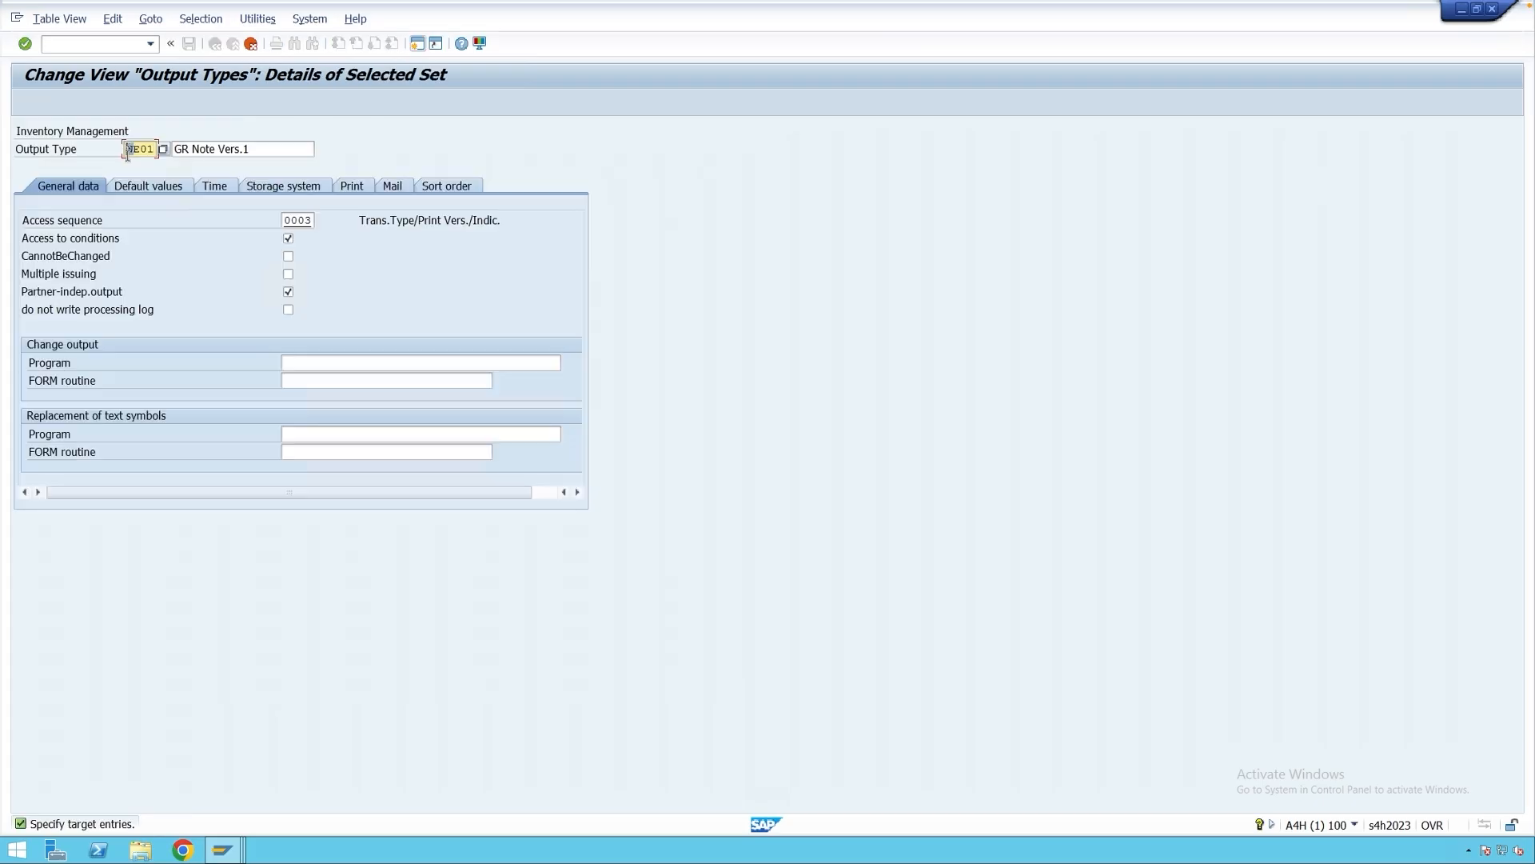
text(Z)
key(Return)
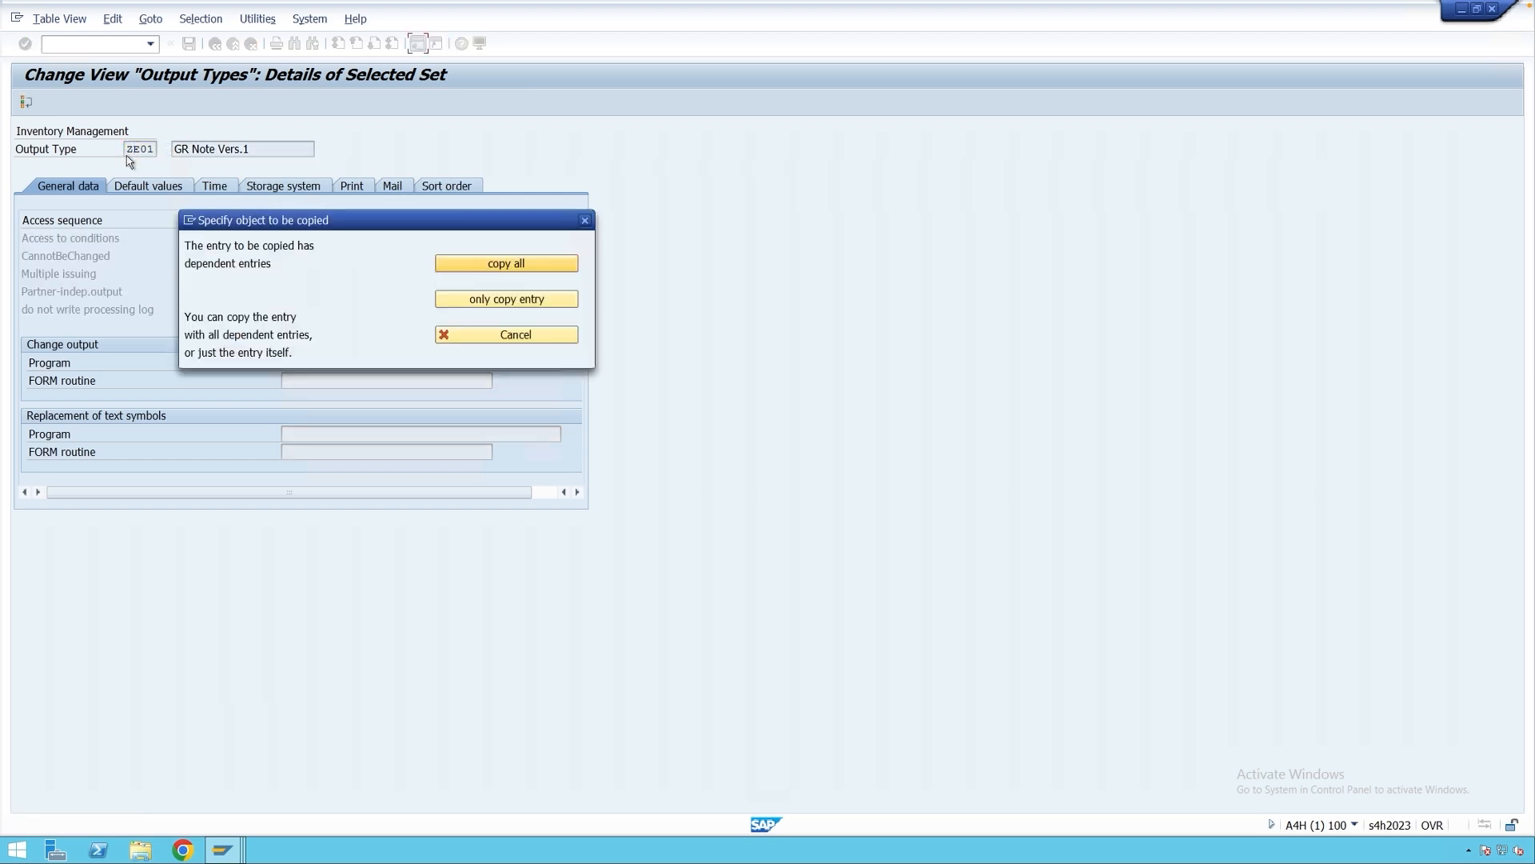
click(486, 268)
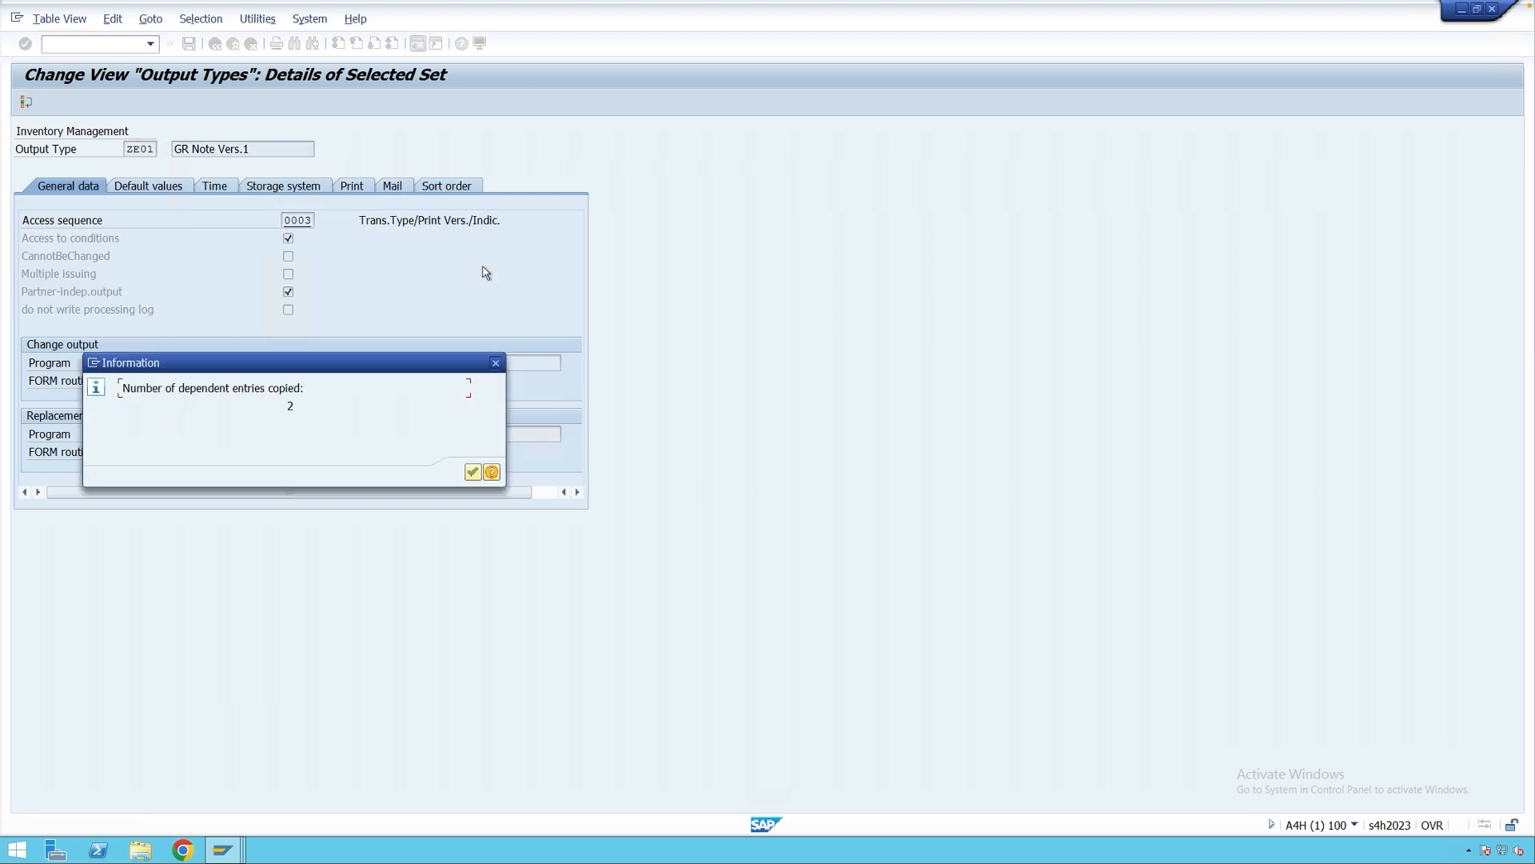
click(480, 470)
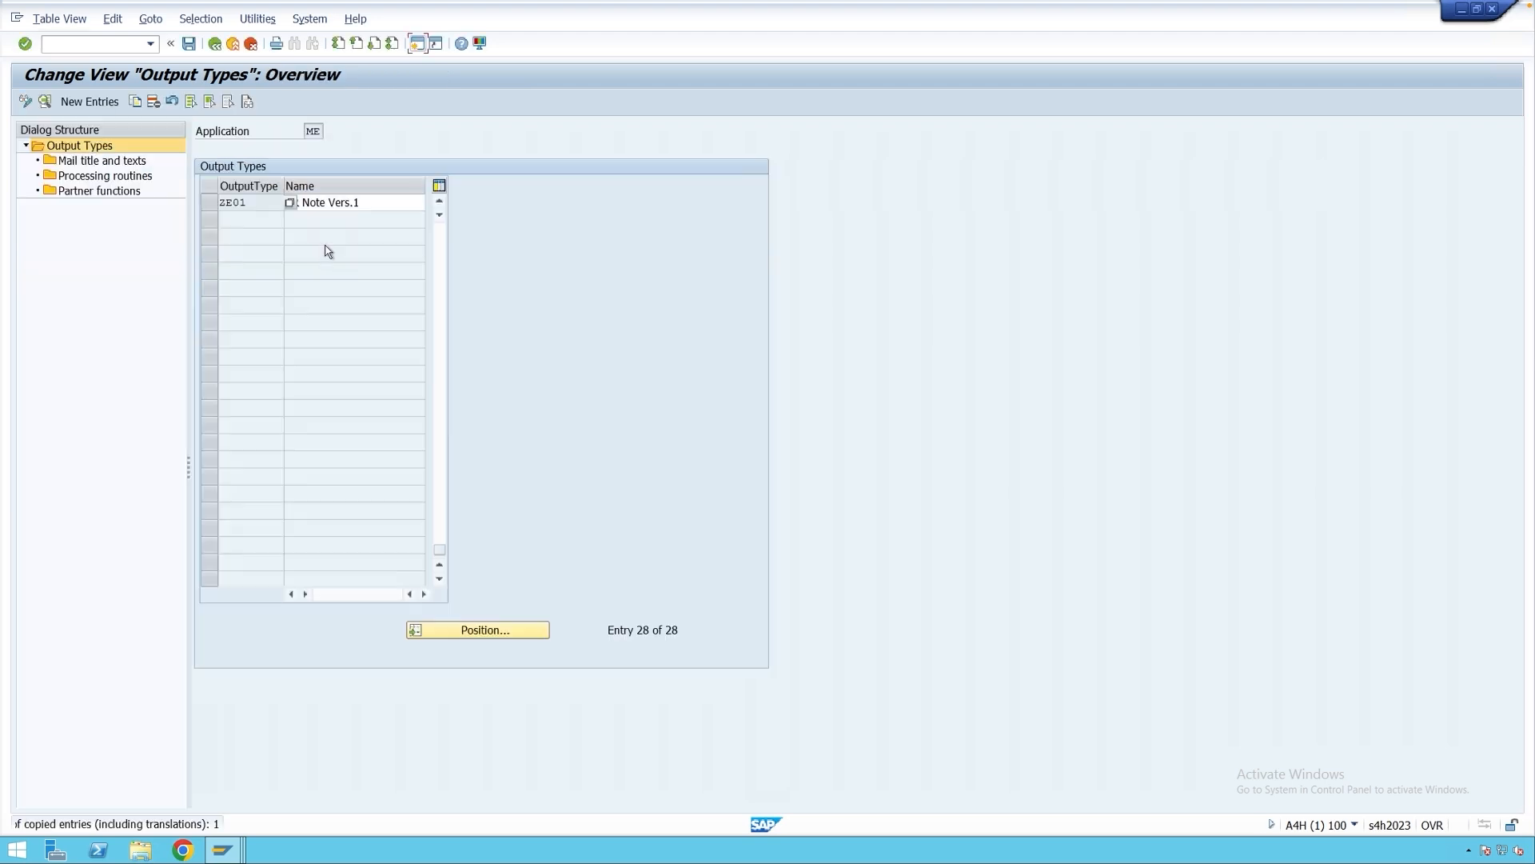
Assign access sequence Z001 to ZE01, review its processing routines, and save.
double_click(250, 206)
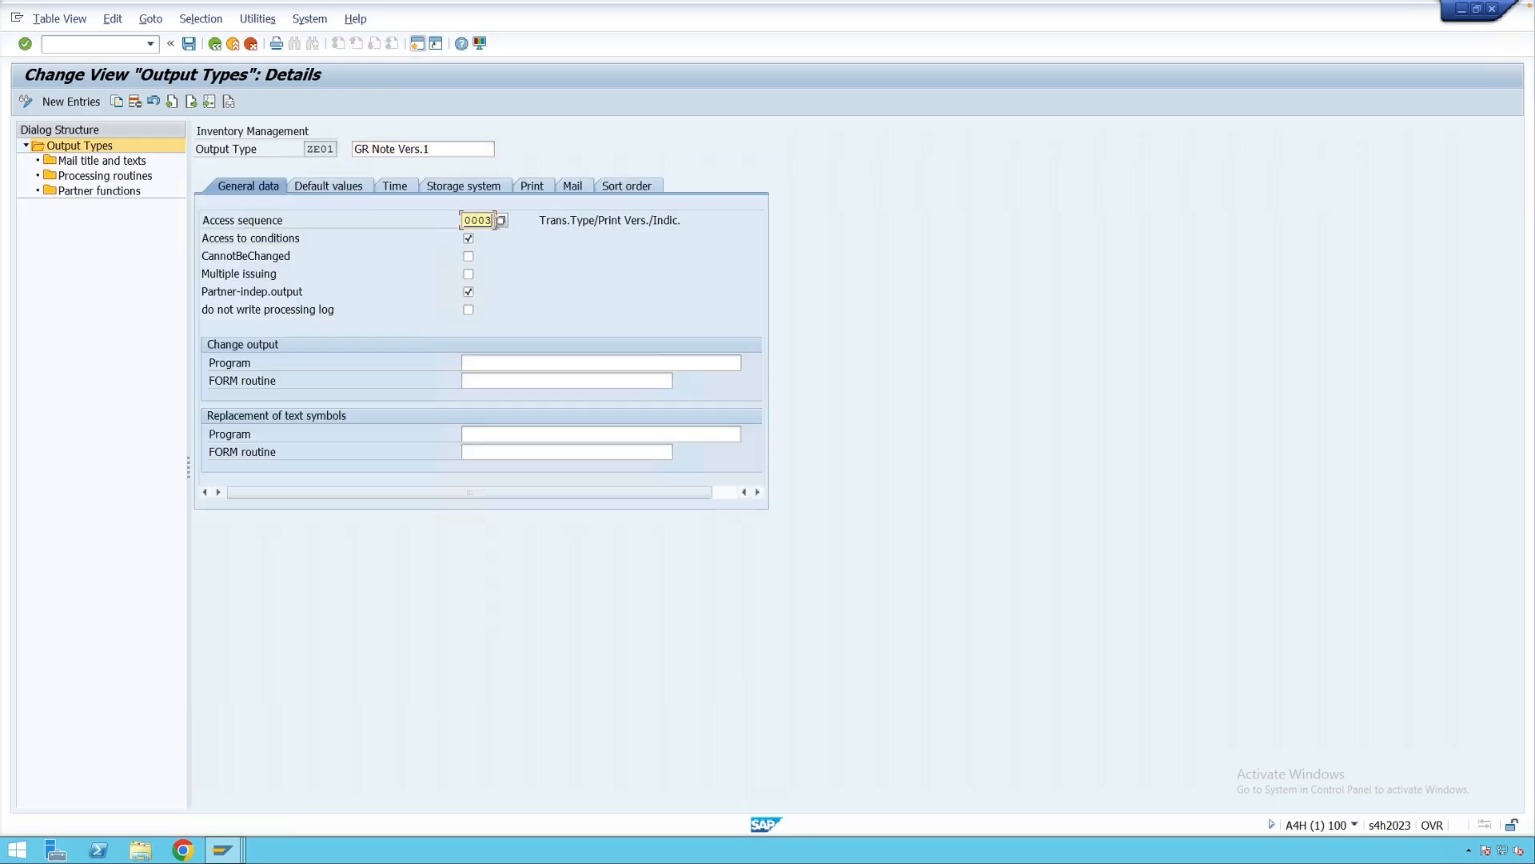
click(501, 223)
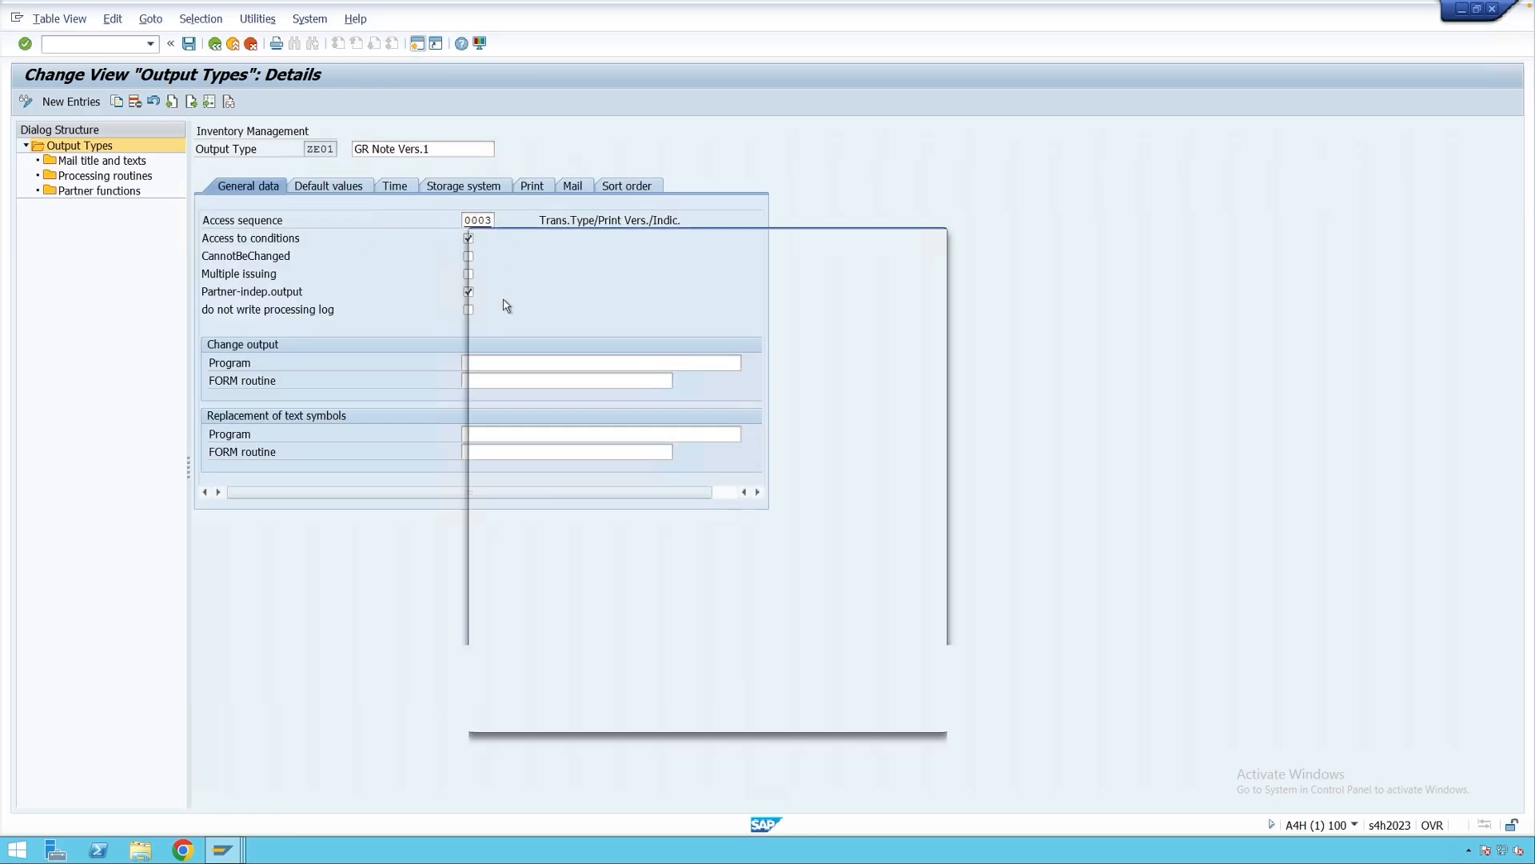
click(480, 504)
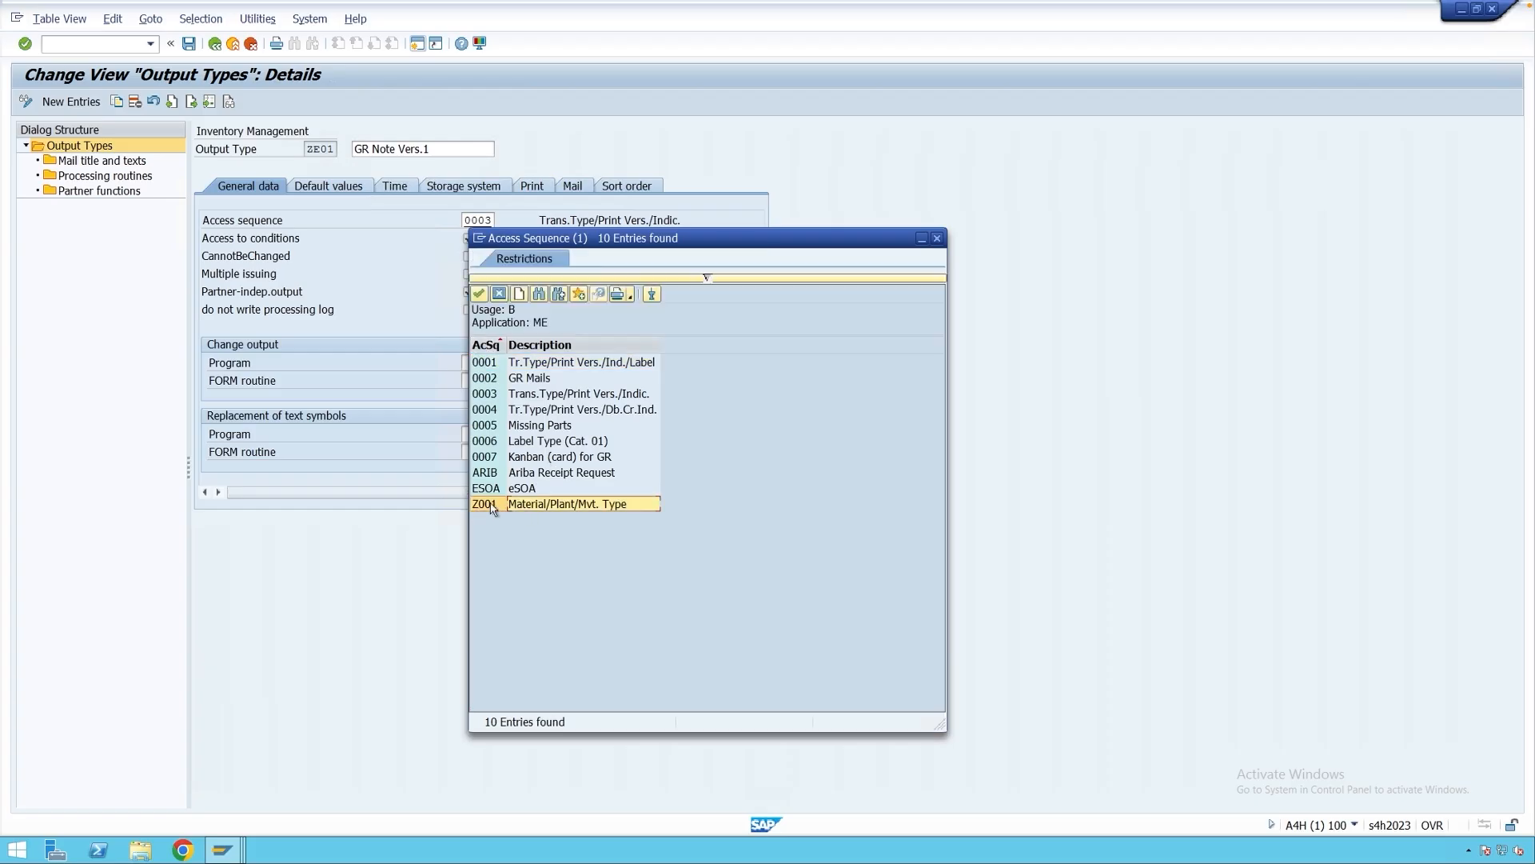
double_click(484, 504)
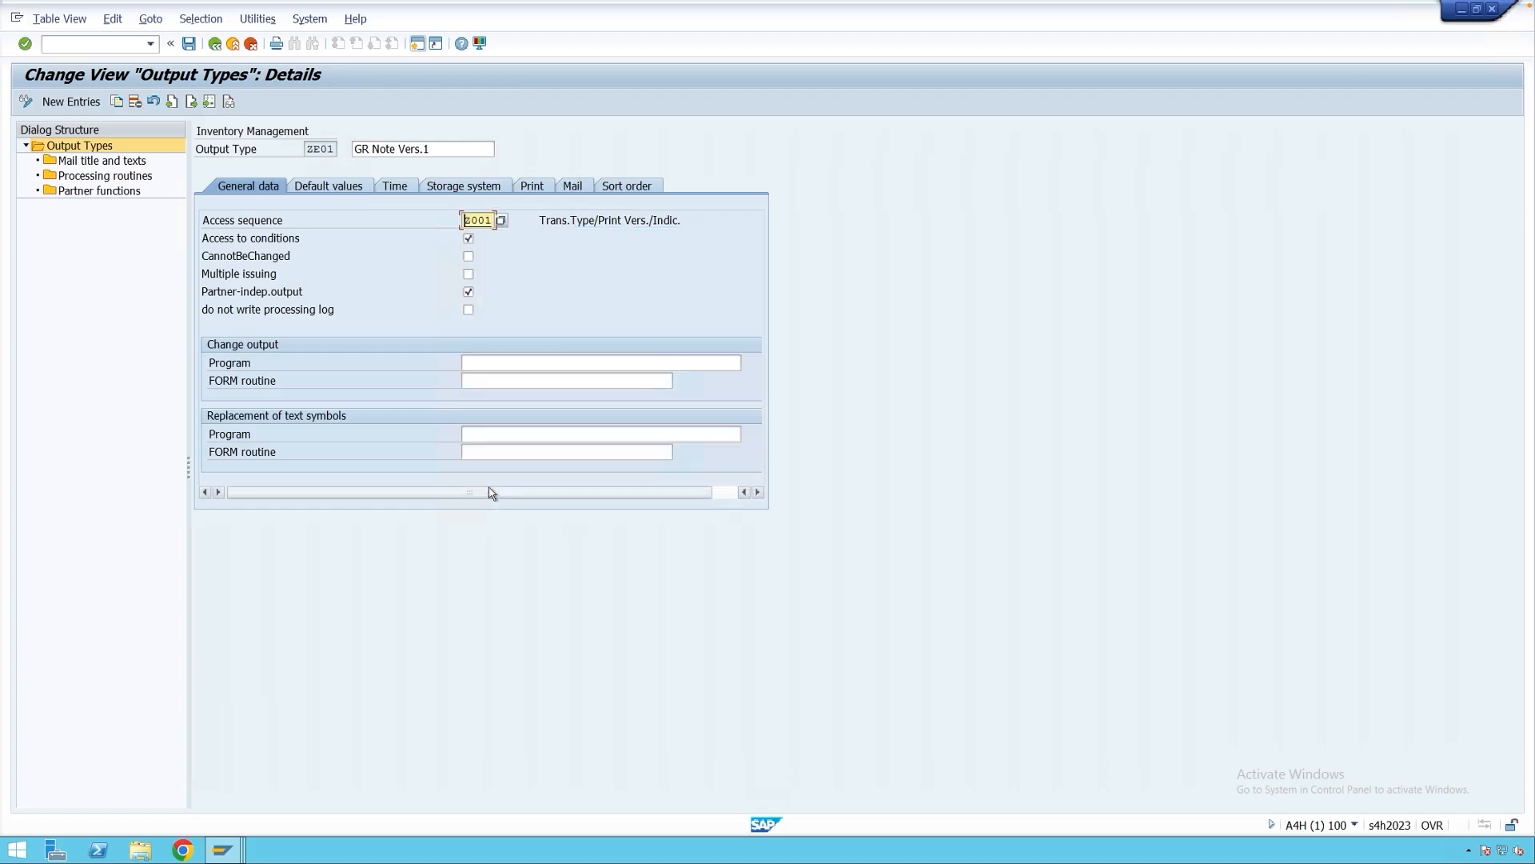
key(Return)
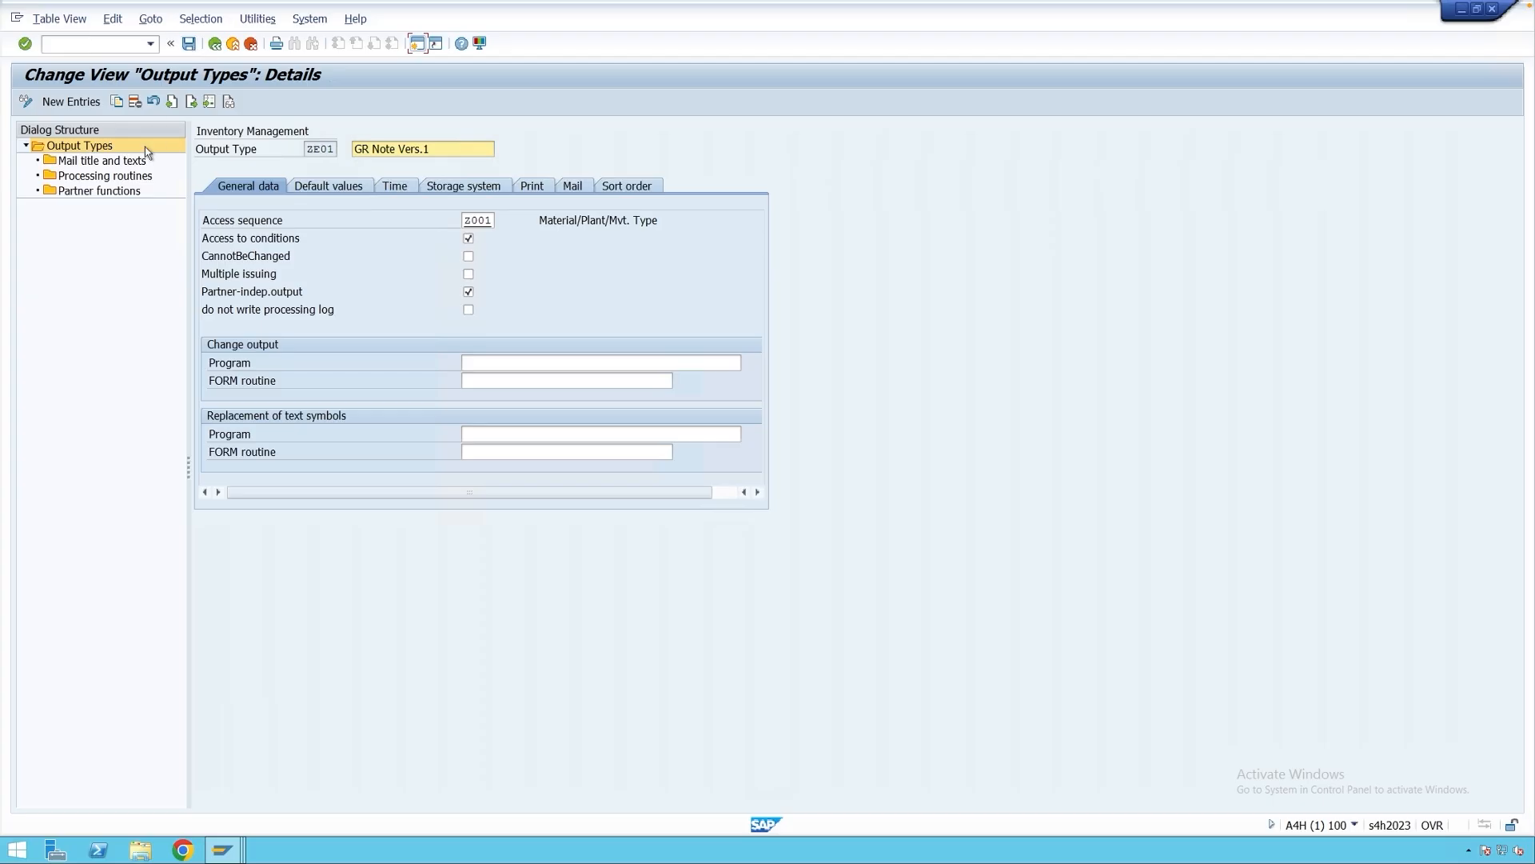
double_click(100, 175)
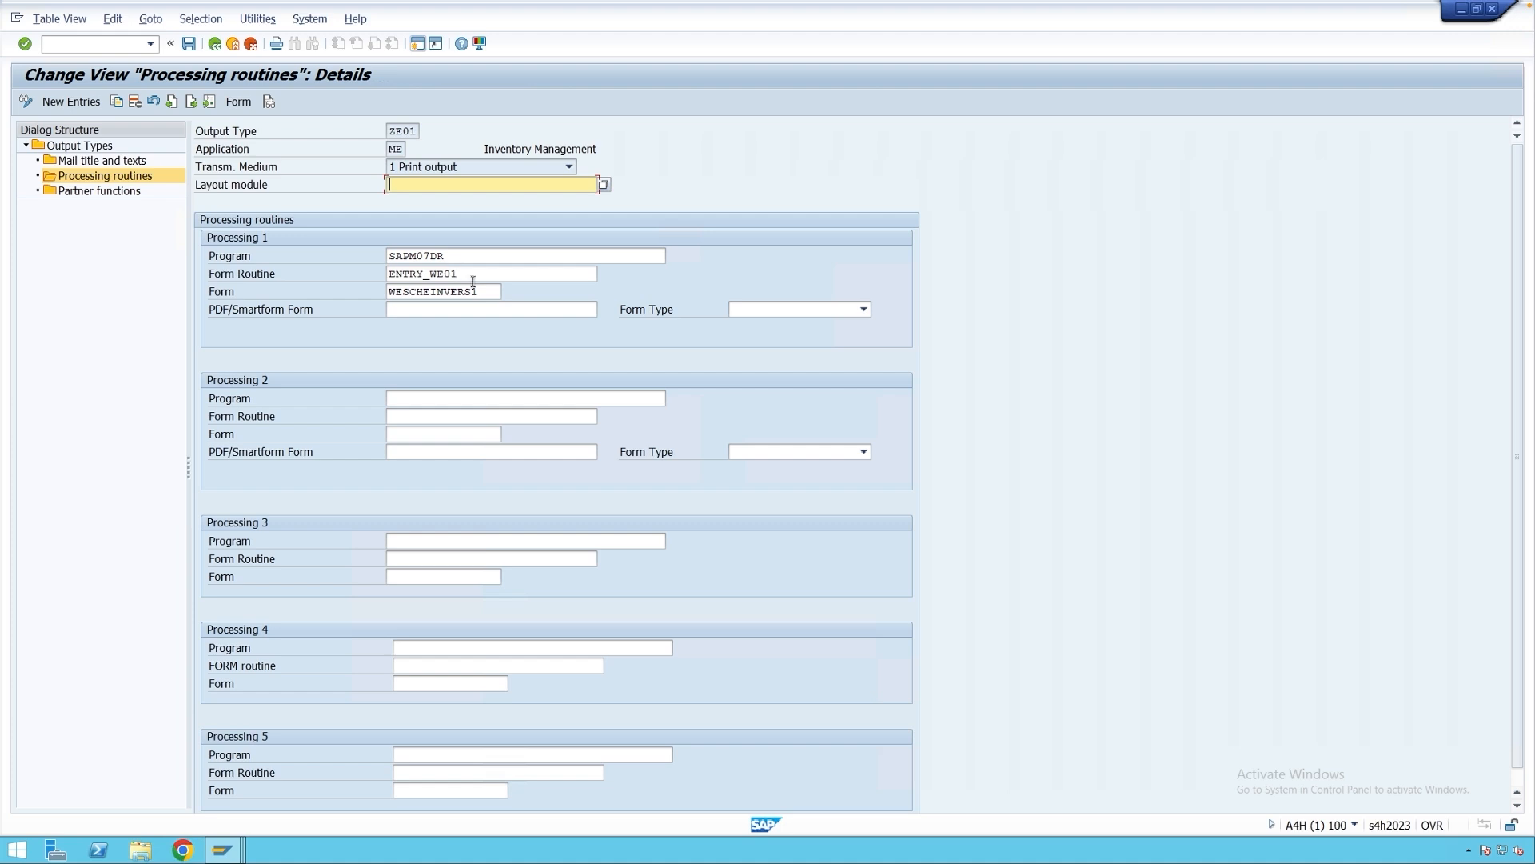
click(189, 44)
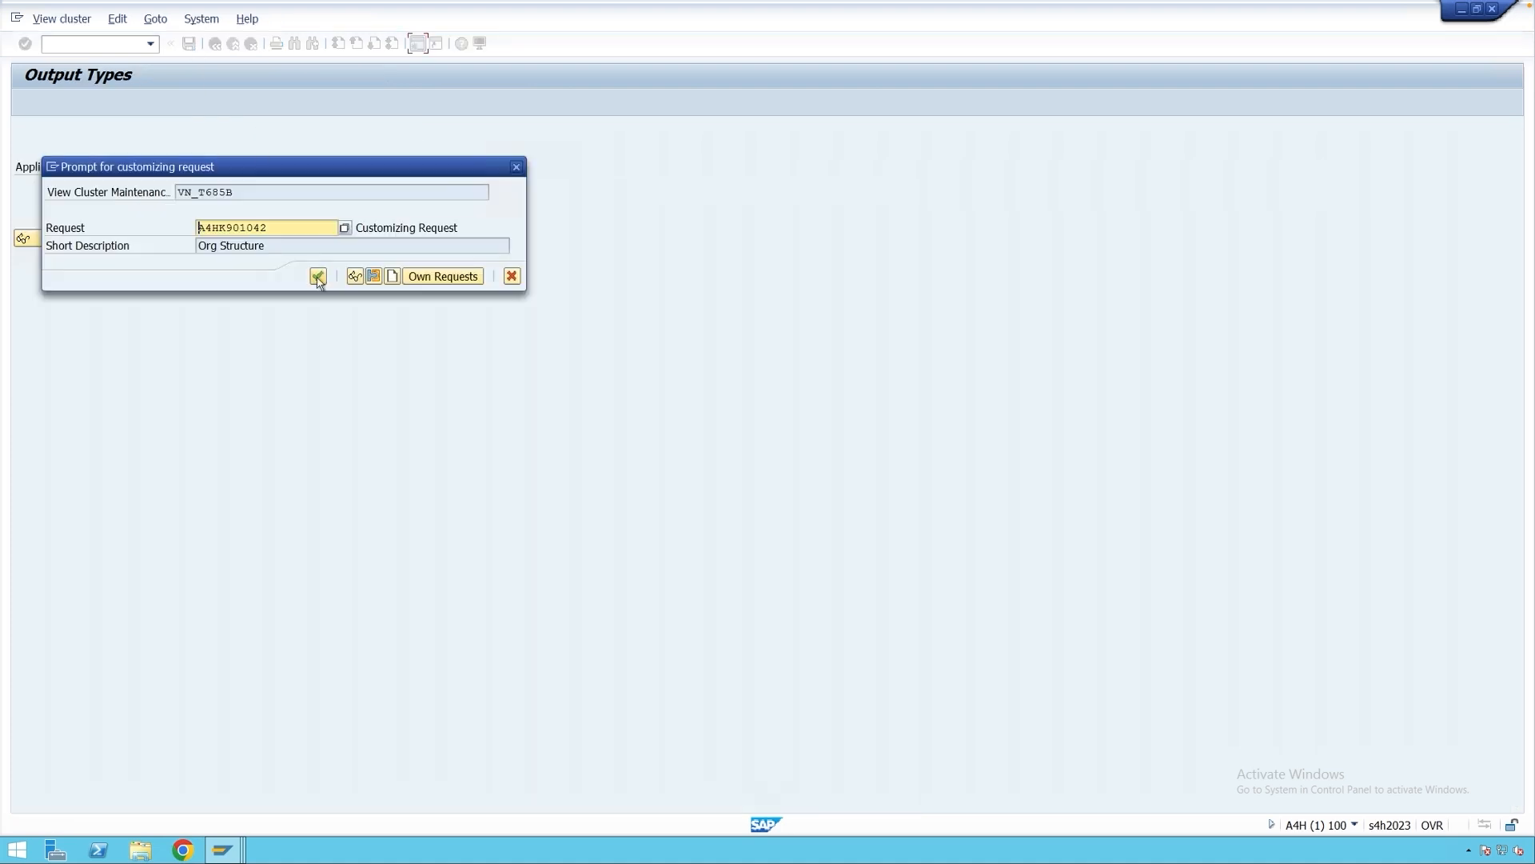
Finish saving ZE01 and open the steps of output procedure ME0001.
click(313, 274)
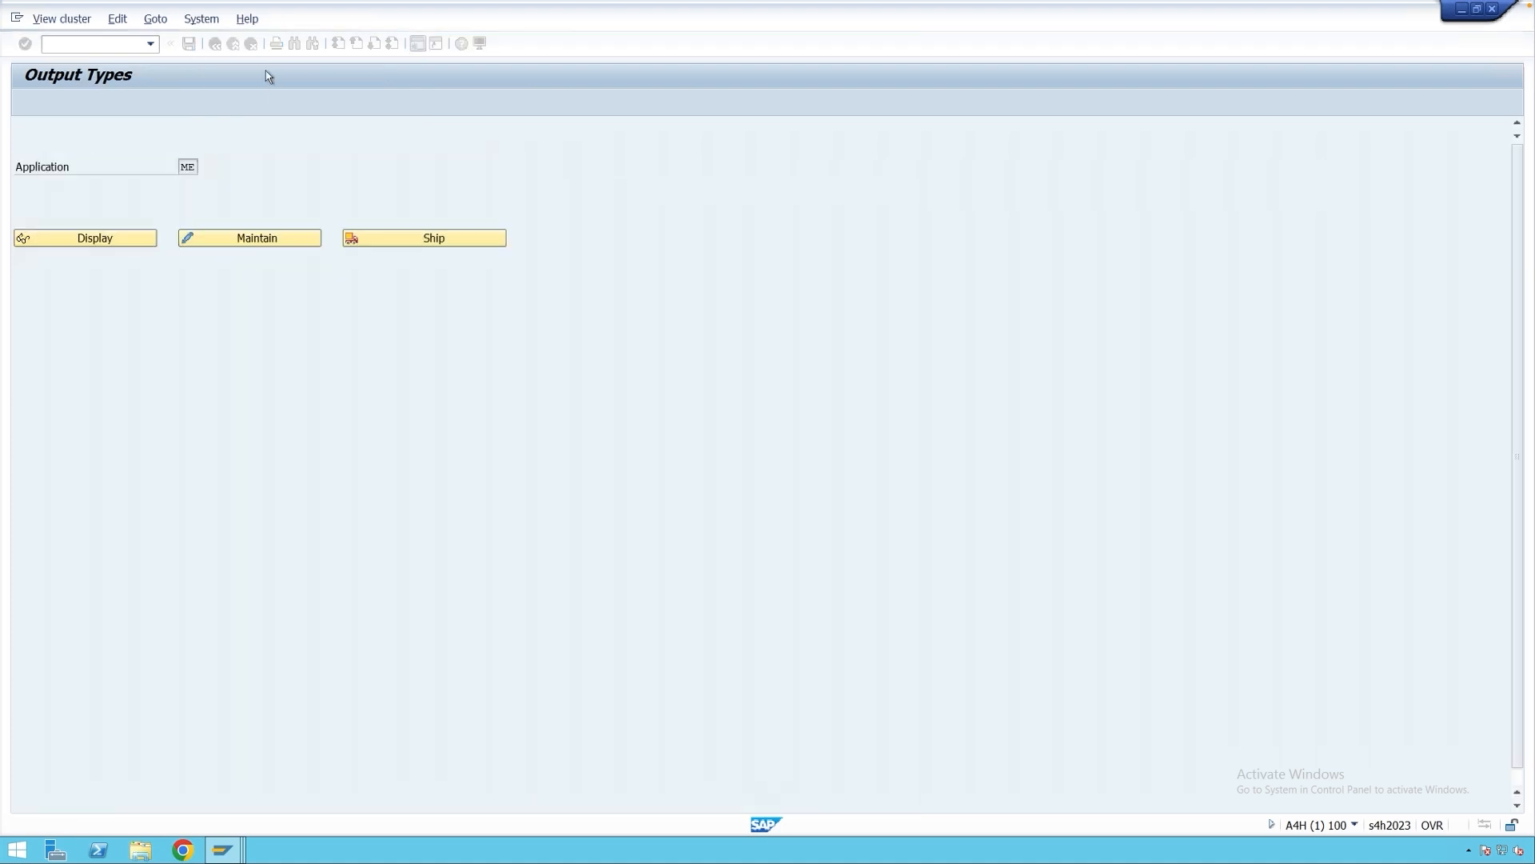
click(233, 43)
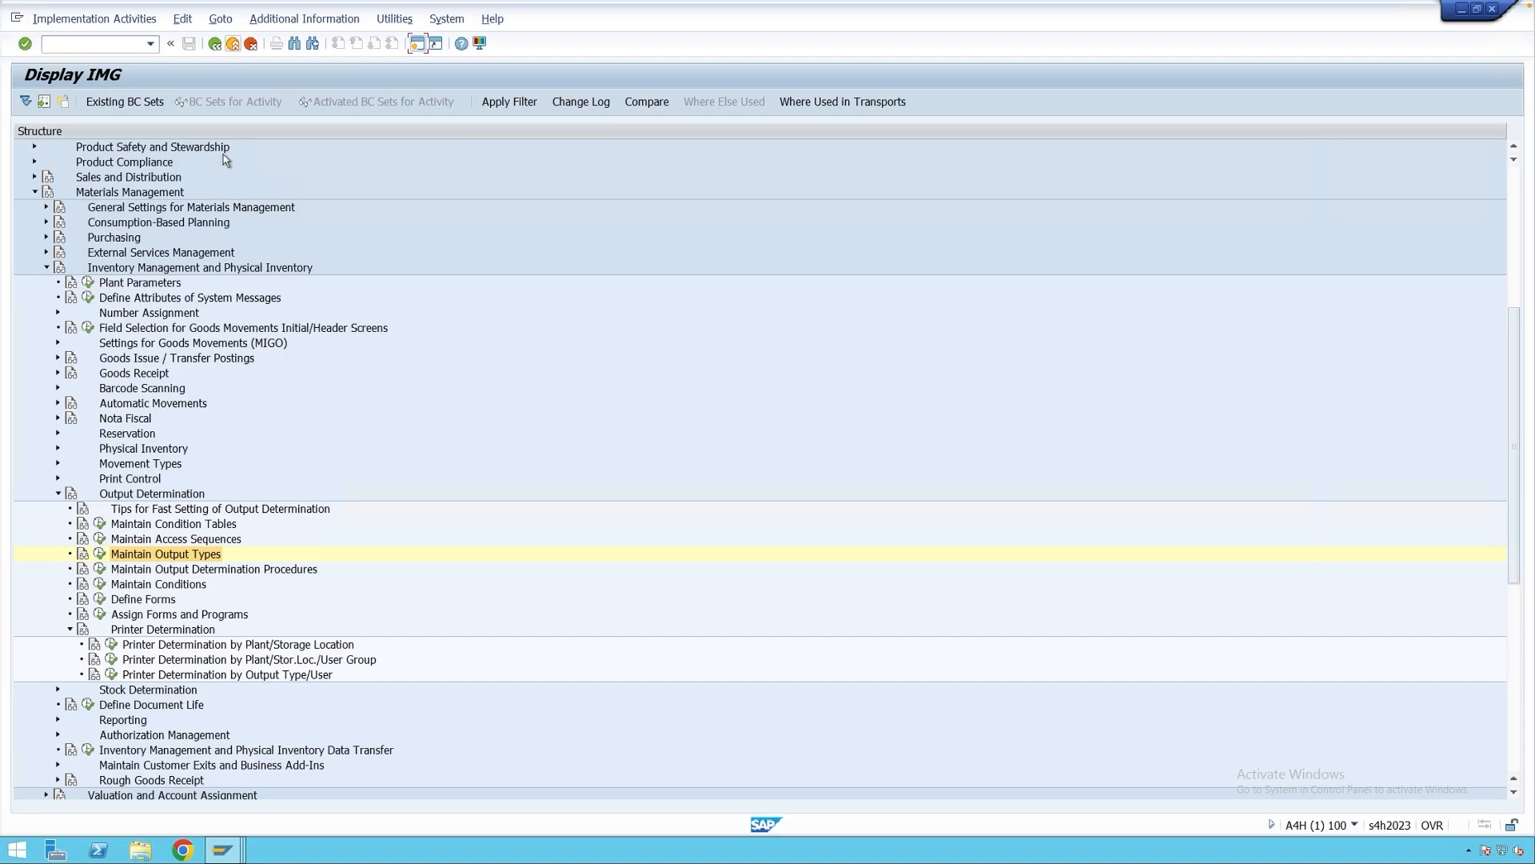
click(158, 570)
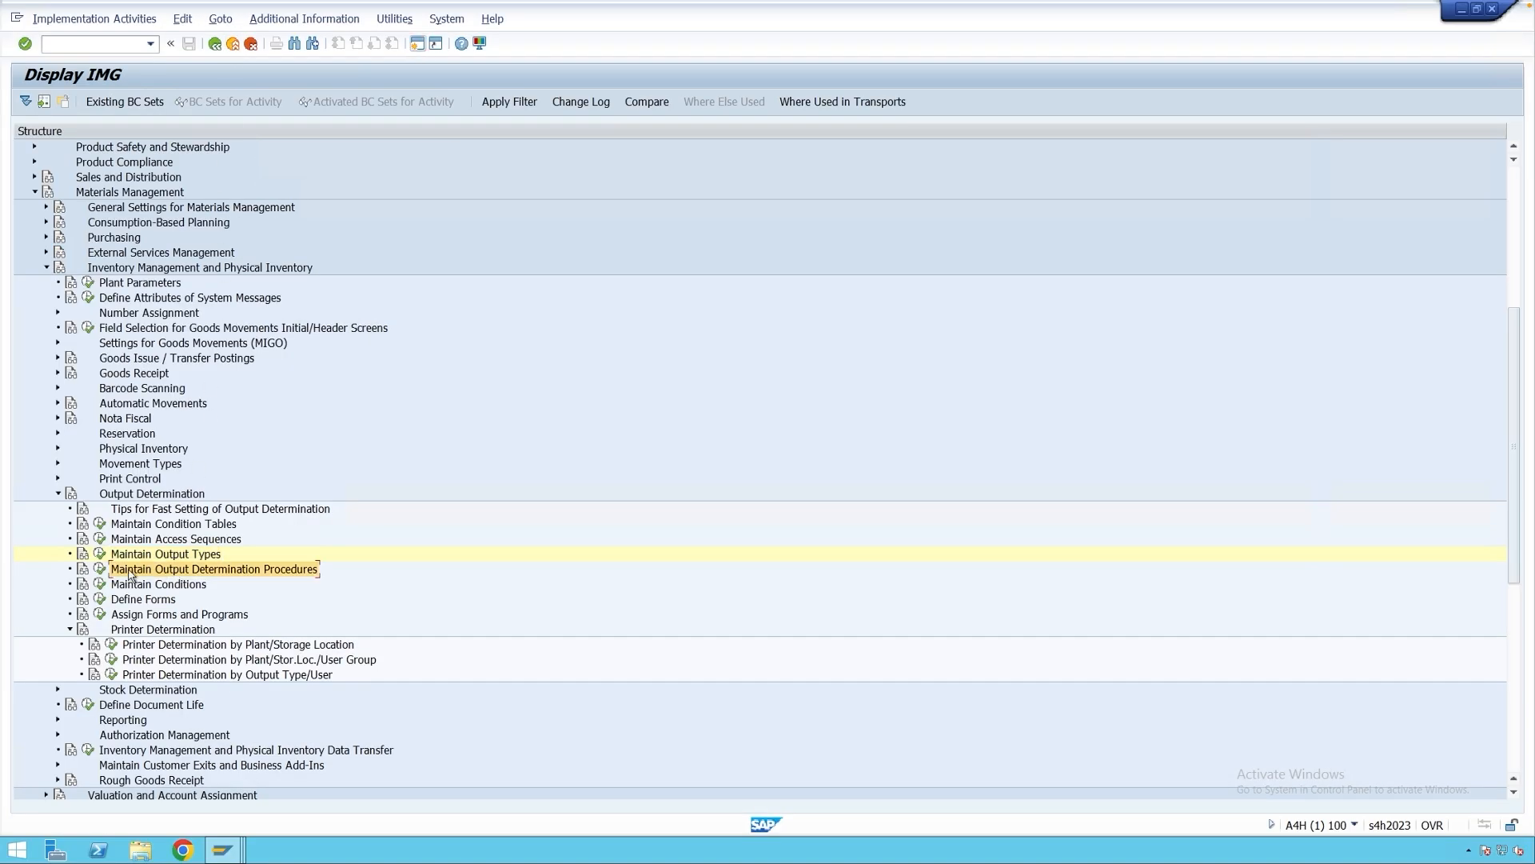
click(100, 568)
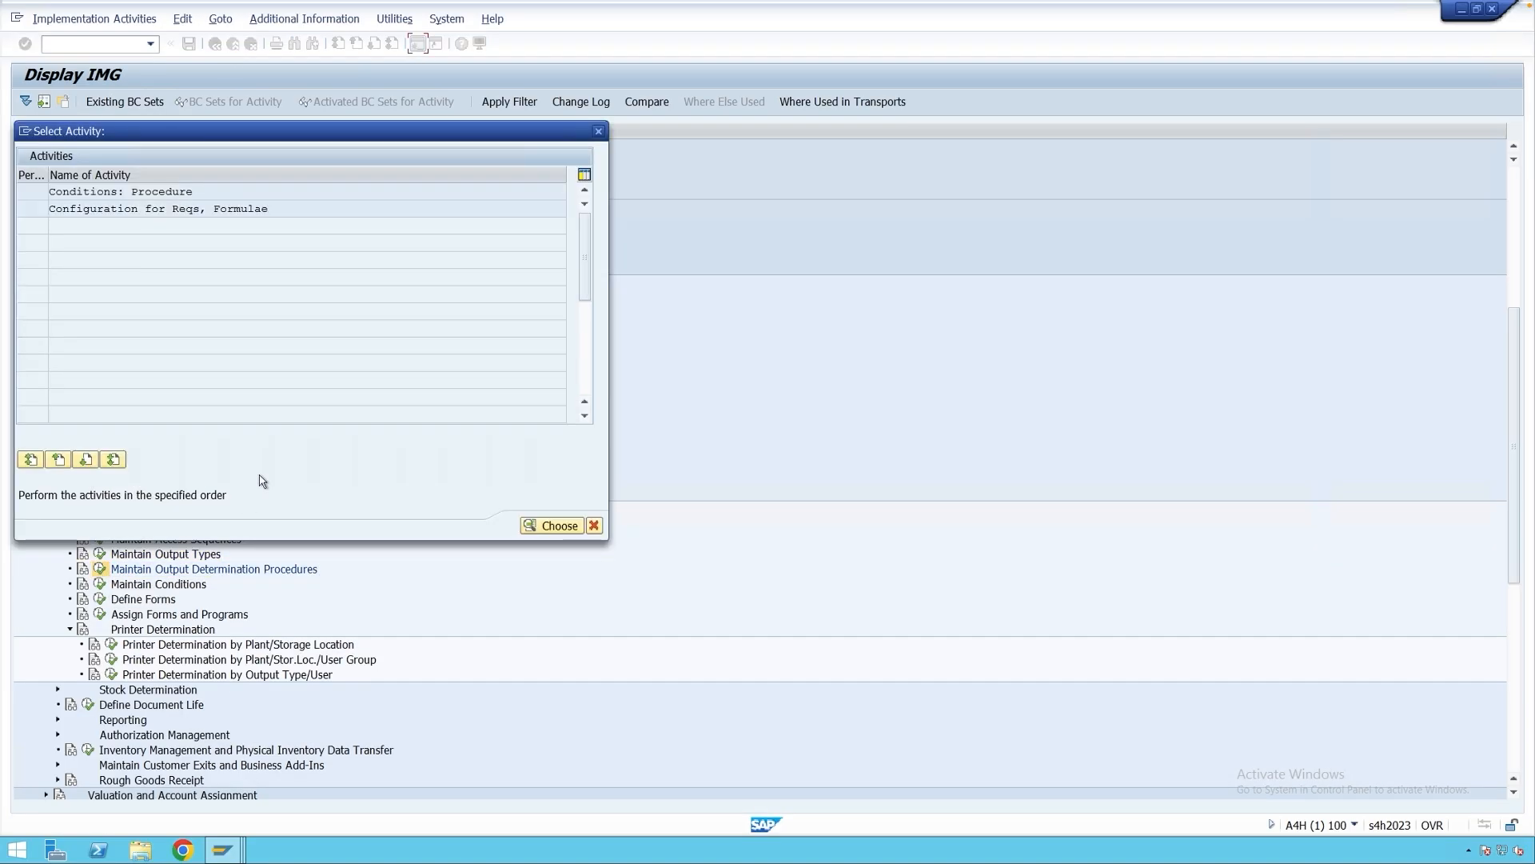
double_click(152, 193)
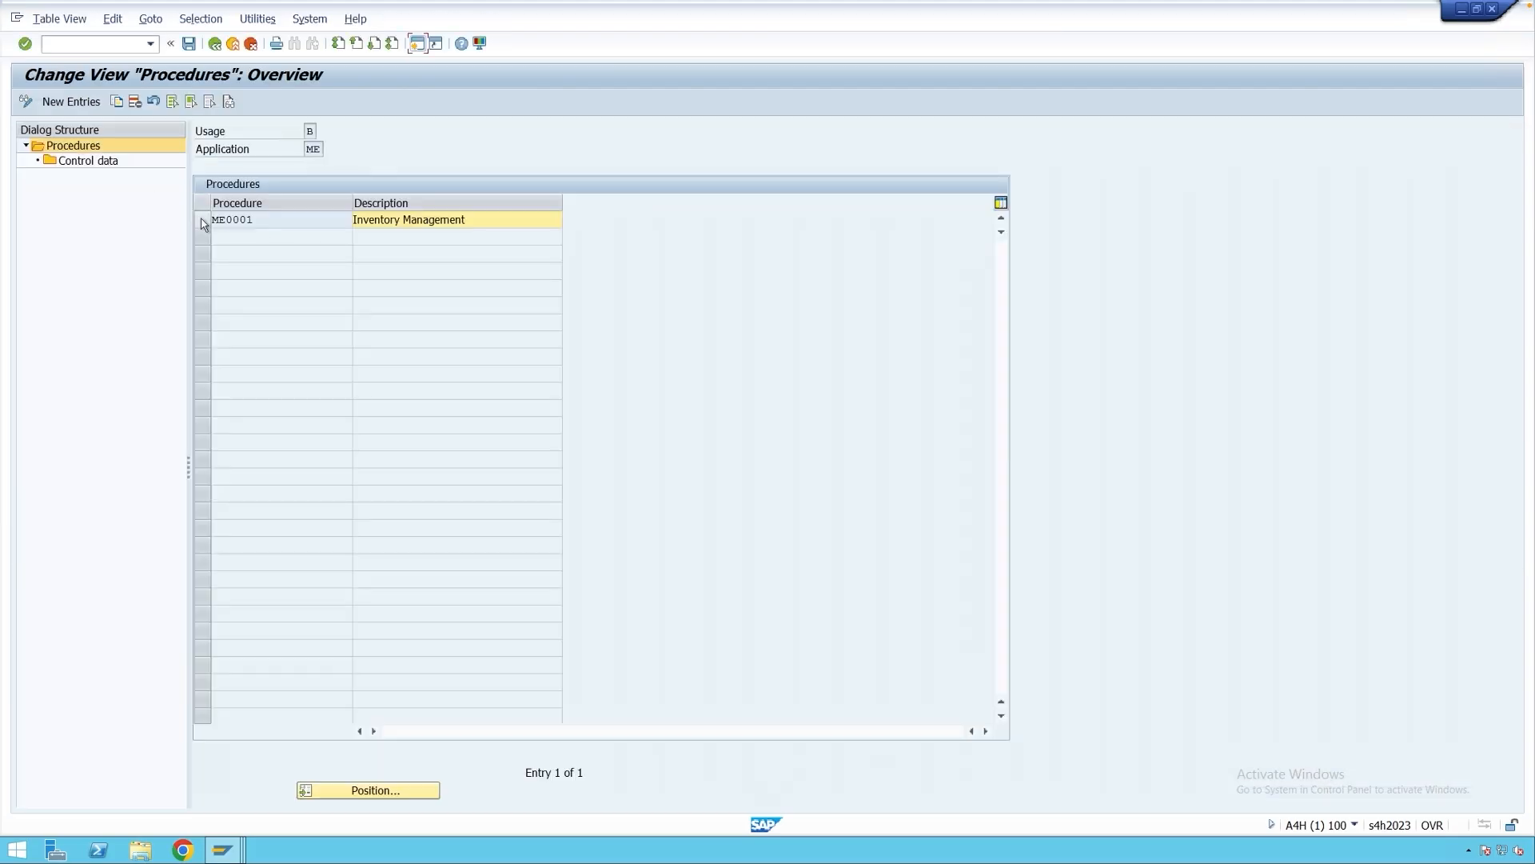
click(202, 223)
double_click(98, 161)
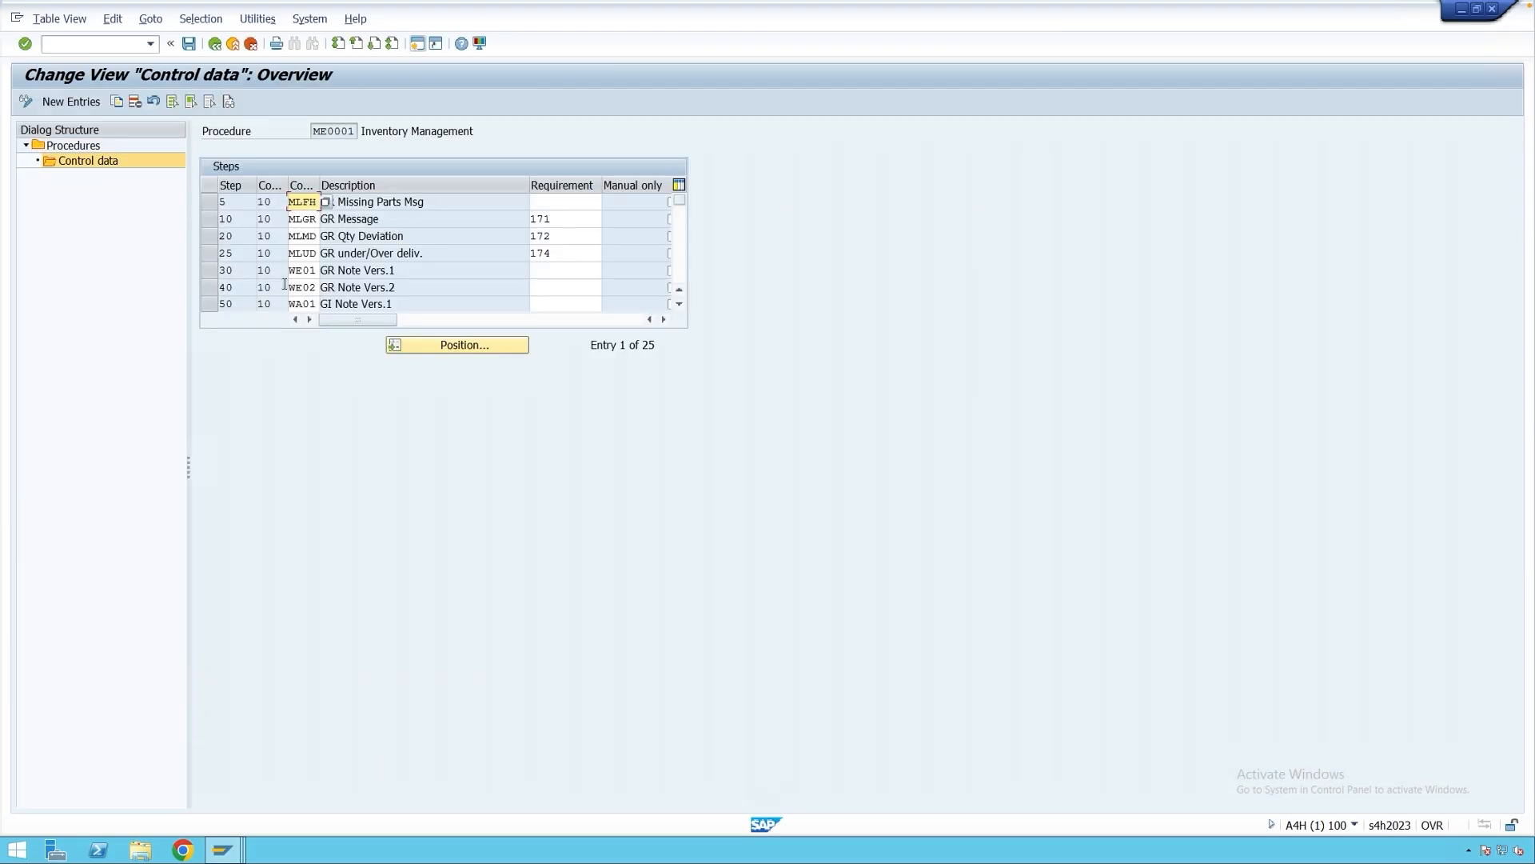
Add step 240, counter 10, with output type ZE01 to the procedure.
scroll(285, 282, down, 7)
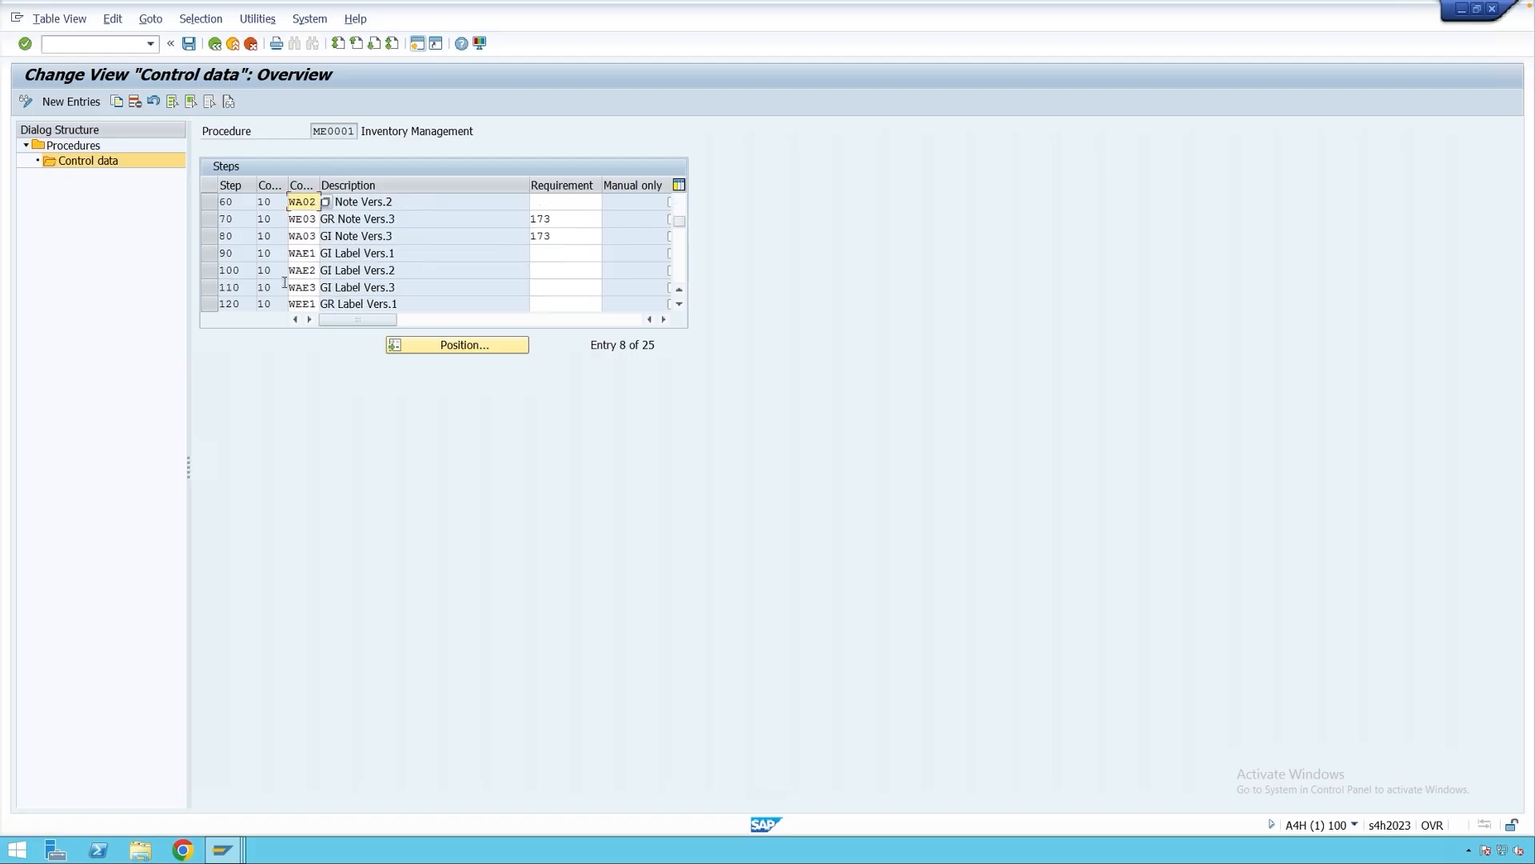
scroll(284, 282, down, 2)
scroll(284, 282, down, 15)
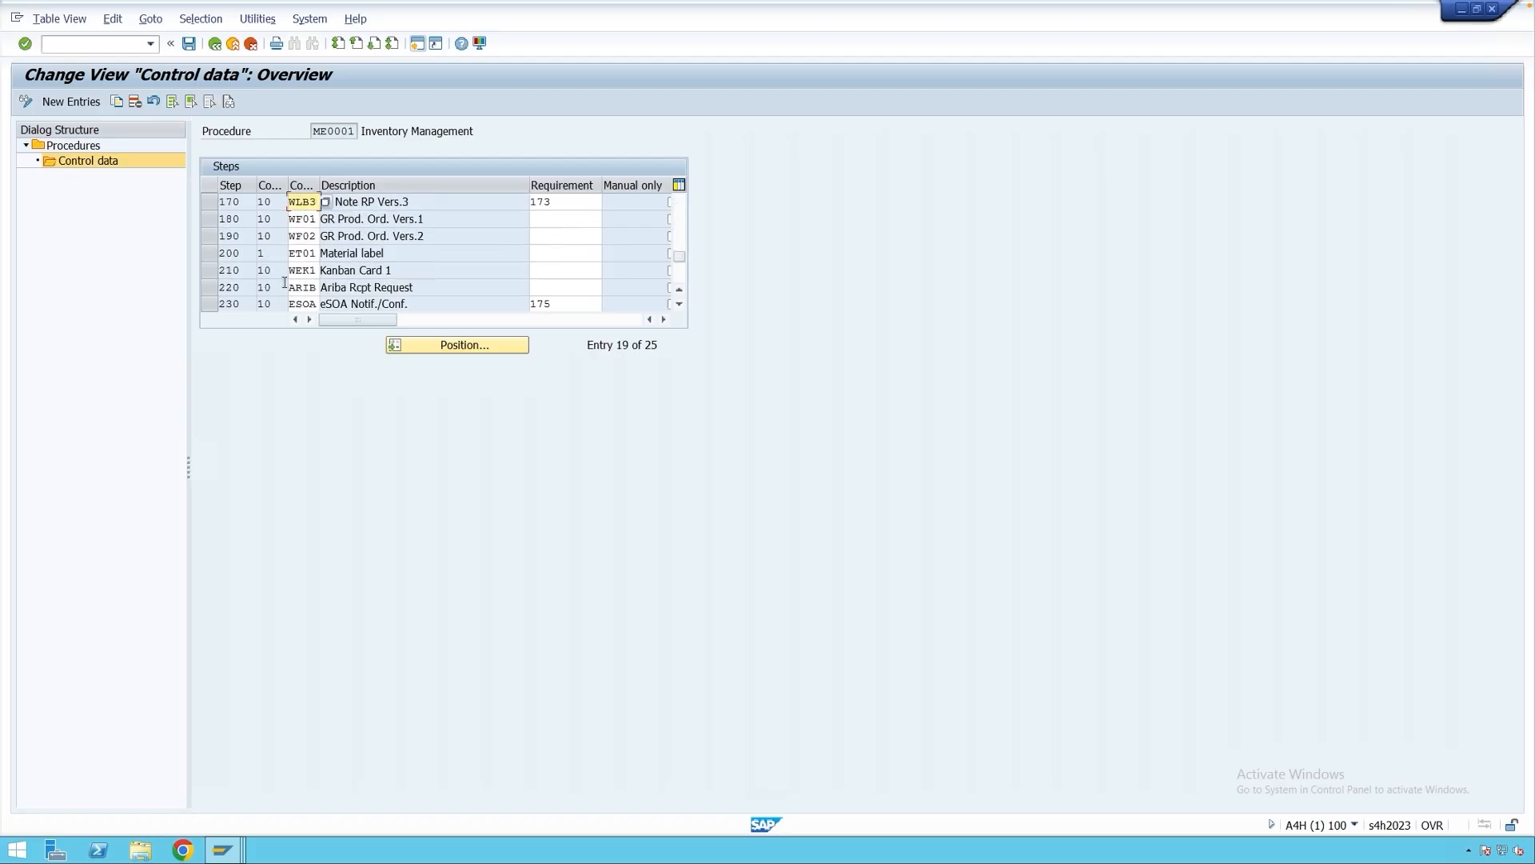
click(77, 104)
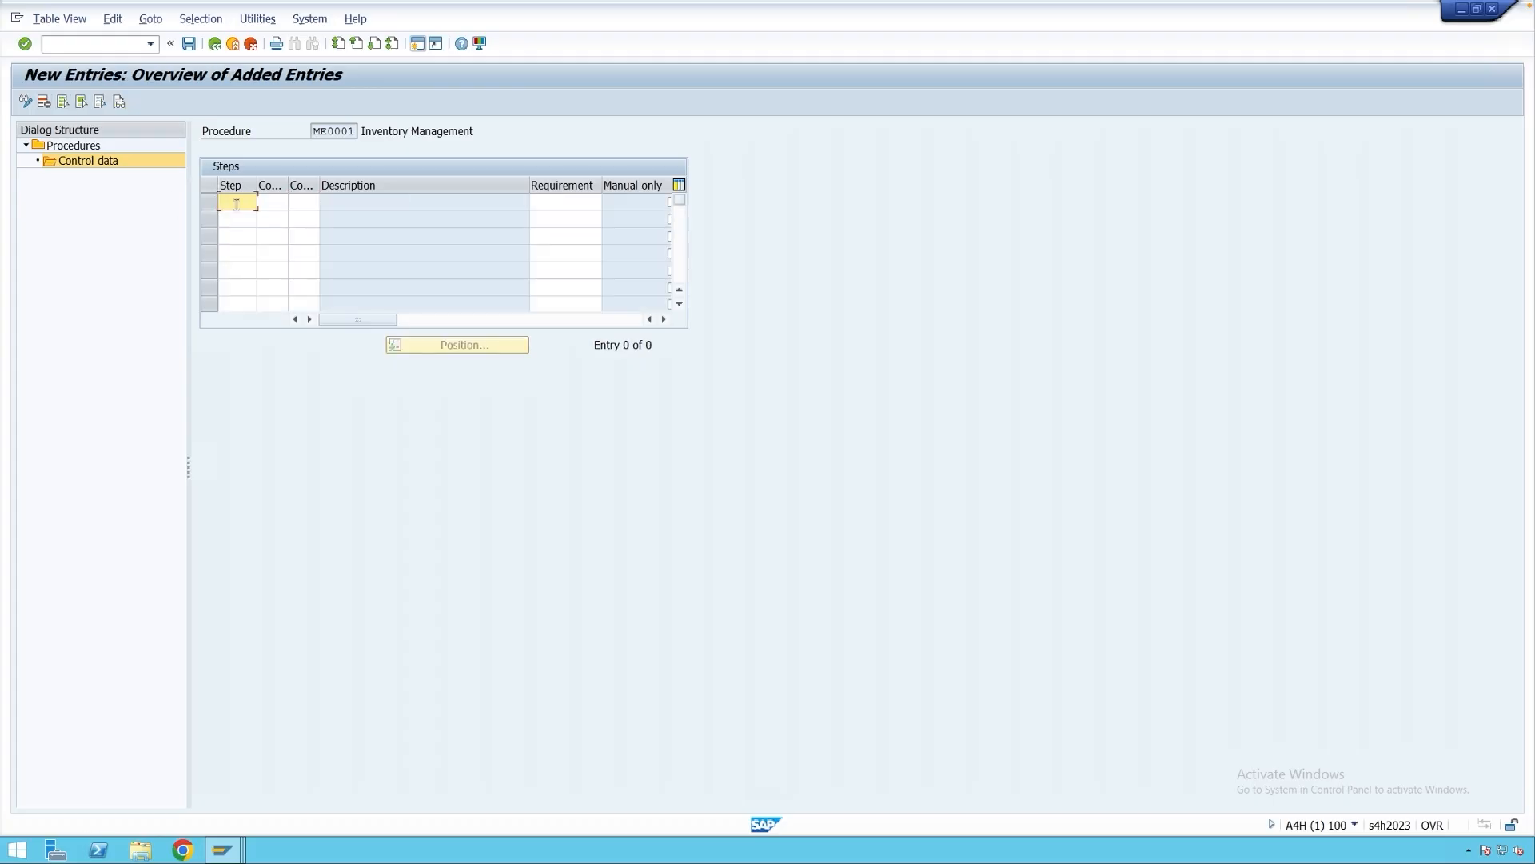
text(240)
key(Tab)
text(10)
click(309, 203)
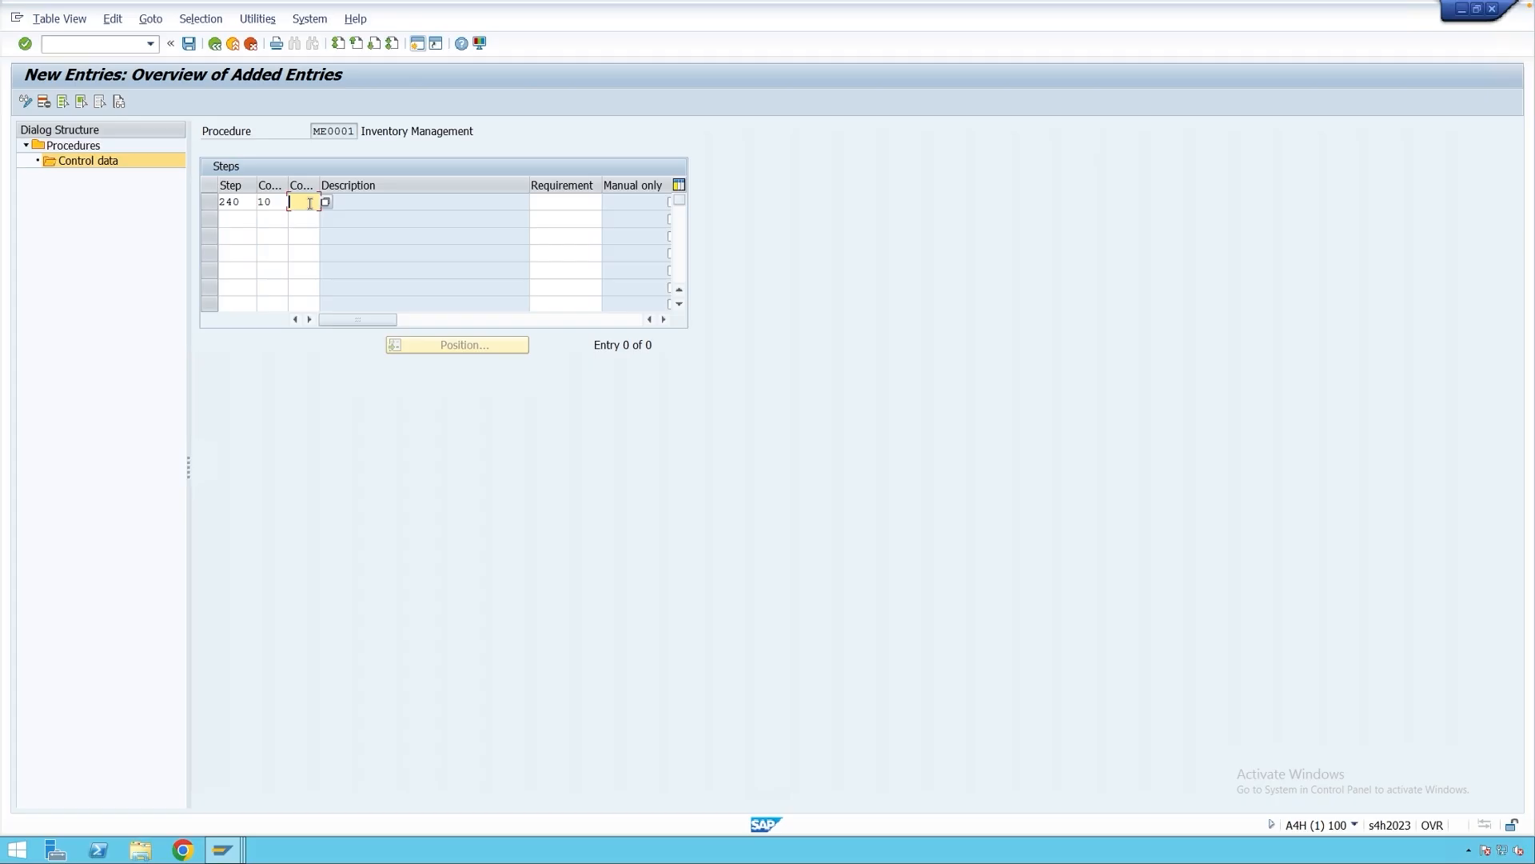
text(ze01)
key(Return)
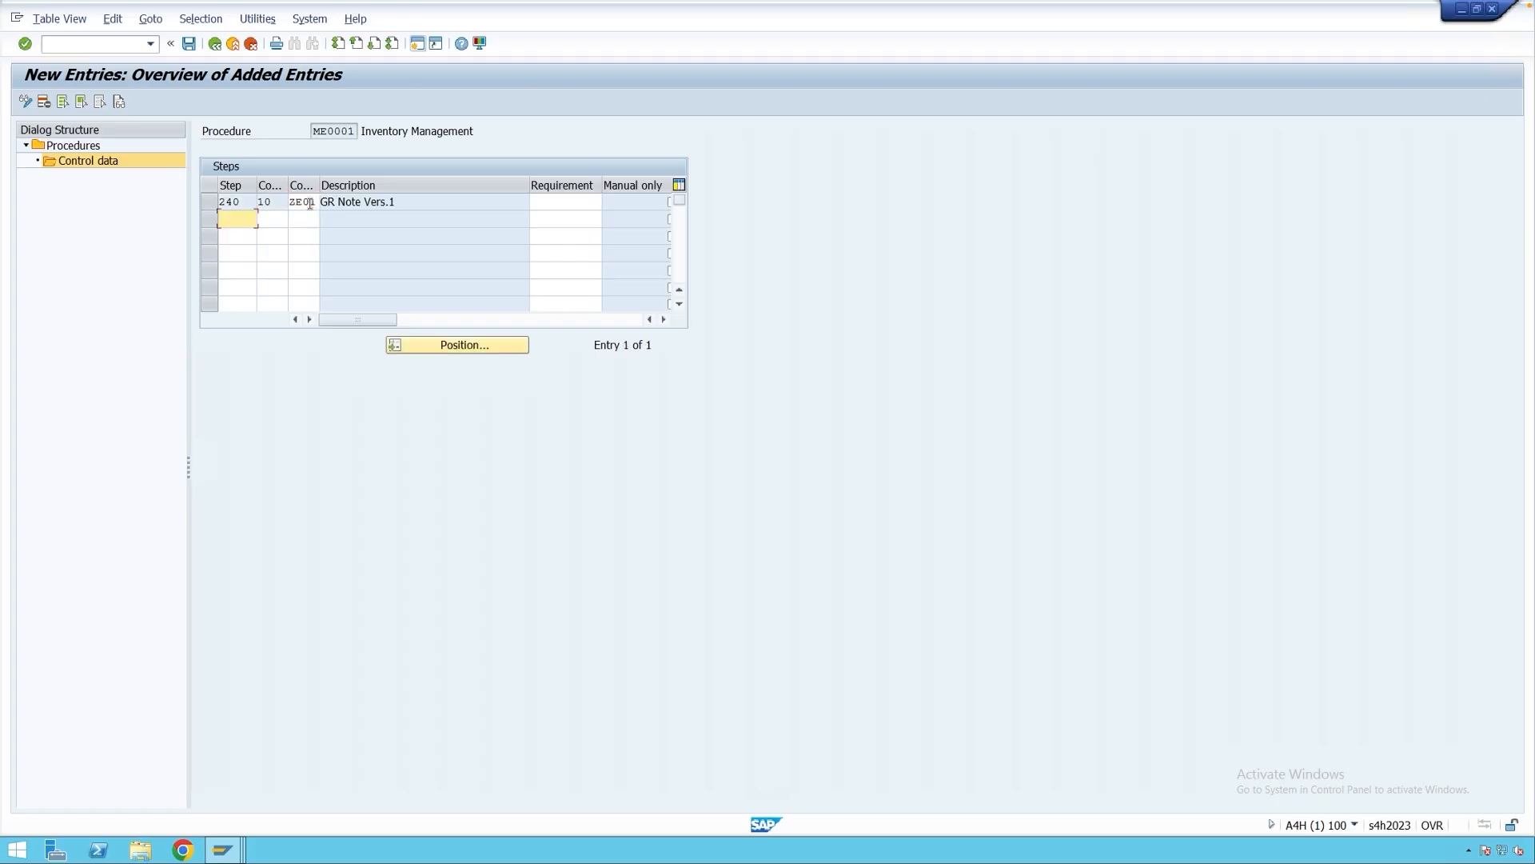
Save procedure ME0001 under the customizing request and return to the IMG.
click(192, 46)
click(314, 273)
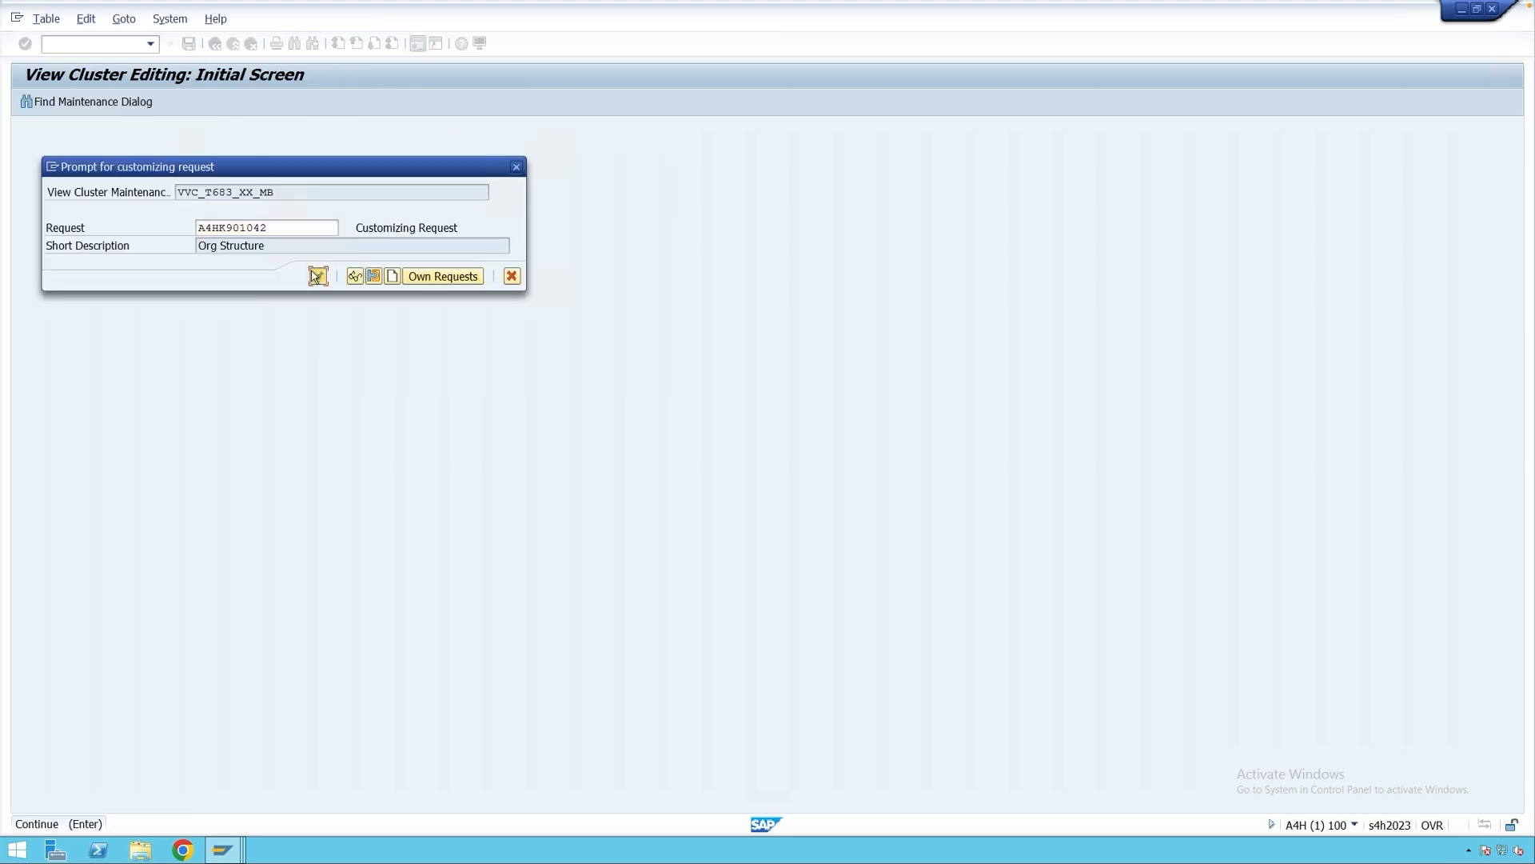
click(233, 43)
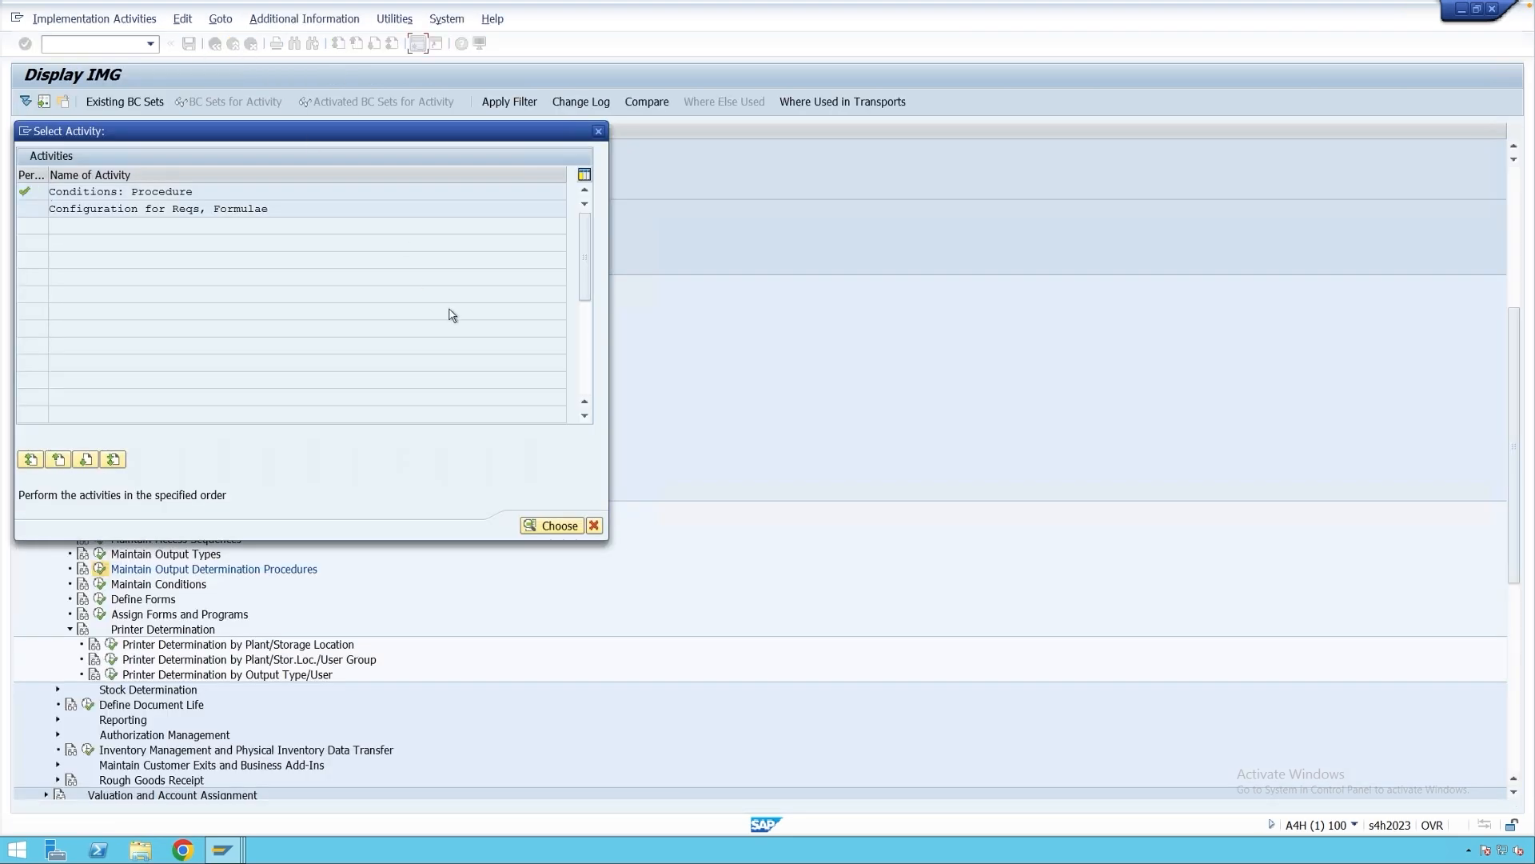
click(594, 525)
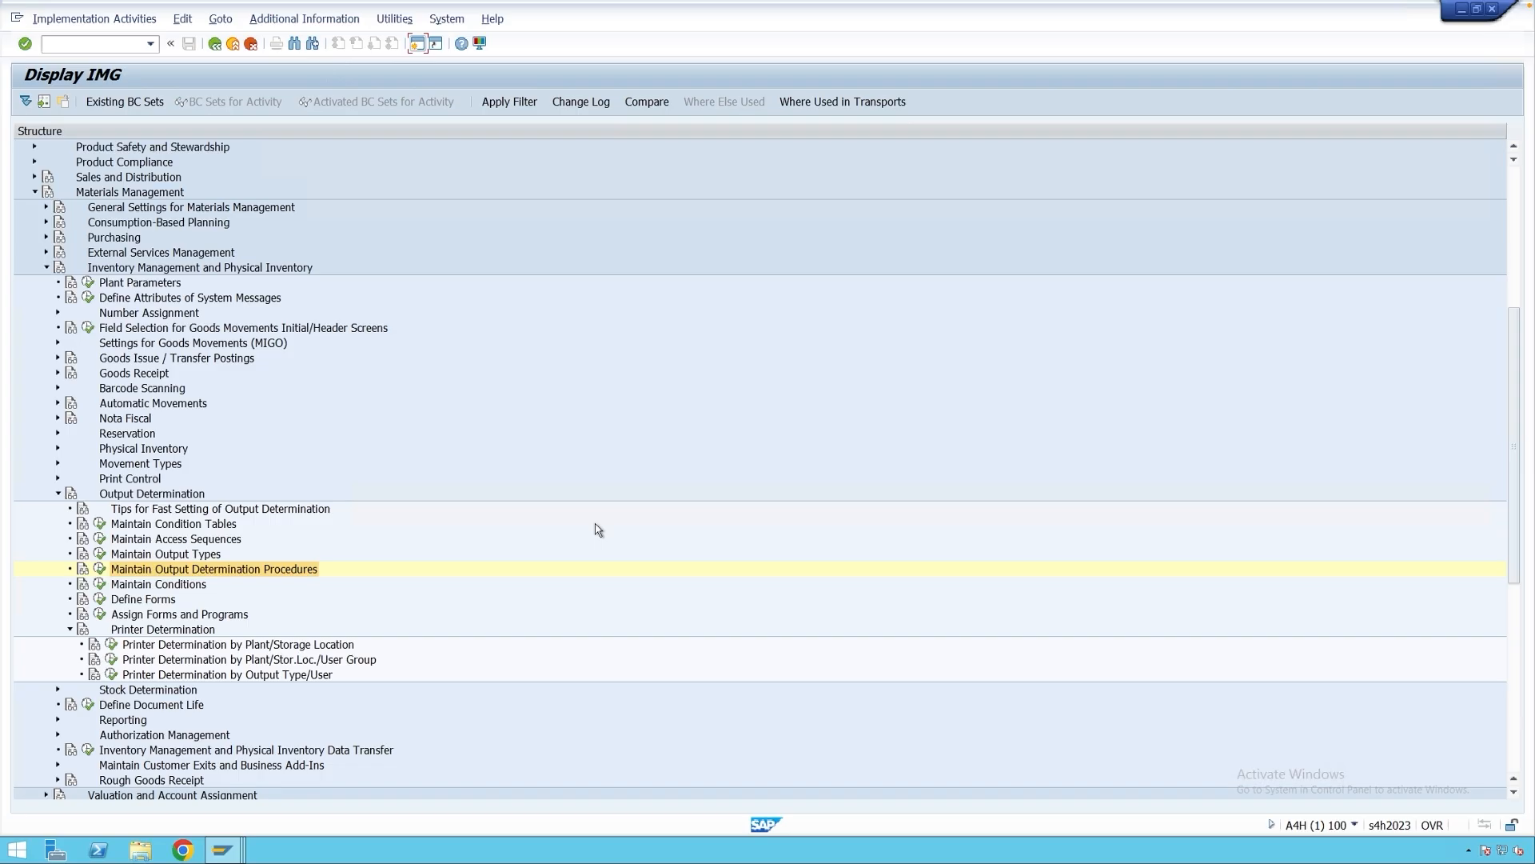
Start a new inventory management condition record for output type ZE01.
click(100, 584)
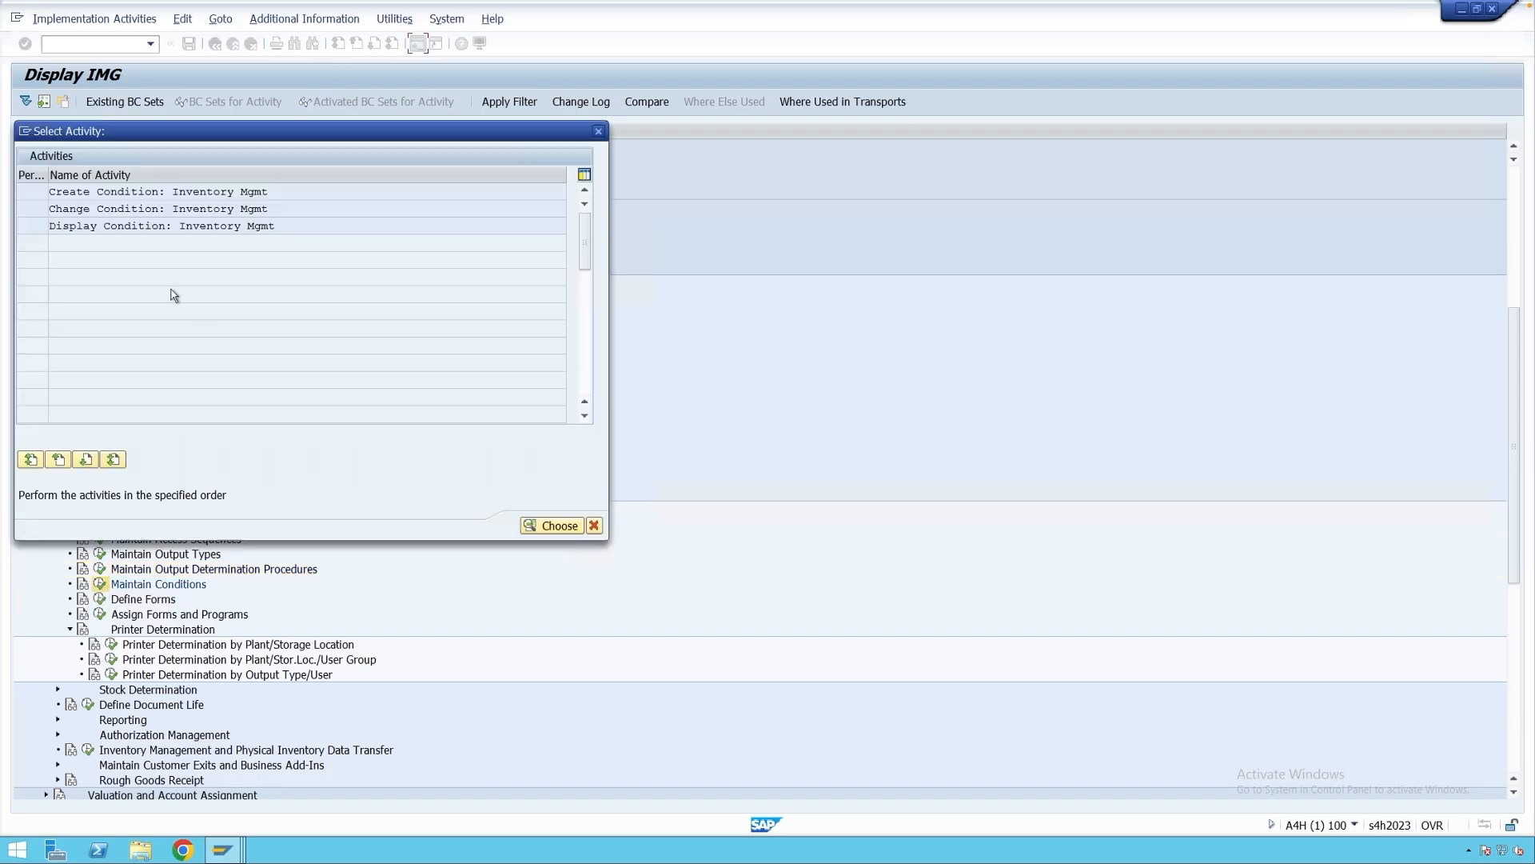
double_click(178, 199)
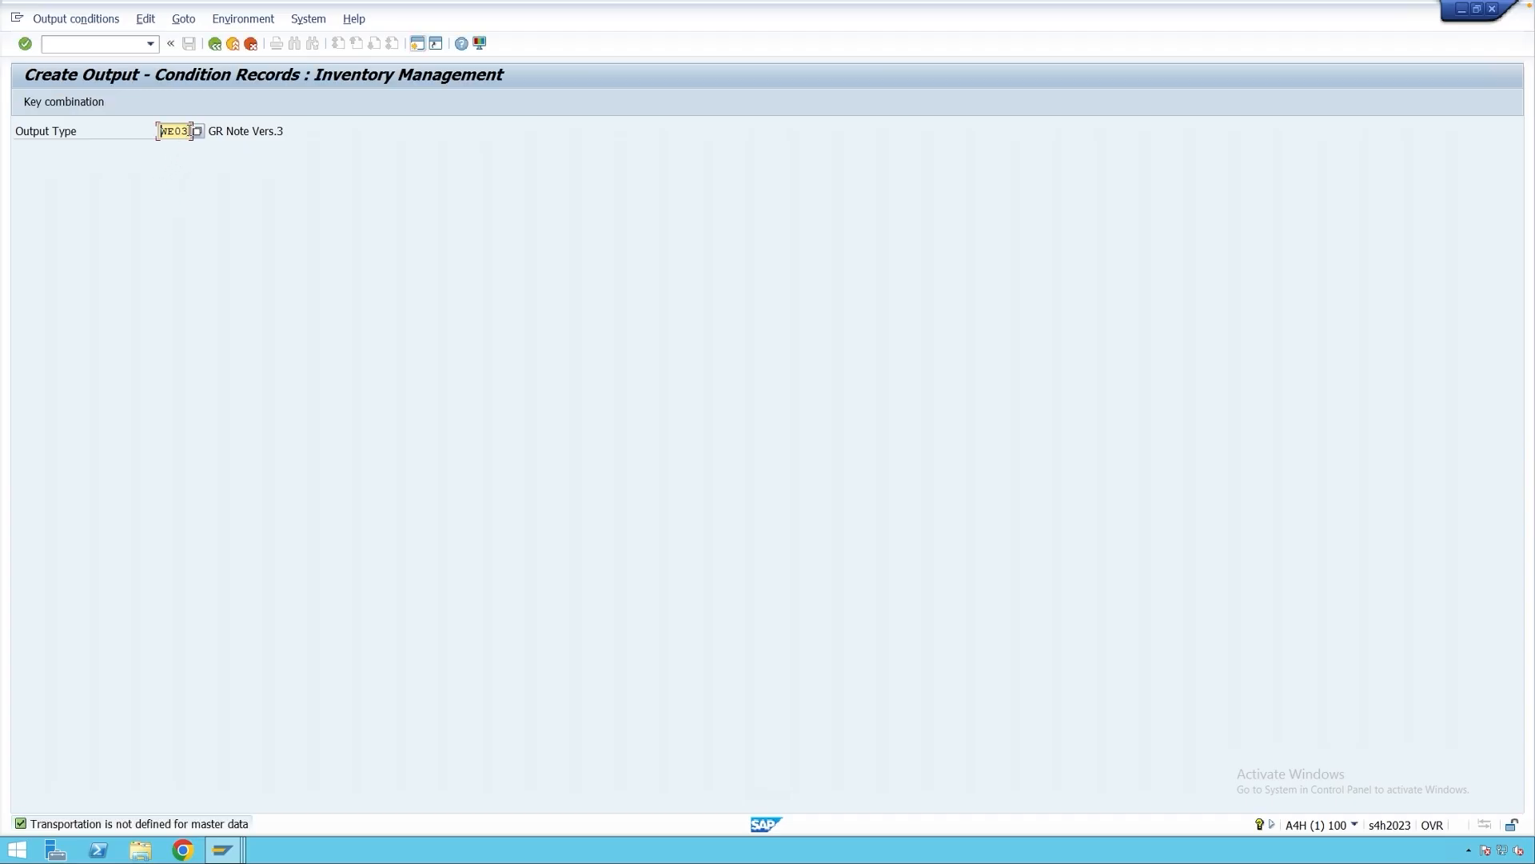
drag(190, 132, 156, 136)
text(ze01)
key(Return)
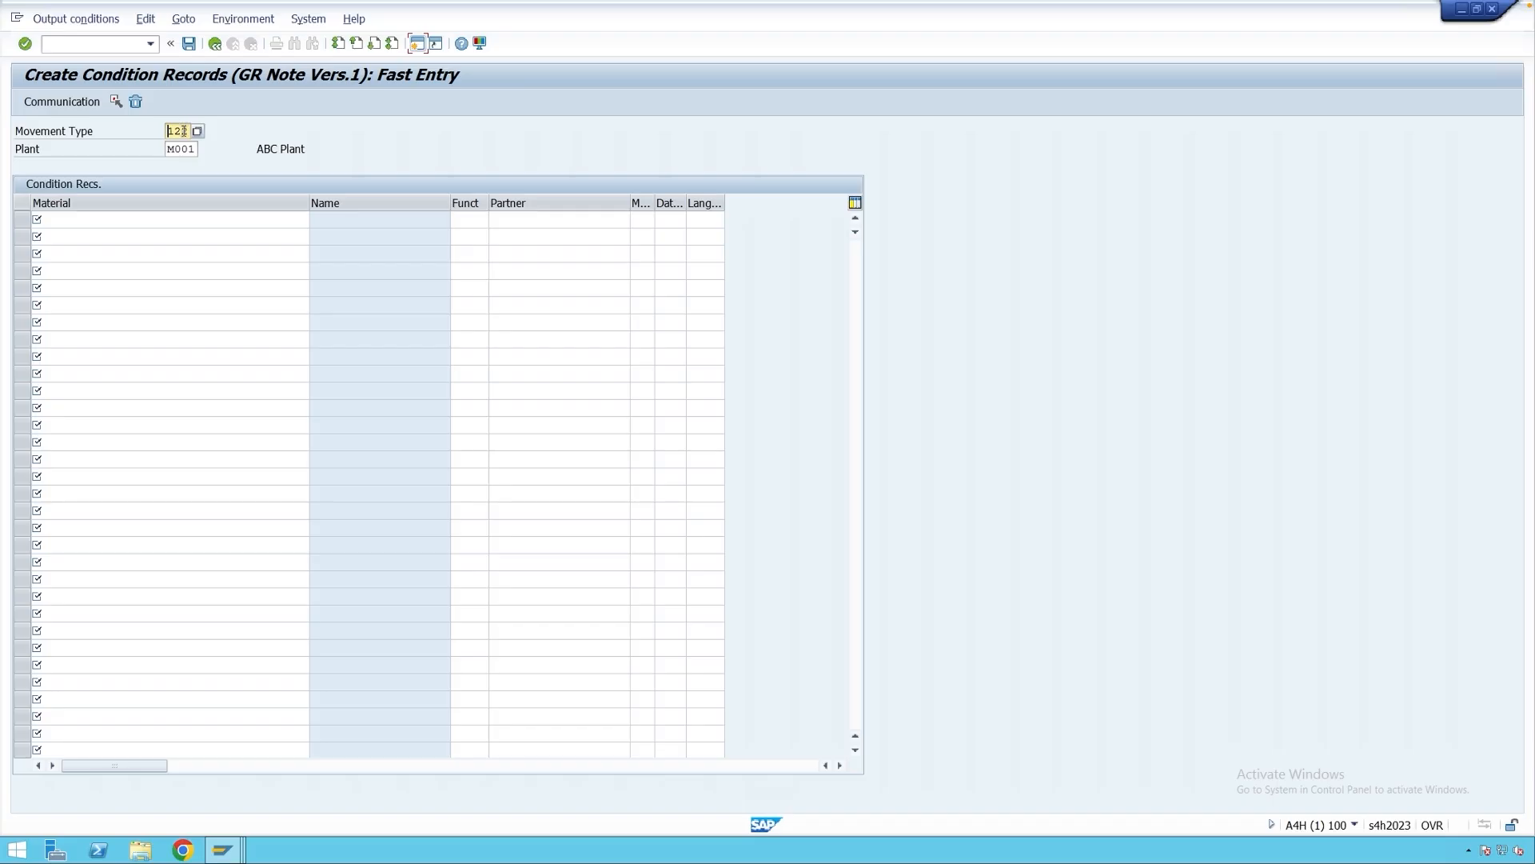
Enter movement type 101, plant M001, material 870 with immediate dispatch.
click(132, 219)
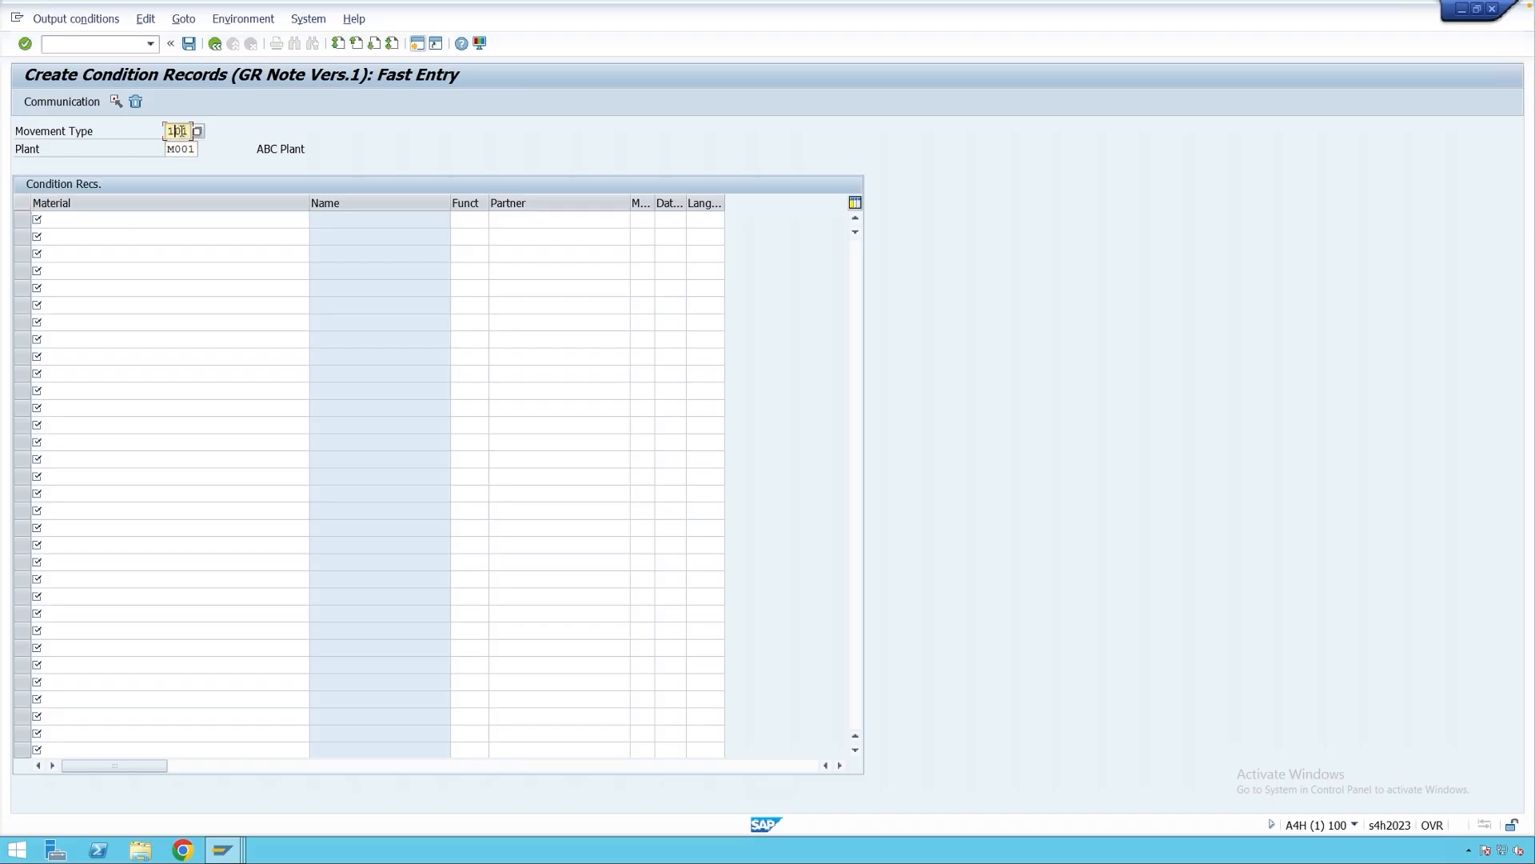
drag(189, 131, 158, 138)
key(Tab)
key(Tab)
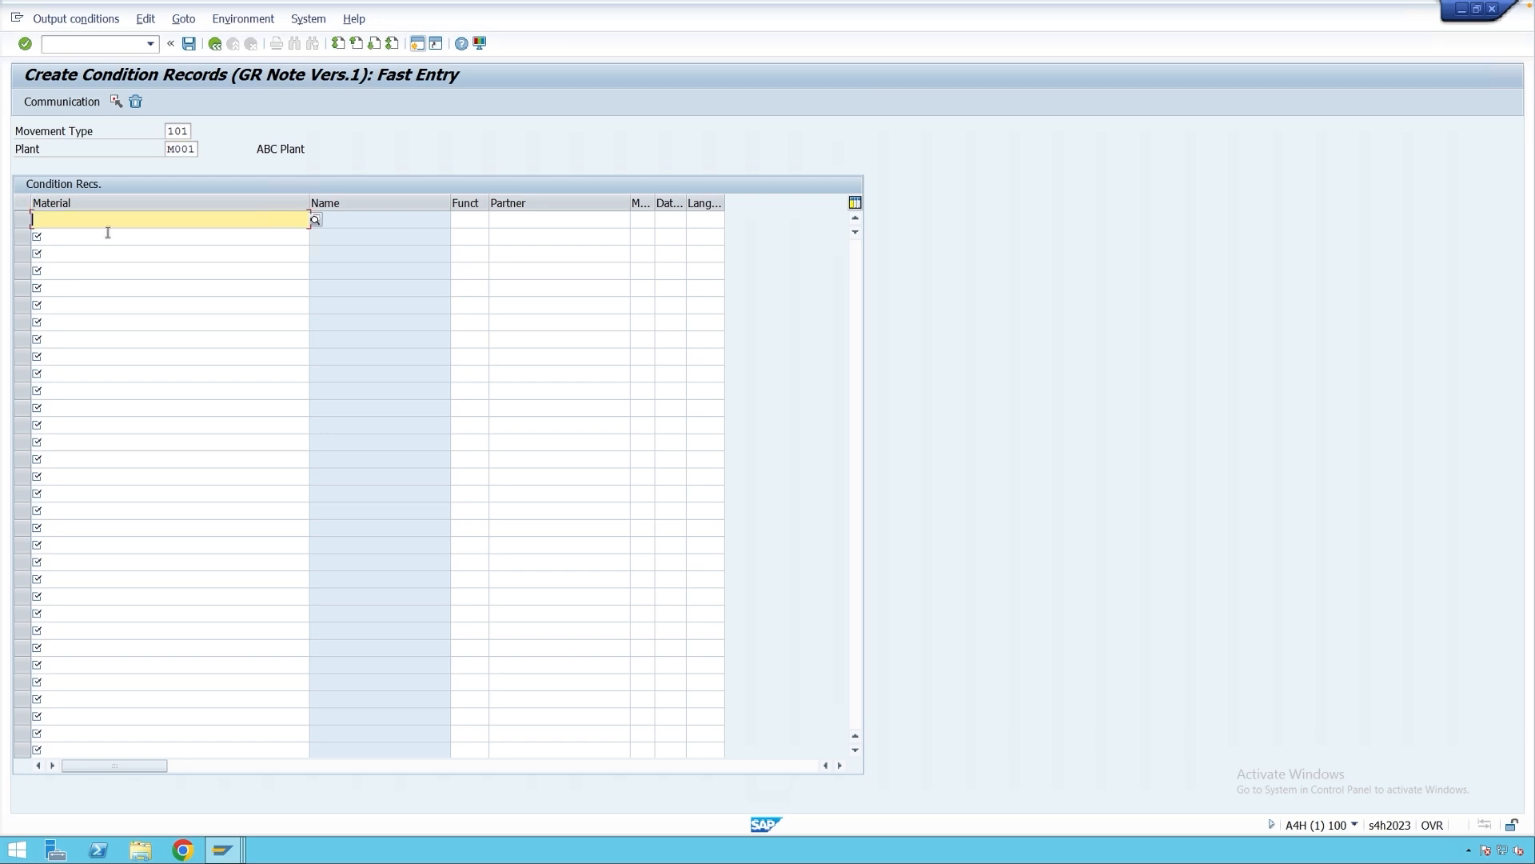
text(870)
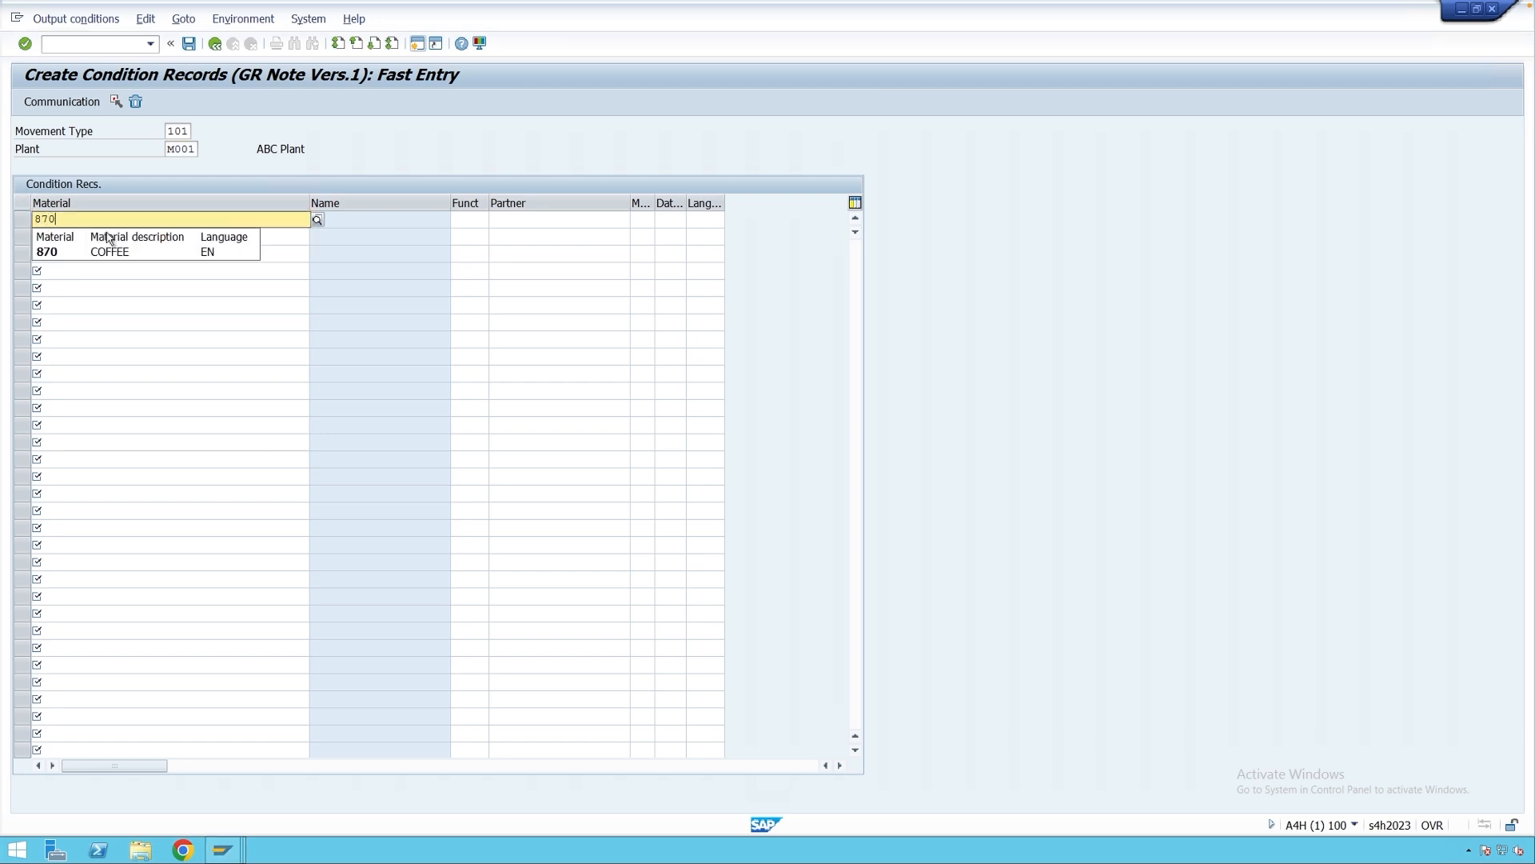
key(Return)
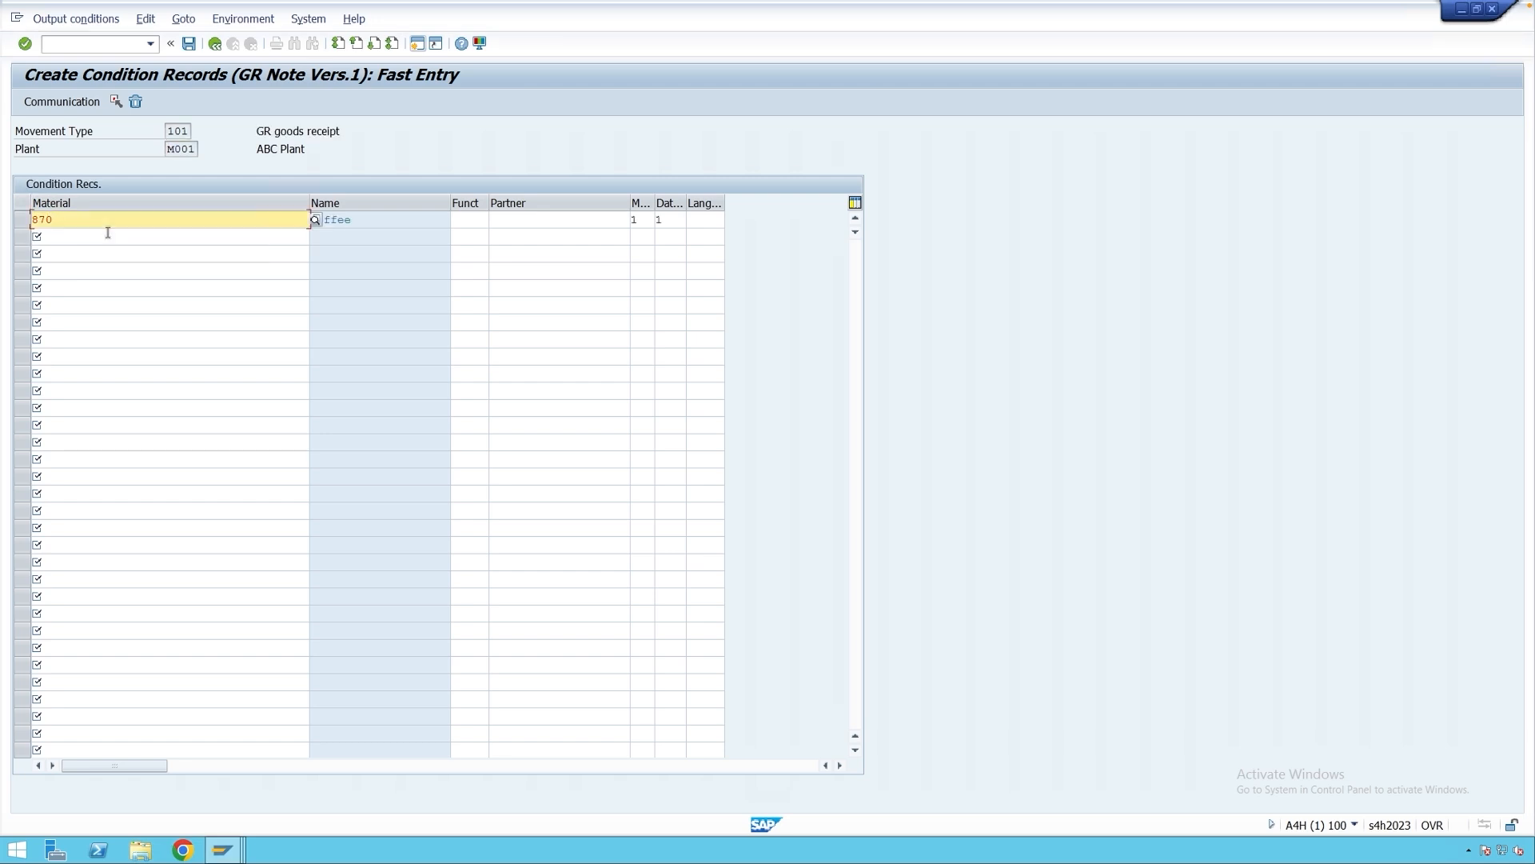
click(678, 221)
click(693, 220)
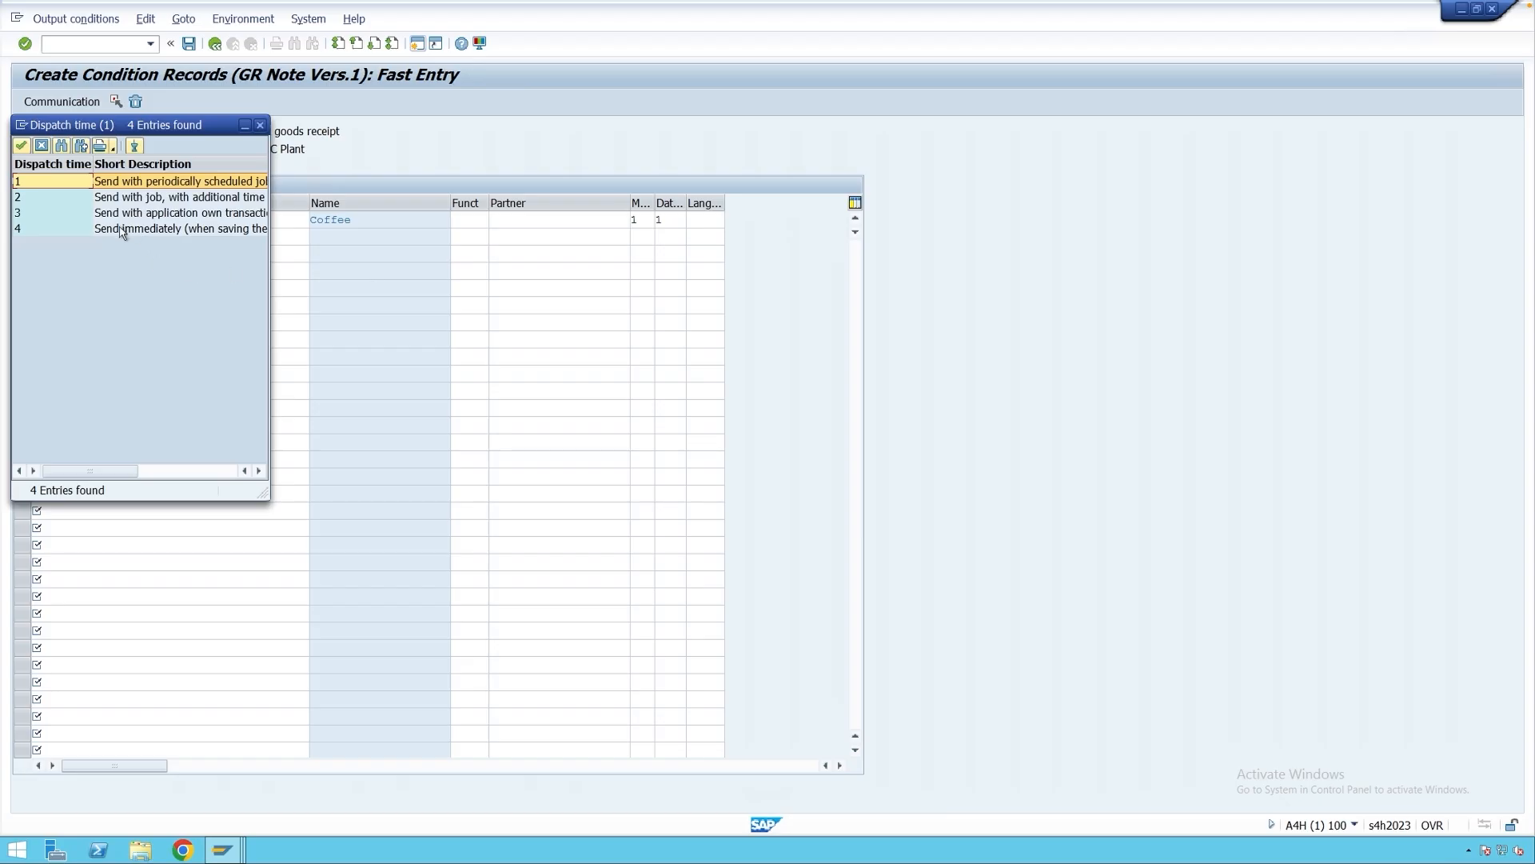
double_click(122, 230)
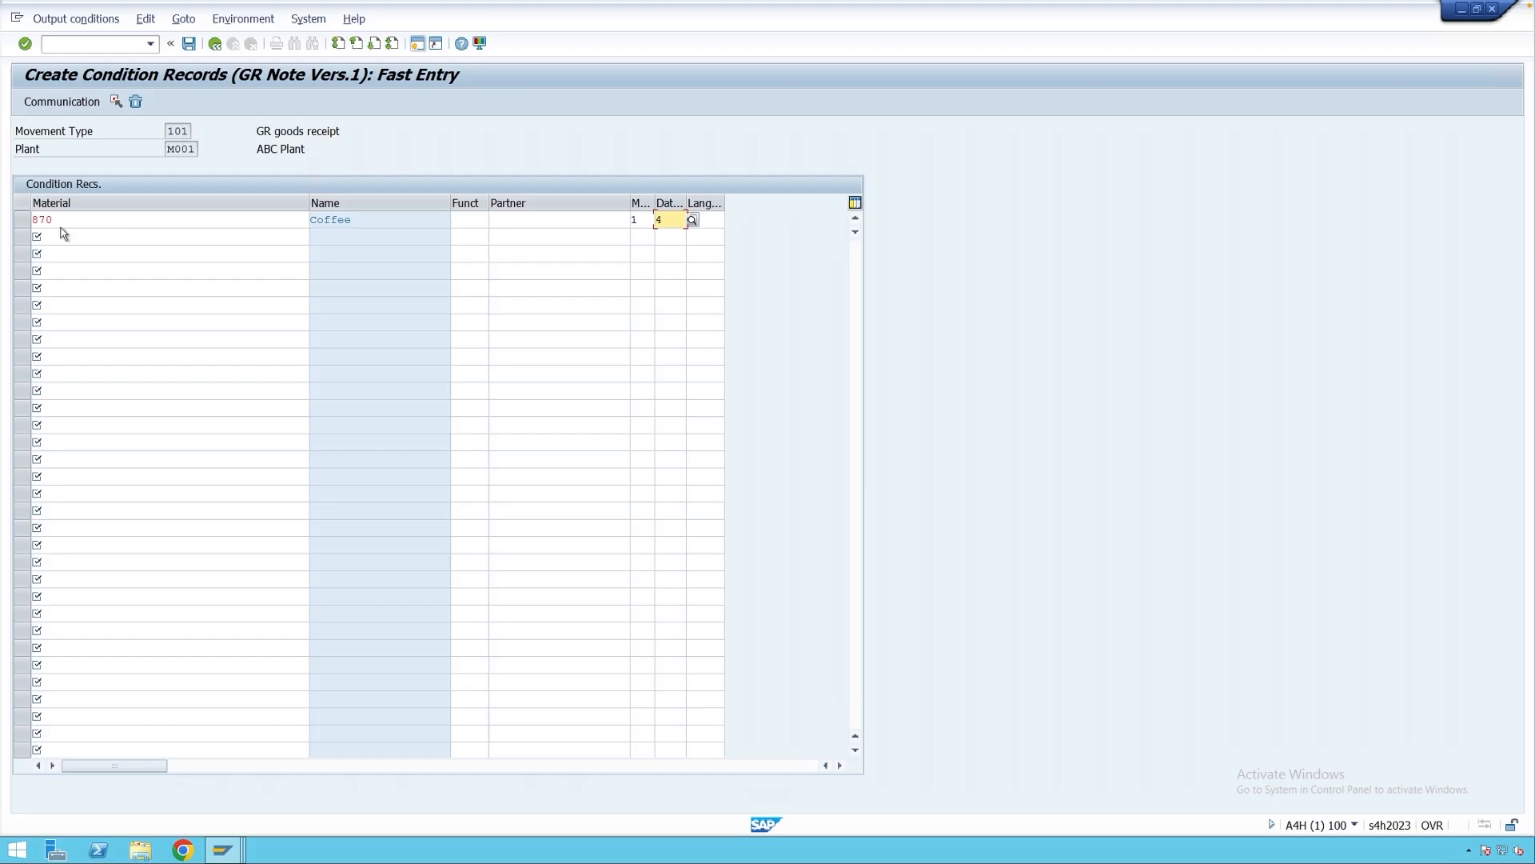
Set output device ZPDF for the record and save it.
click(22, 220)
click(71, 104)
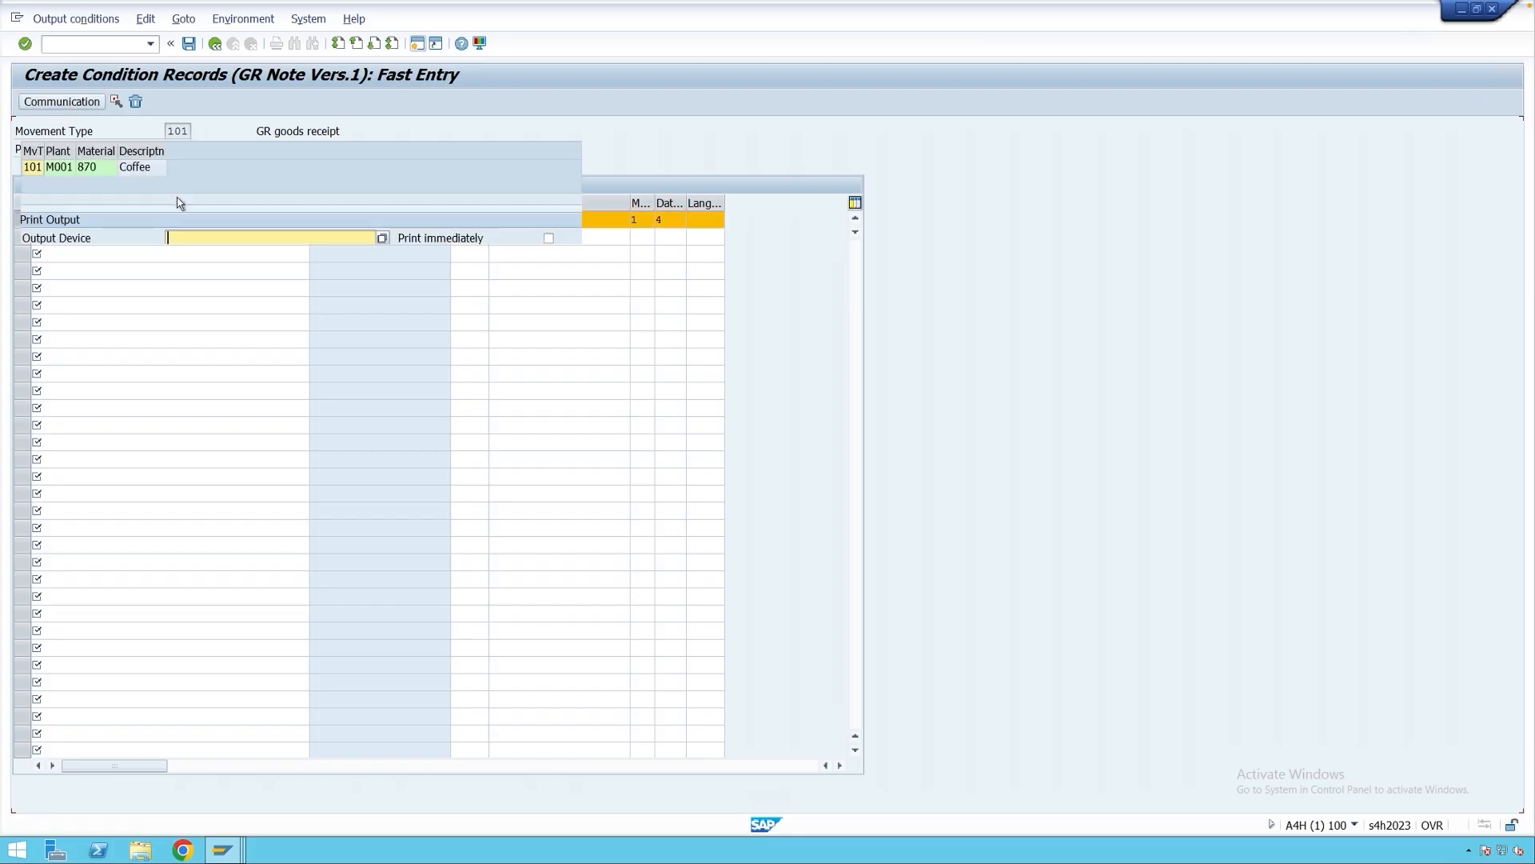
text(Z)
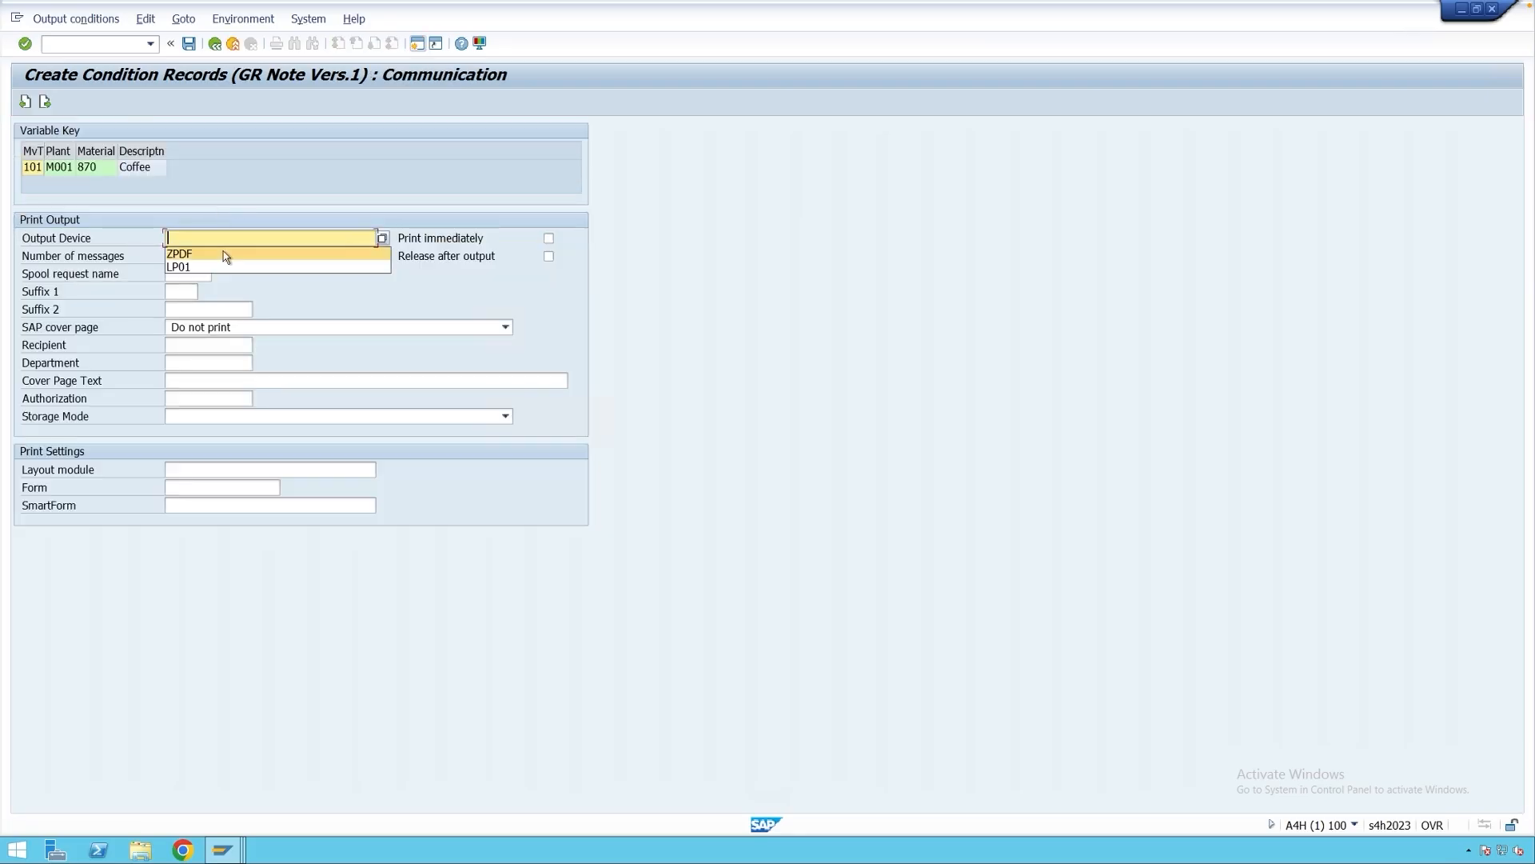
click(223, 251)
click(188, 46)
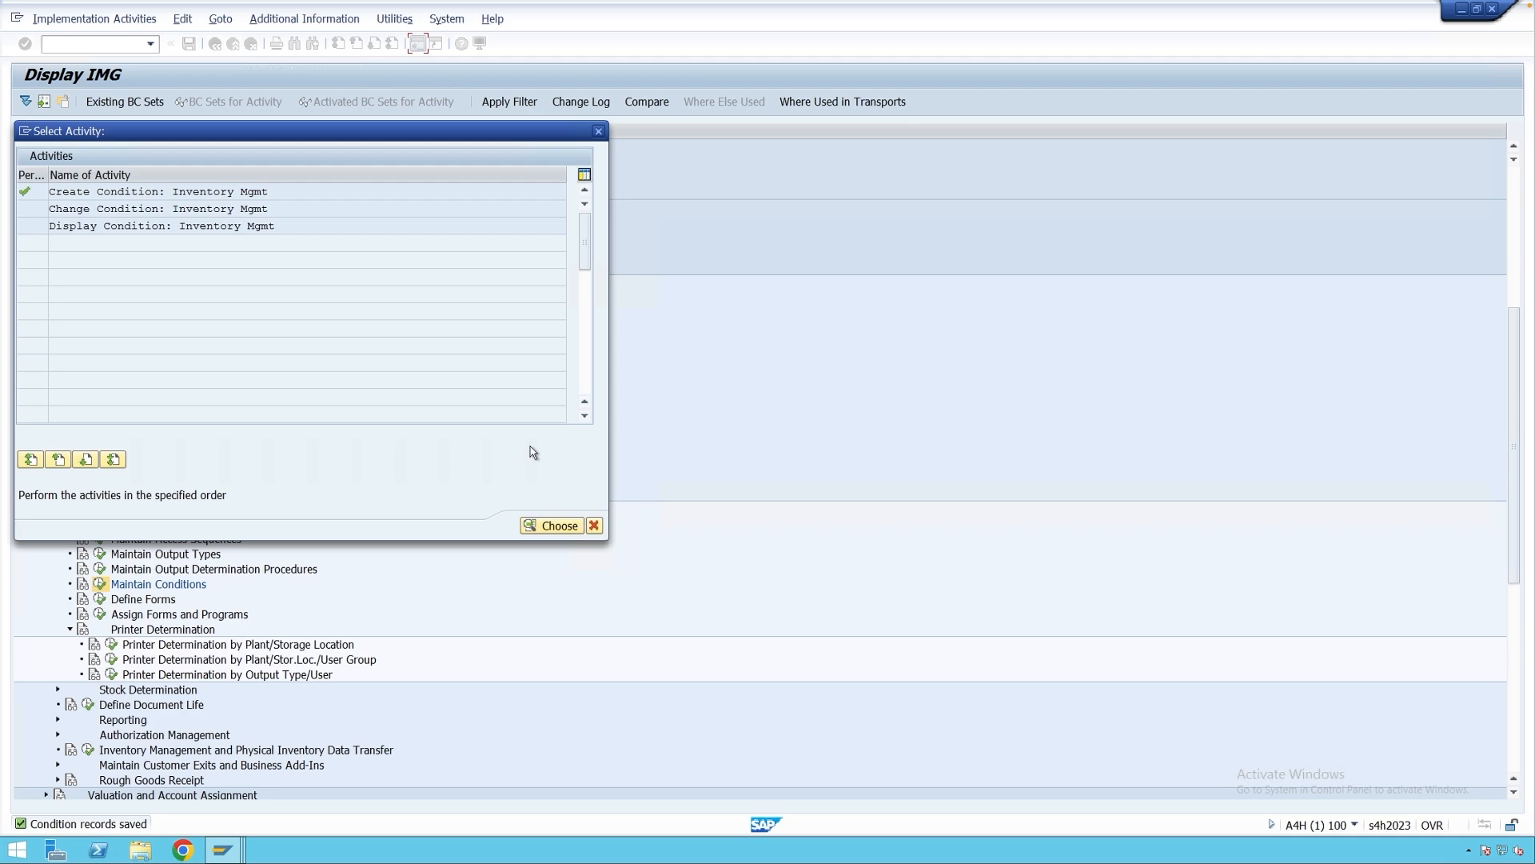
key(Escape)
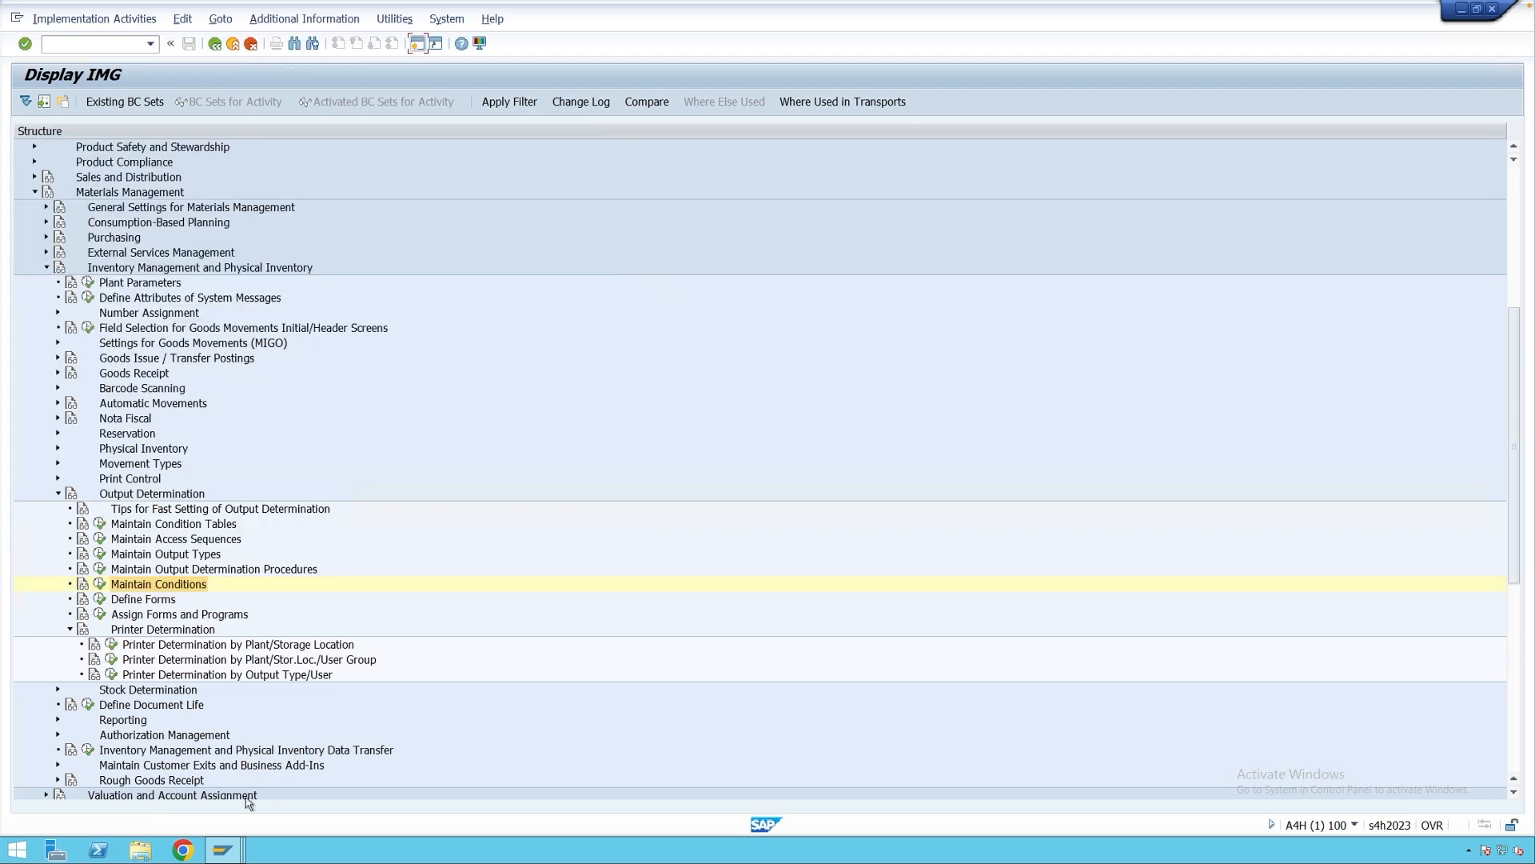
mouse_move(221, 849)
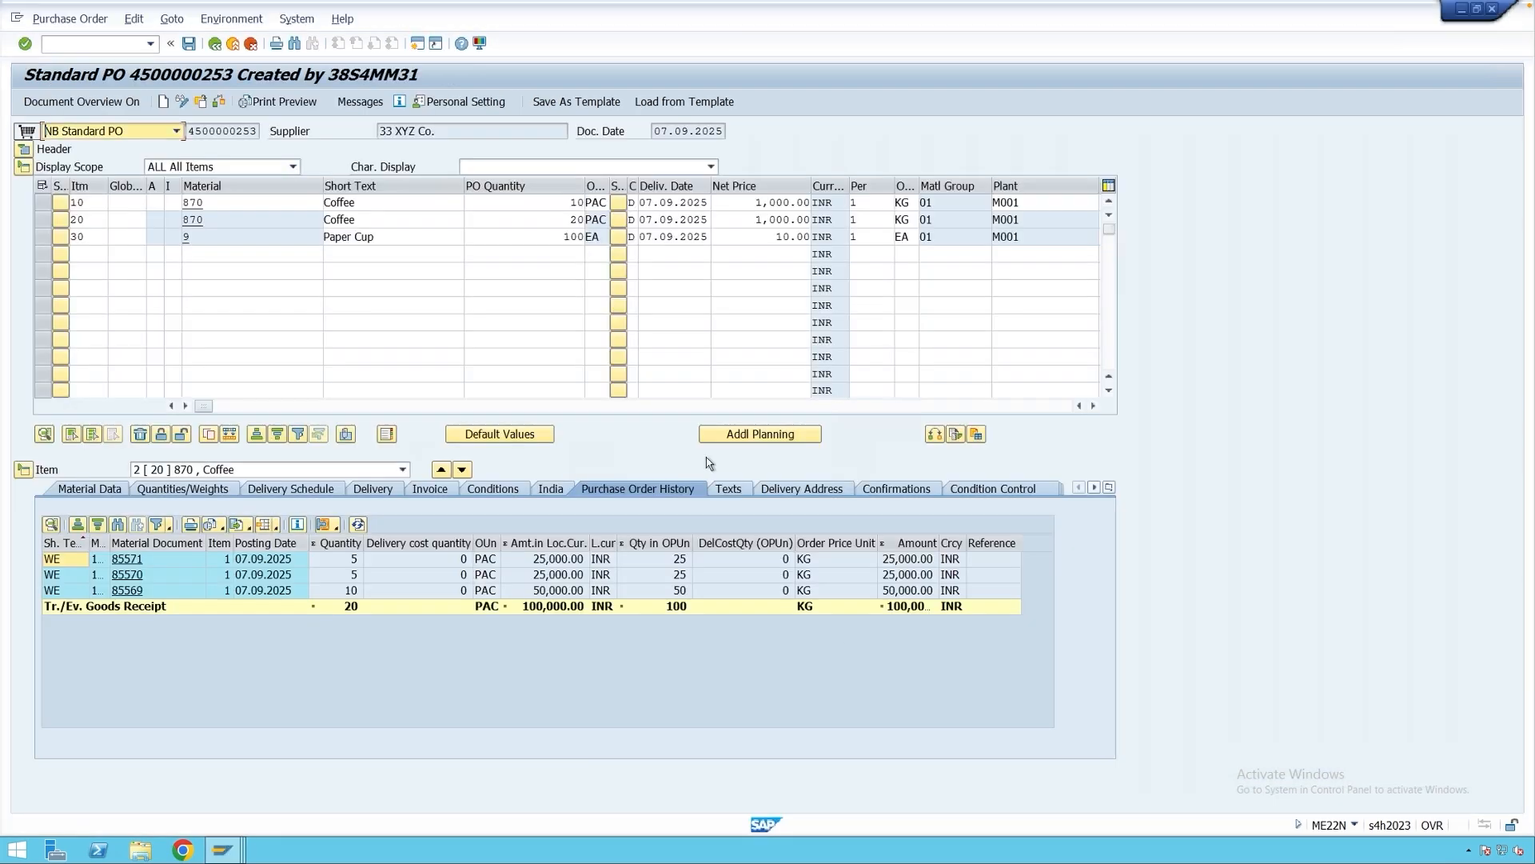
click(919, 767)
click(569, 220)
drag(603, 222, 603, 221)
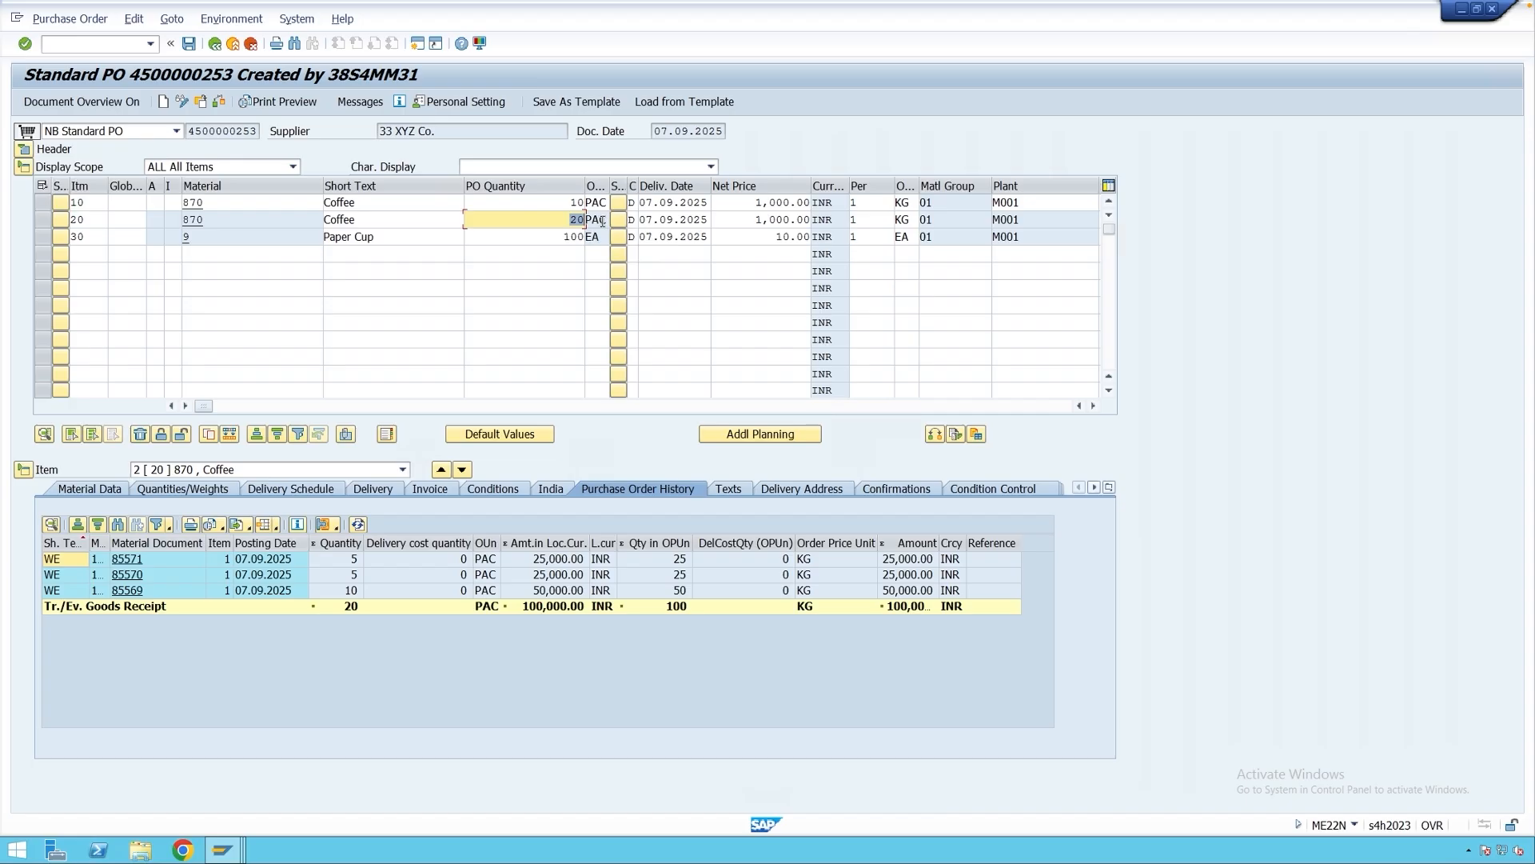
text(30)
key(Return)
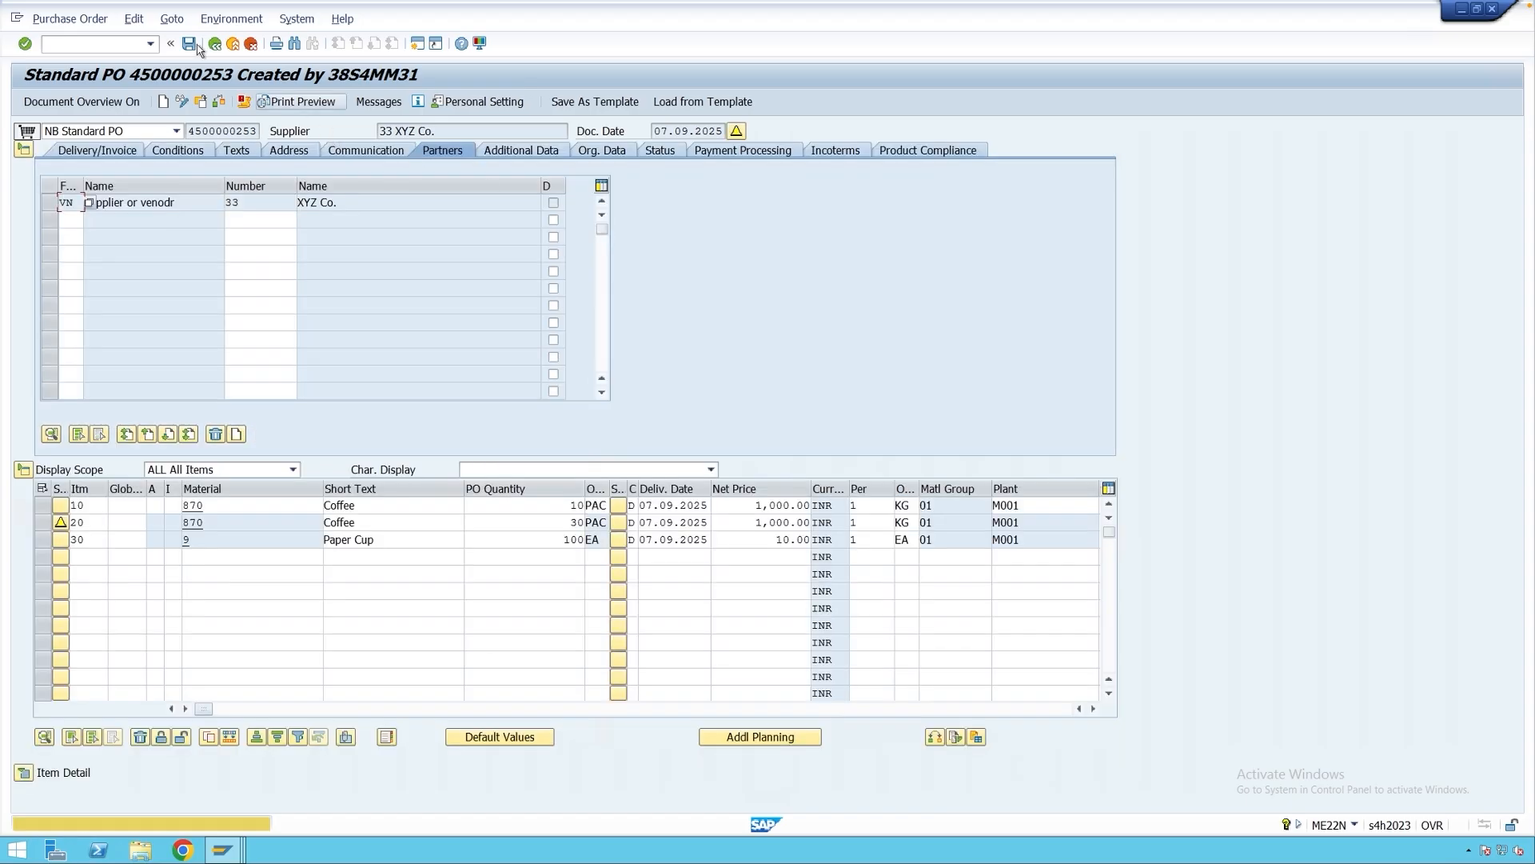
click(197, 47)
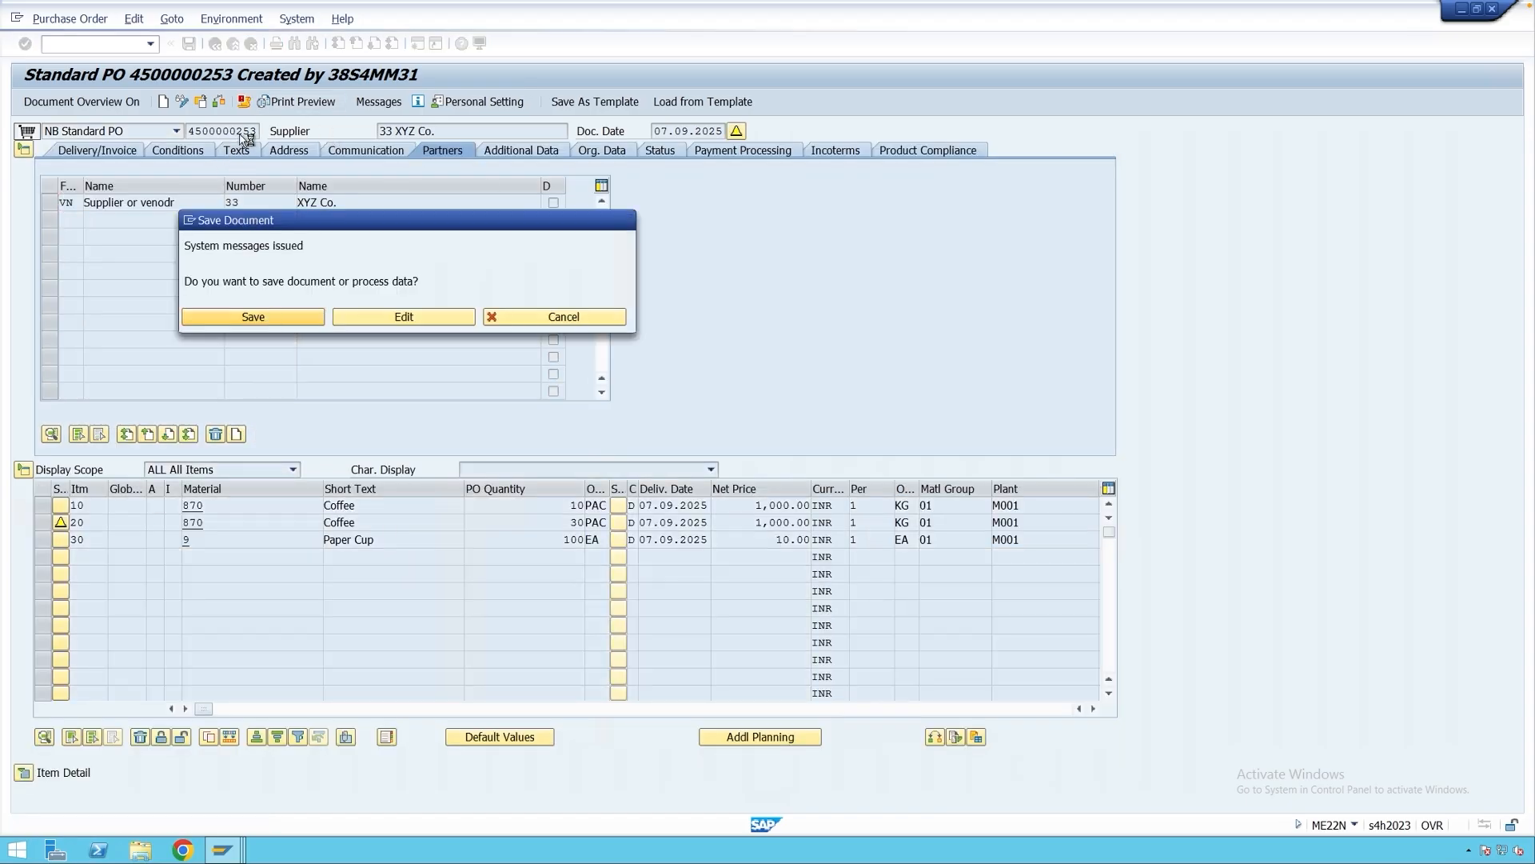
key(Return)
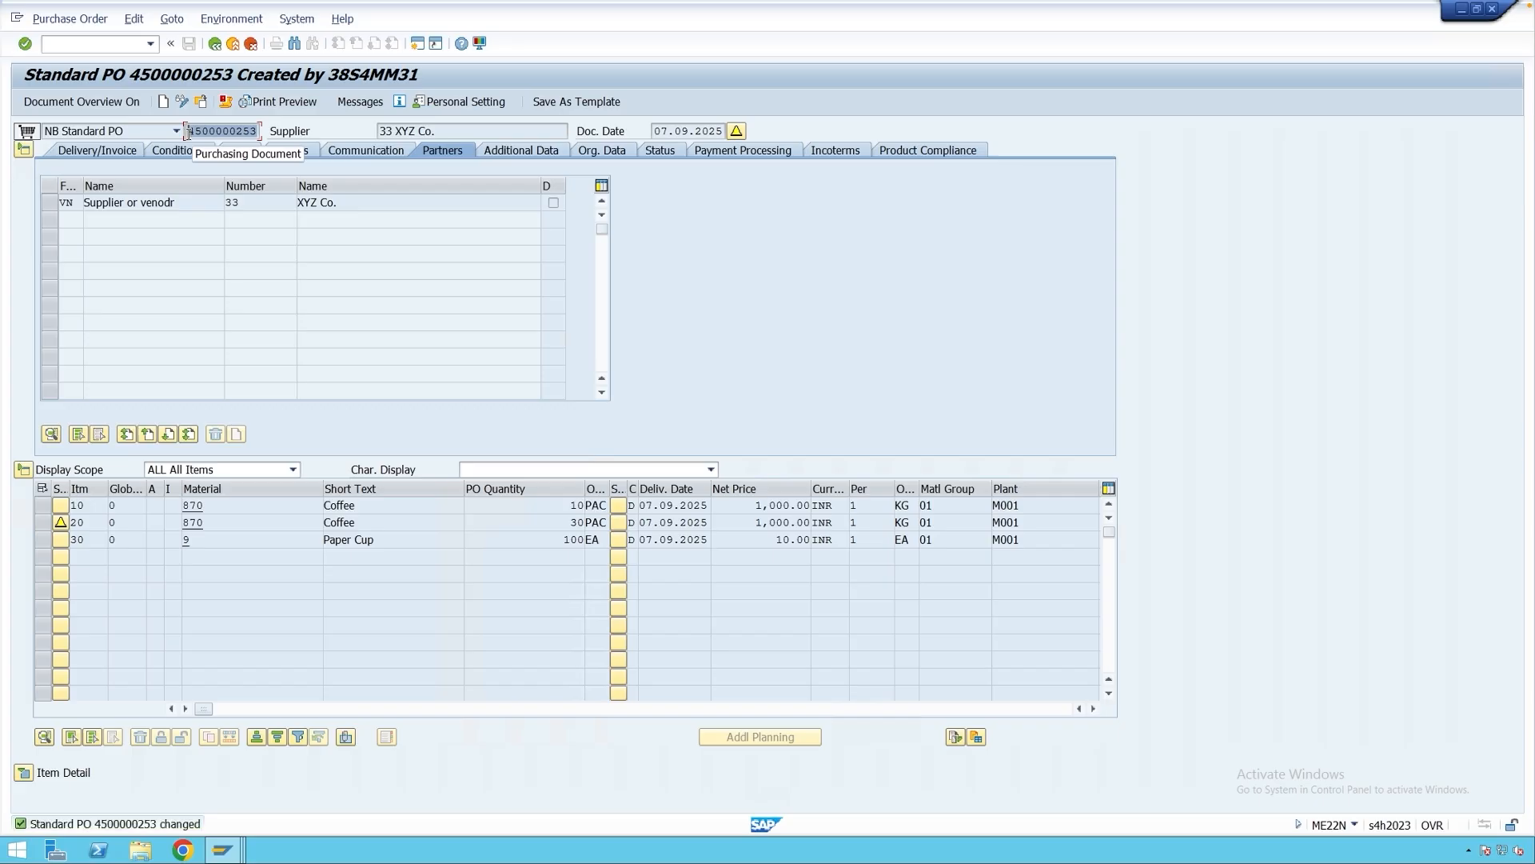
click(187, 131)
click(215, 43)
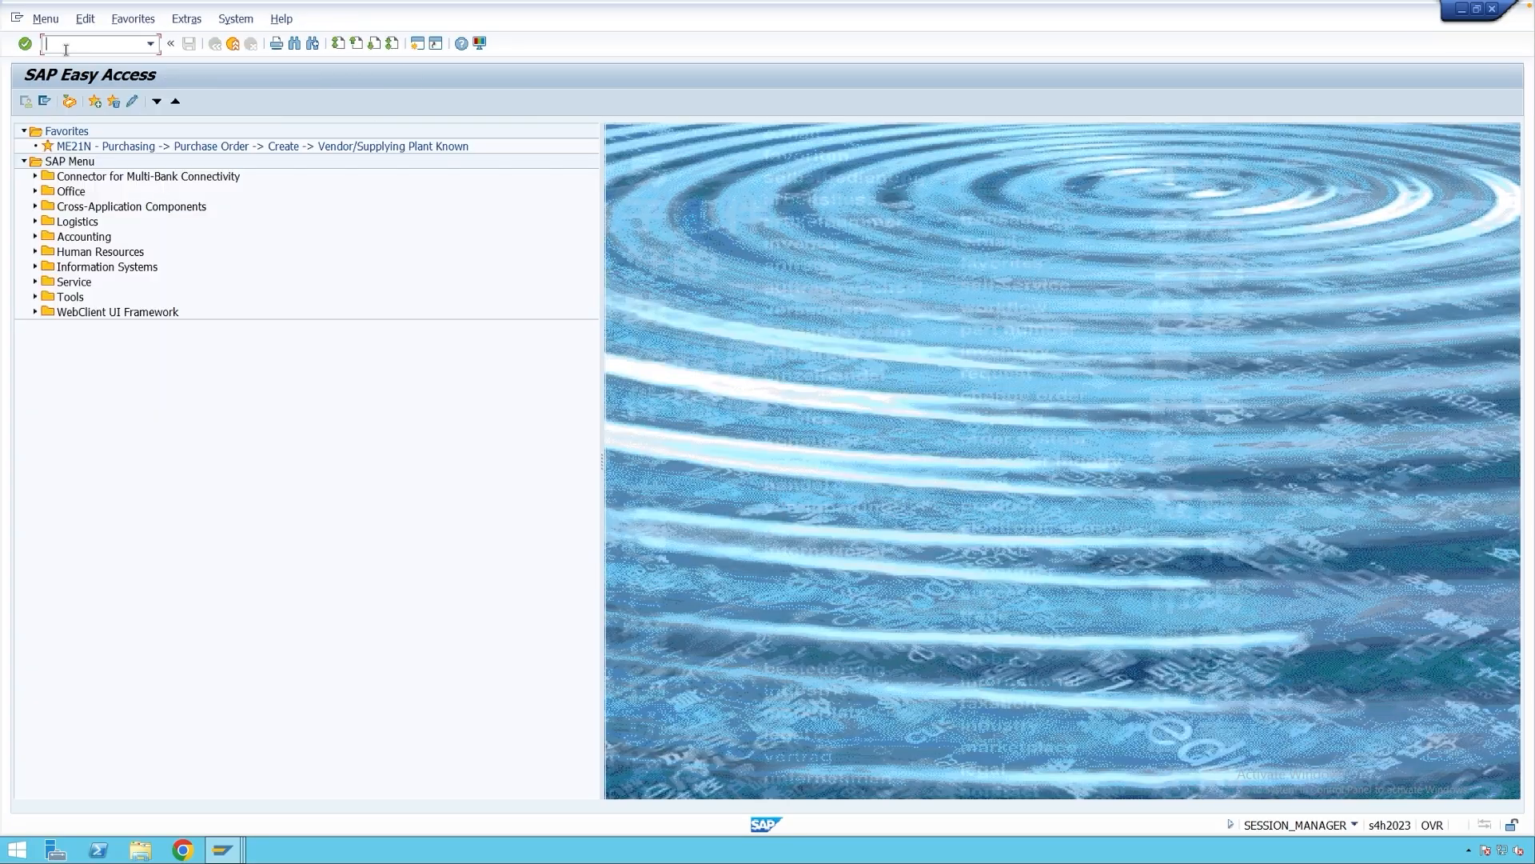
text(migo)
key(Return)
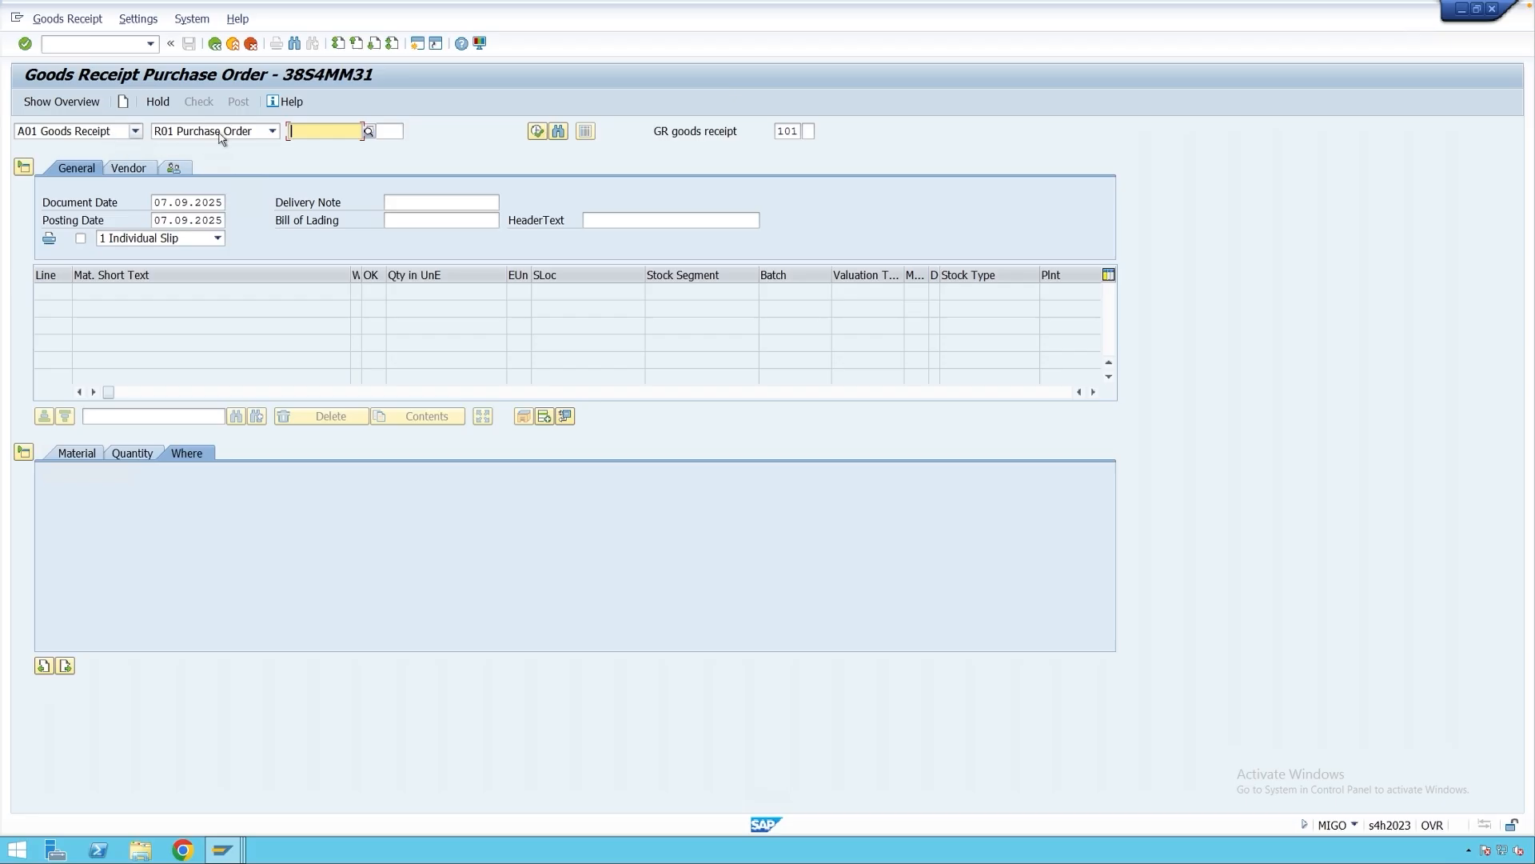
click(298, 133)
click(304, 146)
click(386, 131)
text(2)
key(Return)
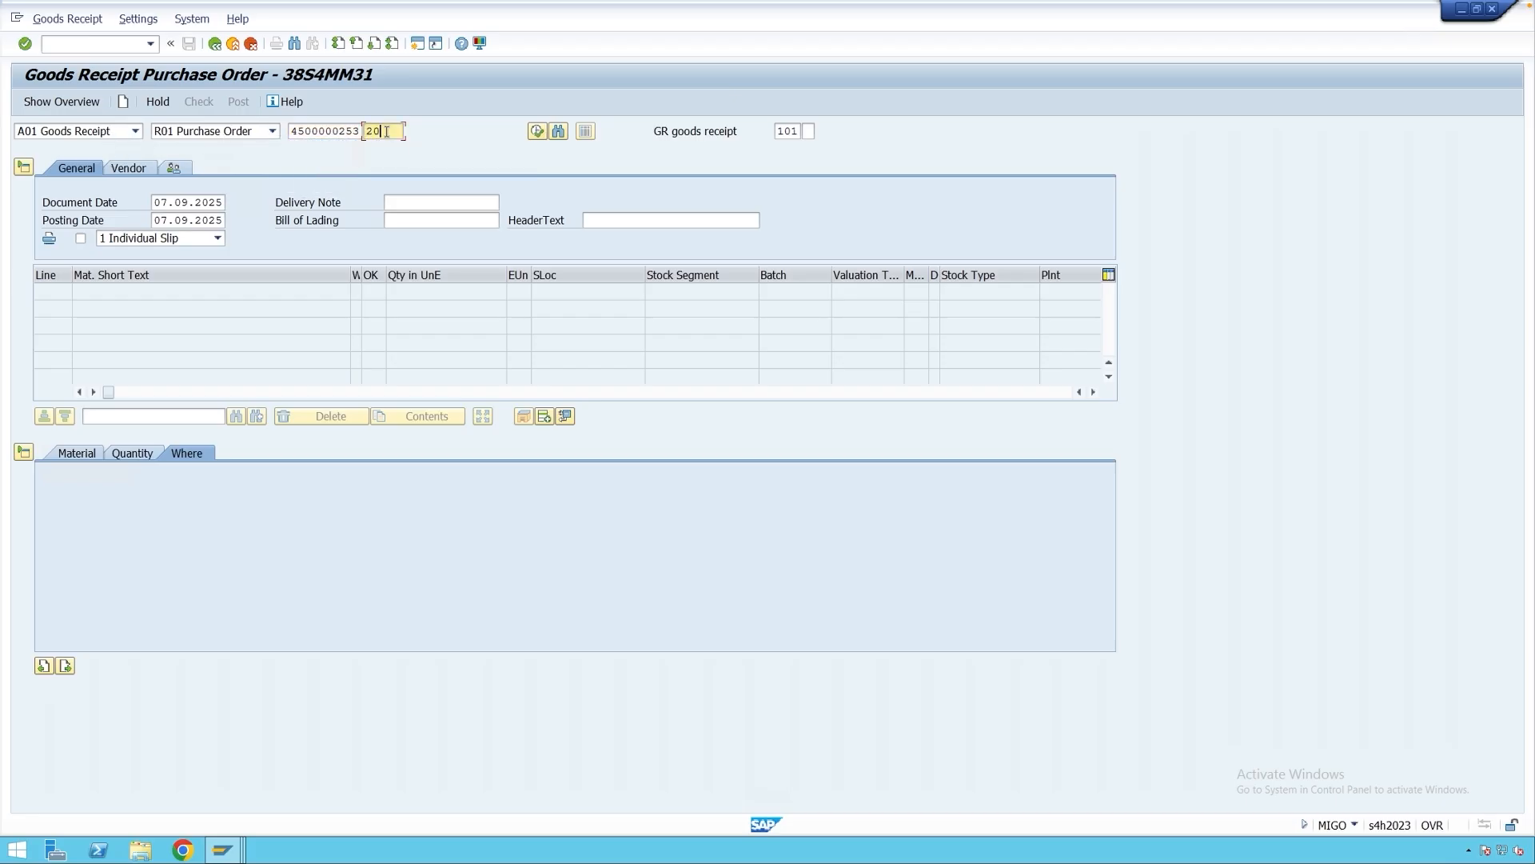
Receive the Coffee item into storage location 0001 with slip printing and post it.
click(219, 540)
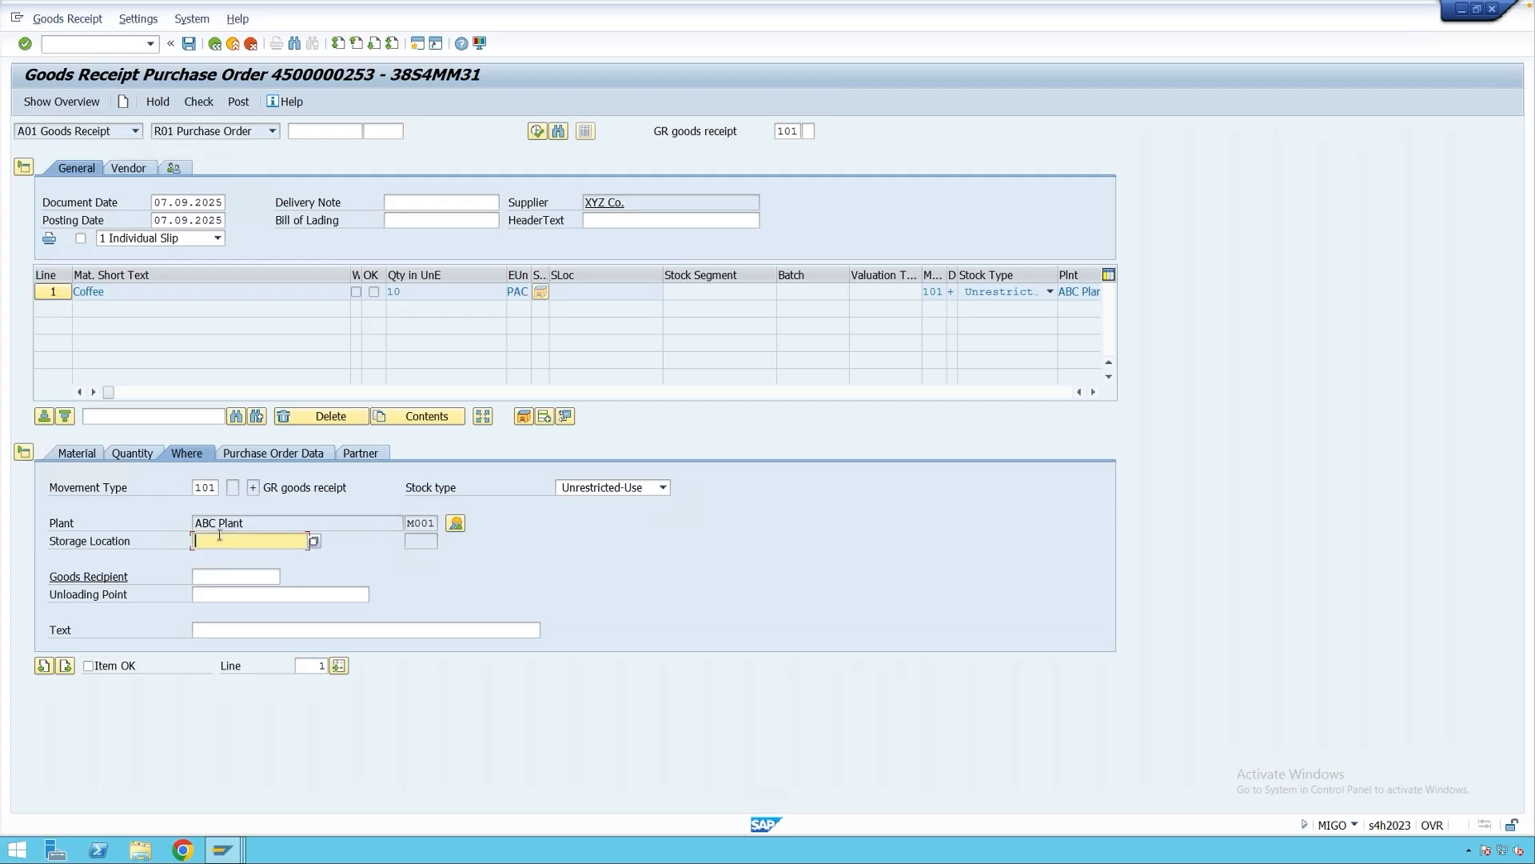
click(219, 539)
click(219, 556)
key(Return)
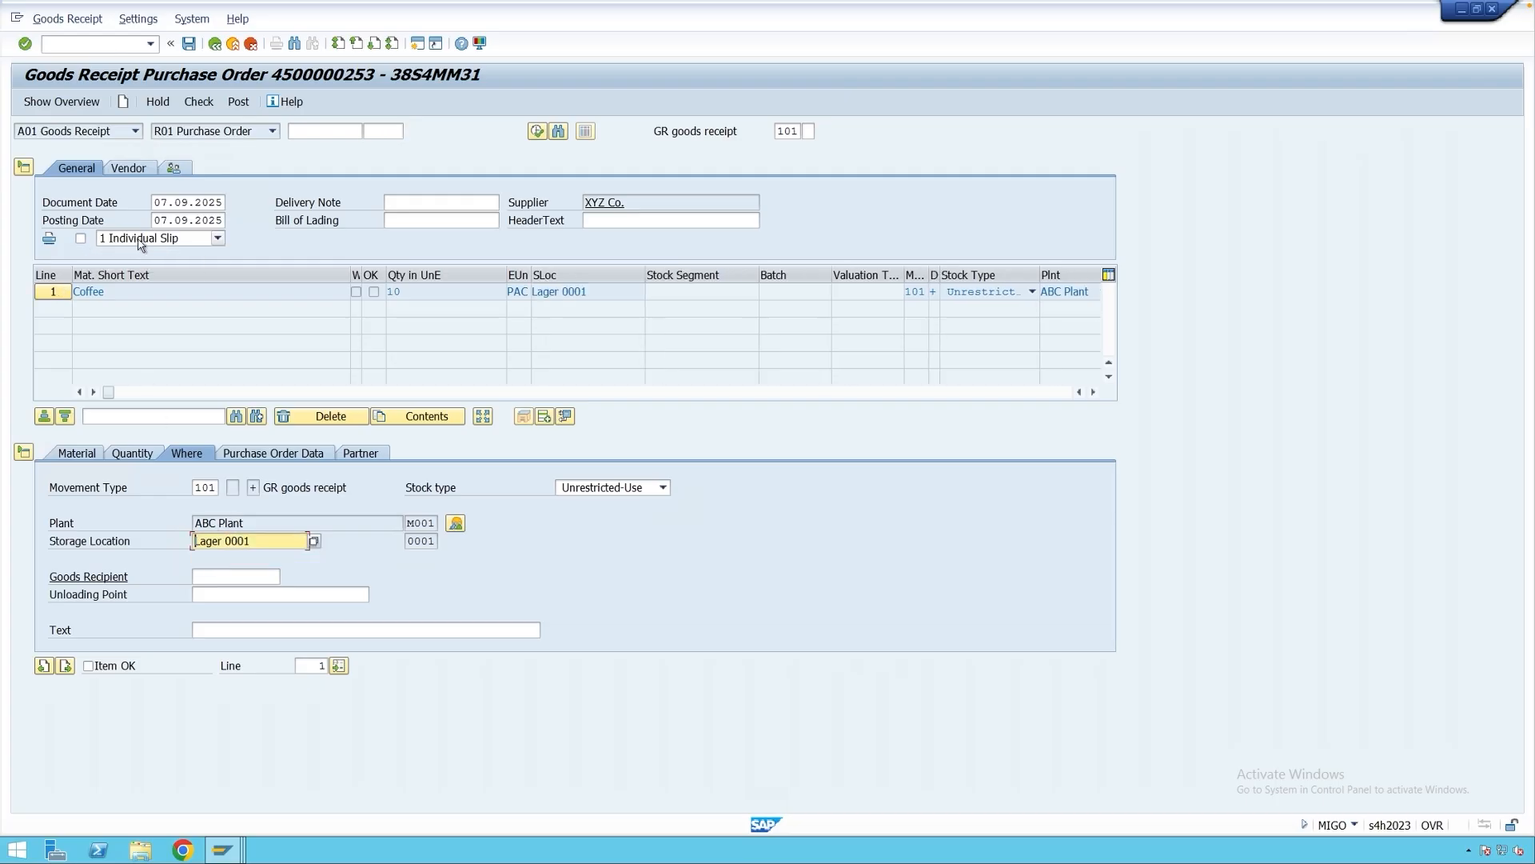
click(80, 237)
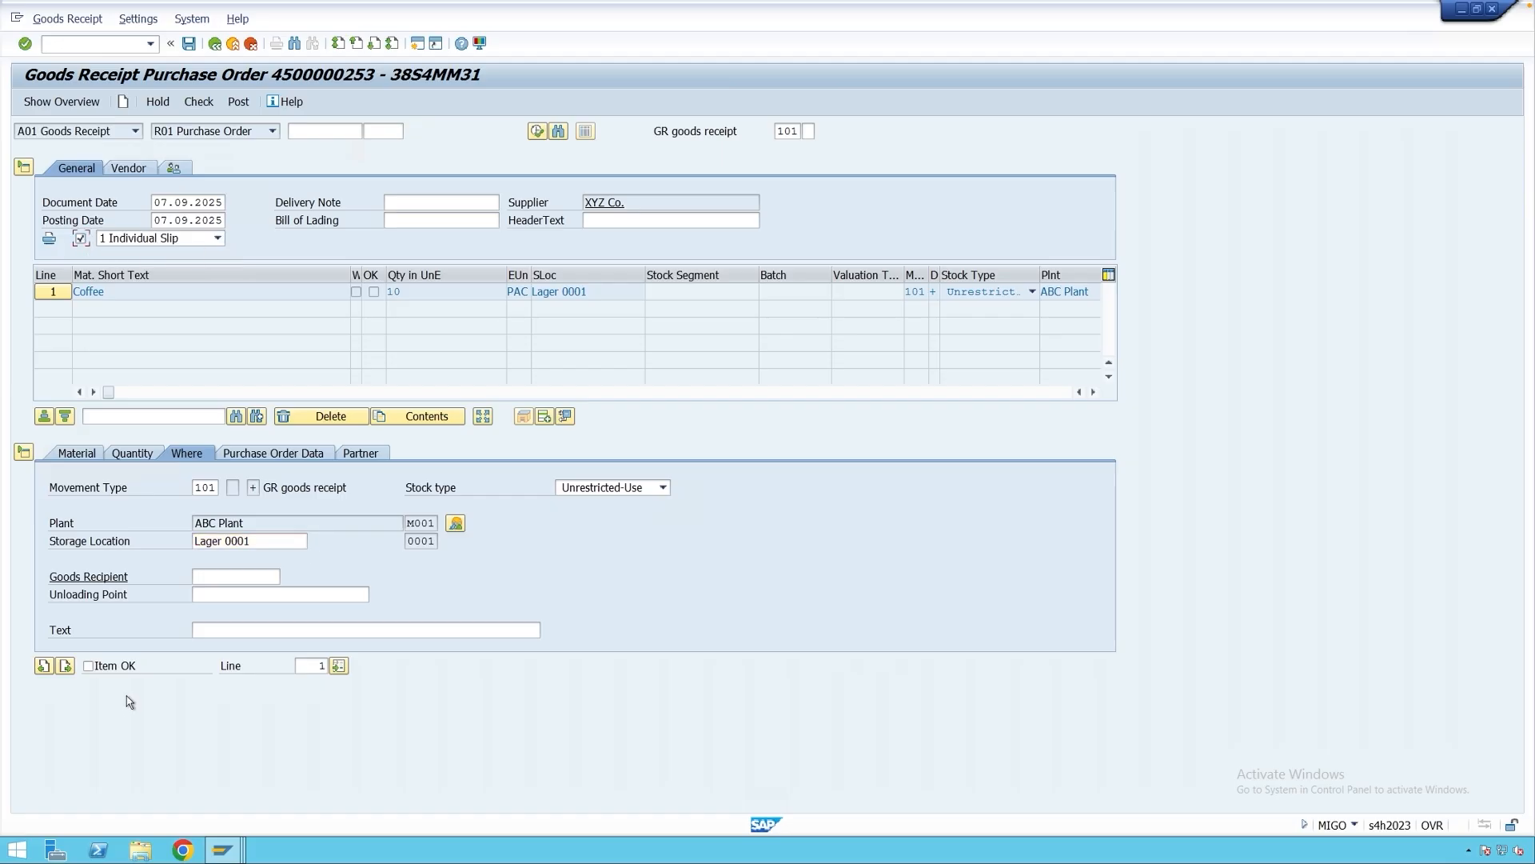
click(124, 668)
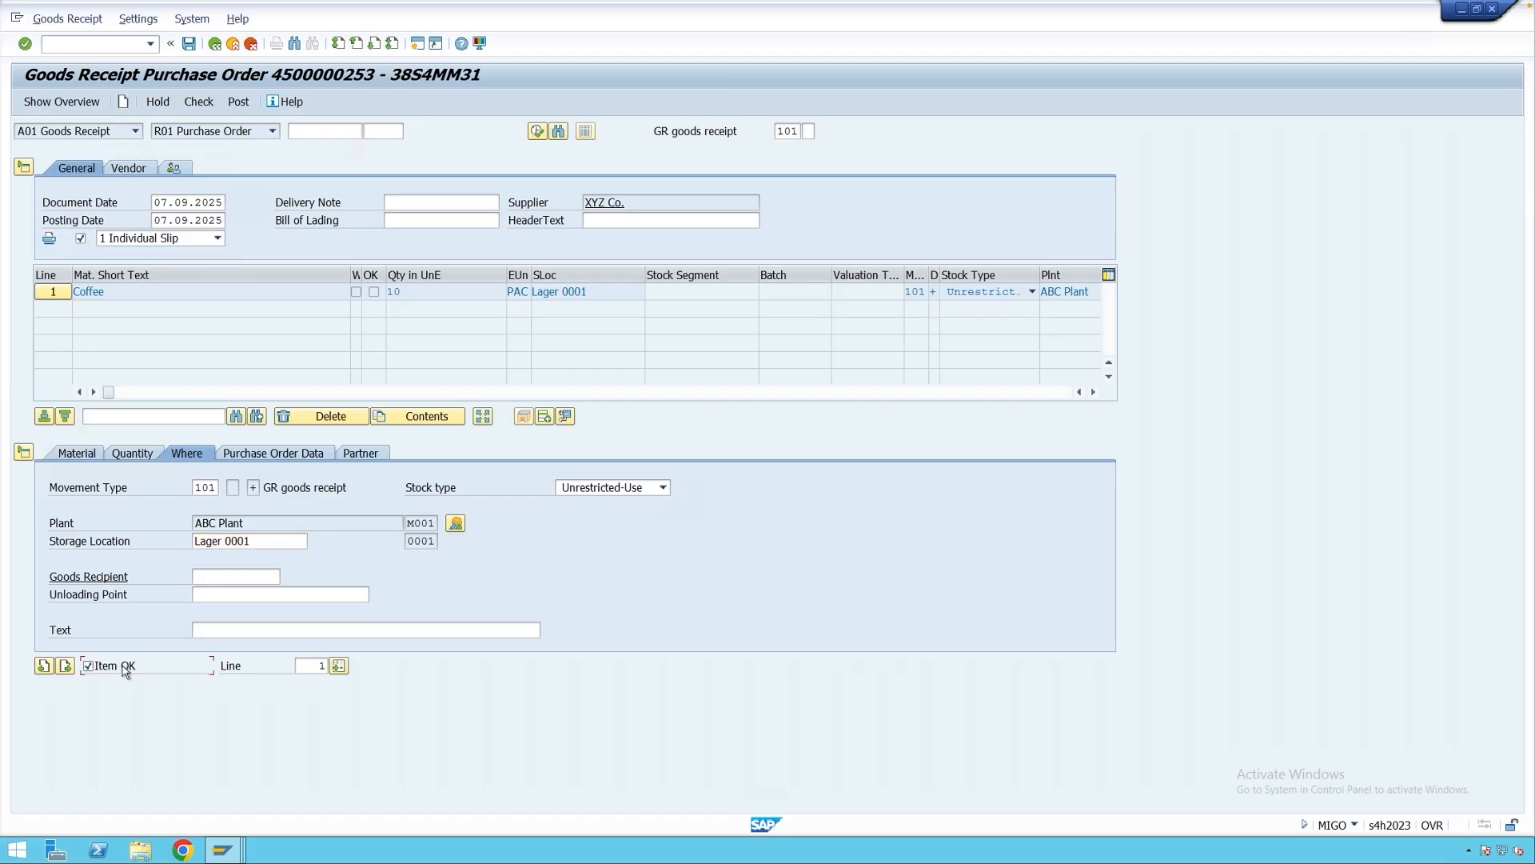
click(238, 102)
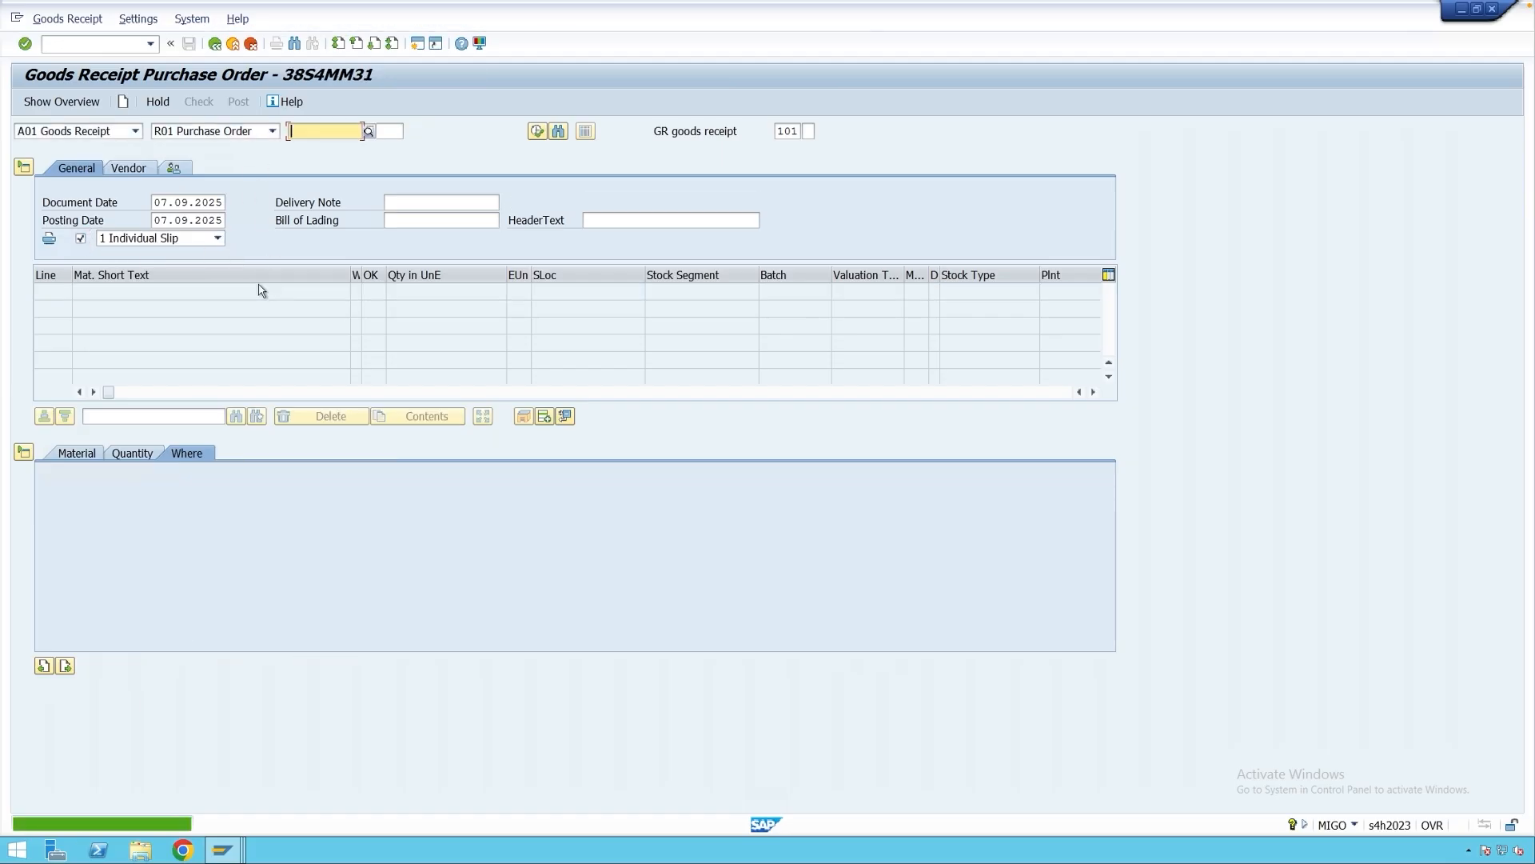
click(116, 133)
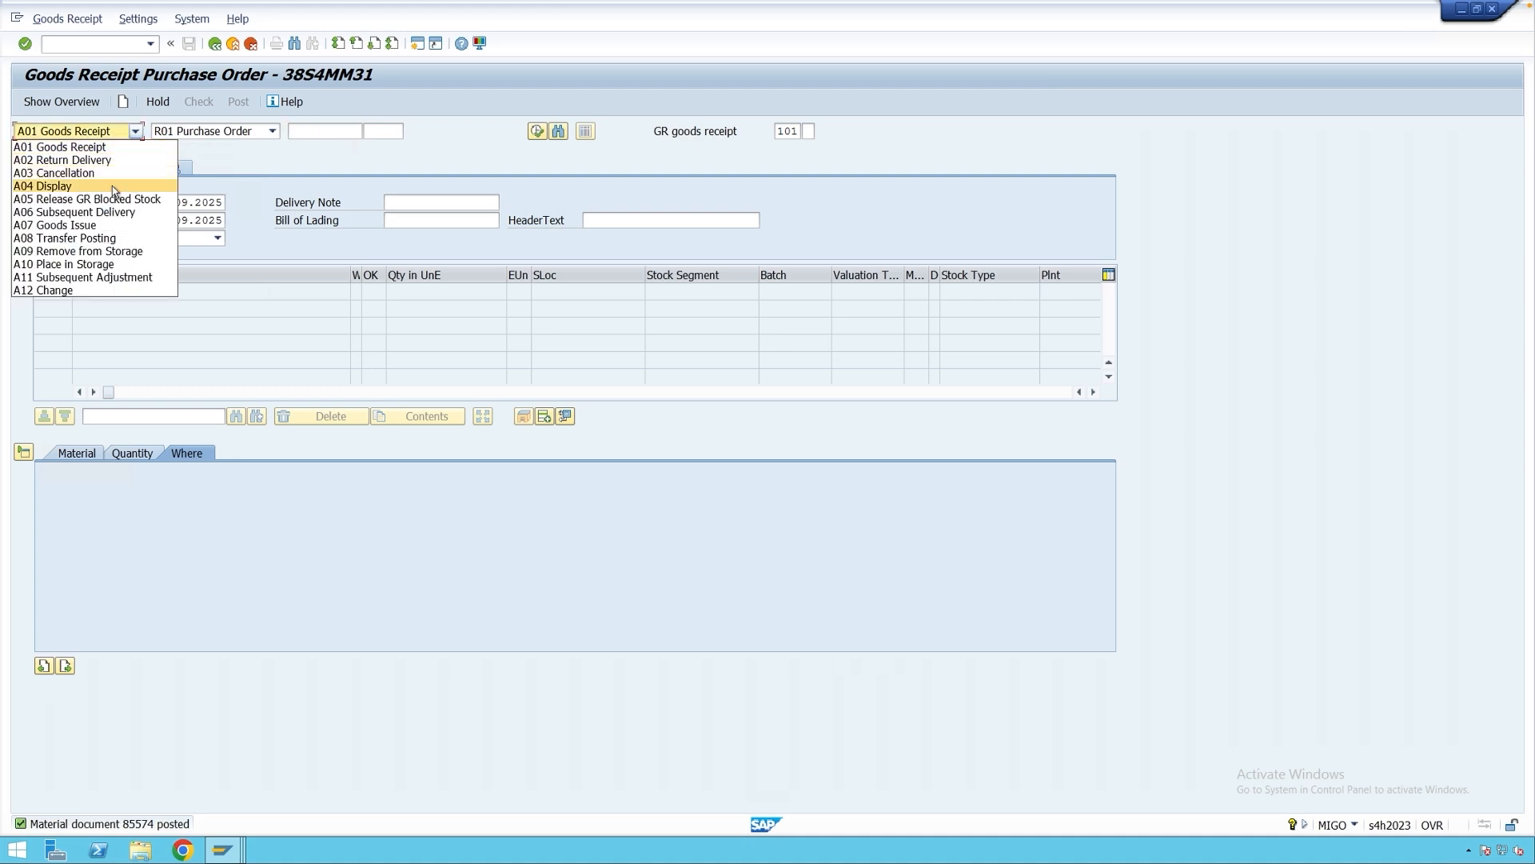
Display material document 85574 in MIGO and open its output list.
click(112, 186)
key(Return)
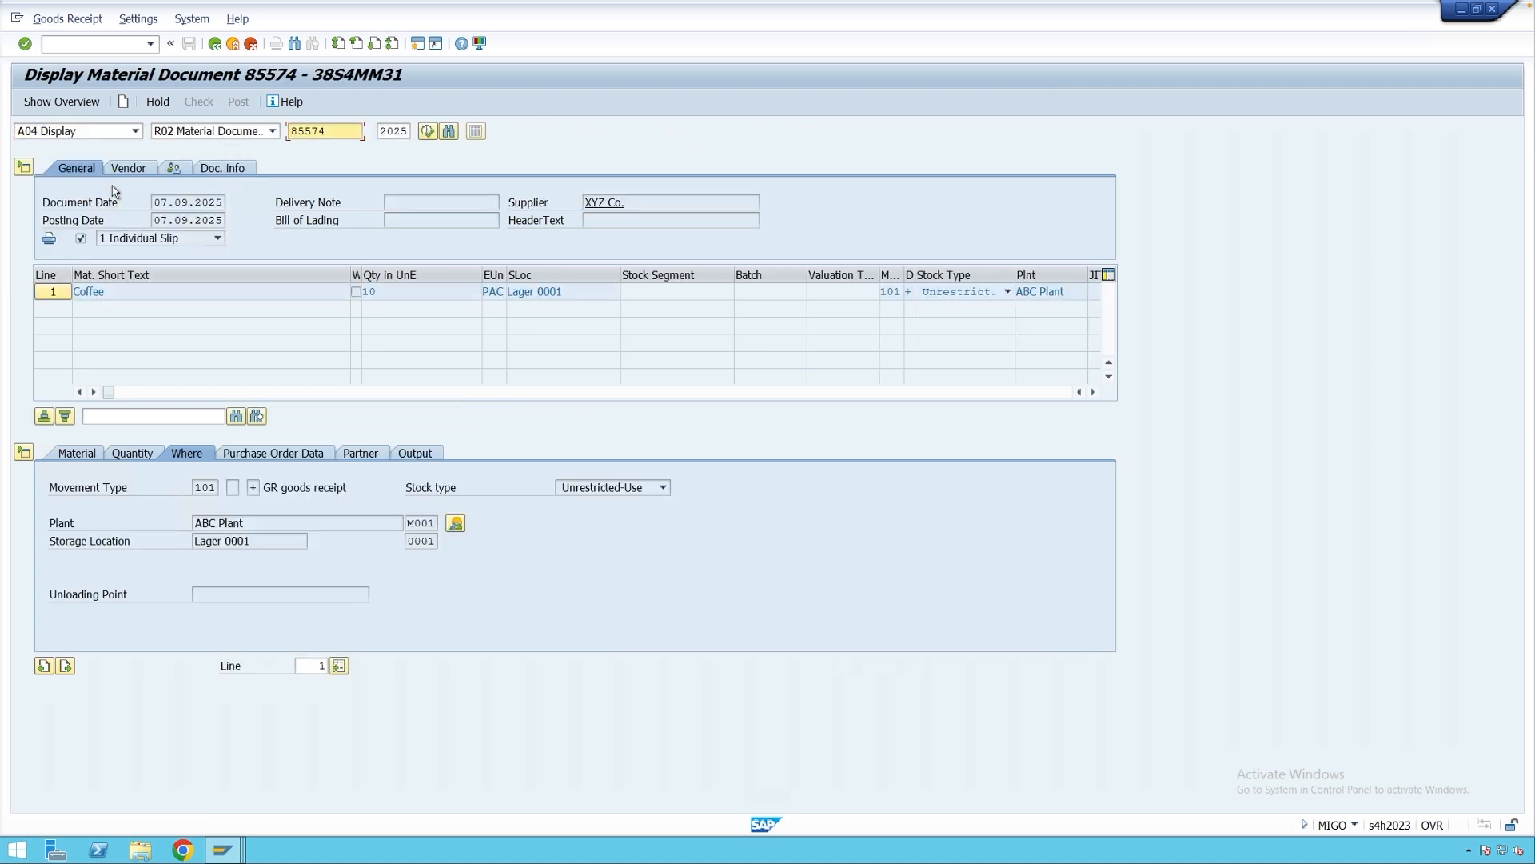
click(425, 457)
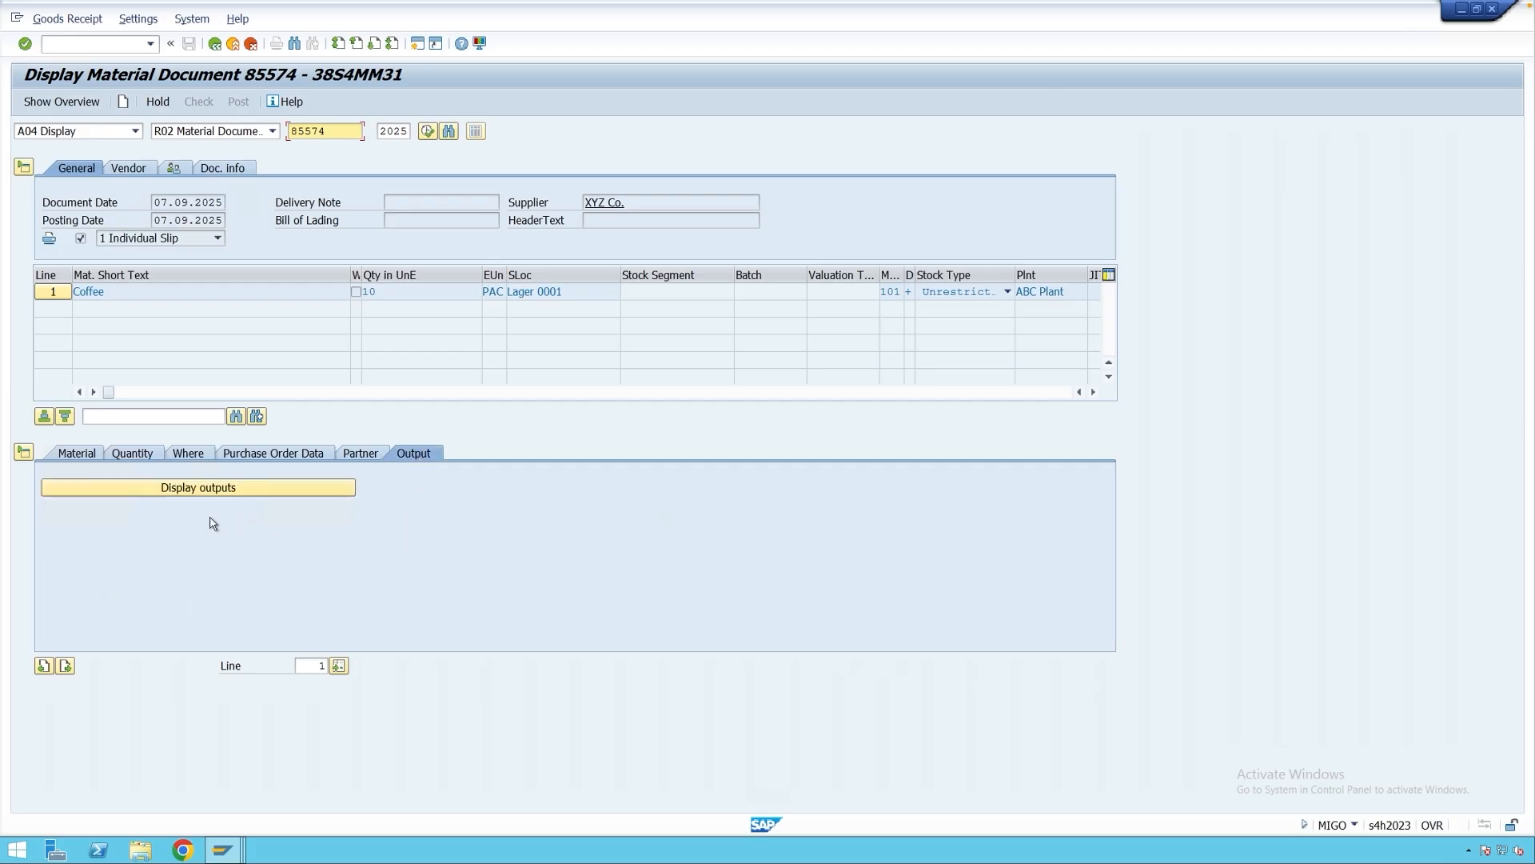
click(256, 490)
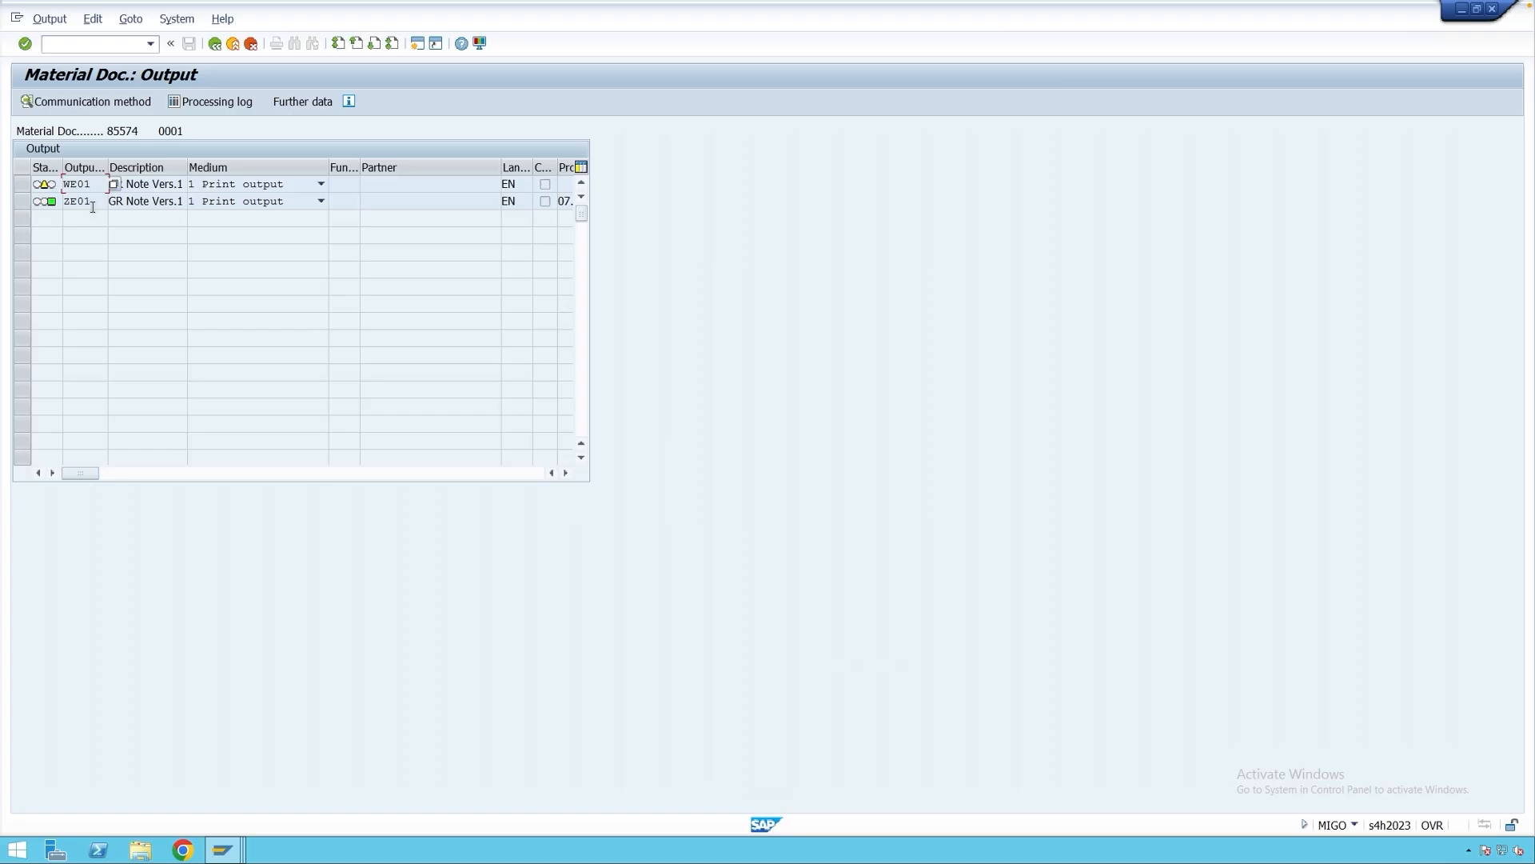
Select the ZE01 output and run the output determination analysis.
drag(93, 204, 51, 206)
click(90, 200)
click(131, 19)
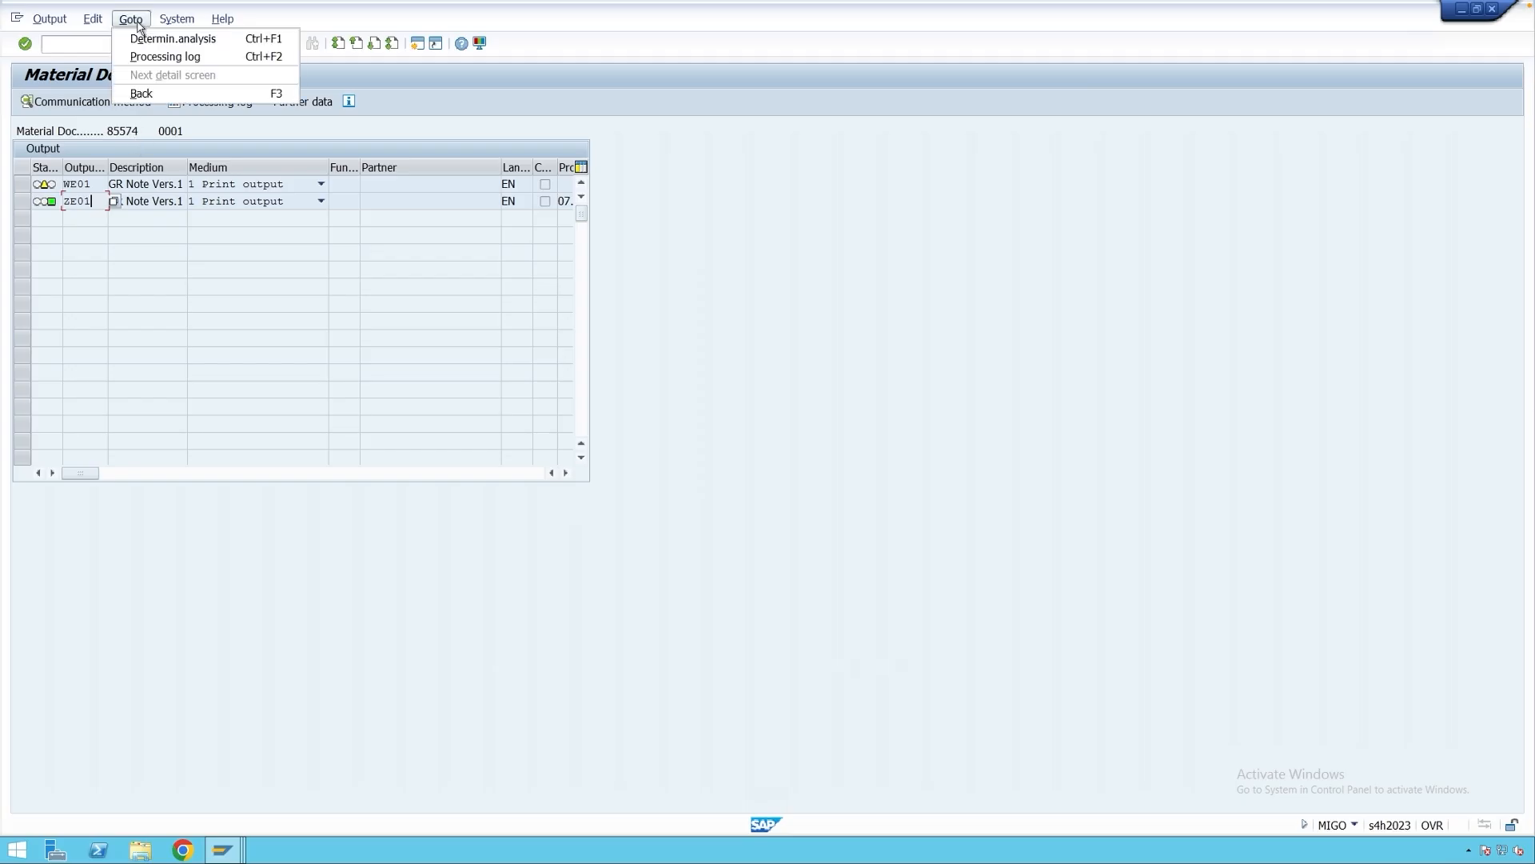
click(176, 41)
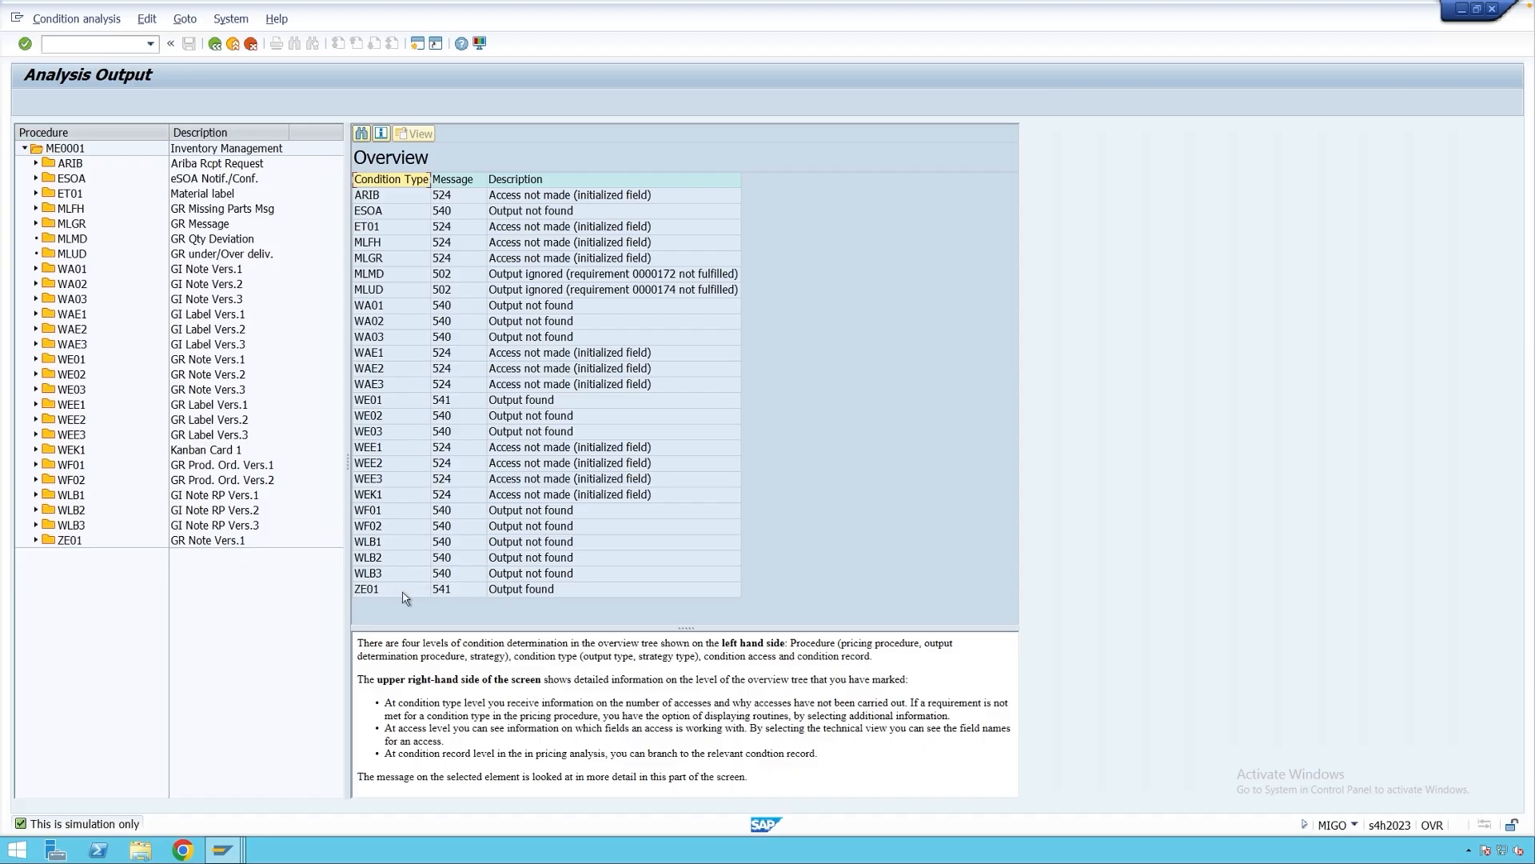
Review the ZE01 and WE01 results and ZE01's access fields: movement type 101, plant, material.
click(532, 592)
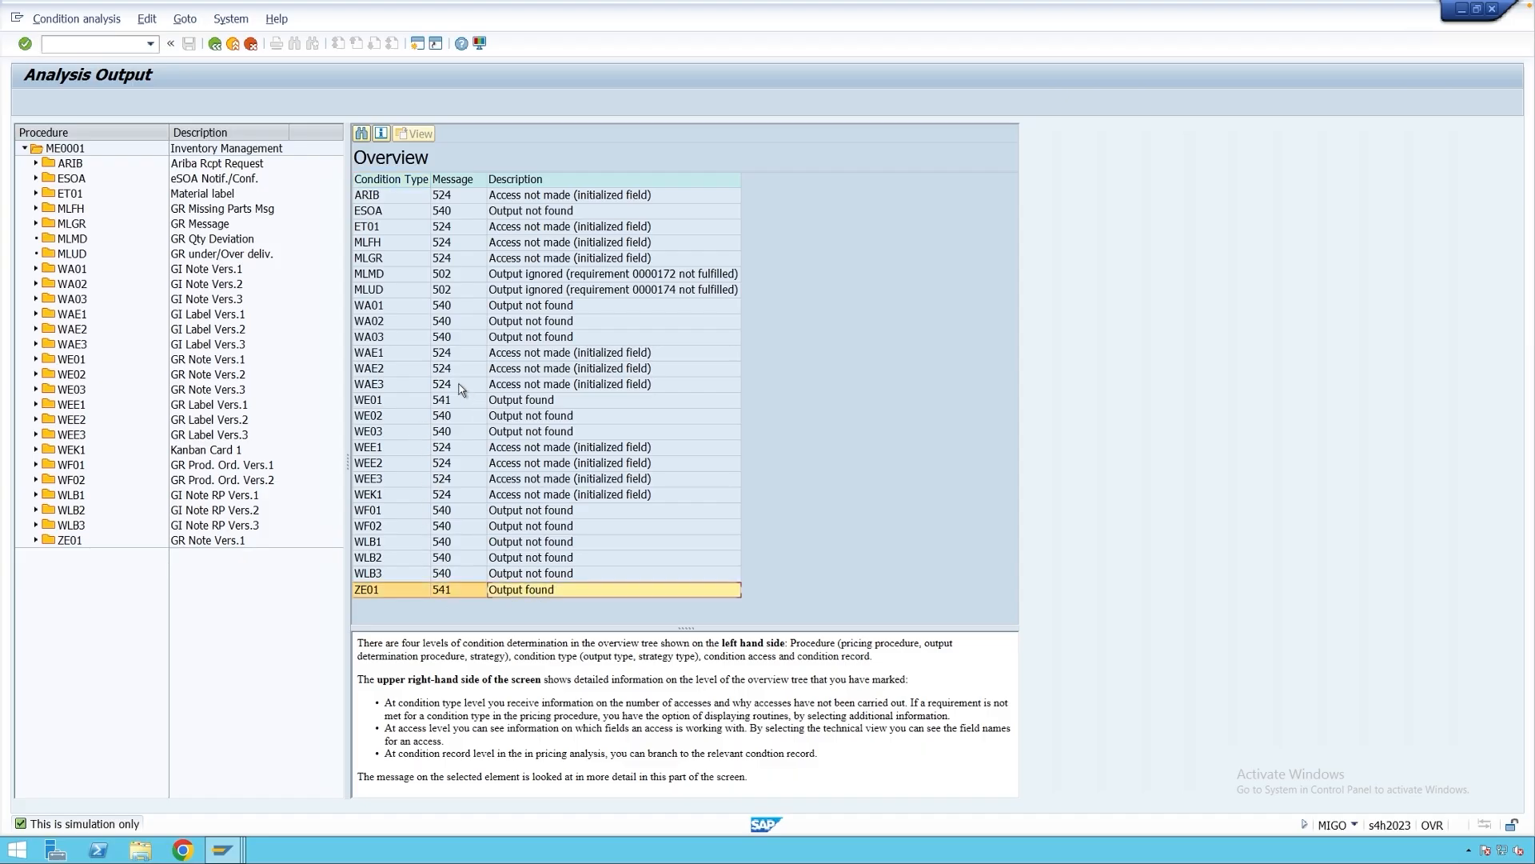
click(477, 404)
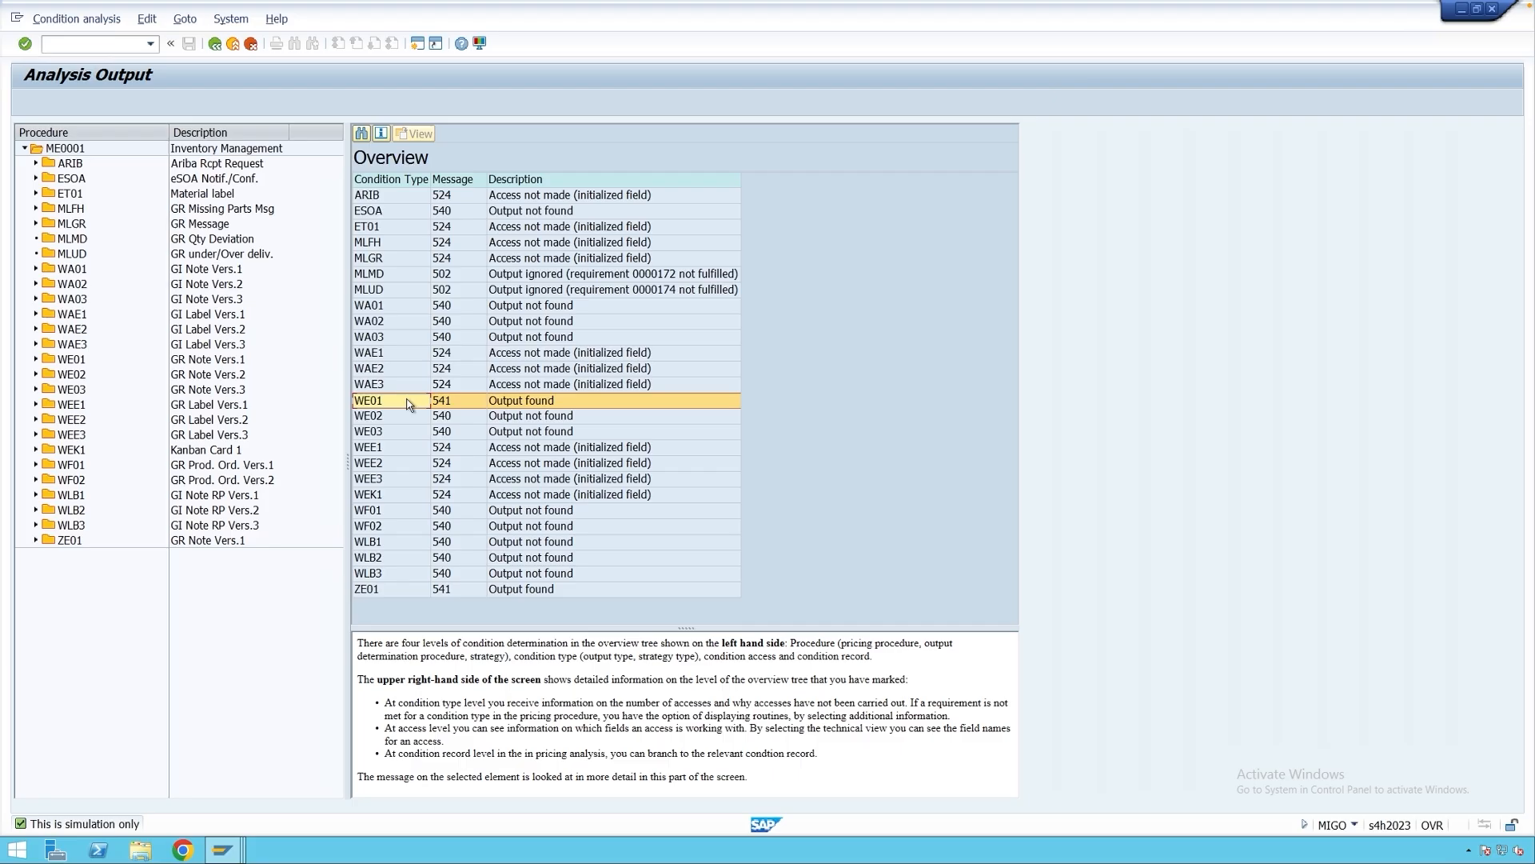
click(403, 593)
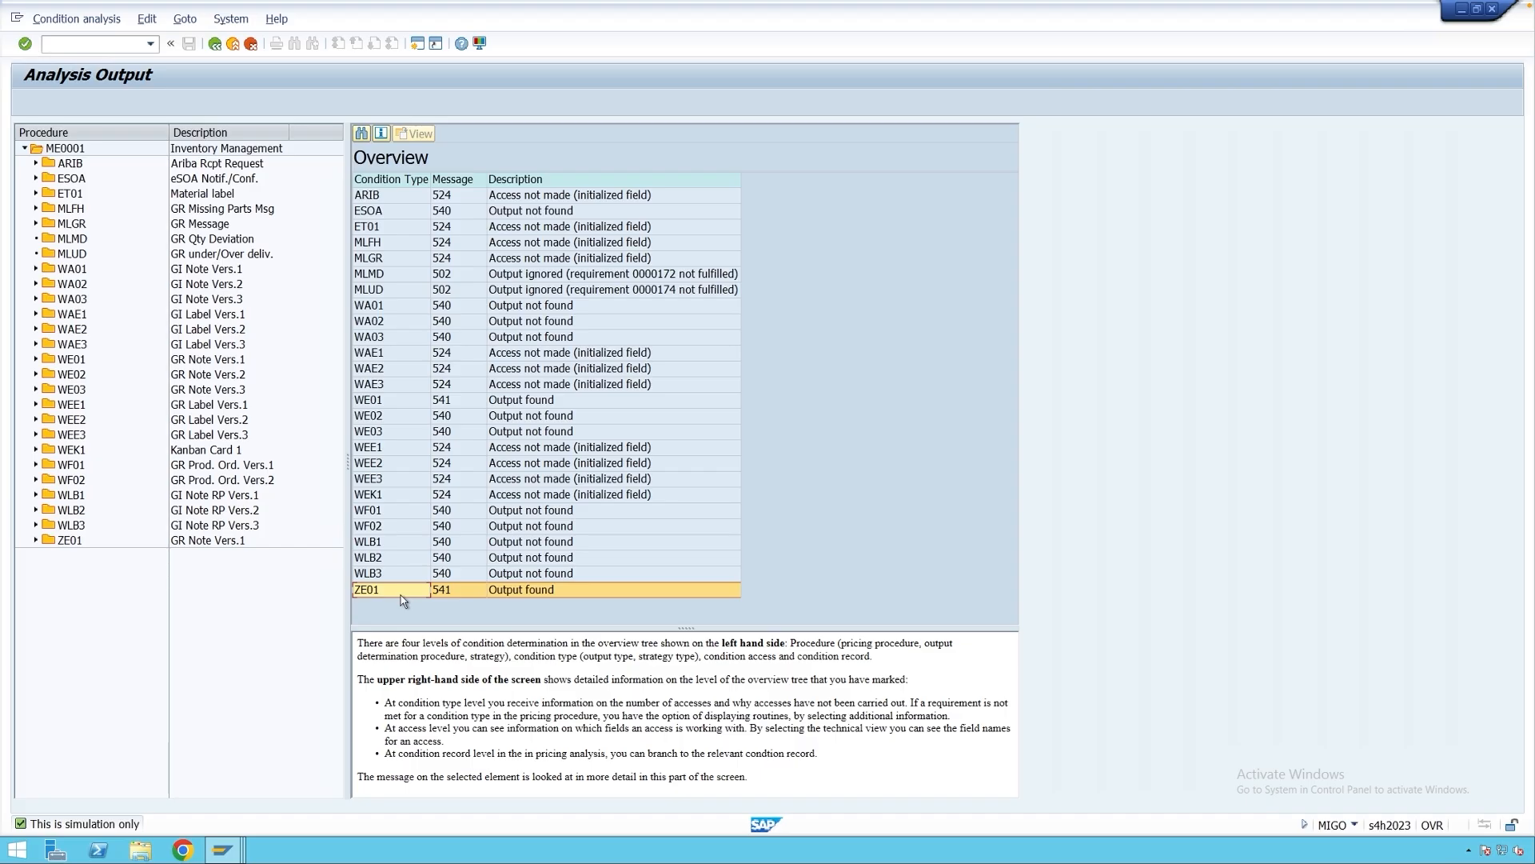
click(36, 541)
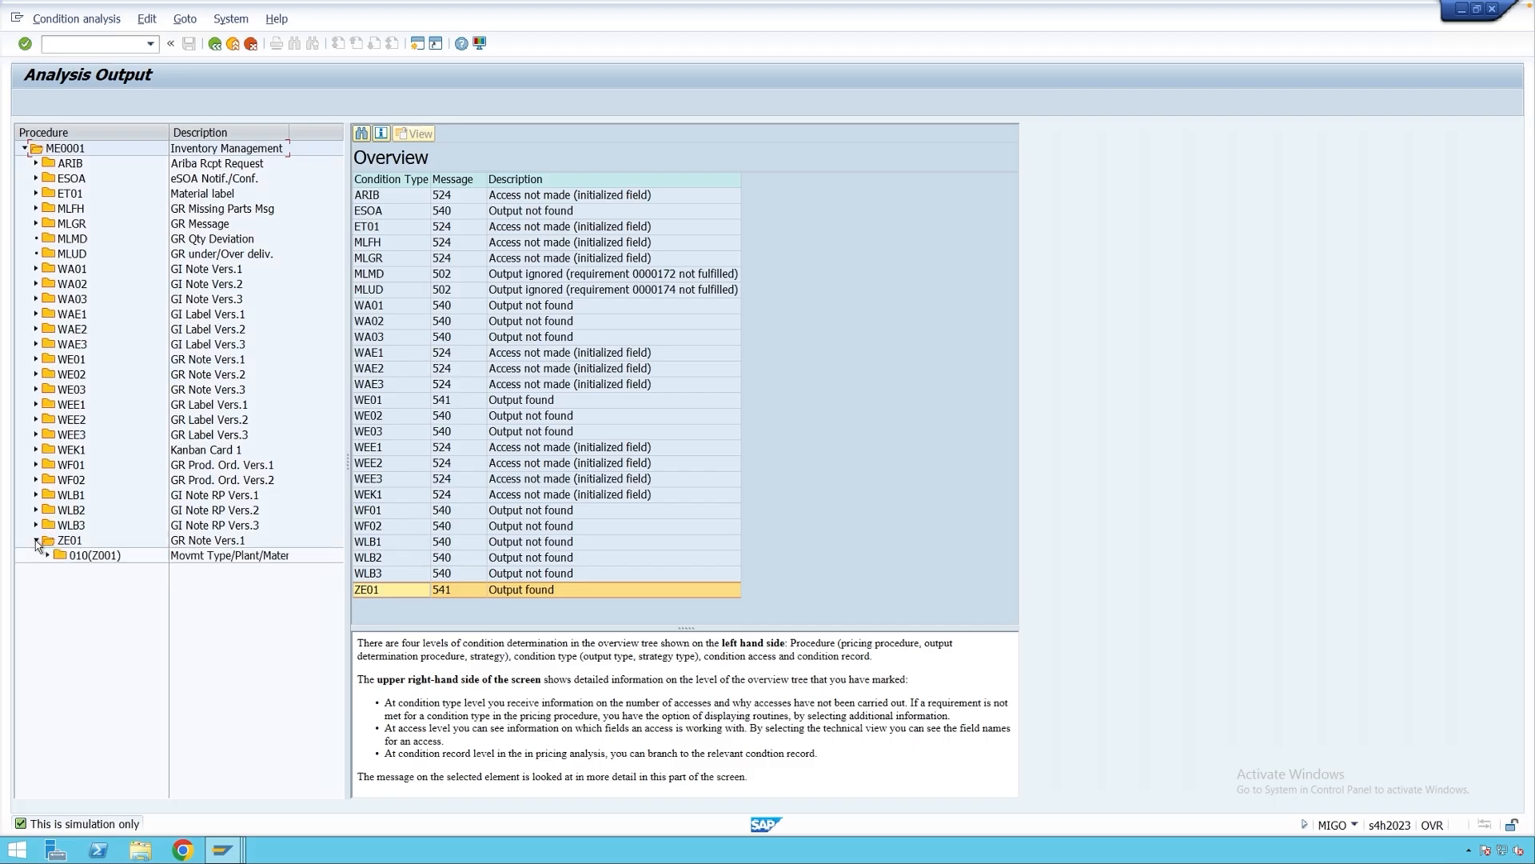
double_click(84, 556)
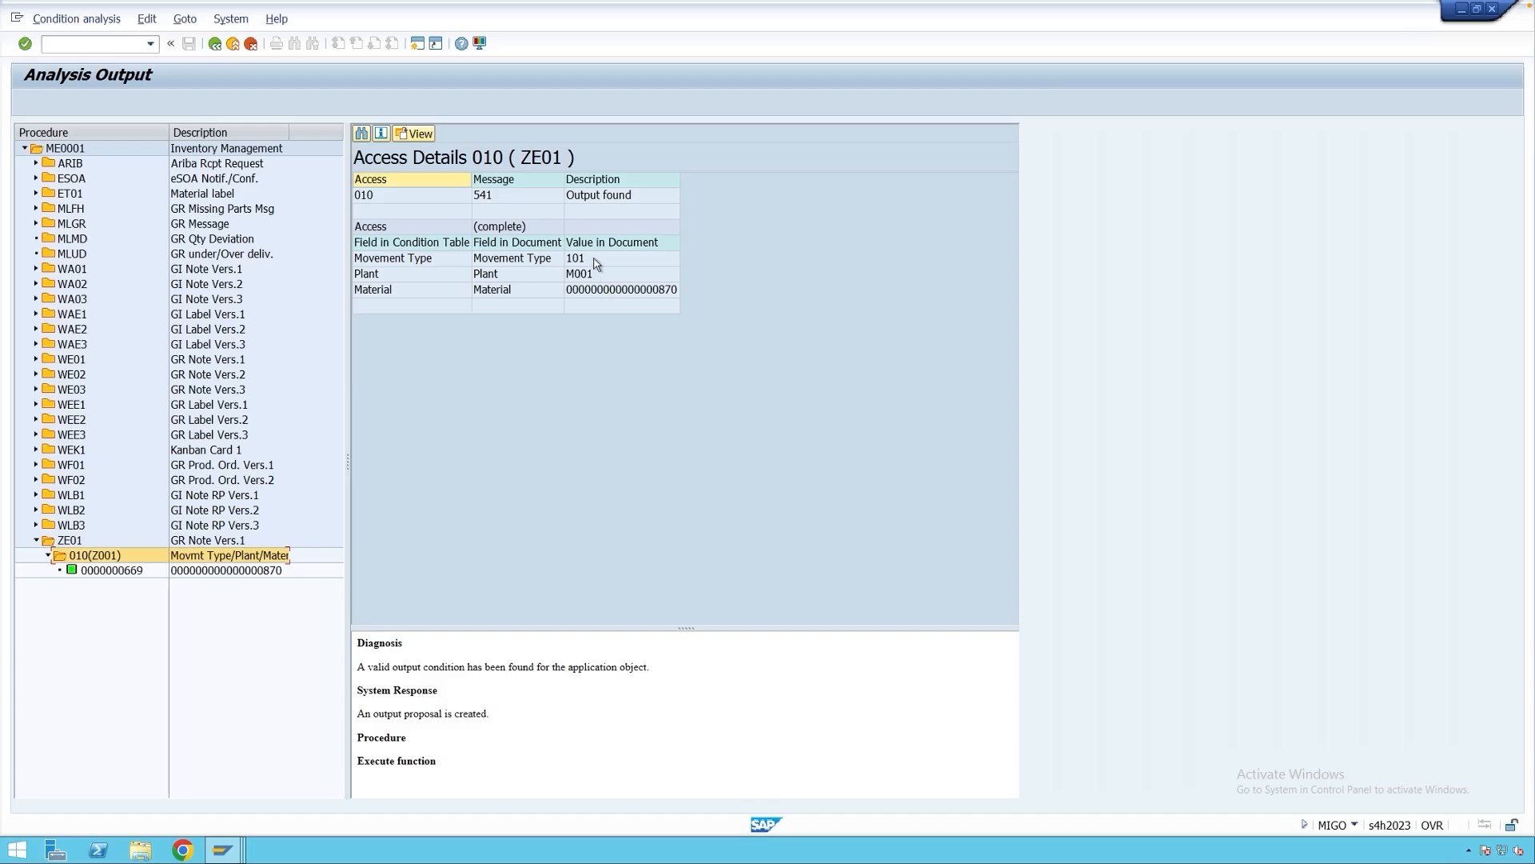
click(597, 262)
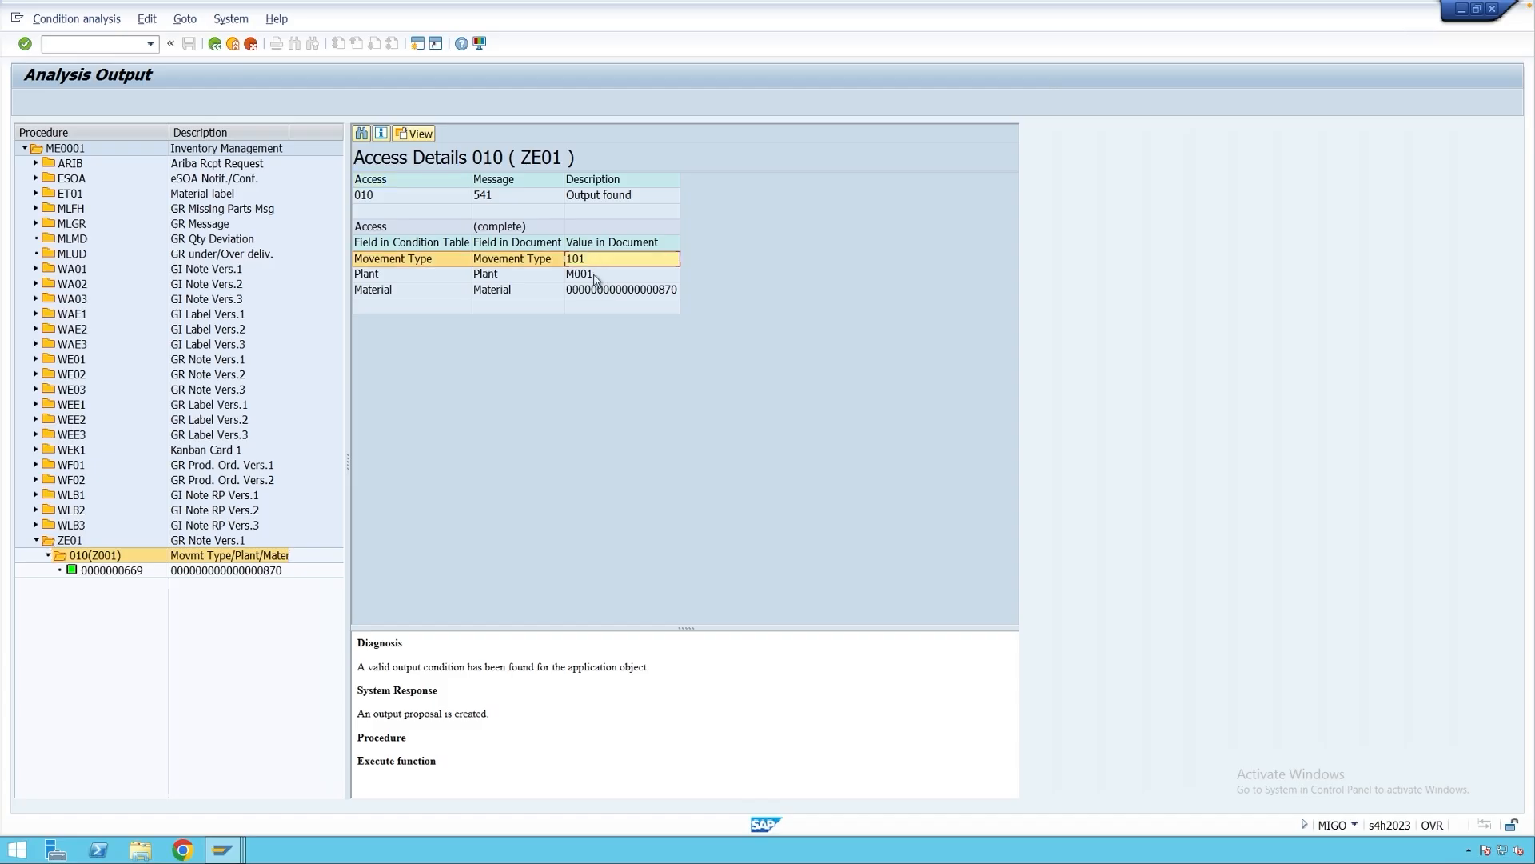
click(594, 278)
click(596, 294)
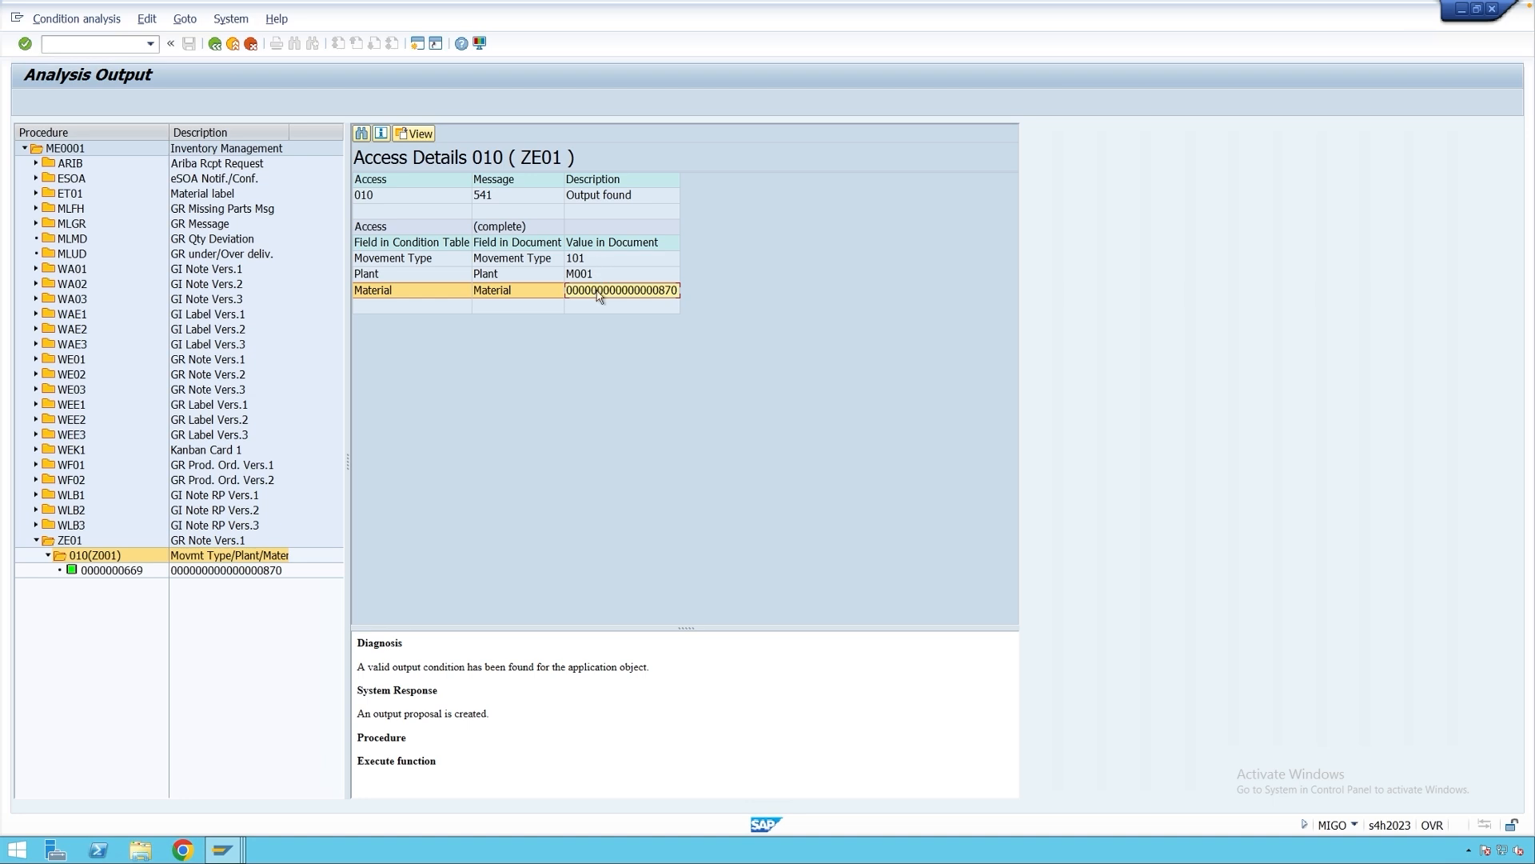
Show WE01's condition access details, then return to the output list.
click(36, 360)
click(91, 376)
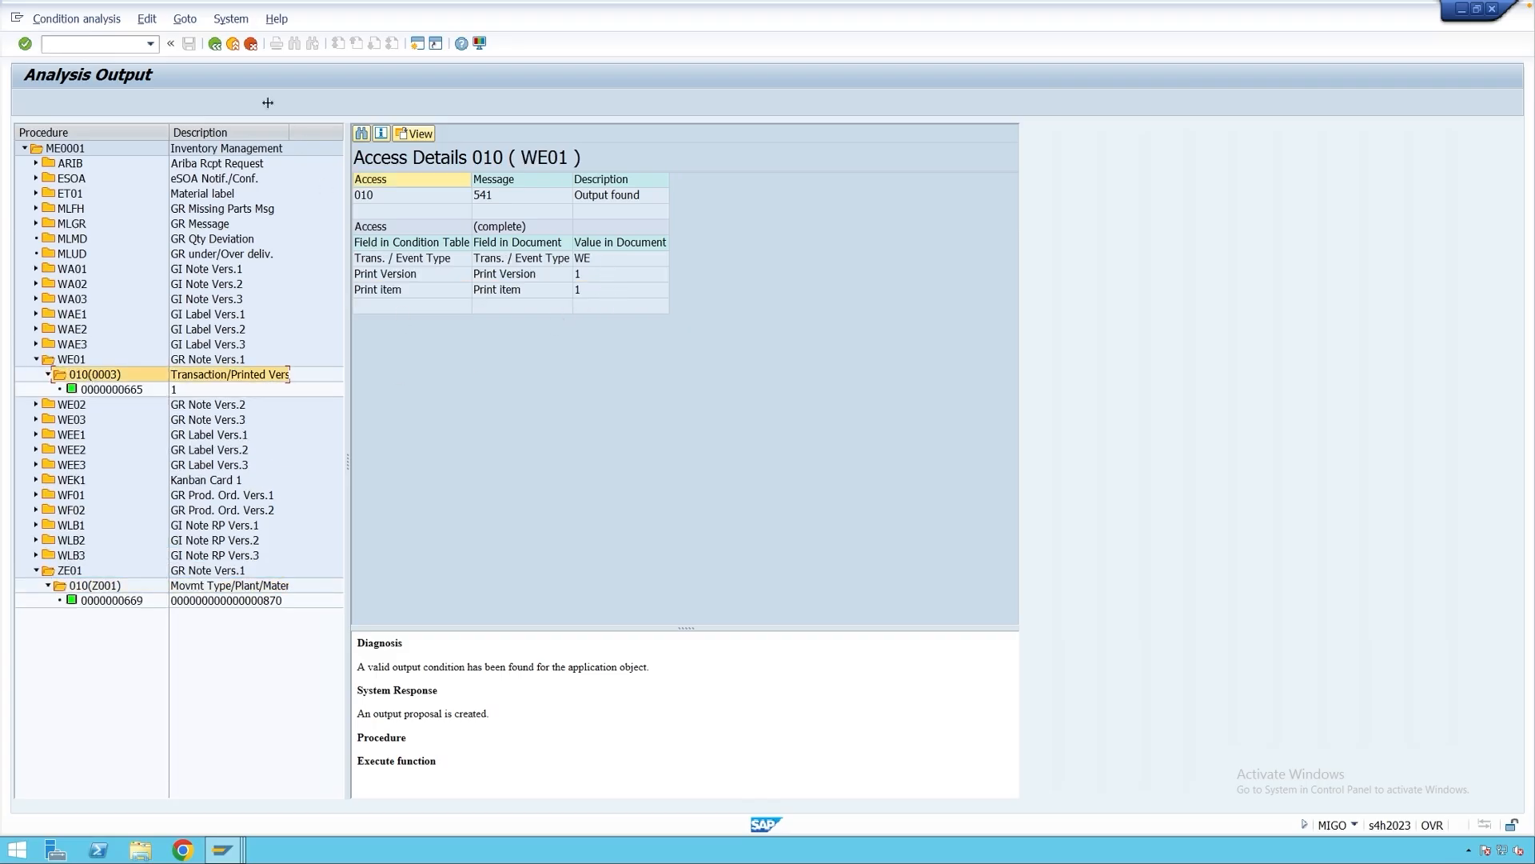
click(215, 45)
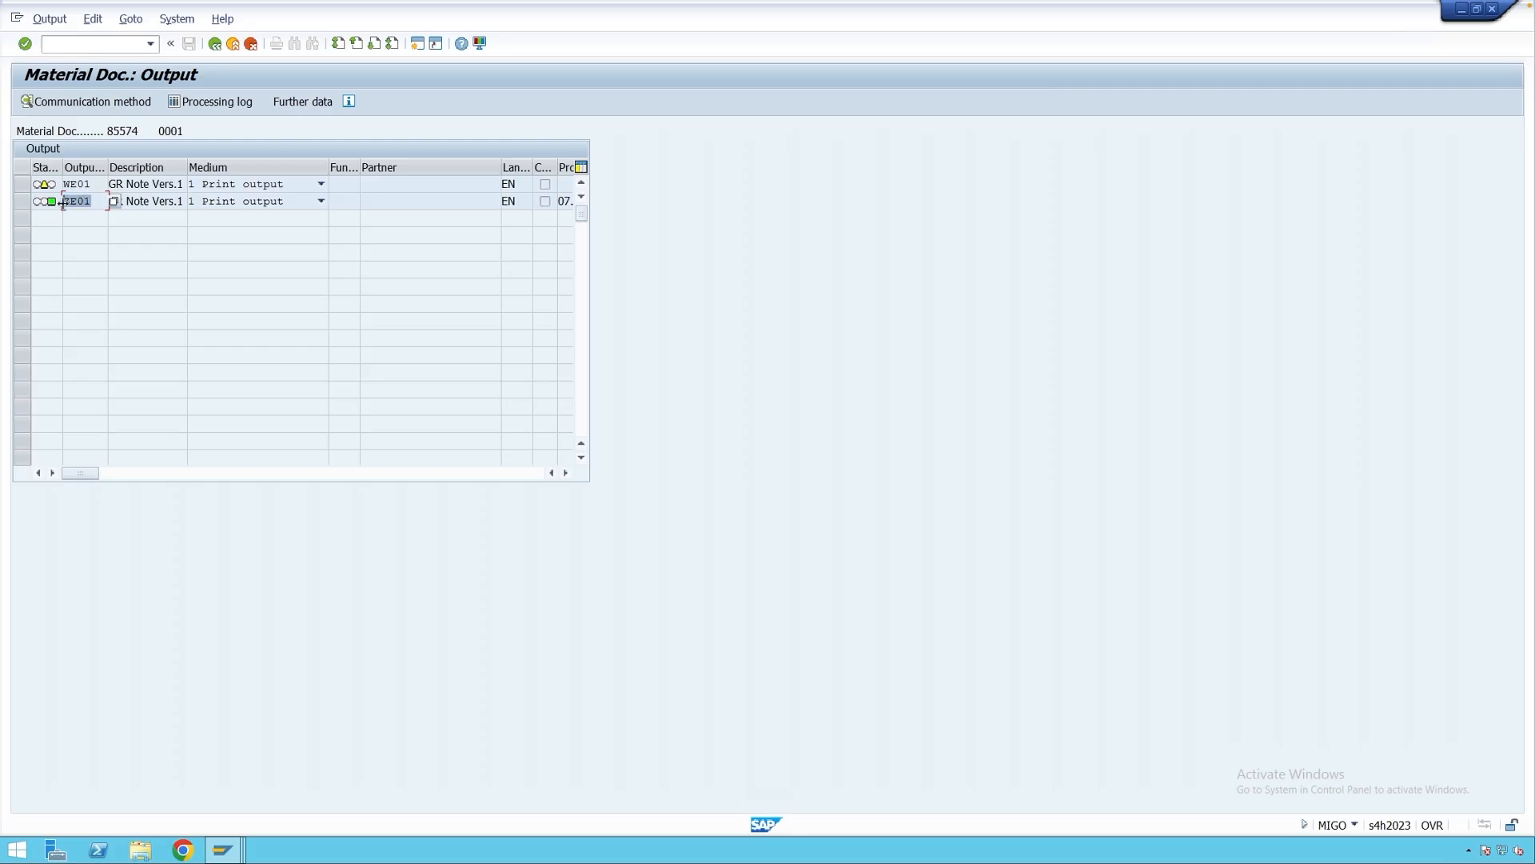
Check ZE01's further data and dispatch time without changes, then return to the document display.
click(22, 201)
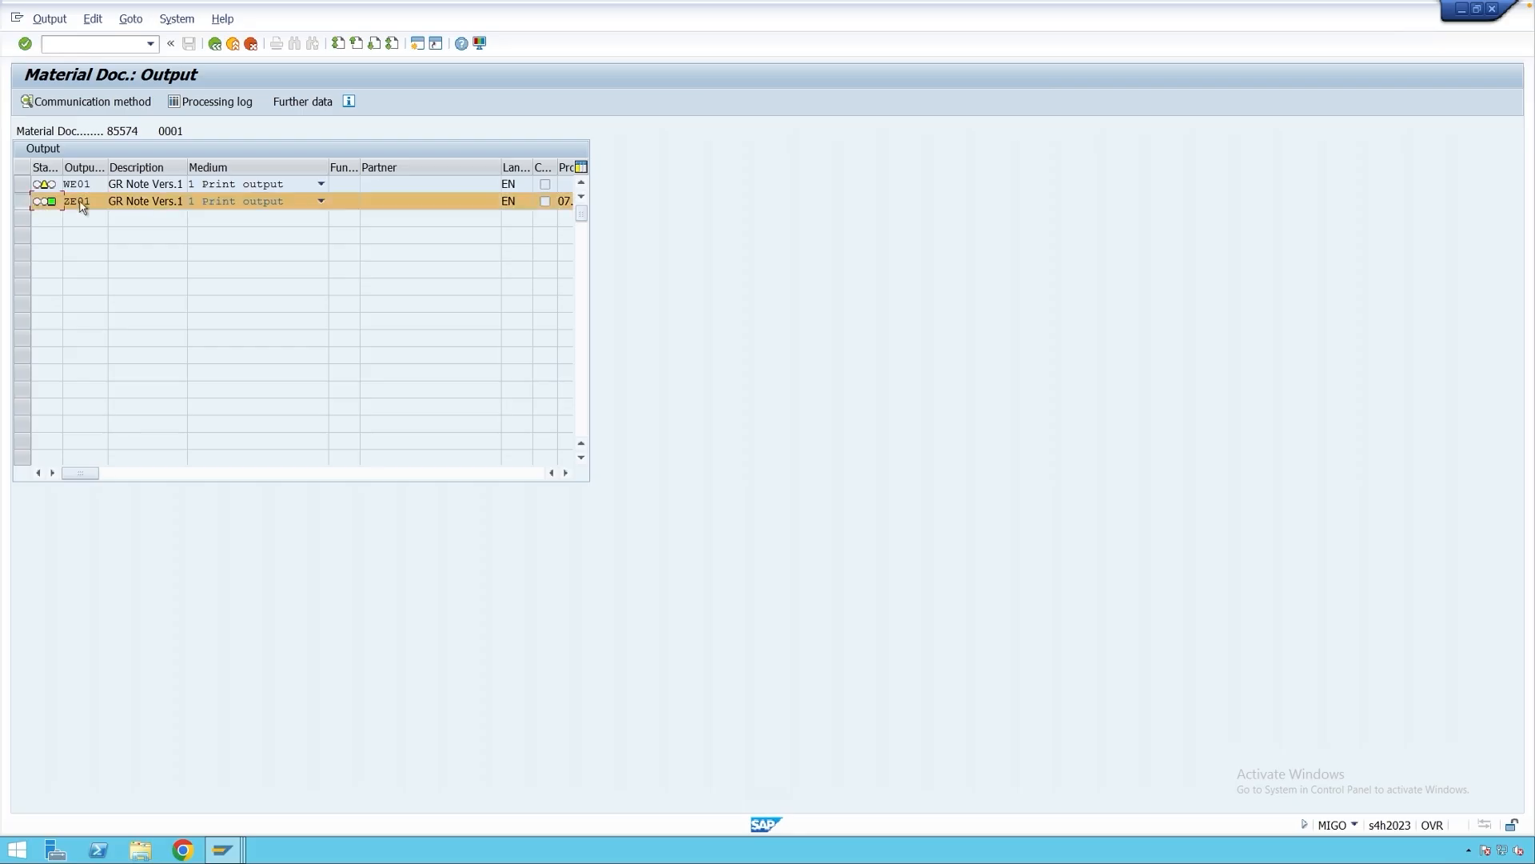
click(308, 103)
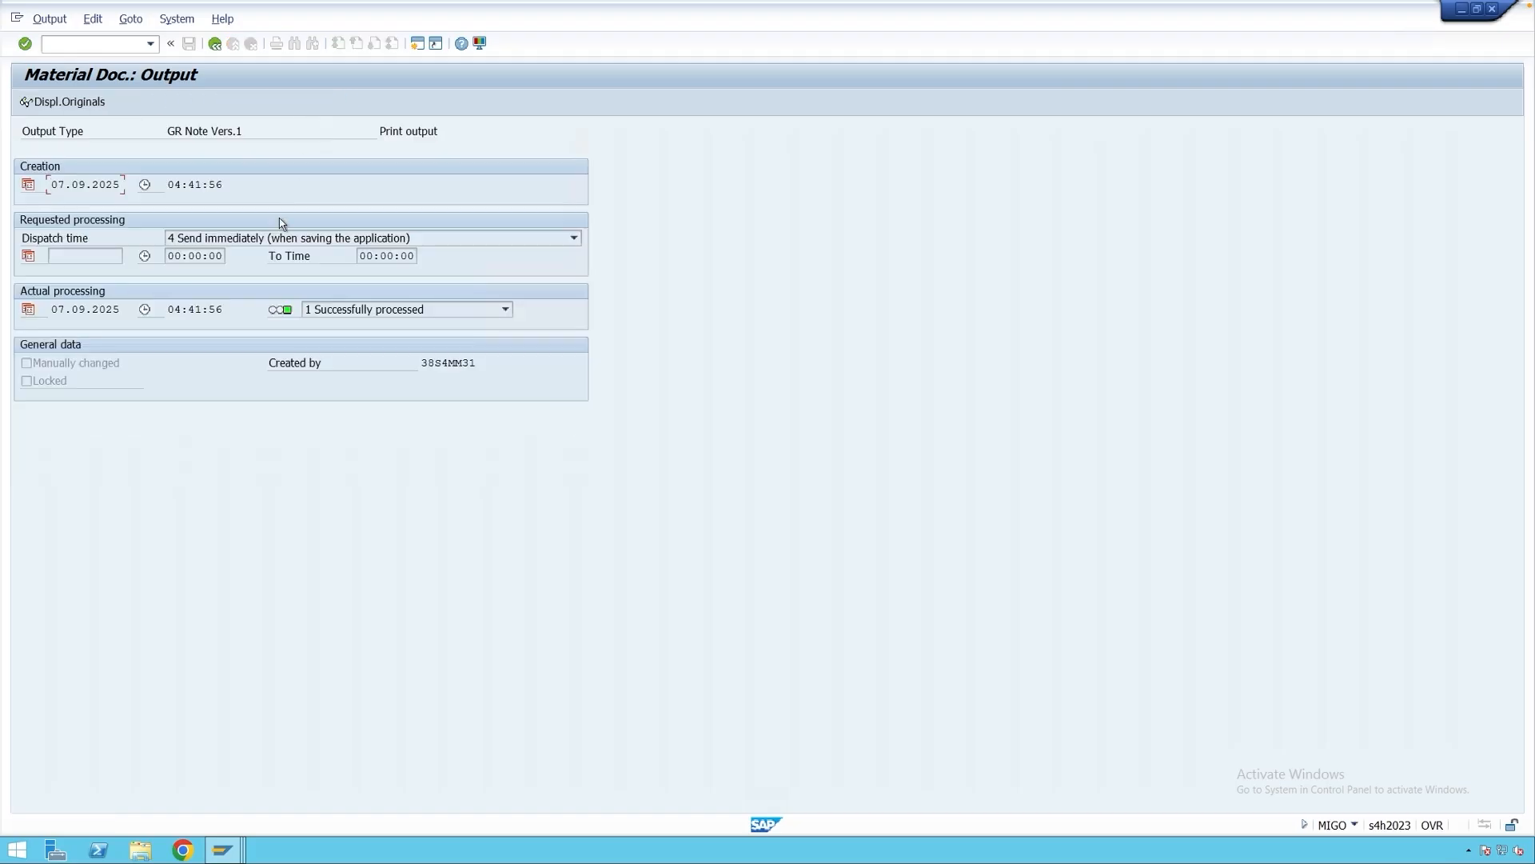
click(217, 240)
click(217, 243)
key(F3)
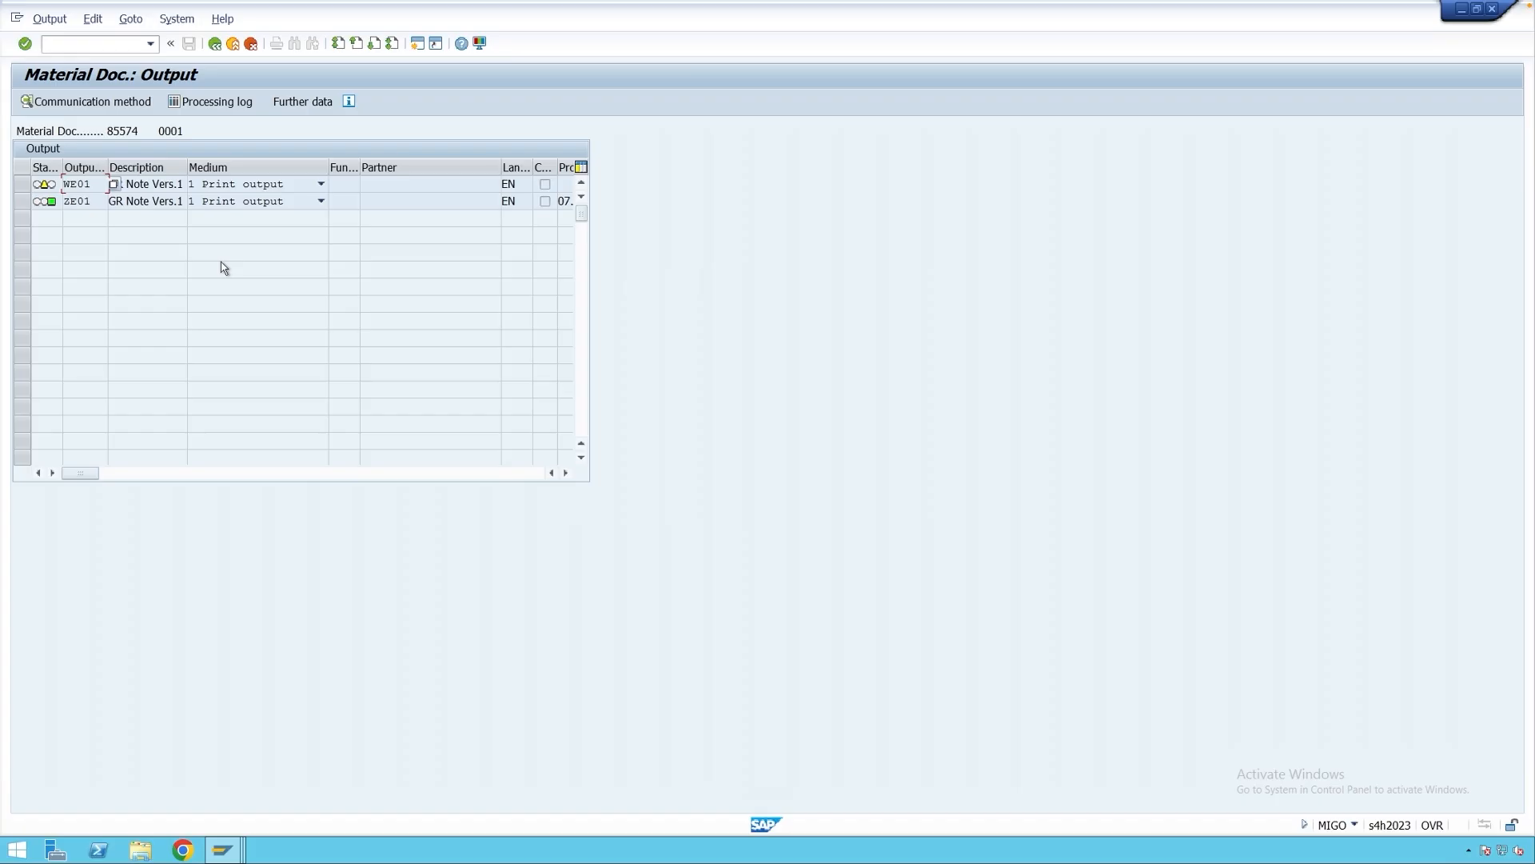
click(214, 44)
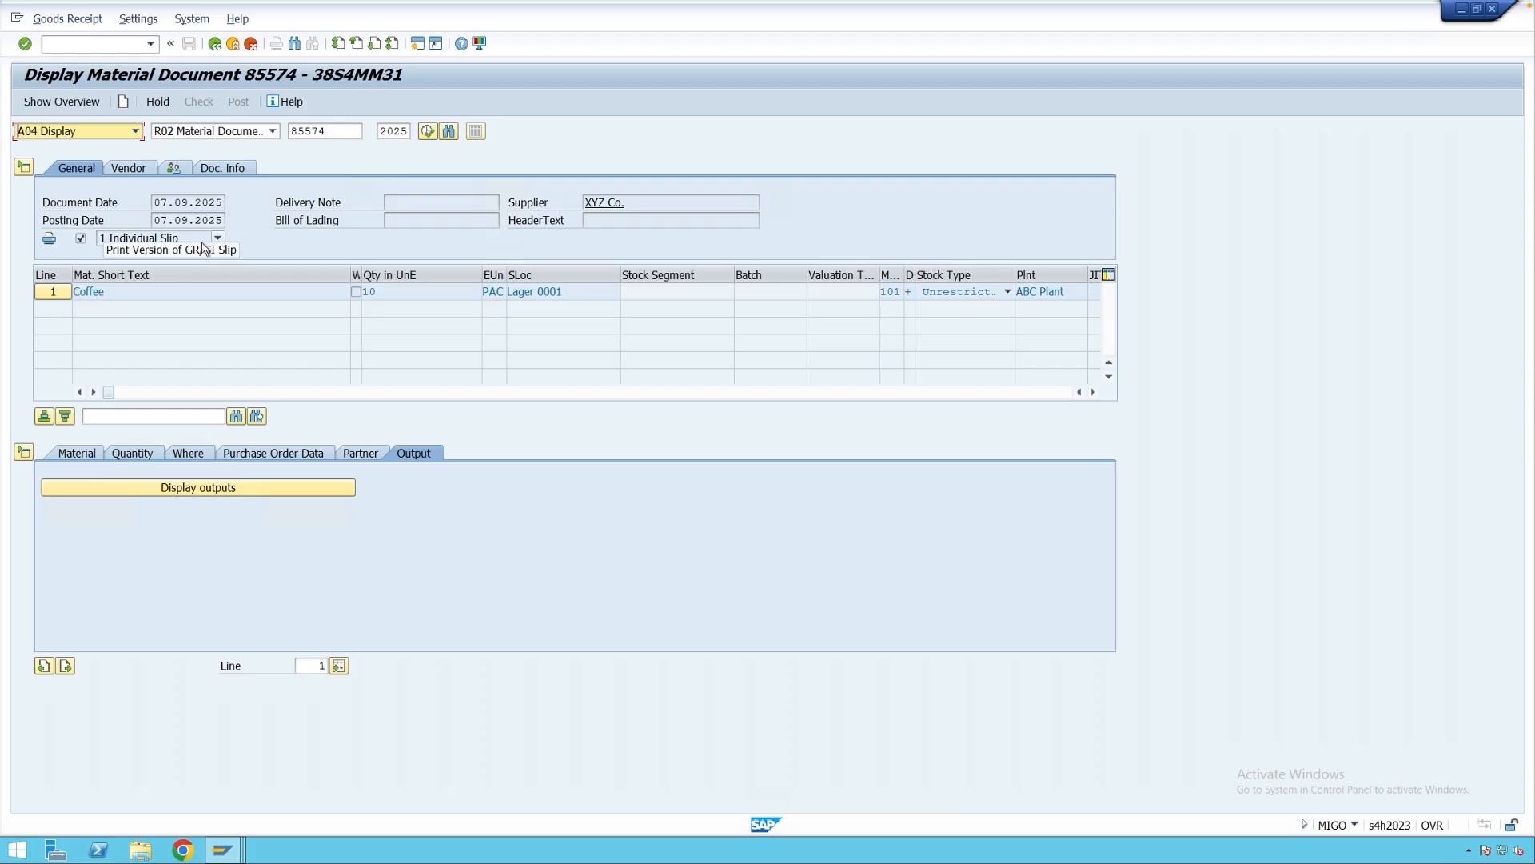
Reopen material document 85574 with A12 Change and start a new row in its output list.
click(72, 131)
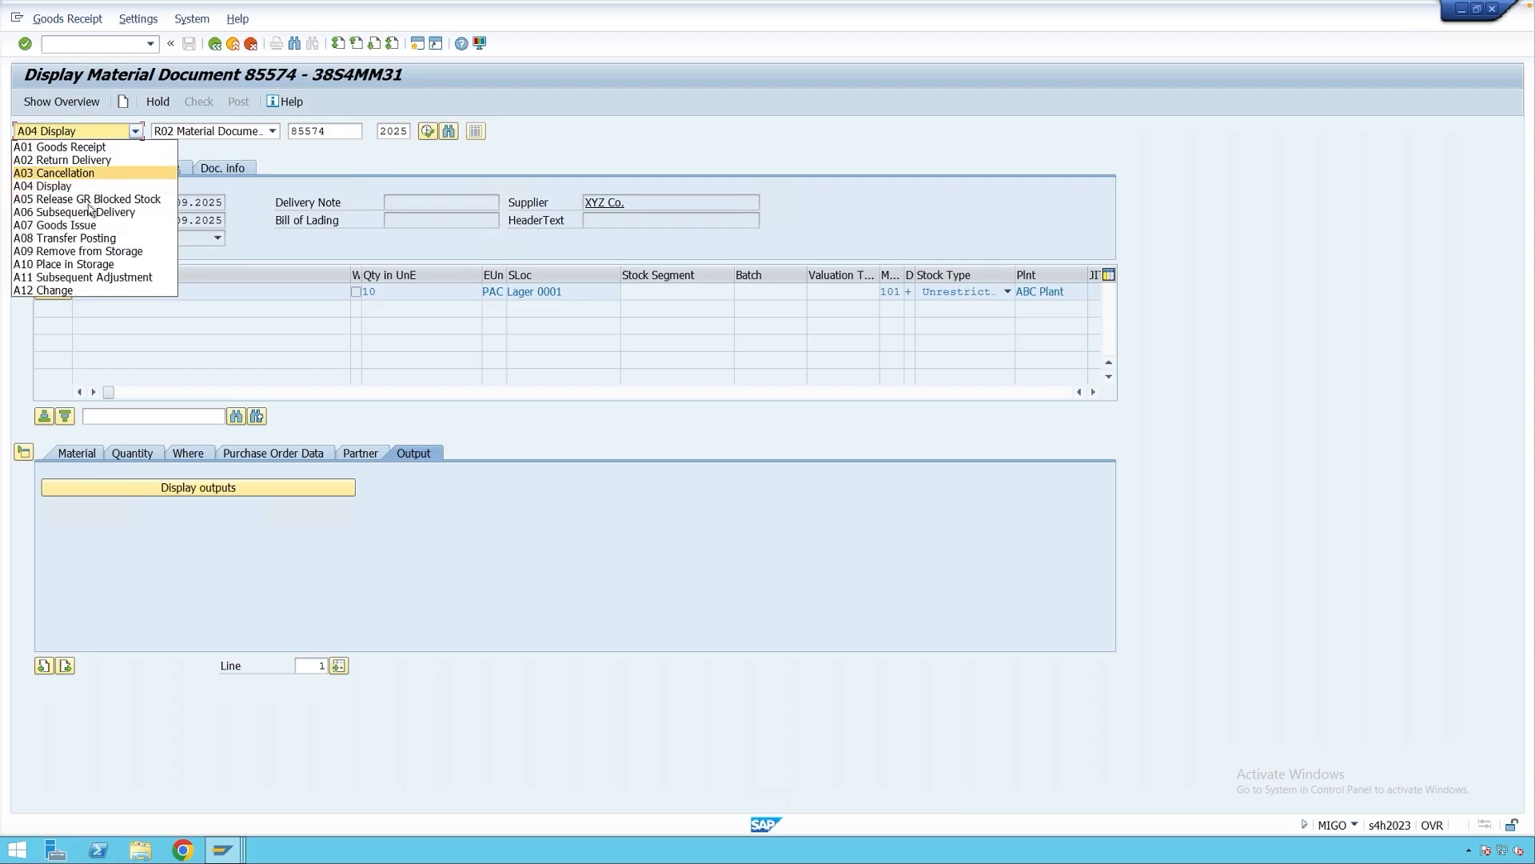
click(79, 291)
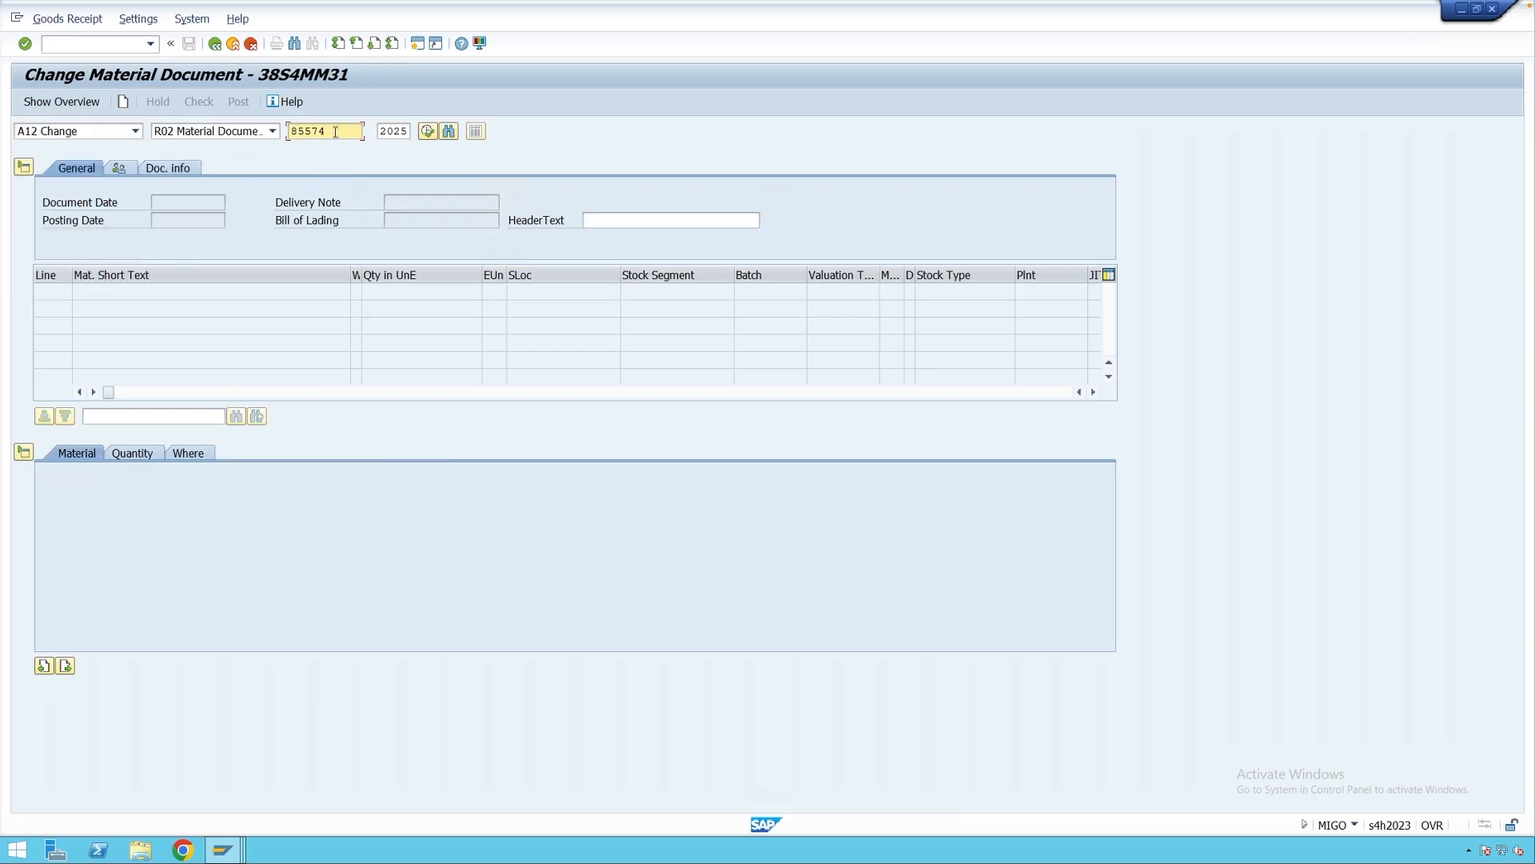
key(Return)
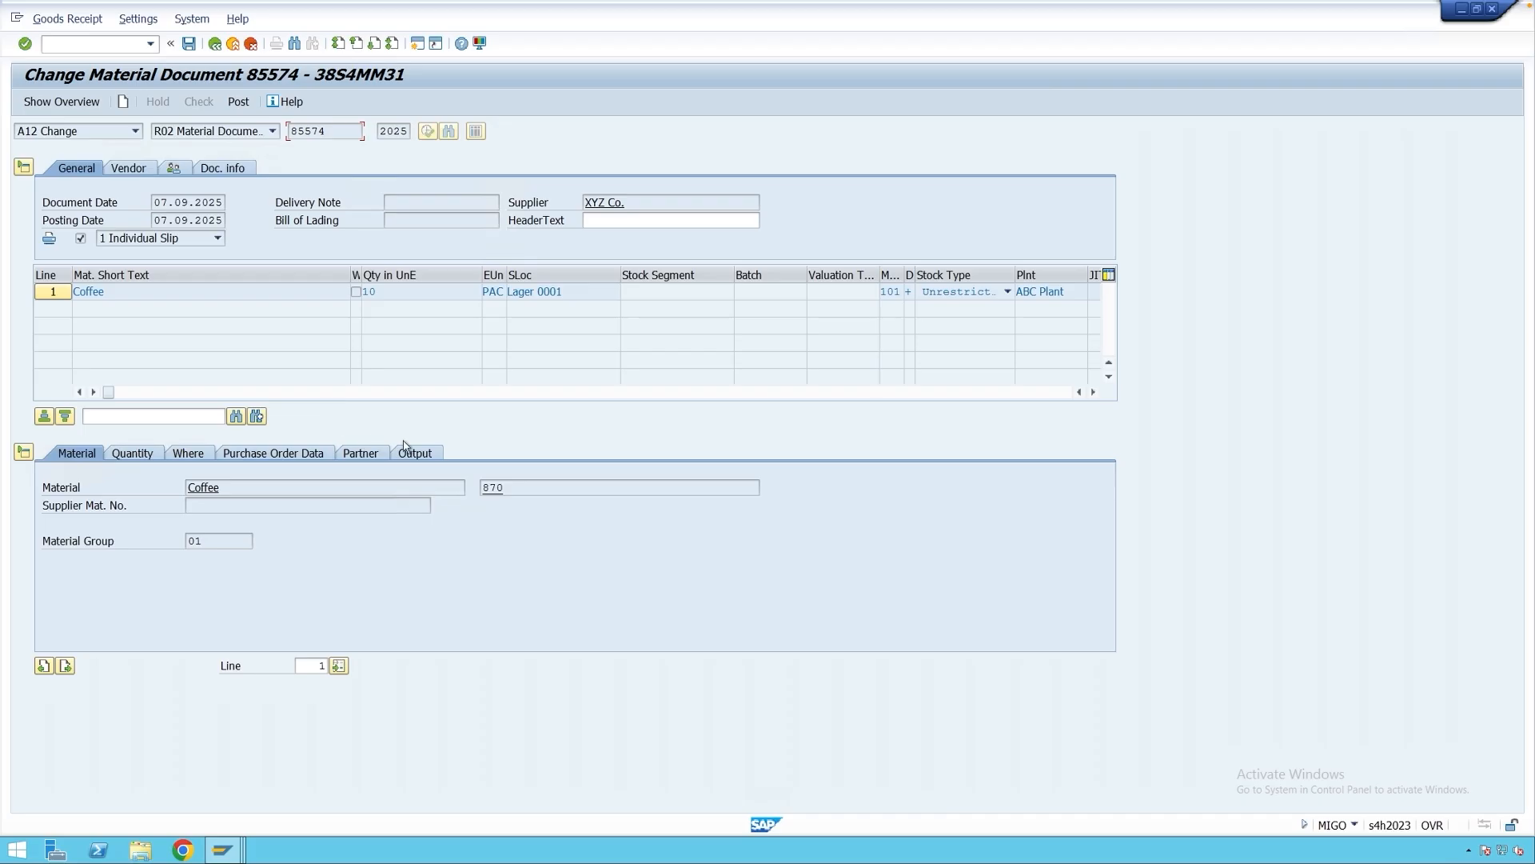
click(432, 454)
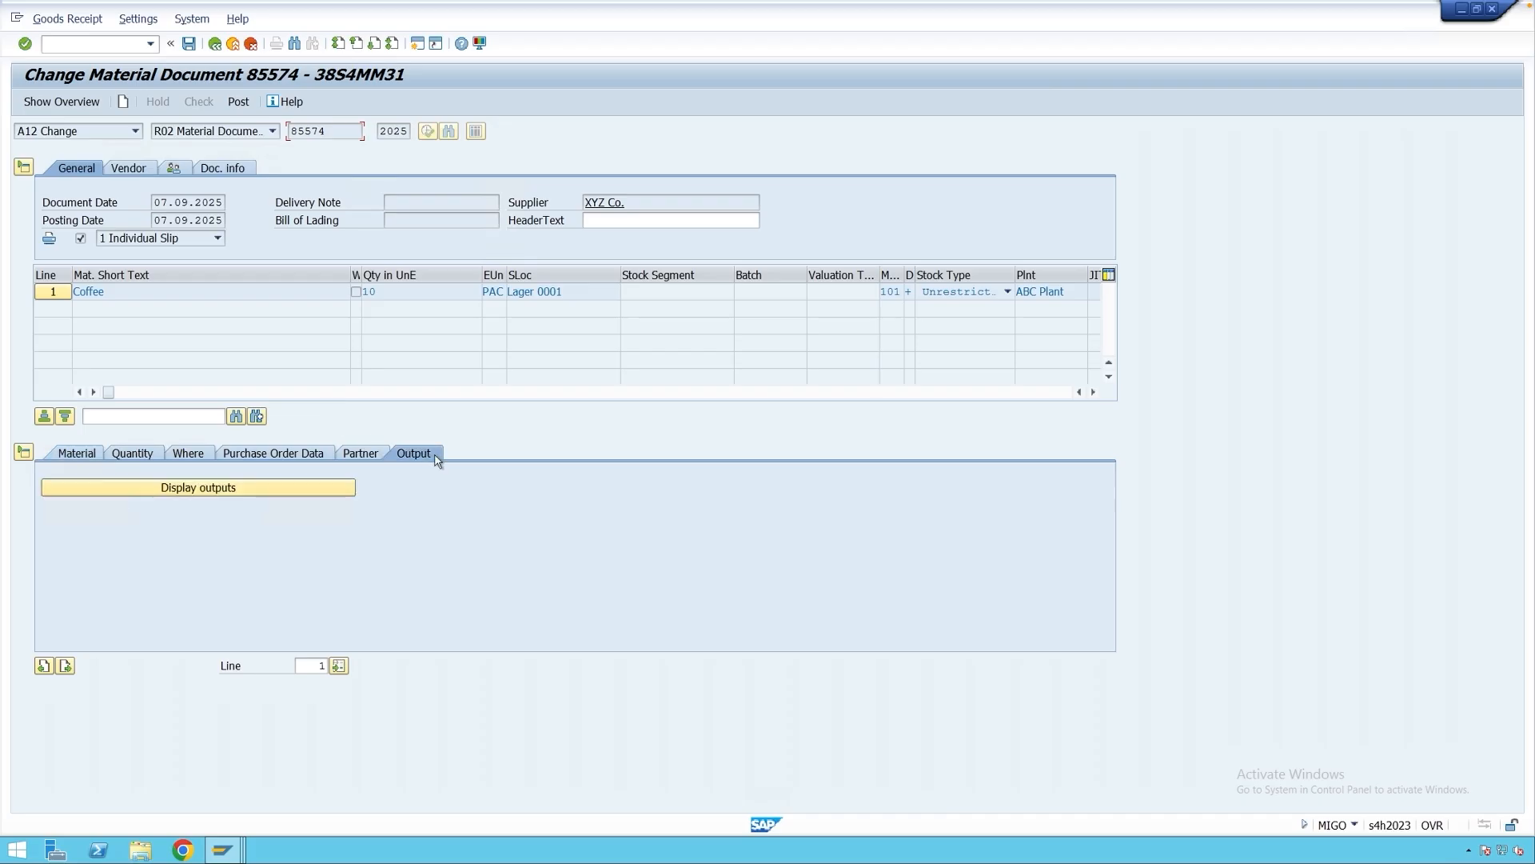
click(214, 490)
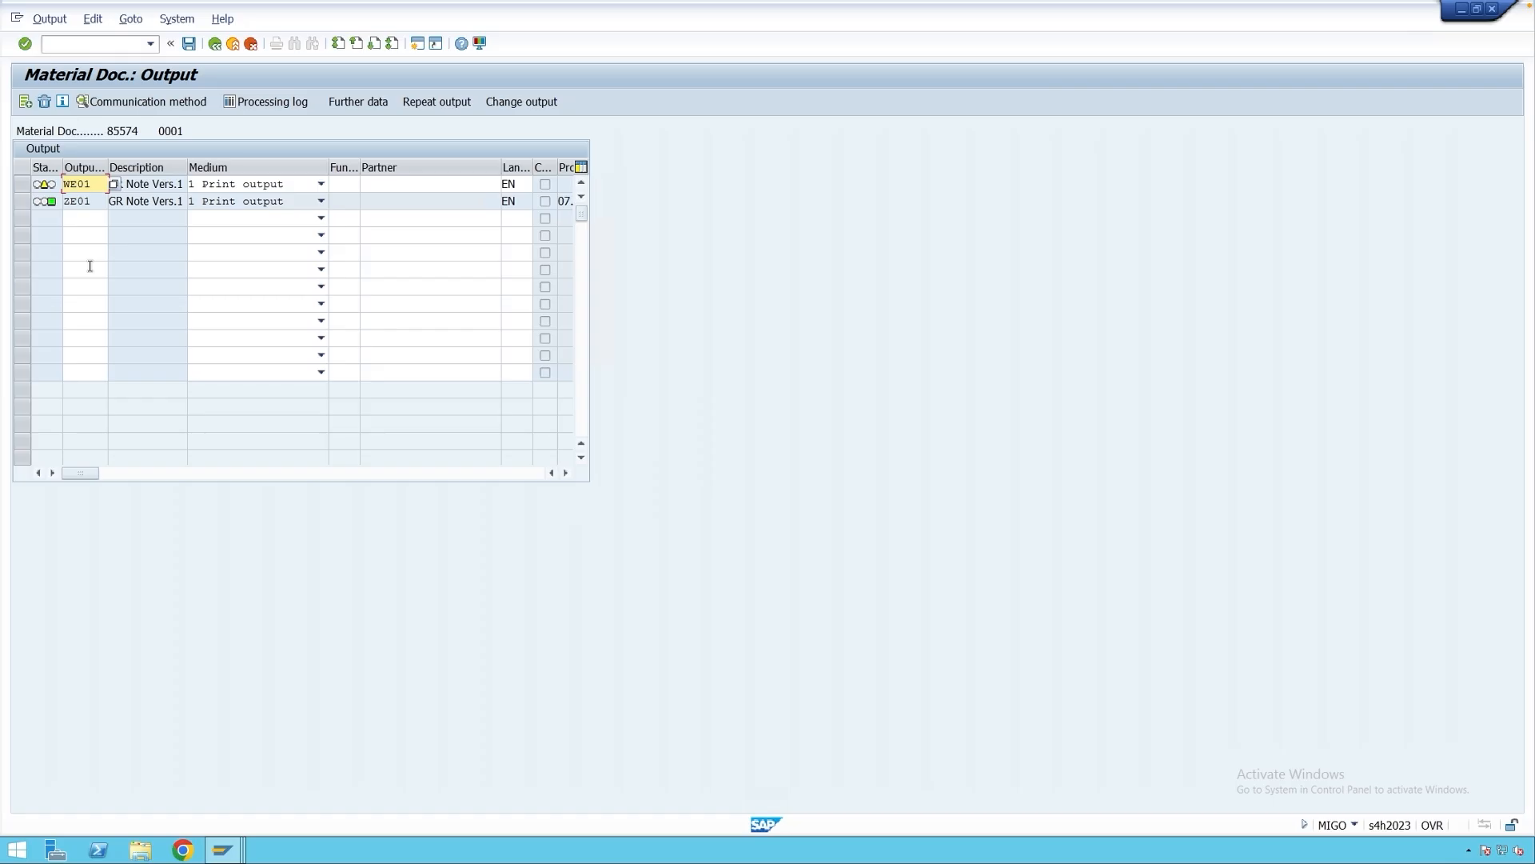
click(86, 218)
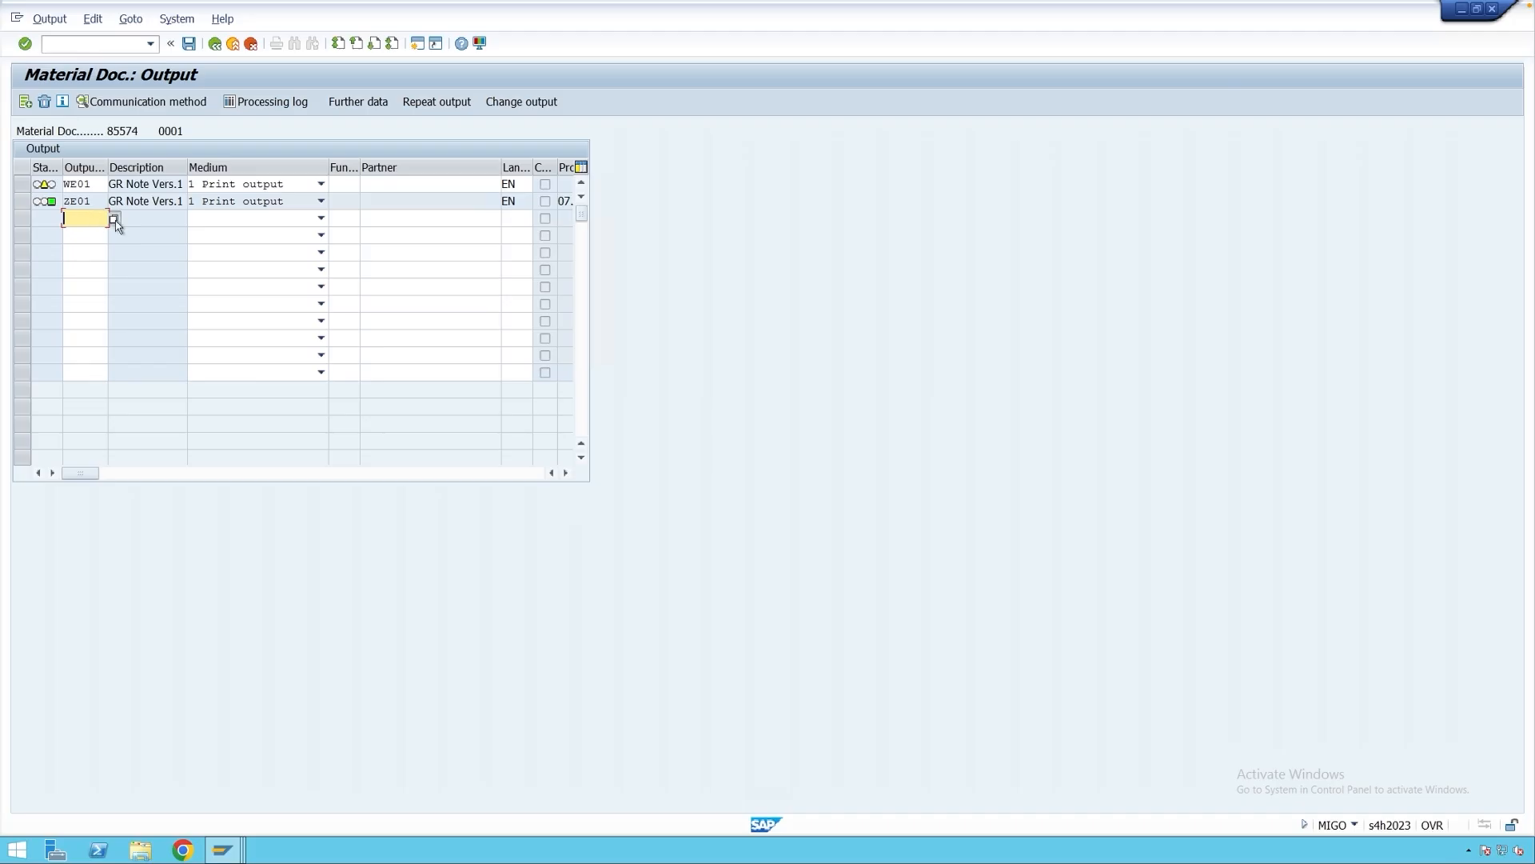
Add a WE02 output with language EN to the output list.
click(114, 218)
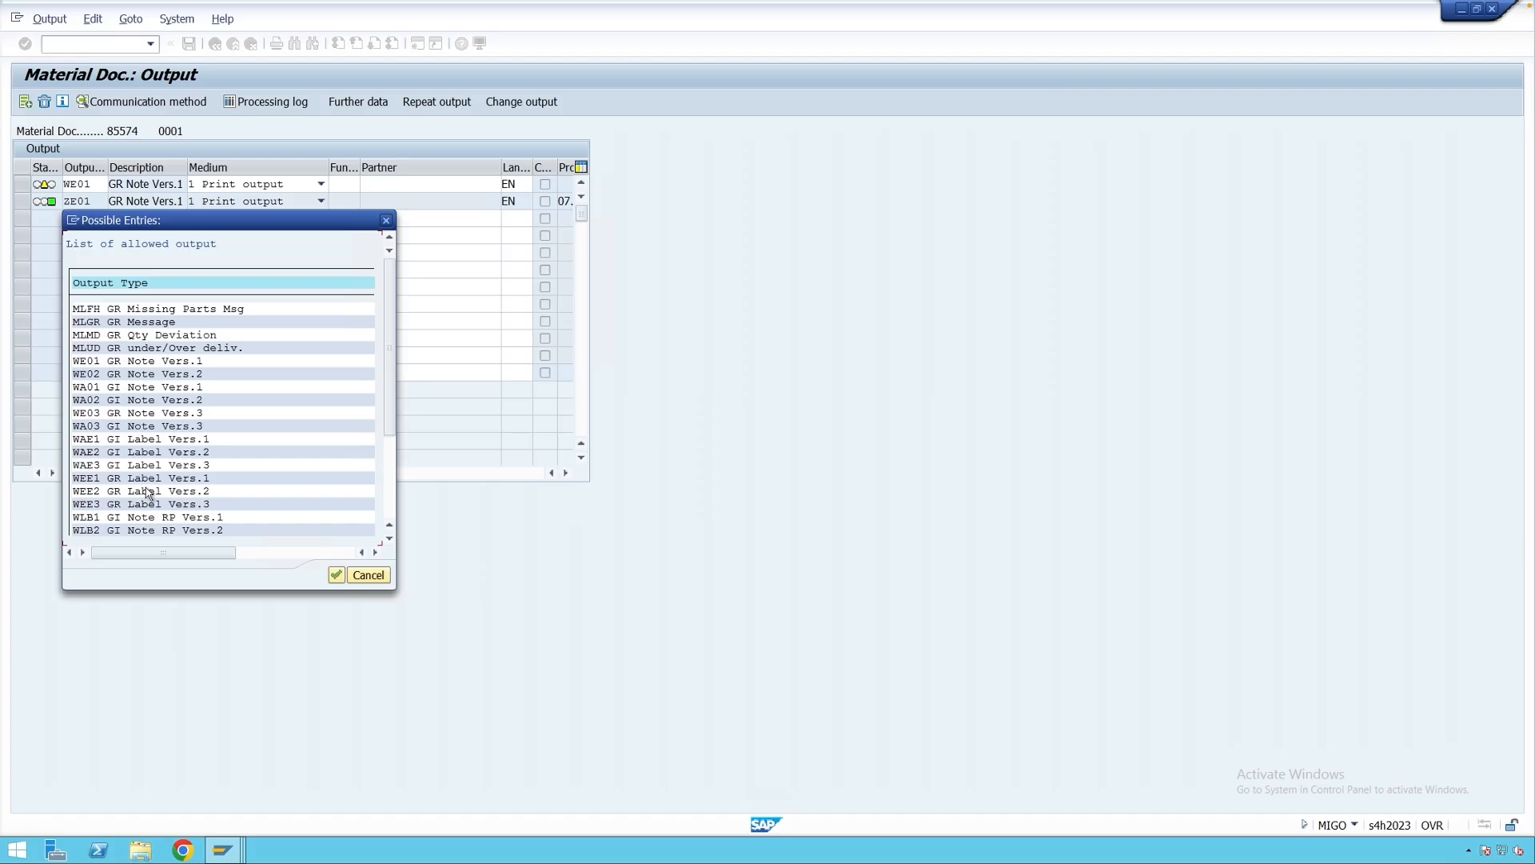
scroll(361, 267, down, 1)
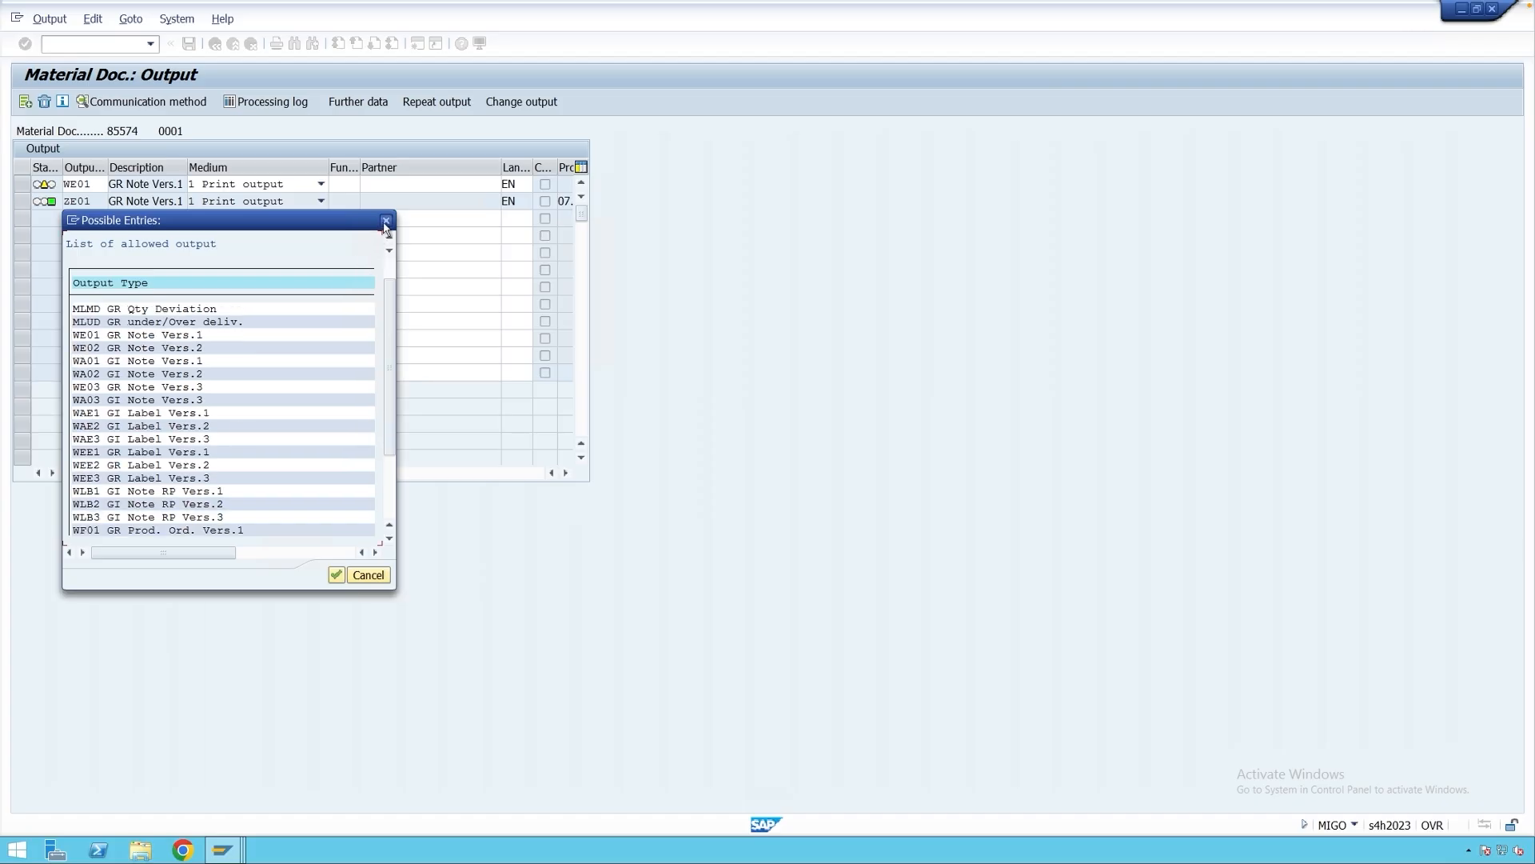
click(384, 220)
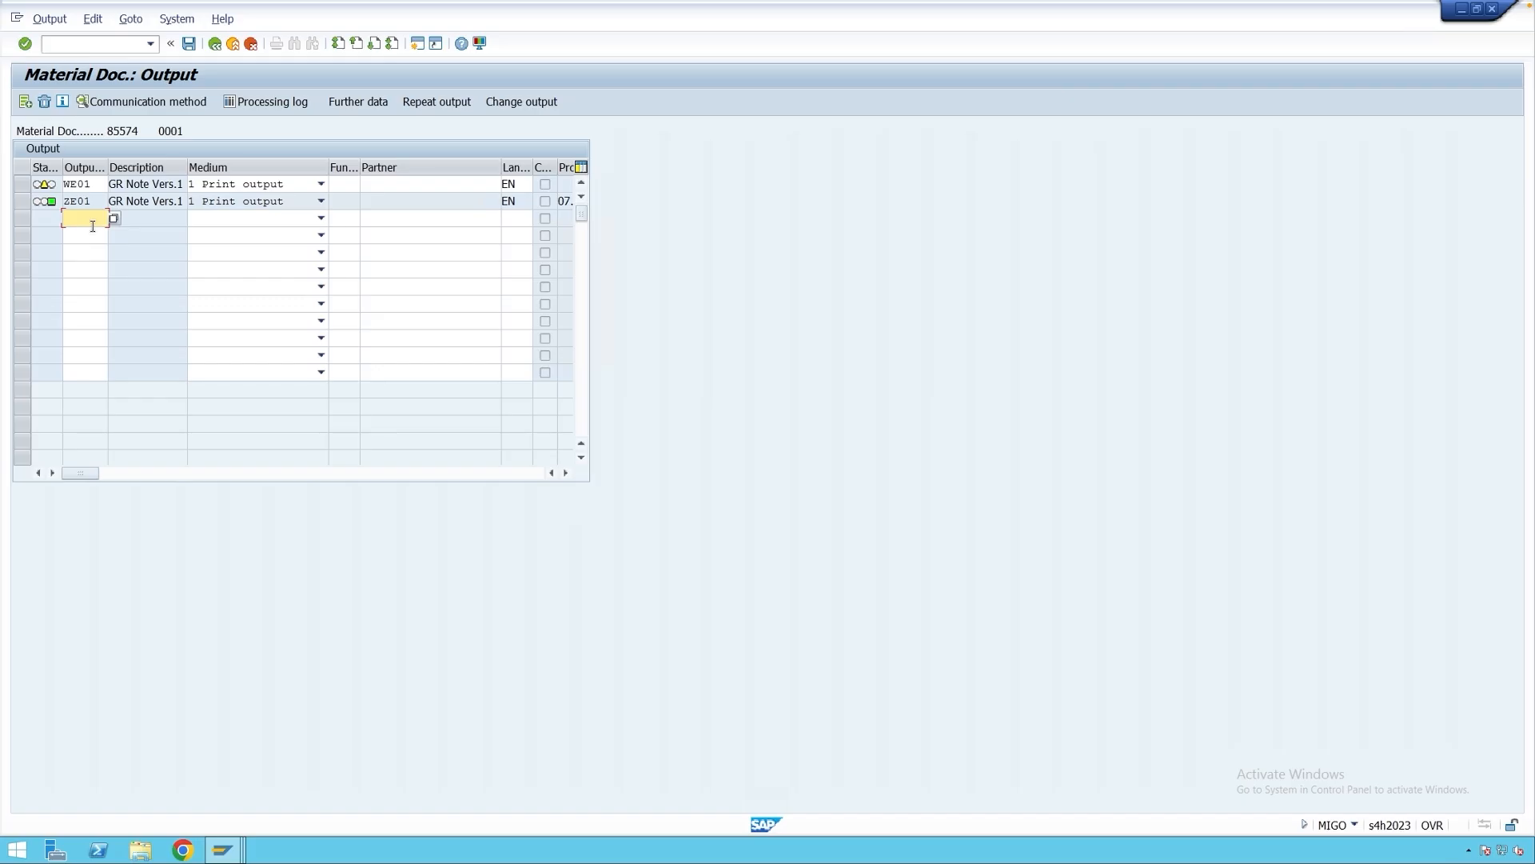
text(WE02)
key(Return)
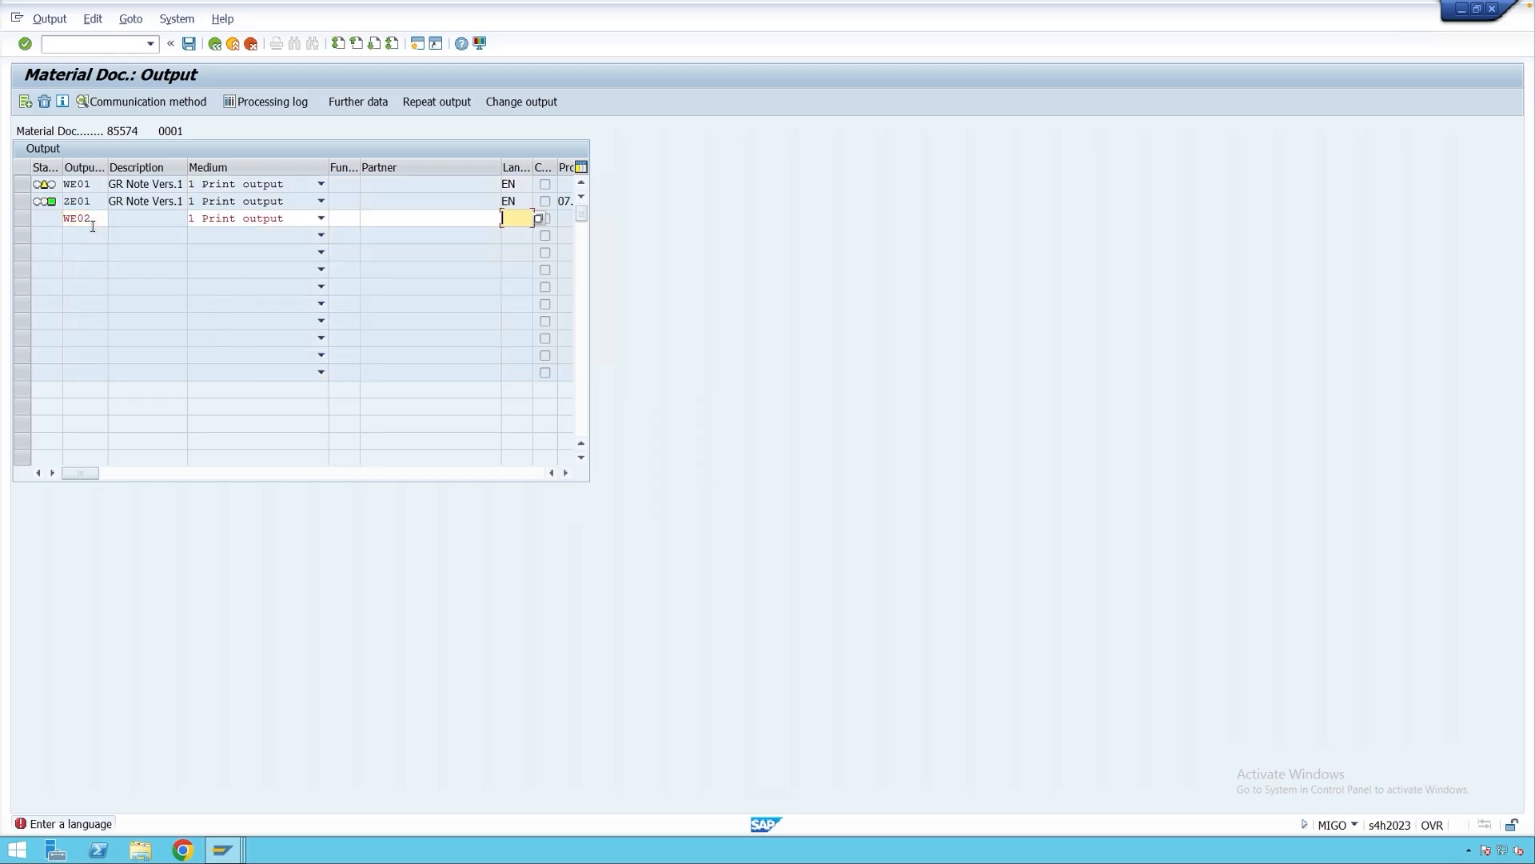
text(EN)
key(Return)
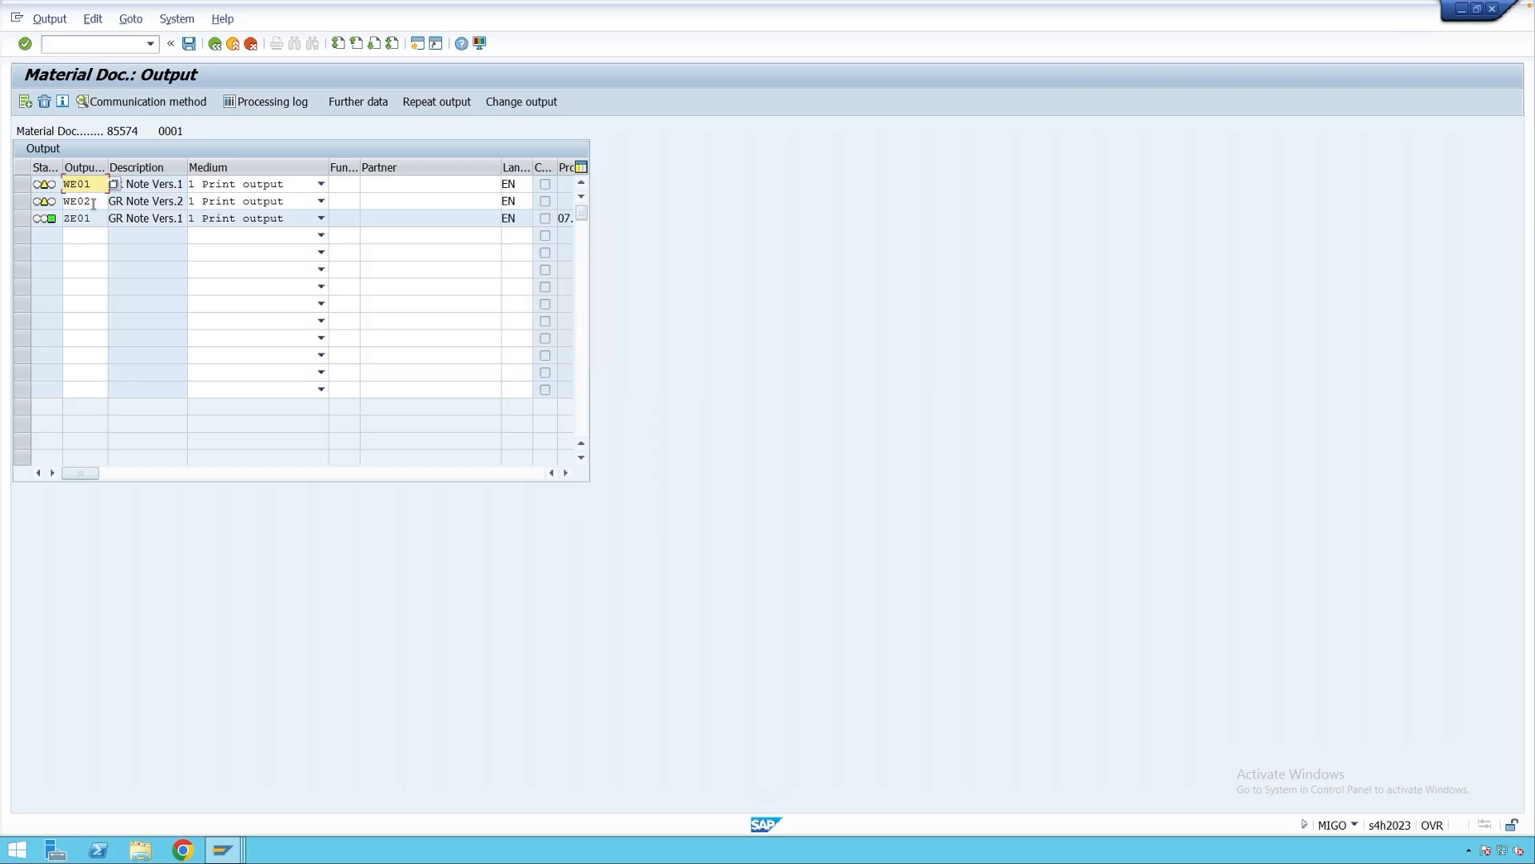
Set WE02's dispatch time to 3, sending via the application's own transaction.
click(24, 207)
click(347, 104)
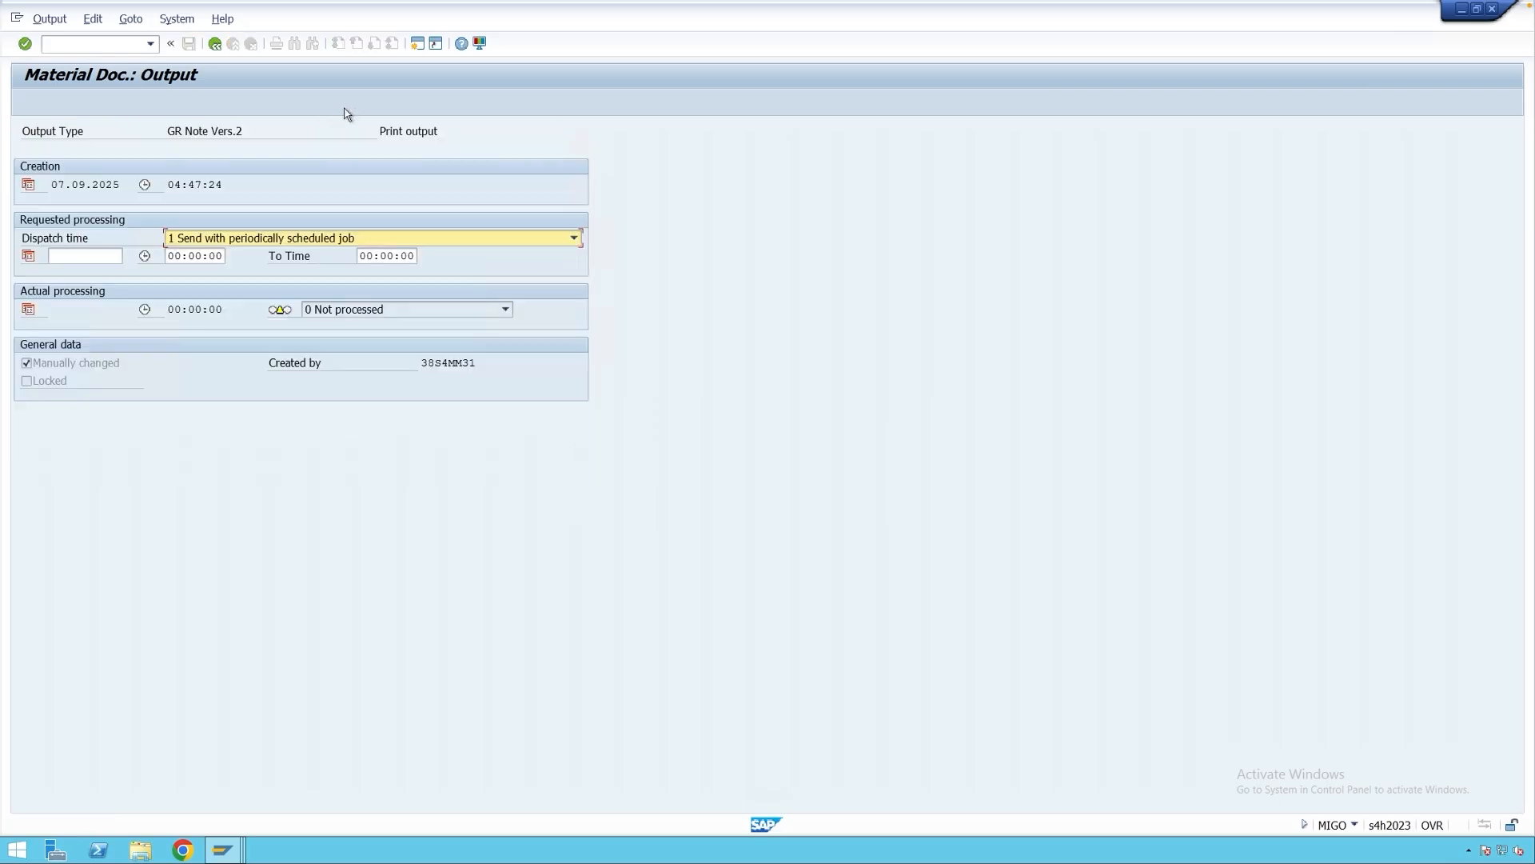
click(272, 240)
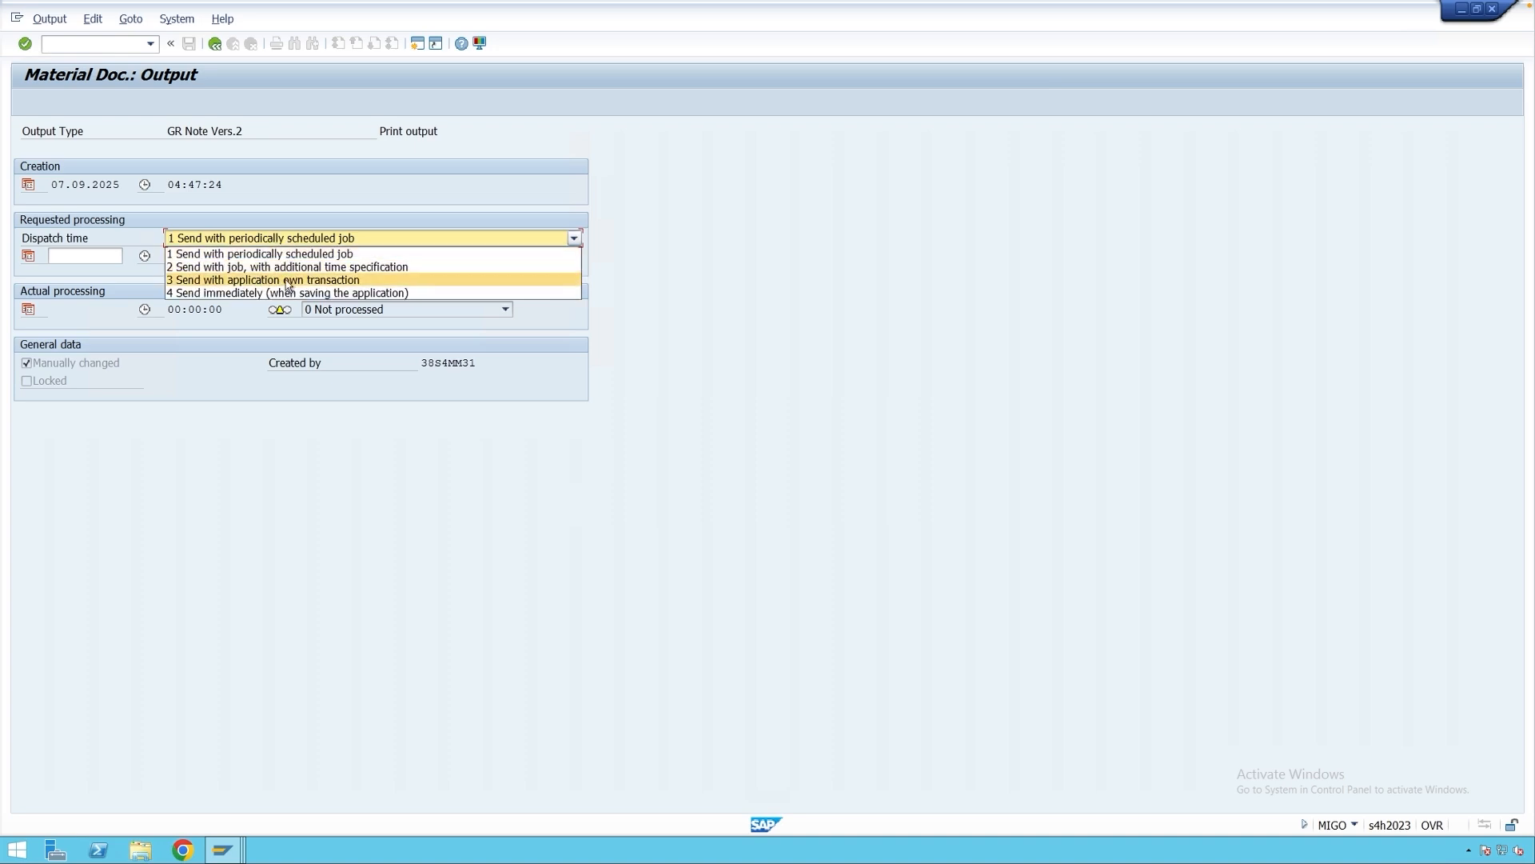
click(287, 282)
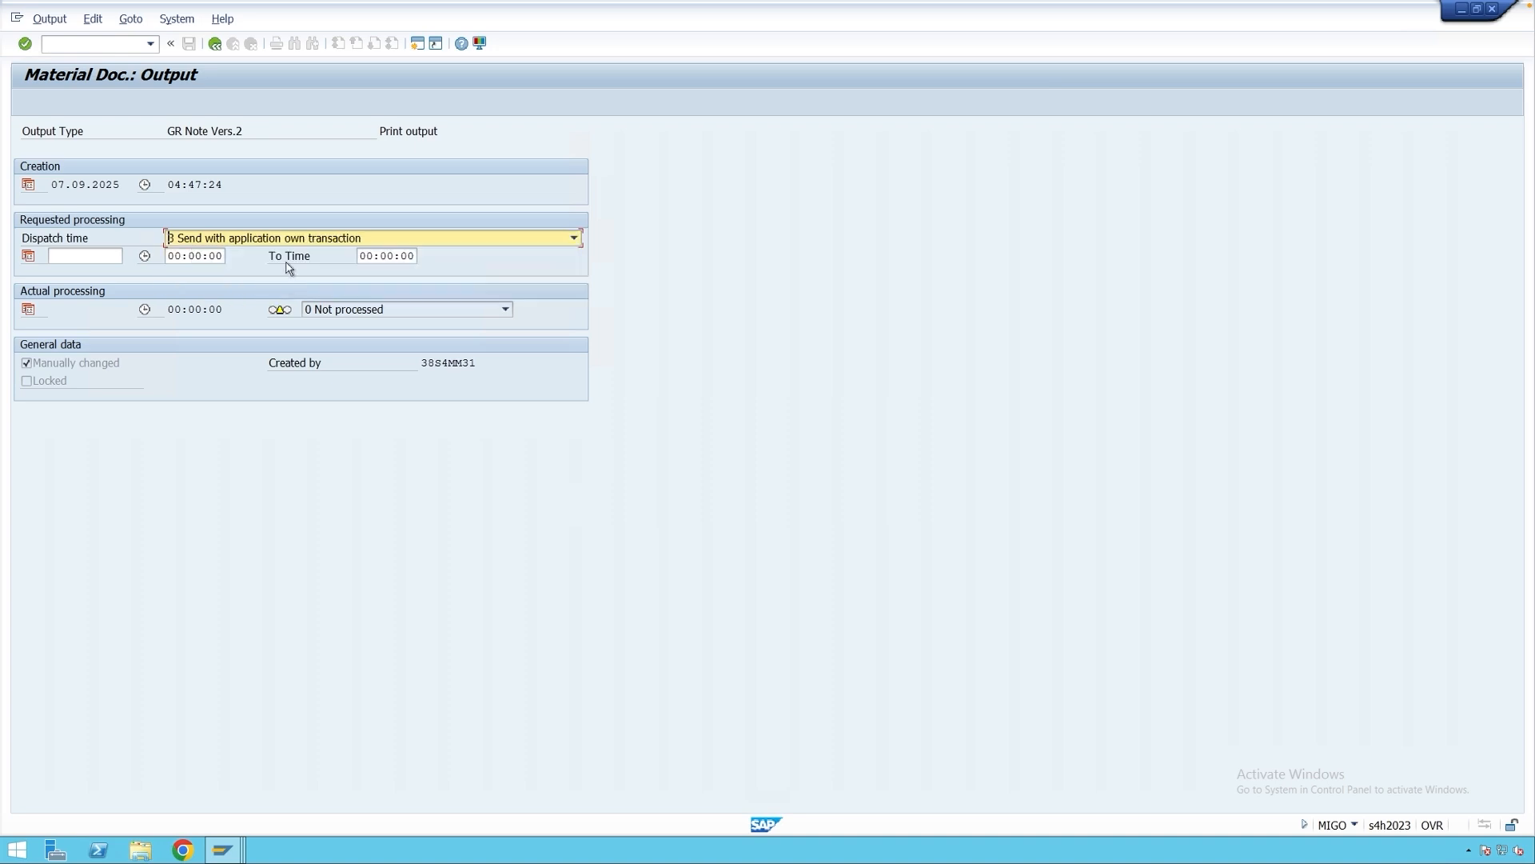
click(216, 46)
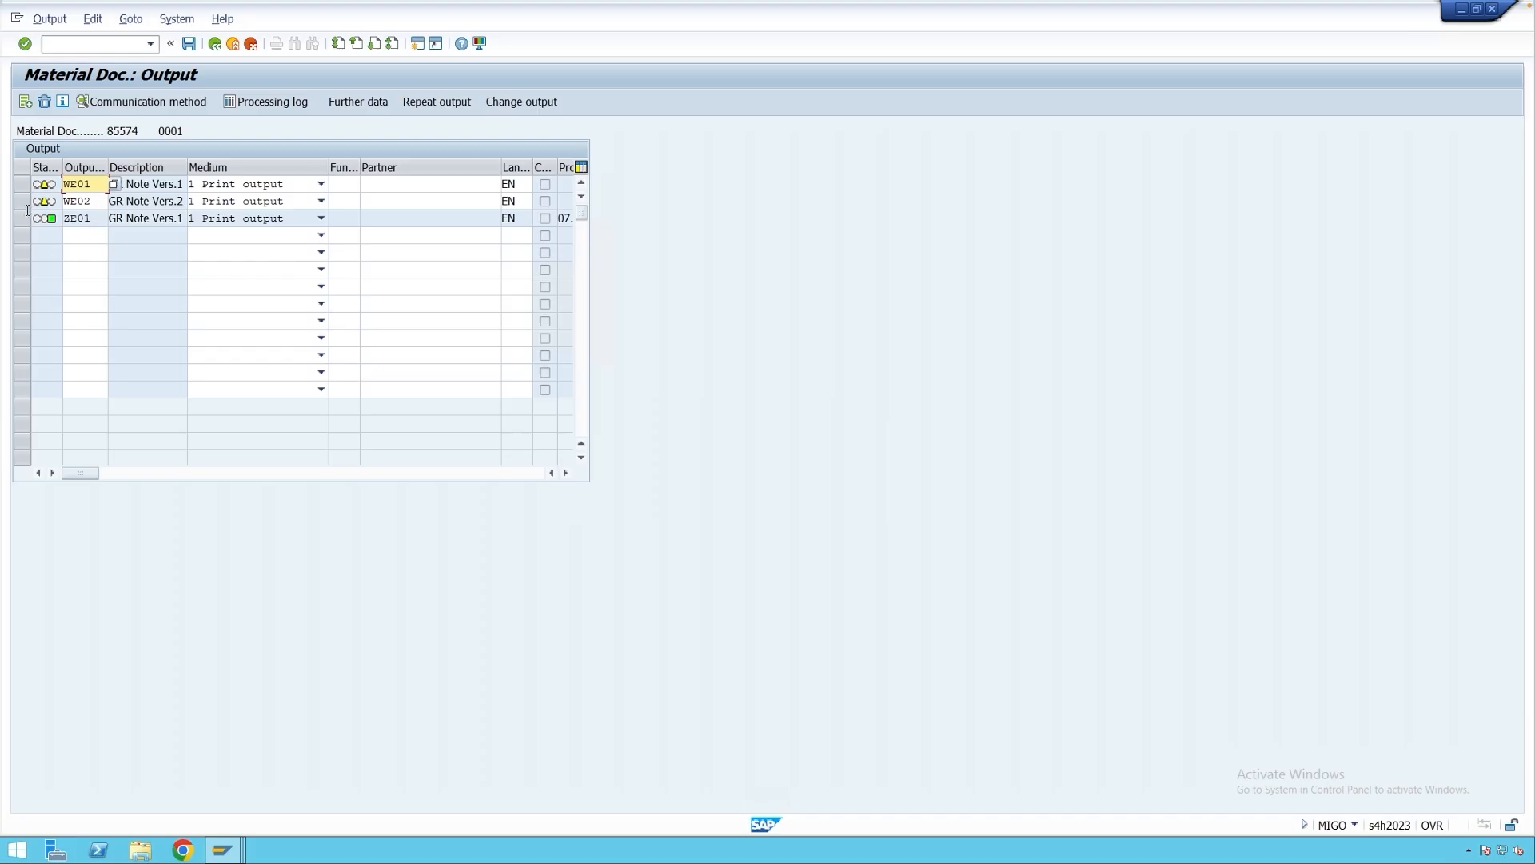
Set WE02's communication method to print on logical destination LP01.
click(23, 201)
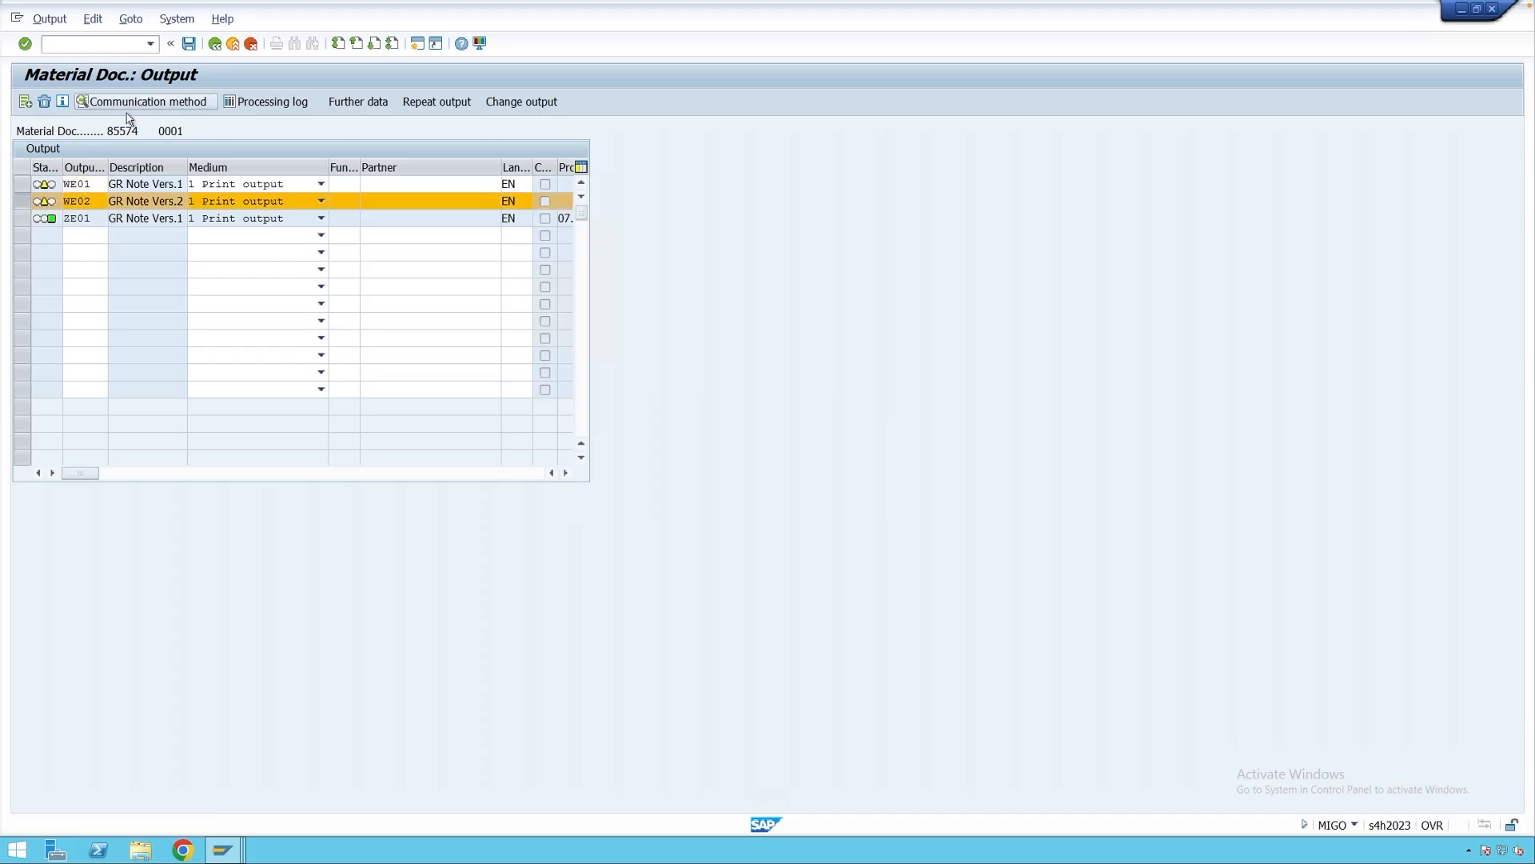
click(128, 101)
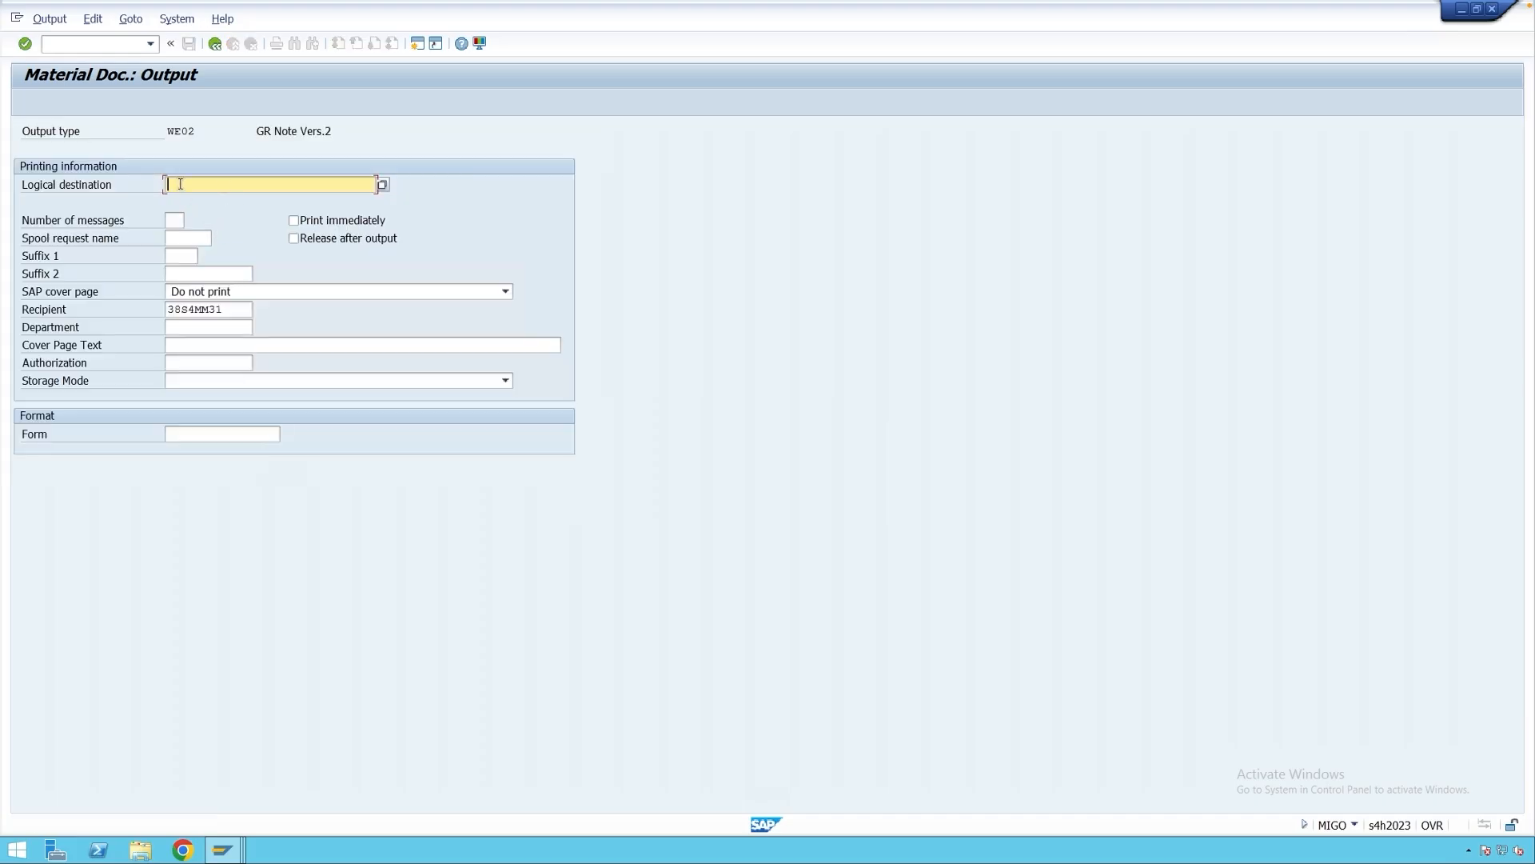
click(180, 183)
click(183, 199)
key(Return)
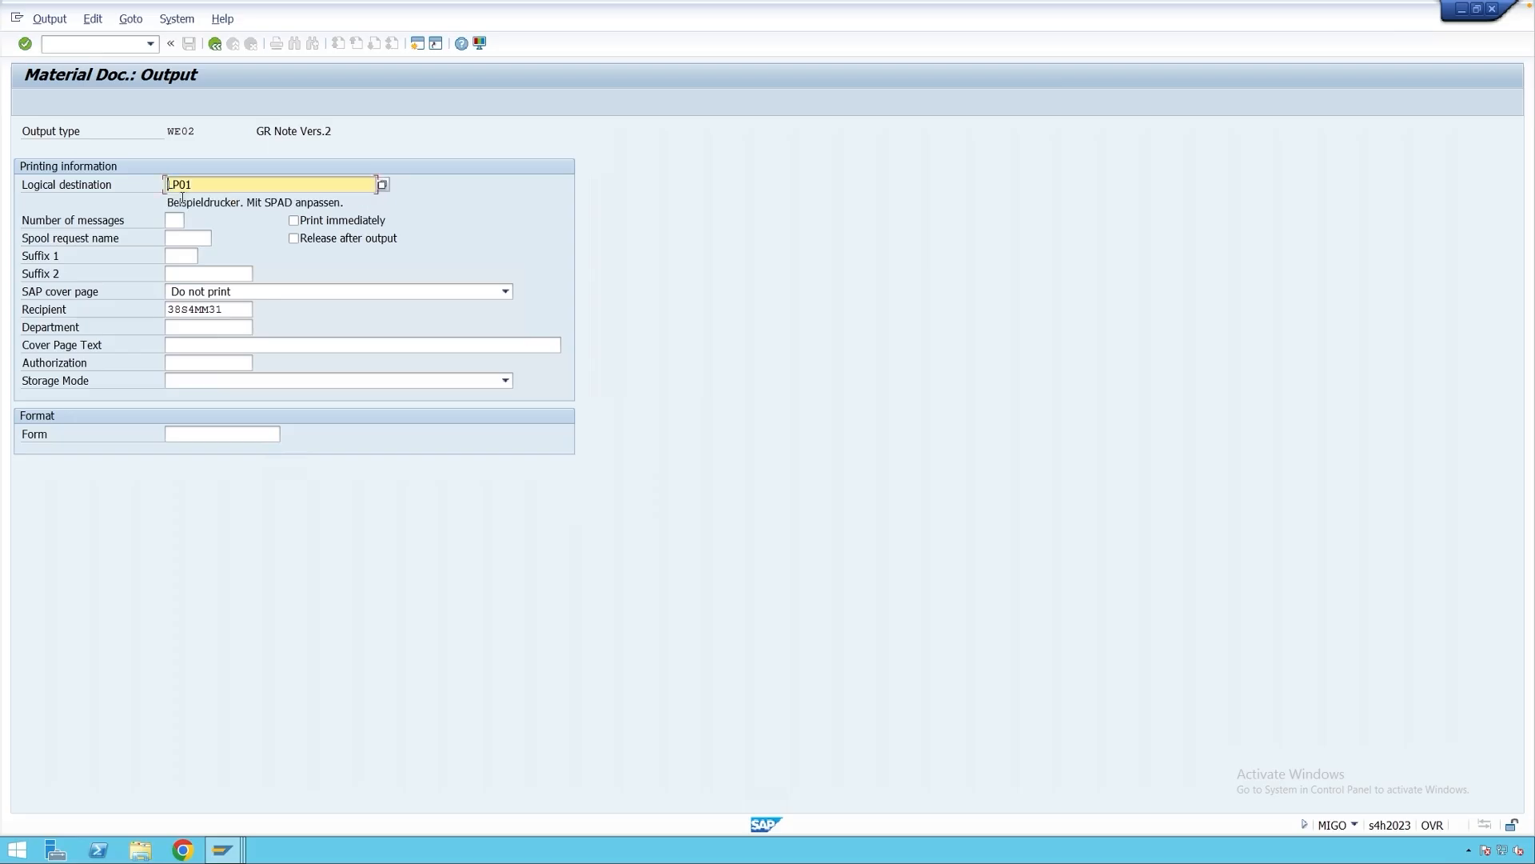
click(214, 43)
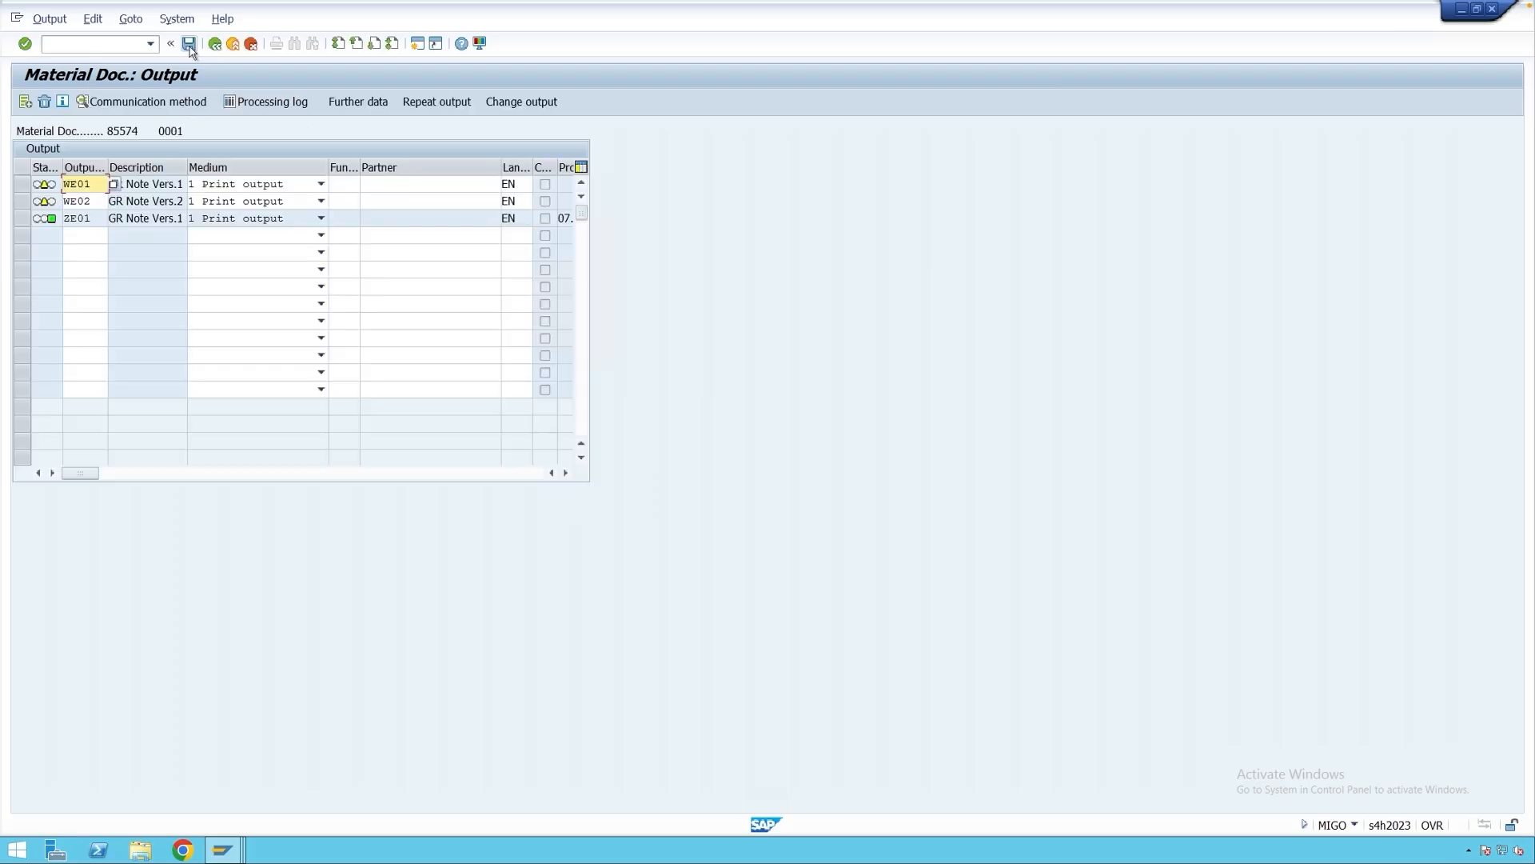
Save the output changes to 85574 and switch MIGO back to A04 Display.
click(189, 45)
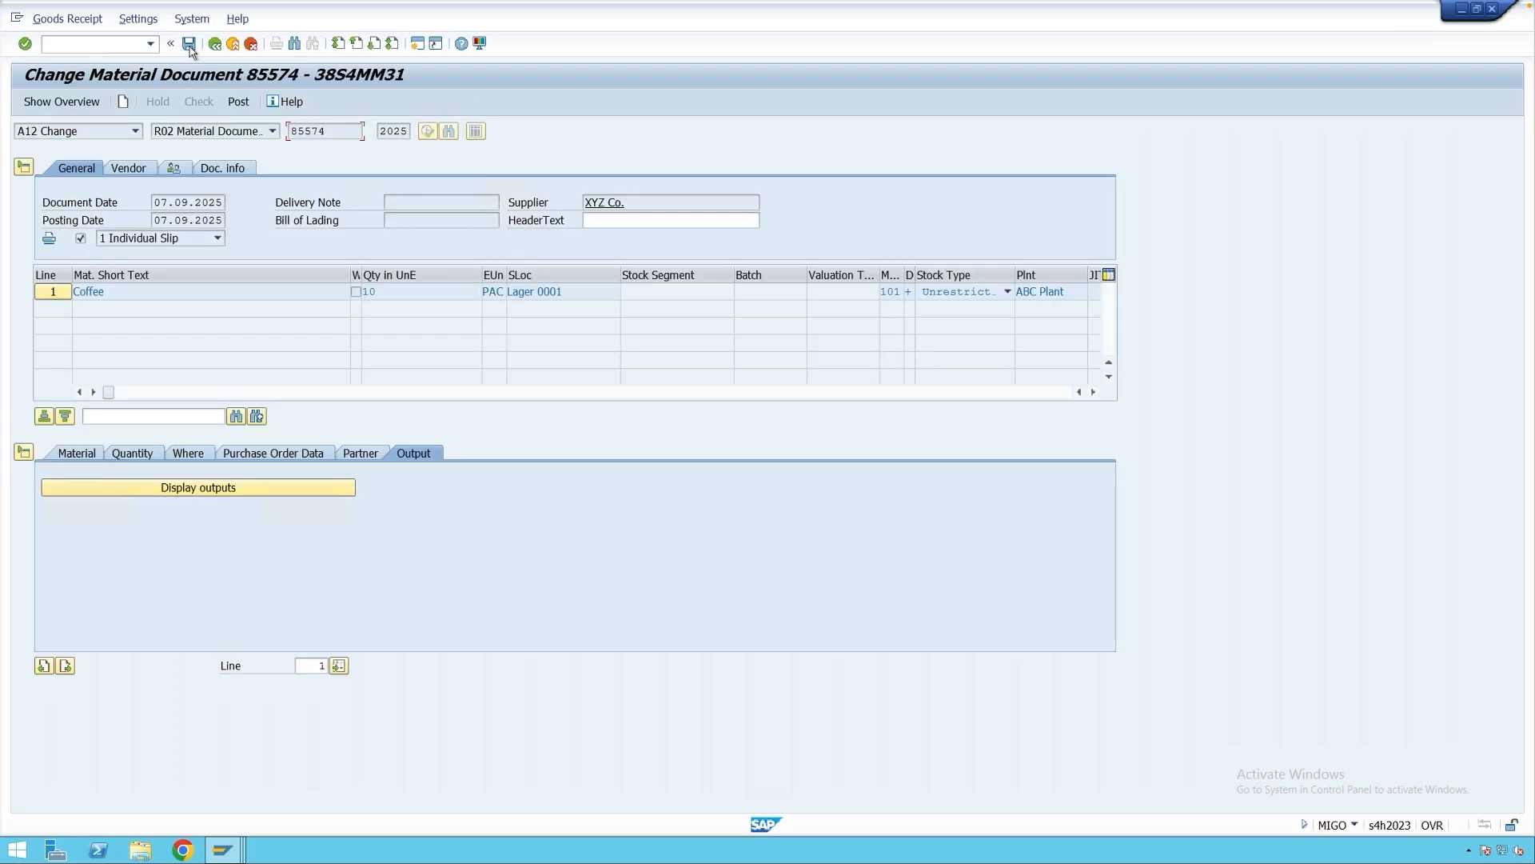
click(238, 102)
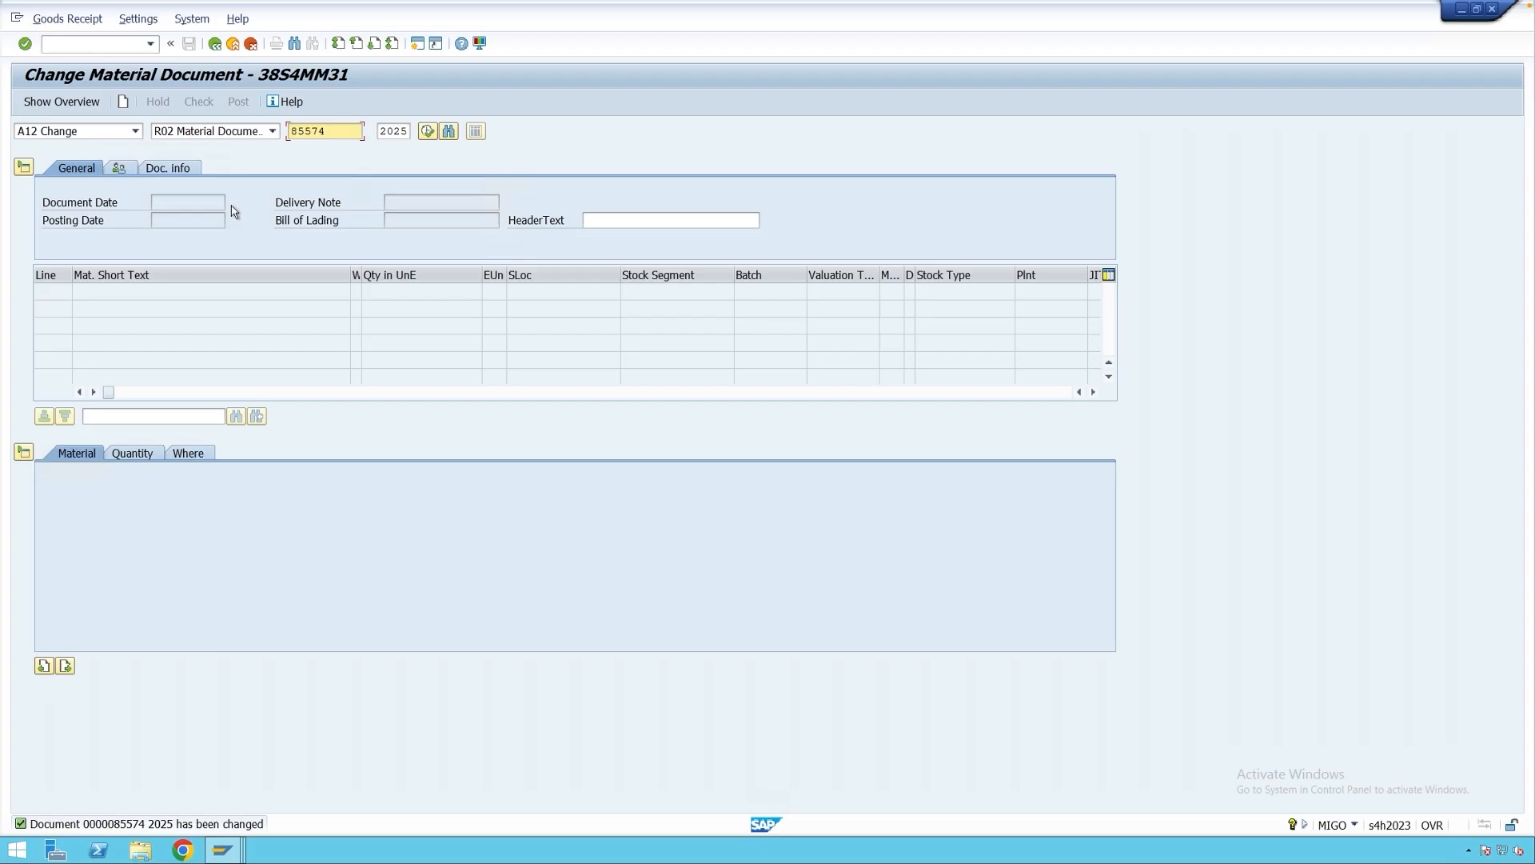
click(104, 132)
click(99, 188)
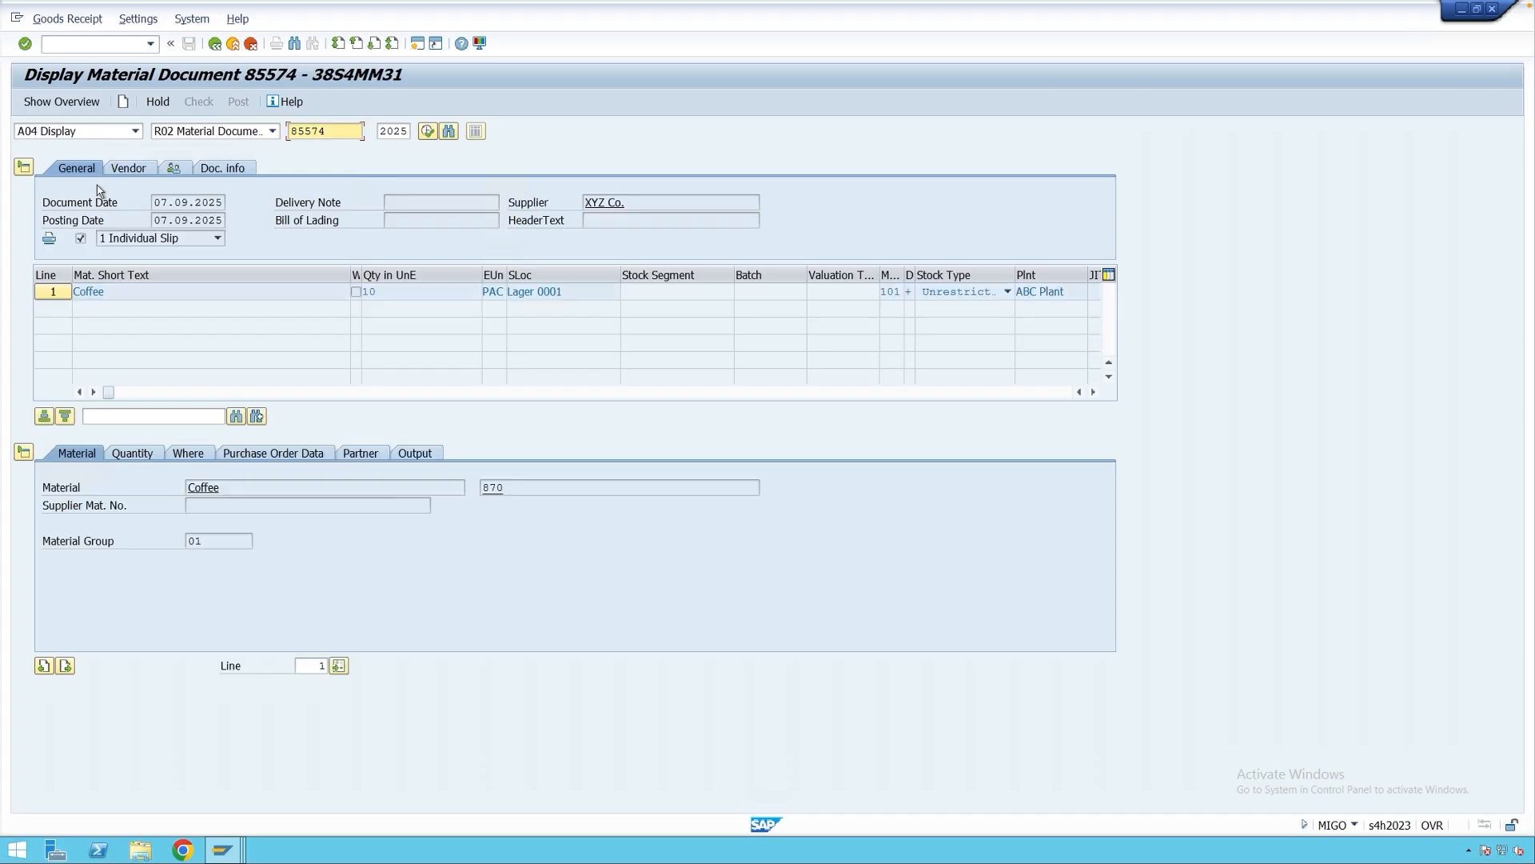
click(415, 453)
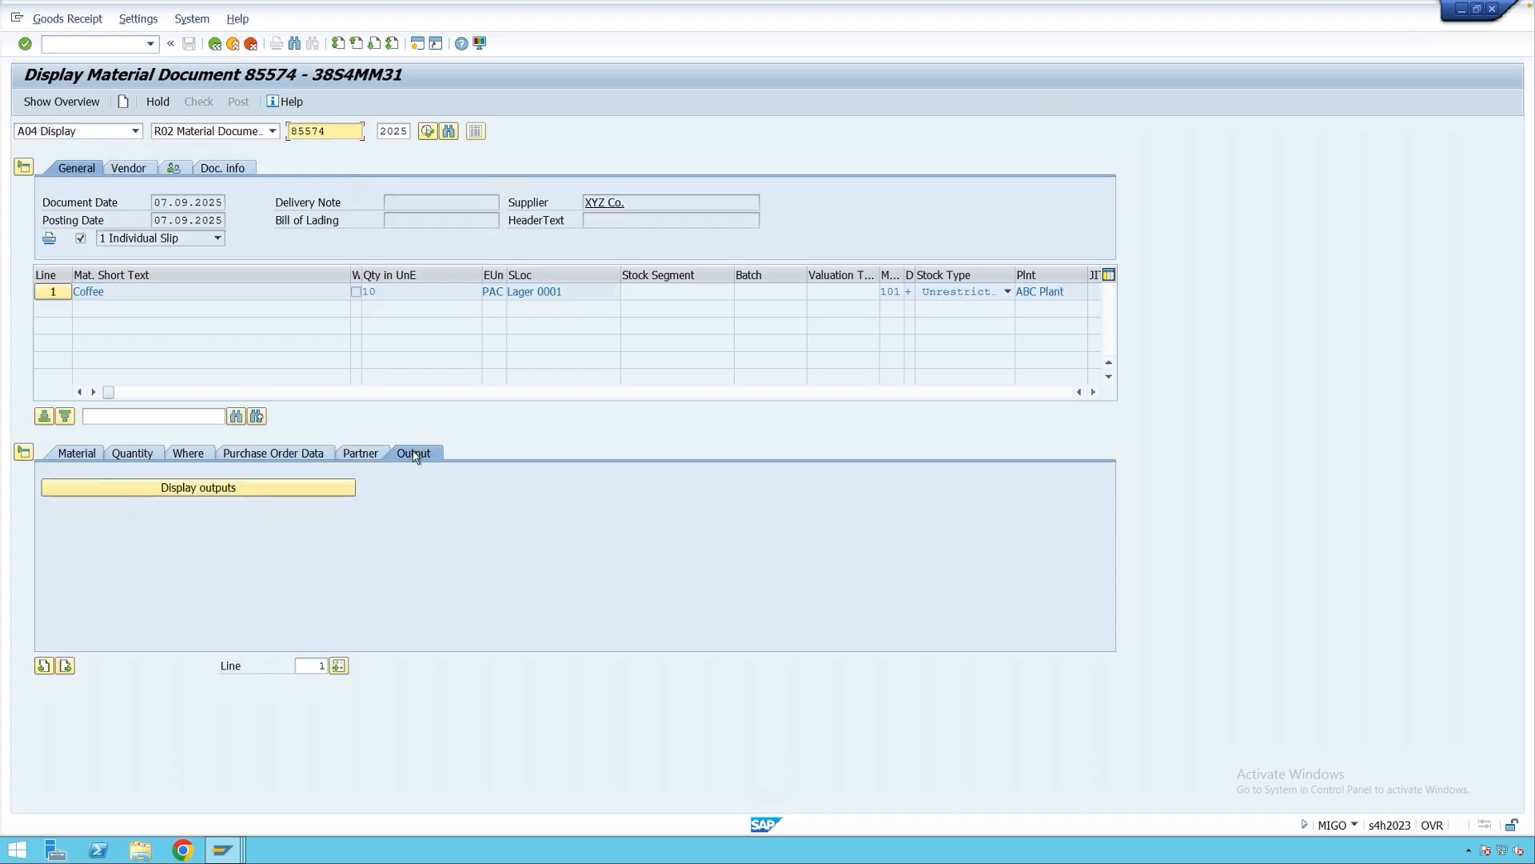
click(247, 494)
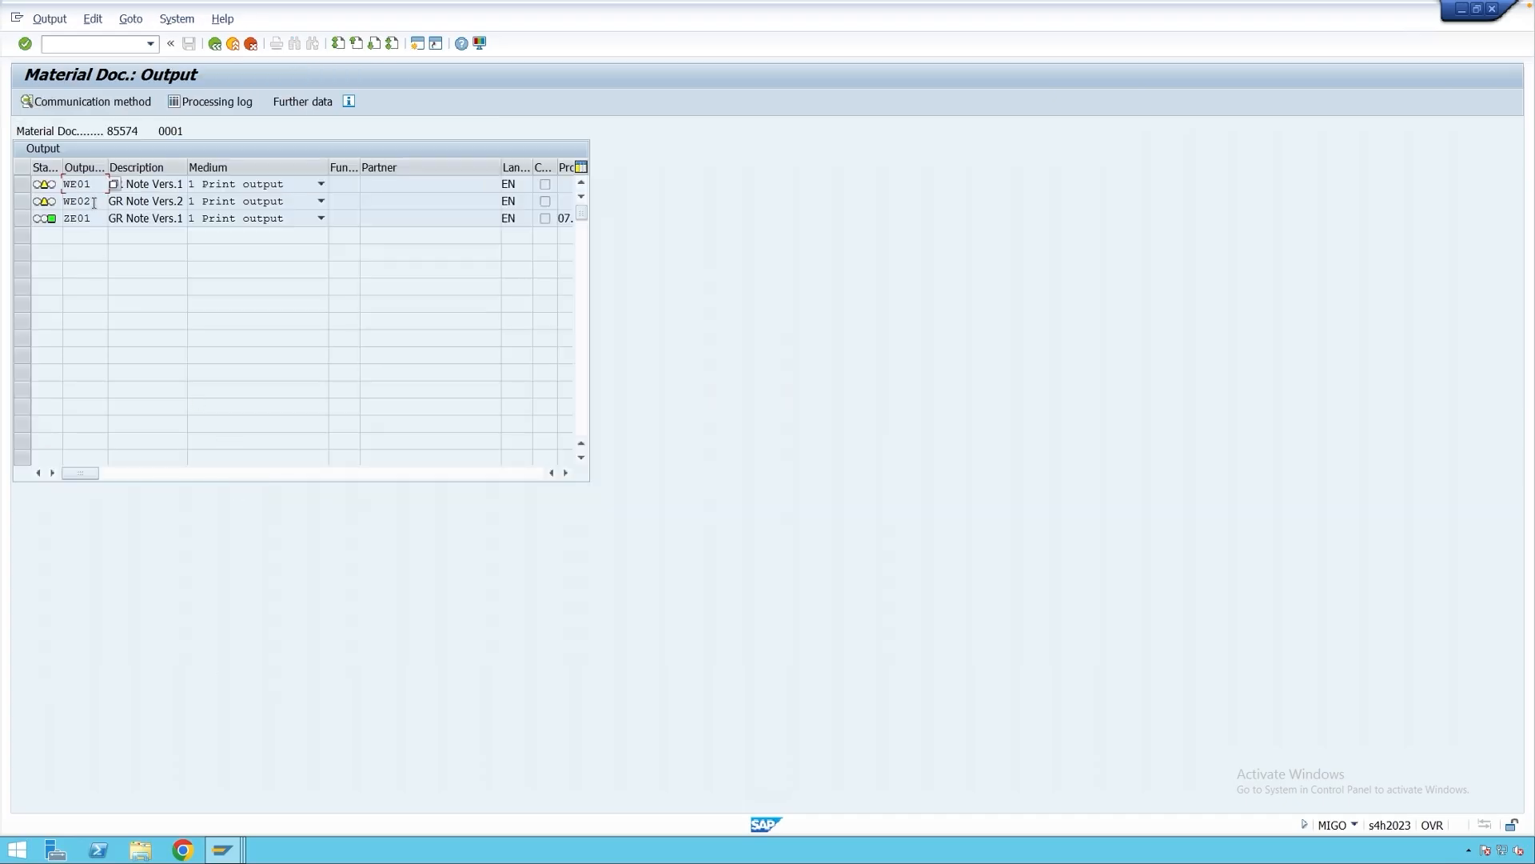
drag(91, 201, 63, 202)
click(21, 205)
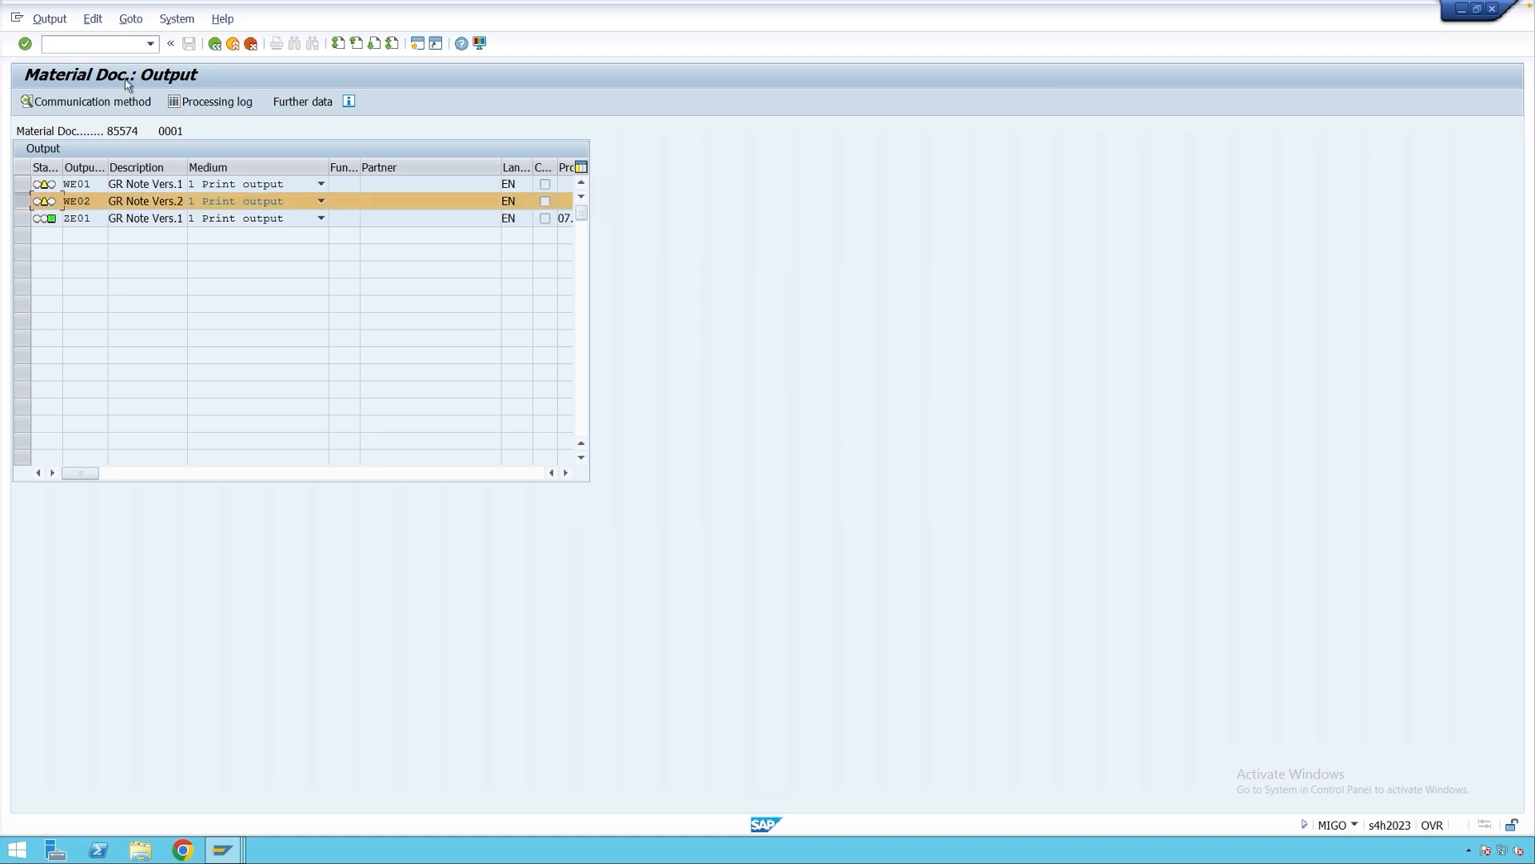
click(92, 18)
click(115, 147)
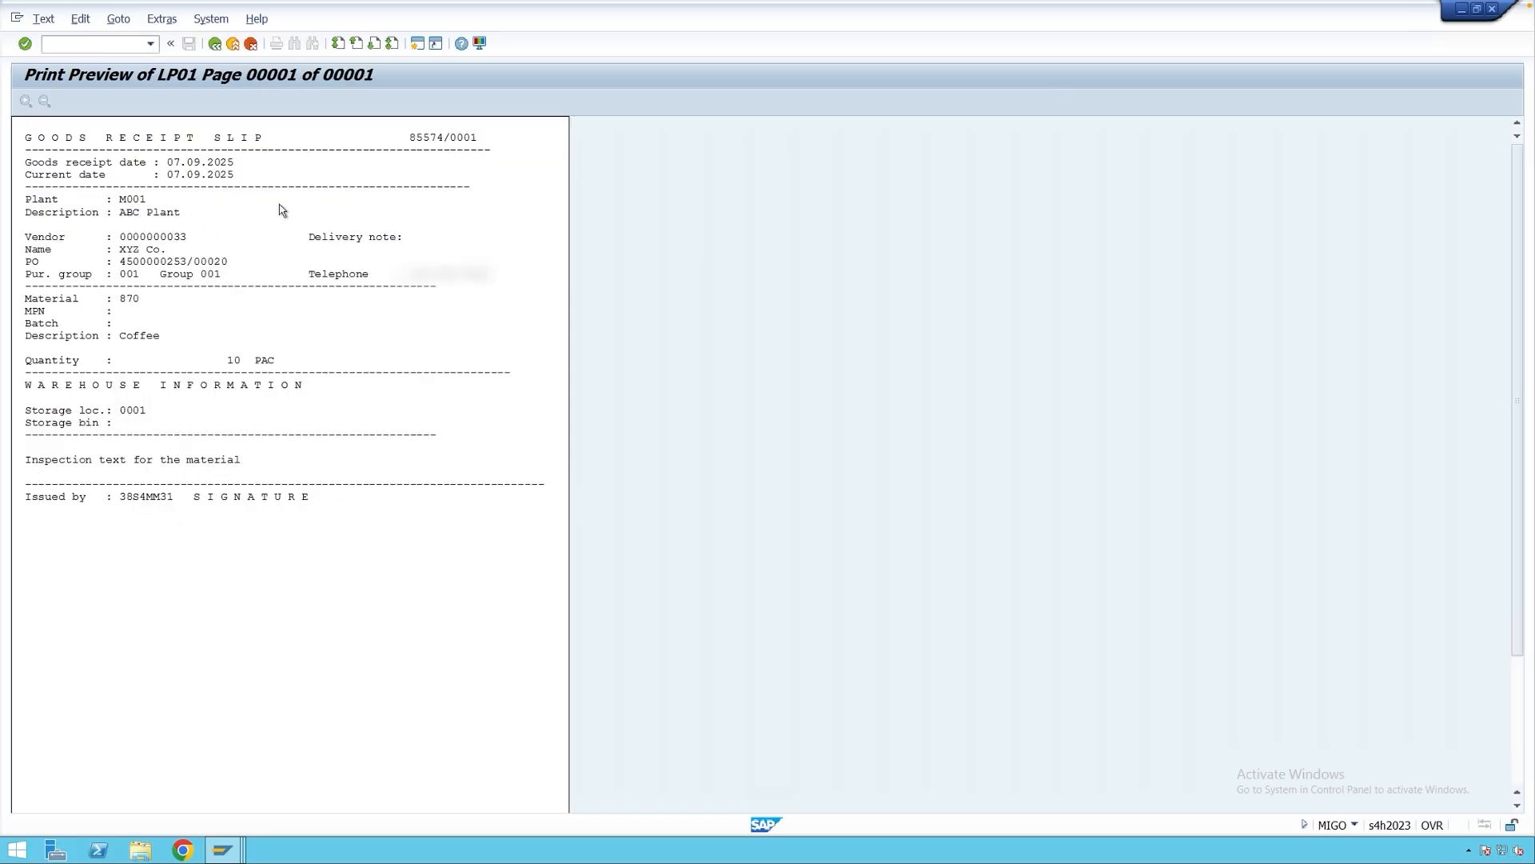
click(214, 44)
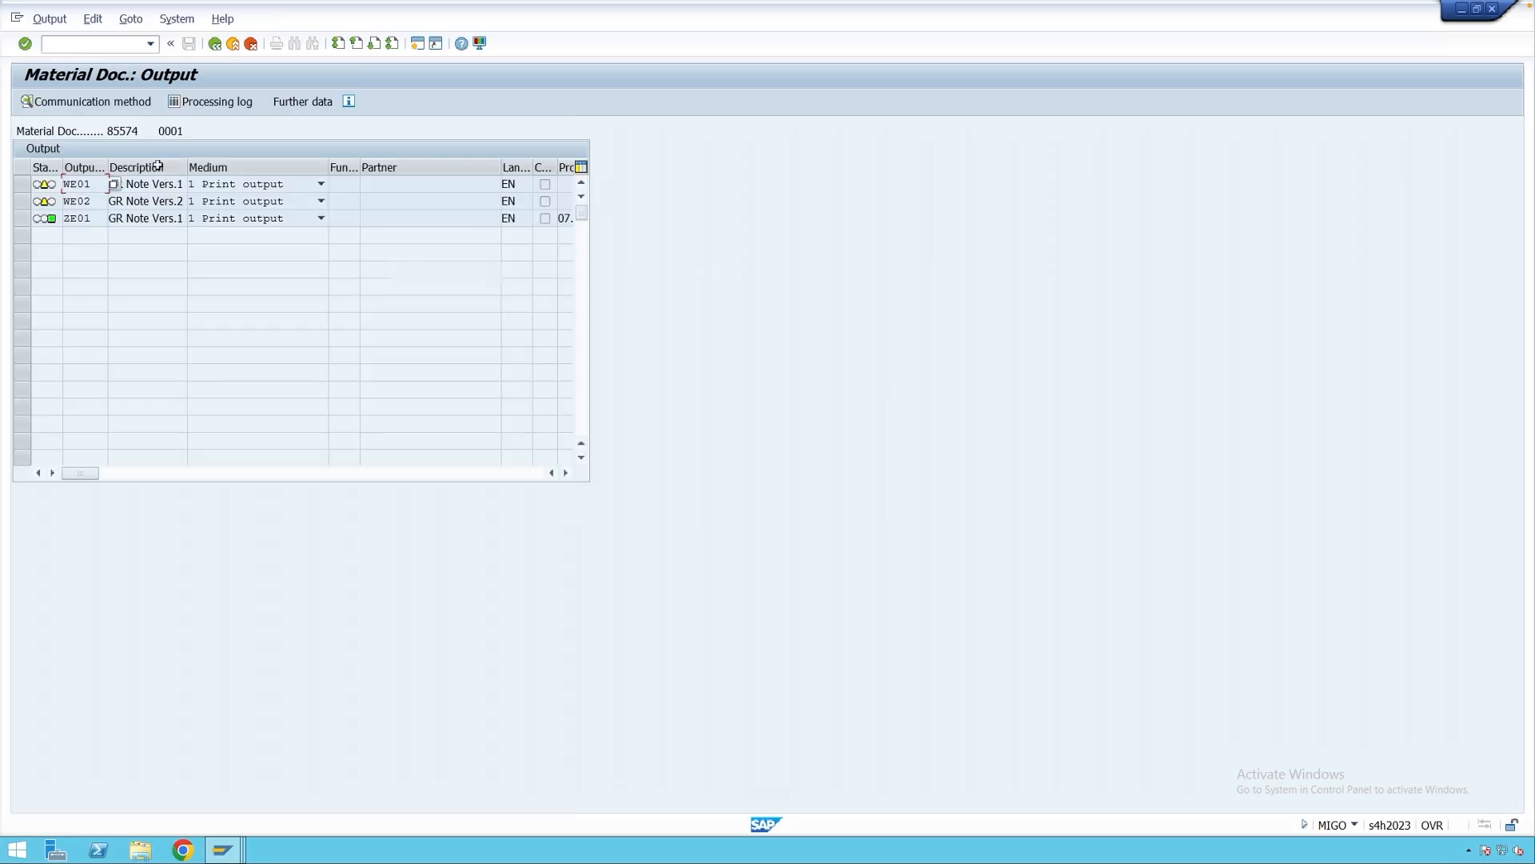
click(214, 44)
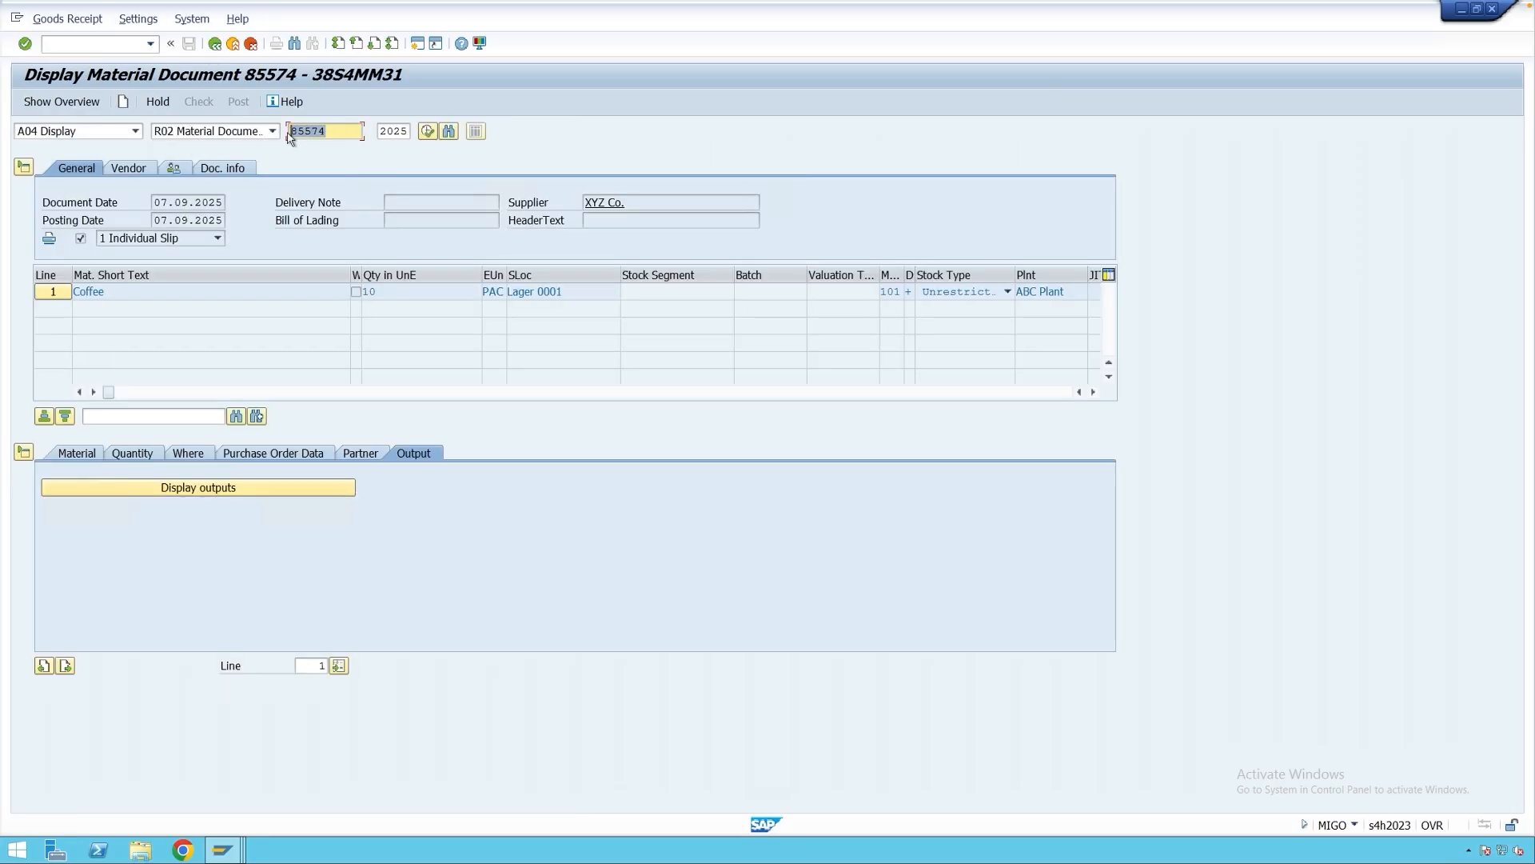
In a new session, run MB90 and list the outputs for material document 85574.
click(417, 44)
text(mb90)
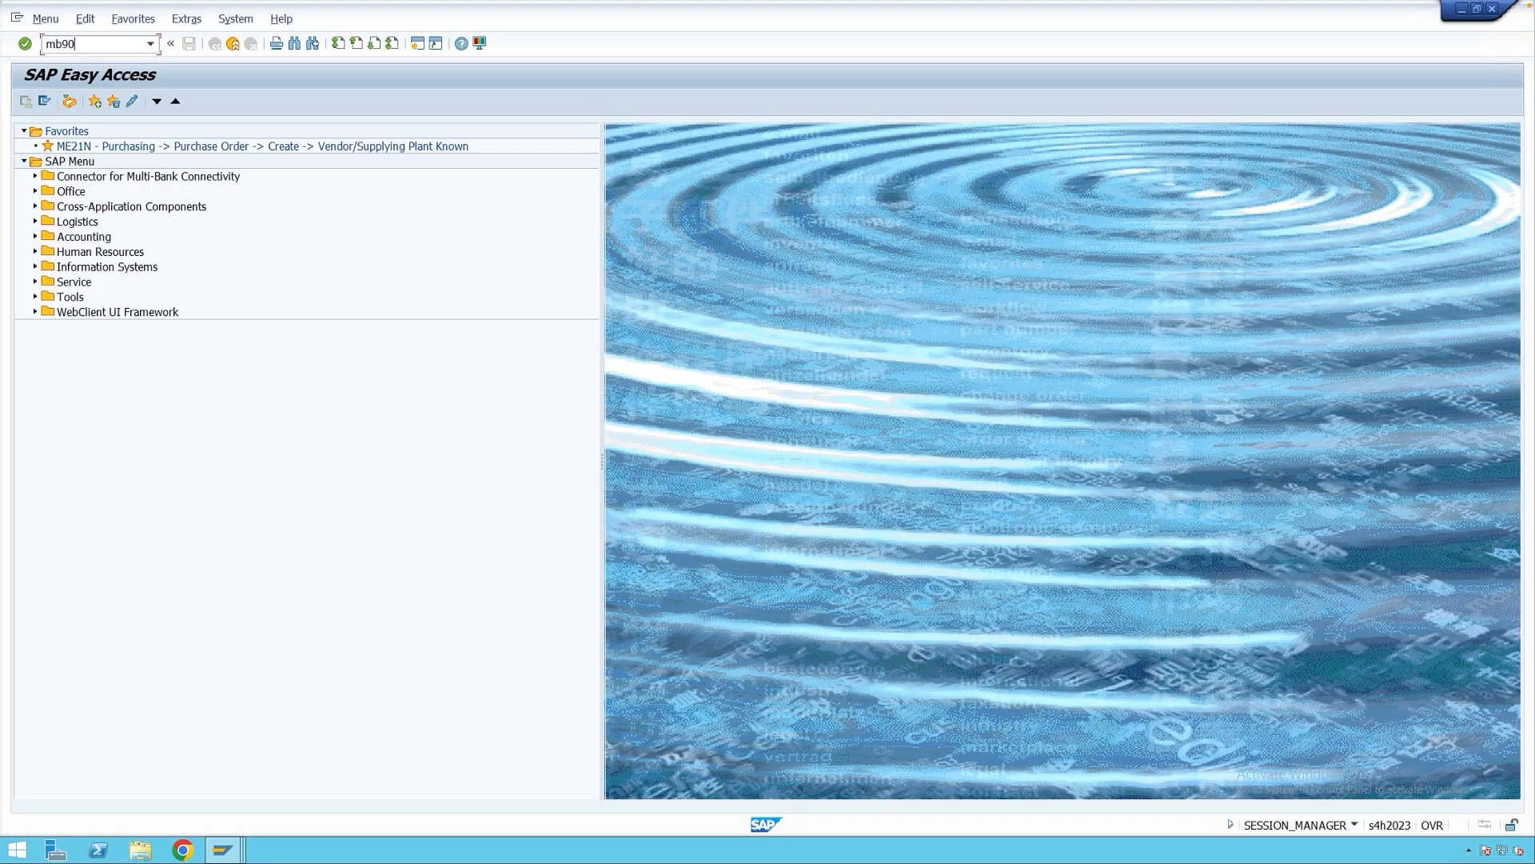
key(Return)
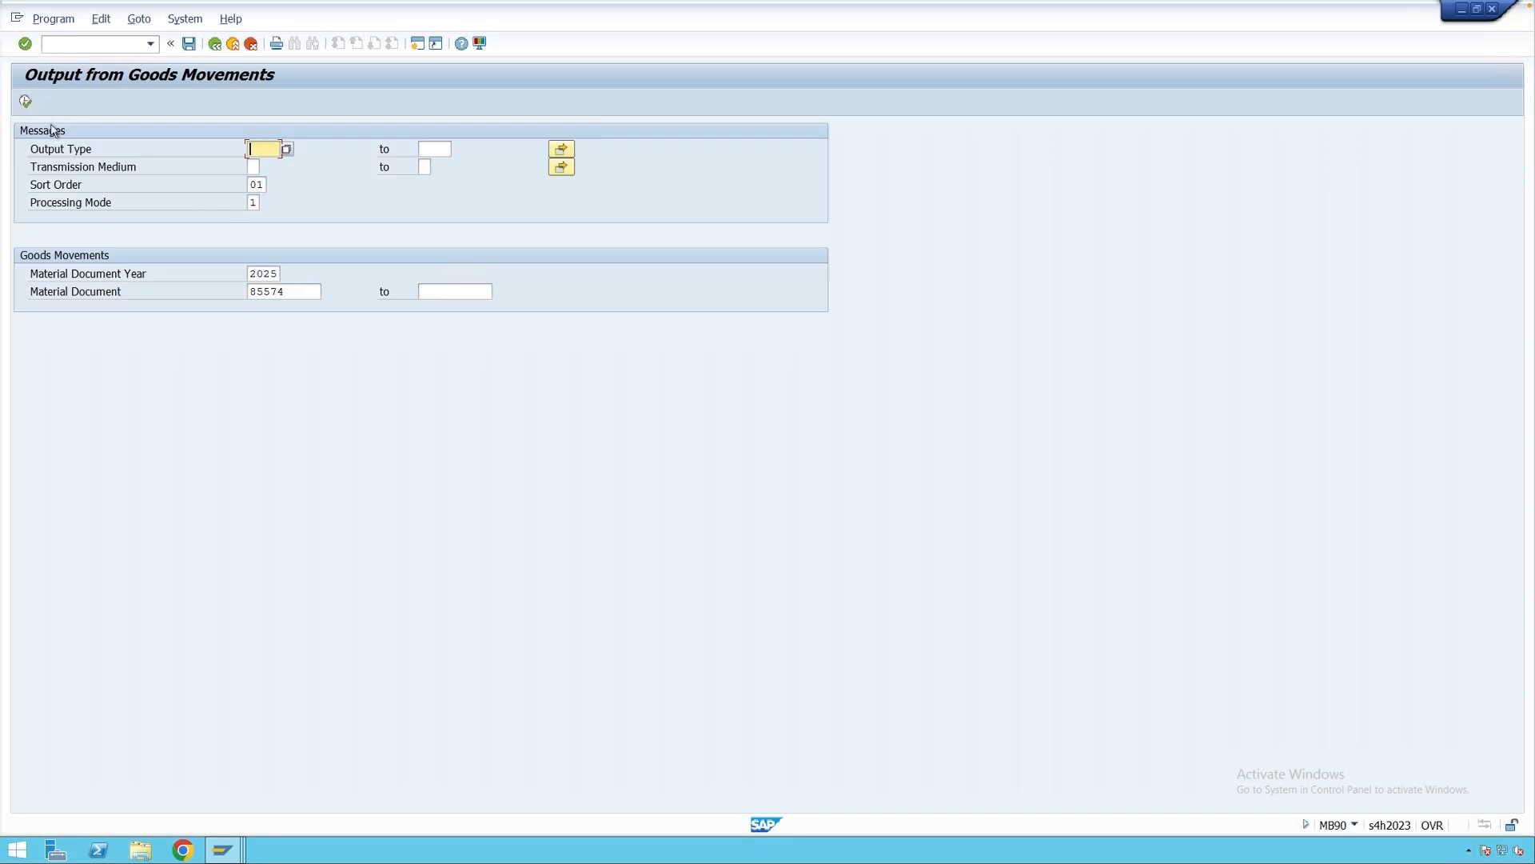
click(25, 101)
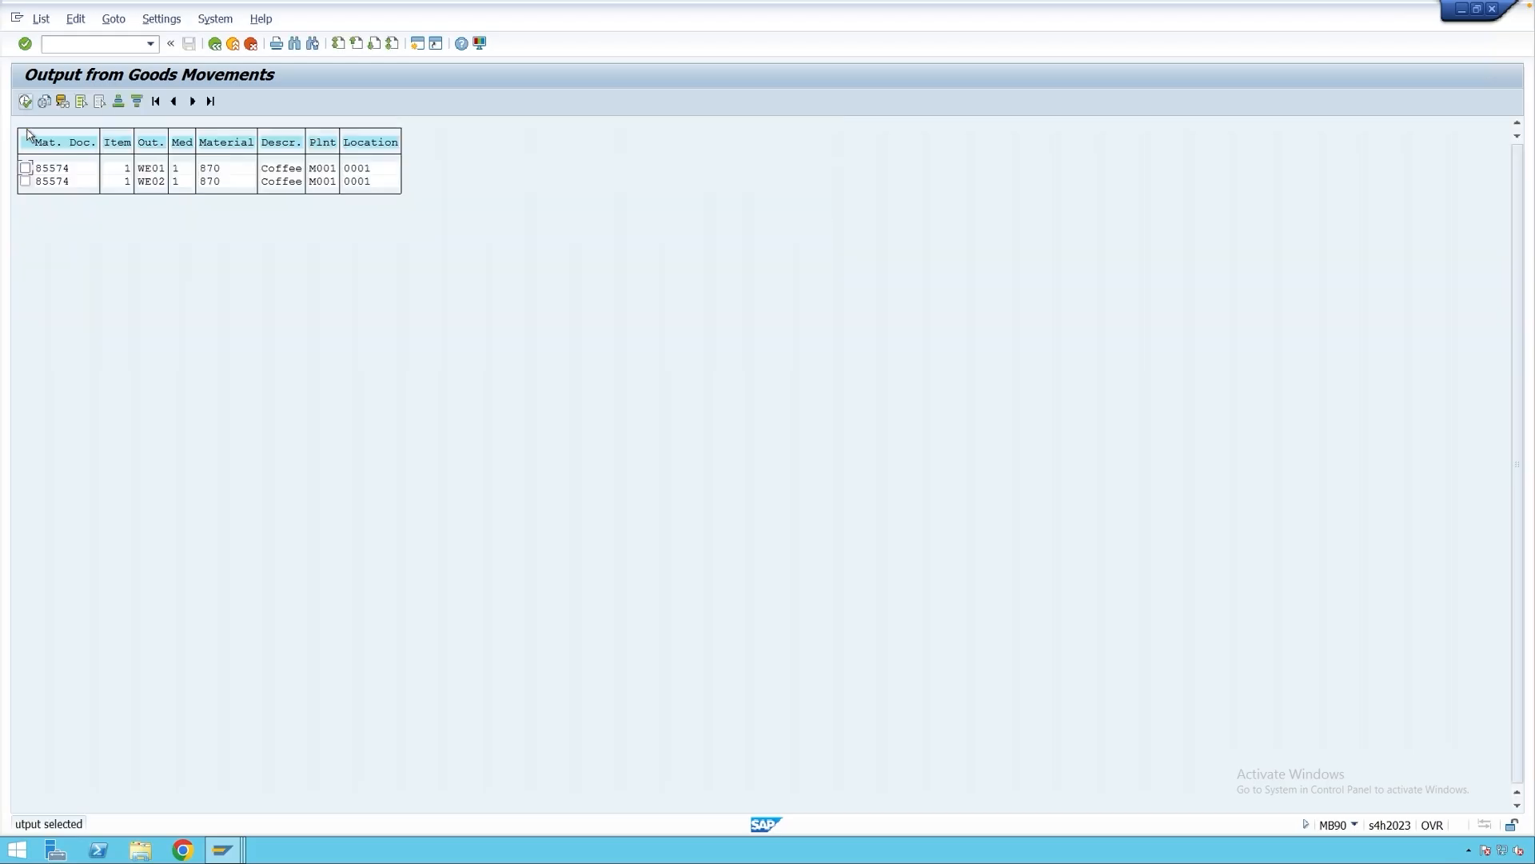
Process the WE02 output, then return to the MB90 selection screen.
click(152, 182)
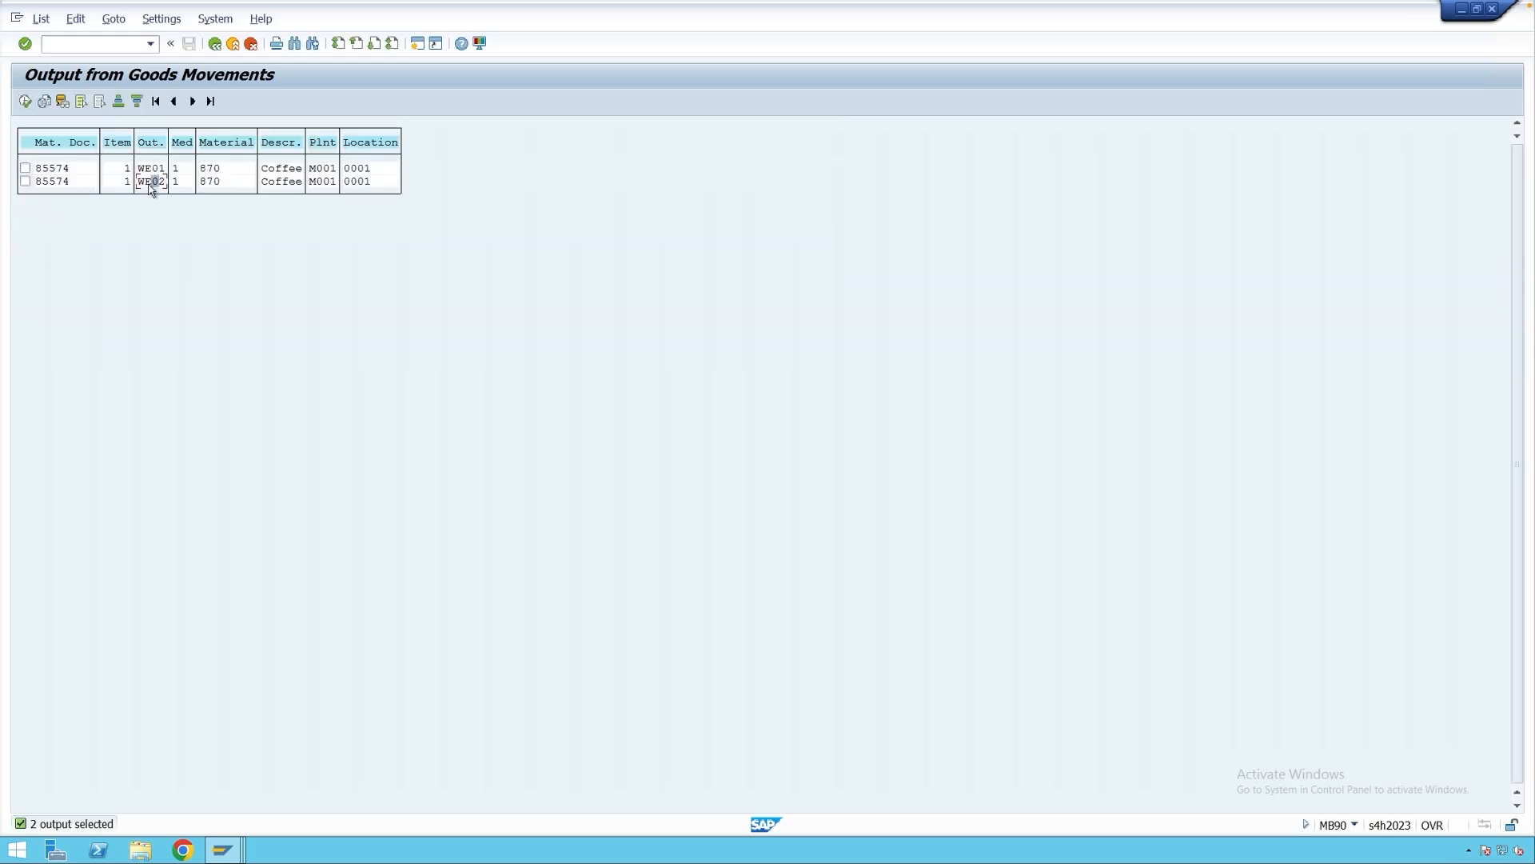
click(25, 181)
click(25, 102)
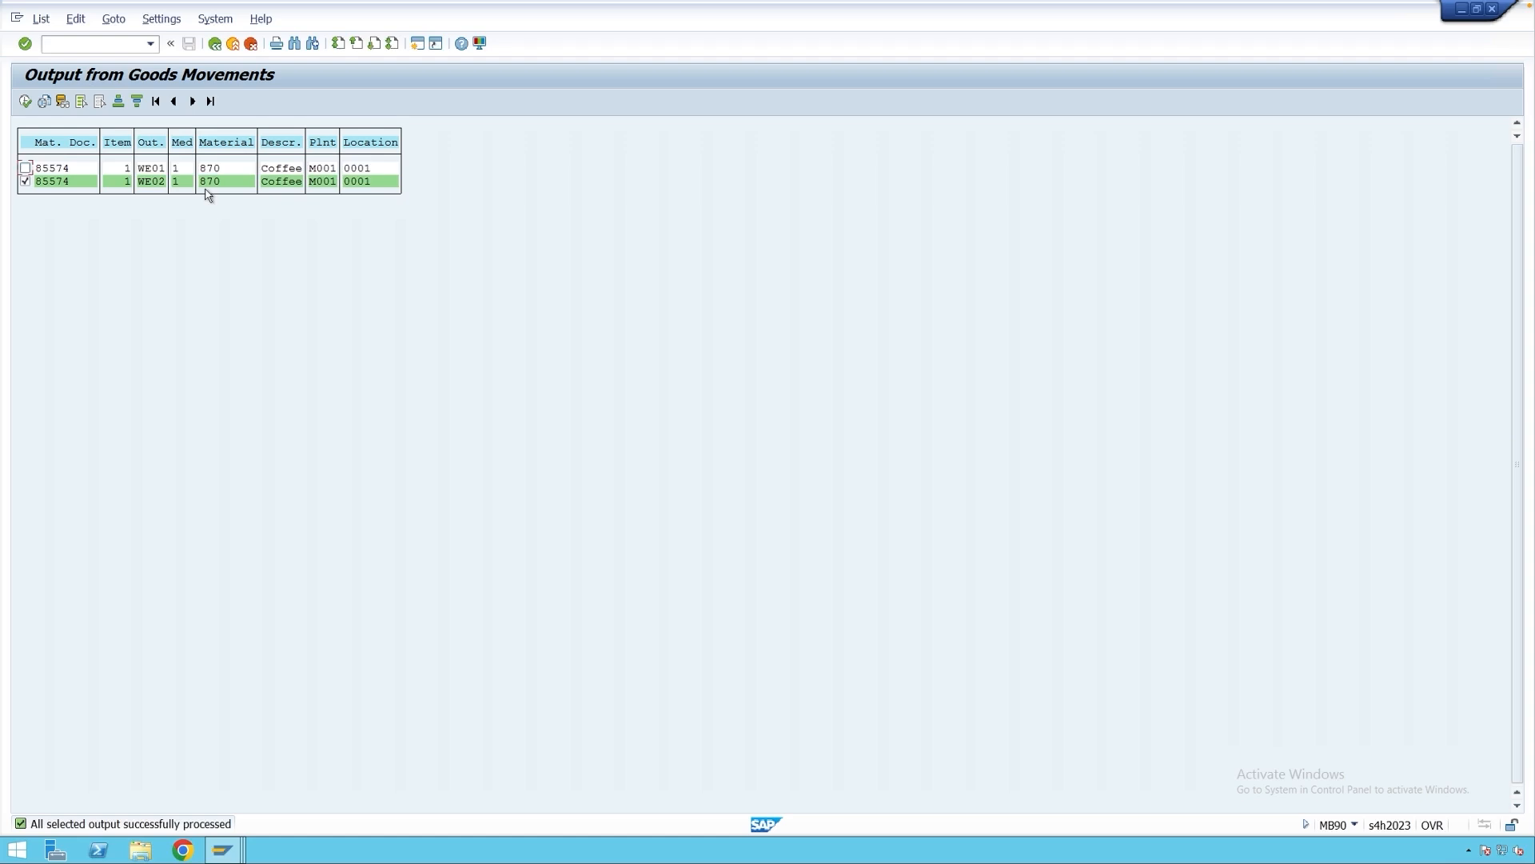
click(214, 45)
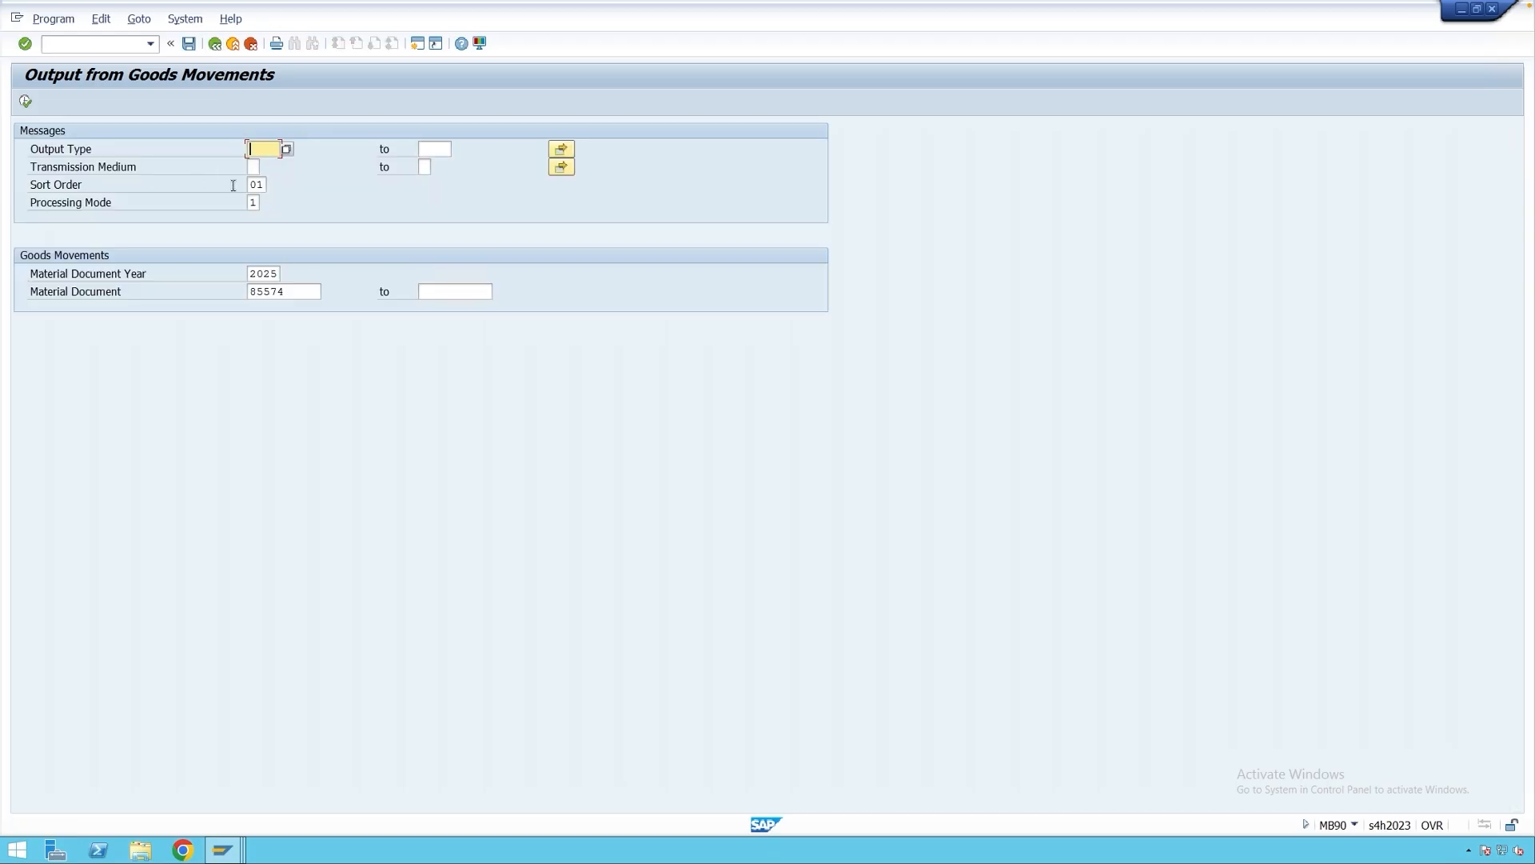
Set the MB90 processing mode to 2 Repeat Processing.
click(264, 204)
click(266, 205)
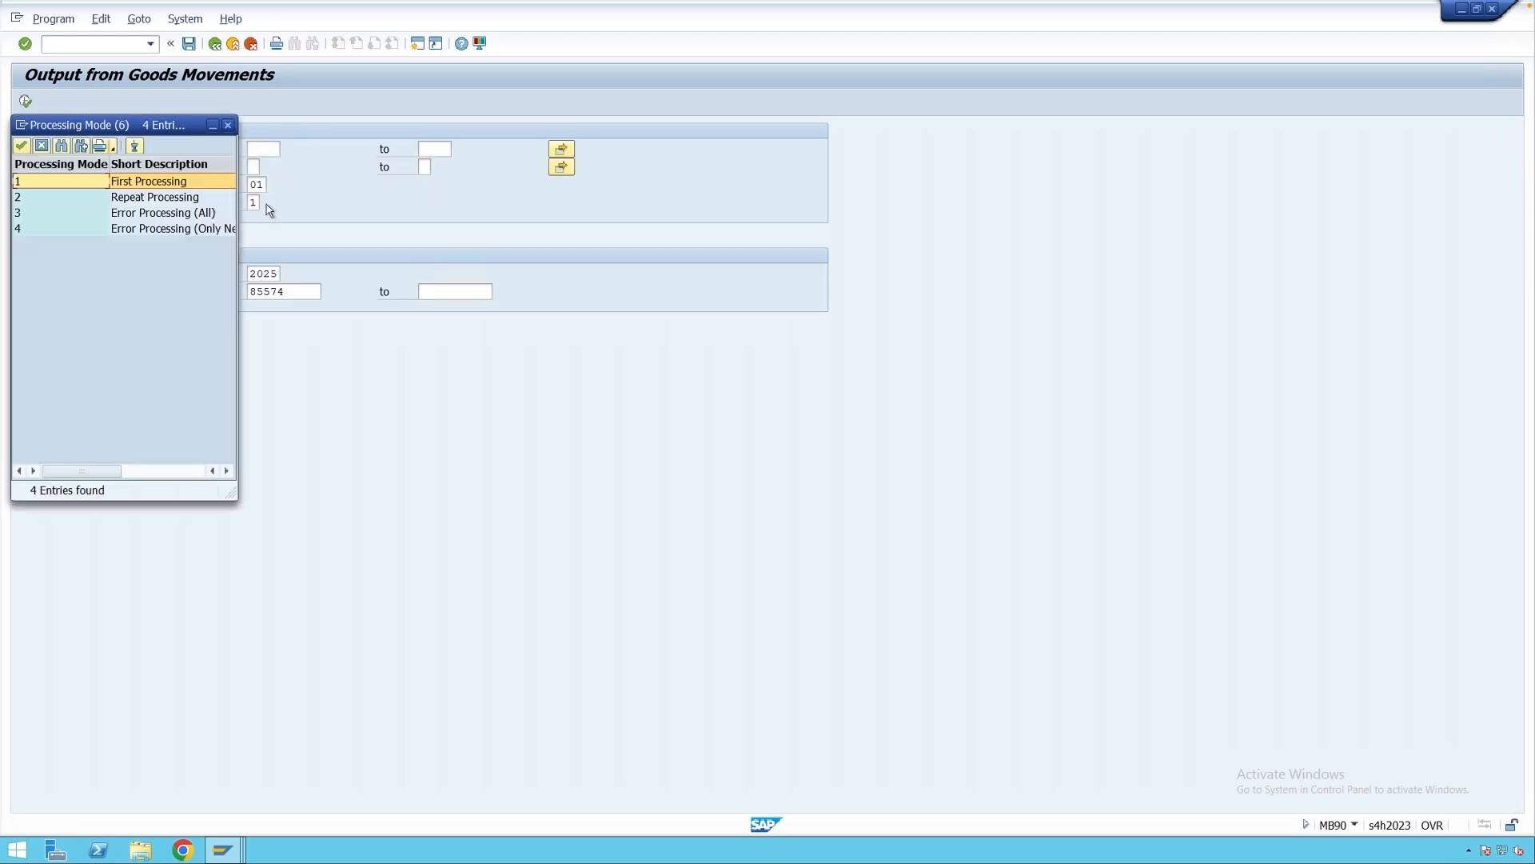
click(125, 200)
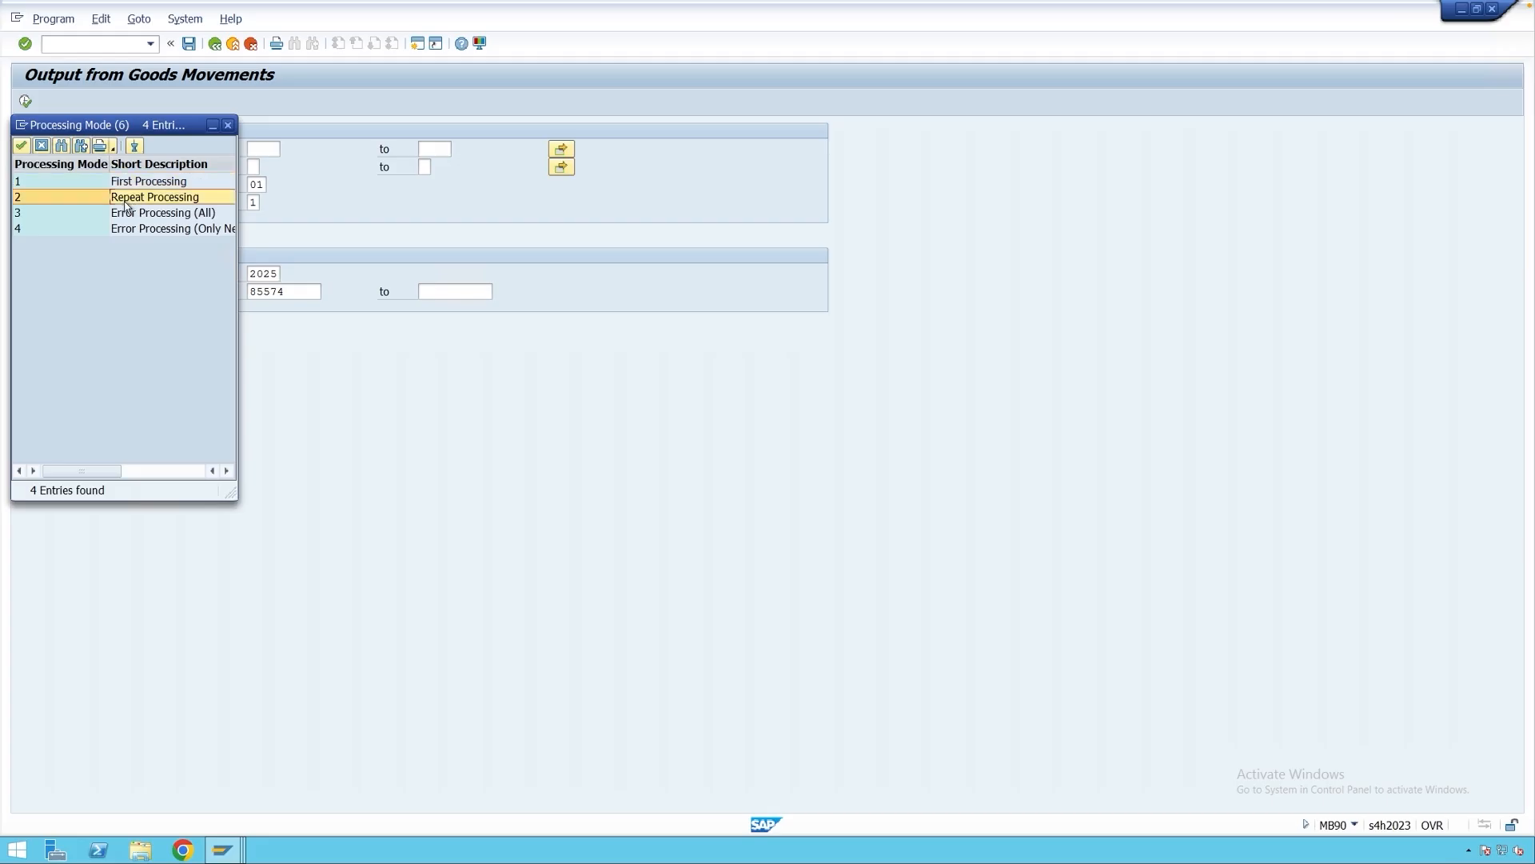
double_click(67, 198)
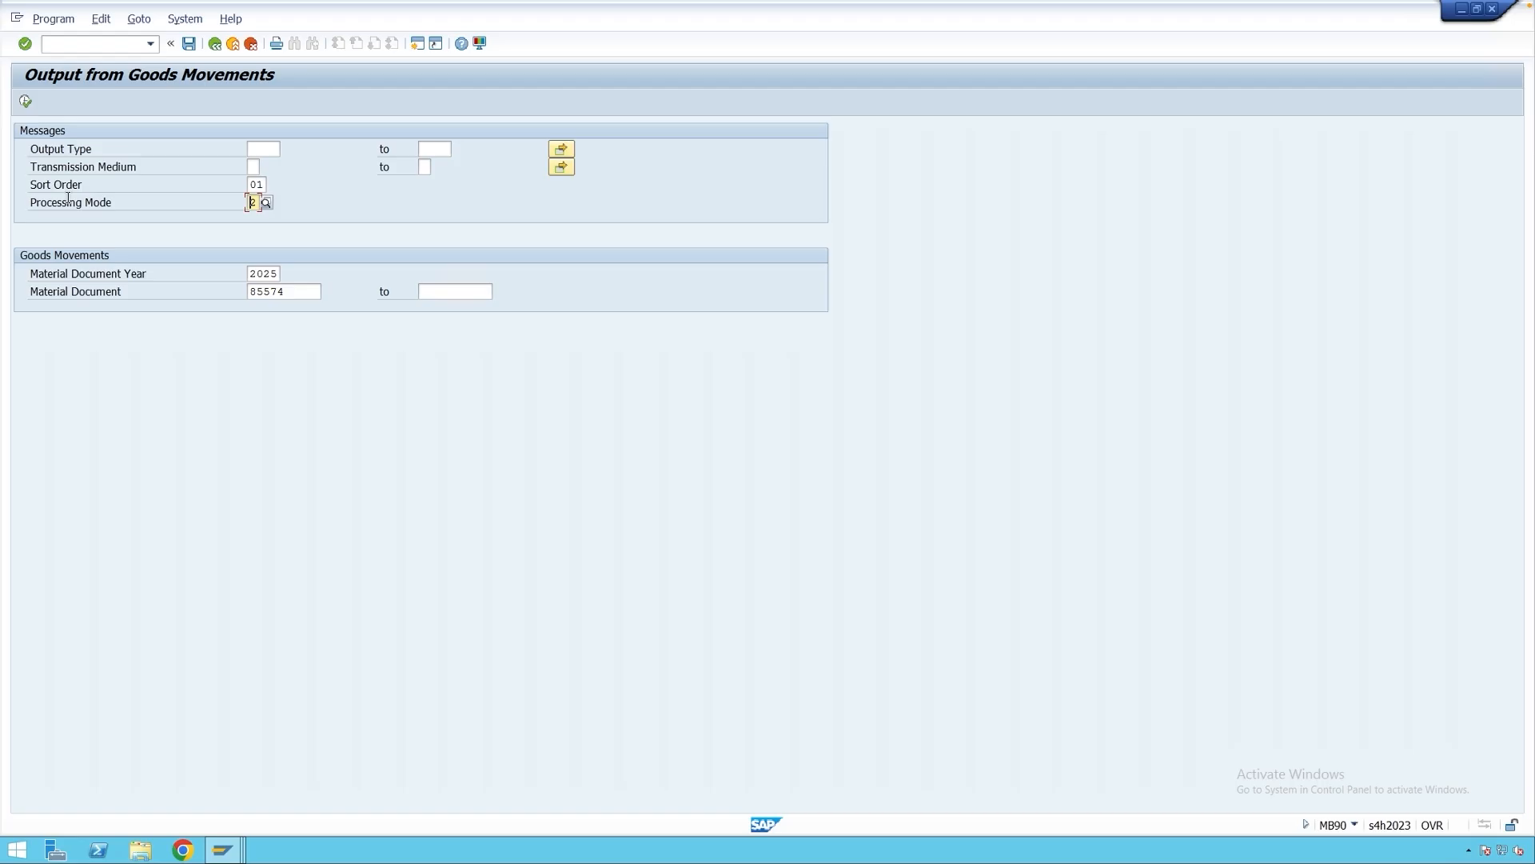
List 85574's outputs and reprocess the WE02 output.
click(25, 101)
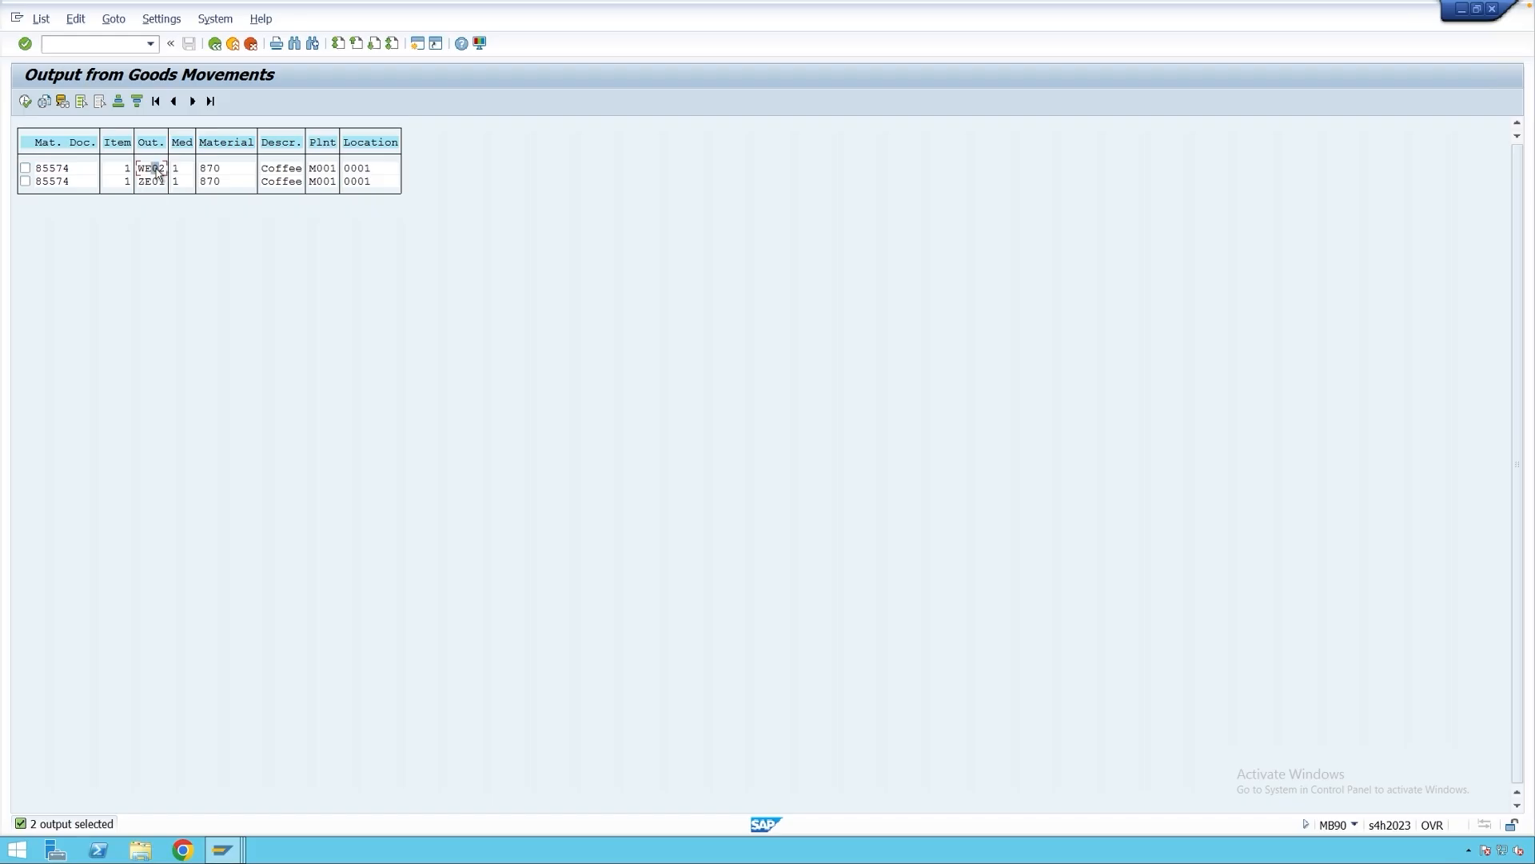
click(159, 171)
click(24, 168)
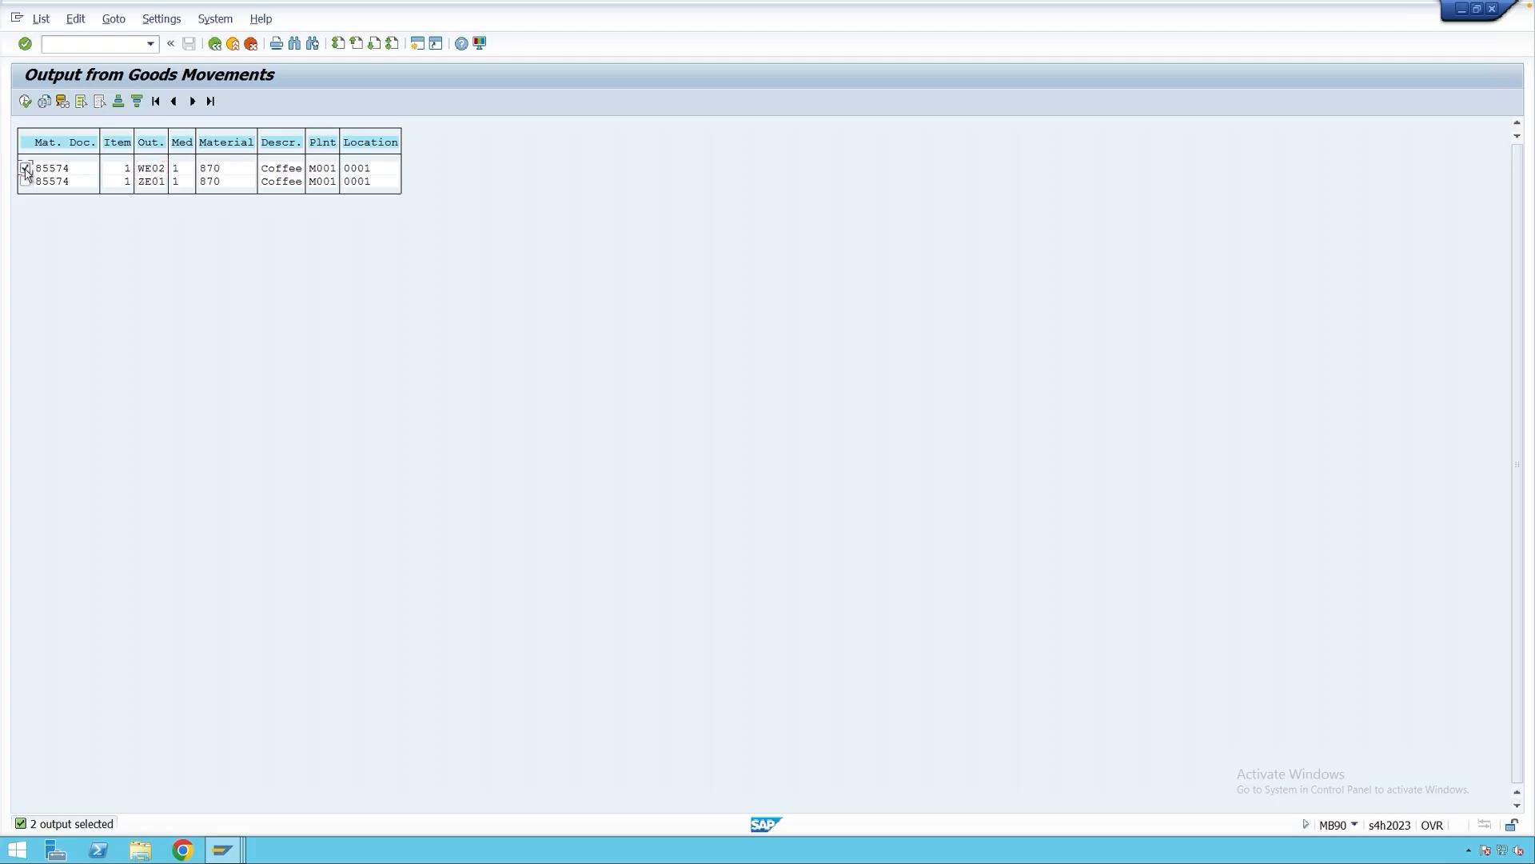
click(26, 101)
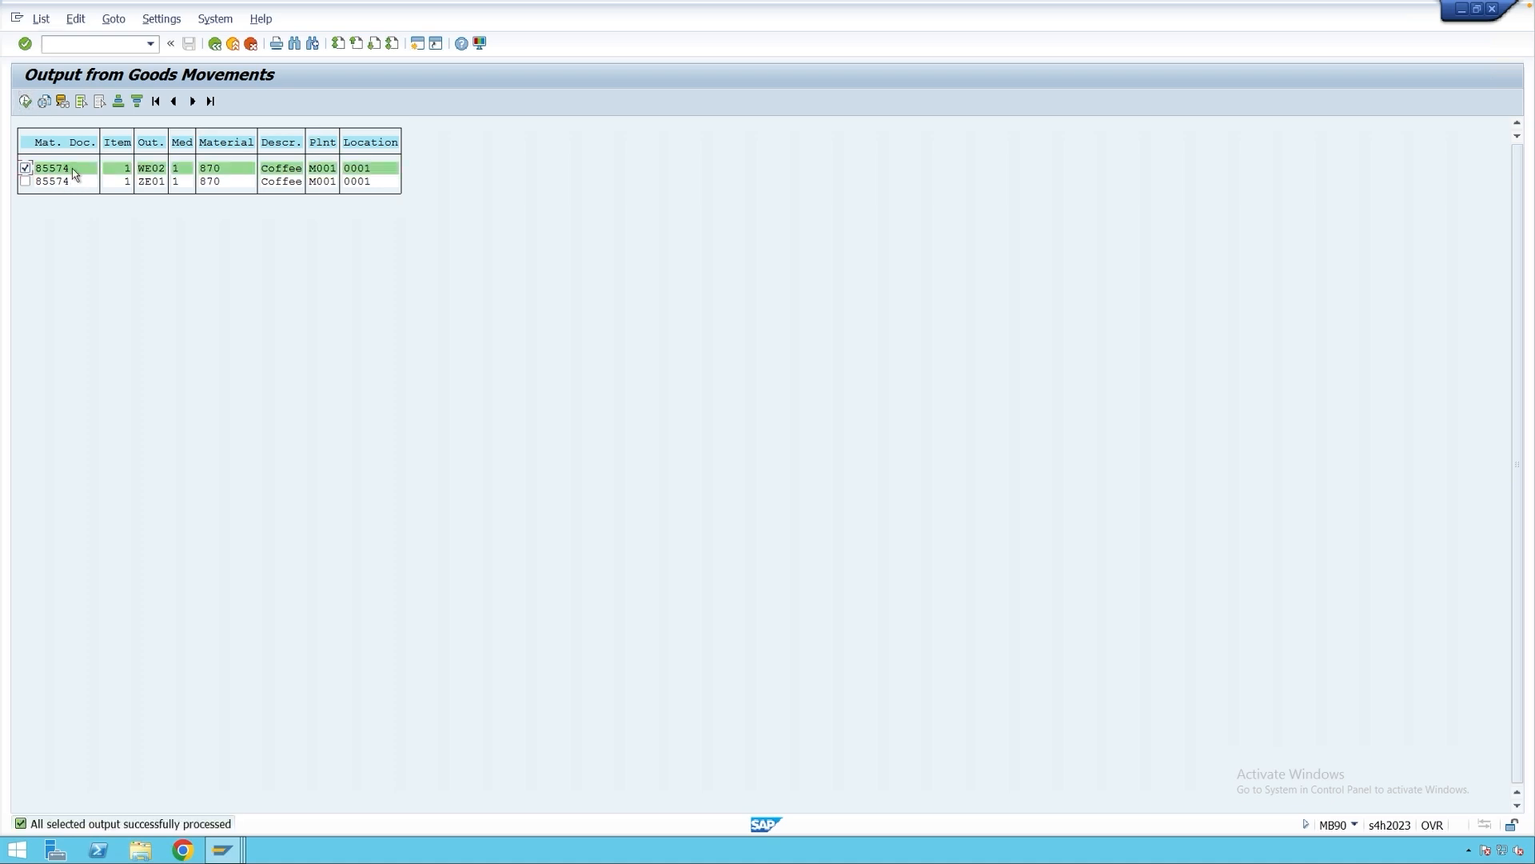